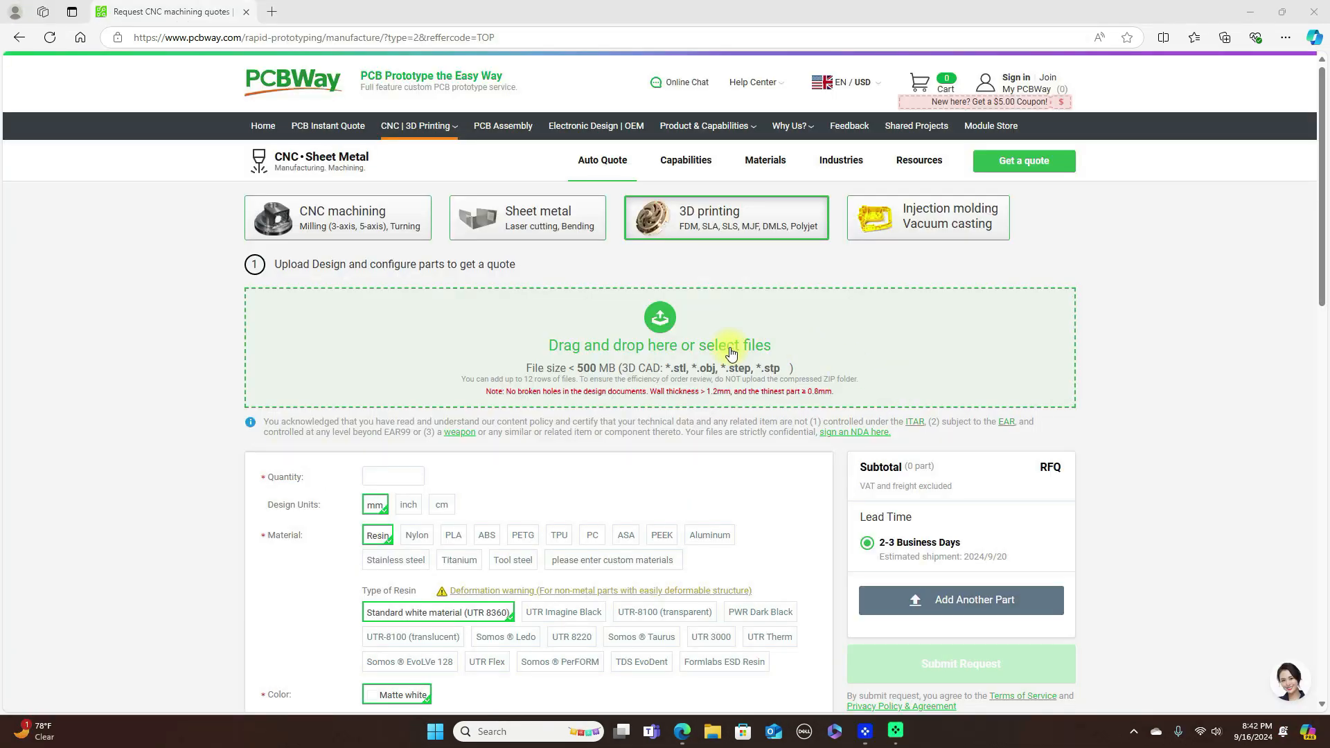
- Add the Body4 clip file from the Desktop to the PCBWay 3D printing quote and close the file browser
click(694, 350)
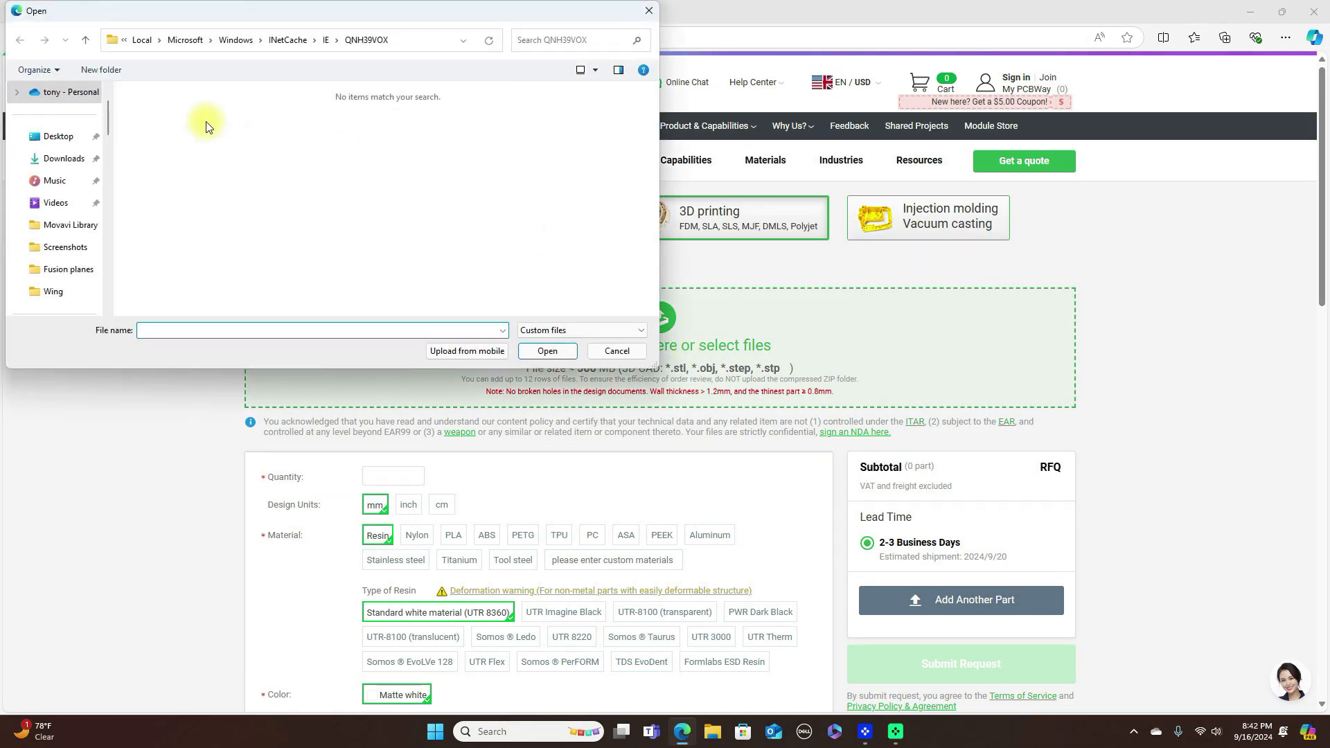
click(63, 141)
drag(107, 139, 115, 182)
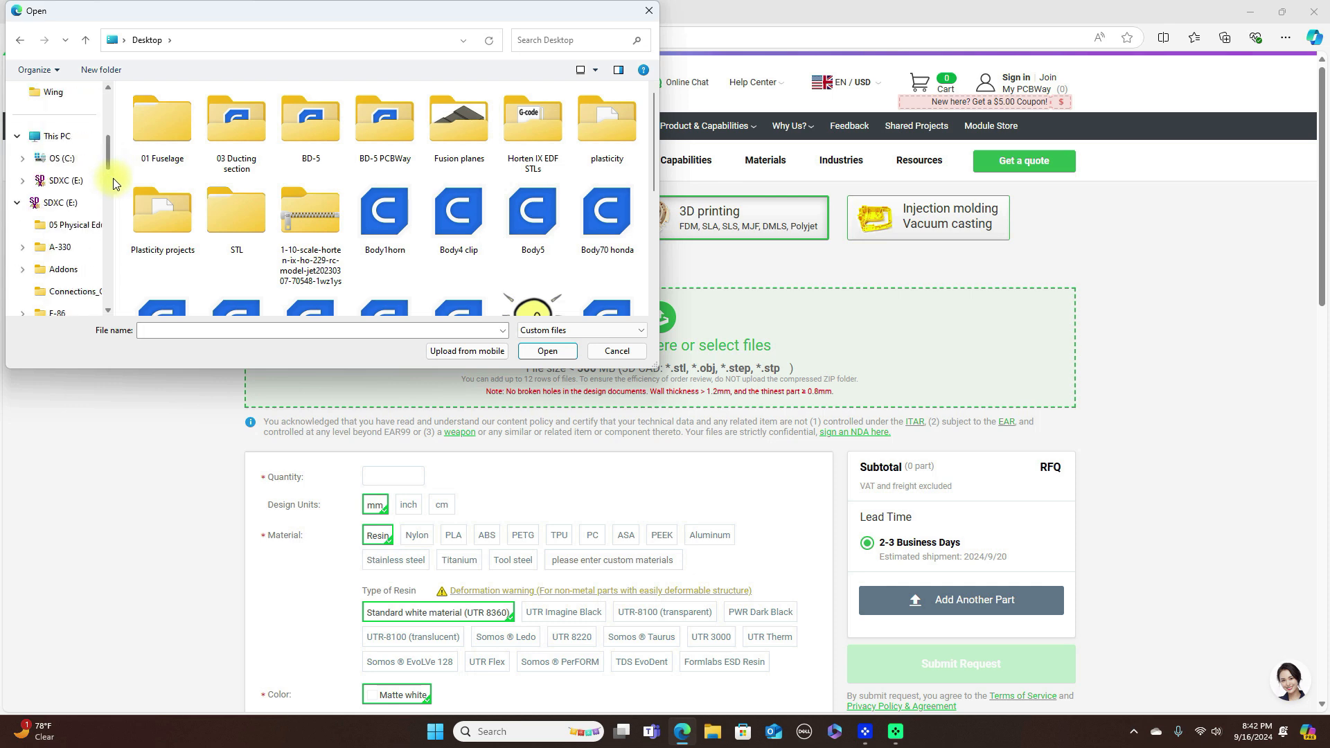
drag(457, 212, 743, 388)
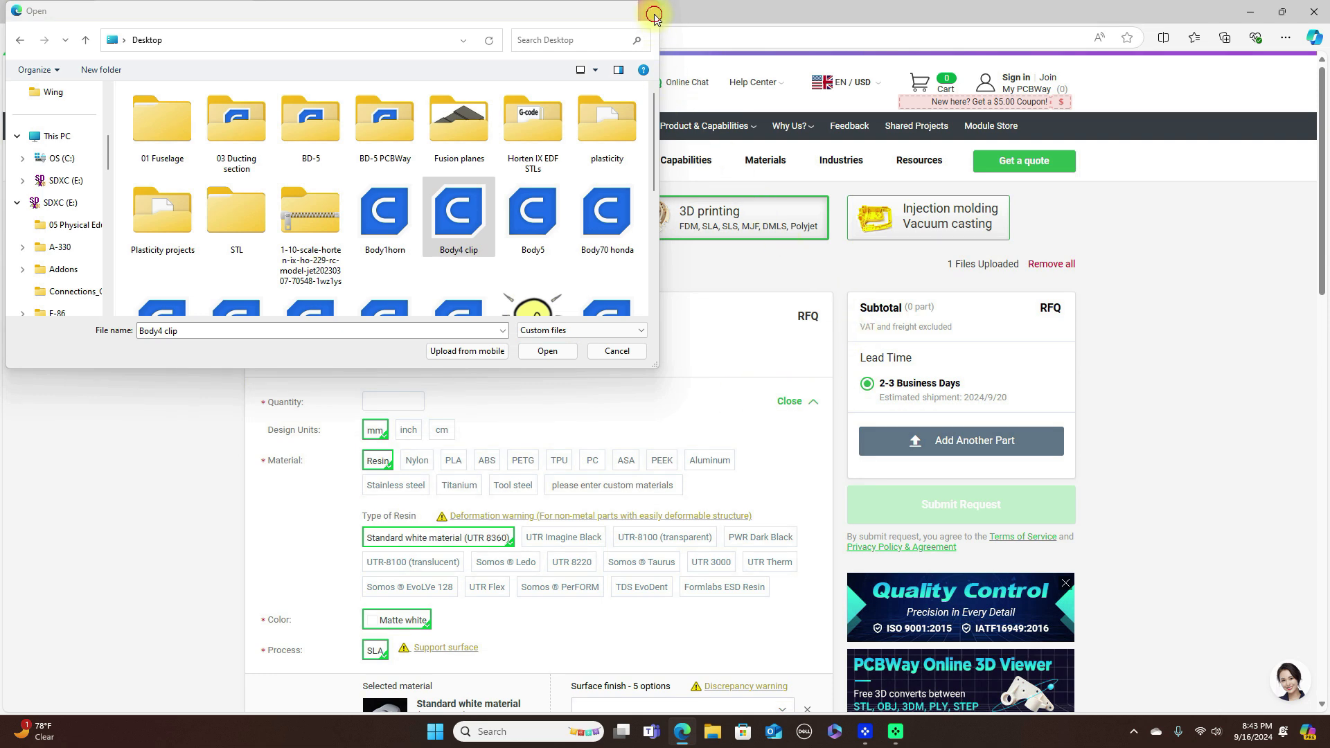
click(654, 14)
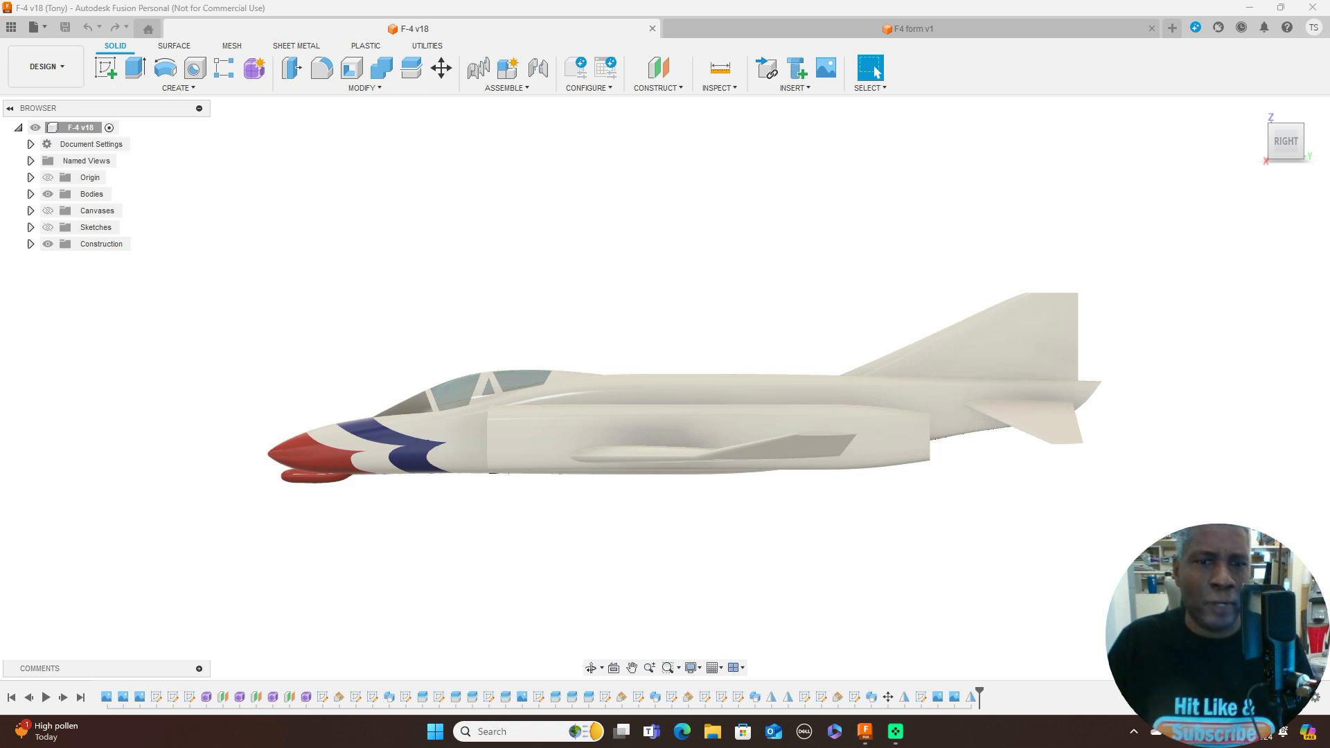
- In the Autodesk Fusion F-4 design, set the view to the right side, hide the bodies and show the canvases
click(1272, 141)
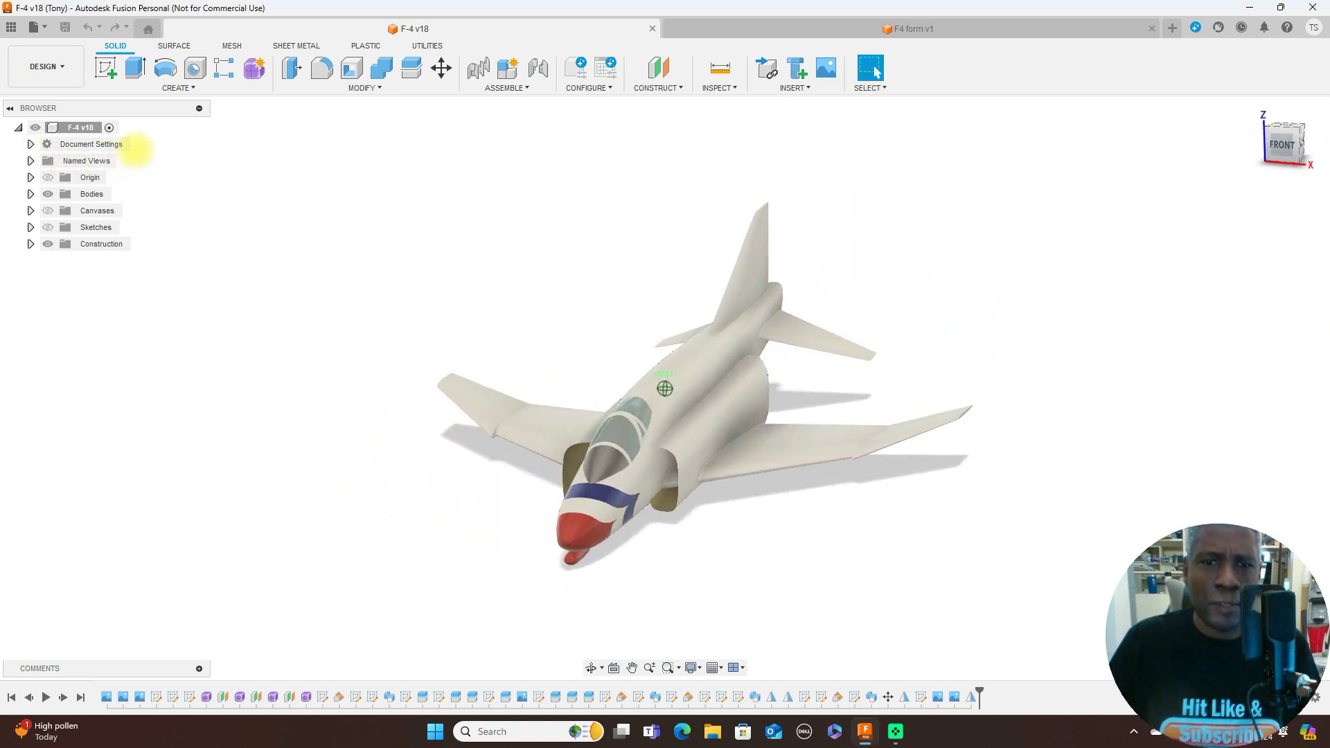
drag(158, 127, 1277, 140)
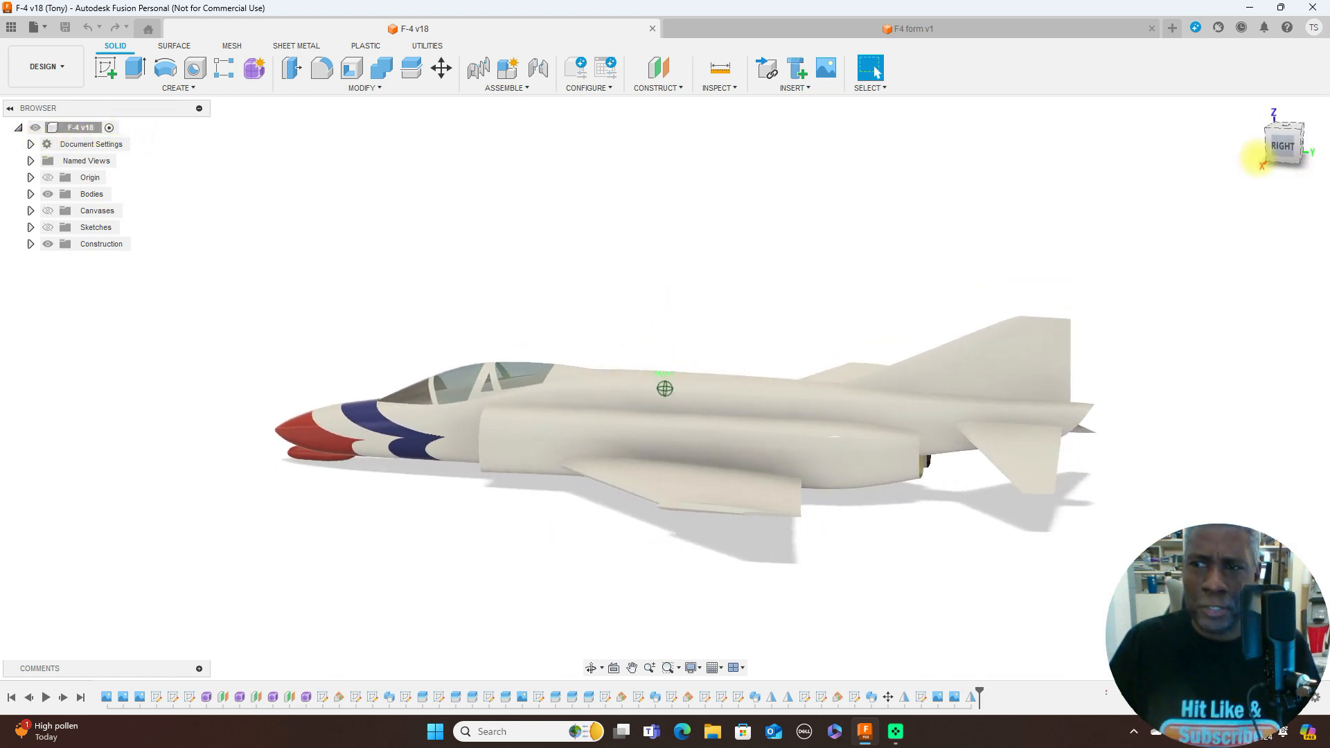
click(1283, 142)
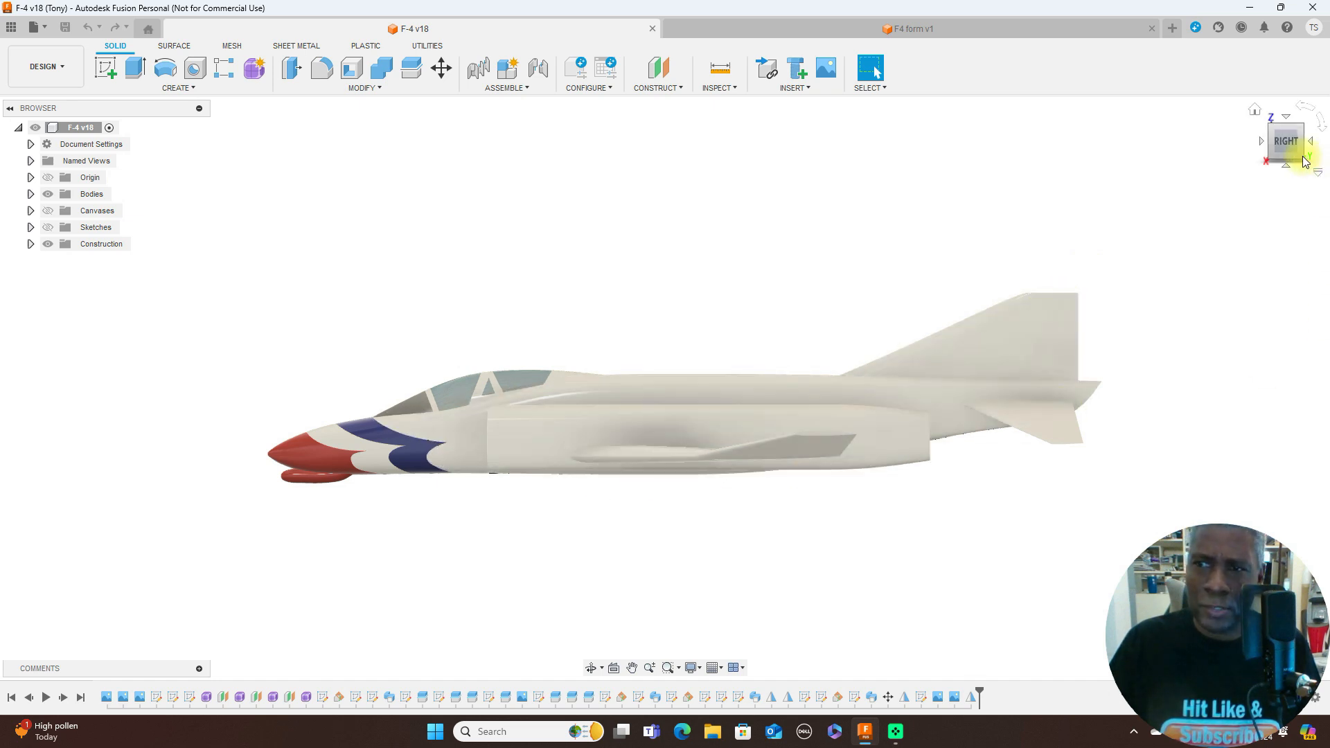
mouse_move(1273, 144)
mouse_down()
mouse_move(1316, 157)
mouse_move(90, 178)
mouse_move(158, 164)
mouse_move(170, 137)
mouse_move(81, 132)
mouse_move(1294, 132)
mouse_up()
click(1291, 136)
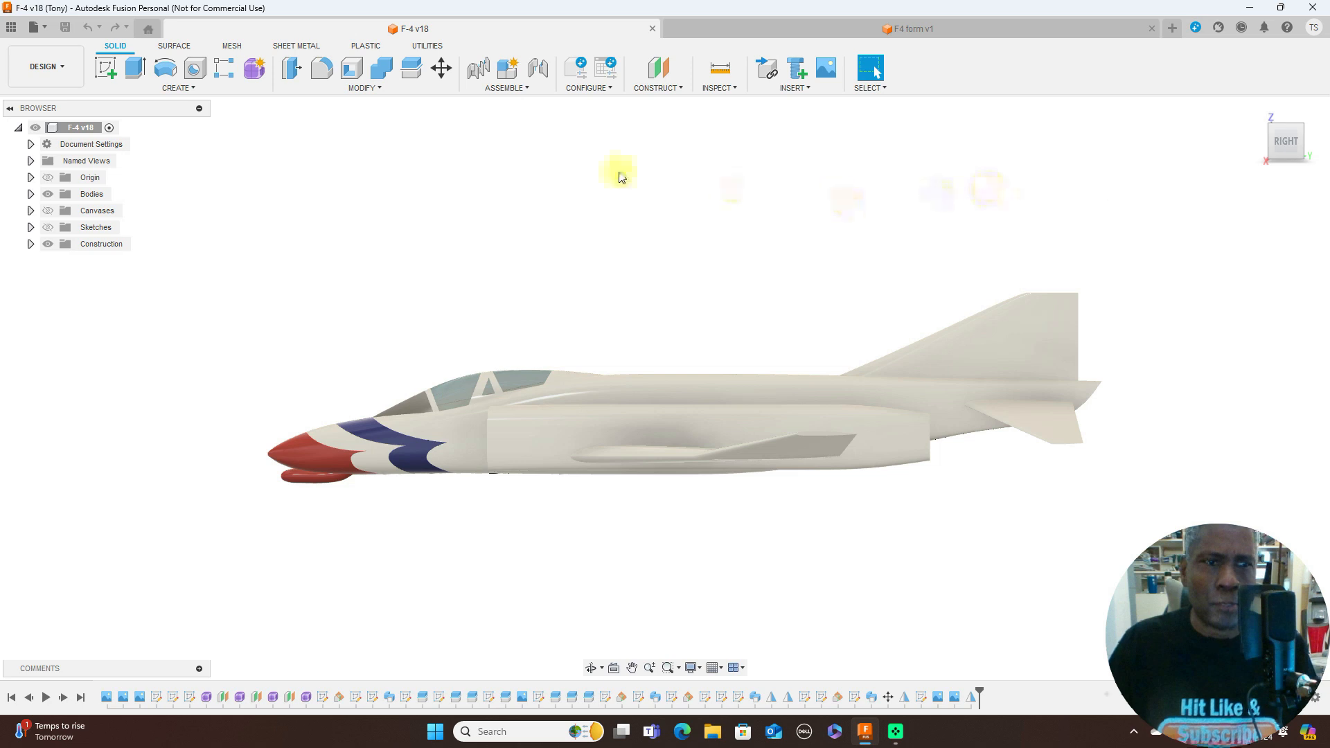
click(48, 194)
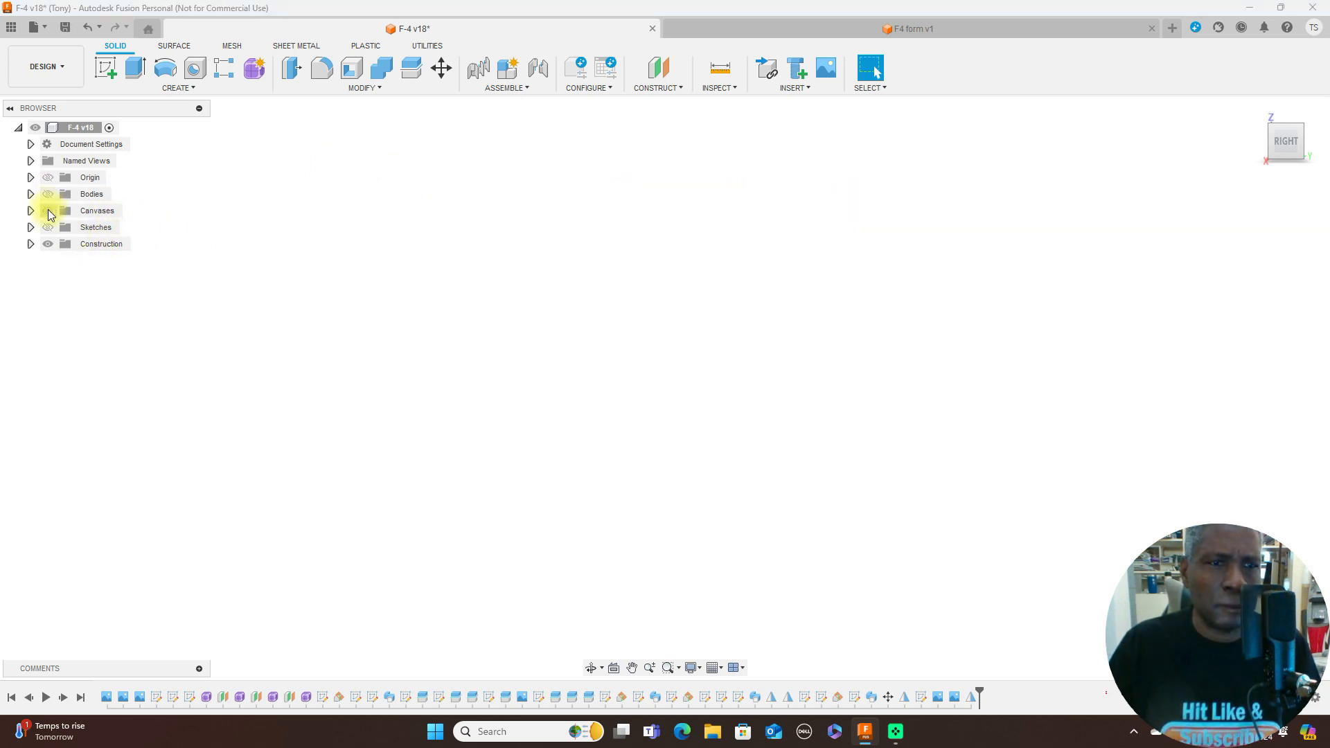
click(48, 210)
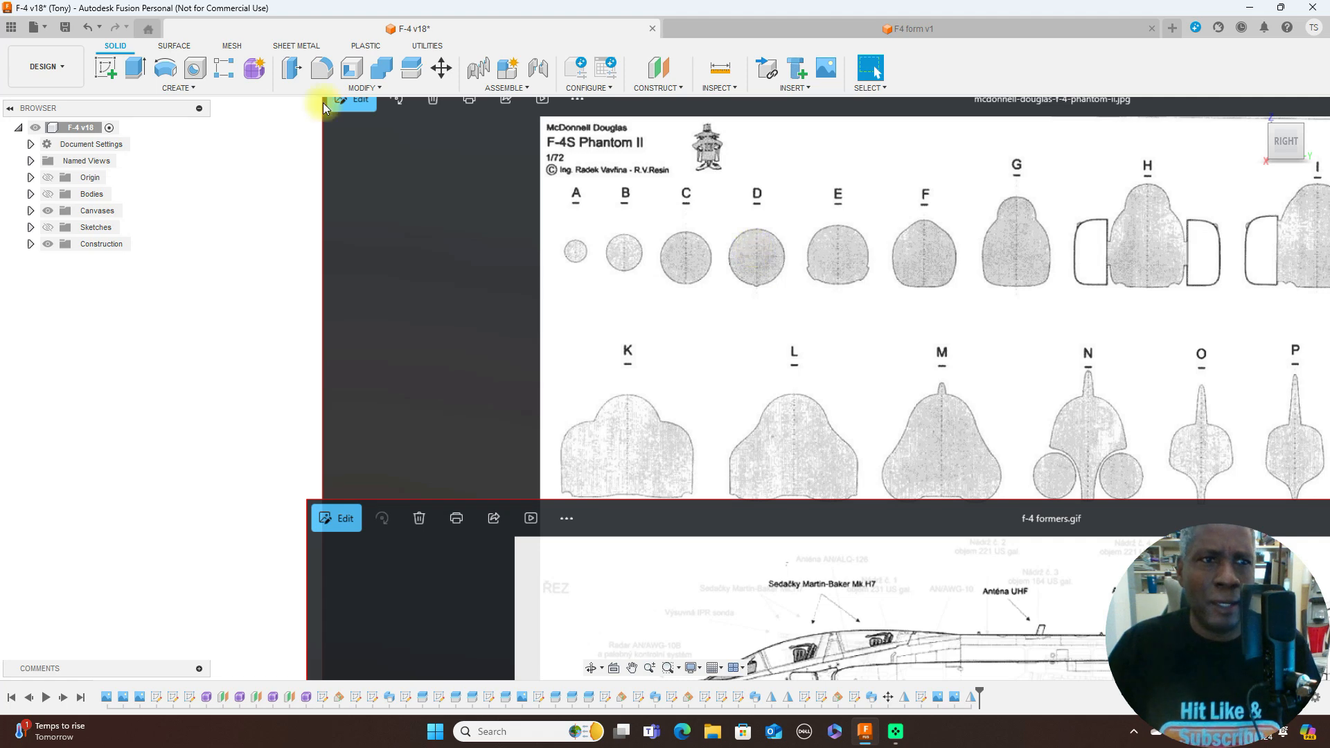
- Start a new sketch on the side-view canvas plane that carries the F-4 former cross-sections
click(106, 67)
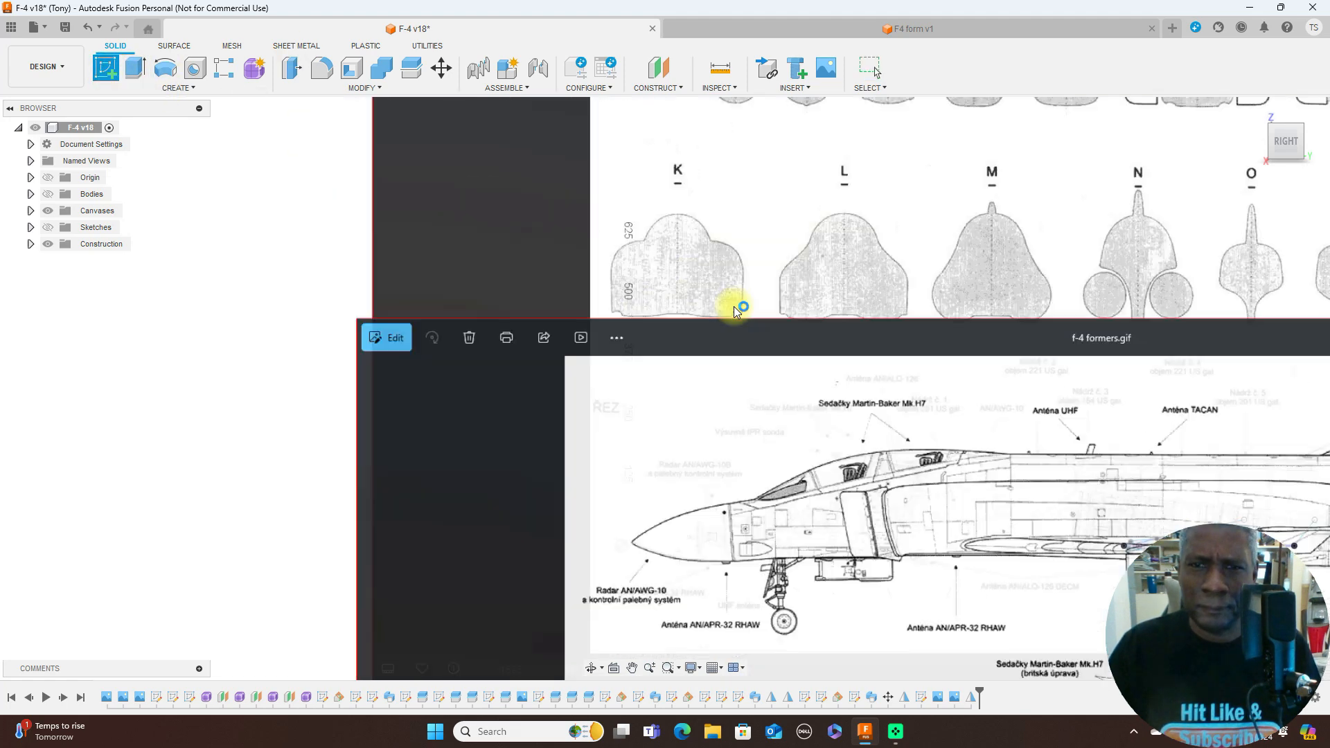
click(808, 243)
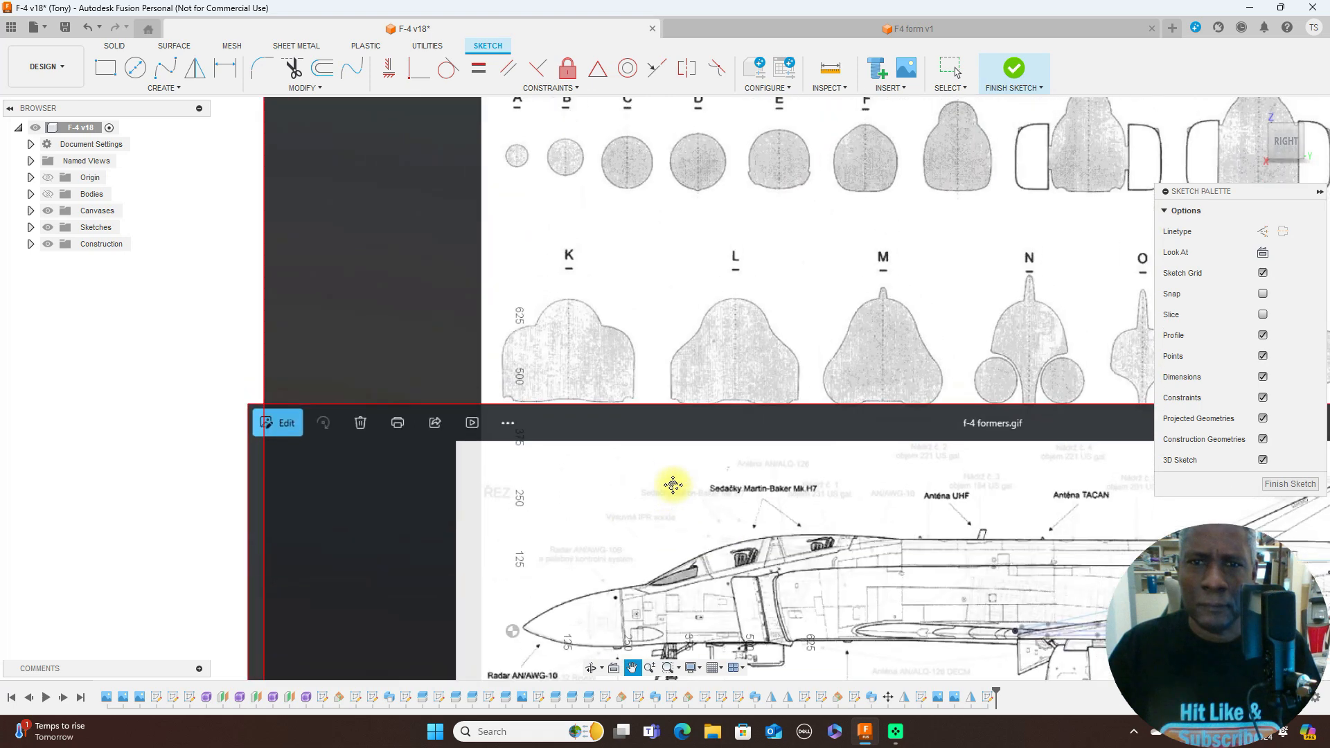
middle_drag(673, 485, 680, 496)
scroll(797, 292, up, 1)
middle_drag(785, 271, 786, 326)
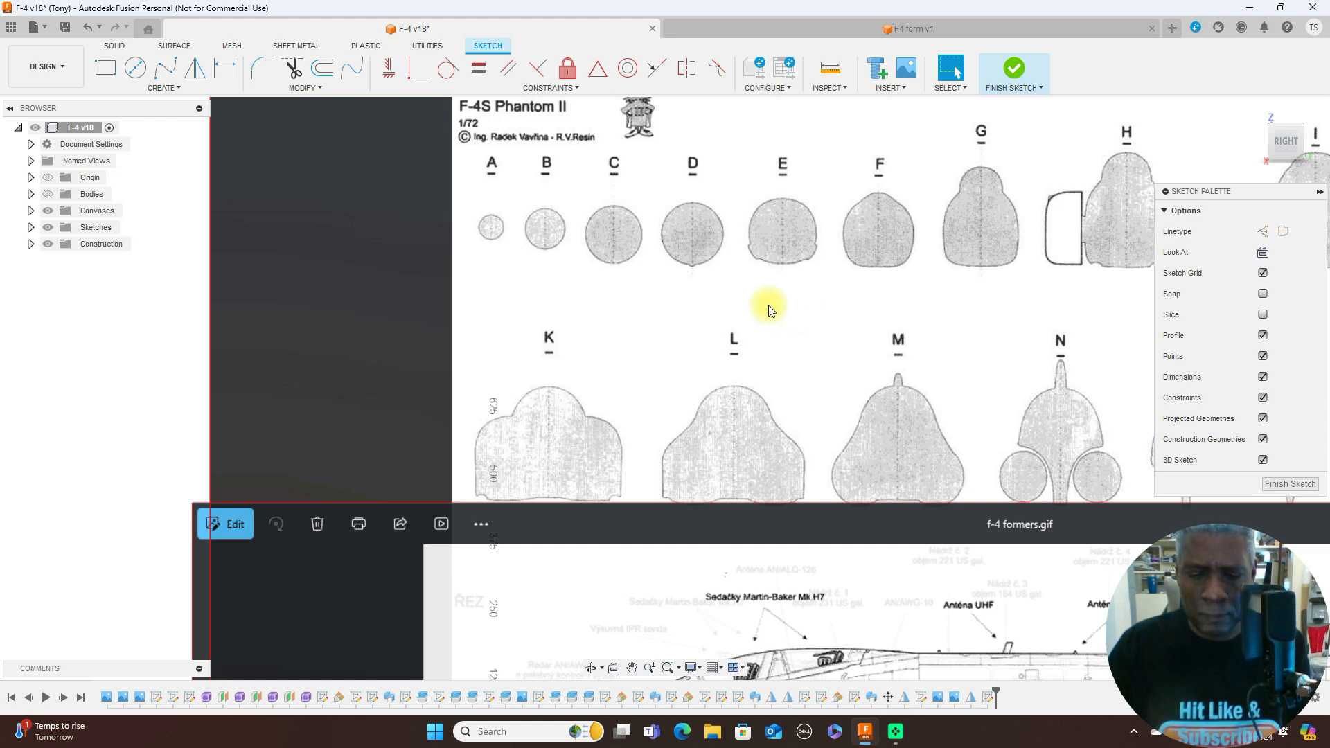
scroll(730, 303, up, 1)
- Draw a vertical centreline about 118 mm long from the top to the bottom of former D
key(l)
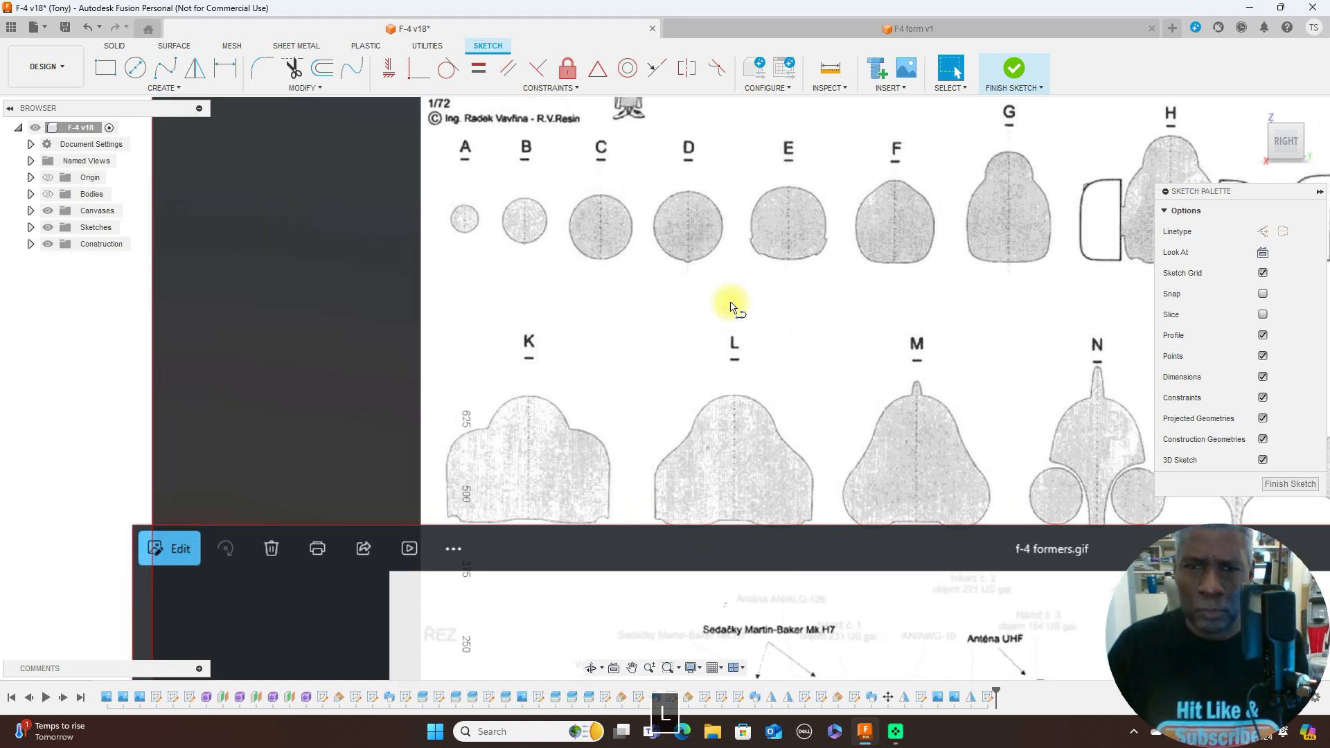
scroll(694, 196, up, 1)
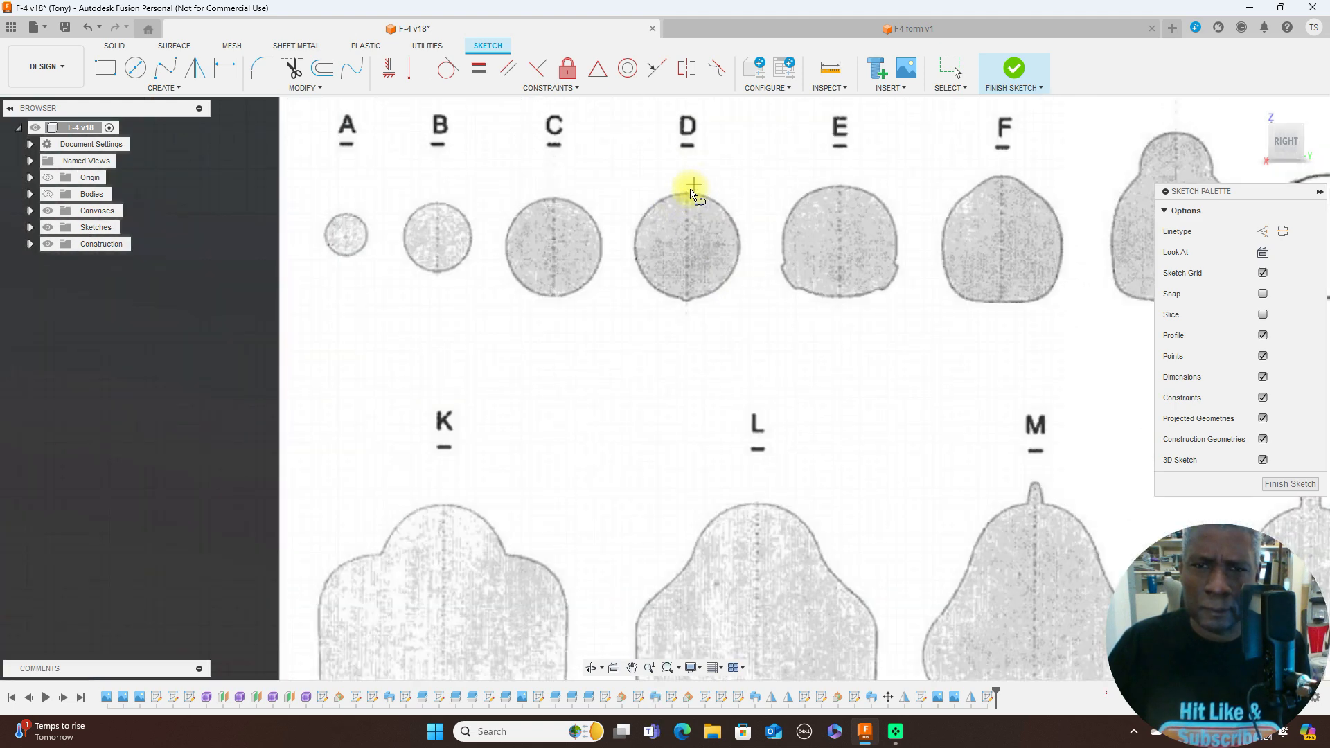
click(686, 190)
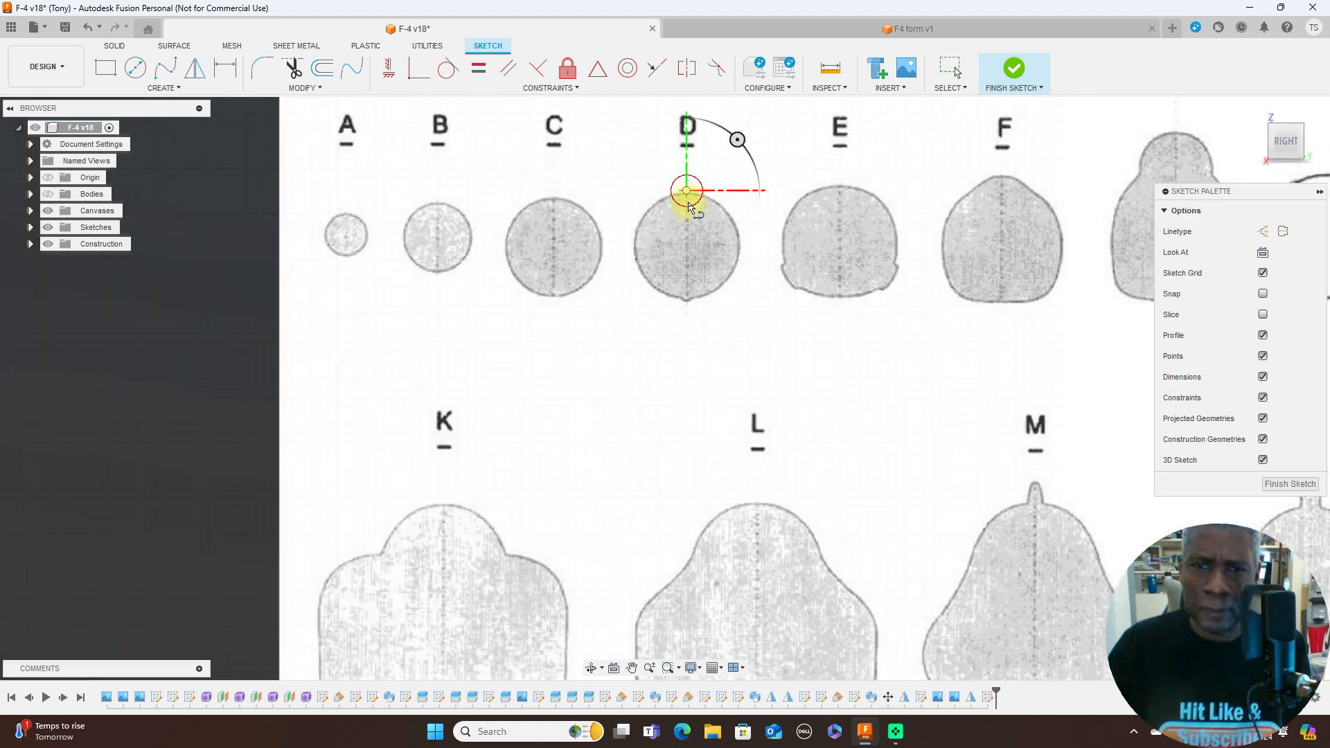
click(686, 300)
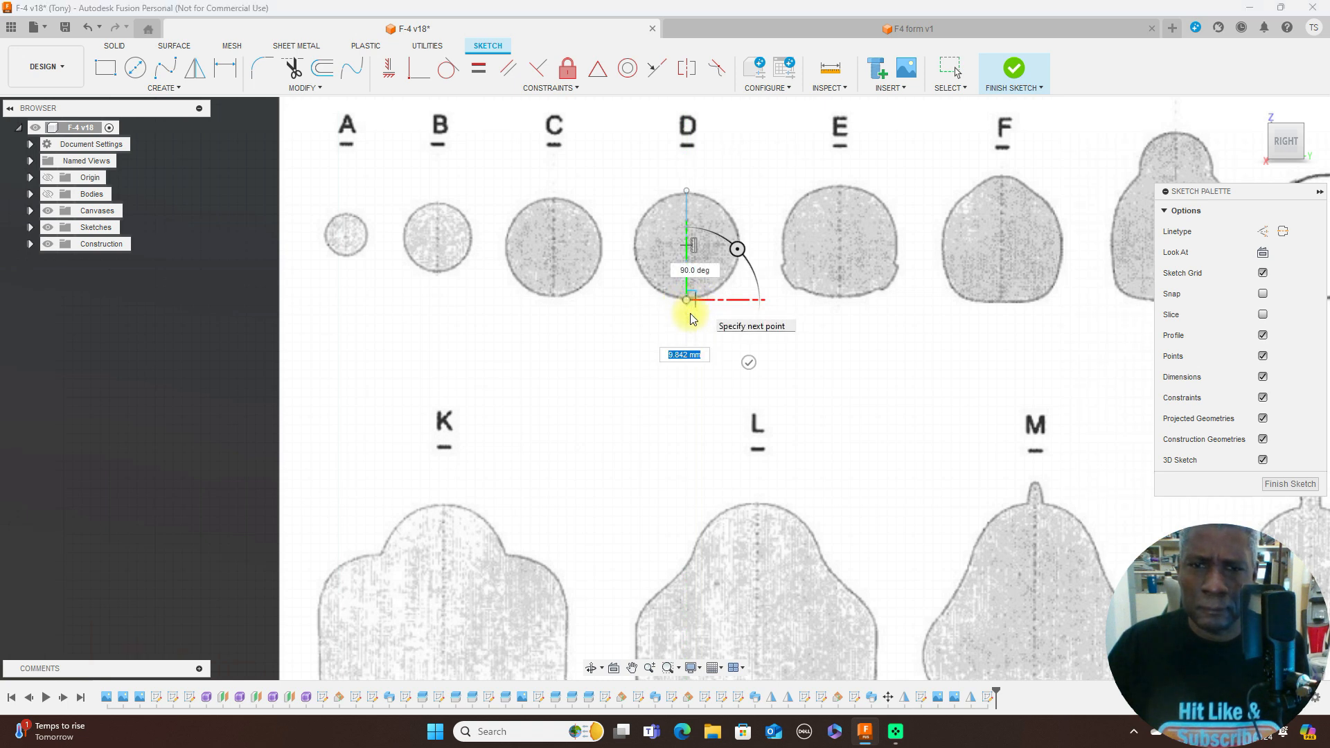
key(h)
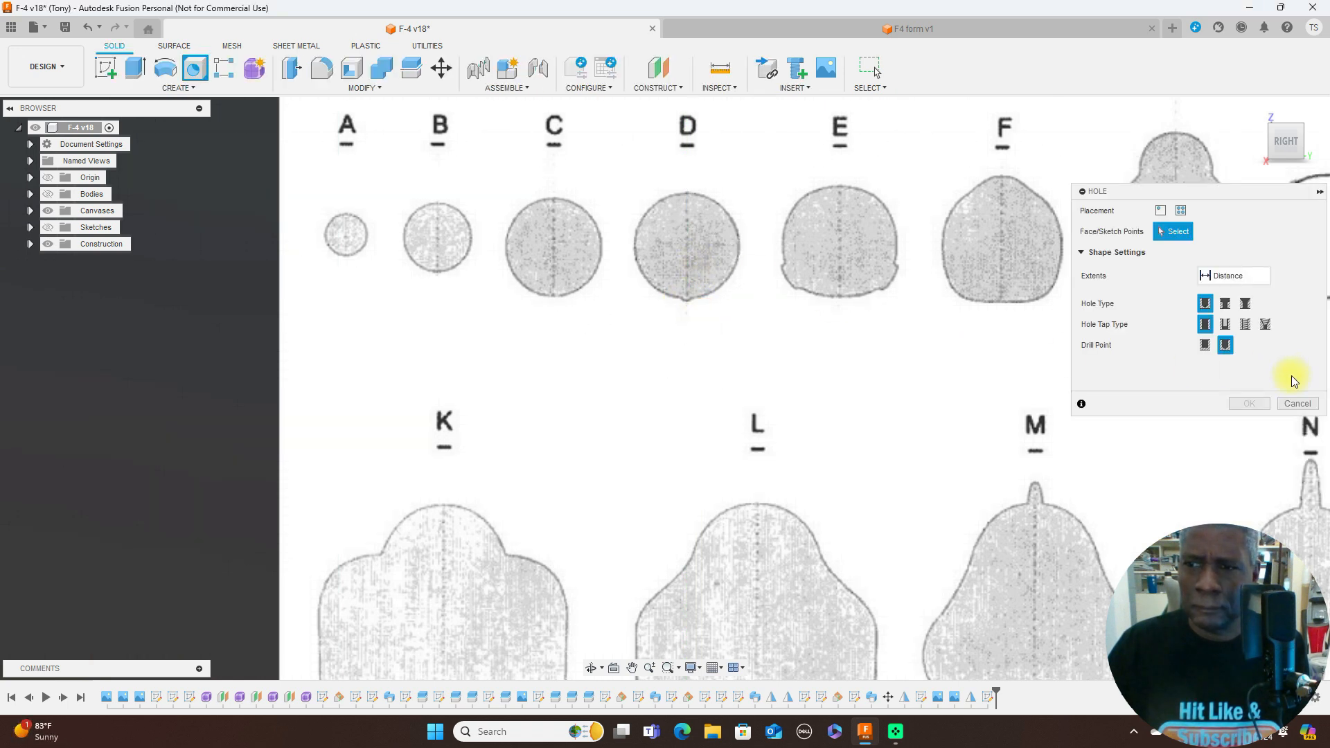
click(1298, 404)
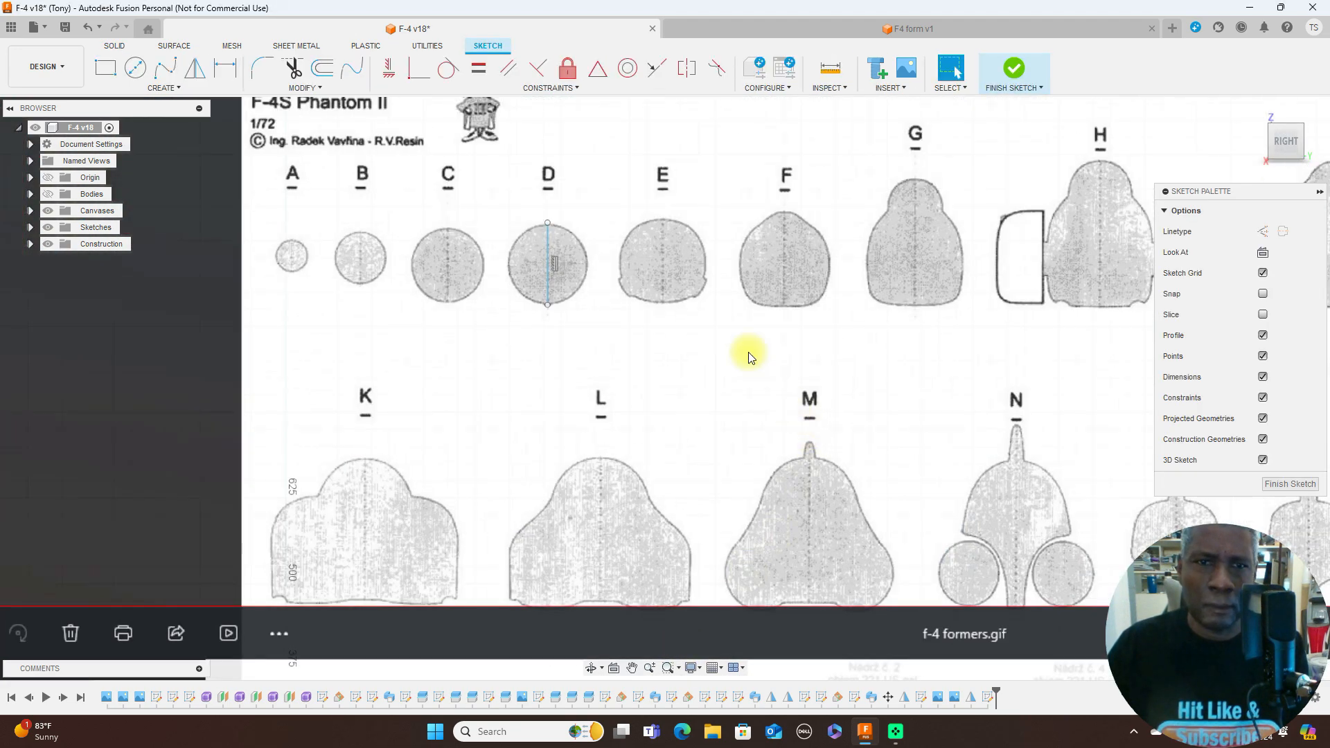
- Draw a vertical centreline about 122 mm long from the top to the bottom of former E
scroll(747, 345, up, 1)
middle_drag(733, 354, 802, 346)
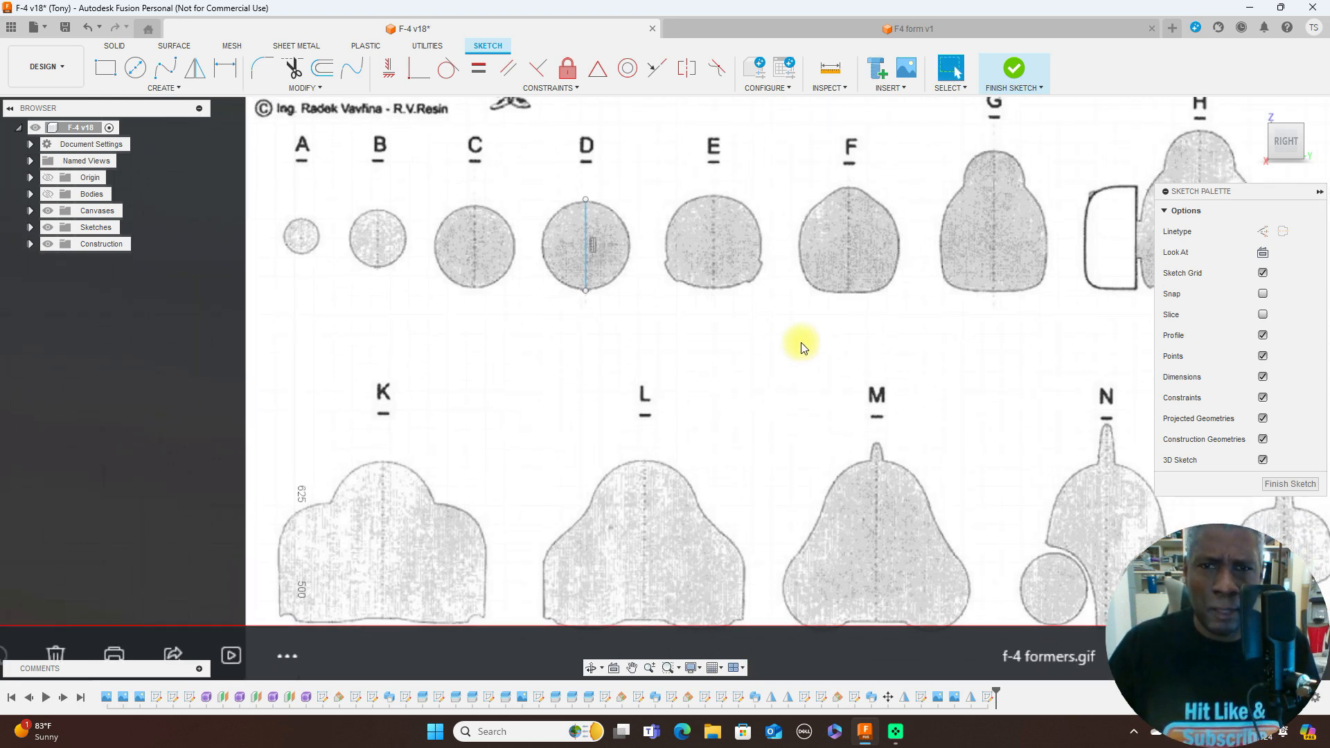
key(l)
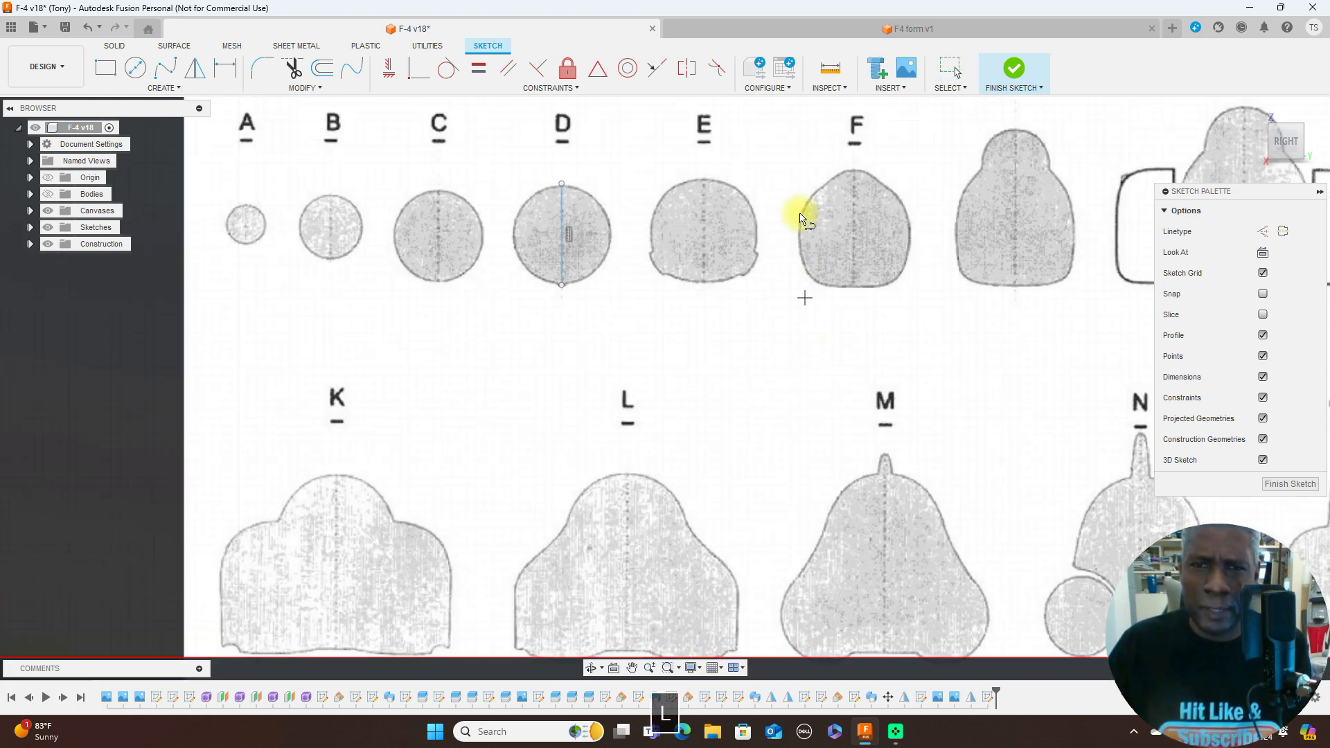
click(703, 179)
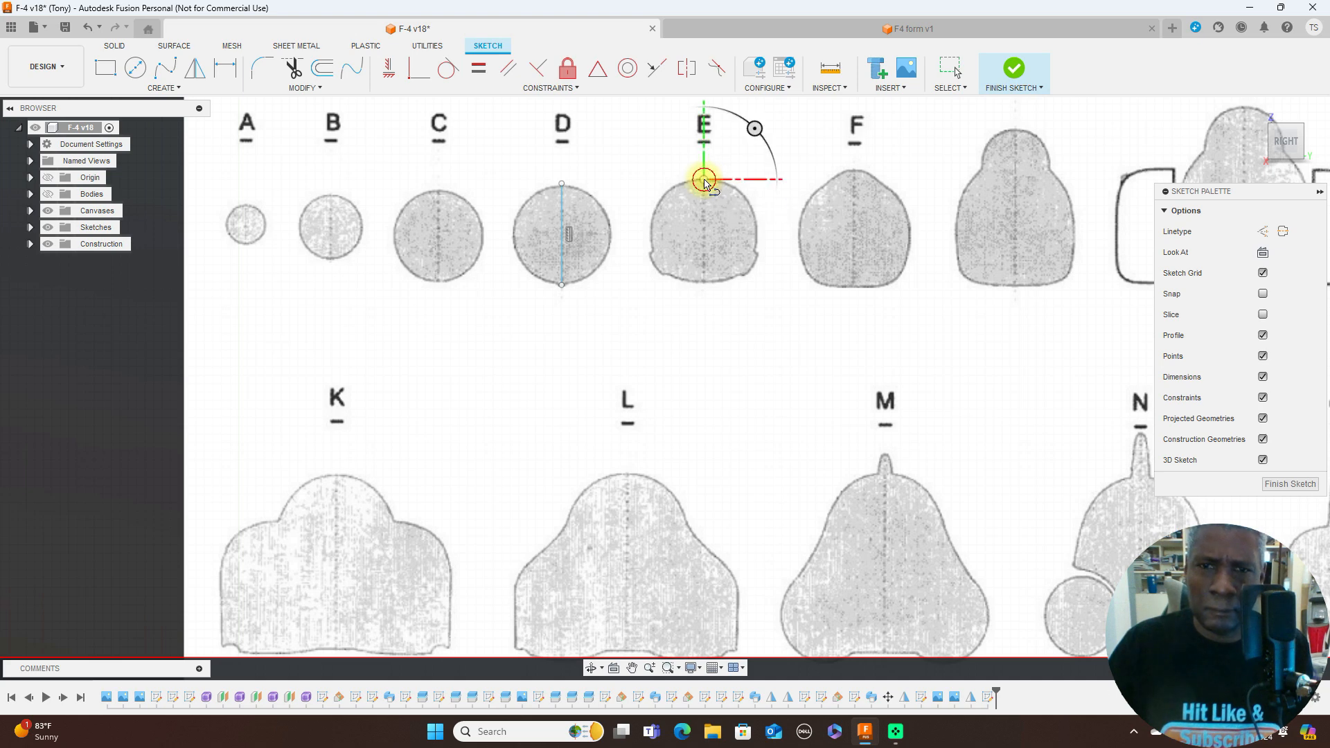
click(704, 284)
right_click(704, 284)
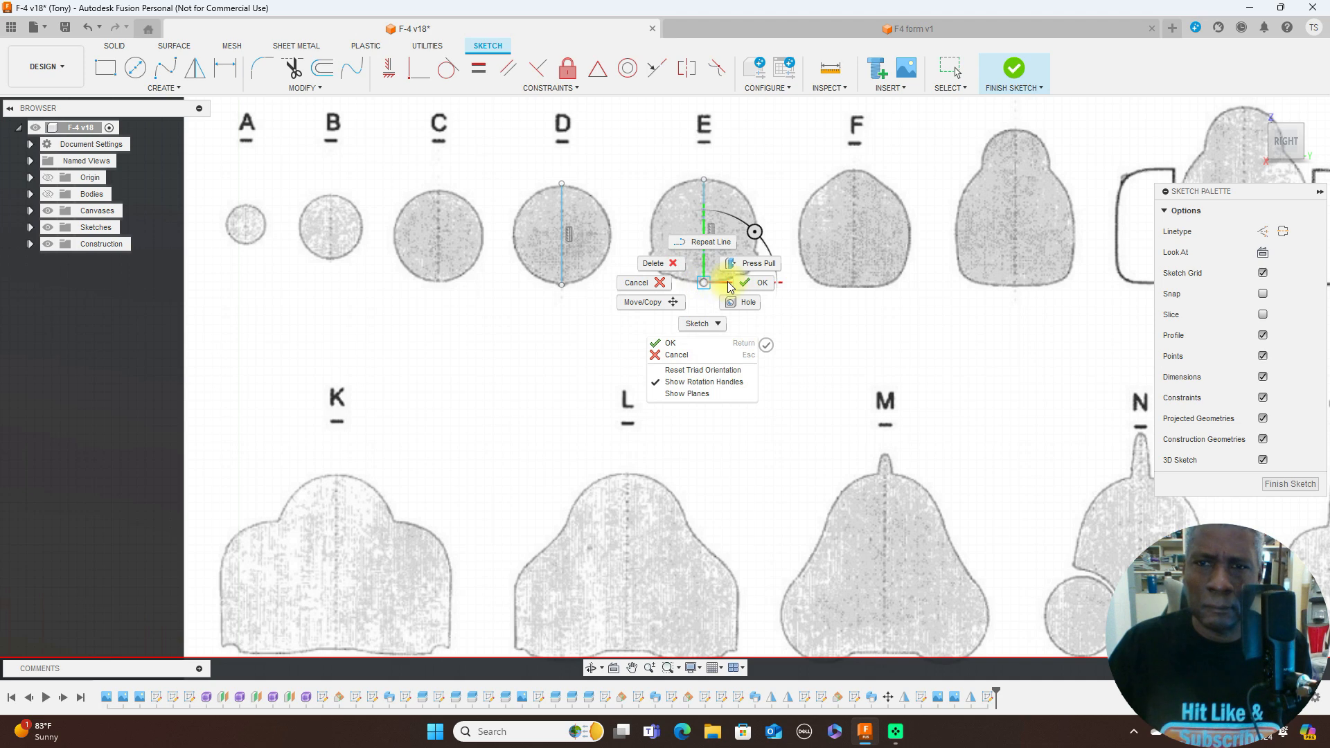
click(733, 282)
- Draw a vertical centreline about 138 mm long from the top to the bottom of former F
middle_drag(820, 342, 736, 402)
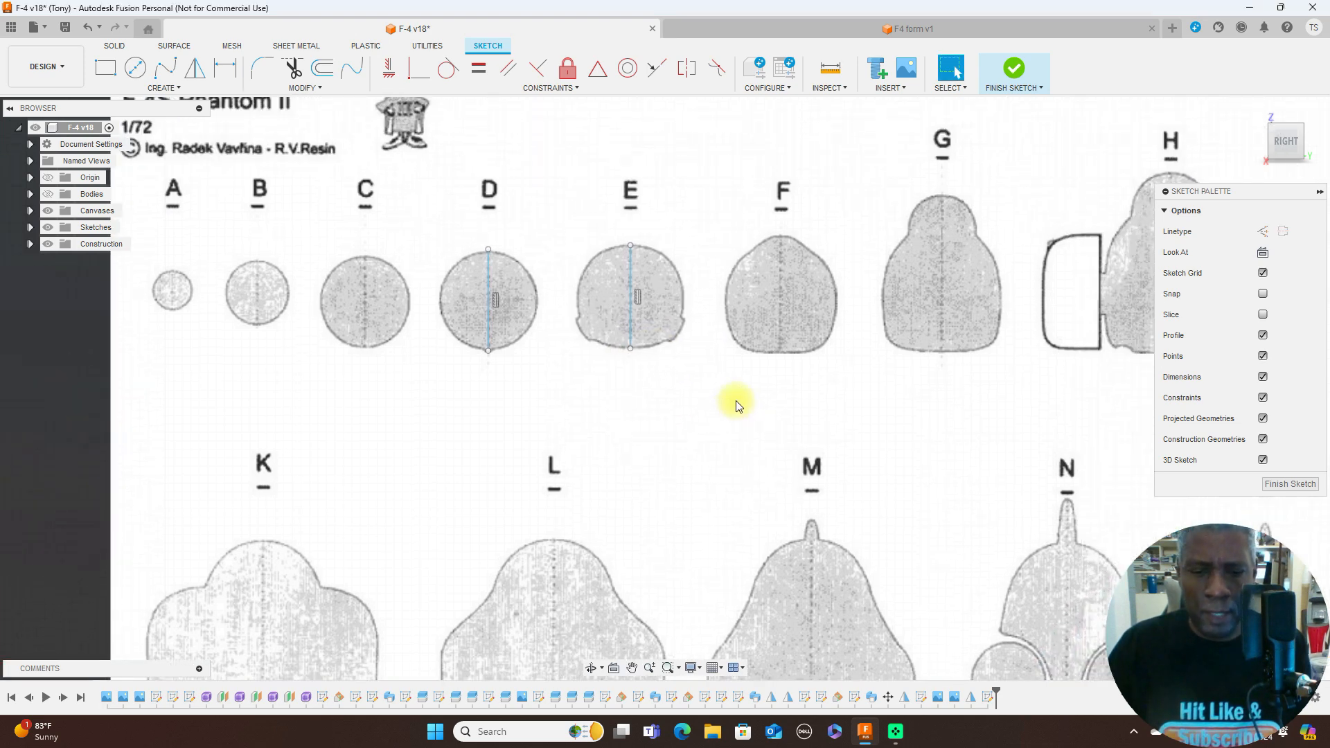
key(l)
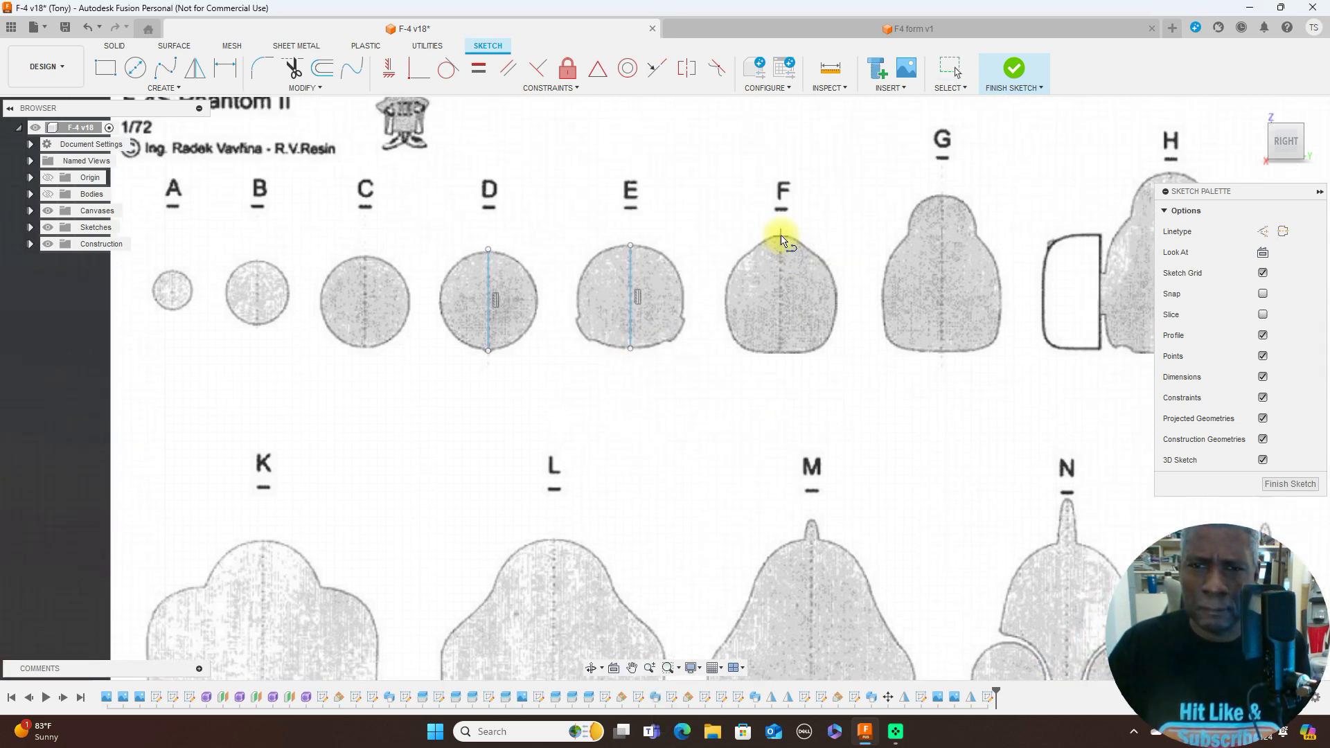
click(781, 237)
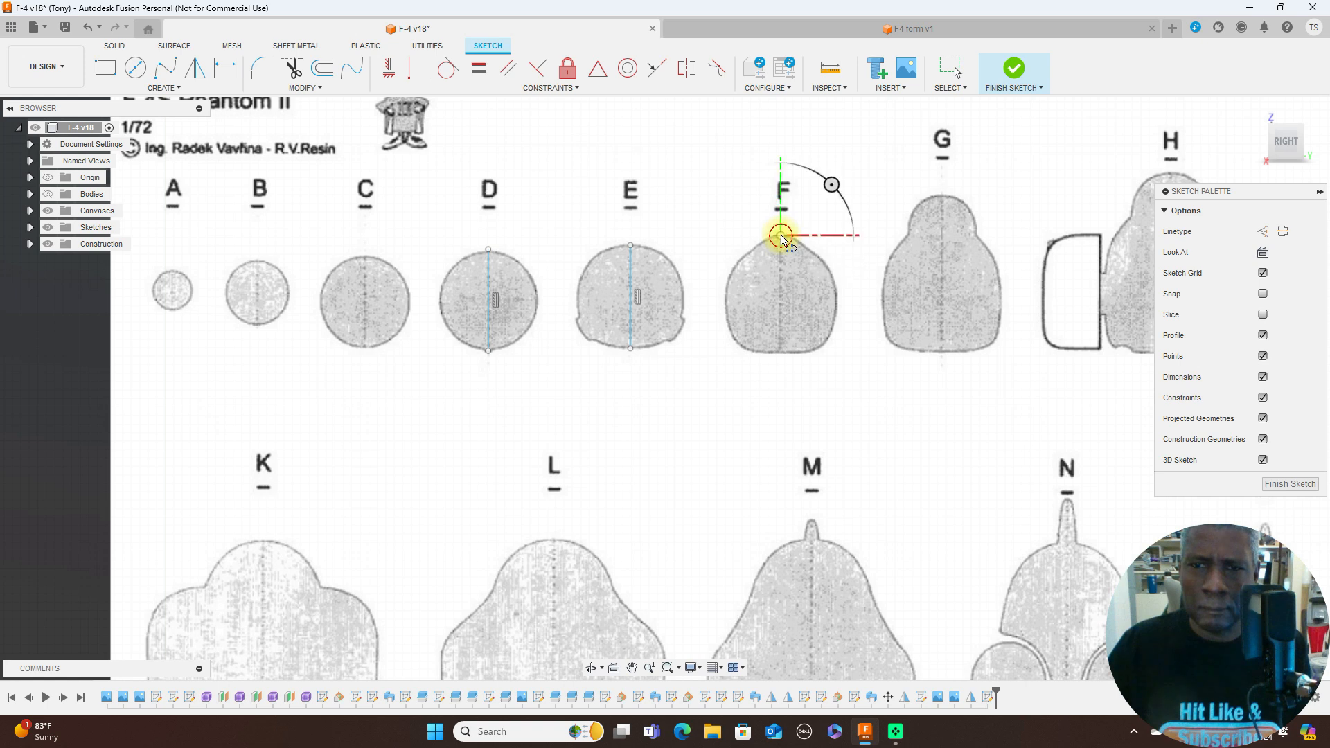
click(780, 354)
right_click(778, 352)
click(820, 352)
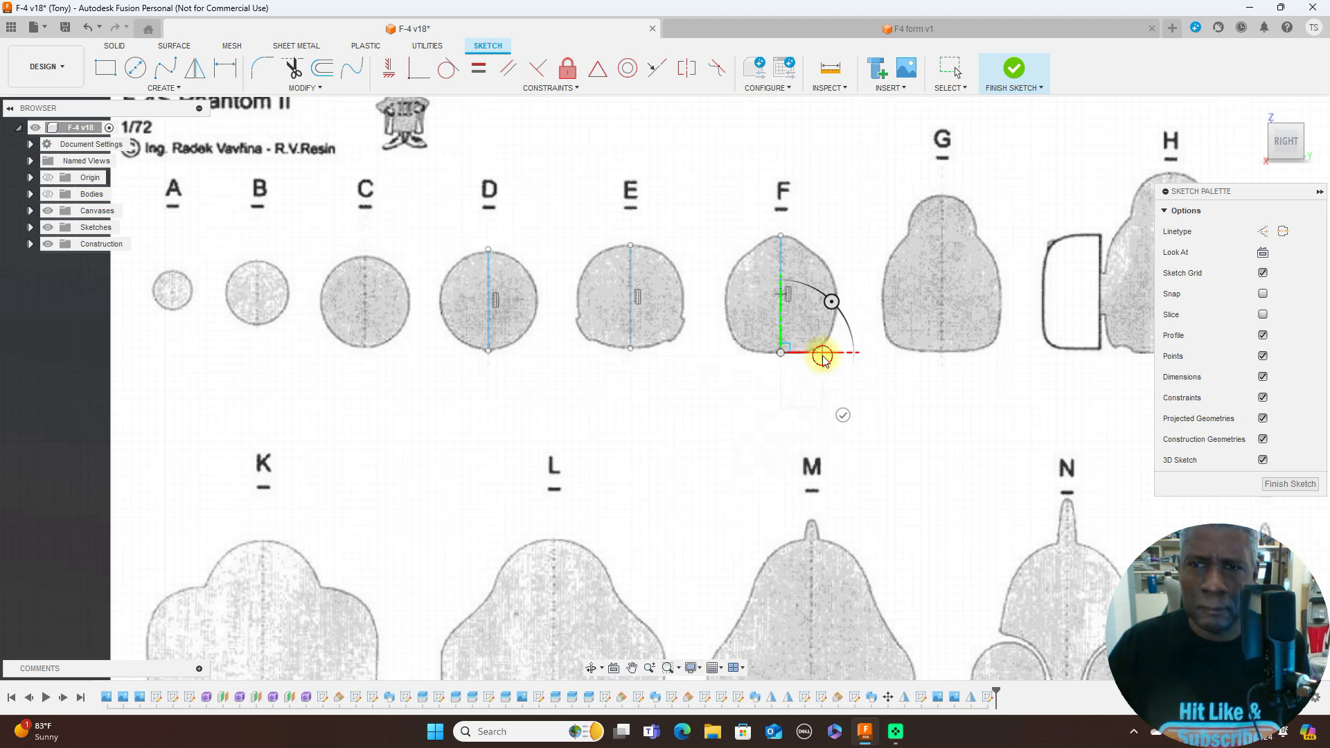
- Draw a vertical centreline about 185 mm long from the top to the bottom of former G
scroll(899, 367, down, 2)
middle_drag(920, 377, 802, 380)
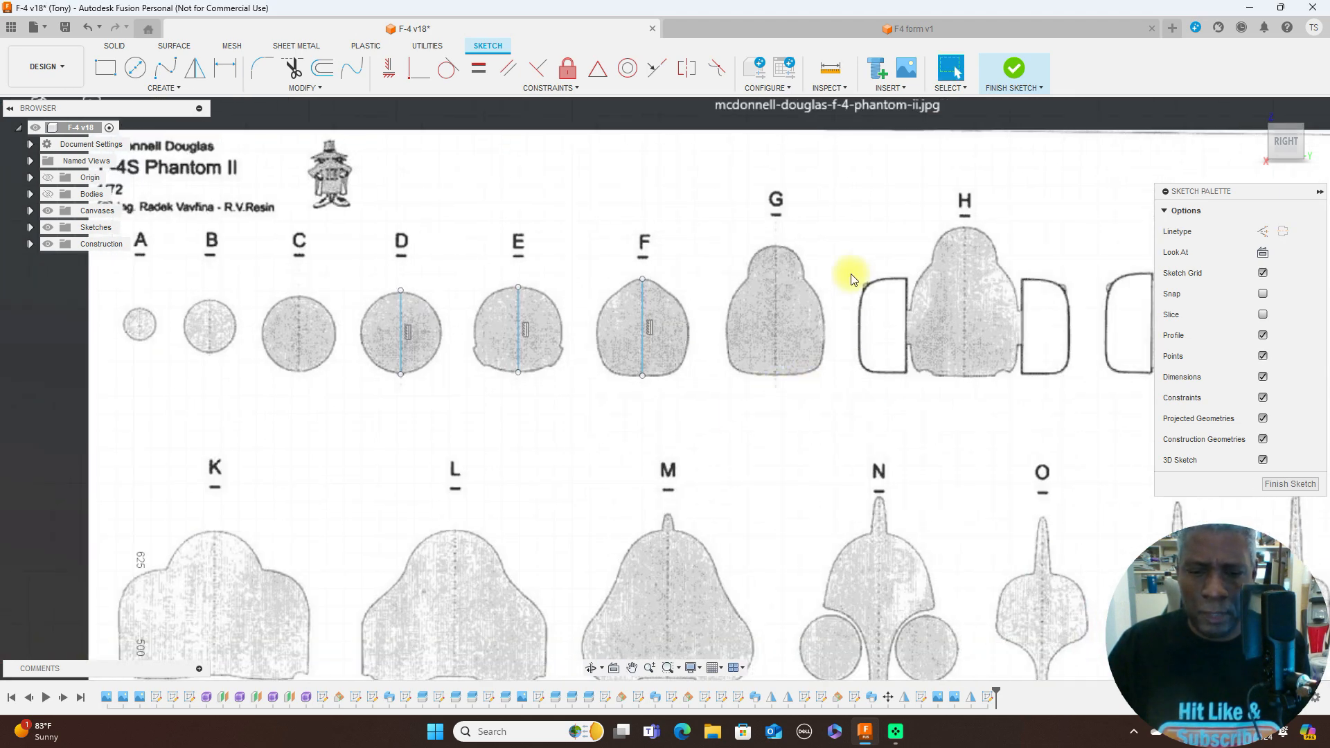
key(l)
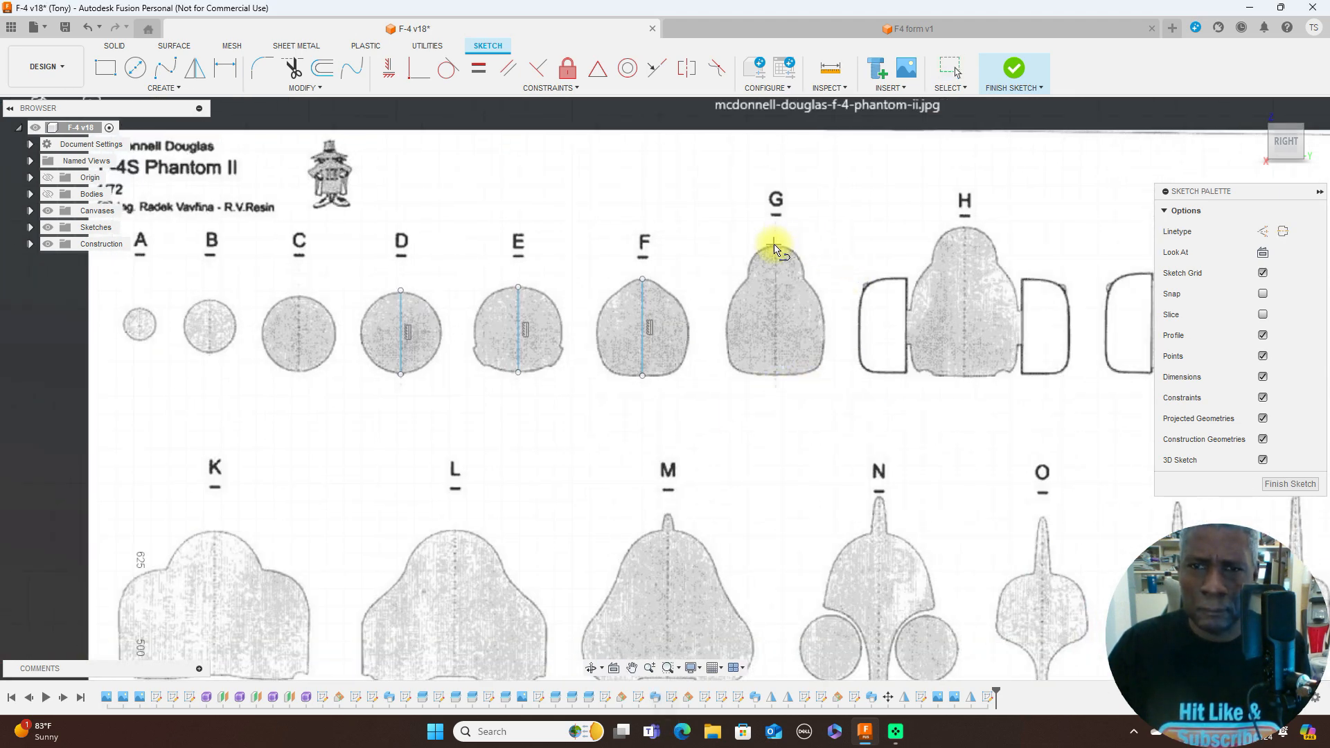
click(775, 246)
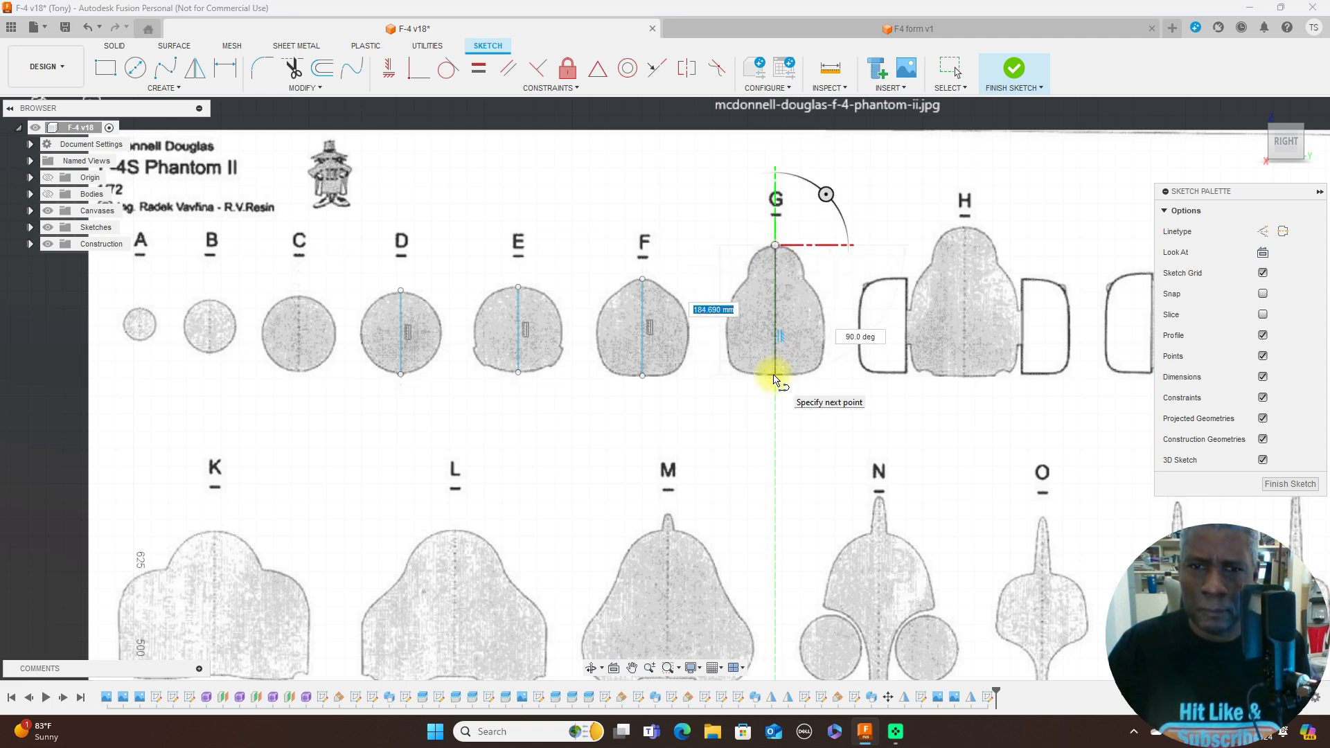
click(775, 375)
right_click(776, 375)
click(796, 376)
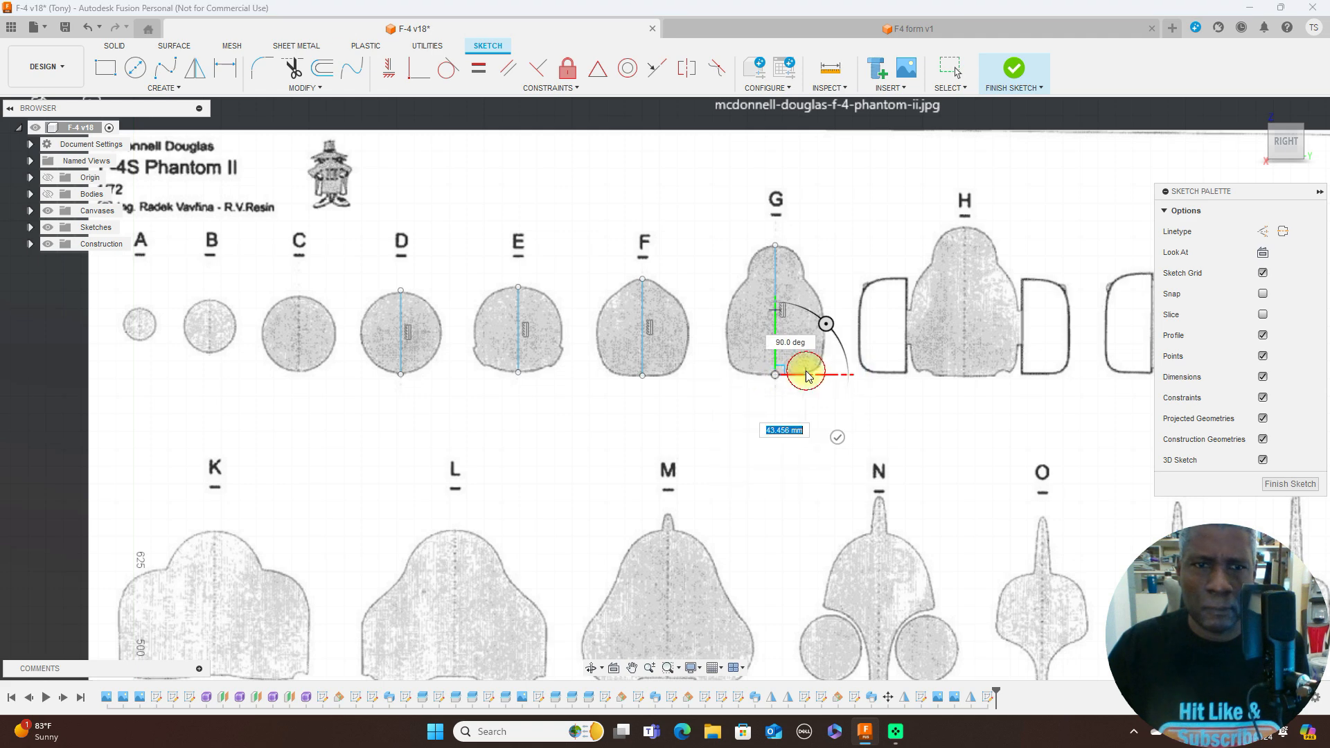
- Draw a 3-point arc between former D's centreline endpoints, bulging to the right along the former's outline
scroll(615, 372, up, 2)
middle_drag(615, 372, 772, 365)
scroll(772, 368, up, 2)
middle_drag(668, 377, 715, 395)
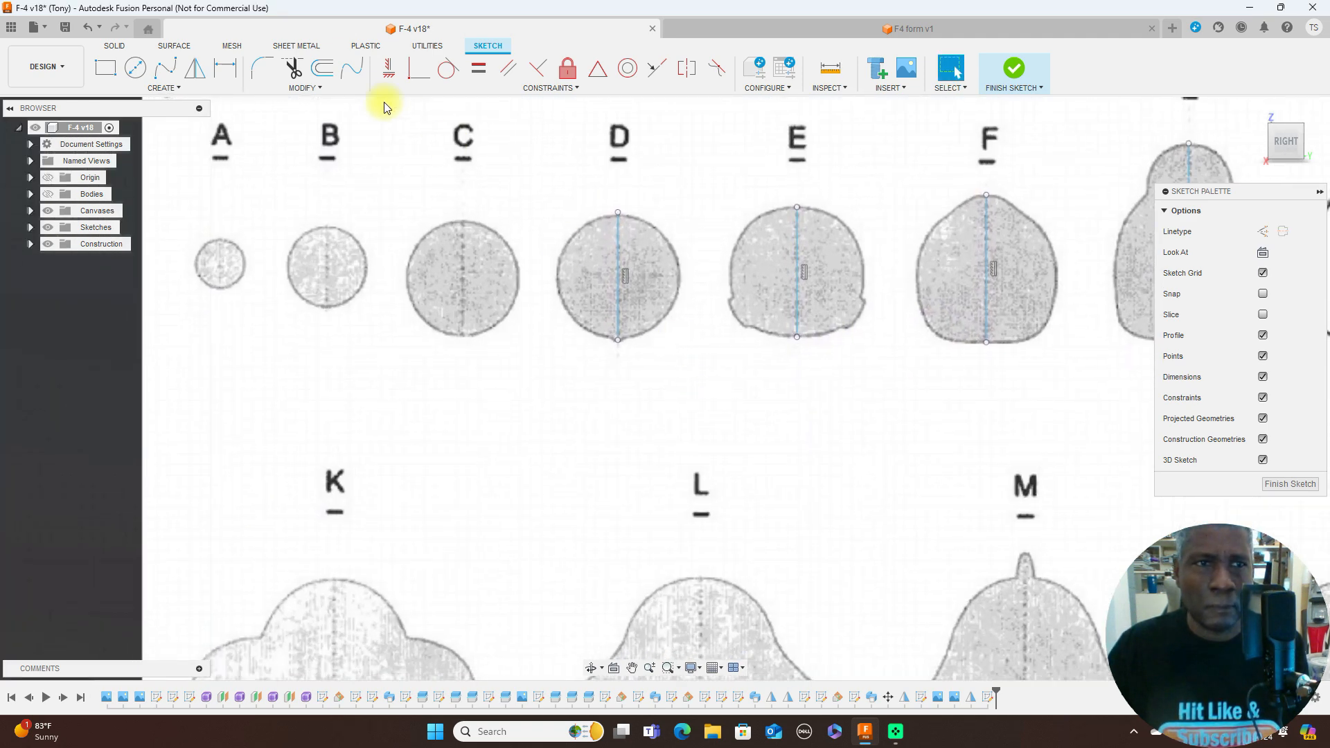
click(163, 88)
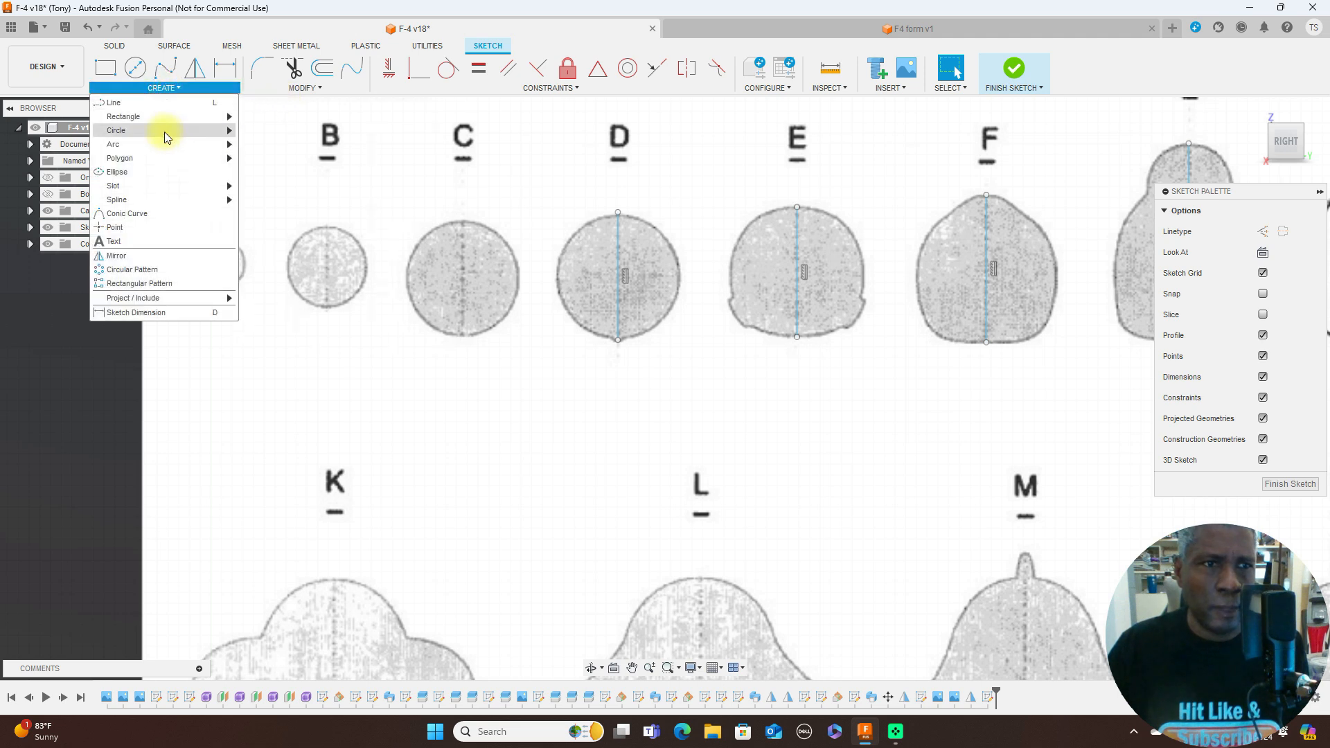
mouse_move(227, 144)
click(269, 158)
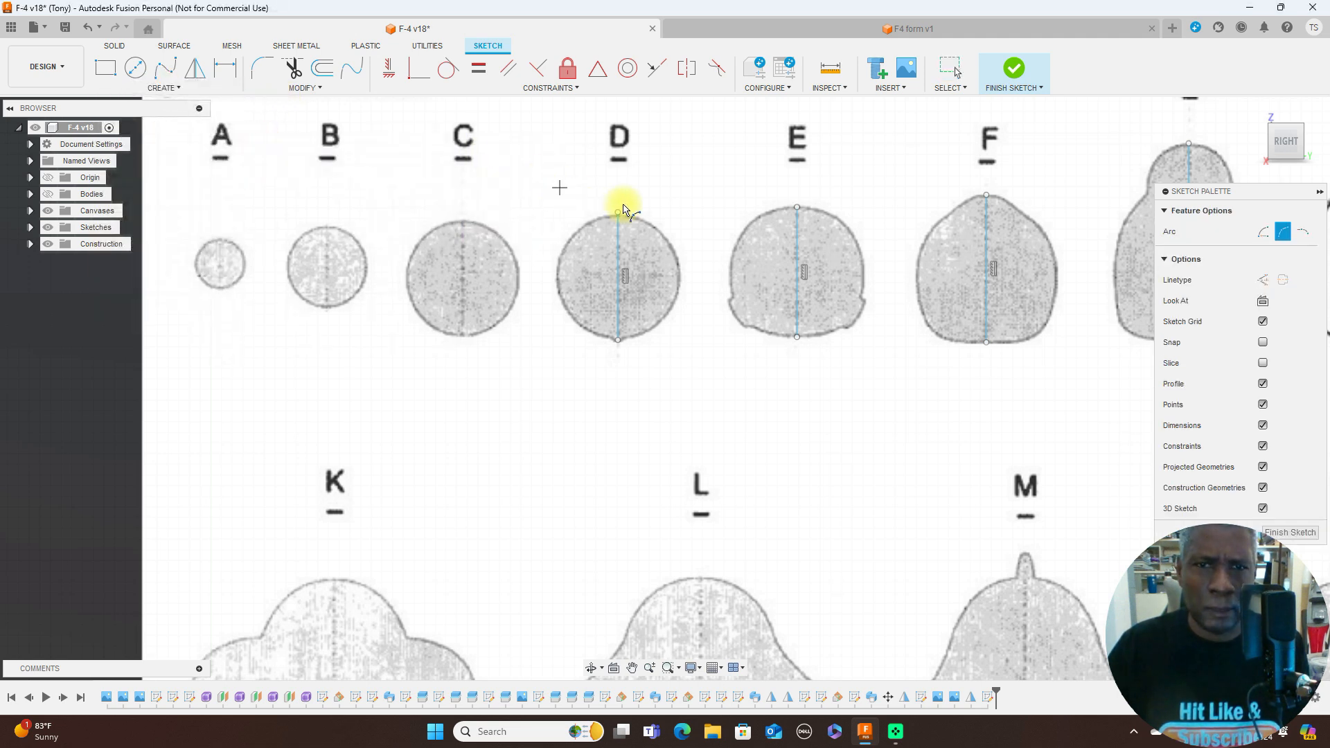
click(617, 212)
click(618, 341)
click(679, 291)
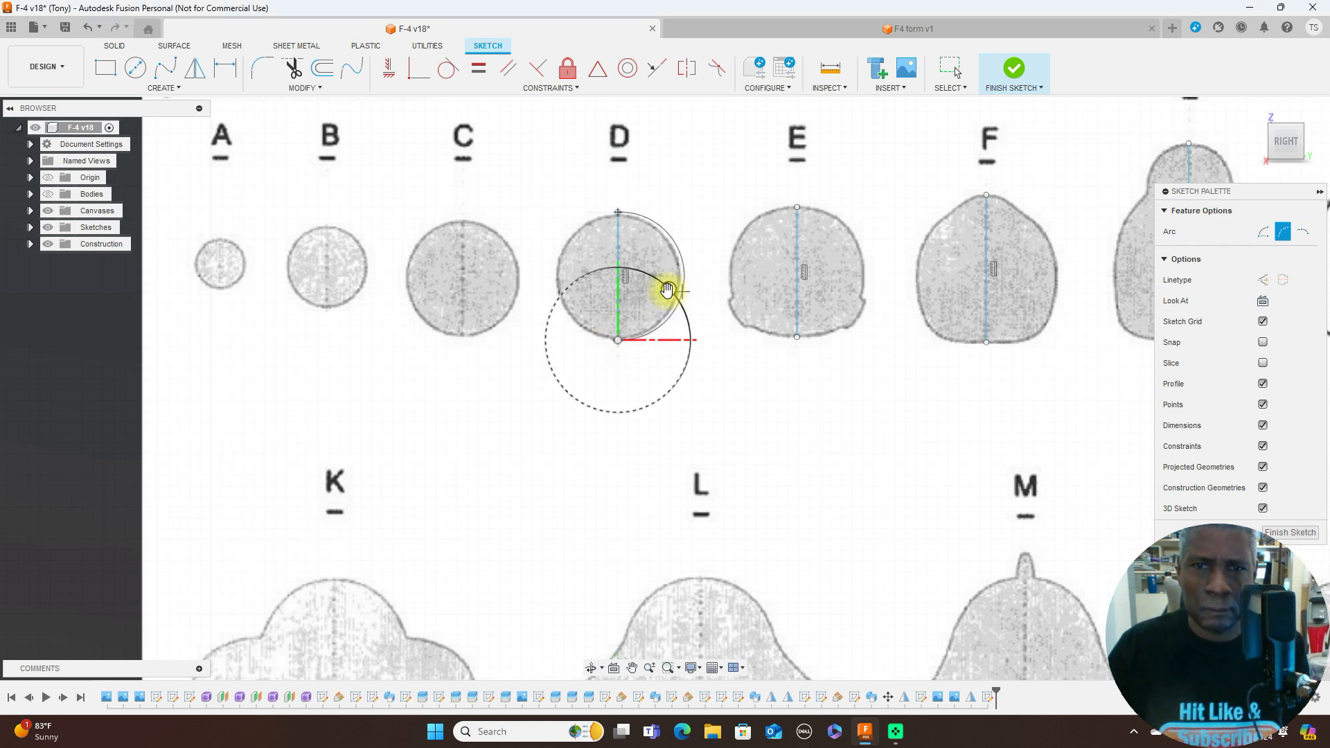
- Place the 3-point arc's third point on the right edge of former D's outline and end the Arc command
scroll(668, 289, up, 1)
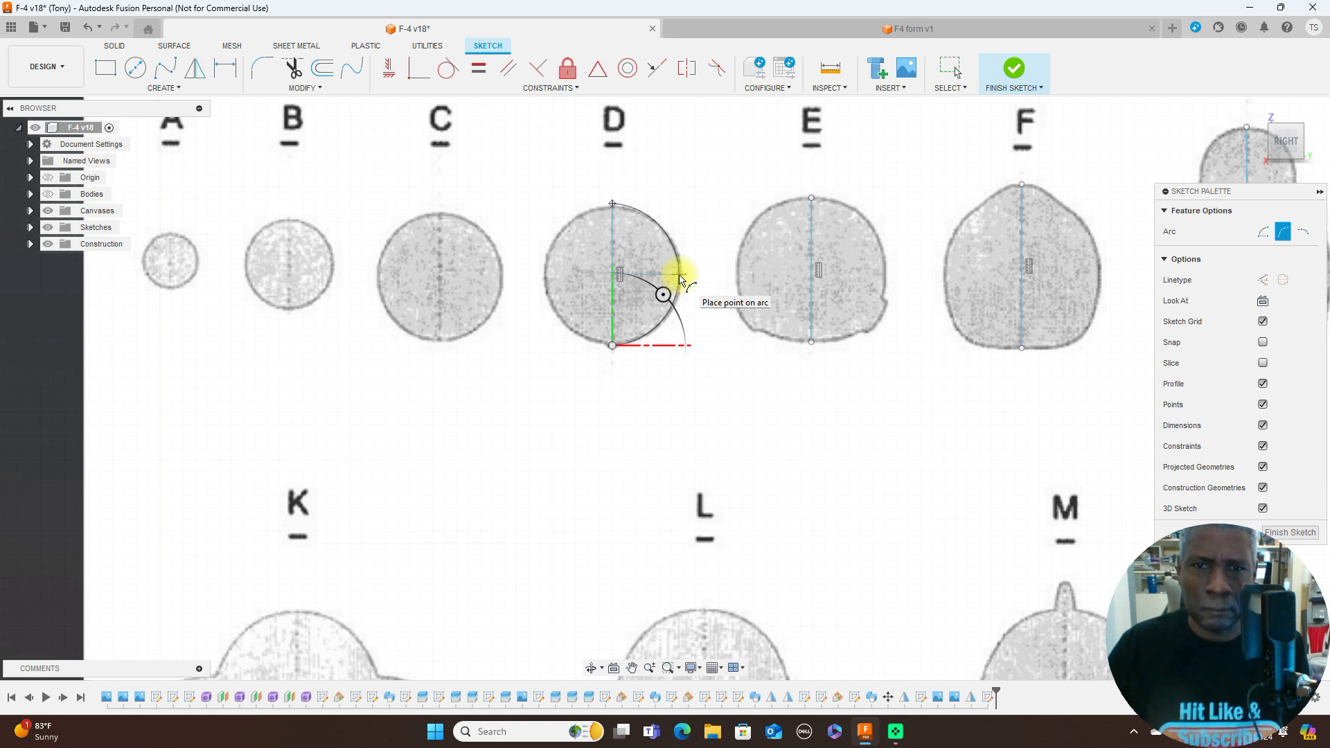
click(680, 276)
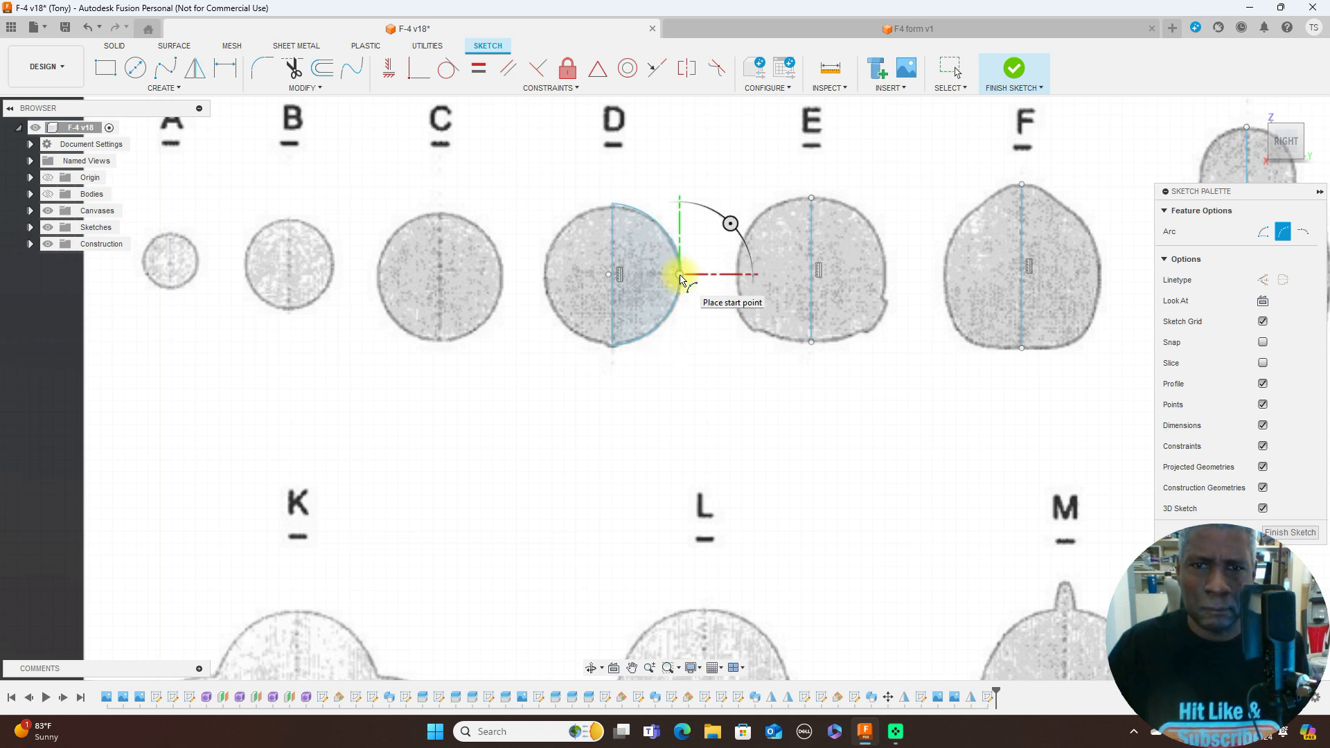
right_click(680, 275)
click(719, 278)
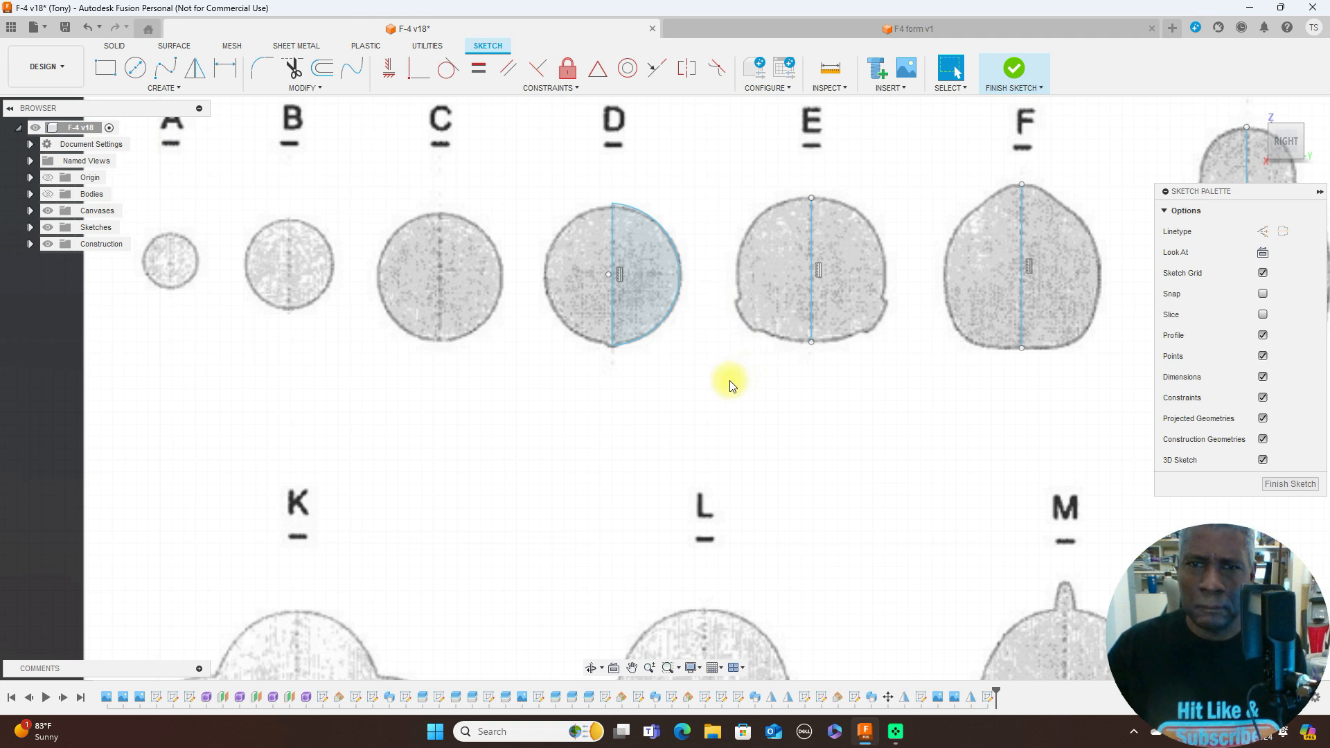
- Trace the right half of former E with a five-point fit point spline from the centreline's top to its bottom, cutting across the lower bulge
scroll(717, 420, down, 1)
middle_drag(736, 482, 579, 497)
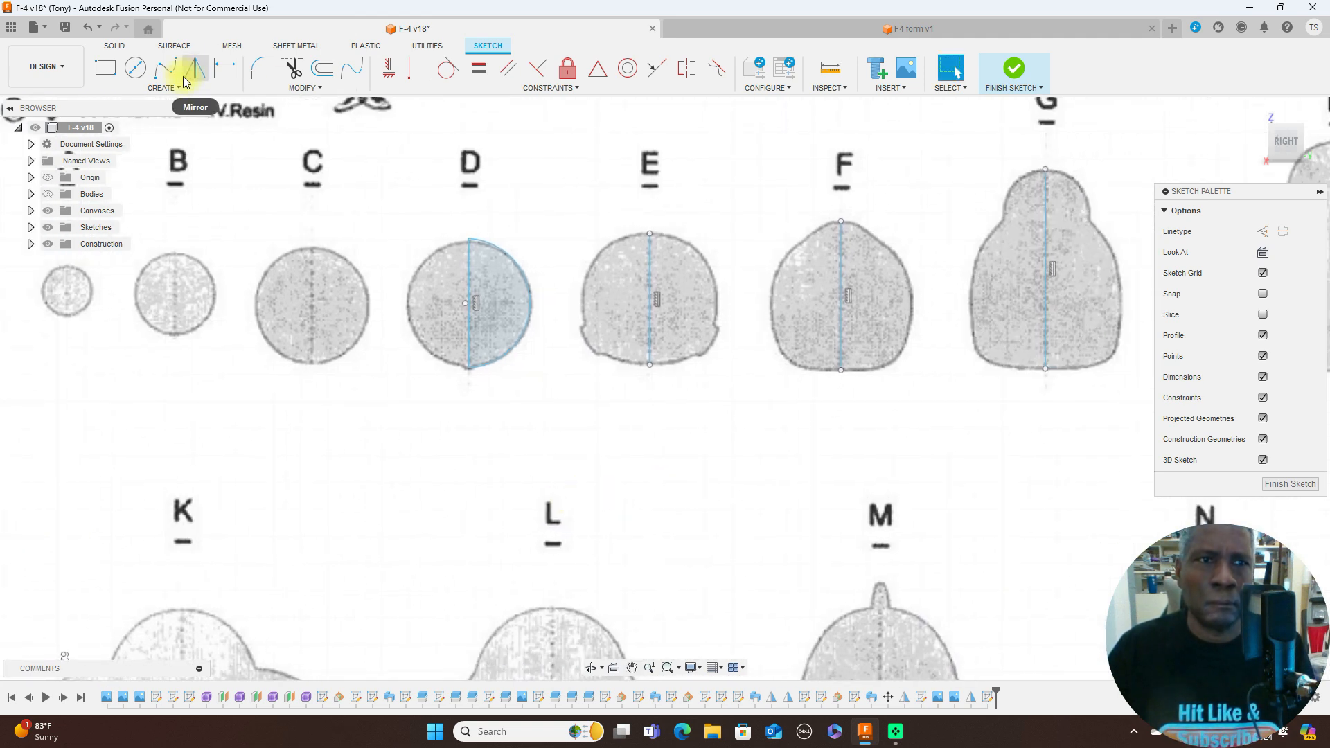
click(165, 67)
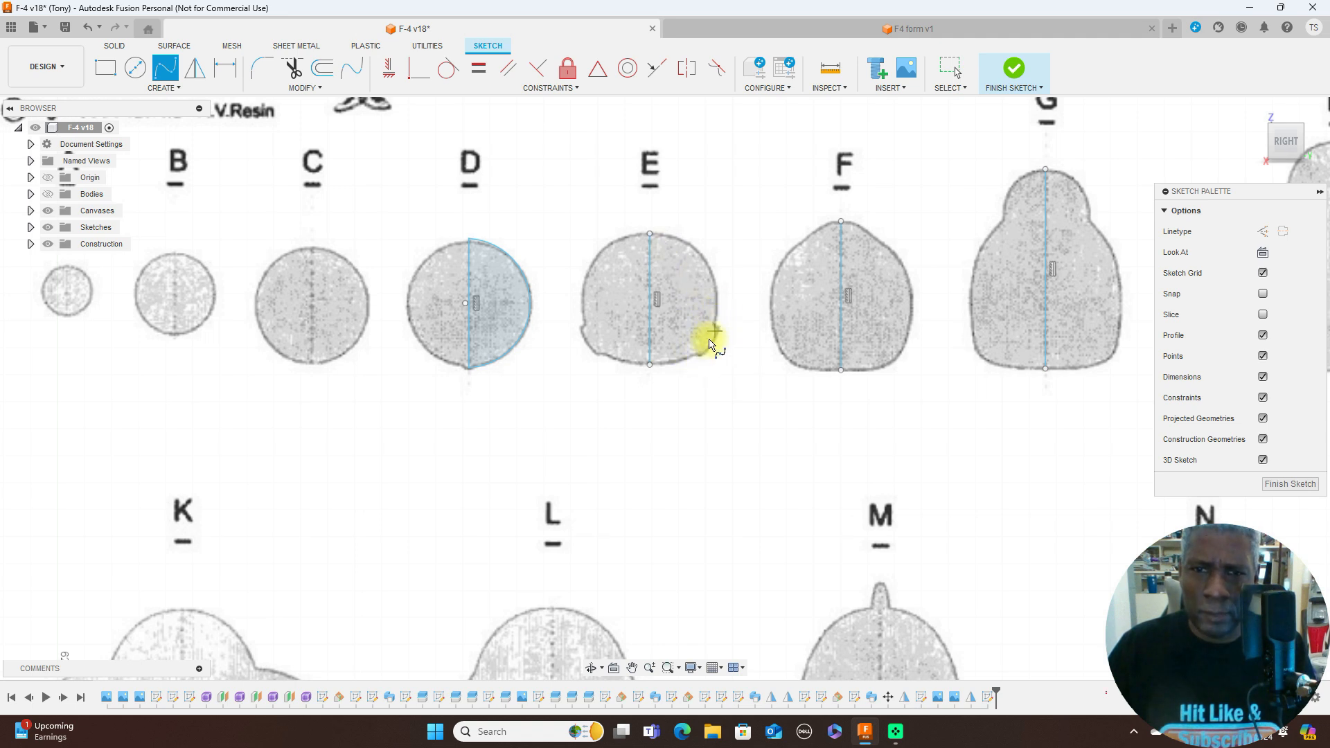
click(650, 236)
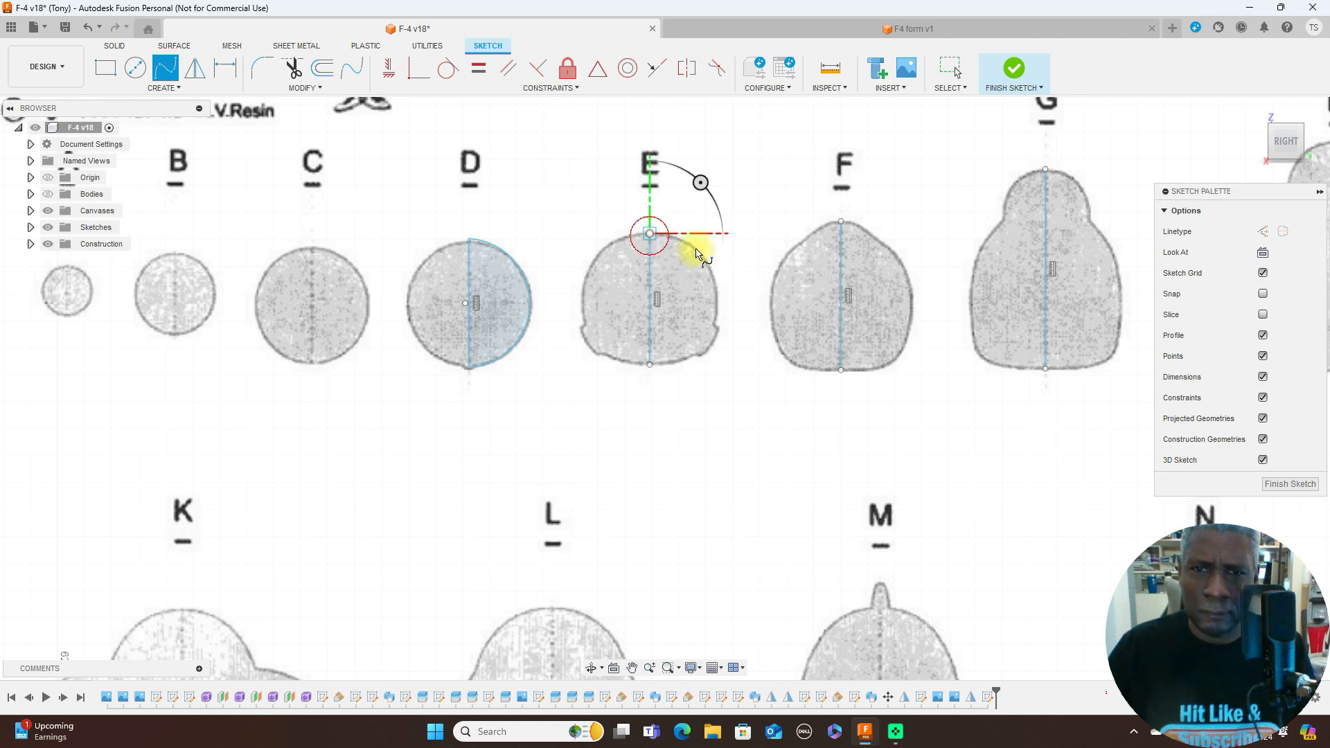
click(708, 262)
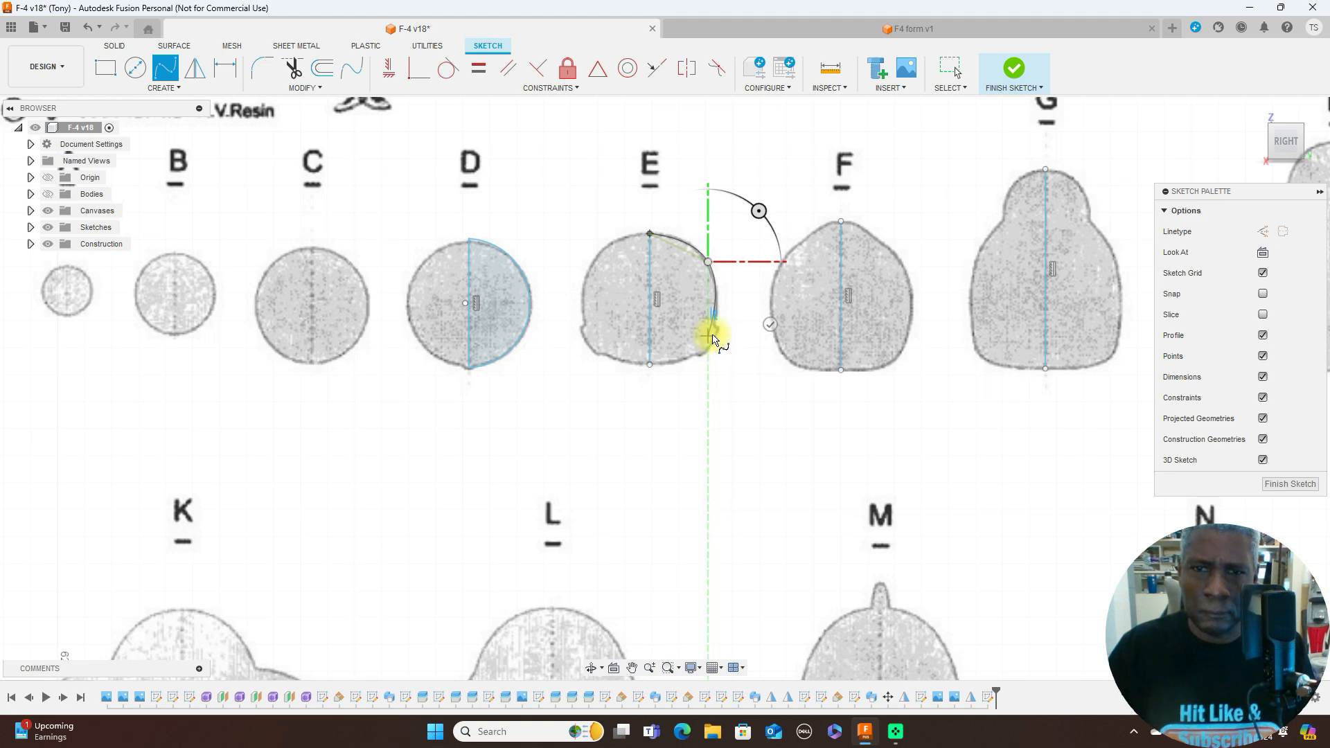
scroll(714, 336, up, 2)
click(713, 337)
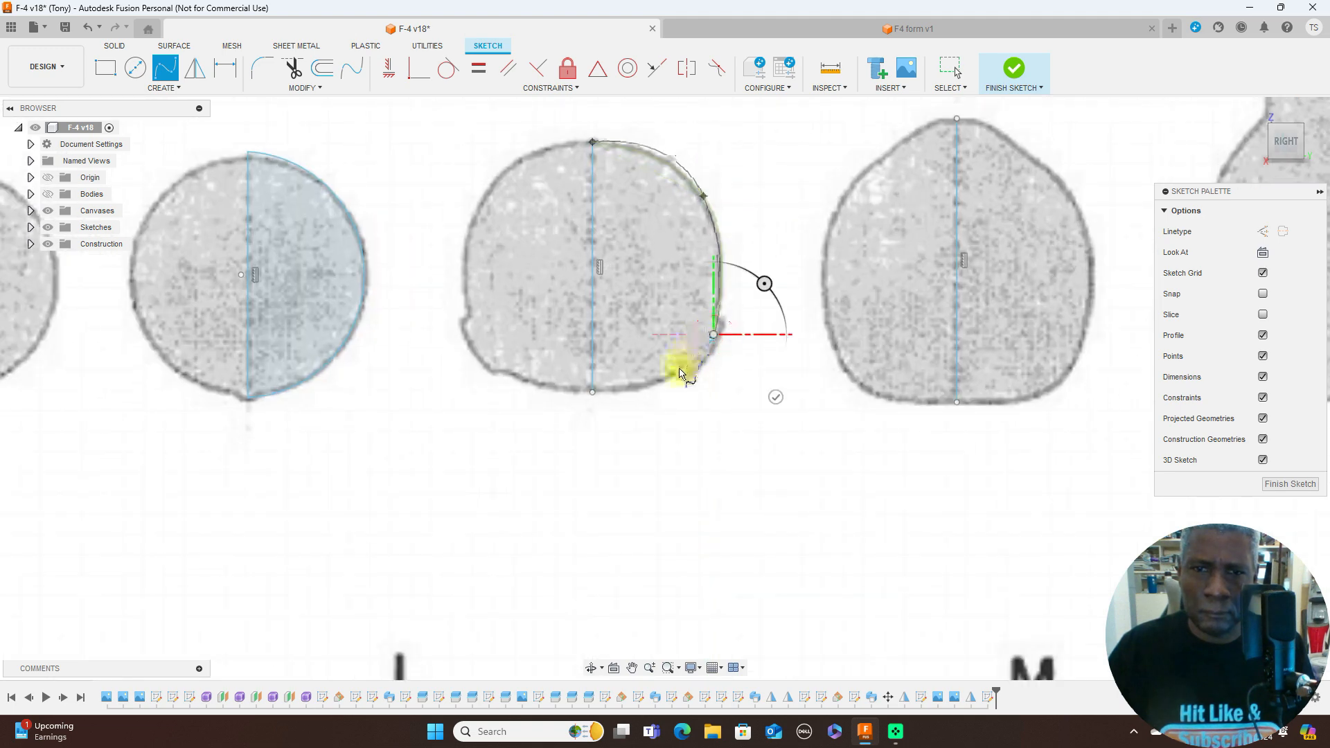
click(676, 372)
click(596, 395)
right_click(597, 394)
click(647, 392)
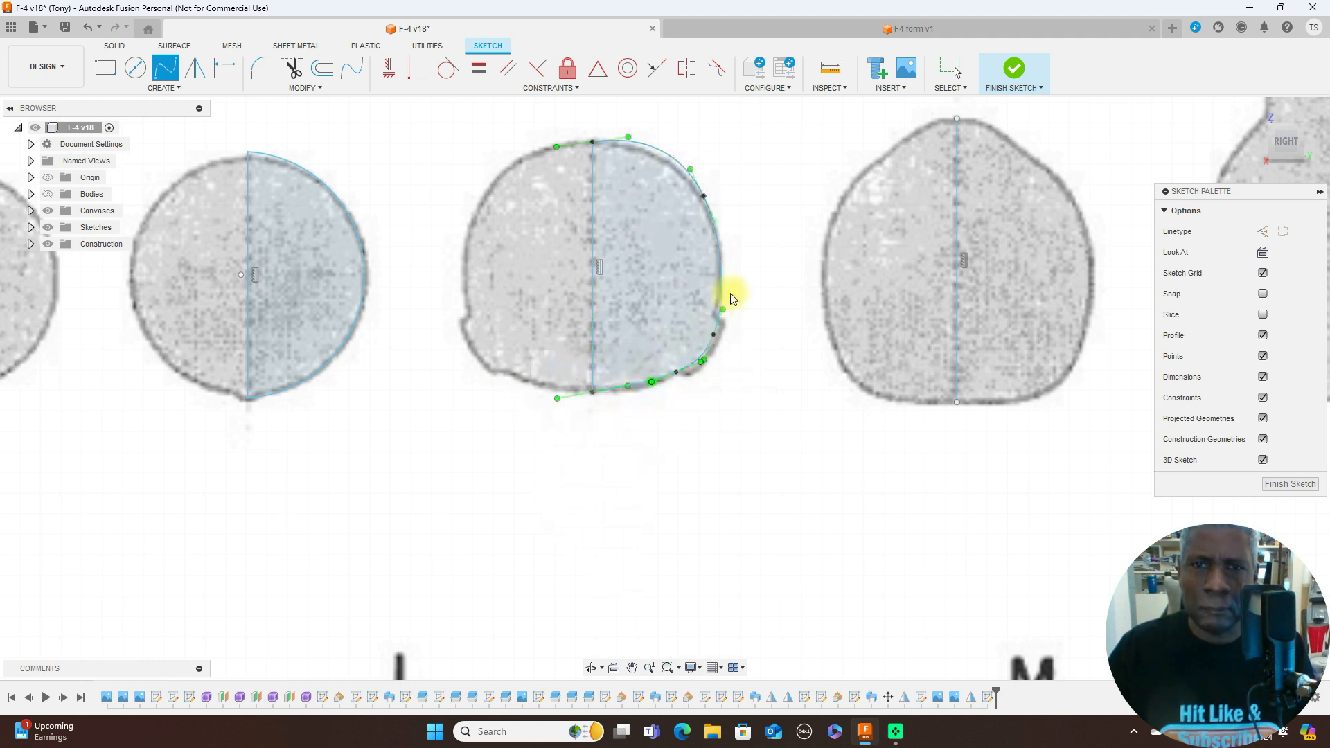
- Reposition the two side fit points of former E's spline so the curve follows the canvas outline more closely
click(700, 193)
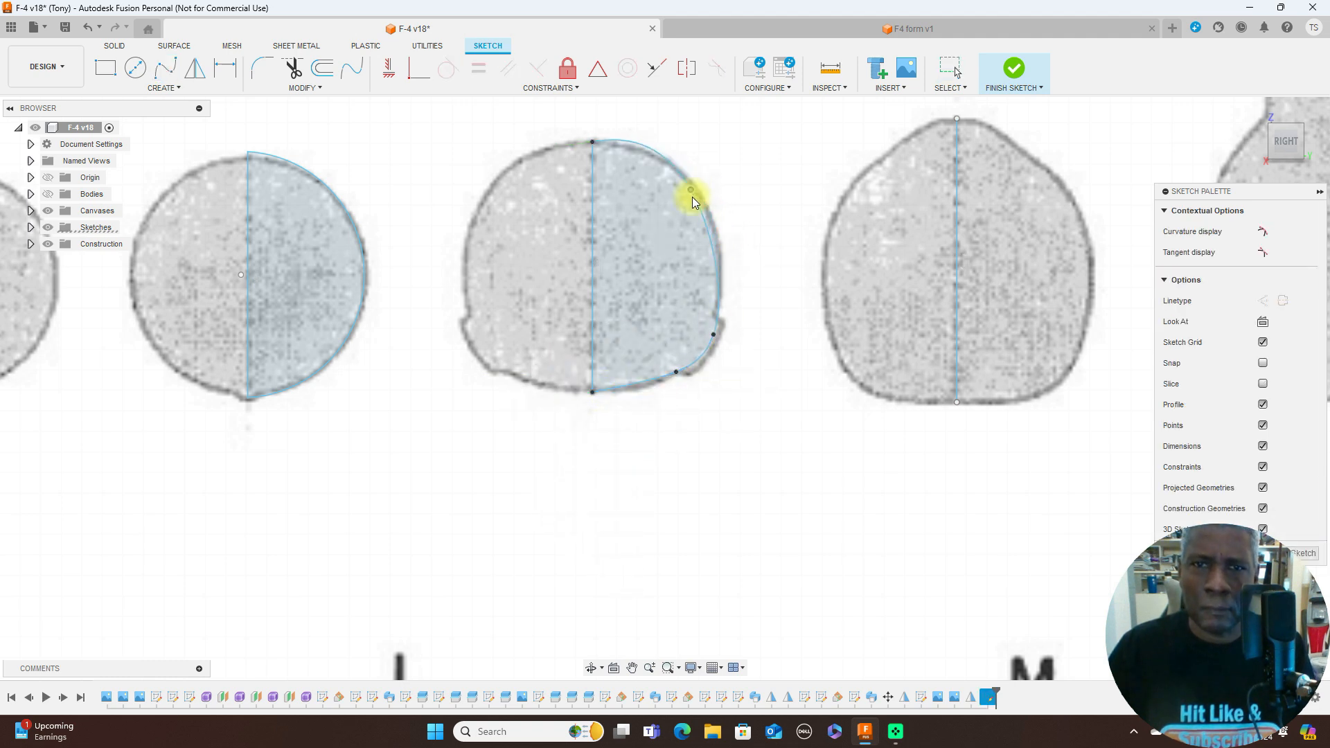
click(715, 337)
drag(714, 333, 708, 332)
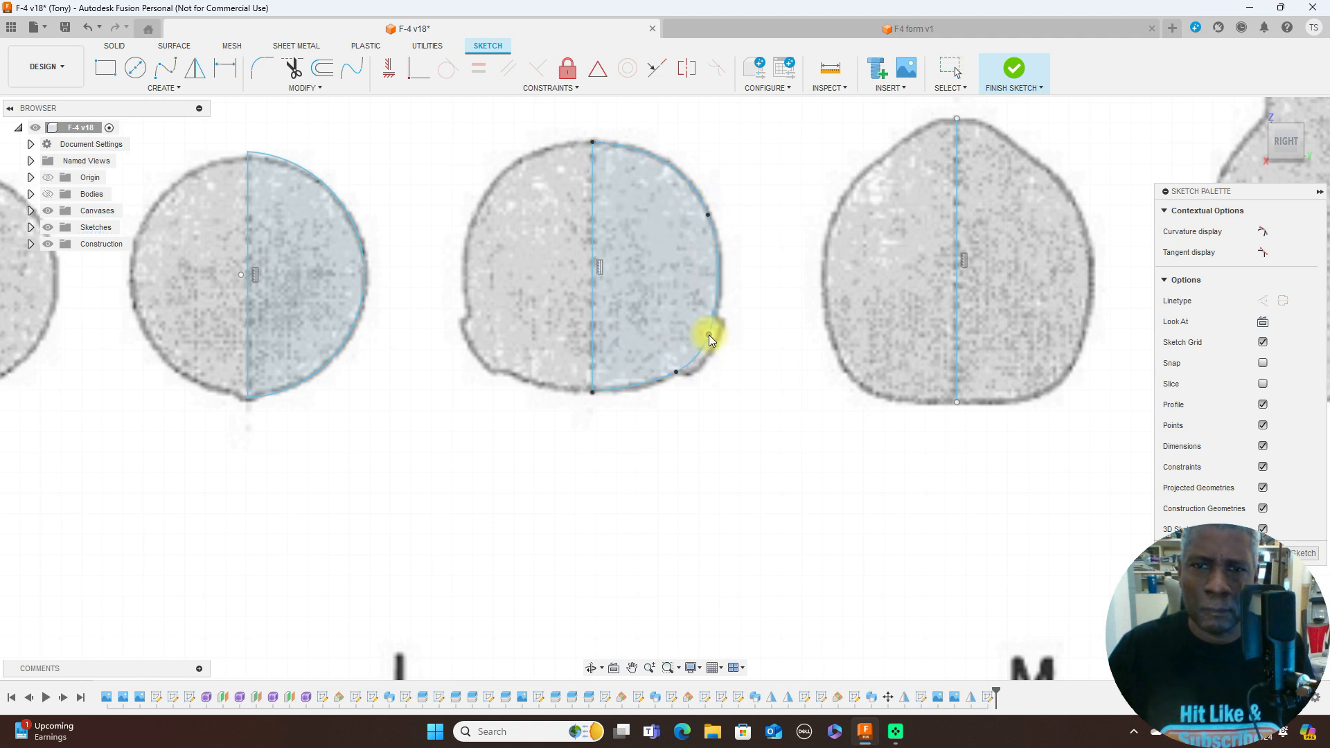
click(705, 334)
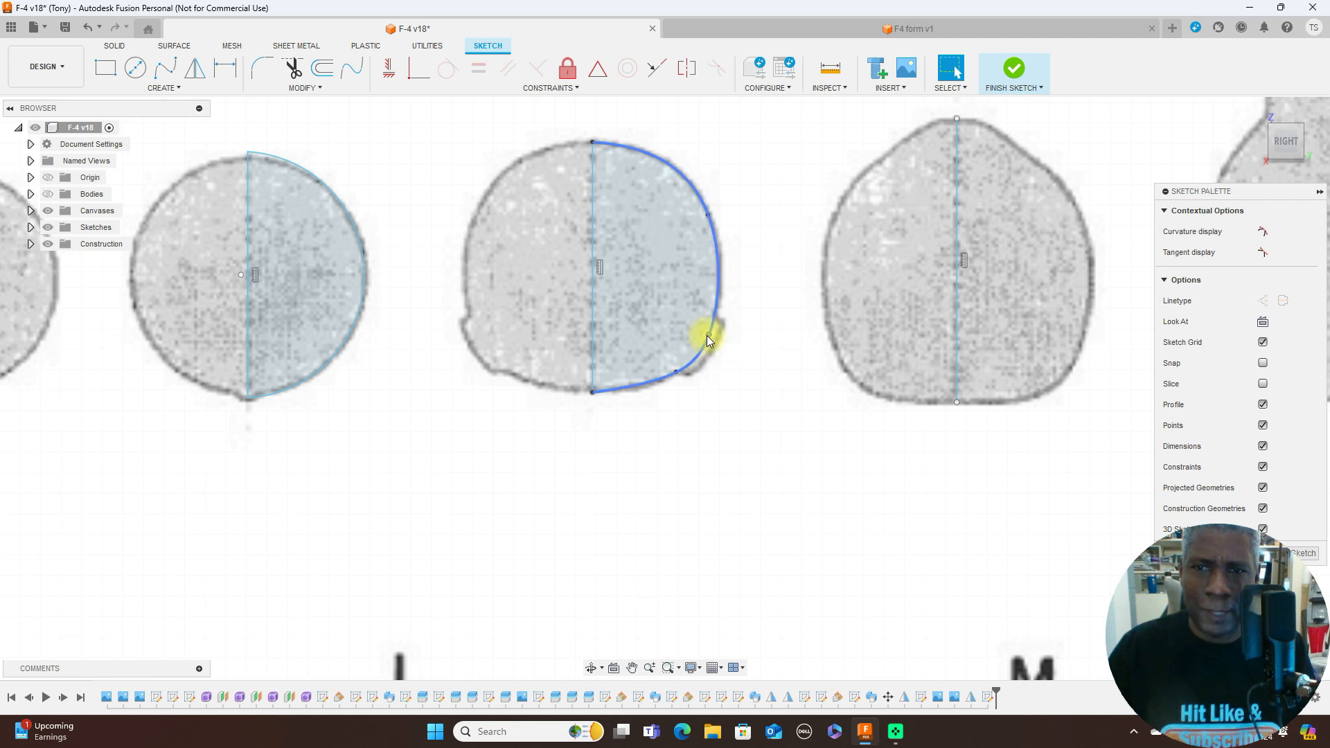
- Trace the right half of former F's outline with a seven-point fit point spline from the centreline's top to its bottom
scroll(811, 343, down, 2)
scroll(693, 388, up, 2)
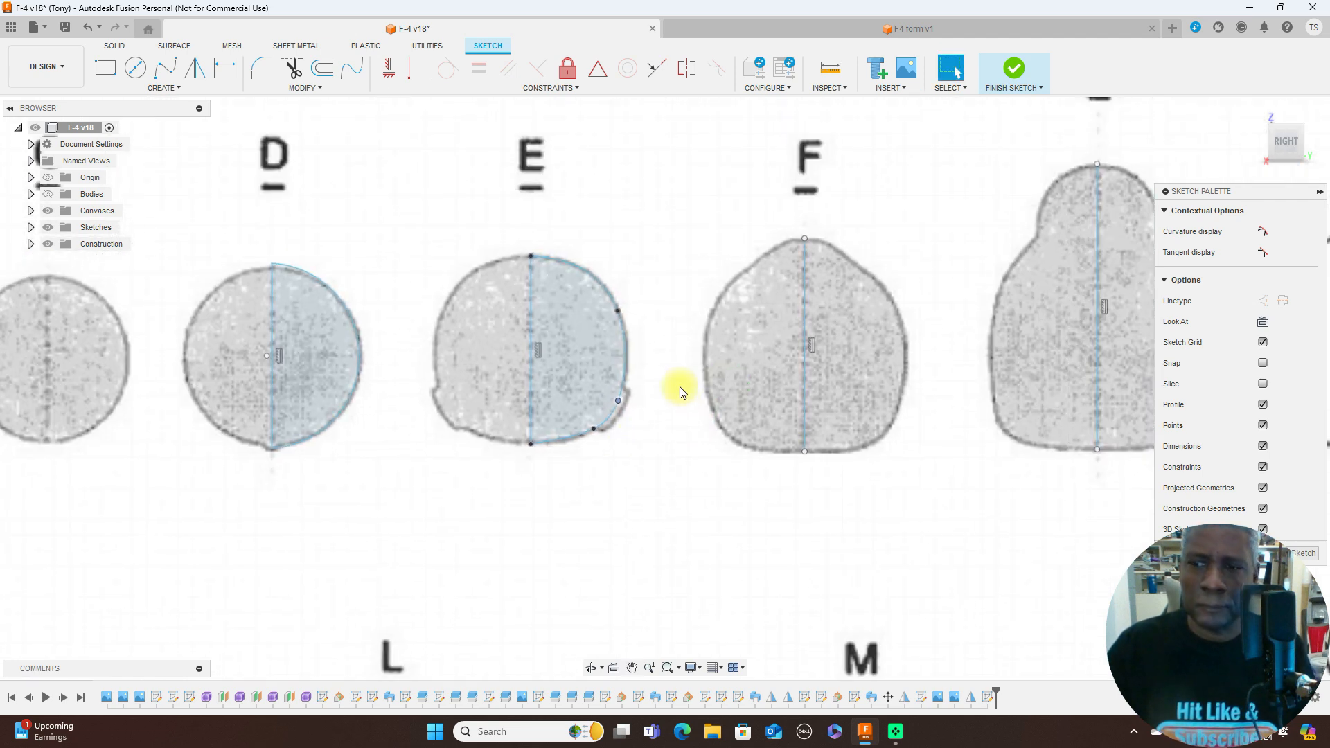
click(165, 68)
click(805, 238)
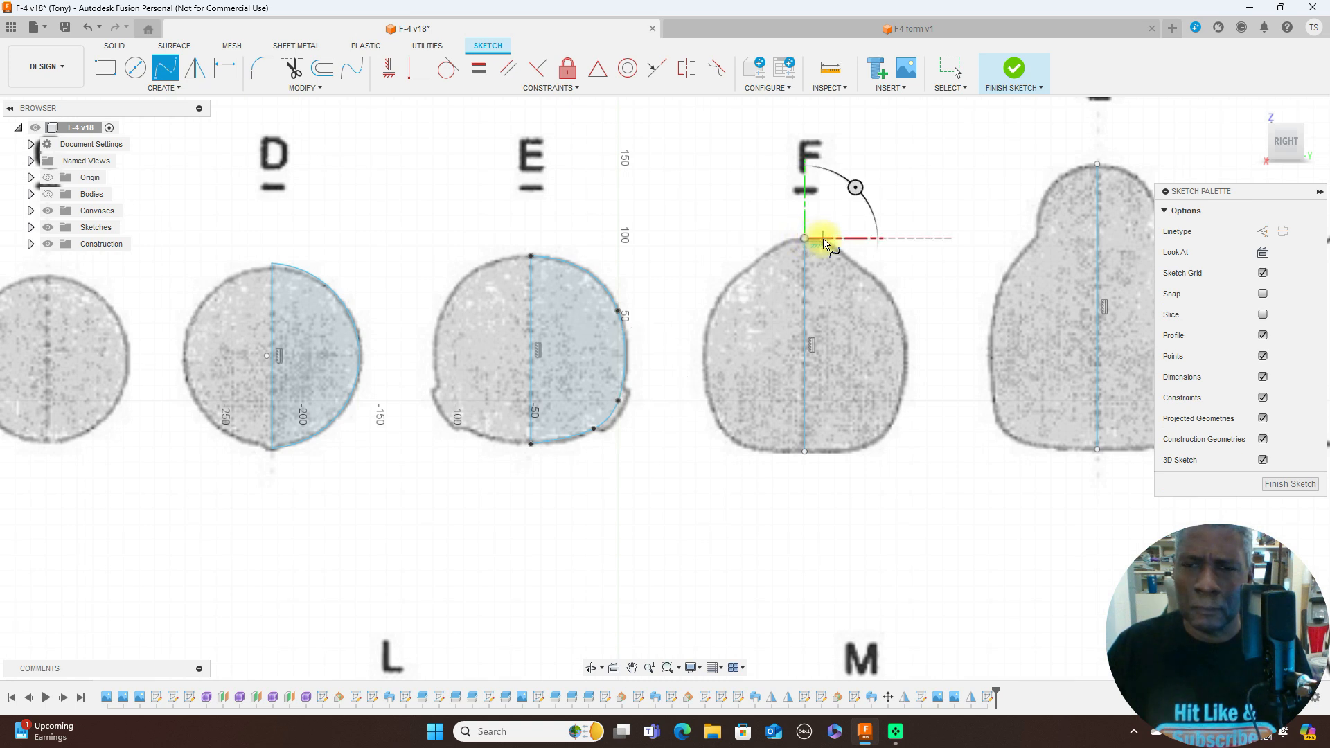
scroll(825, 243, up, 2)
click(822, 244)
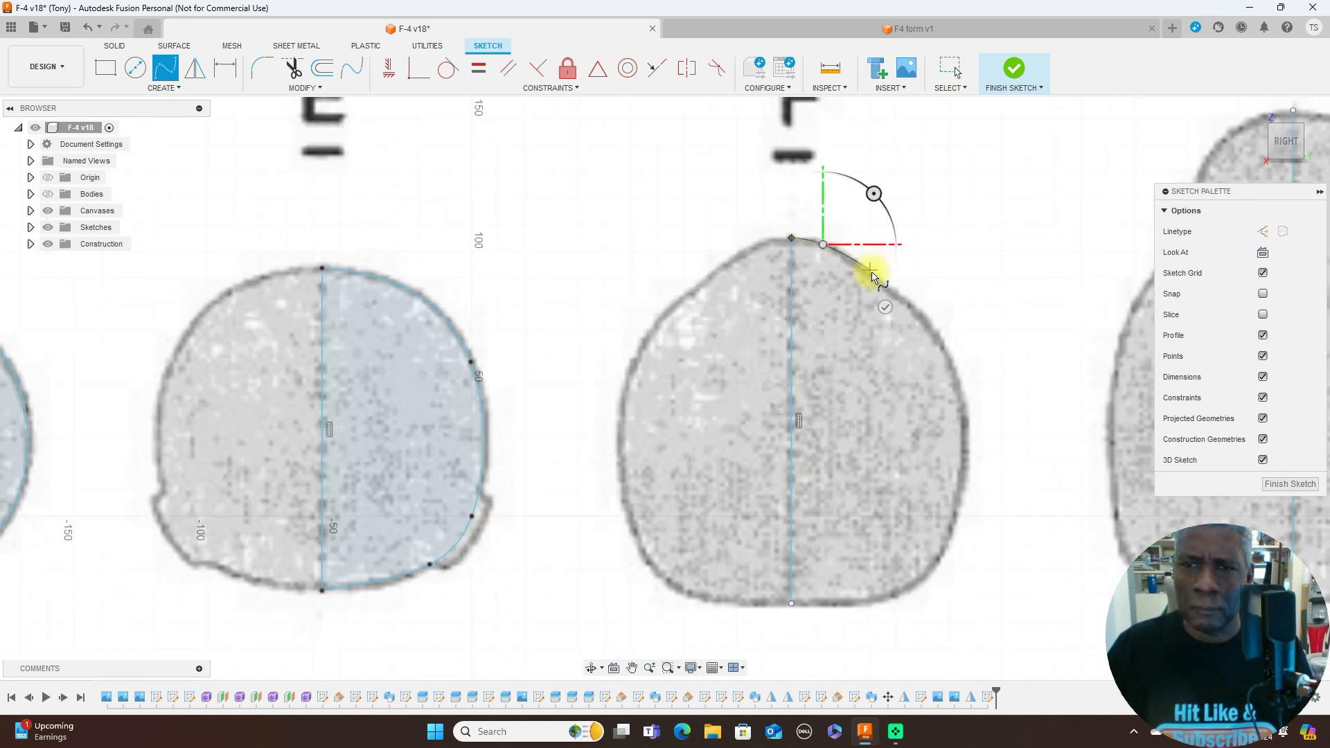
click(875, 280)
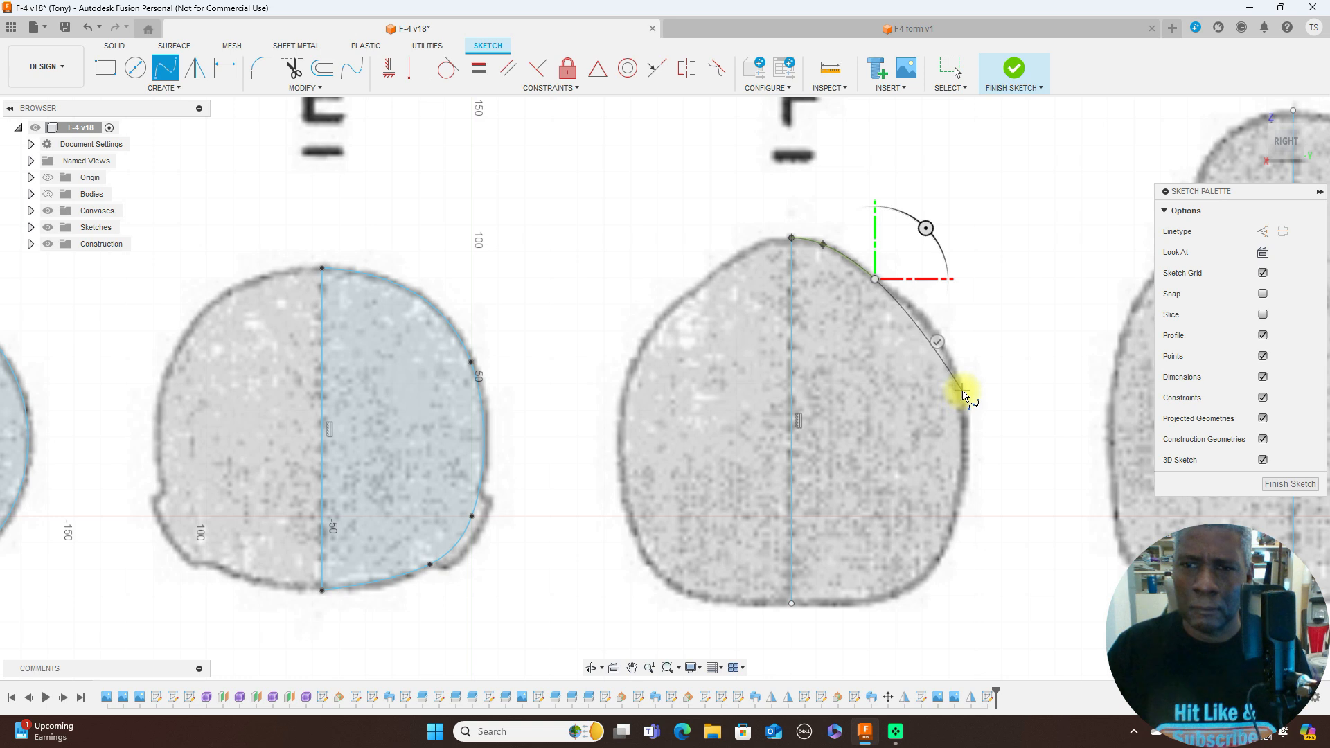
click(962, 391)
click(944, 551)
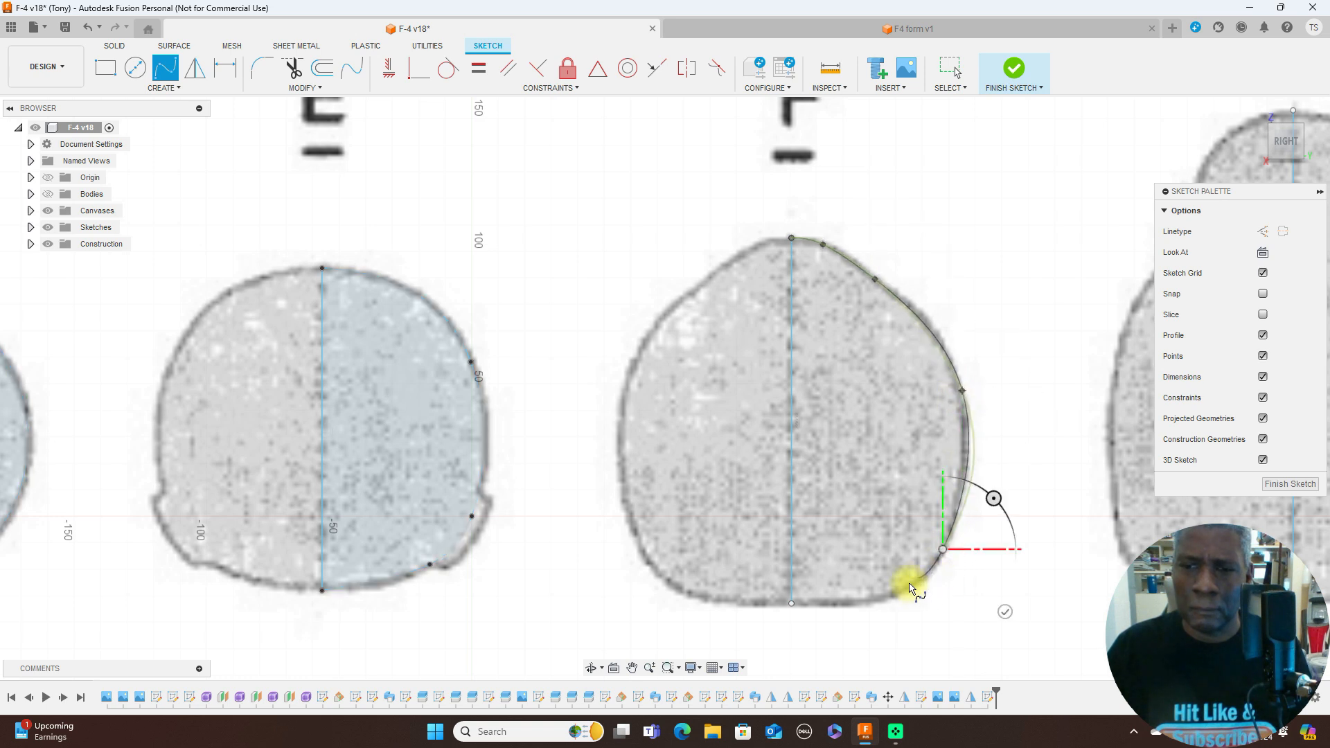
click(877, 603)
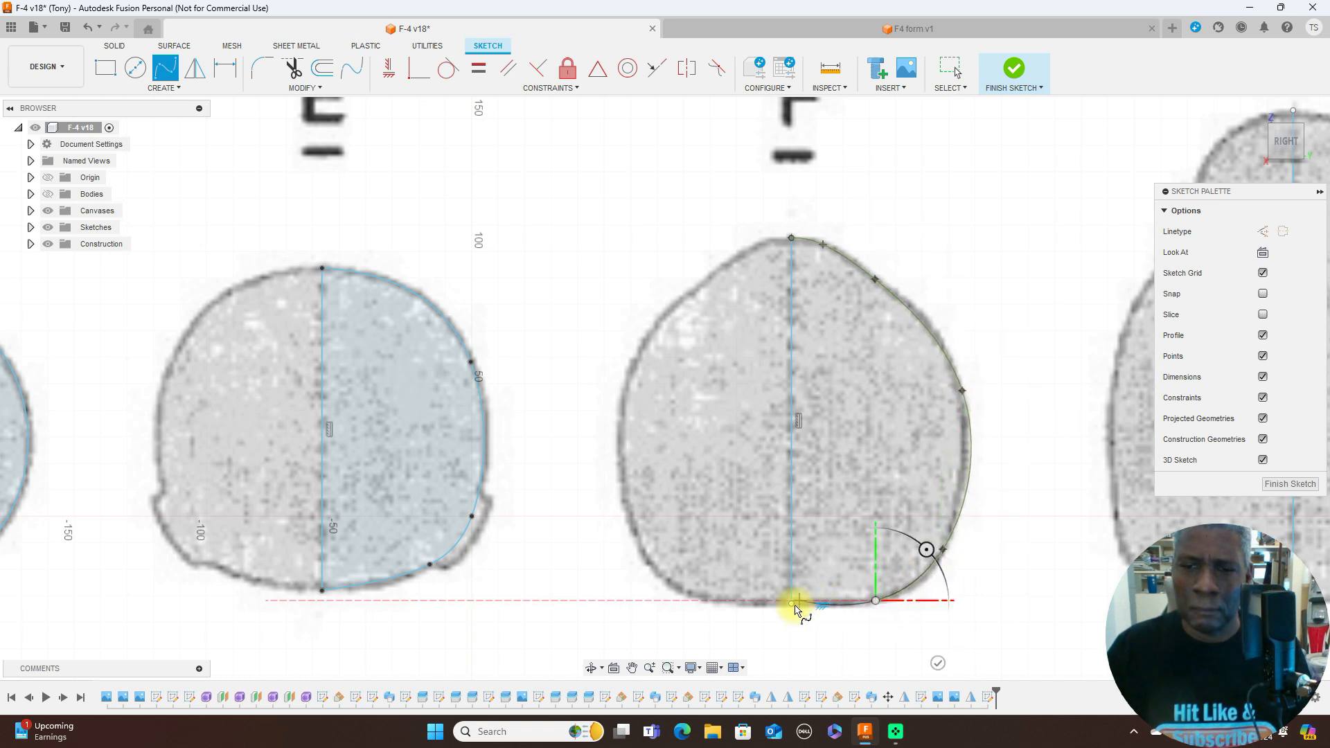
click(792, 604)
right_click(788, 605)
click(842, 604)
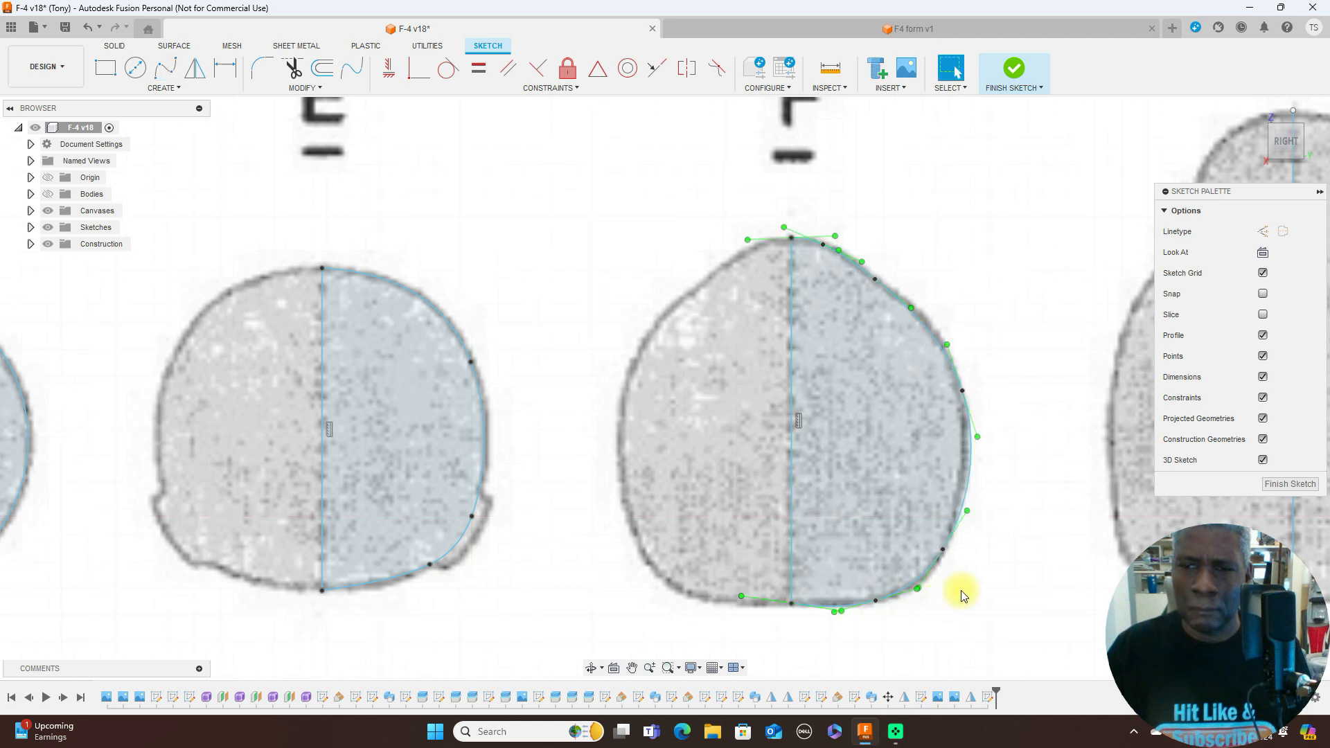
- Shift the shoulder, side and lower fit points of former F's spline to match the canvas outline
scroll(949, 555, down, 3)
scroll(920, 349, up, 4)
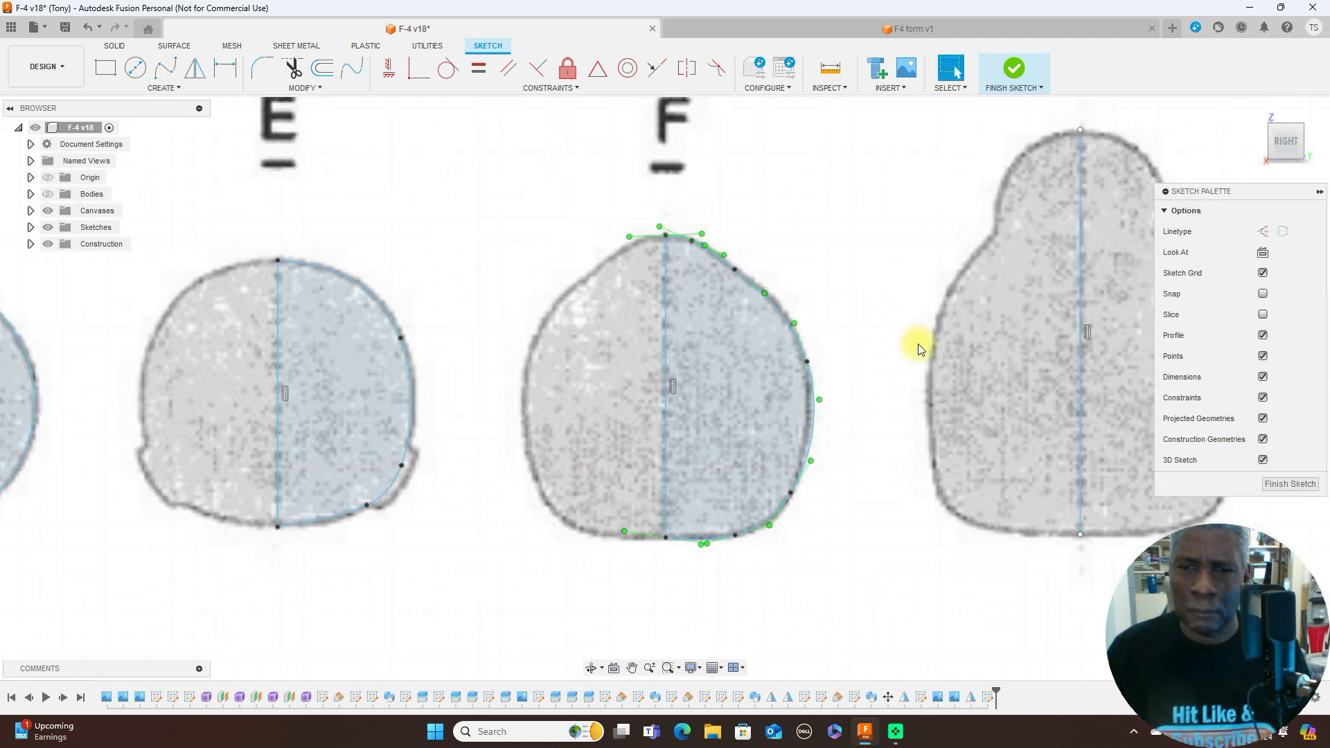
click(740, 274)
click(749, 279)
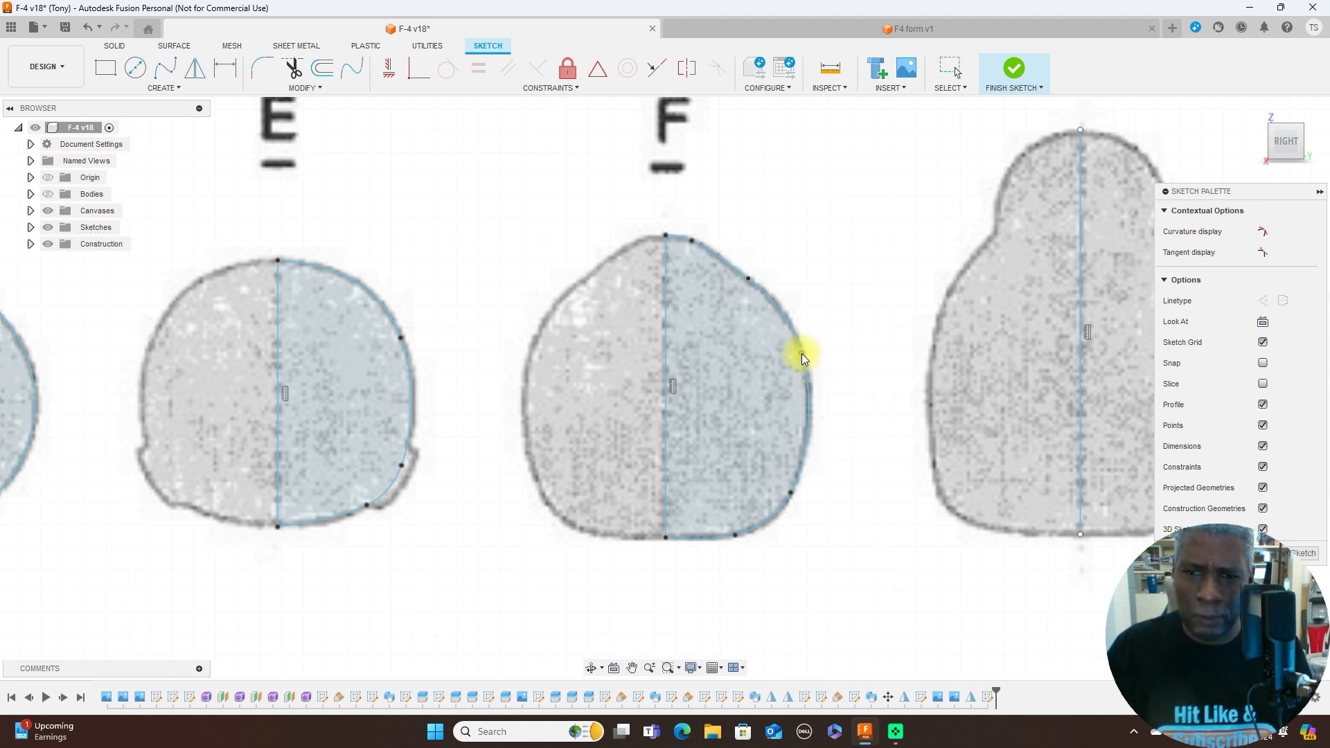
click(804, 354)
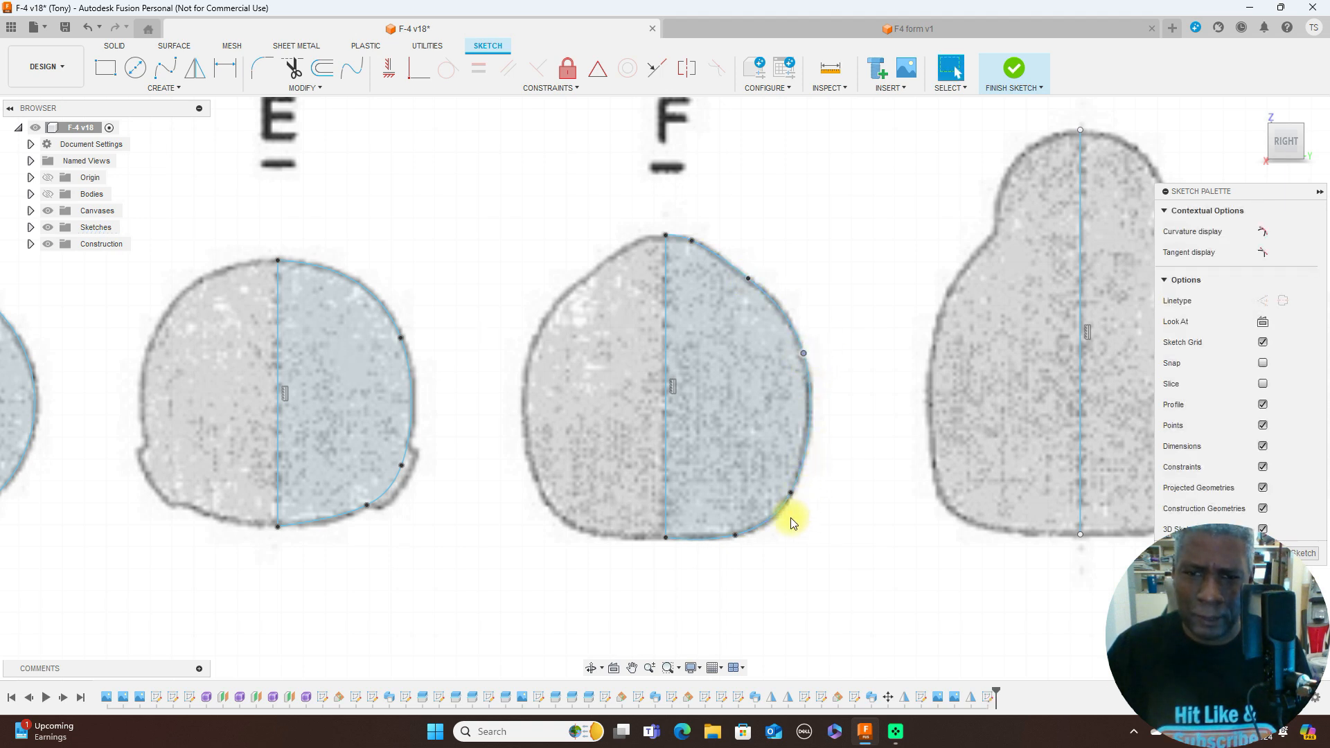
click(736, 535)
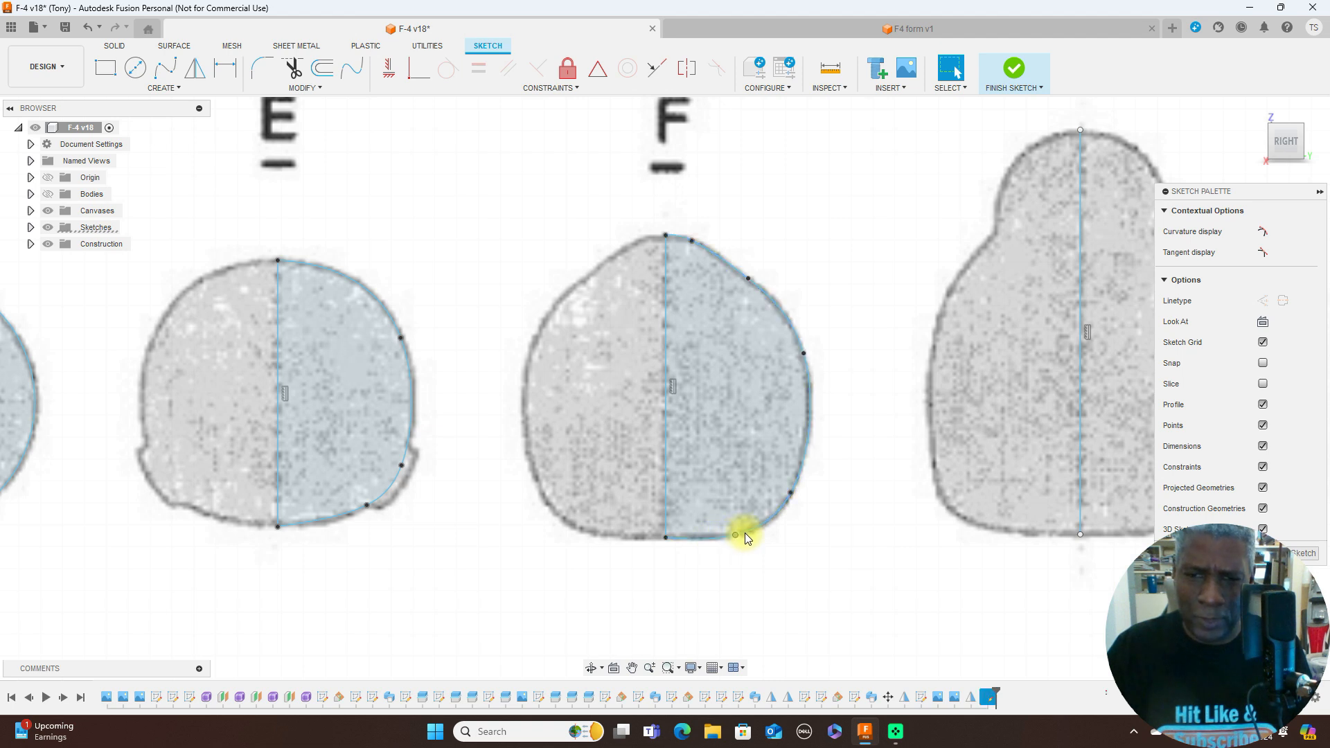
key(Escape)
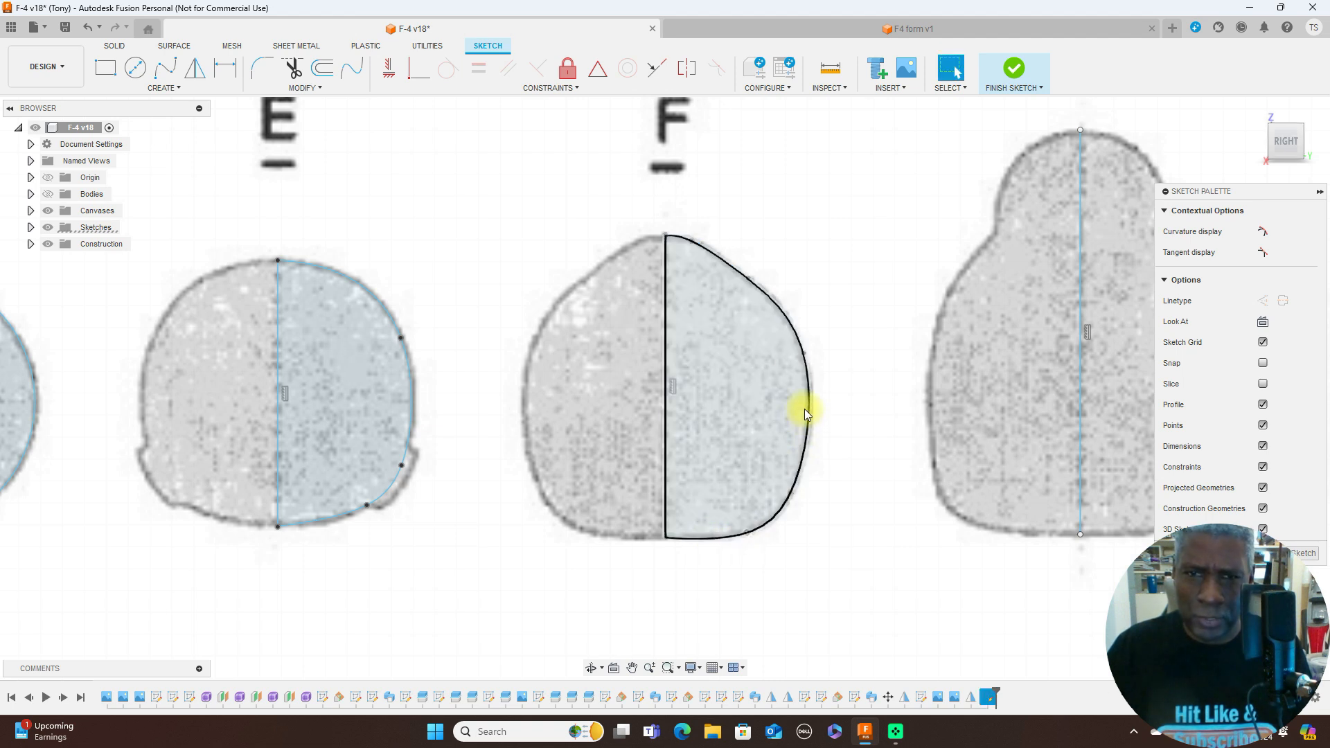
- Trace the right half of former G's outline with a seven-point fit point spline from the centreline's top to its bottom
scroll(818, 353, down, 5)
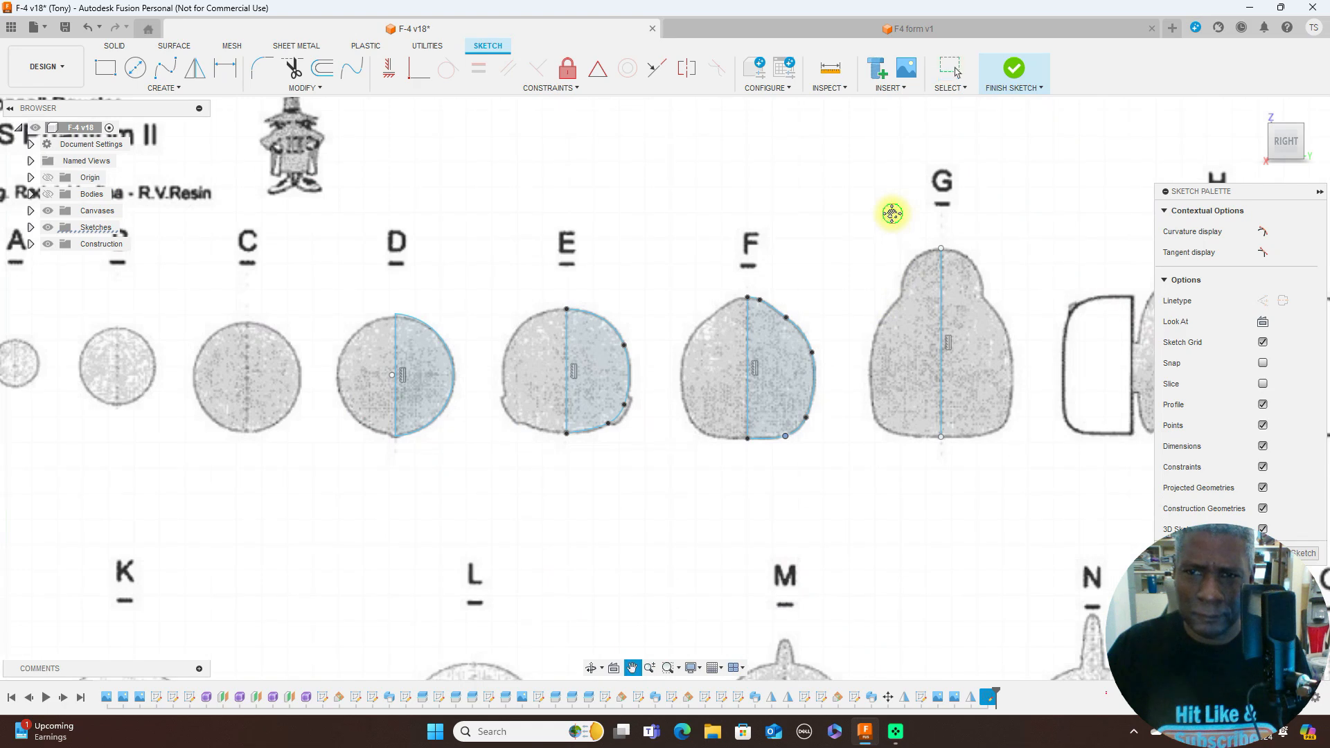
middle_drag(827, 208, 554, 199)
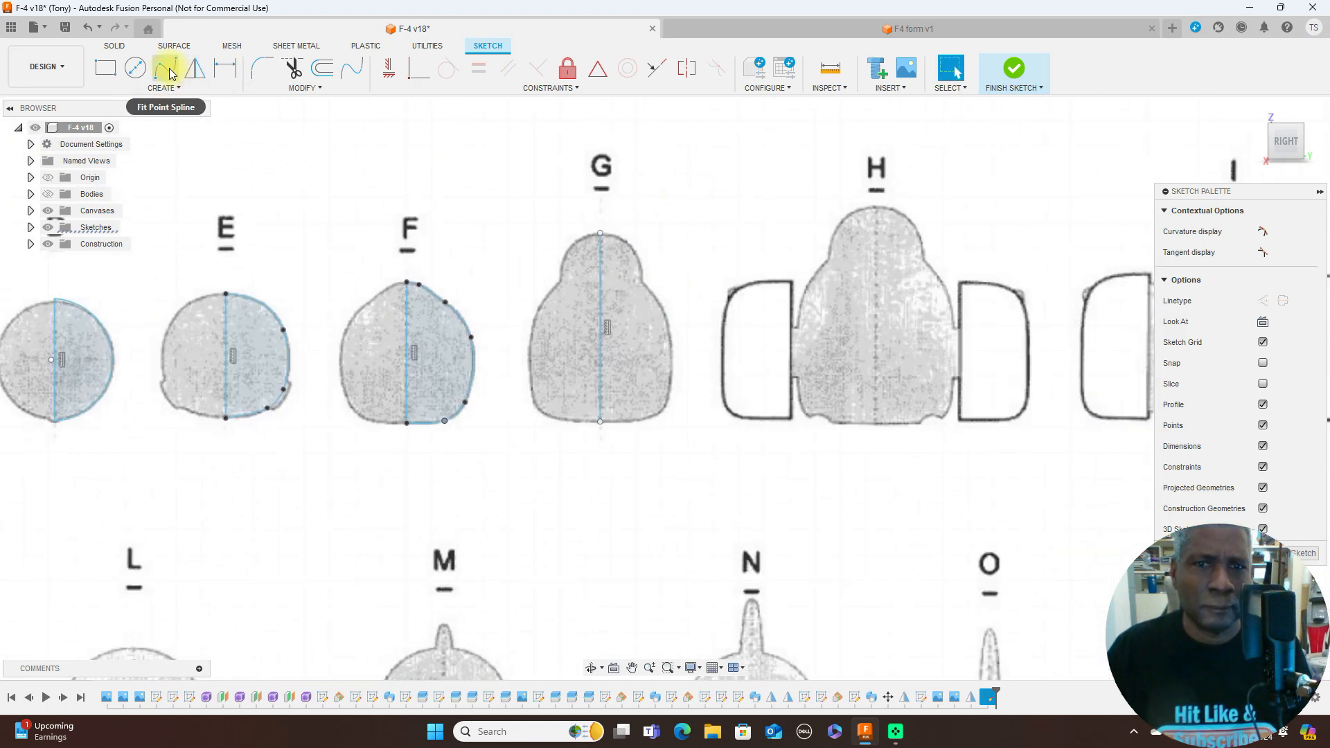
click(166, 67)
scroll(609, 222, up, 2)
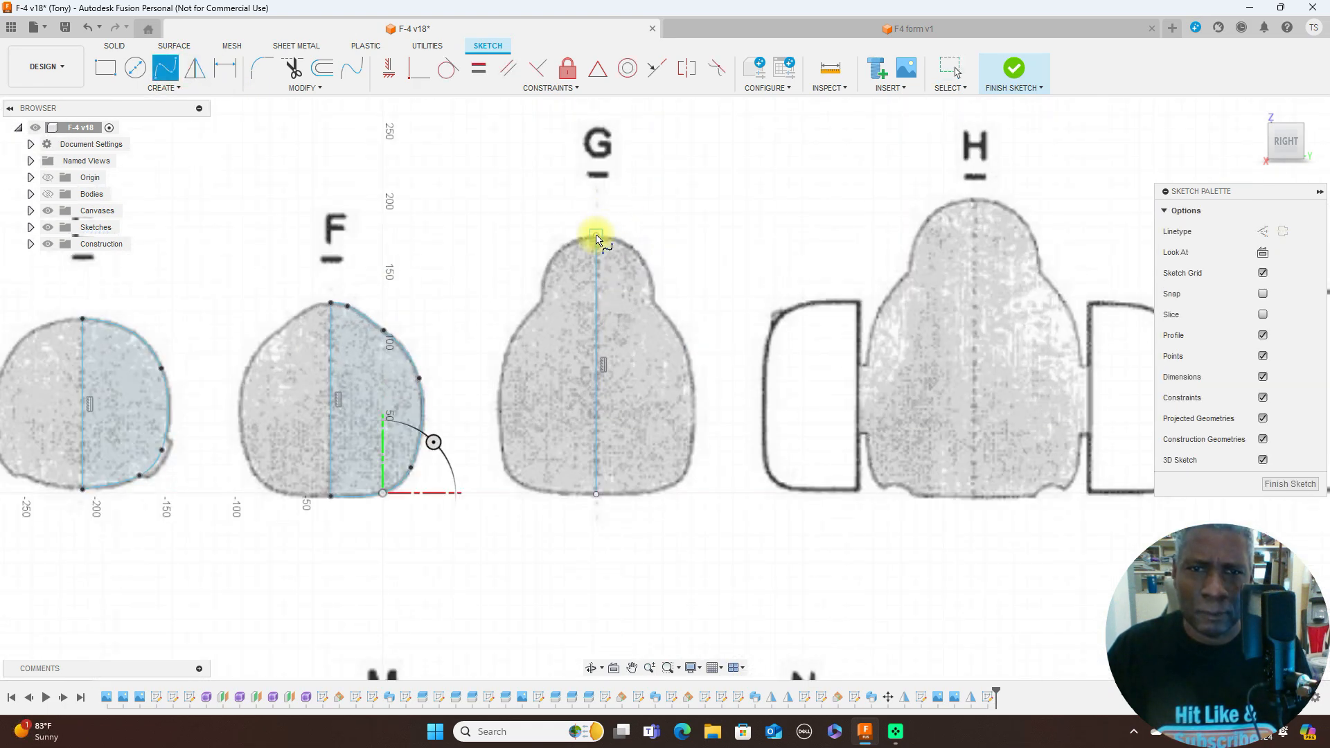
click(600, 234)
click(637, 250)
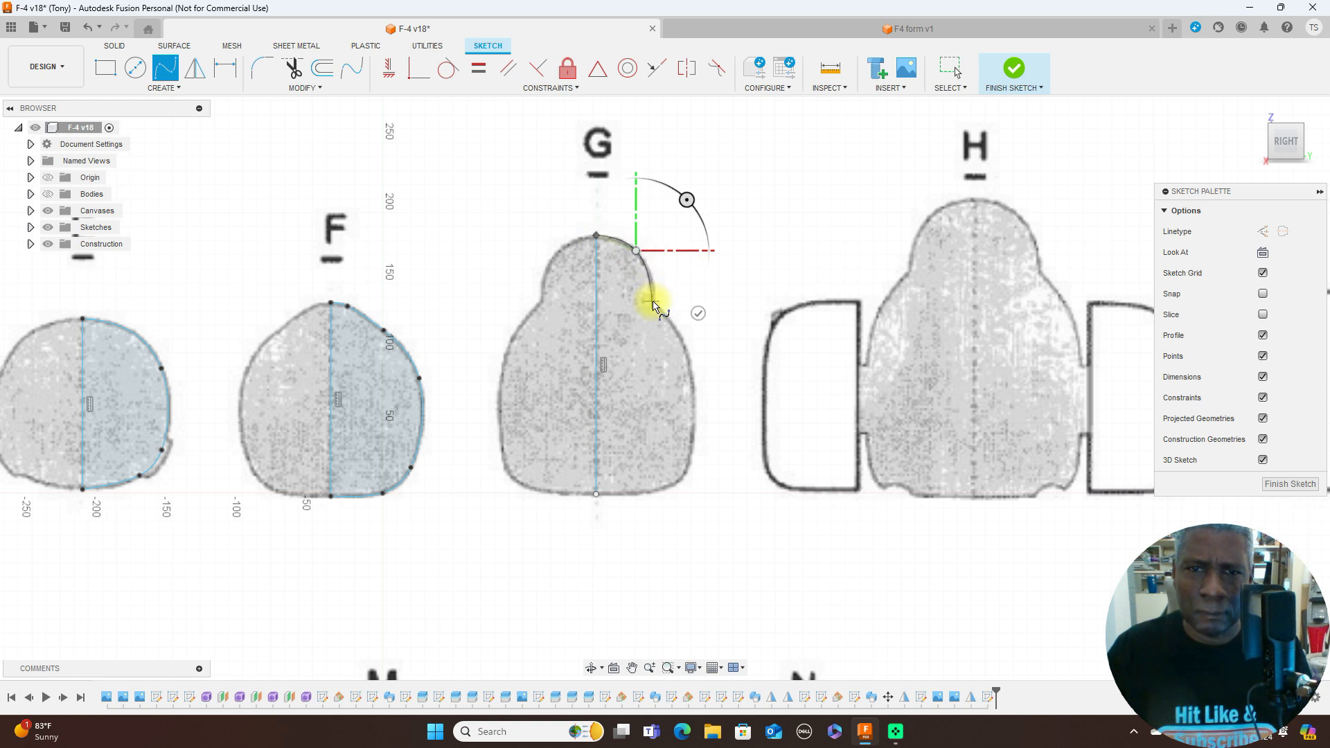
click(654, 302)
click(691, 364)
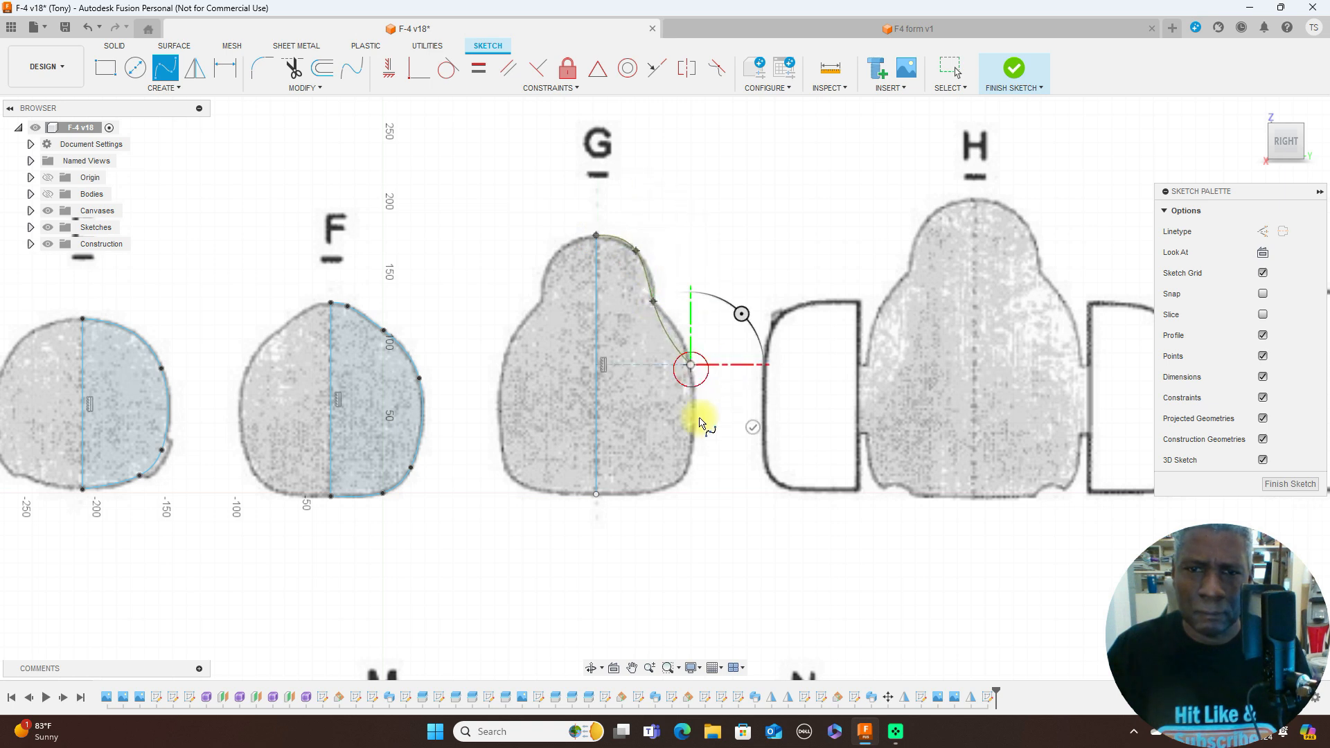
click(681, 479)
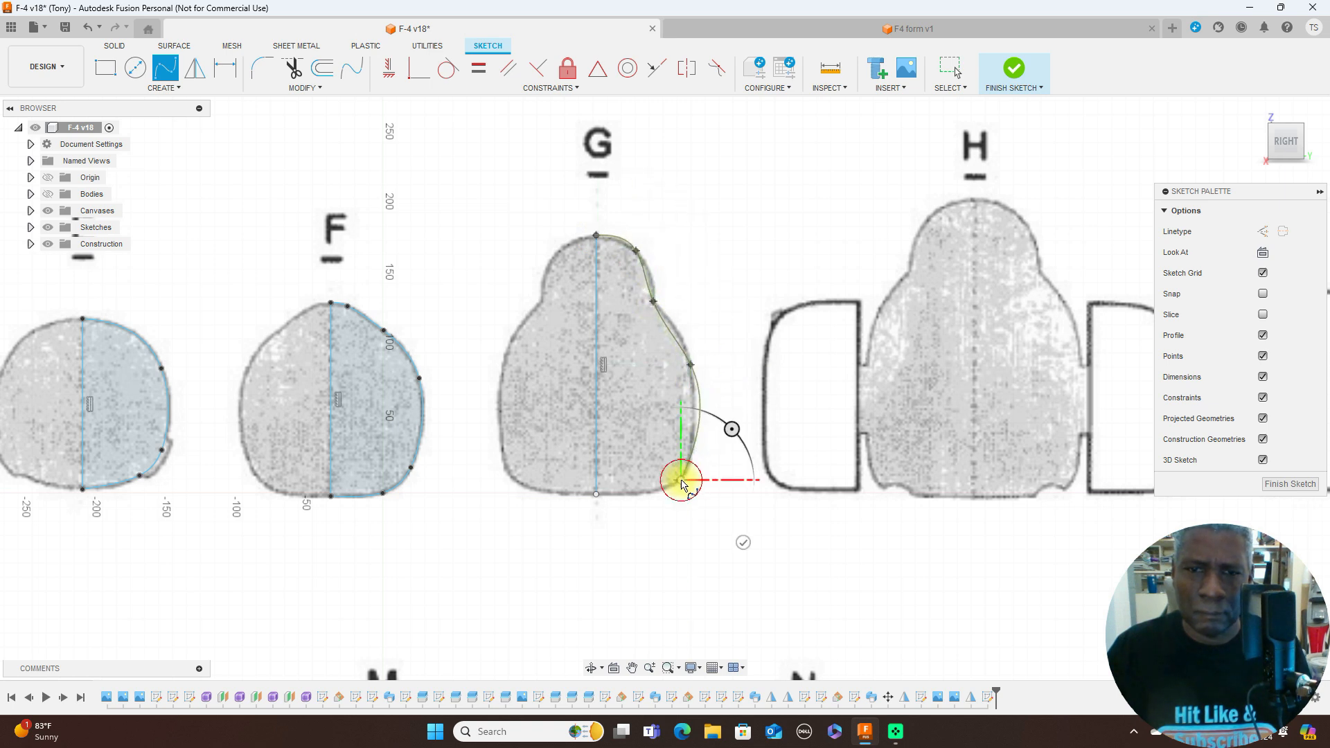
click(645, 494)
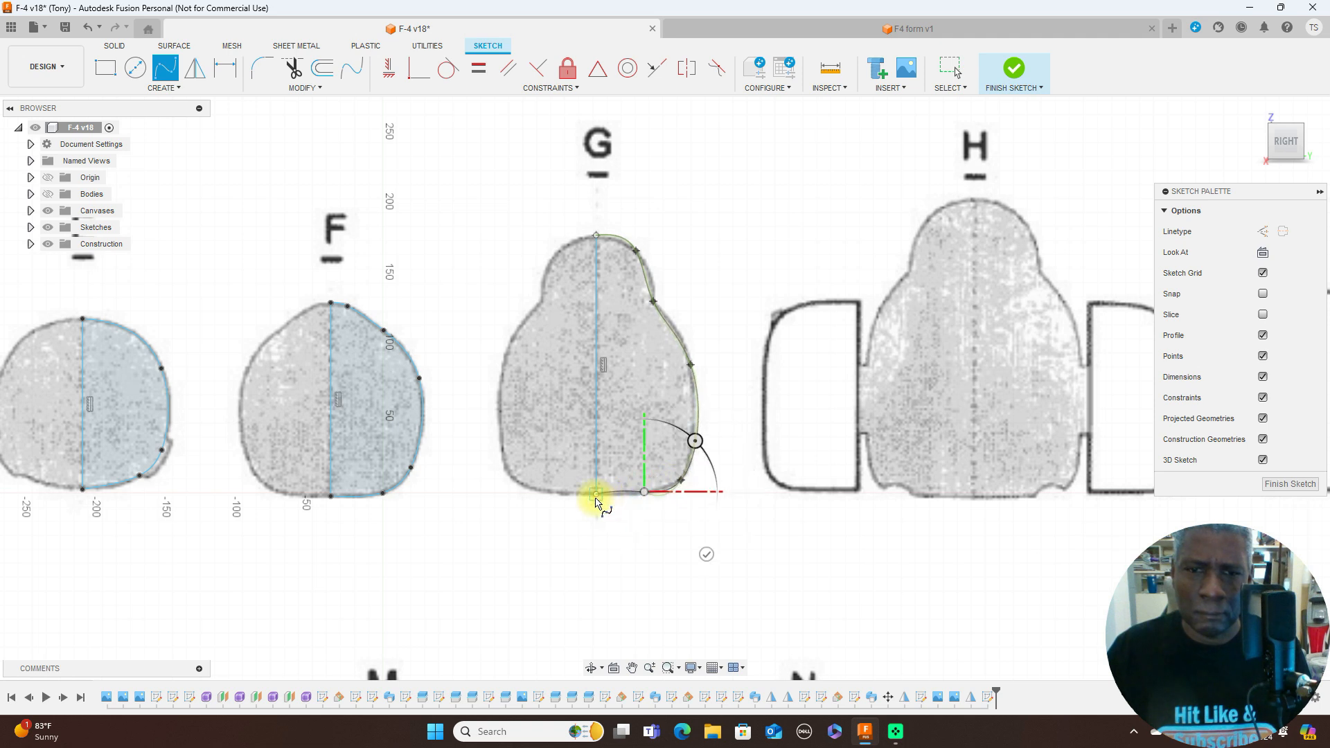
click(595, 494)
right_click(606, 500)
click(644, 493)
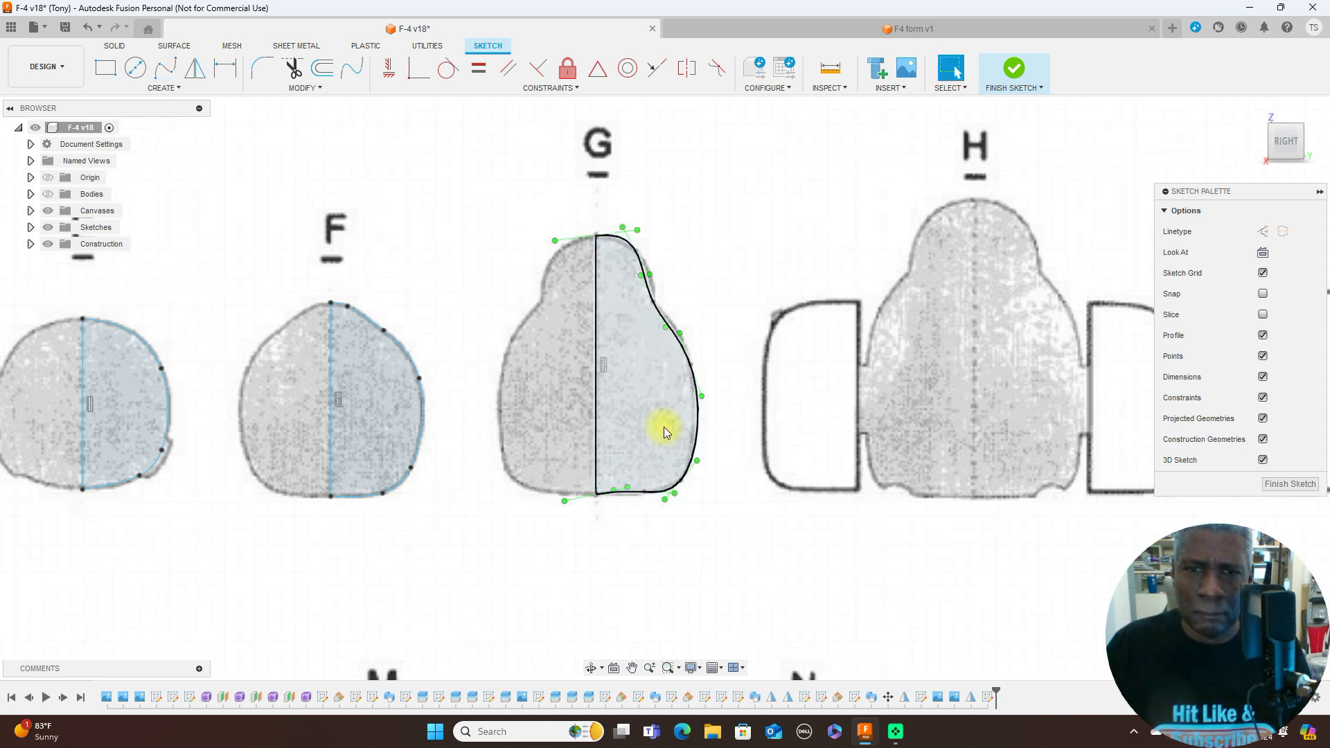
- Reposition the shoulder and lower-corner fit points of former G's spline and adjust its side tangent handle to match the canvas outline
drag(634, 248, 643, 260)
key(Escape)
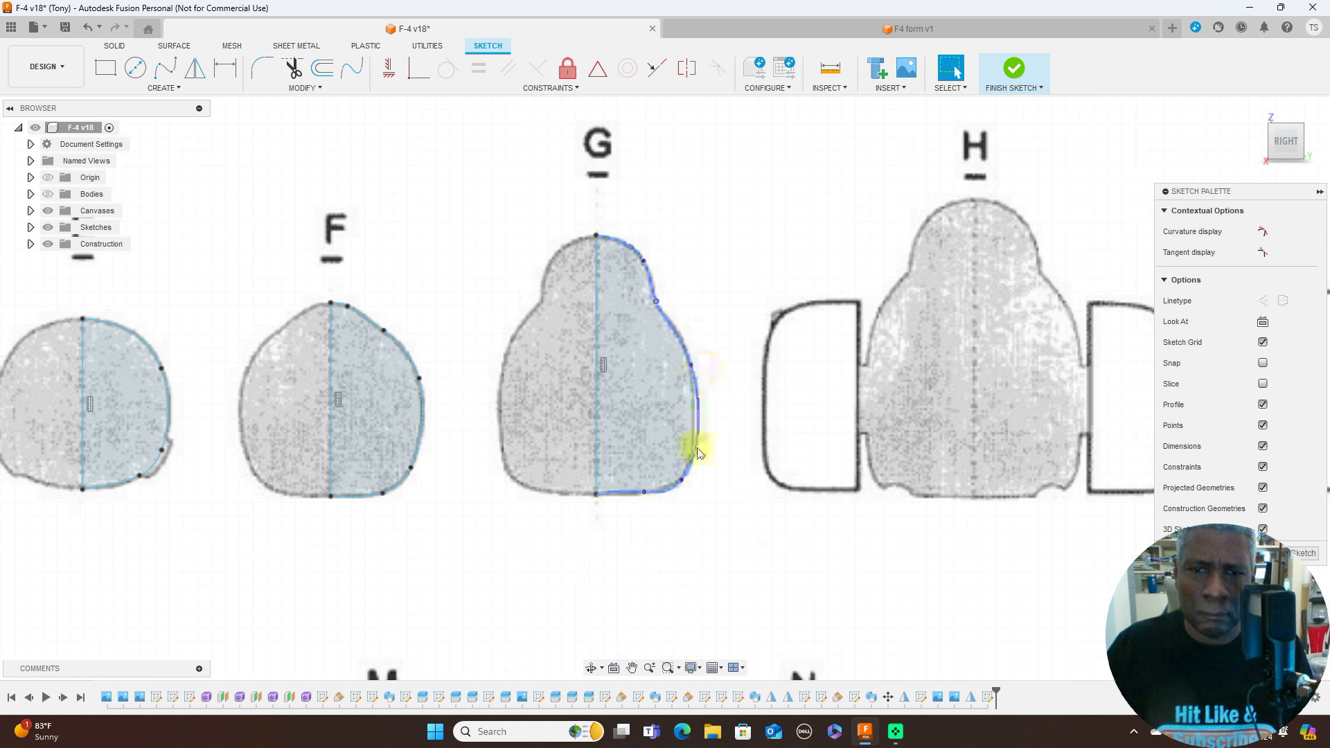
mouse_move(683, 483)
mouse_down()
mouse_move(692, 467)
mouse_move(675, 485)
mouse_up()
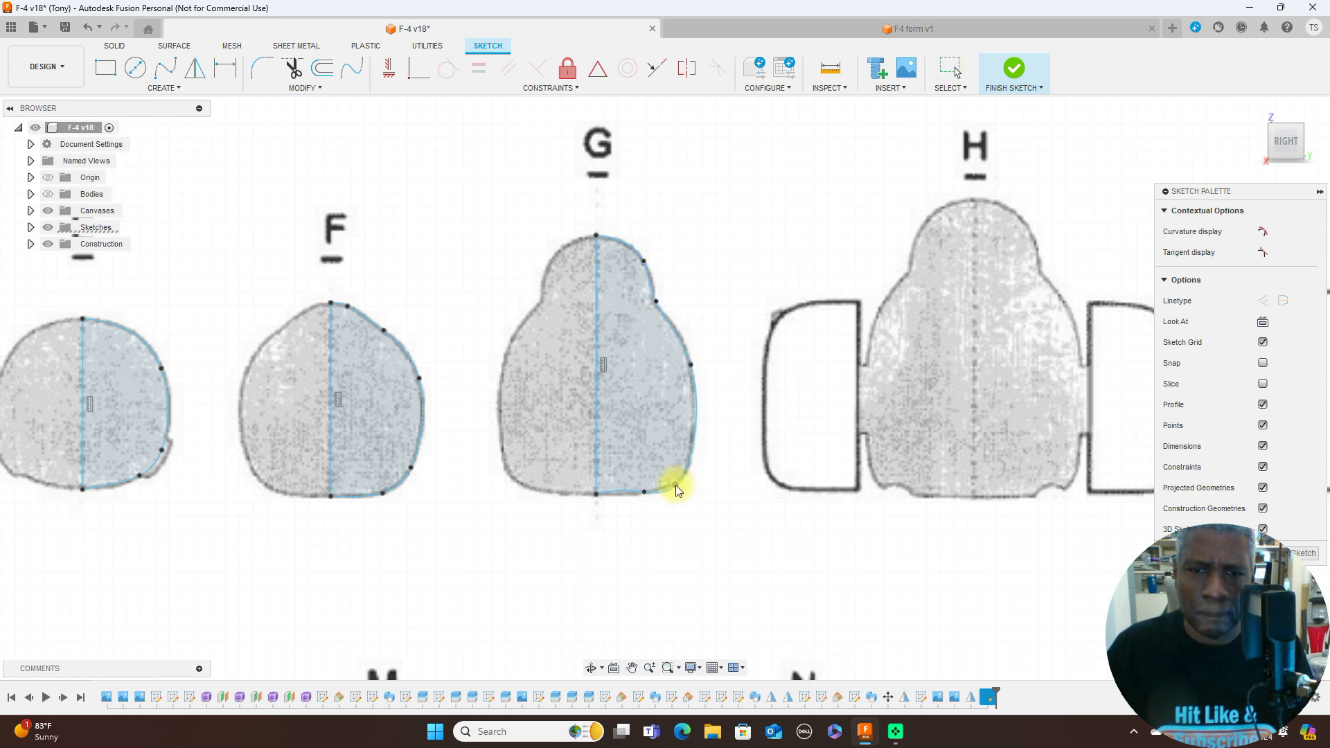
drag(643, 490, 621, 497)
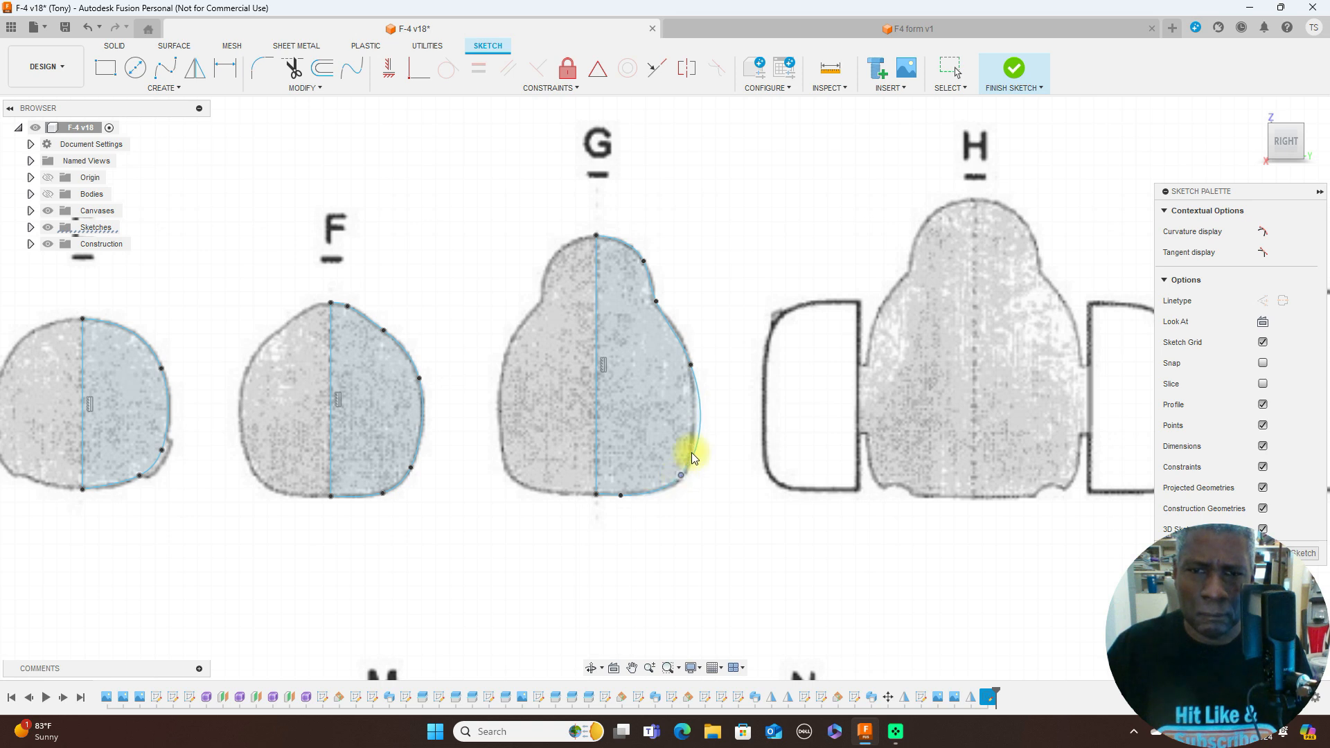
click(690, 365)
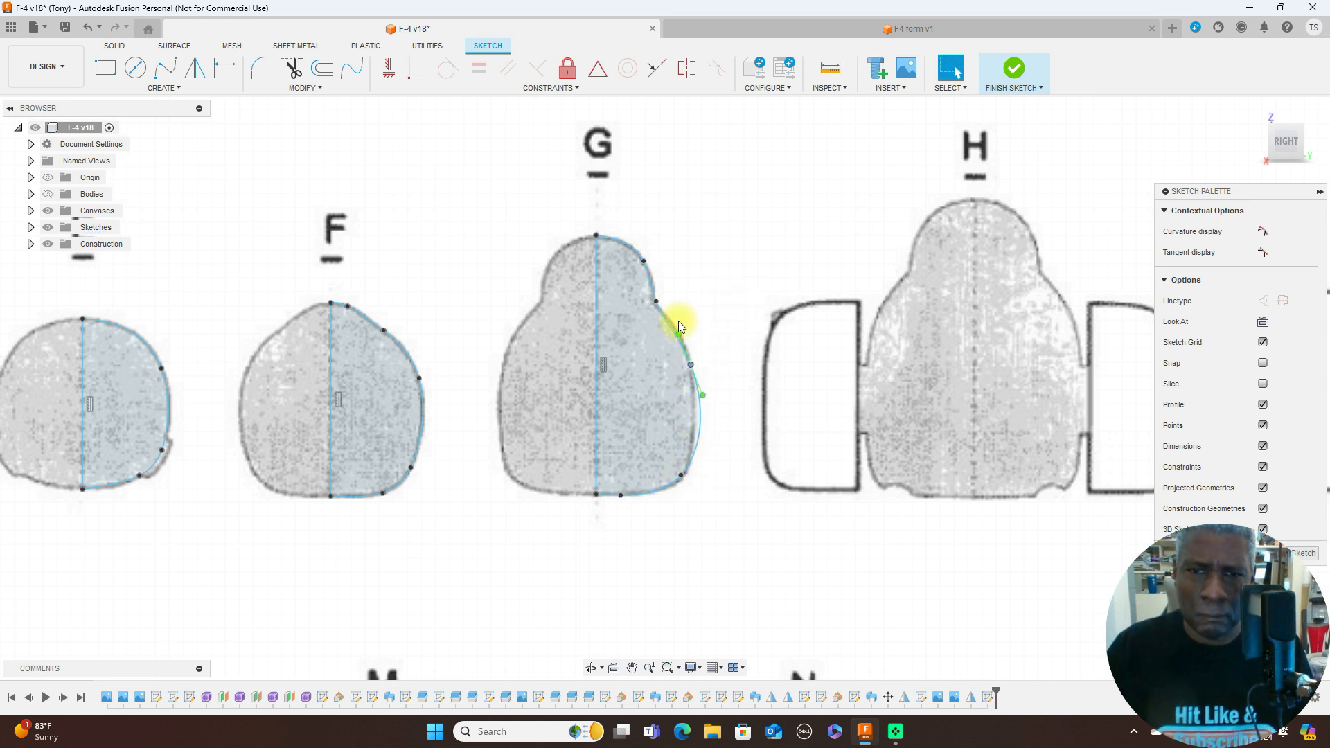
click(686, 331)
drag(688, 331, 684, 329)
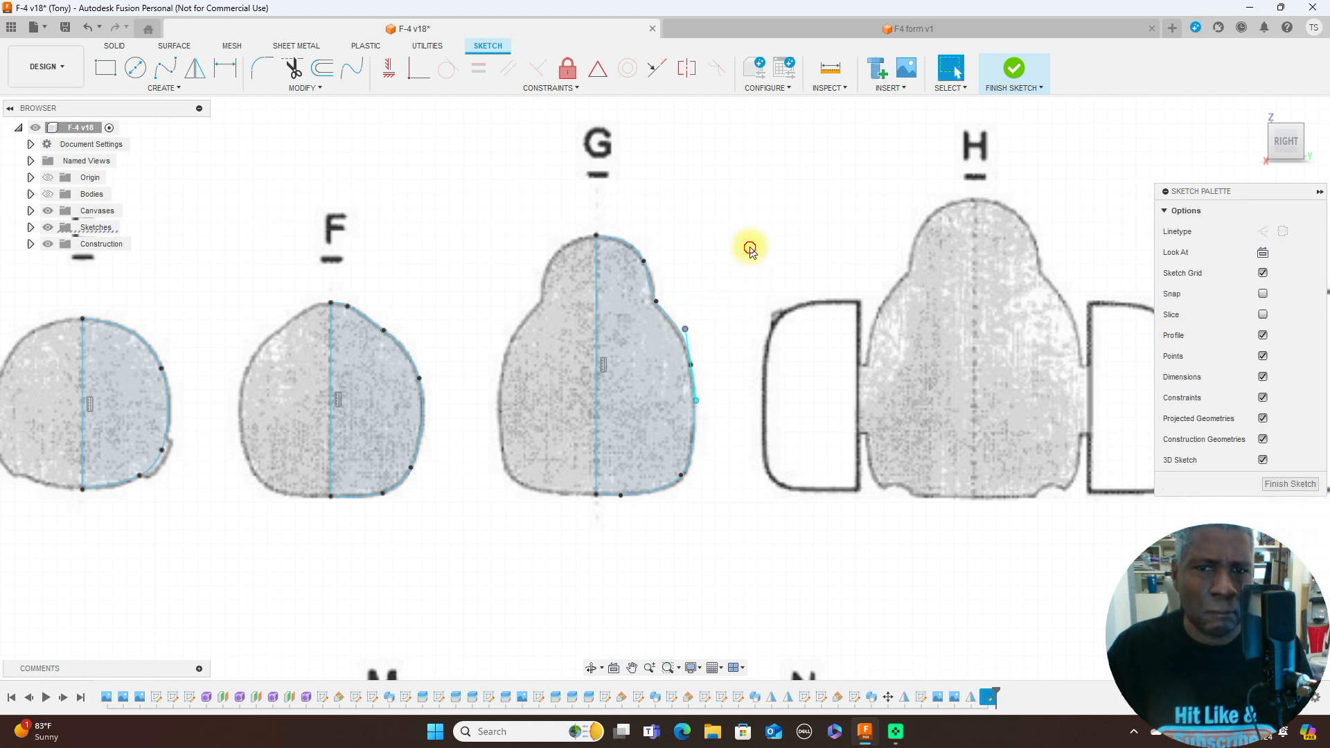
- Finish the sketch and turn the visibility of the sketches back on
scroll(751, 235, down, 5)
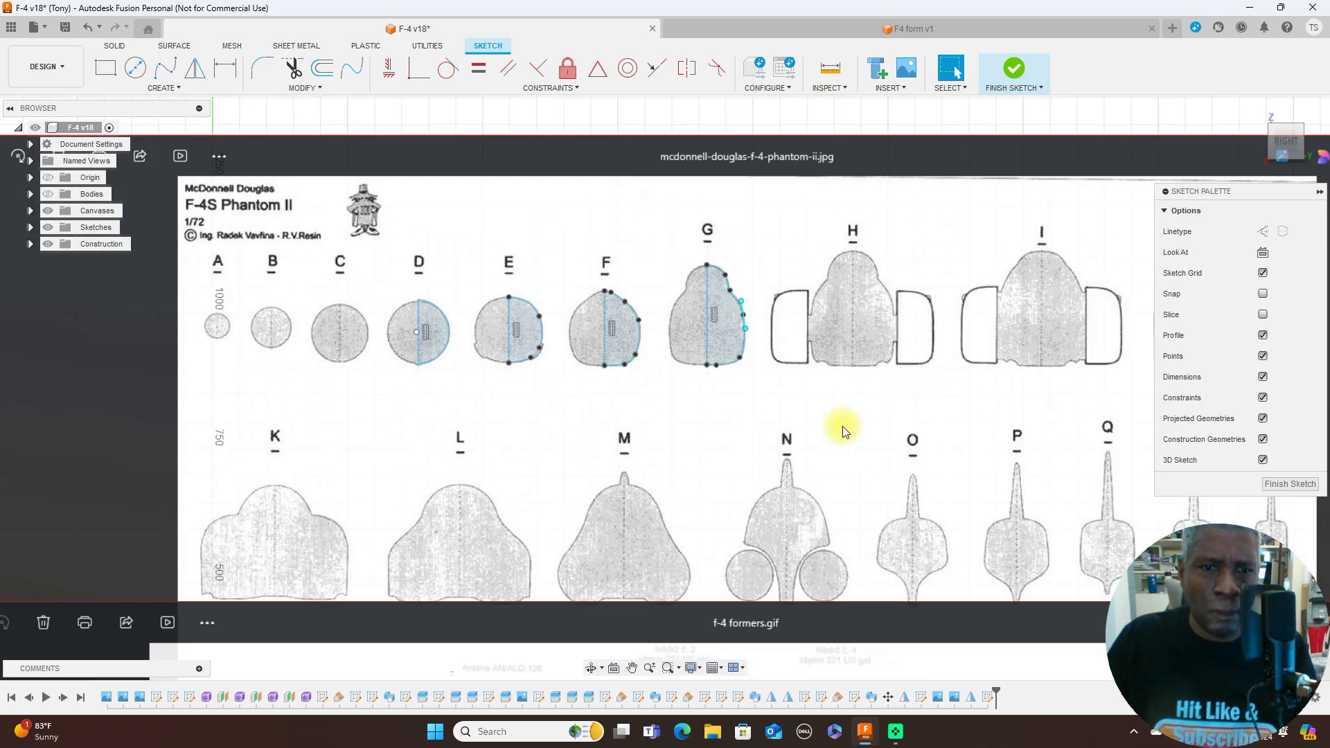
scroll(844, 427, down, 3)
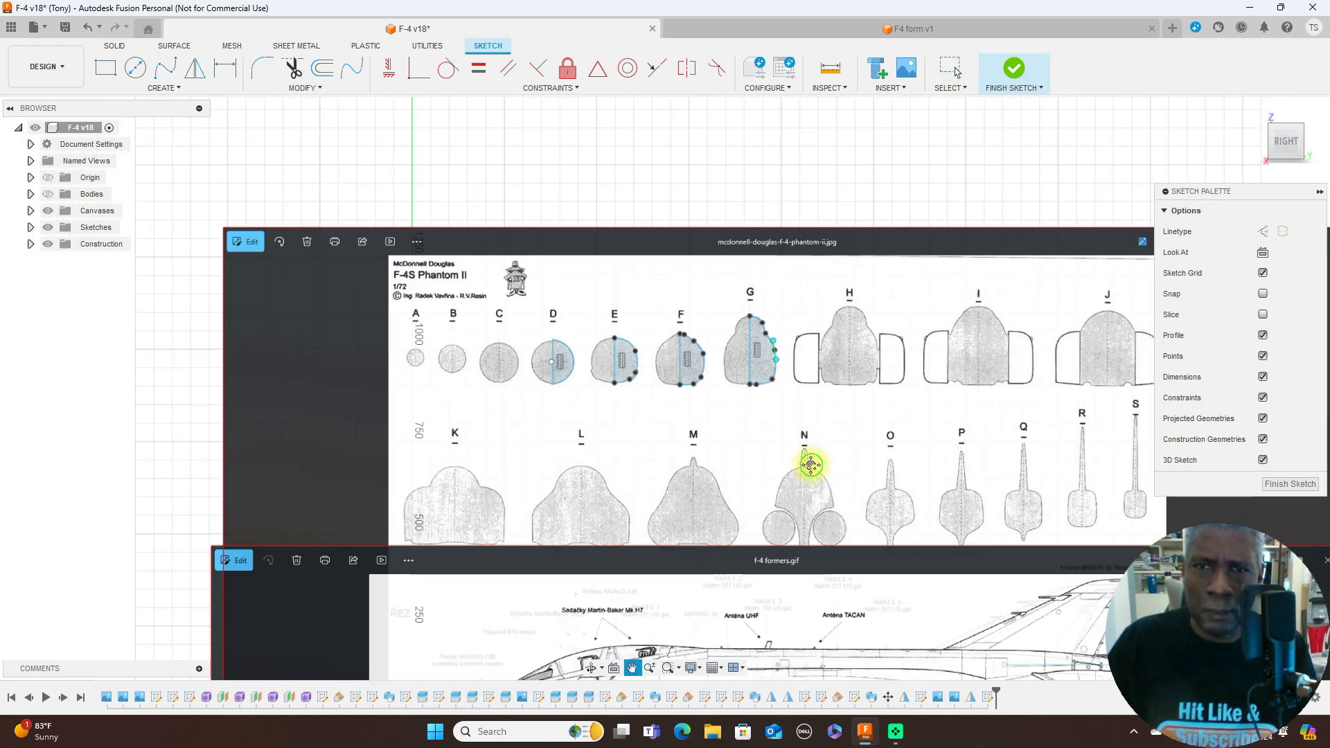
middle_drag(811, 463, 866, 358)
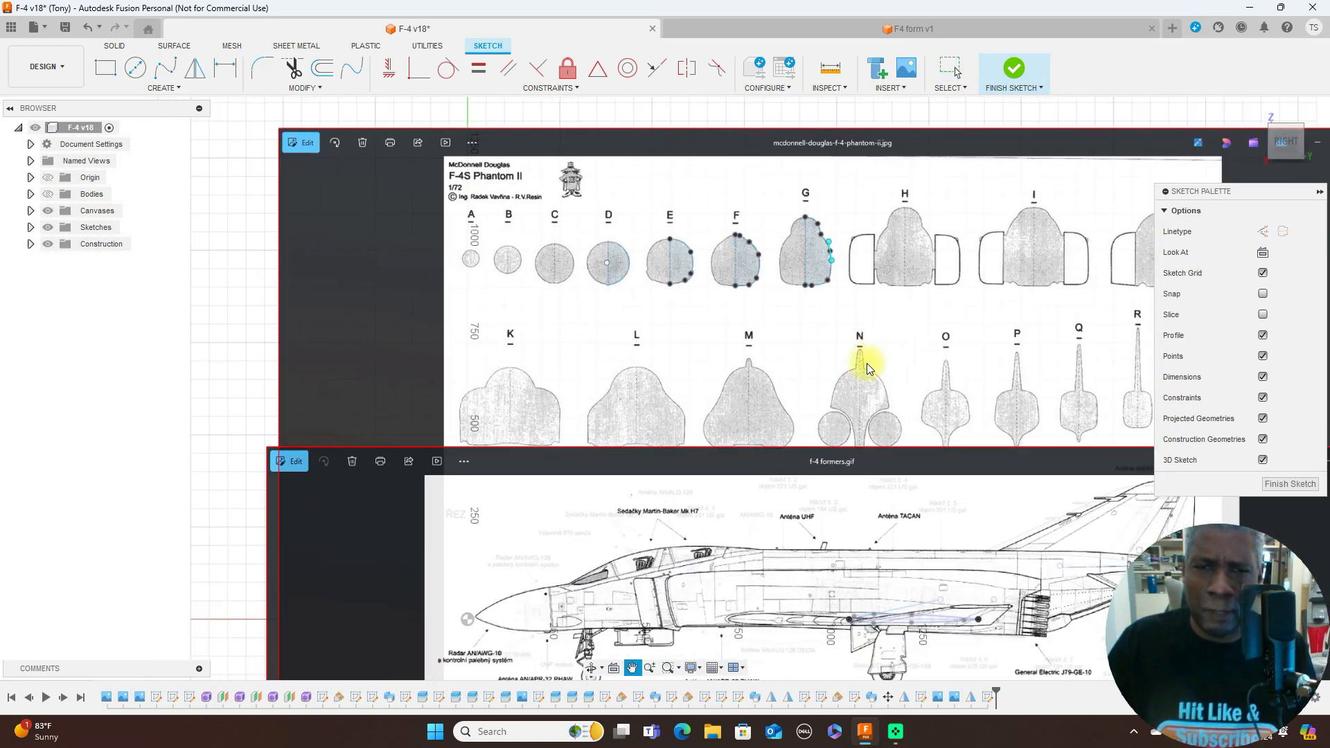
click(1298, 485)
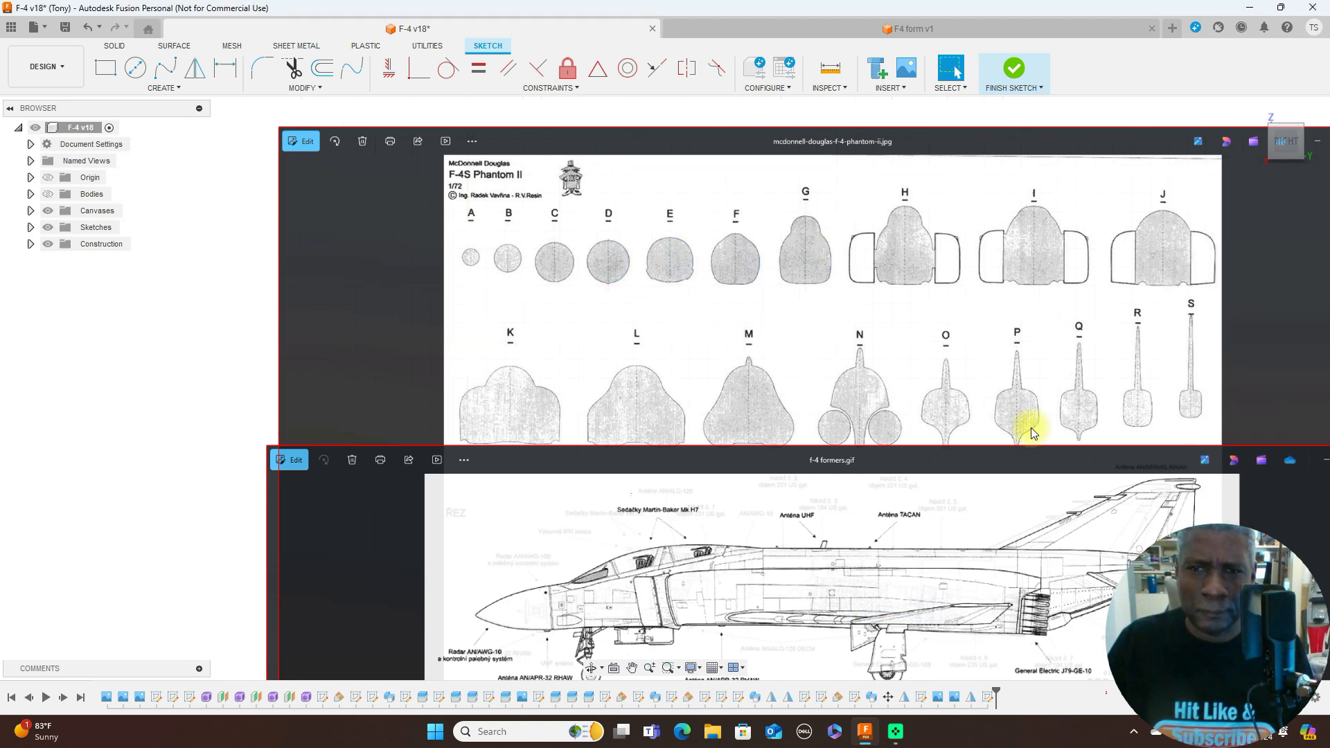
click(47, 227)
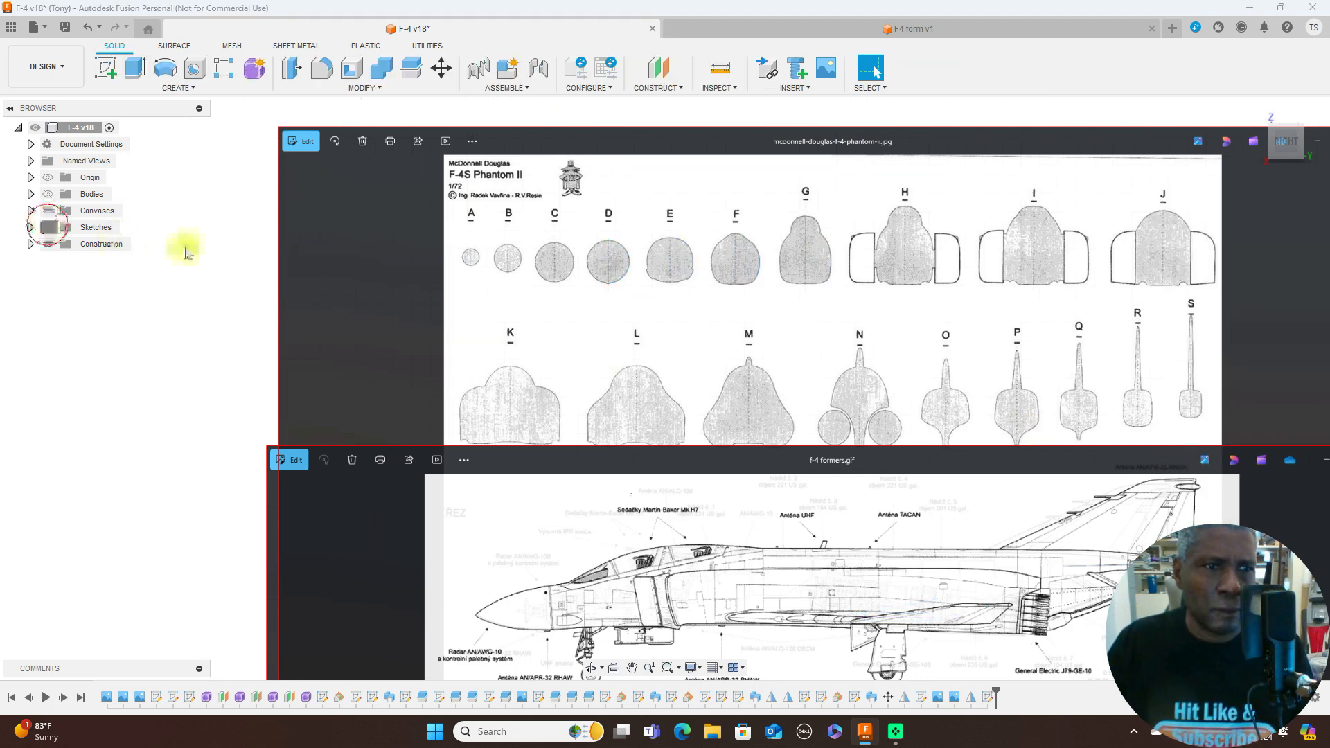
- Examine the lettered station positions along the F-4S side view and compare them with the traced former cross-sections
scroll(780, 413, up, 5)
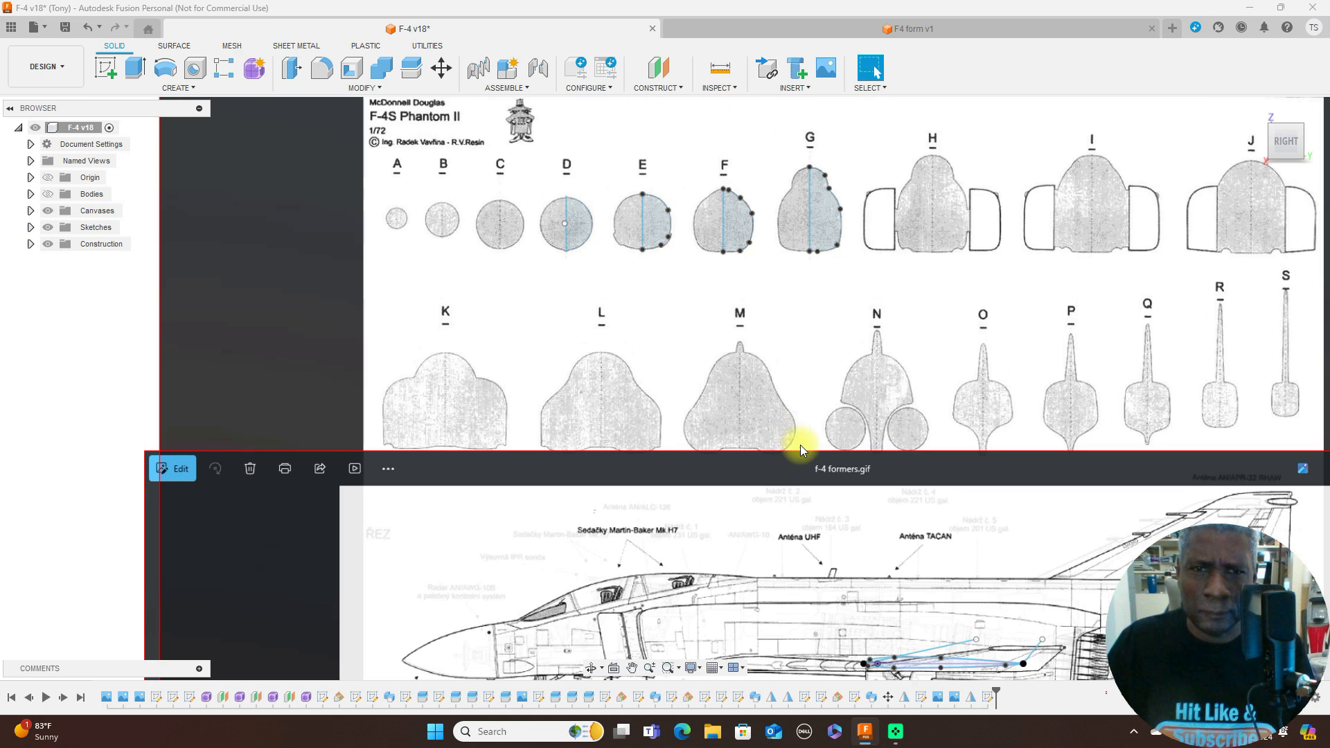
scroll(941, 389, down, 2)
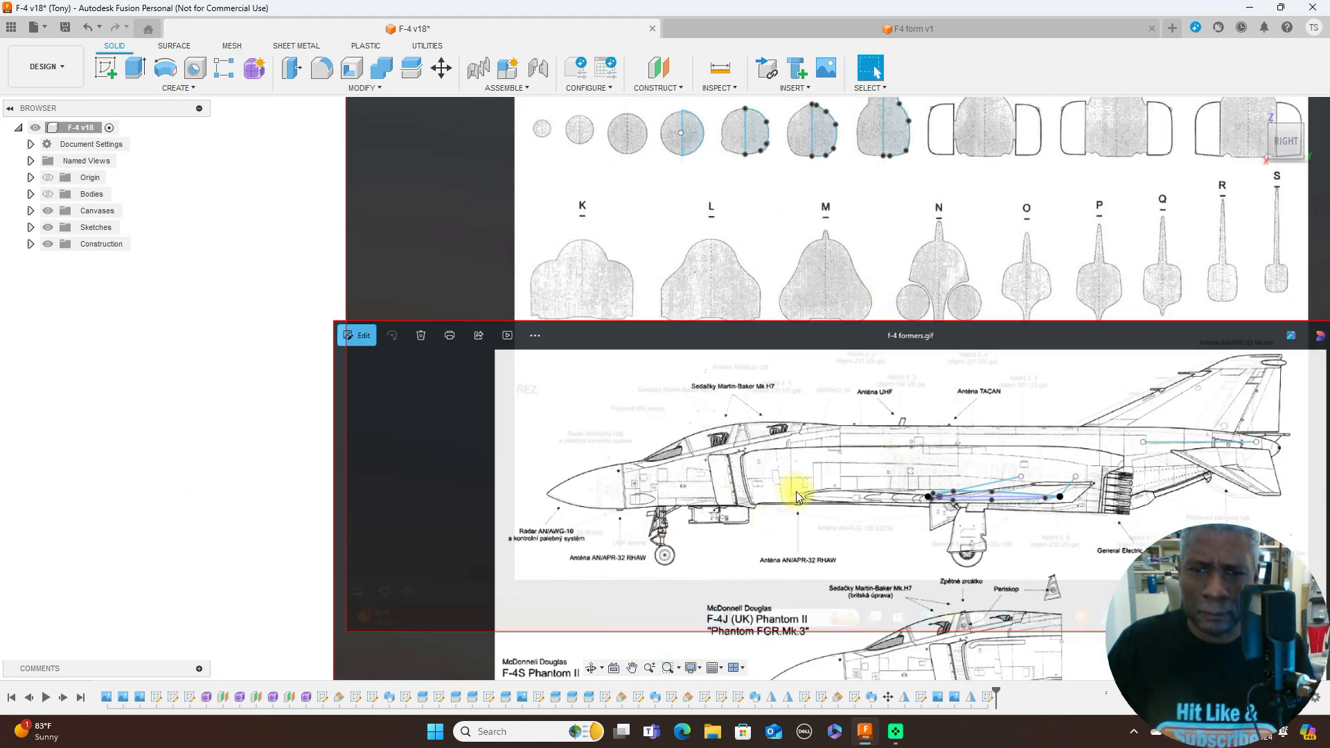
scroll(797, 492, down, 3)
scroll(745, 619, up, 2)
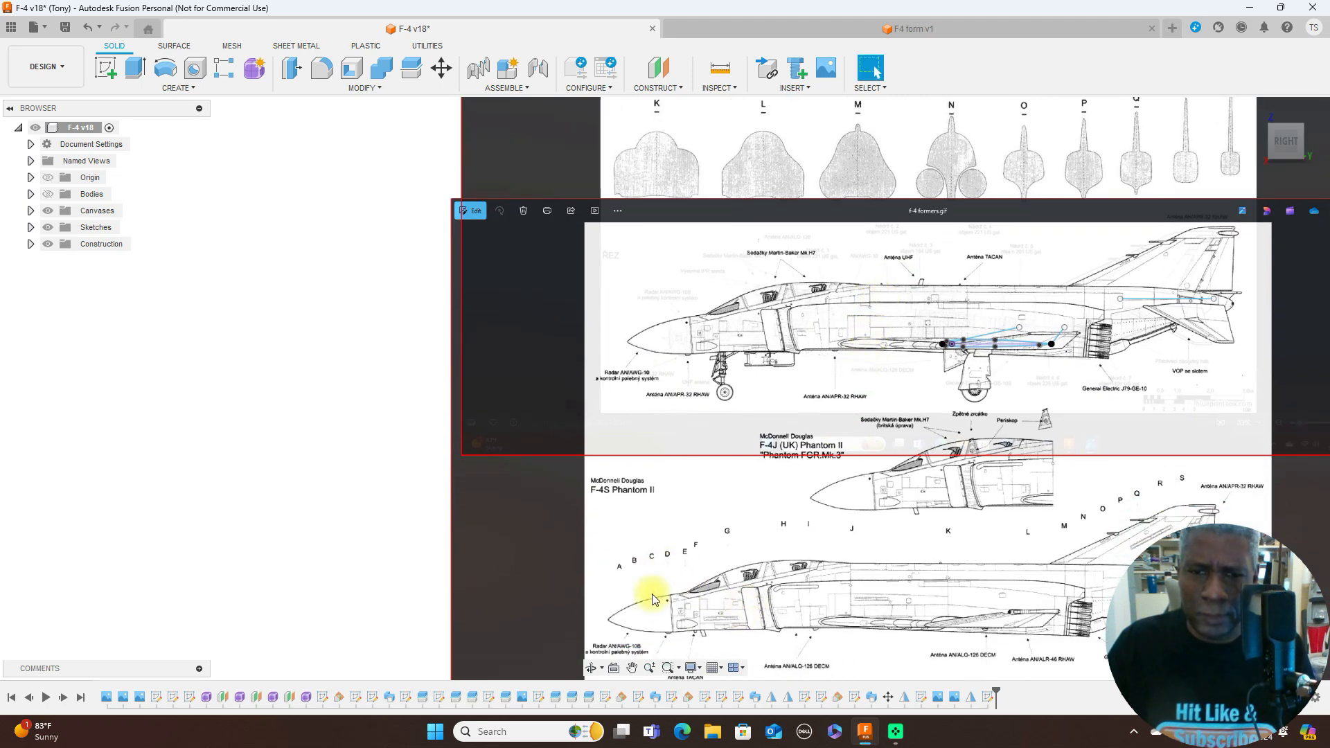
scroll(861, 522, up, 3)
scroll(860, 522, down, 3)
middle_drag(863, 374, 814, 541)
scroll(772, 336, up, 1)
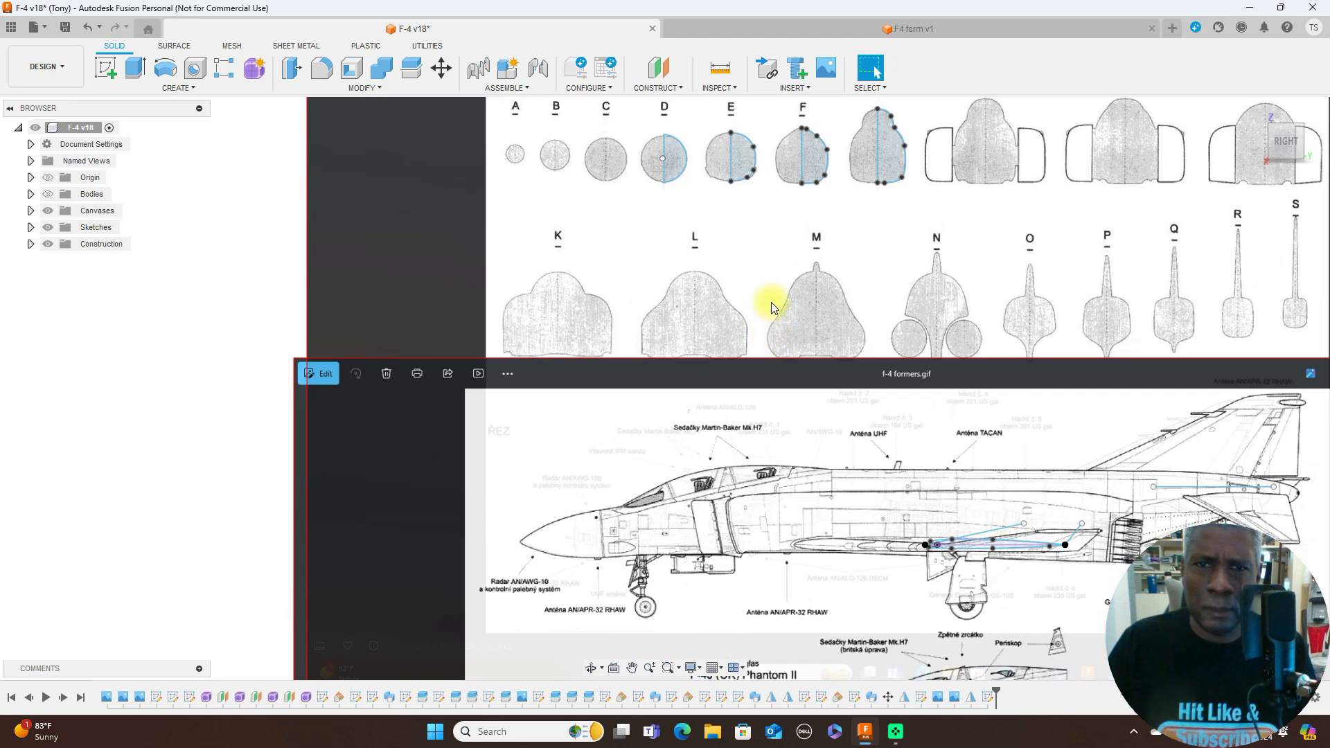
scroll(662, 236, up, 1)
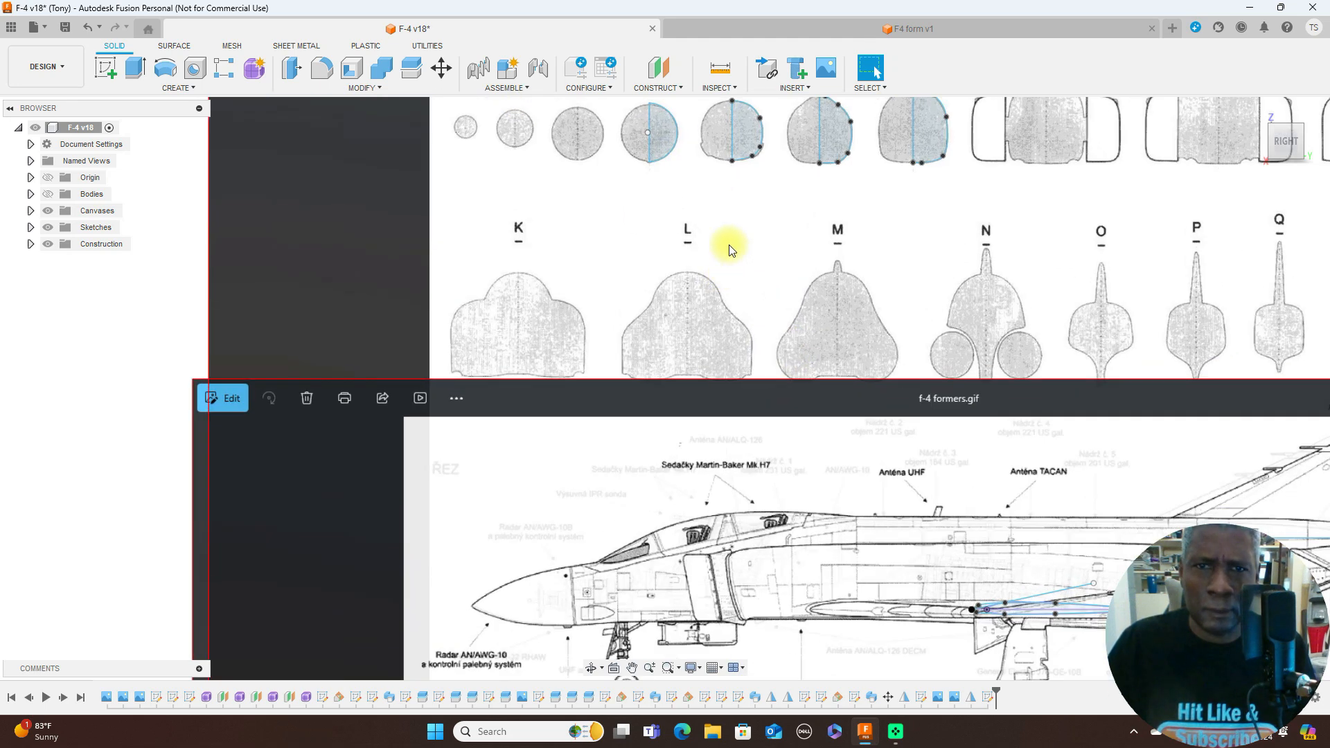
- Delete the vertical centreline of former D, keeping its half-circle arc
middle_drag(725, 249, 743, 392)
click(663, 264)
click(728, 180)
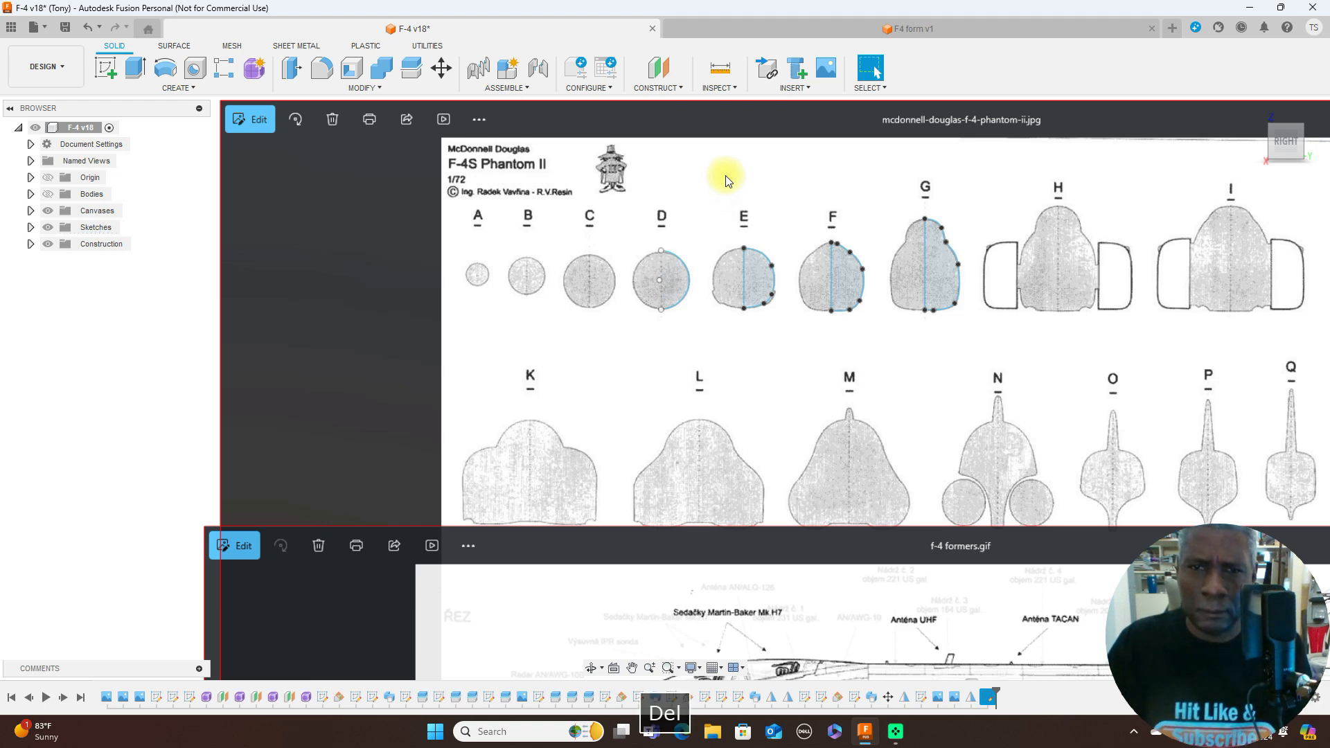
- Move former D's half-circle arc as a sketch object, lowering it by a Y distance of -100 mm
click(444, 76)
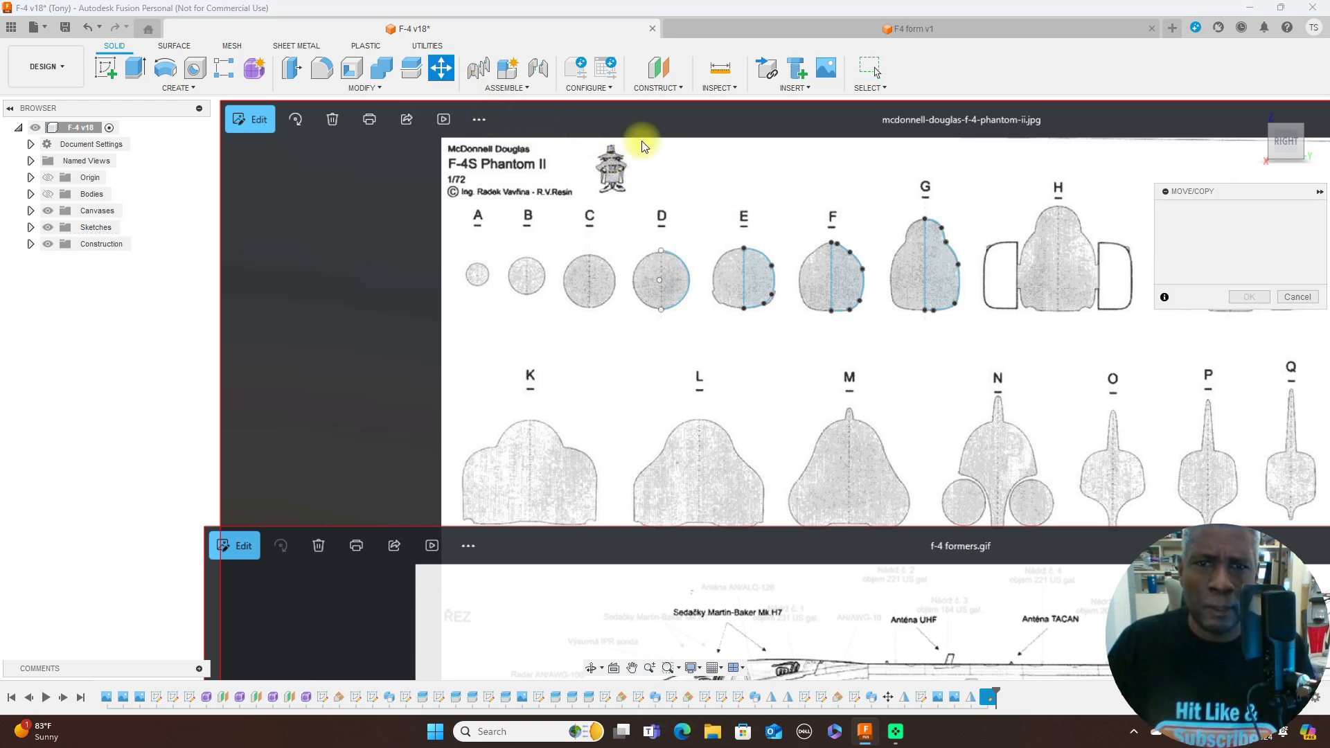
scroll(670, 262, up, 2)
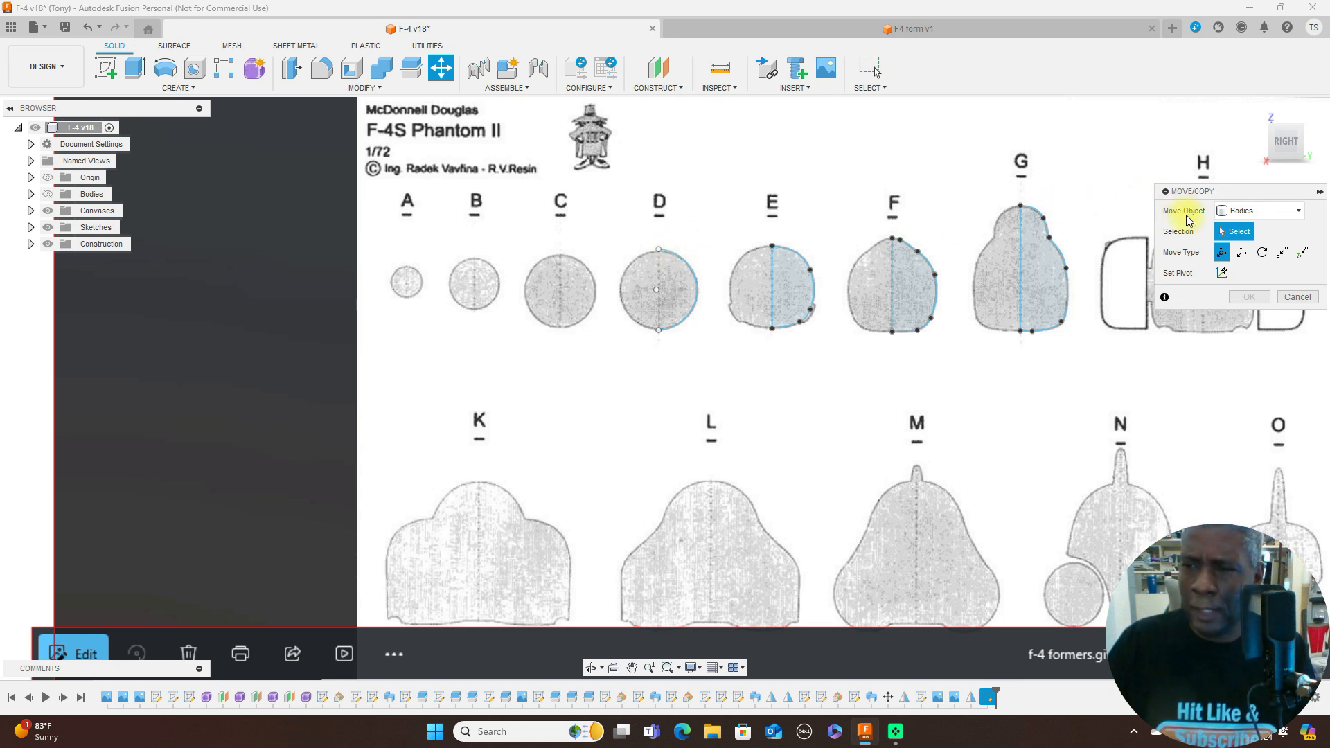
click(1276, 211)
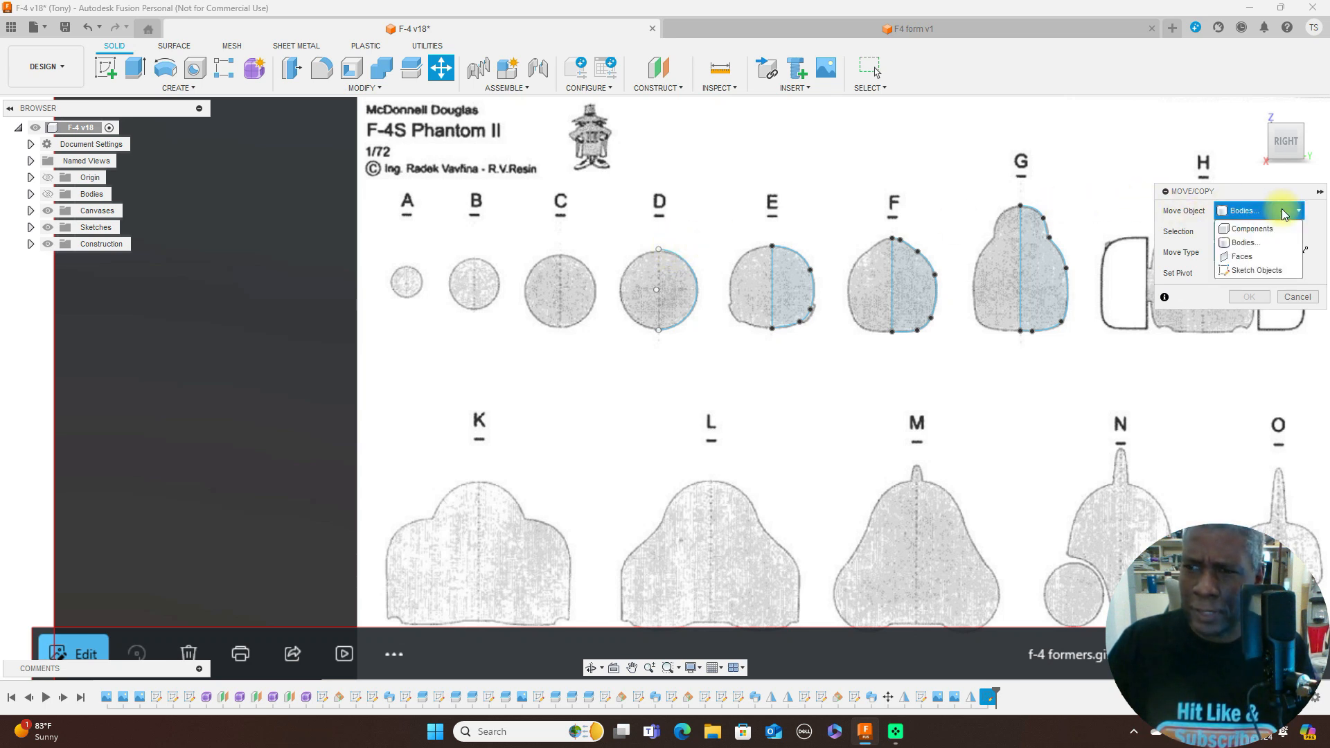
click(1279, 271)
click(675, 260)
drag(657, 248, 757, 352)
scroll(757, 352, down, 3)
middle_drag(876, 396, 857, 205)
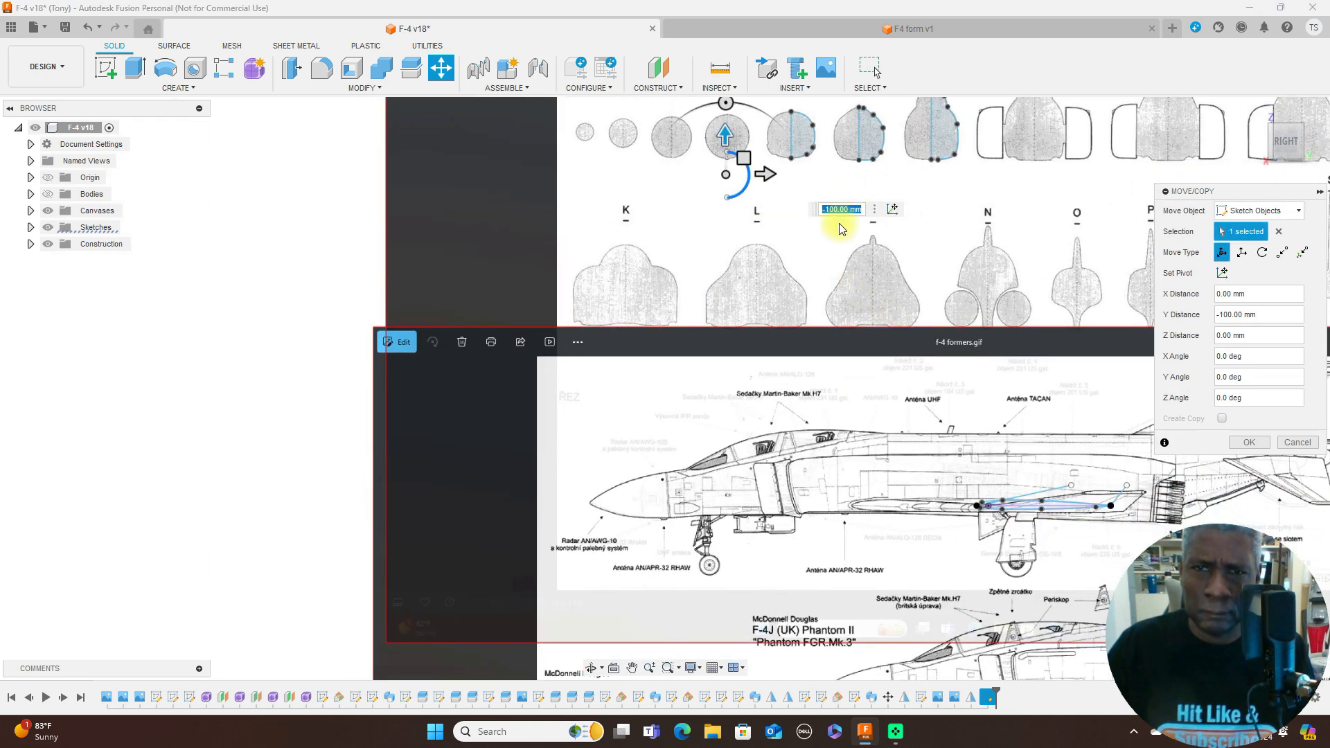
- Lower the arc further to a Y distance of -1100 mm, toward the side-view canvas
drag(724, 134, 724, 537)
scroll(938, 493, down, 2)
middle_drag(950, 484, 965, 261)
scroll(970, 255, up, 1)
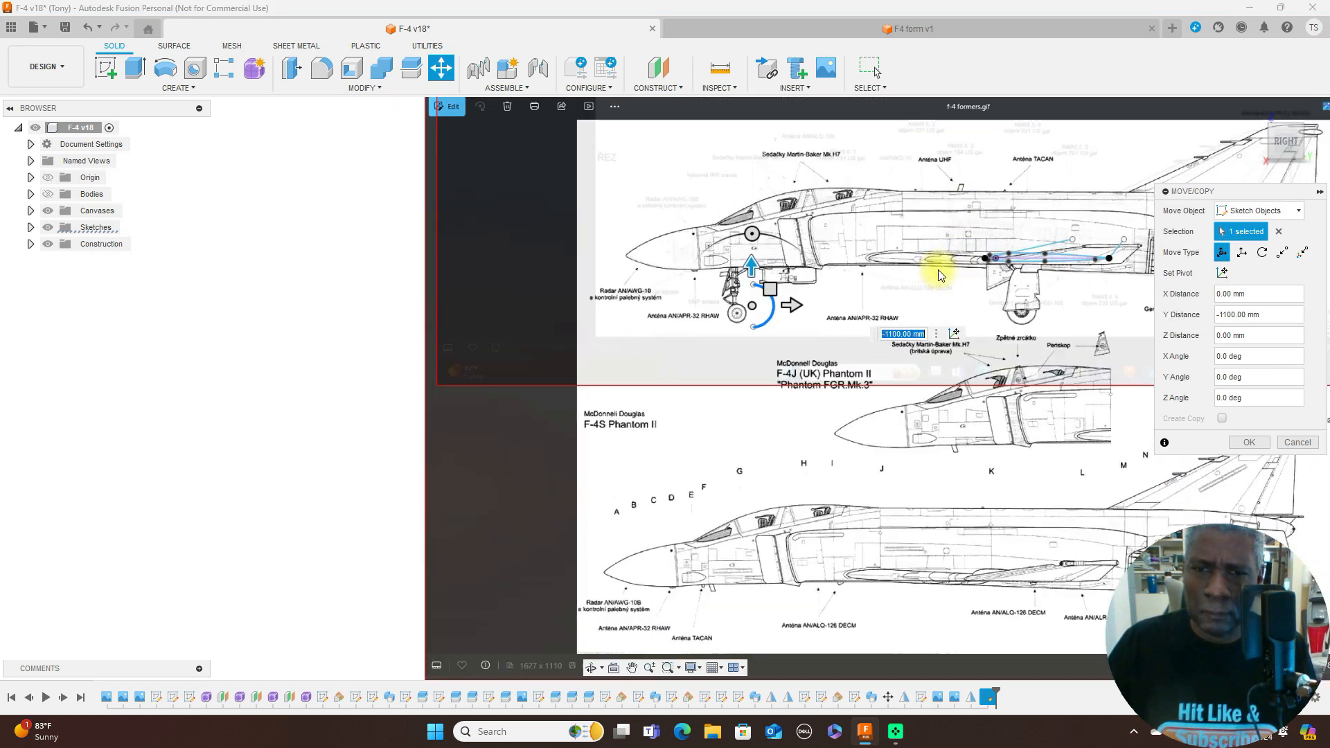
click(936, 333)
click(925, 296)
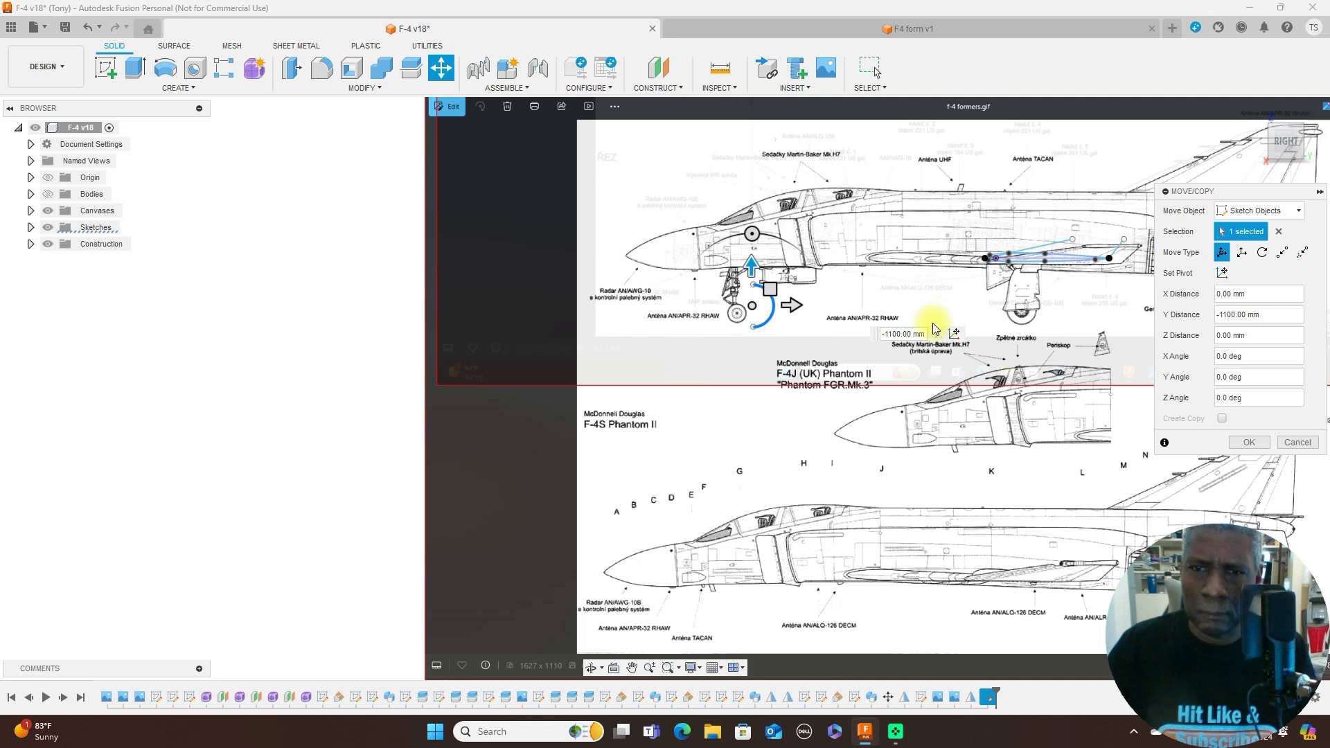
- Place the arc at station D on the lower F-4S side view, at X -220.813 mm and Y -731.634 mm
mouse_move(772, 303)
mouse_down()
mouse_move(739, 510)
mouse_move(700, 543)
mouse_up()
middle_drag(876, 420, 913, 275)
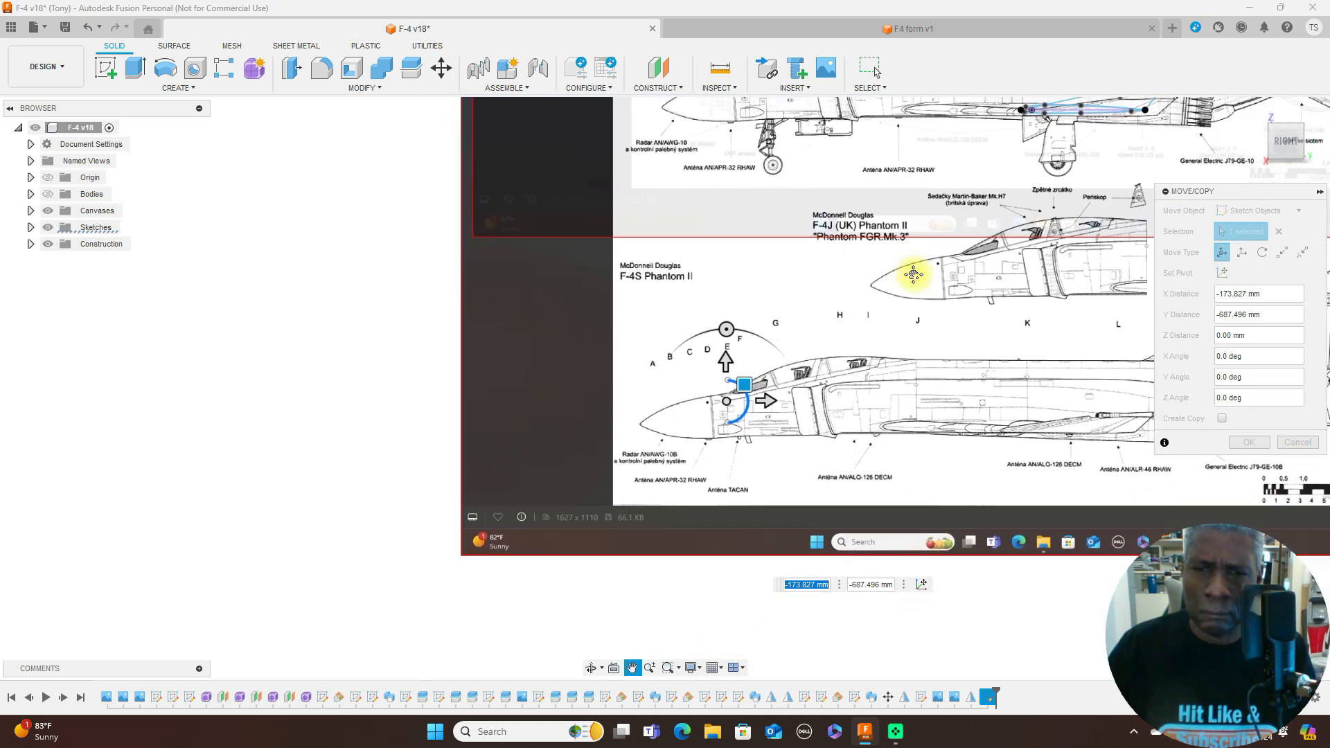
scroll(845, 391, up, 3)
mouse_move(702, 388)
mouse_down()
mouse_move(691, 419)
mouse_move(681, 411)
mouse_up()
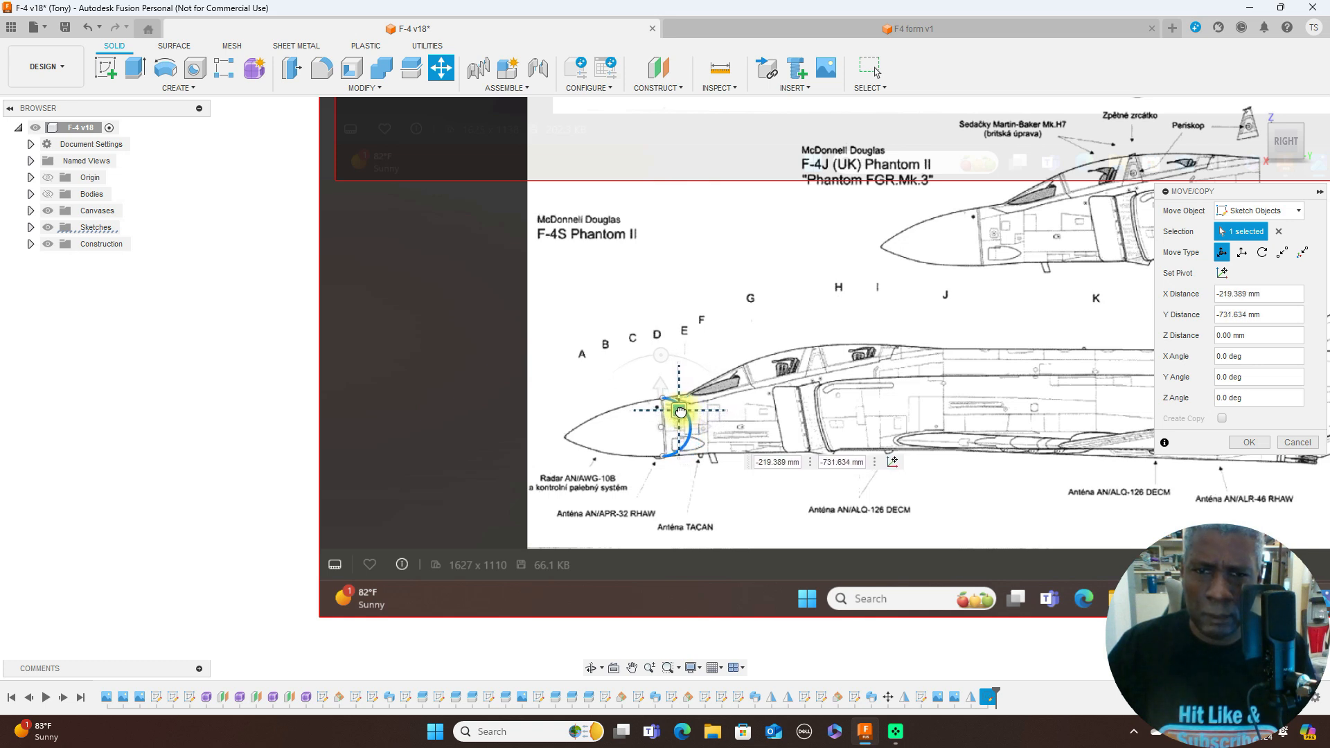
drag(680, 411, 680, 412)
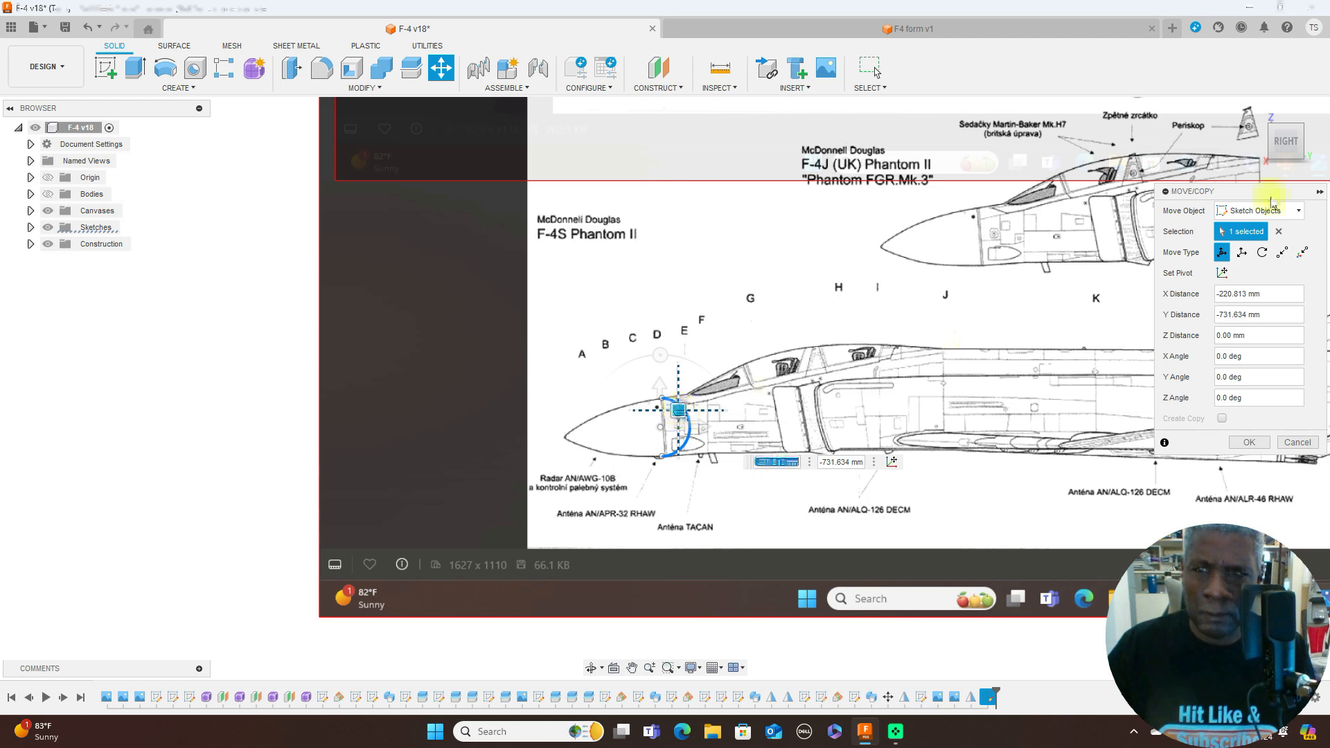
- Rotate the arc -90 degrees about the Y axis from the top view and apply the move
click(1293, 117)
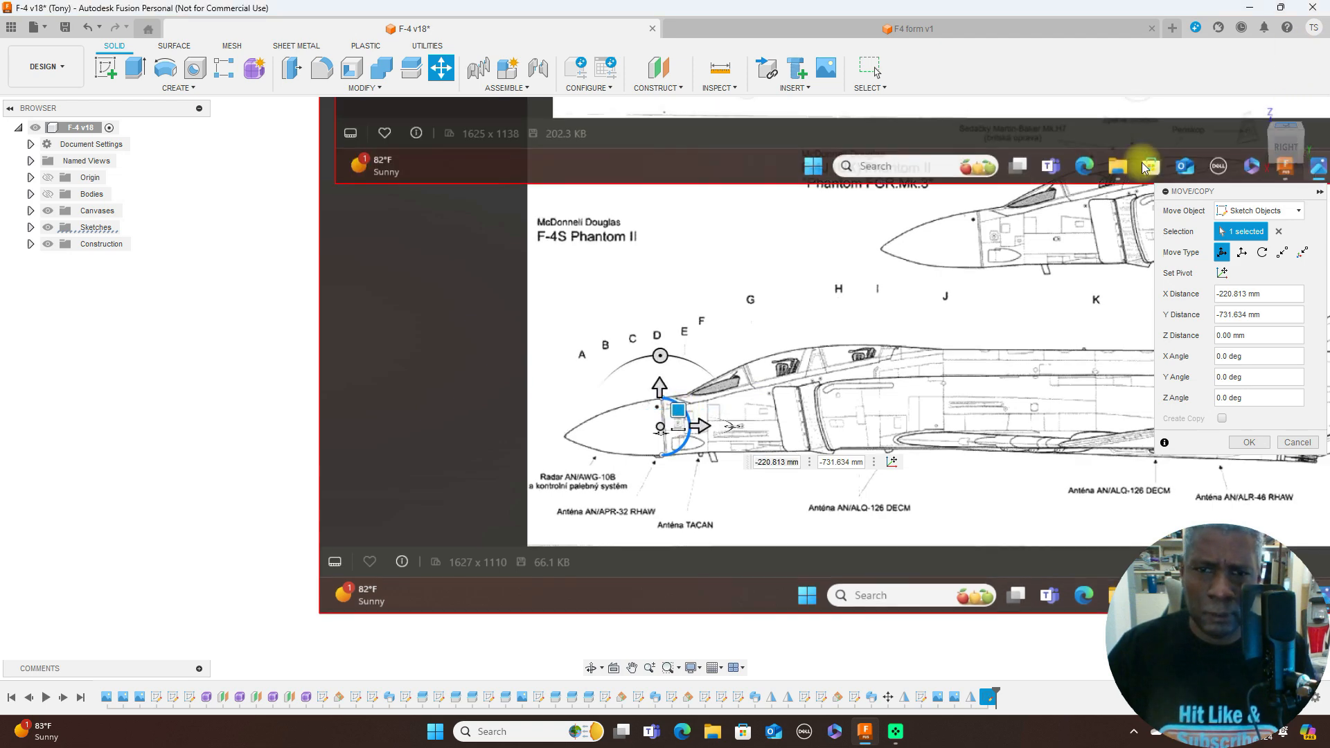
drag(732, 388, 659, 491)
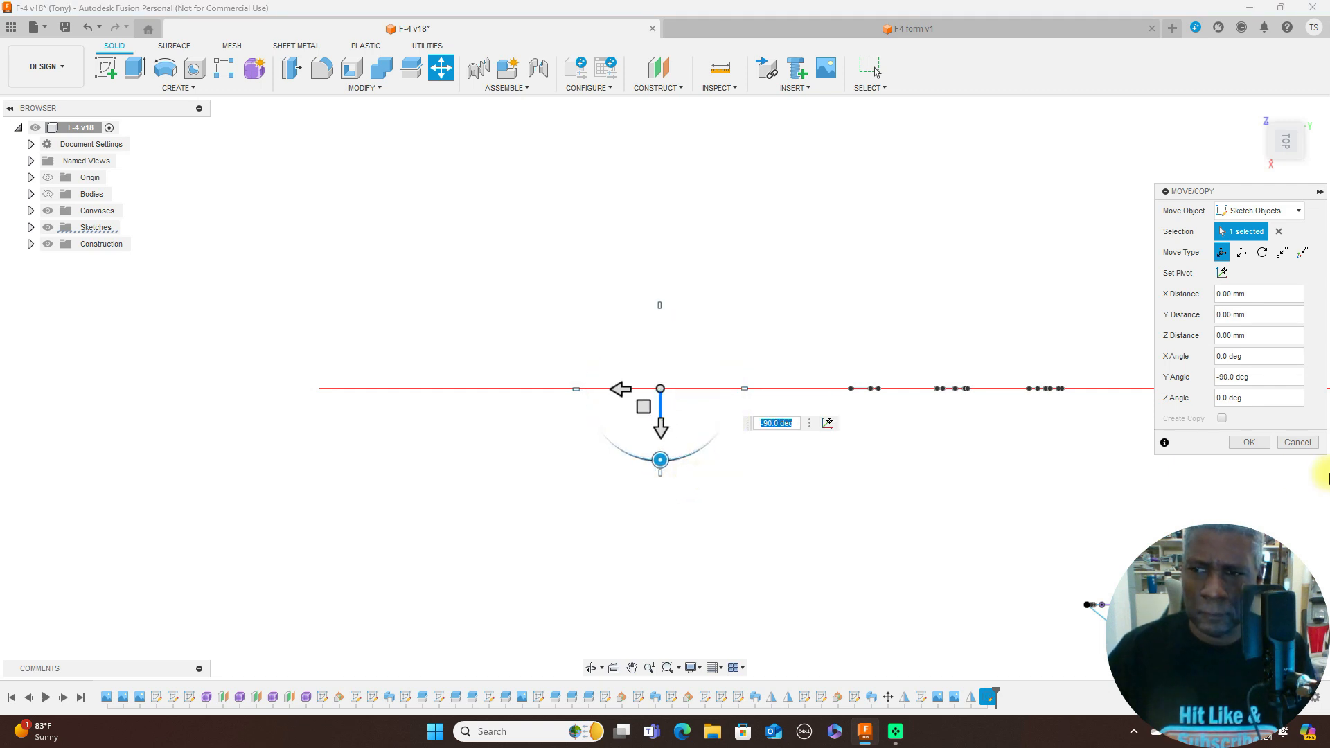
click(1250, 442)
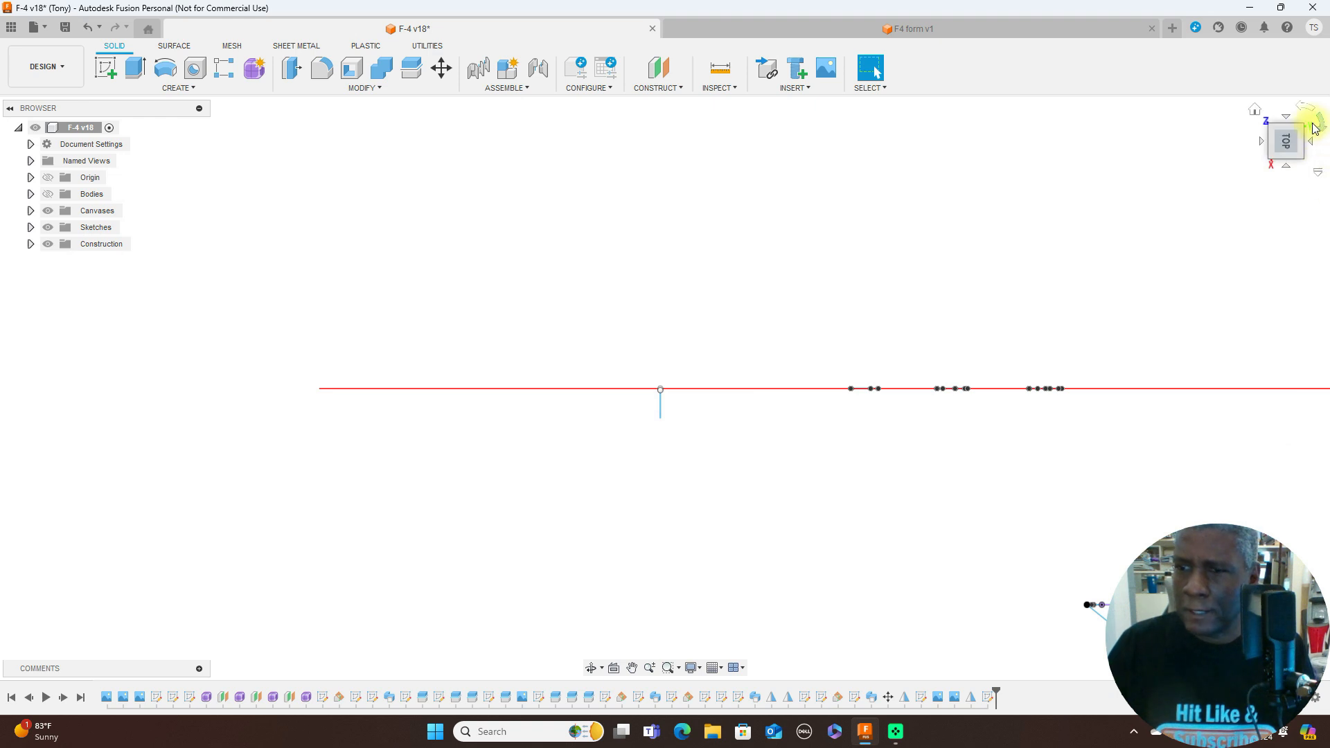
- Return to the right view and check the rotated arc's placement at station D on the side-view canvas
click(1286, 172)
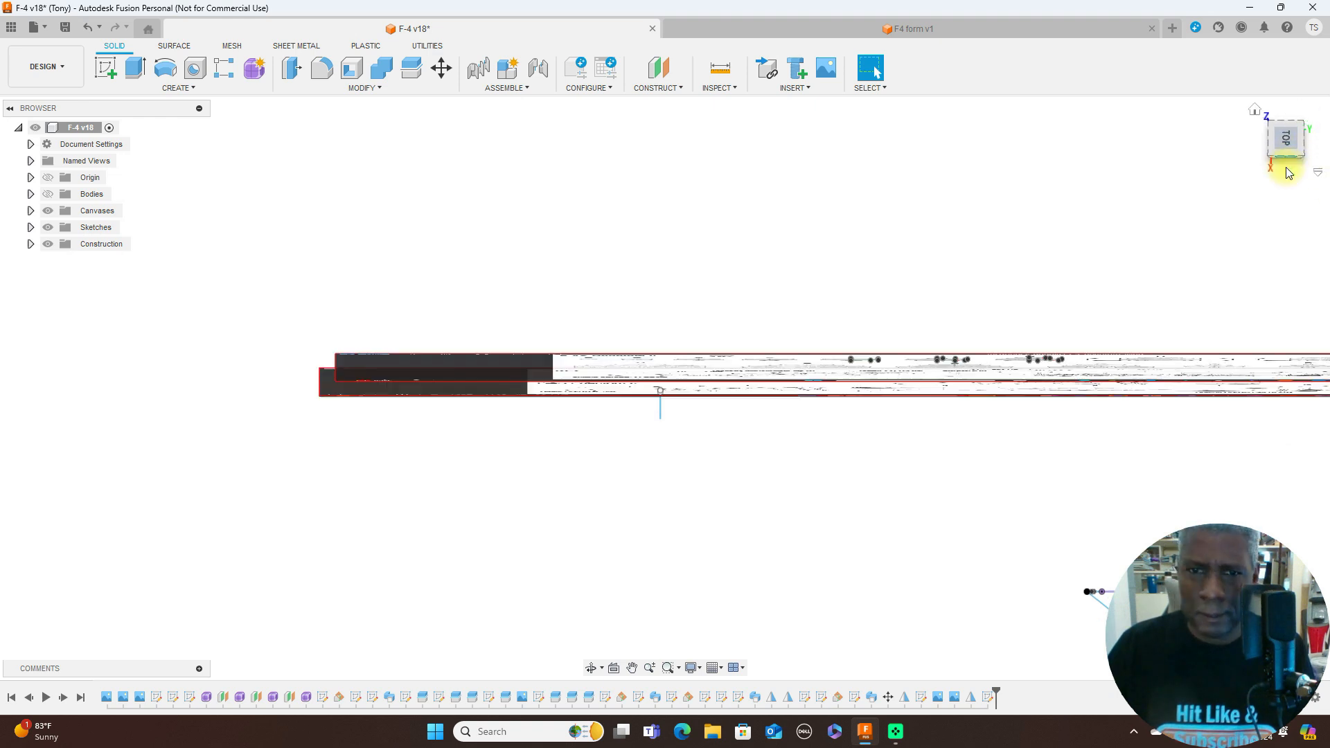
scroll(1064, 314, down, 3)
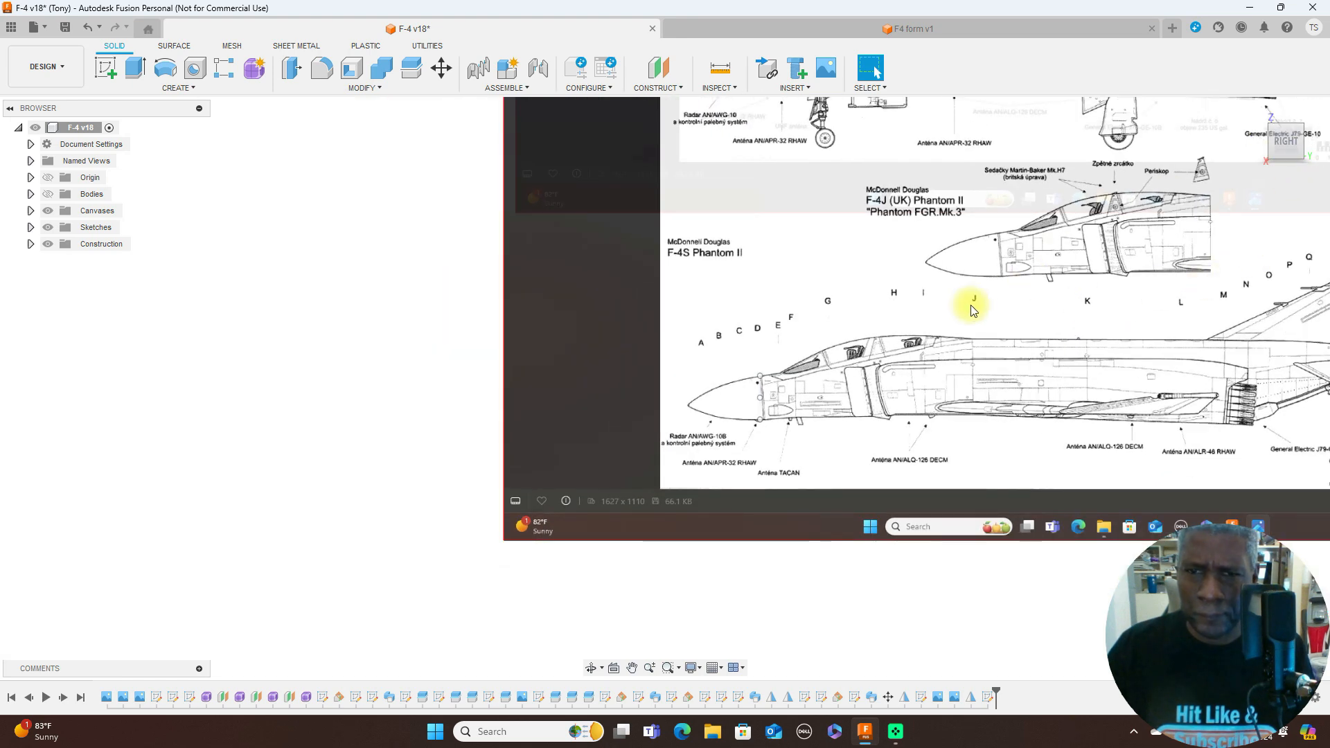
scroll(970, 300, down, 3)
middle_drag(970, 294, 577, 509)
scroll(718, 402, down, 3)
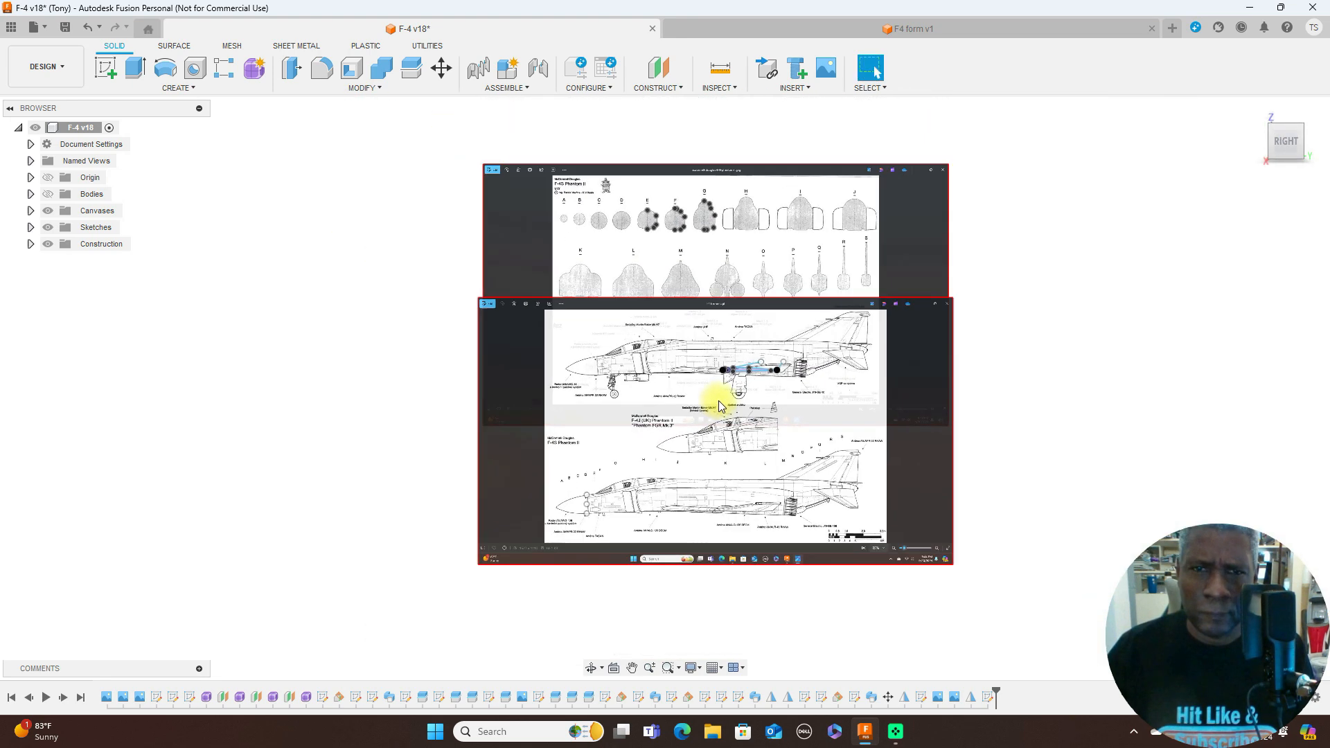
scroll(717, 401, up, 2)
scroll(716, 343, up, 1)
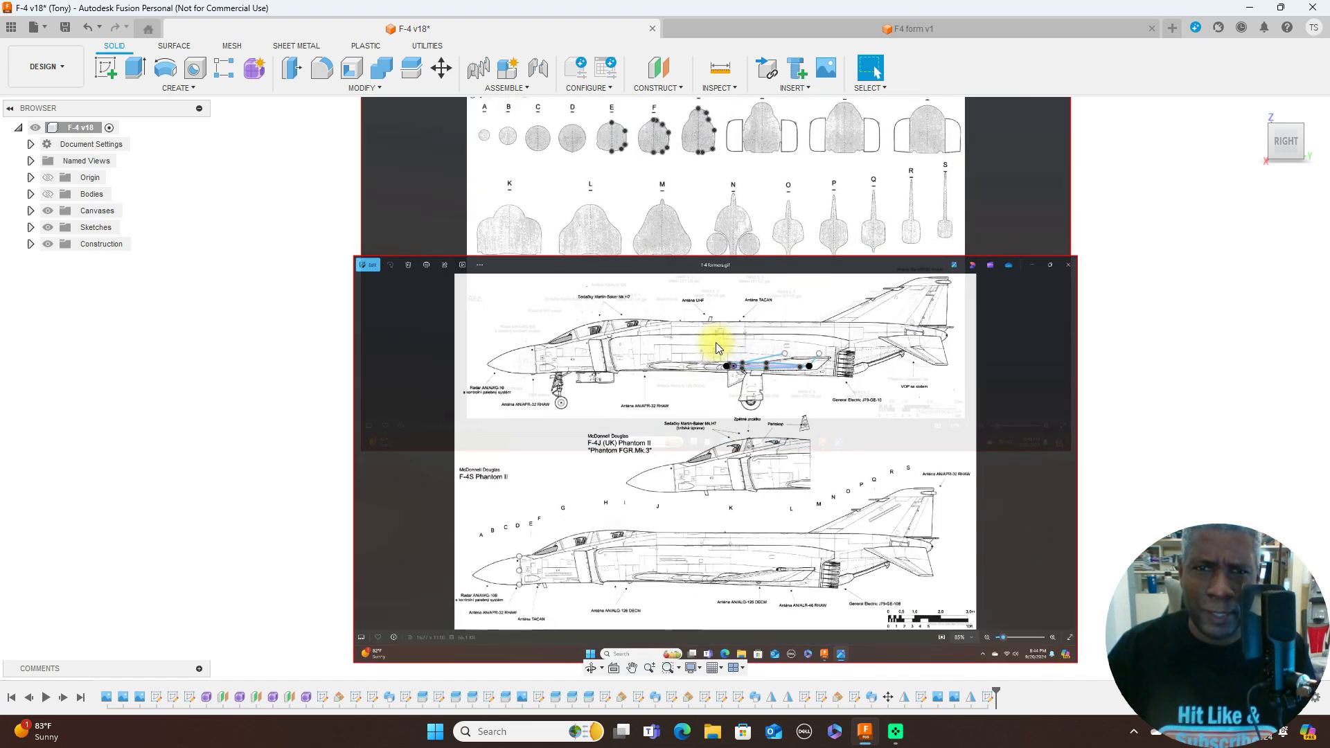
click(441, 67)
scroll(655, 169, up, 1)
scroll(661, 169, up, 2)
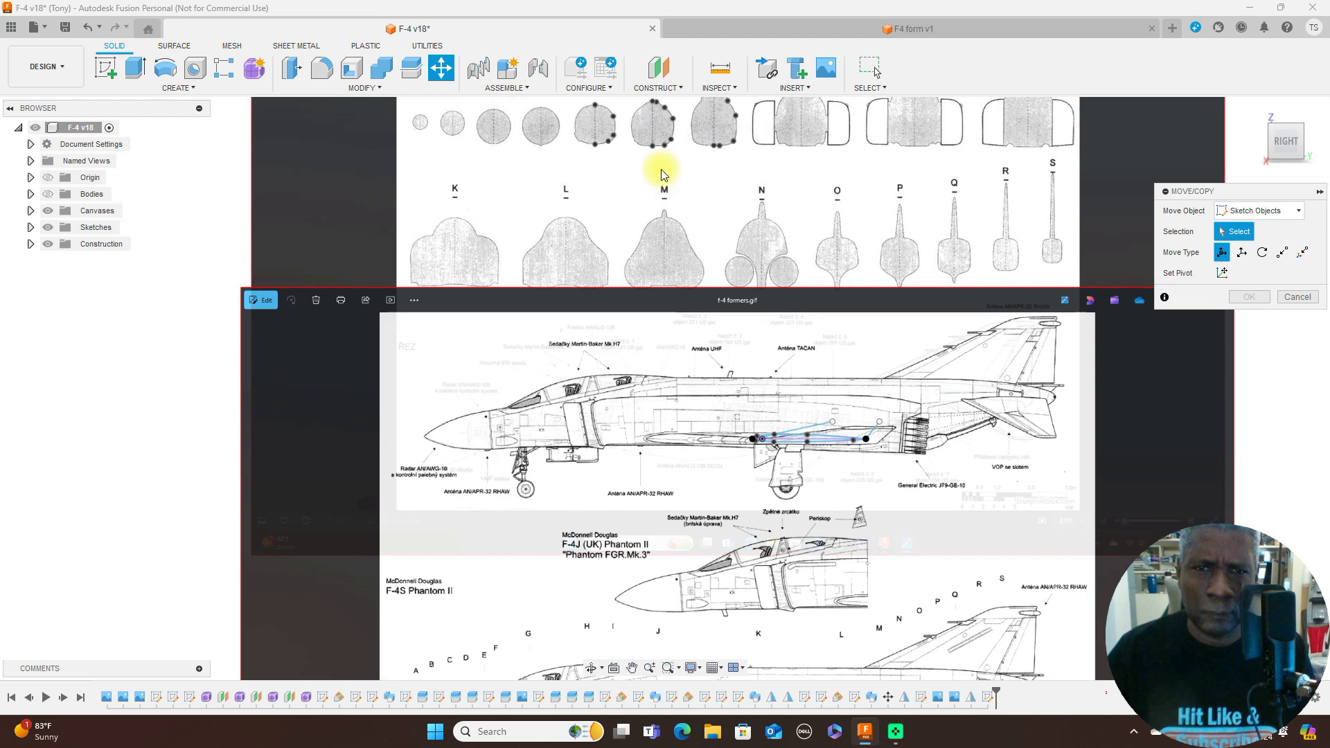
click(1288, 298)
- Delete the vertical centre lines of the traced formers E, F and G
scroll(659, 208, up, 2)
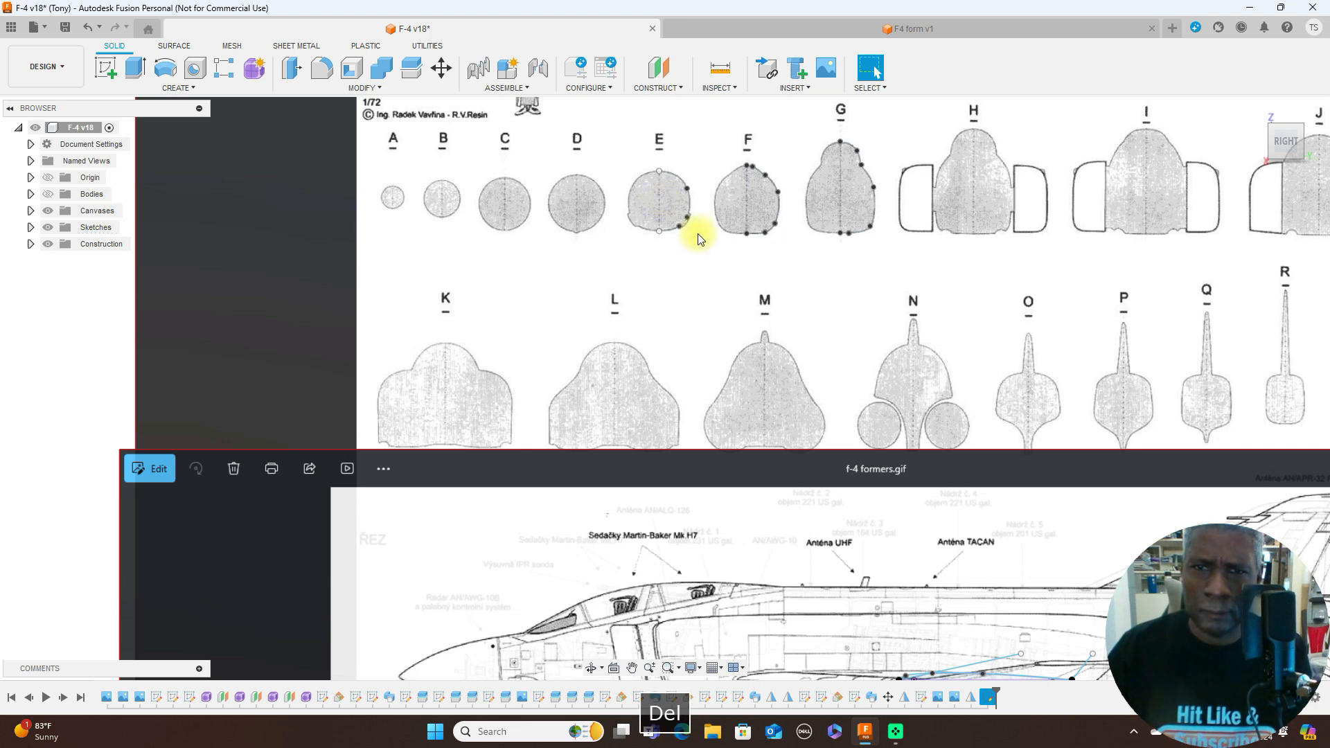
key(Delete)
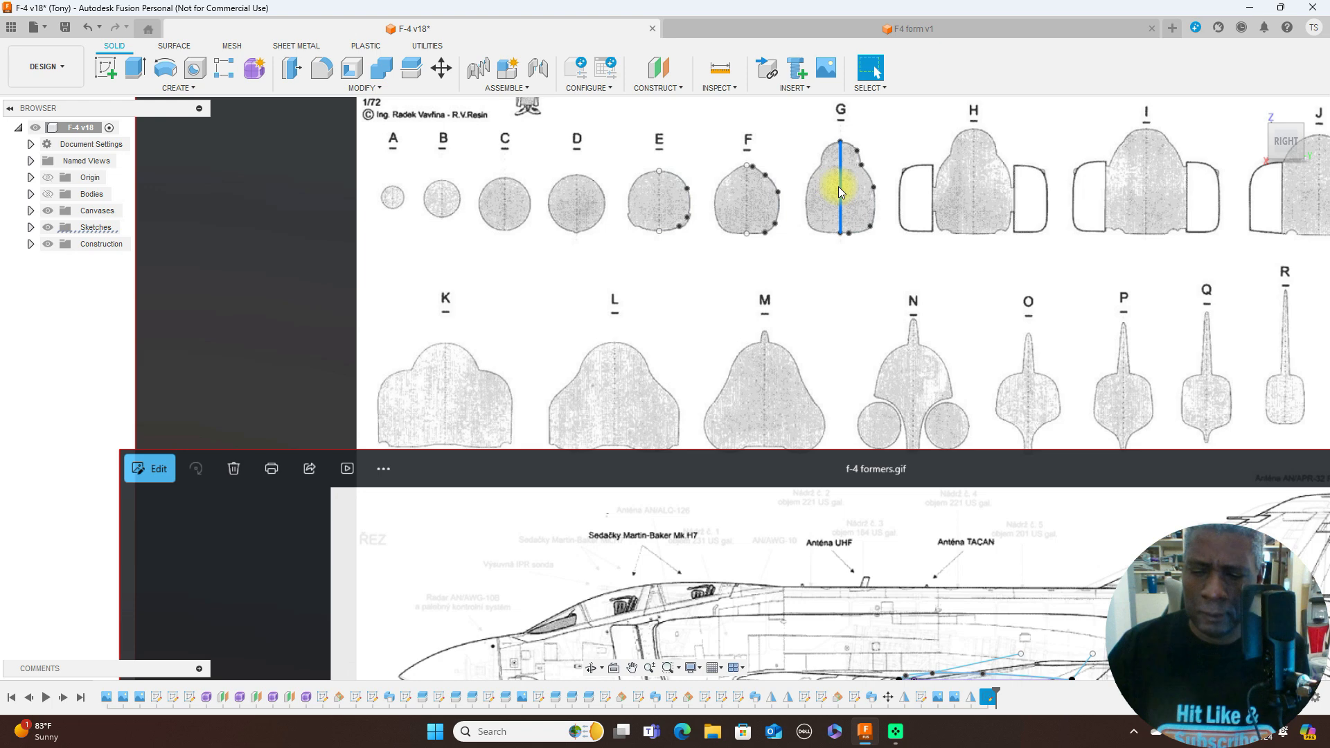
key(Delete)
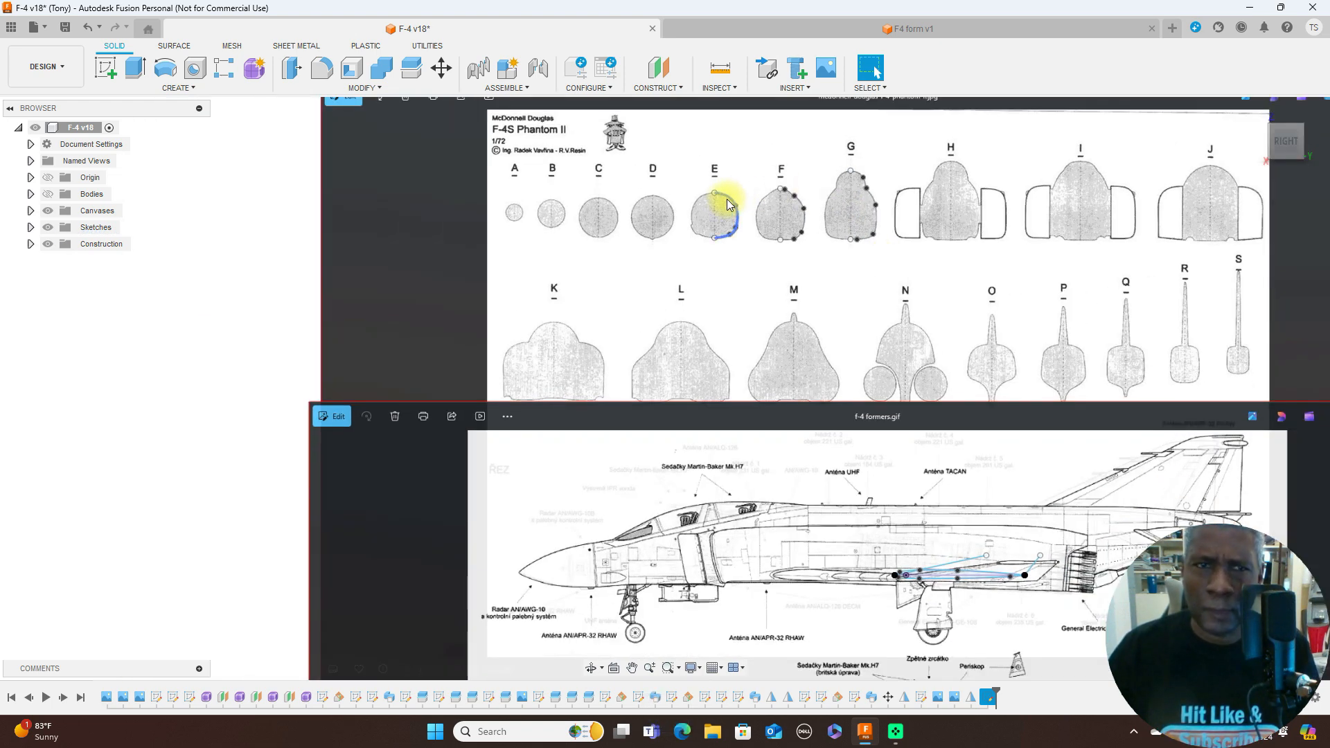
- Move former E's half-outline down toward the side-view canvas, to about X 18 mm and Y -924 mm
click(444, 68)
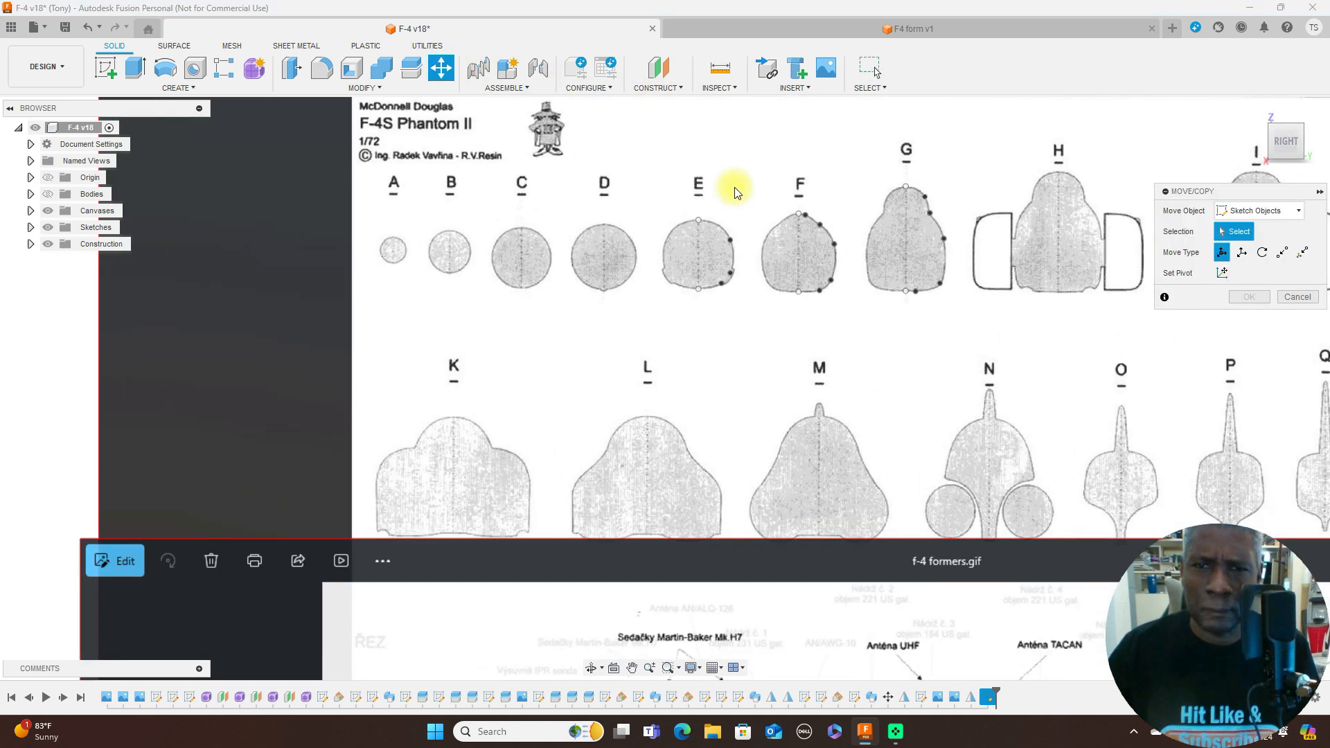
click(717, 229)
click(705, 228)
click(733, 255)
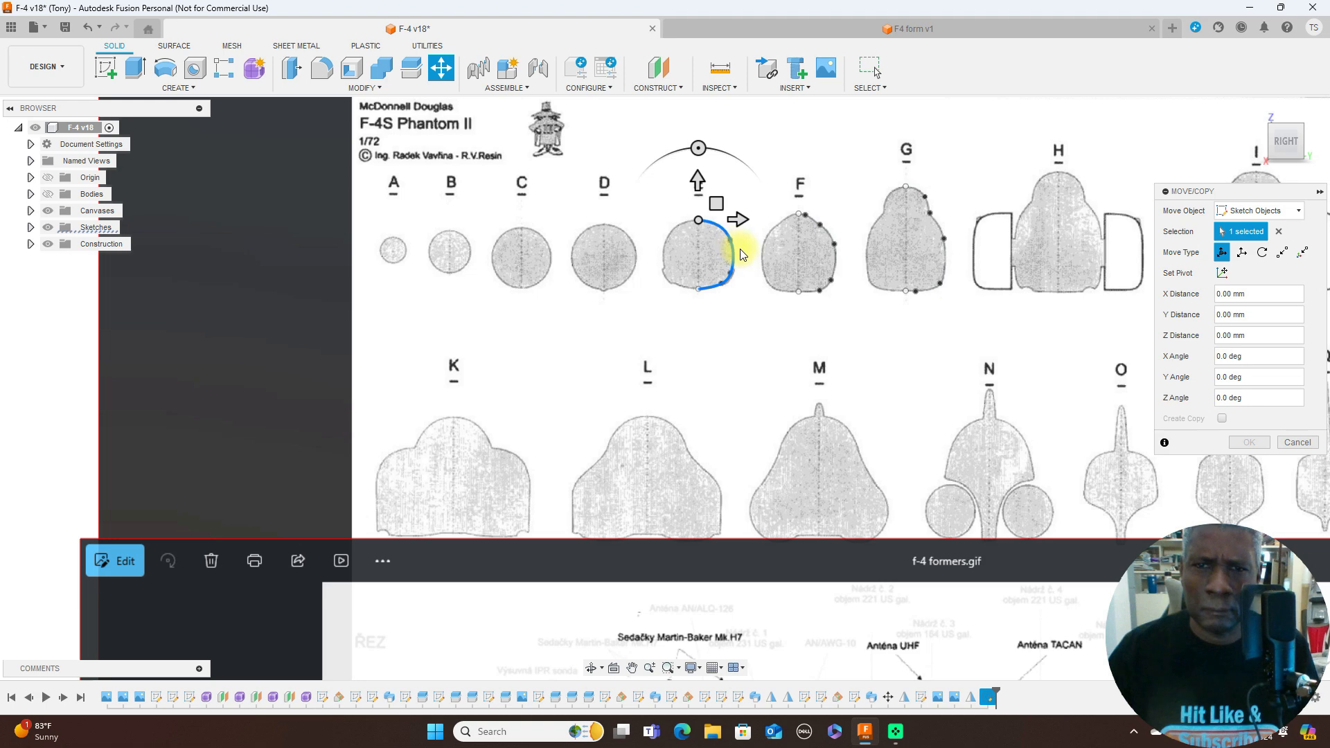
scroll(747, 255, down, 3)
scroll(855, 360, down, 2)
middle_drag(855, 360, 857, 253)
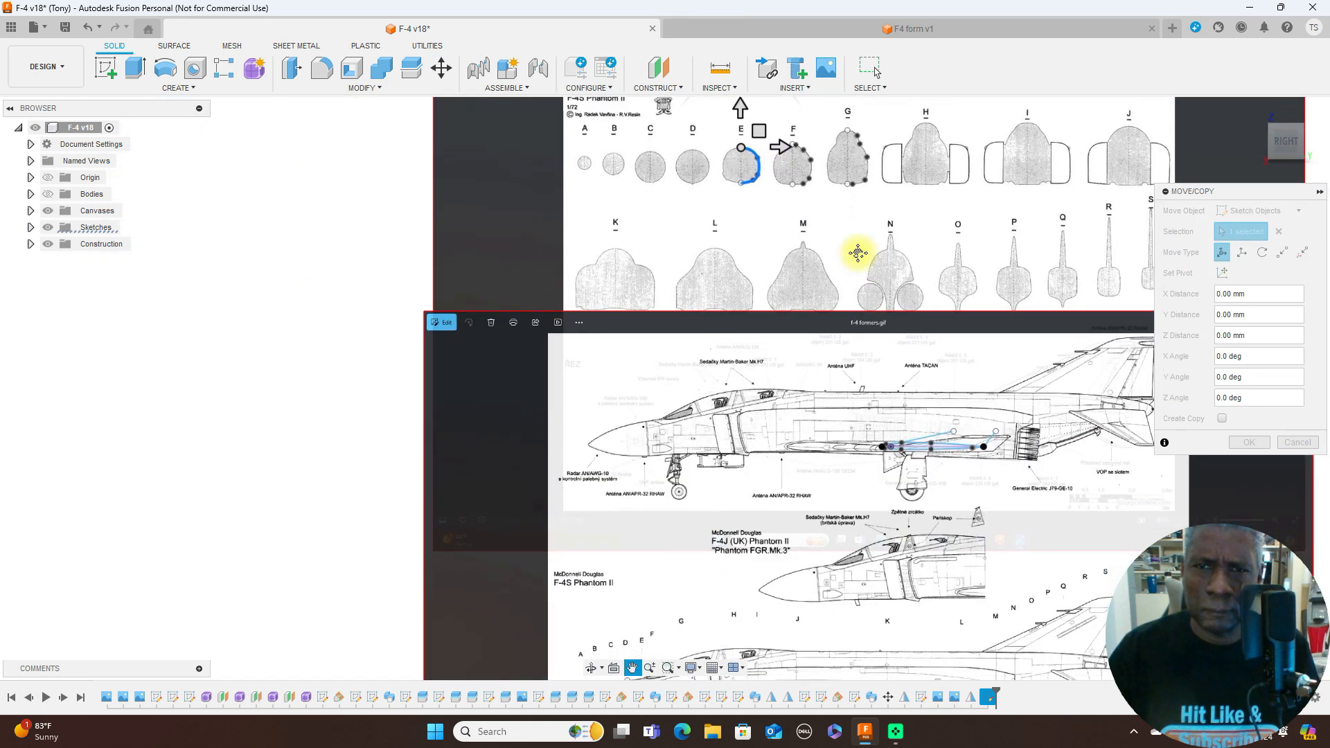
scroll(858, 253, down, 1)
drag(773, 142, 773, 399)
- Place former E's half-outline at station E on the lower F-4S side view, at about X -334 mm and Y -1831 mm
scroll(860, 378, up, 2)
middle_drag(904, 306, 926, 264)
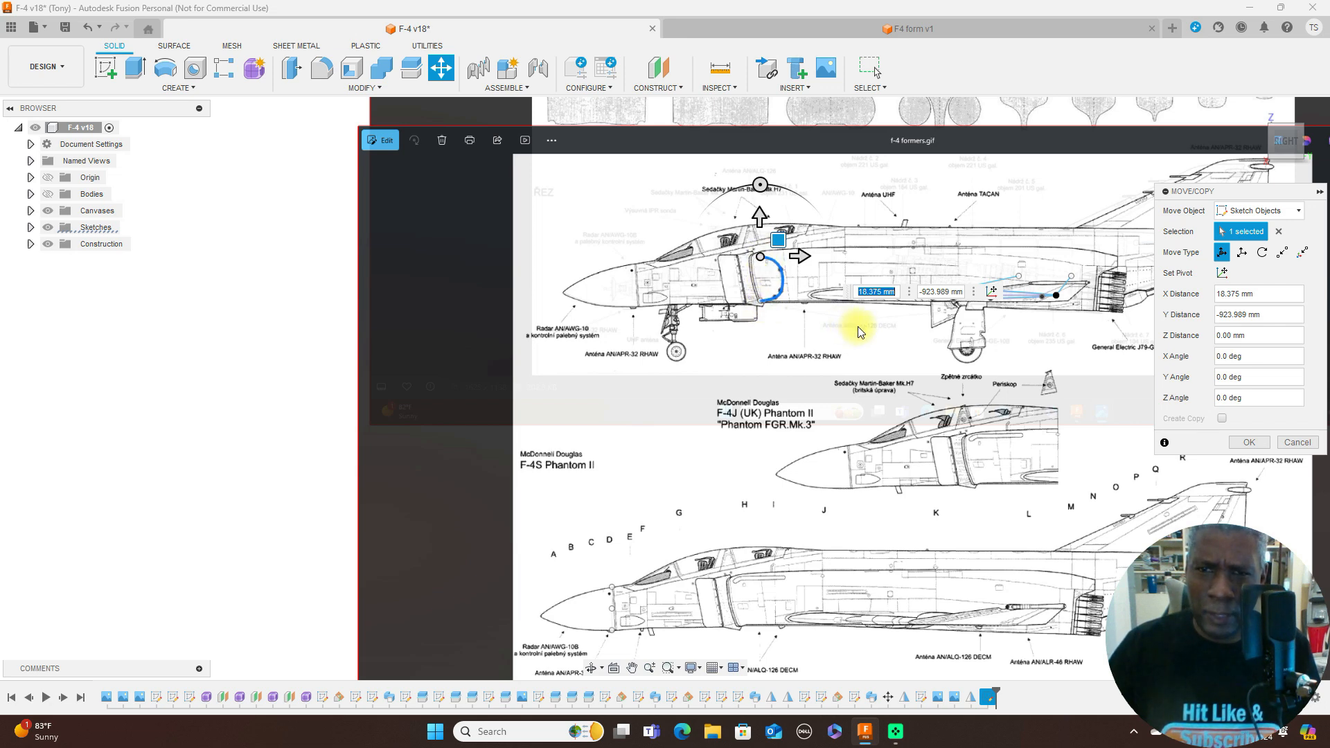
scroll(859, 332, down, 2)
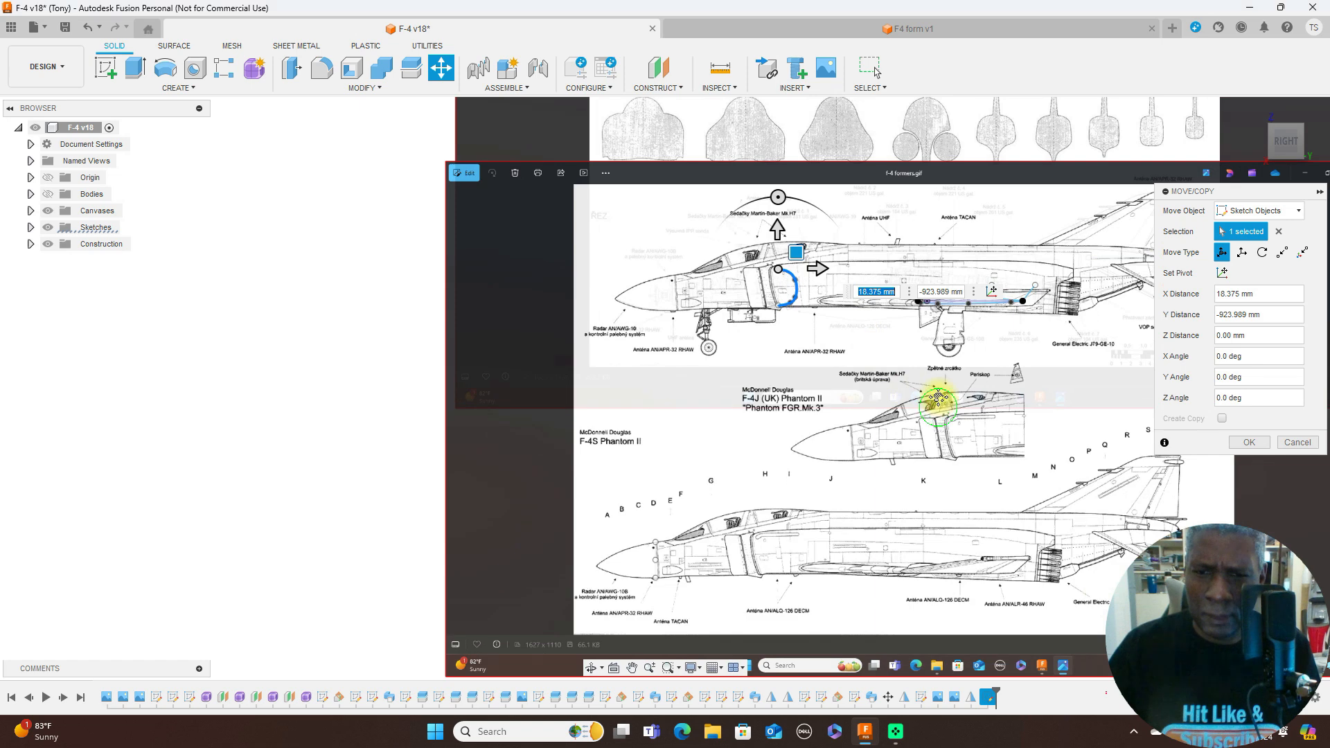
scroll(945, 340, down, 2)
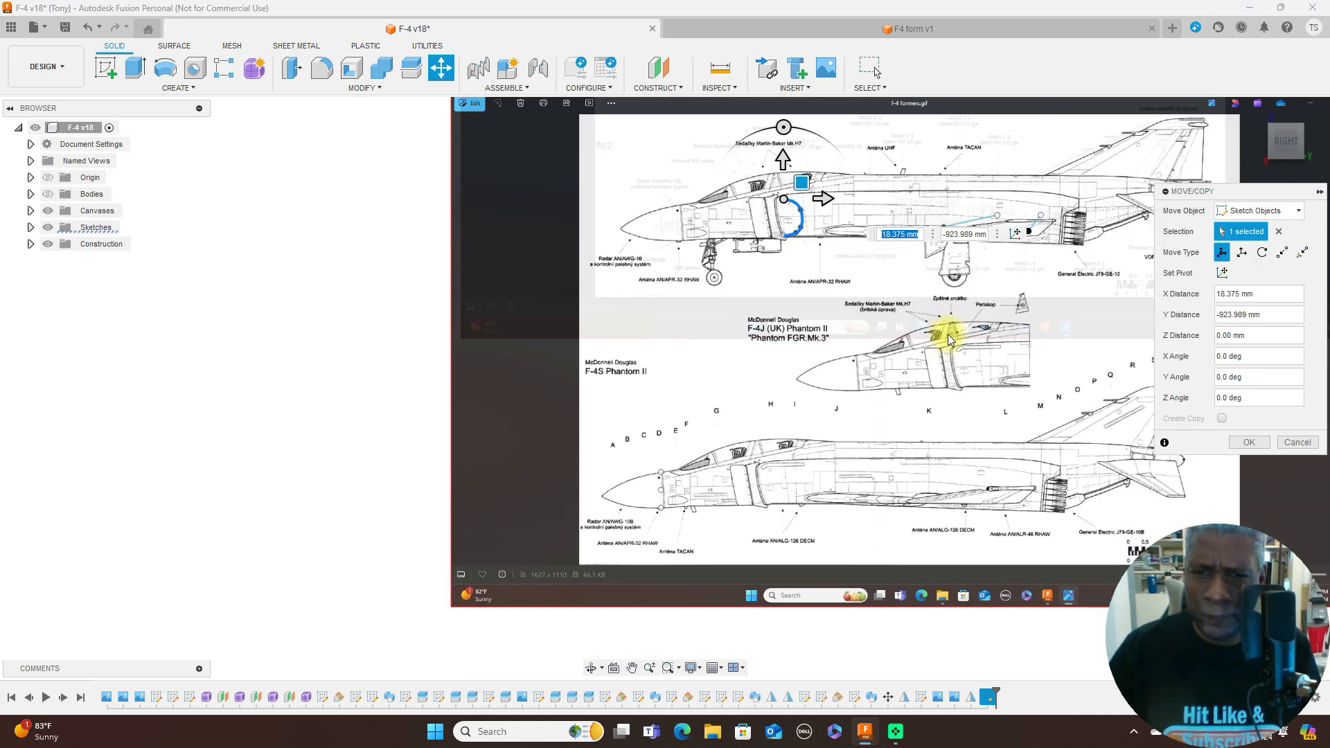
scroll(874, 335, up, 1)
mouse_move(796, 170)
mouse_down()
mouse_move(743, 268)
mouse_move(677, 489)
mouse_up()
scroll(748, 451, up, 5)
middle_drag(814, 405, 951, 170)
drag(729, 261, 739, 222)
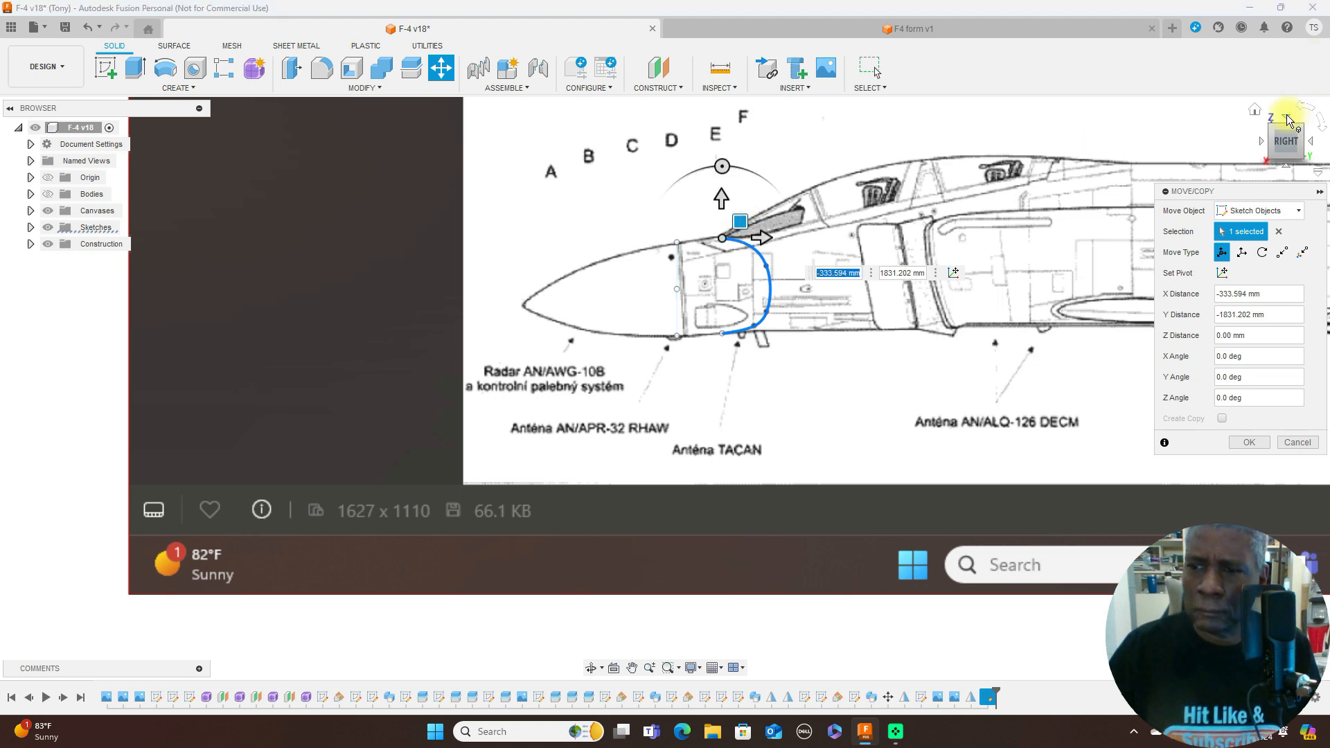
- Rotate former E's half-outline -90 degrees about the Y axis in the top view, apply the move and return to the right view
click(1289, 119)
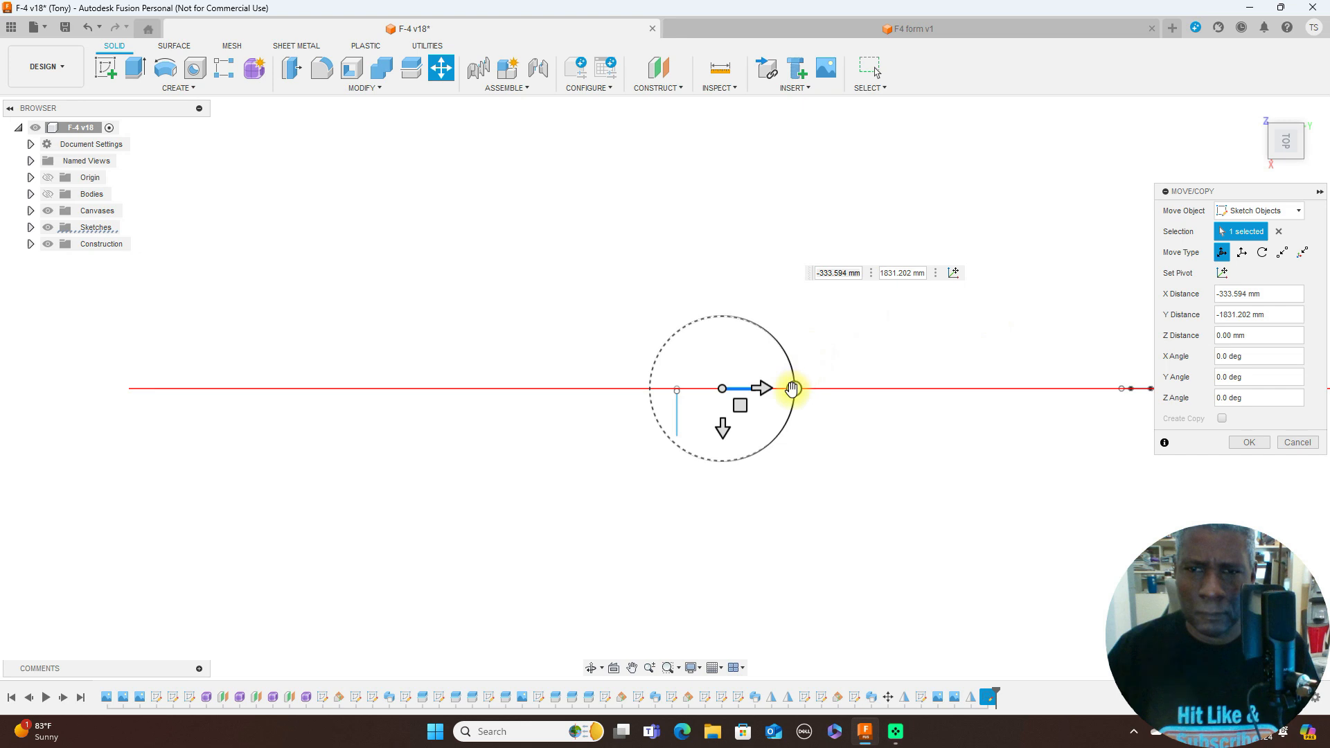
drag(792, 389, 721, 477)
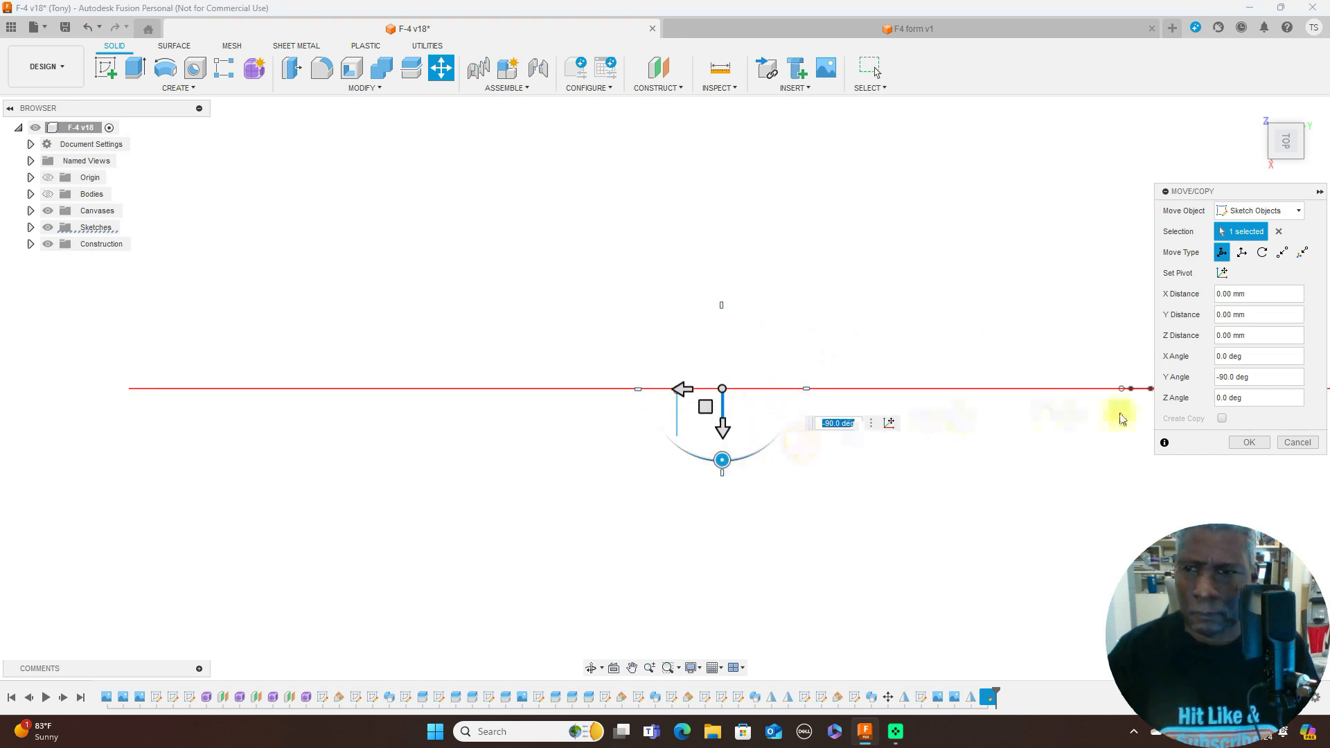
click(1245, 443)
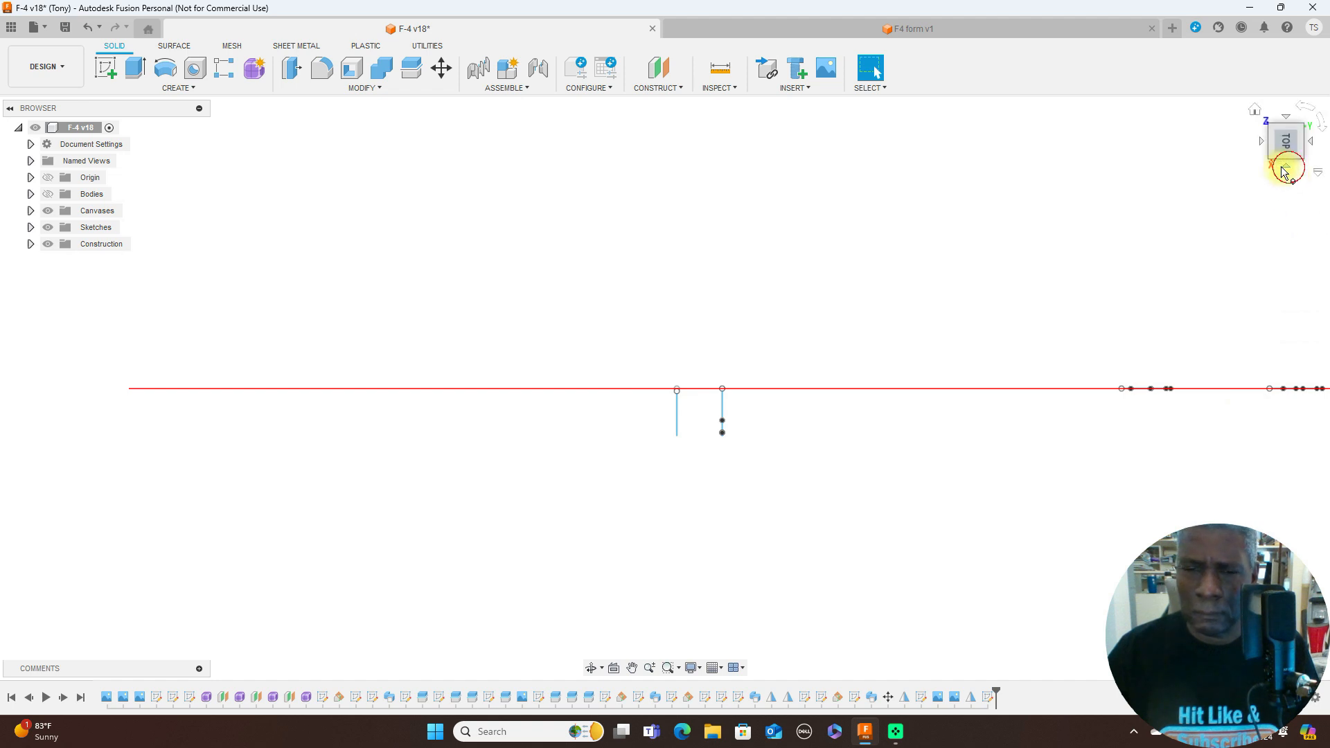
click(1287, 169)
- Move former F's half-outline down toward the side-view canvas, to about X 13 mm and Y -609 mm
scroll(968, 294, down, 2)
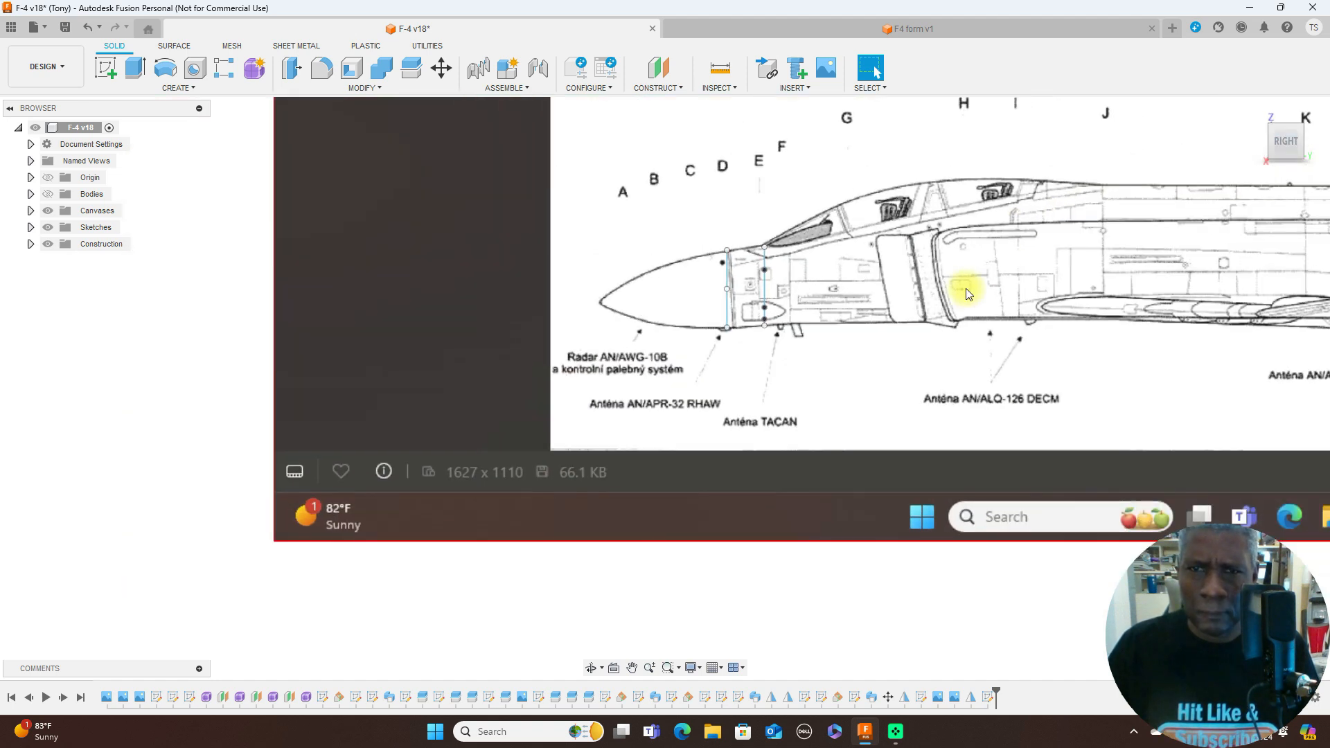
scroll(968, 294, down, 5)
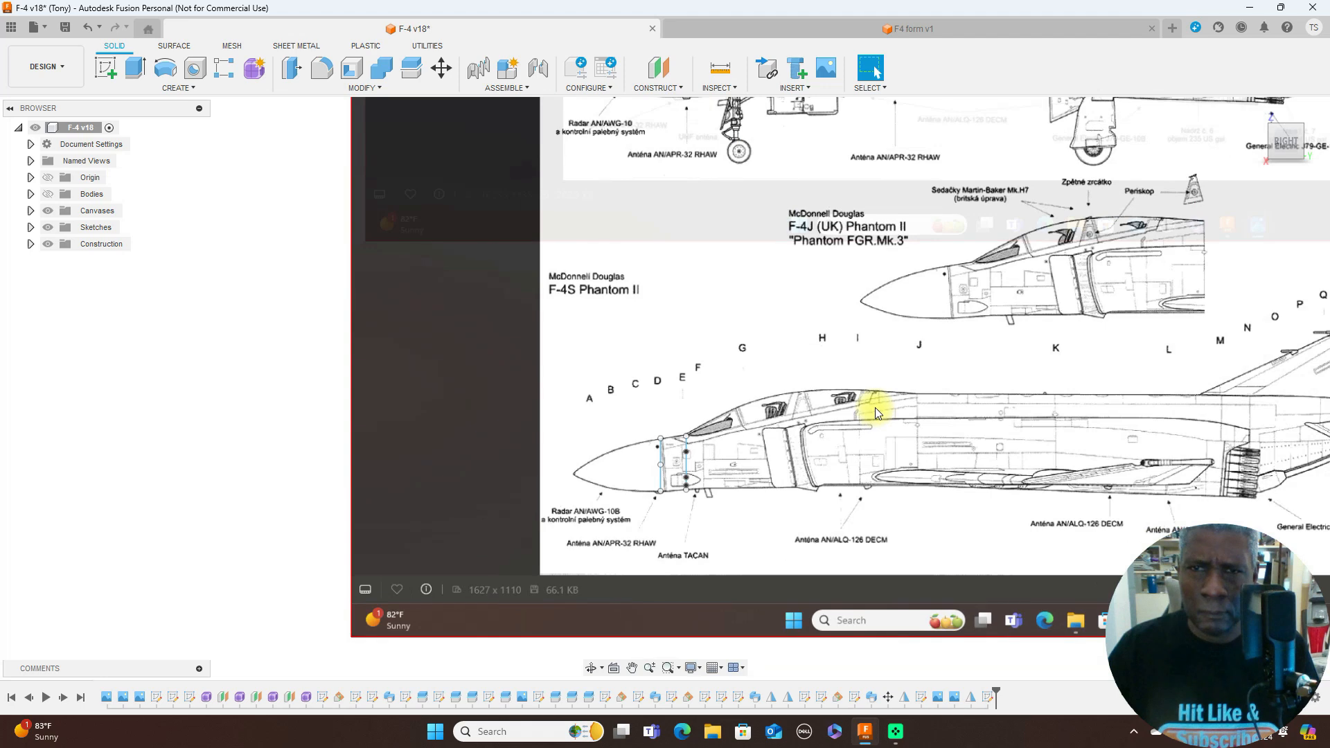
scroll(1021, 201, down, 3)
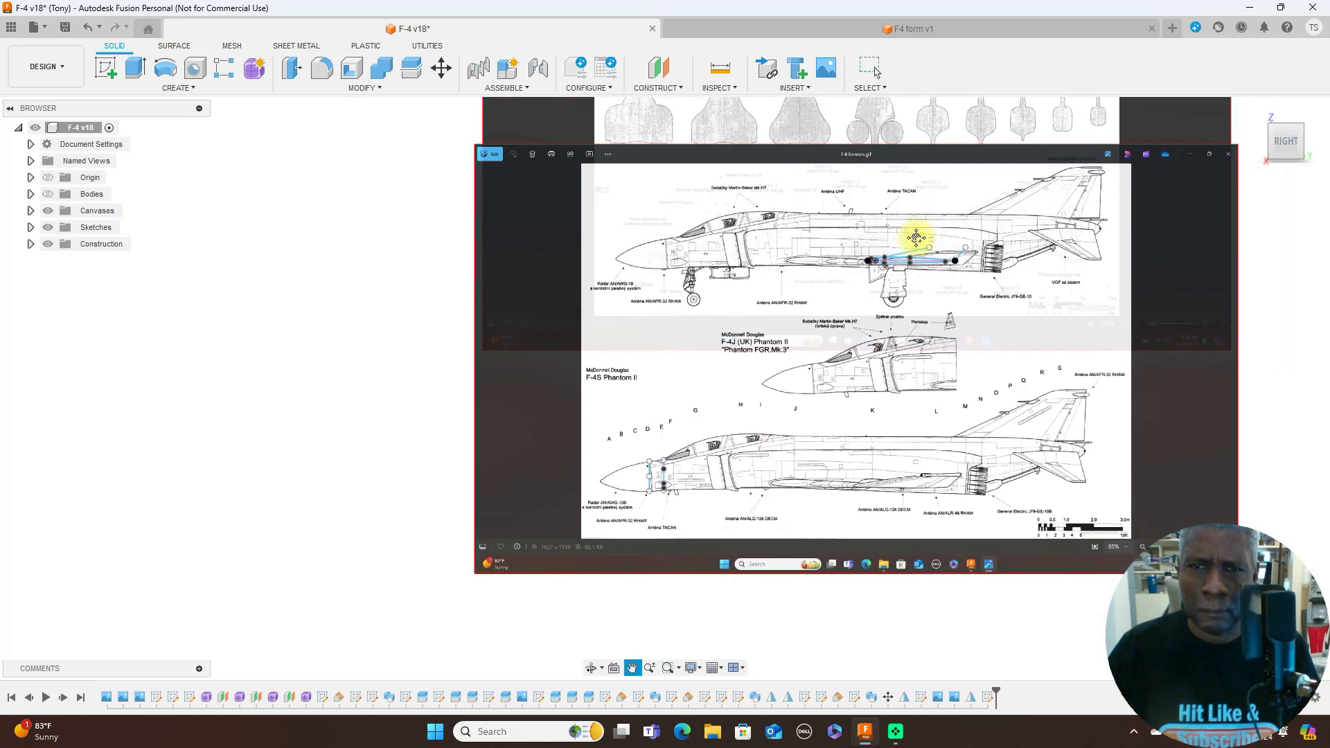
scroll(915, 245, up, 4)
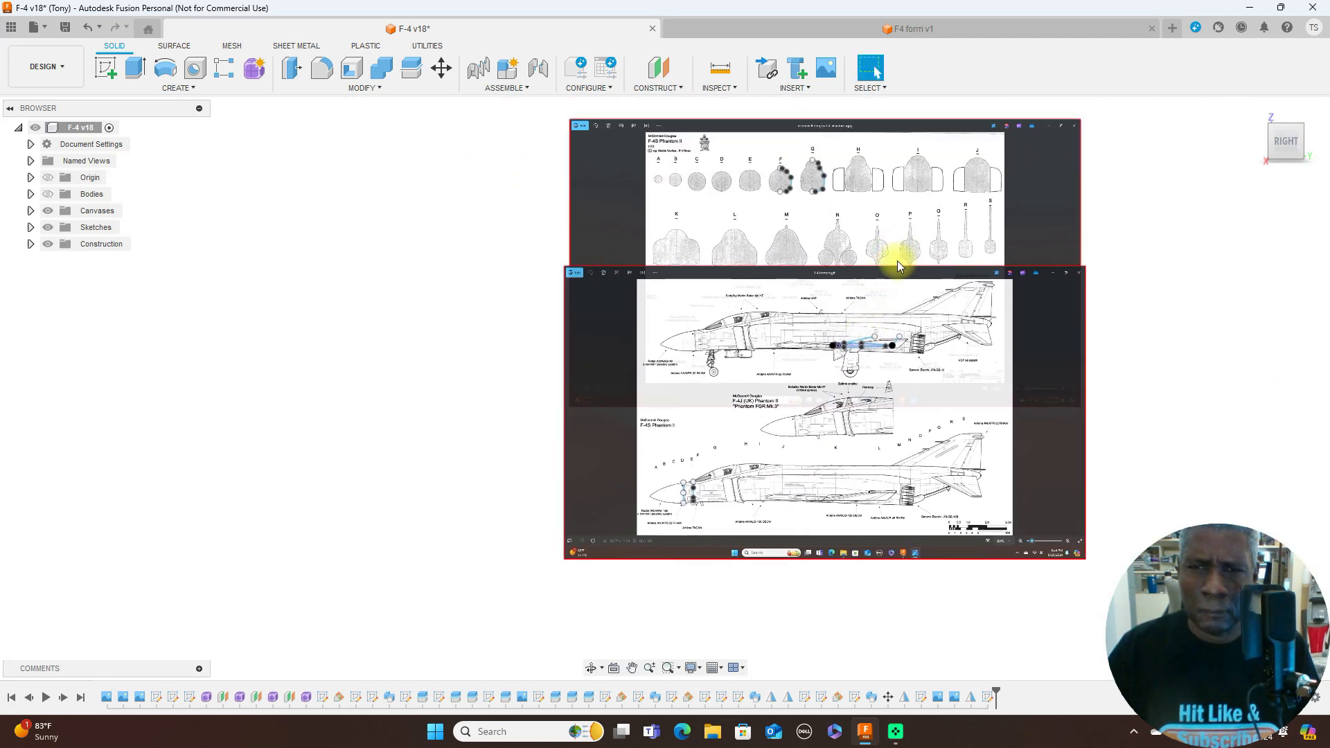
scroll(901, 208, up, 5)
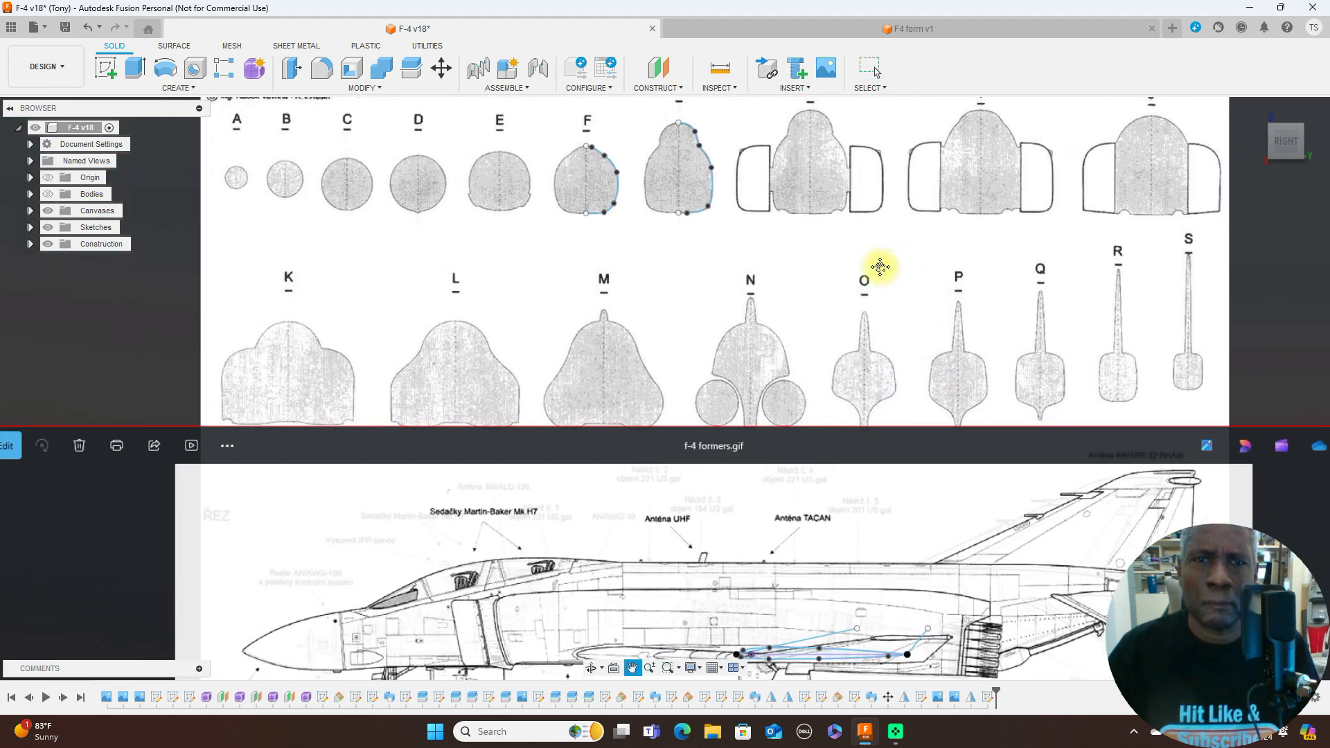
middle_drag(879, 267, 890, 262)
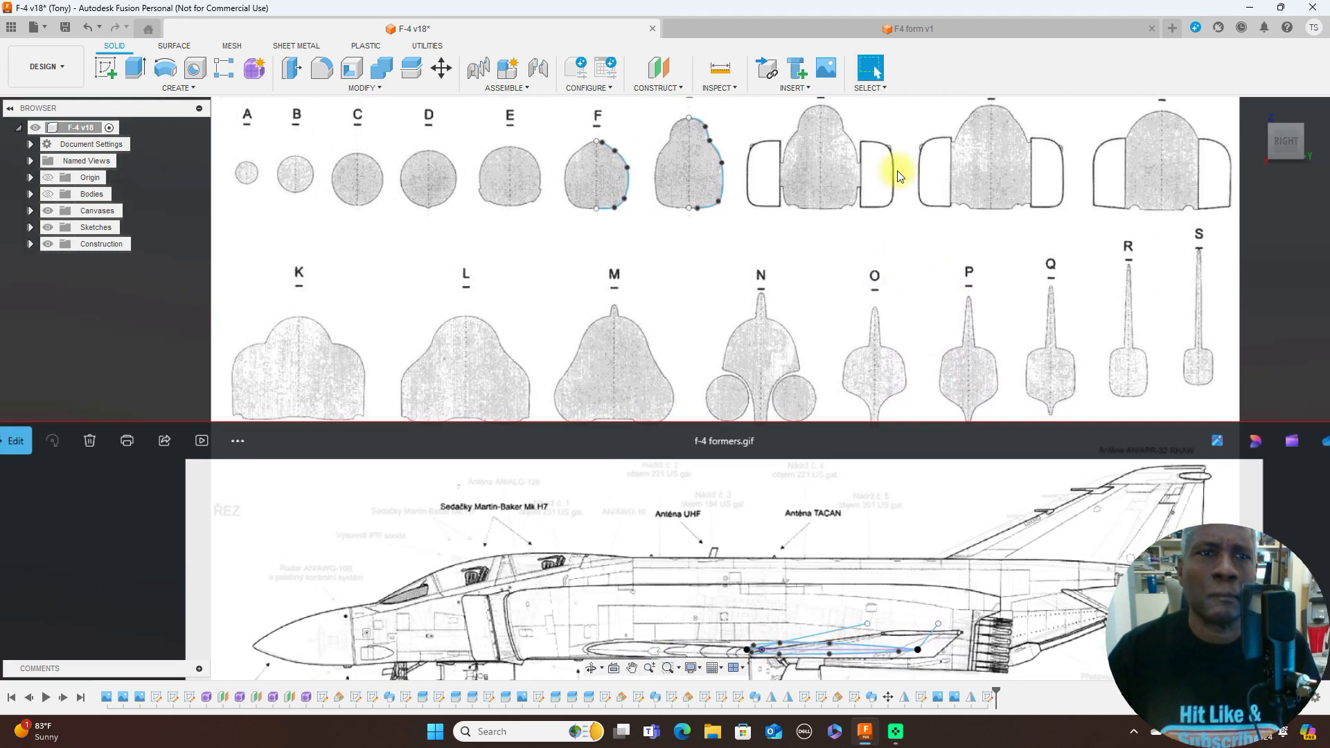
click(442, 71)
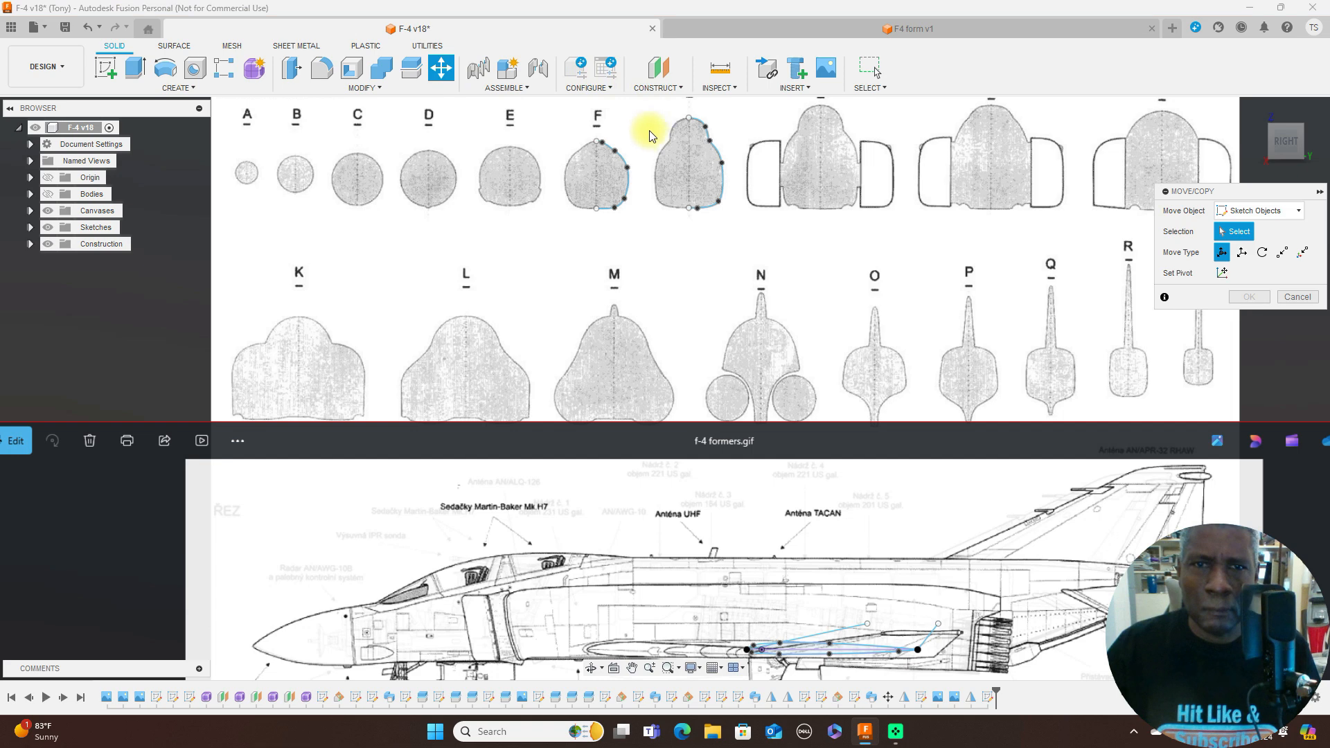
scroll(617, 128, up, 5)
click(564, 158)
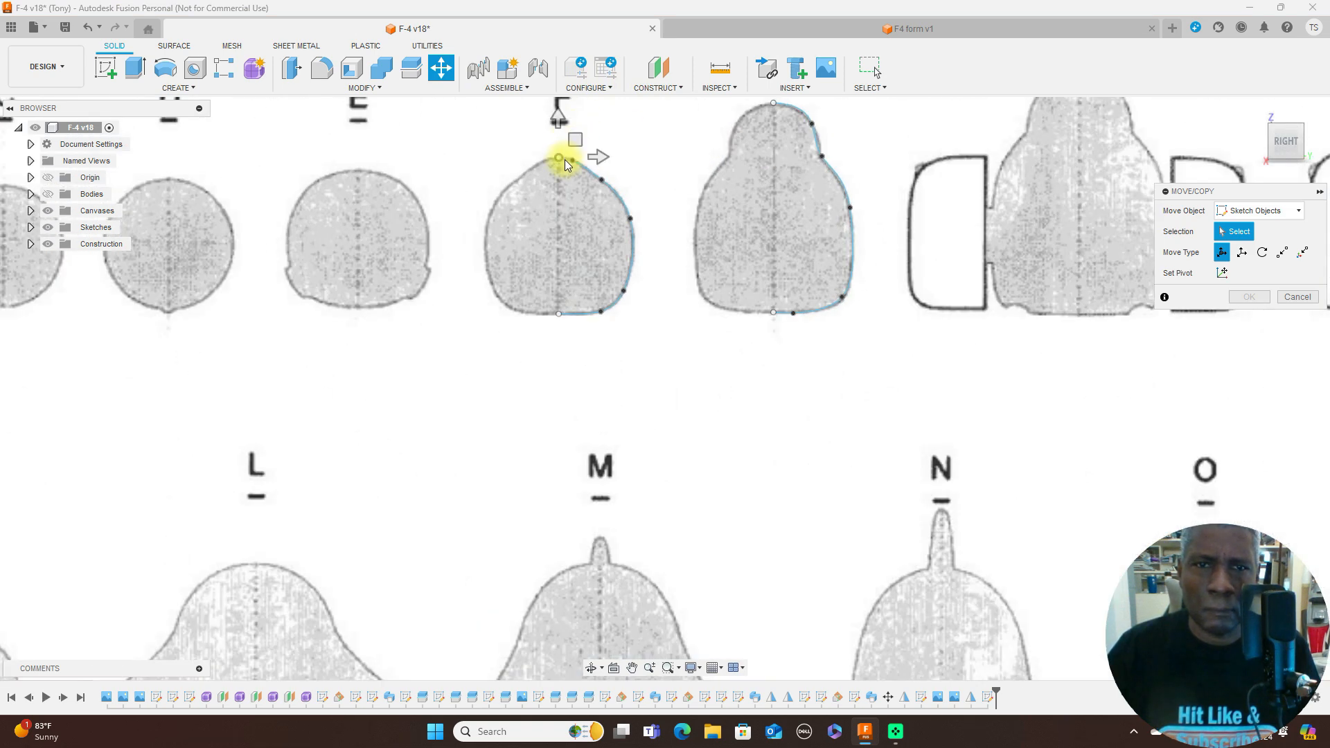
scroll(567, 160, up, 3)
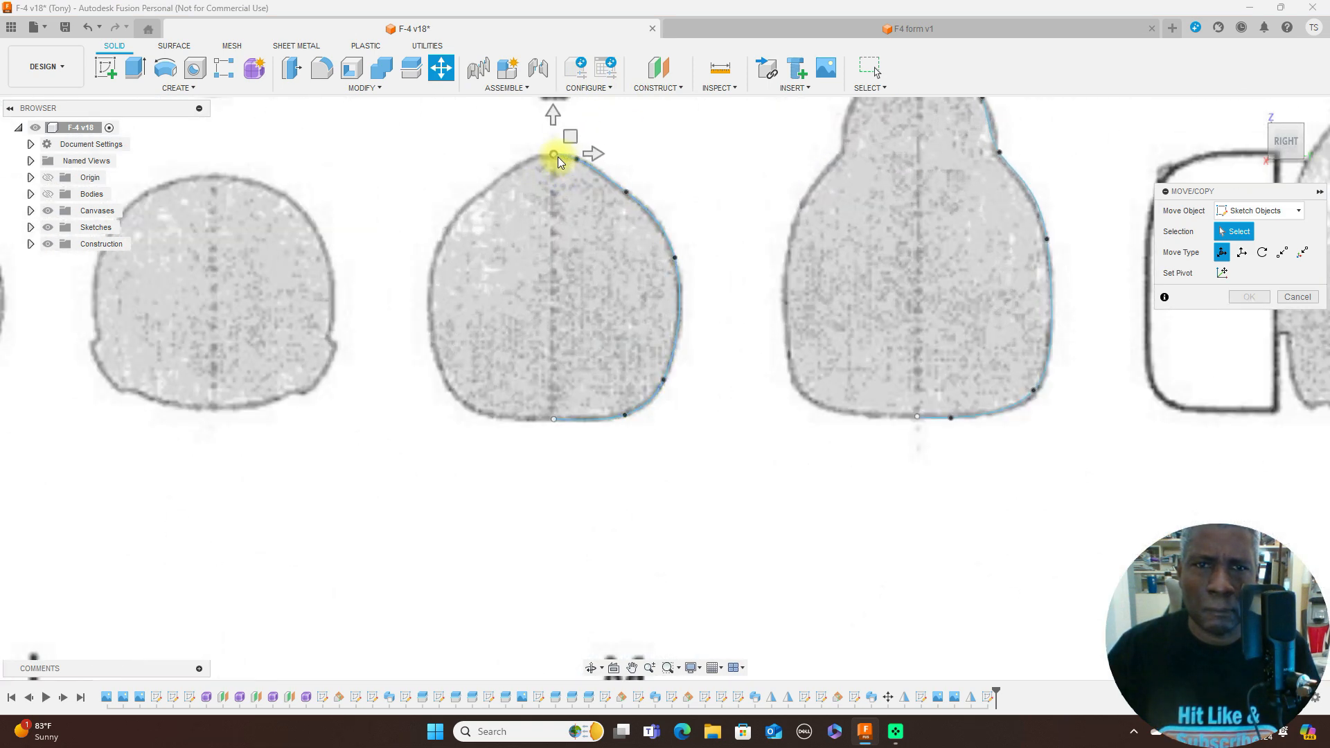
click(561, 156)
scroll(666, 189, down, 5)
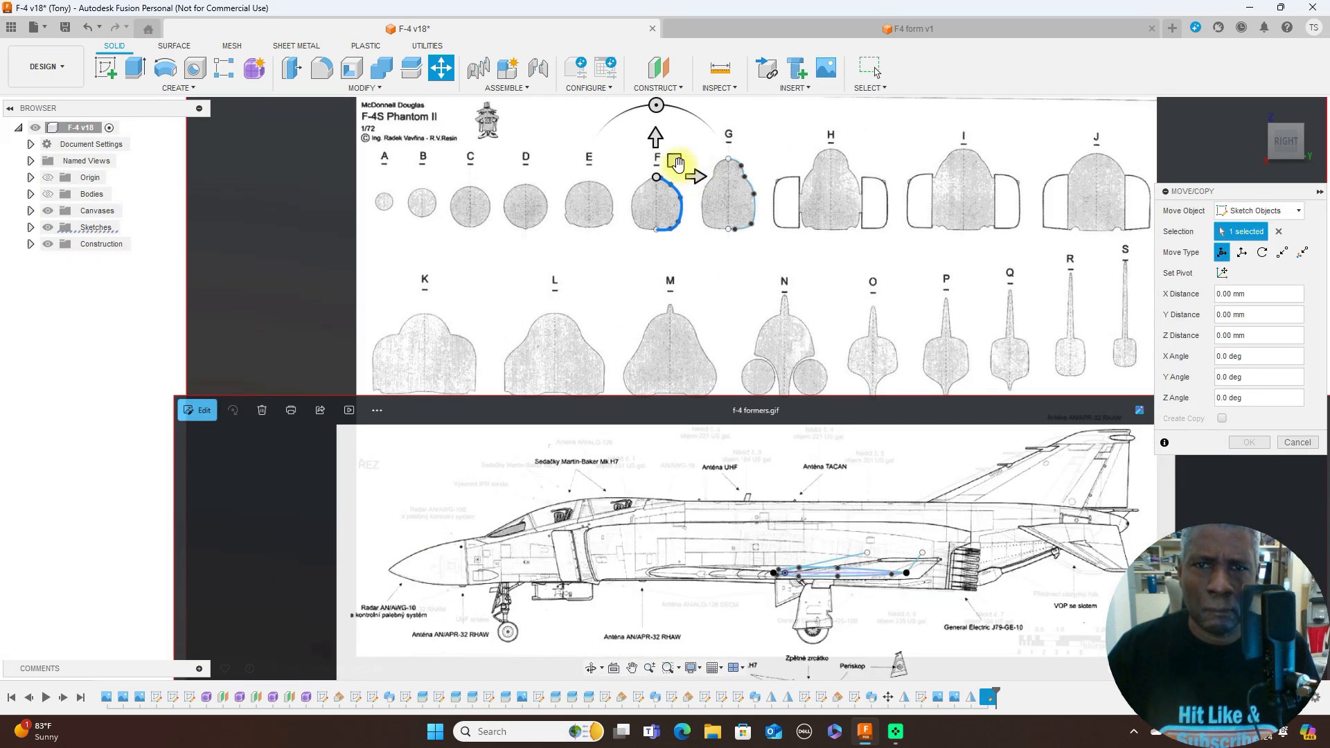
drag(677, 164, 679, 415)
- Place former F's half-outline at station F on the lower F-4S side view, at about X -473 mm and Y -1820 mm
scroll(812, 370, down, 3)
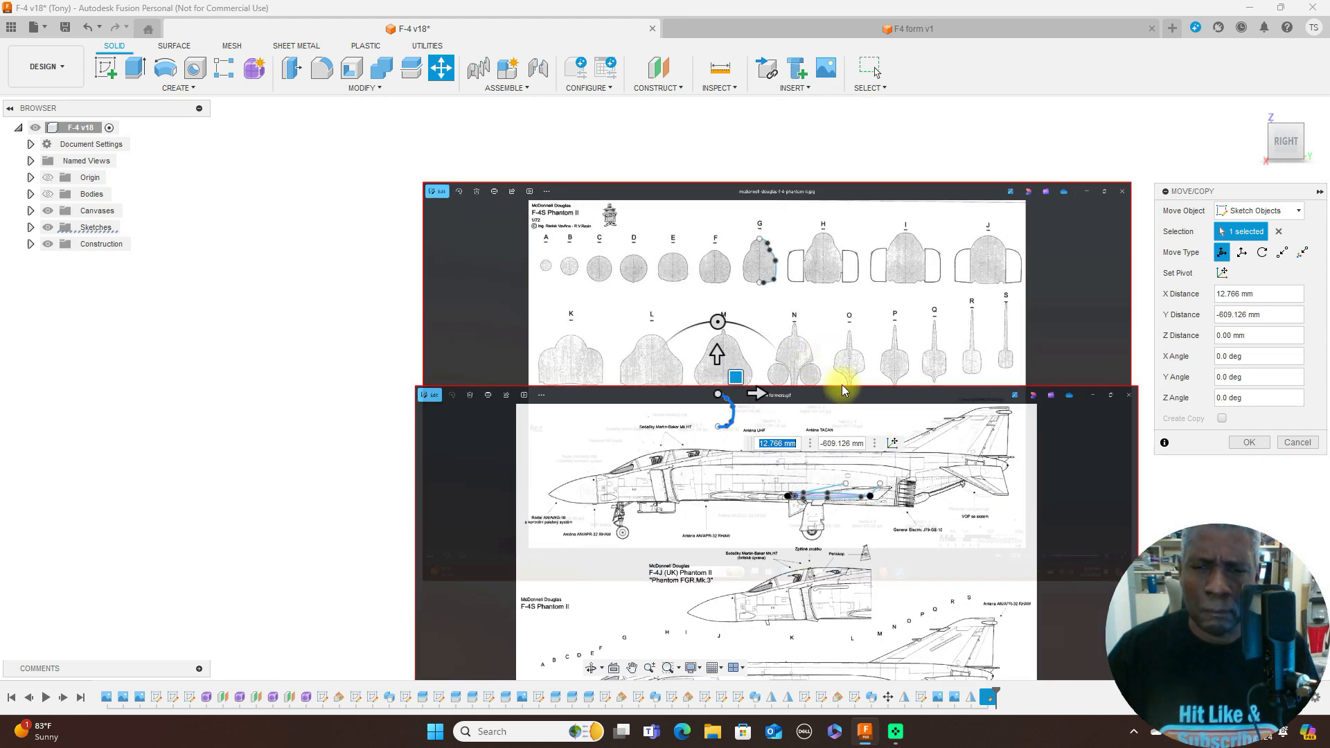
middle_drag(844, 425, 872, 261)
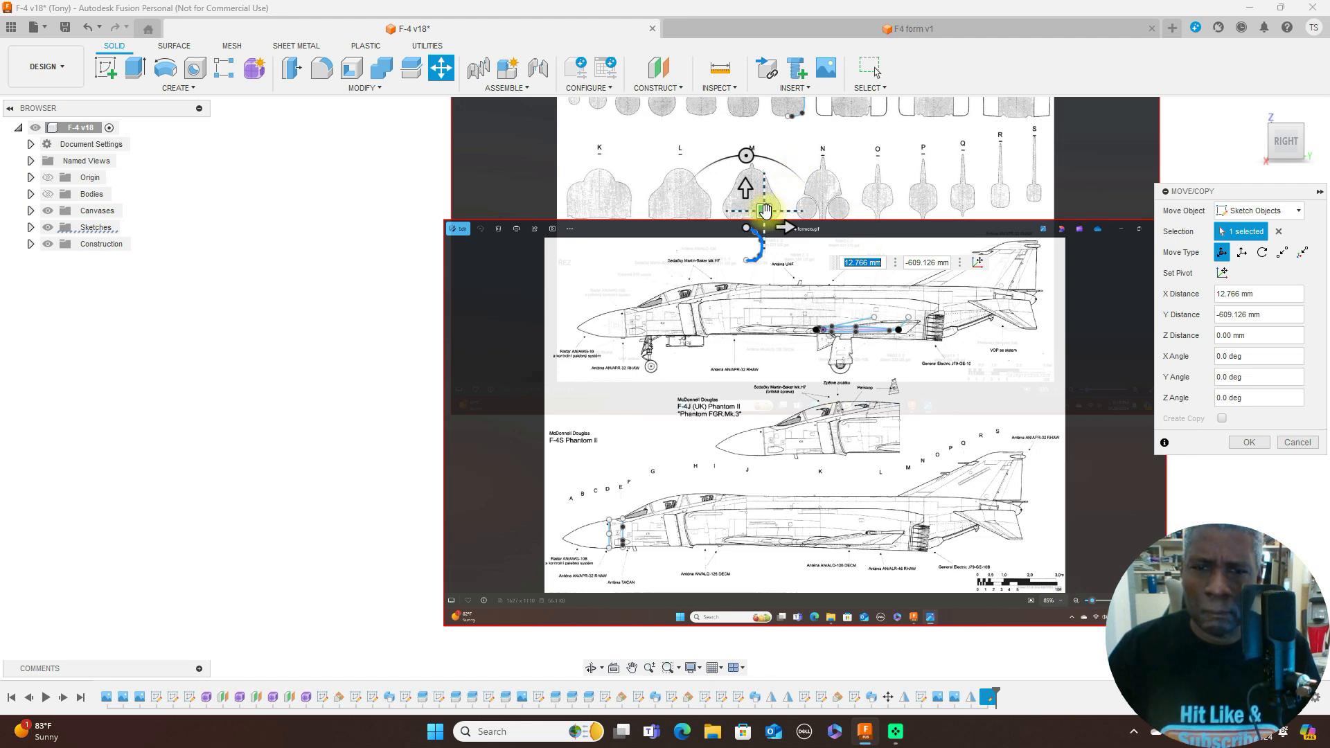
drag(764, 209, 643, 538)
scroll(751, 466, up, 5)
middle_drag(844, 378, 903, 187)
scroll(730, 222, up, 3)
middle_drag(756, 214, 810, 201)
drag(691, 356, 669, 304)
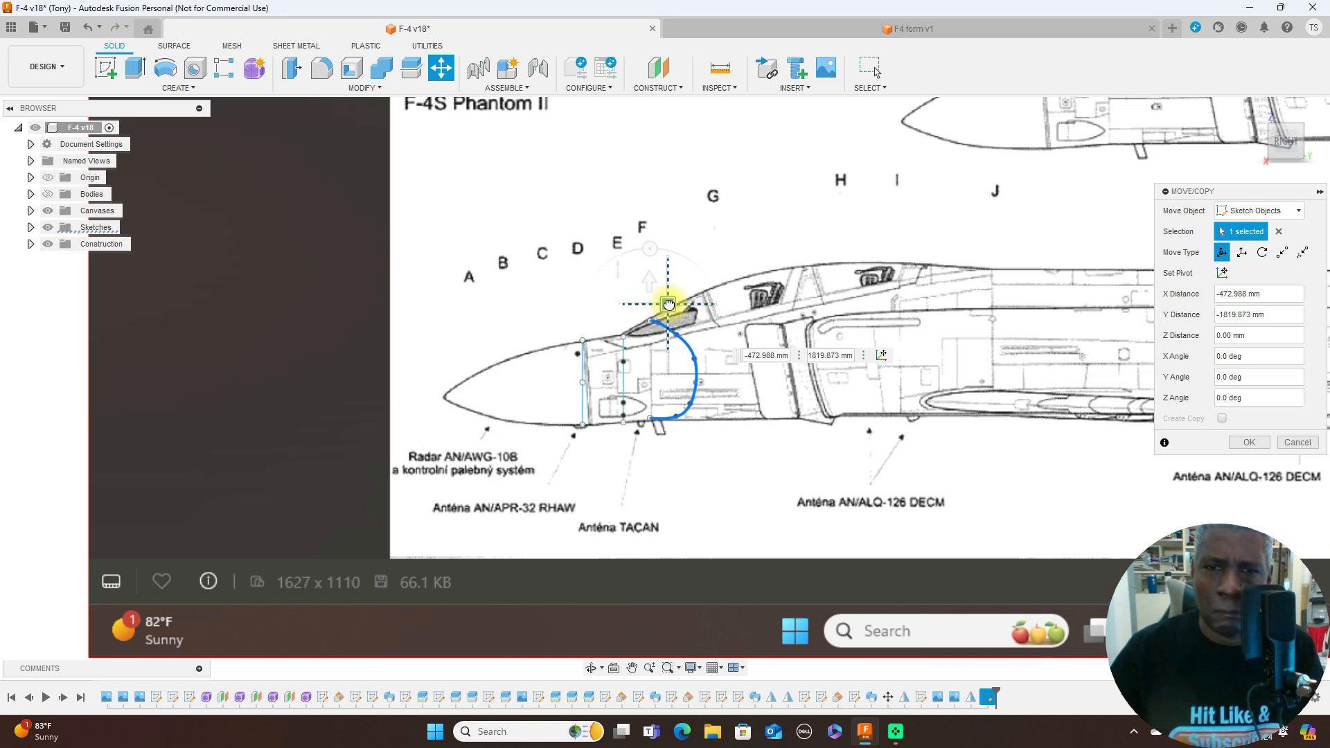
- Rotate former F's half-outline -90 degrees about the Y axis in the top view, apply the move and return to the right view
click(1287, 118)
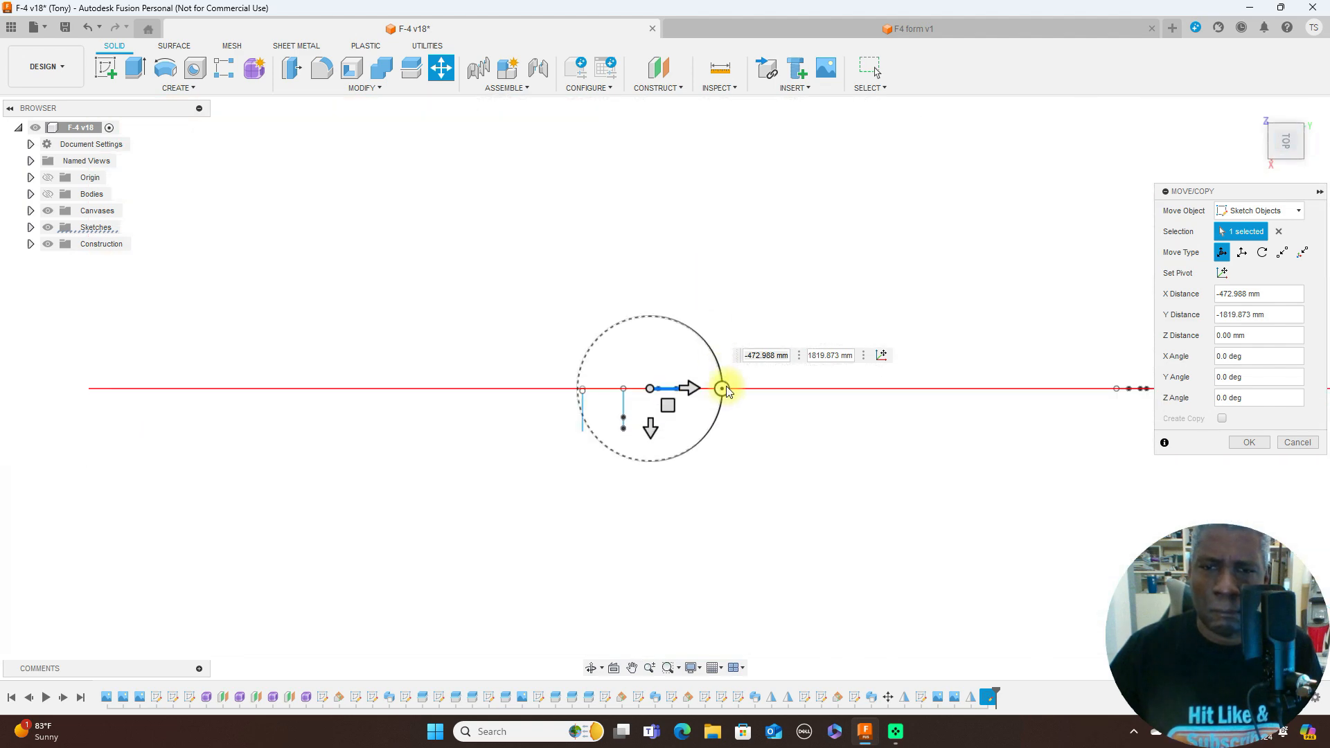
mouse_move(725, 392)
mouse_down()
mouse_move(701, 434)
mouse_move(650, 460)
mouse_up()
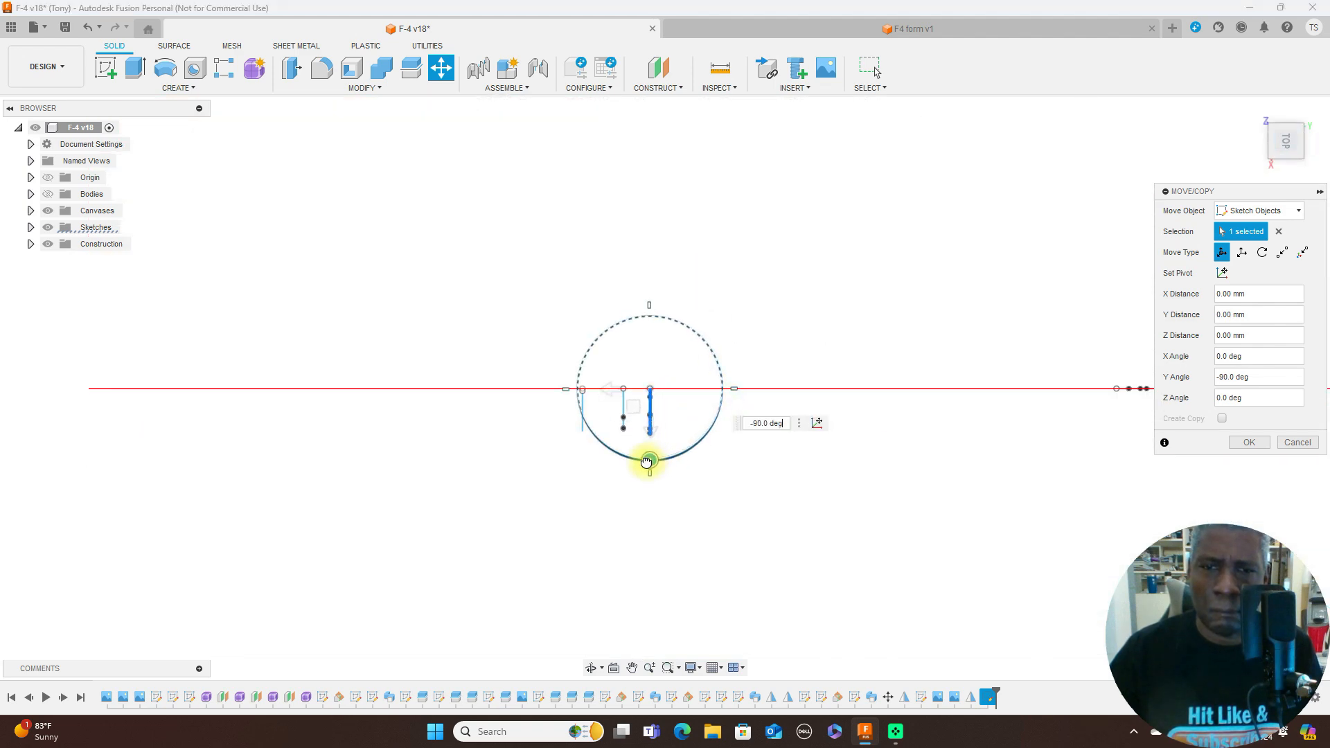
click(1244, 443)
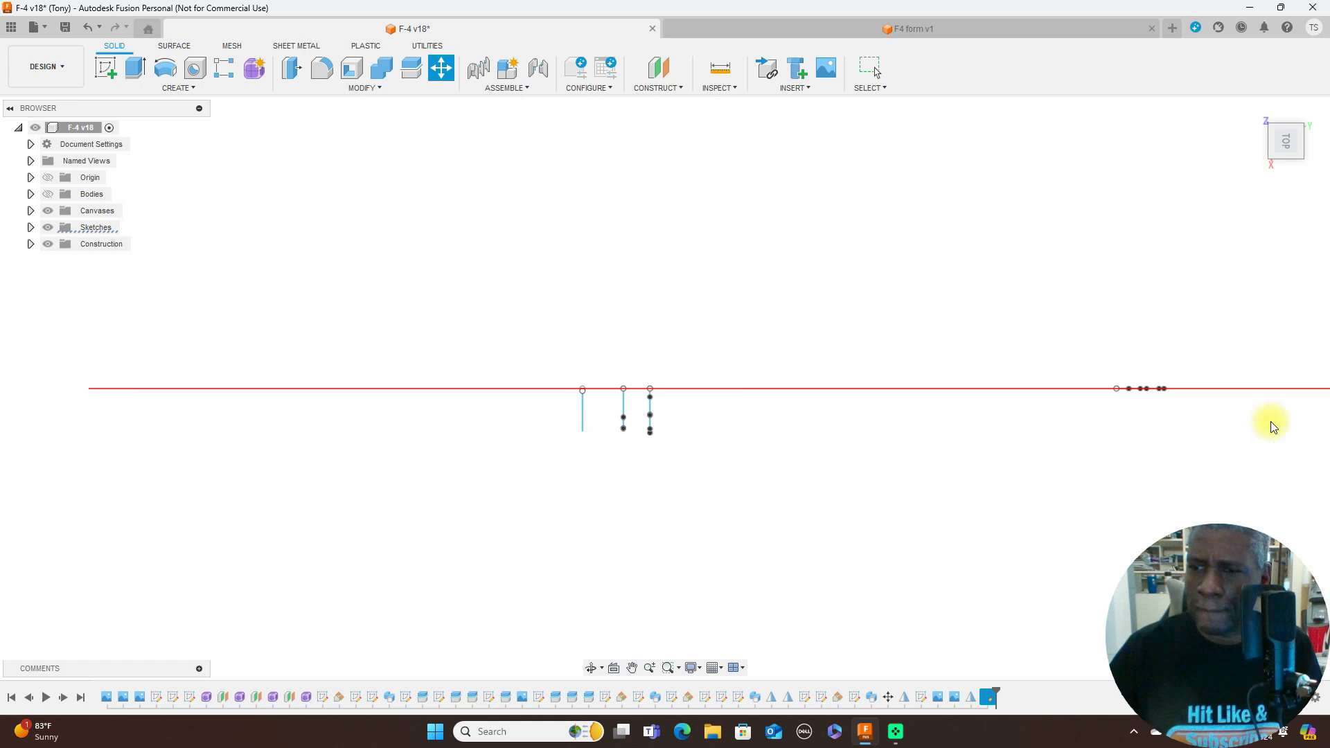
click(1288, 169)
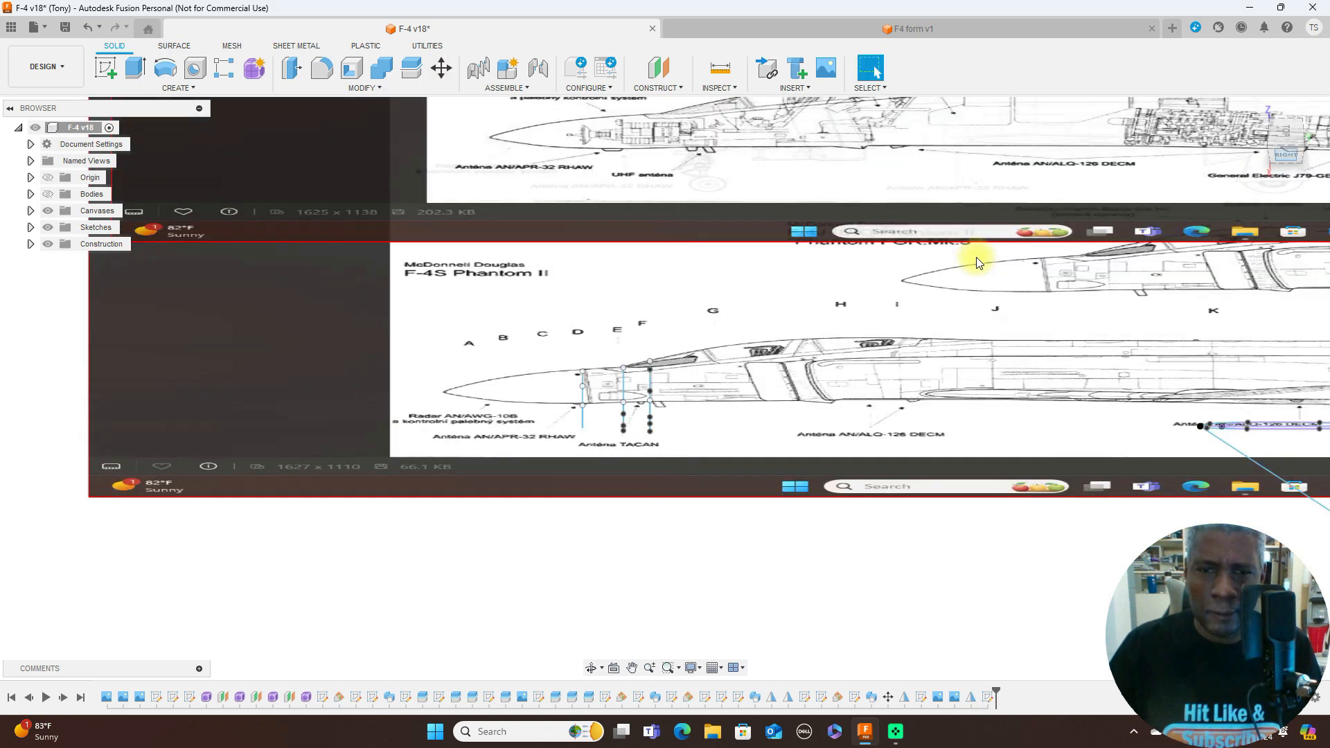
- Examine how the rotated formers at stations D, E and F line up with the nose profile on the F-4S side view
scroll(751, 342, up, 3)
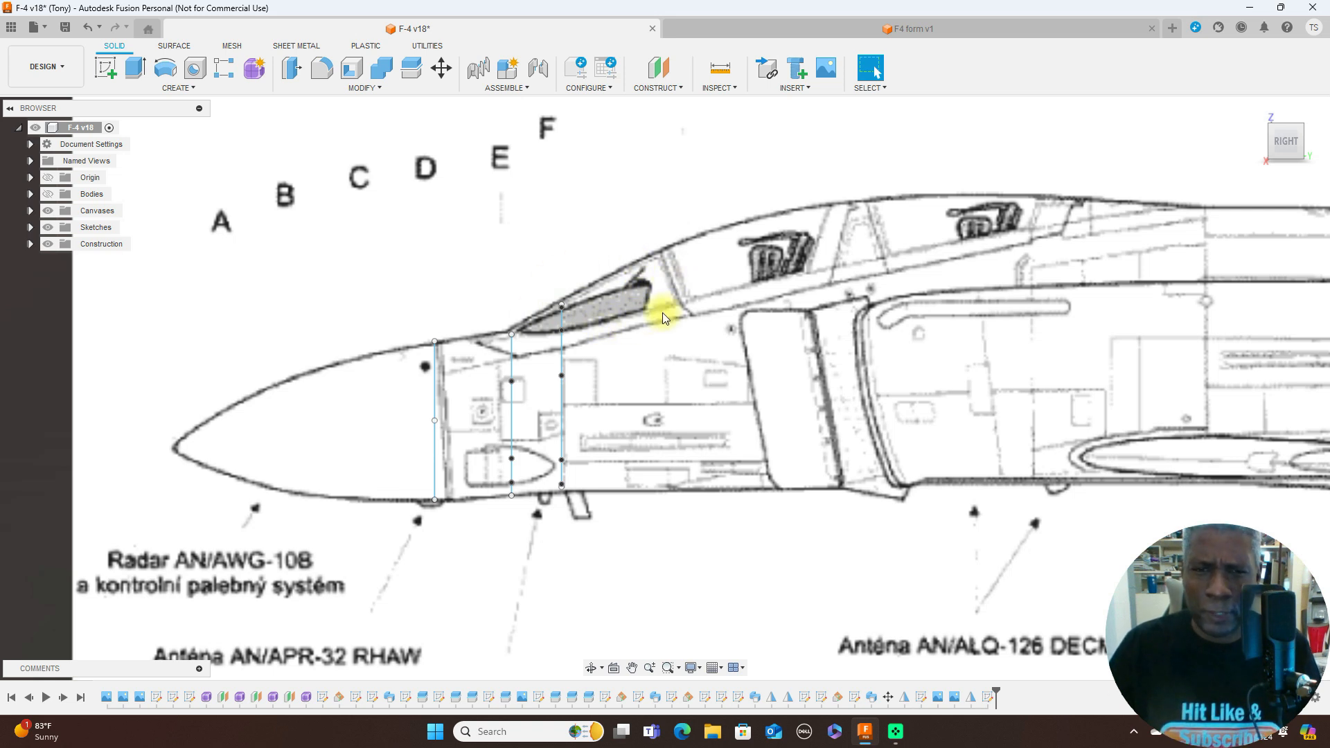
click(561, 323)
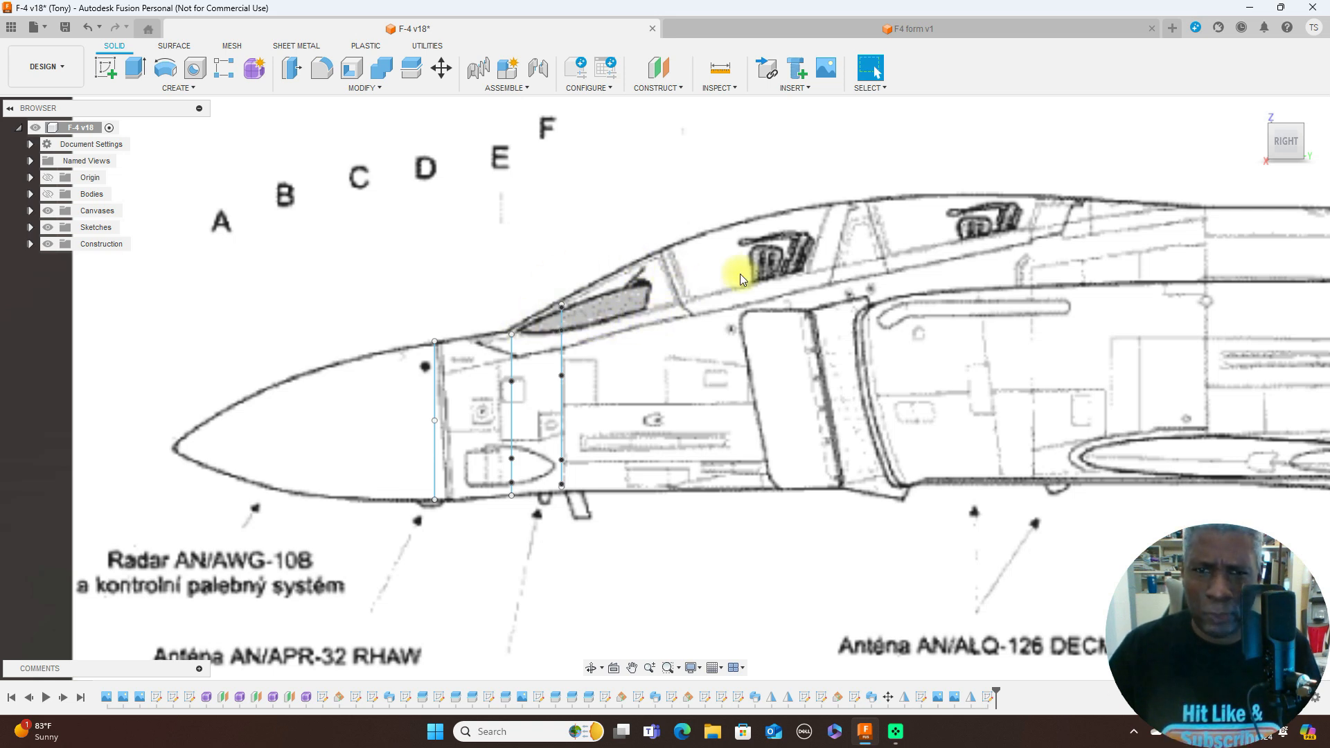
scroll(630, 322, down, 2)
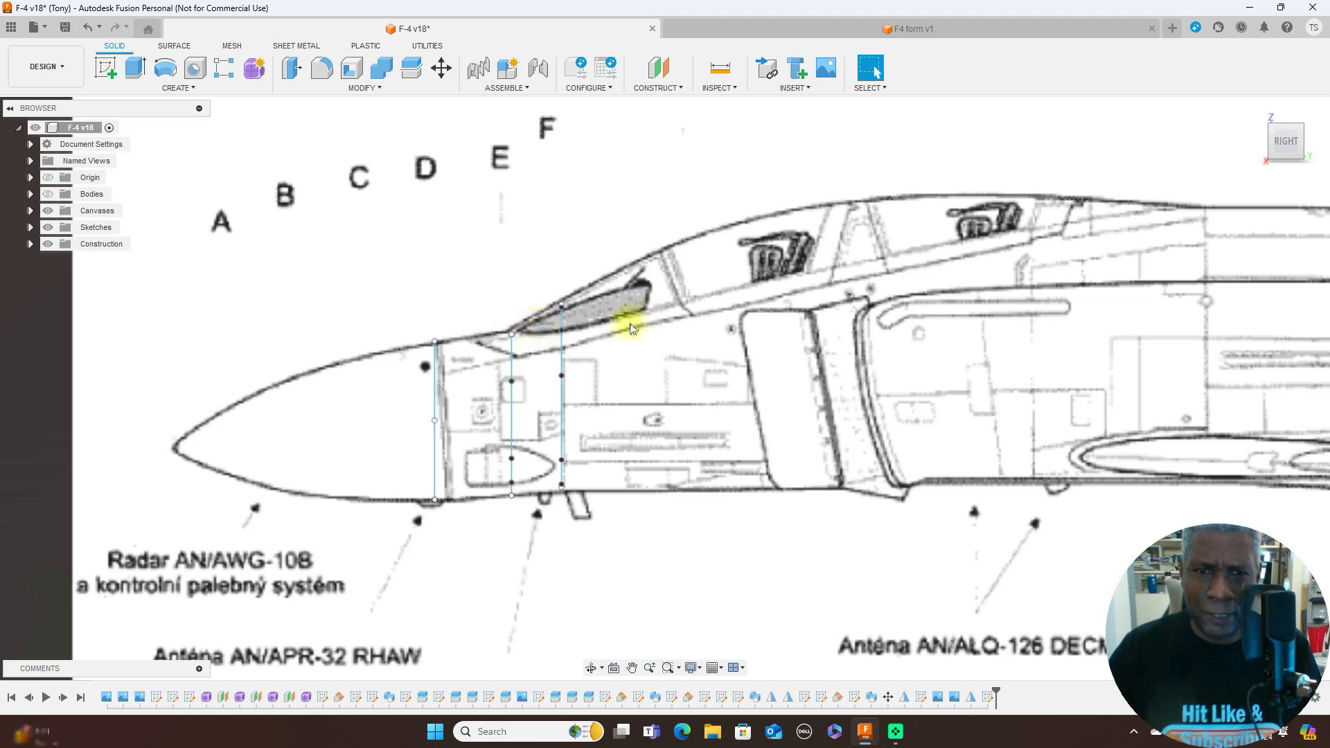
scroll(718, 317, down, 3)
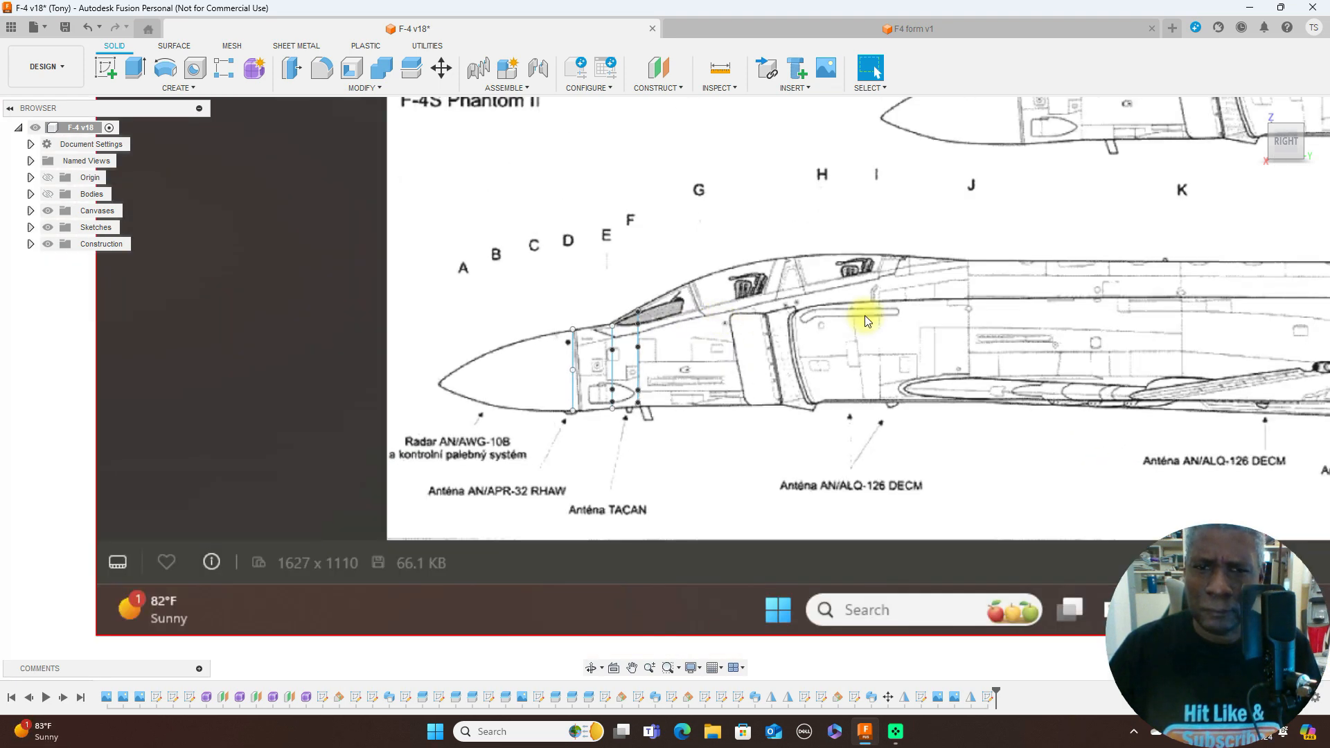
scroll(865, 315, down, 2)
scroll(1131, 319, down, 2)
scroll(1019, 345, down, 3)
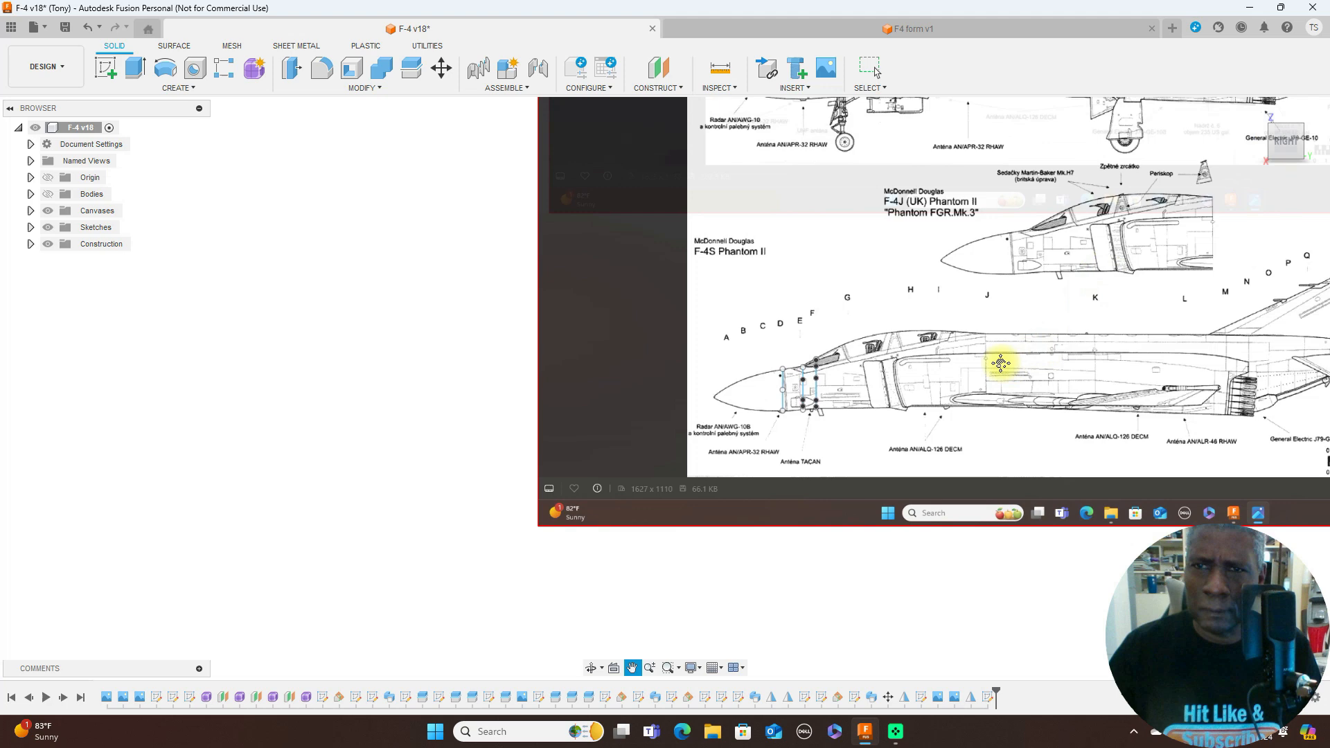
- Move former G's half-outline down onto the lower F-4S side view, to about X -498 mm and Y -1839 mm
scroll(874, 431, down, 3)
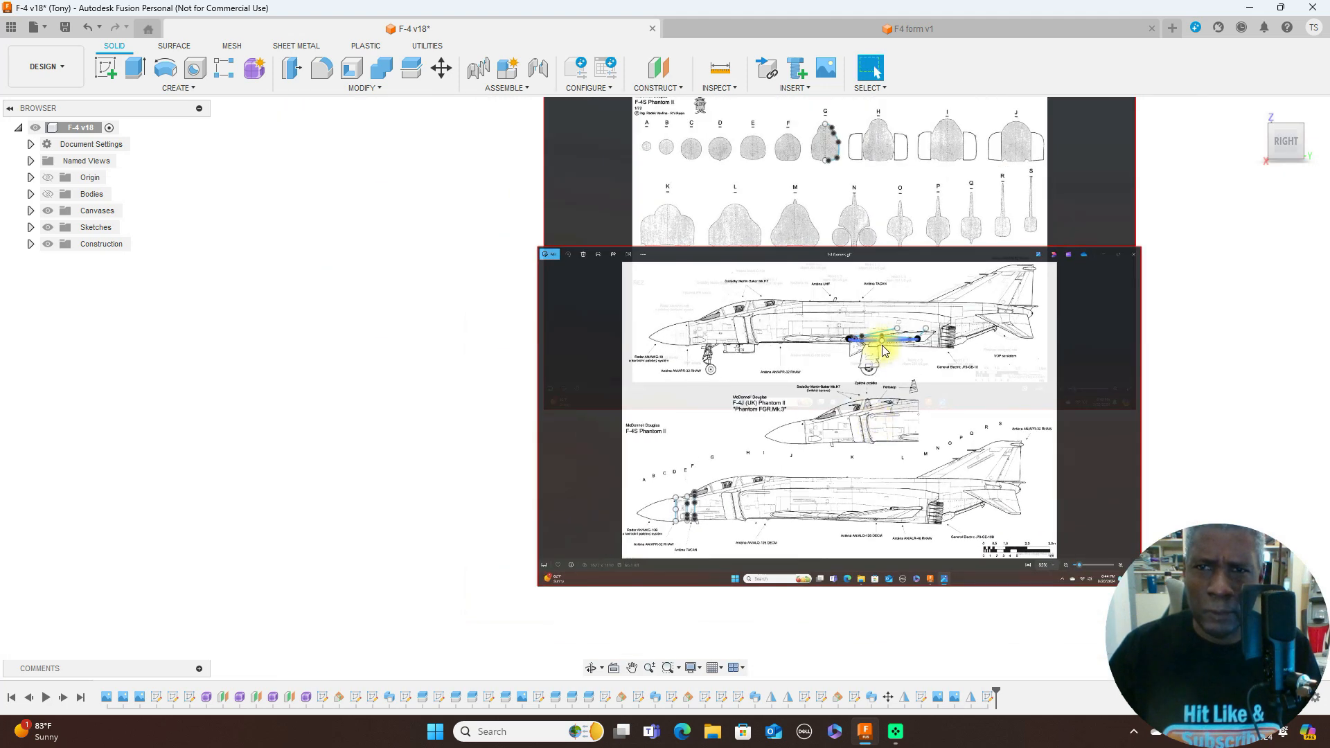
scroll(805, 329, up, 5)
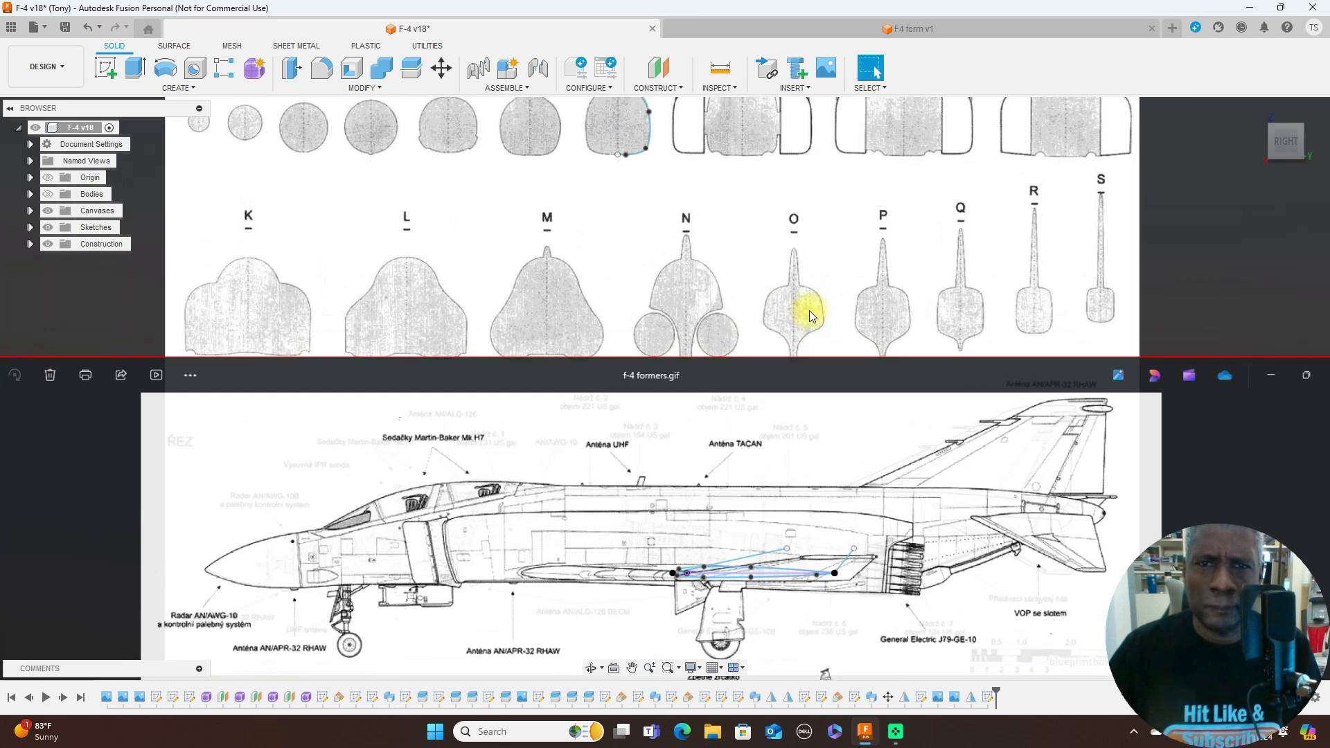
middle_drag(809, 310, 832, 382)
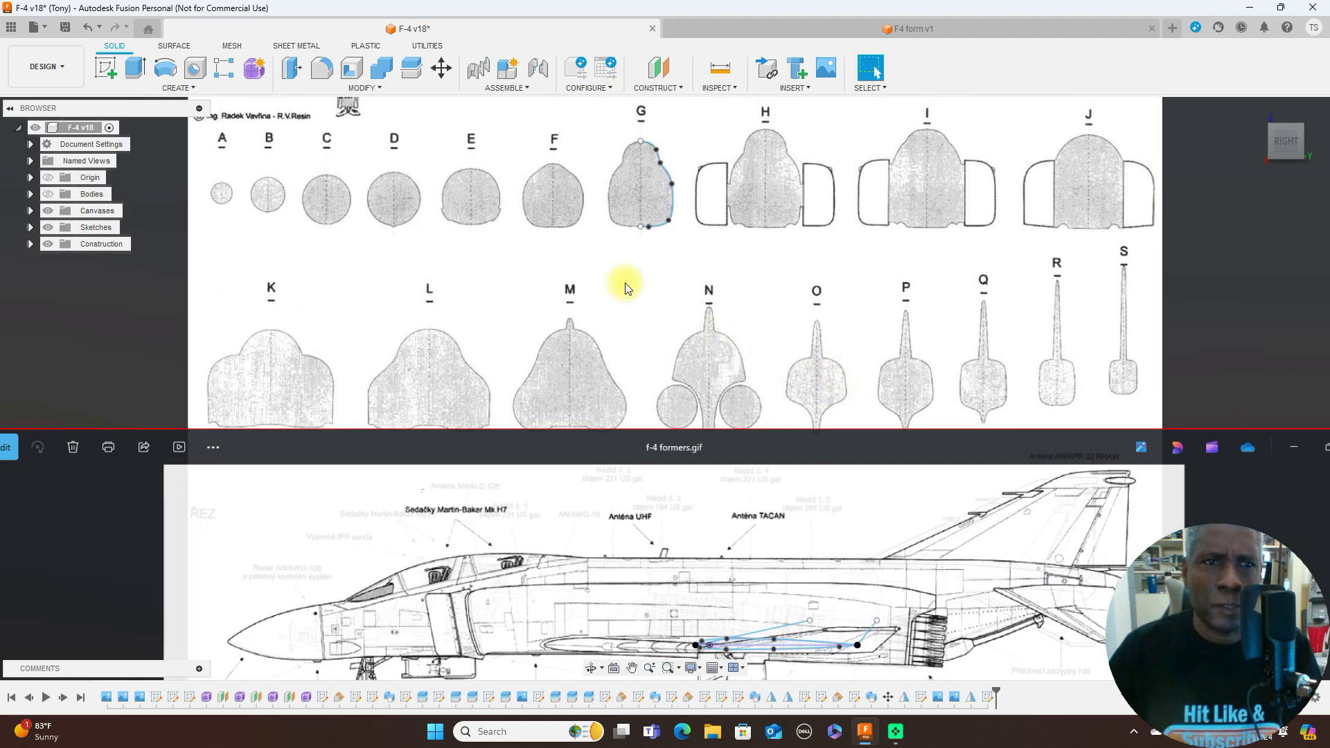
click(444, 69)
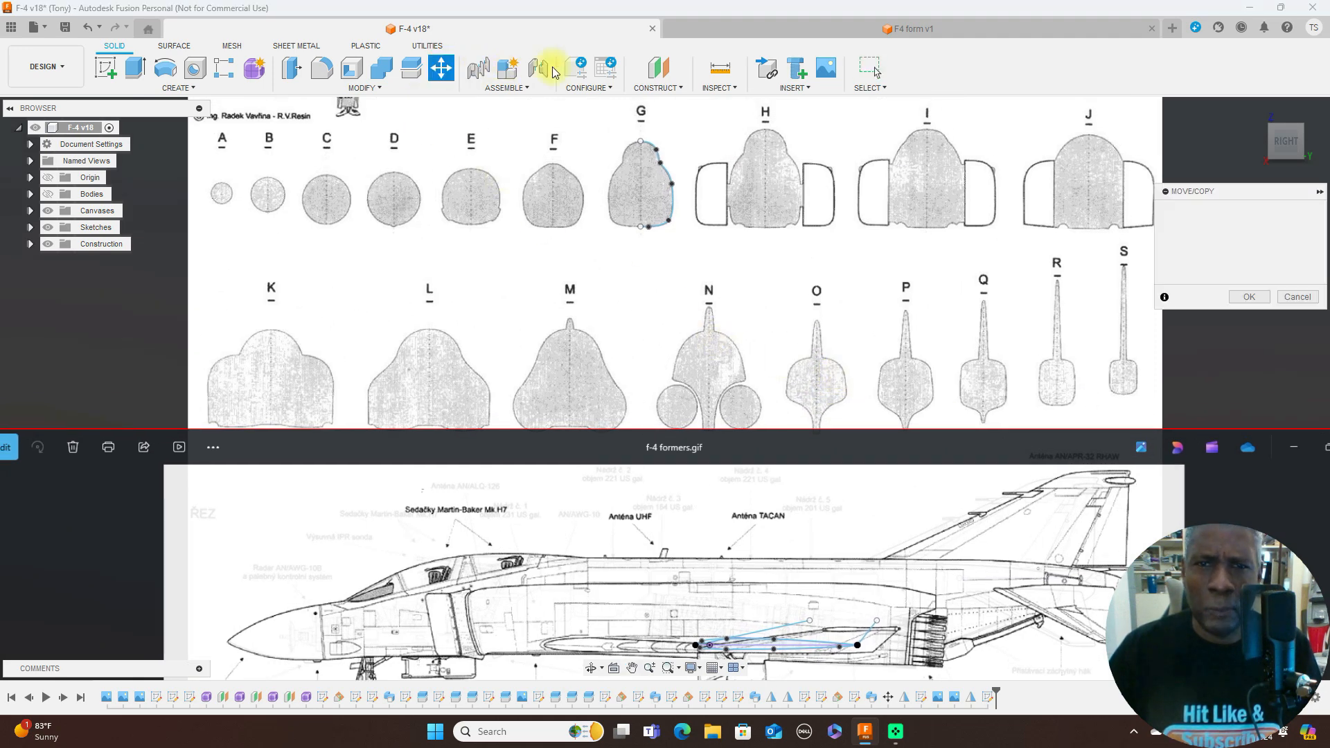
click(650, 143)
scroll(750, 223, down, 3)
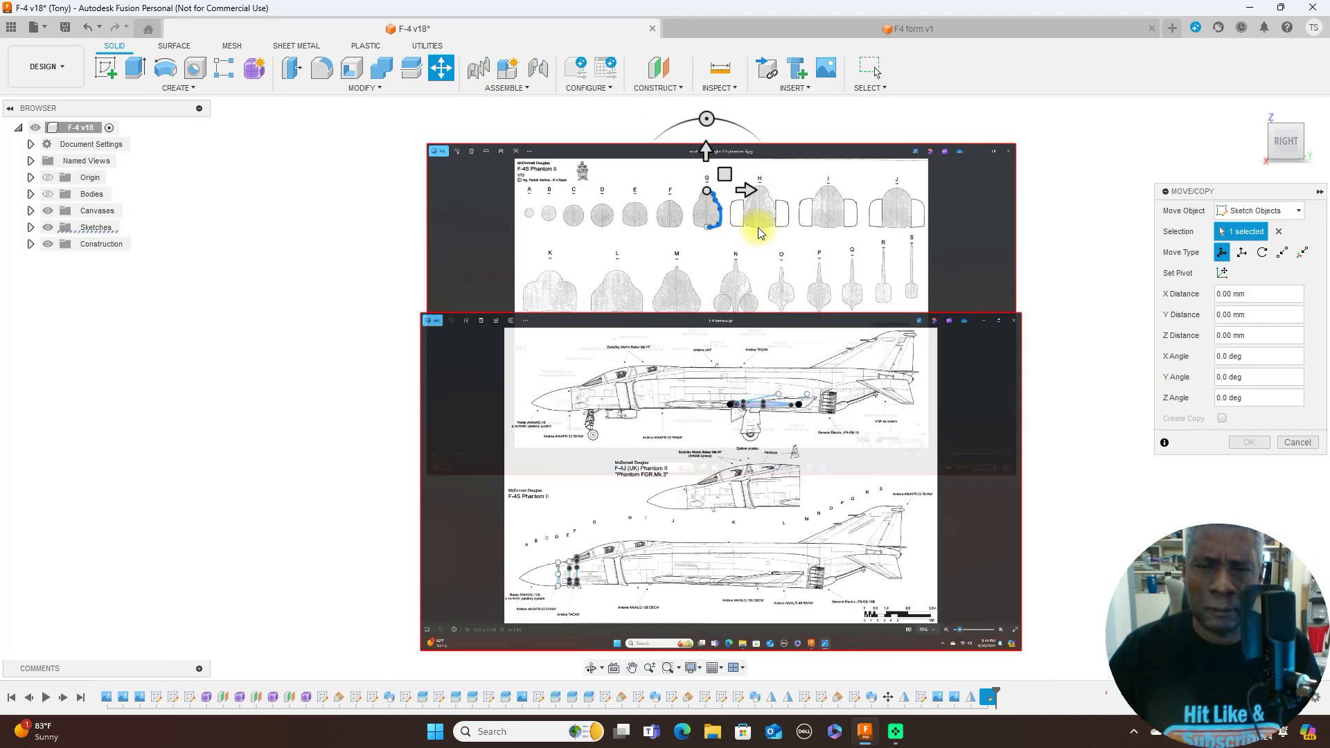
scroll(758, 228, down, 2)
mouse_move(740, 178)
mouse_down()
mouse_move(683, 439)
mouse_move(666, 459)
mouse_up()
- Place former G's half-outline at station G on the lower F-4S side view, at about X -564 mm and Y -1820 mm
scroll(769, 417, up, 5)
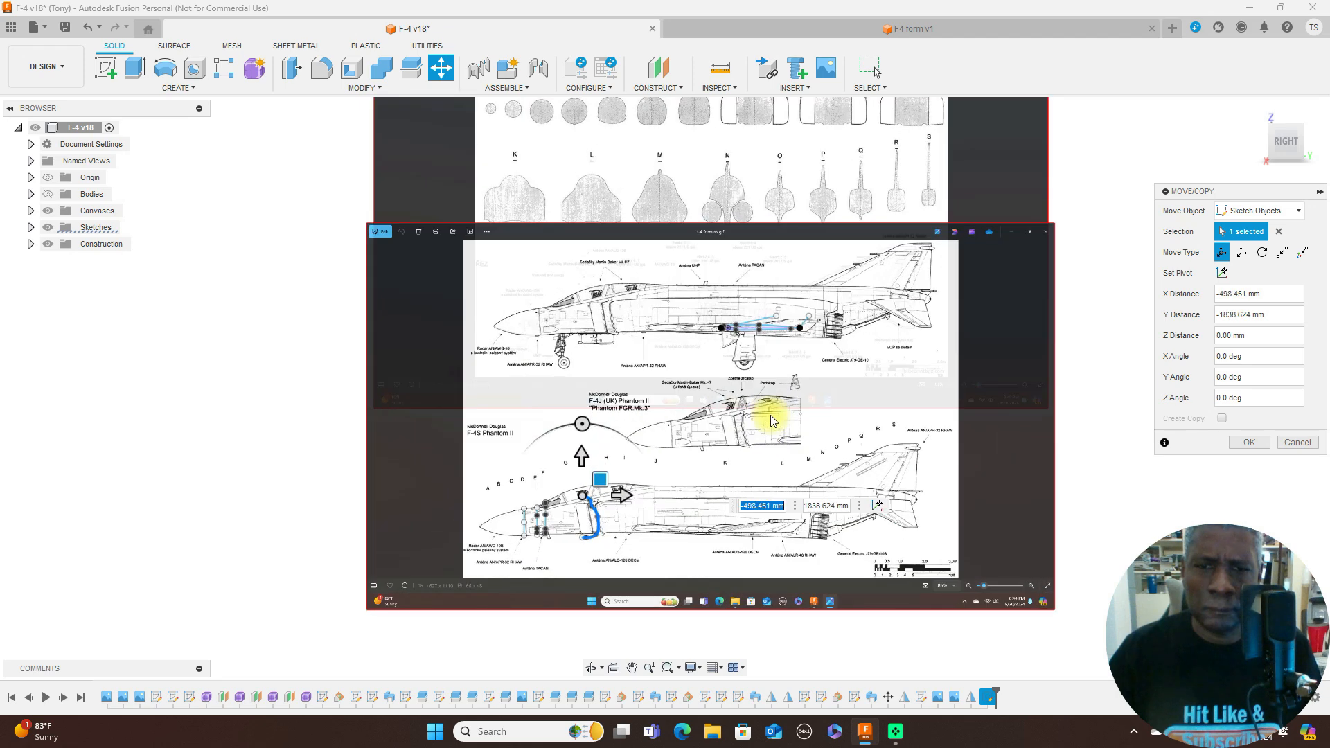
middle_drag(717, 446, 945, 205)
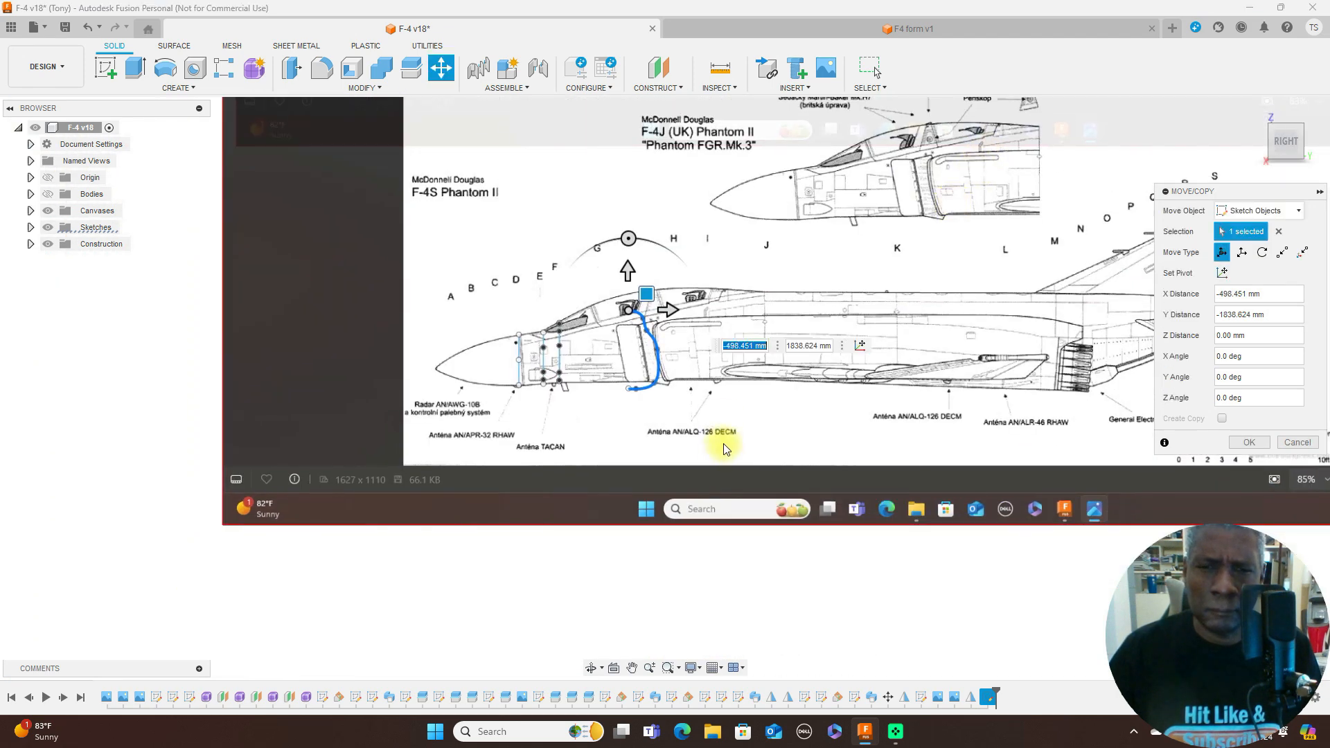
scroll(725, 447, up, 2)
middle_drag(766, 365, 854, 351)
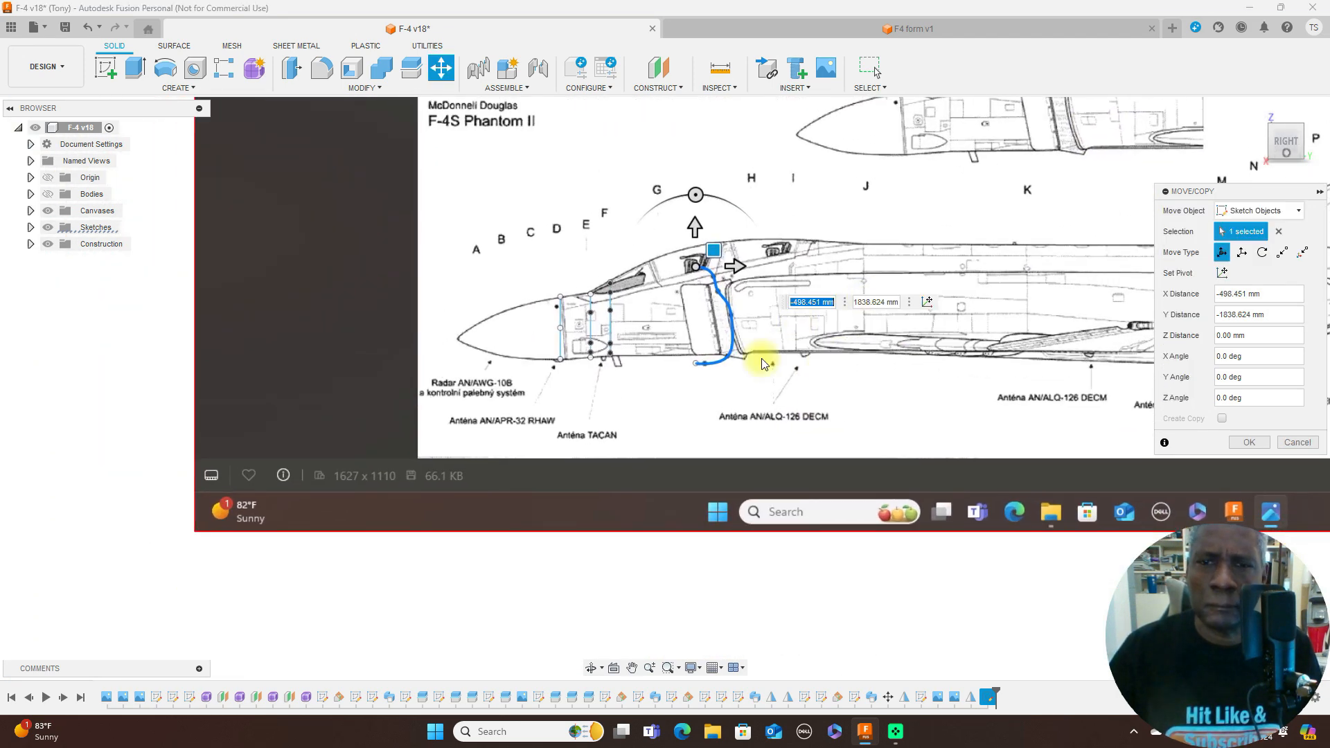
scroll(911, 201, up, 2)
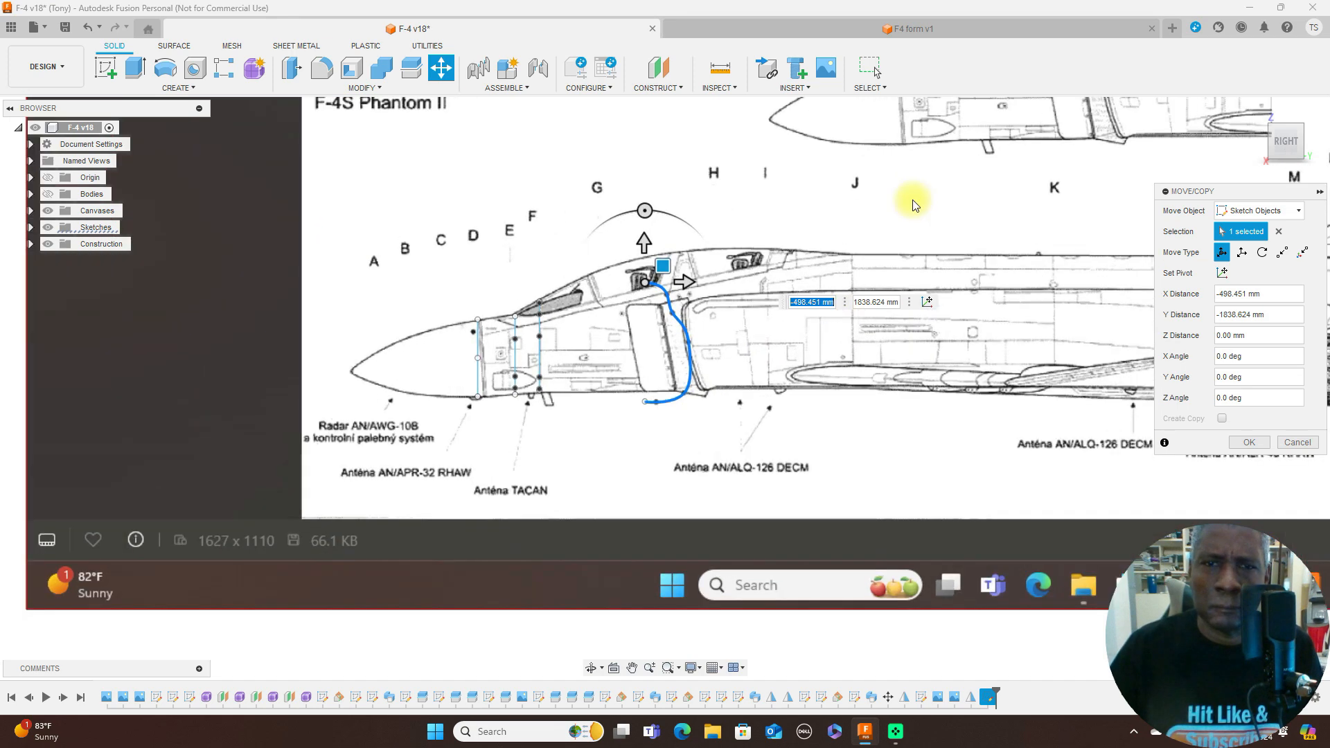
scroll(909, 208, down, 1)
mouse_move(708, 250)
mouse_down()
mouse_move(694, 229)
mouse_move(675, 242)
mouse_up()
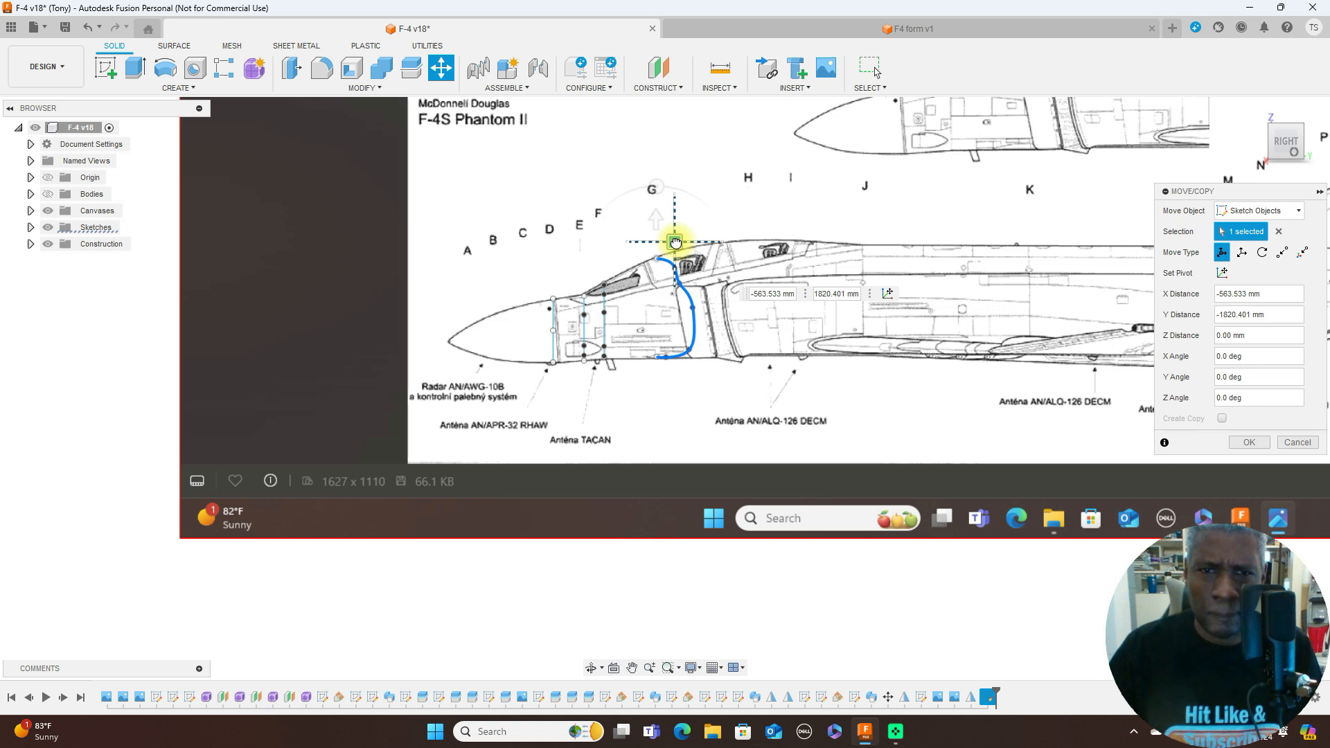
drag(676, 243, 676, 242)
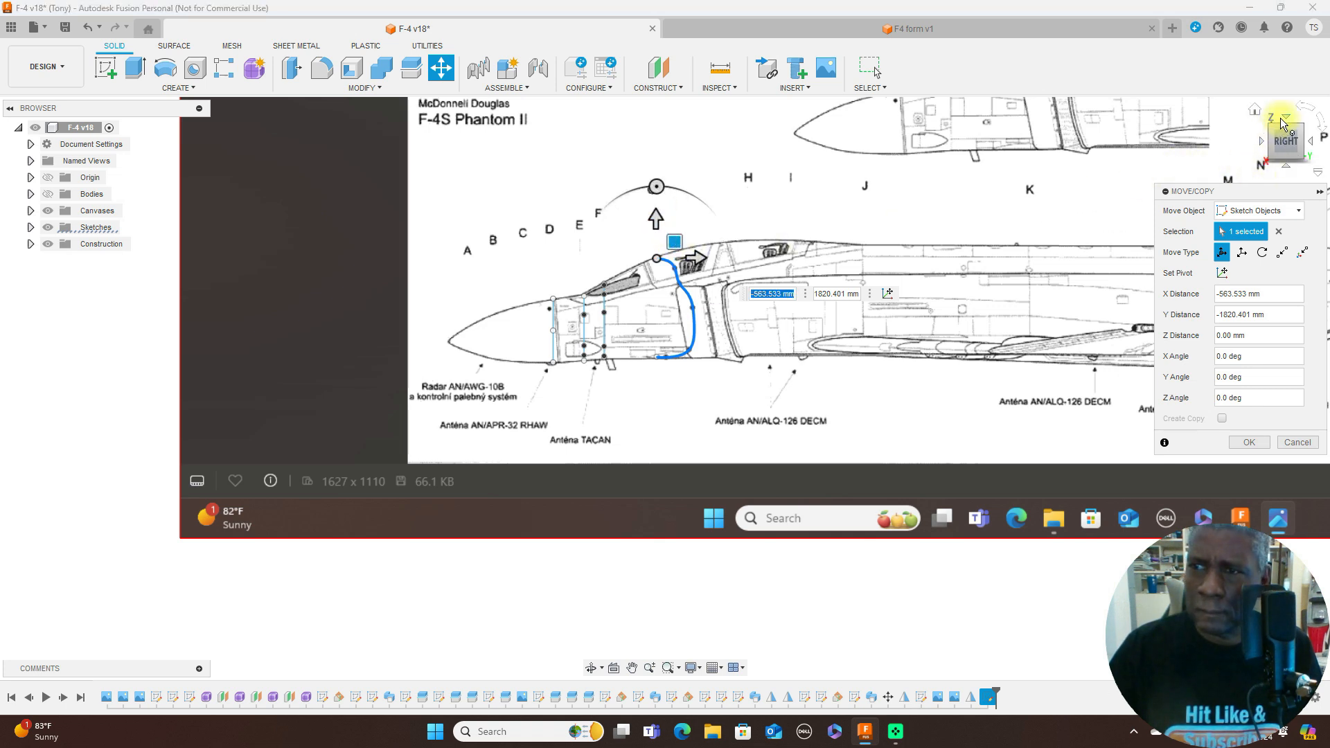
- Rotate former G's half-outline in the top view until it stands perpendicular to the canvas, apply the move and return to the right view
click(1286, 119)
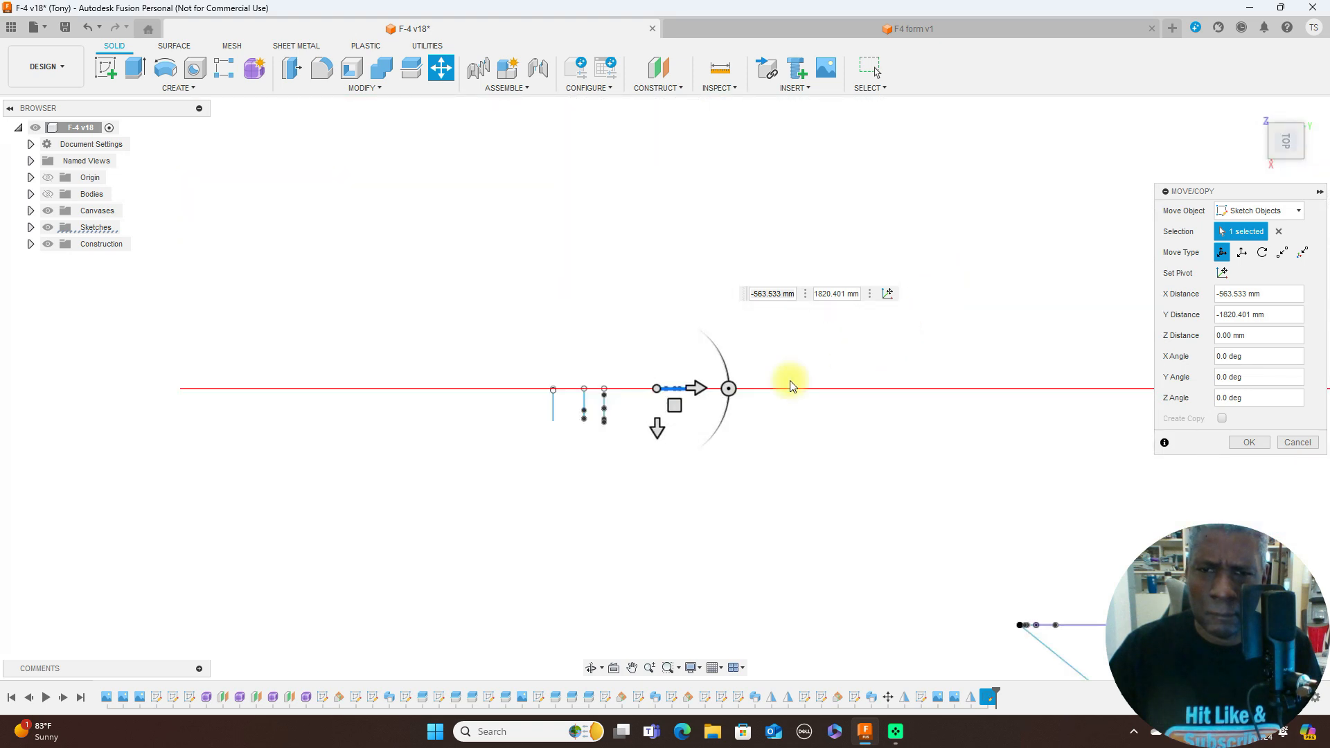
drag(729, 389, 655, 452)
click(1252, 441)
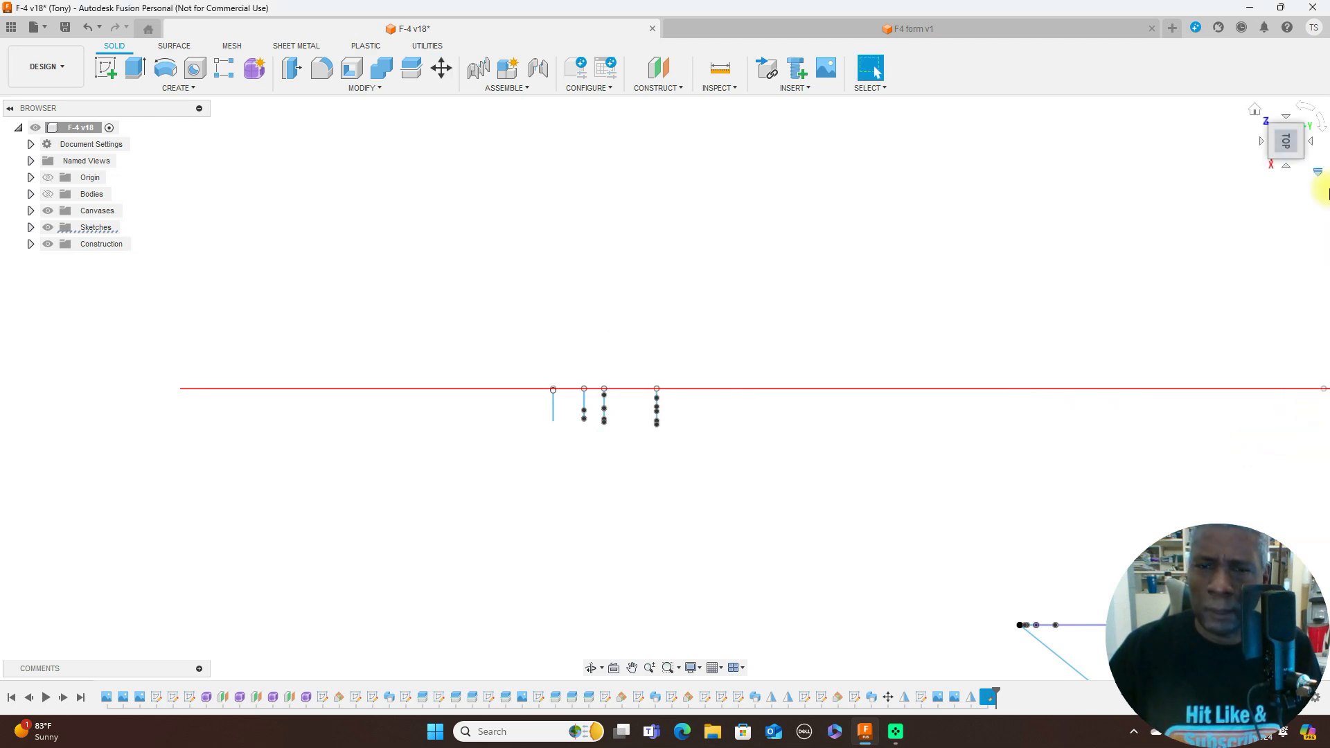
click(1286, 163)
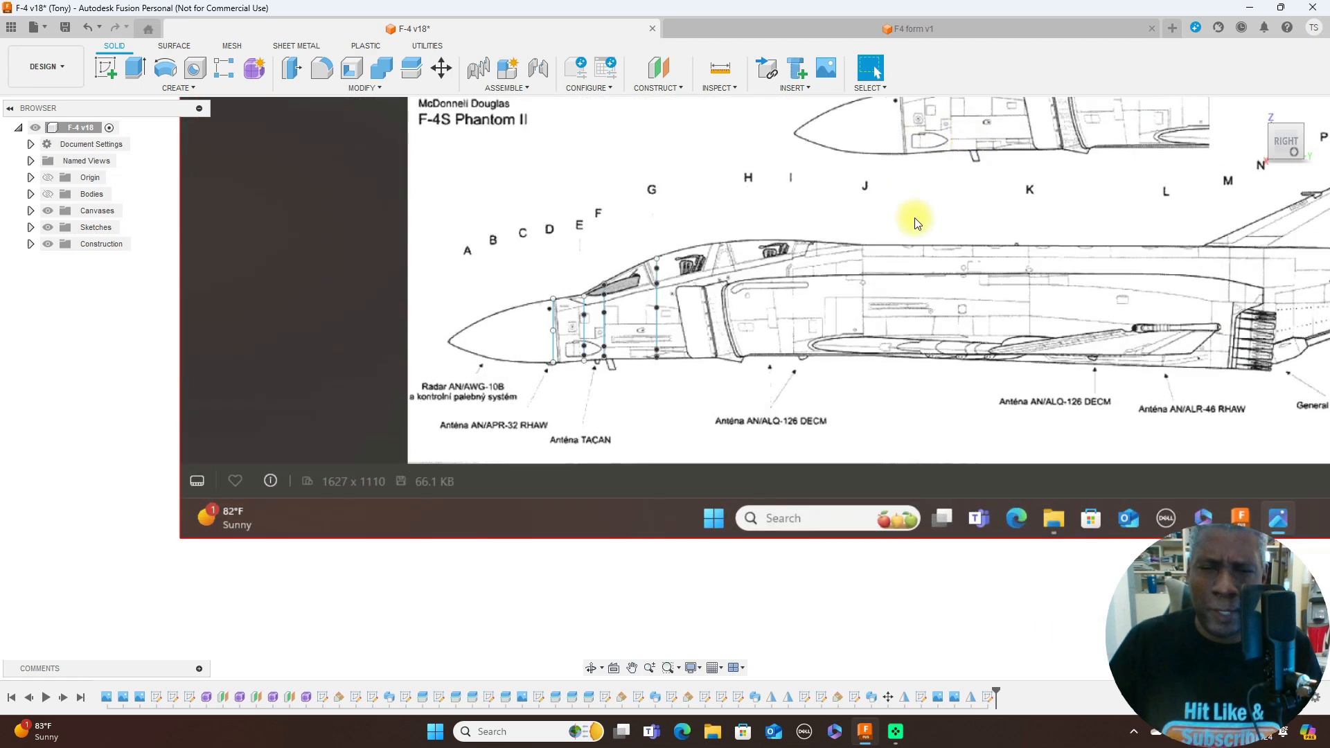
- Examine how the half-outlines at stations D, E, F and G line up with the nose and canopy, from the side and at an angle
scroll(903, 234, up, 3)
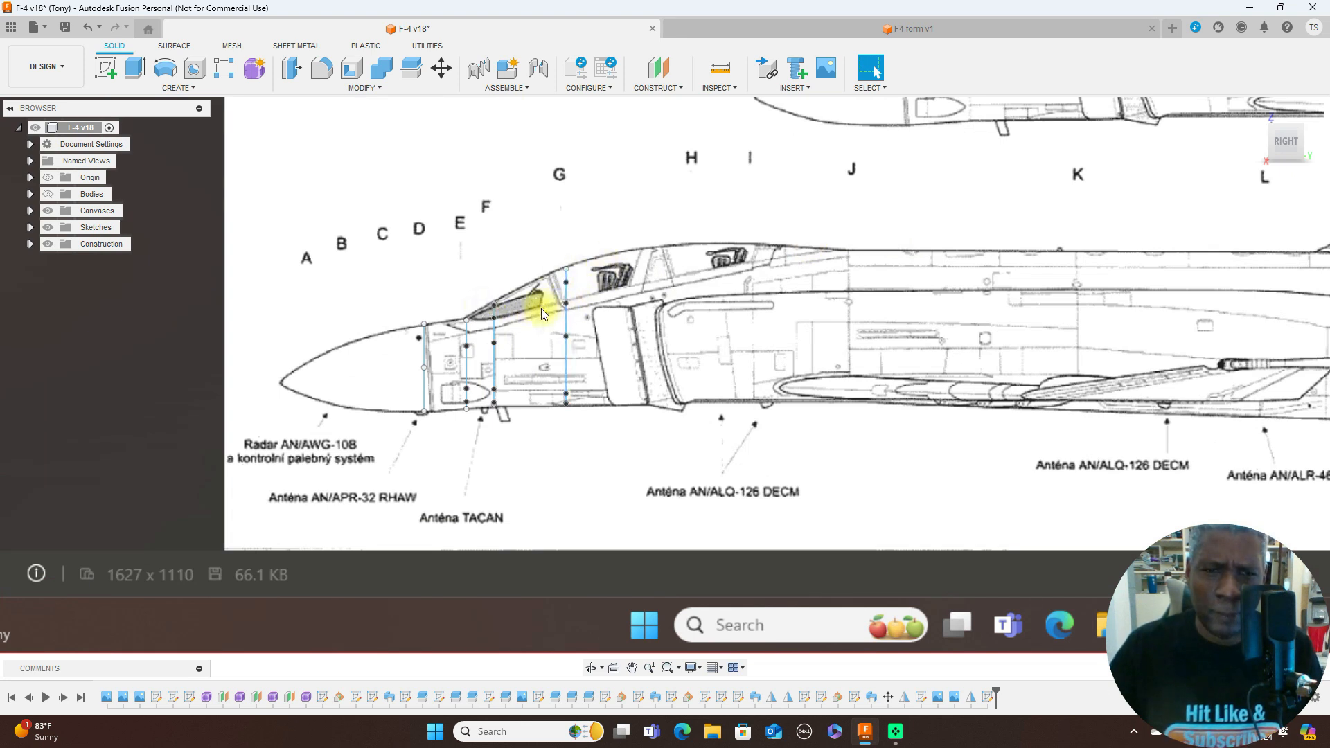
scroll(1028, 276, down, 2)
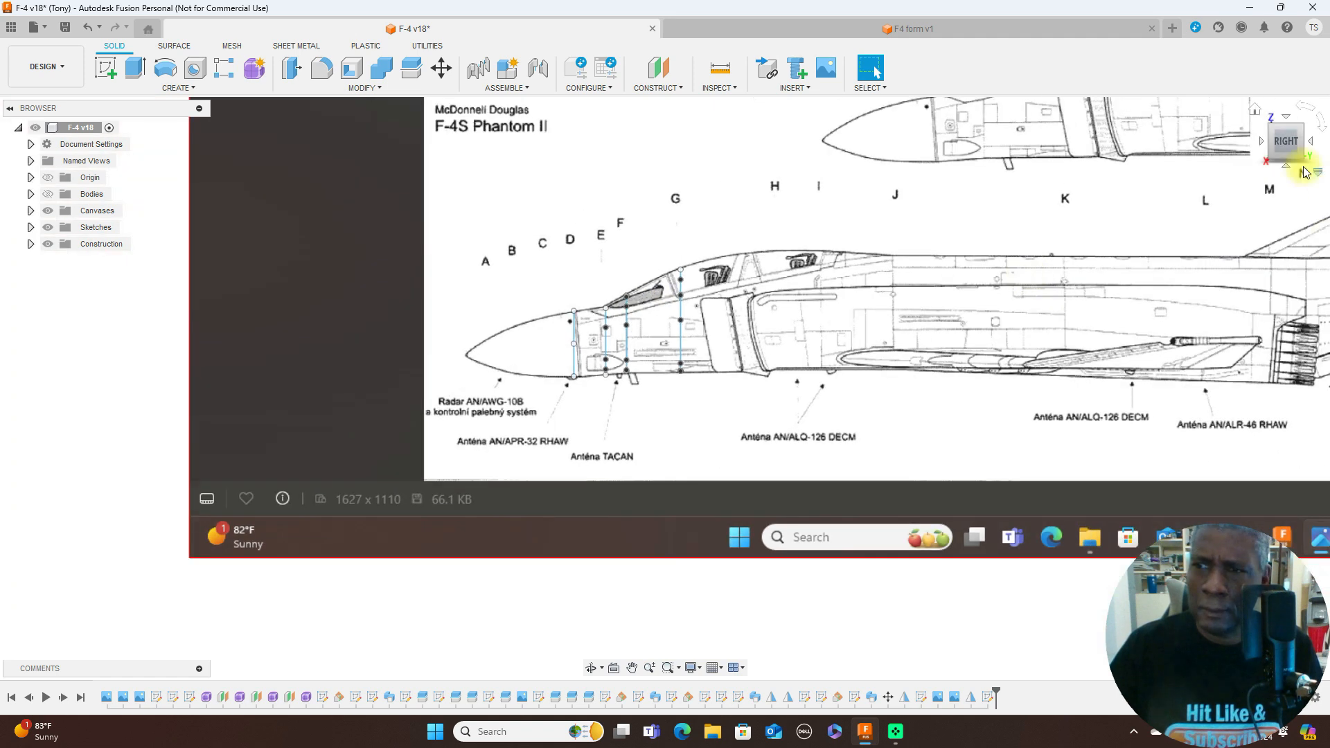
click(1274, 152)
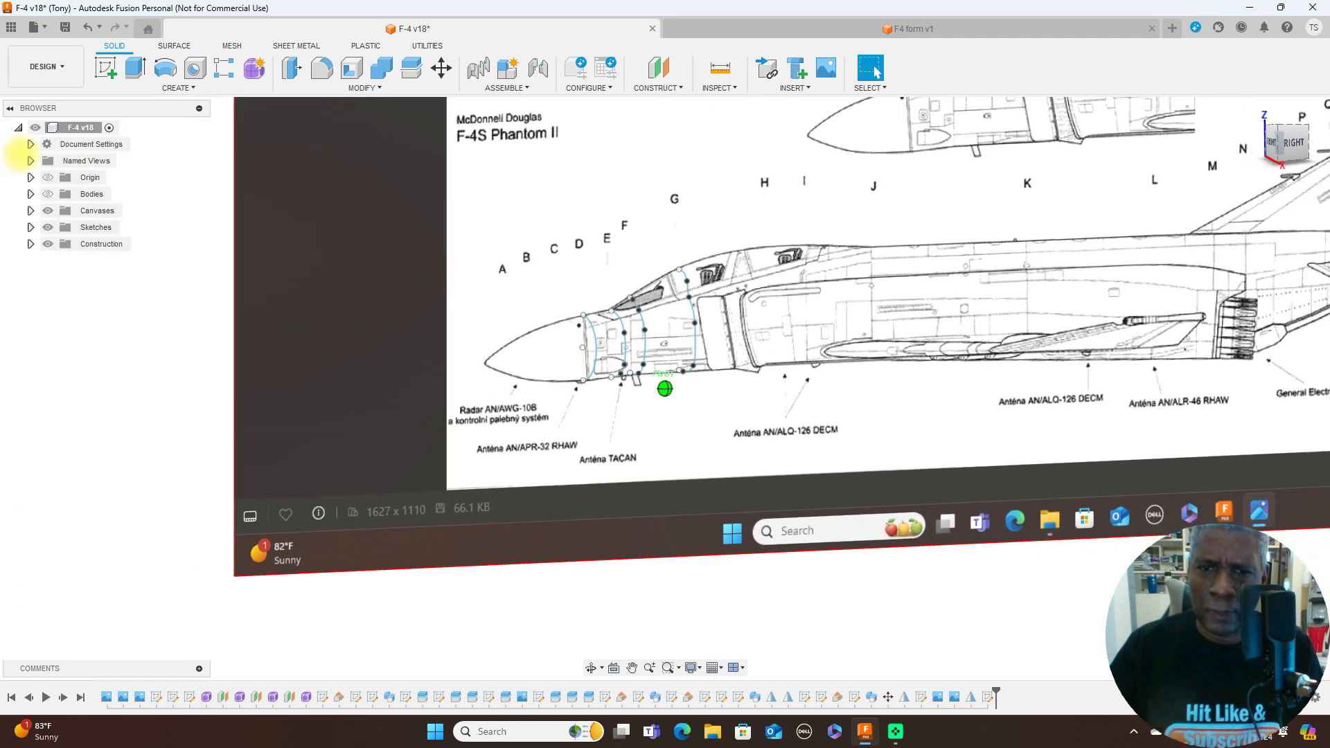
drag(1288, 143, 1285, 161)
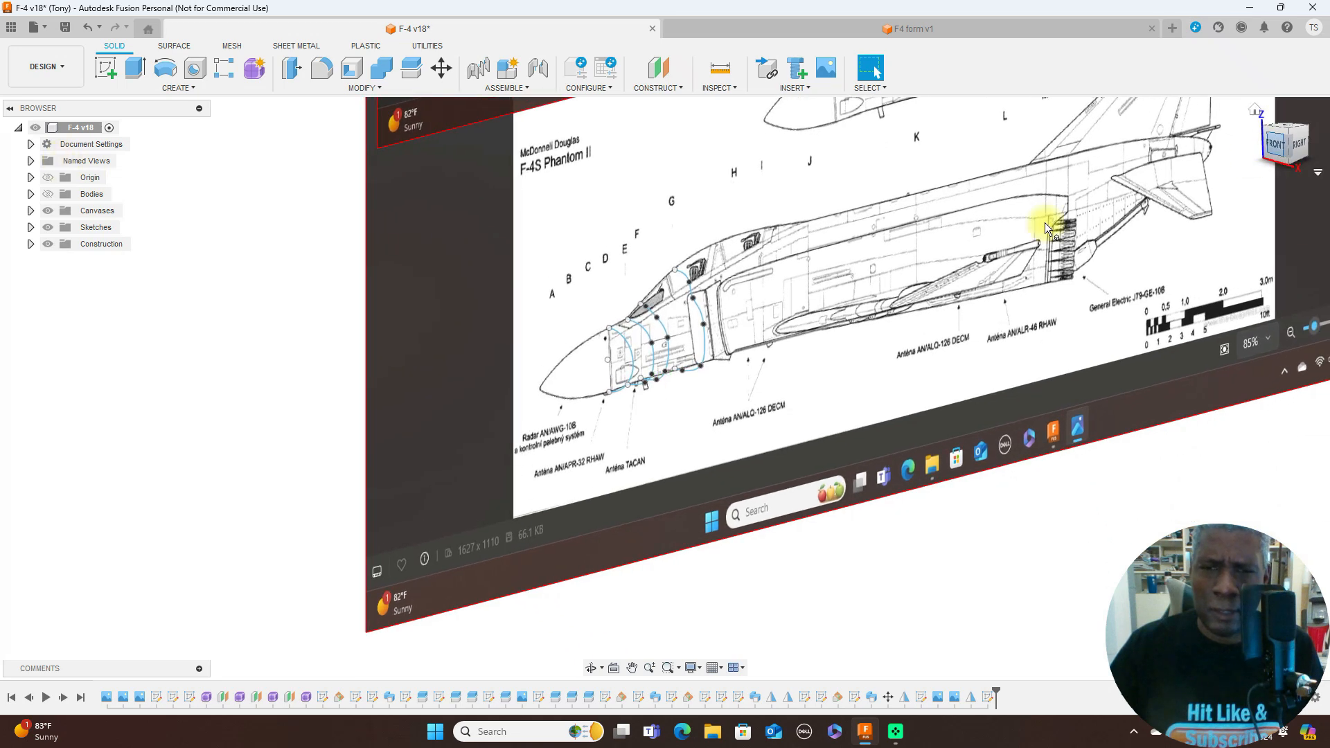
scroll(911, 272, up, 3)
middle_drag(887, 278, 923, 253)
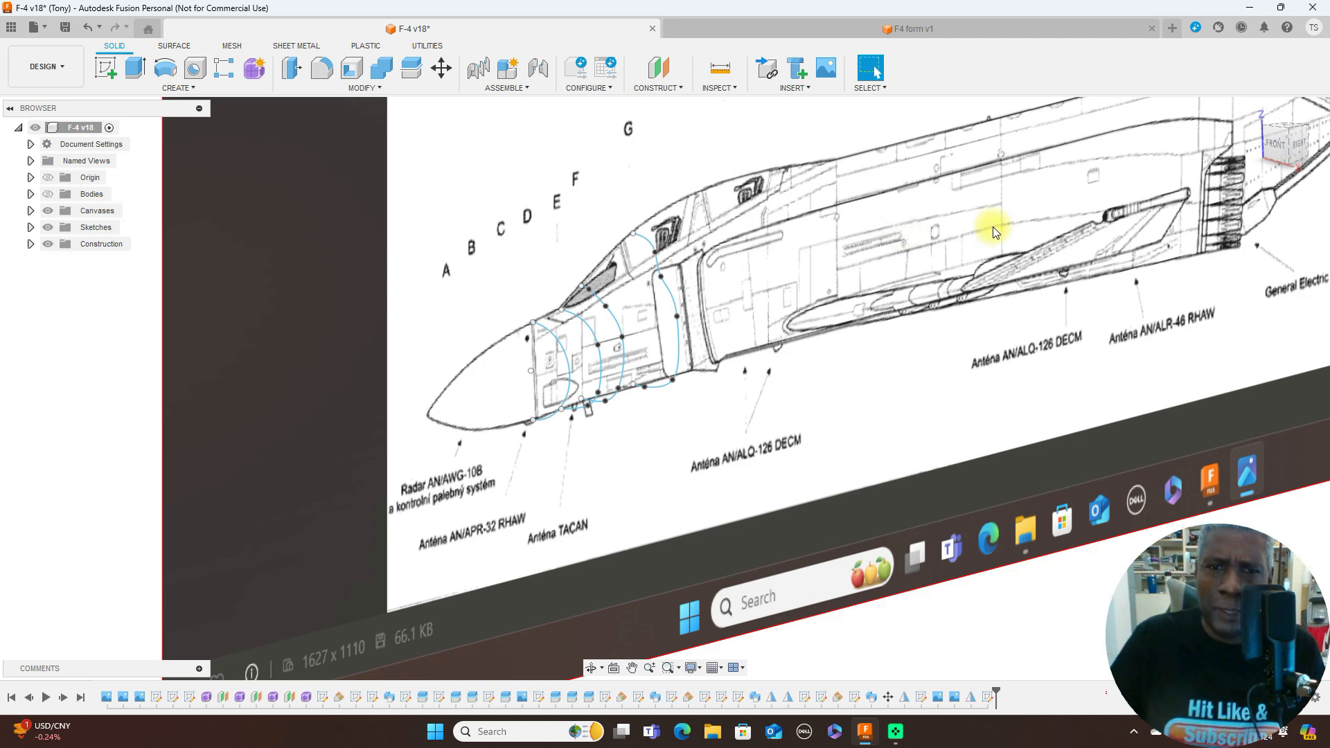
scroll(880, 232, up, 2)
middle_drag(876, 246, 966, 205)
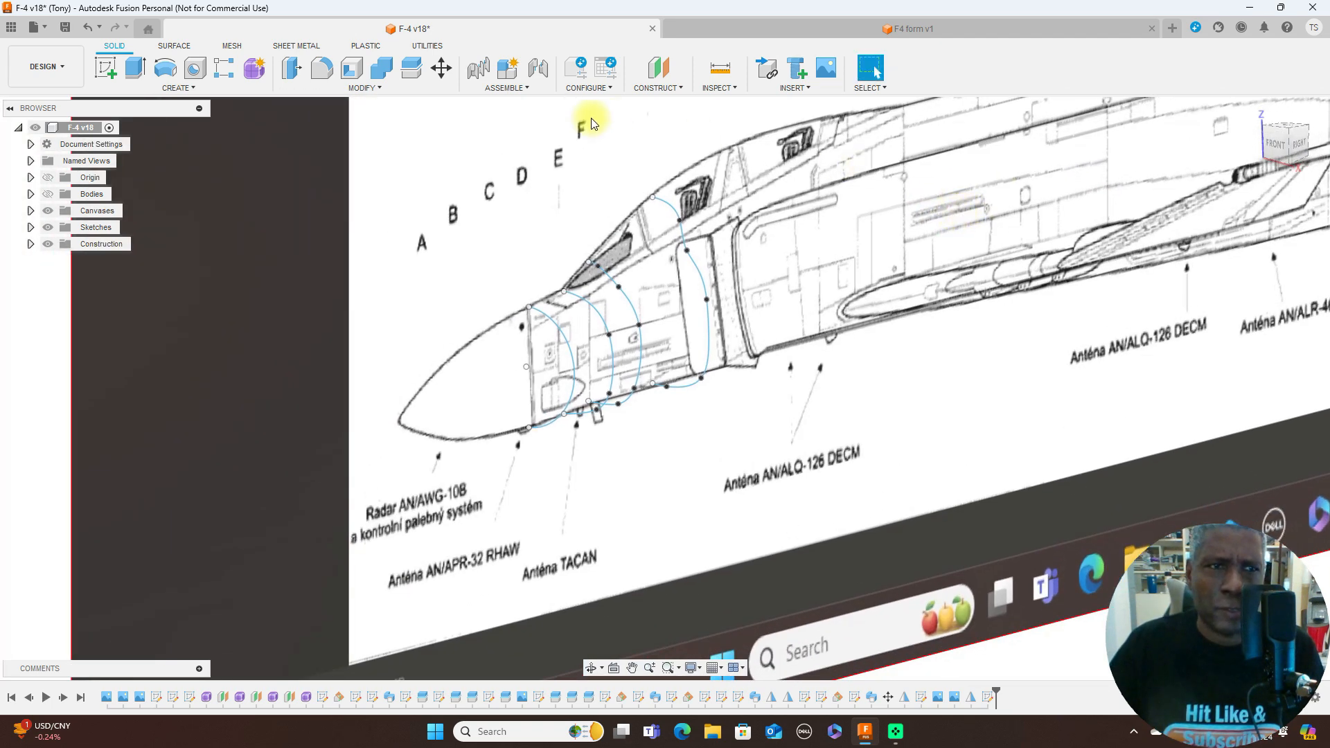
- Start a surface loft with the half-outlines at D, E, F and G as profiles, in that order, and show the bodies for the preview
click(190, 47)
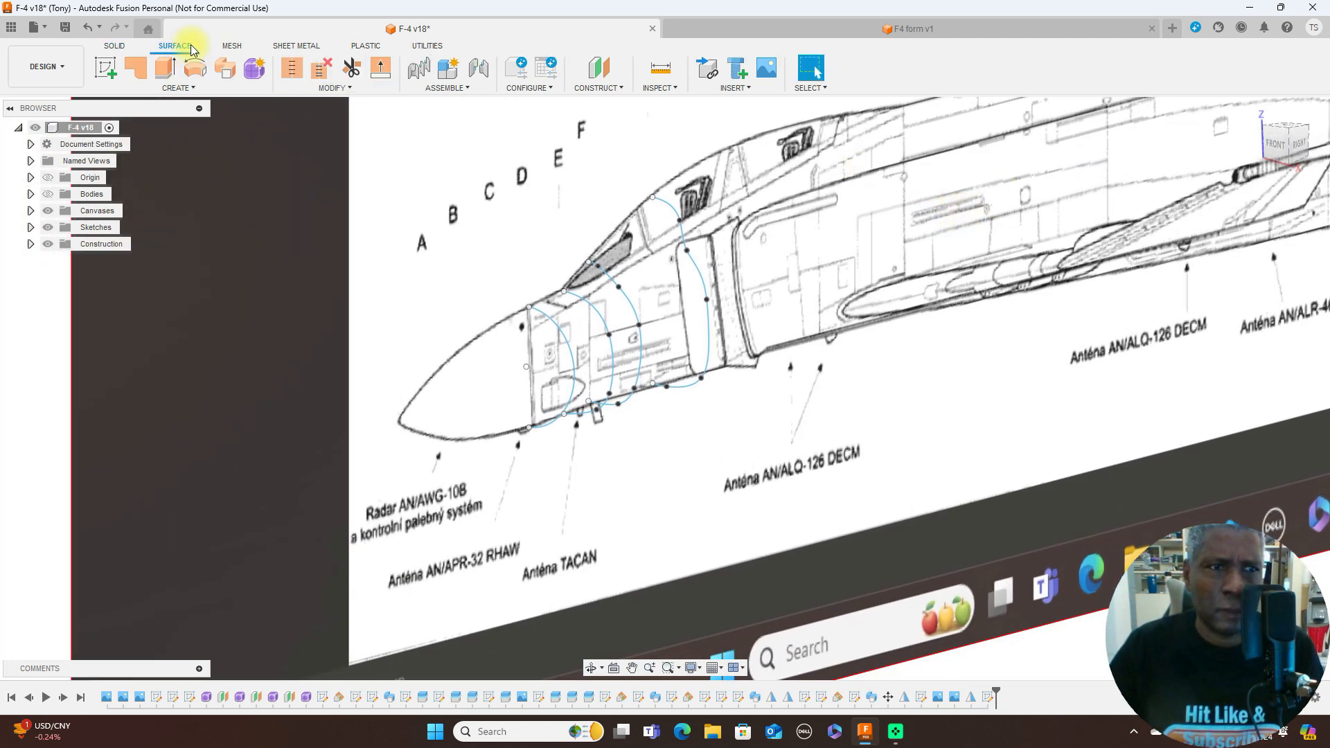
click(189, 86)
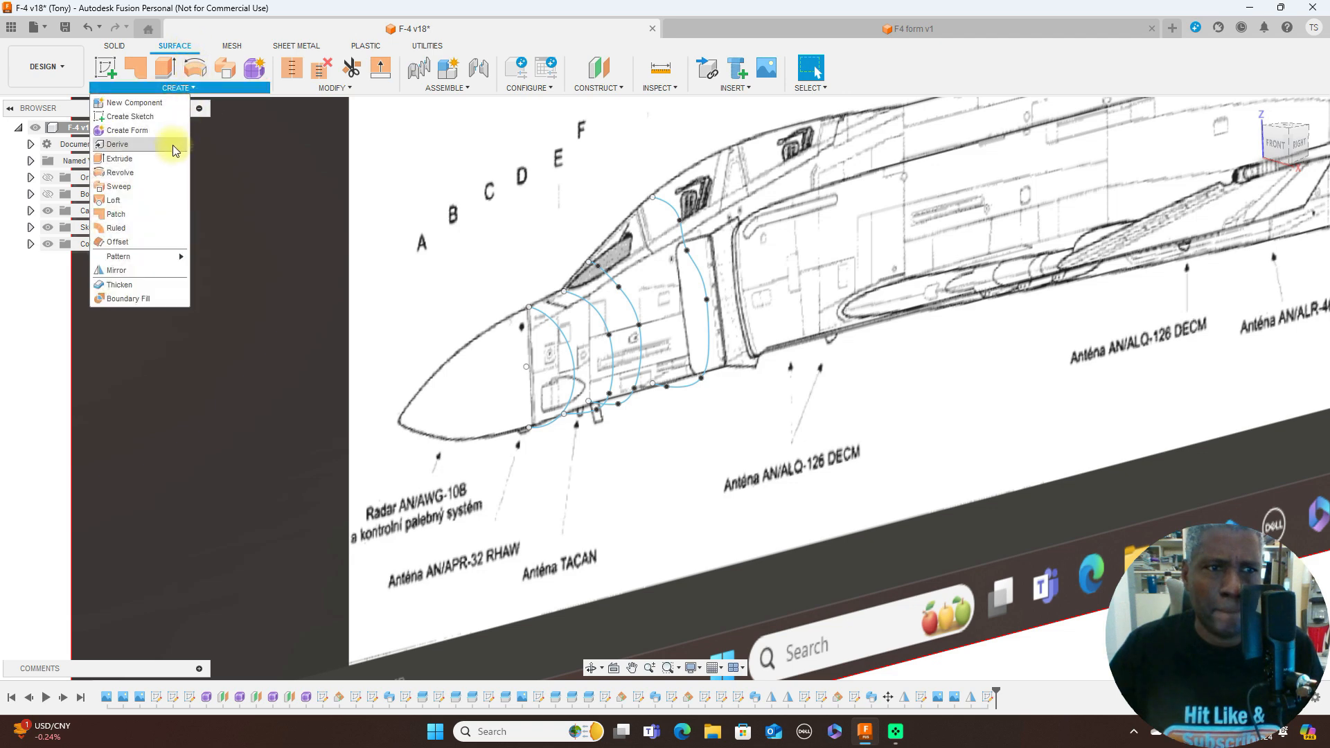
click(147, 202)
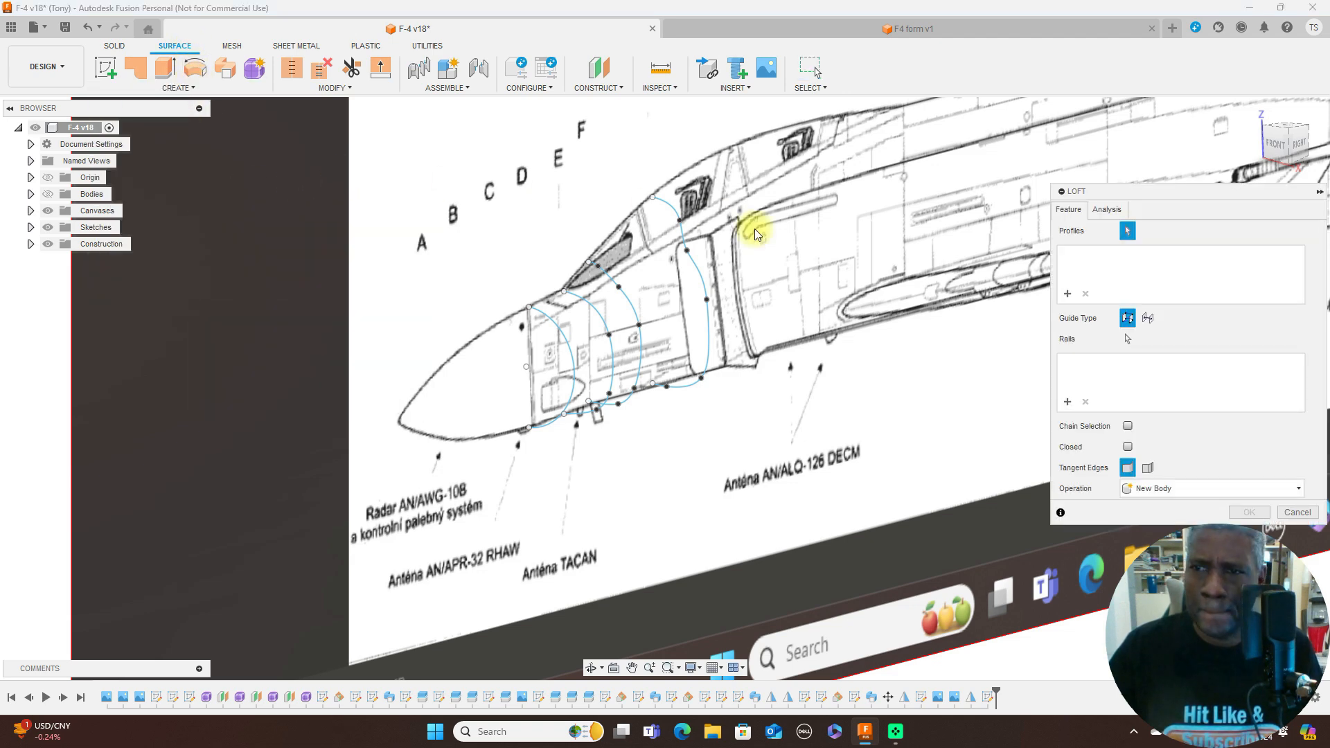
scroll(754, 228, up, 1)
click(534, 338)
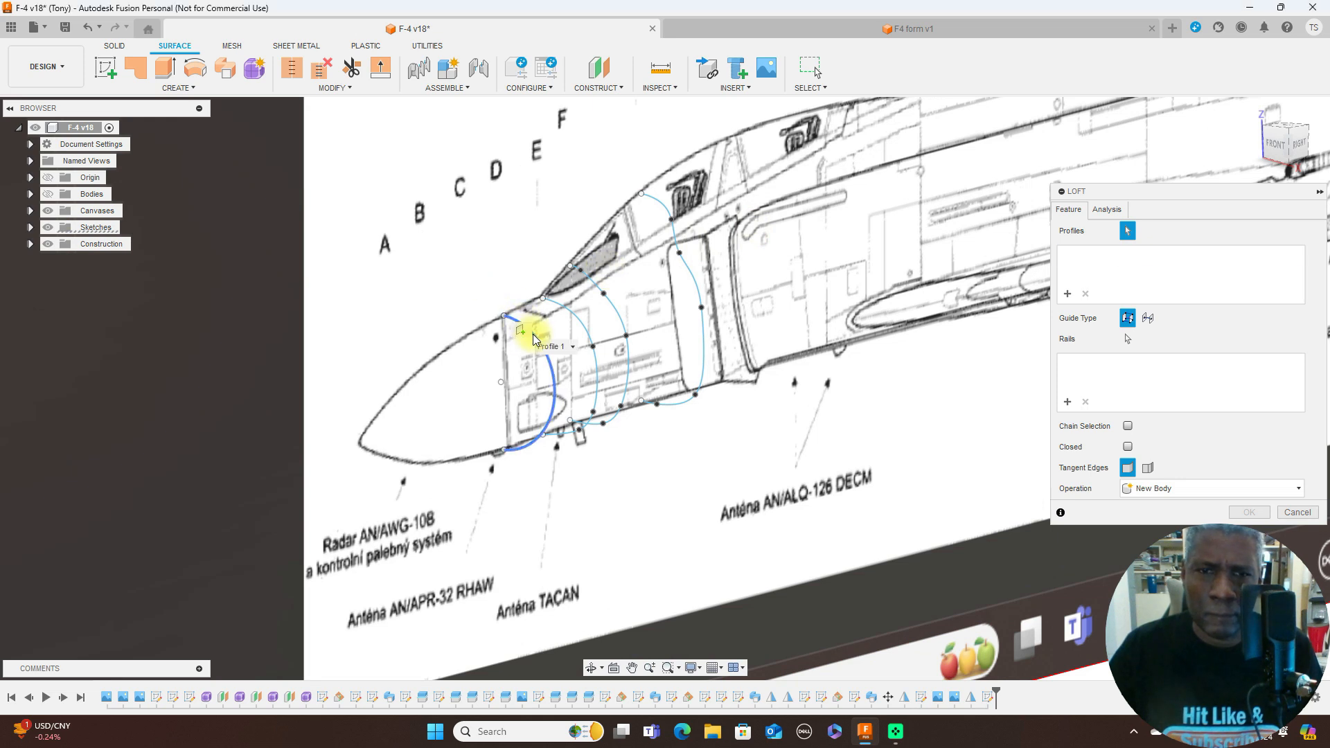
click(579, 324)
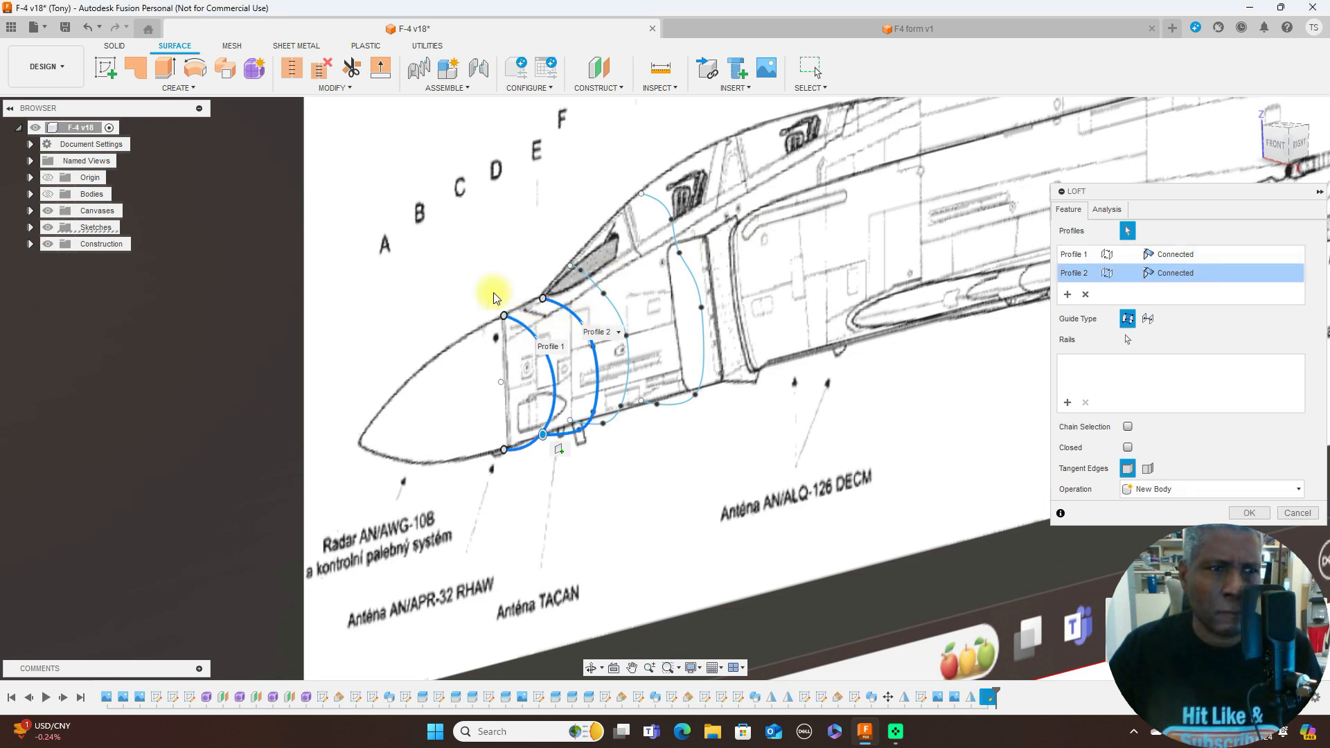
click(52, 194)
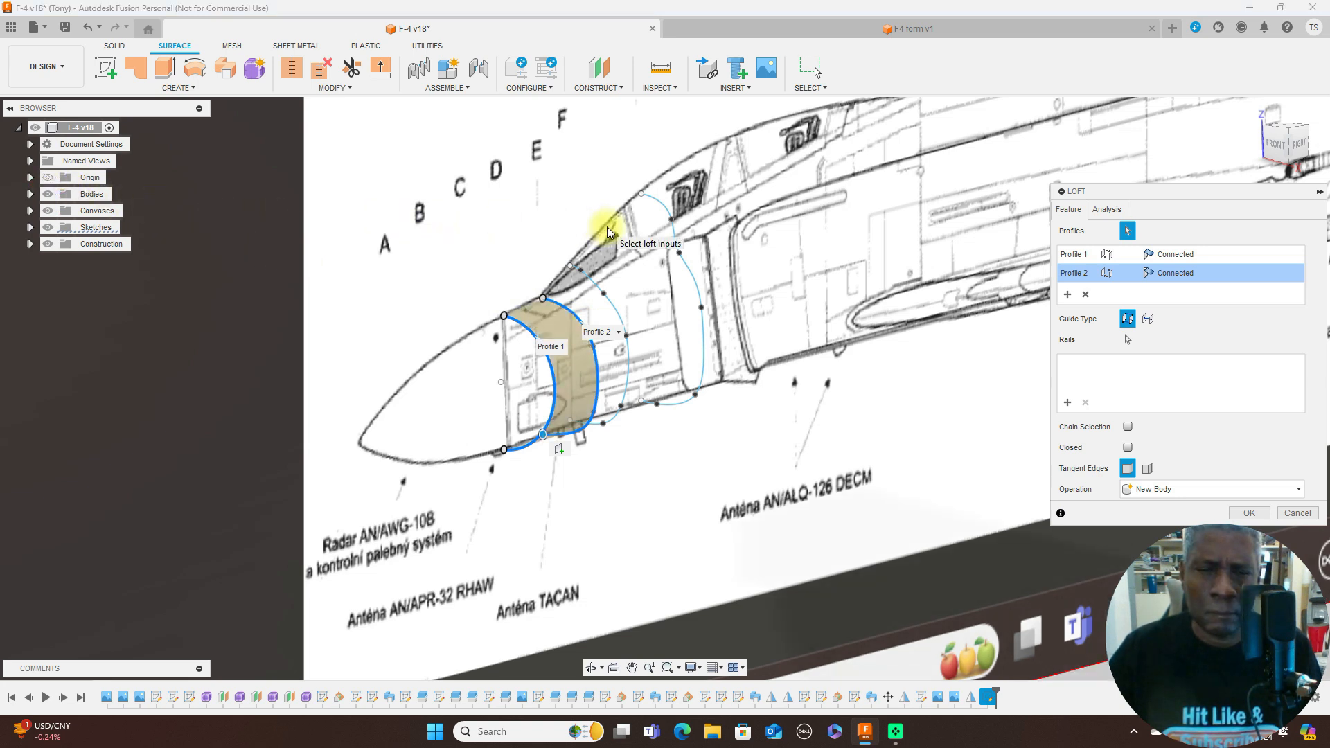
click(614, 309)
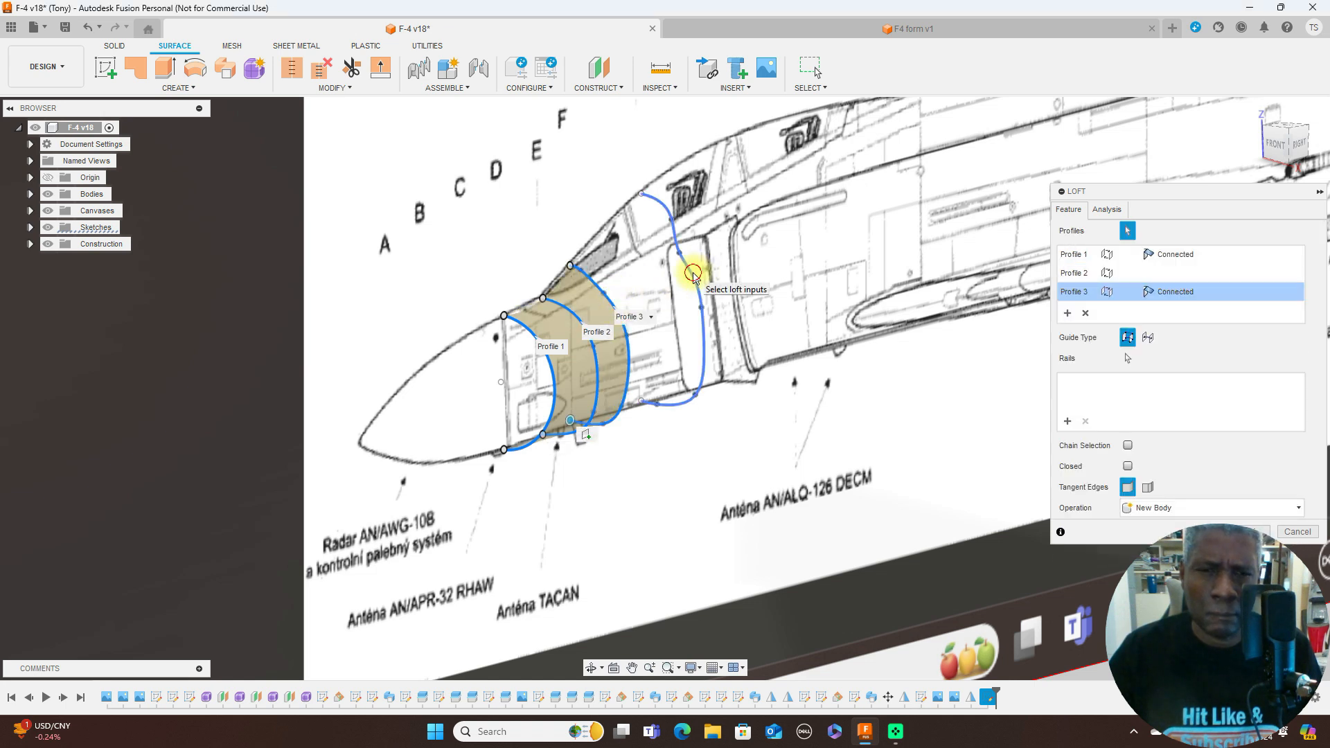
click(696, 270)
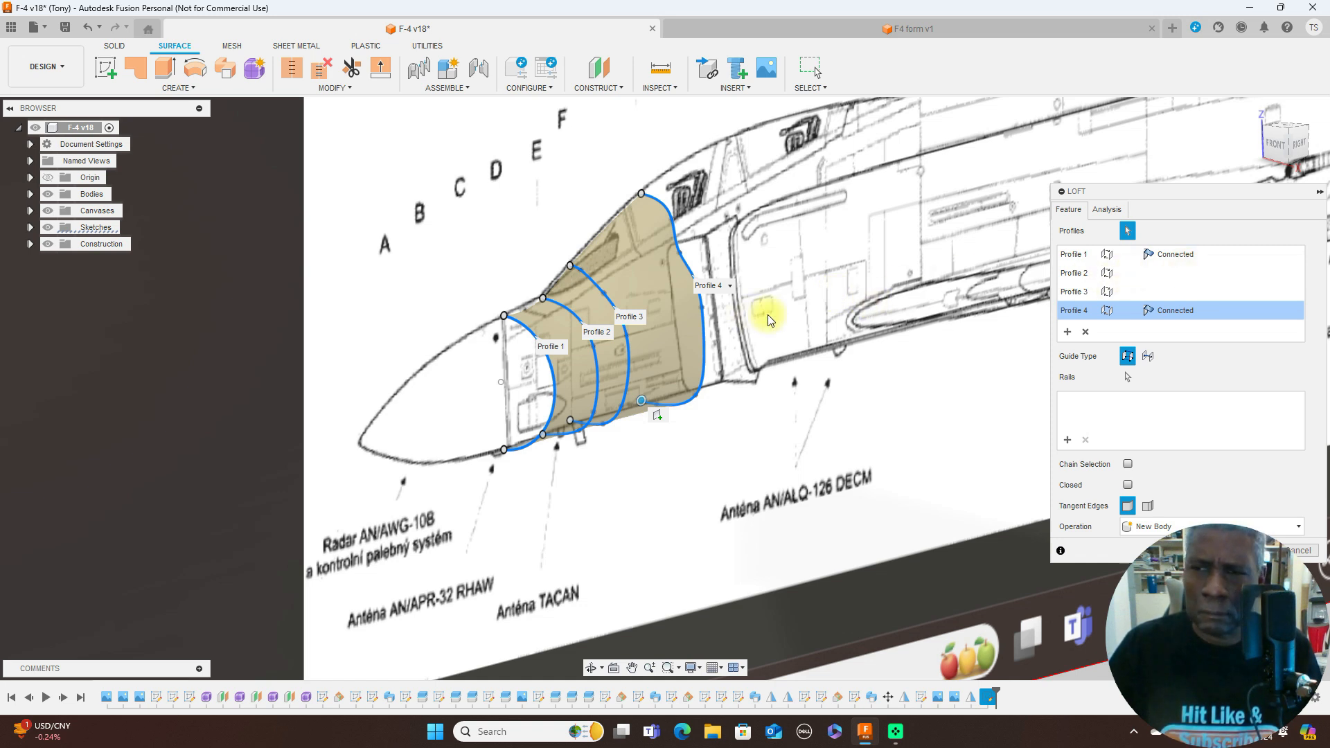
- Remove all four profiles from the surface loft
click(1086, 333)
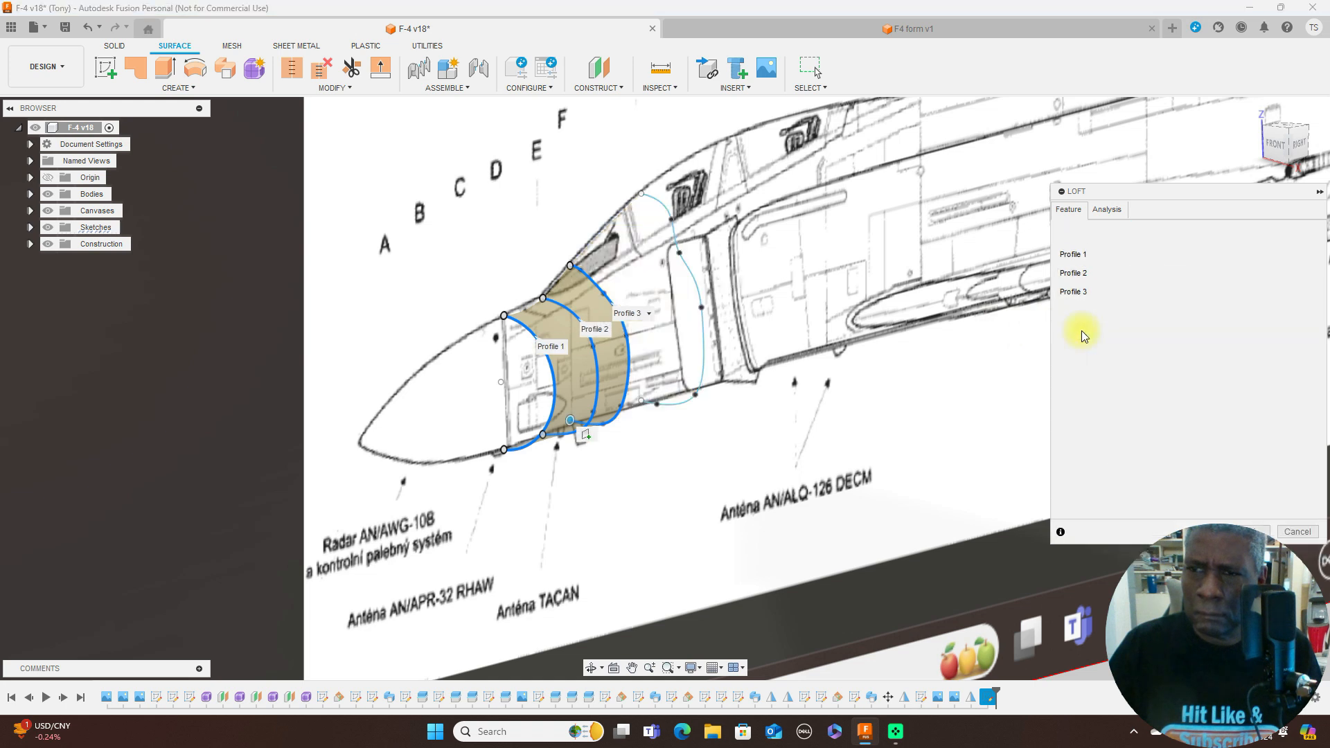
click(1086, 314)
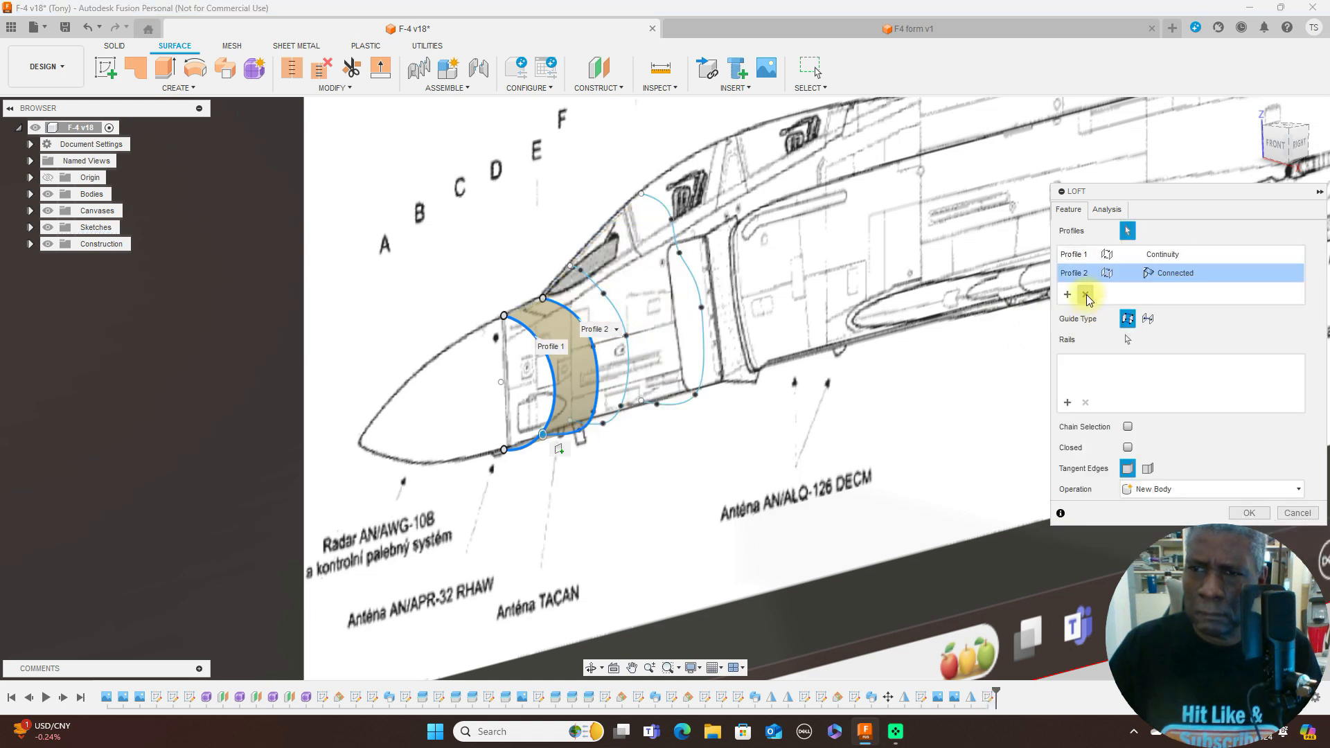
click(1087, 295)
click(1086, 293)
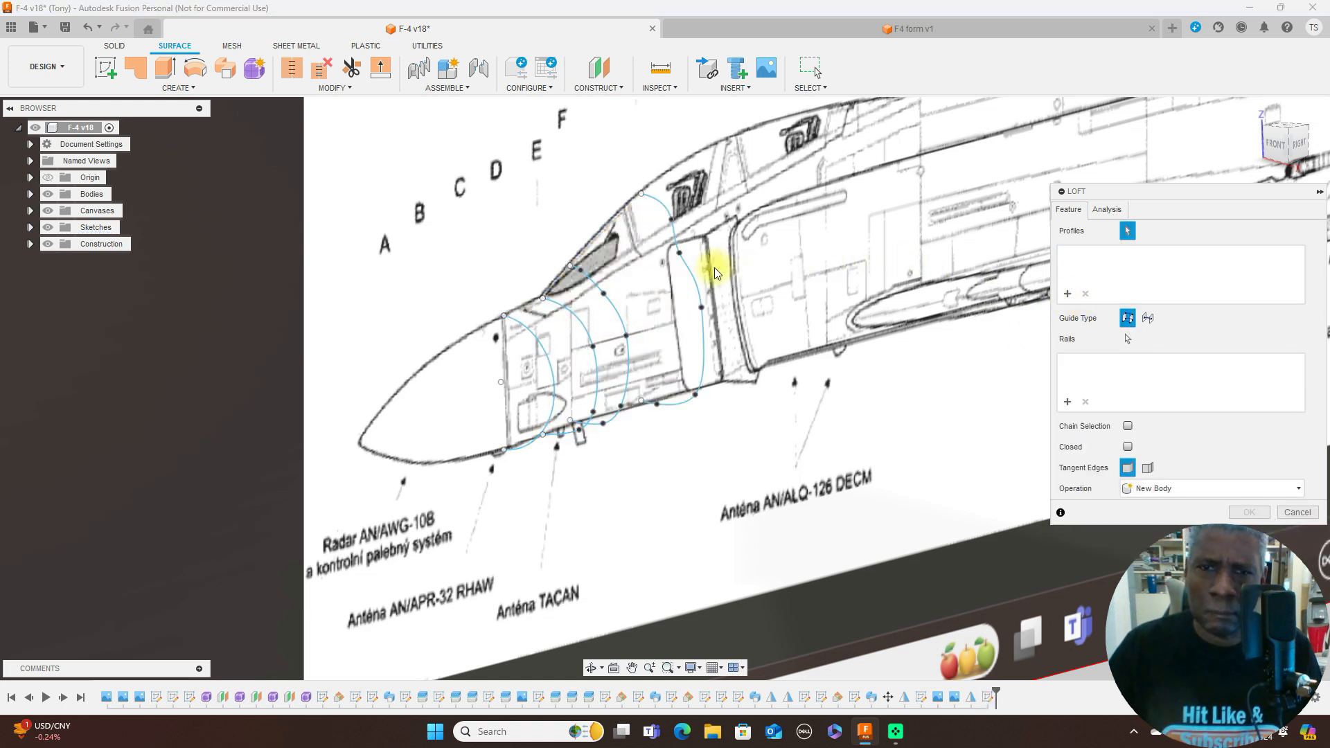
- Select the half-outlines at G, F, E and D, in that order, as the surface loft's profiles
click(689, 267)
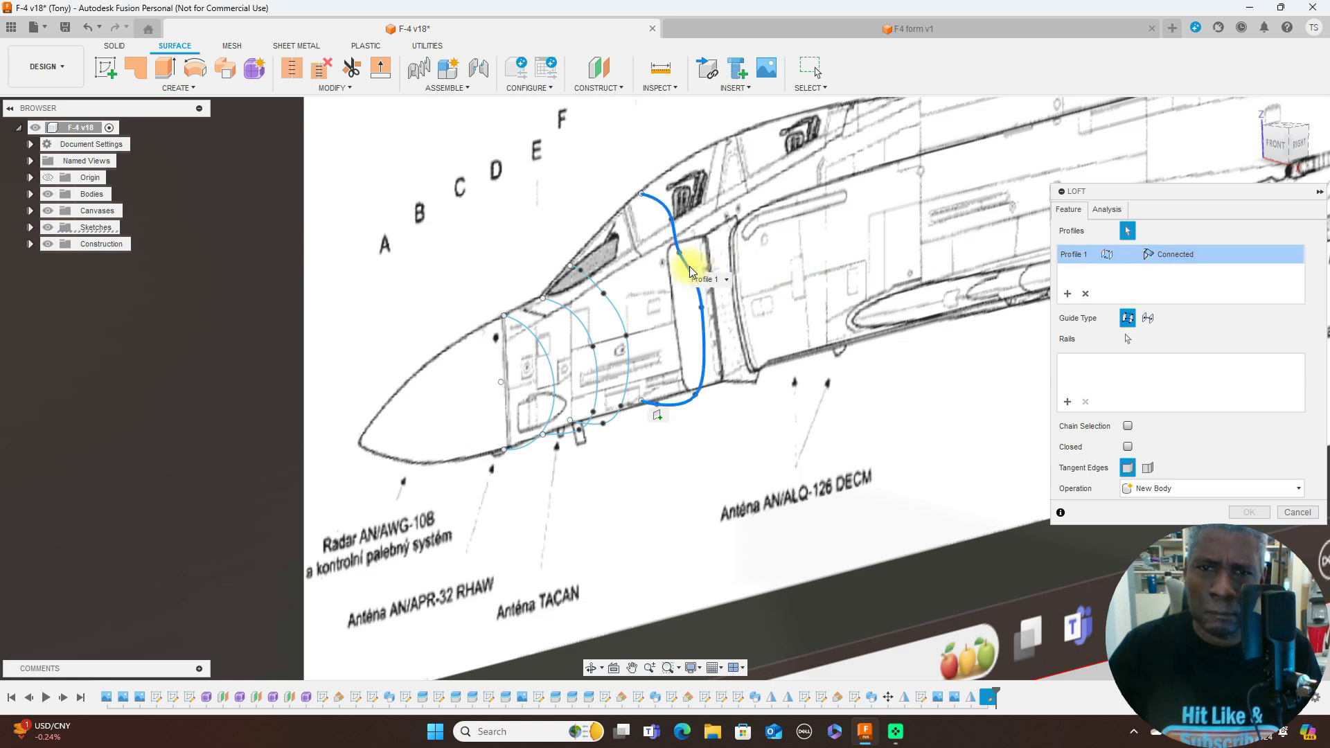
click(613, 310)
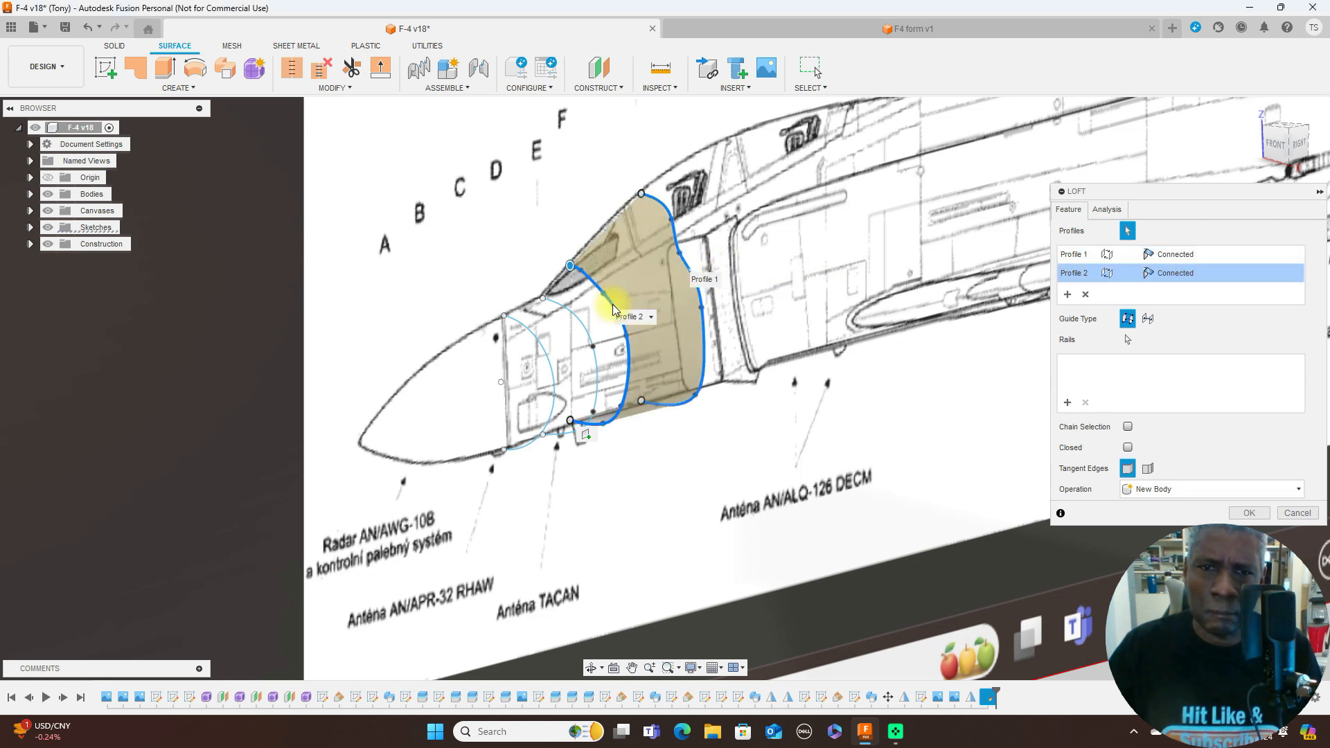
click(581, 327)
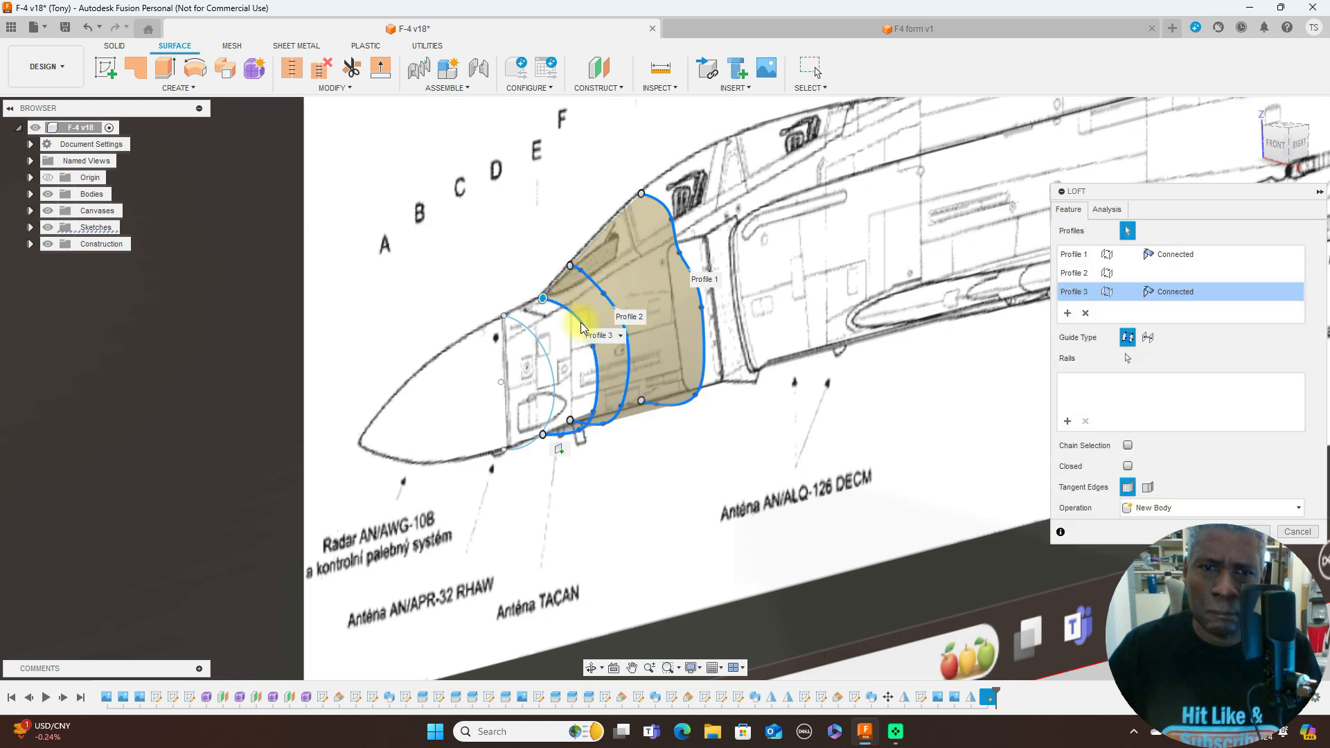
click(541, 342)
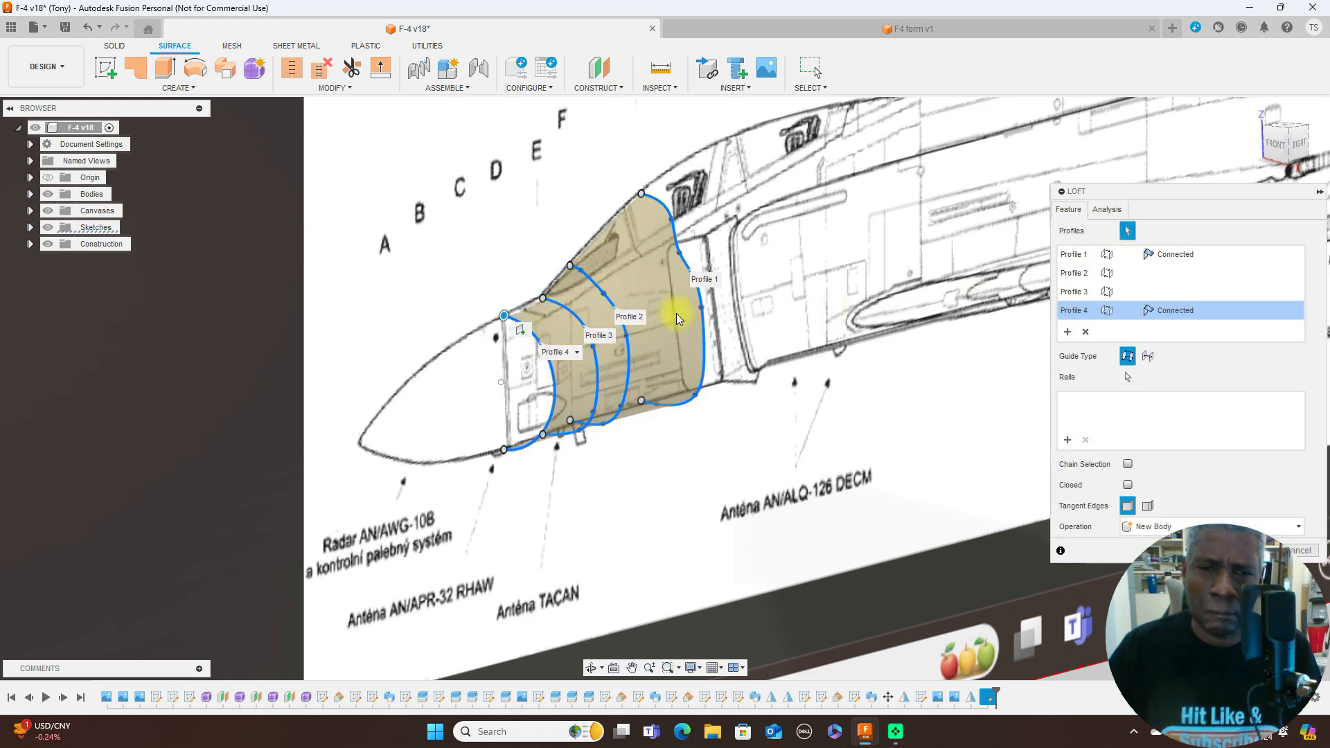
scroll(656, 317, up, 2)
scroll(657, 318, up, 1)
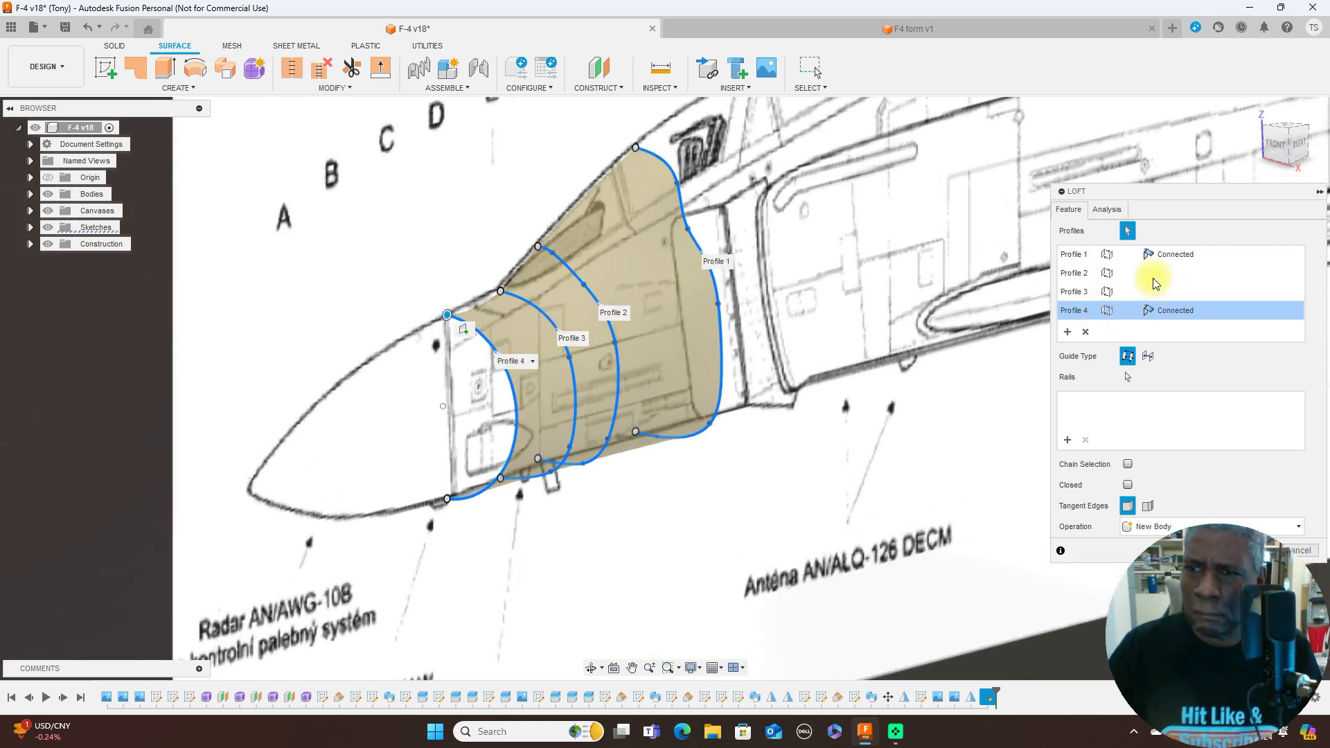
- Set the loft's end condition at the station D profile to Direction with a takeoff weight of -2.00
click(1212, 312)
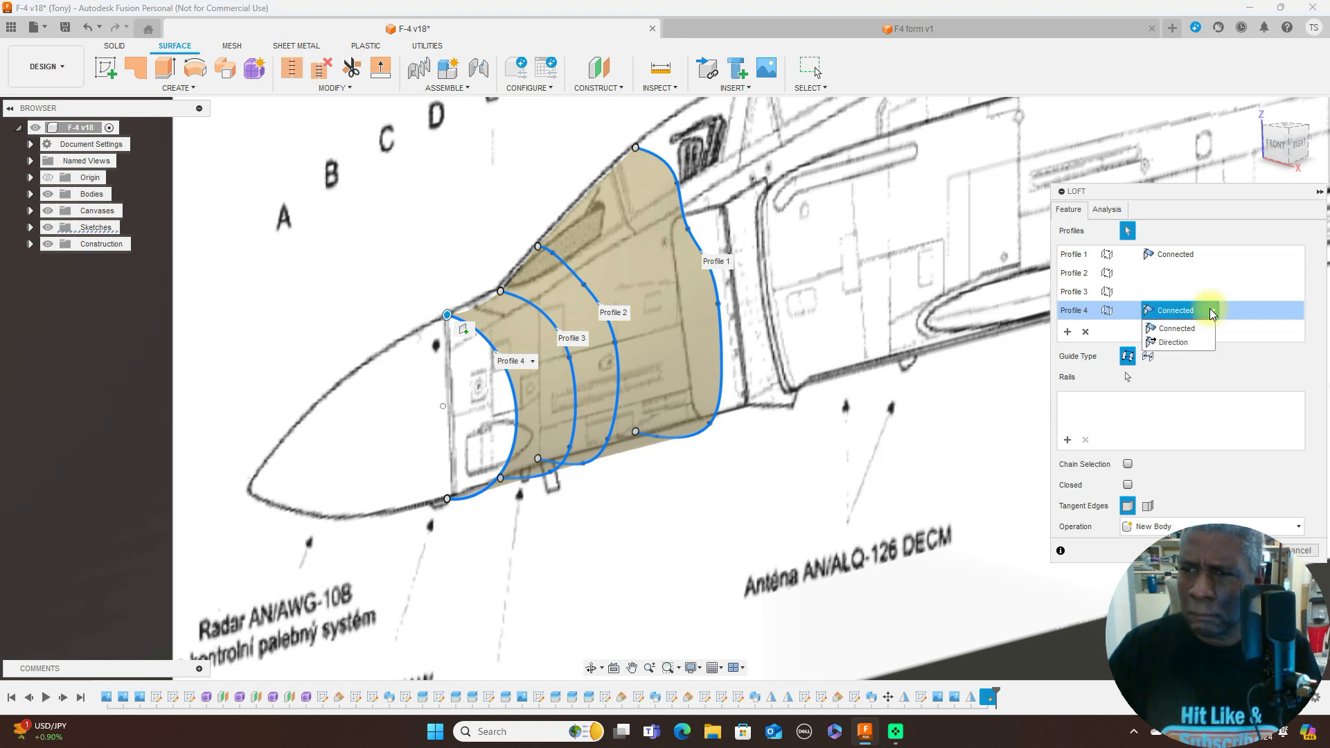
click(1198, 345)
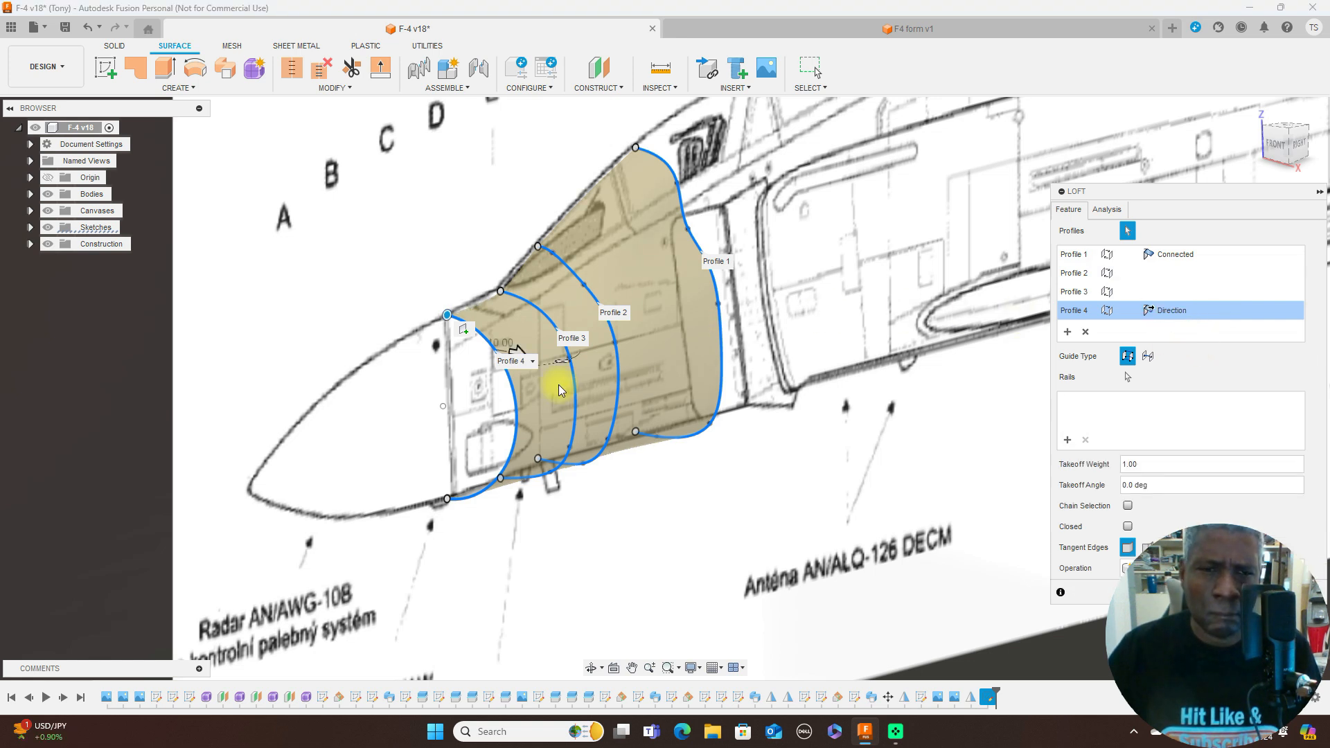
scroll(559, 384, up, 2)
click(502, 349)
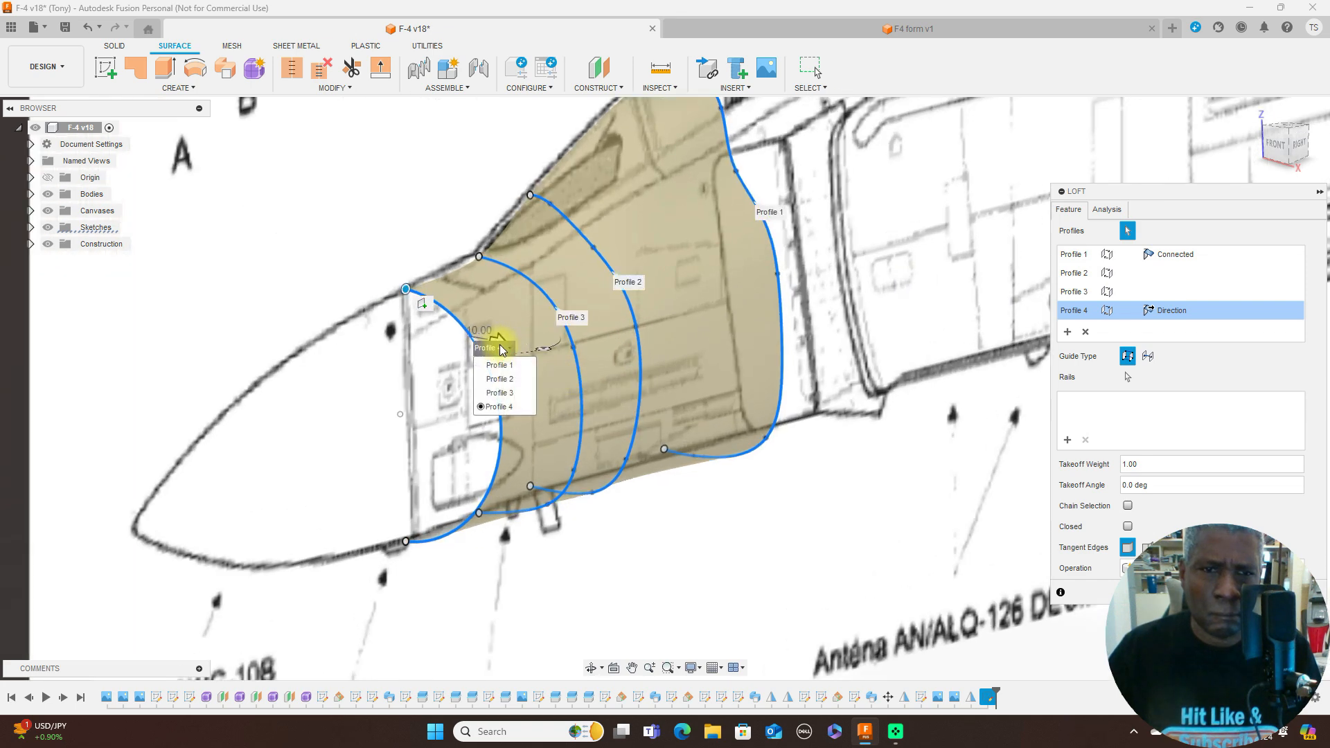
click(503, 347)
click(508, 354)
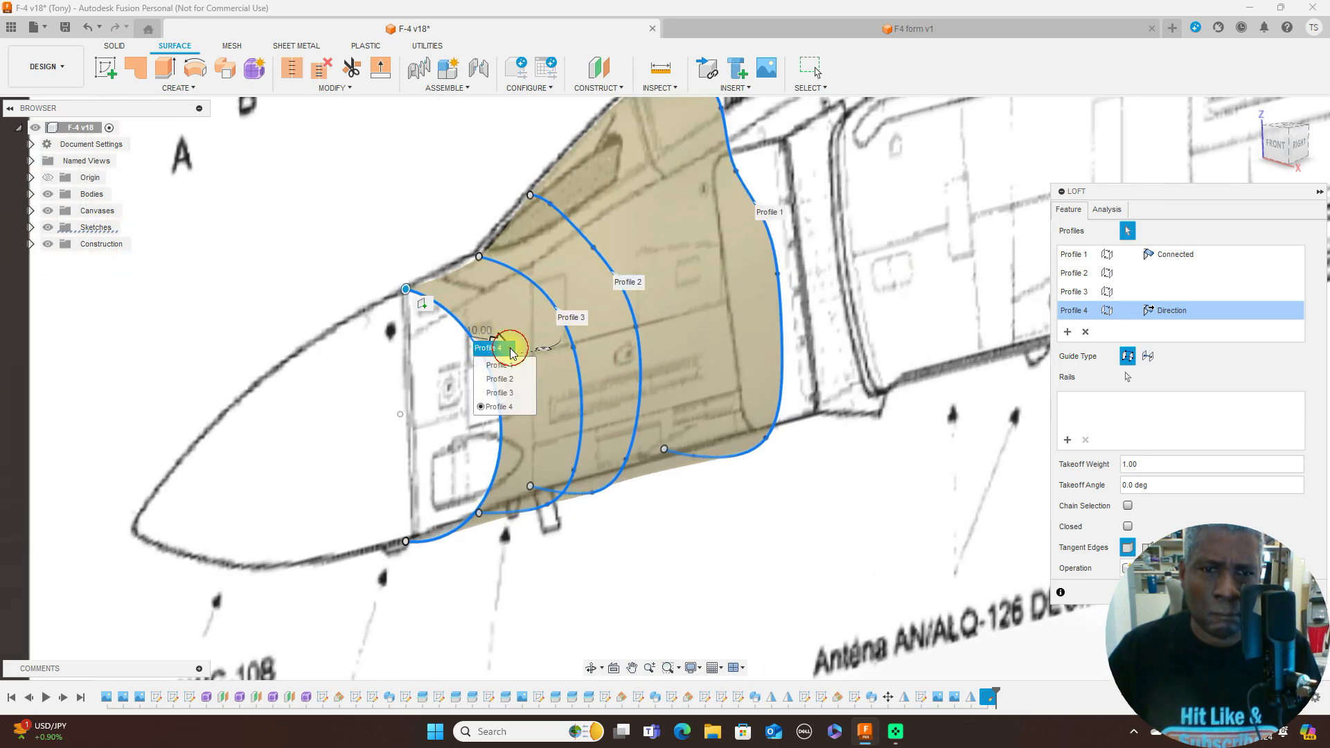
click(503, 319)
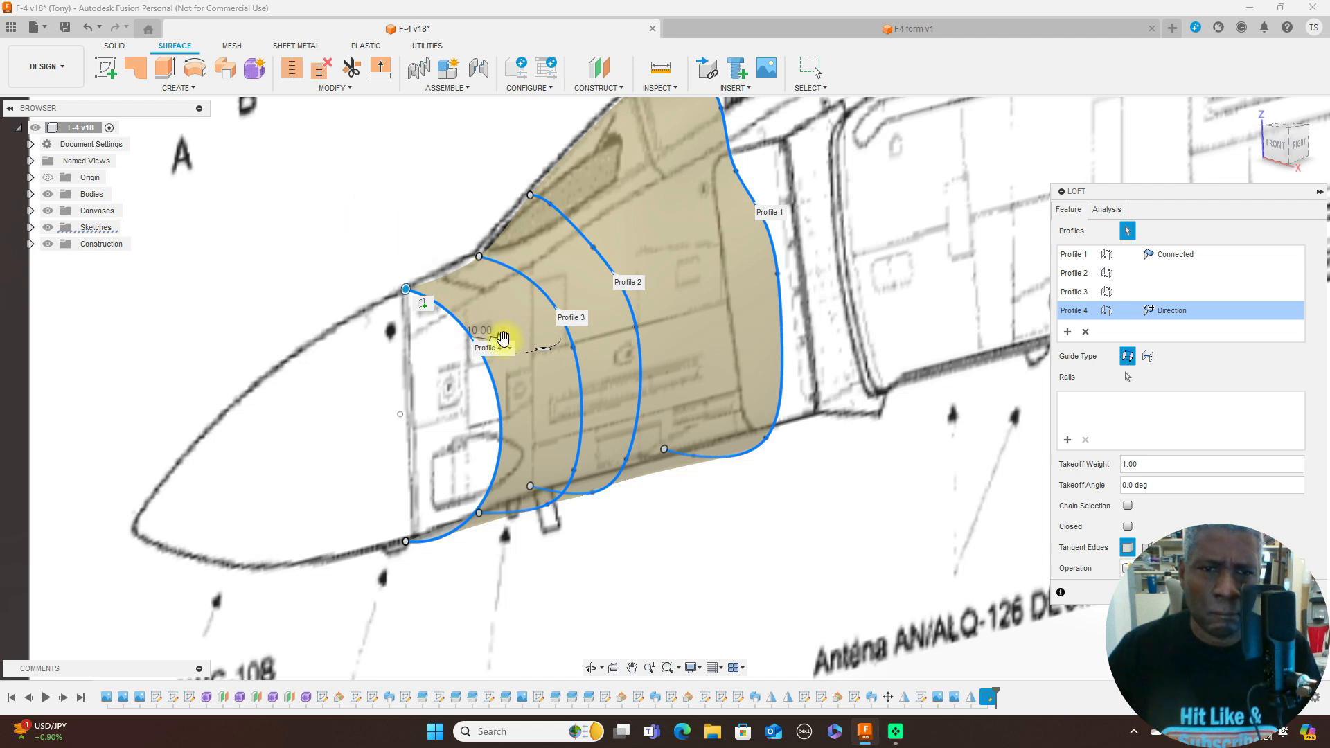
scroll(609, 343, down, 2)
drag(532, 339, 462, 322)
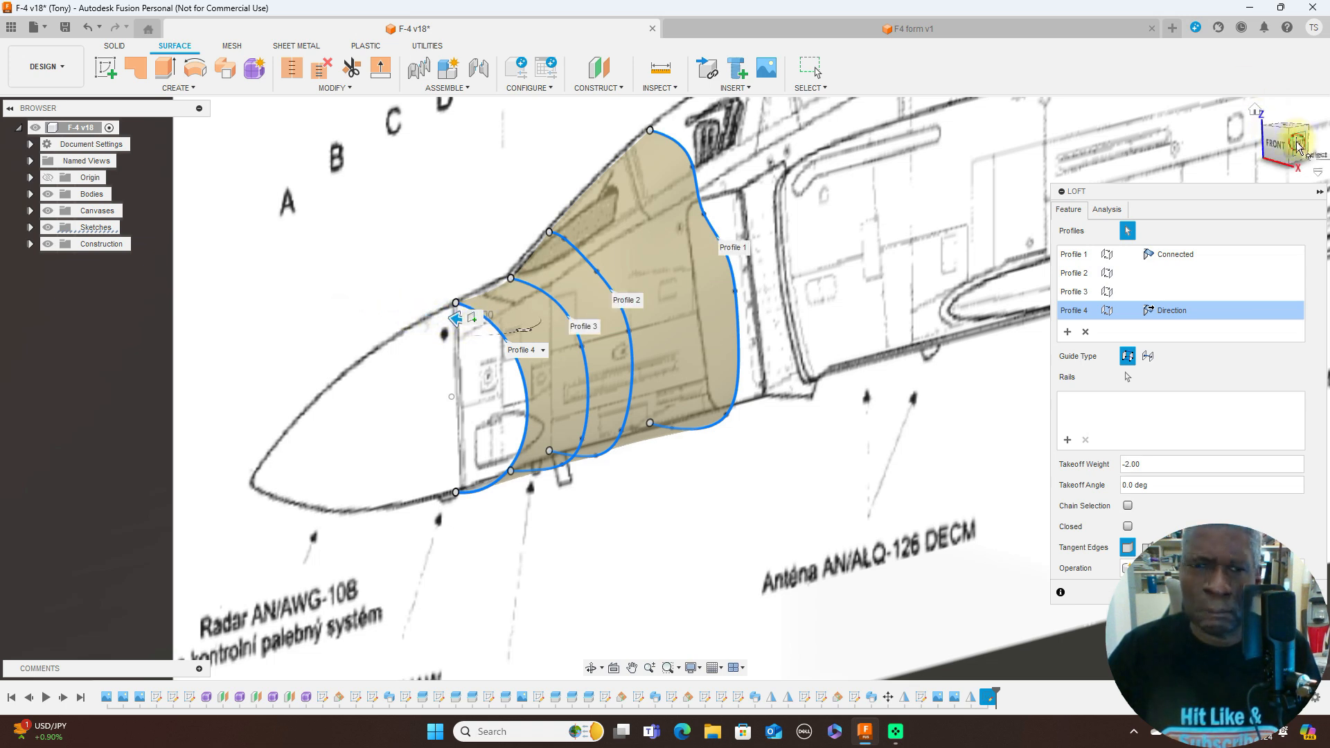
- Try taking the half-outline at E out of the loft and adding it back as the last profile, and cancel the loft
drag(1293, 146, 1163, 153)
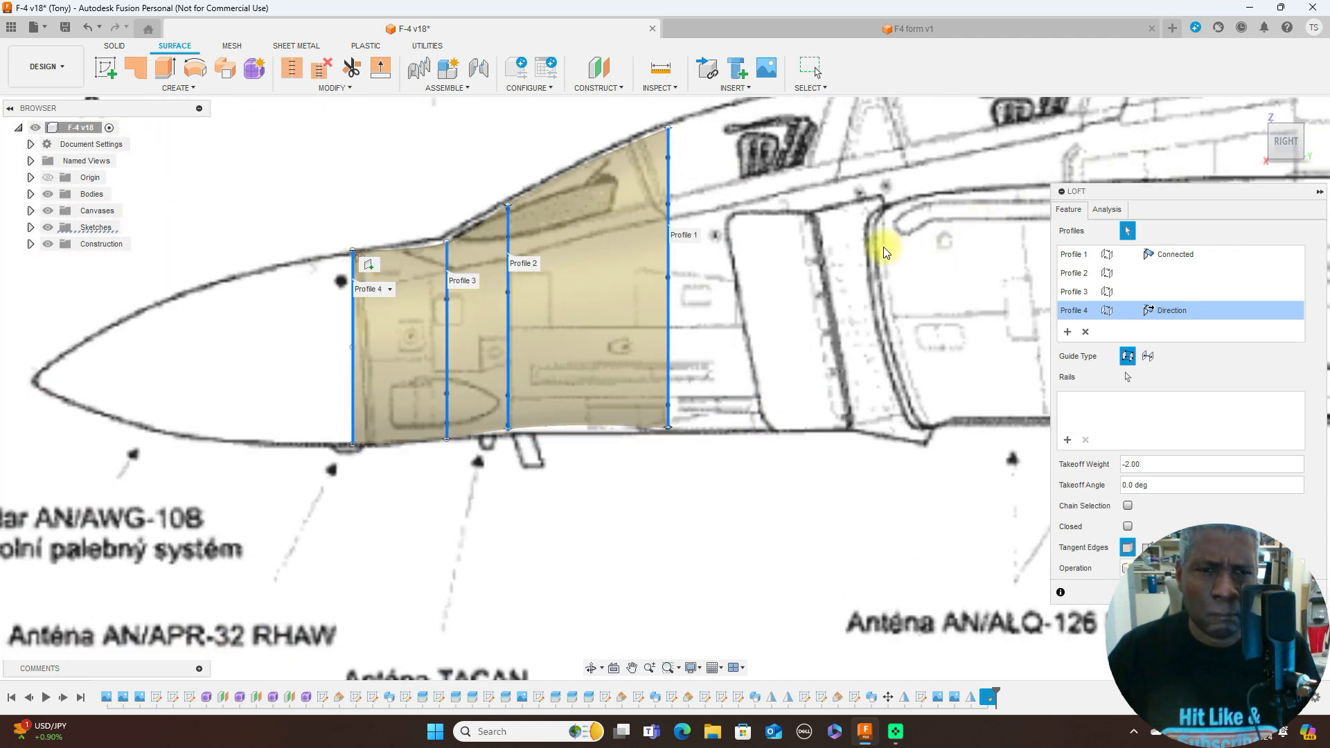
scroll(887, 247, up, 2)
scroll(887, 247, down, 2)
middle_drag(887, 246, 935, 255)
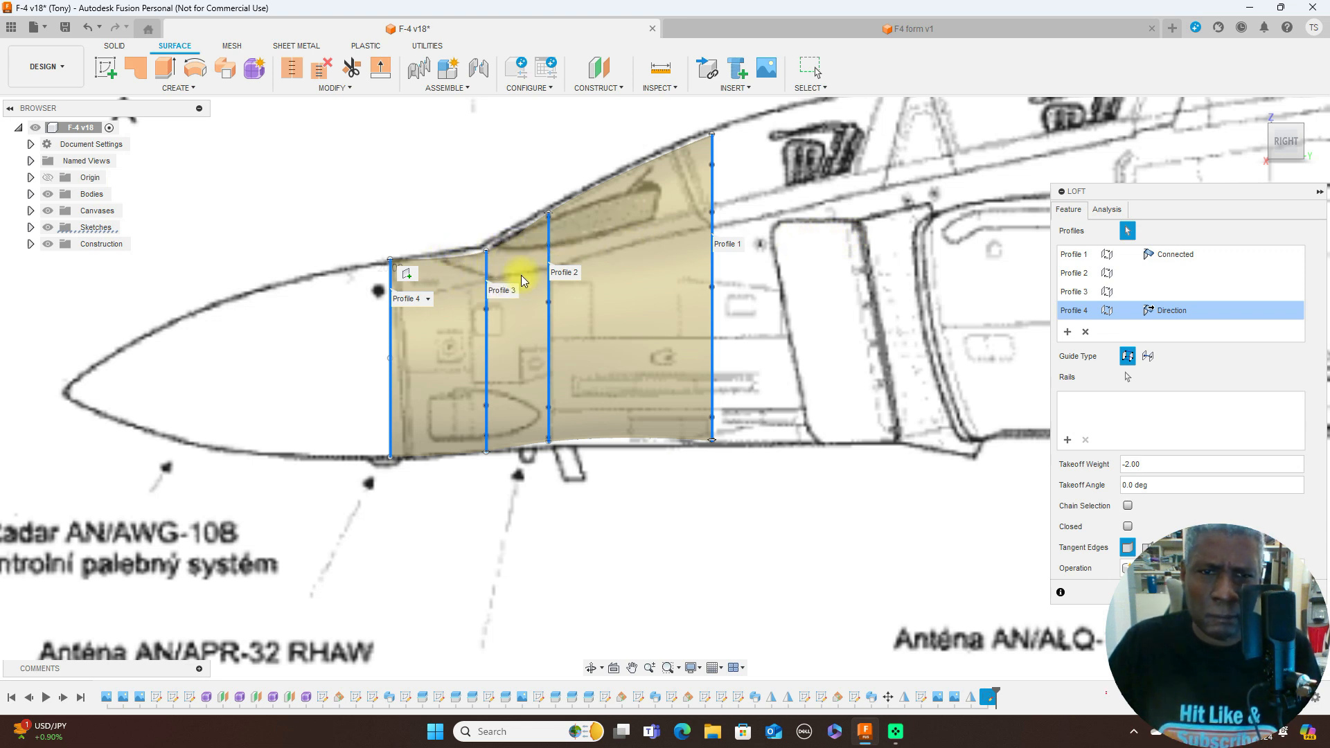
click(488, 338)
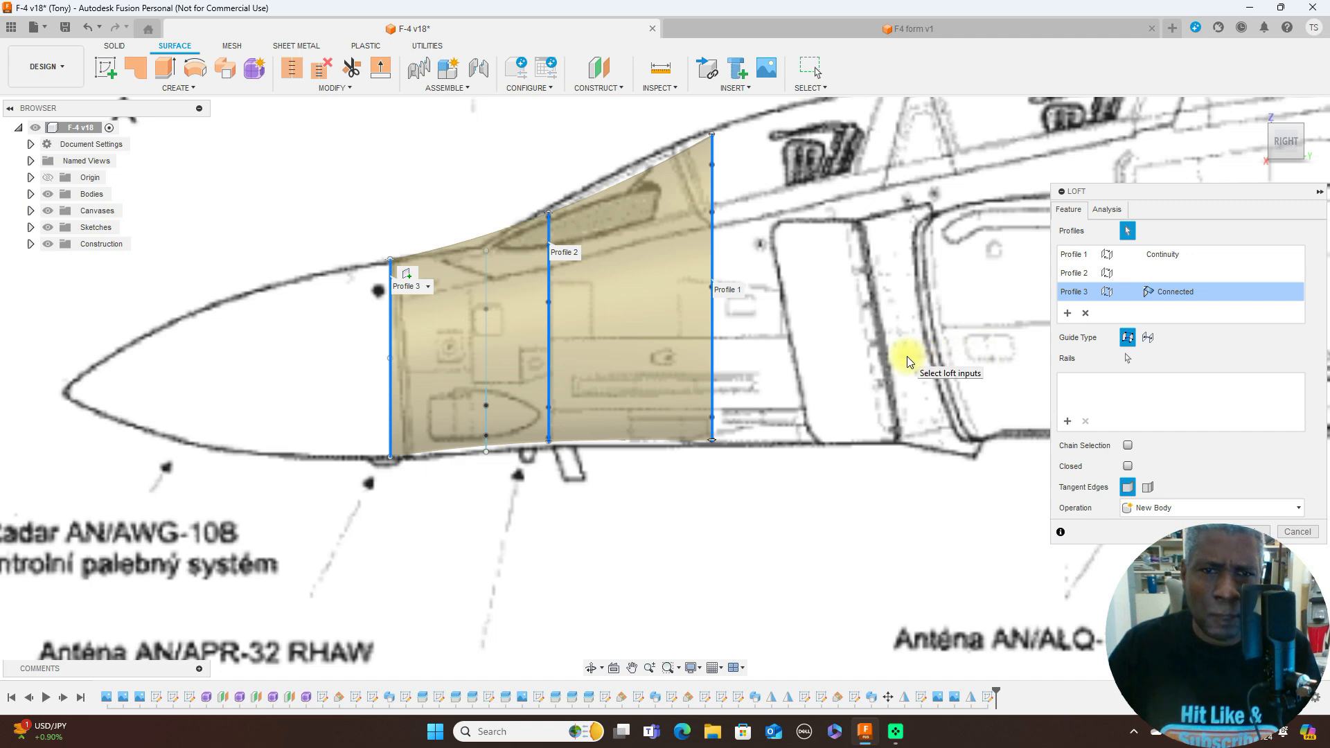
drag(1275, 143, 1243, 169)
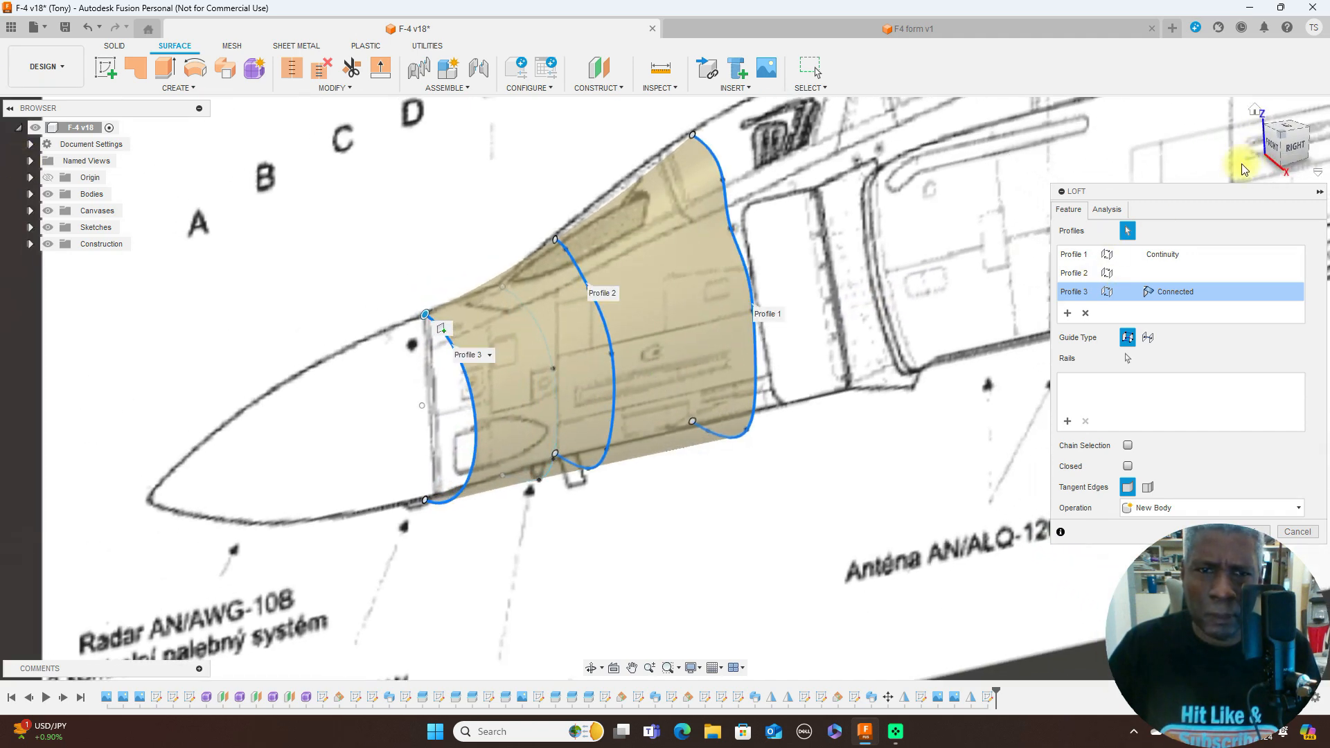
click(539, 328)
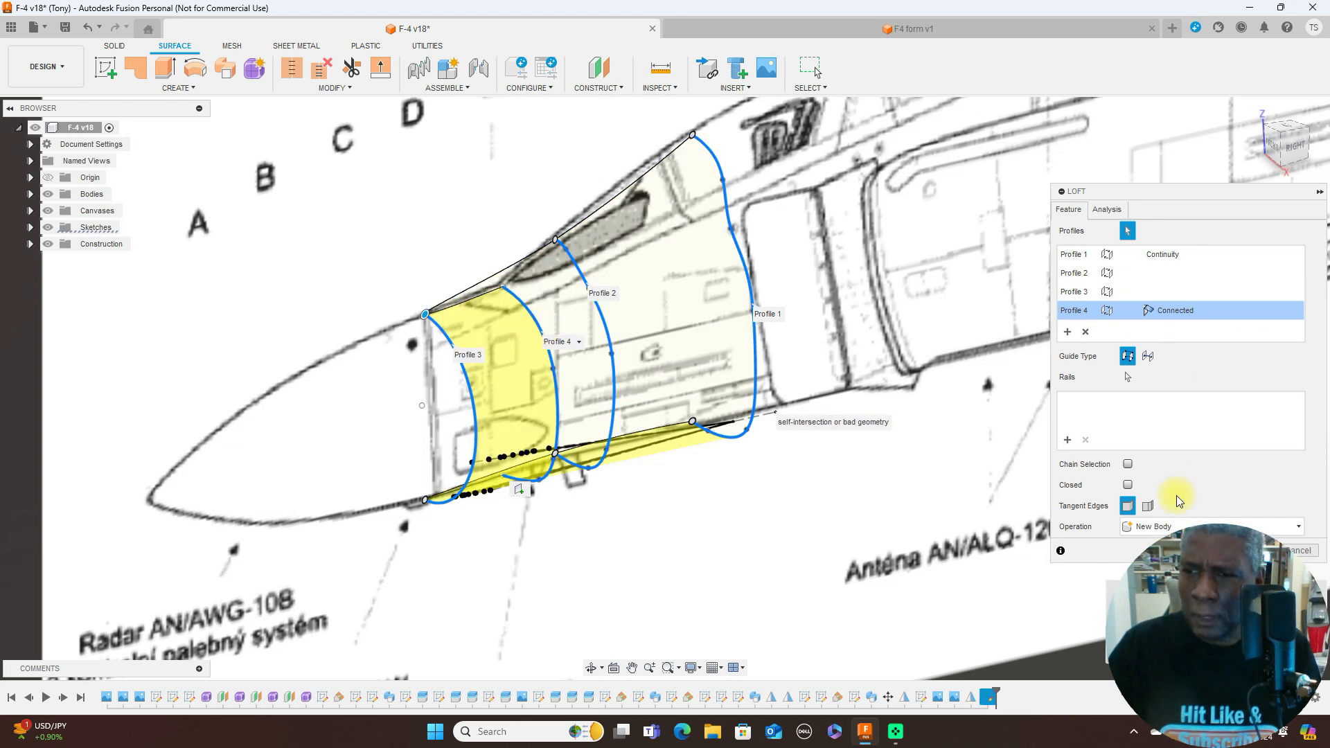
drag(1262, 196, 1275, 114)
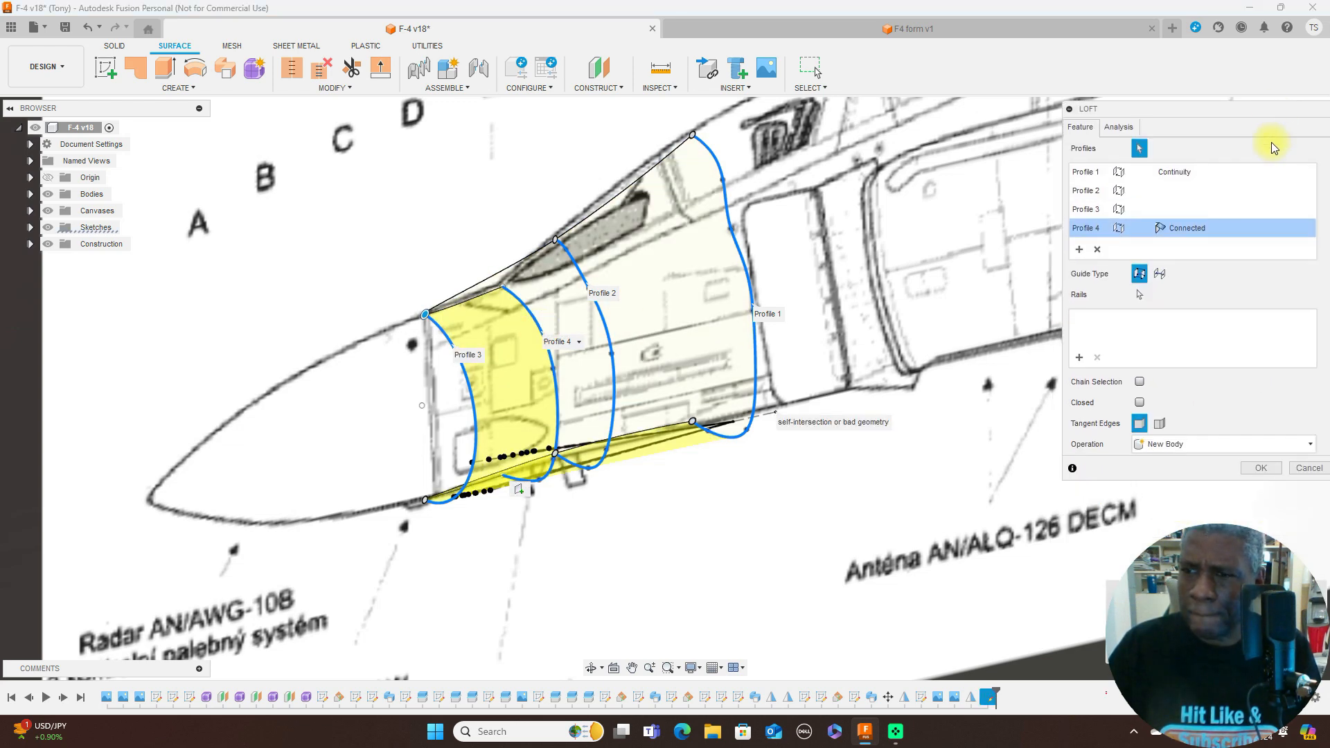
click(1310, 468)
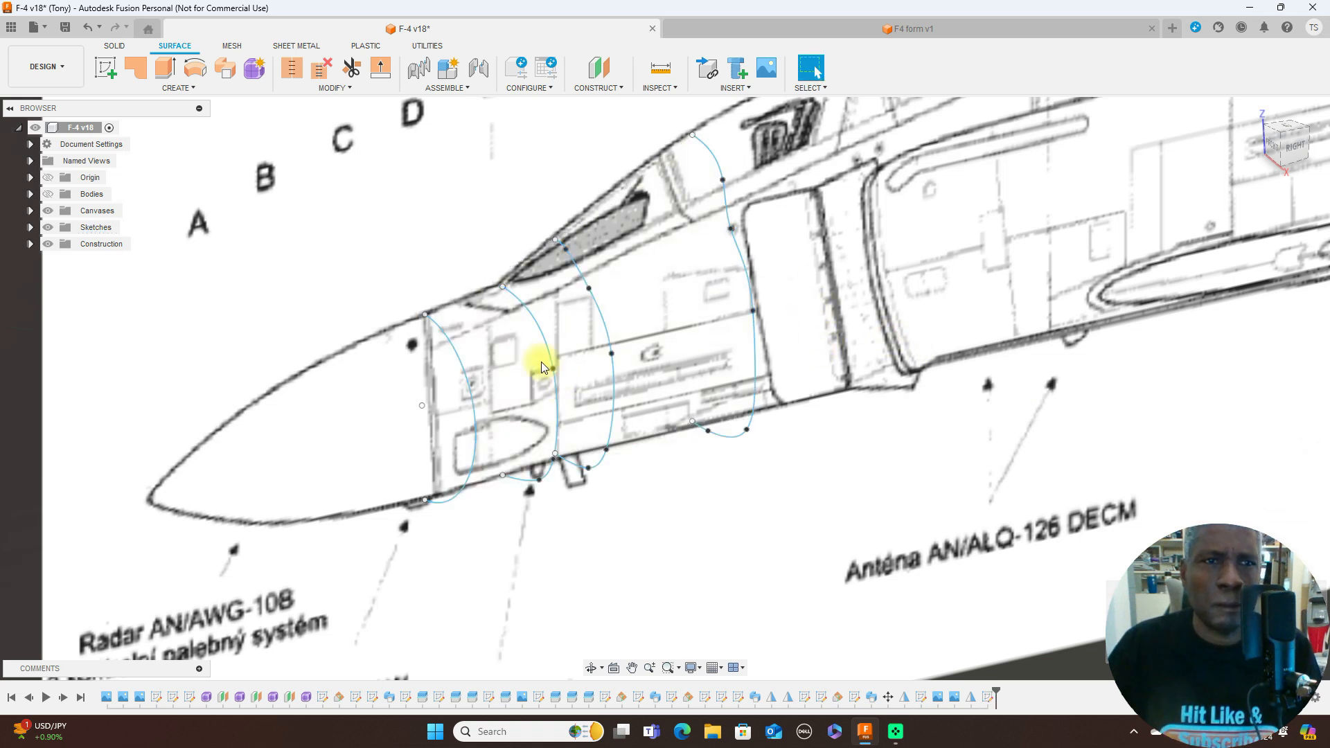
- Start a new surface loft with the half-outlines at G and F as profiles and show the bodies for the preview
click(191, 92)
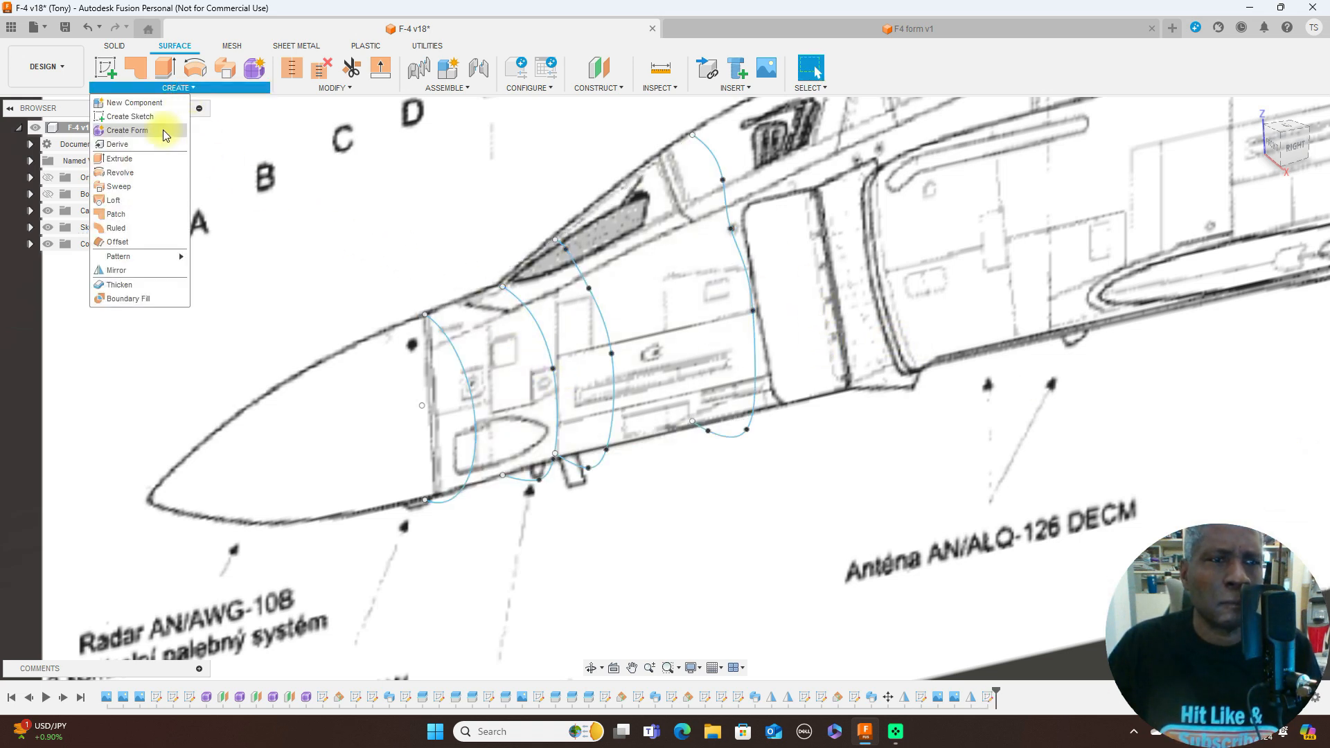
click(131, 200)
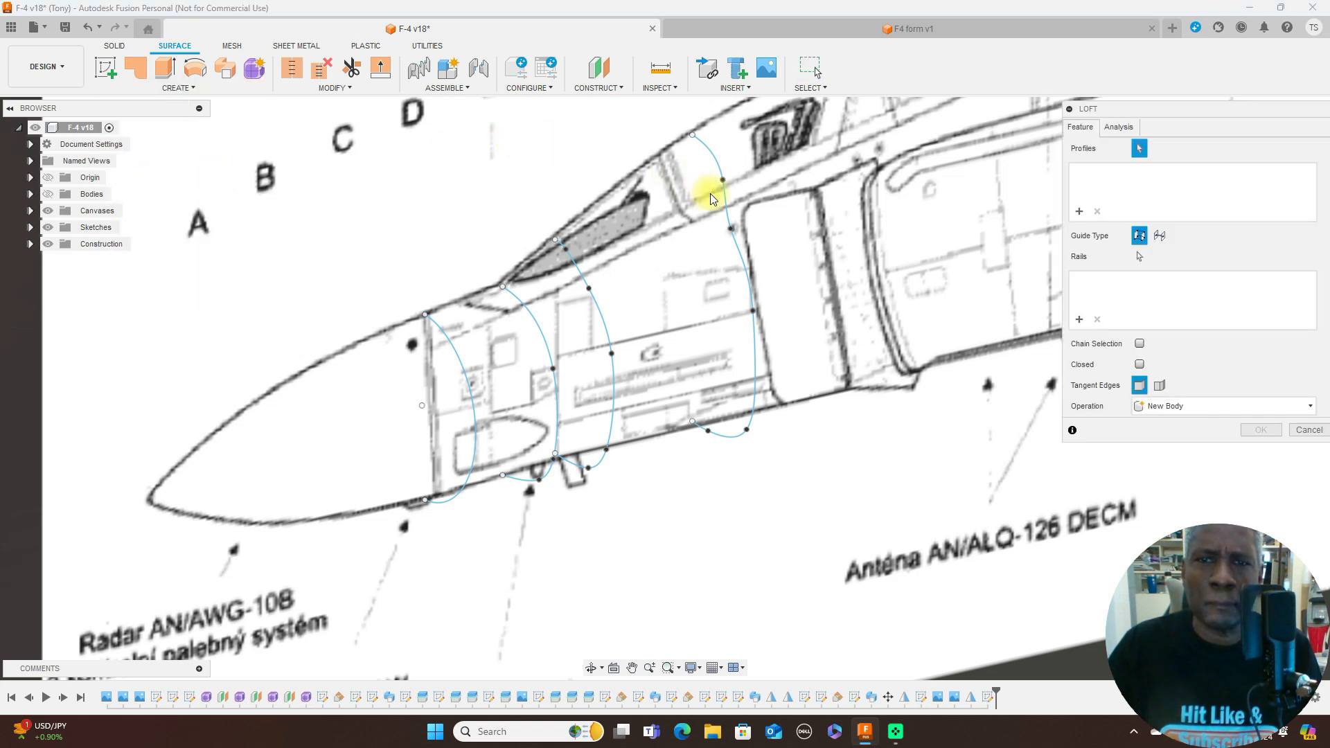
click(724, 194)
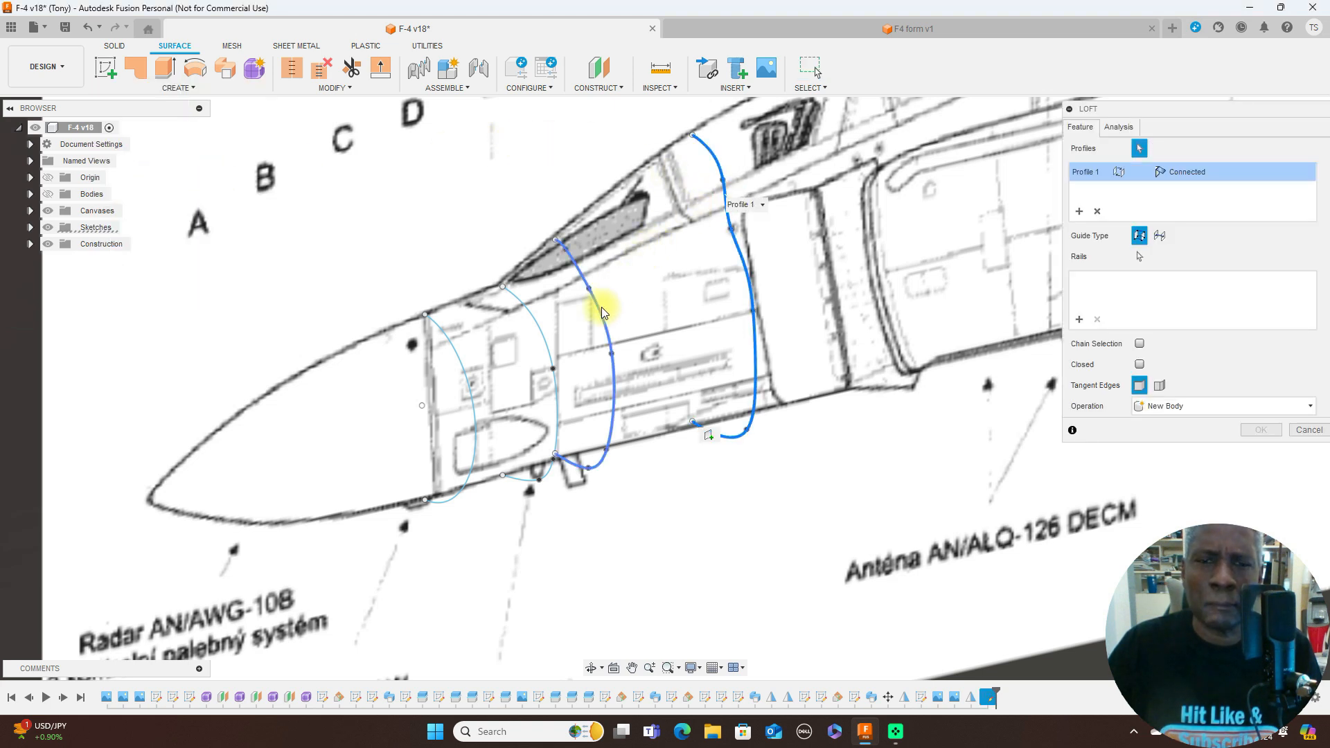
click(602, 310)
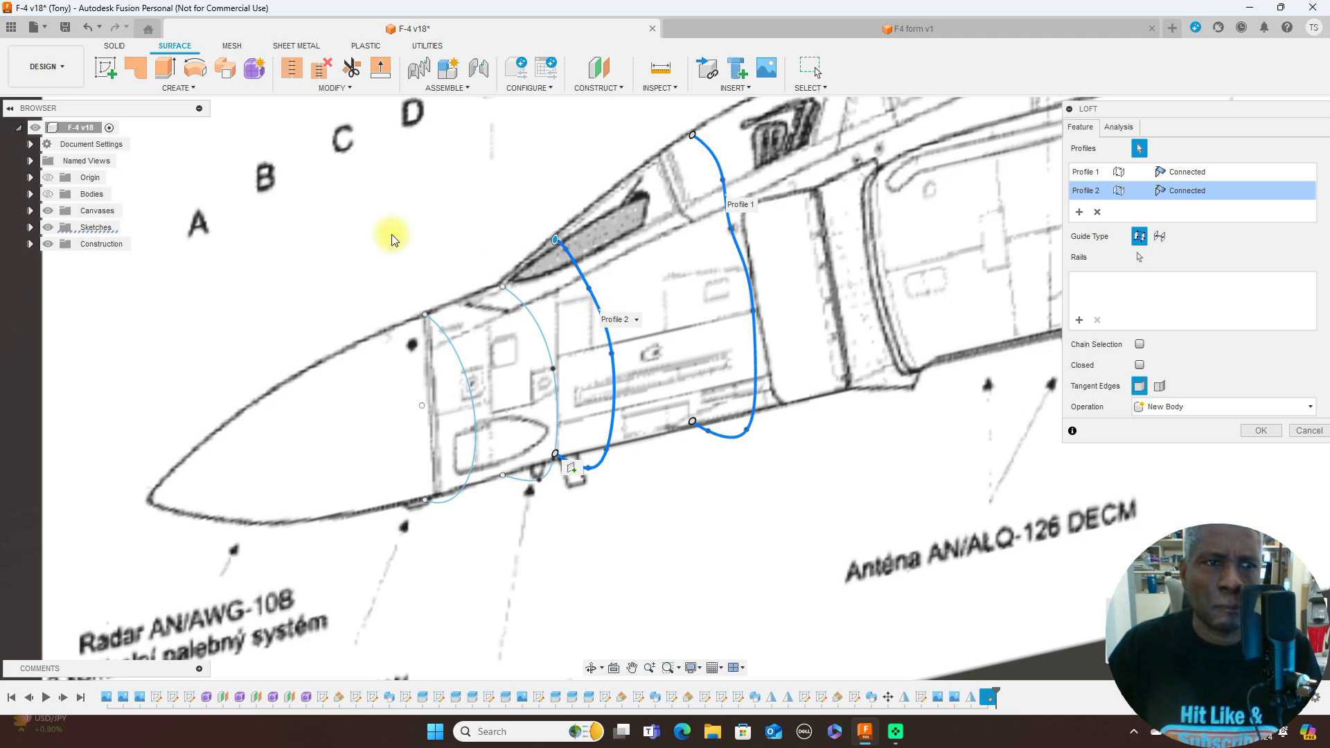
click(47, 194)
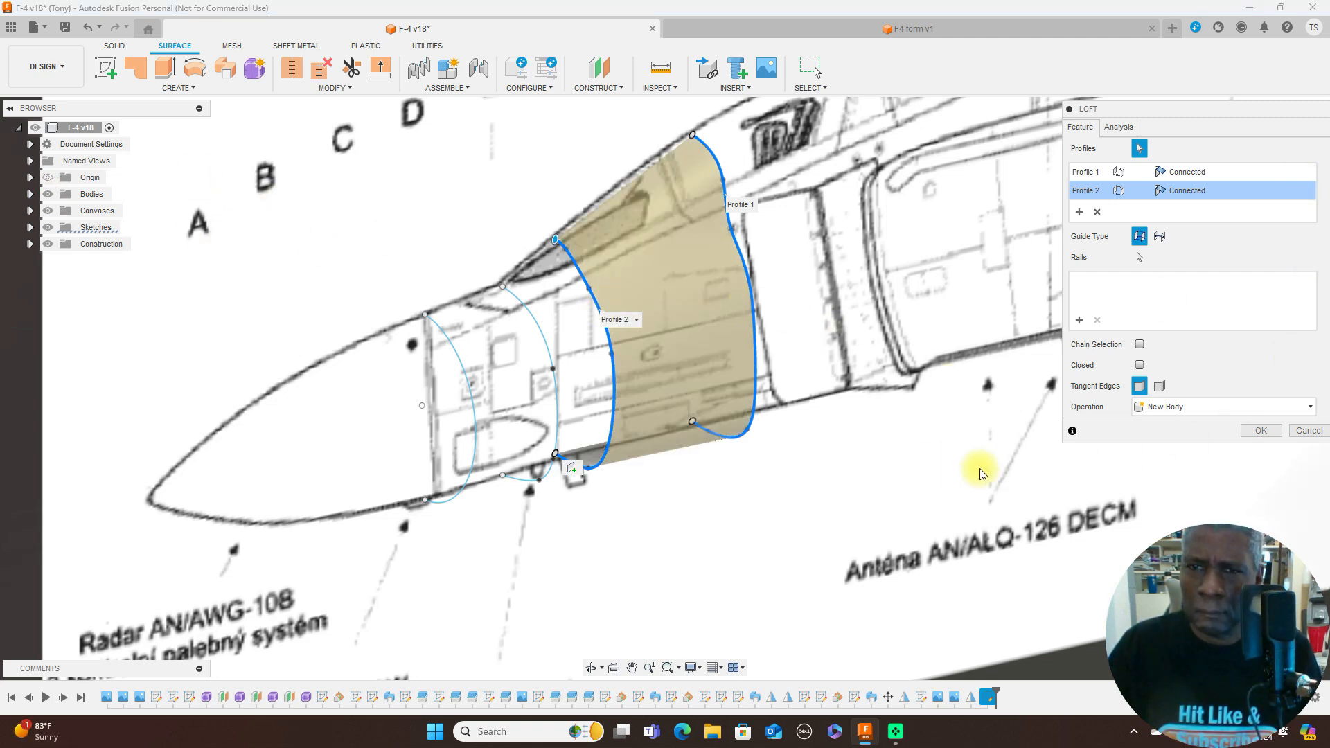
- Add the half-outlines at E and D as the third and fourth loft profiles, picking them in the right view
scroll(980, 468, down, 3)
middle_drag(977, 466, 700, 469)
scroll(771, 459, down, 4)
middle_drag(883, 447, 777, 469)
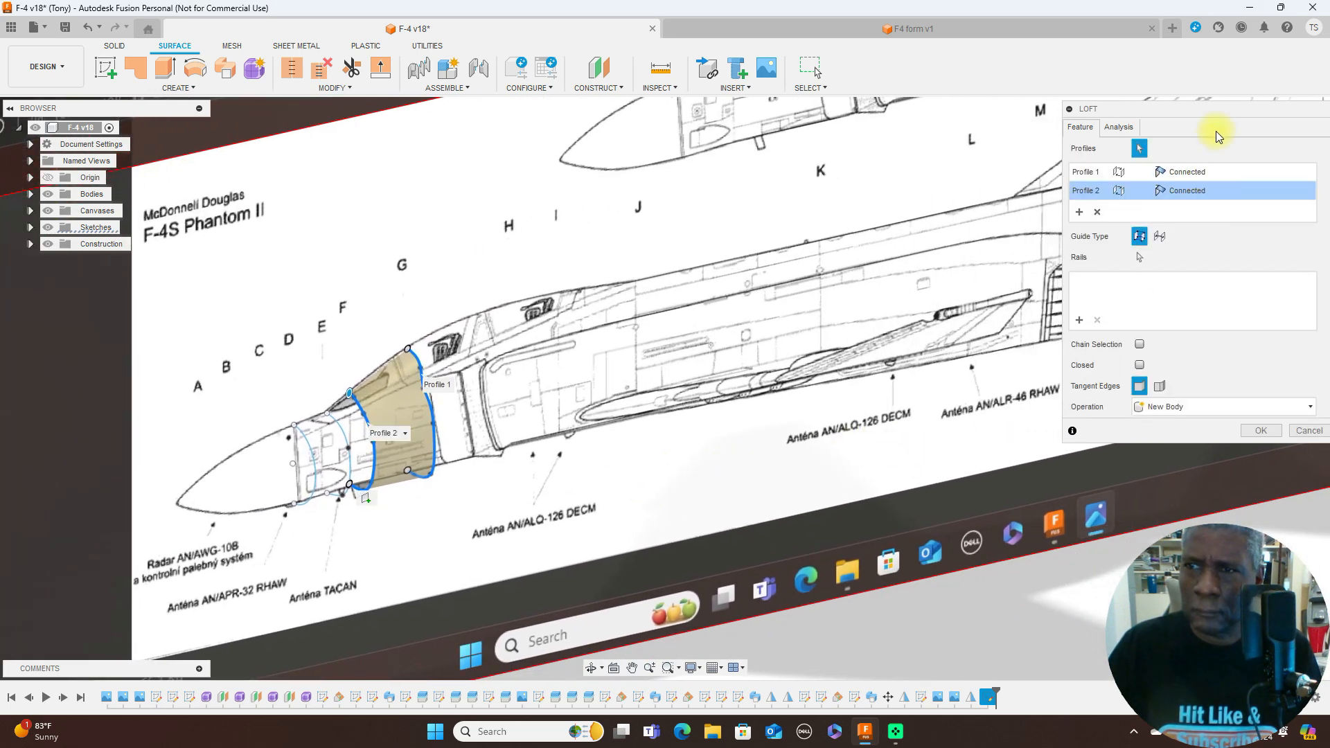
click(1299, 149)
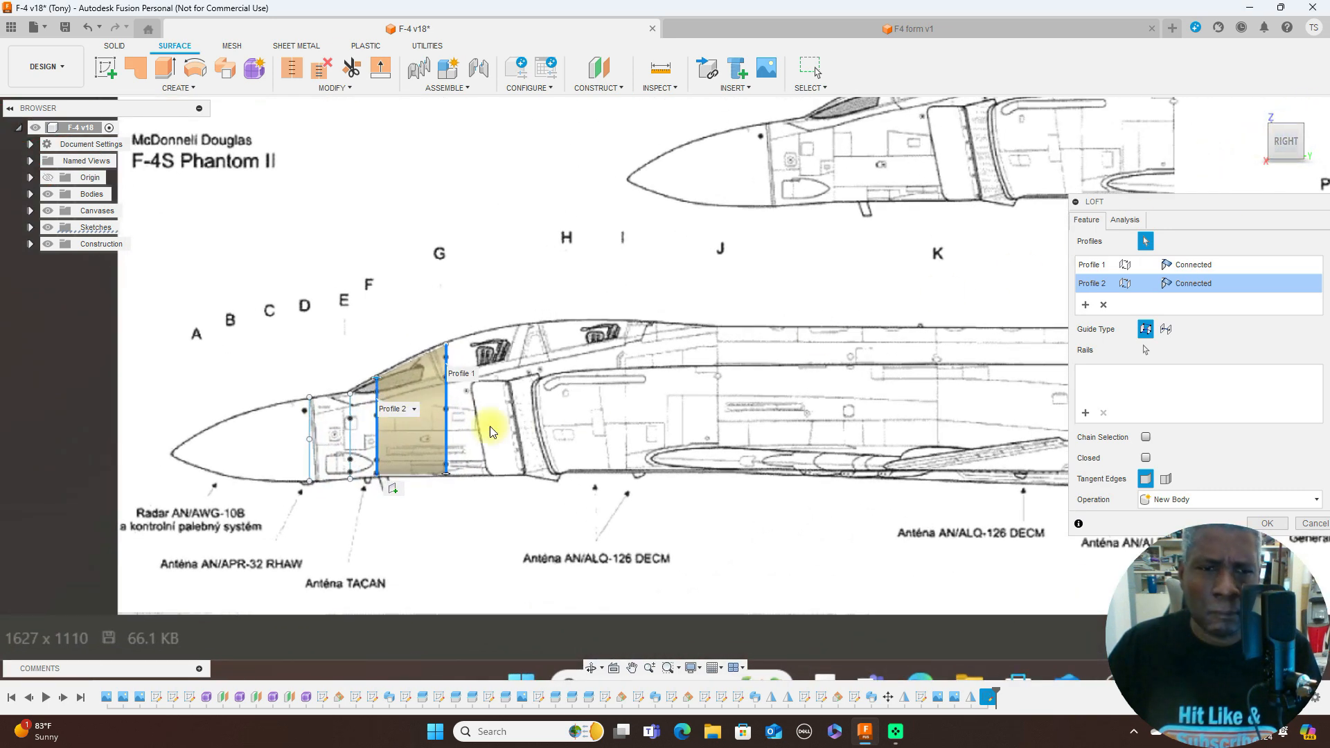
click(349, 428)
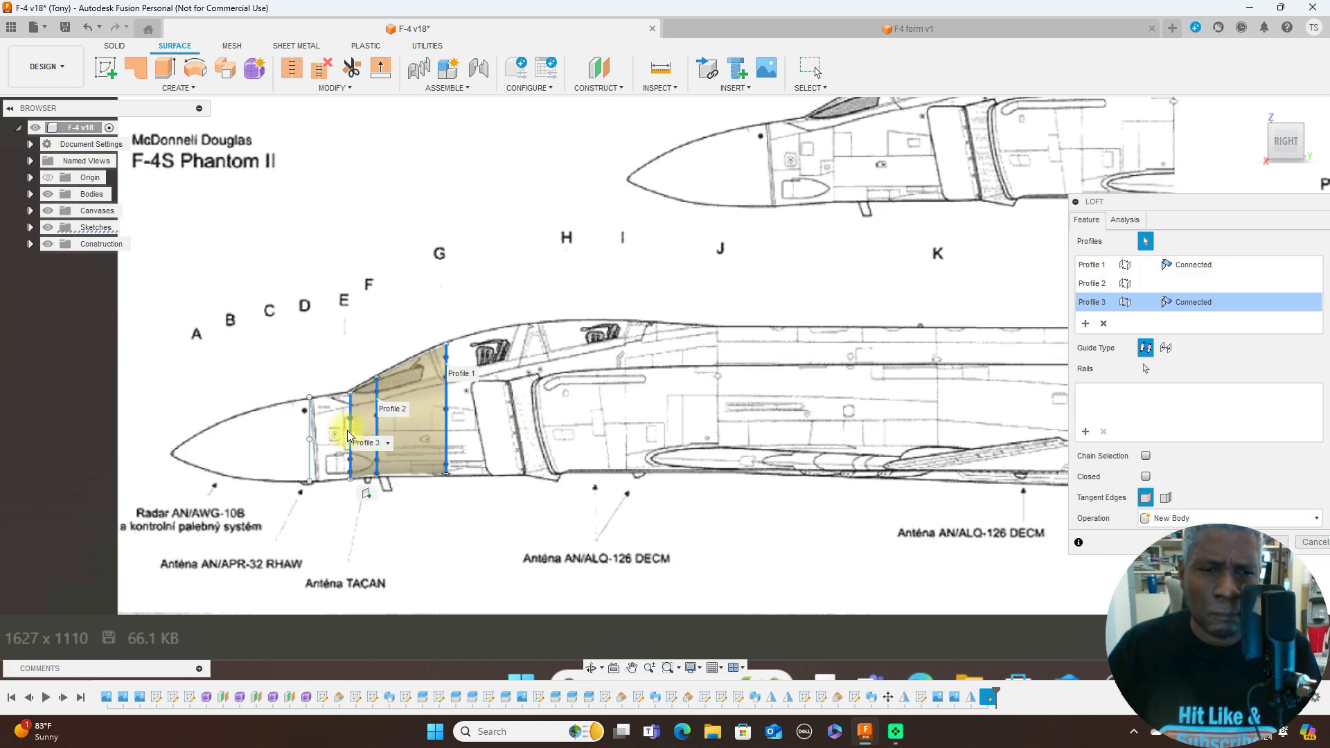
scroll(532, 454, up, 3)
middle_drag(535, 440, 794, 355)
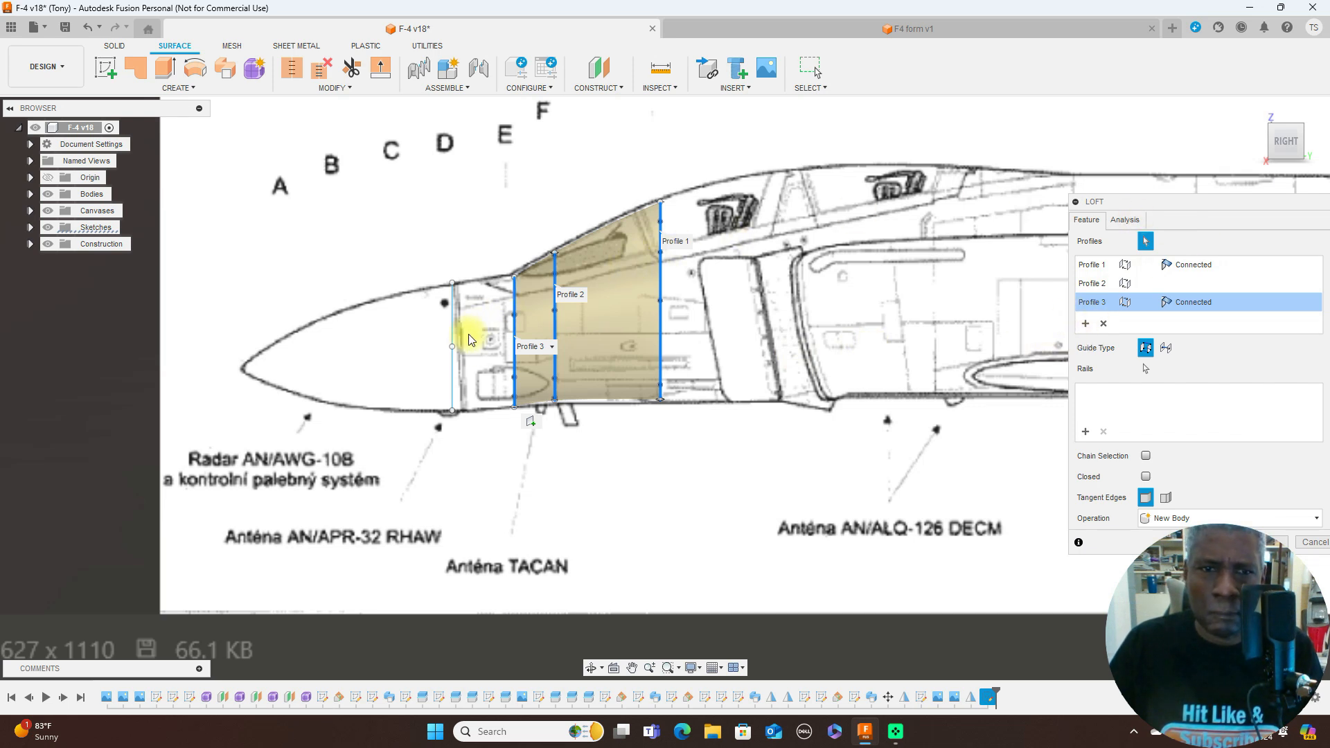
click(452, 369)
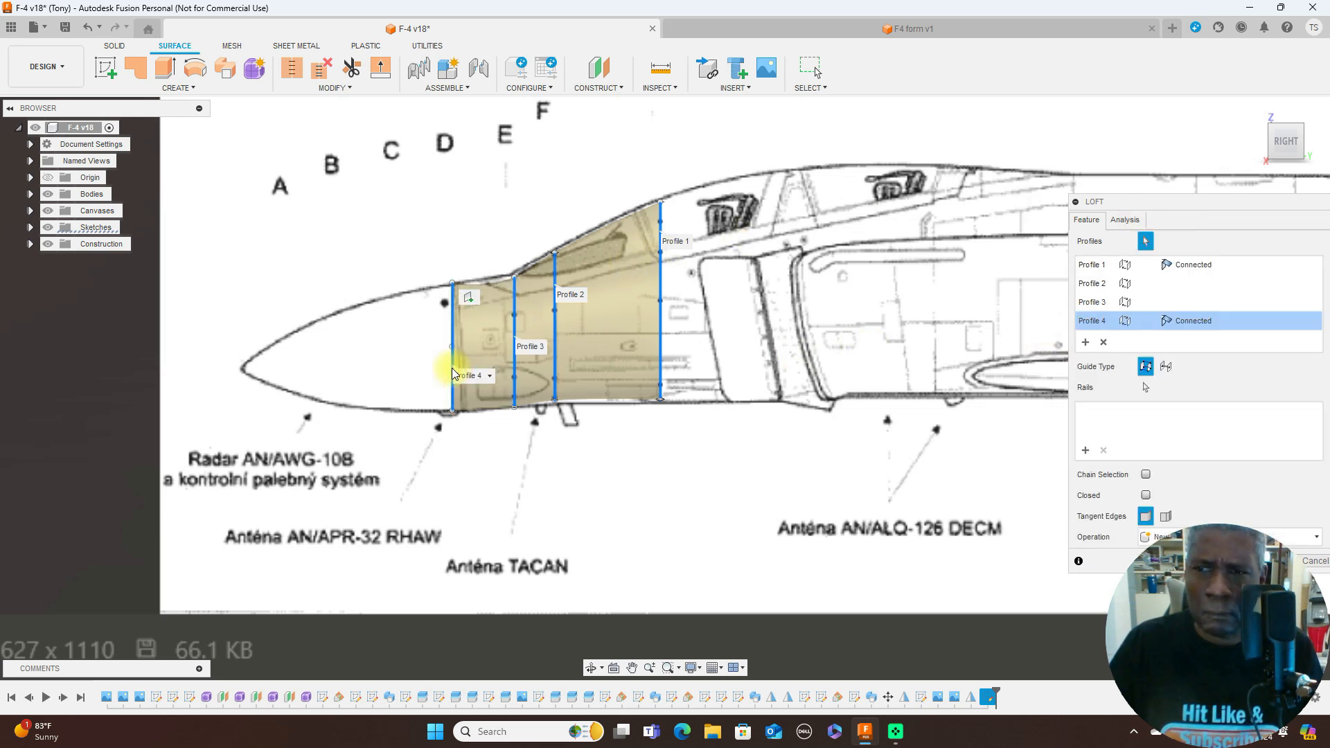
- Set the end condition at the station D profile to Direction and create the loft as a new body
click(1233, 322)
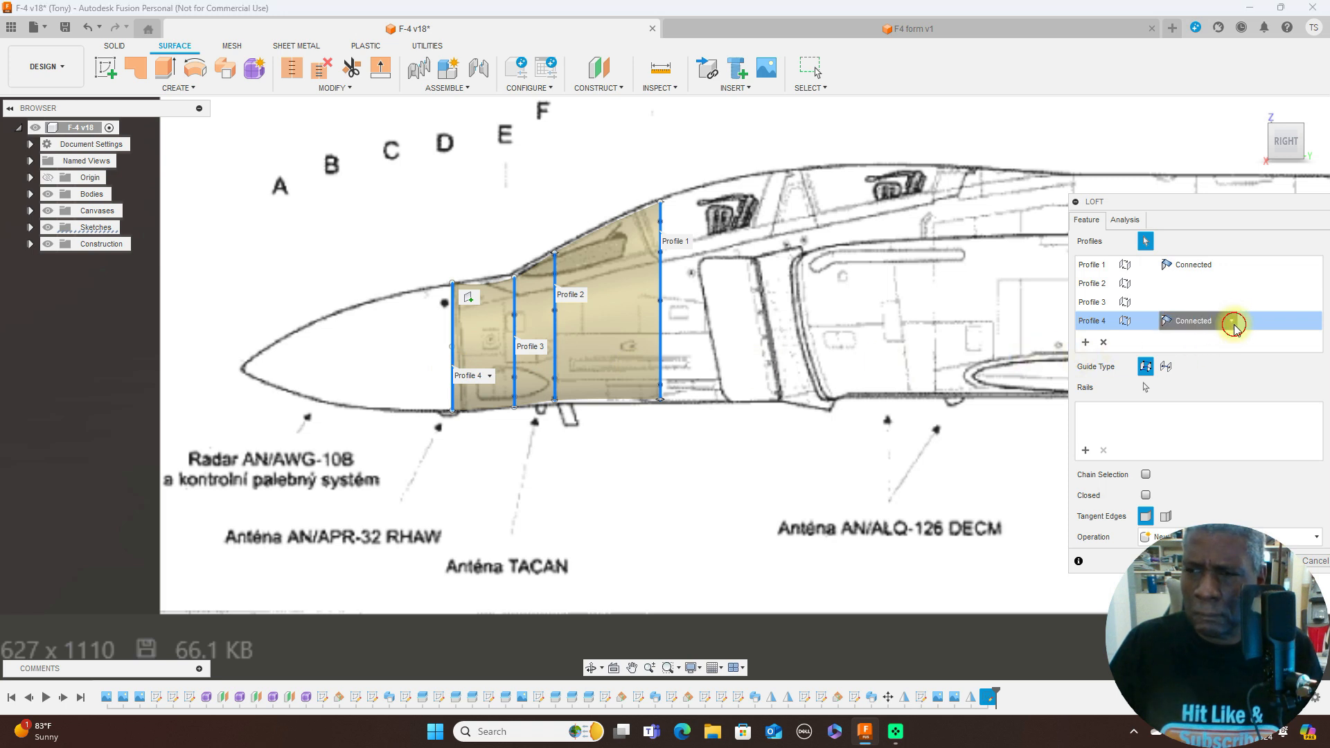
click(1213, 353)
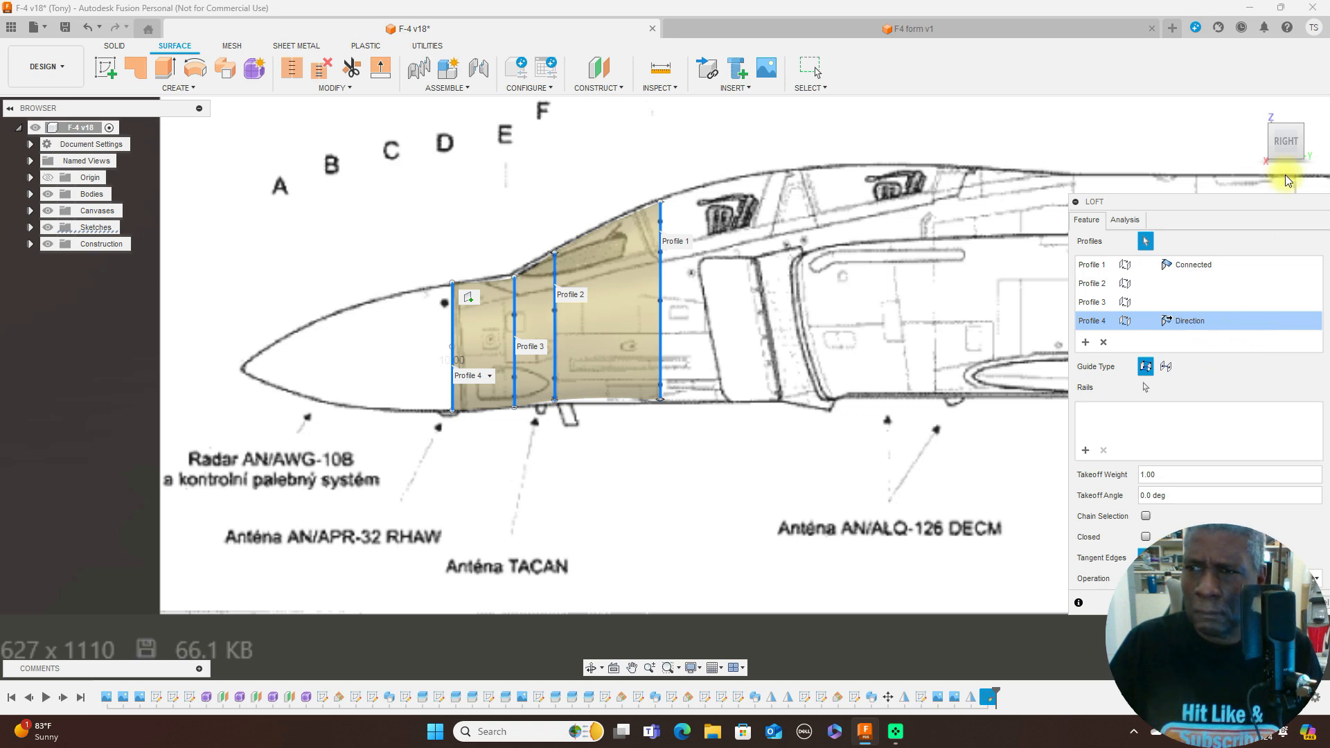
click(1272, 141)
drag(1271, 141, 64, 161)
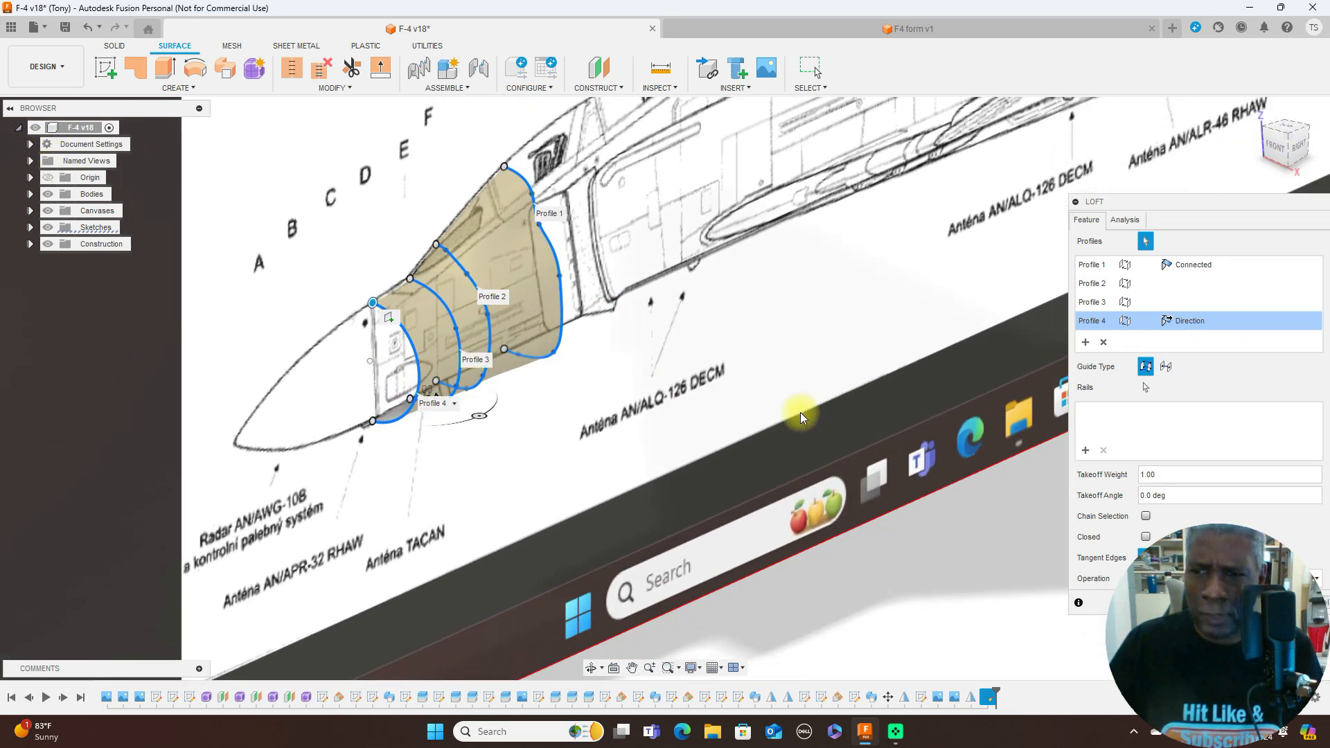
drag(1185, 195, 1175, 70)
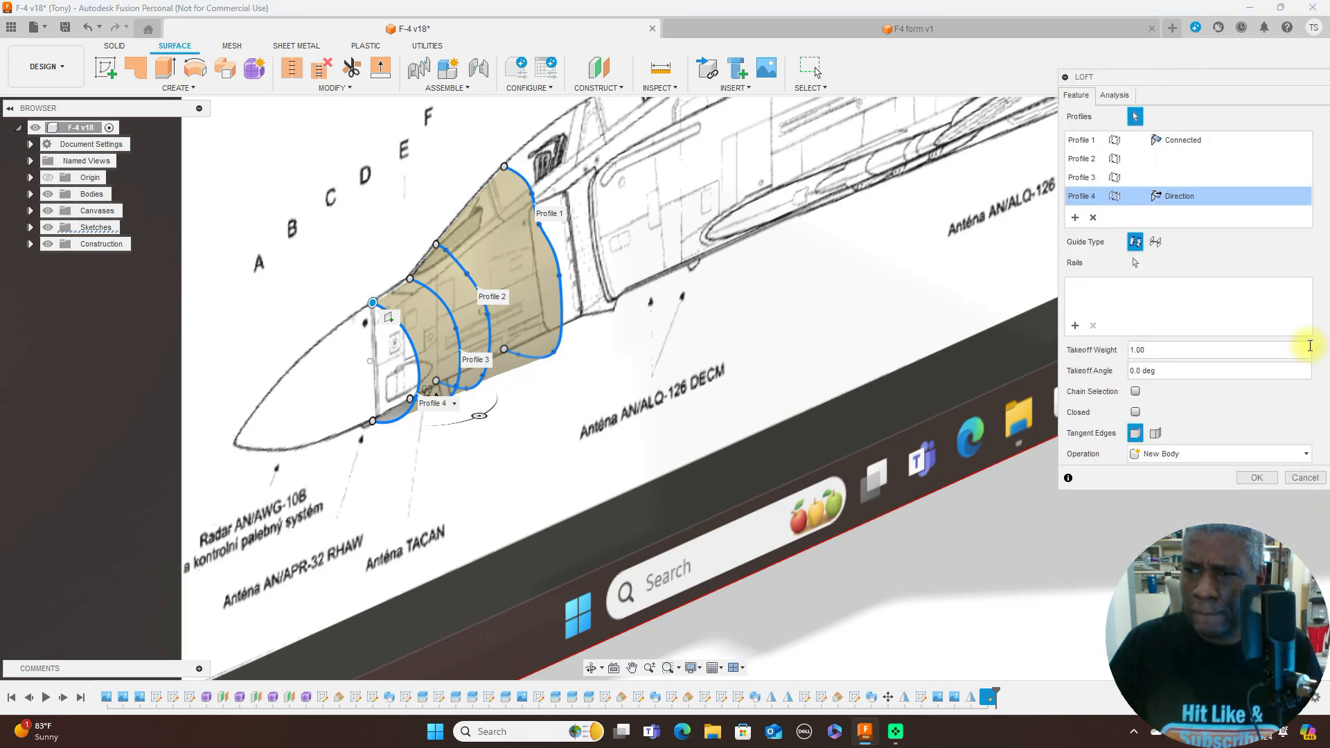
click(1252, 478)
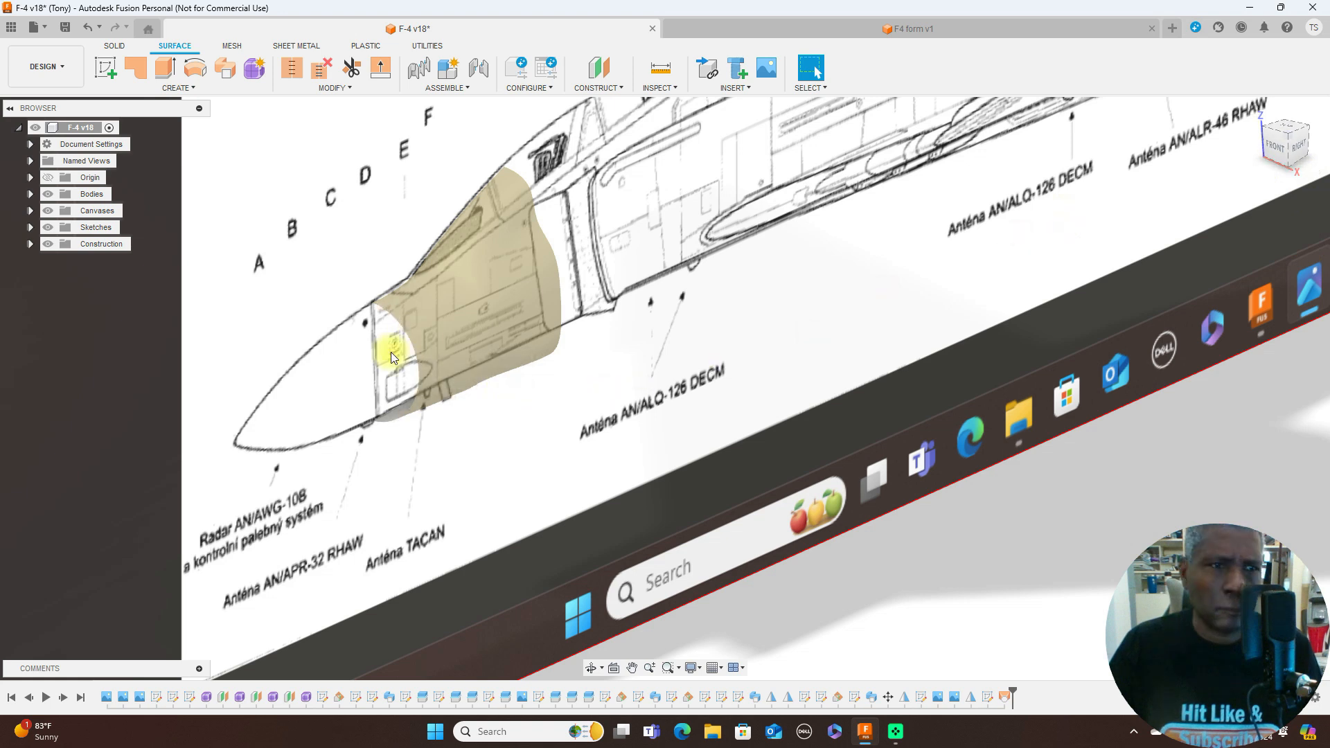
- Hide the canvases to inspect the lofted nose-section surface on its own
click(48, 211)
scroll(693, 350, down, 2)
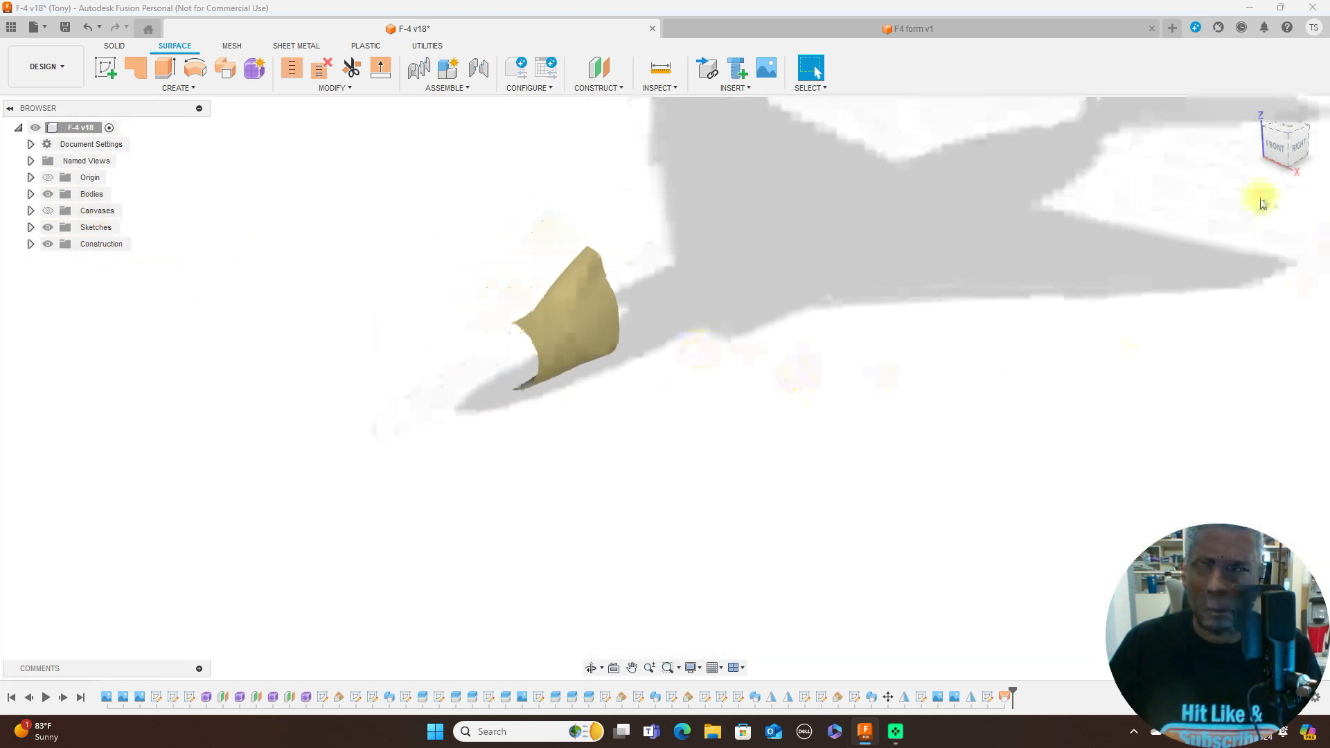
drag(1285, 163, 1261, 158)
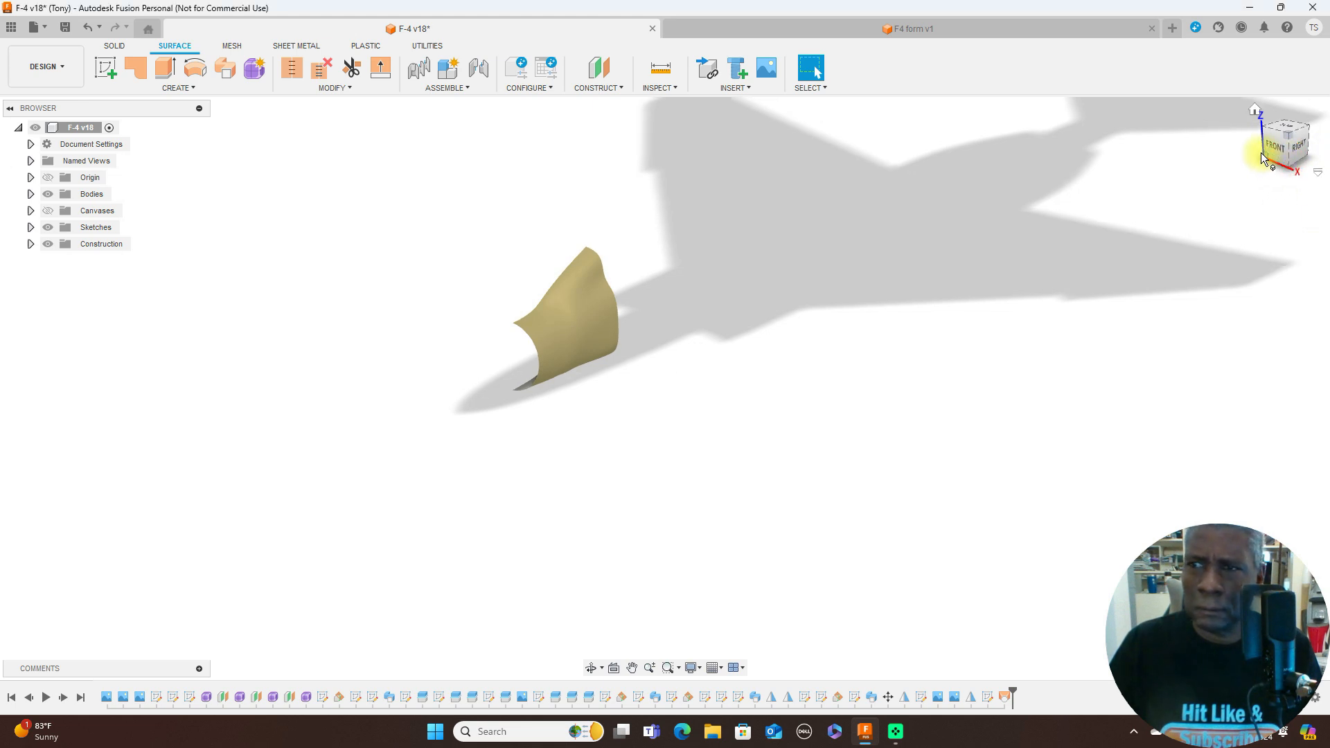
- Mirror the lofted nose-section surface body across the vertical YZ origin plane as a new body
click(1292, 156)
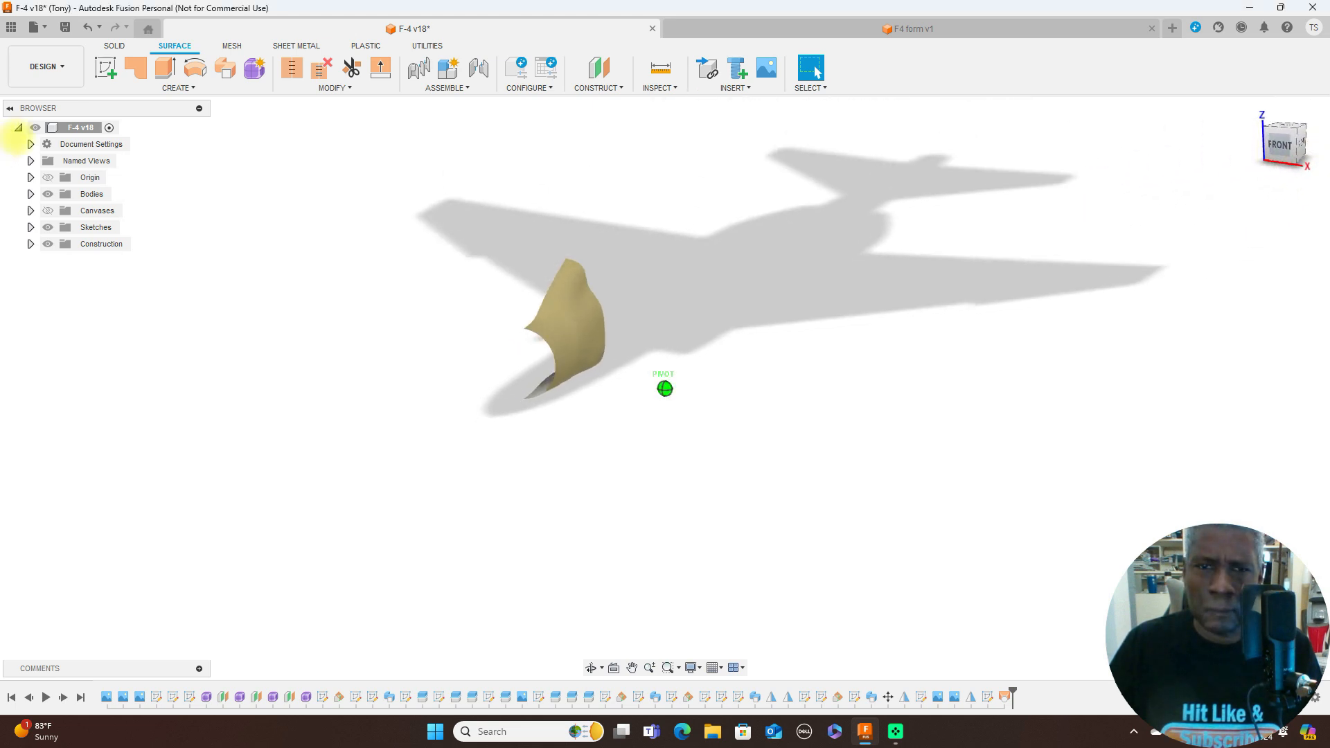
mouse_move(1282, 138)
mouse_down()
mouse_move(1245, 125)
mouse_move(1140, 128)
mouse_move(1236, 173)
mouse_move(1286, 156)
mouse_up()
click(198, 89)
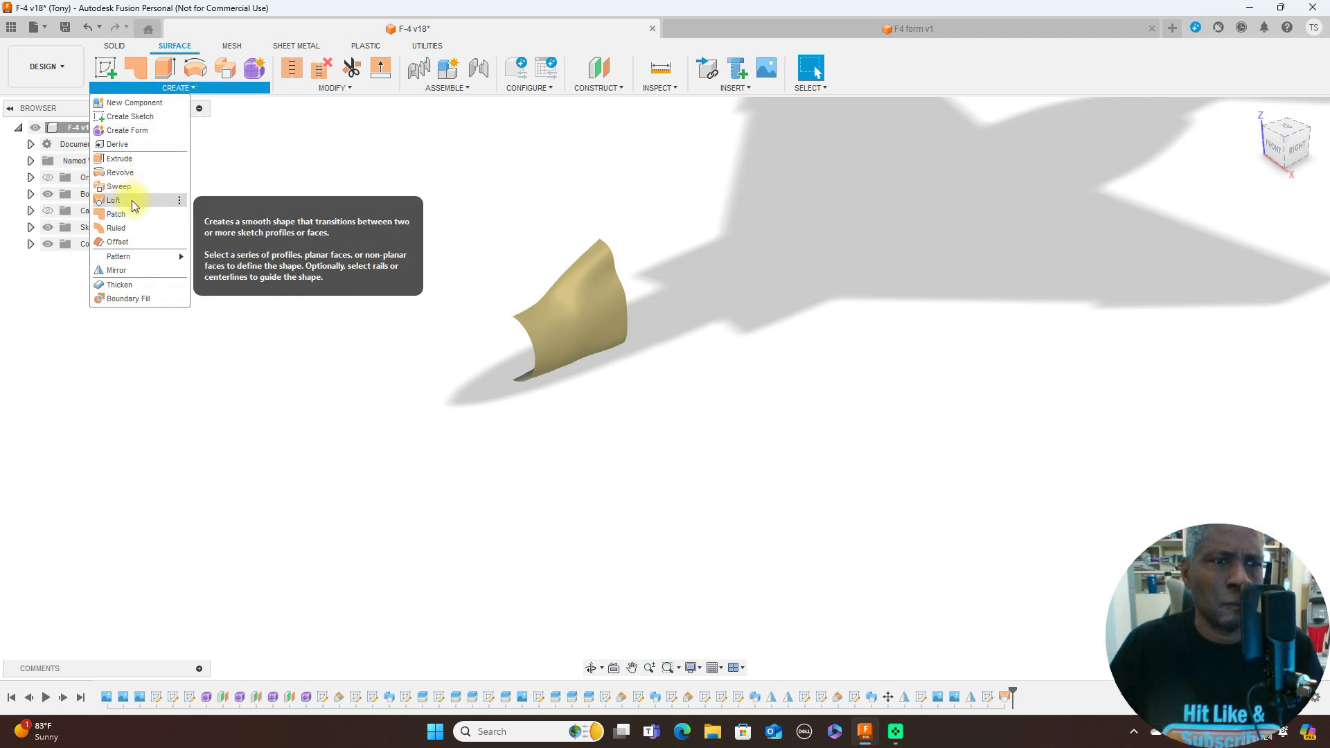
click(133, 271)
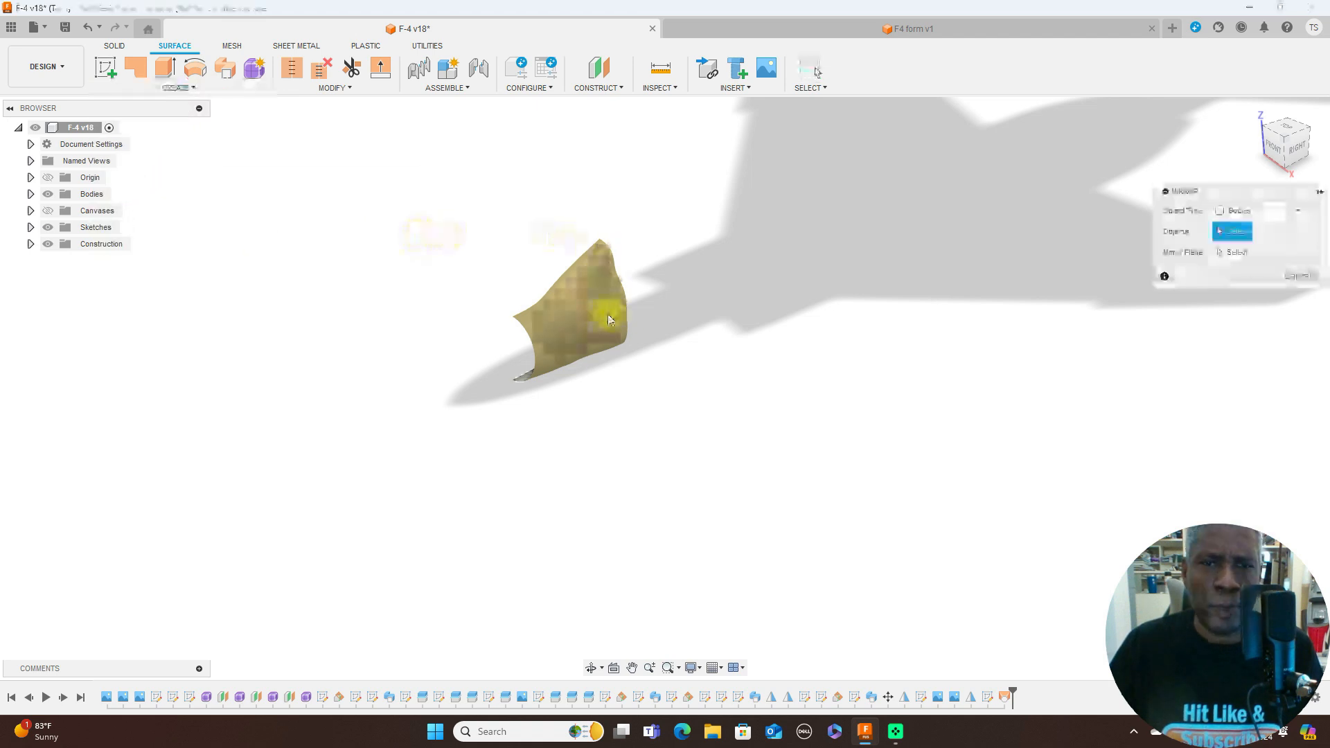
click(600, 321)
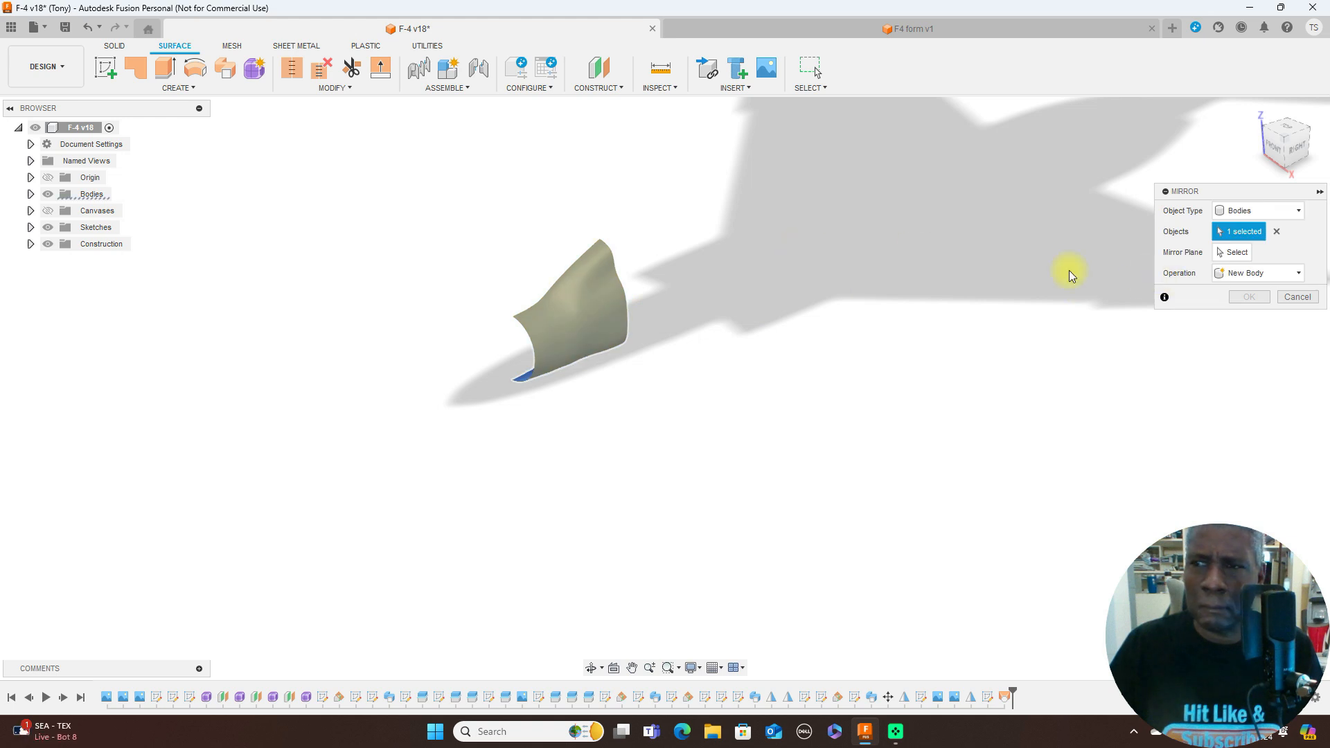
click(1232, 252)
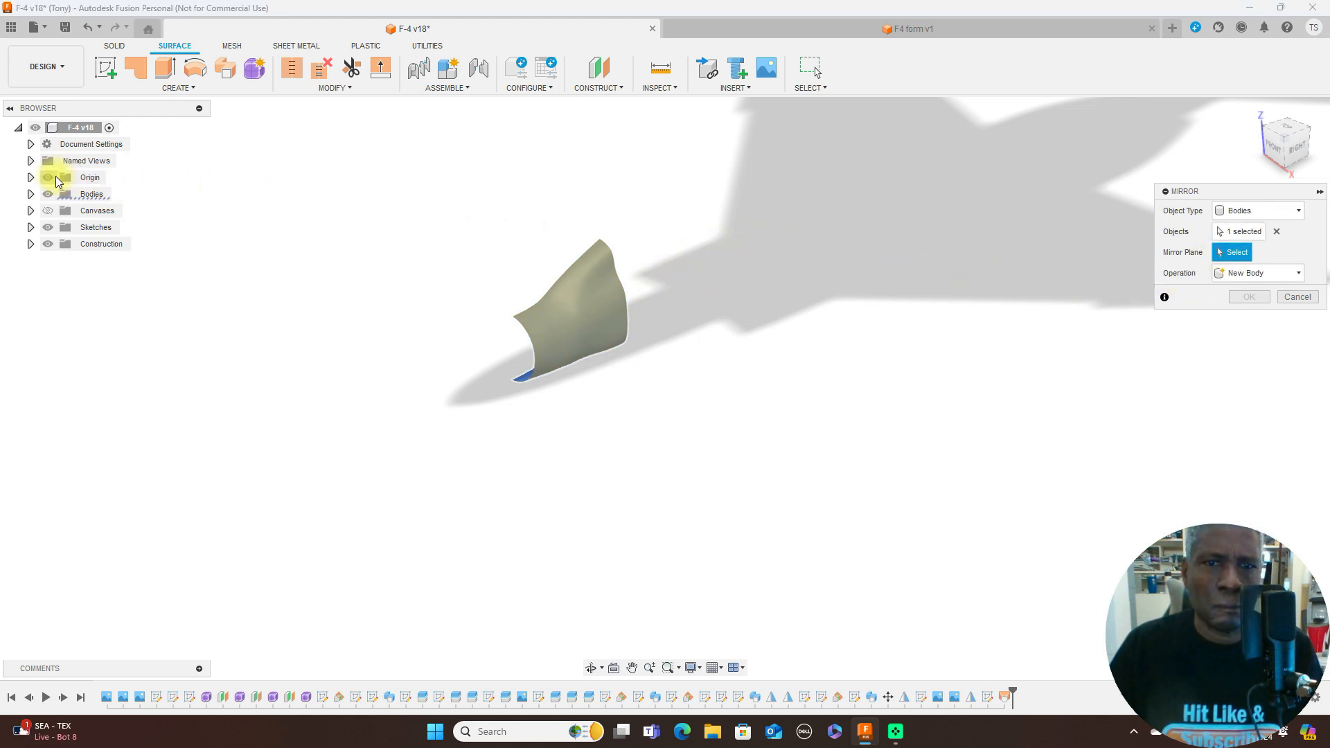
scroll(701, 377, down, 5)
click(650, 163)
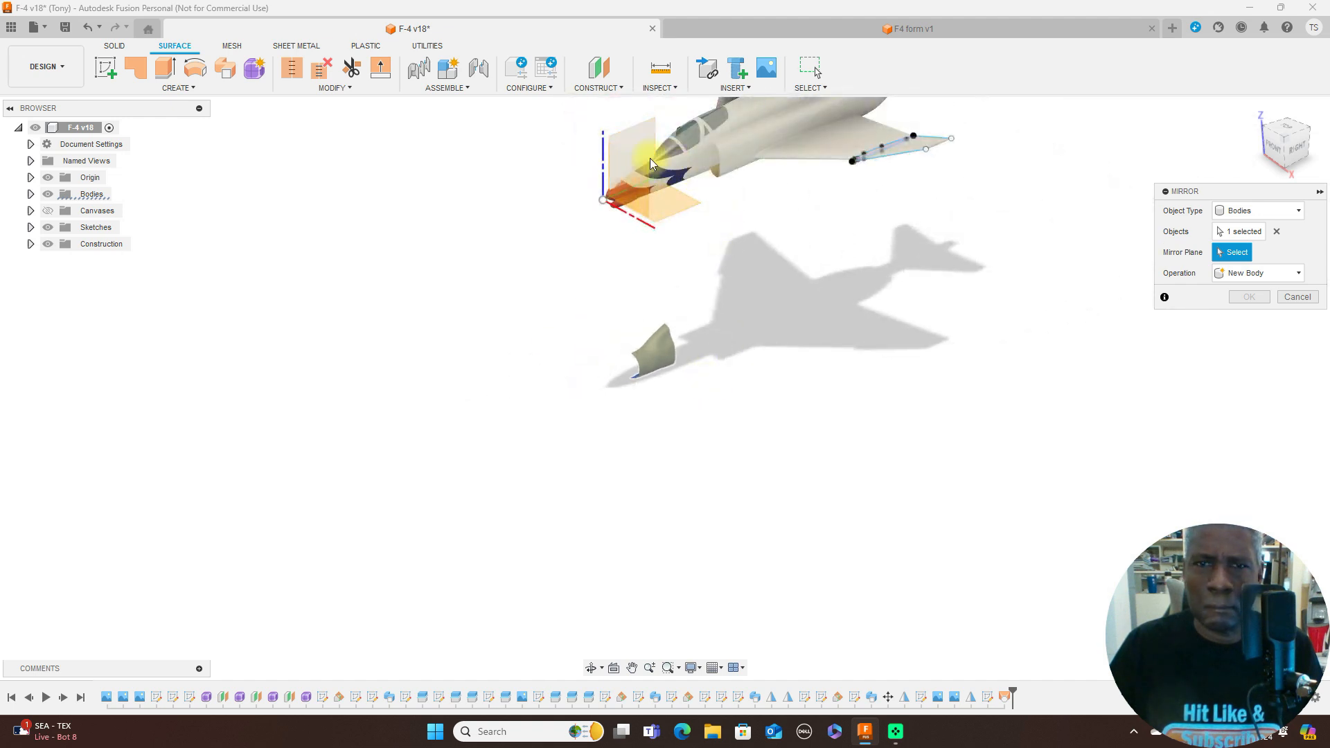
click(641, 142)
click(1293, 281)
click(1262, 289)
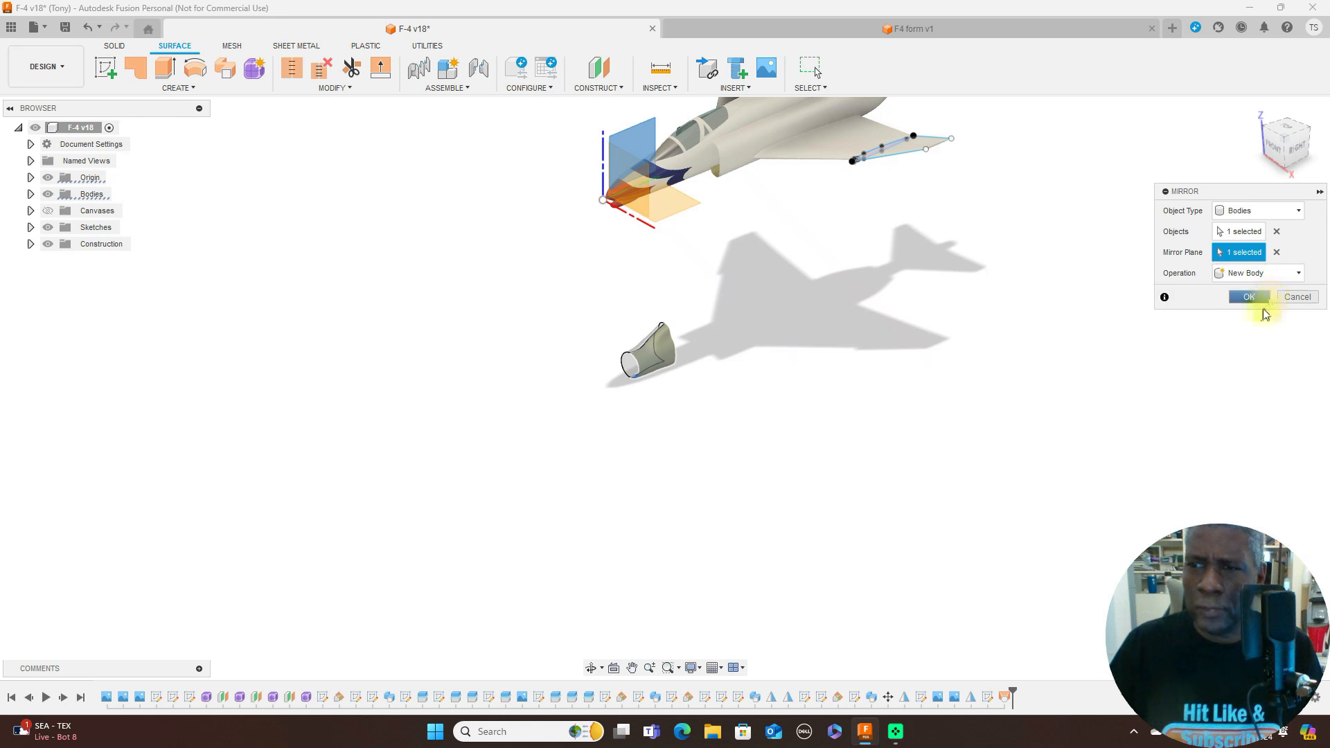
click(1257, 298)
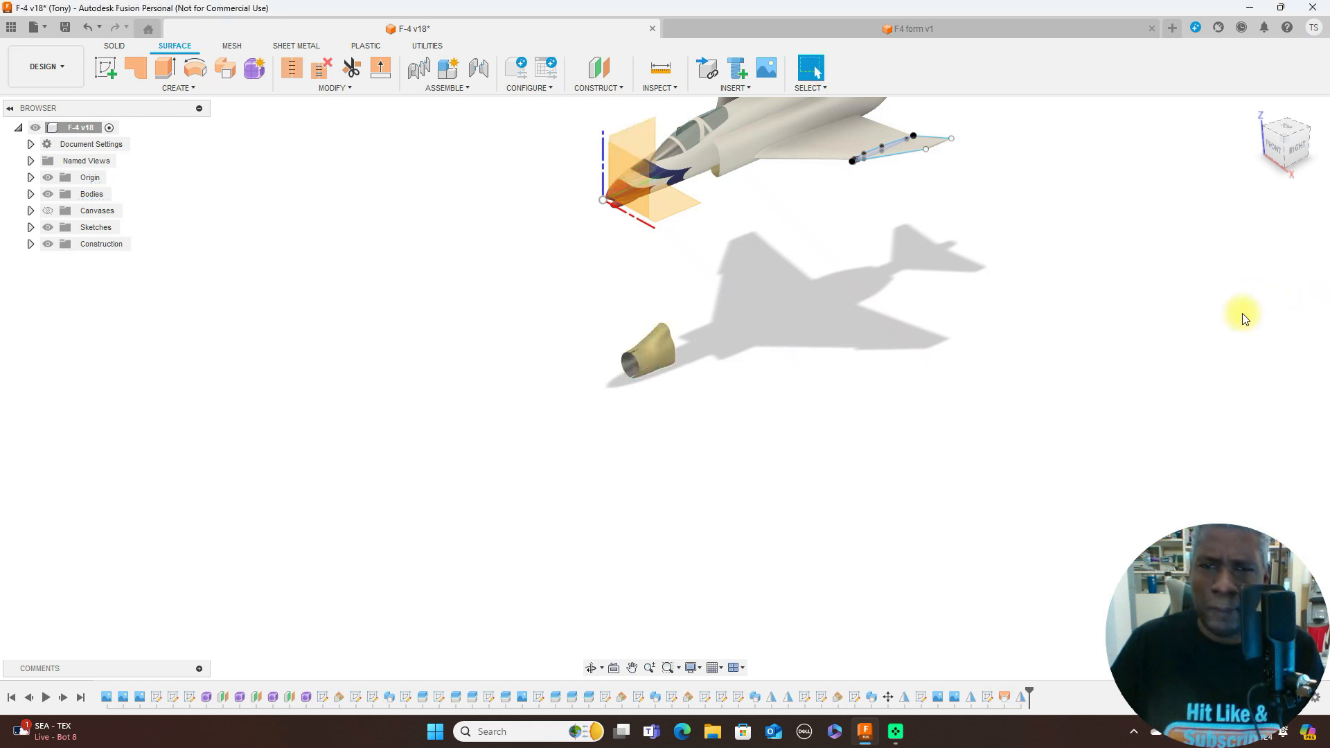
- Inspect the completed nose section at an angle and in the right side view
click(1298, 150)
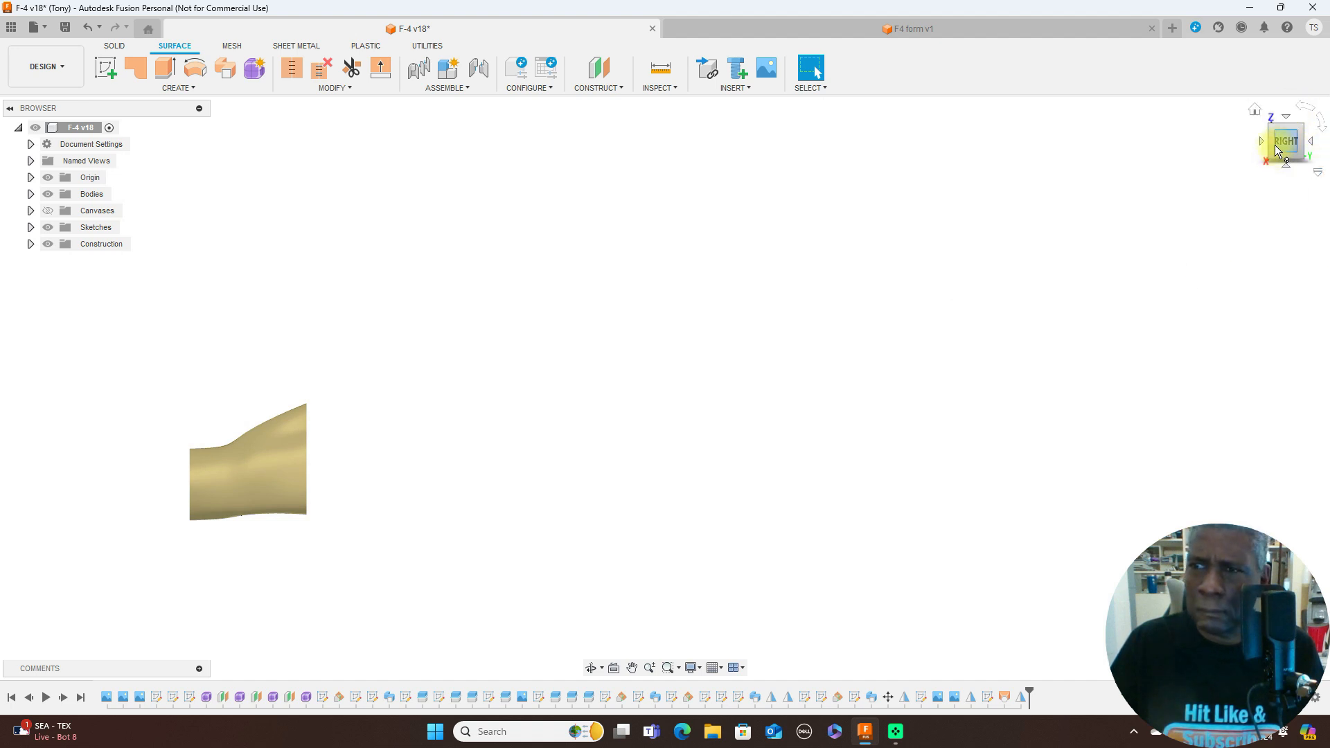
mouse_move(1278, 143)
shift+middle_down()
mouse_move(95, 139)
mouse_move(116, 144)
shift+middle_up()
mouse_move(120, 144)
mouse_down()
mouse_move(159, 142)
mouse_move(16, 144)
mouse_move(1278, 149)
mouse_up()
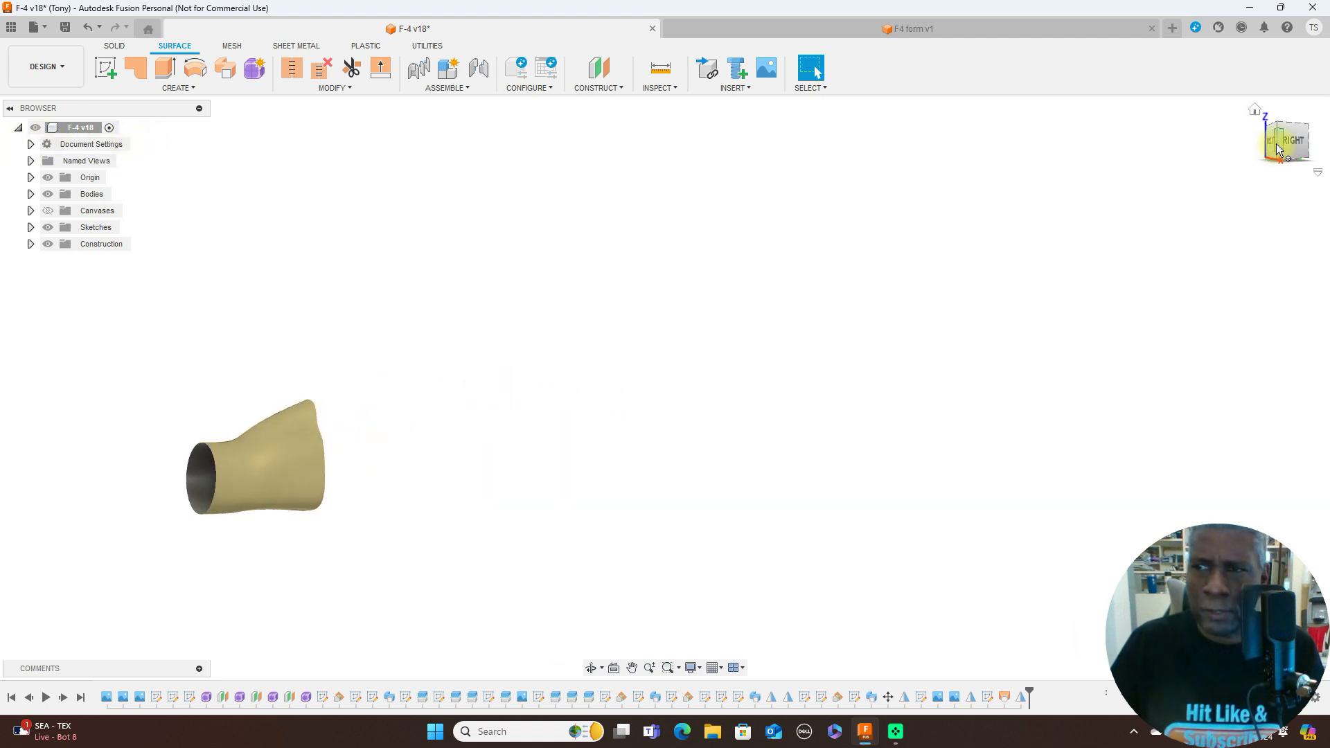
click(1295, 142)
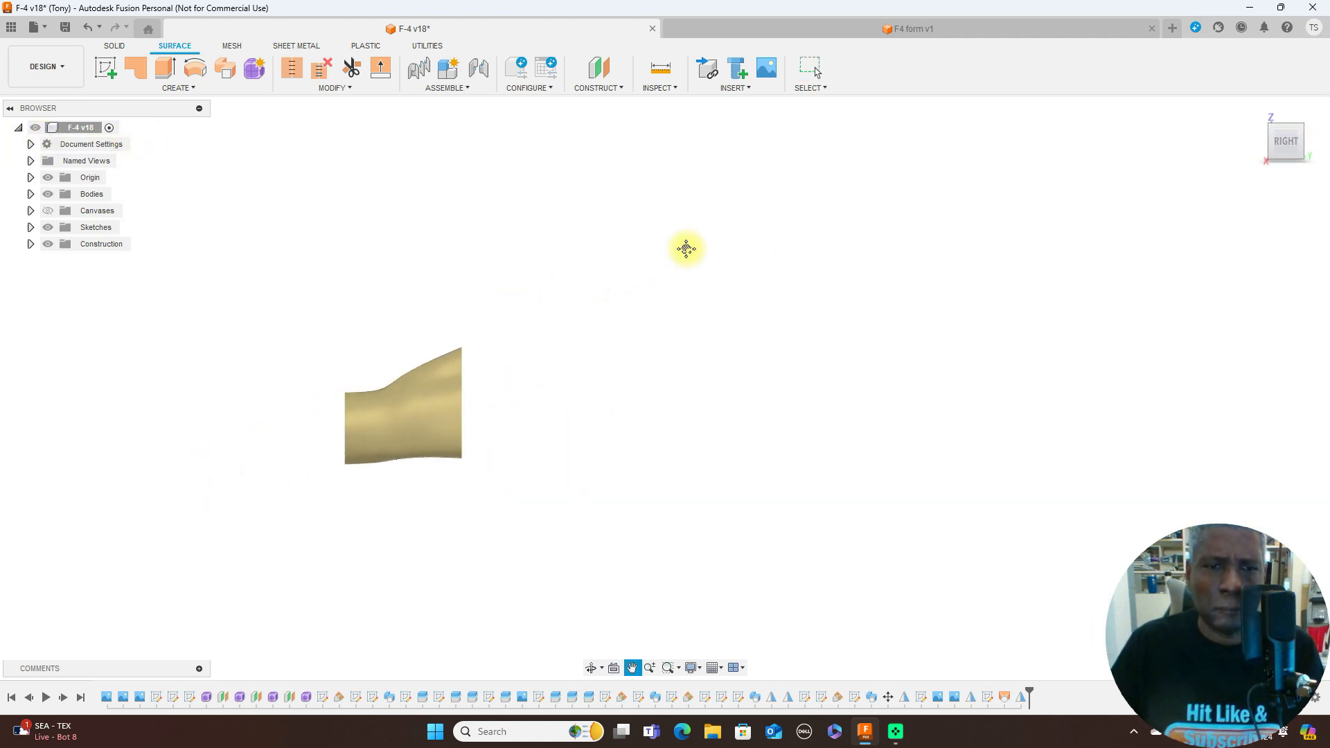
- Show the canvases and compare the nose section's contour with the F-4S side-view drawing
click(48, 211)
scroll(546, 343, up, 5)
middle_drag(584, 388, 762, 248)
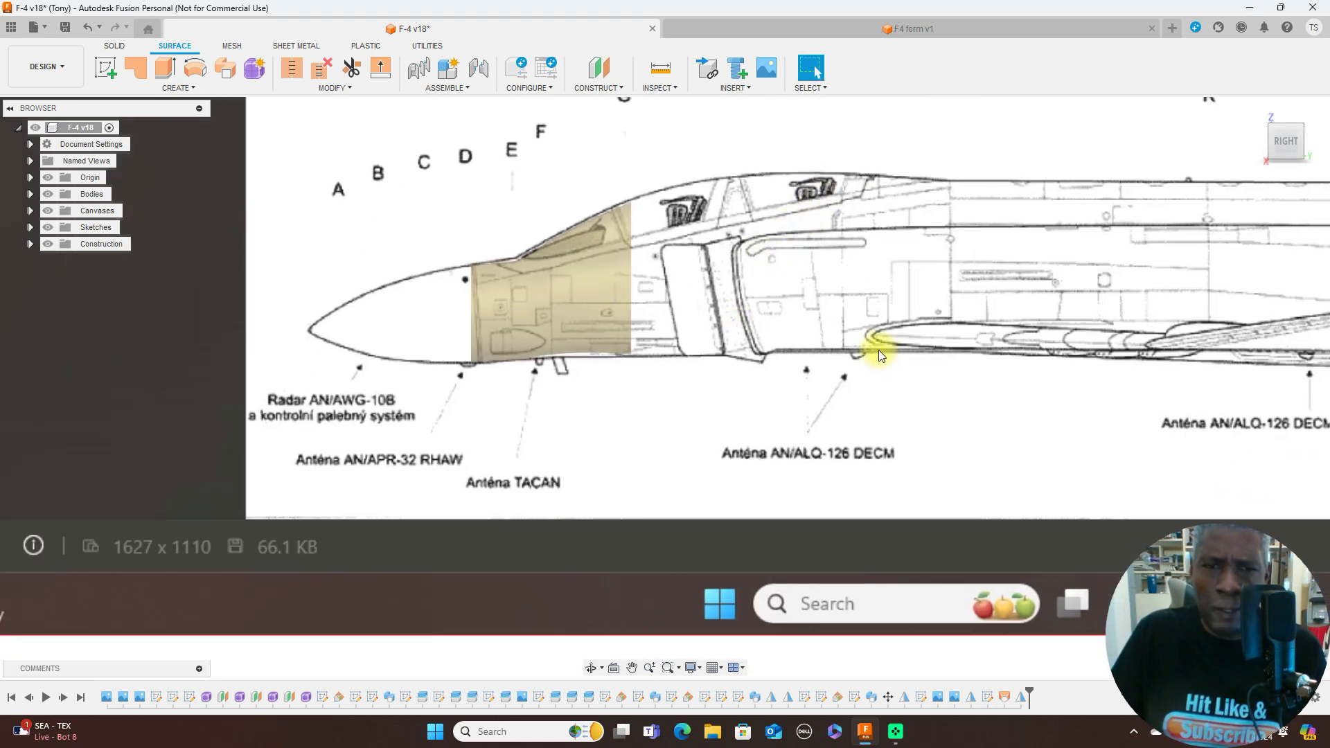
mouse_move(1301, 123)
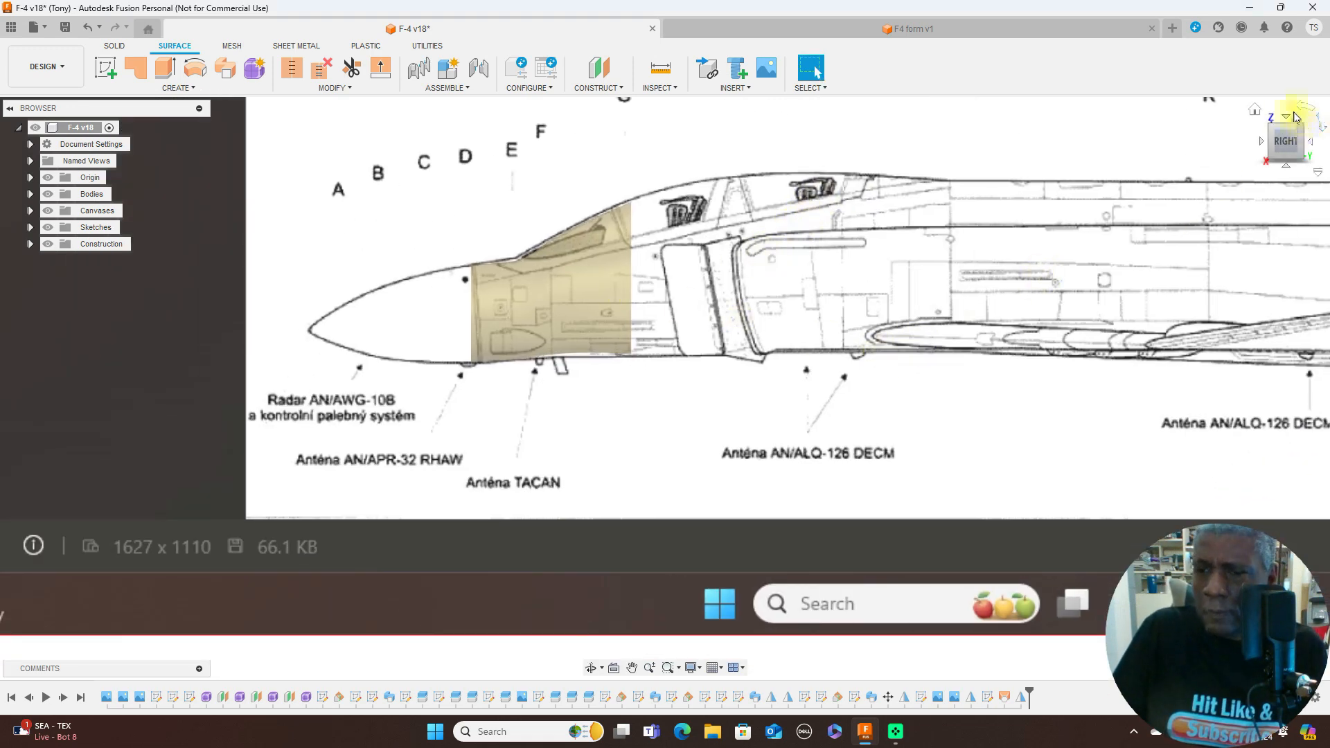
mouse_move(1272, 146)
mouse_down()
mouse_move(1306, 143)
mouse_move(7, 142)
mouse_move(24, 162)
mouse_move(1273, 153)
mouse_up()
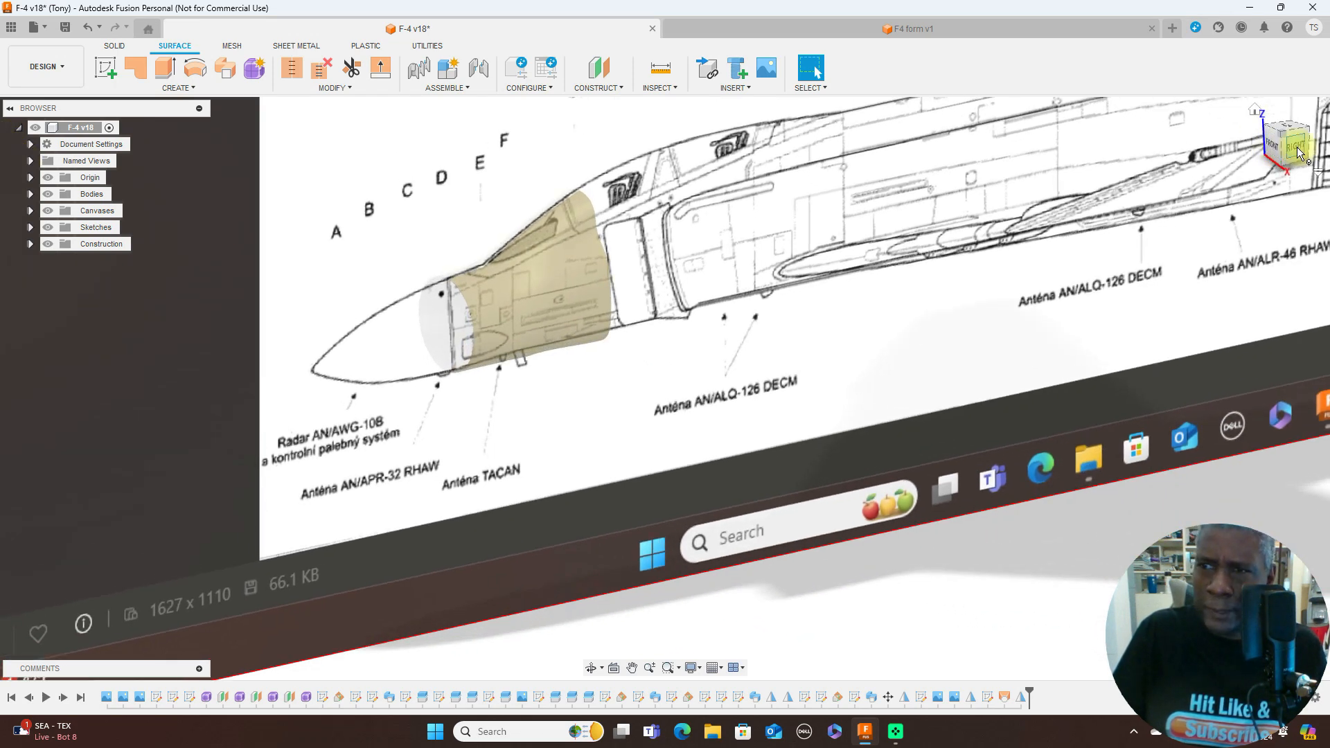
click(1298, 150)
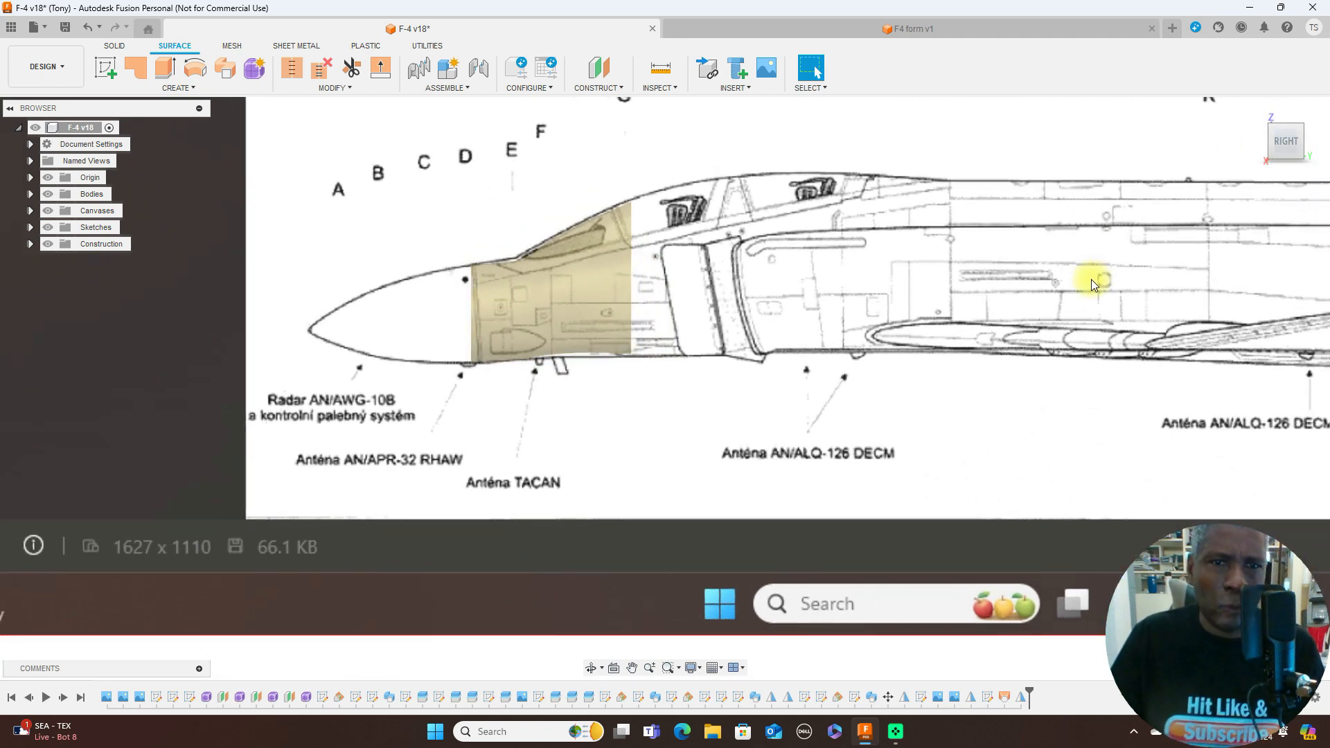
- Hide the bodies and show Sketch21 so the half-outlines stand alone on the side-view canvas
click(47, 194)
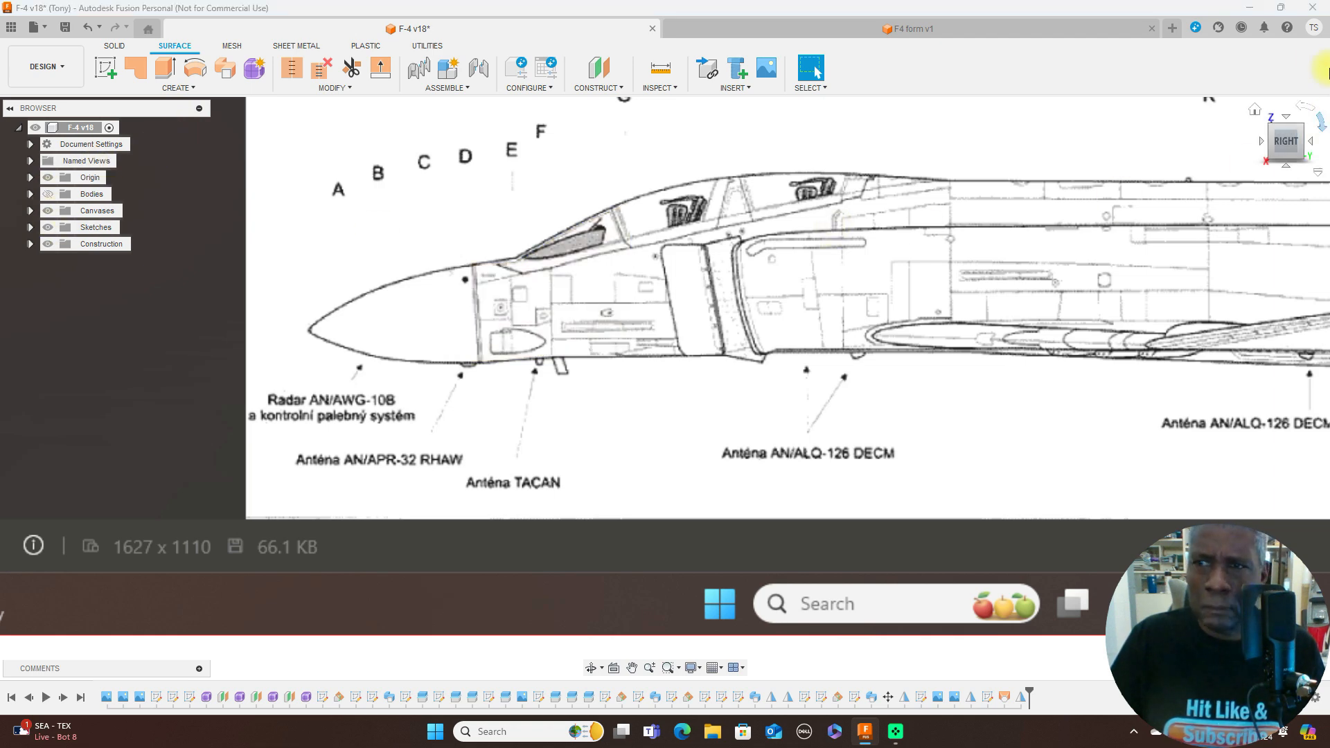
mouse_move(1294, 143)
mouse_down()
mouse_move(65, 167)
mouse_move(471, 139)
mouse_up()
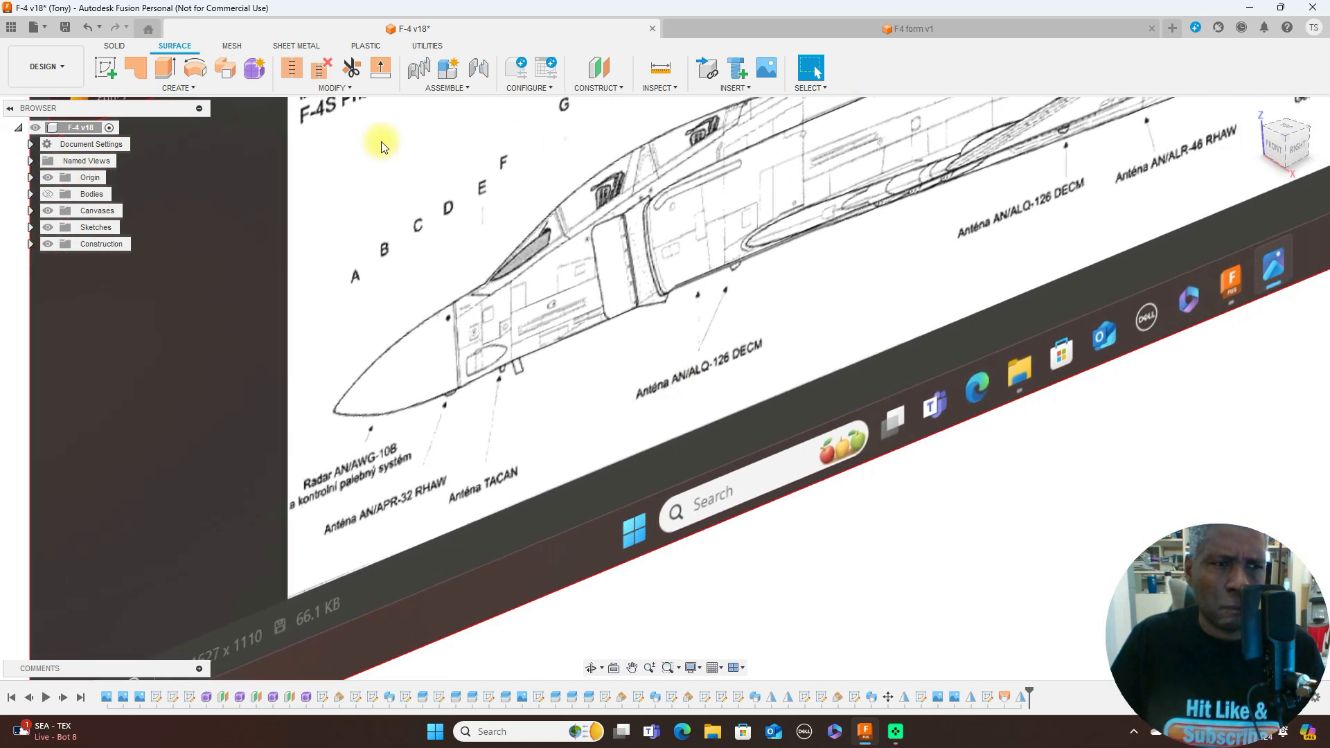
click(30, 227)
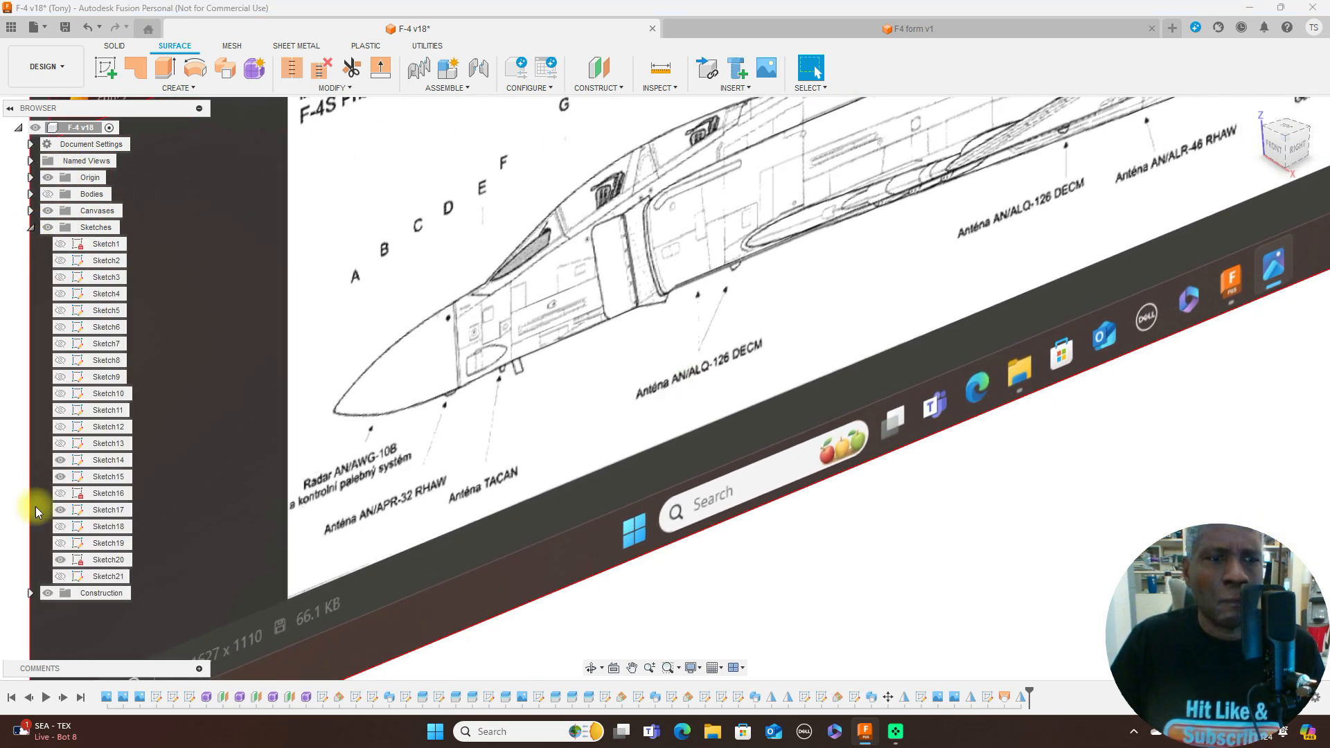
click(62, 577)
scroll(558, 513, down, 1)
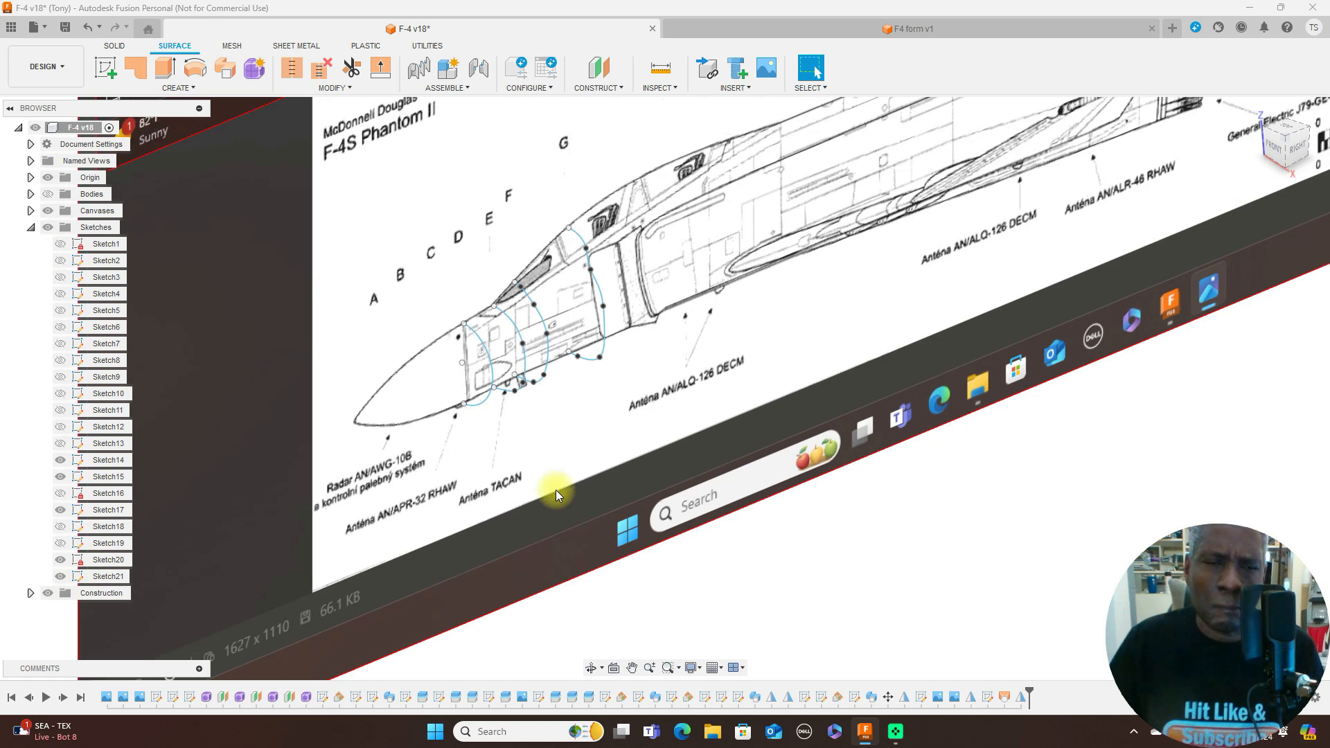
scroll(880, 270, up, 3)
scroll(859, 276, down, 1)
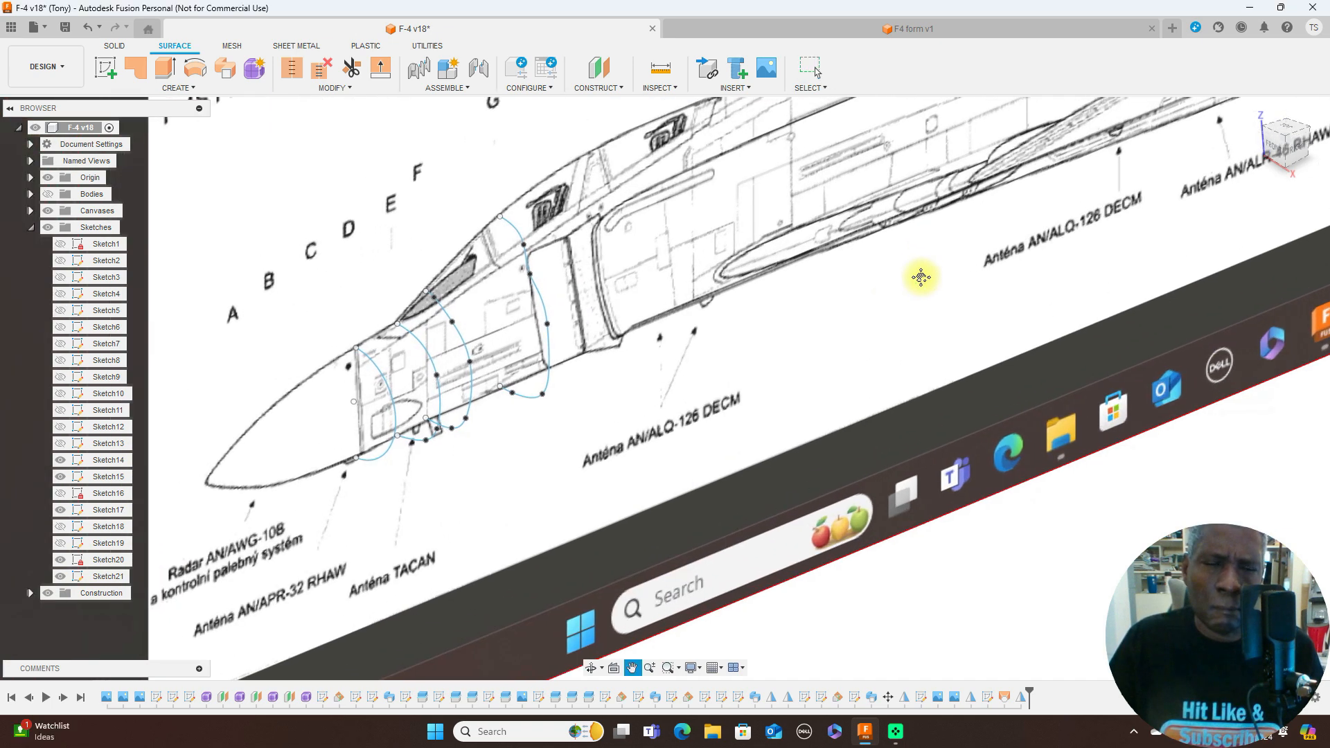
- Create a new sketch on the YZ origin plane, framing the half-outlines on the F-4S nose
scroll(1004, 285, up, 1)
scroll(1004, 285, up, 1)
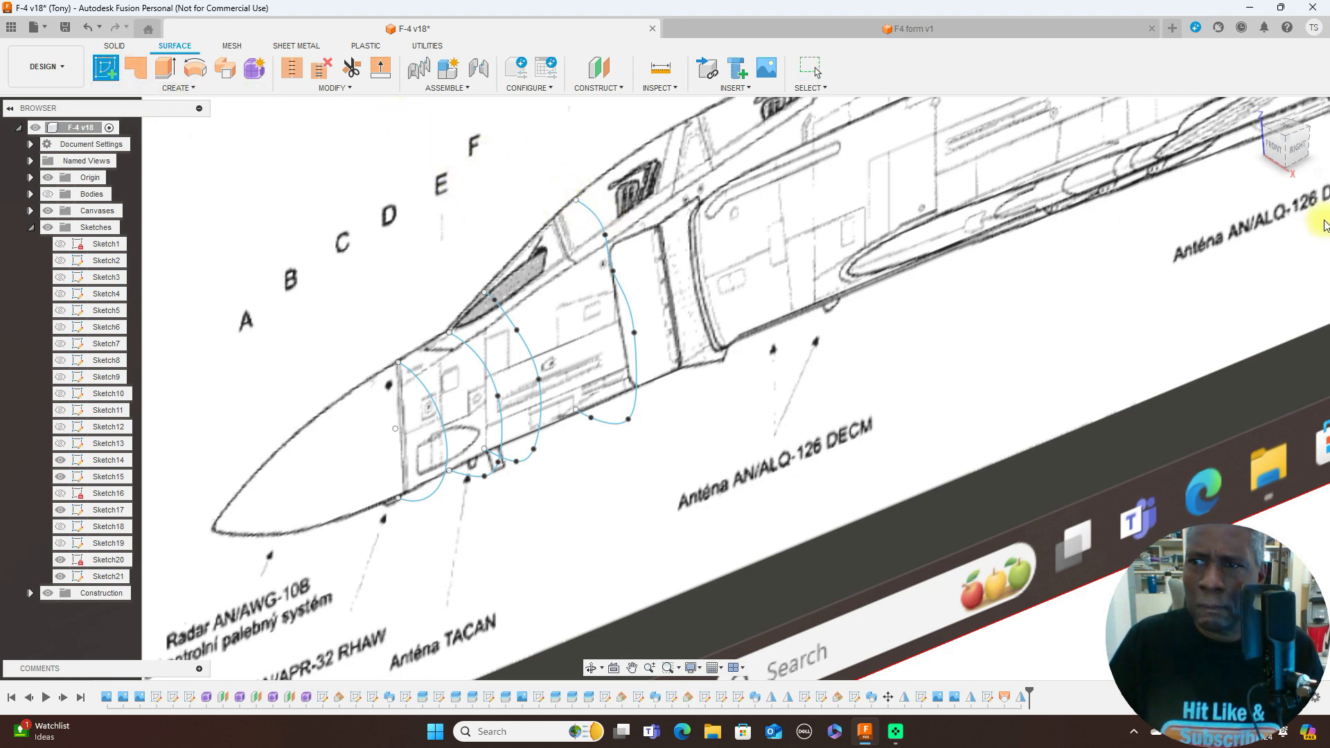
click(1293, 152)
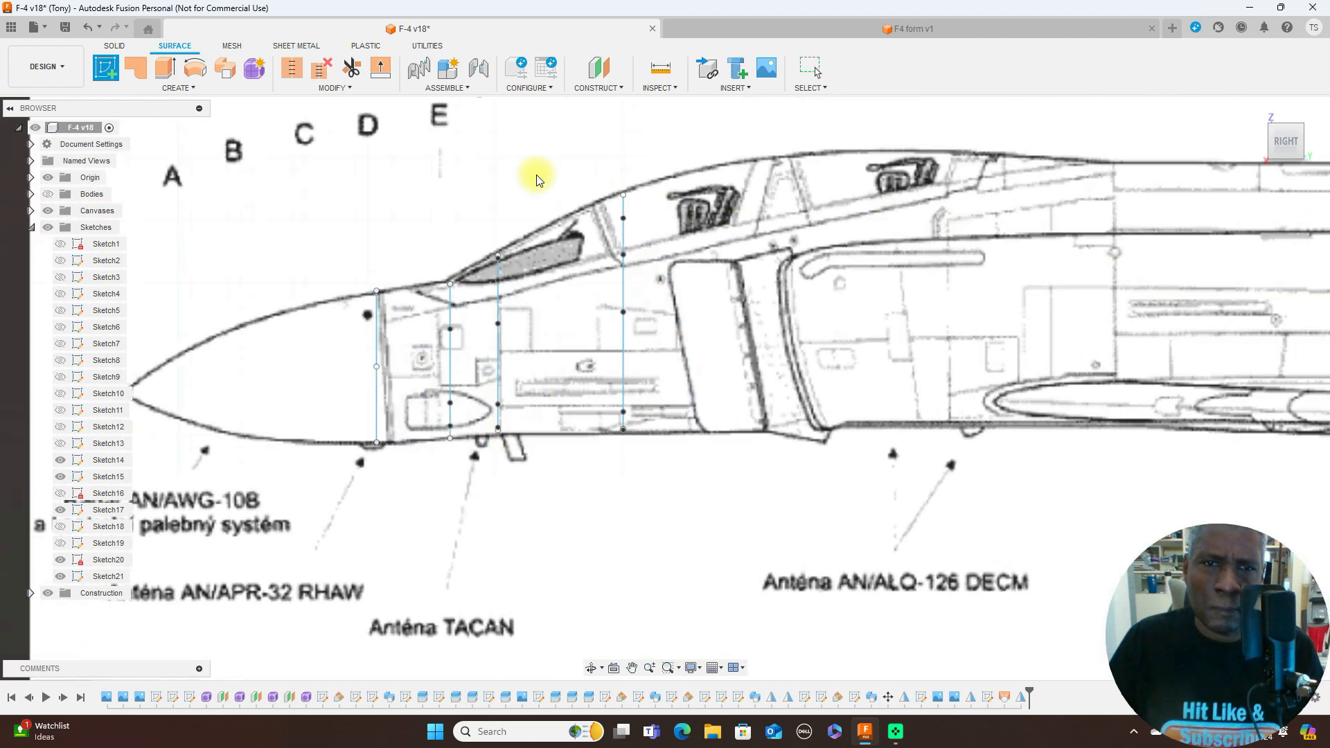
scroll(498, 172, up, 5)
scroll(831, 337, down, 6)
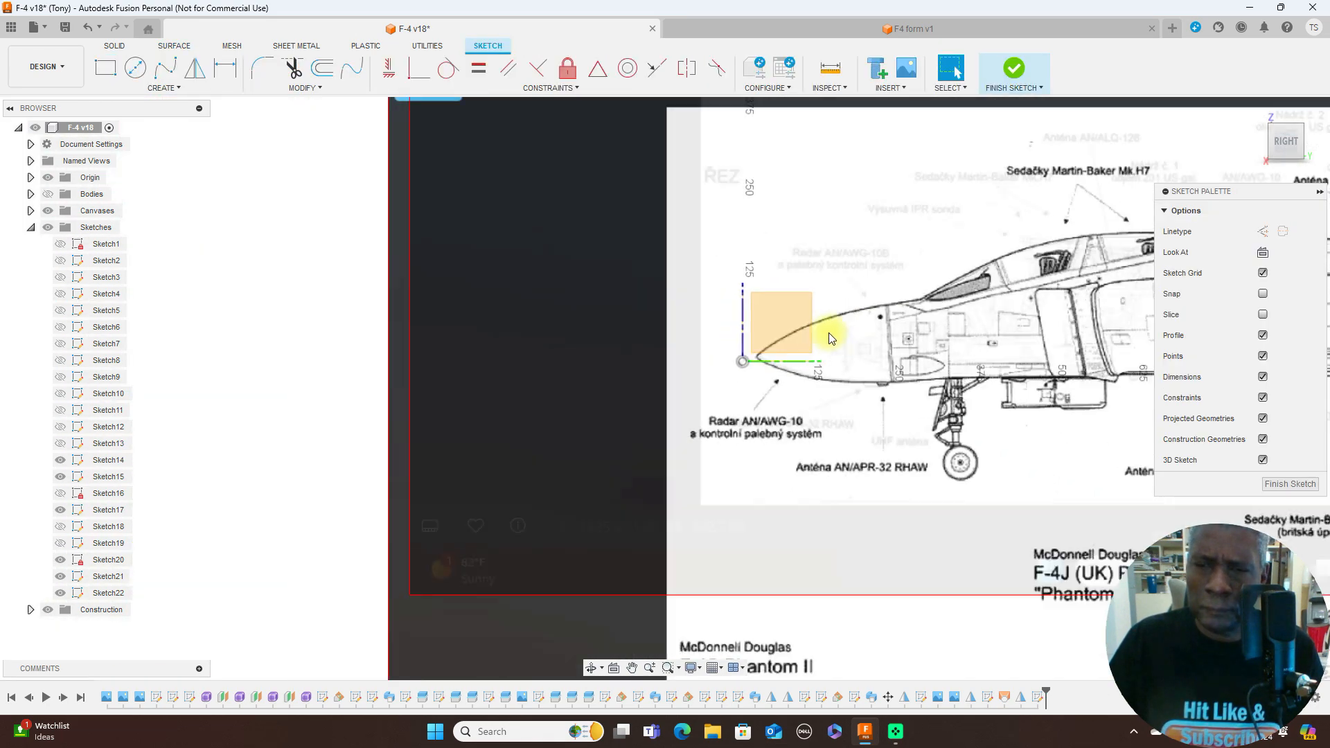
mouse_move(823, 305)
middle_down()
mouse_move(570, 132)
mouse_move(394, 44)
middle_up()
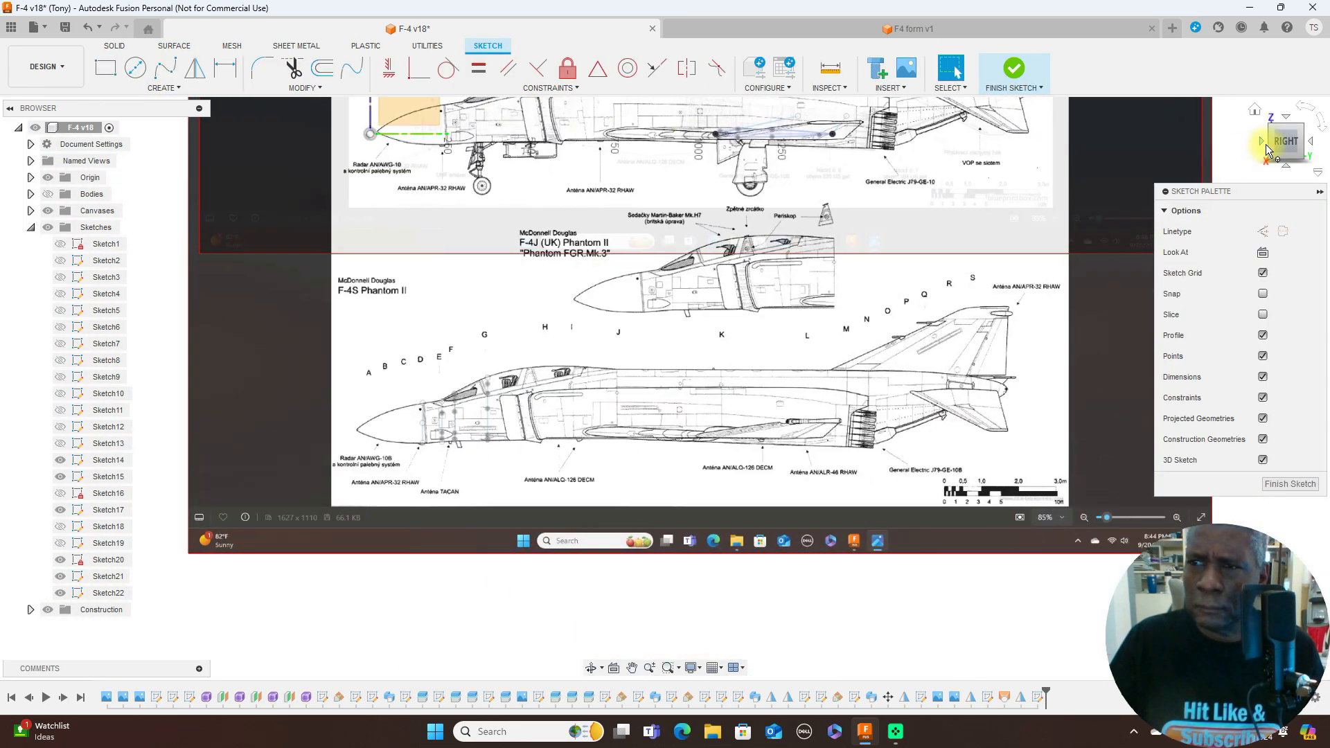
mouse_move(1276, 144)
mouse_down()
mouse_move(10, 172)
mouse_move(35, 190)
mouse_up()
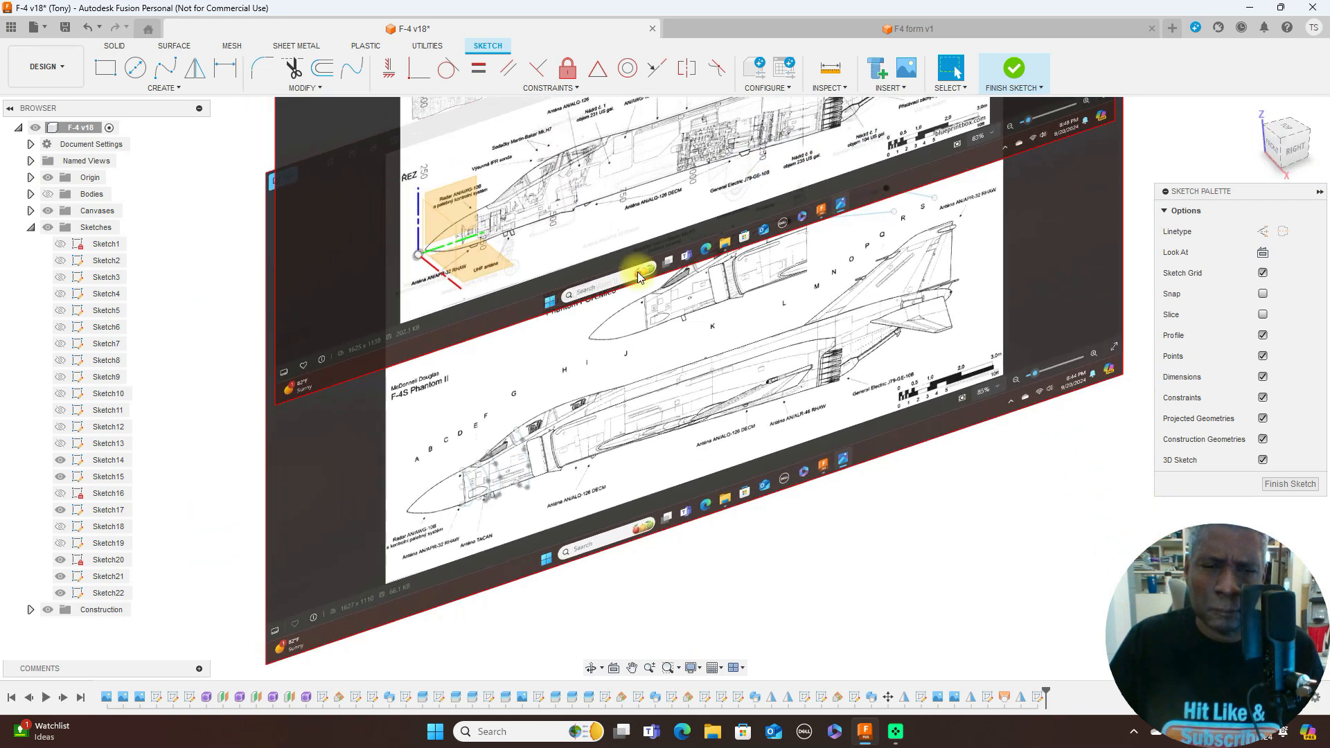
scroll(634, 273, up, 5)
middle_drag(618, 327, 805, 101)
scroll(742, 156, up, 2)
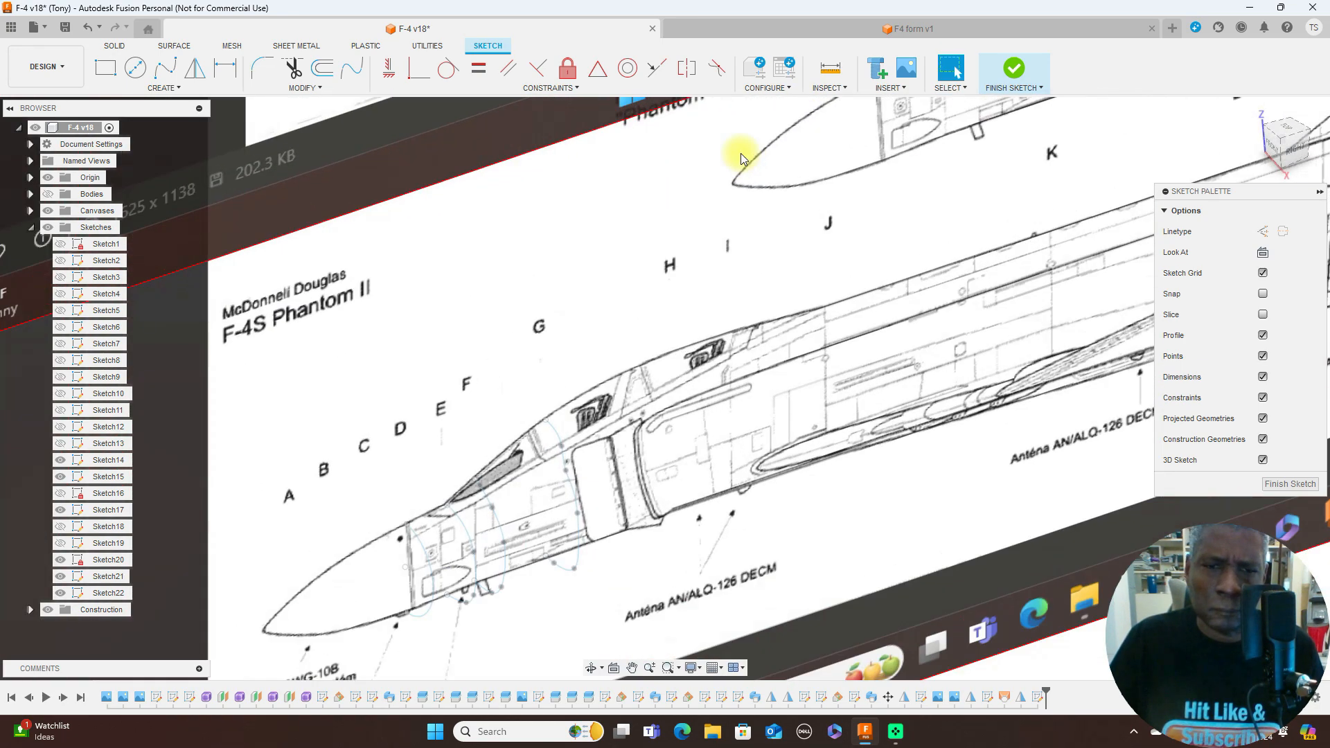
scroll(742, 154, up, 2)
scroll(741, 154, down, 2)
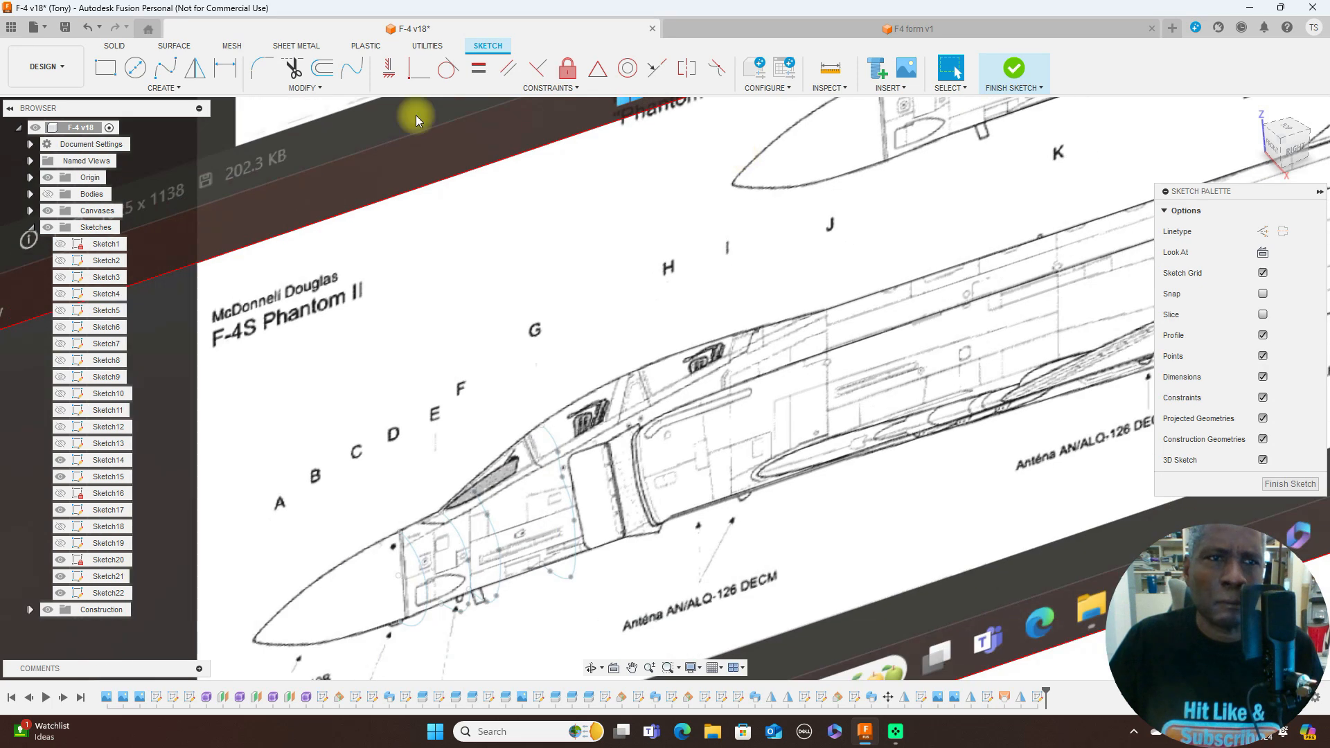
- Draw a seven-point fit point spline along the upper fuselage contour, from the top of the D half-outline through E and F to G
click(165, 67)
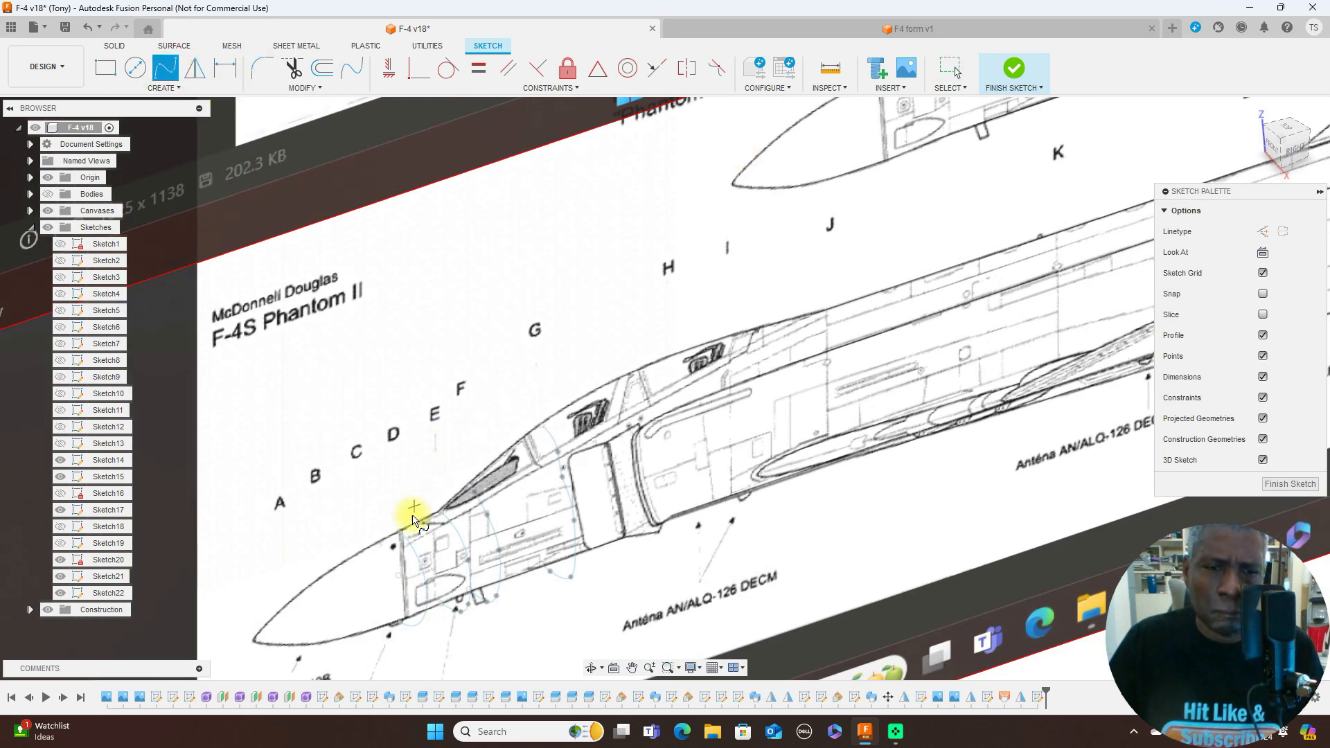
scroll(406, 540, up, 5)
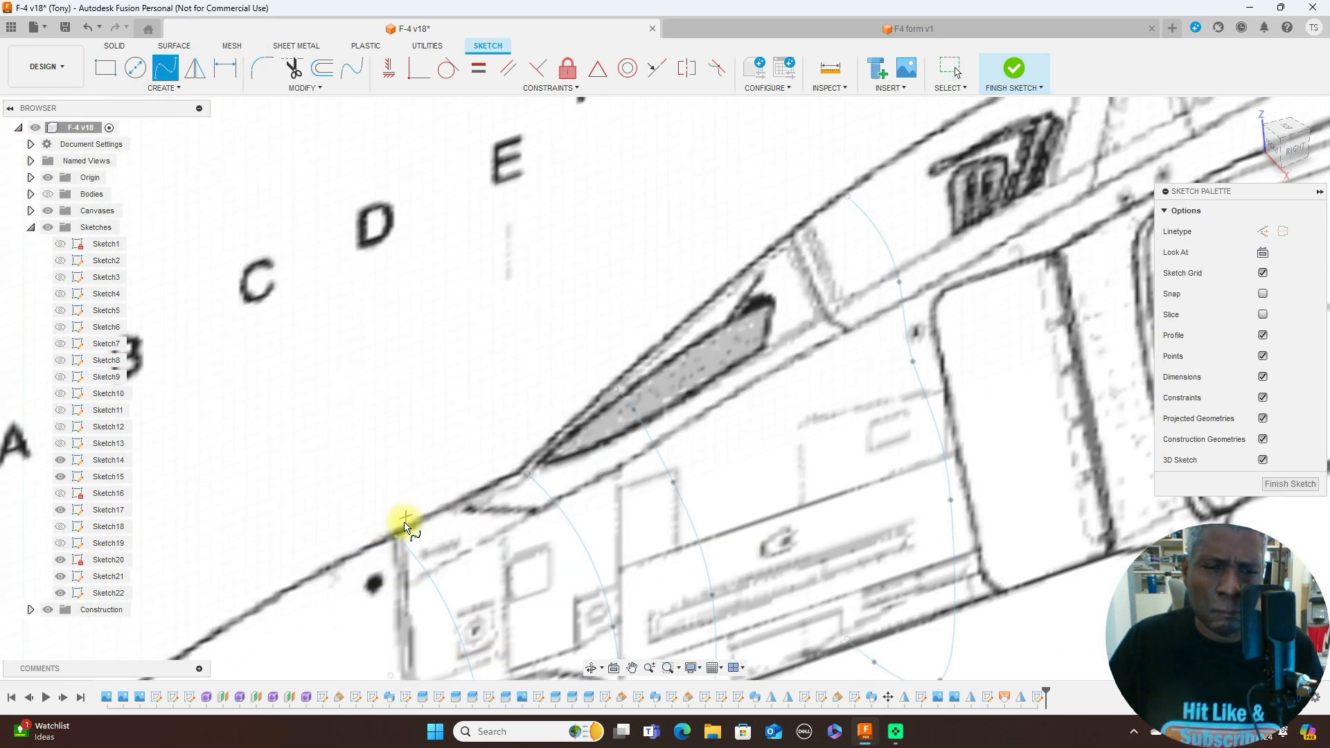
click(396, 538)
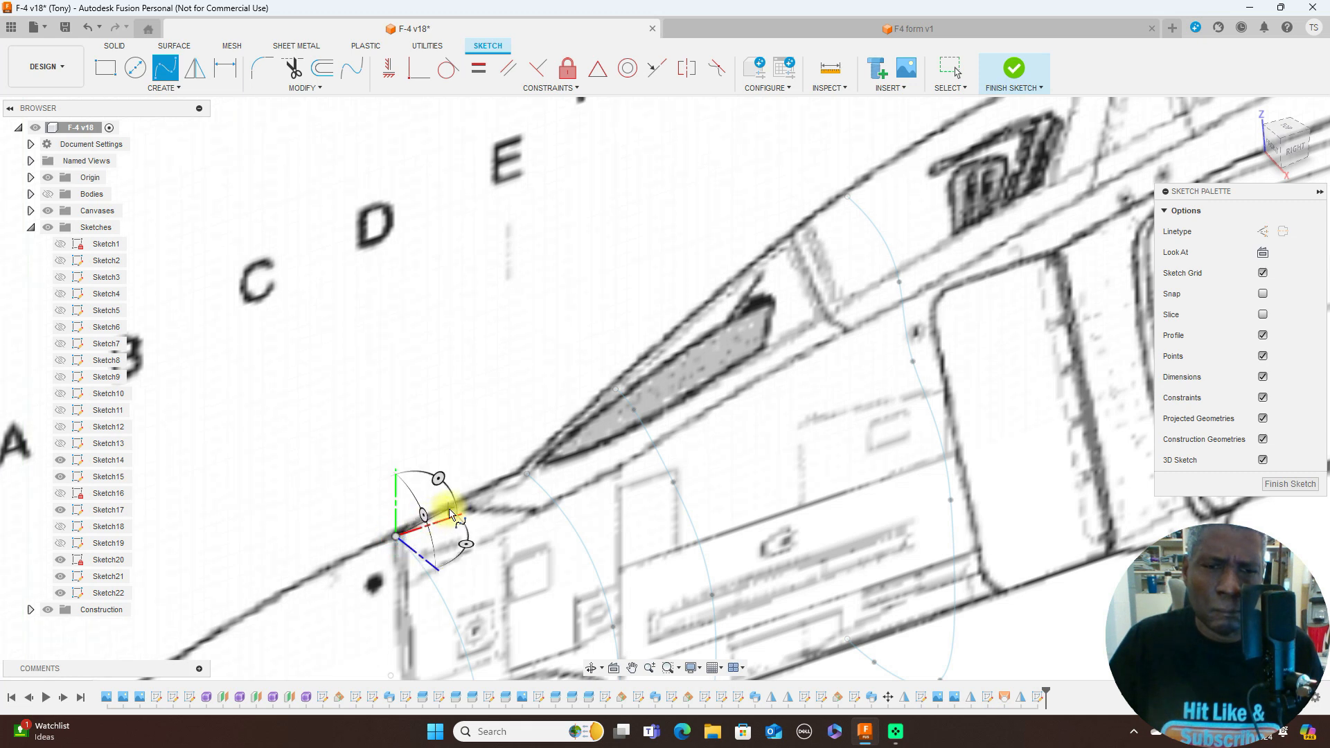
click(451, 513)
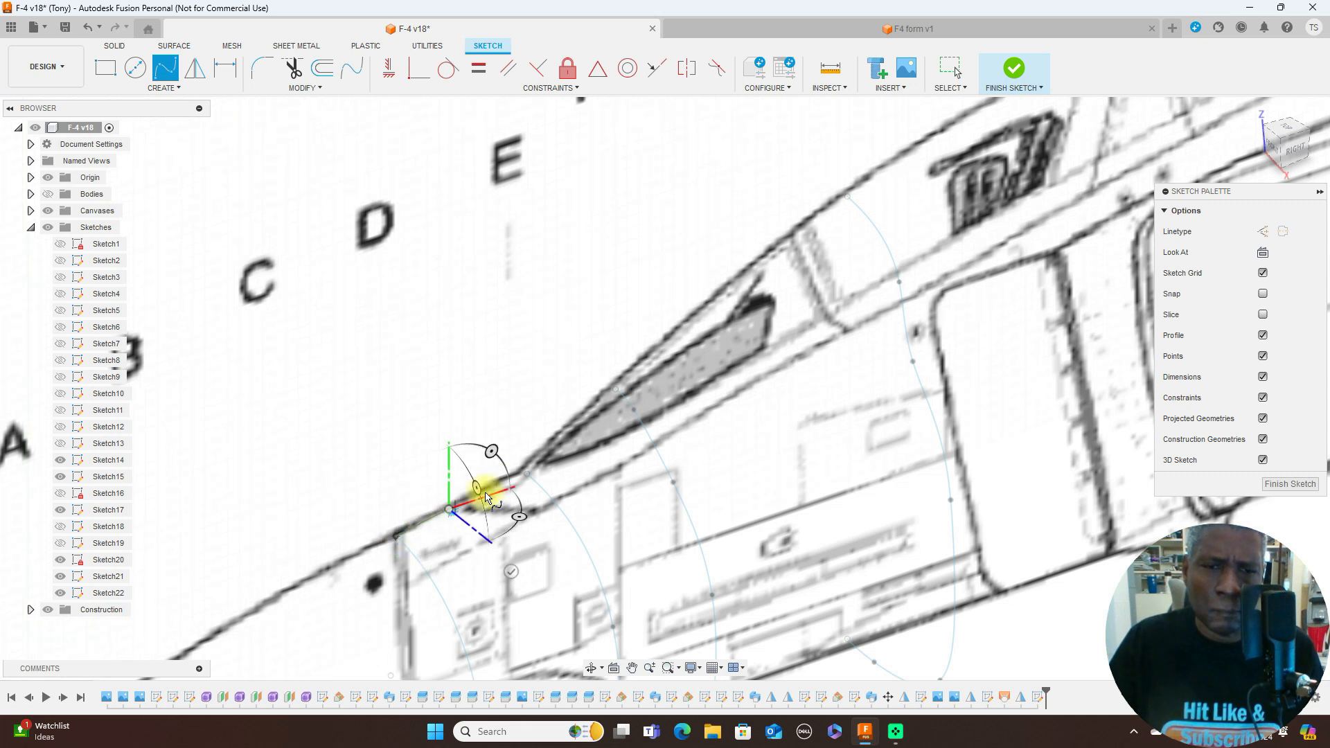
click(526, 475)
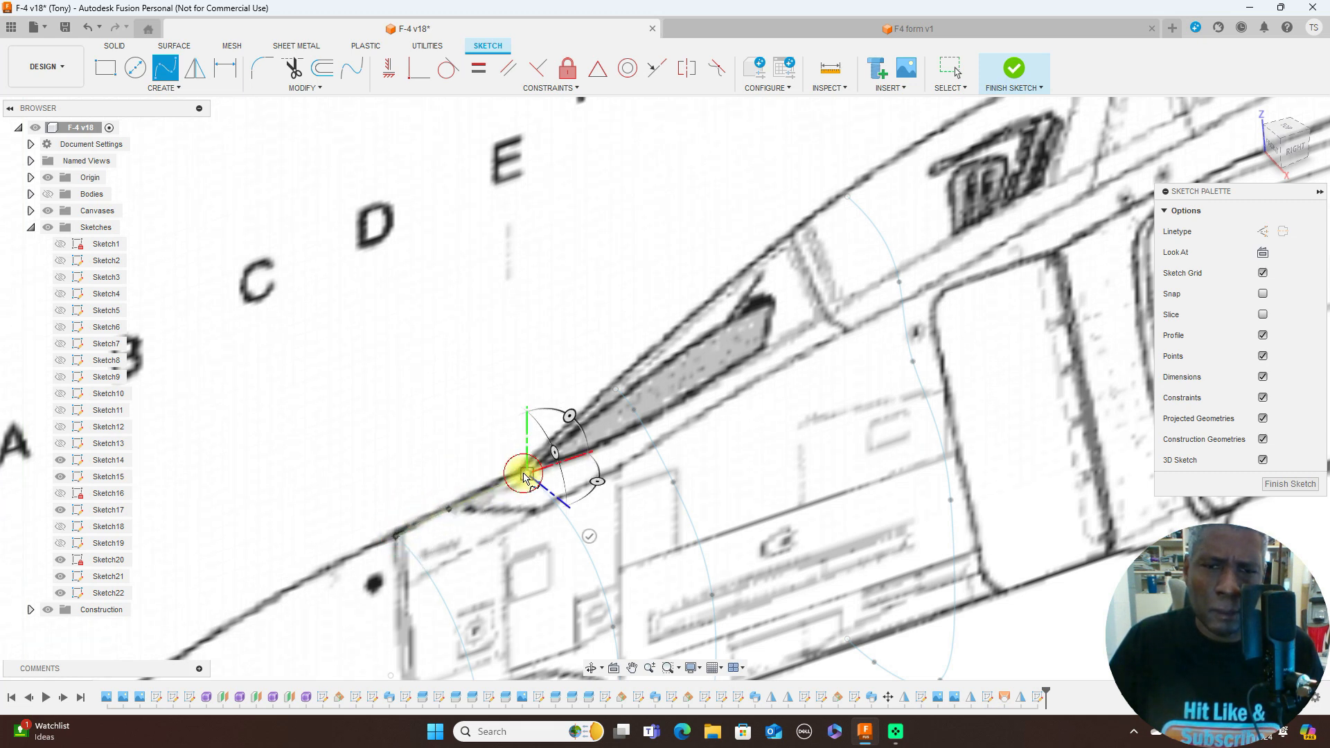
click(592, 410)
click(615, 392)
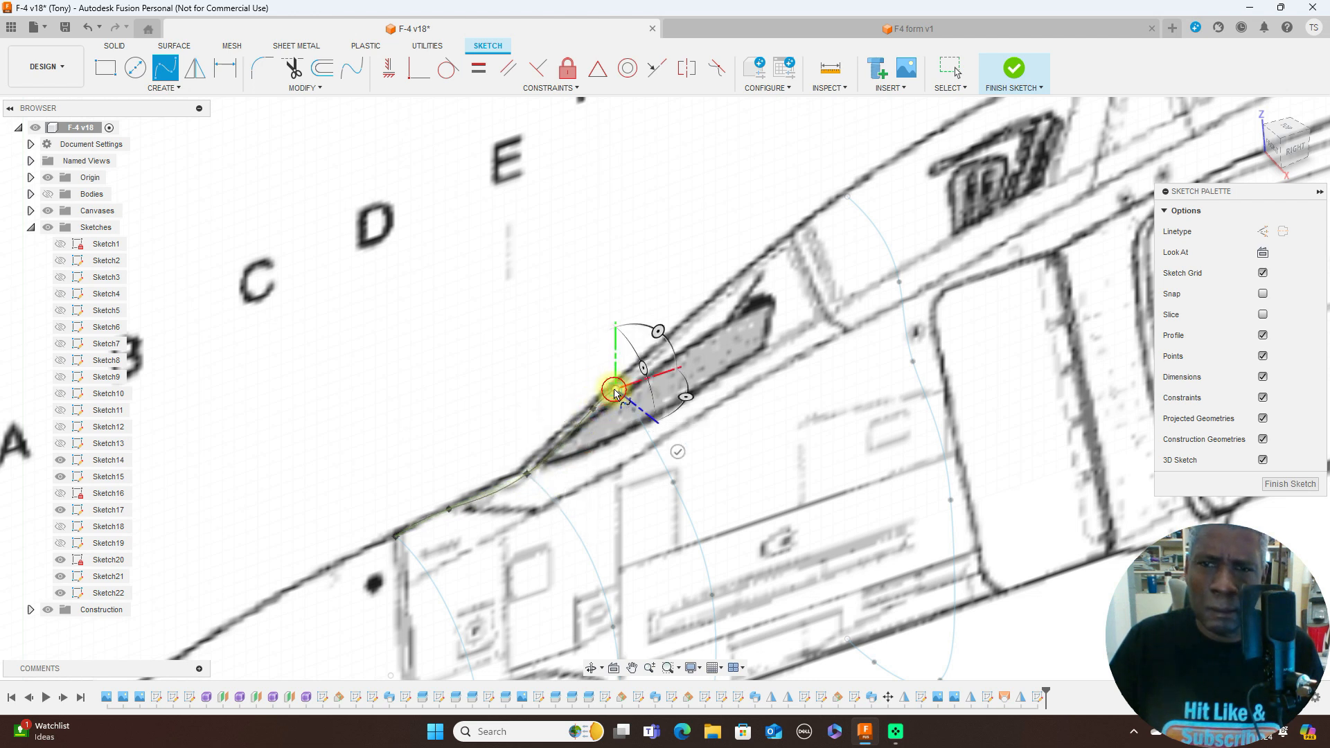
click(736, 284)
click(848, 198)
right_click(845, 194)
click(907, 206)
- In the Right view, move the upper spline's fit point between the D and E half-outlines onto the canvas contour
click(1314, 143)
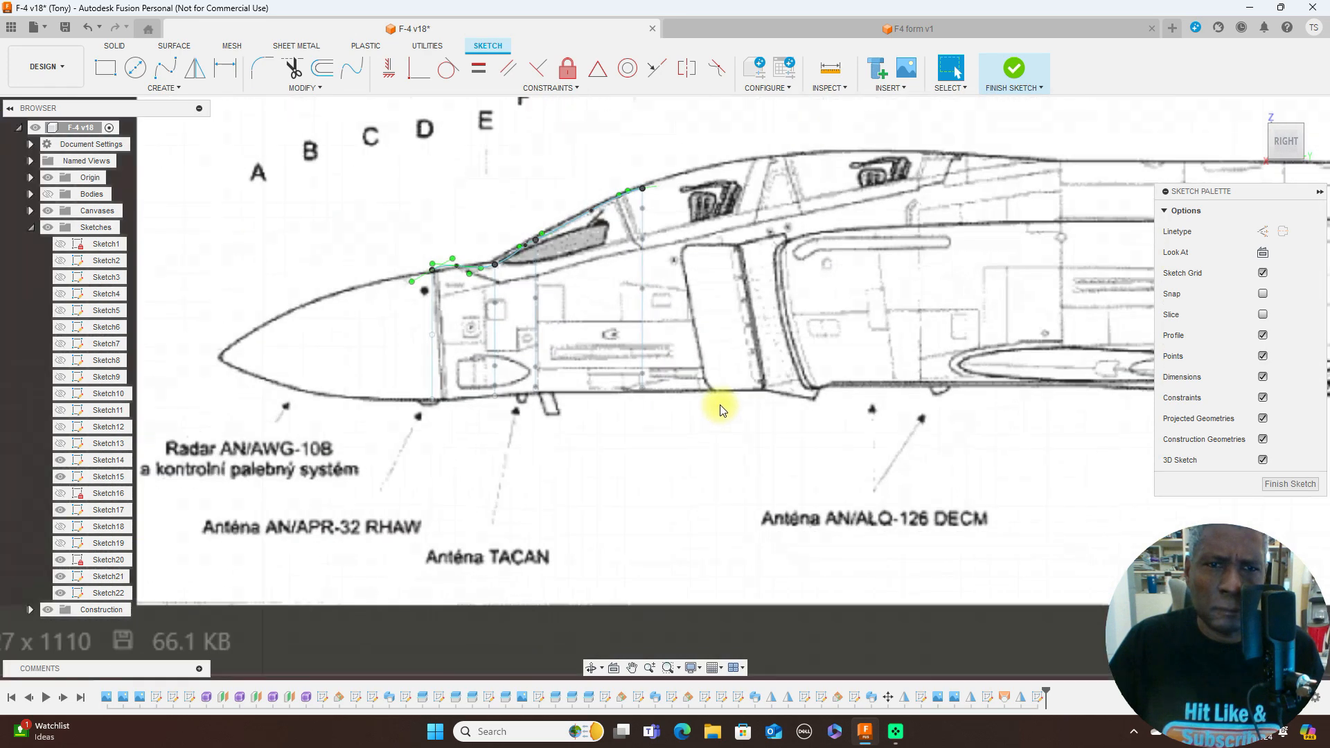
scroll(721, 410, down, 1)
scroll(598, 415, up, 4)
middle_drag(582, 351, 802, 368)
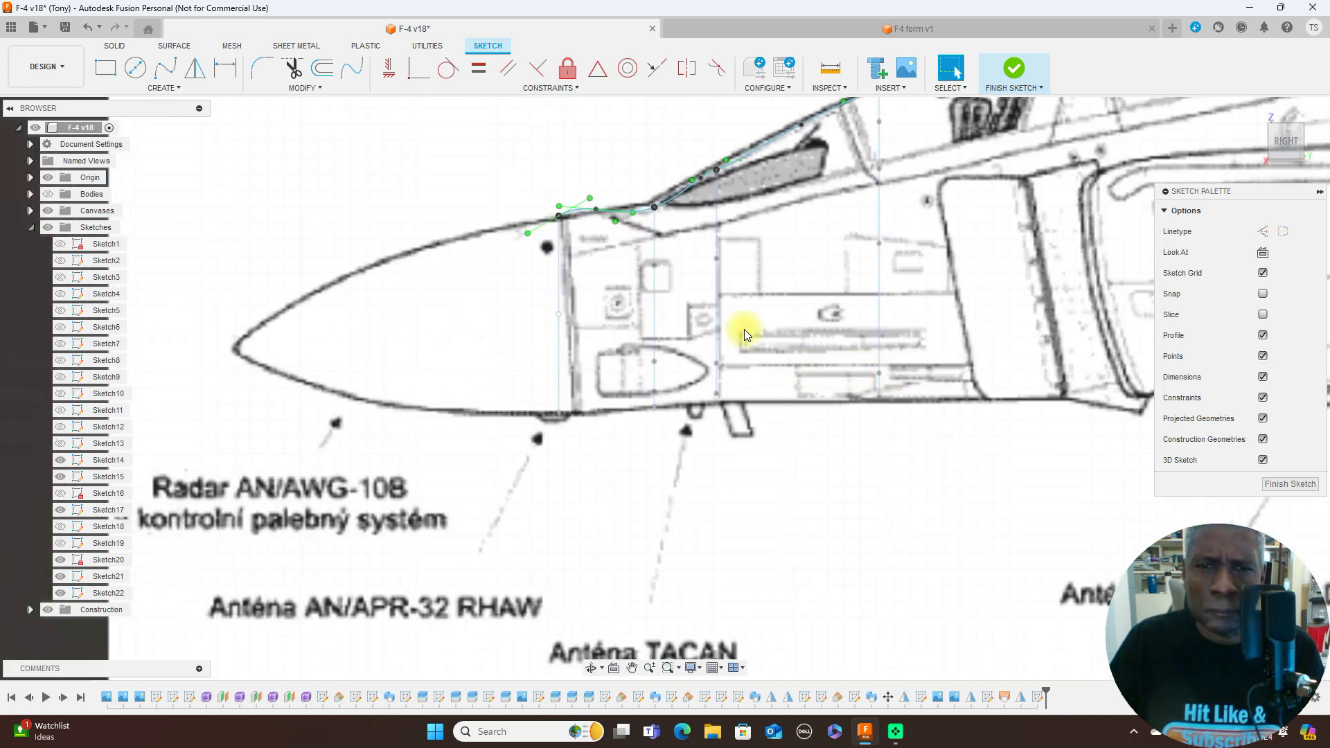
click(597, 208)
drag(635, 219, 603, 217)
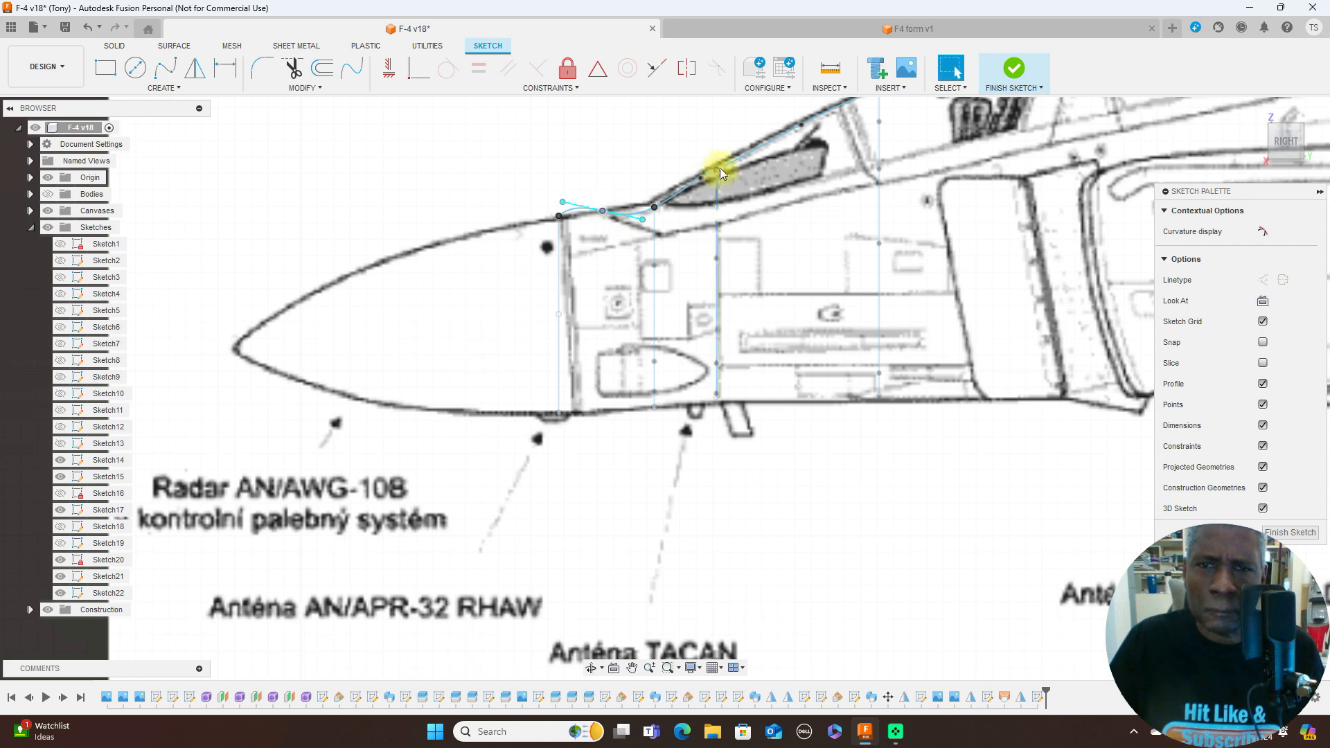
- Shift the upper spline's E–F fit point toward E and align the D–E point's tangent handle with the fuselage contour
scroll(699, 186, up, 4)
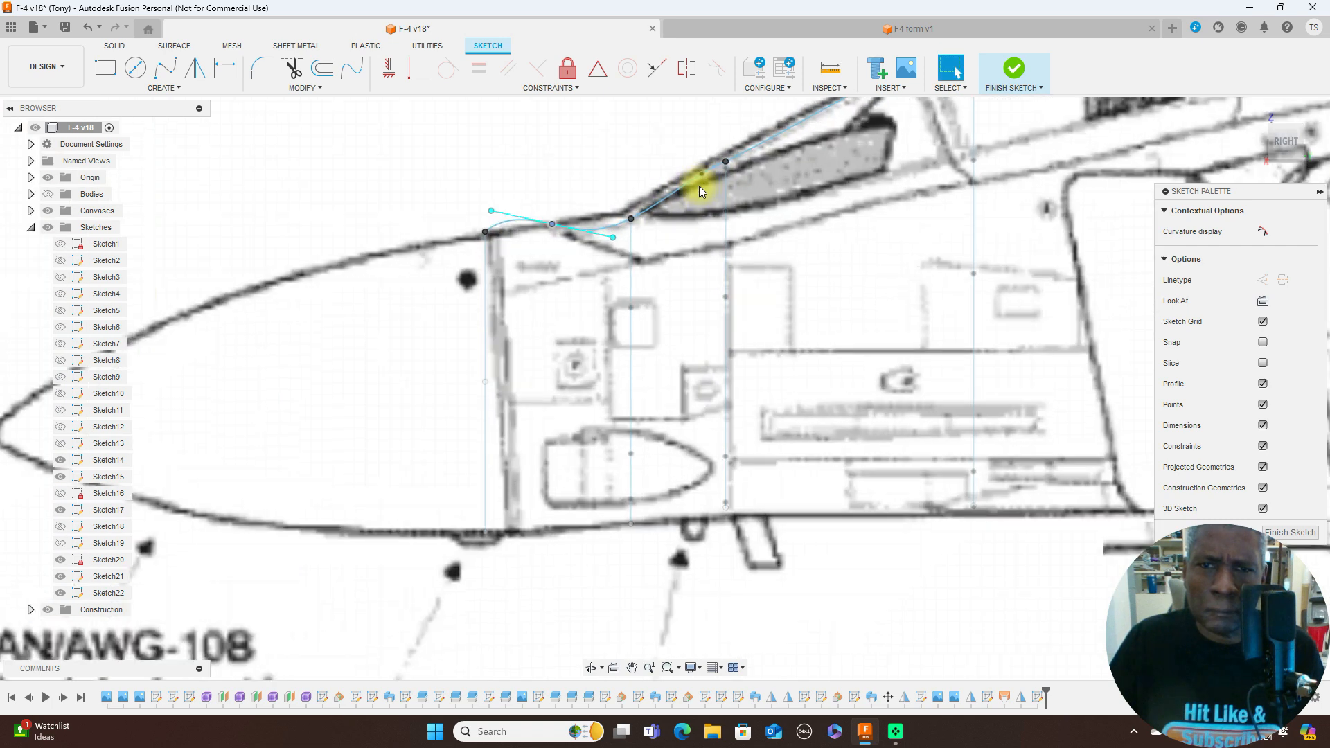
drag(701, 169, 647, 202)
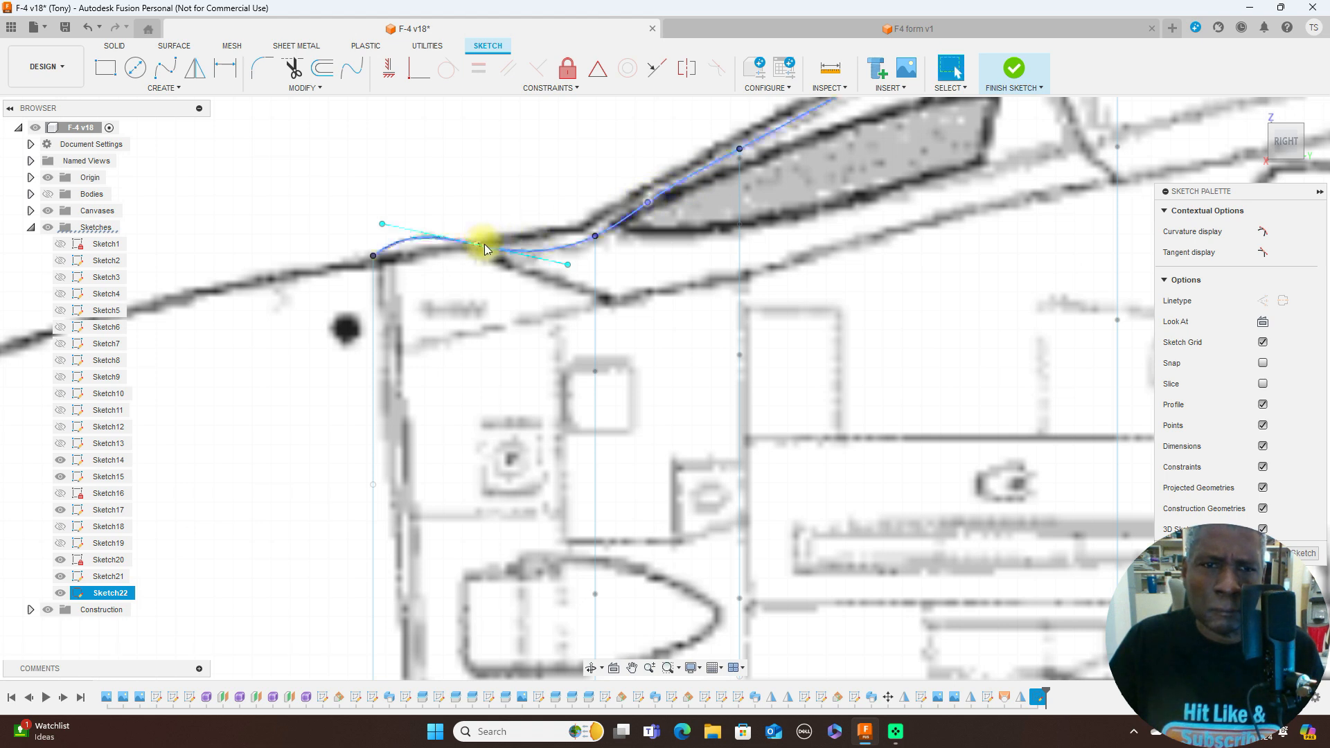
drag(568, 264, 571, 229)
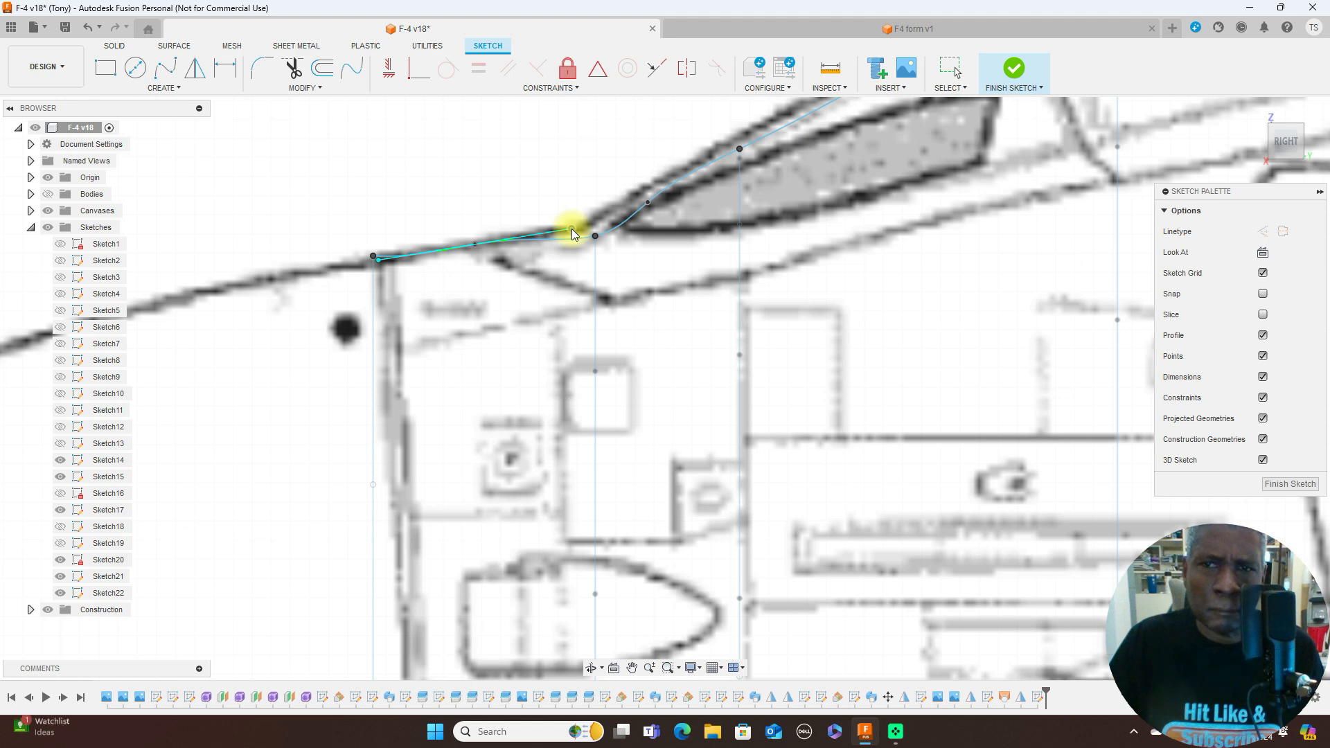
- Examine the upper spline and the lower fuselage contour against the side-view canvas, ending at a slightly angled view of the half-outlines
scroll(735, 293, down, 5)
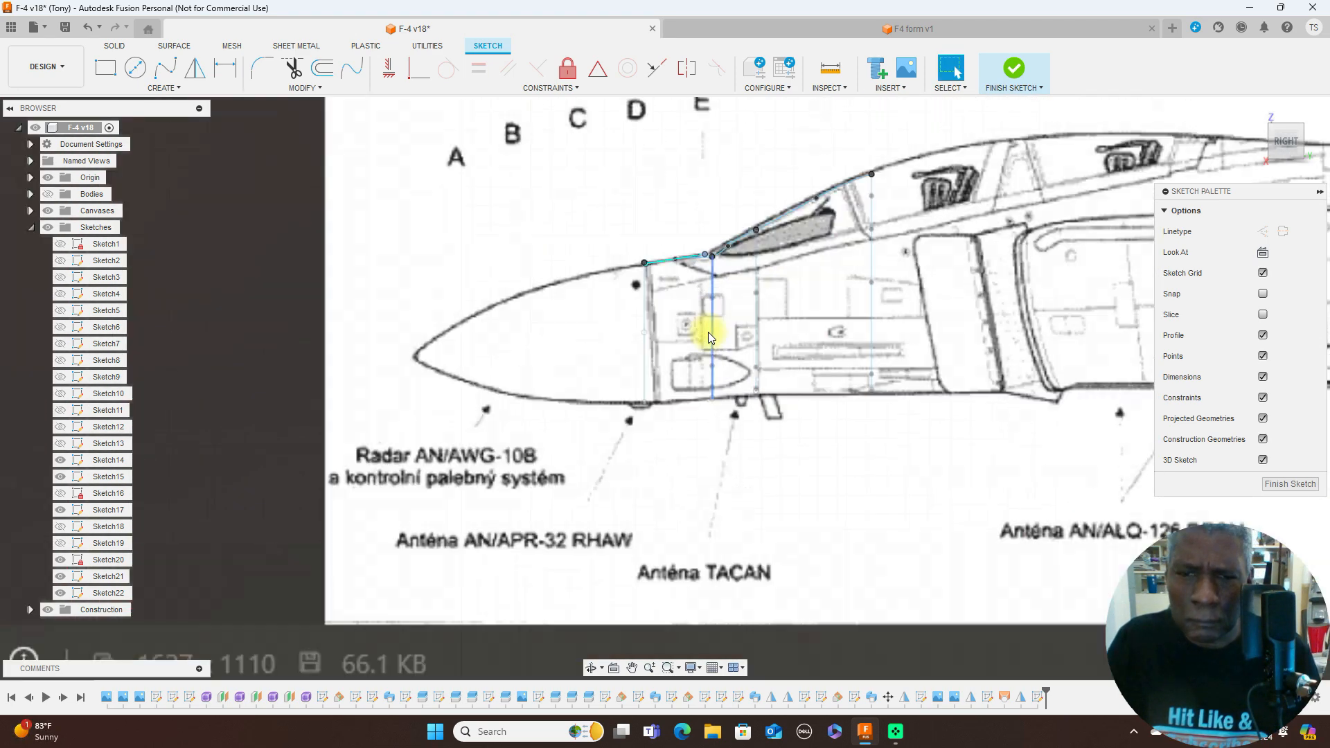
scroll(708, 331, up, 5)
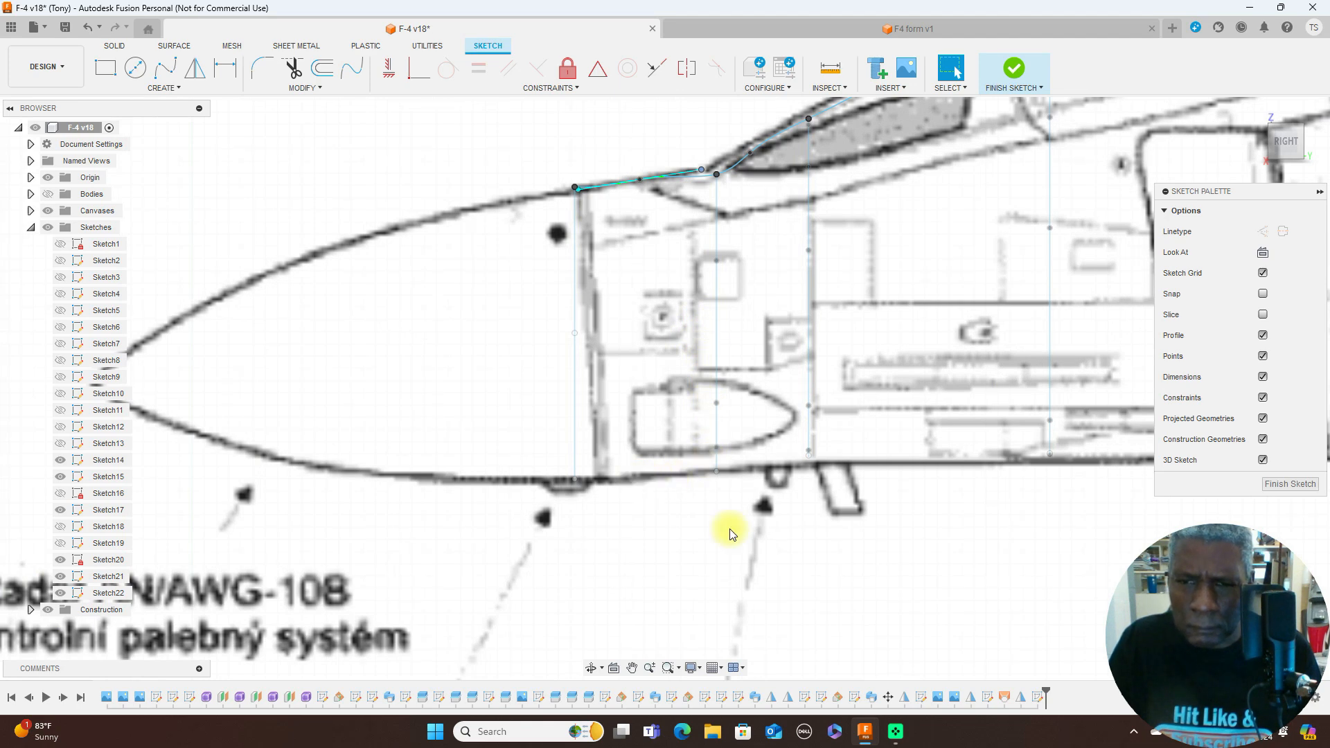
scroll(894, 600, down, 1)
scroll(894, 593, up, 4)
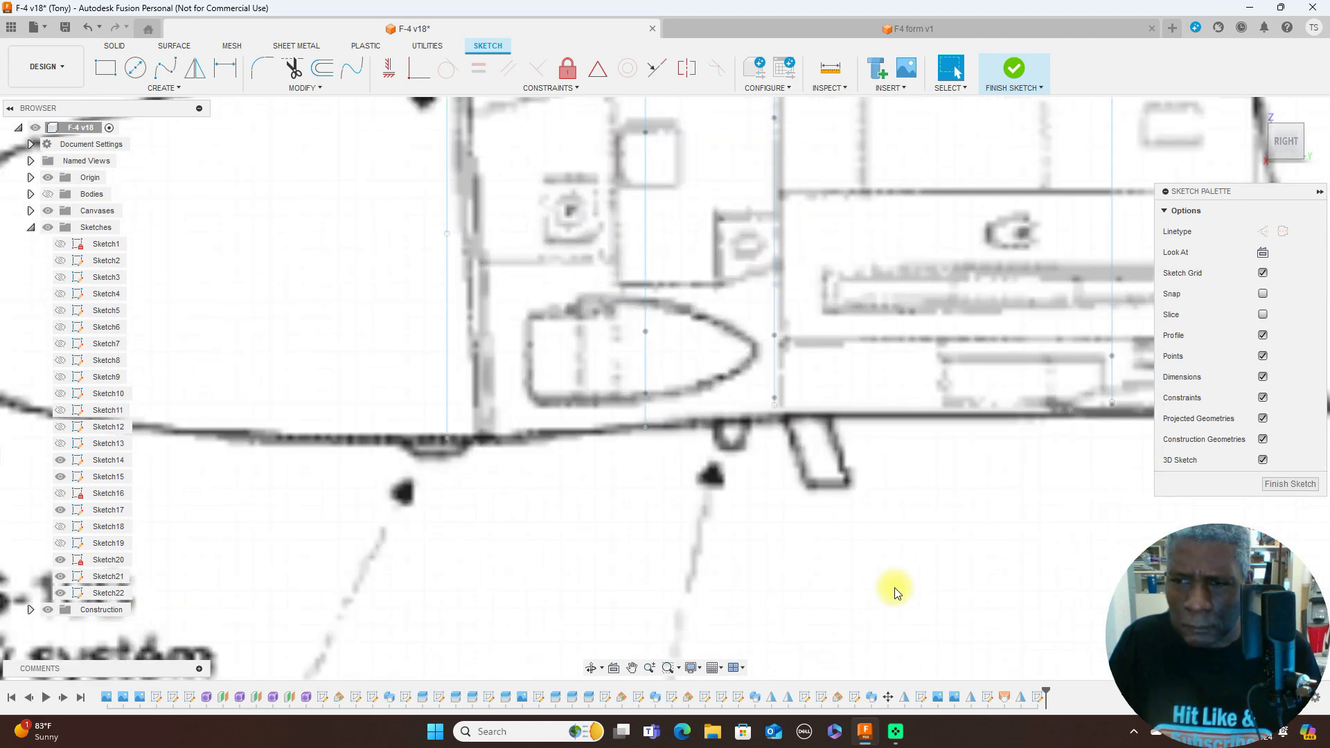
scroll(894, 593, down, 5)
mouse_move(1283, 142)
mouse_down()
mouse_move(8, 151)
mouse_move(1265, 155)
mouse_up()
scroll(894, 249, down, 3)
middle_drag(914, 221, 555, 214)
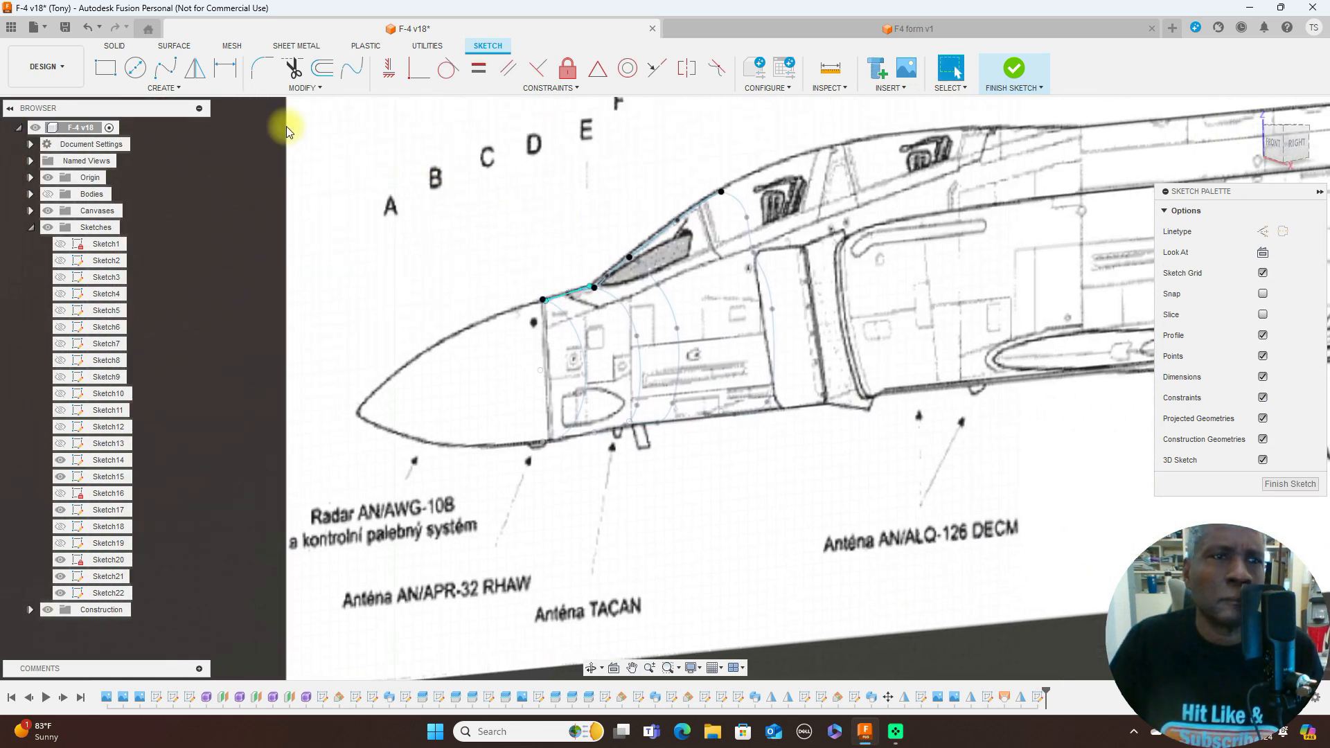
- Start a fit point spline along the lower fuselage contour, from the bottom of the D half-outline through an intermediate point to E
click(169, 72)
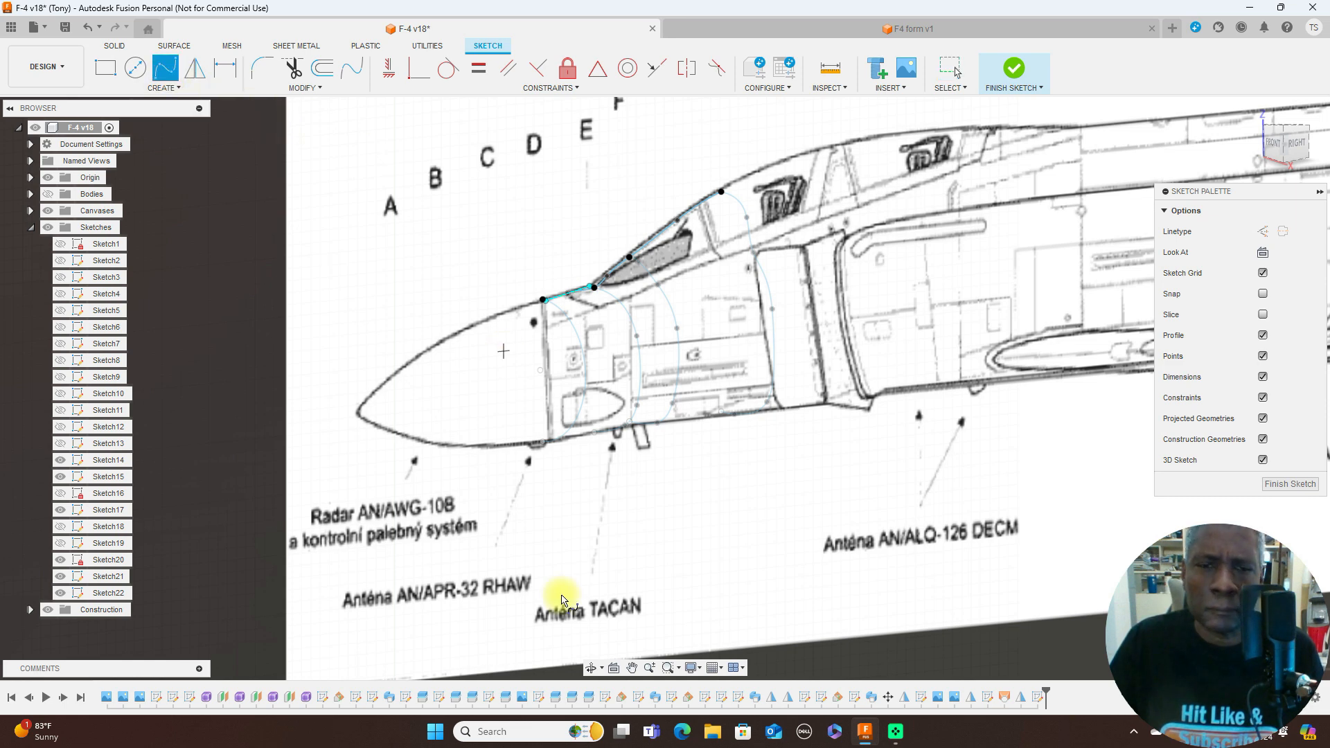
scroll(558, 567, up, 2)
scroll(558, 567, up, 1)
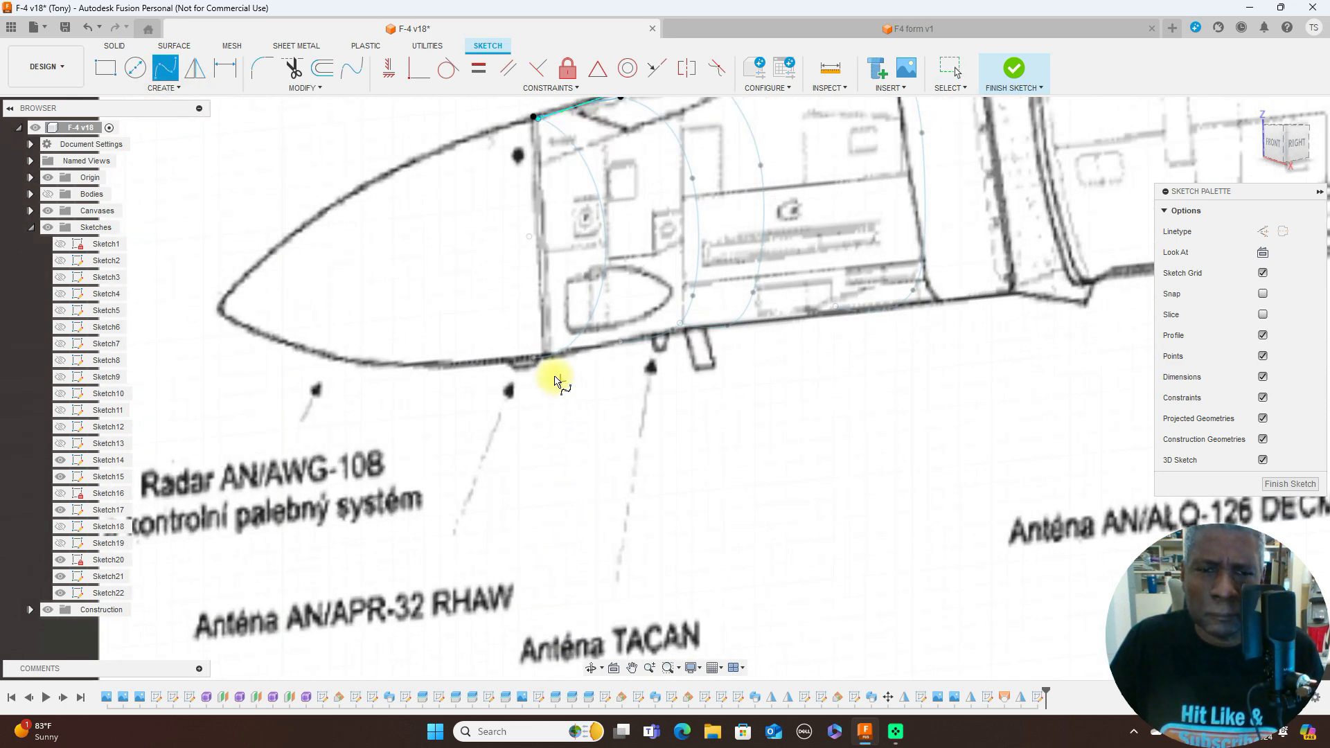
click(533, 359)
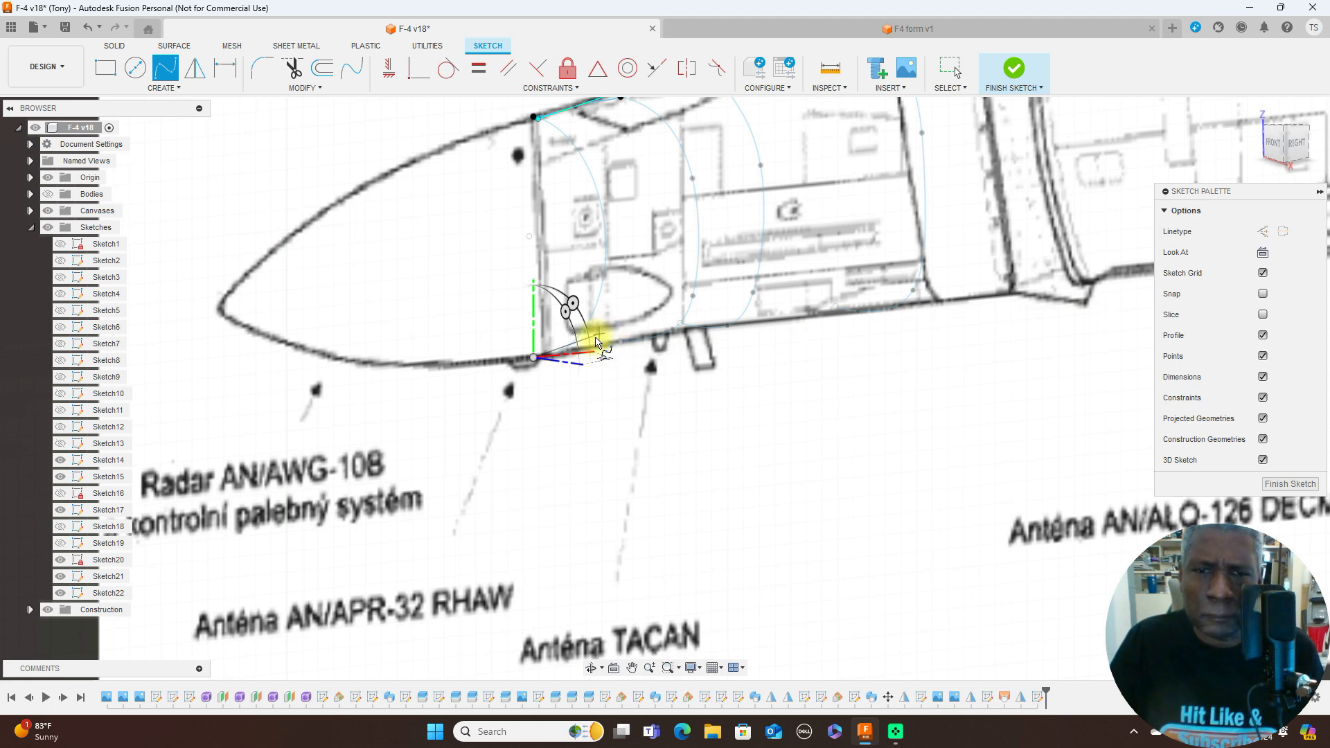
scroll(596, 339, up, 3)
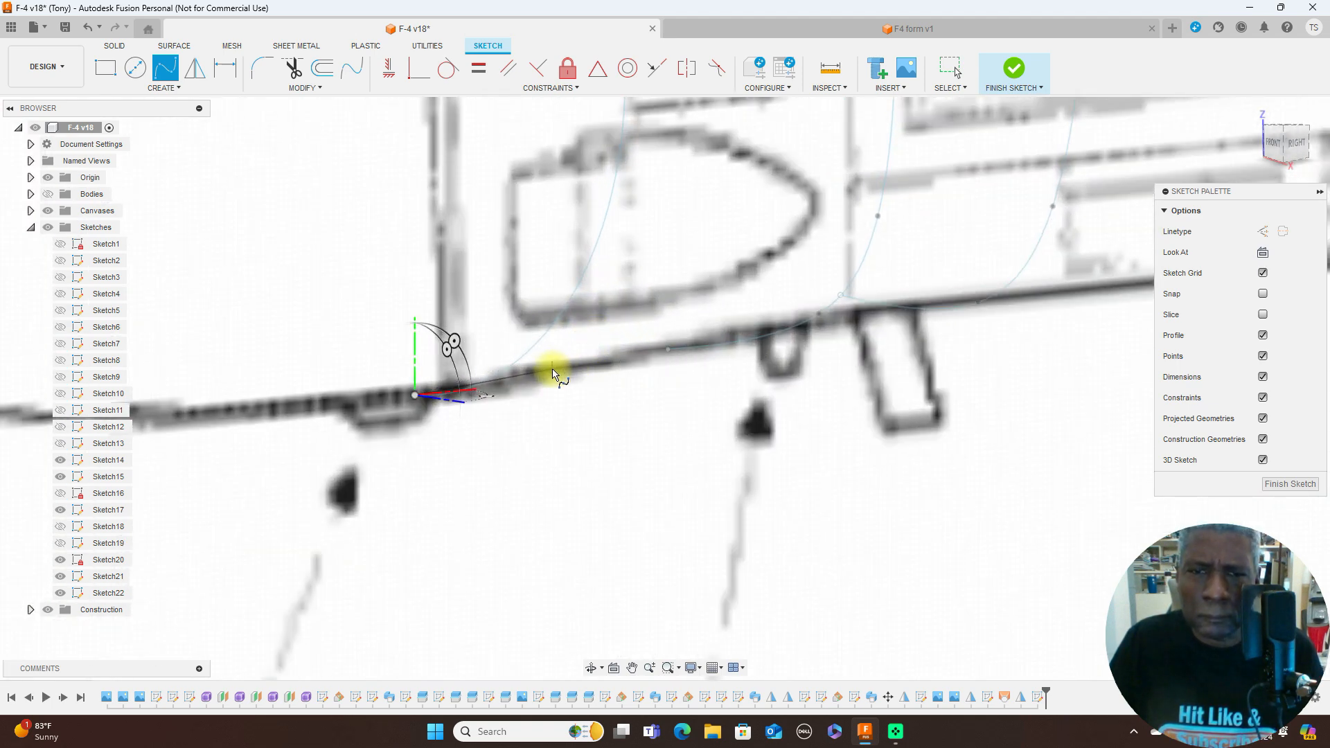
click(553, 371)
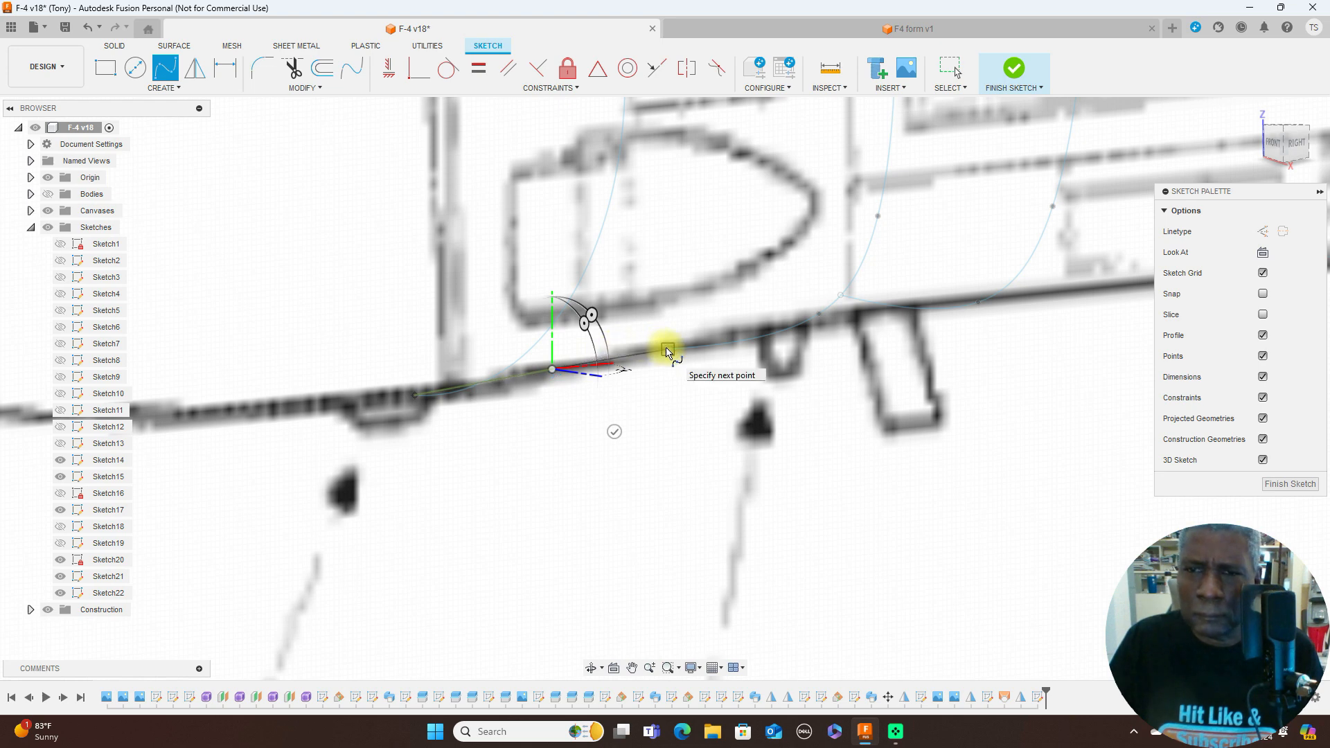
- Extend the lower spline through the bottom end of F and one intermediate point to the bottom end of G, and finish it
scroll(690, 302, up, 3)
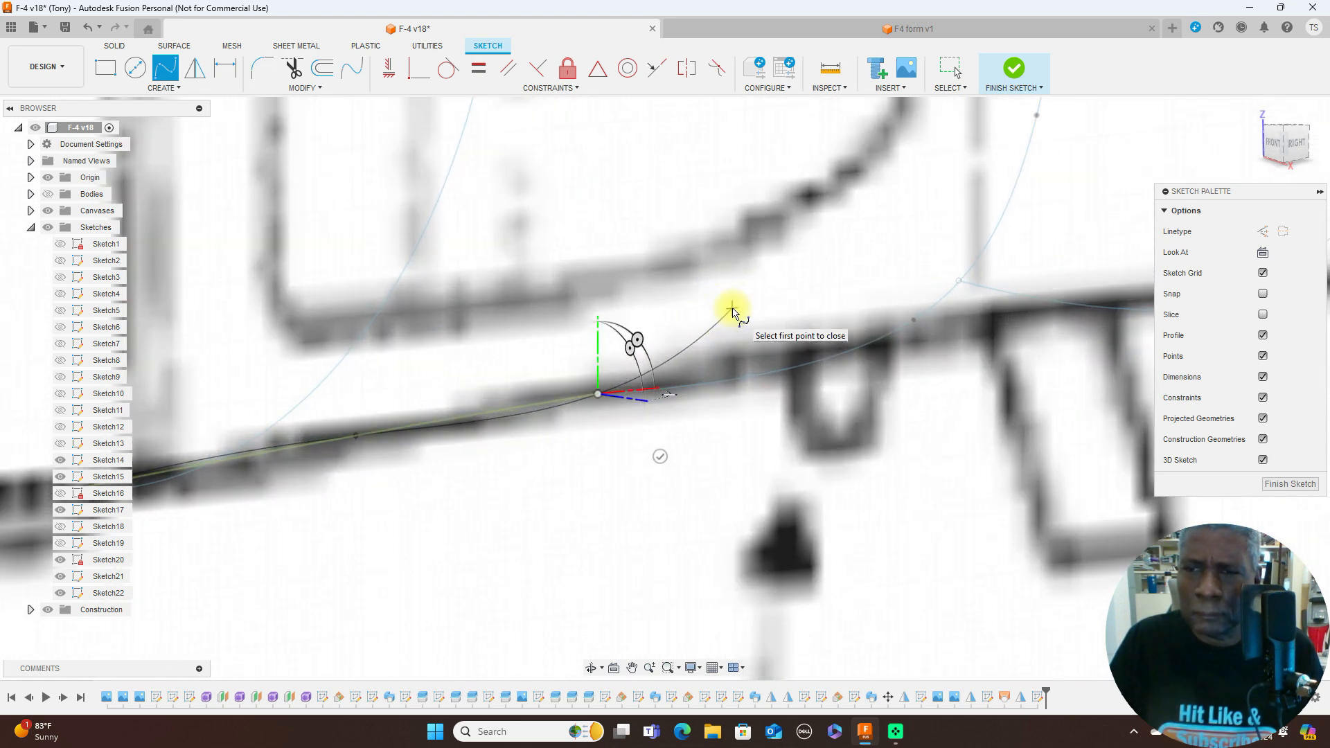
scroll(736, 309, down, 4)
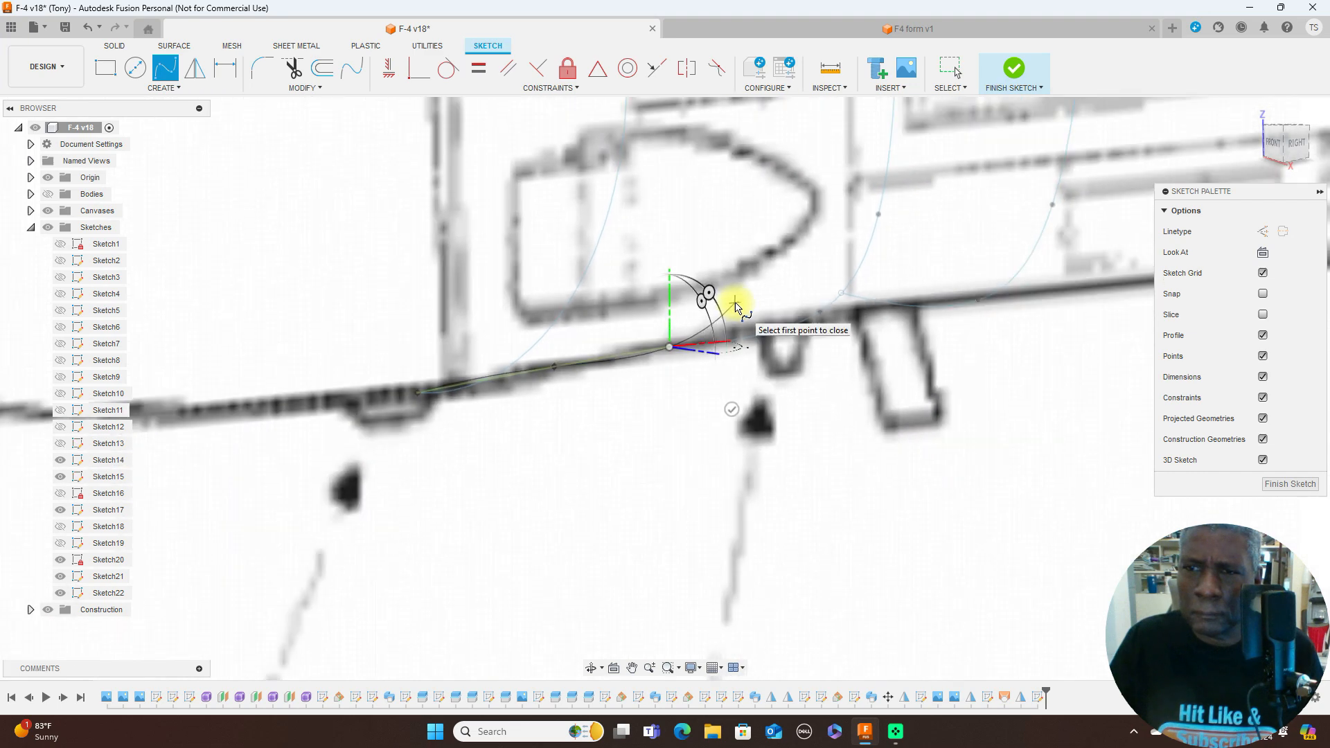
scroll(738, 291, up, 5)
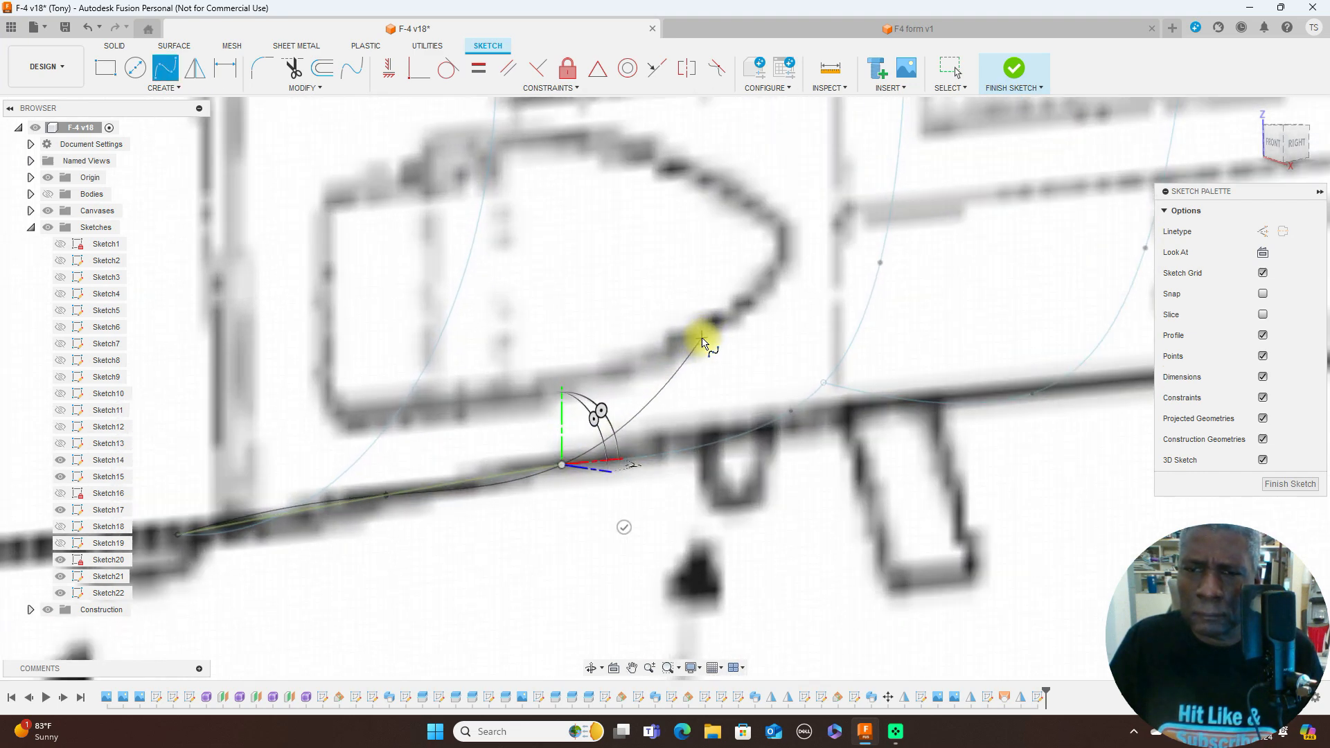
scroll(703, 336, up, 1)
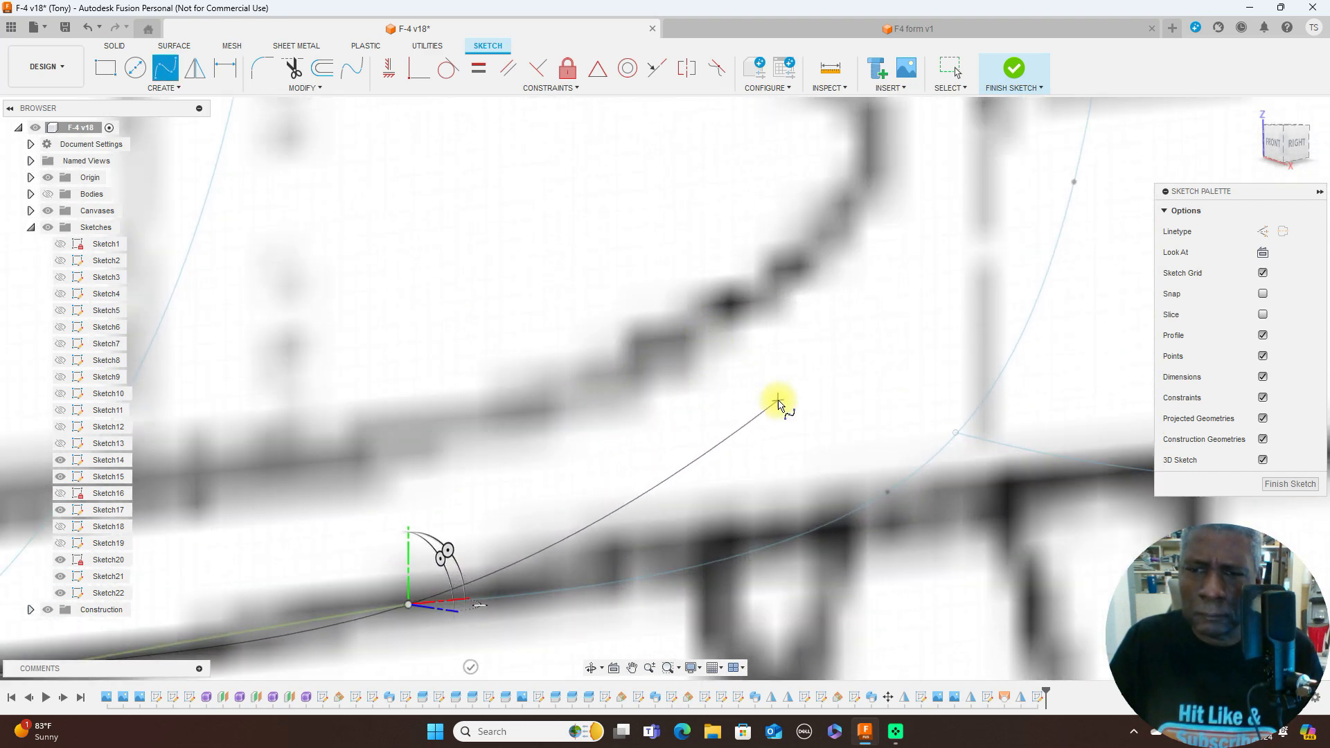
middle_drag(778, 400, 538, 328)
scroll(539, 325, up, 3)
middle_drag(649, 327, 343, 239)
click(726, 384)
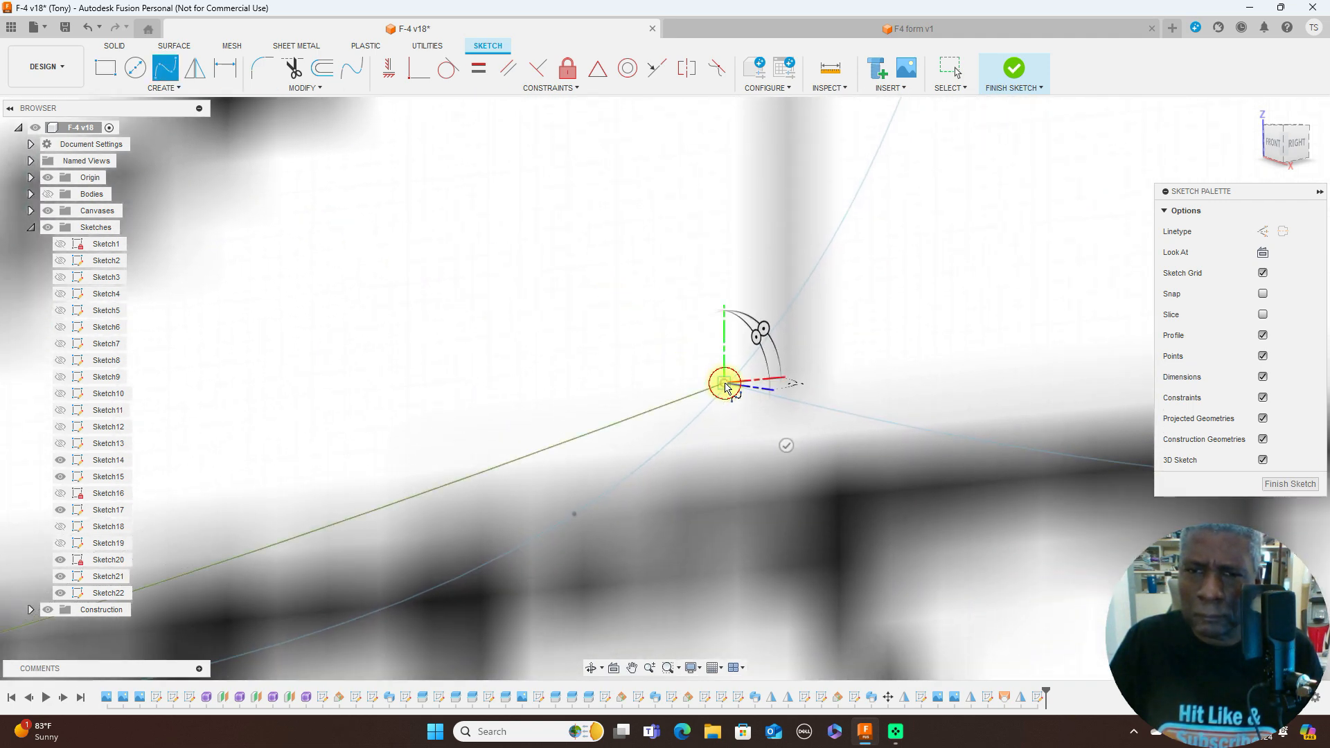
scroll(890, 343, up, 5)
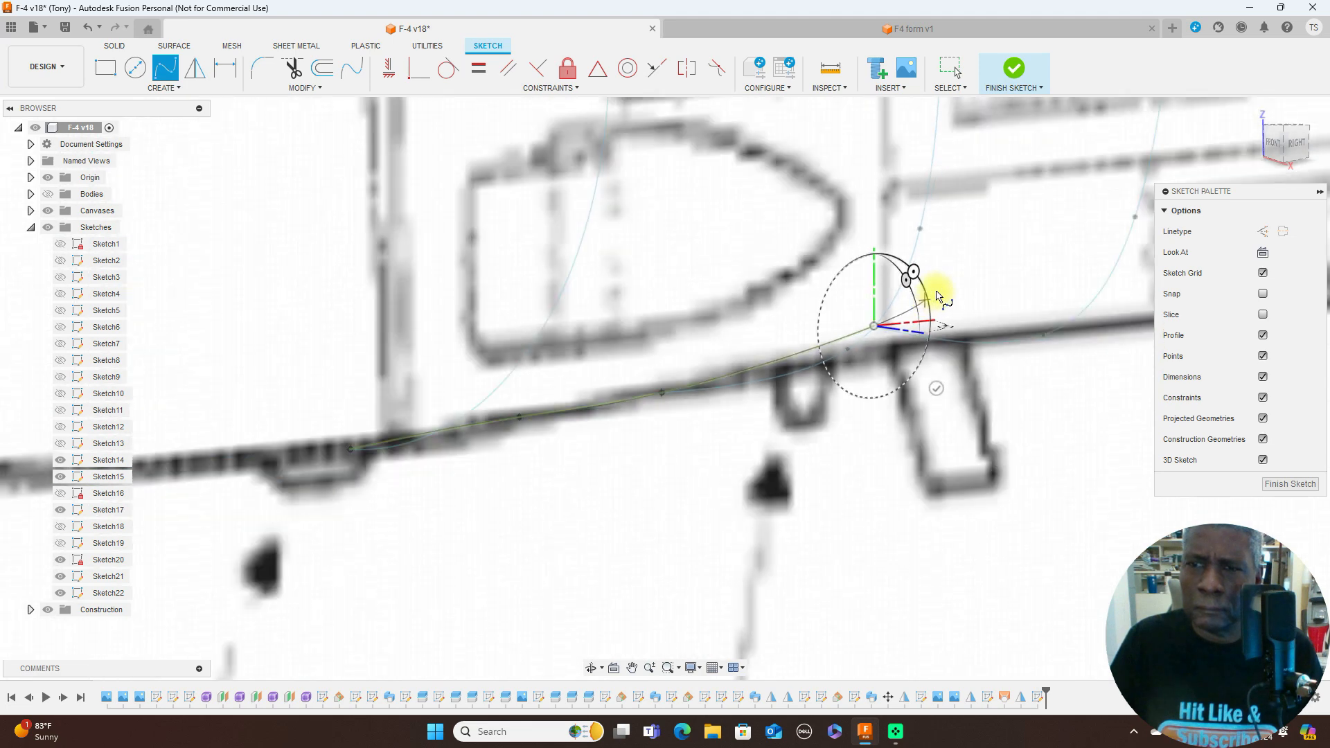
scroll(939, 297, down, 2)
mouse_move(942, 267)
middle_down()
mouse_move(808, 365)
mouse_move(603, 404)
middle_up()
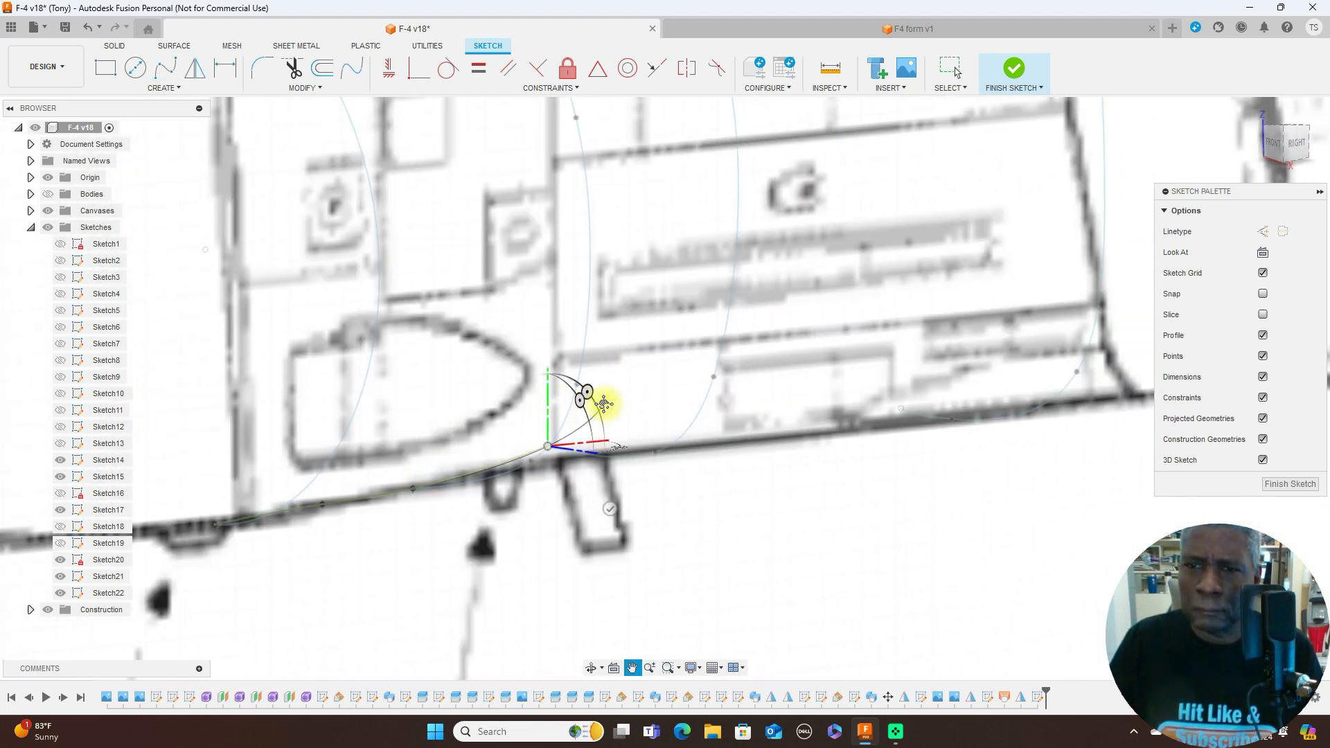
click(783, 418)
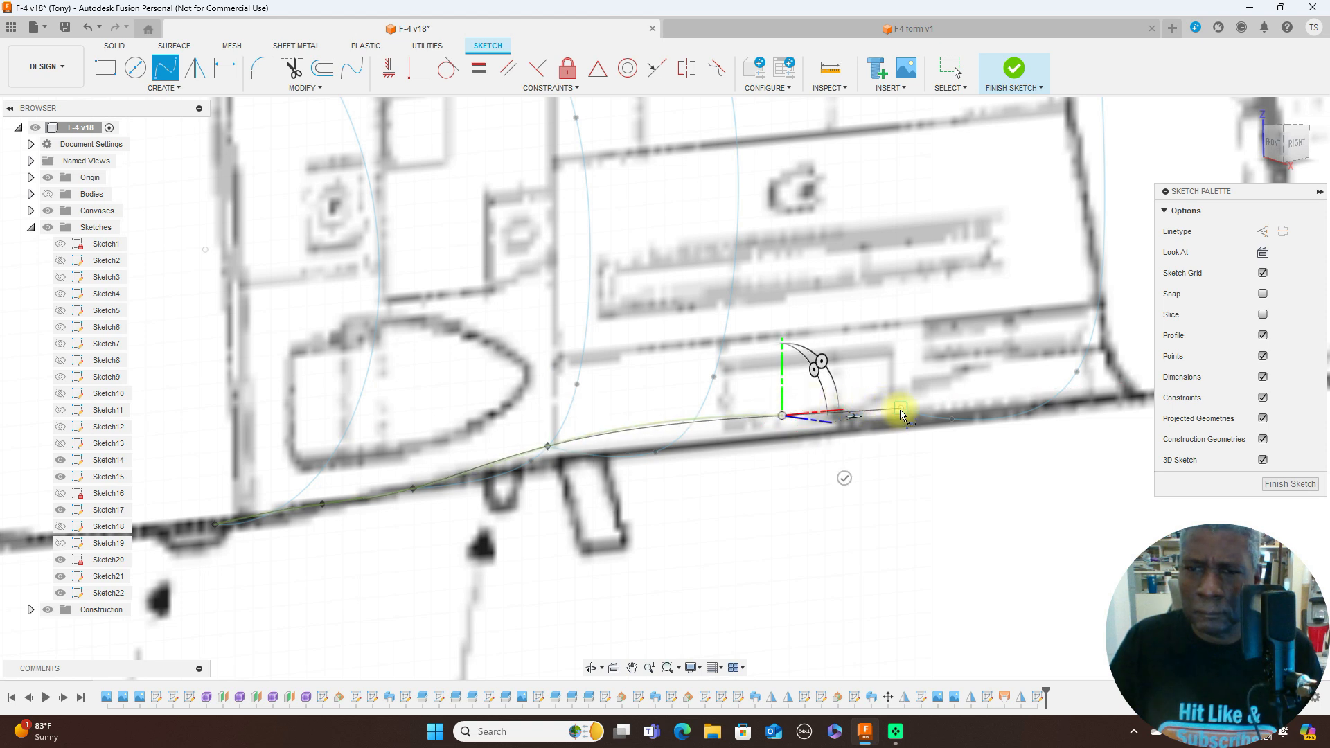
click(901, 413)
right_click(935, 422)
click(944, 409)
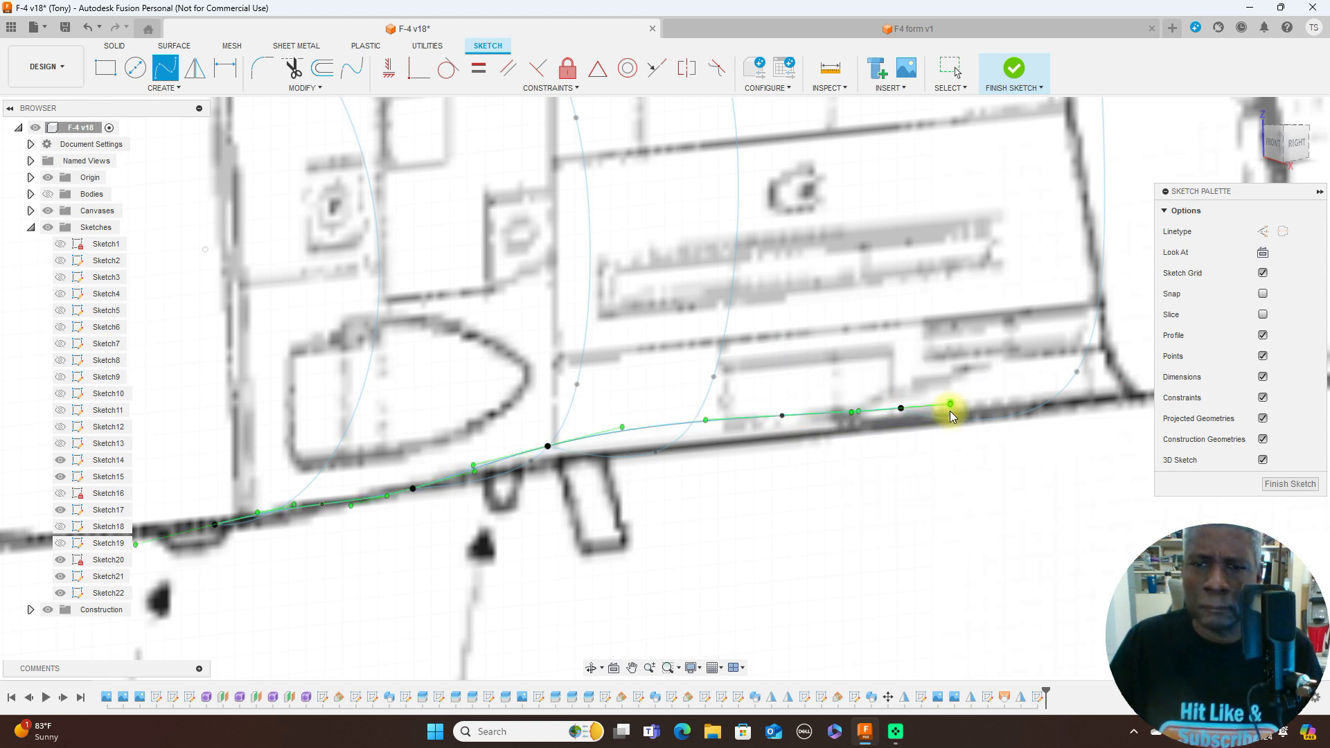
- Try to flatten the lower spline's bulge by moving its fit point between F and G down toward the fuselage contour
click(1297, 143)
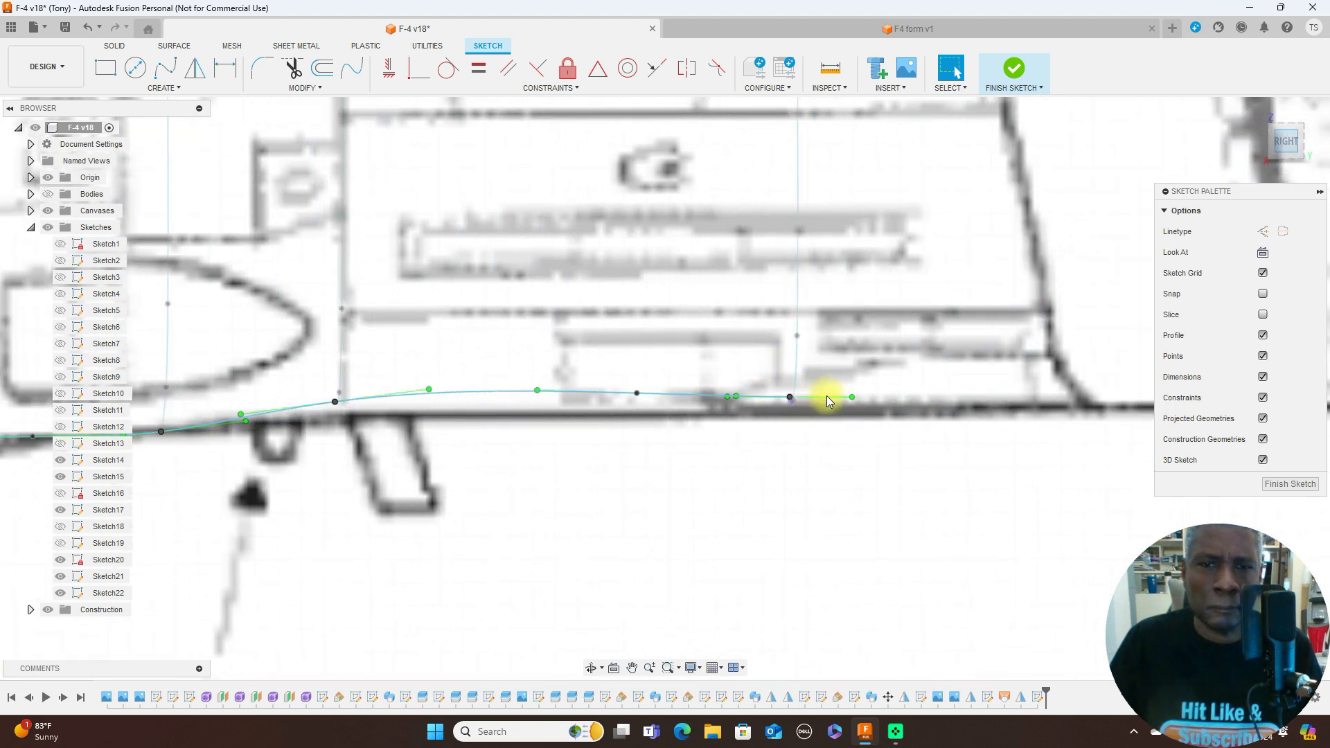
scroll(825, 399, down, 2)
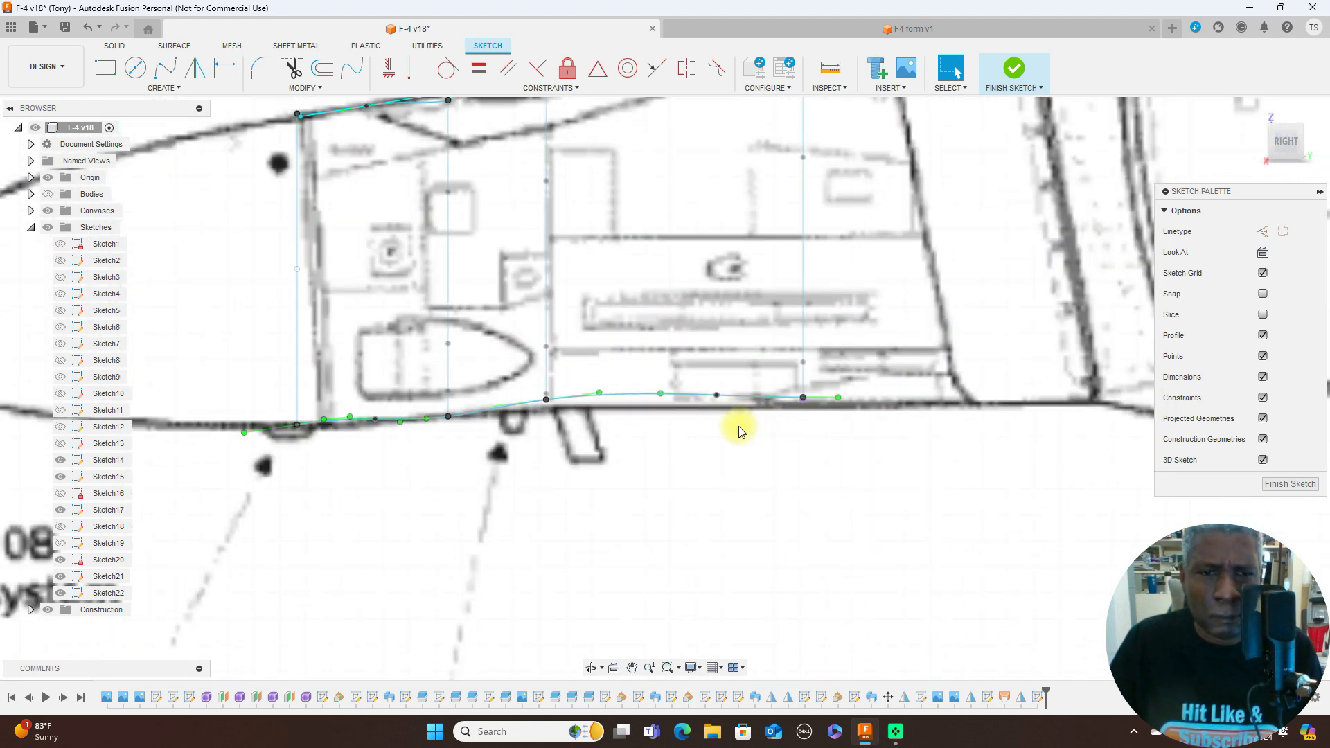
click(718, 396)
key(Delete)
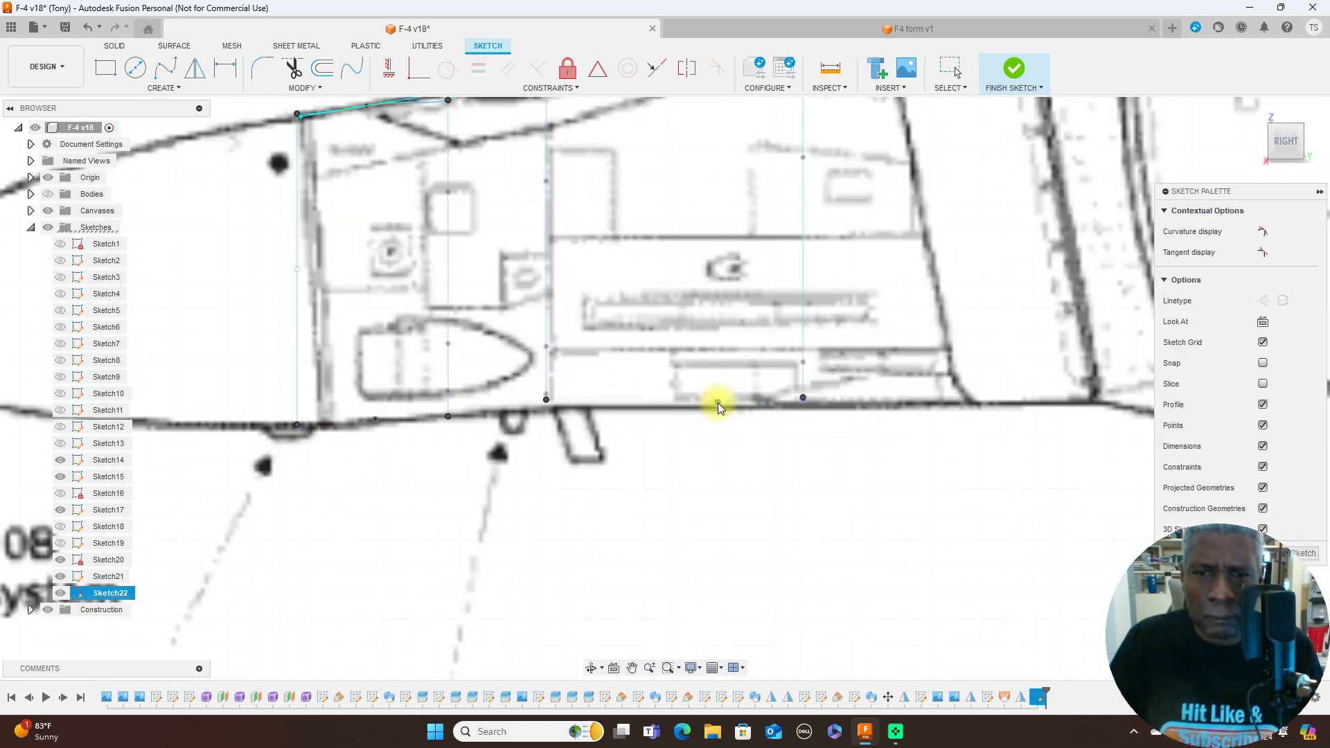
key(ctrl+z)
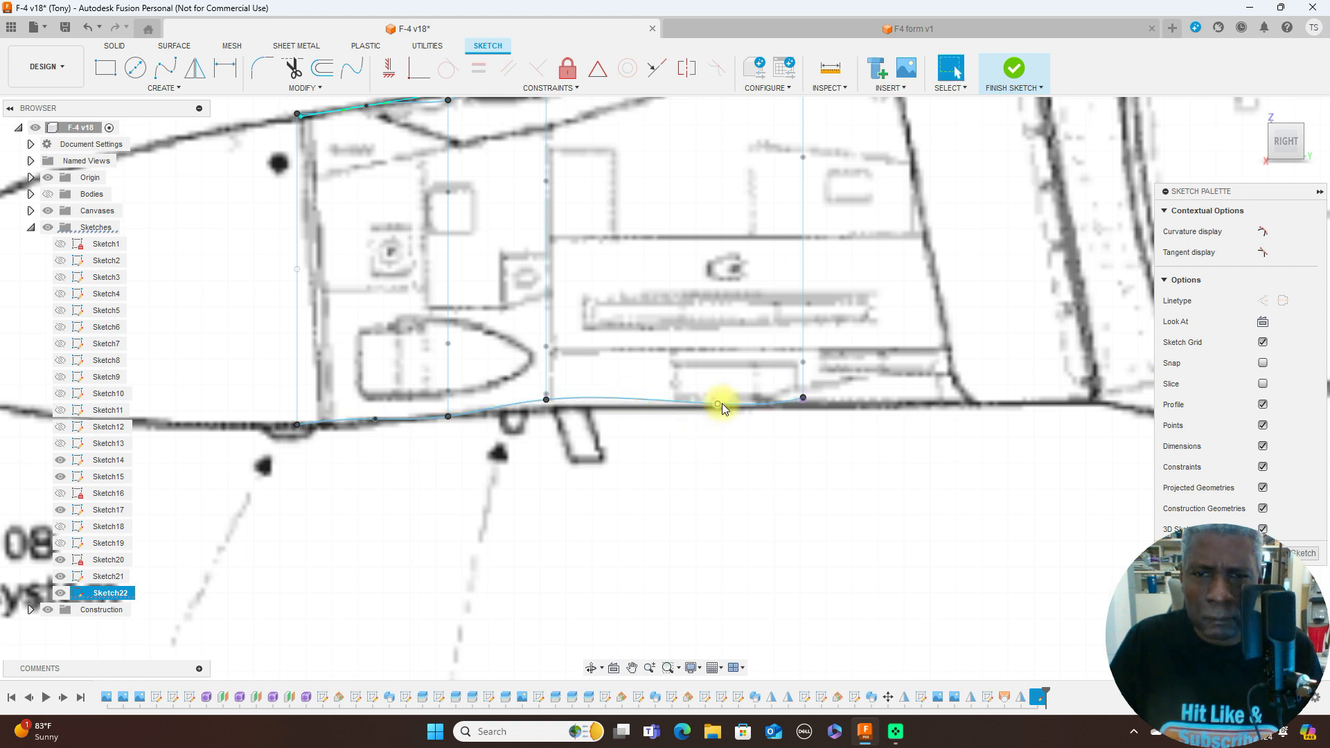
scroll(685, 406, down, 1)
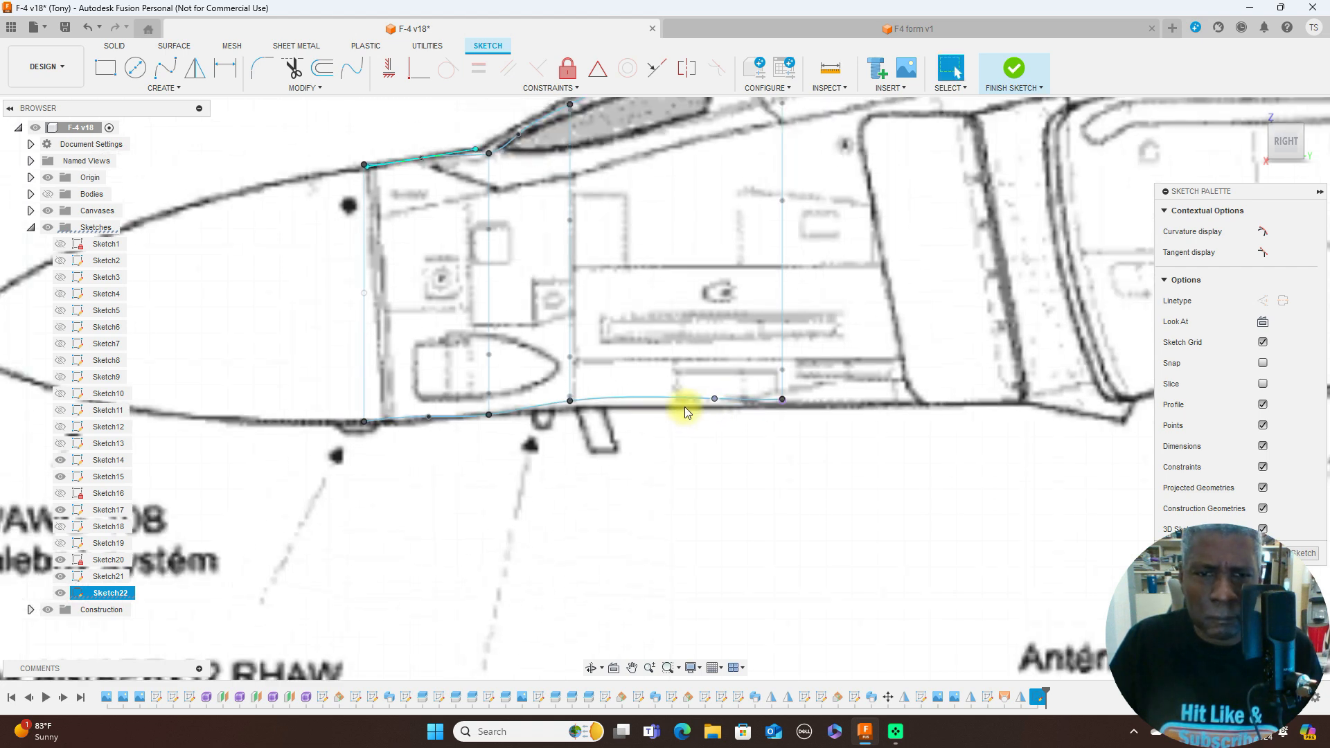
scroll(504, 452, up, 3)
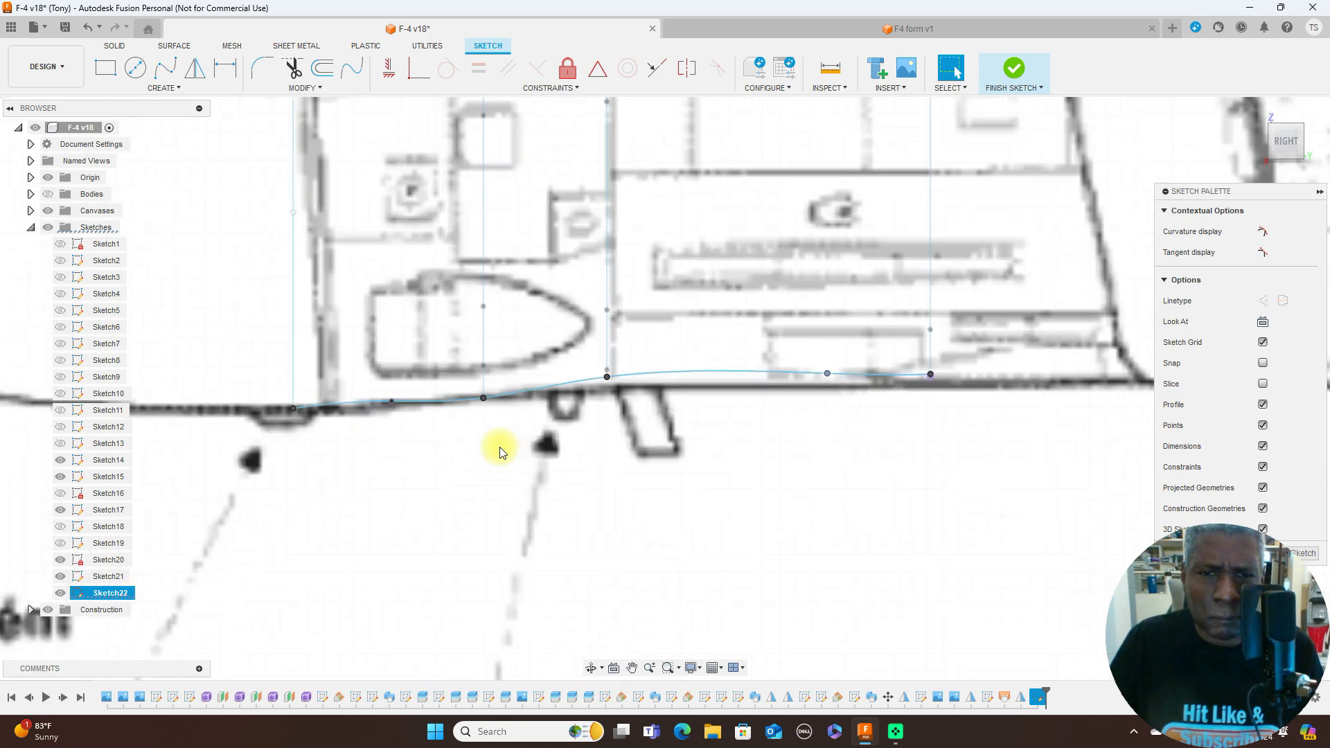
- Nudge the lower spline's D–E fit point along the contour and move its F–G fit point to about midway between those outlines
scroll(504, 452, down, 3)
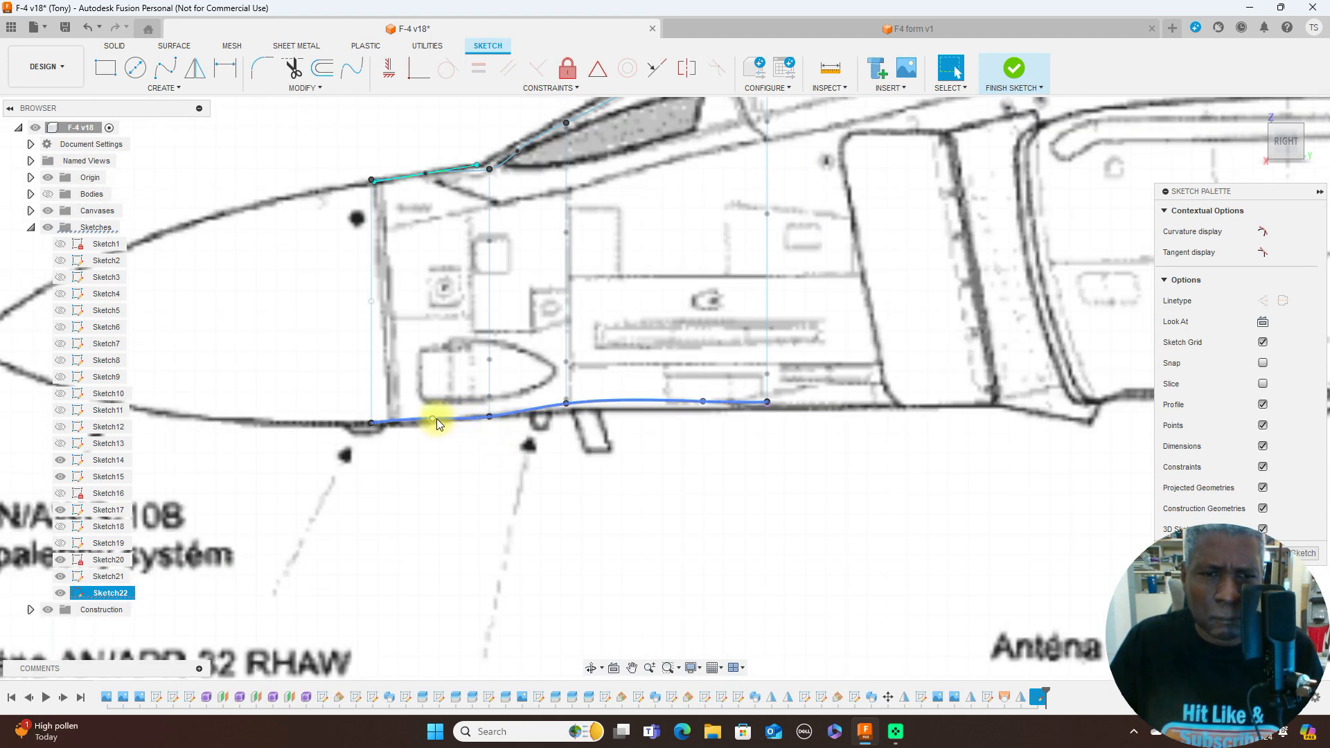
drag(434, 417, 434, 422)
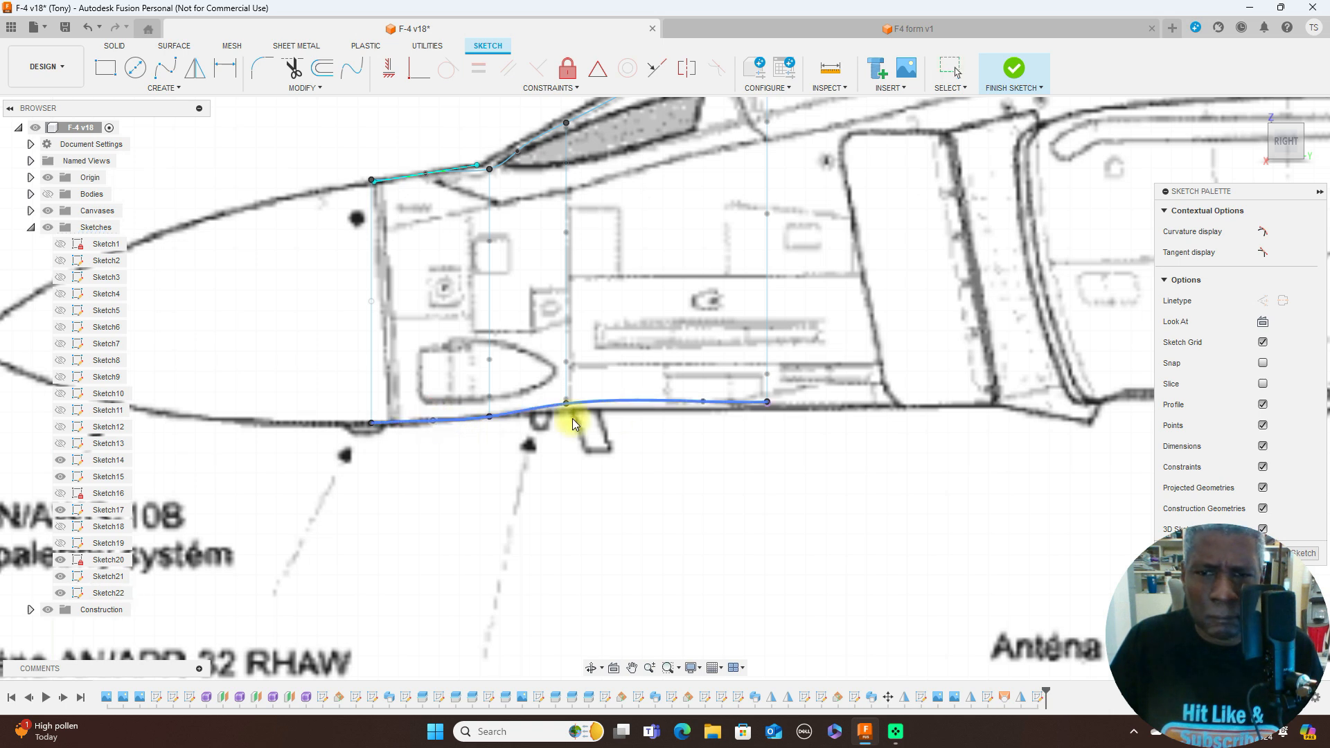
click(702, 400)
drag(659, 401, 659, 402)
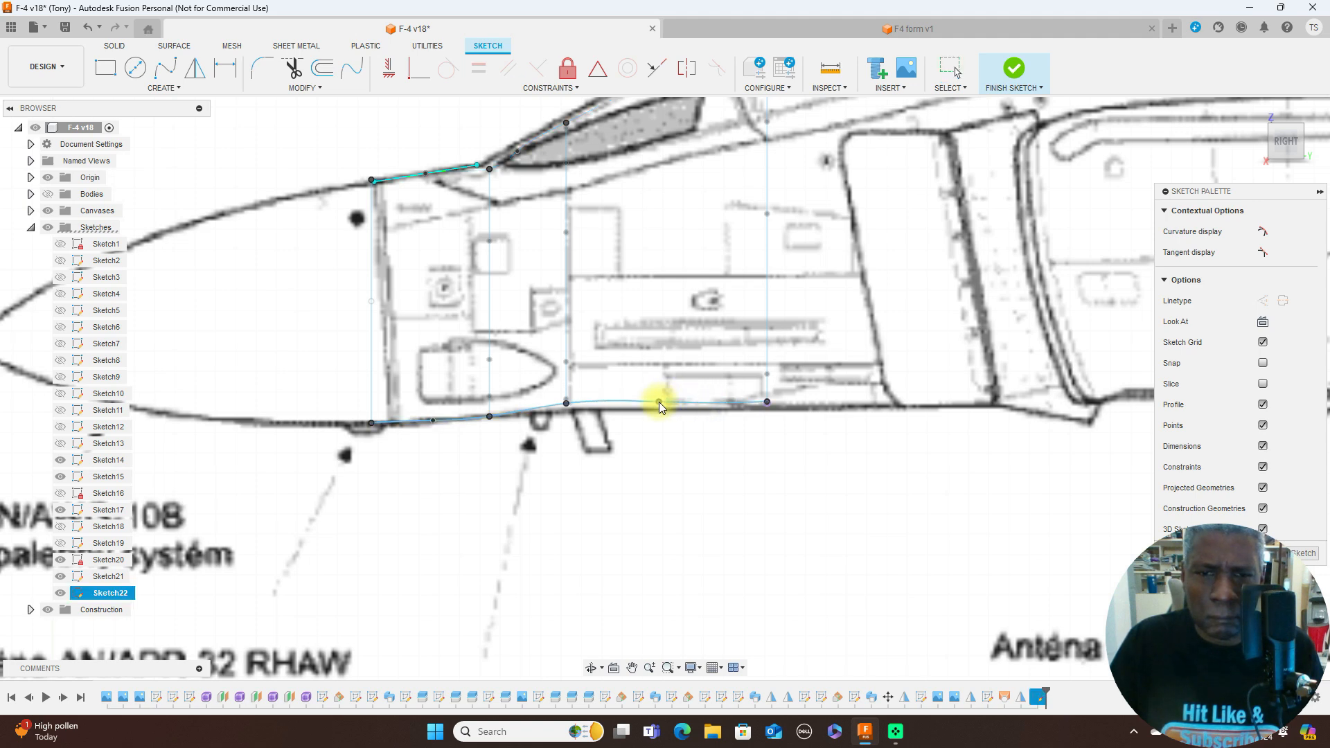
scroll(901, 443, down, 4)
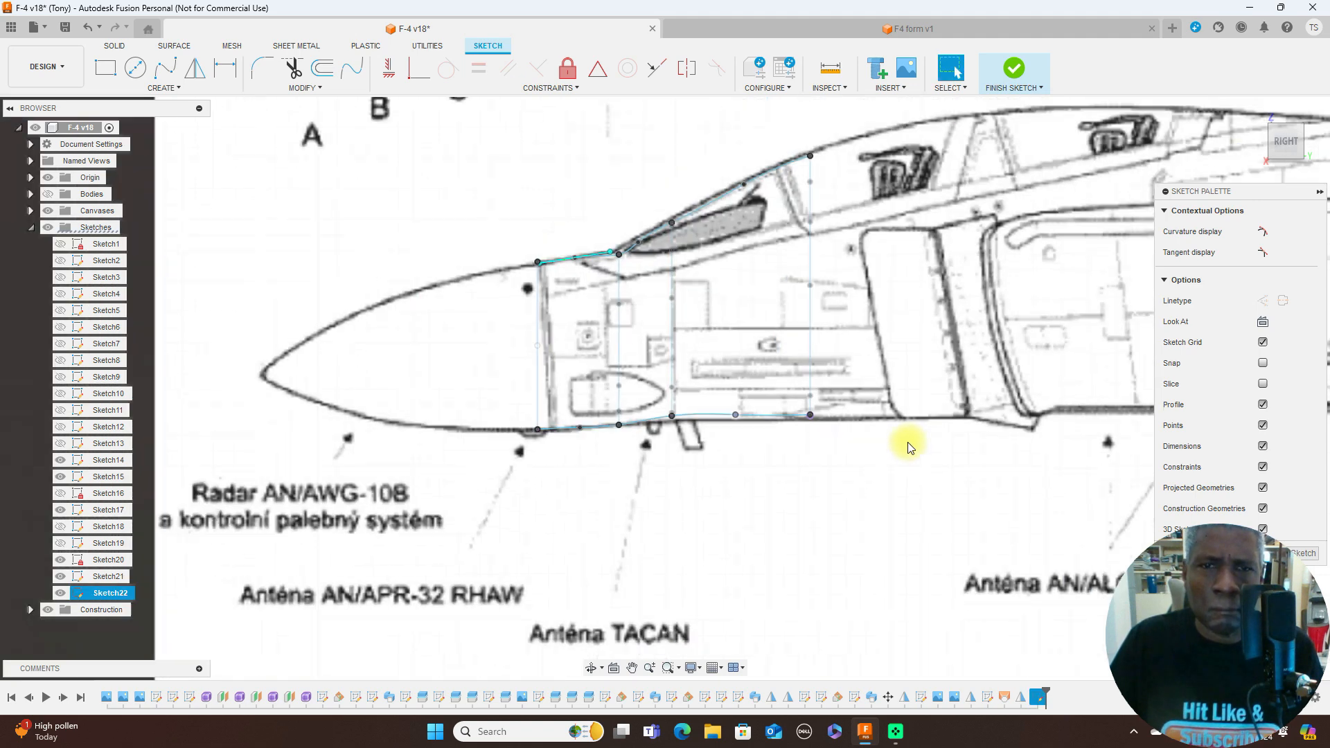
scroll(630, 275, up, 4)
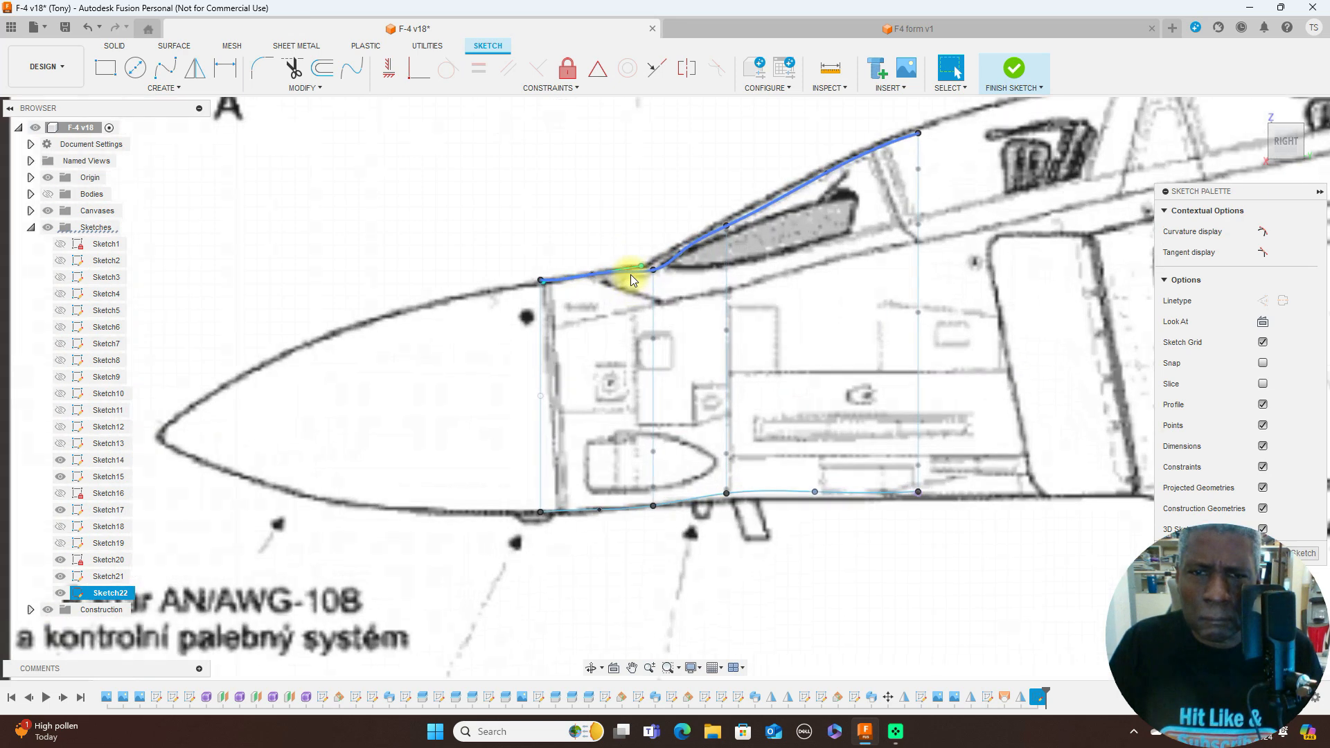
scroll(960, 380, down, 4)
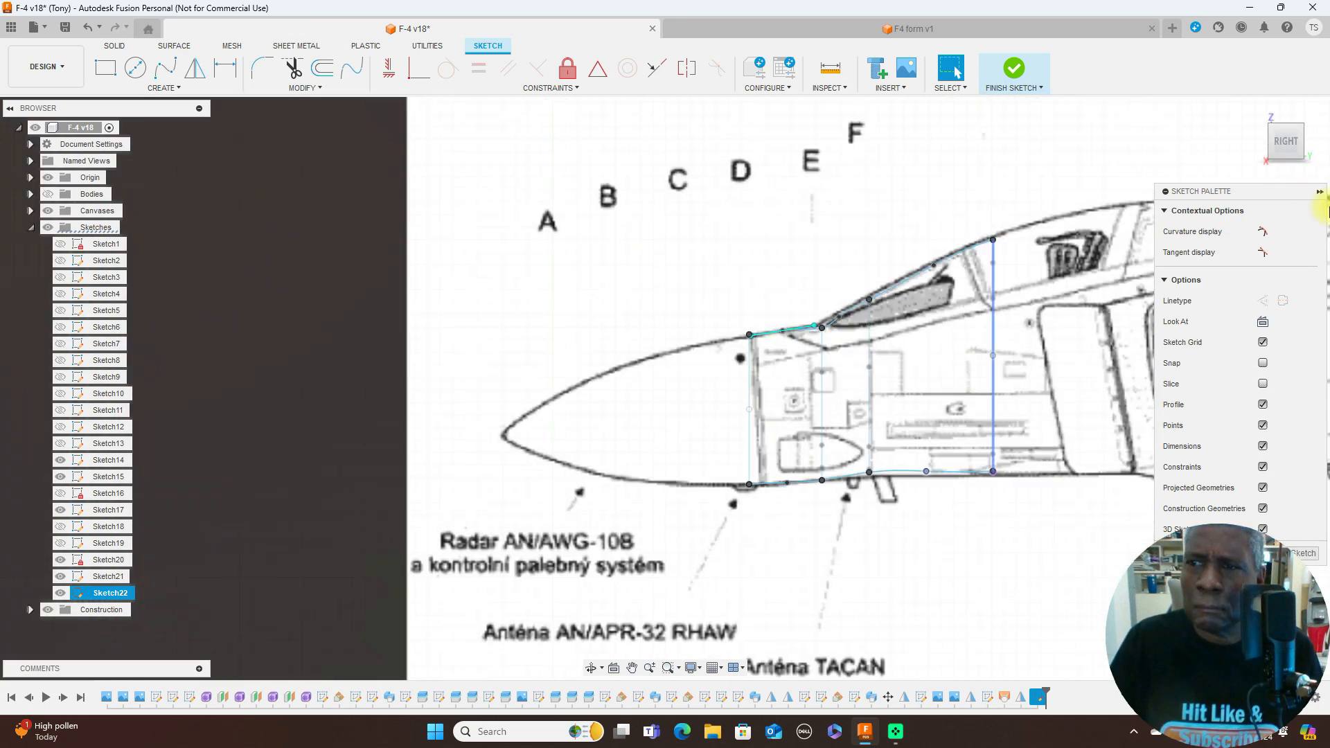
- Hide the reference canvases behind the station half-outlines and the side-profile splines
mouse_move(1281, 145)
mouse_down()
mouse_move(7, 142)
mouse_move(104, 154)
mouse_up()
scroll(910, 397, up, 3)
scroll(911, 396, down, 3)
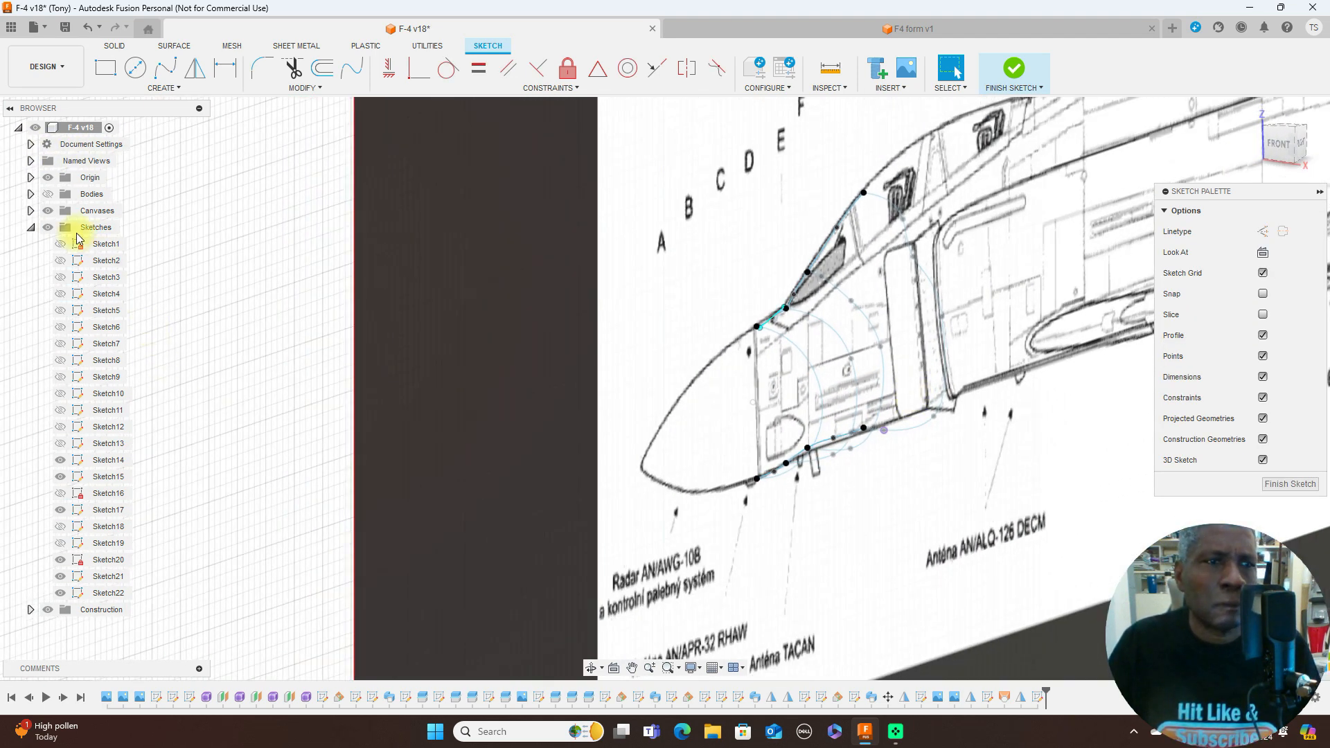
click(48, 210)
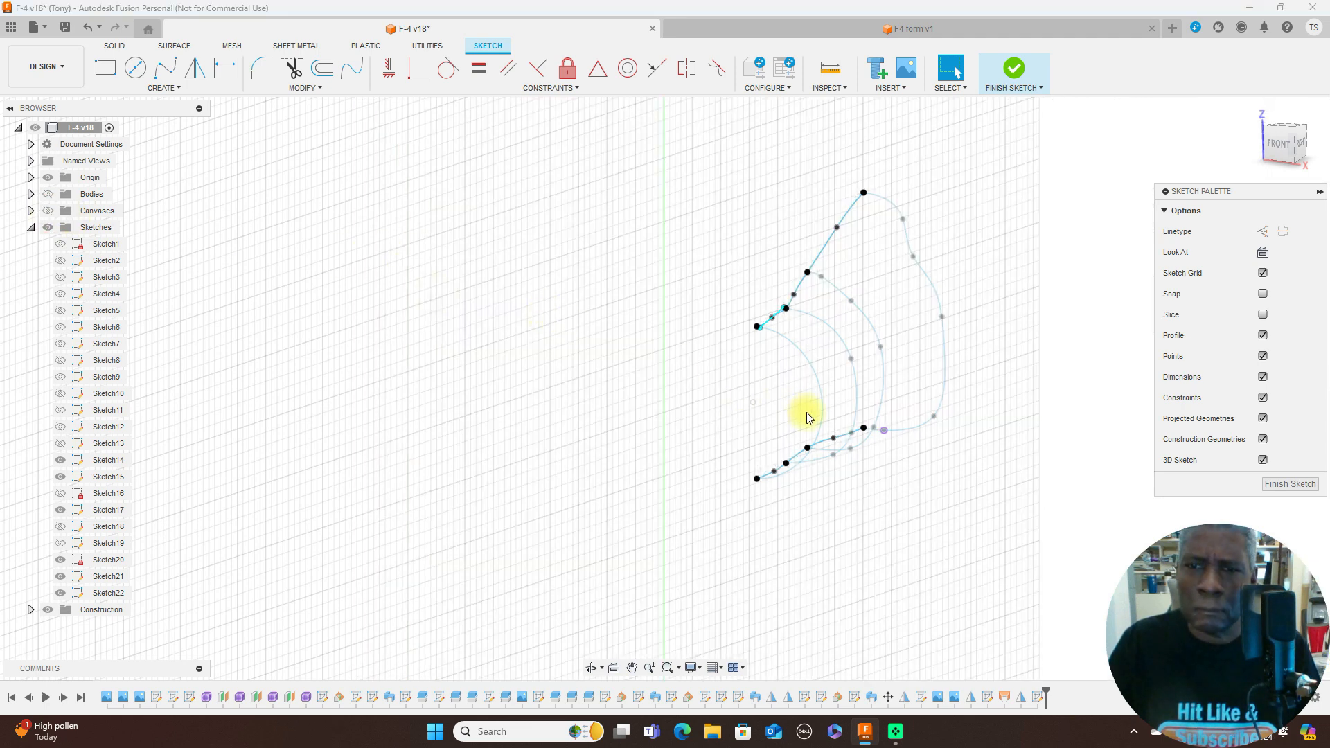
scroll(918, 466, down, 3)
middle_drag(970, 482, 637, 397)
scroll(693, 418, up, 3)
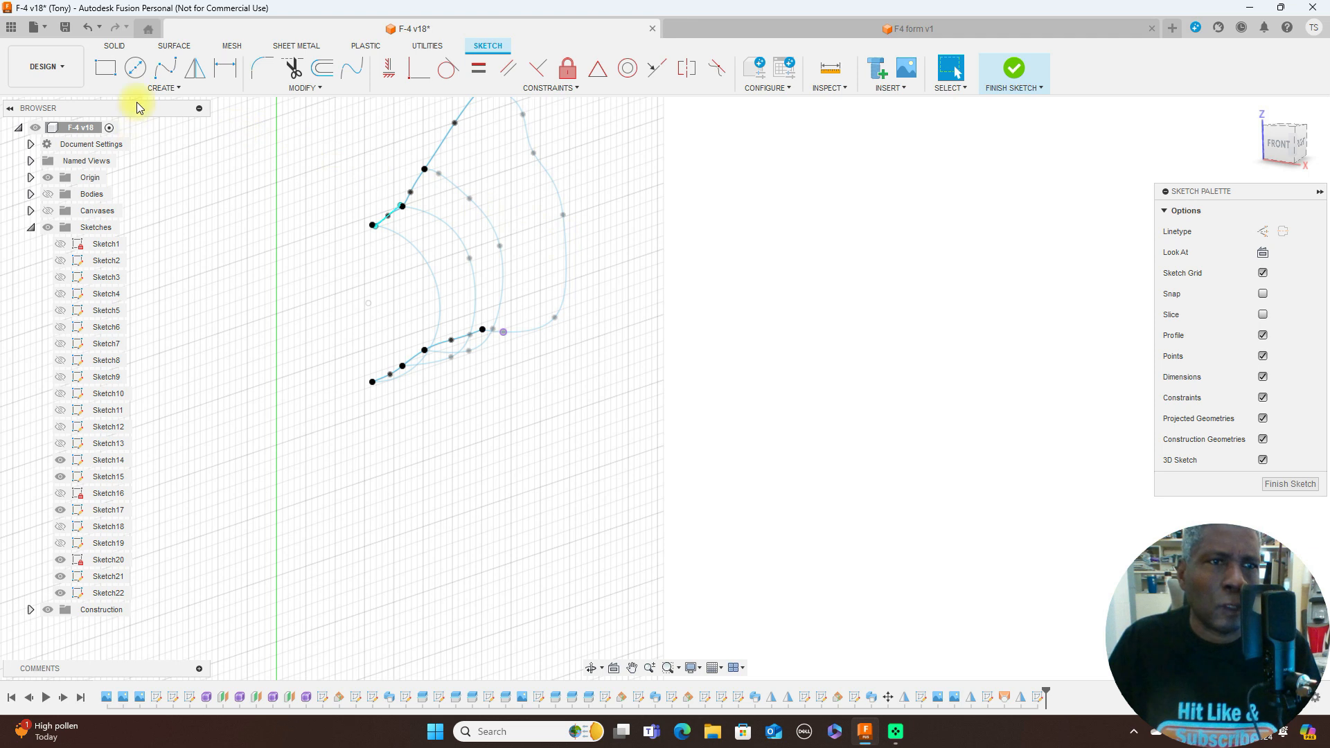
- Start a surface Loft through the D, E, F and G half-outlines, picked as profiles in order from the nose backward
click(174, 46)
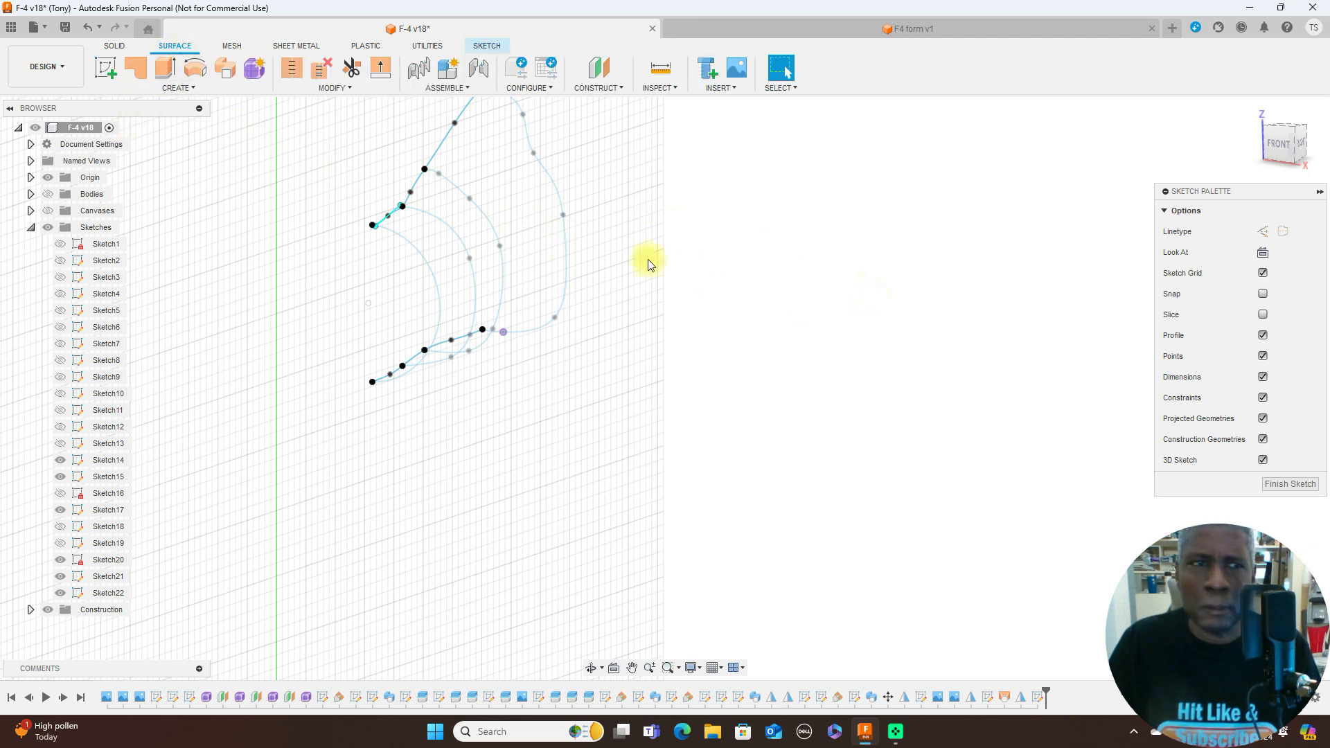
click(198, 92)
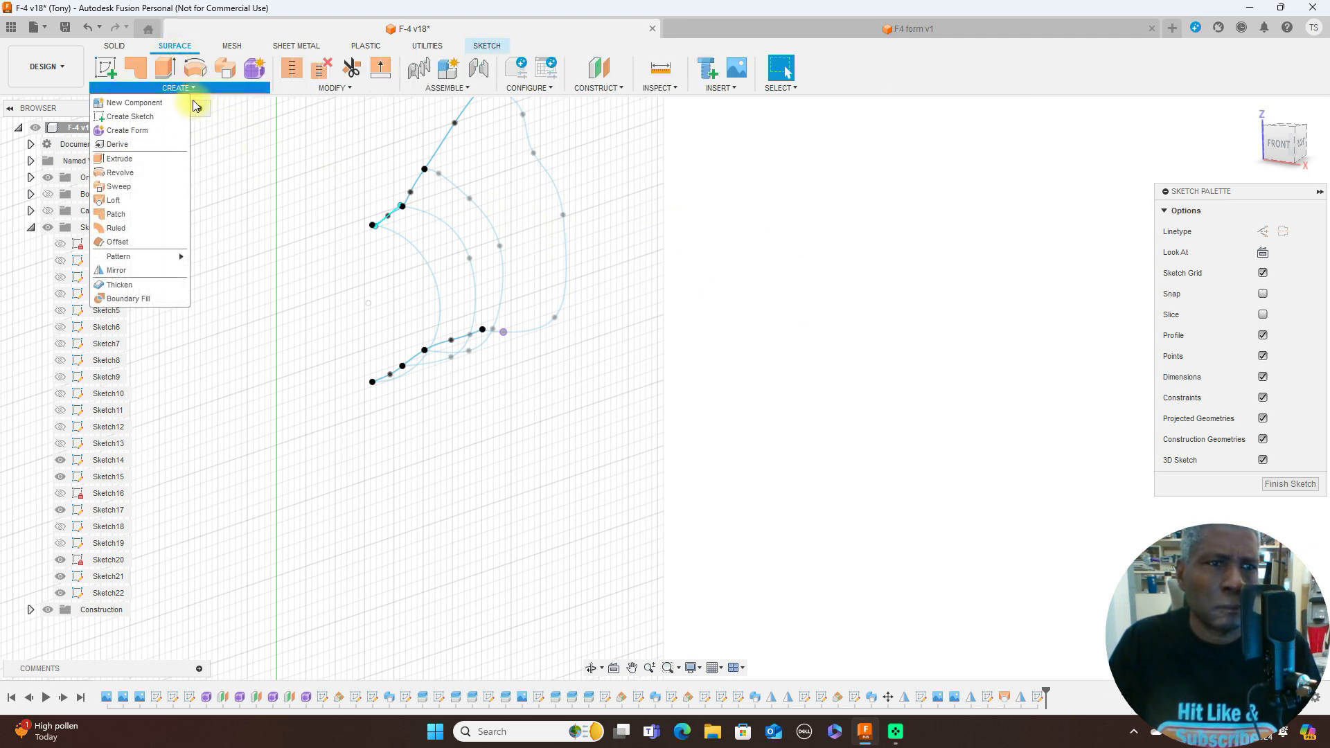
click(137, 194)
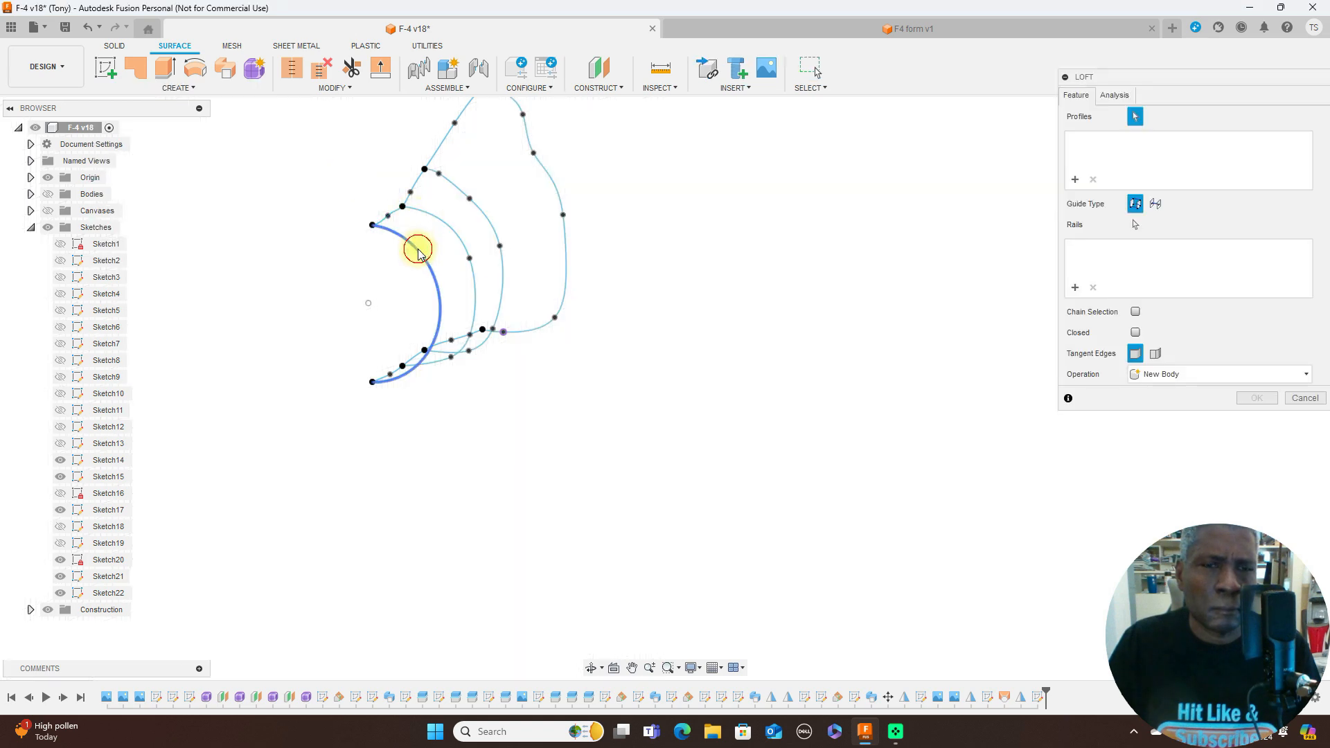
click(416, 251)
click(445, 225)
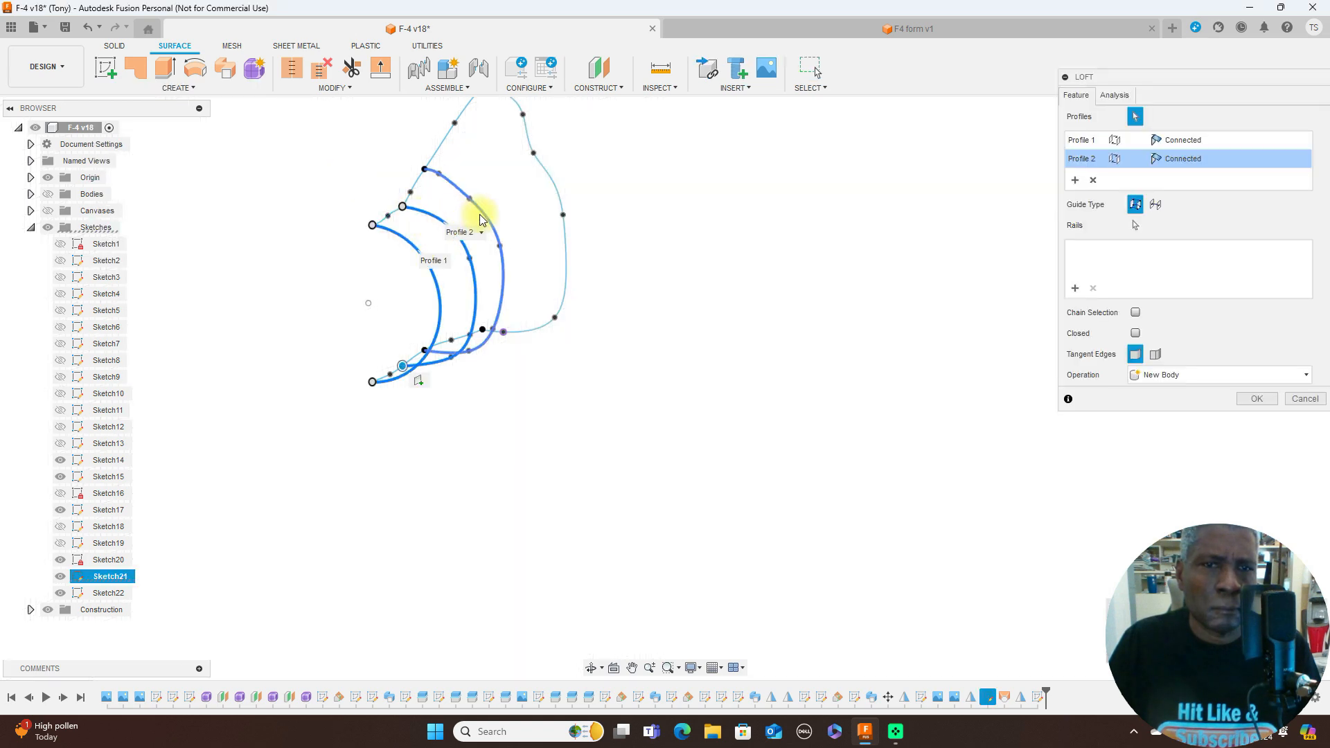
click(483, 219)
click(545, 184)
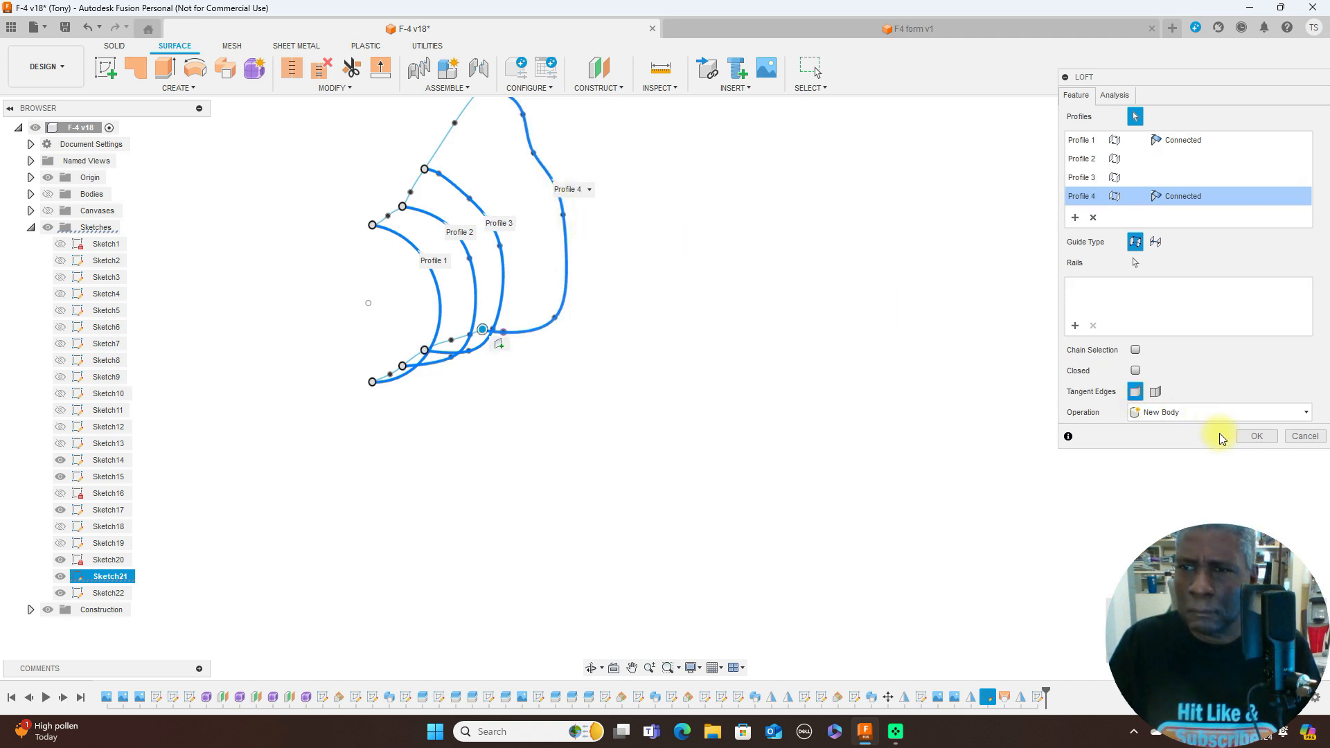
- Add the upper and lower side-profile splines as the loft's rails and create it as a new body
click(1079, 326)
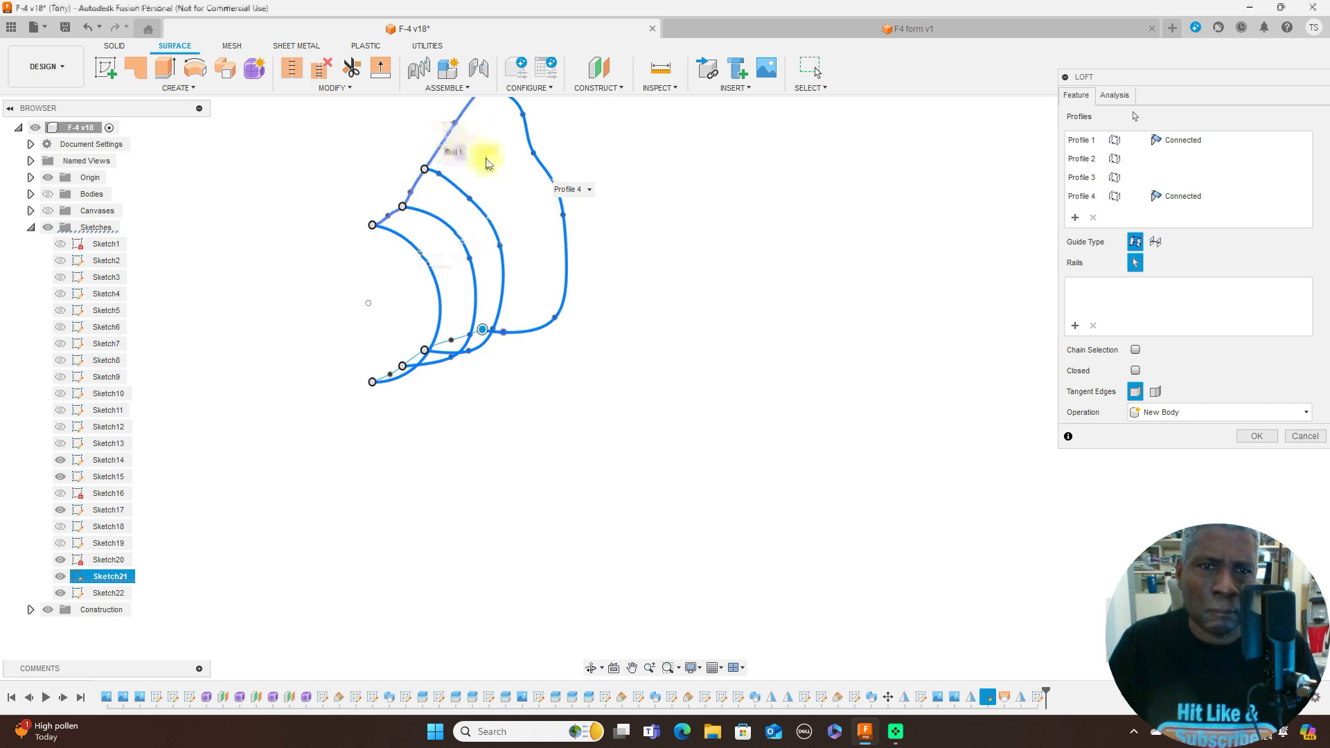
click(463, 115)
click(444, 348)
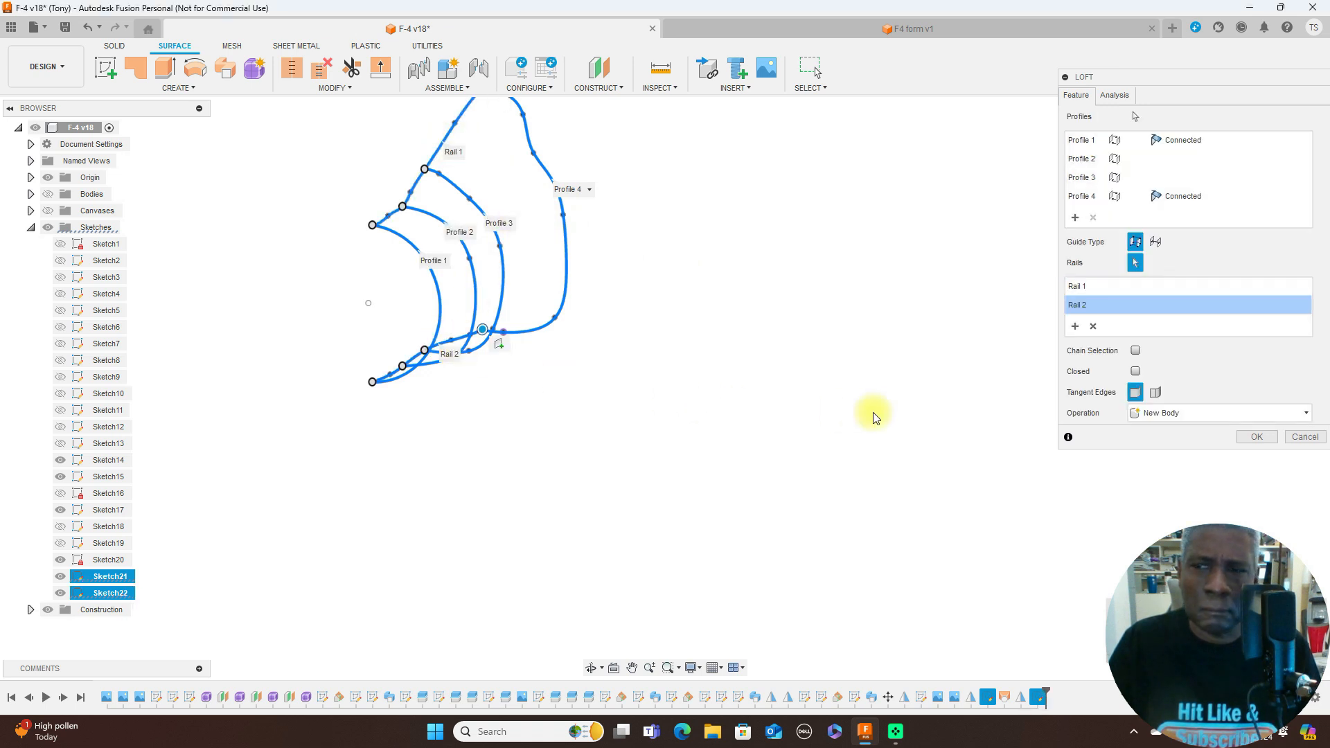
click(1252, 438)
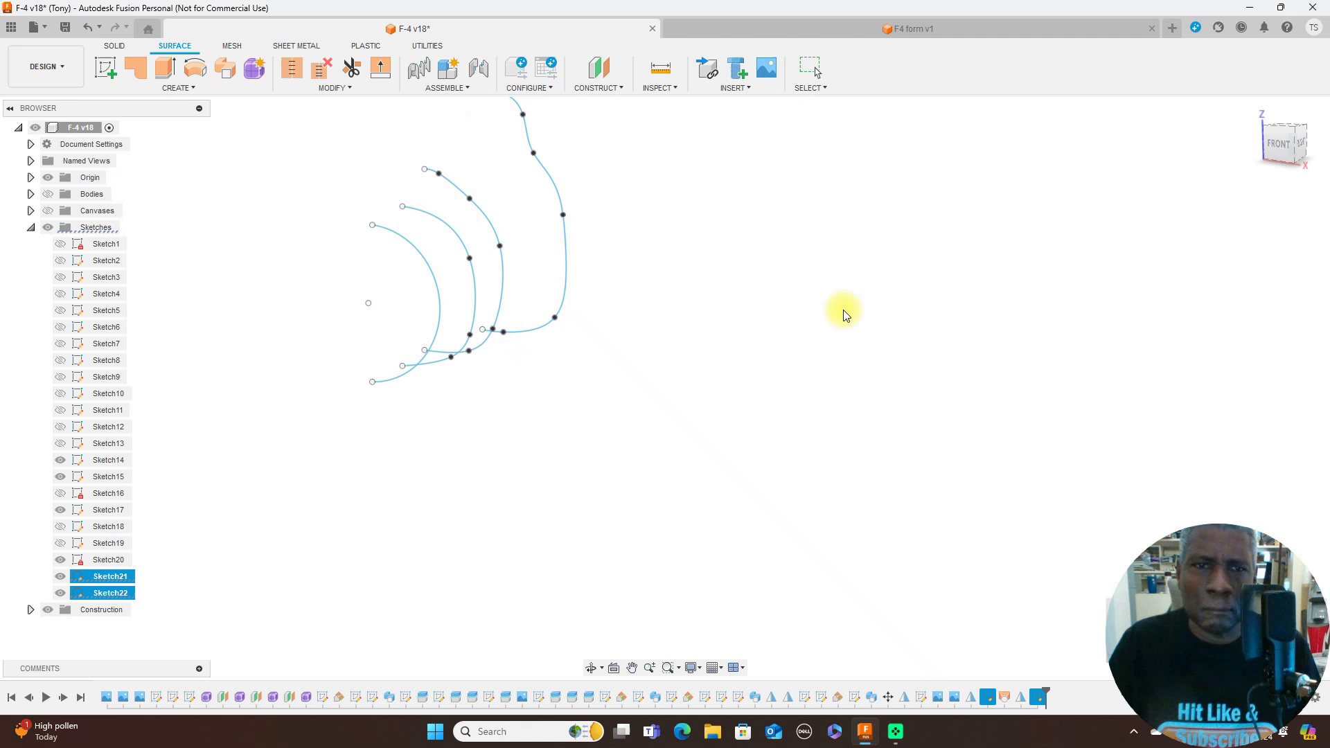
- Show the bodies again and examine the lofted nose section's shape from the right side and from front-right angles
click(48, 194)
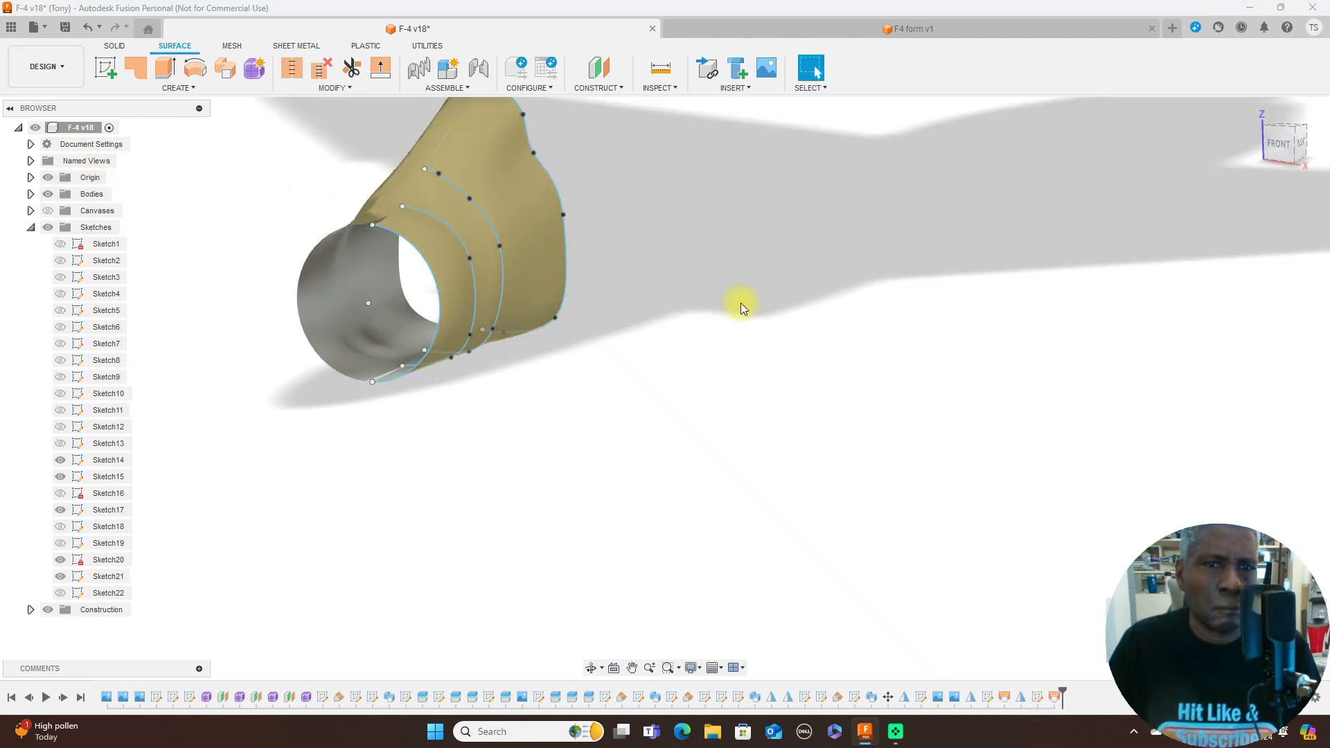
click(1298, 147)
mouse_move(1112, 142)
mouse_down()
mouse_move(1245, 139)
mouse_move(1297, 172)
mouse_move(1294, 199)
mouse_move(1250, 214)
mouse_move(1155, 137)
mouse_move(984, 143)
mouse_move(1158, 159)
mouse_move(1294, 150)
mouse_up()
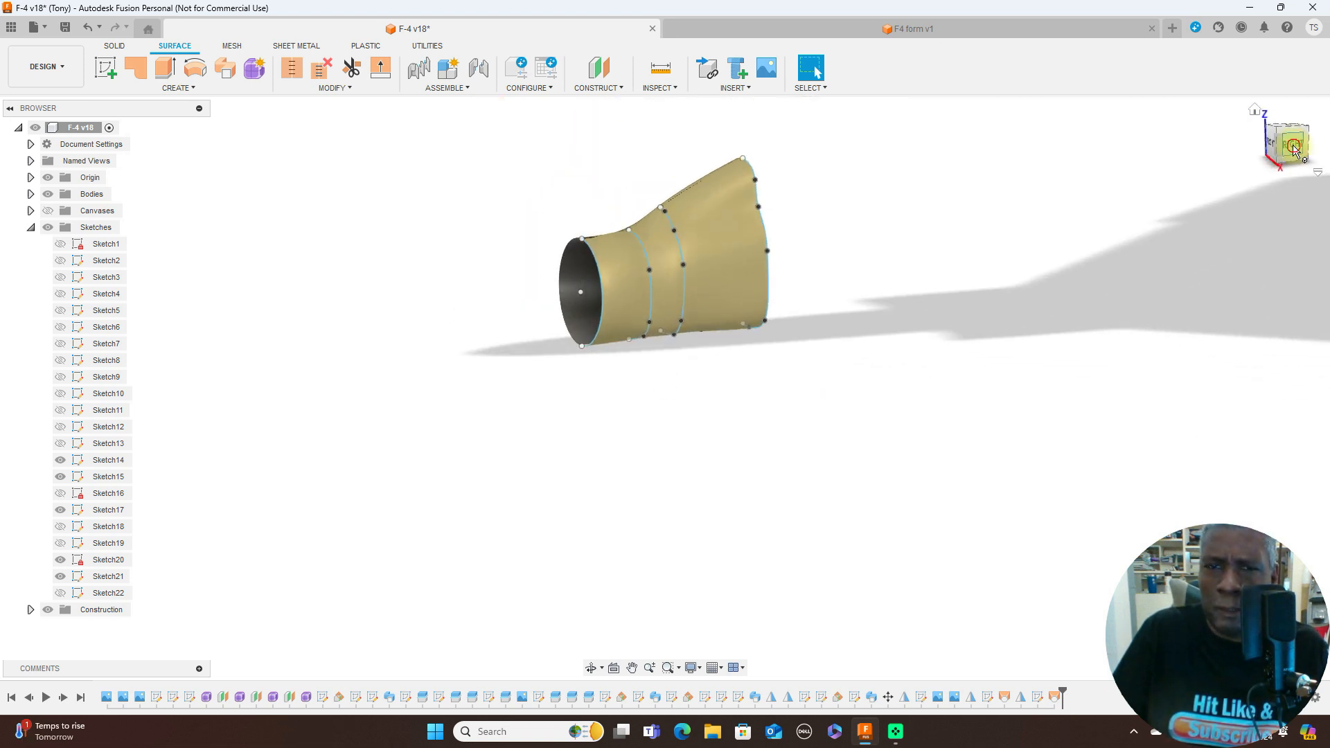
click(1295, 147)
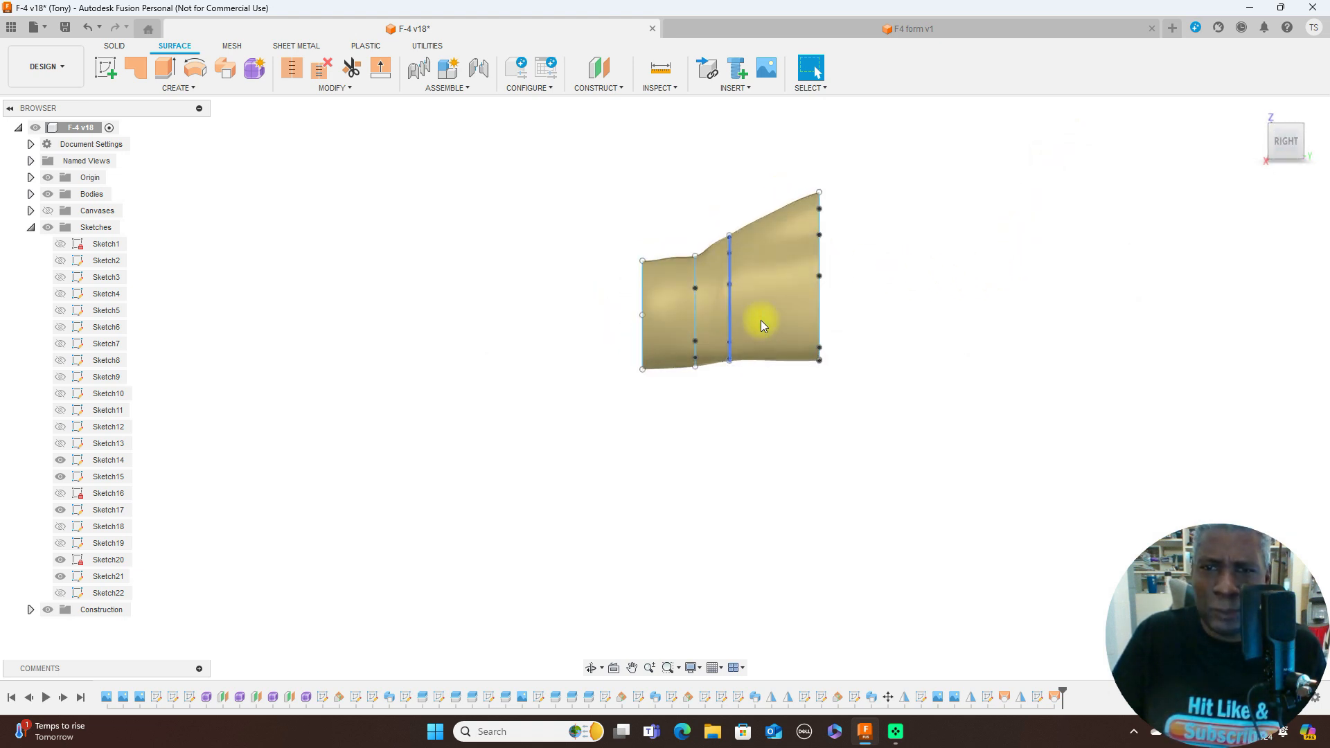
mouse_move(1272, 159)
mouse_down()
mouse_move(1283, 143)
mouse_move(1312, 161)
mouse_up()
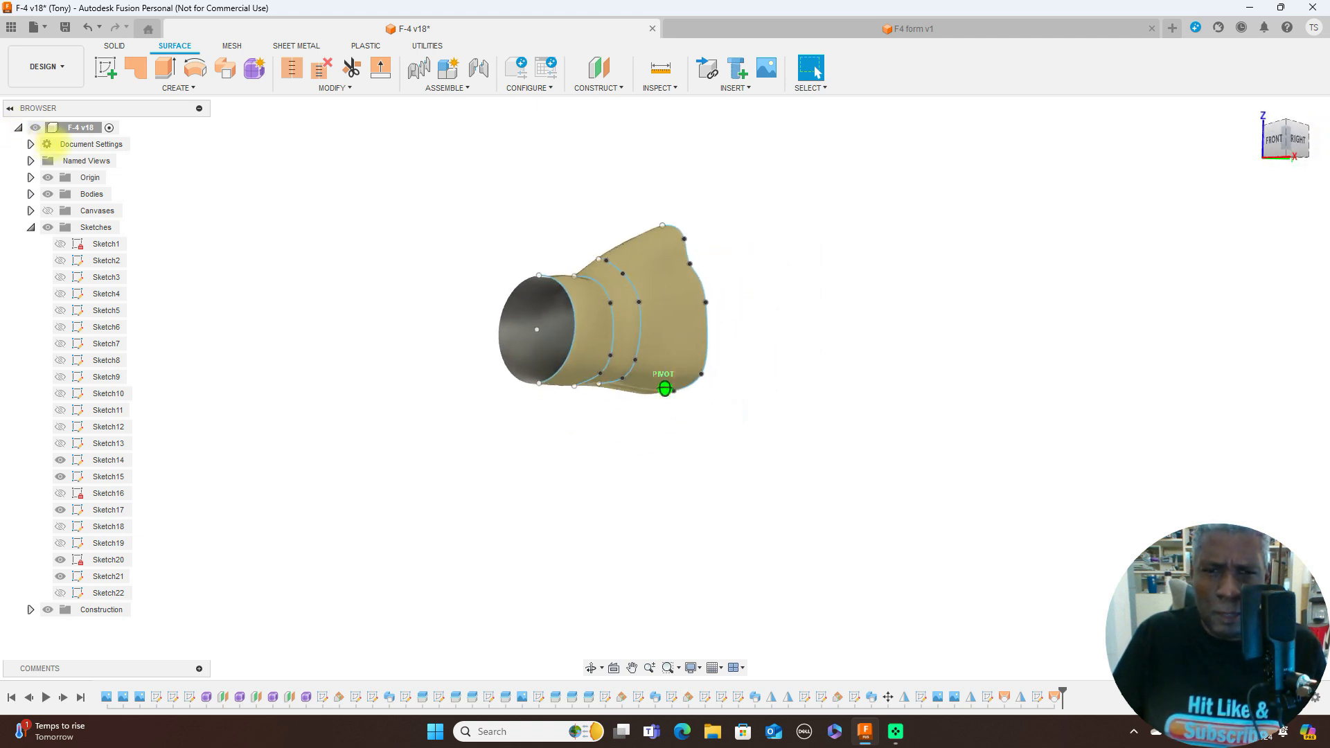
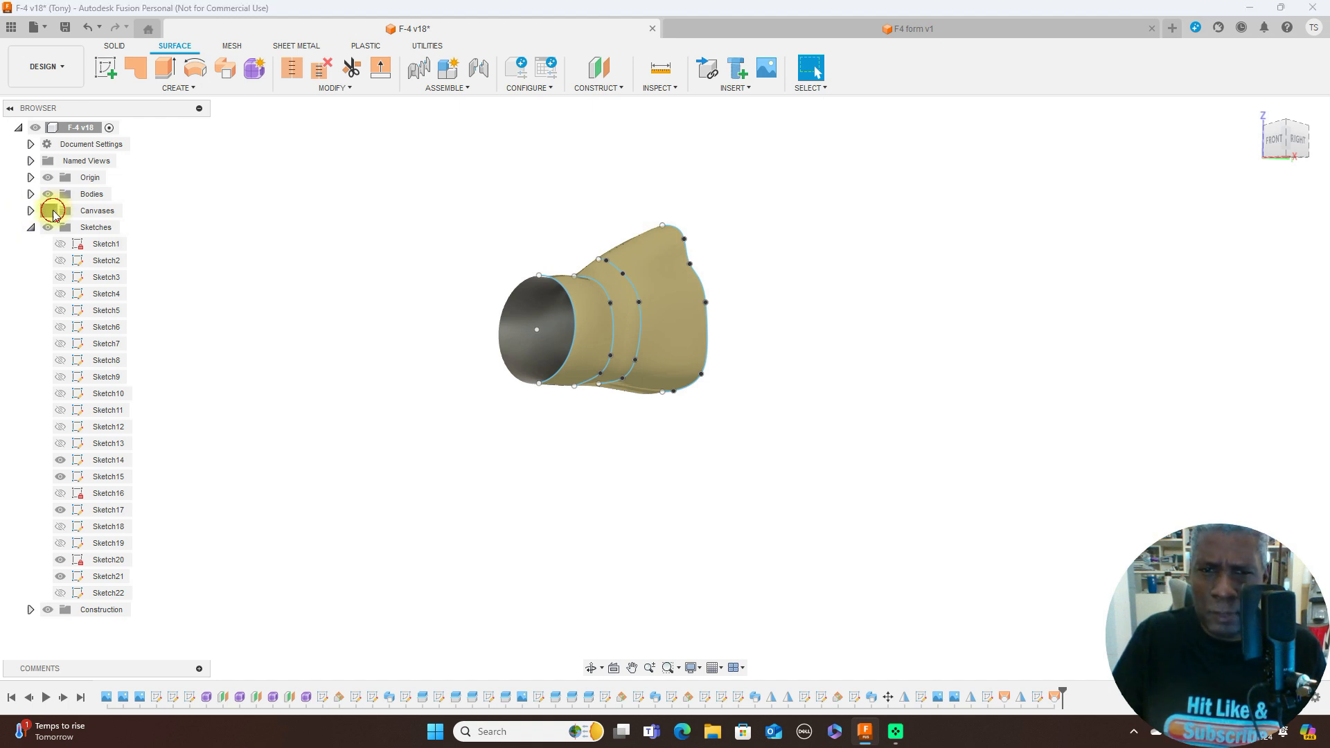
- Show the reference canvases and compare the lofted nose section with the side and top drawings
click(48, 209)
click(1297, 140)
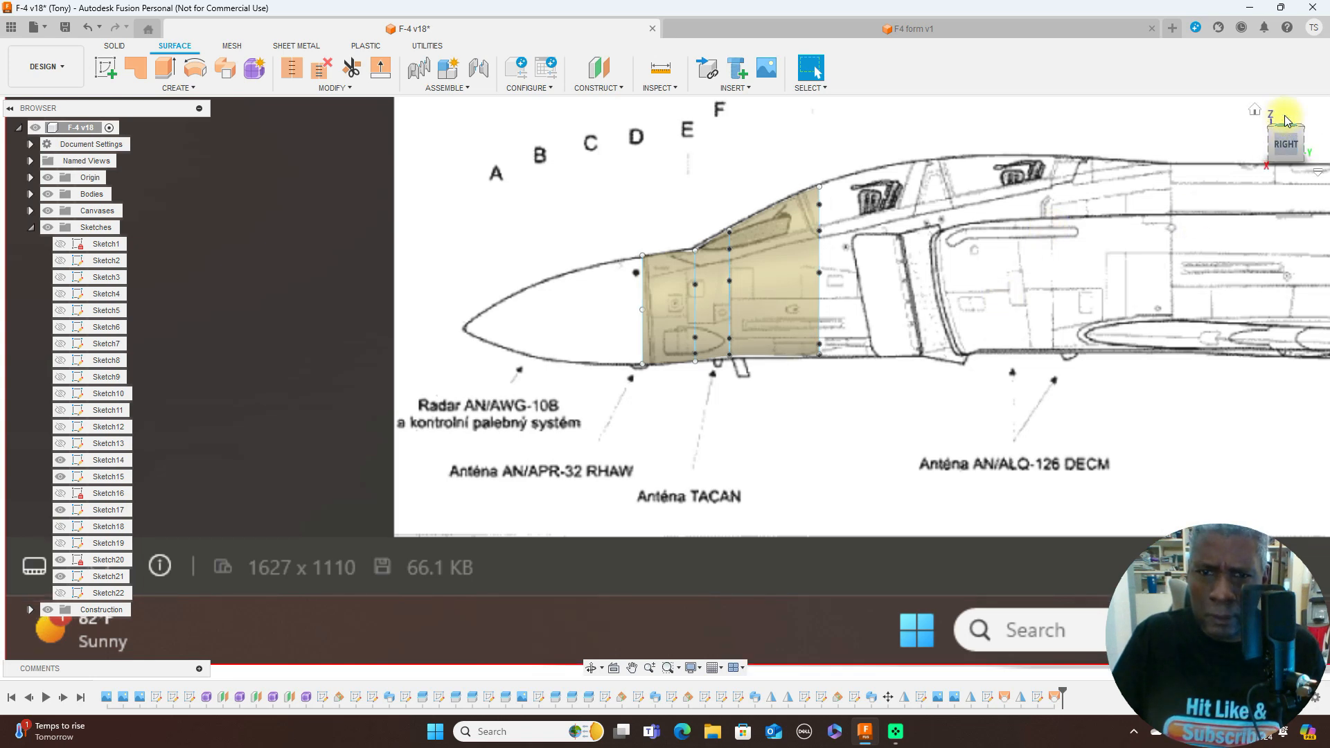
click(1286, 118)
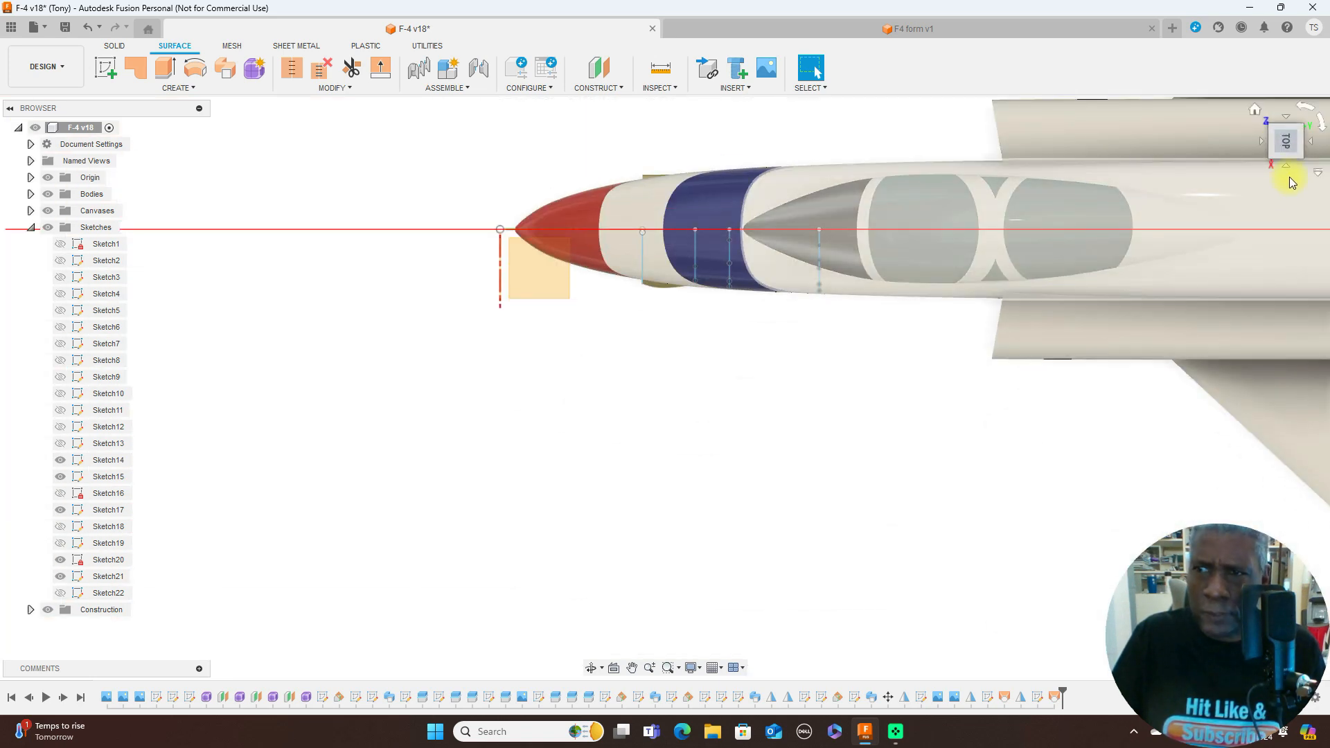
click(1286, 167)
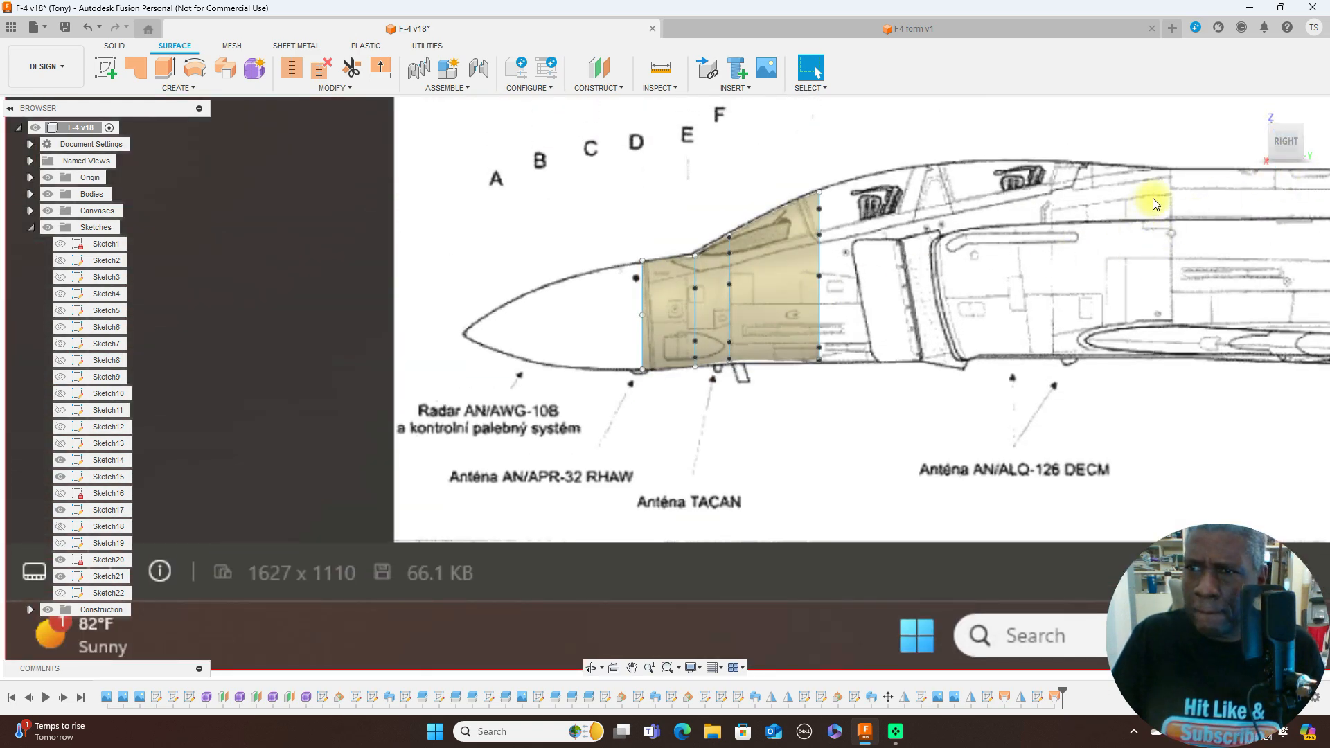
mouse_move(664, 388)
shift+middle_down()
mouse_move(90, 149)
mouse_move(111, 144)
mouse_move(88, 153)
mouse_move(623, 208)
mouse_move(1250, 160)
mouse_move(1217, 161)
mouse_move(1282, 145)
shift+middle_up()
click(1281, 145)
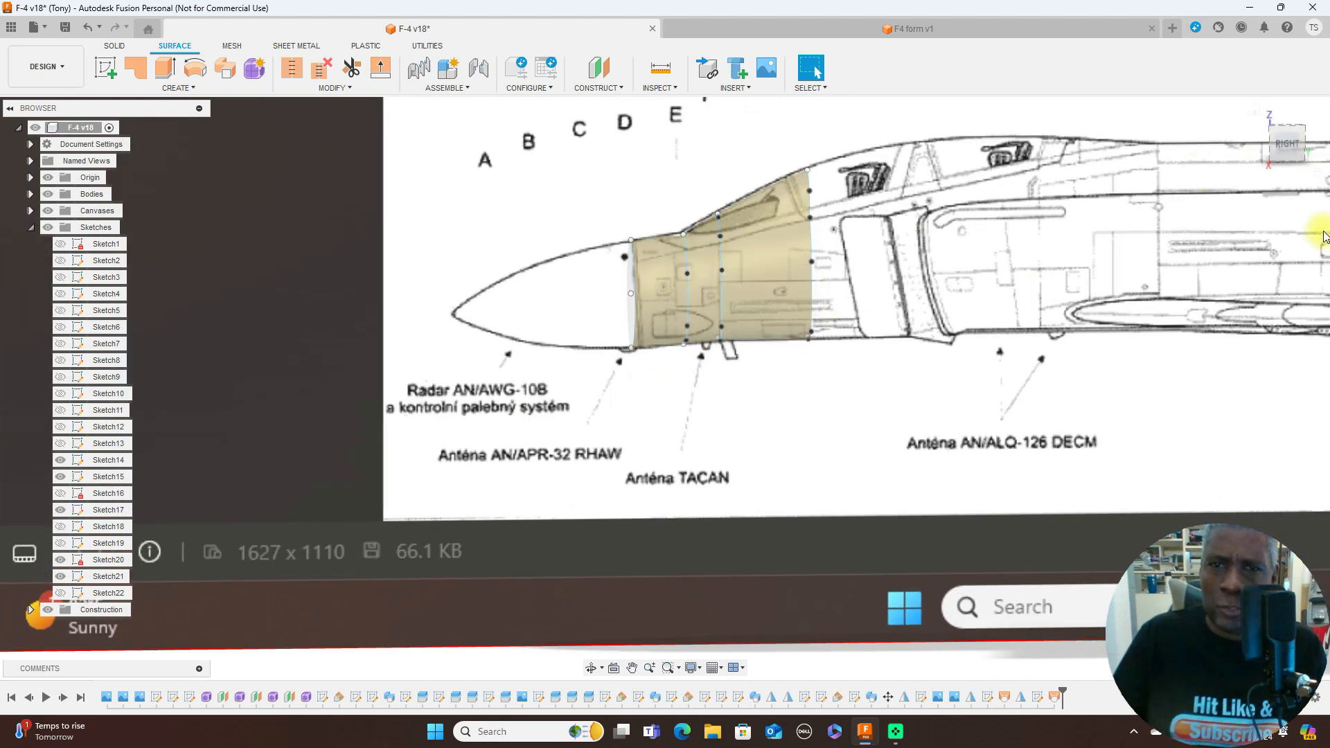
scroll(1020, 302, down, 5)
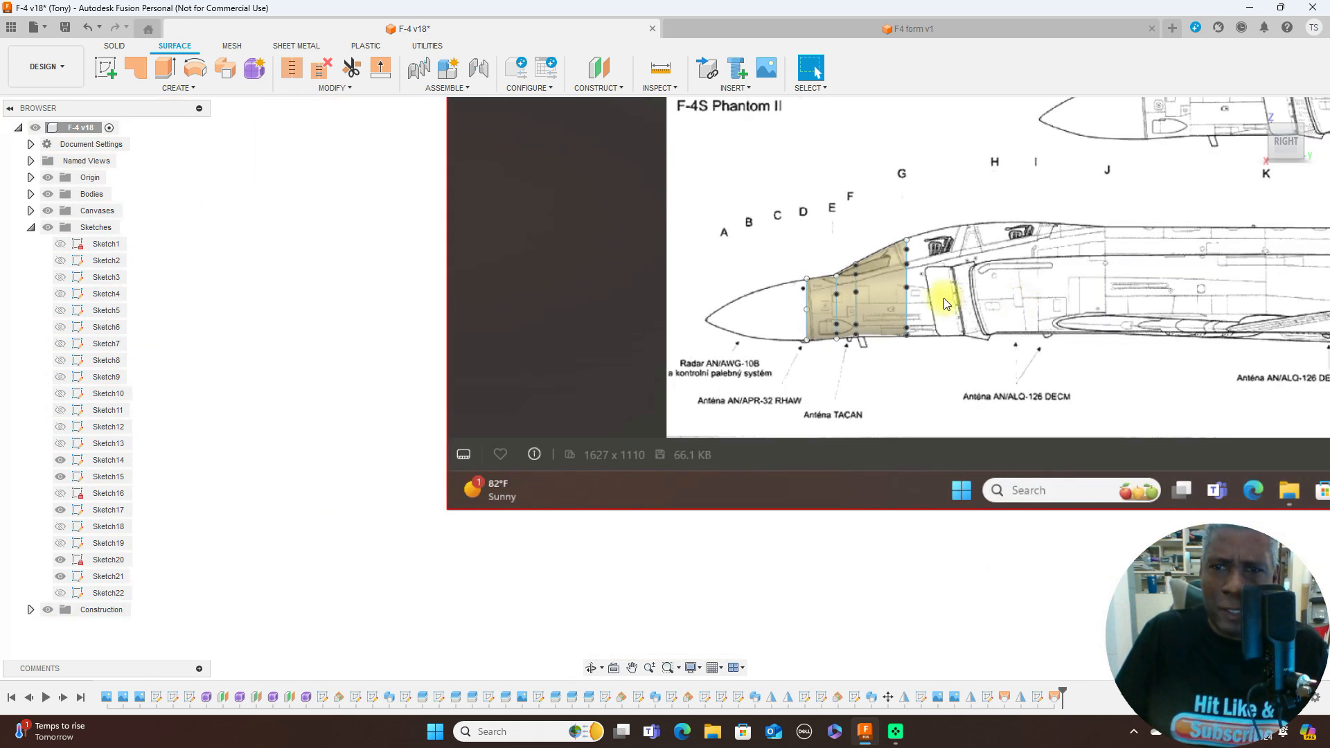
scroll(1032, 236, down, 1)
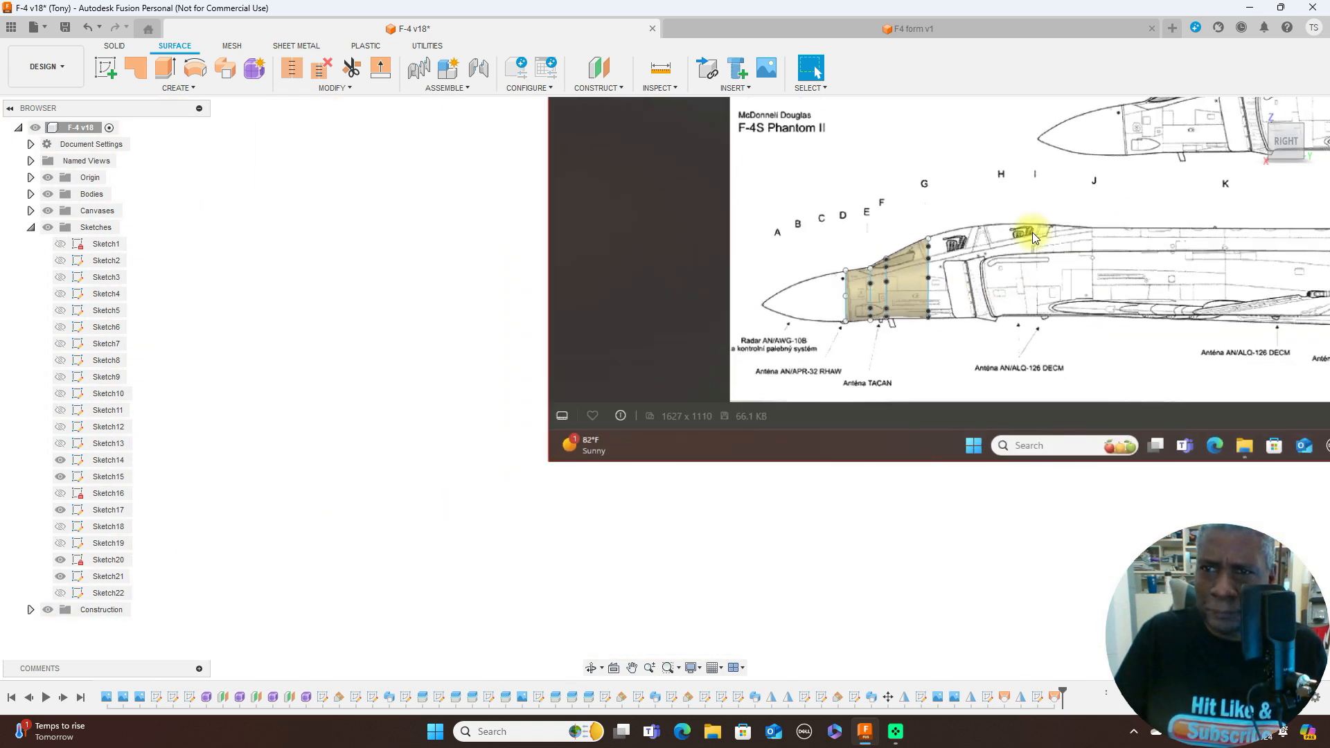
scroll(1033, 236, down, 2)
mouse_move(1090, 169)
middle_down()
mouse_move(781, 371)
mouse_move(867, 385)
mouse_move(794, 401)
middle_up()
scroll(794, 402, up, 2)
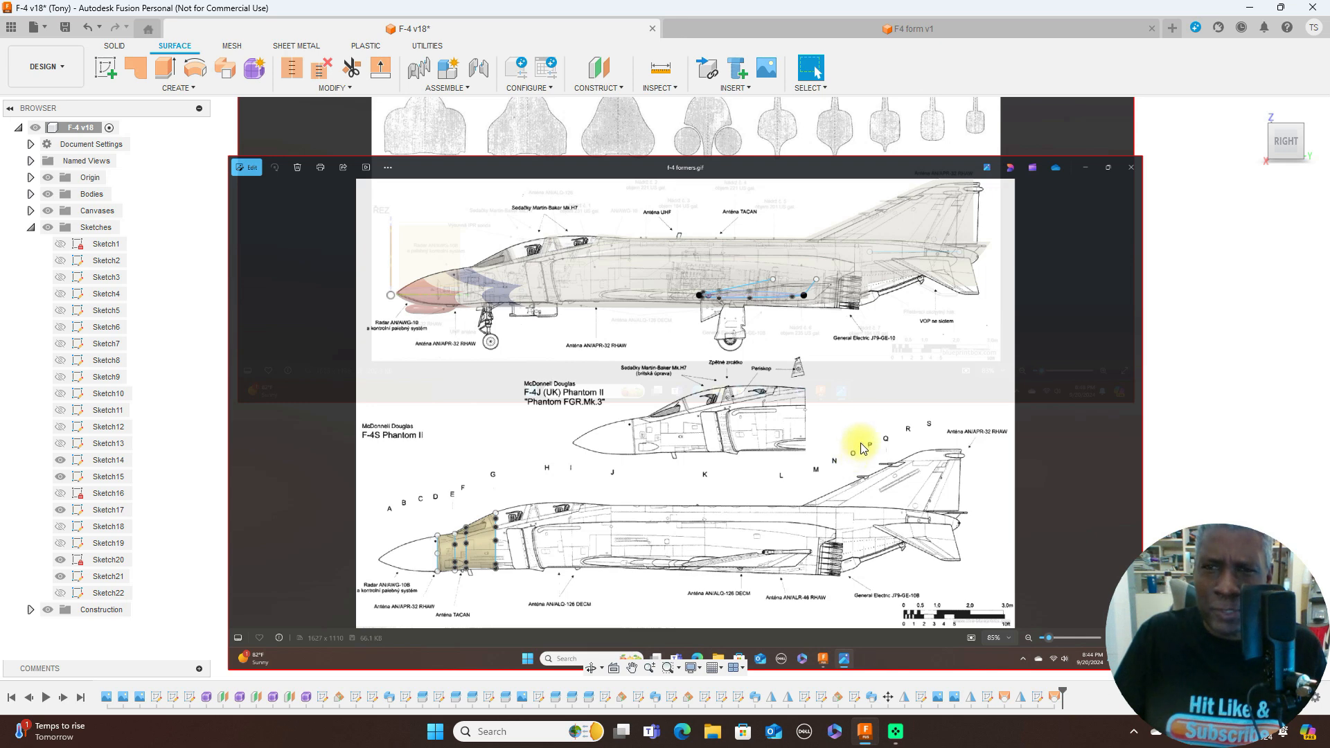
scroll(858, 419, down, 2)
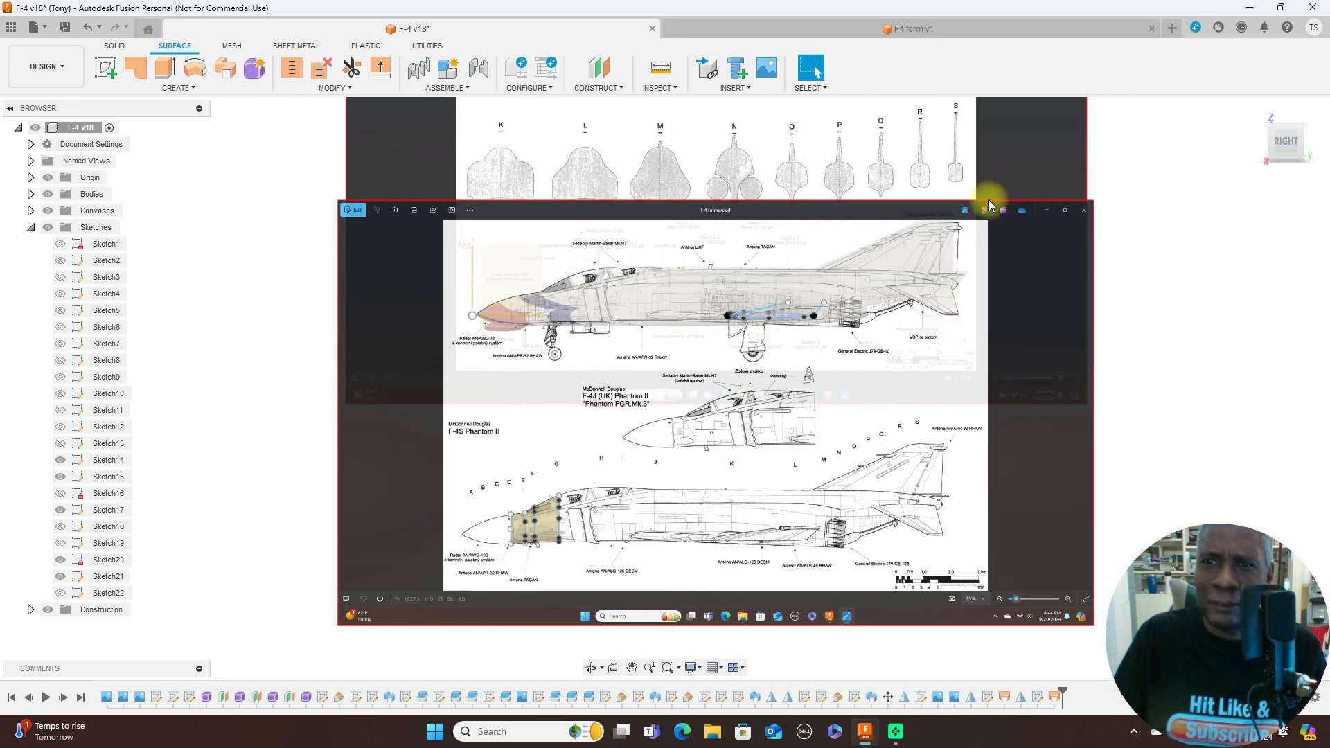
- Switch to the F4 form v1 design and delete the vertical sketch line crossing the middle of the side-view blueprint
click(966, 27)
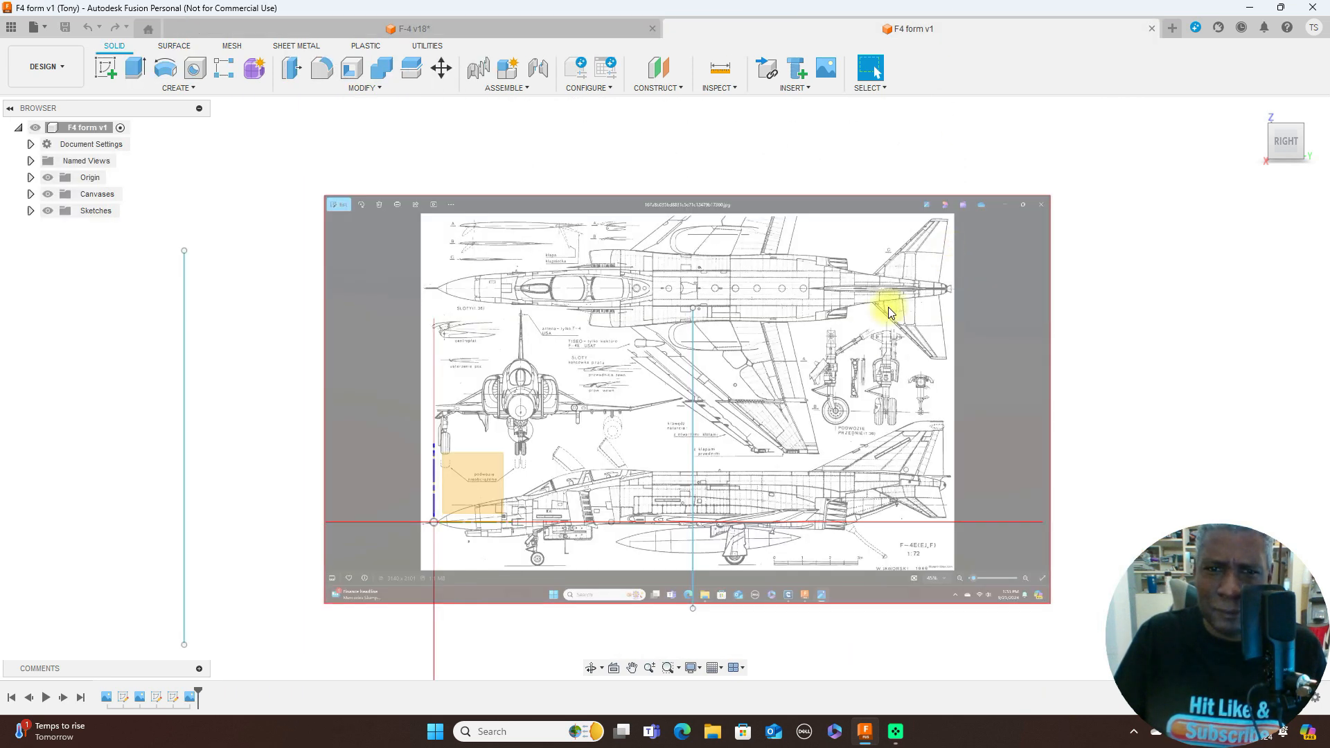
scroll(846, 365, up, 4)
scroll(845, 388, down, 2)
scroll(845, 391, down, 2)
middle_drag(855, 407, 954, 223)
scroll(837, 381, up, 3)
scroll(838, 383, down, 2)
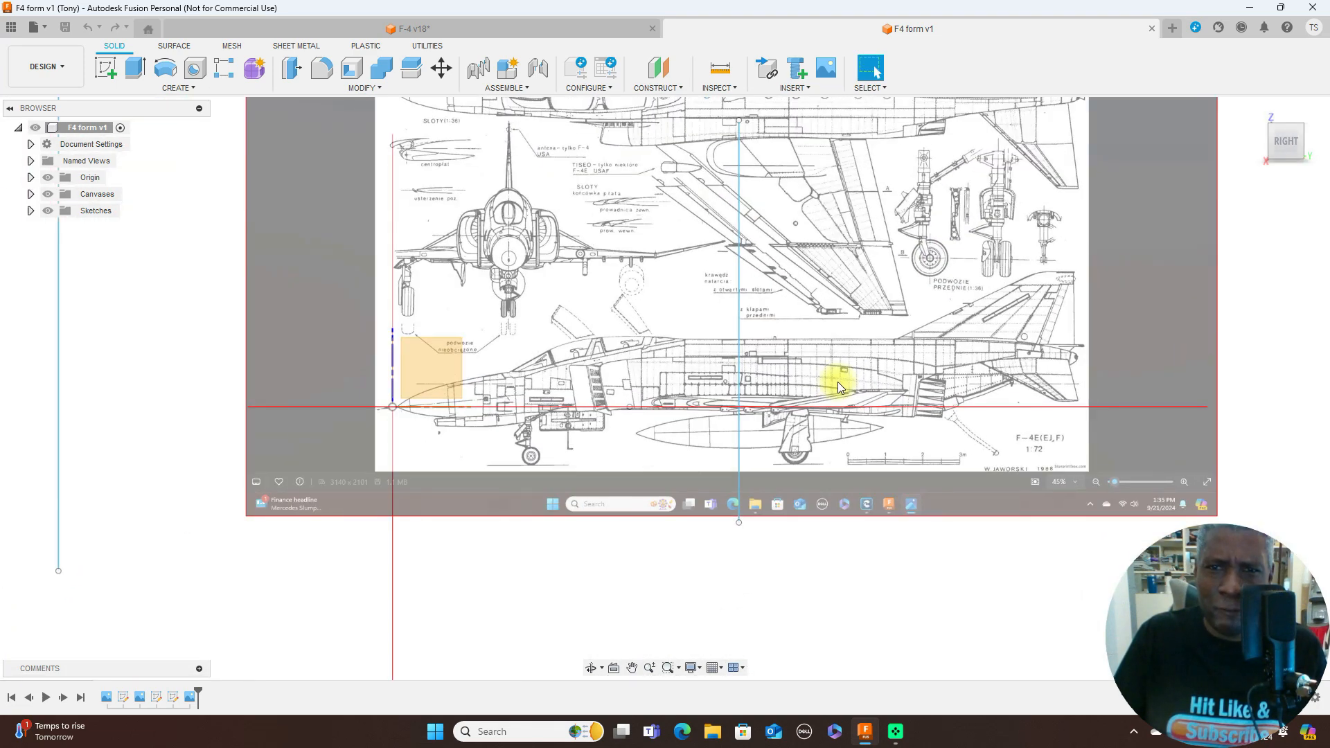
click(739, 271)
key(Delete)
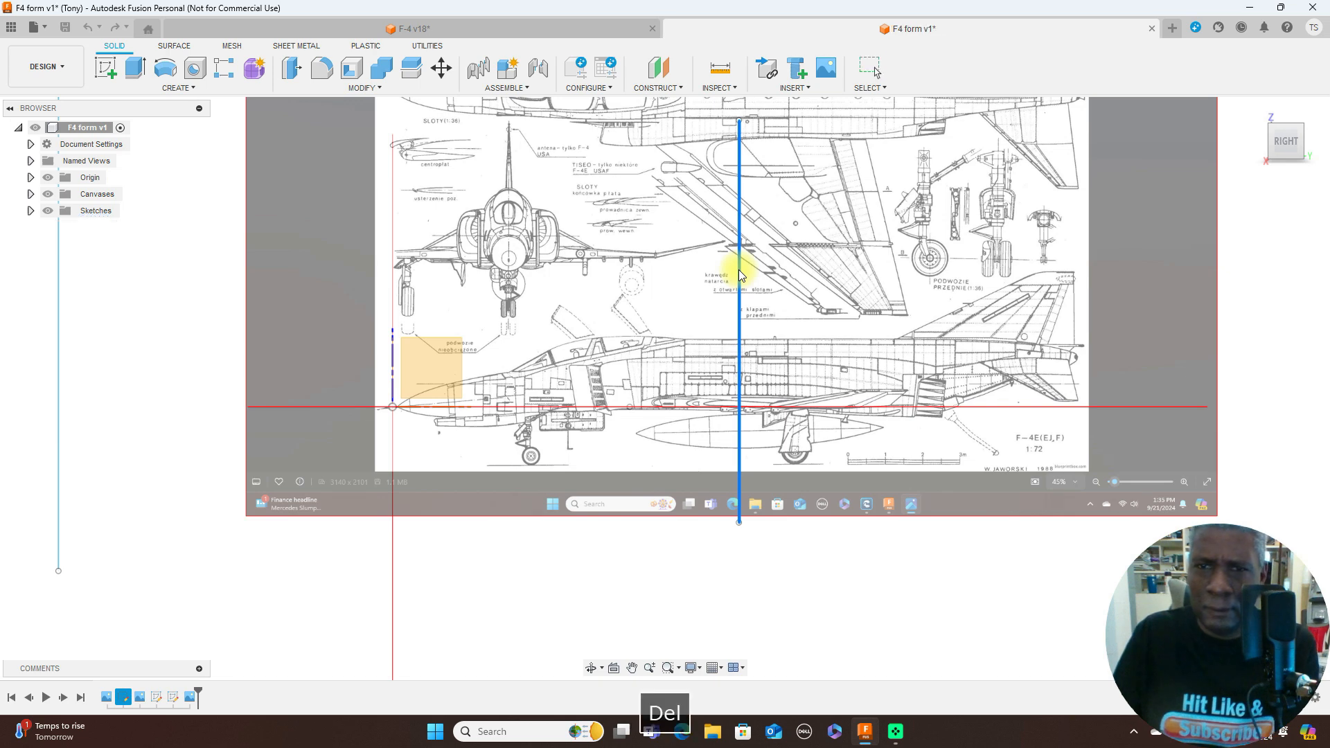
- Start a new T-Spline form with the view facing the blueprint's front elevation of the aircraft
scroll(866, 328, up, 2)
scroll(866, 327, down, 2)
middle_drag(853, 450, 836, 663)
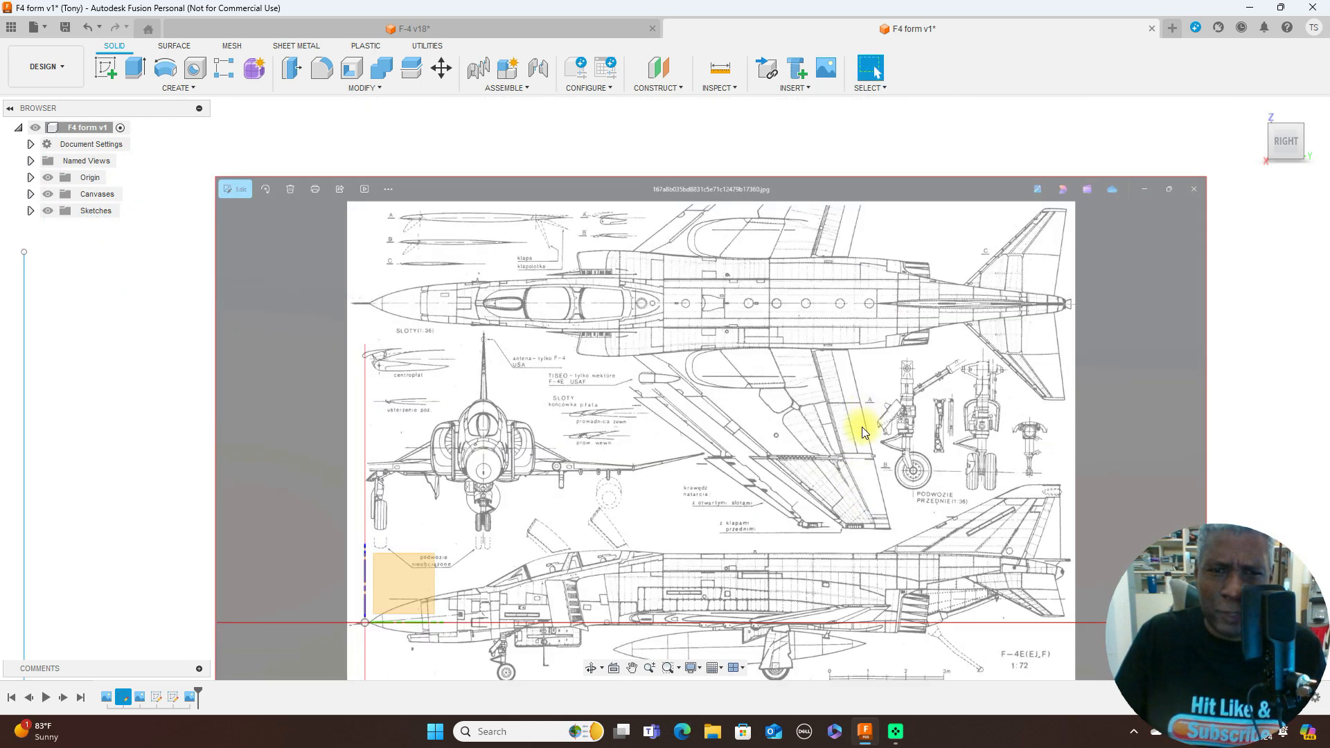
scroll(862, 427, up, 2)
scroll(862, 426, down, 2)
middle_drag(861, 425, 883, 237)
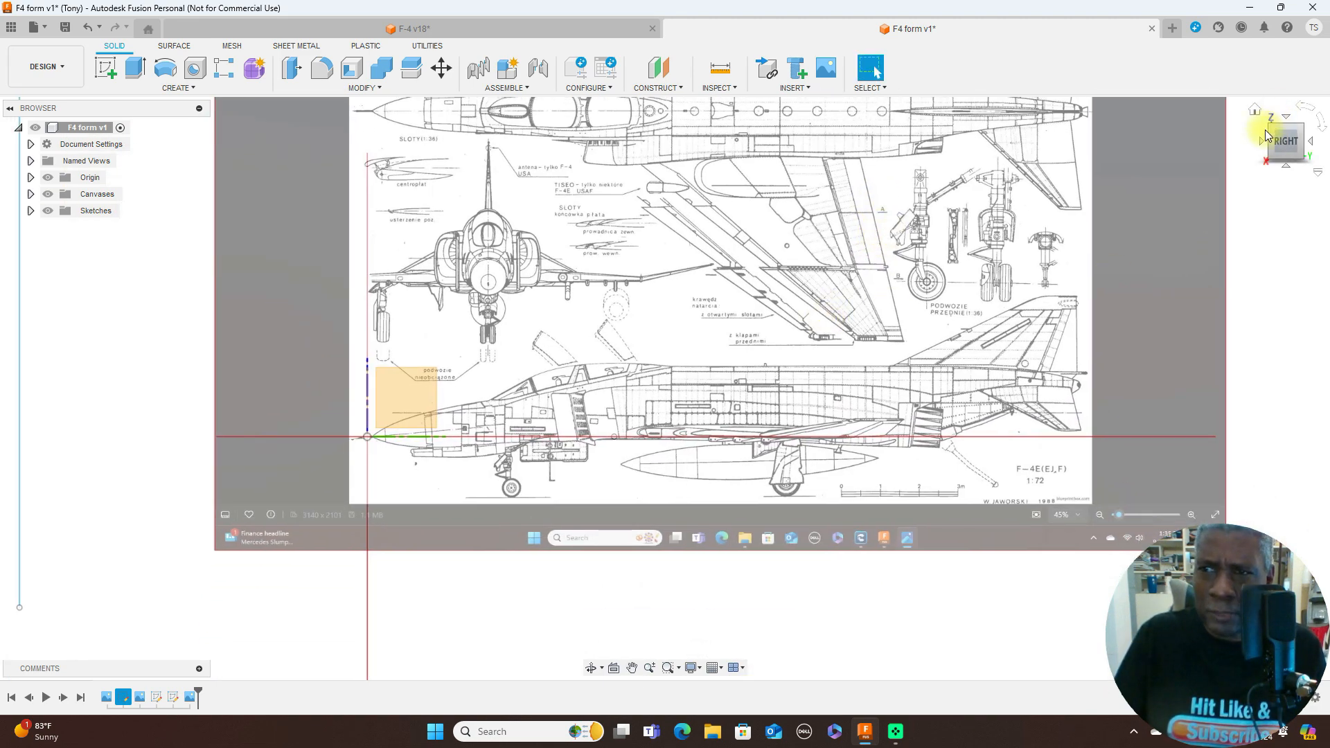
click(1261, 143)
scroll(936, 395, up, 4)
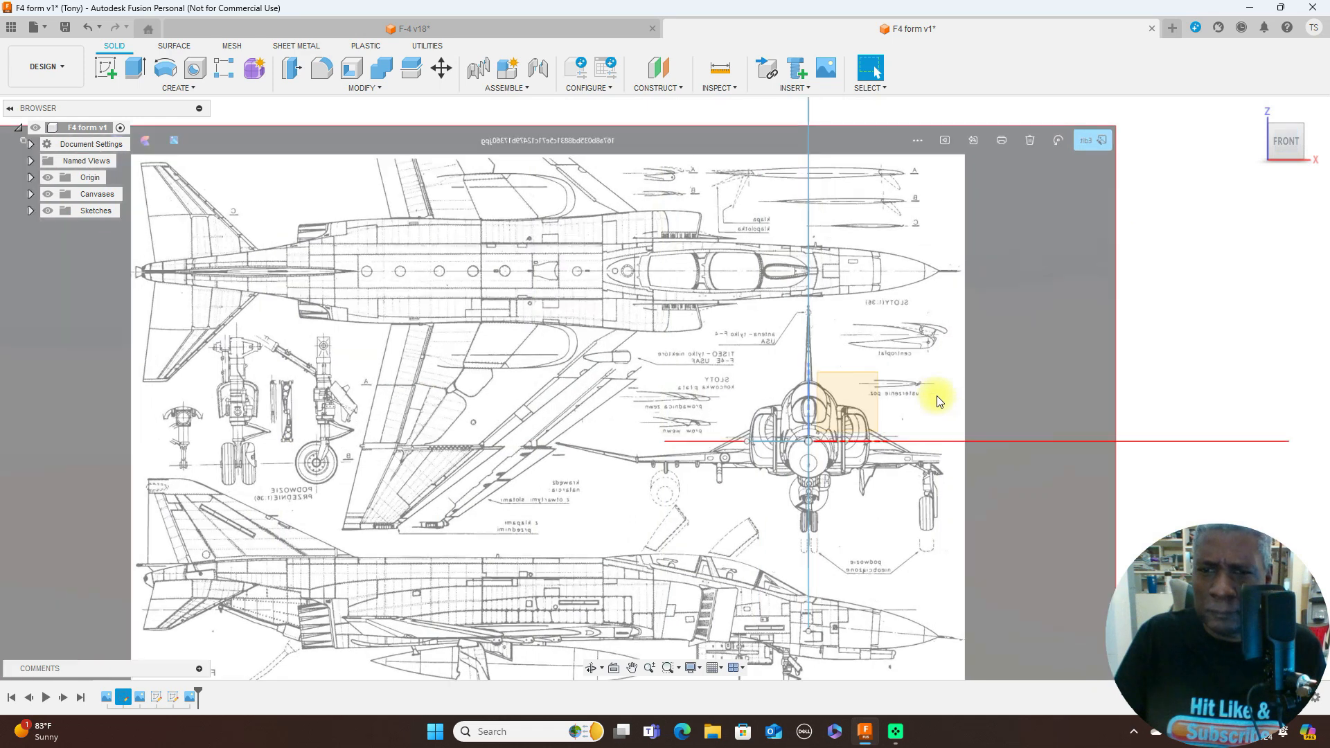
middle_drag(954, 442, 959, 345)
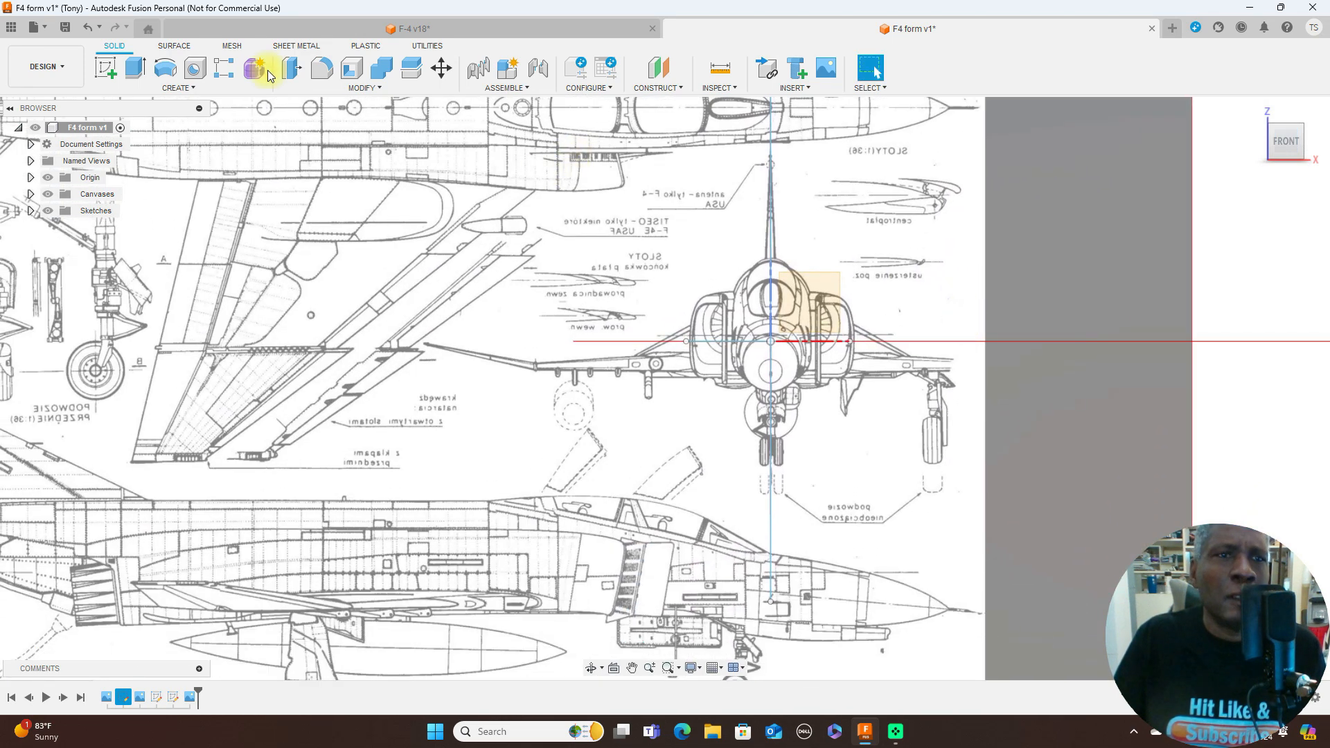
click(253, 70)
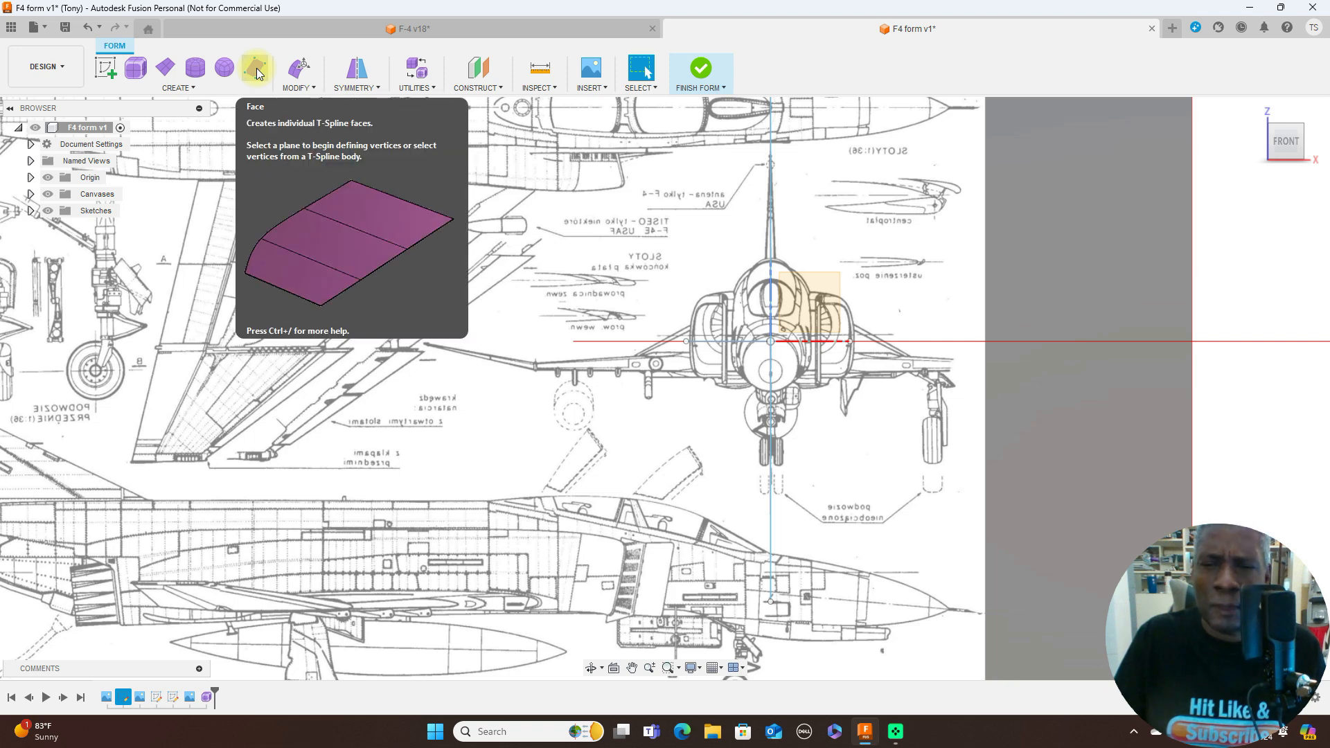
scroll(735, 291, up, 3)
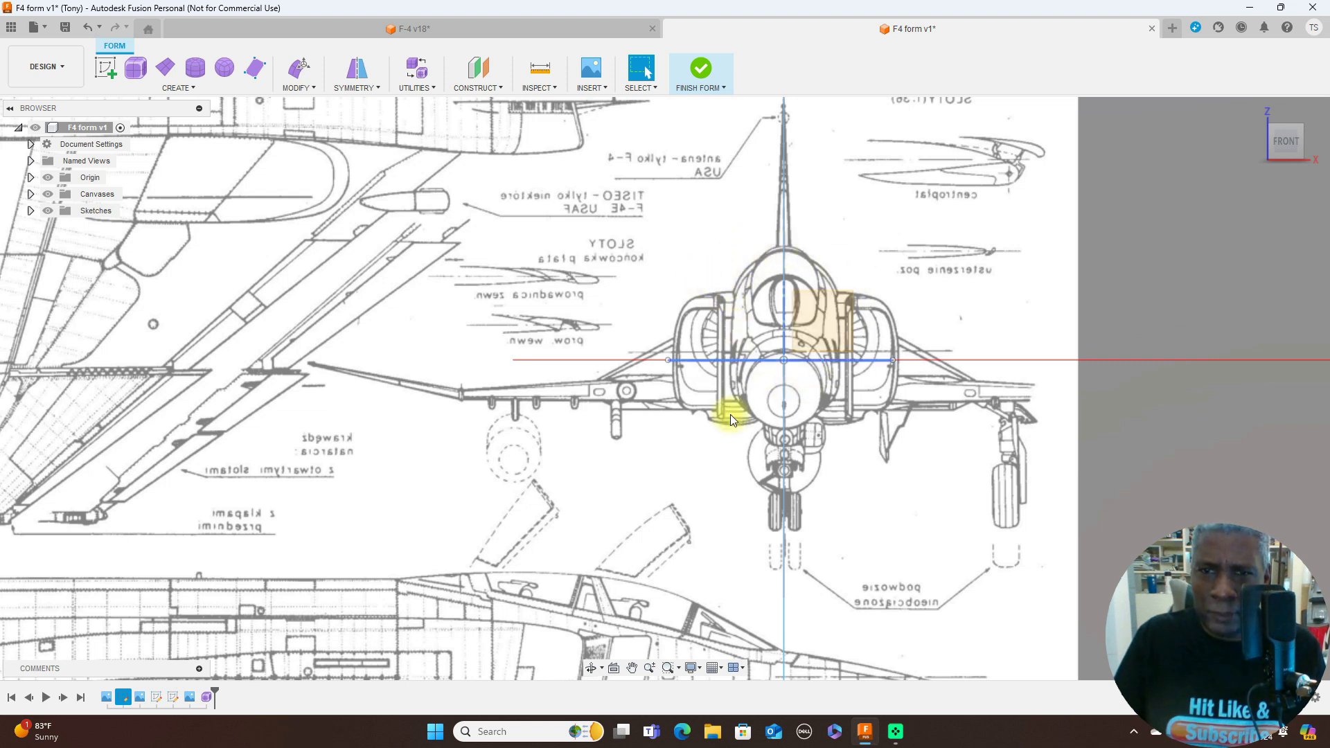
click(199, 78)
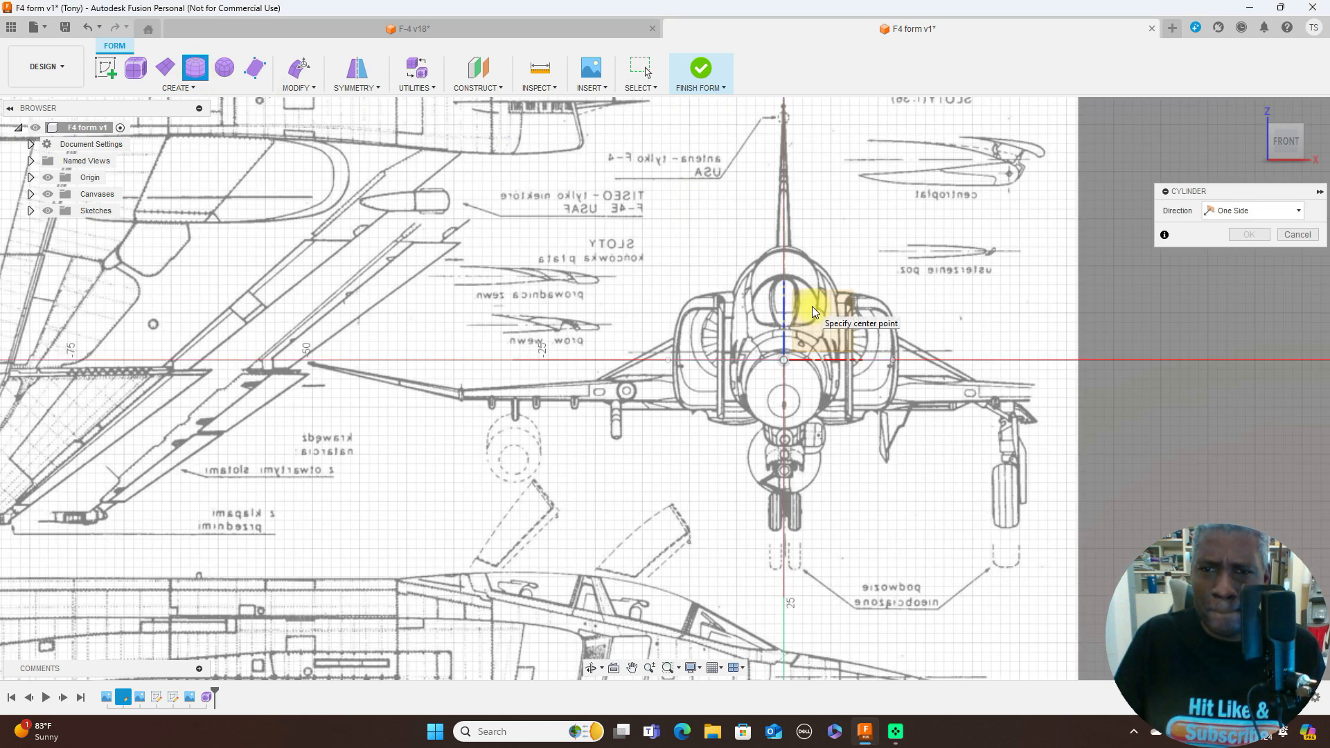
scroll(813, 312, up, 1)
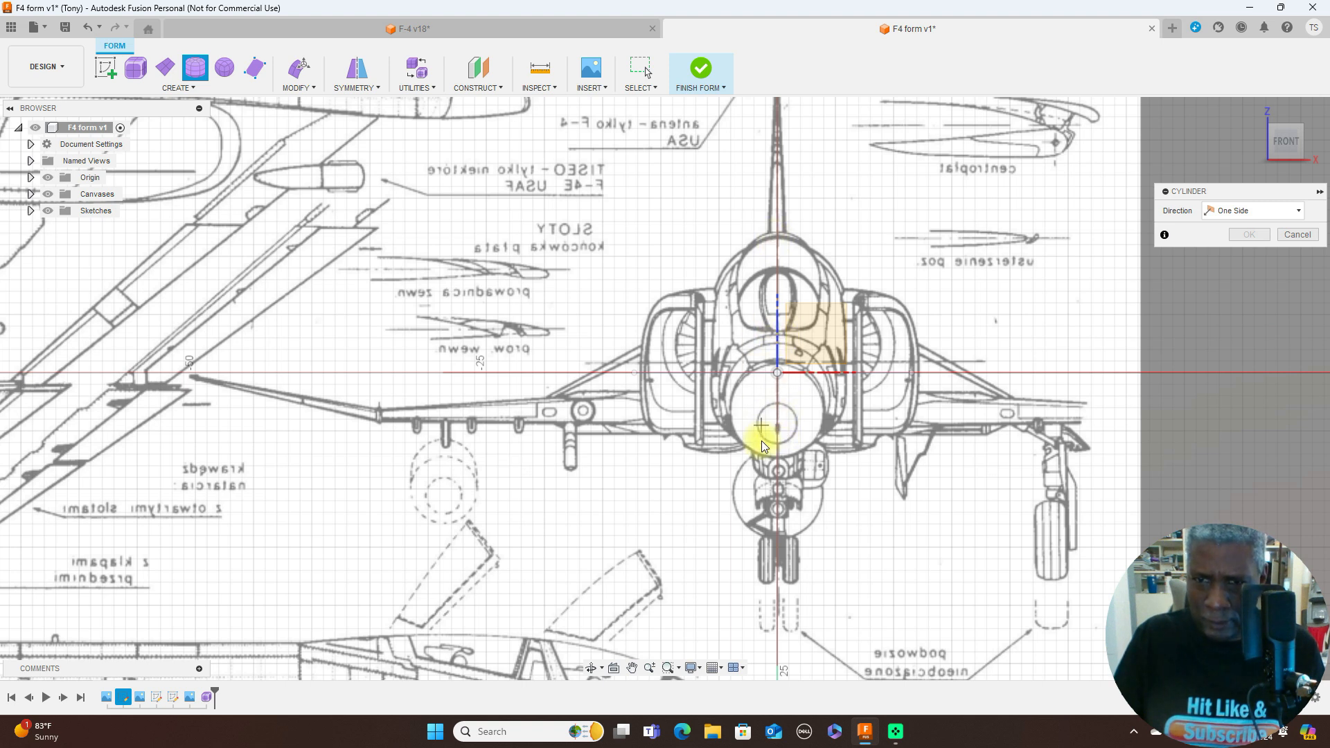
click(778, 340)
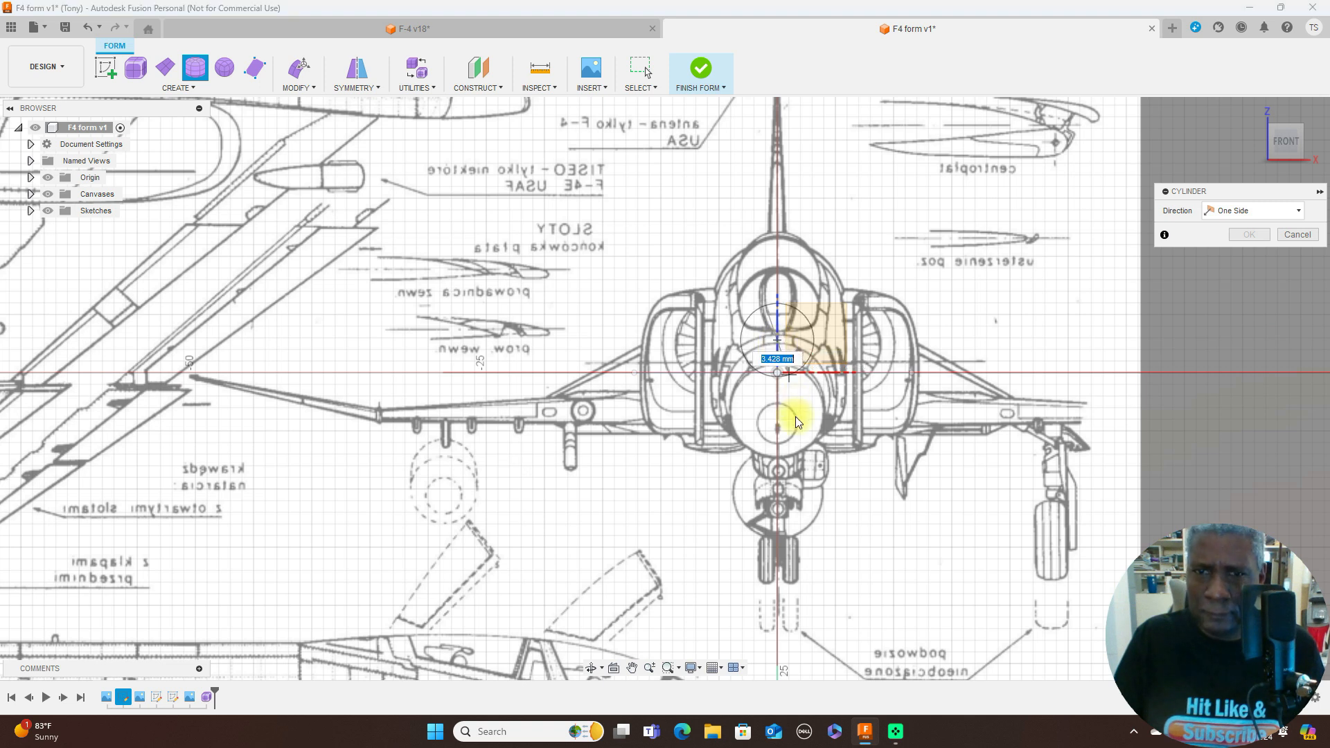
right_click(797, 460)
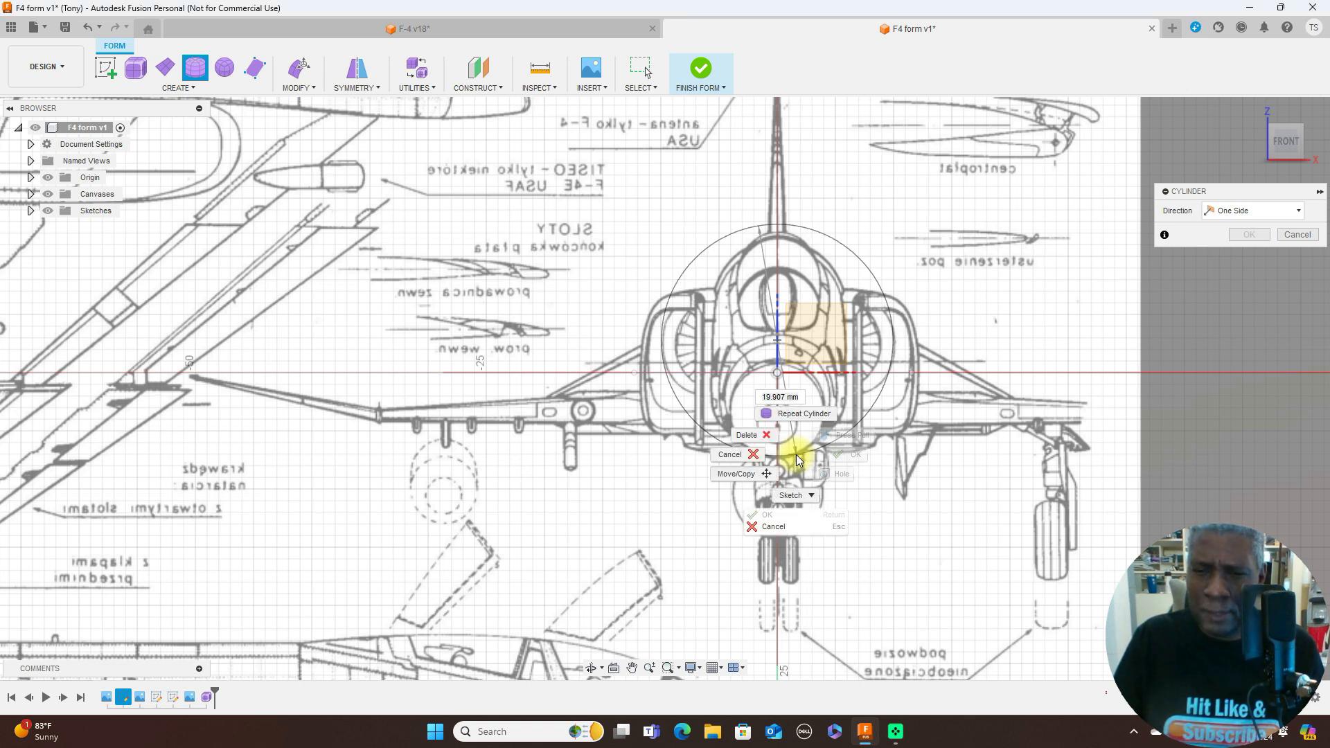
click(750, 455)
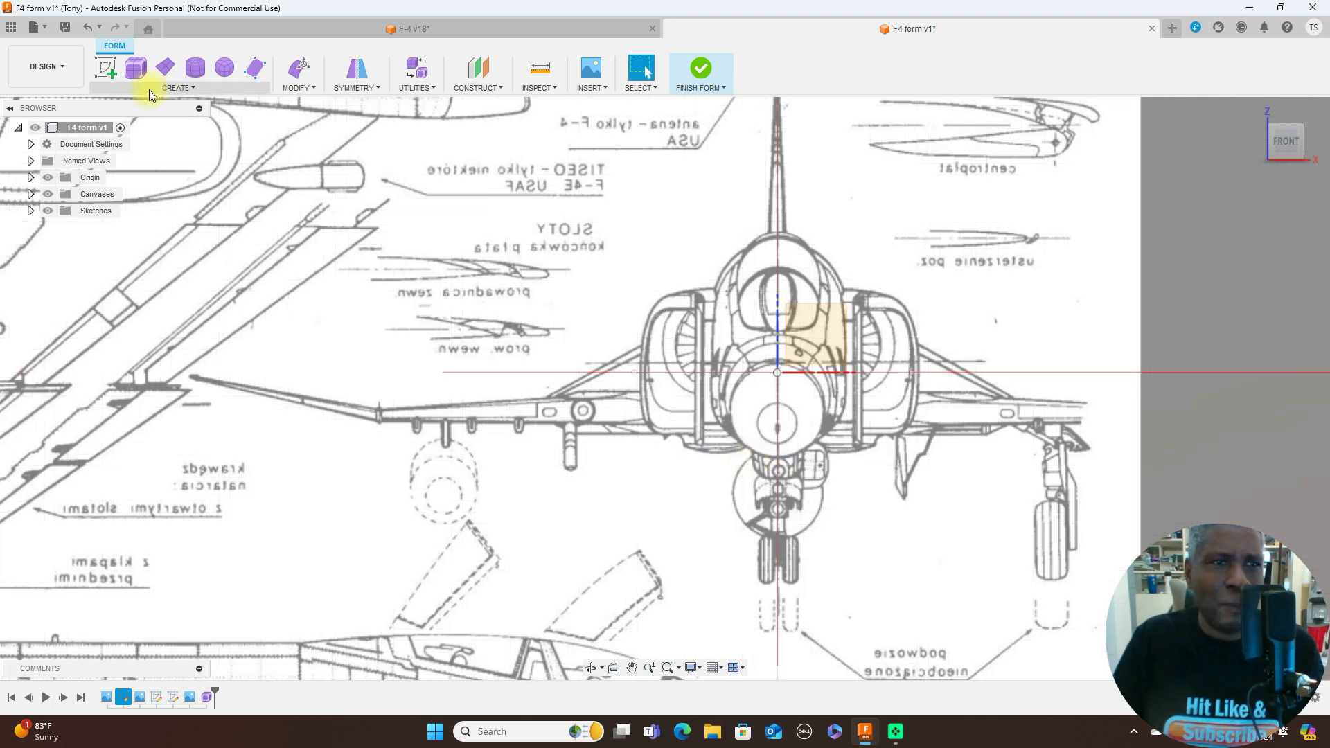
- Start a T-Spline Box on the front plane, centred just above the origin, with a fuselage-sized rectangle about 10.8 by 19.2 mm
click(194, 88)
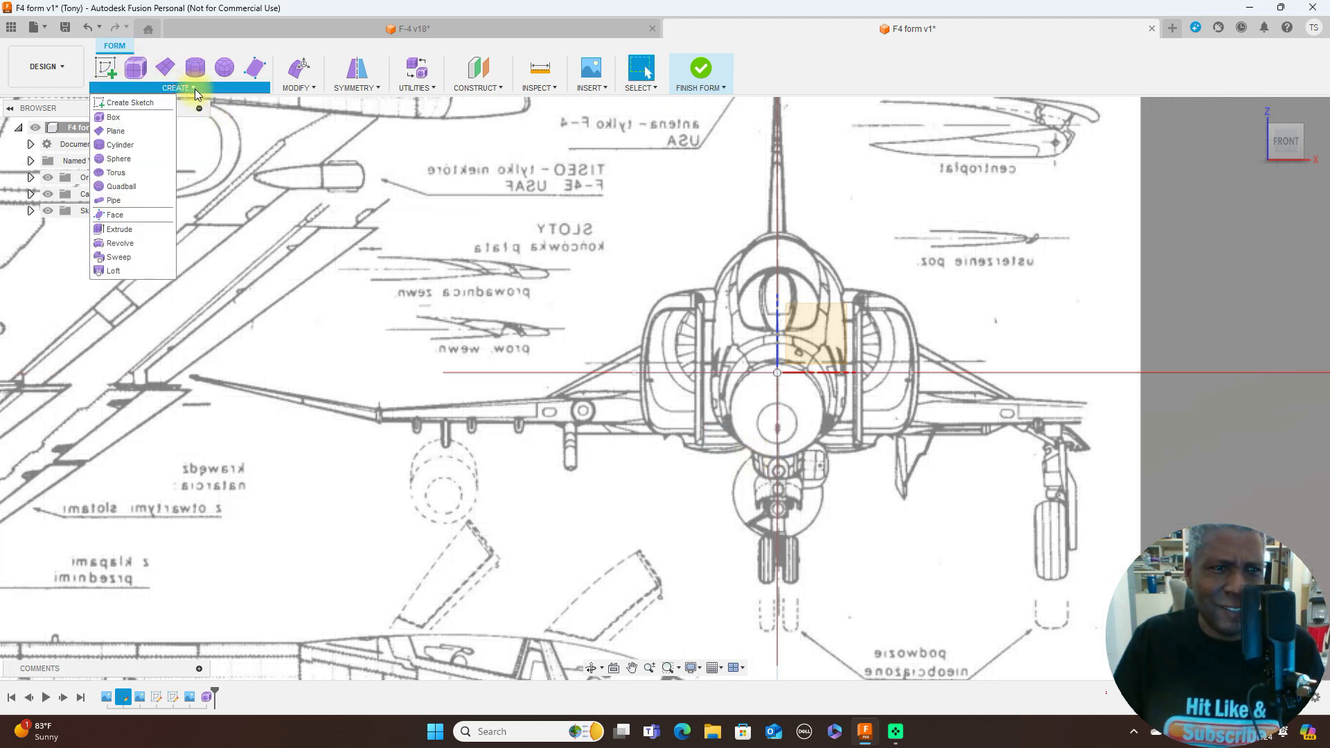
click(164, 109)
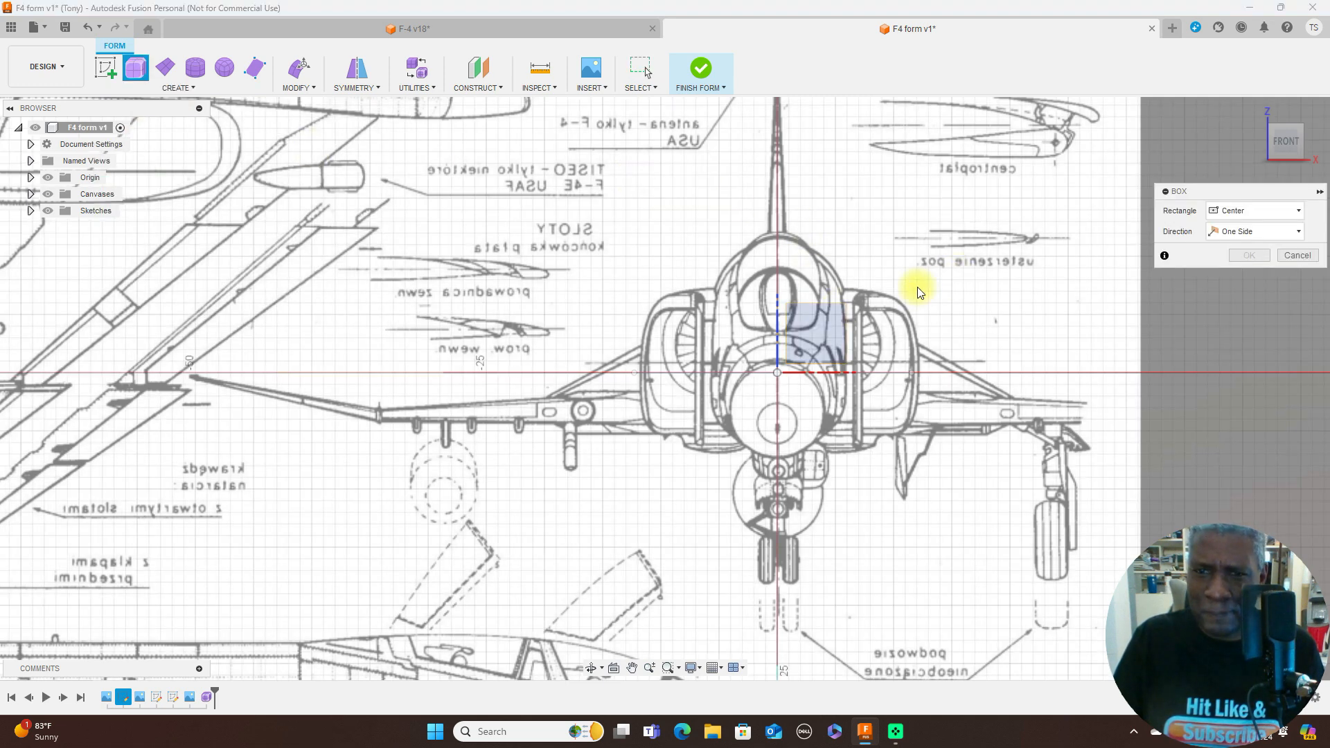
click(835, 341)
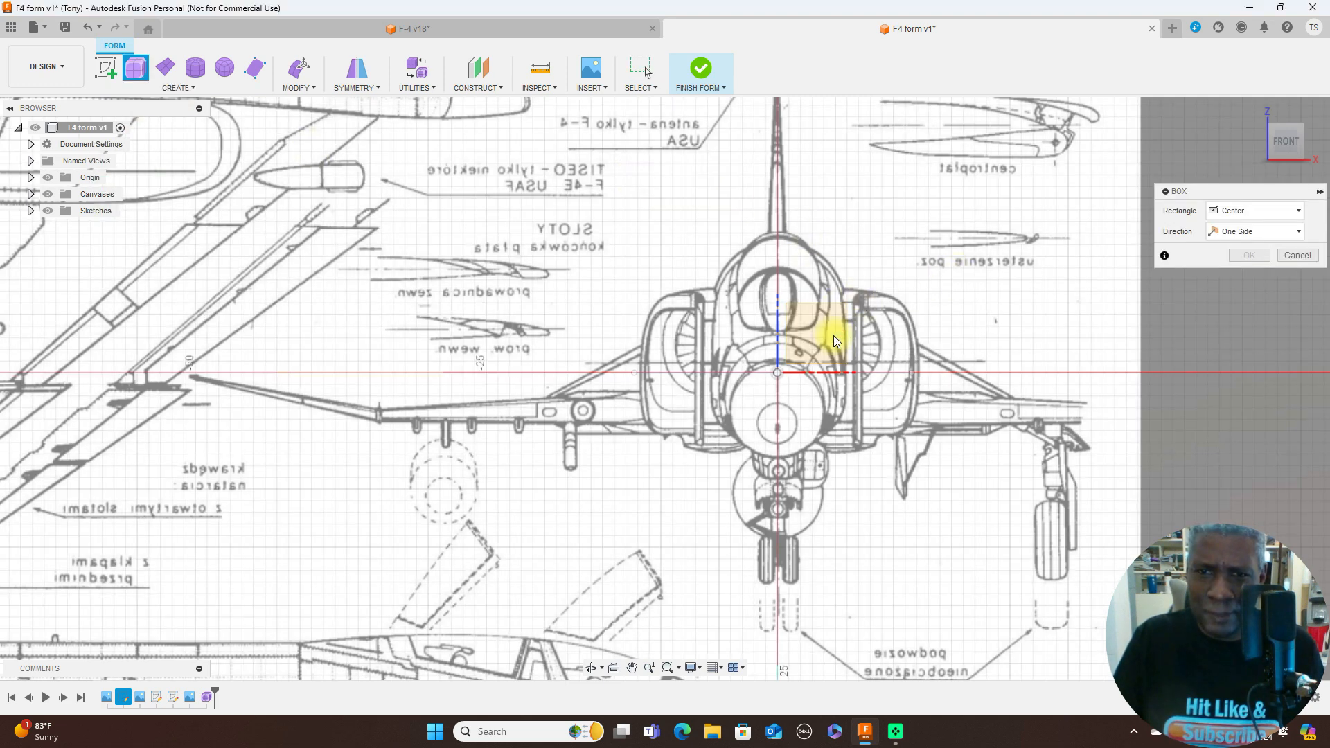
click(777, 338)
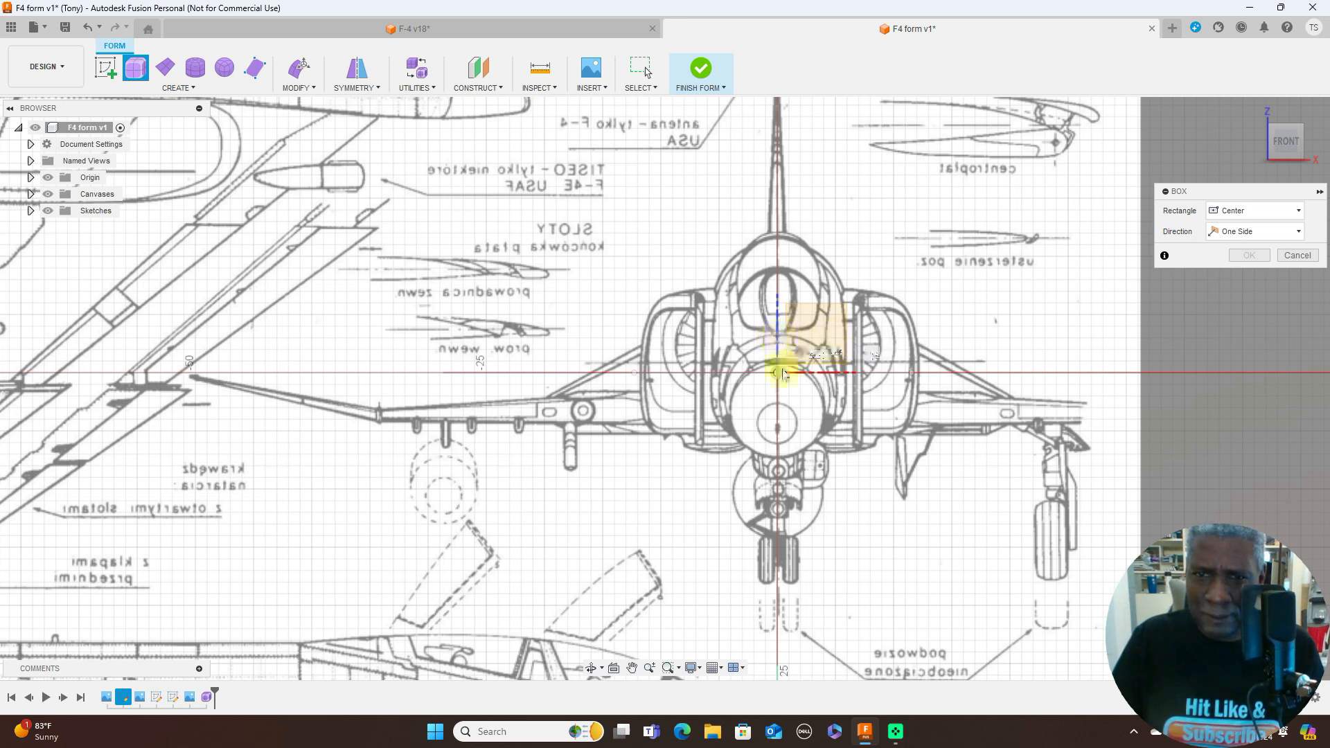
click(842, 452)
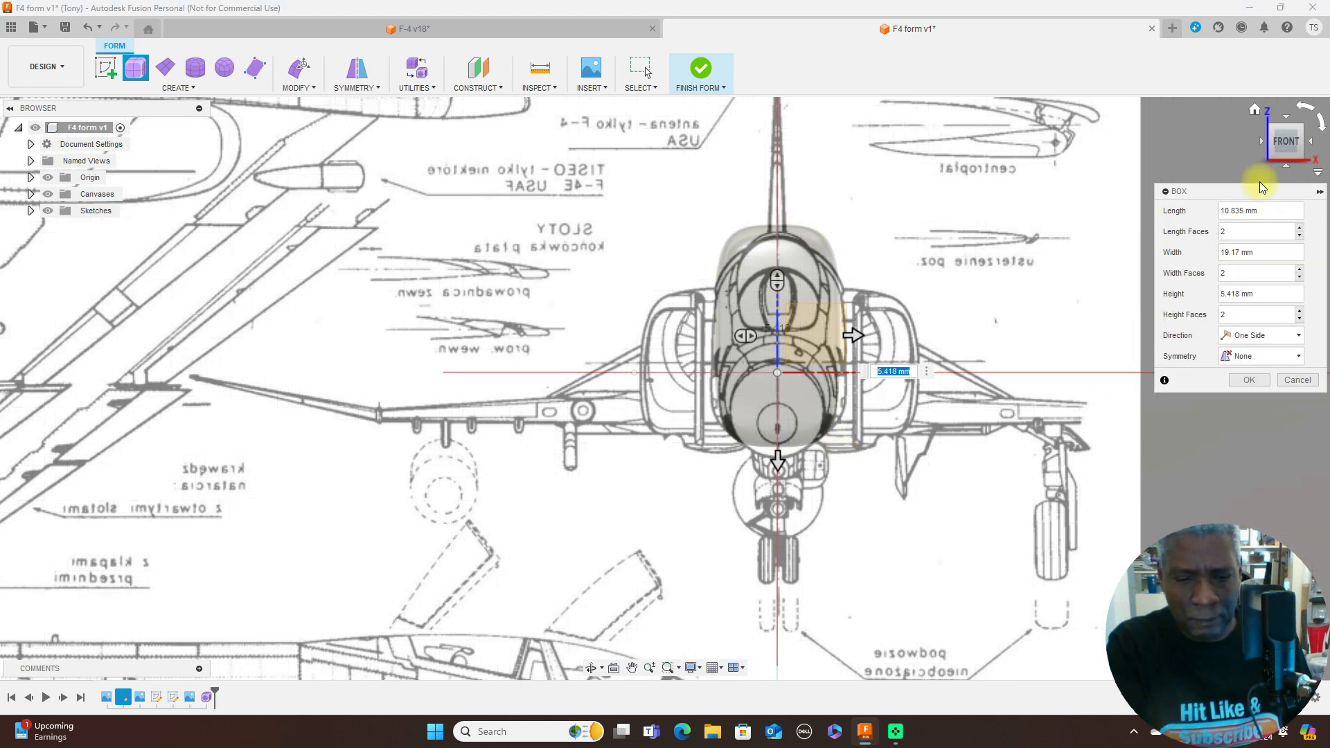
- Extend the box along the side-view fuselage to a height of 165 mm, divide it into 12 height faces and create it
key(ctrl+6)
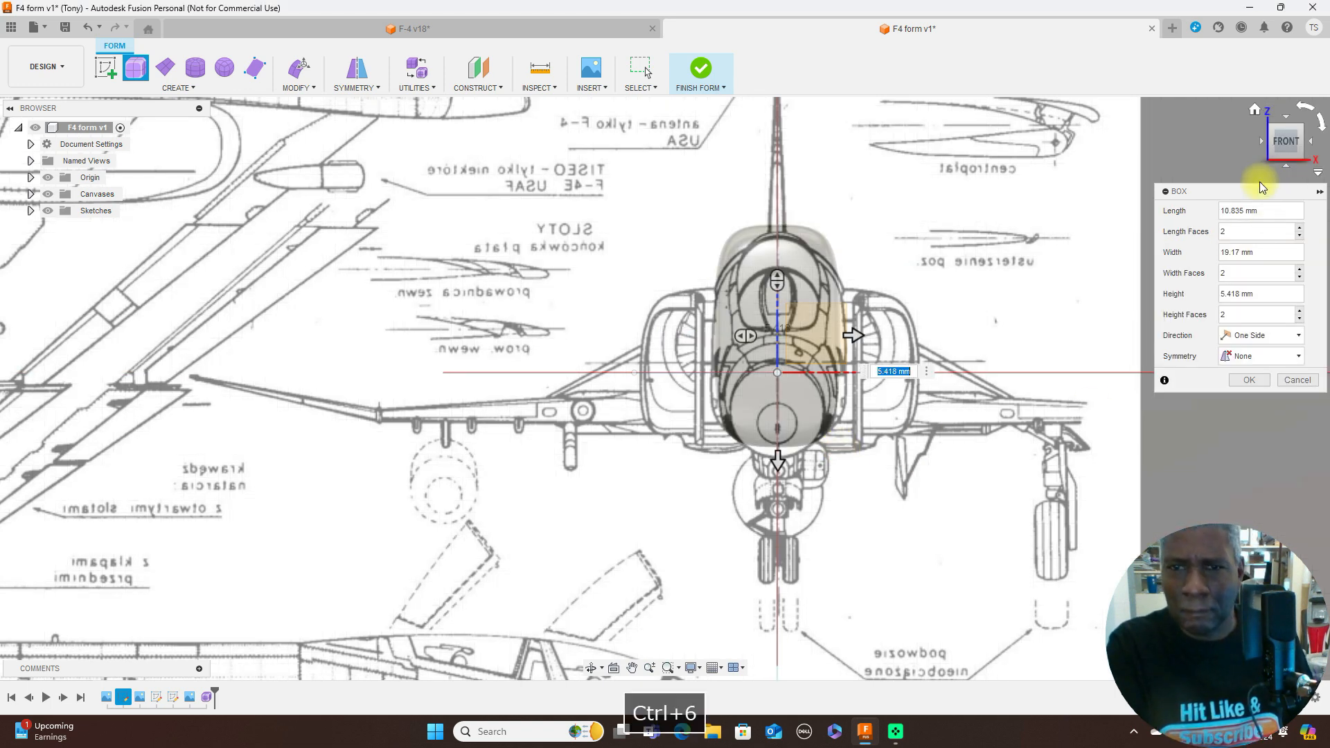
click(1311, 142)
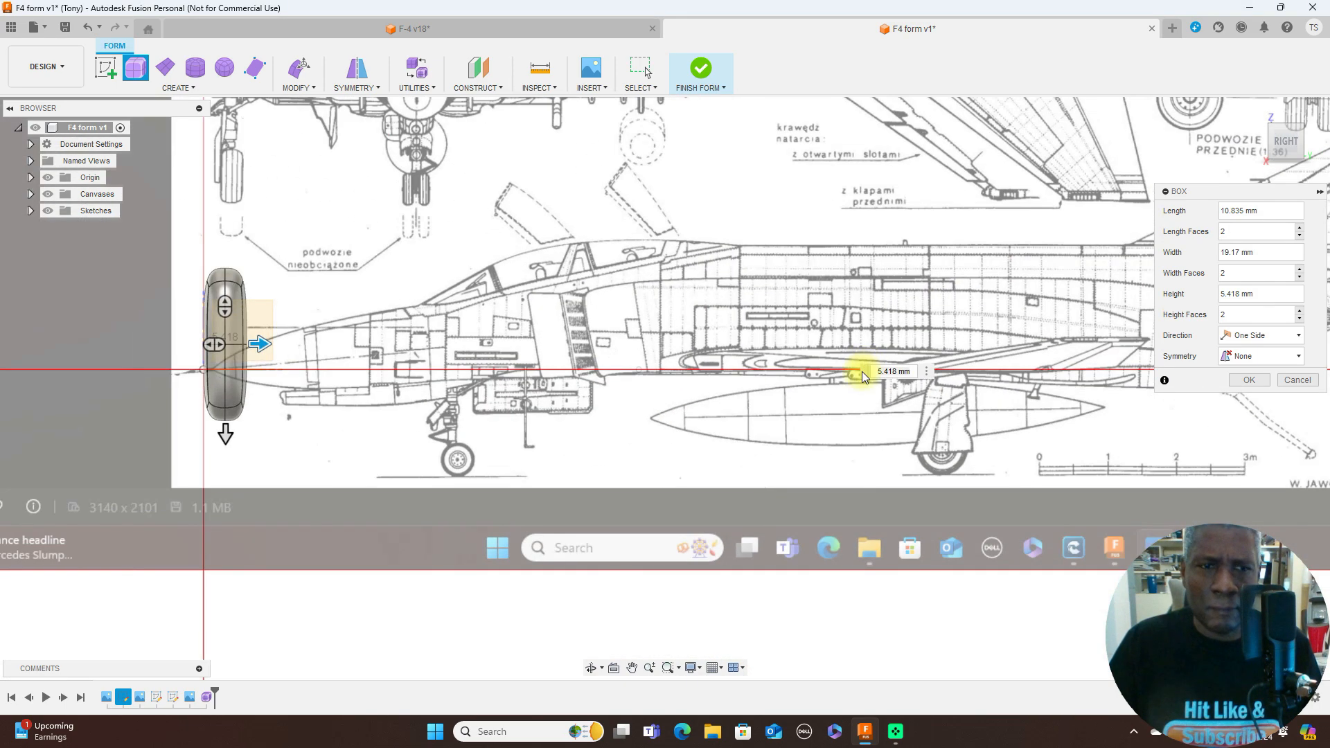
scroll(844, 398, down, 4)
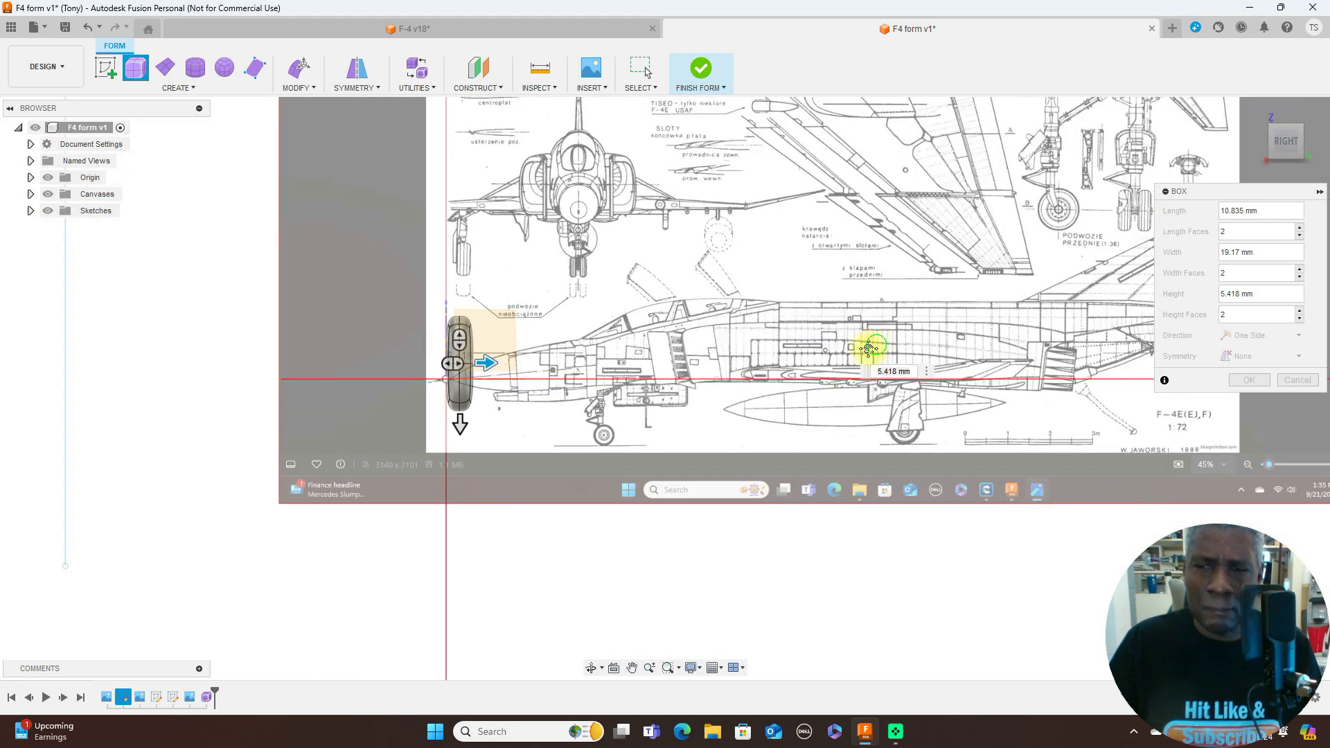
middle_drag(870, 348, 677, 381)
drag(295, 398, 1074, 409)
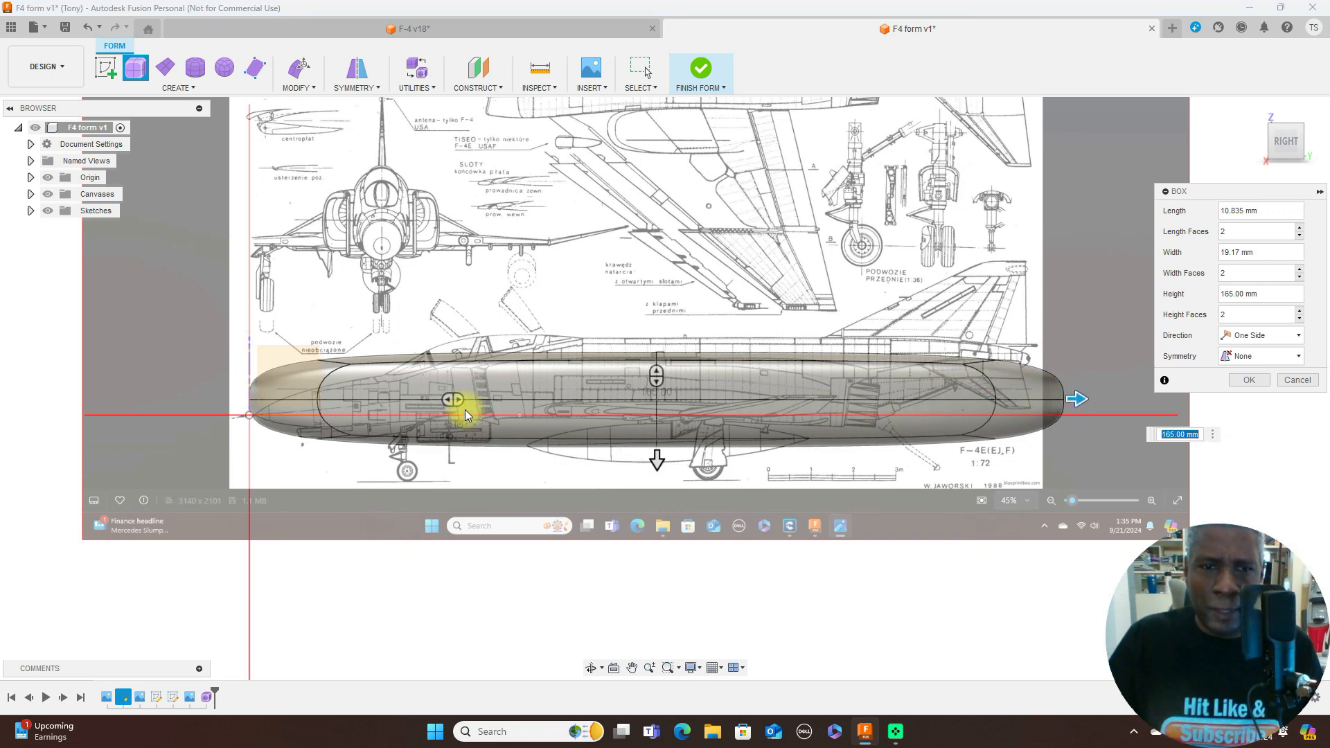
drag(459, 402, 739, 419)
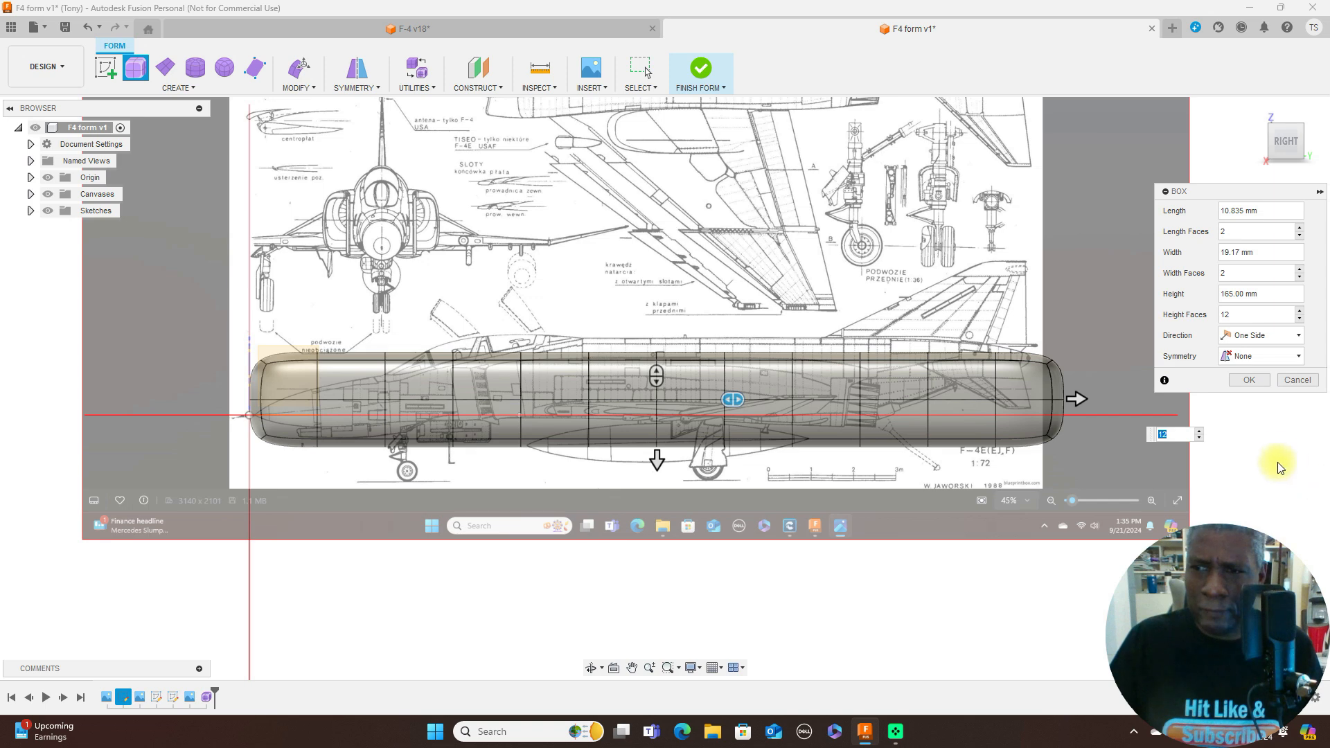
click(1256, 381)
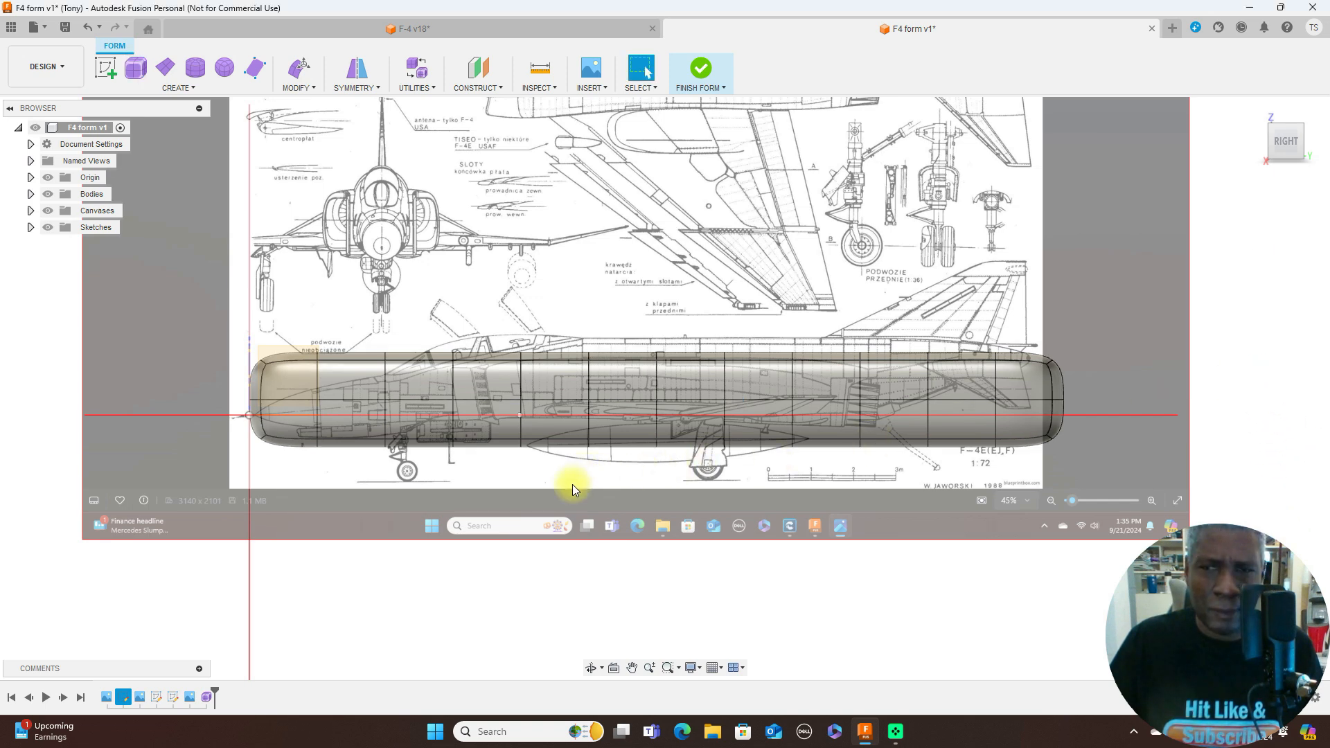
scroll(1100, 310, down, 3)
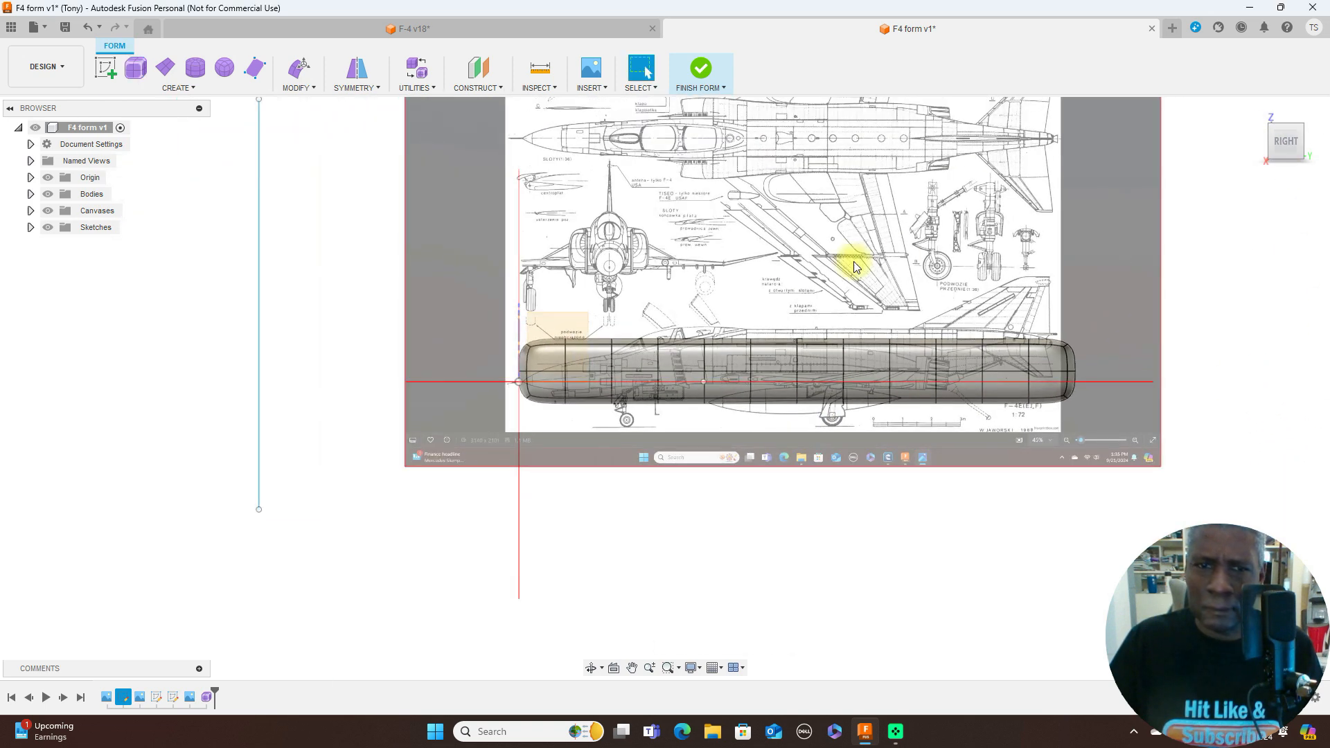
scroll(600, 299, up, 2)
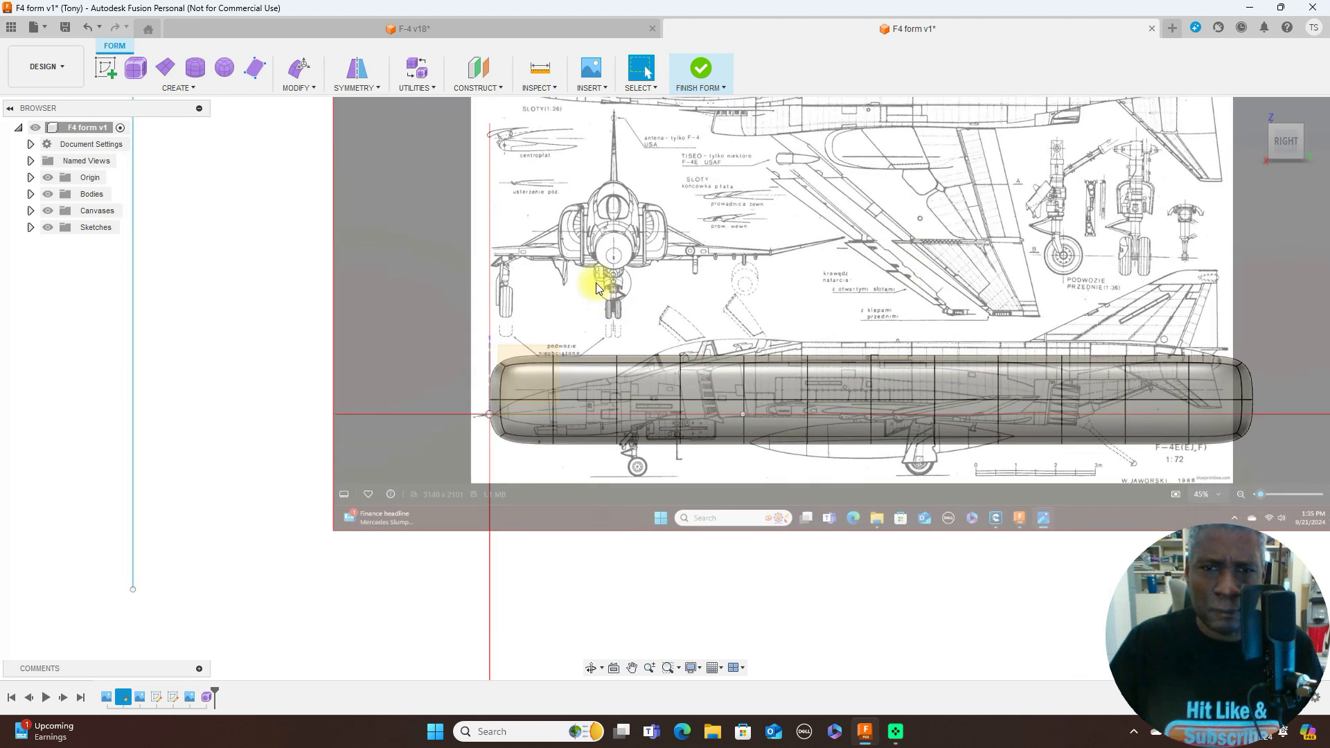
- Delete the closed front end of the T-Spline box, including its first row of faces over the blueprint's nose cone
click(523, 420)
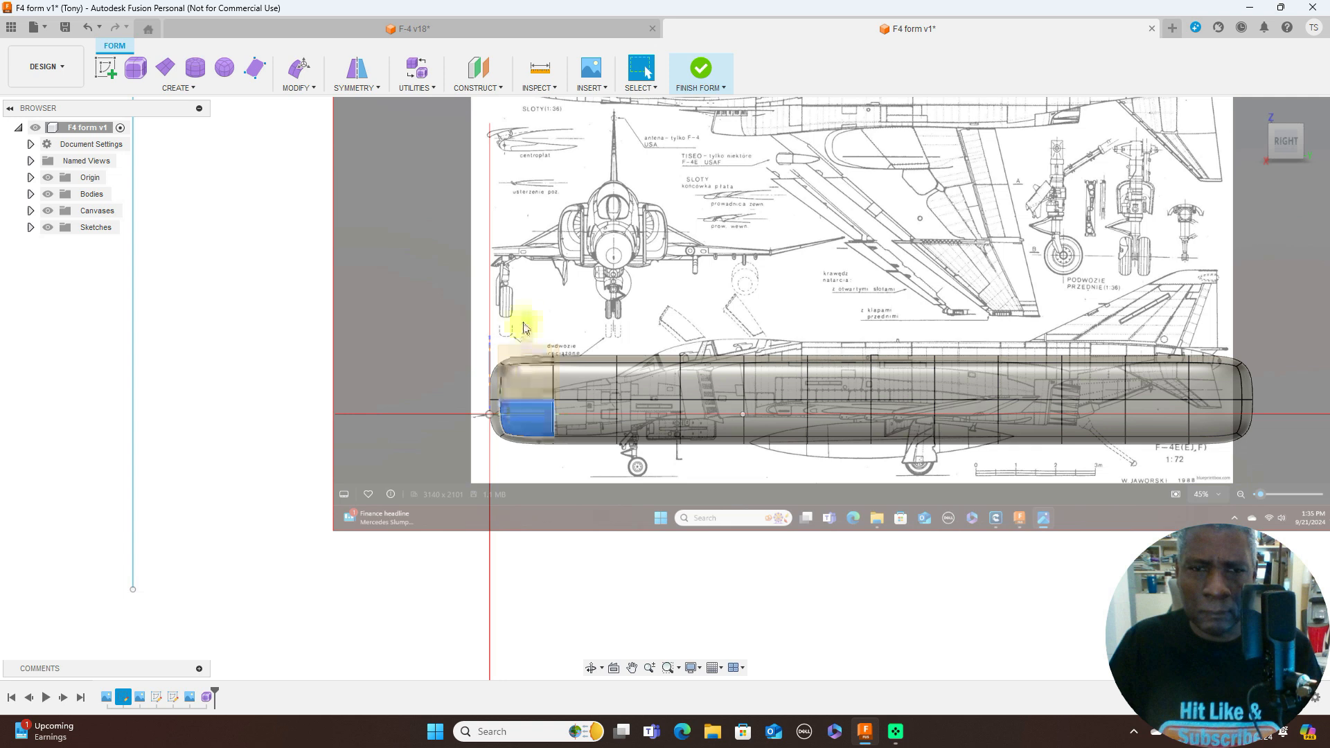
shift+drag(547, 321, 446, 468)
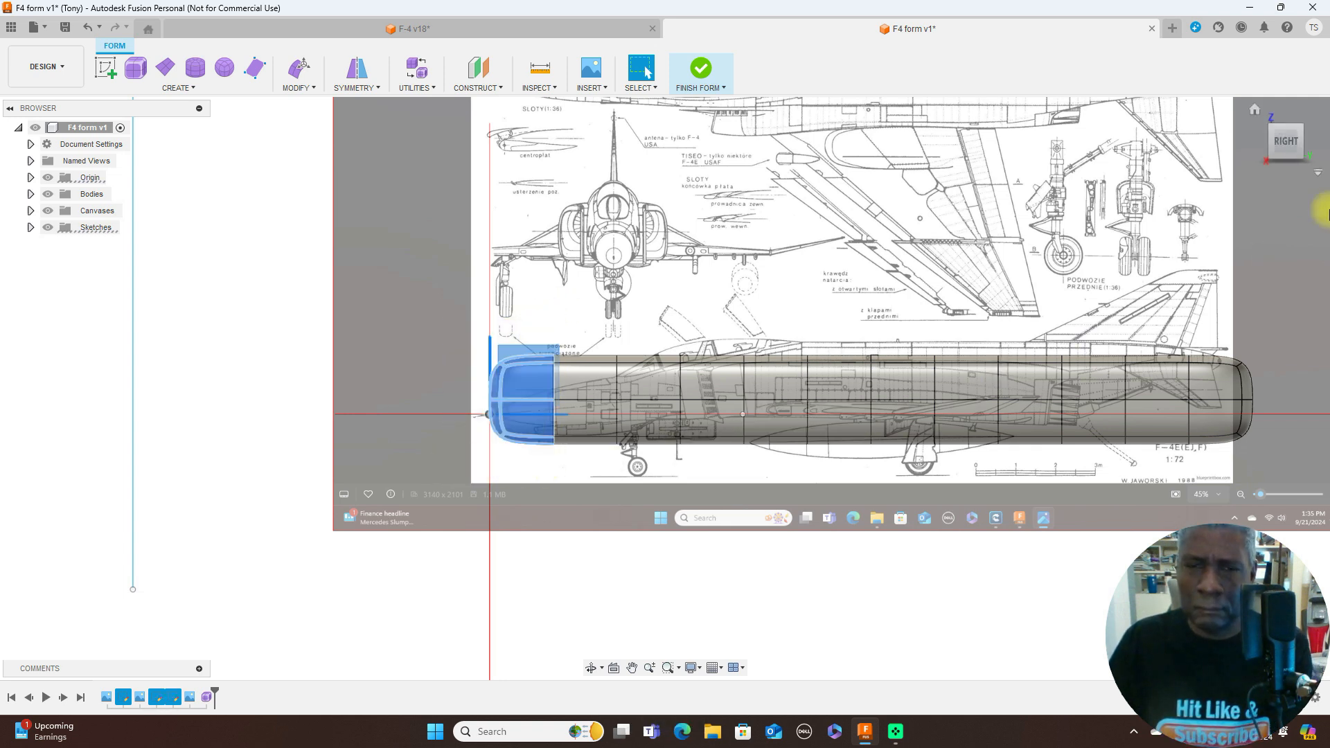
key(Delete)
- Delete the rear faces of the T-Spline box over the tail so the open tube ends at the engine exhaust nozzle
scroll(1107, 221, down, 2)
scroll(1107, 220, up, 5)
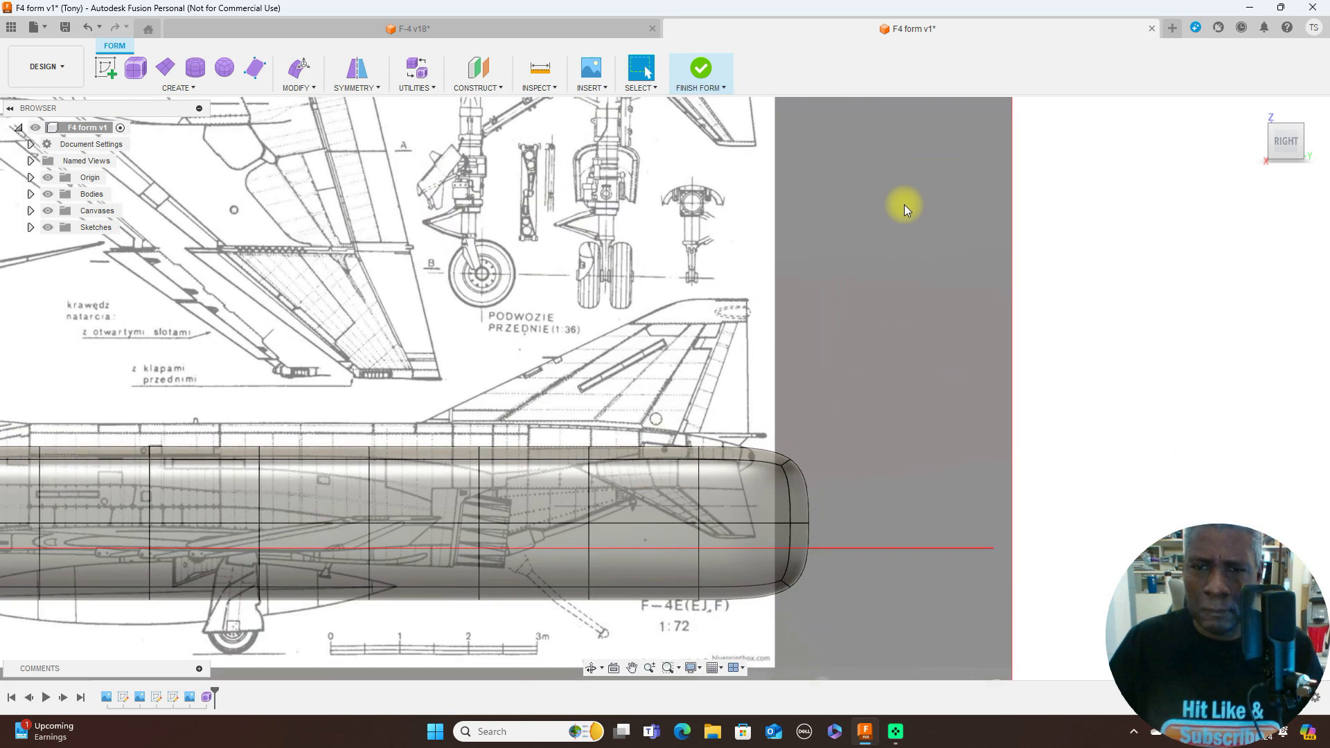
scroll(905, 205, down, 3)
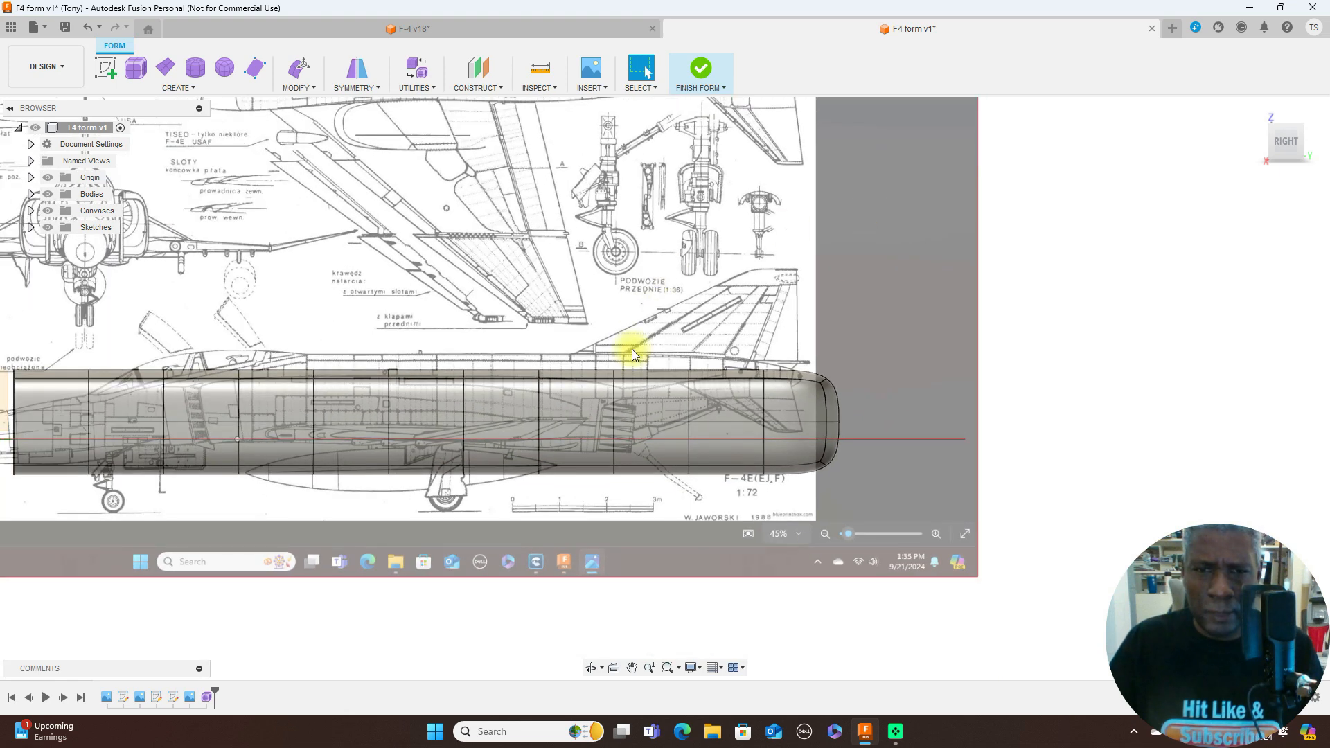
drag(659, 353, 913, 524)
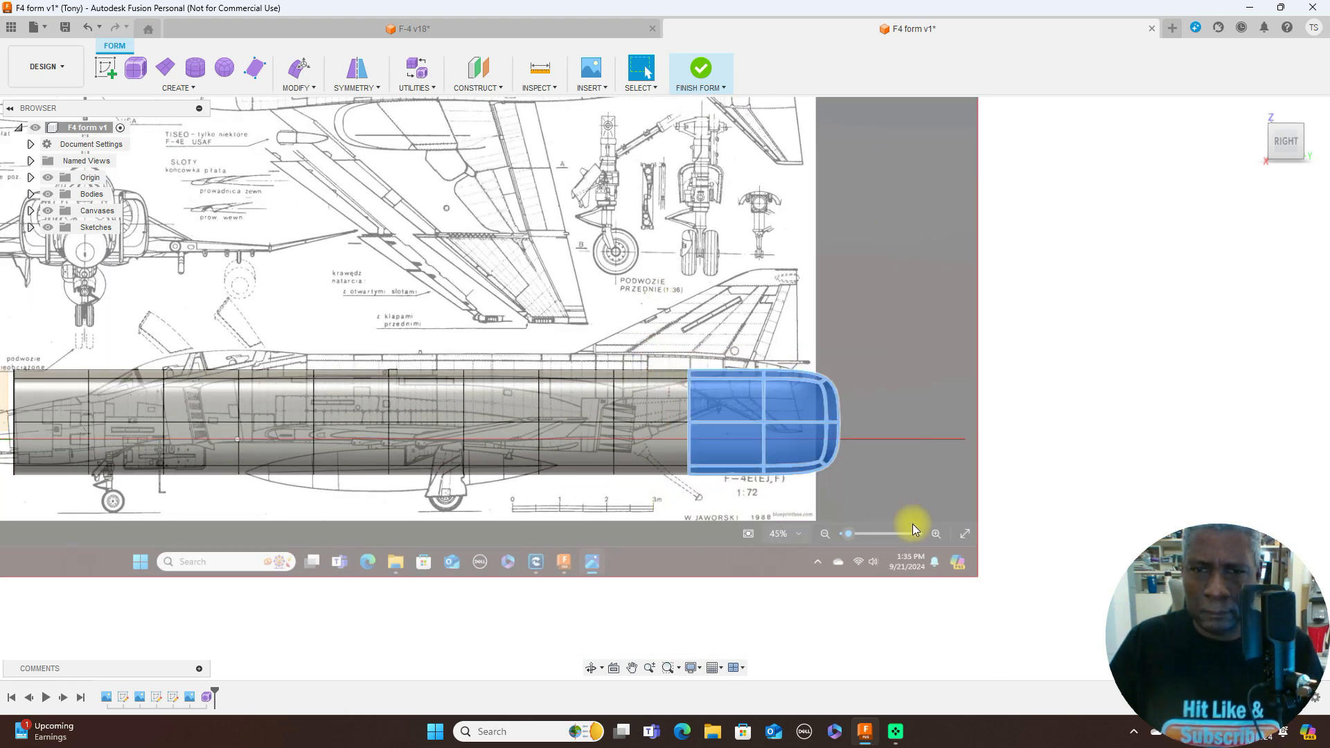
key(Delete)
scroll(914, 525, down, 3)
middle_drag(896, 519, 970, 346)
scroll(974, 340, up, 5)
middle_drag(635, 380, 1029, 492)
scroll(950, 481, up, 2)
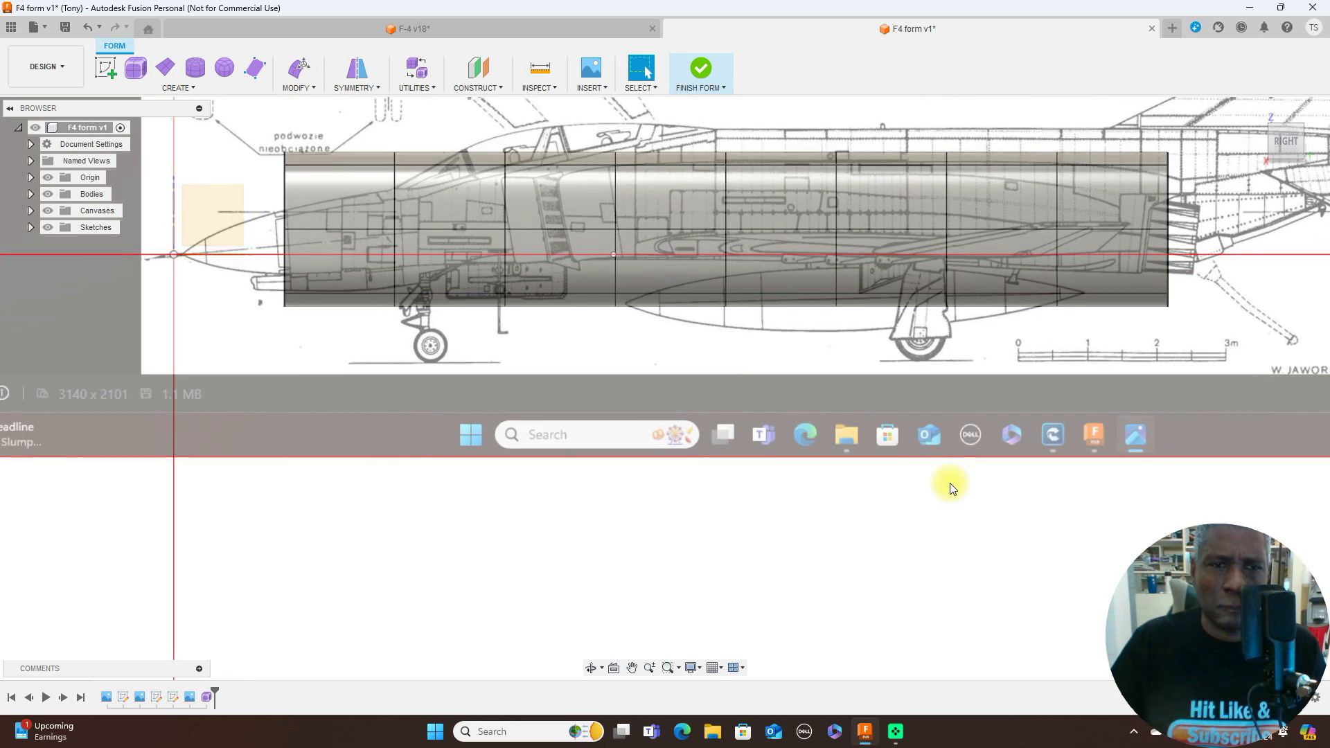
- Edit the form's front edge loop, scaling it to about 0.641 in the side view and 0.74 in the top view to match the nose
scroll(950, 481, down, 2)
click(399, 247)
right_click(398, 247)
click(454, 227)
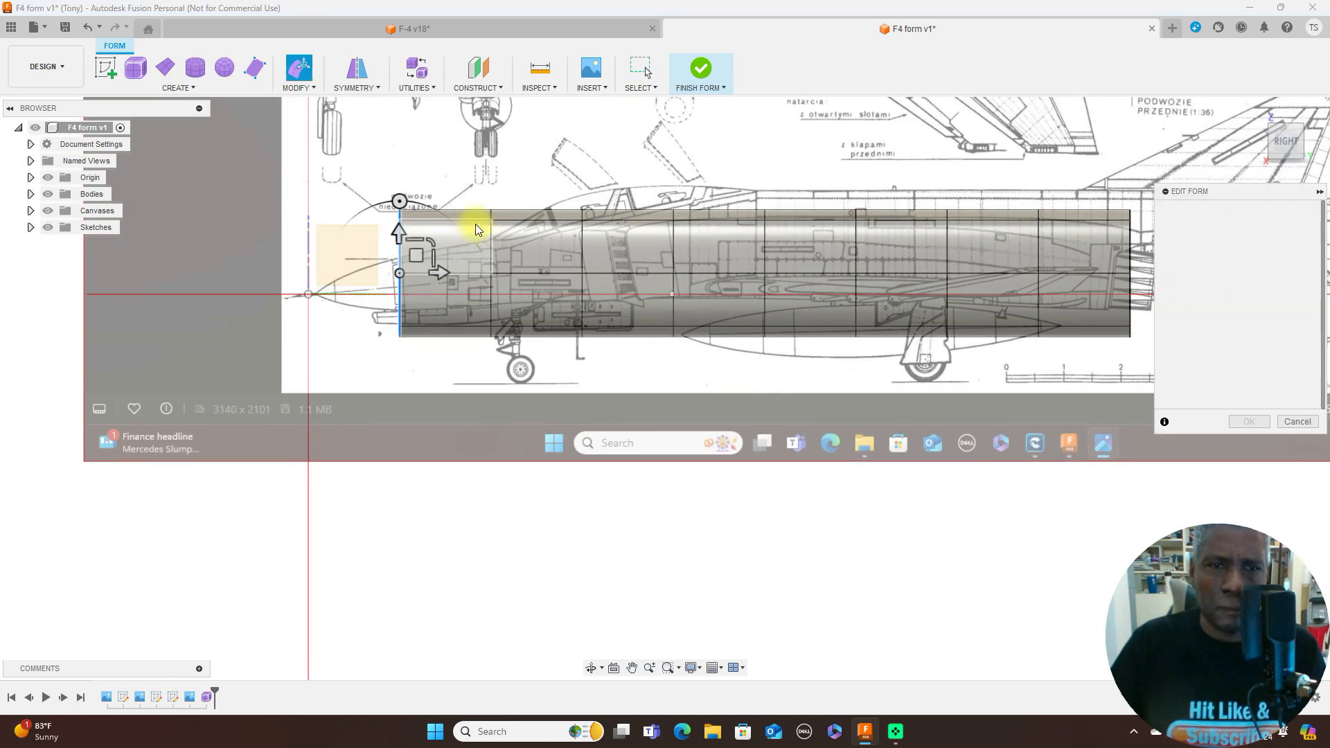
drag(430, 255, 451, 250)
click(1284, 116)
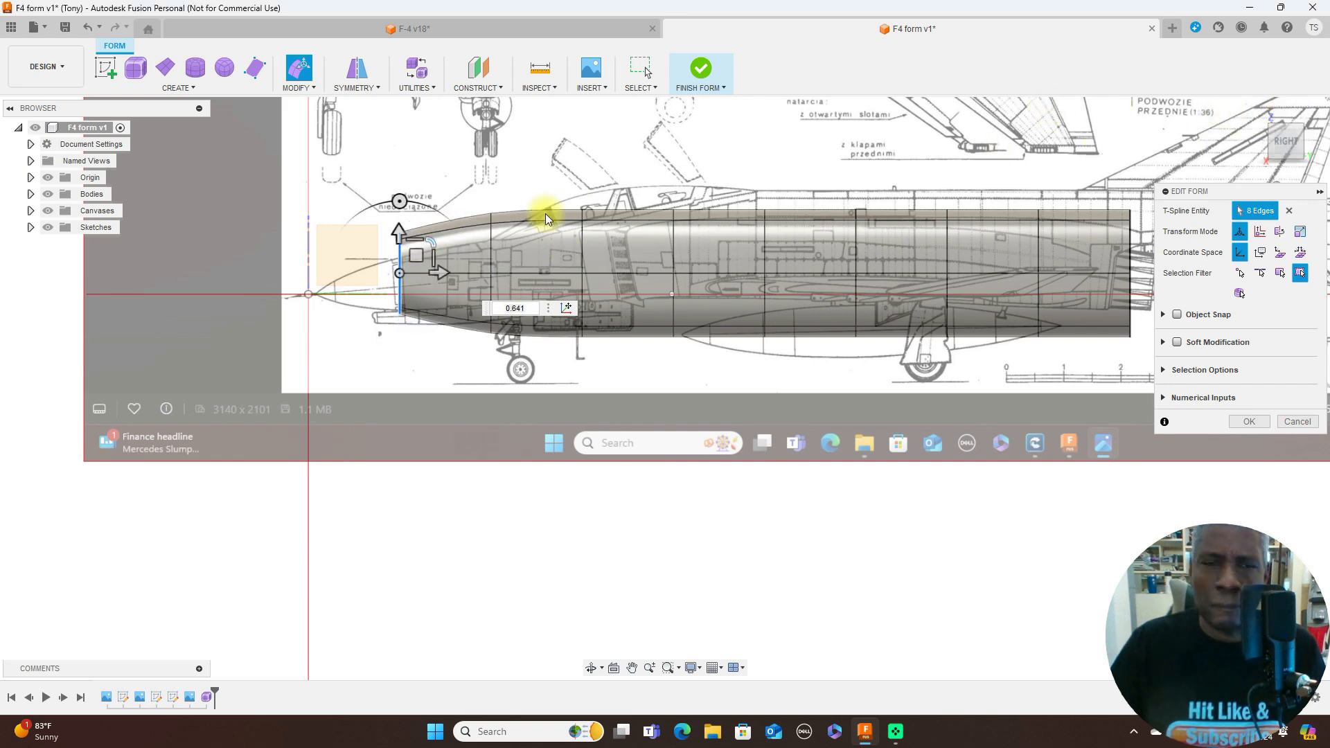
scroll(416, 474, up, 3)
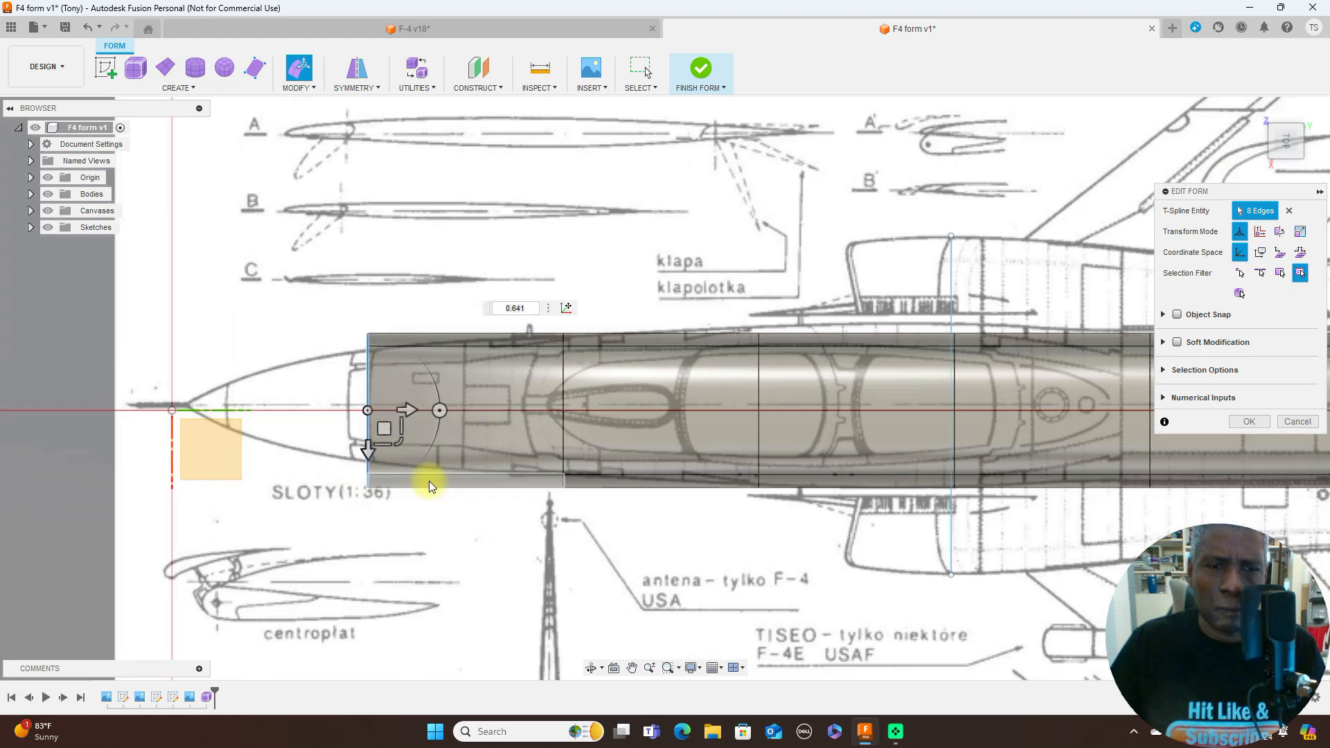
drag(398, 437, 395, 430)
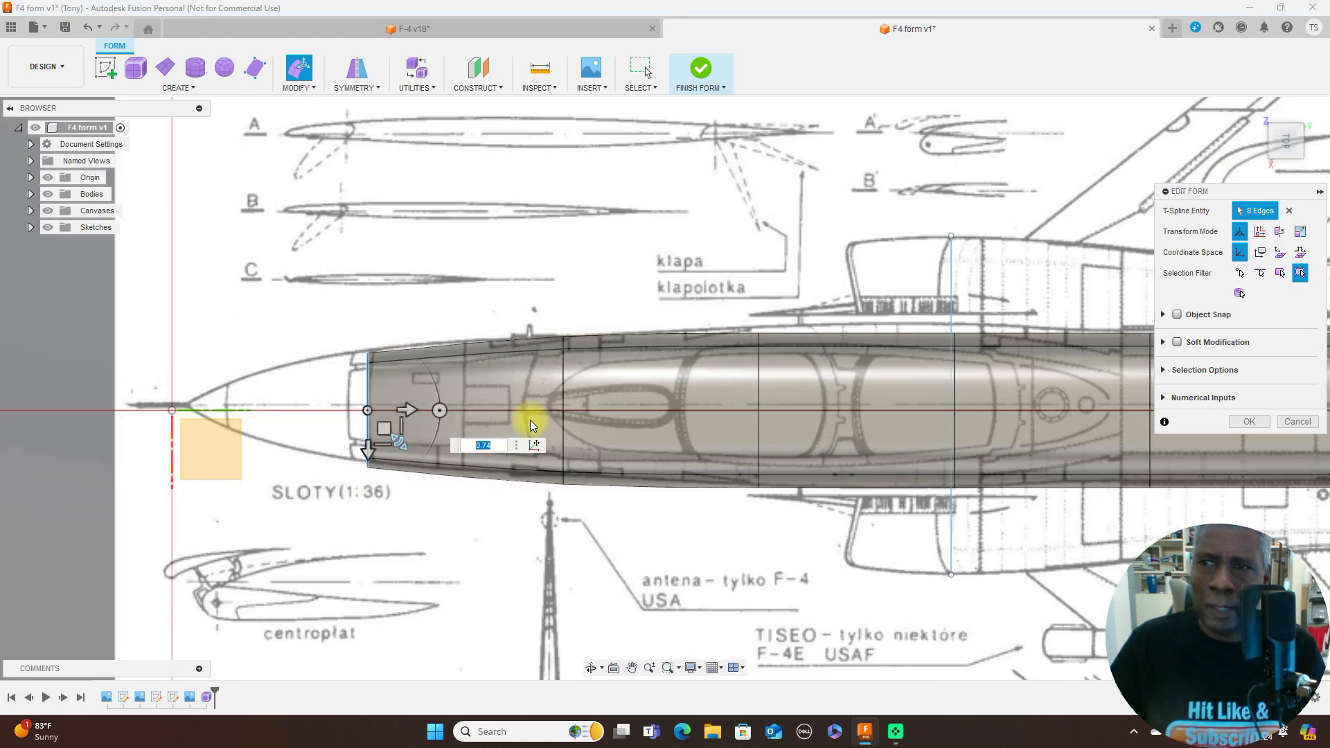
- Scale the second edge loop to about 0.709 in the side view to follow the fuselage ahead of the cockpit
click(1287, 171)
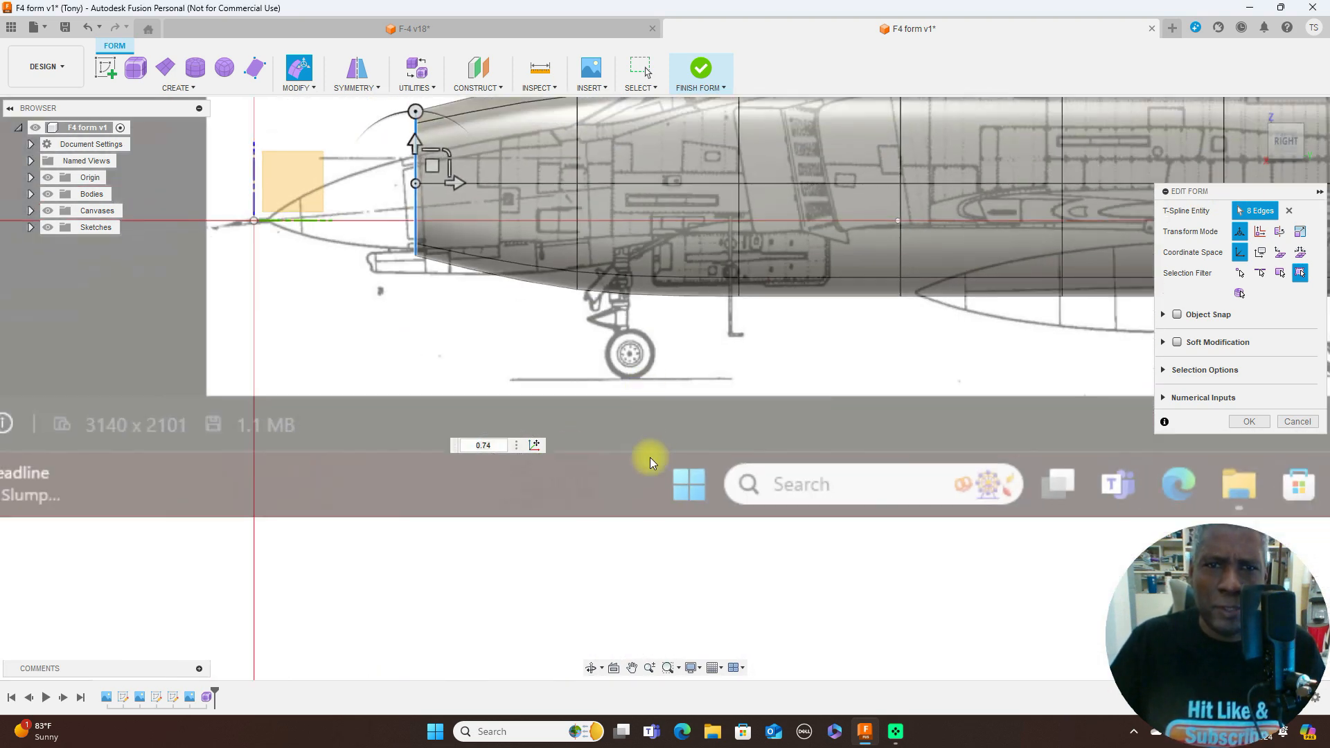
scroll(673, 440, down, 3)
middle_drag(674, 440, 674, 534)
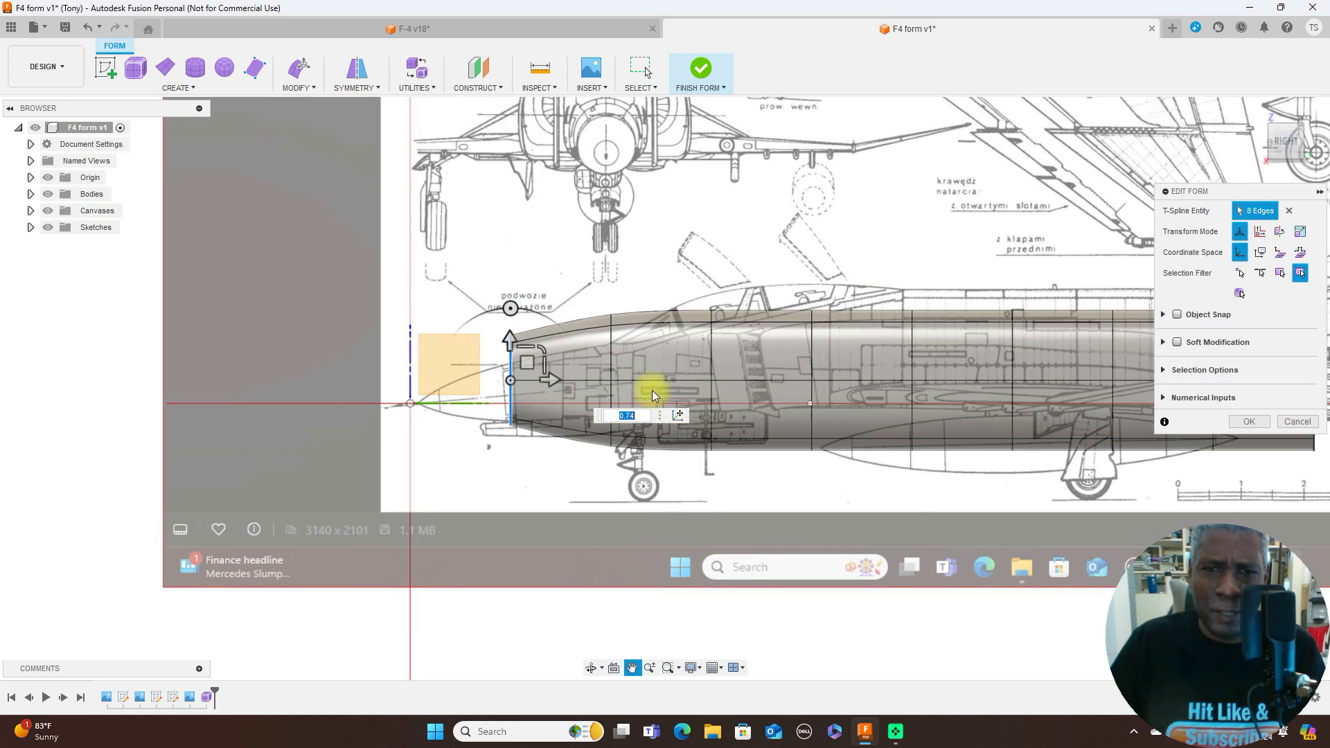
double_click(612, 367)
drag(643, 348, 508, 362)
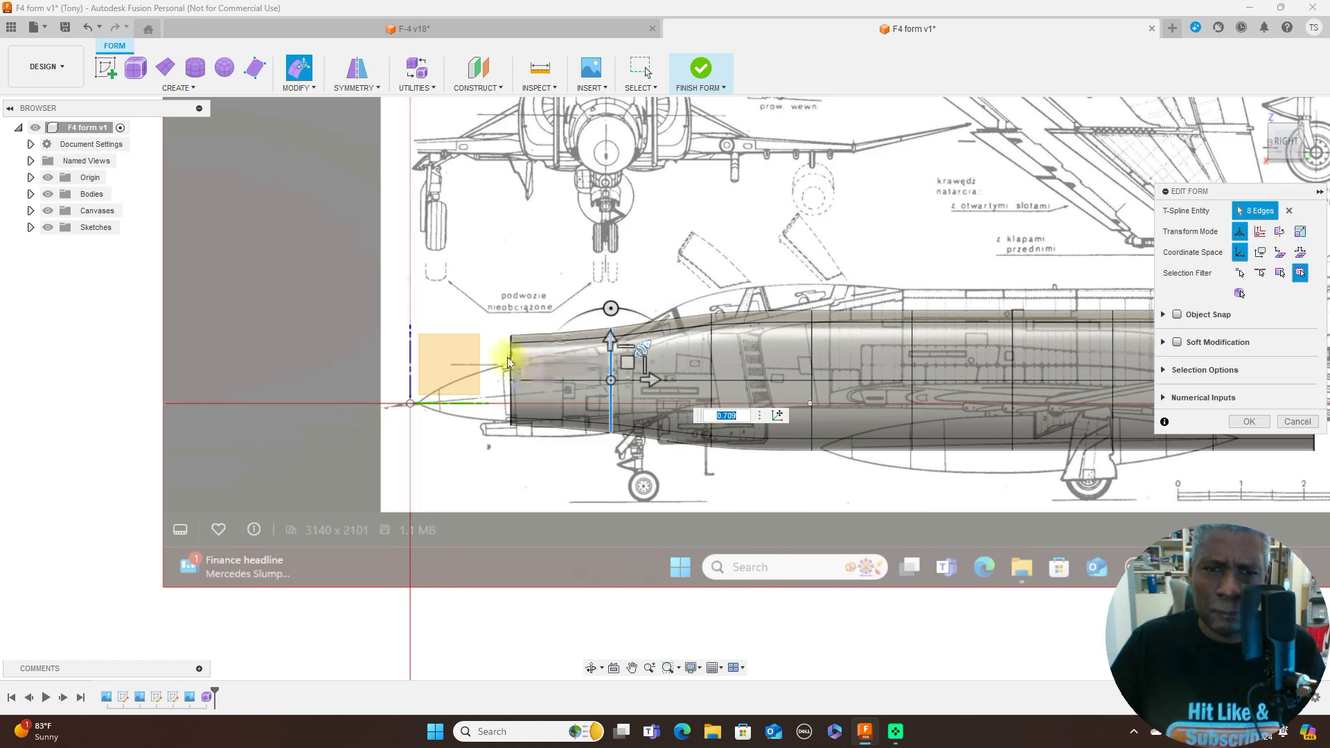
- Lower the front edge loop about 2.37 mm and the second edge loop about 1.05 mm over the side-view blueprint
double_click(511, 361)
drag(528, 370, 528, 387)
scroll(650, 375, up, 1)
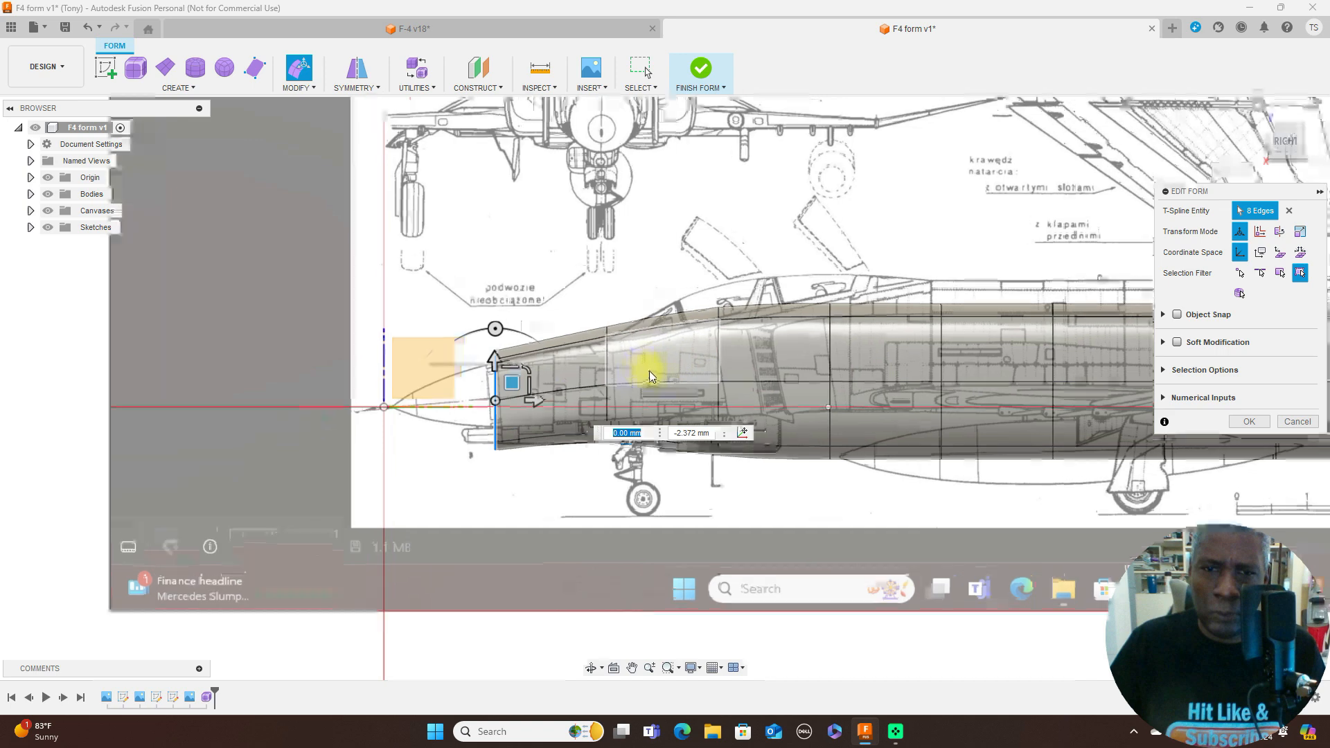
scroll(649, 375, up, 1)
double_click(592, 366)
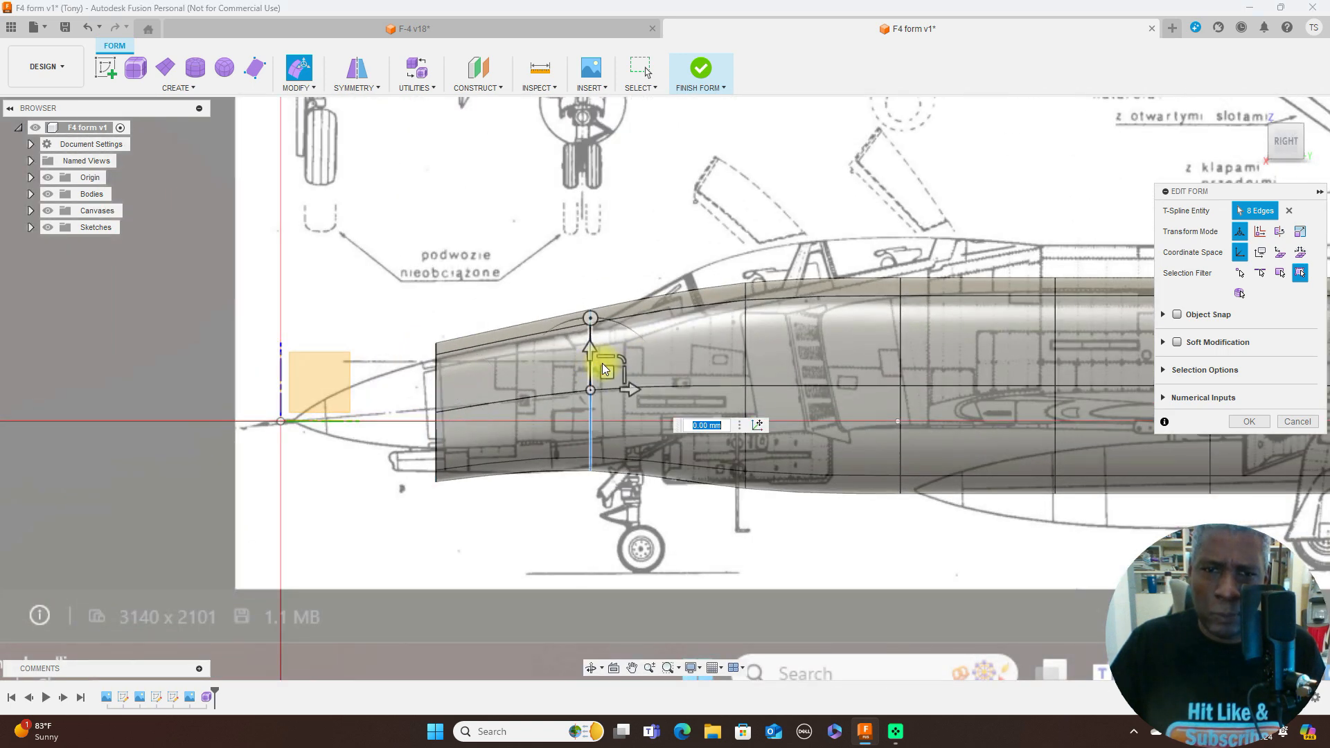
drag(605, 377, 604, 383)
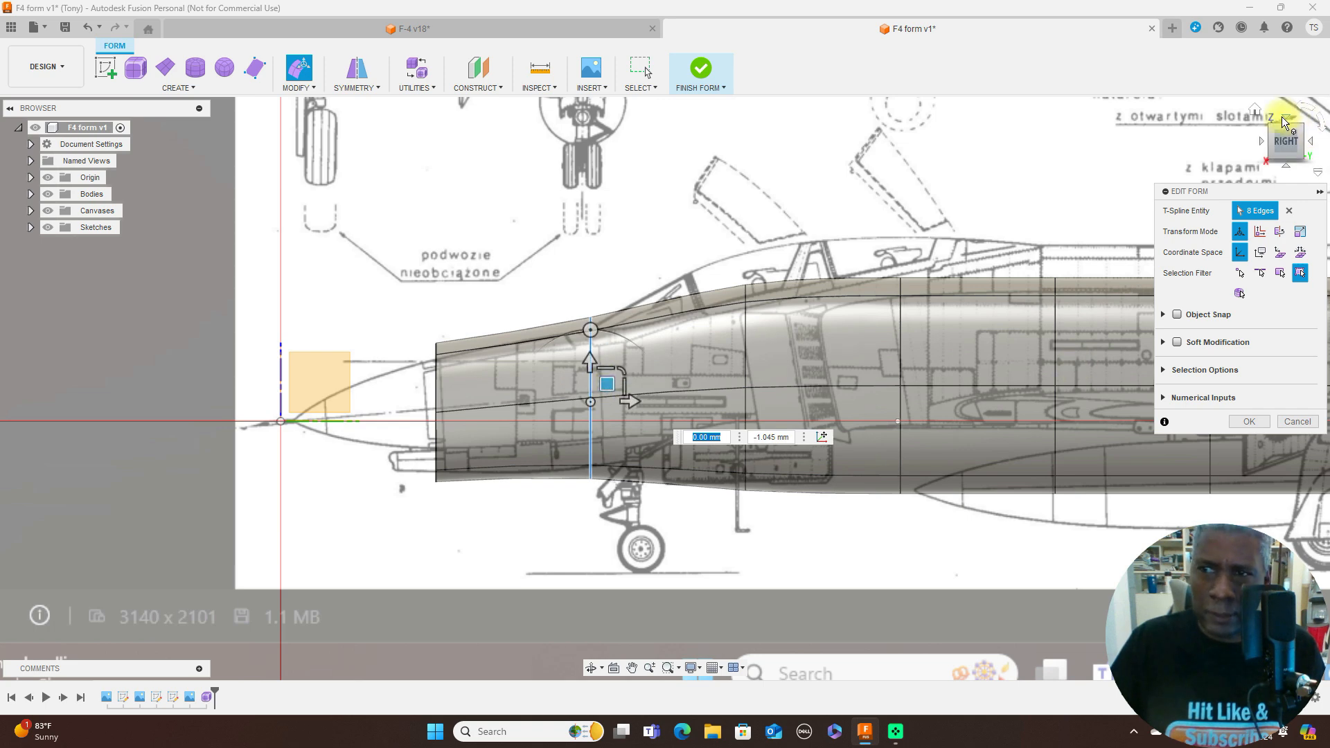
- In the top view, scale the front edge loop to about 0.98 and the second loop to about 0.904 to match the fuselage width
click(1287, 122)
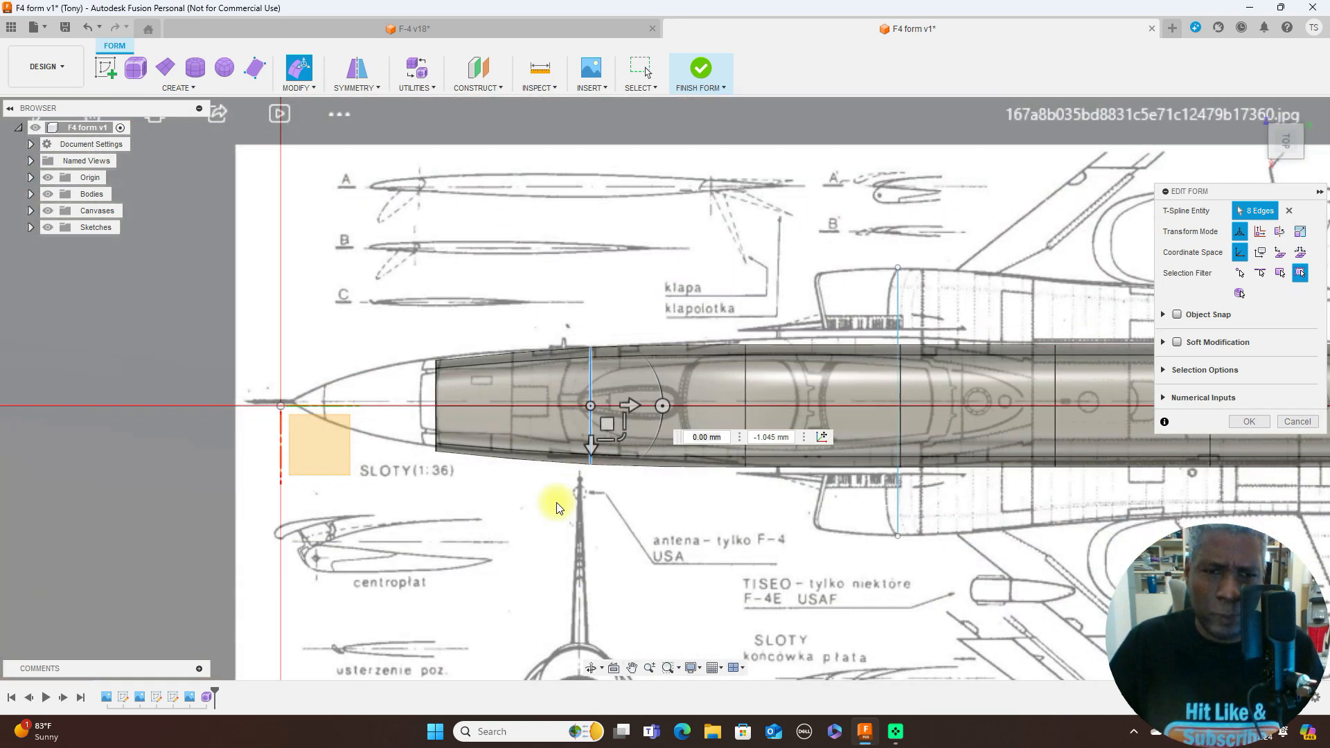
scroll(480, 445, up, 3)
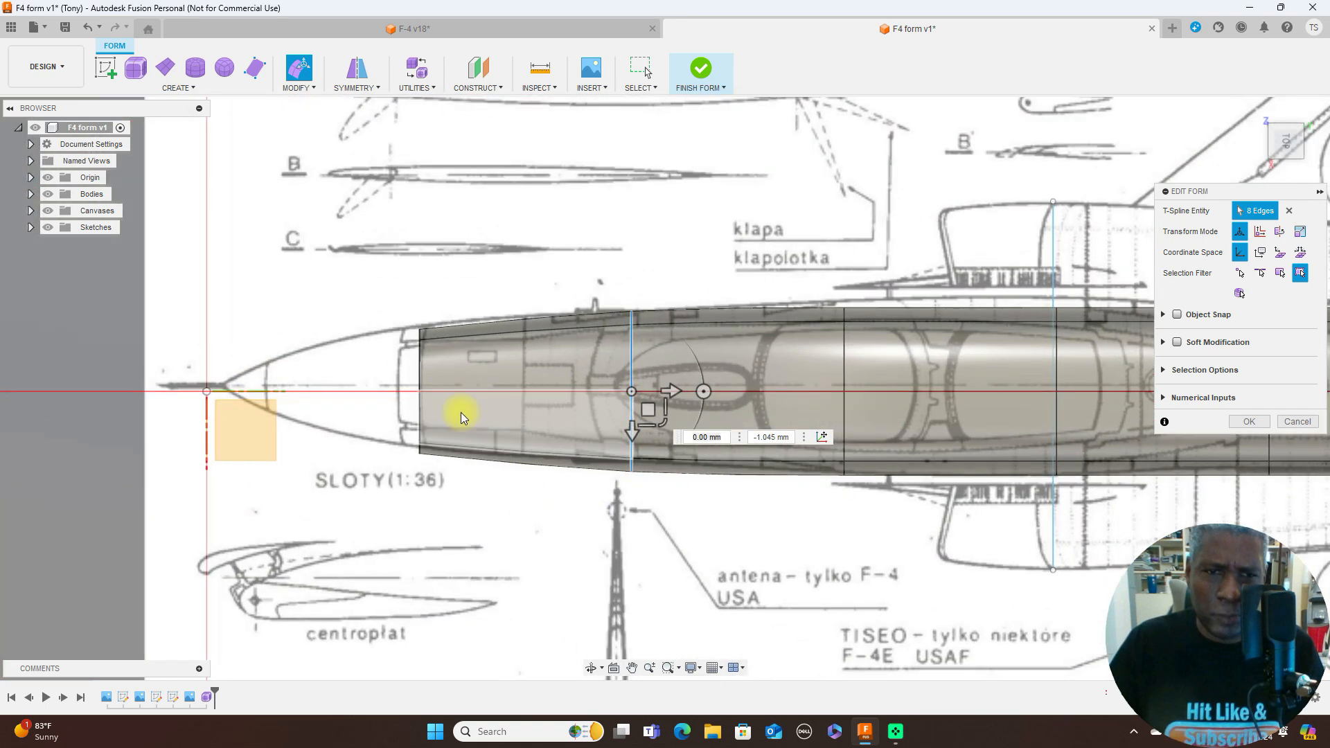
click(421, 368)
double_click(422, 369)
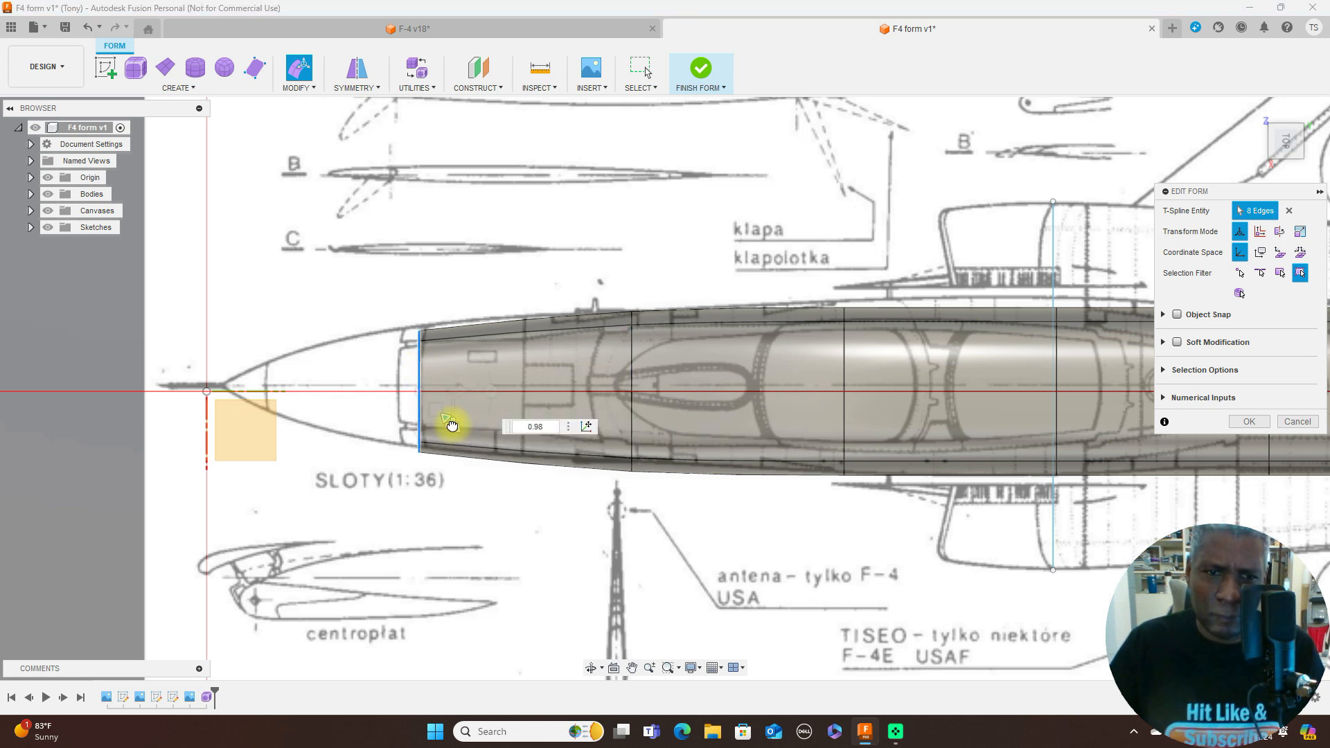
drag(452, 426, 452, 426)
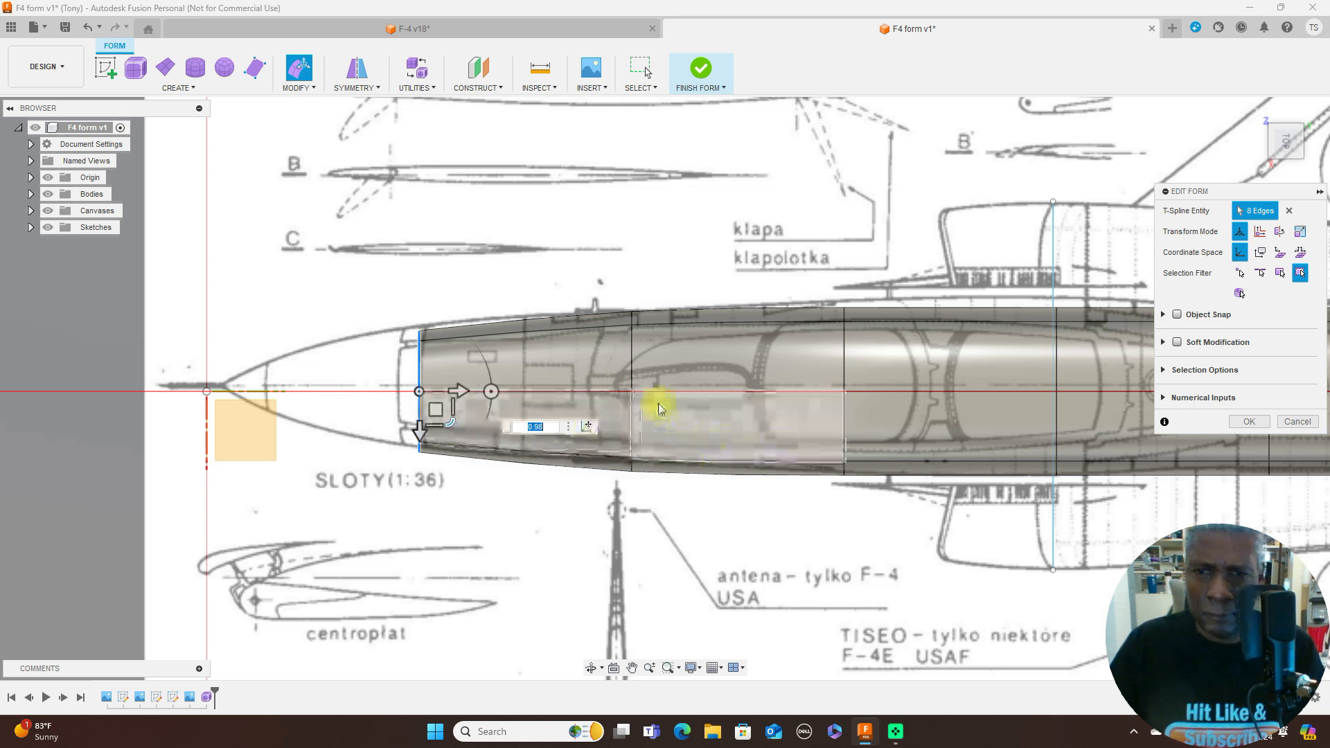
double_click(632, 374)
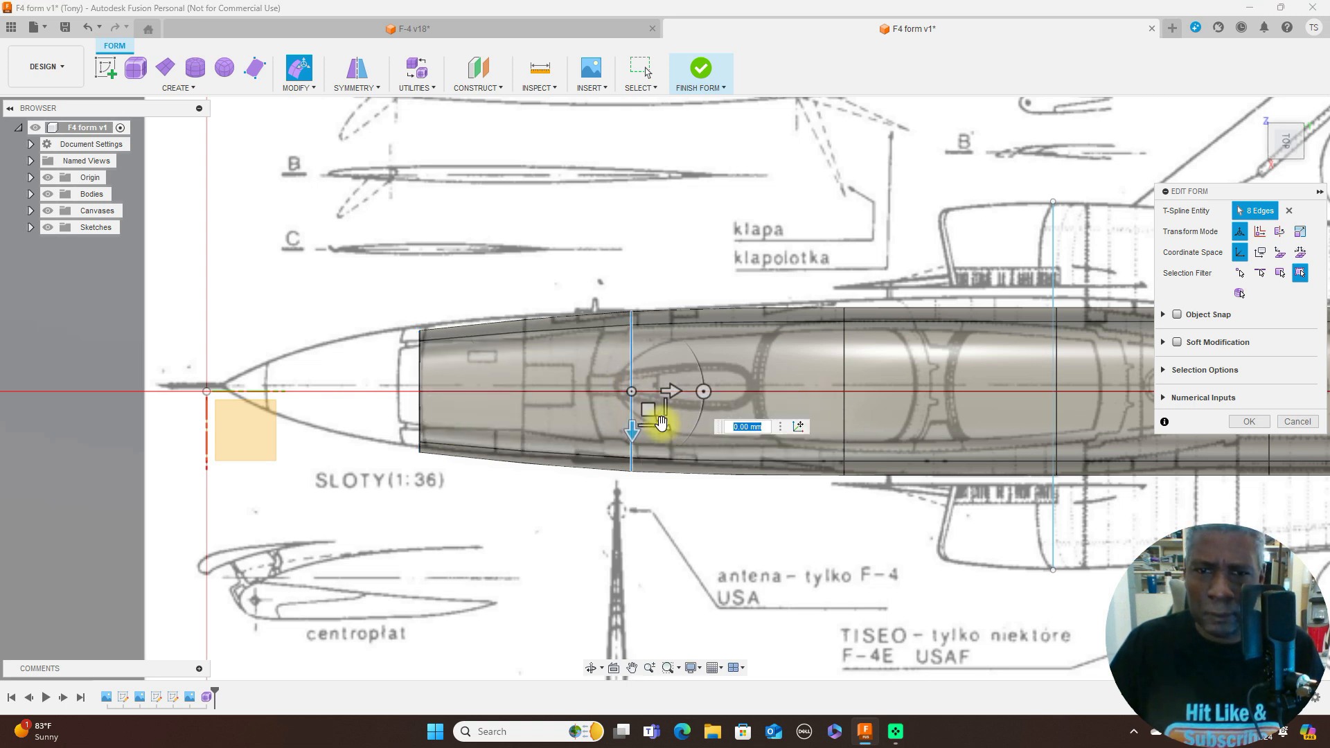
drag(661, 425, 660, 422)
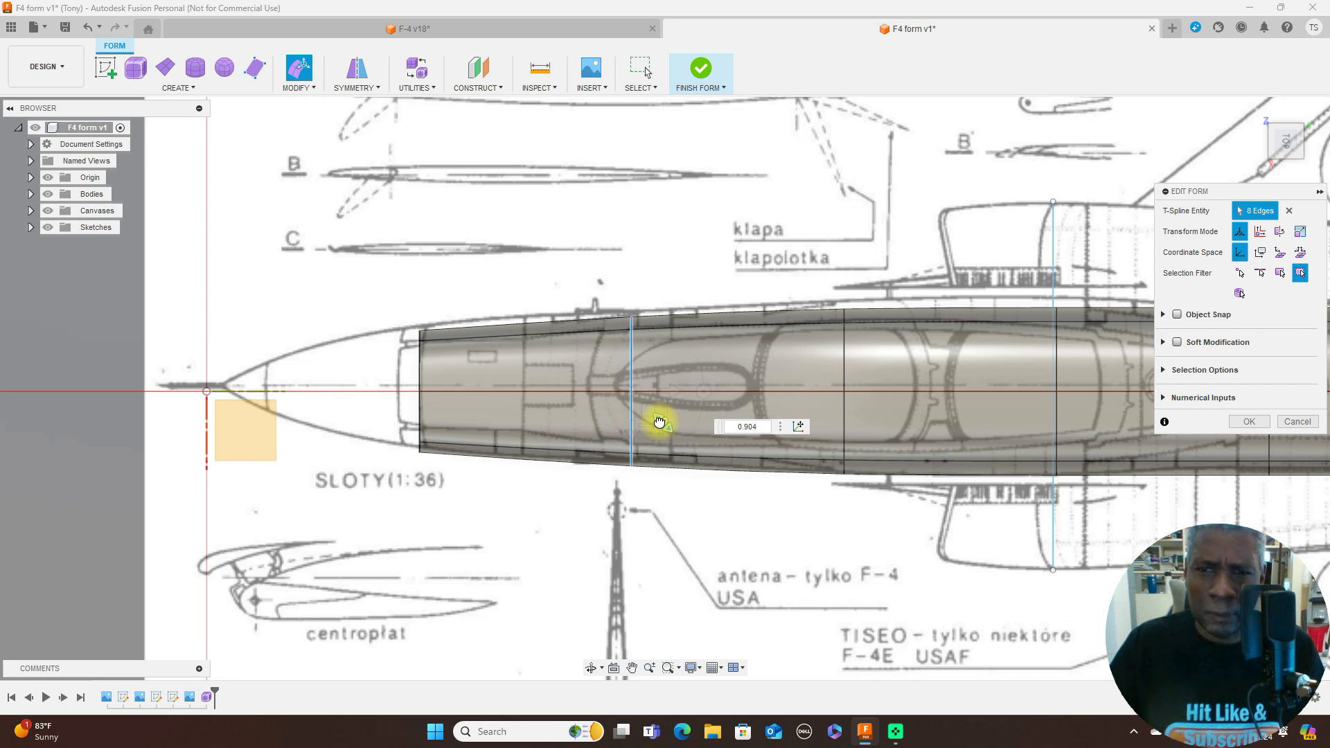
drag(660, 422, 660, 422)
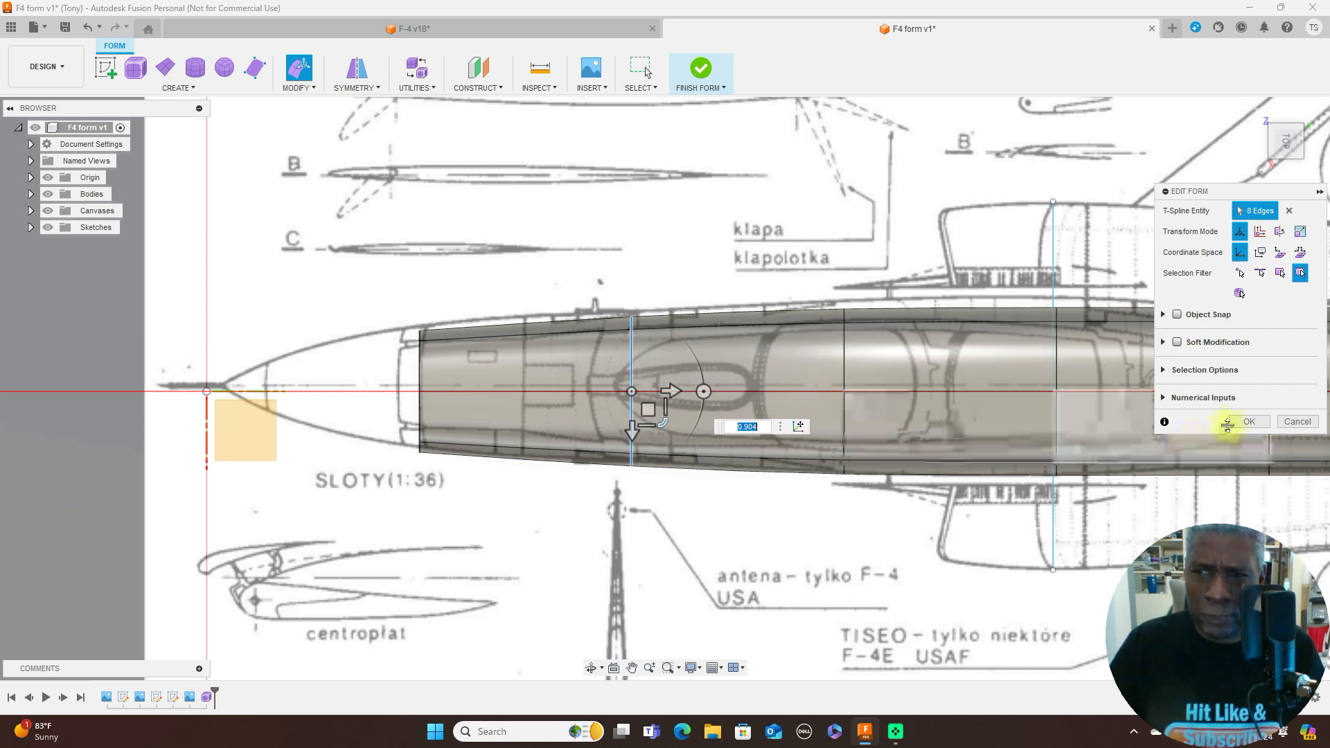
- Scale down the second and front edge loops in the side view and raise the front loop slightly to fit the nose outline
click(1287, 168)
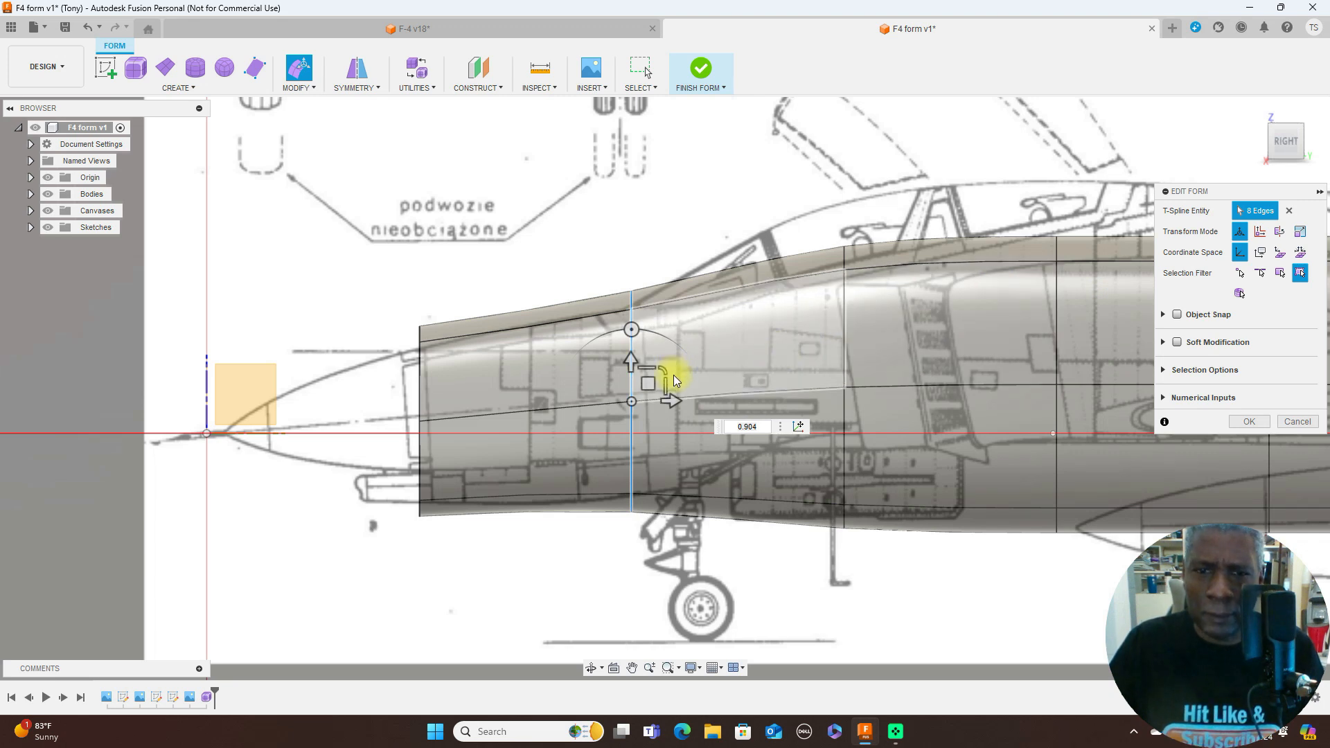
drag(666, 368, 657, 375)
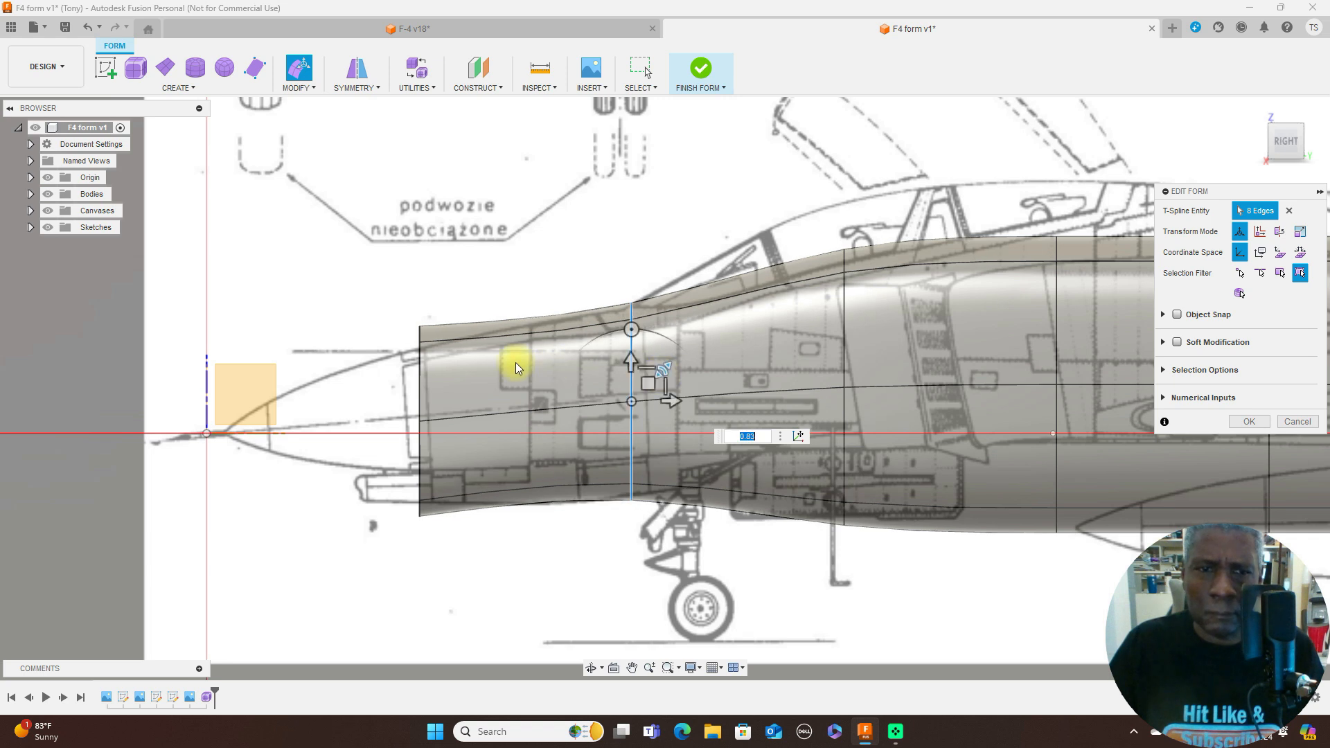
double_click(418, 368)
mouse_move(451, 392)
mouse_down()
mouse_move(425, 399)
mouse_move(449, 381)
mouse_up()
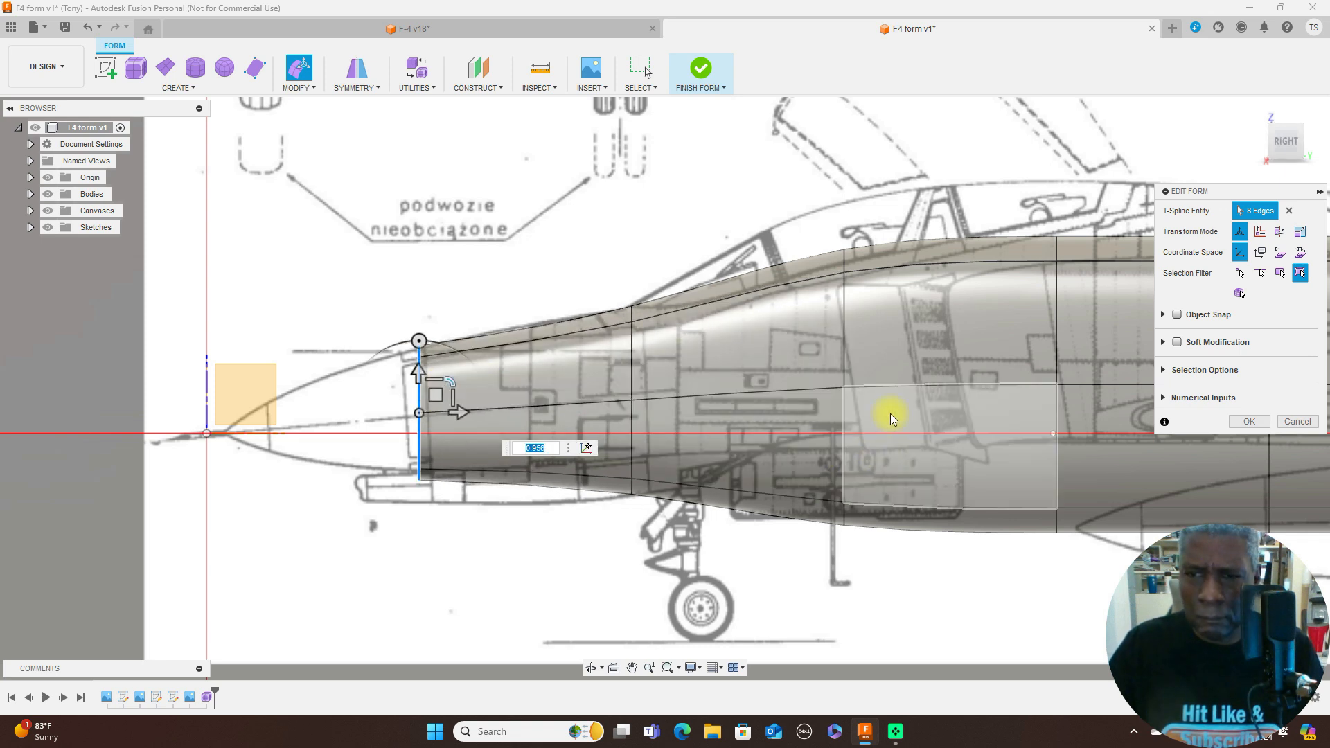
- Scale down the third edge loop below the cockpit and raise it about 2.94 mm so its top follows the side-view outline
scroll(1098, 489, down, 4)
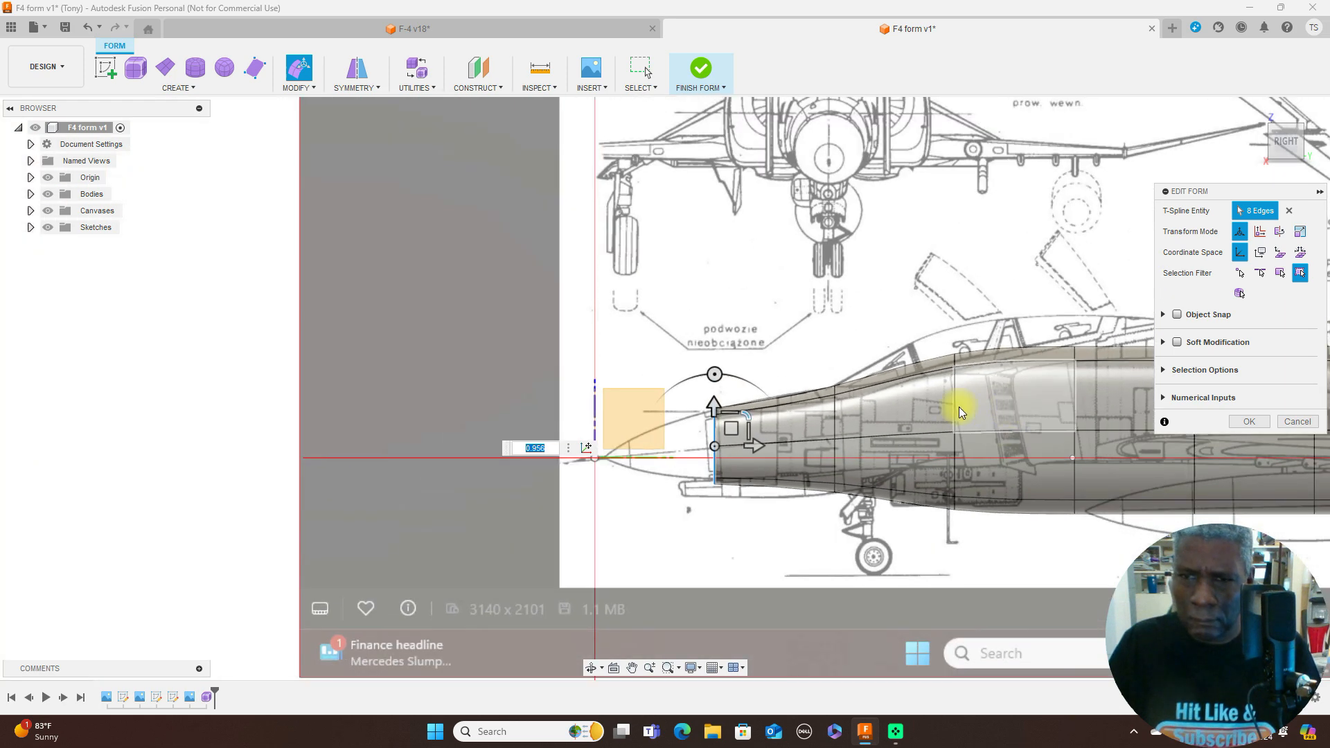
double_click(956, 410)
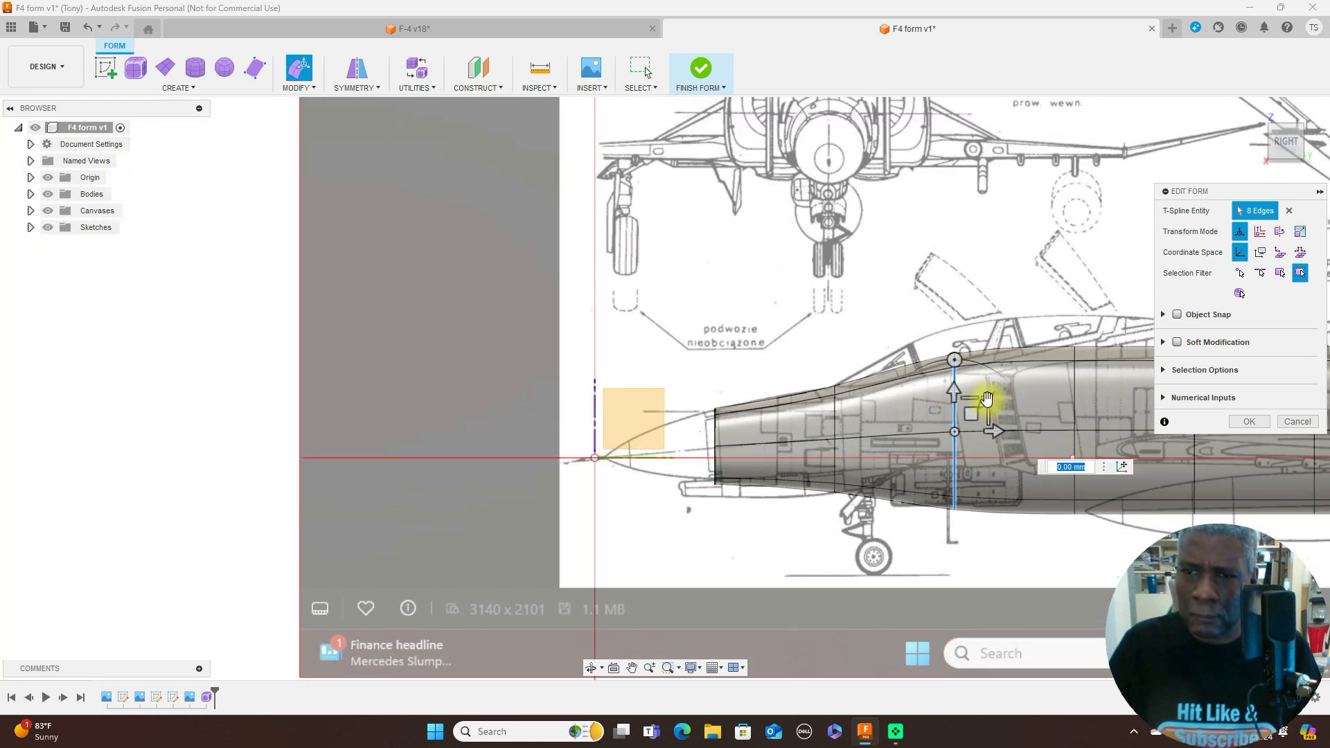
drag(980, 407, 973, 388)
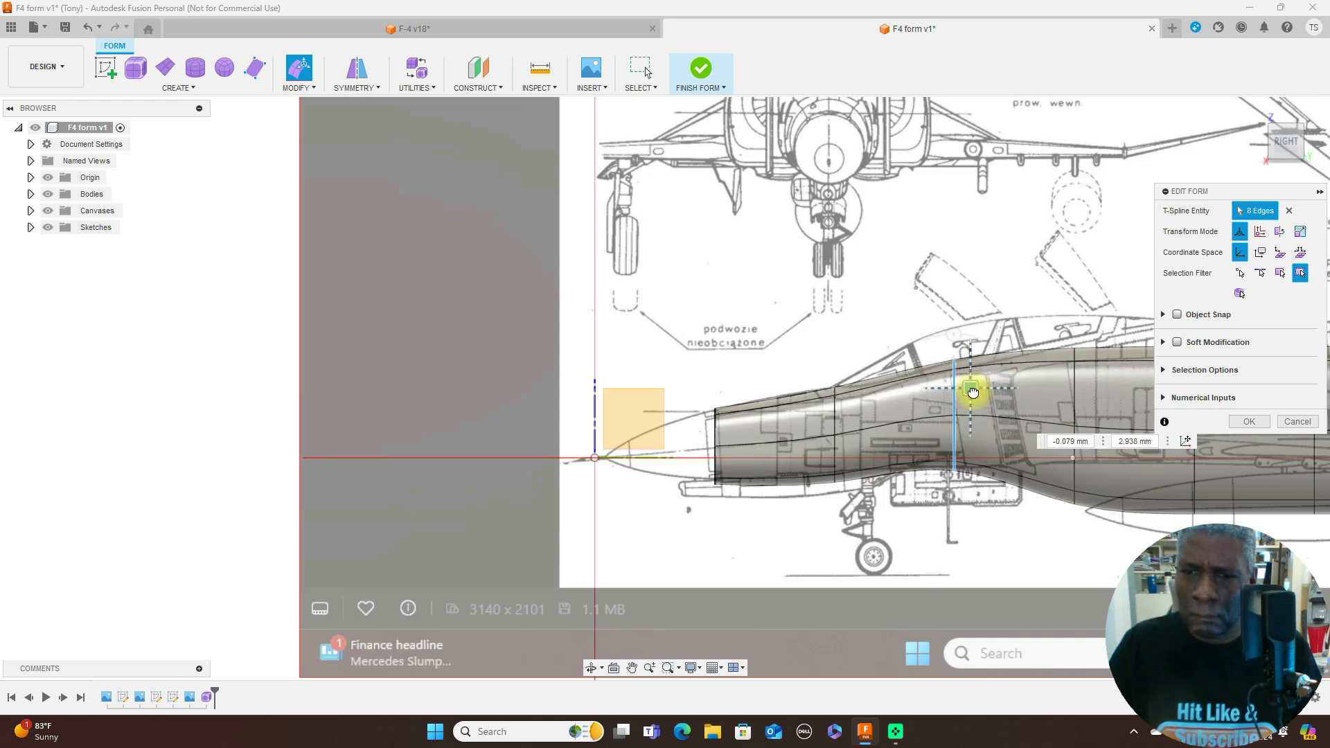
- Raise the second edge loop about 0.66 mm and the front edge loop about 0.33 mm to align with the upper nose line
double_click(837, 413)
scroll(837, 412, up, 3)
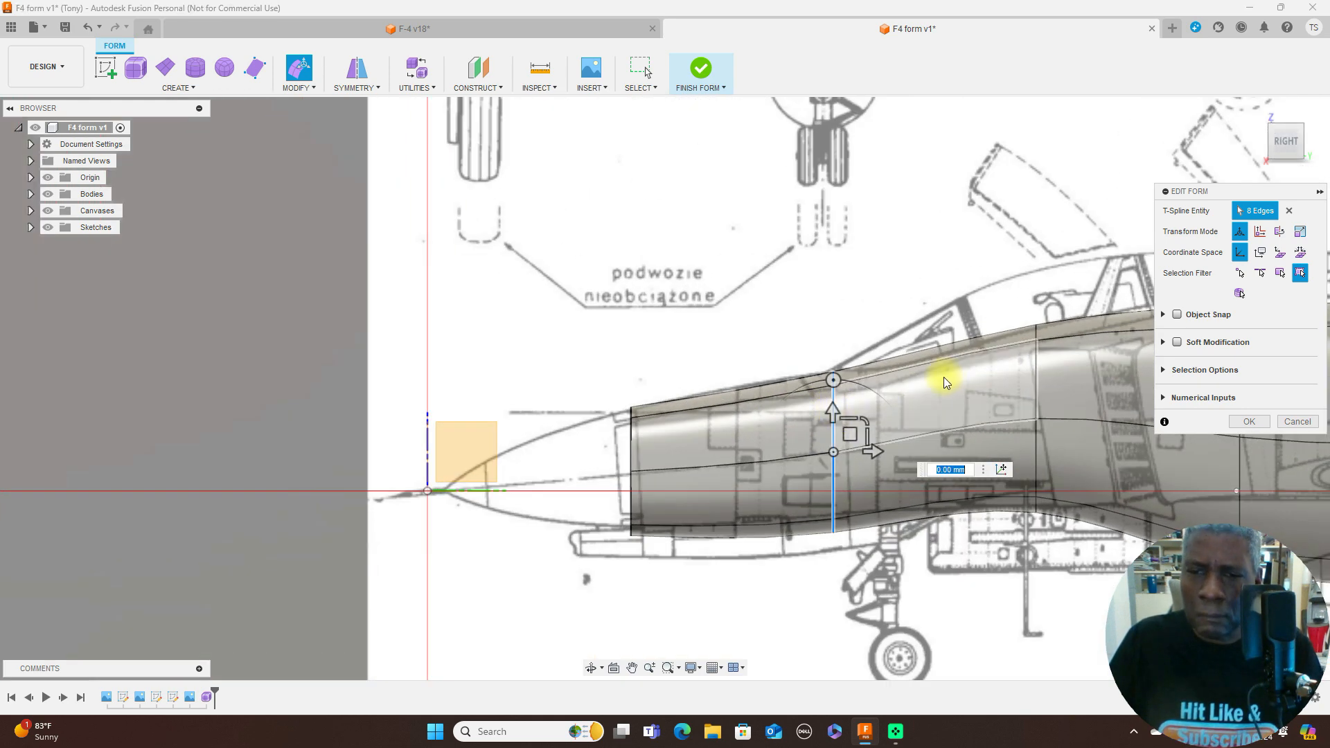
drag(861, 417, 849, 422)
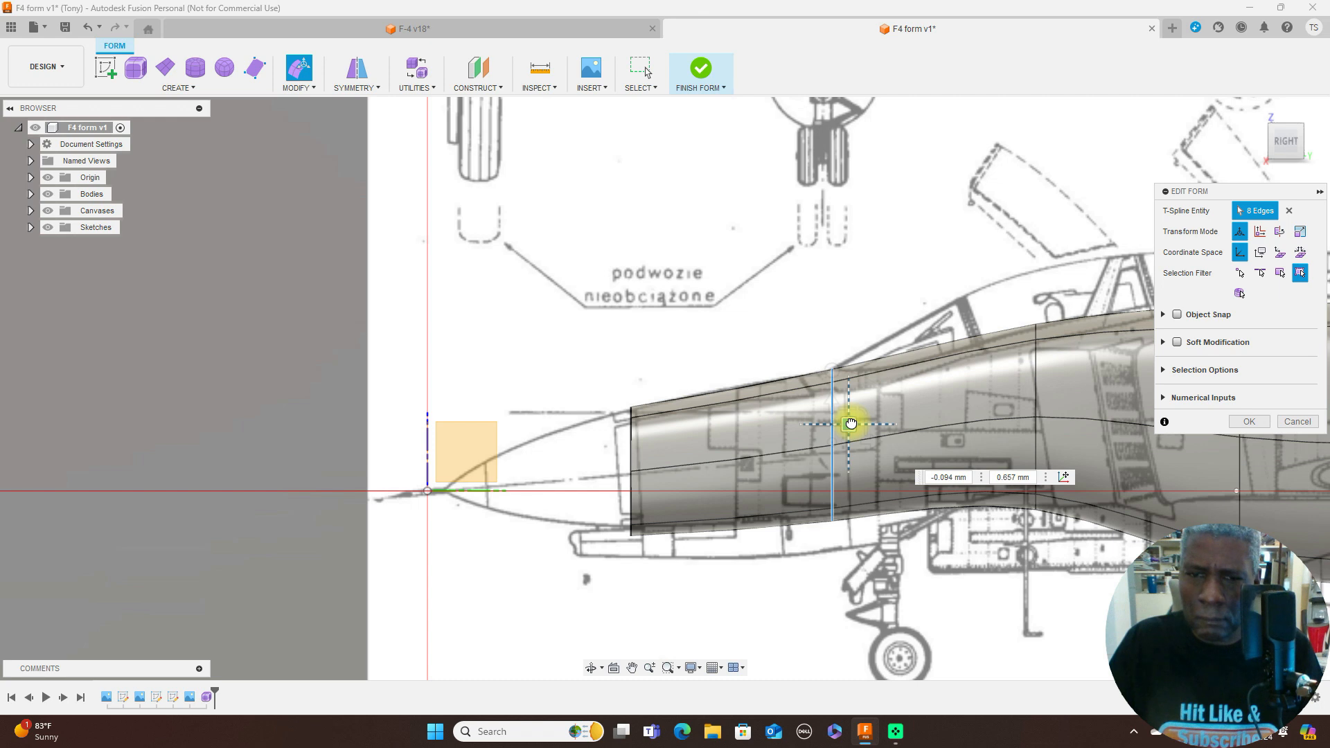
double_click(631, 437)
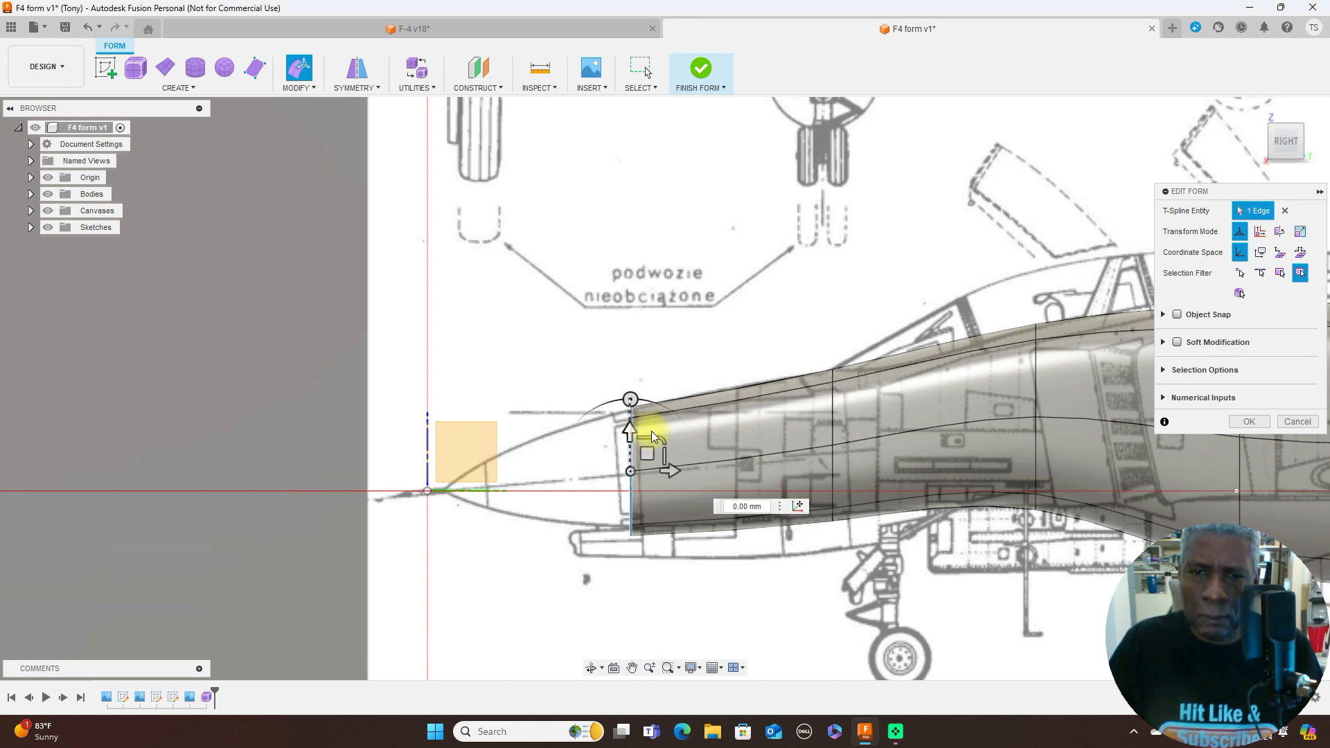
drag(661, 440, 650, 447)
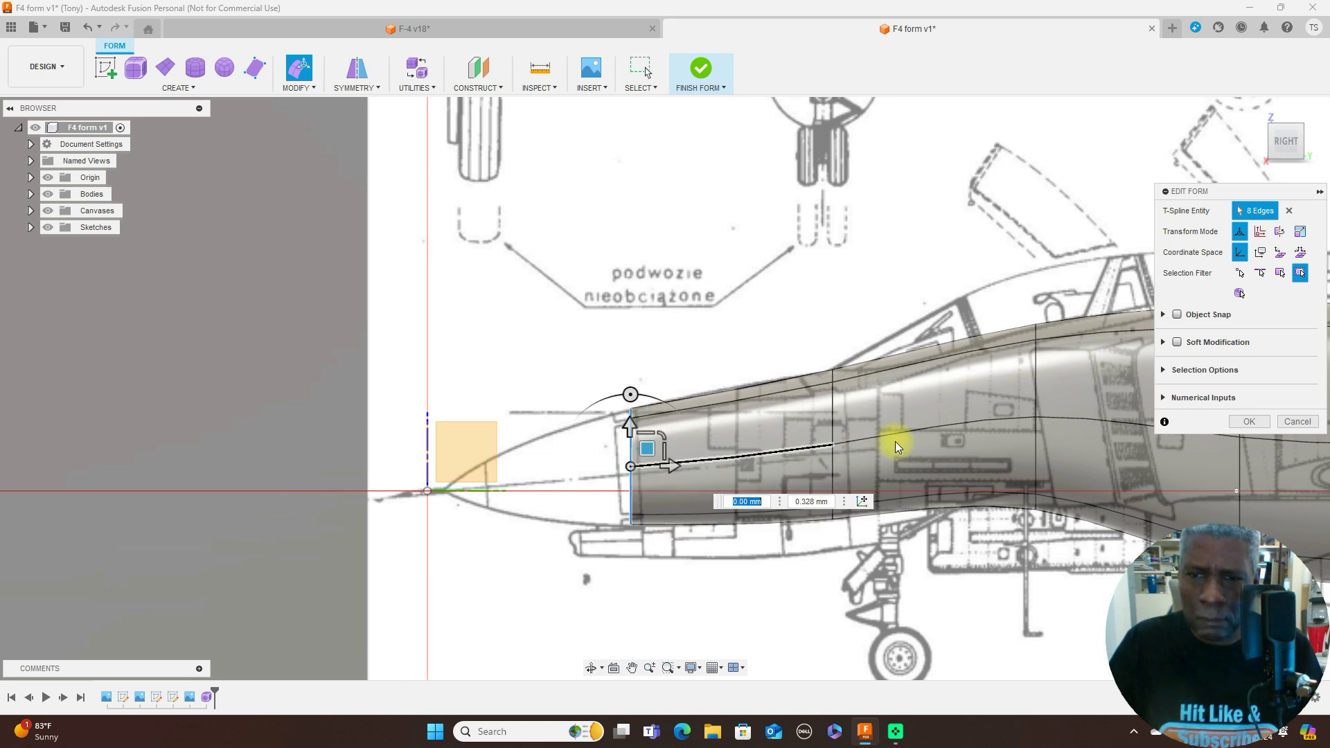
scroll(895, 442, up, 3)
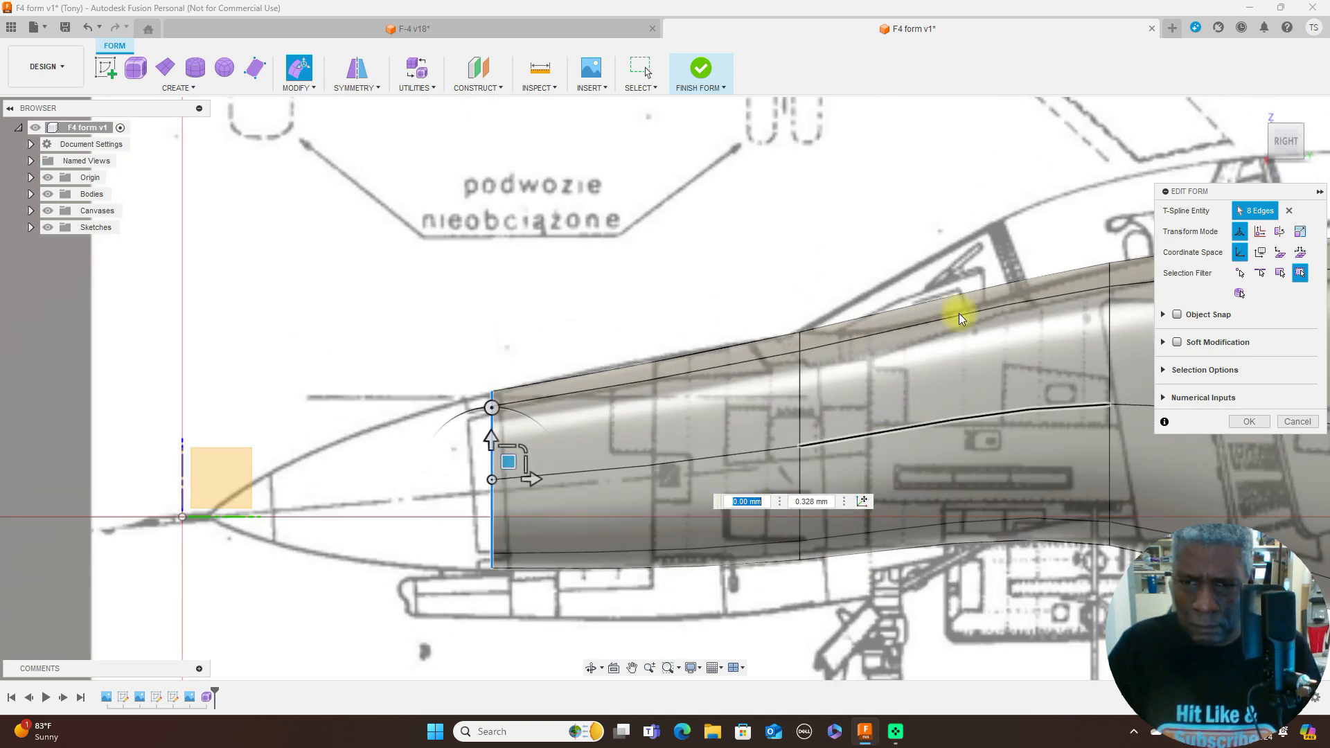
scroll(927, 329, down, 2)
scroll(927, 330, down, 3)
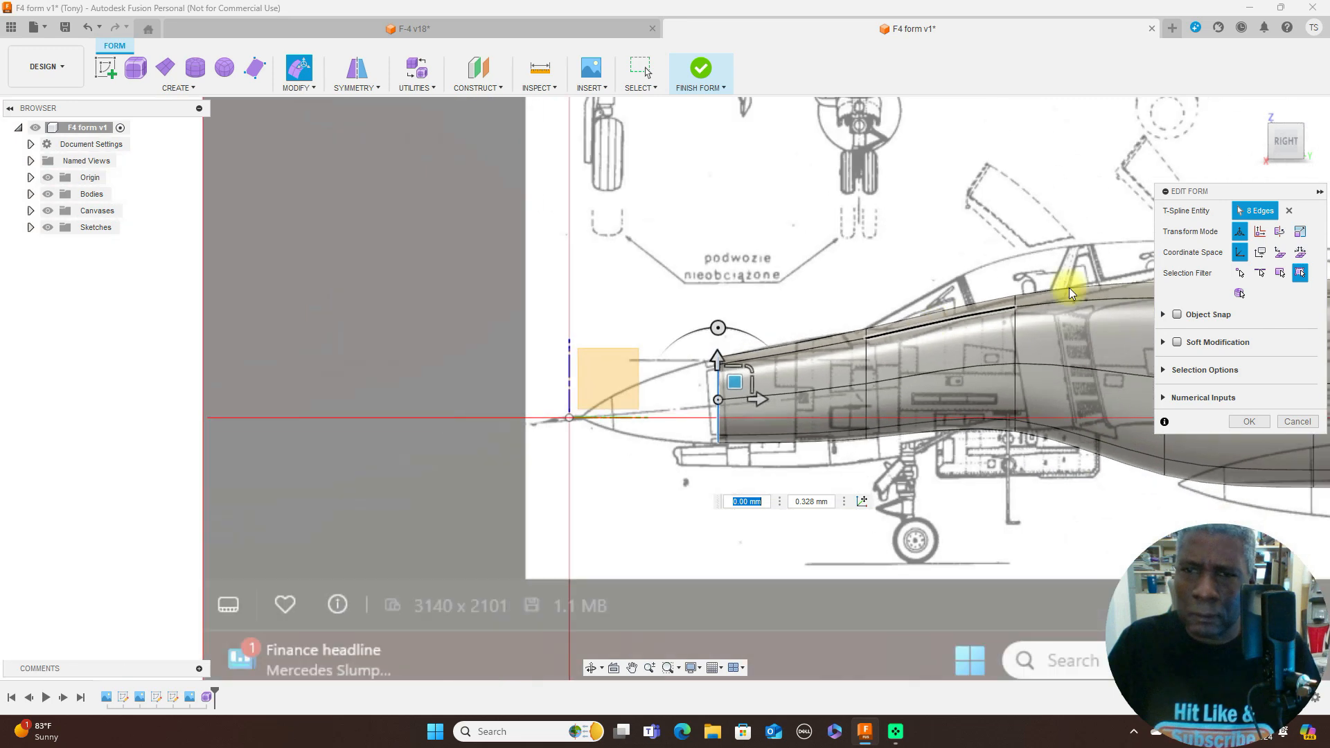
- Check the fuselage form against the top-view canvas and accept the form edit
click(1290, 123)
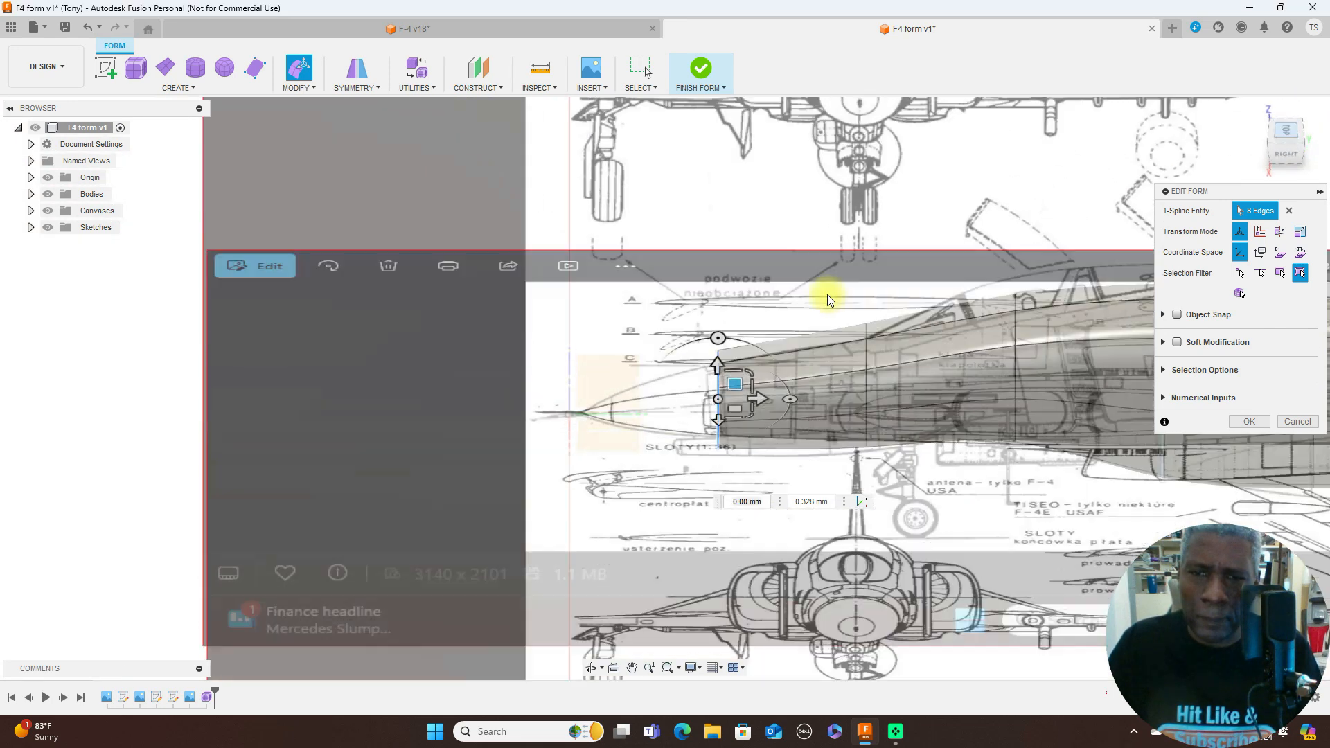
scroll(808, 396, up, 2)
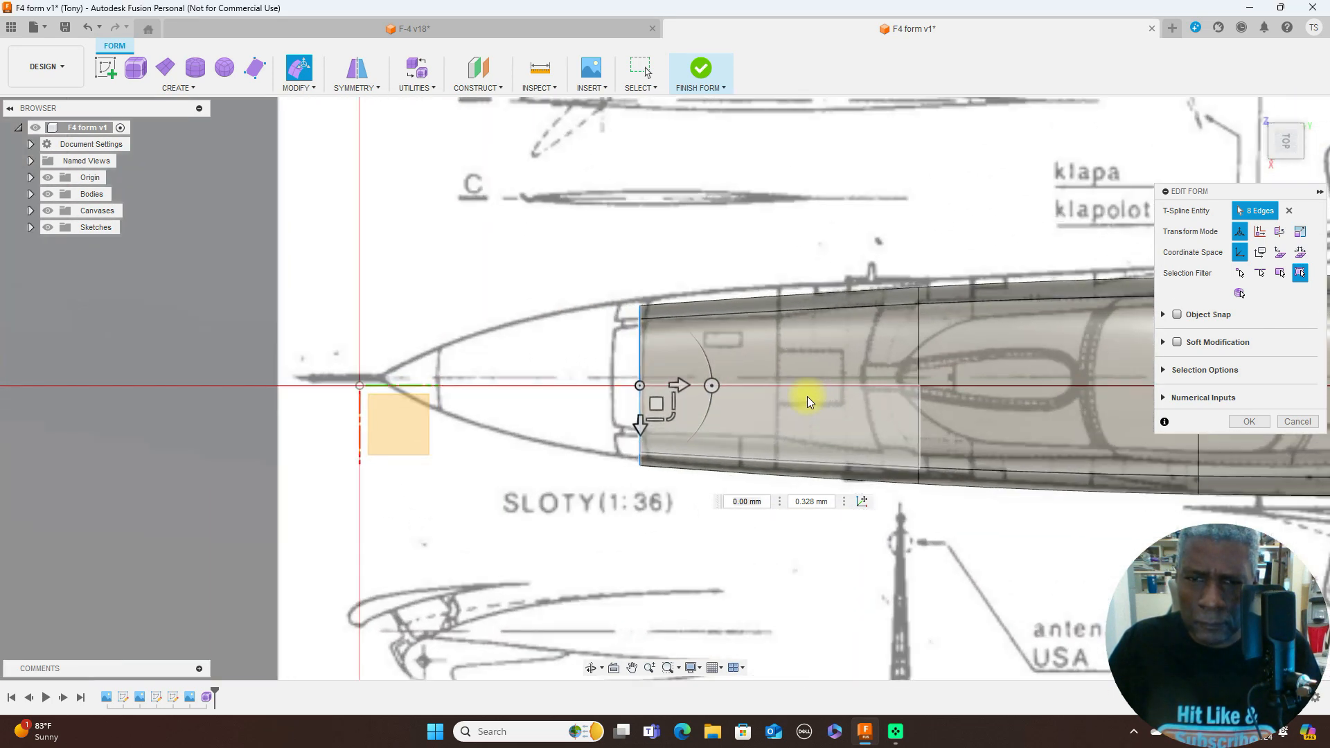
scroll(860, 413, down, 2)
middle_drag(984, 190, 695, 178)
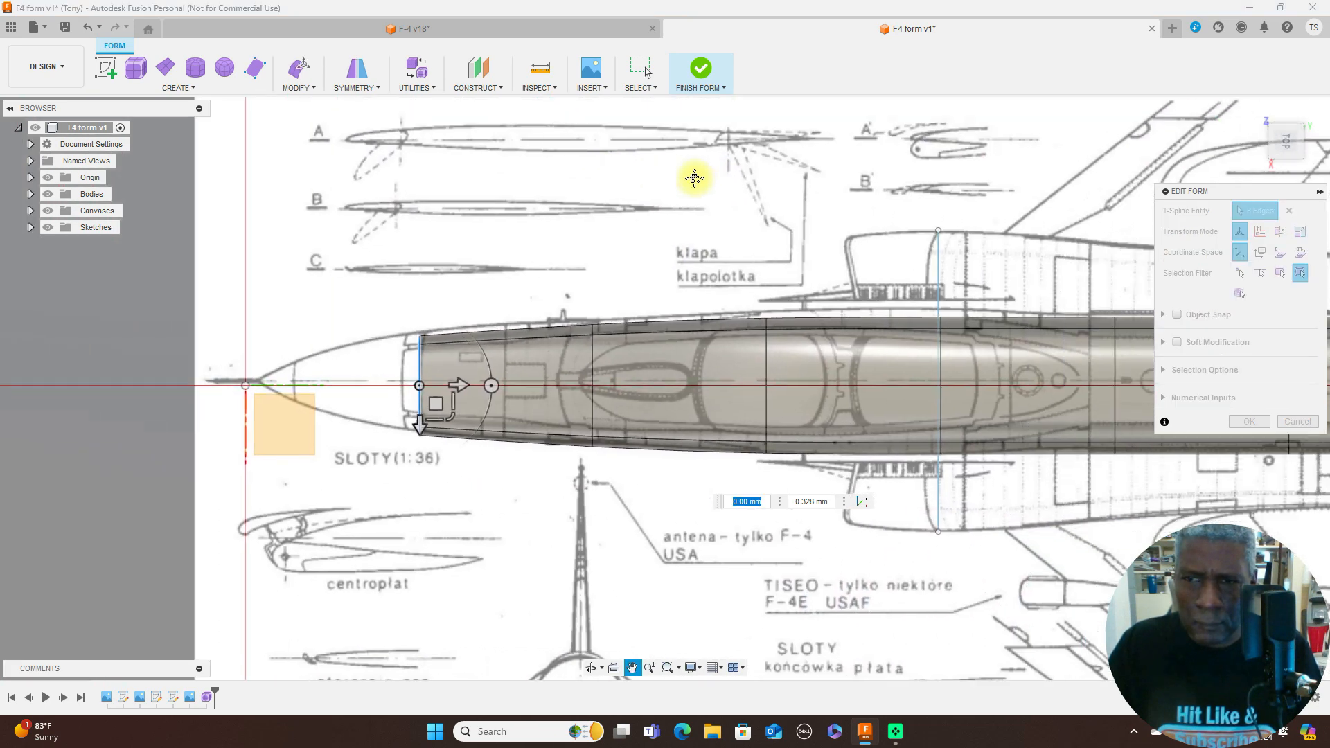
scroll(779, 185, down, 1)
scroll(778, 185, down, 1)
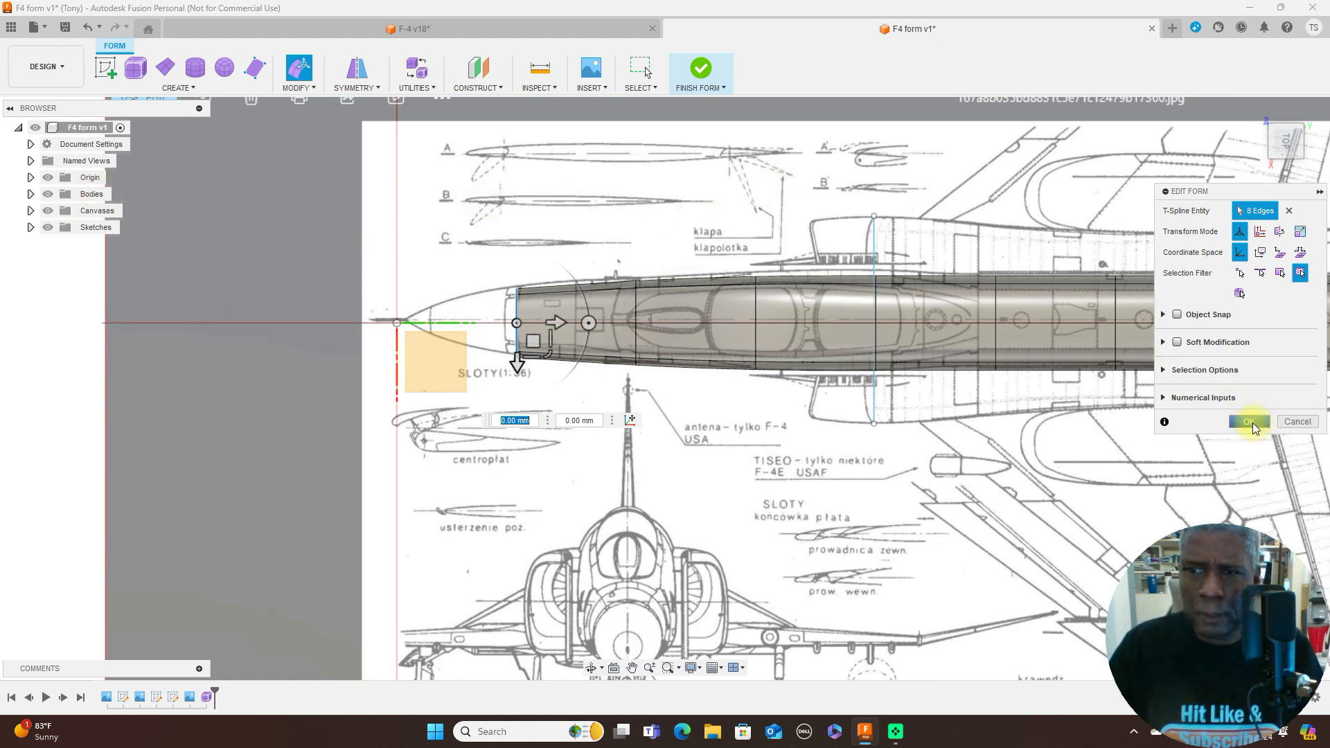
click(1250, 422)
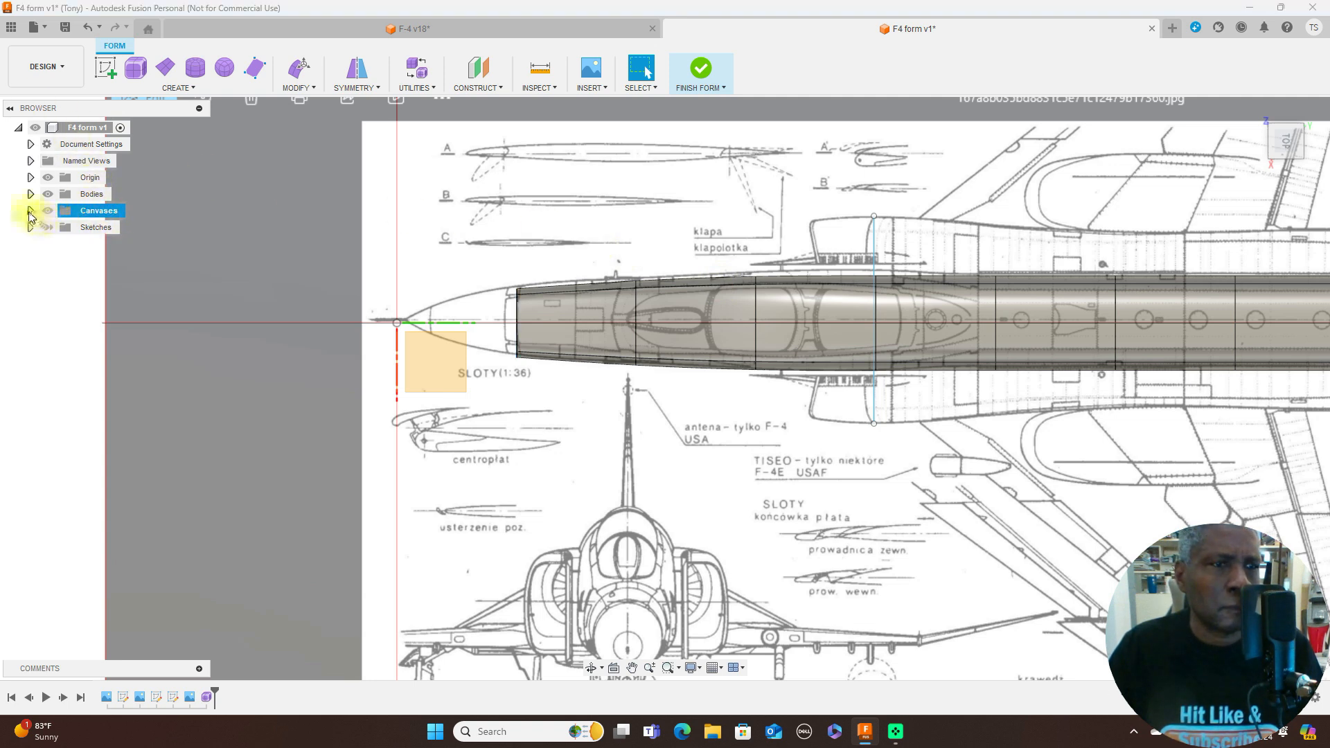
- Edit the top-view canvas Screenshot (450) 1 and shift it 0.354 mm in X so the drawing lines up with the fuselage centreline
click(31, 212)
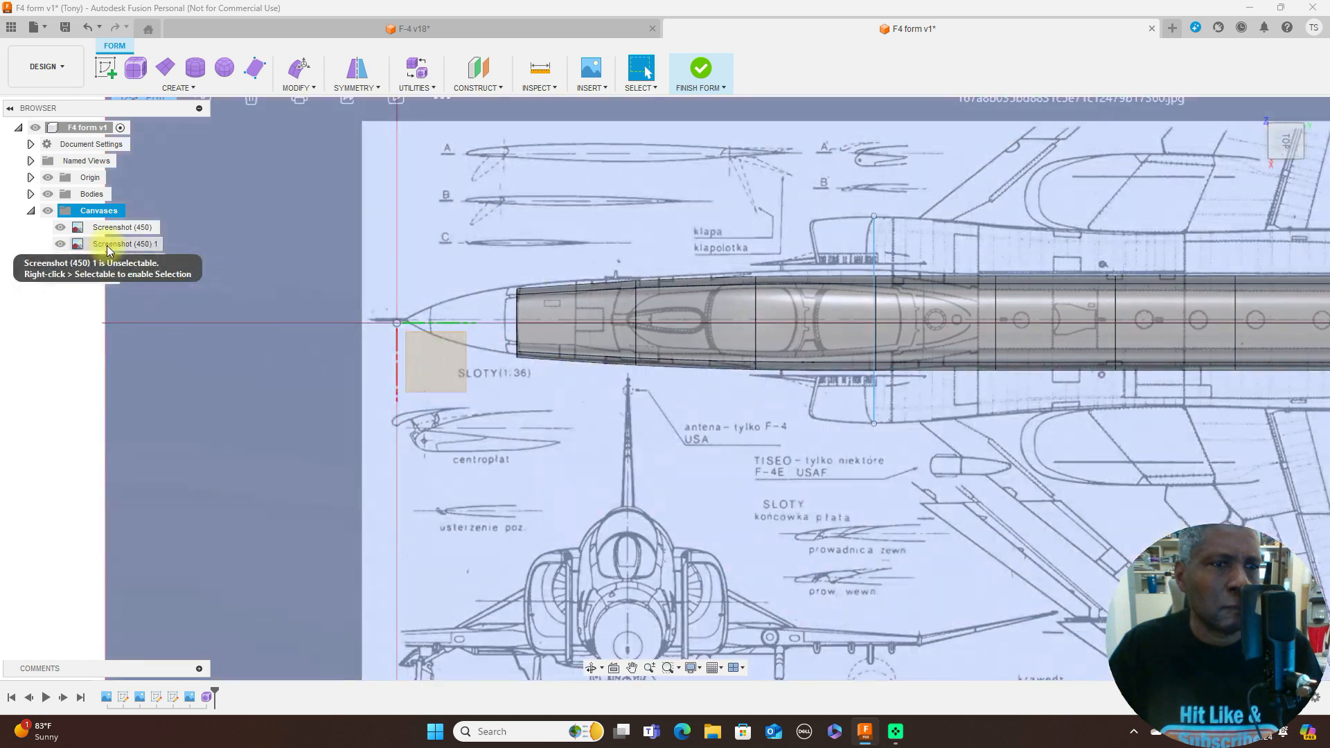
right_click(108, 247)
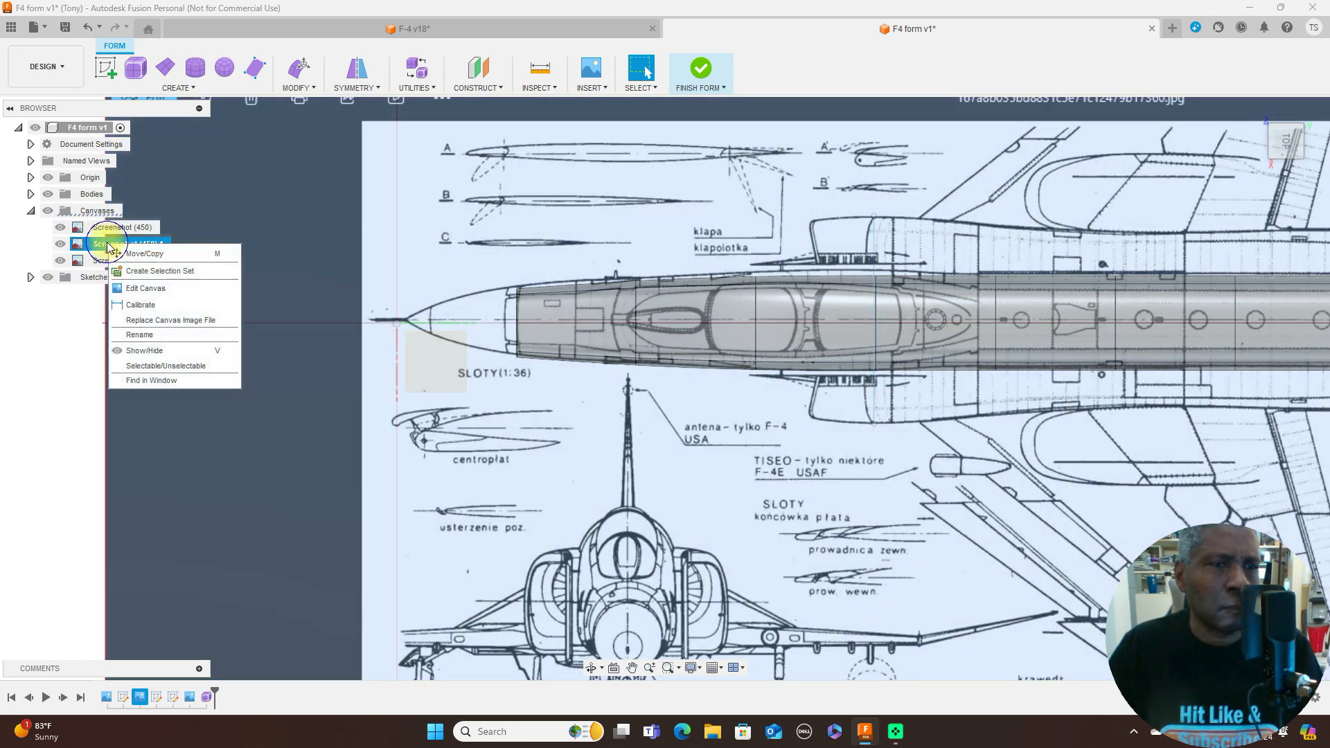
click(164, 287)
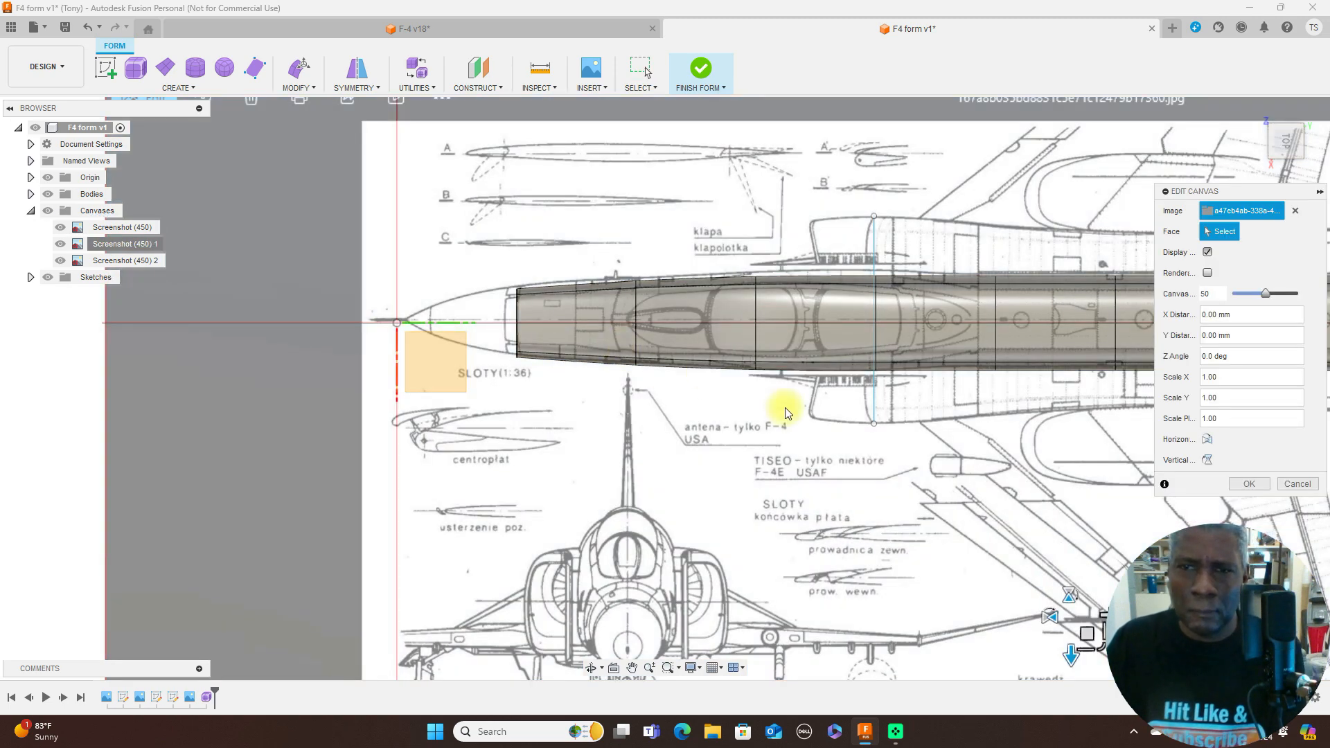
scroll(788, 412, up, 1)
middle_drag(924, 471, 594, 460)
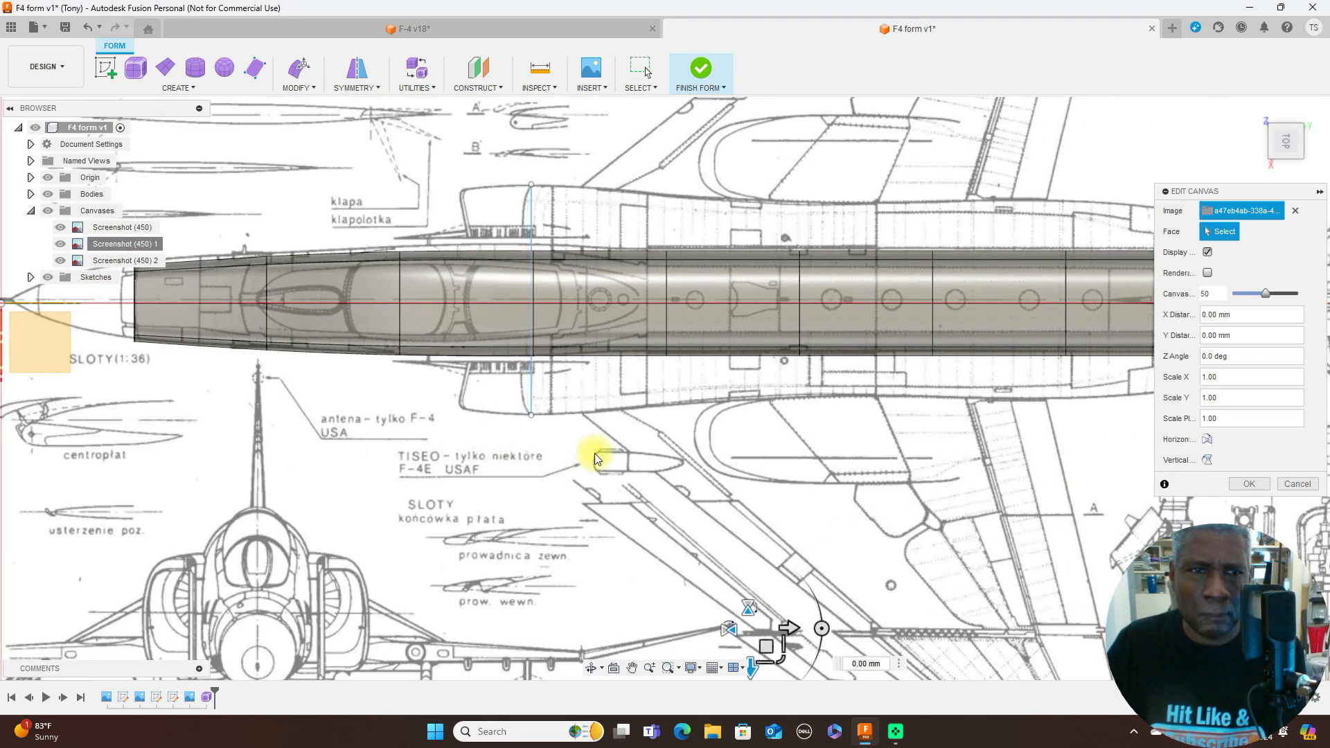
scroll(595, 453, down, 4)
scroll(742, 463, up, 1)
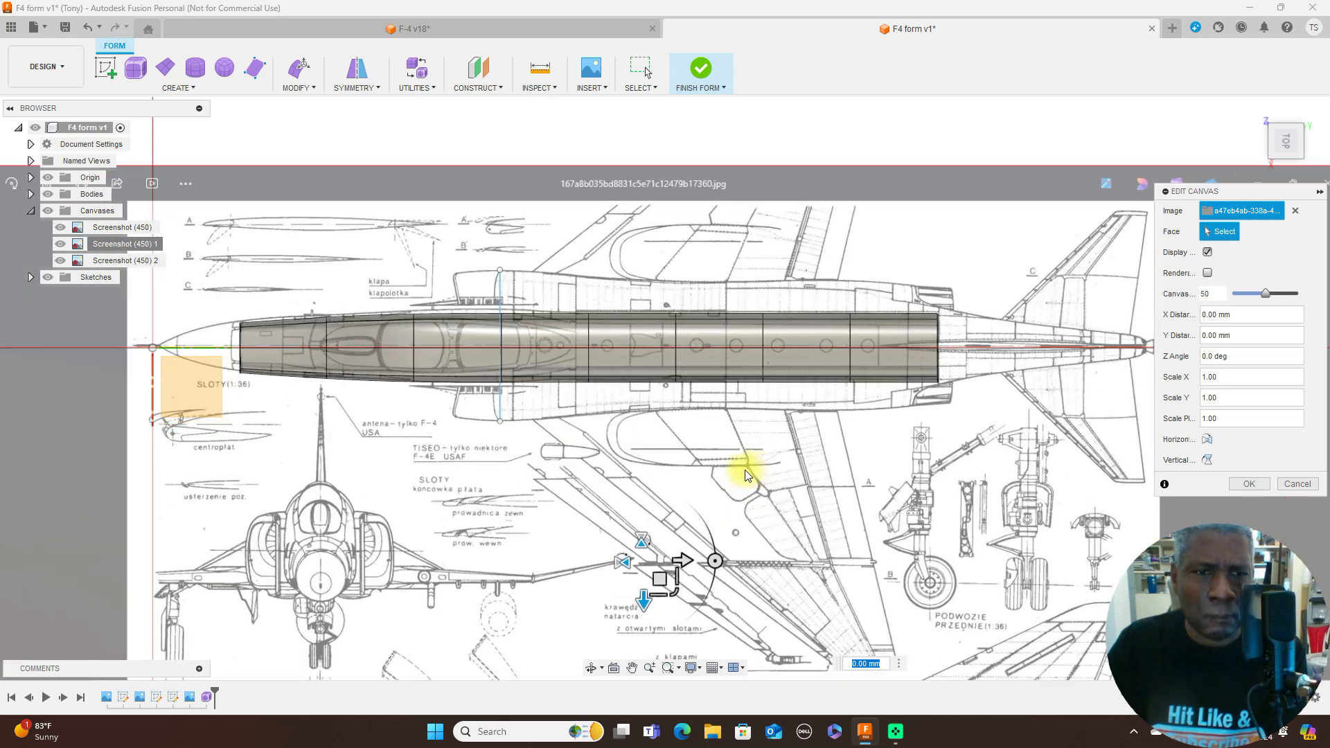
middle_drag(772, 466, 945, 350)
scroll(867, 360, up, 2)
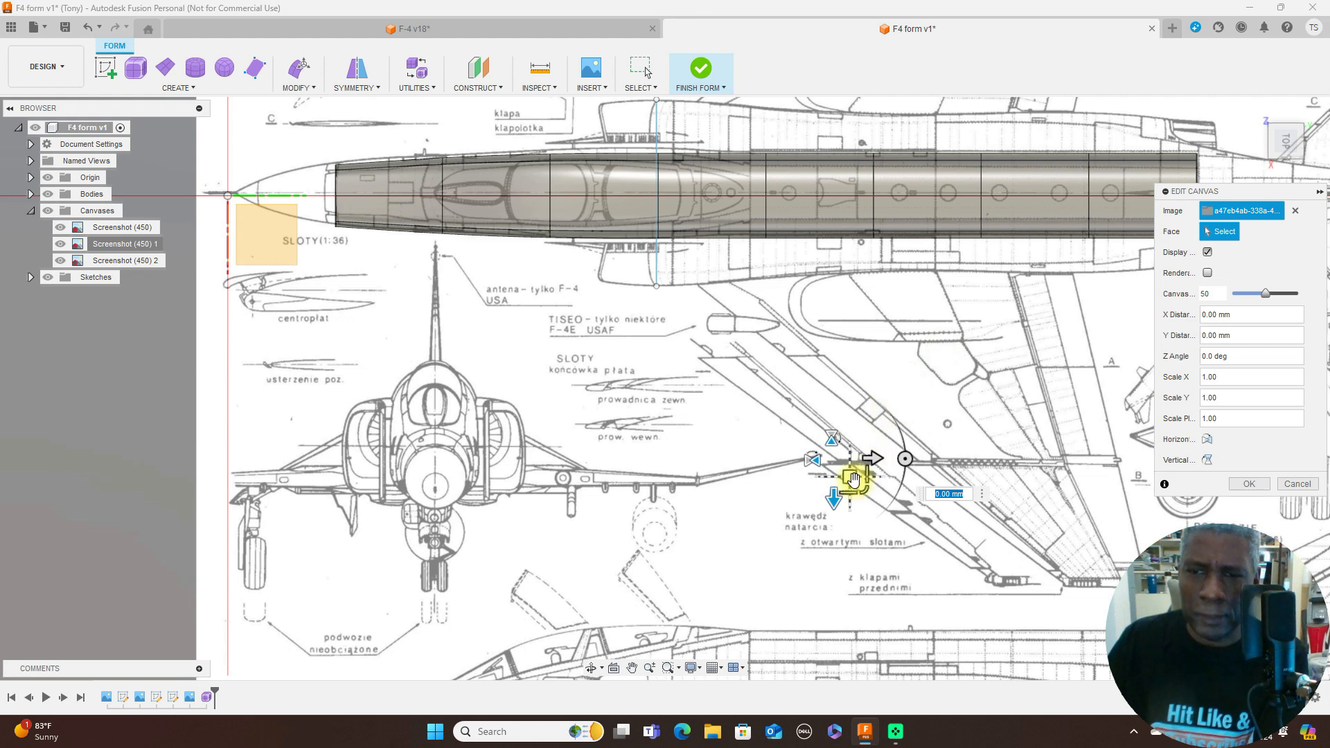
drag(852, 481, 852, 483)
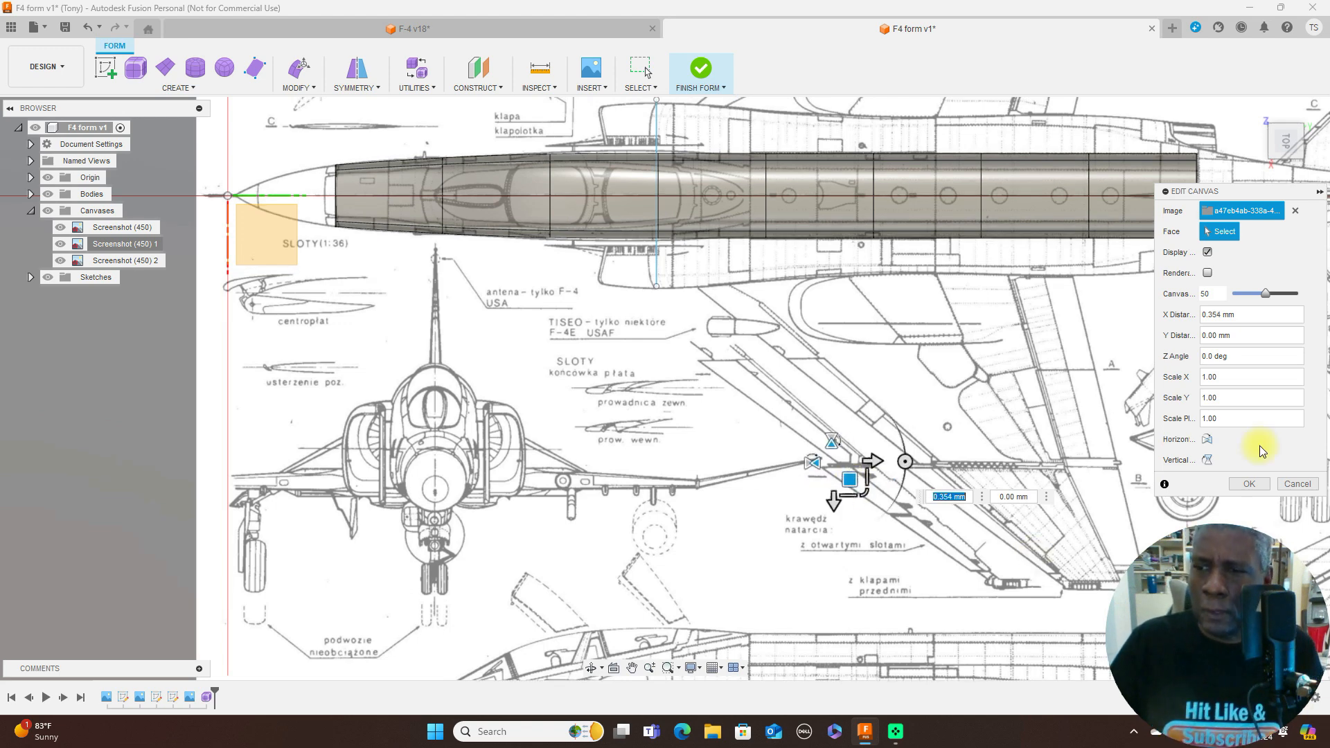
click(1250, 484)
- In the right side view, raise the fourth edge loop behind the cockpit about 3.5 mm and shift it about 0.15 mm toward the nose
scroll(1078, 341, down, 5)
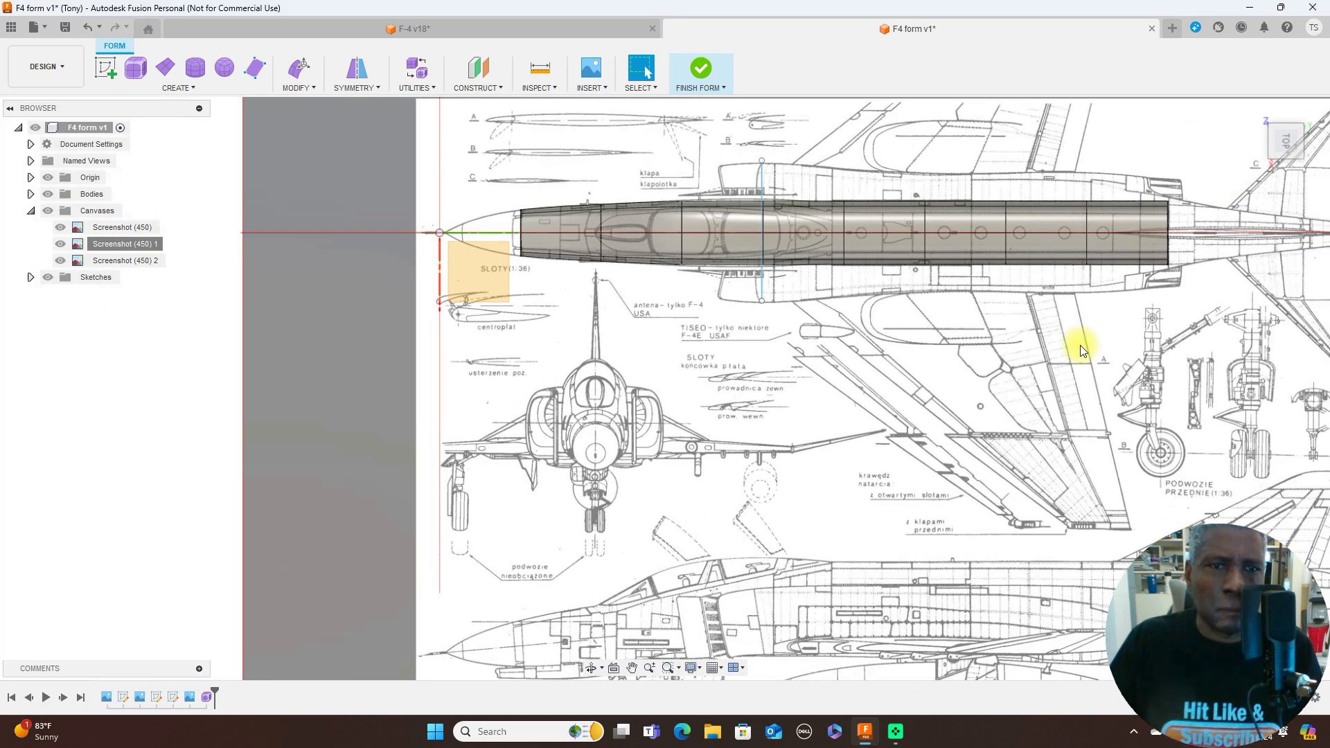
click(1288, 167)
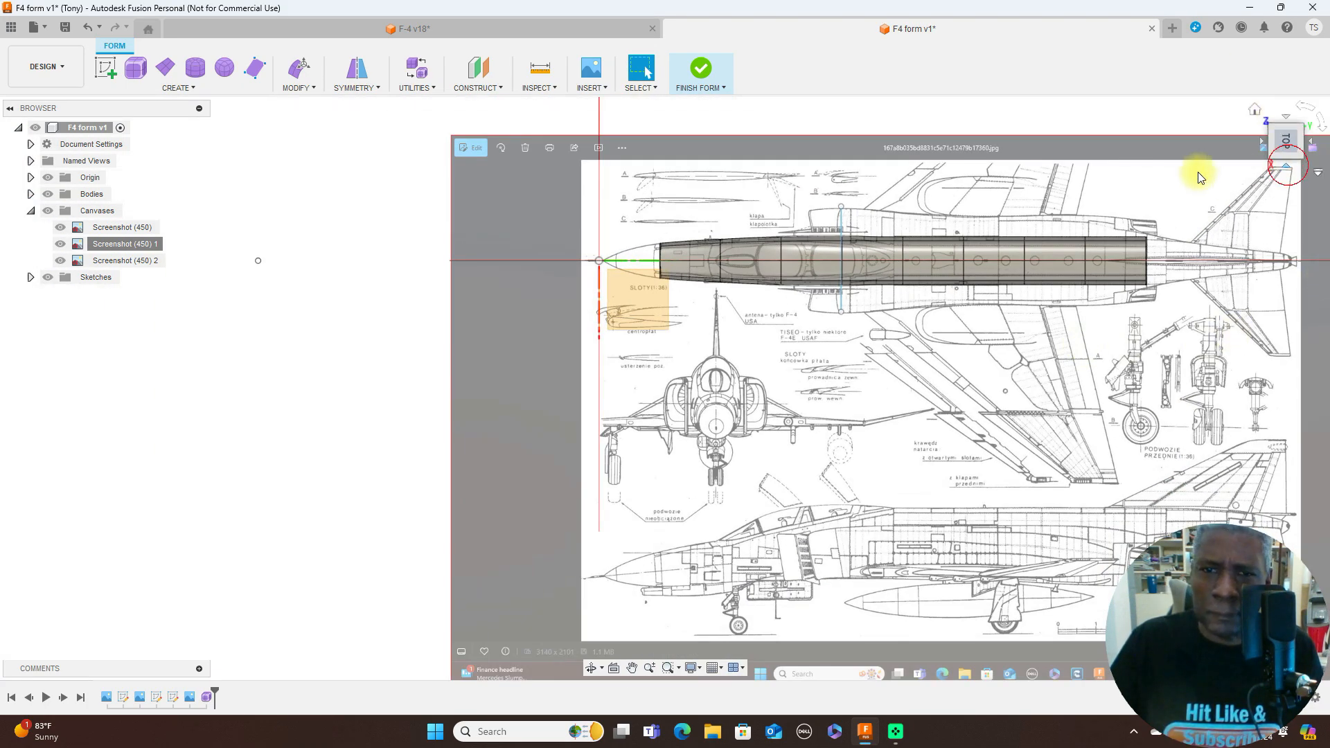
scroll(879, 351, up, 5)
scroll(878, 345, up, 2)
middle_drag(853, 233, 905, 109)
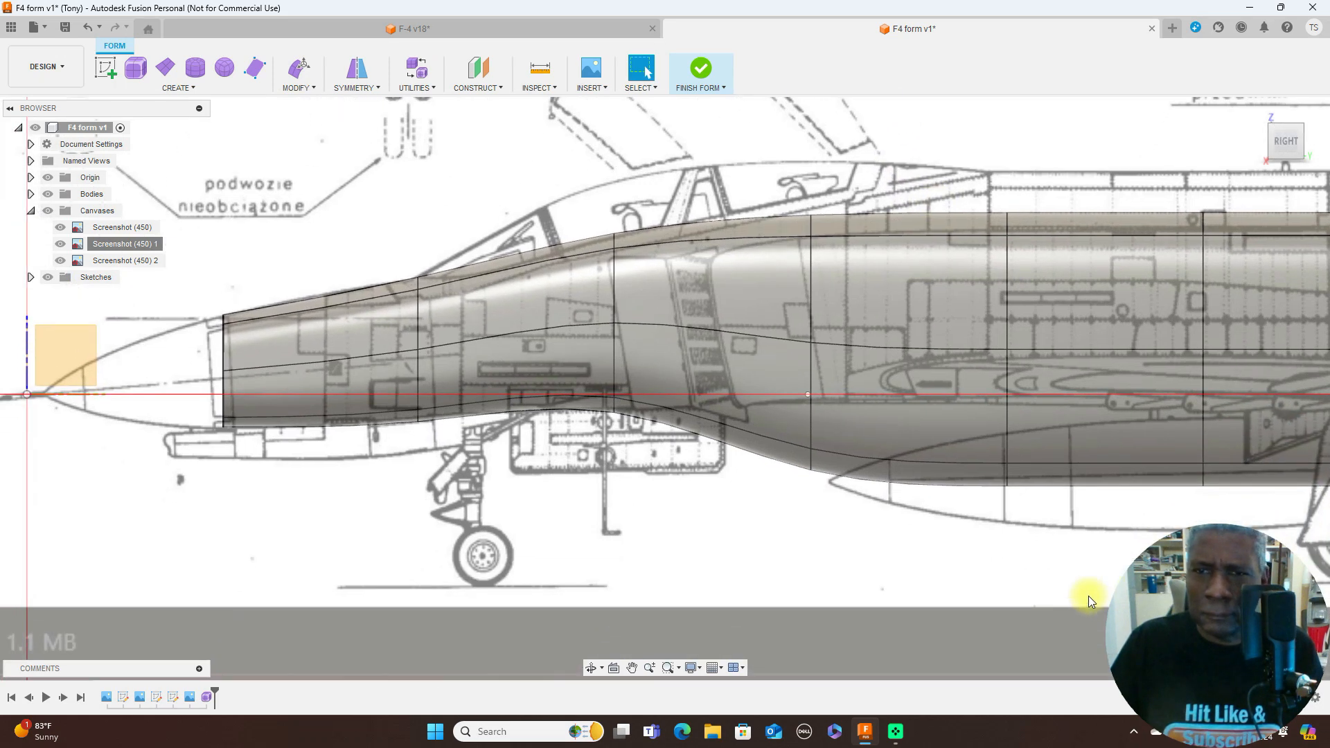
double_click(811, 302)
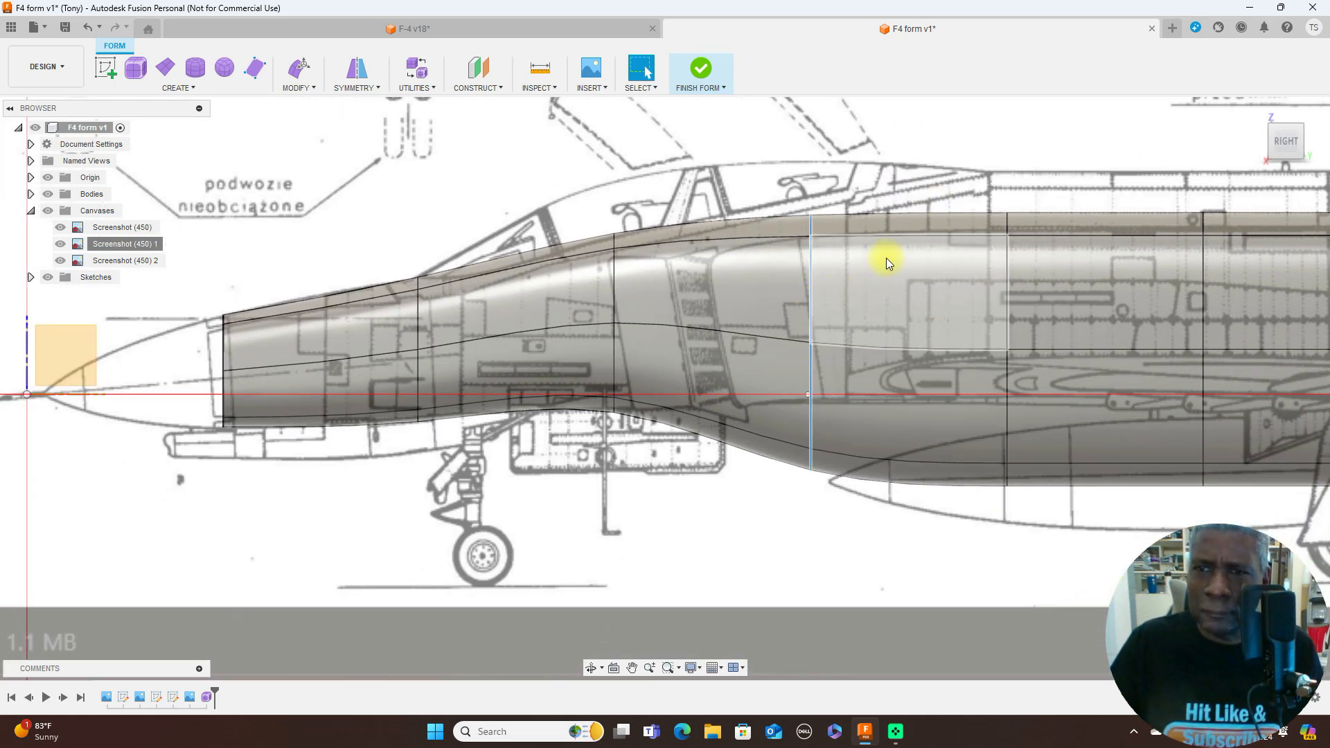
right_click(925, 142)
click(972, 112)
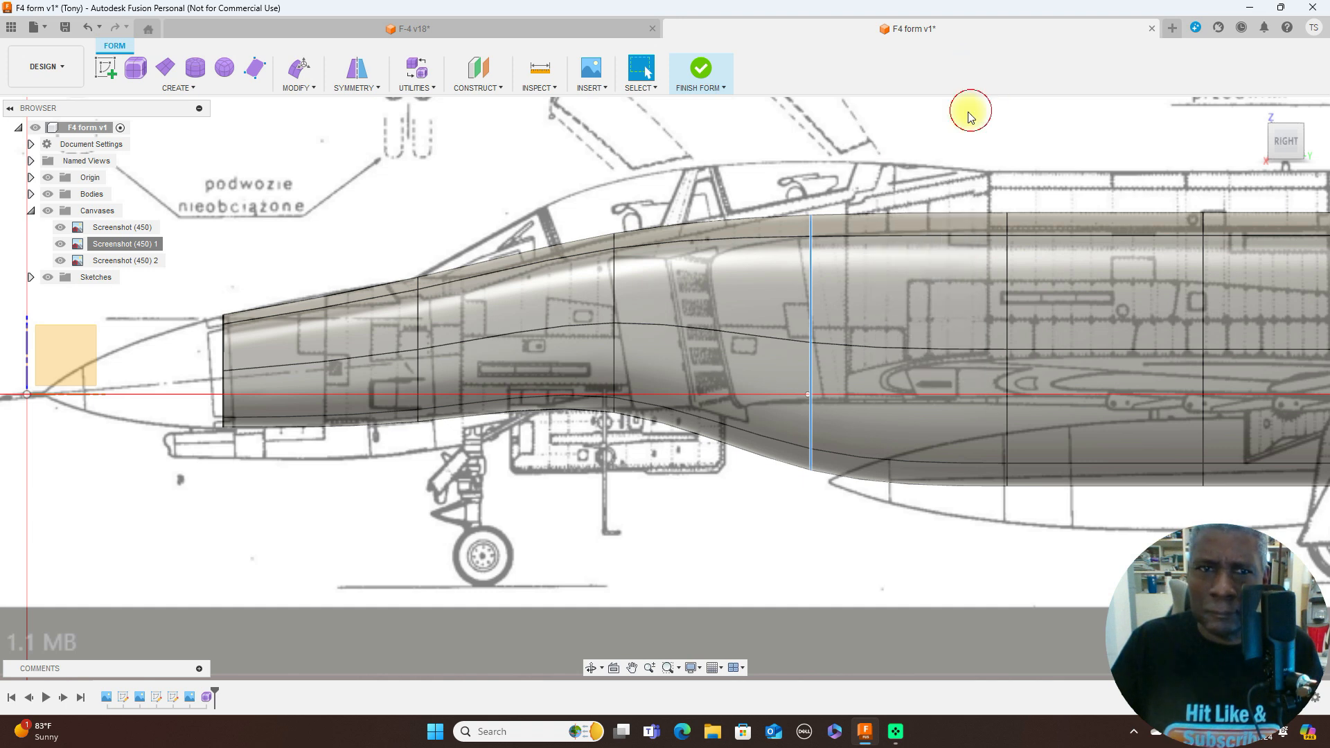
drag(844, 311, 825, 275)
scroll(925, 180, down, 3)
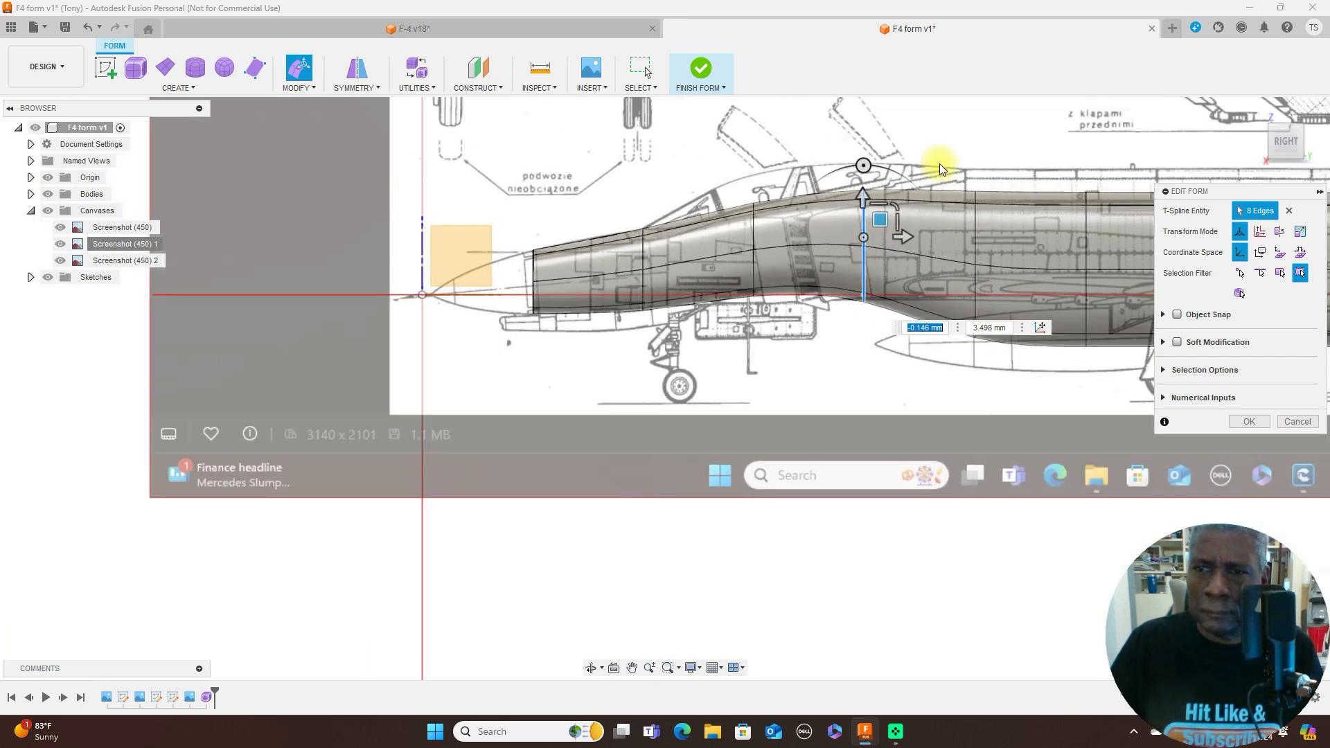
- Select the five rear edge loops together and raise them about 3.69 mm so their tops reach the side-view spine line
middle_drag(1013, 427, 569, 398)
scroll(748, 429, down, 1)
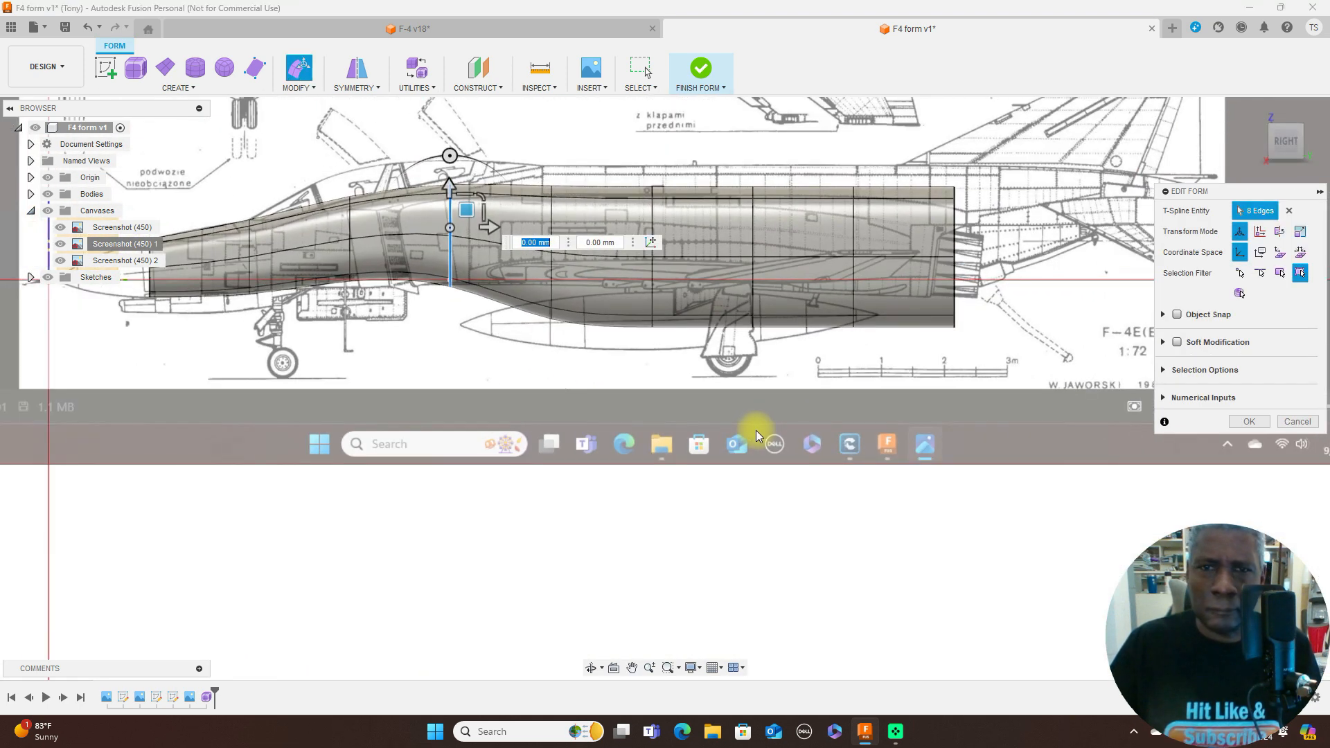
click(551, 215)
double_click(551, 281)
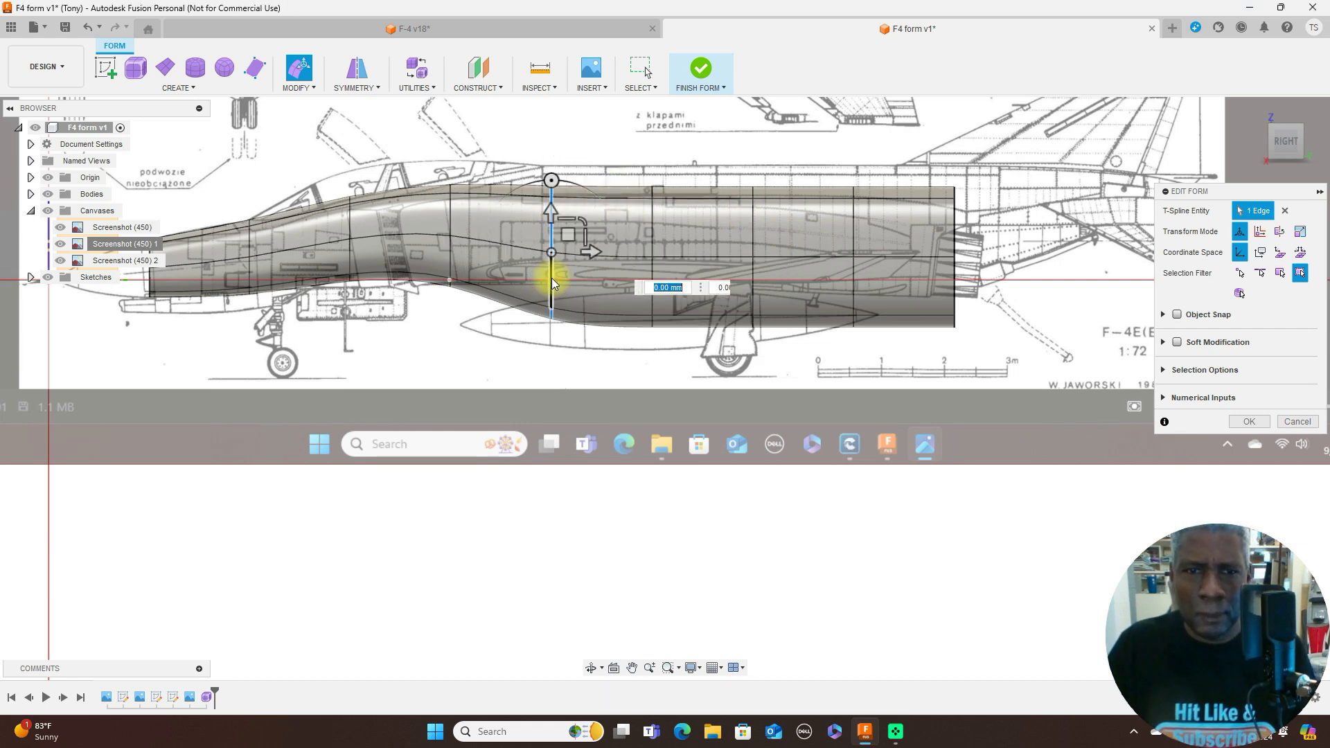
shift+double_click(652, 221)
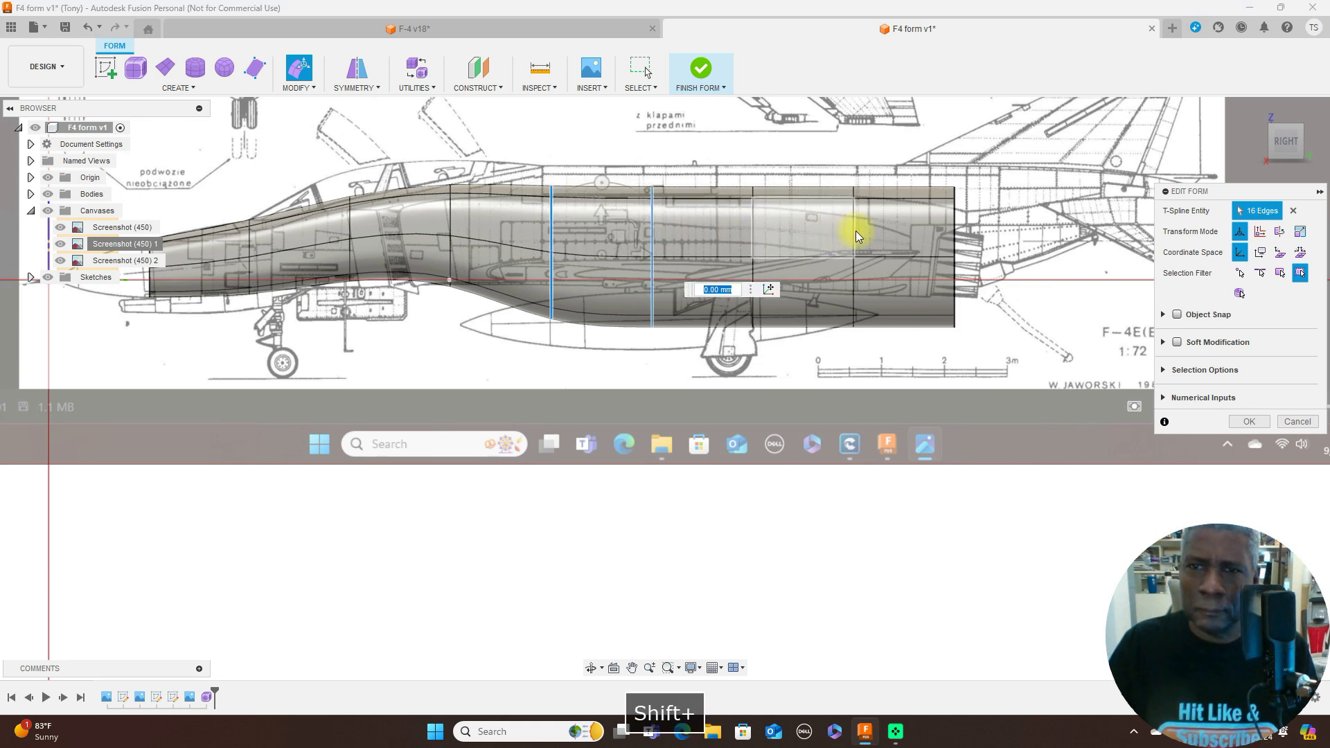
shift+double_click(754, 235)
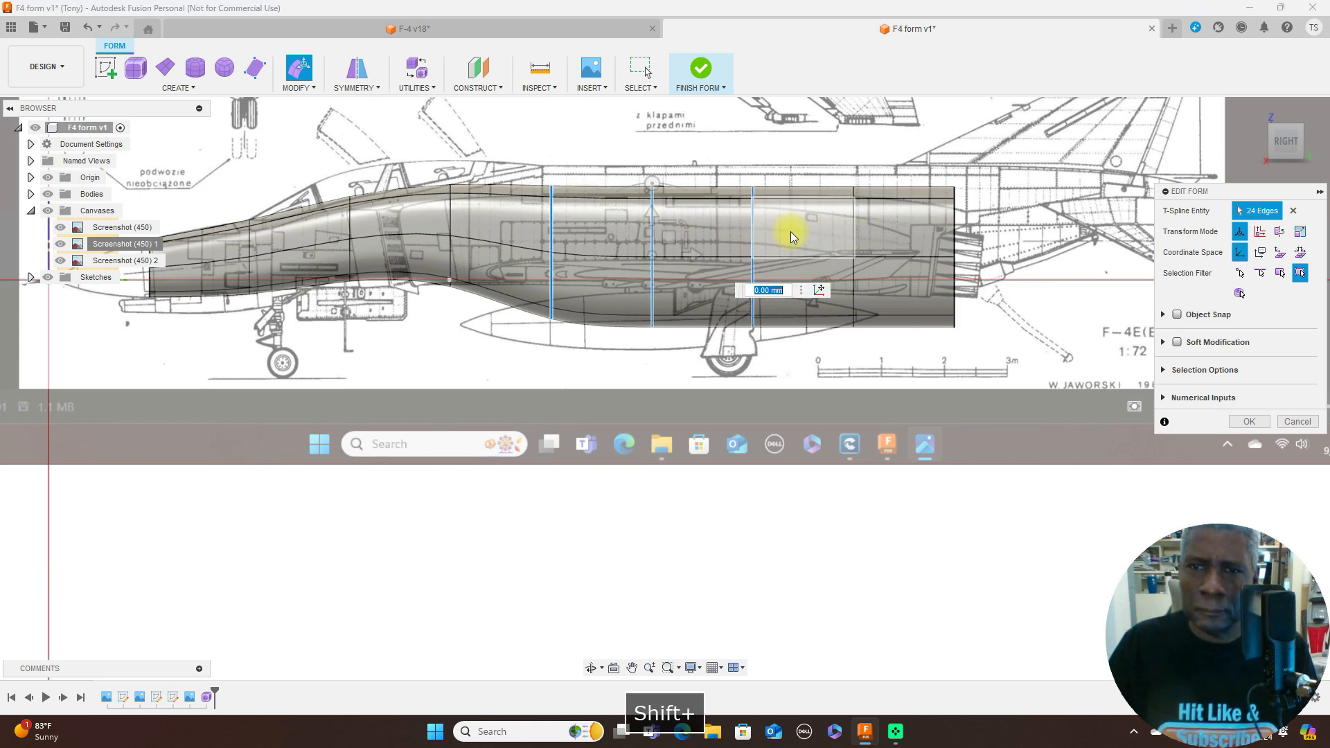
shift+double_click(853, 230)
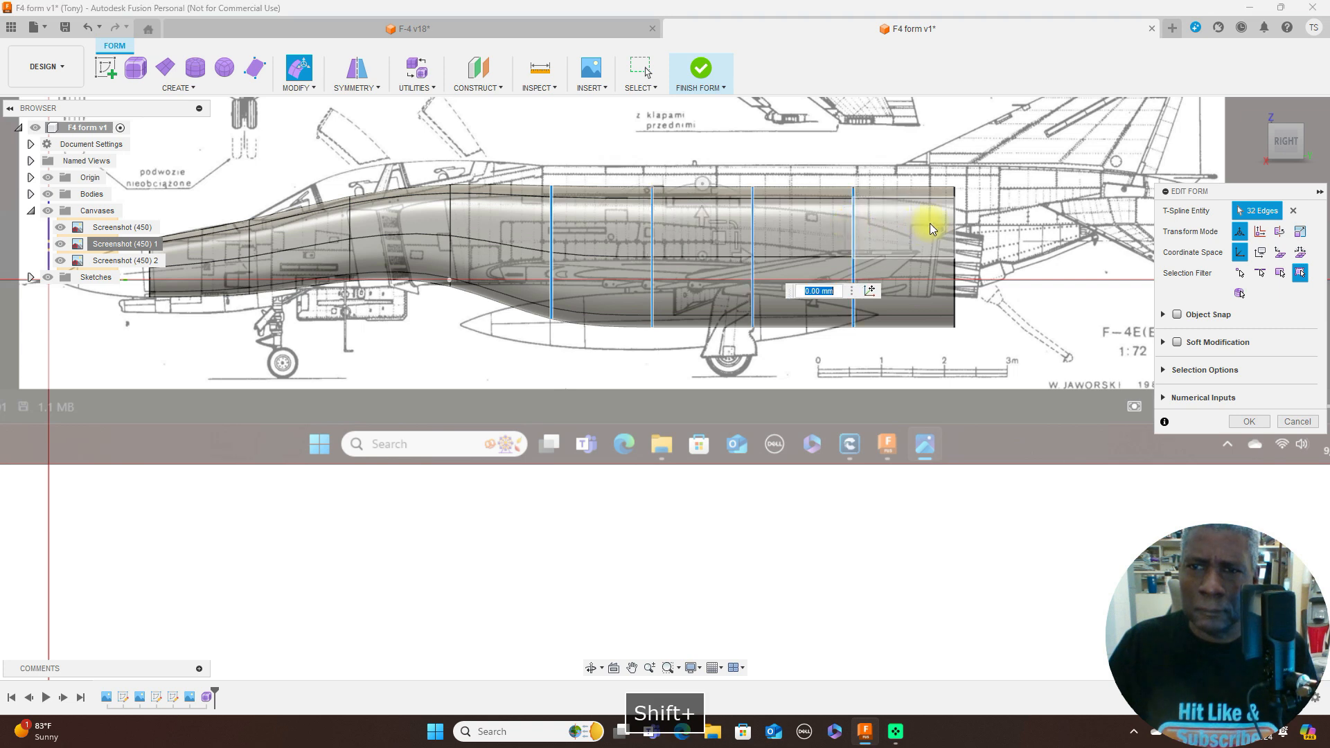
shift+double_click(955, 226)
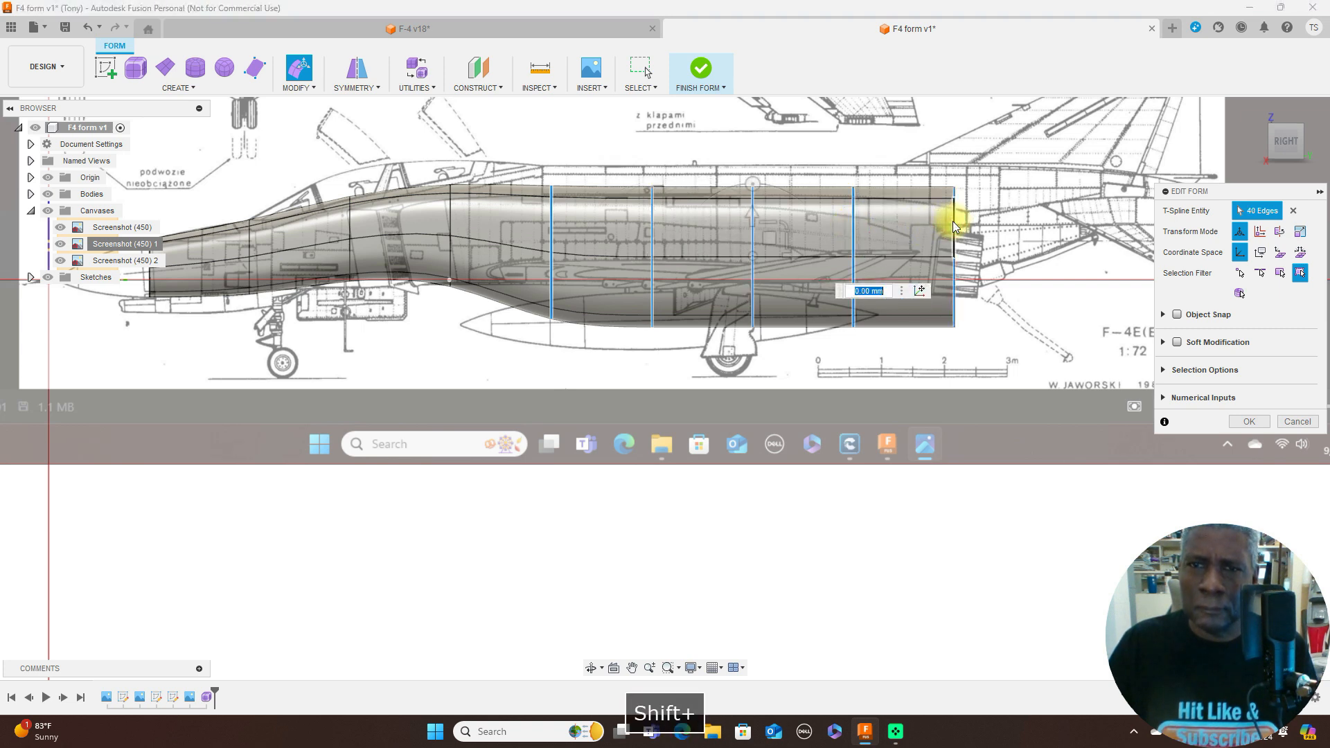
drag(767, 242, 766, 216)
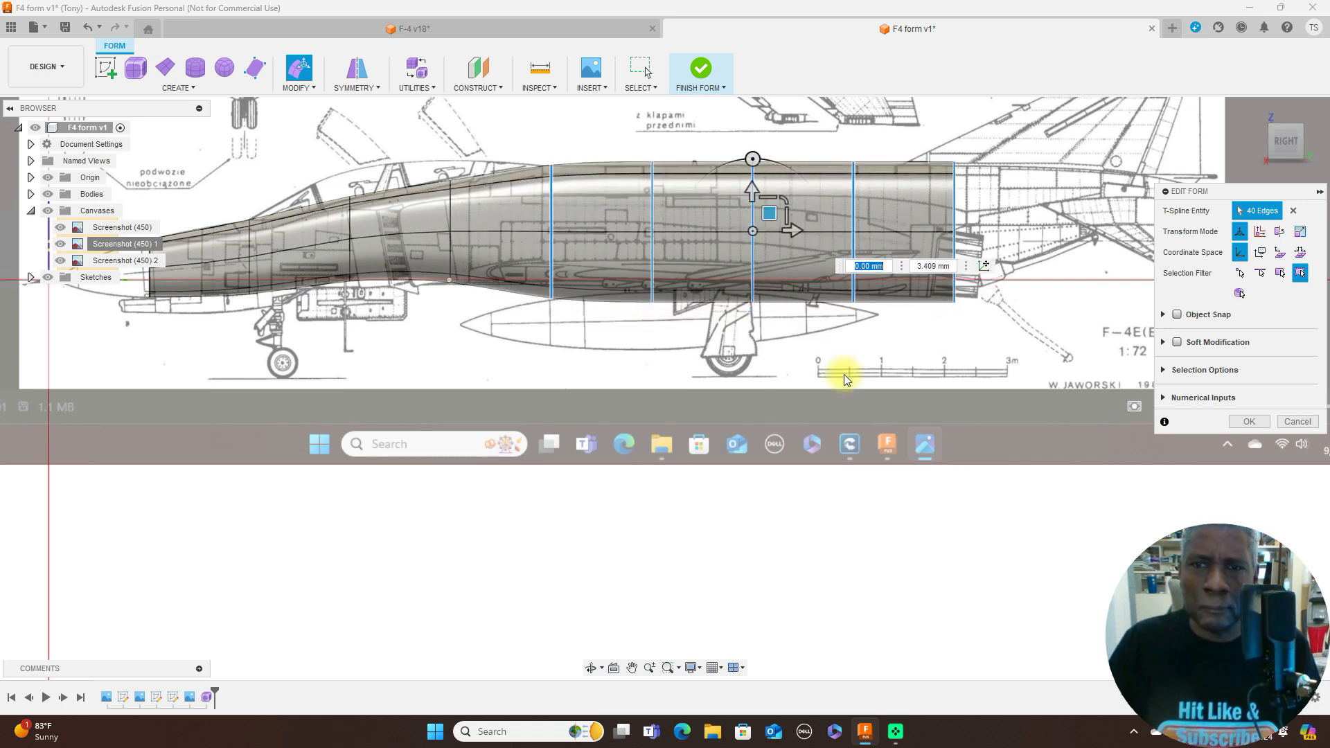
drag(770, 216, 769, 214)
- Scale down the fifth edge loop, the first of the rear group, to fit the side-view fuselage height
scroll(827, 346, down, 2)
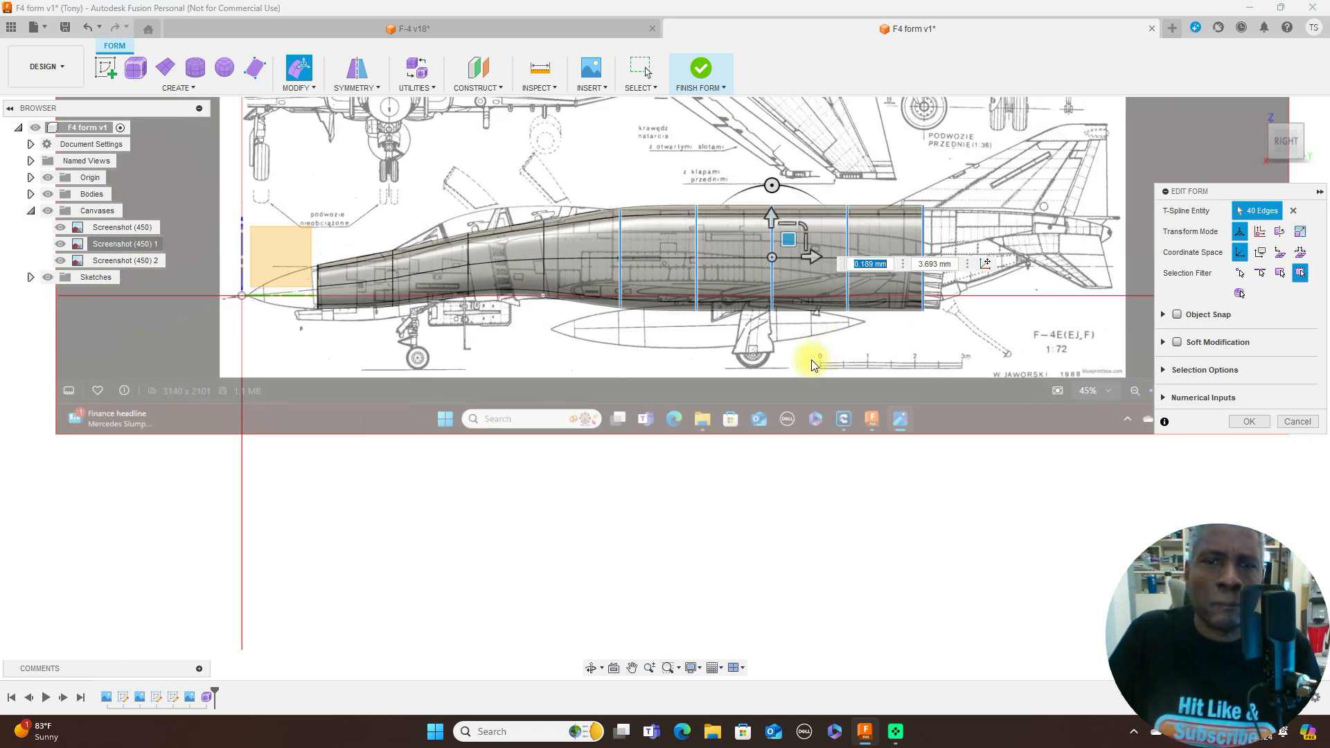
scroll(824, 356, down, 1)
scroll(736, 333, up, 2)
scroll(734, 430, up, 4)
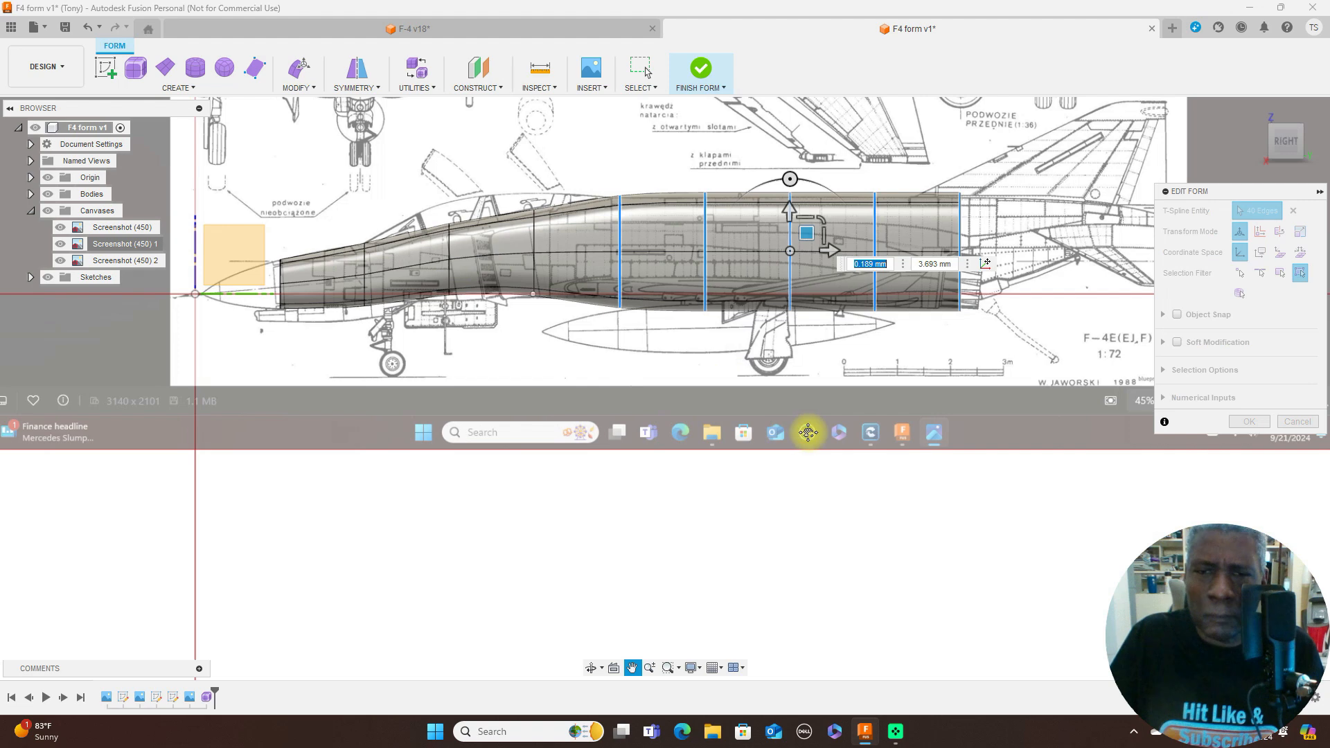
scroll(821, 395, down, 1)
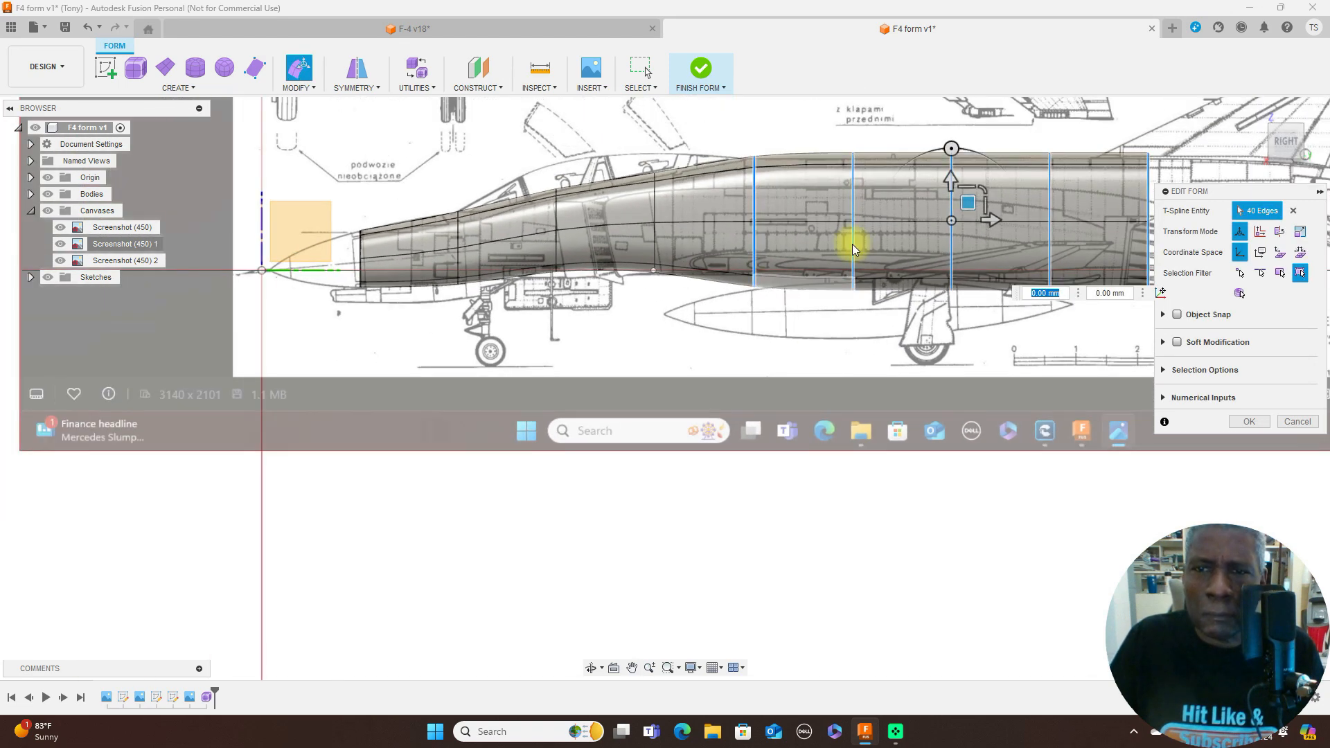
double_click(755, 204)
drag(789, 190, 780, 194)
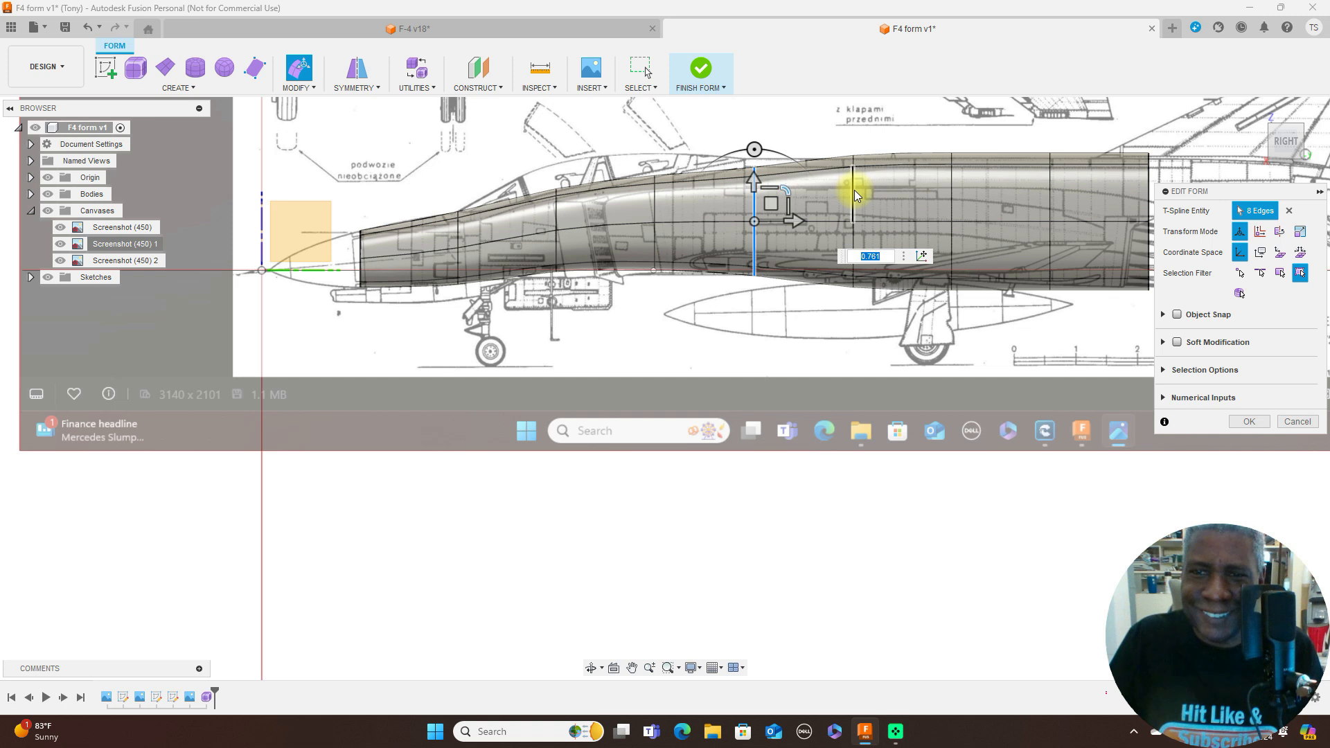
- Scale down the sixth edge loop and raise it about 0.97 mm, and refit the fifth loop, raising it about 0.48 mm
double_click(854, 192)
drag(885, 190, 872, 195)
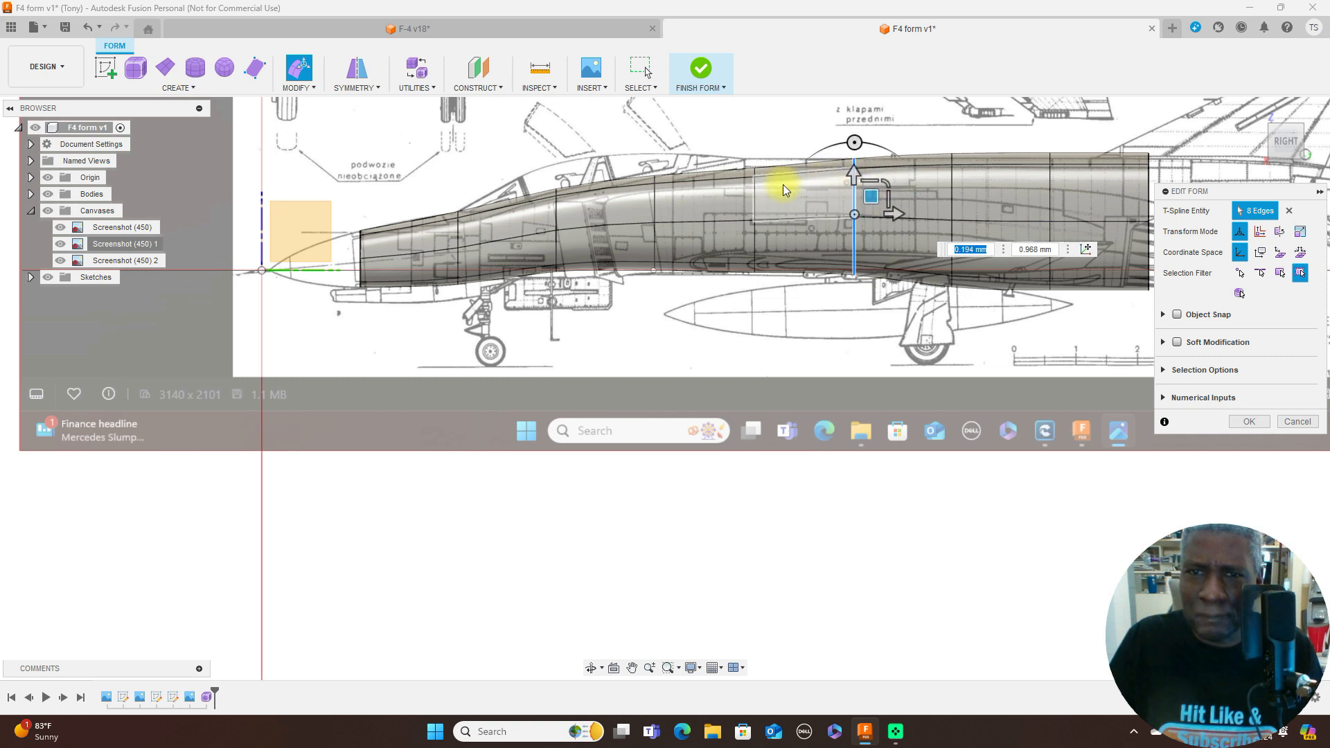
double_click(755, 201)
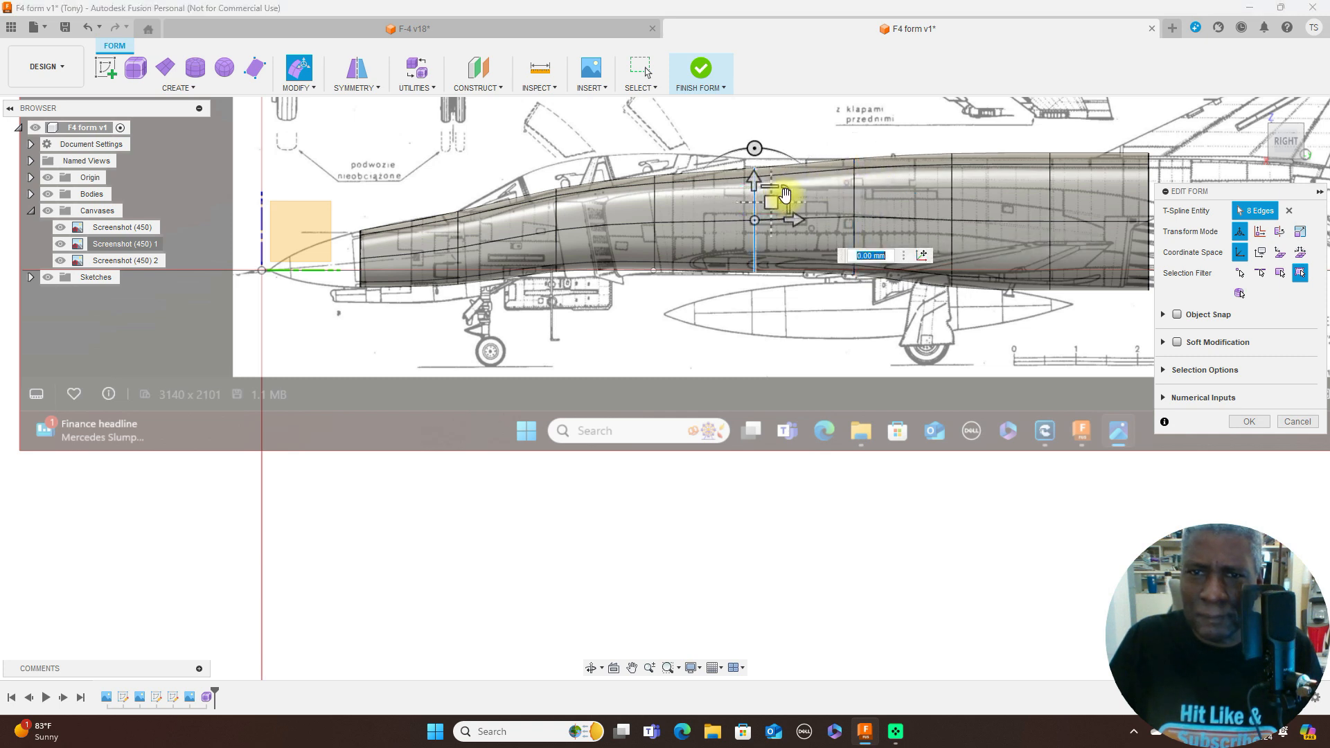
drag(787, 193, 771, 198)
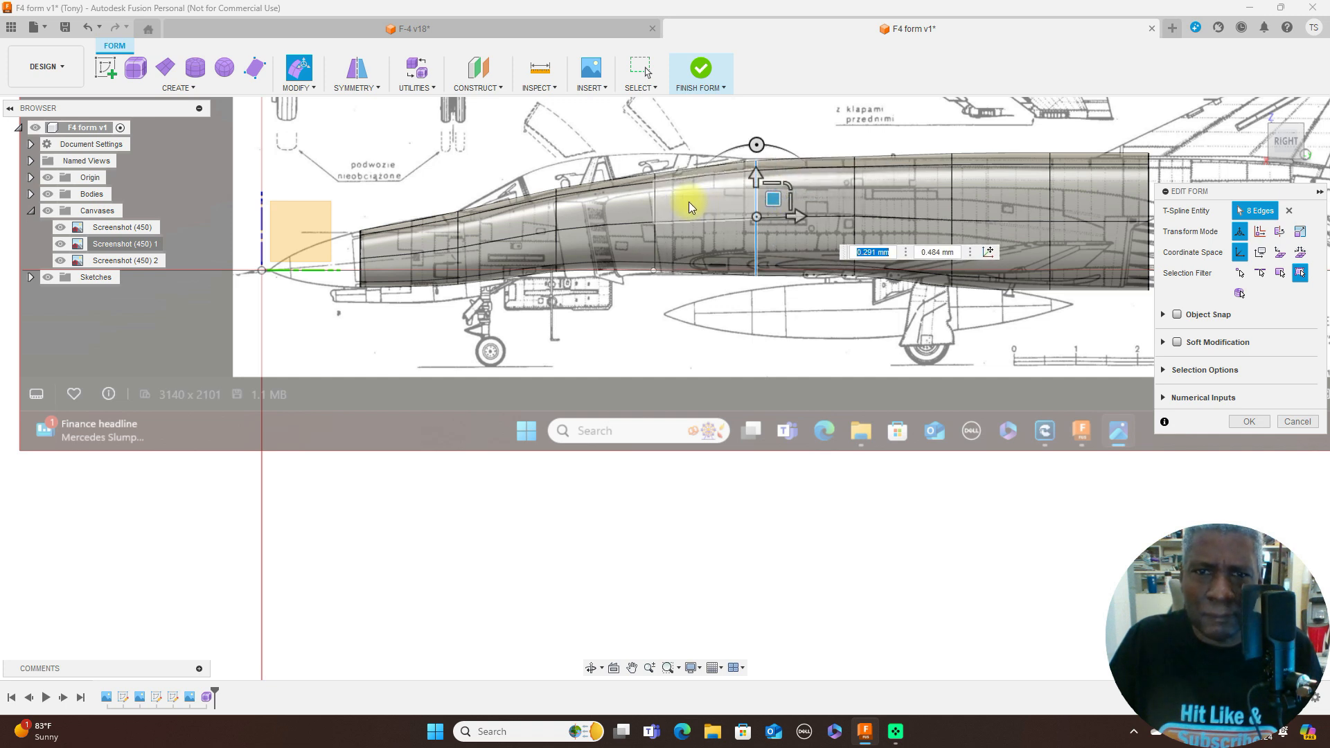
- Lower the third edge loop below the cockpit about 0.97 mm to follow the side-view outline
double_click(555, 221)
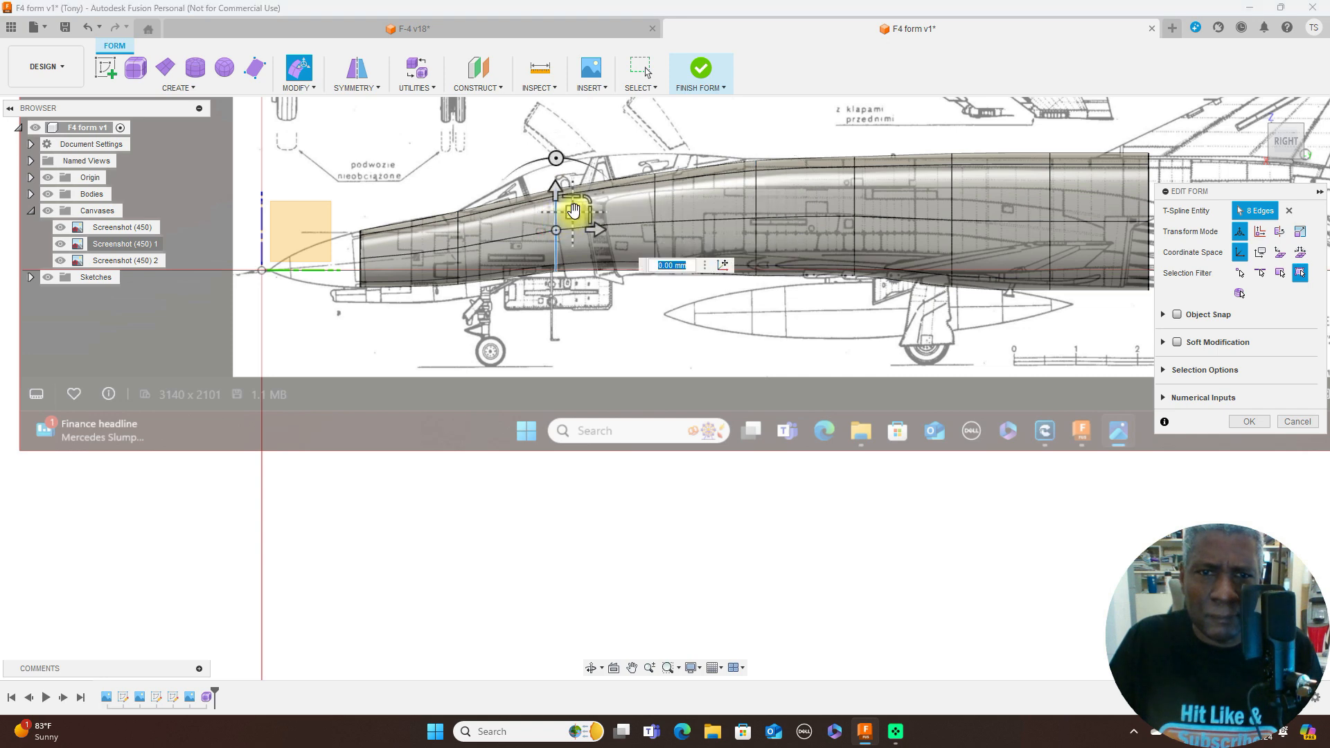
drag(574, 213, 586, 213)
scroll(651, 212, up, 5)
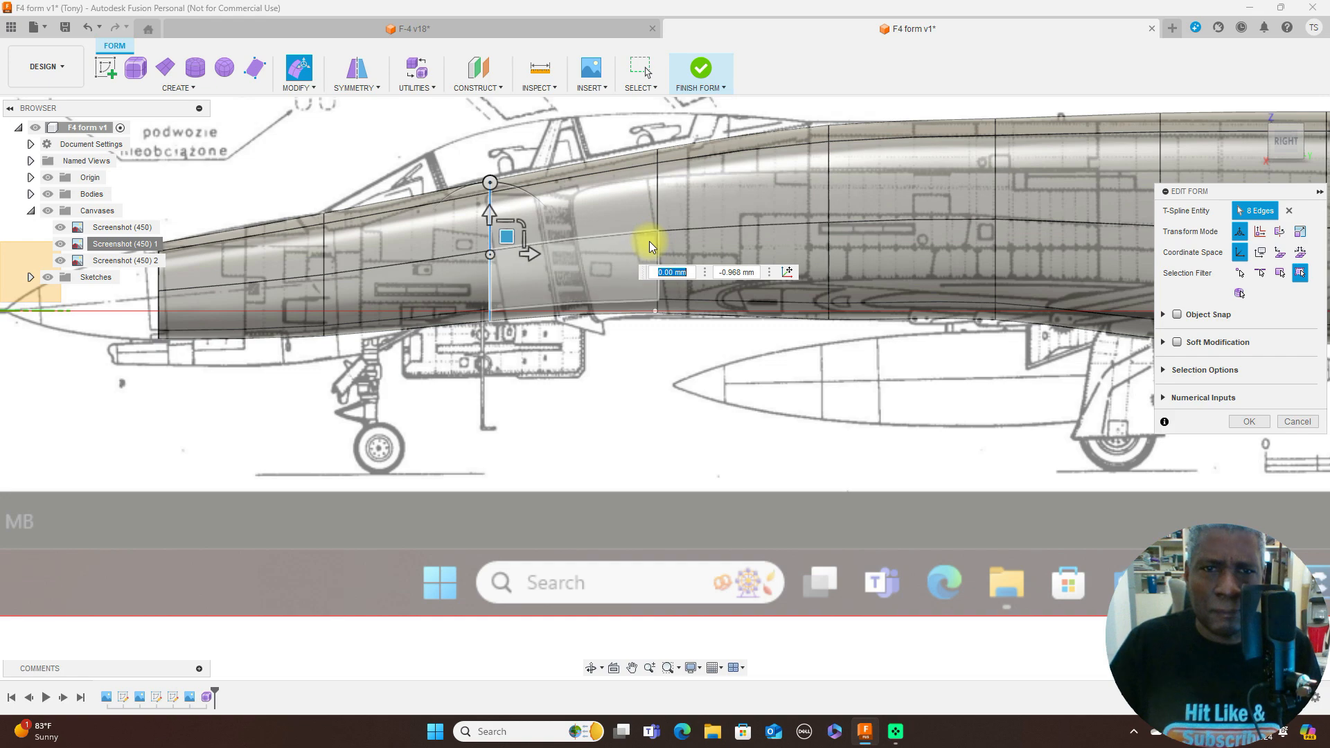
scroll(663, 246, down, 5)
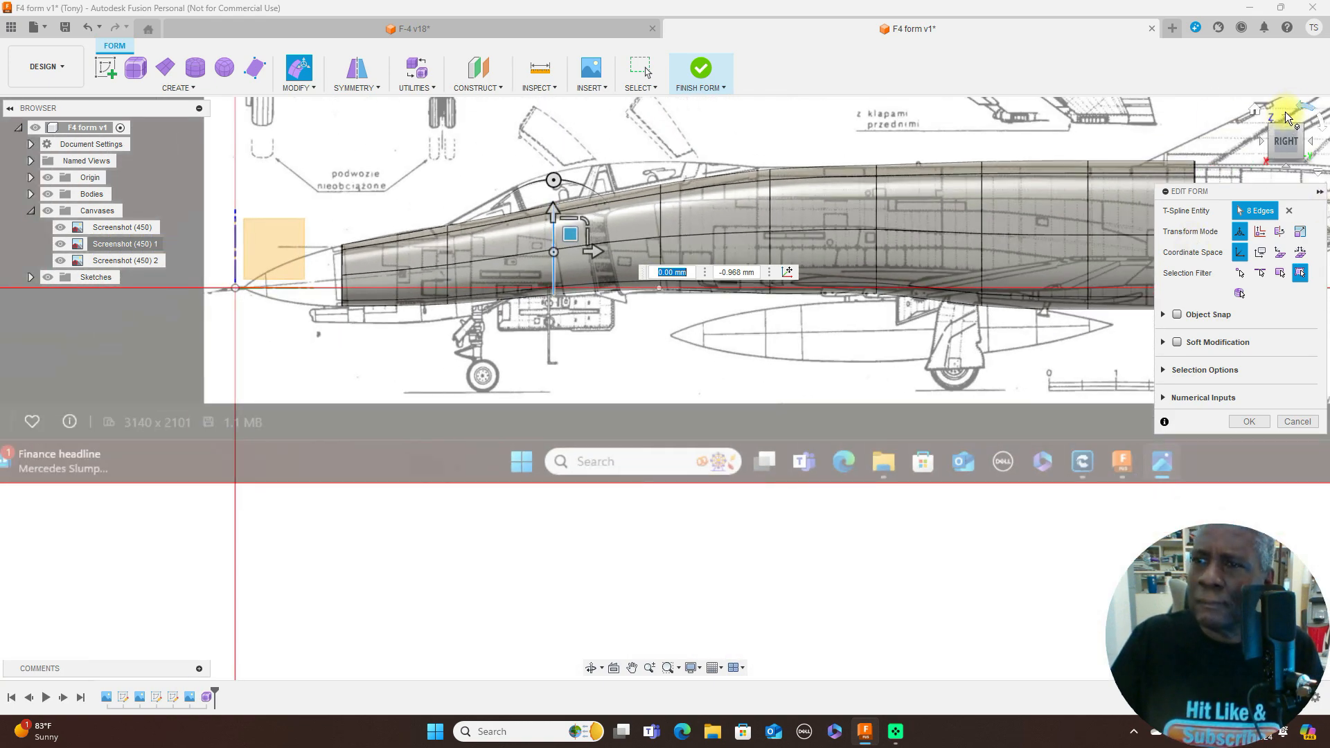
- Widen the rearmost edge loop by a scale of about 1.101 and its forward neighbour by about 1.086, matching the top-view fuselage width
click(1287, 122)
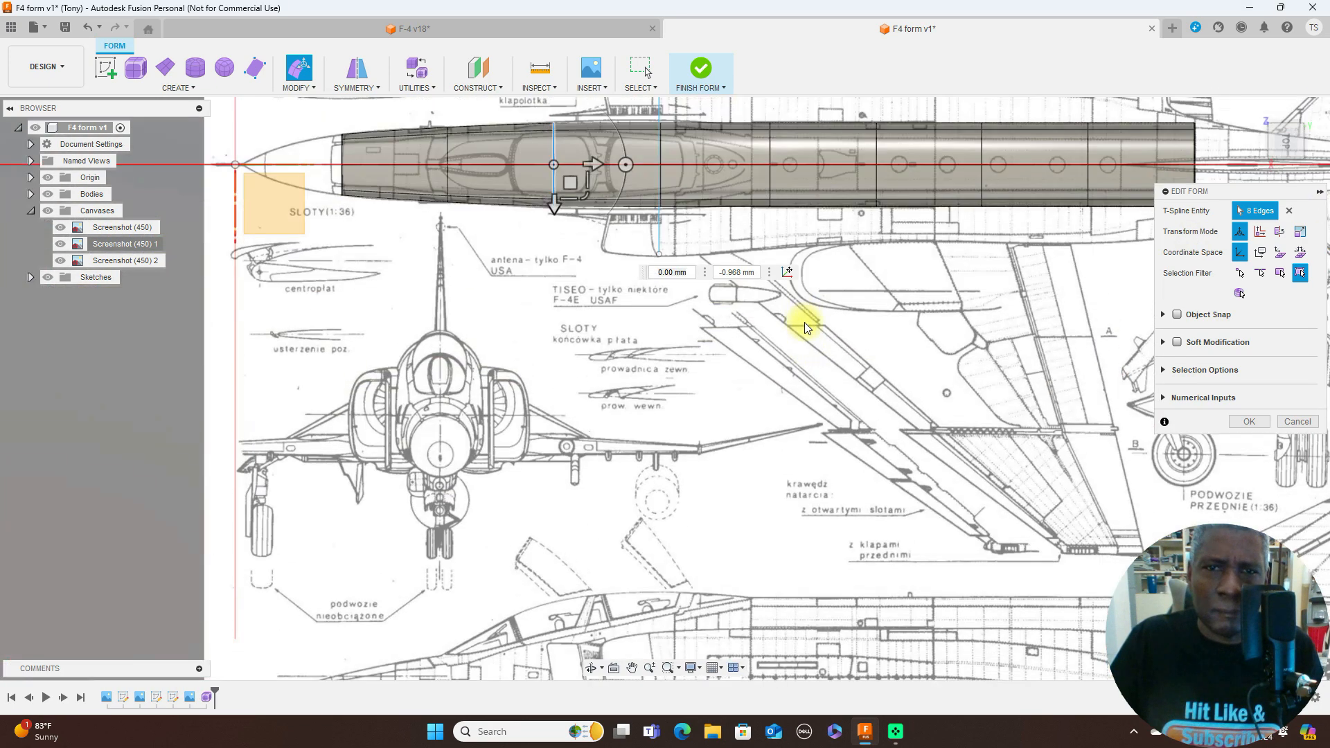
scroll(805, 326, up, 4)
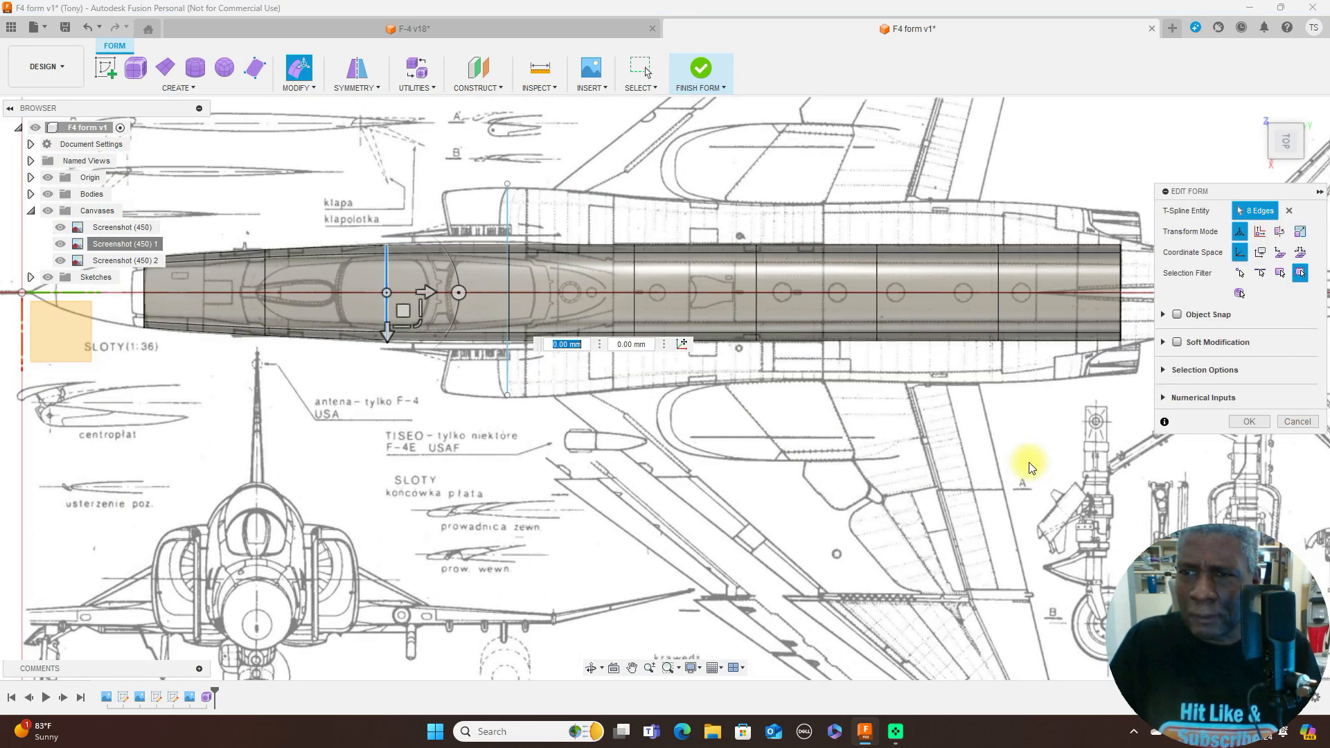
mouse_move(1012, 451)
middle_down()
mouse_move(802, 437)
mouse_move(817, 439)
middle_up()
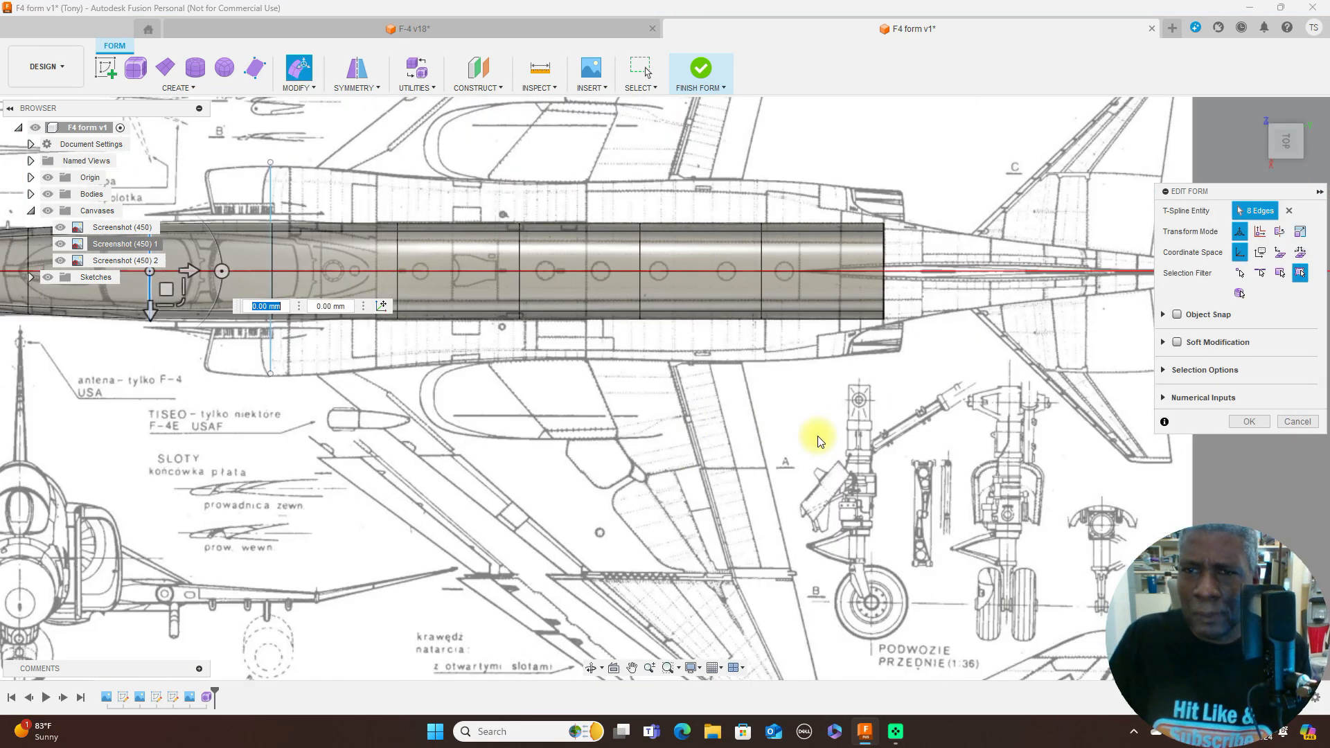
double_click(884, 258)
drag(916, 305, 859, 272)
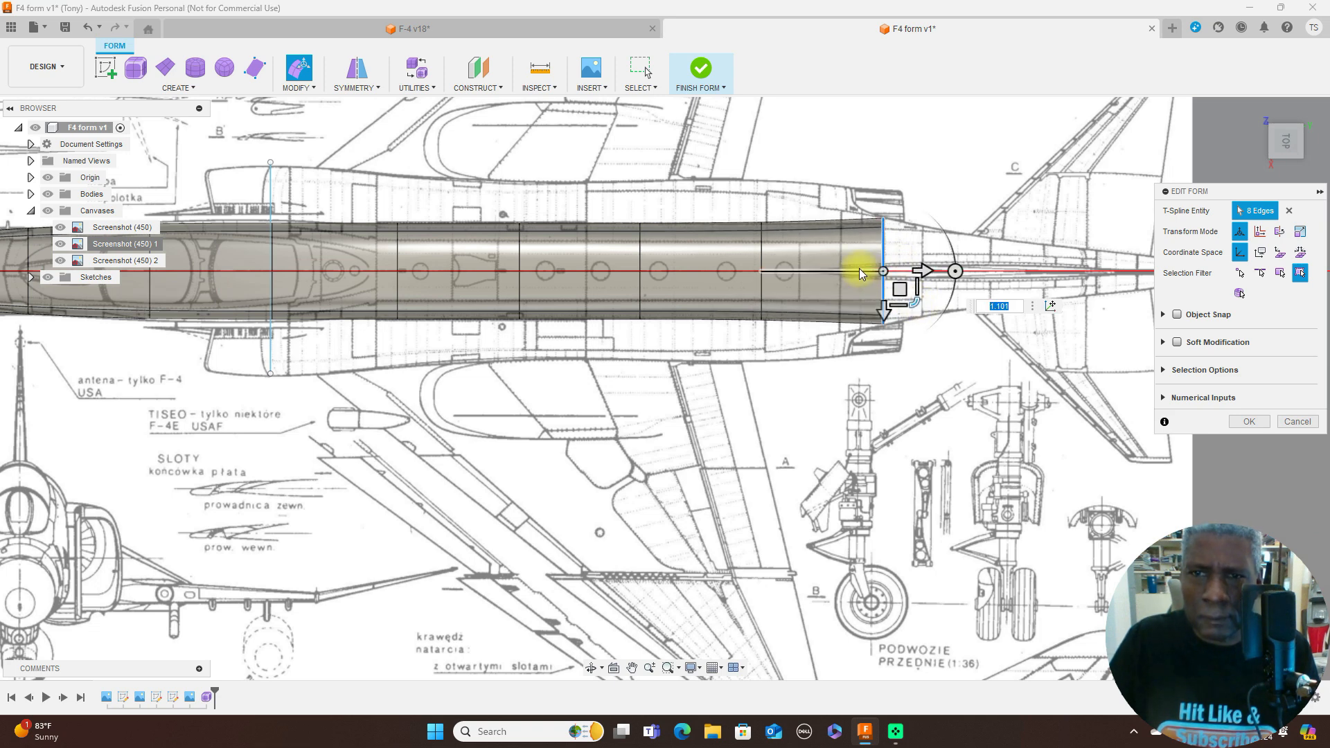
double_click(763, 254)
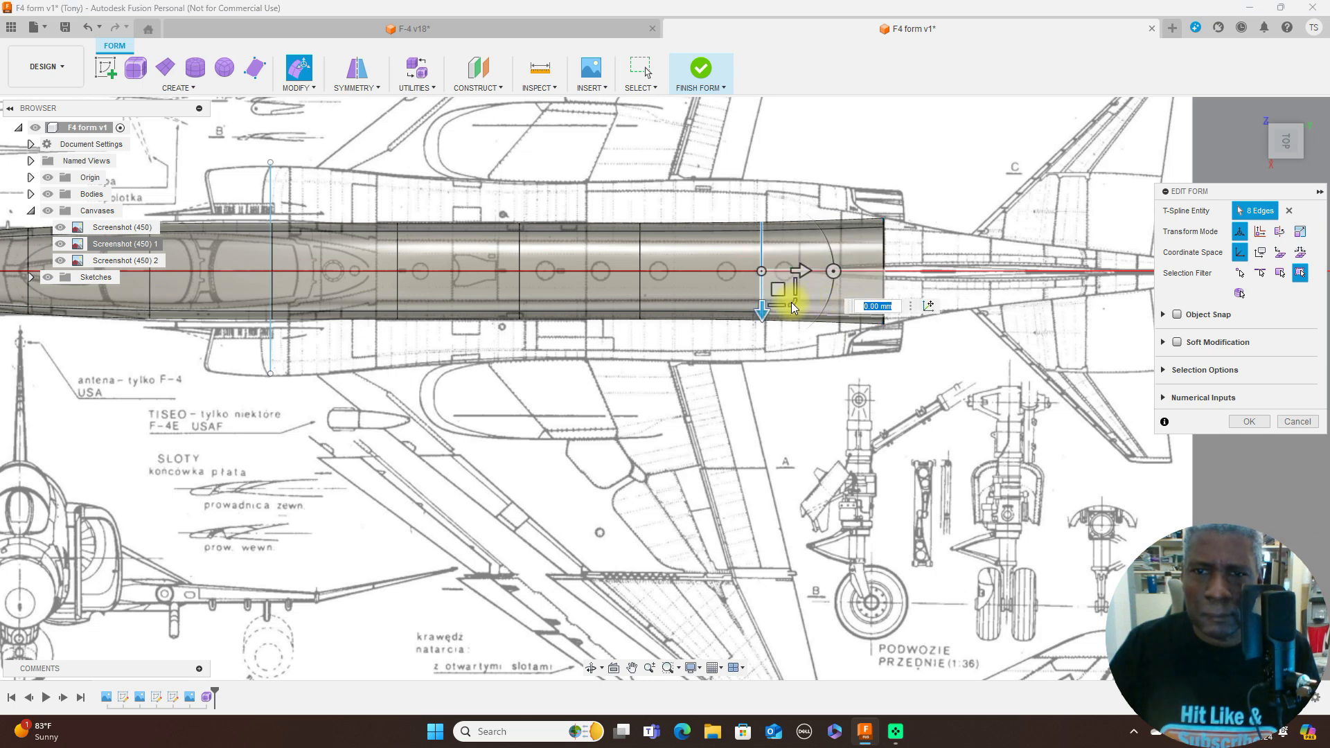
drag(794, 300, 794, 305)
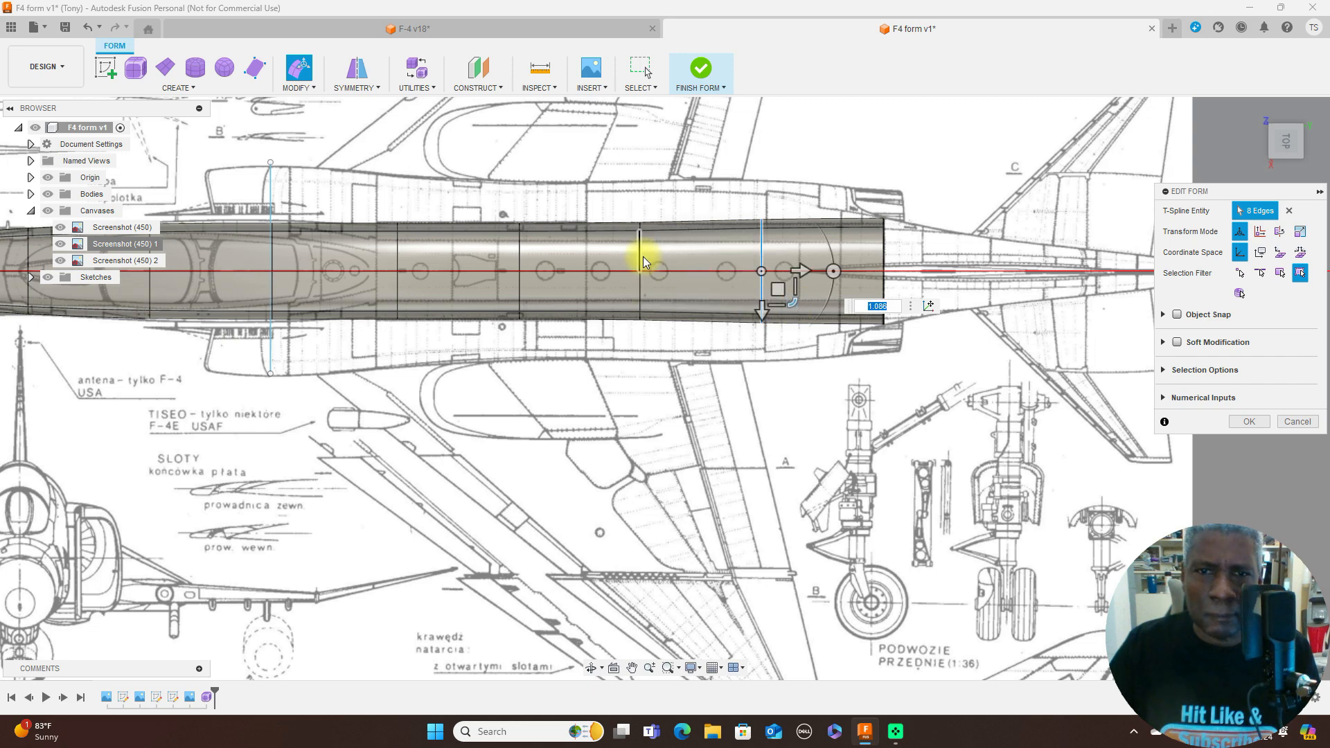
- Scale down the last two edge loops at the tail end to fit the side-view fuselage height
scroll(766, 298, down, 5)
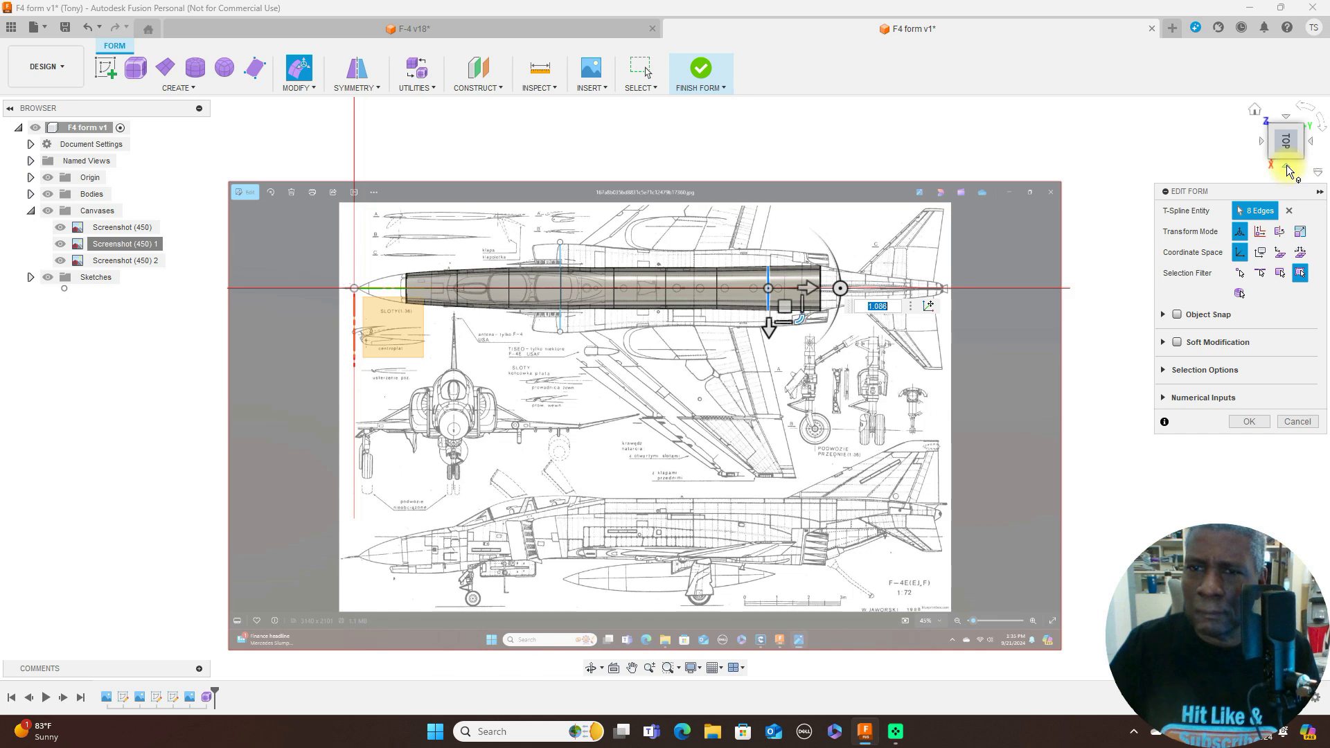
click(1287, 165)
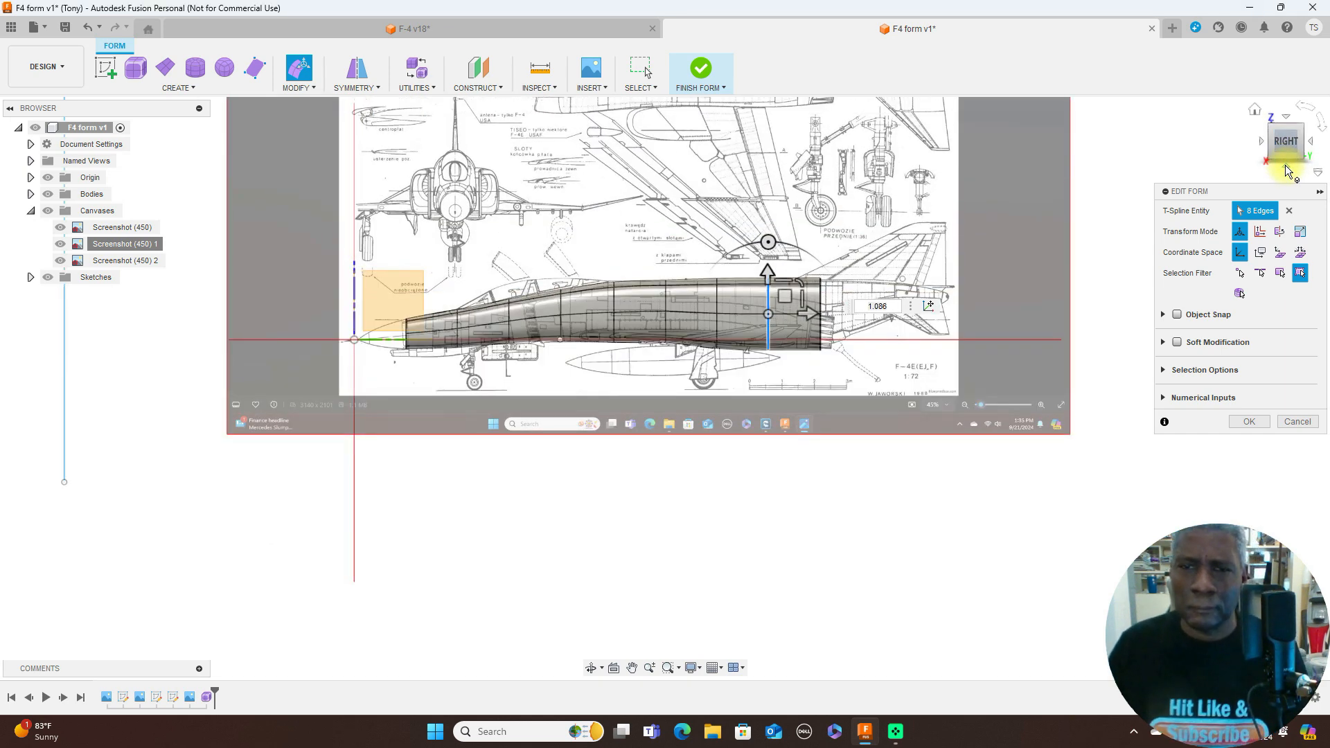
scroll(1258, 138, up, 2)
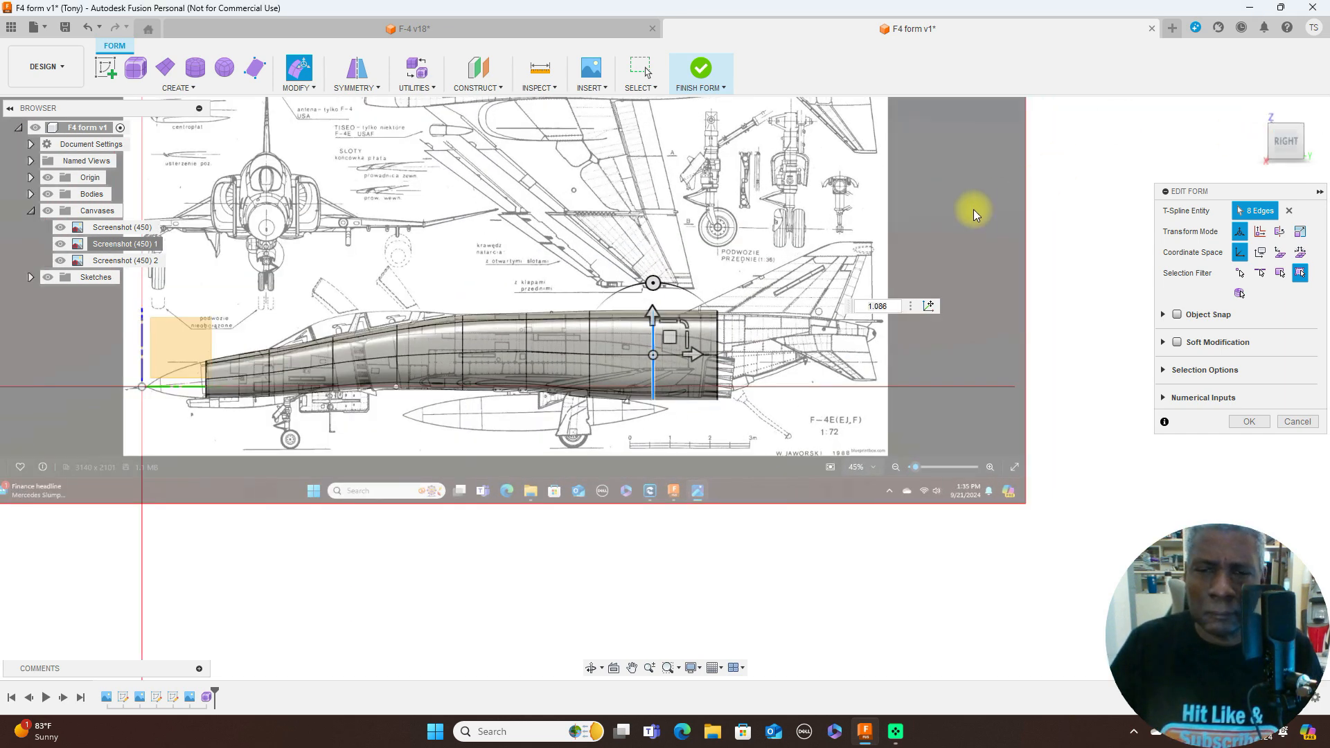
drag(689, 326, 680, 328)
double_click(719, 334)
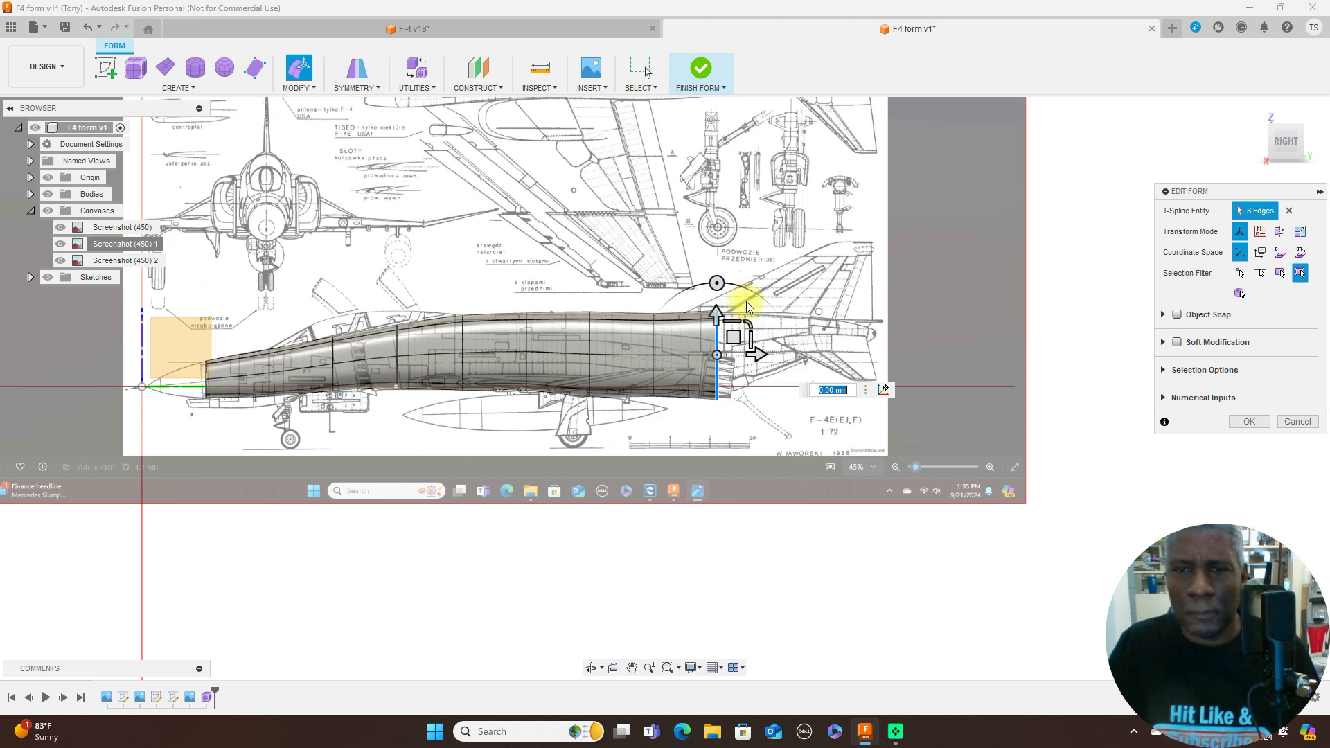
drag(751, 322, 732, 333)
- Scale down the third edge loop from the rear and raise it about 0.596 mm to follow the side-view outline
scroll(775, 321, down, 2)
middle_drag(910, 172, 971, 144)
scroll(956, 159, up, 2)
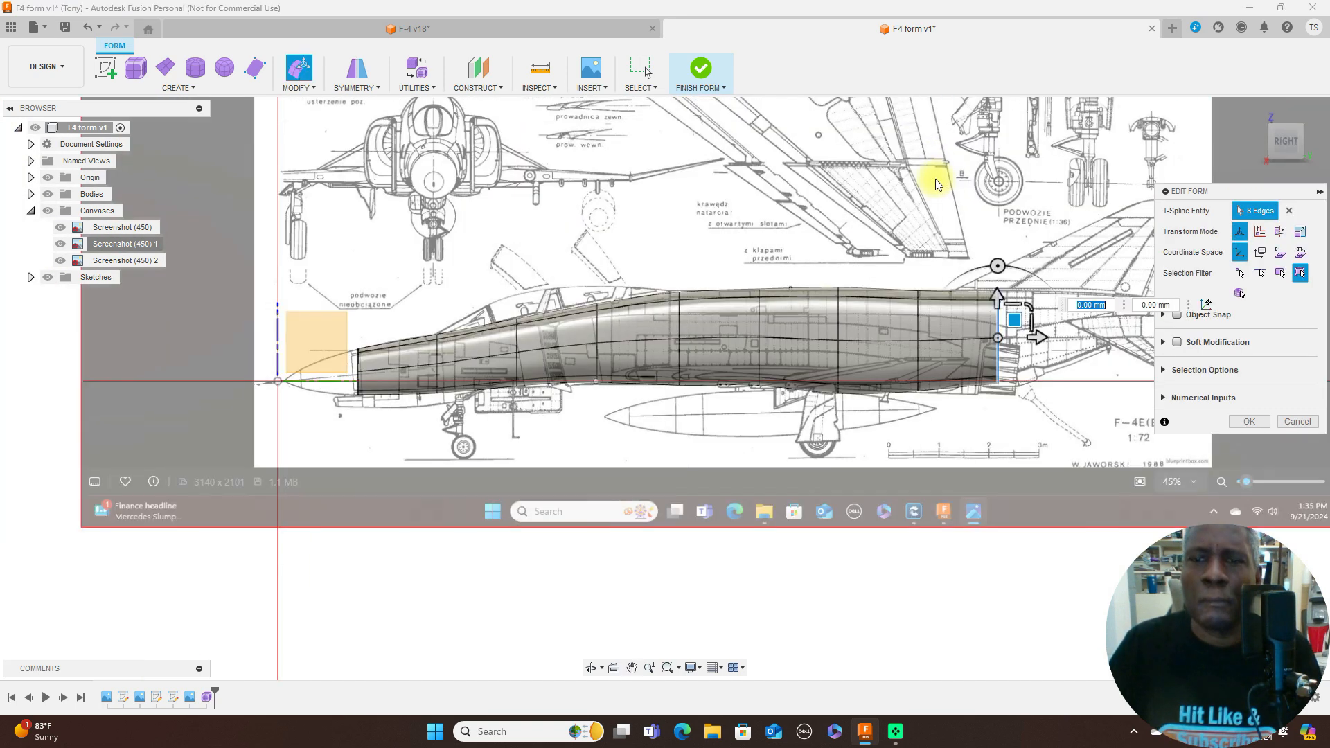
double_click(842, 333)
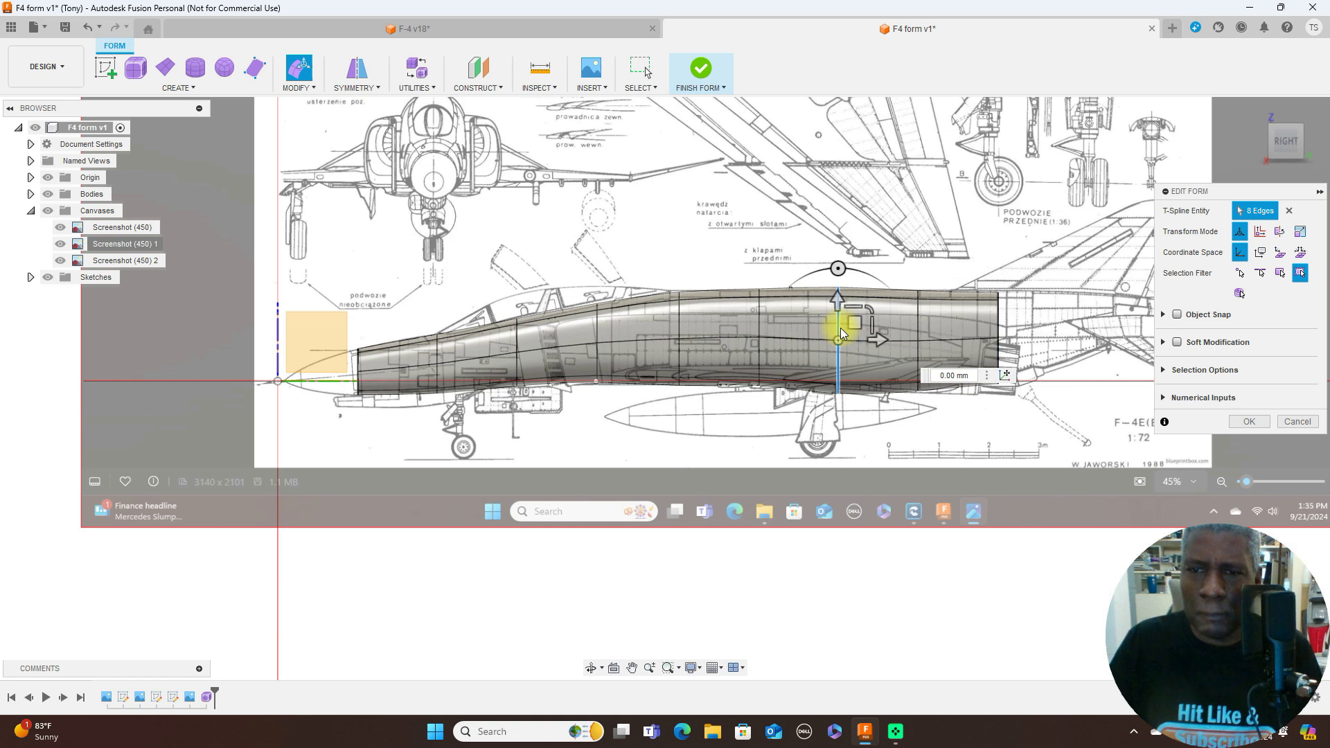
drag(869, 313, 856, 318)
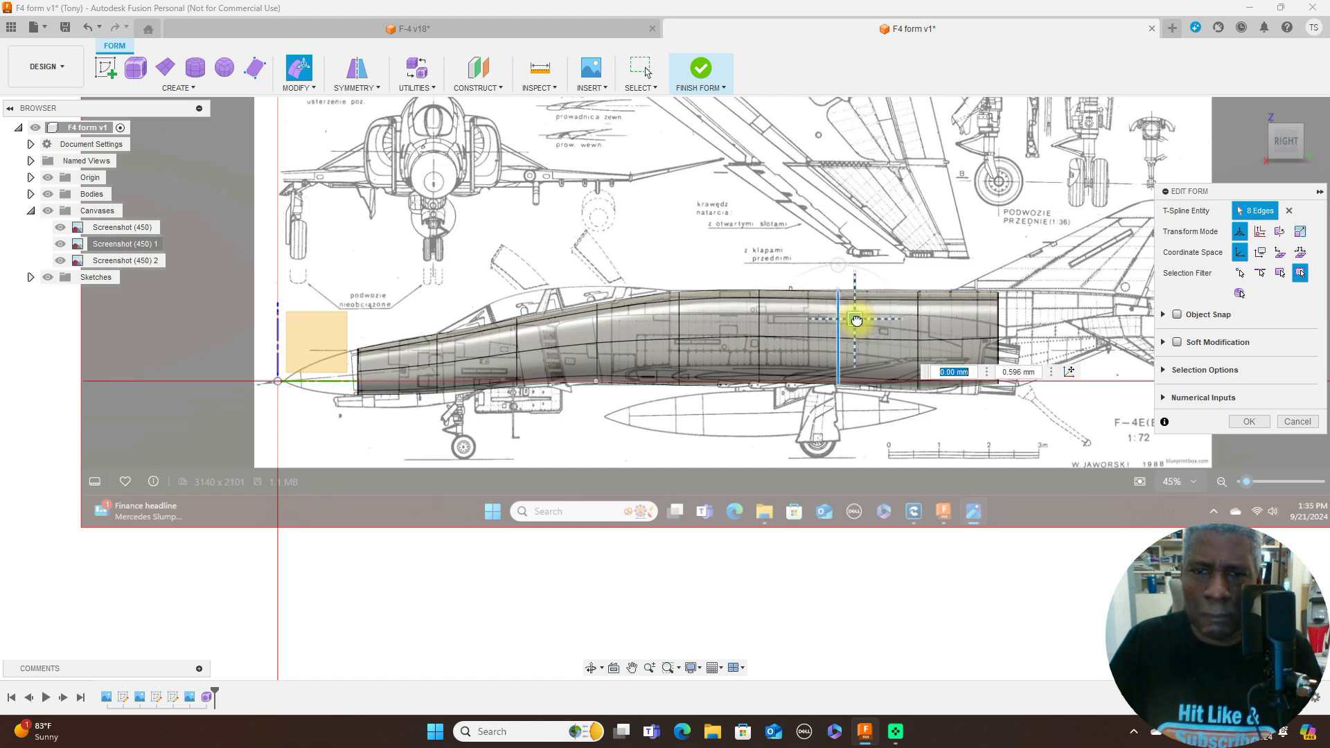
- Check the fit of the fuselage form against the side and top blueprint views, especially around the rear fuselage
scroll(1074, 386, up, 5)
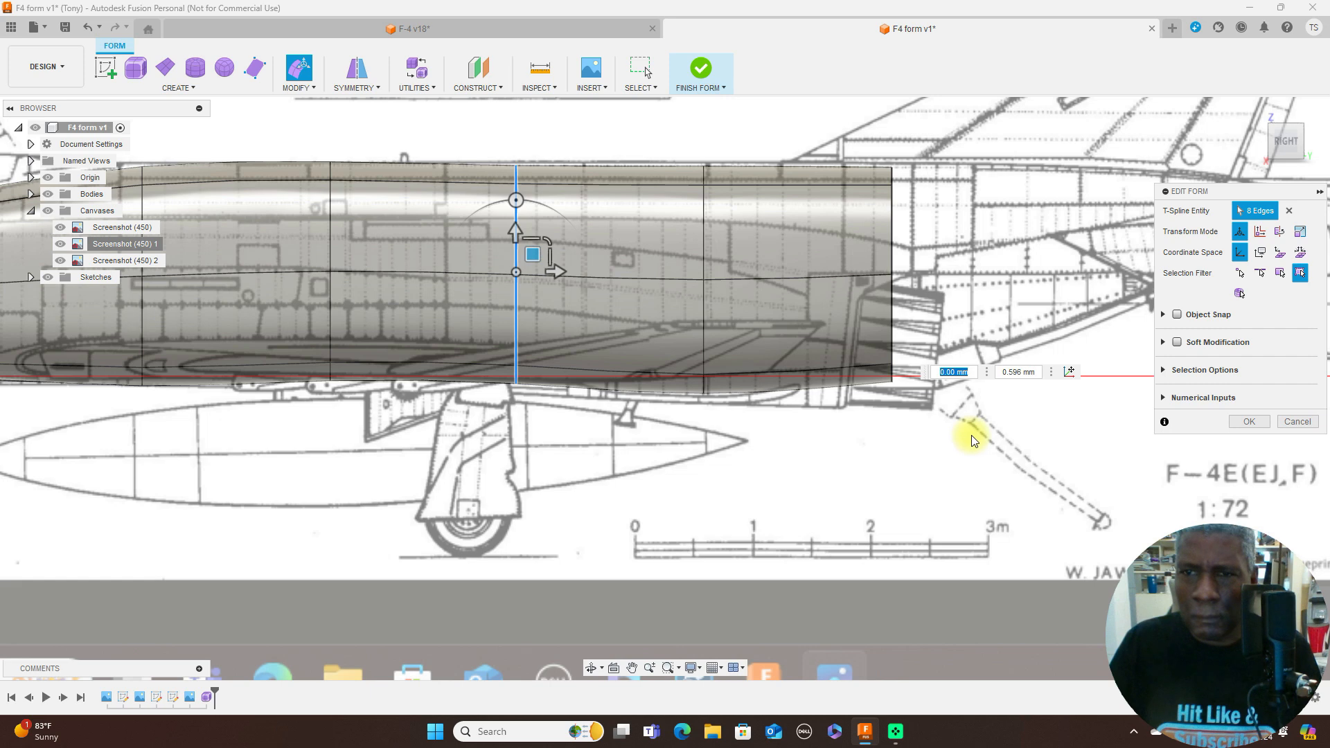
scroll(972, 435, up, 3)
scroll(972, 435, down, 2)
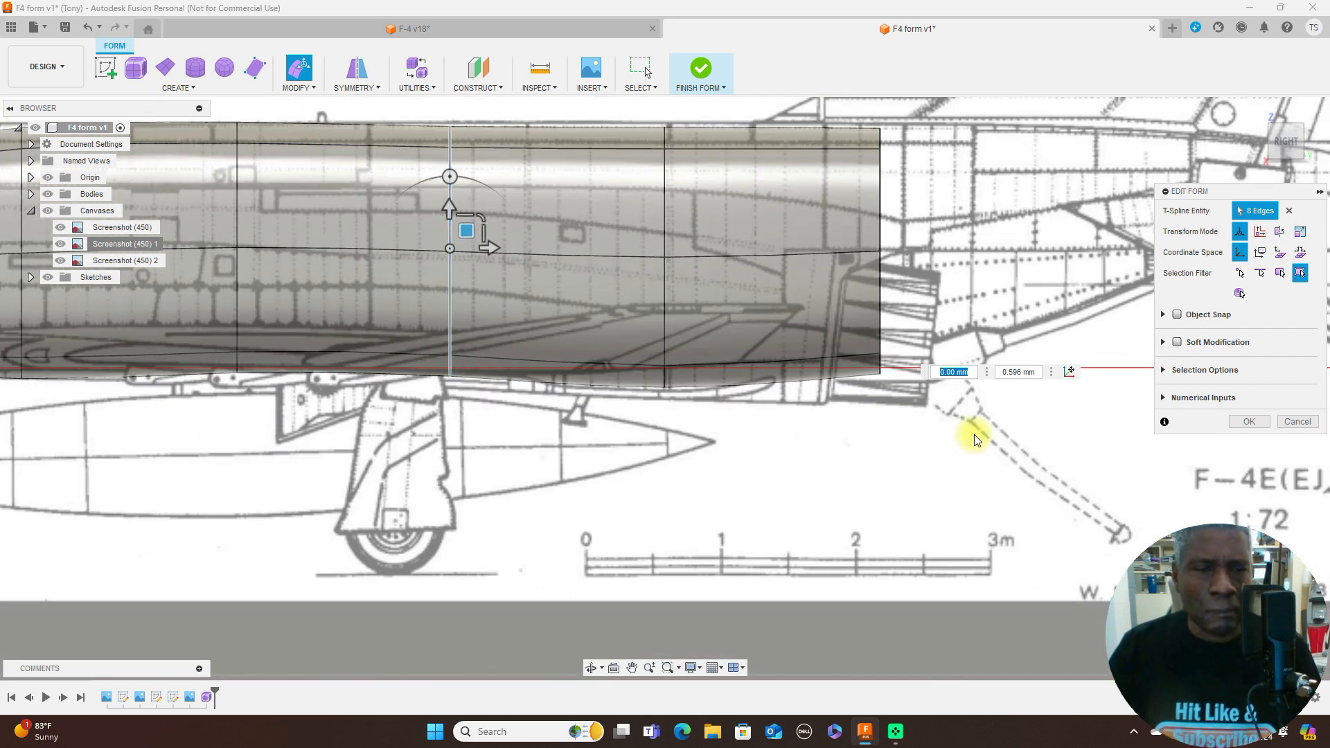
scroll(976, 440, down, 6)
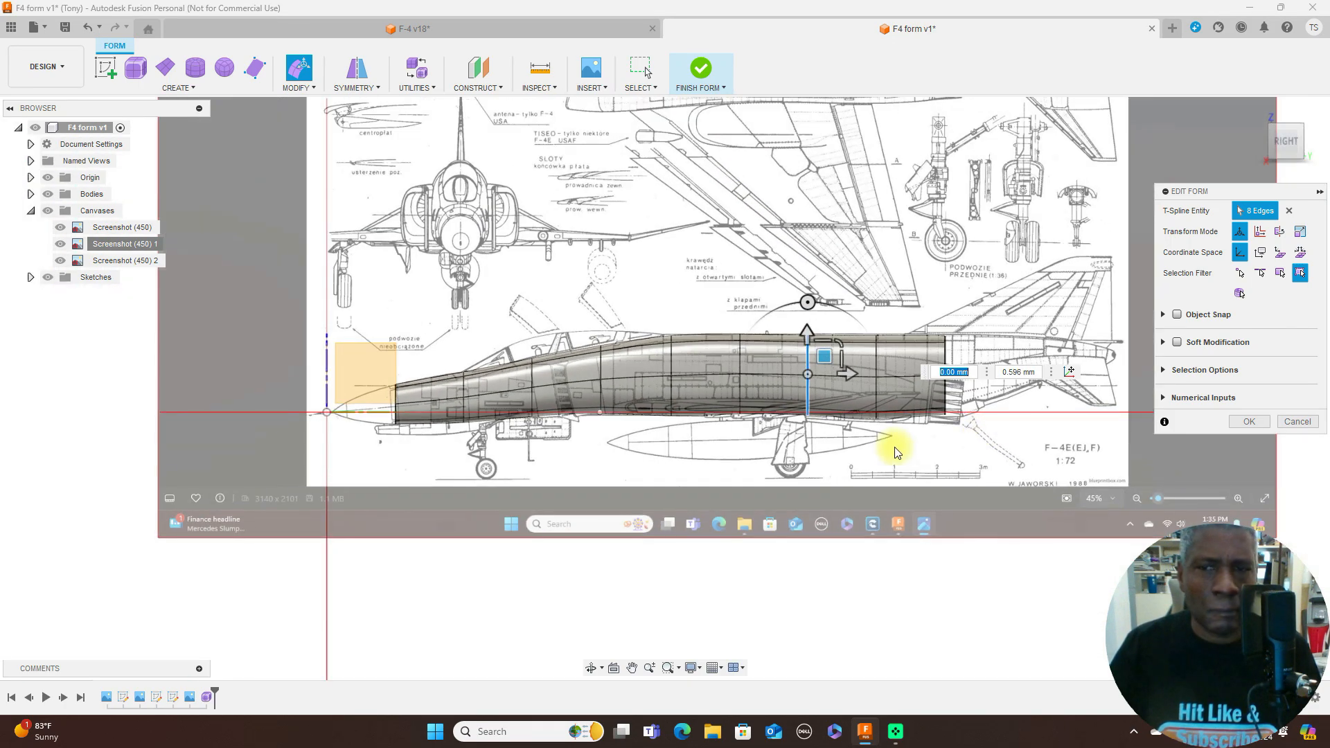
scroll(895, 453, up, 2)
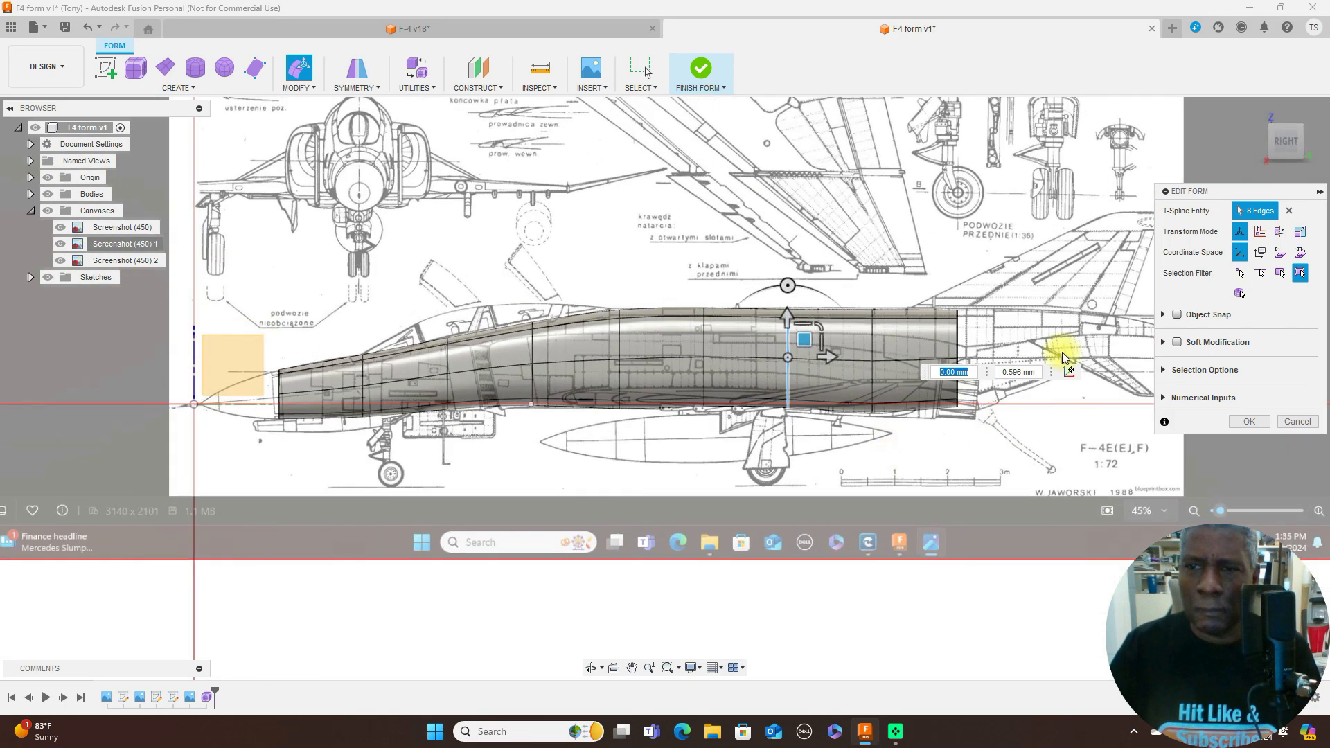
click(1288, 121)
scroll(625, 408, up, 1)
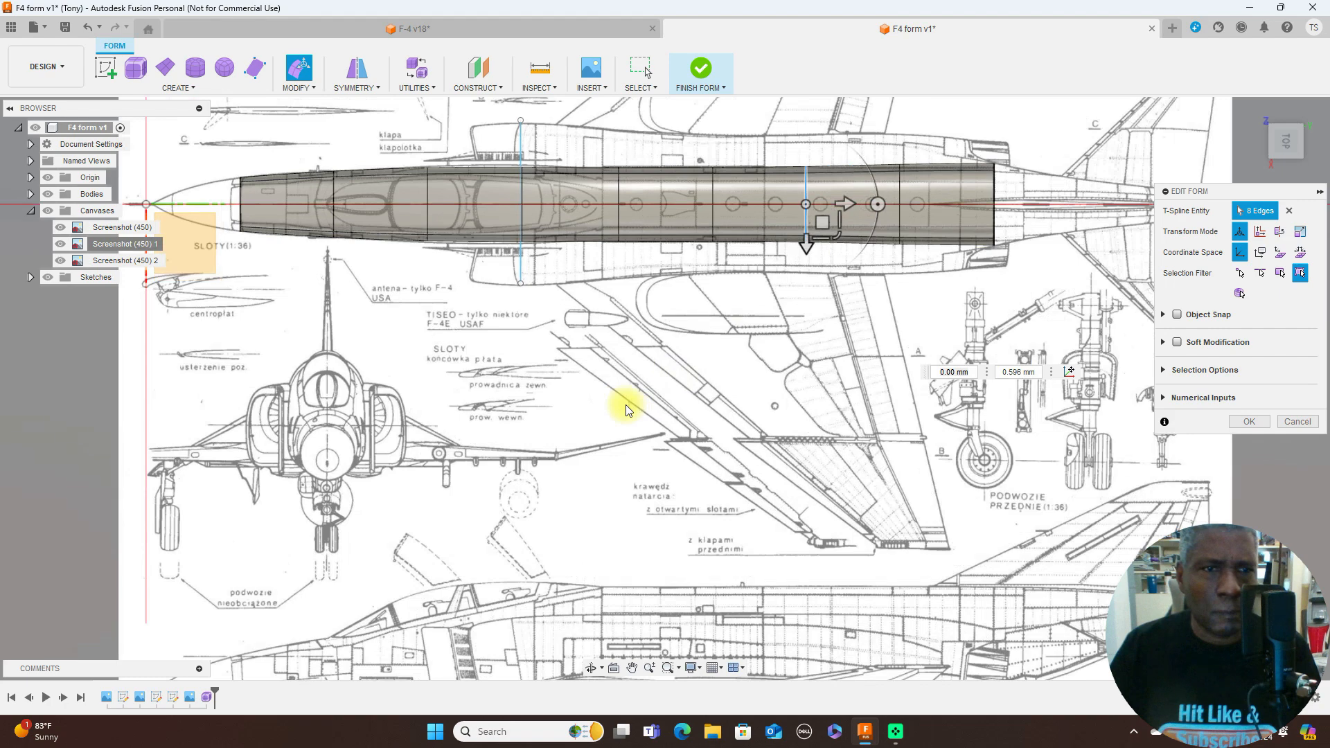
scroll(625, 409, up, 1)
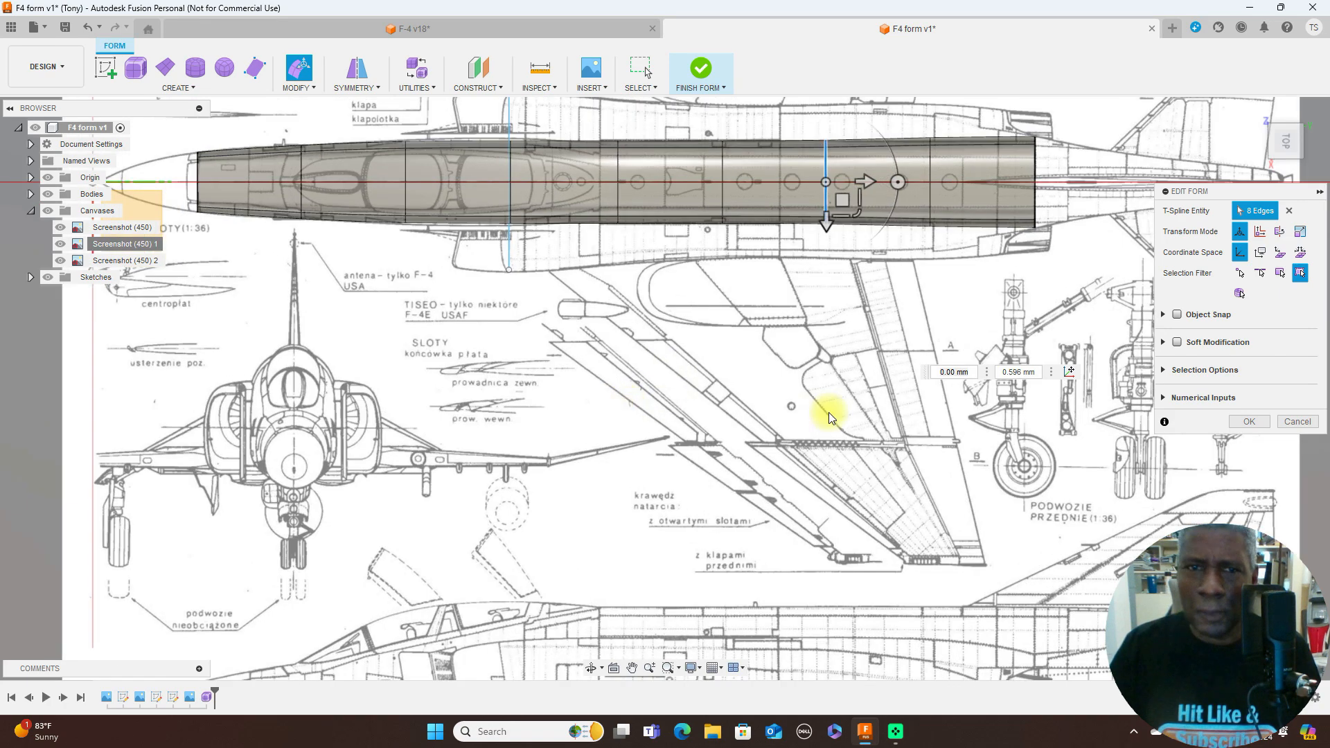
scroll(829, 413, down, 3)
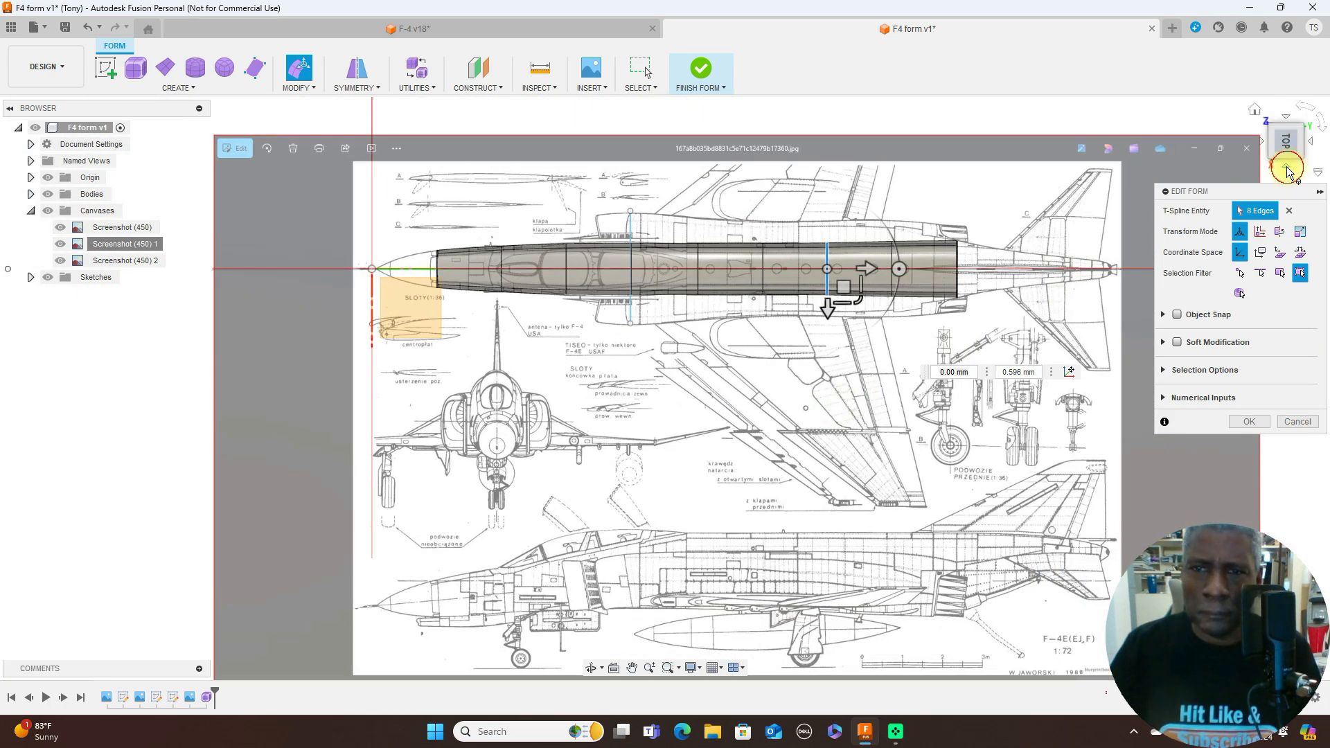
click(1287, 170)
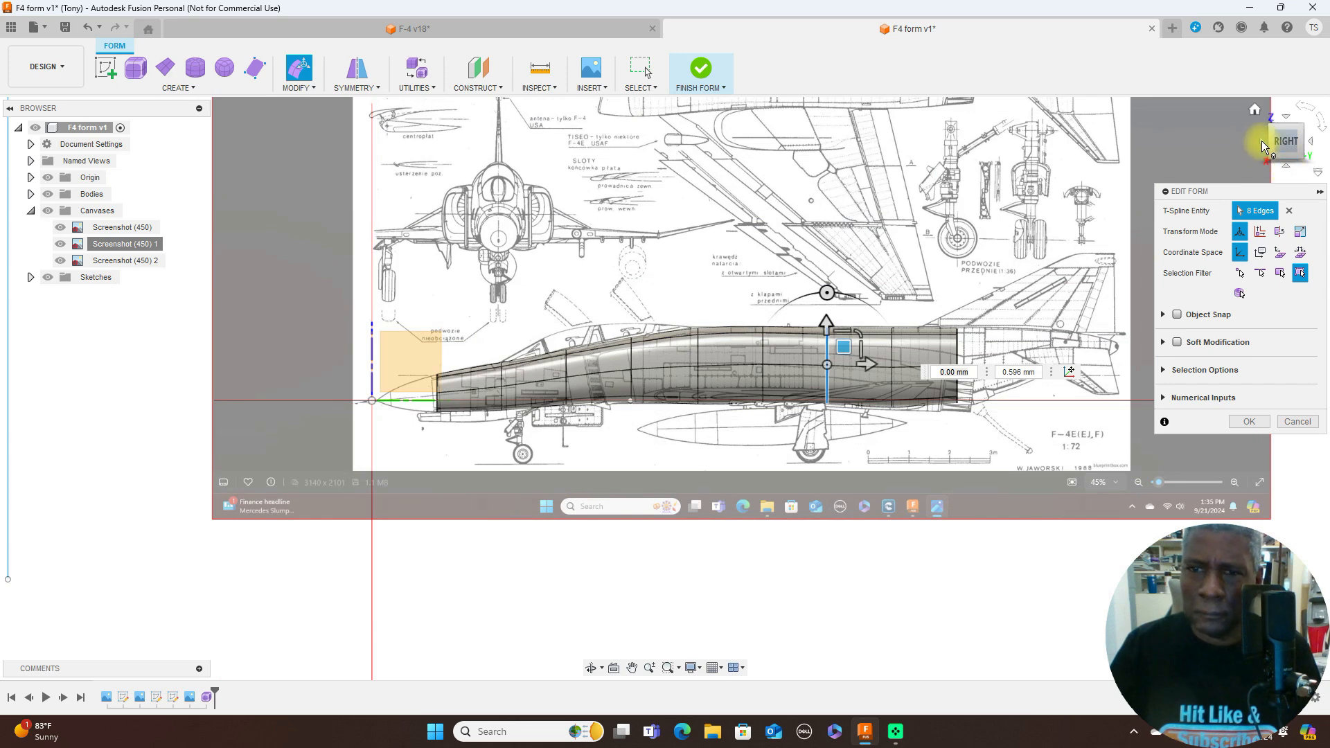
click(1262, 140)
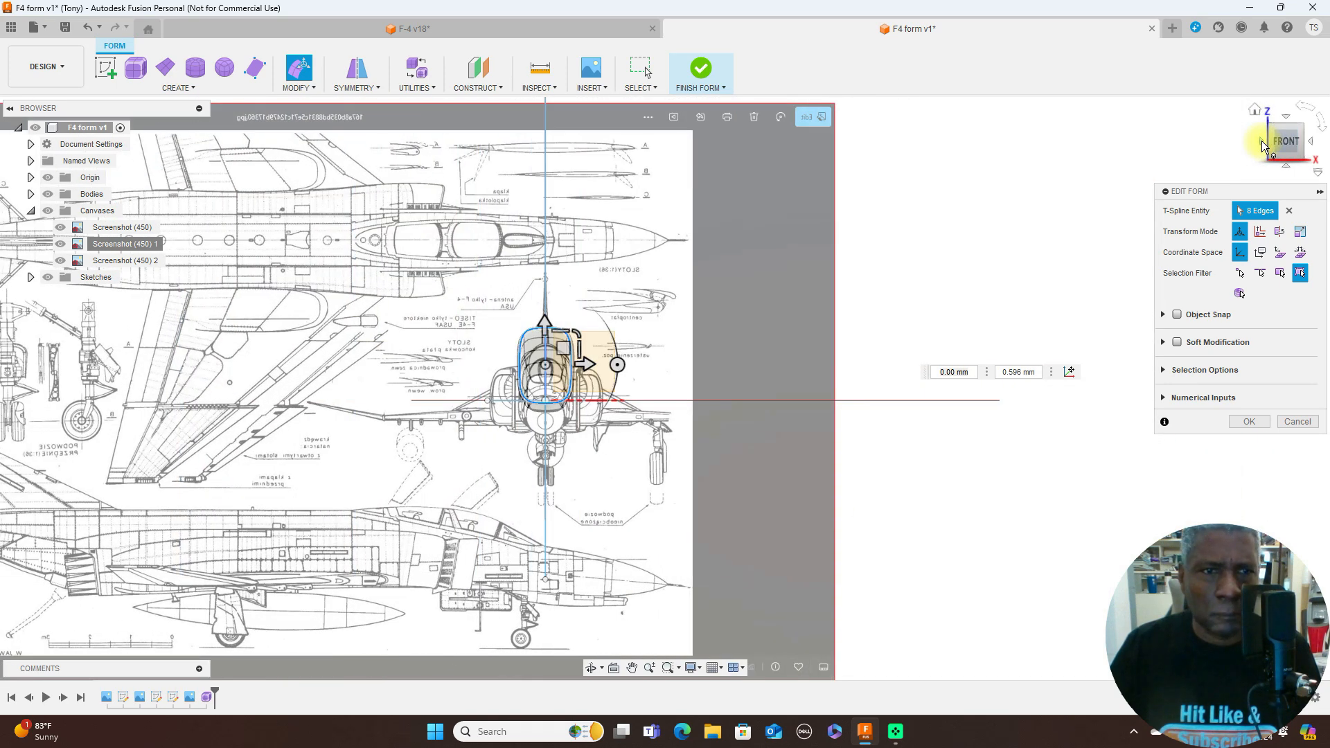
click(1312, 146)
scroll(963, 263, up, 5)
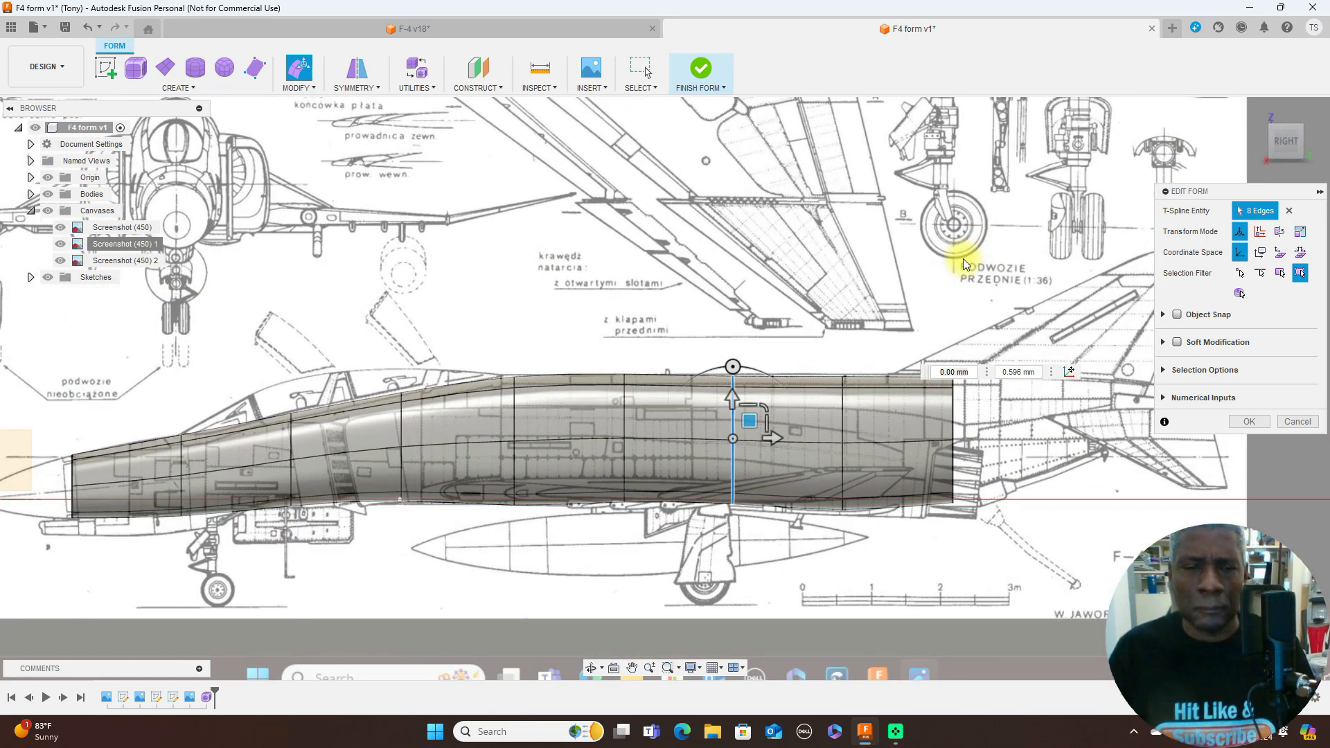
- Compare the front edge loops of the form with the aircraft outline on the front-view canvas
click(1261, 141)
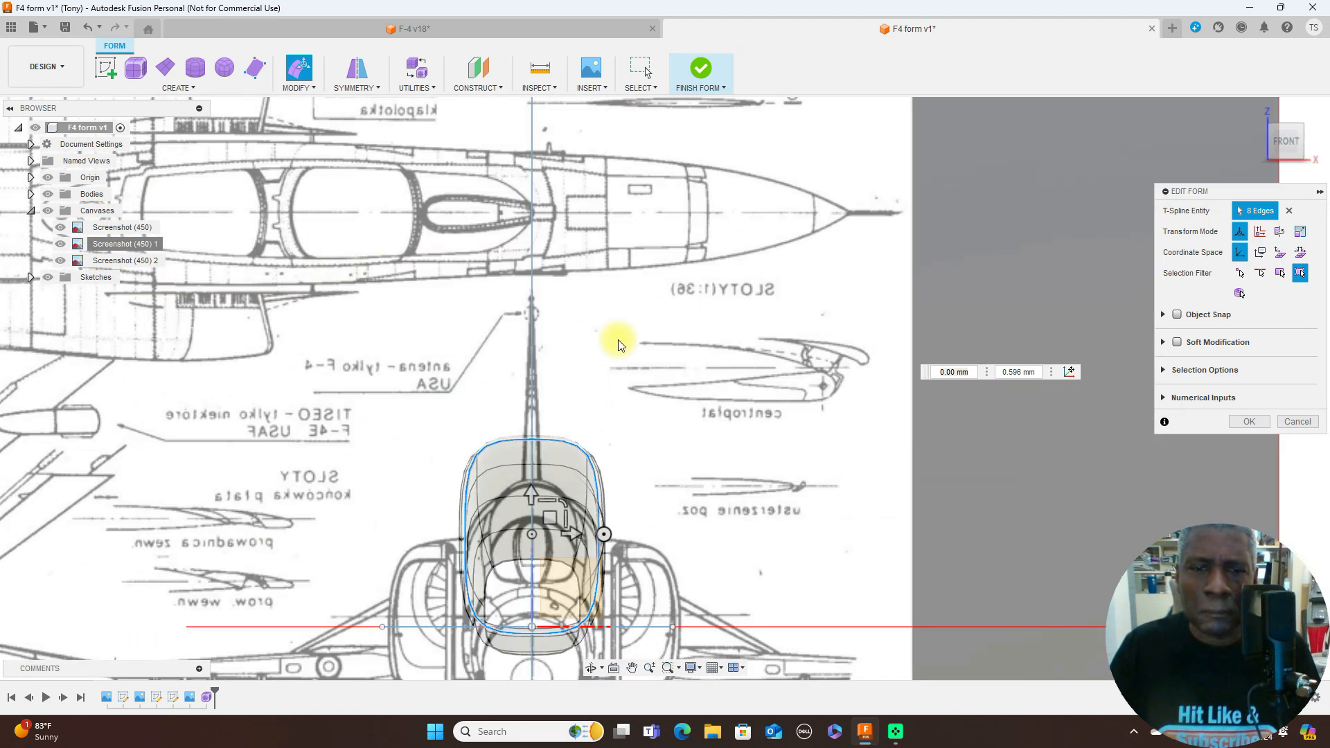
middle_drag(638, 351, 861, 214)
scroll(861, 214, up, 2)
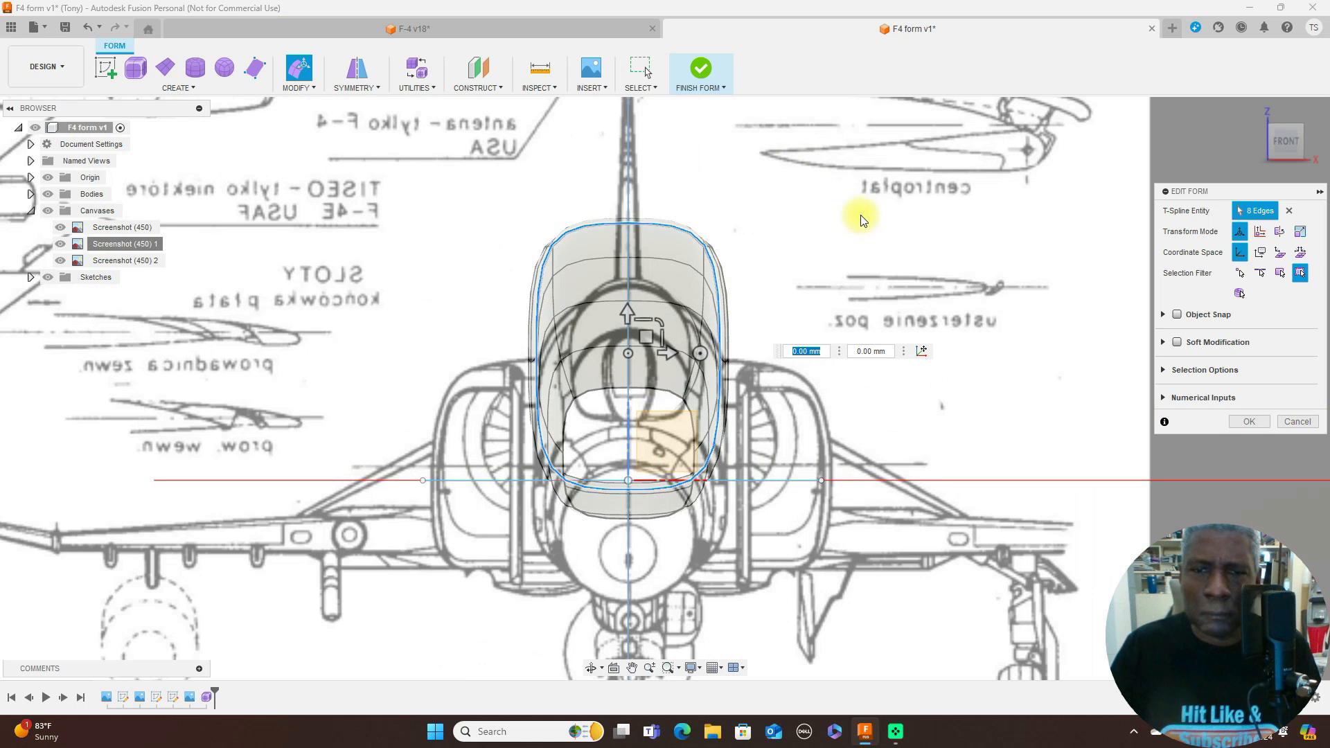
double_click(705, 385)
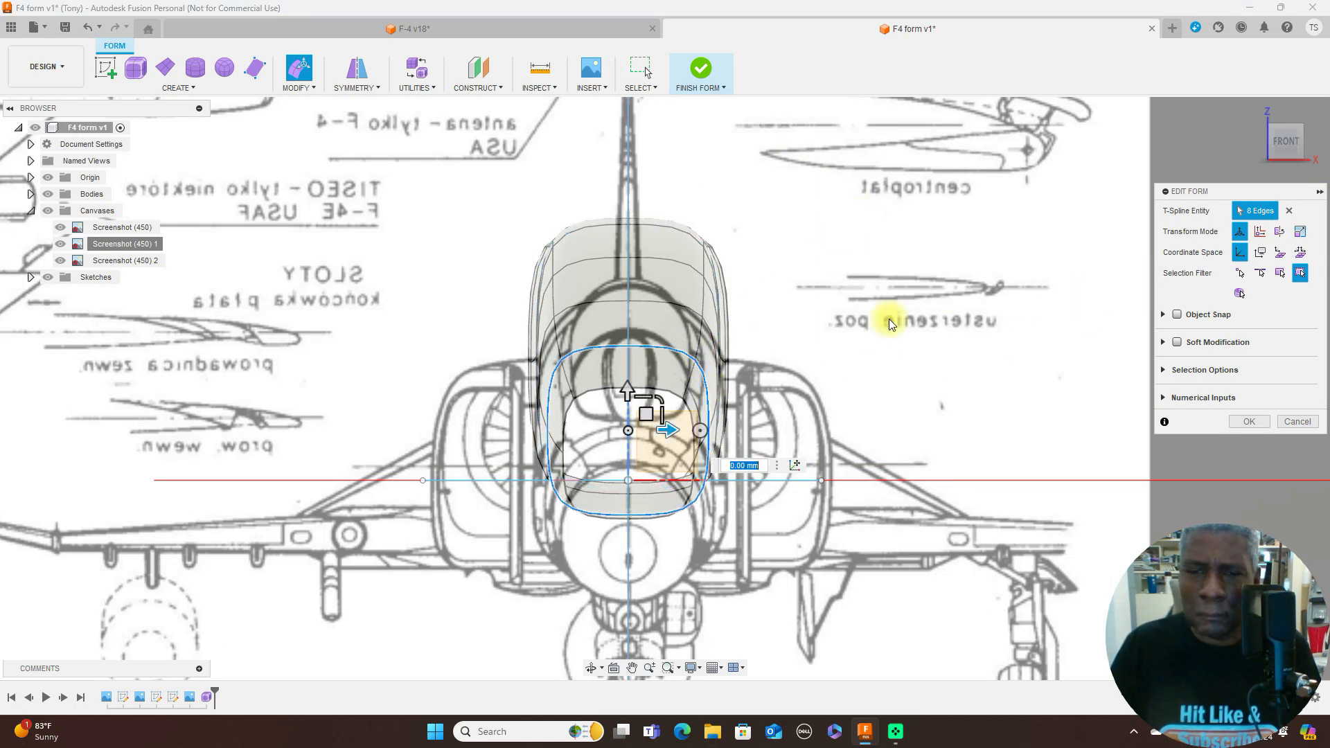
double_click(695, 422)
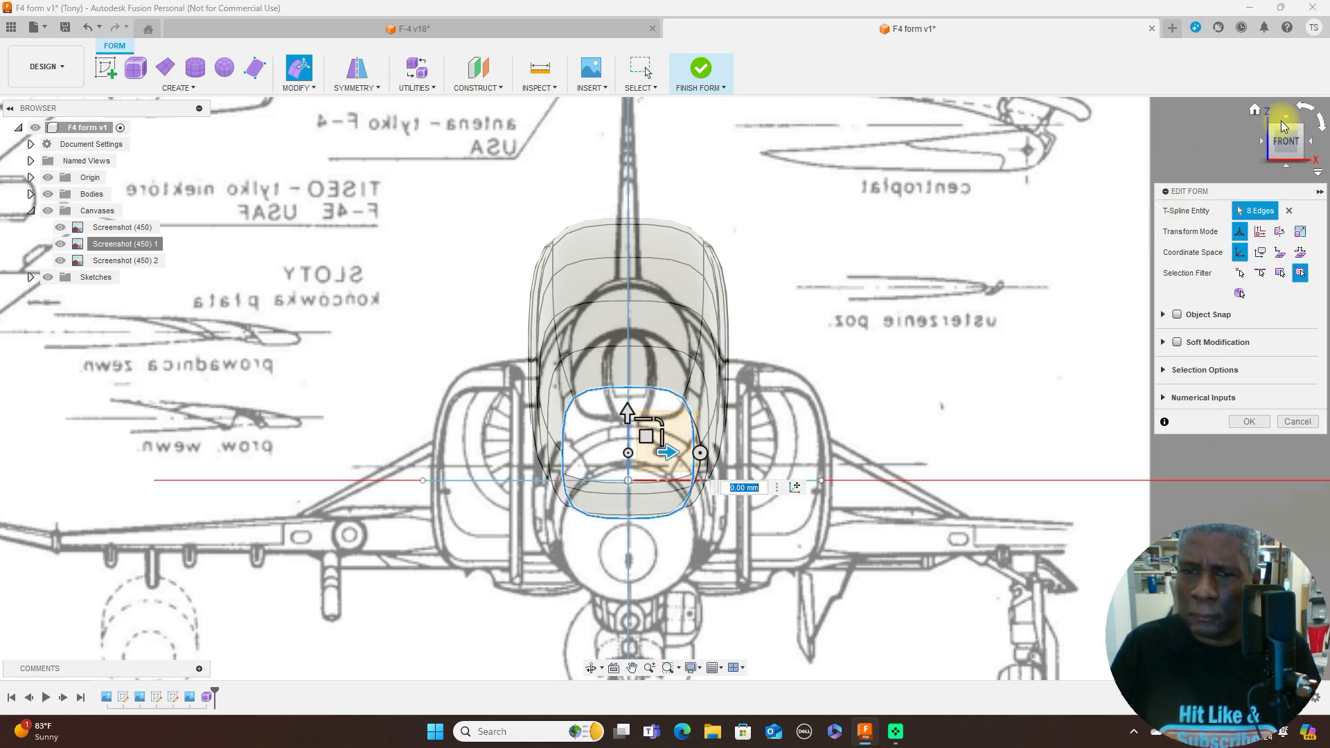
scroll(779, 339, up, 1)
scroll(777, 337, down, 3)
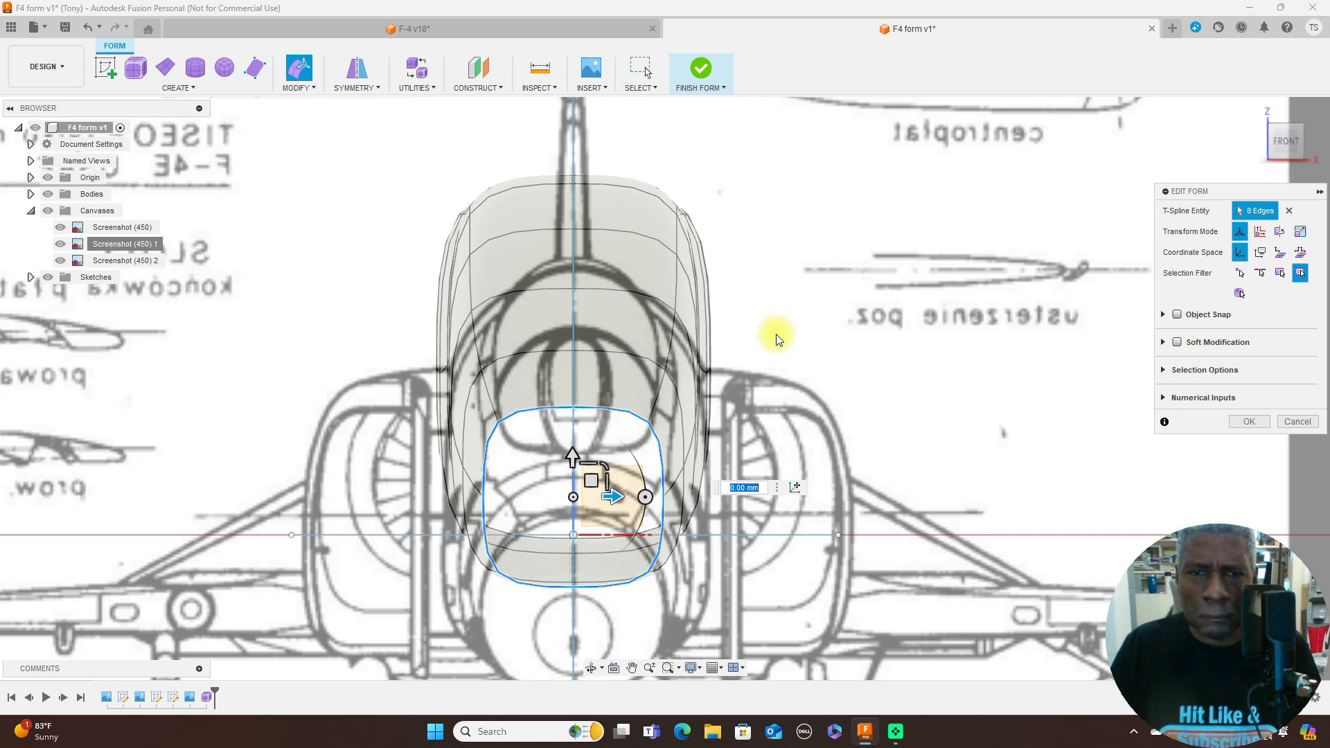
scroll(816, 333, up, 2)
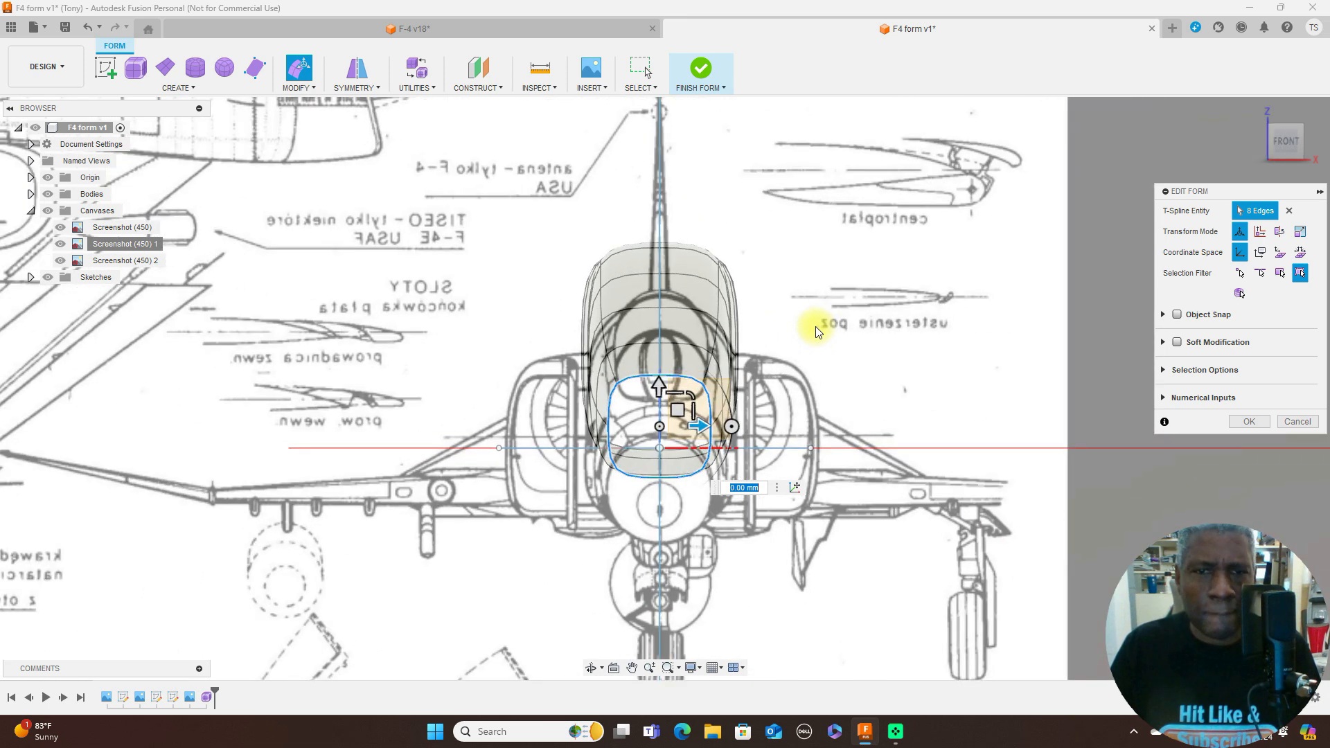
scroll(817, 331, down, 3)
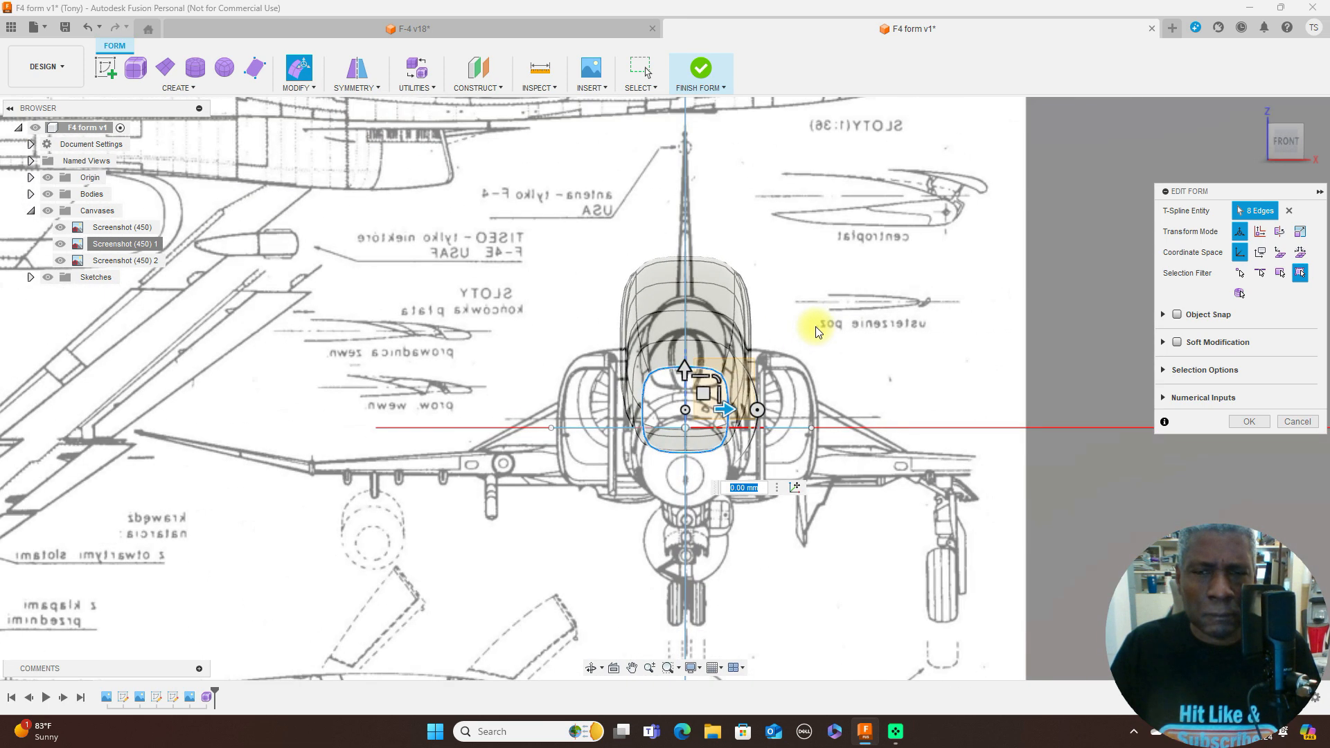
scroll(898, 324, up, 1)
scroll(898, 323, down, 3)
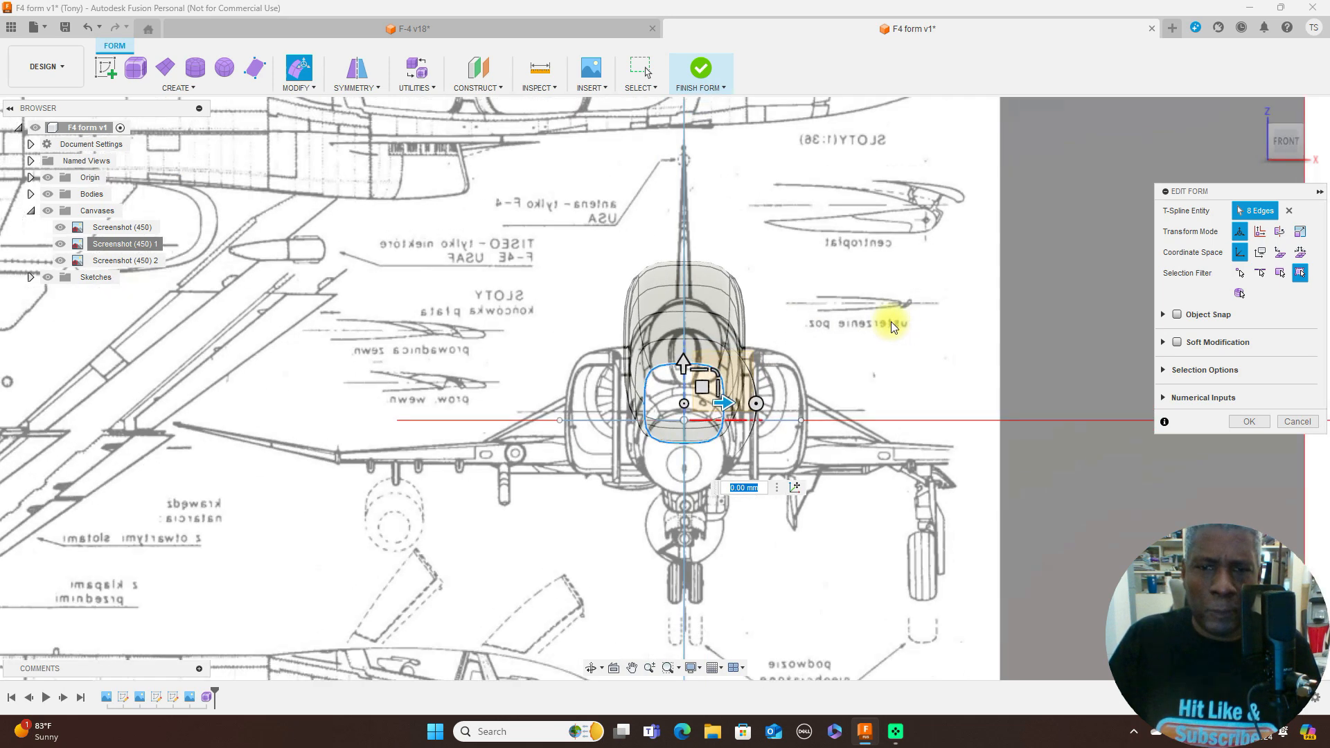
- Finish the form edit and move the front-view canvas up about 4.67 mm to align its fuselage outline with the form
click(1258, 424)
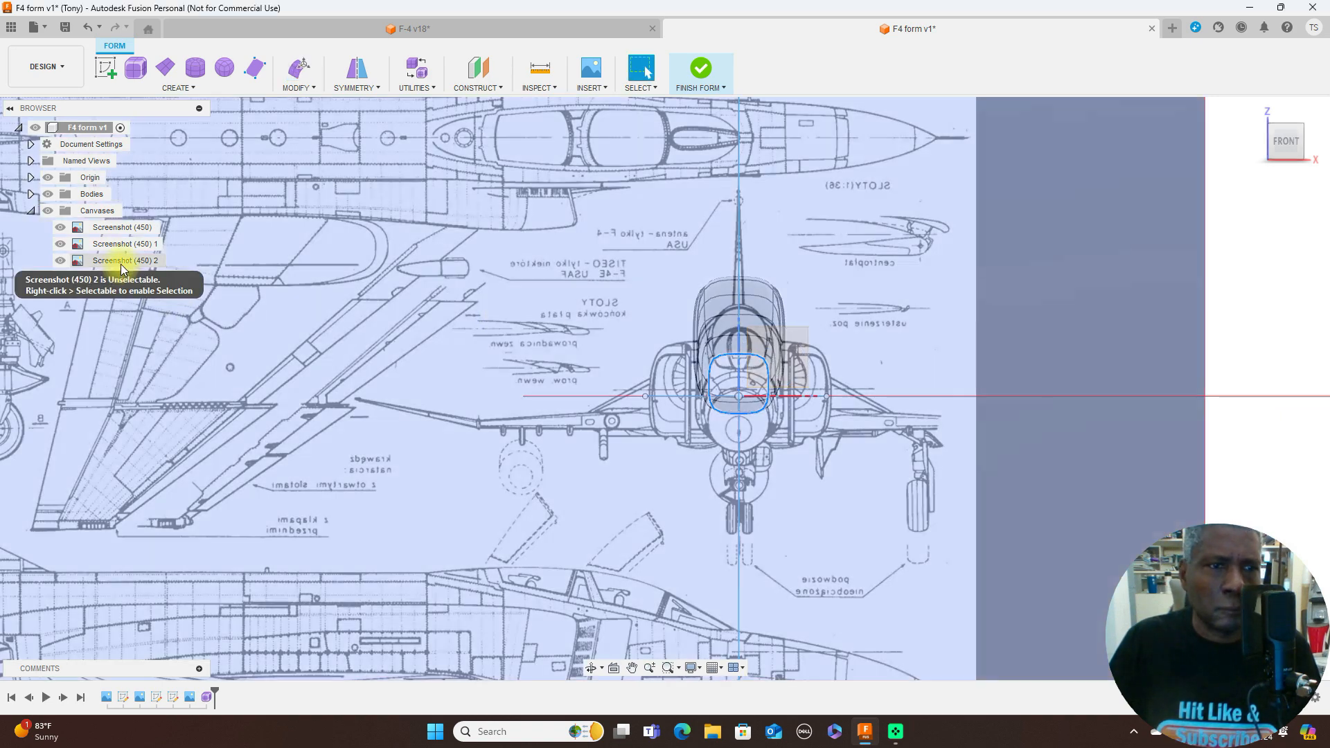
right_click(122, 267)
click(160, 311)
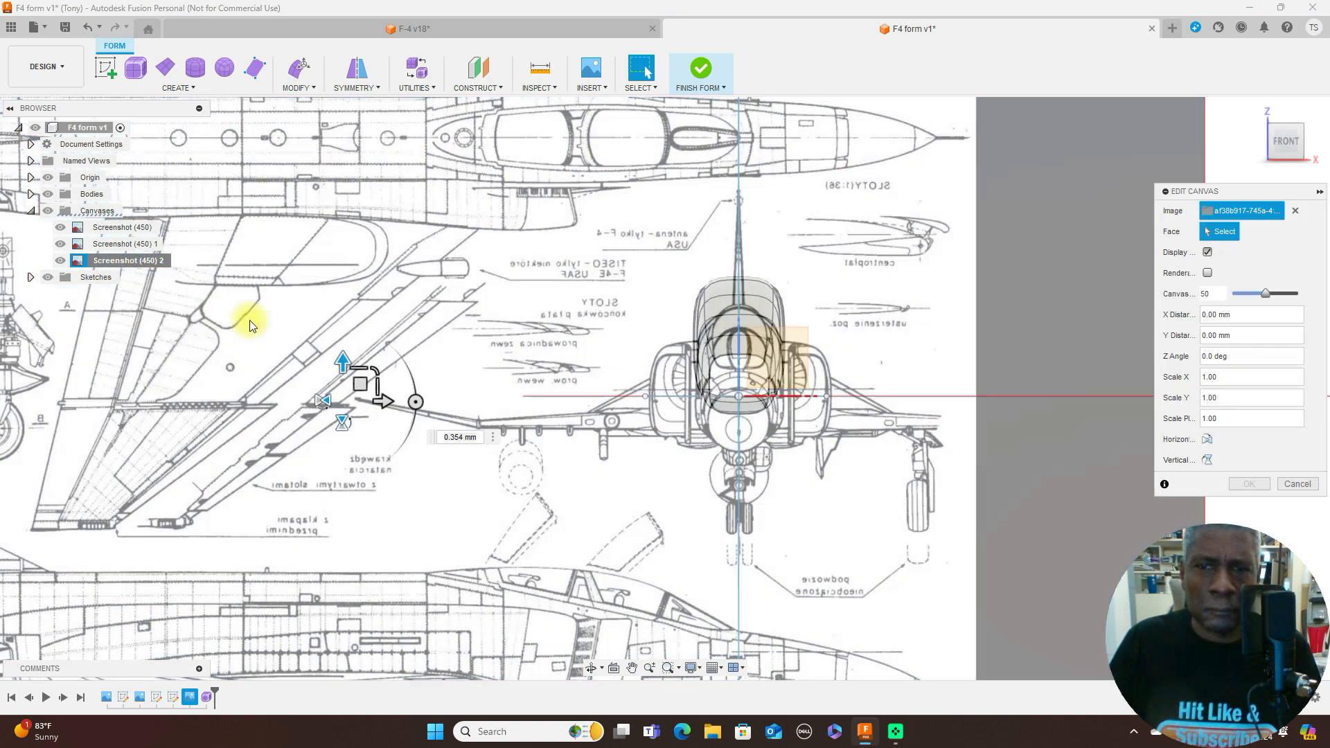
scroll(424, 359, down, 3)
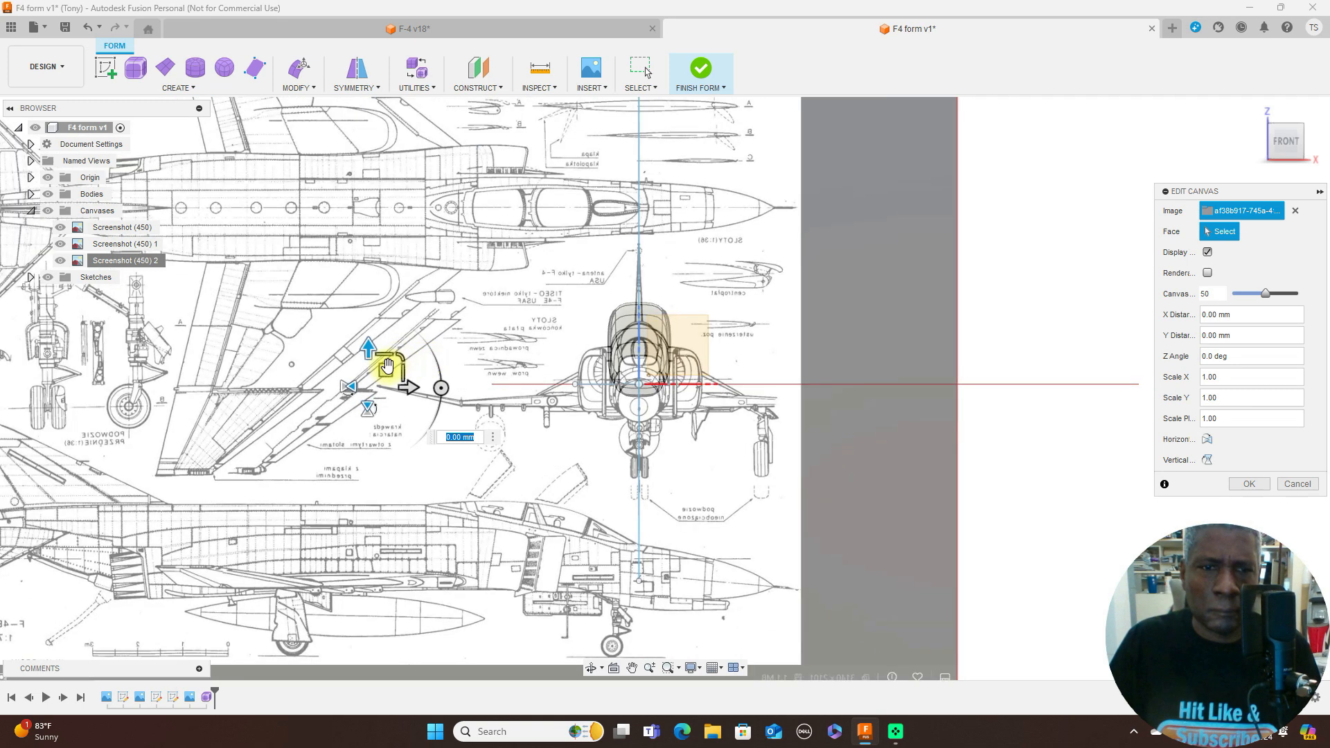
drag(386, 368, 386, 345)
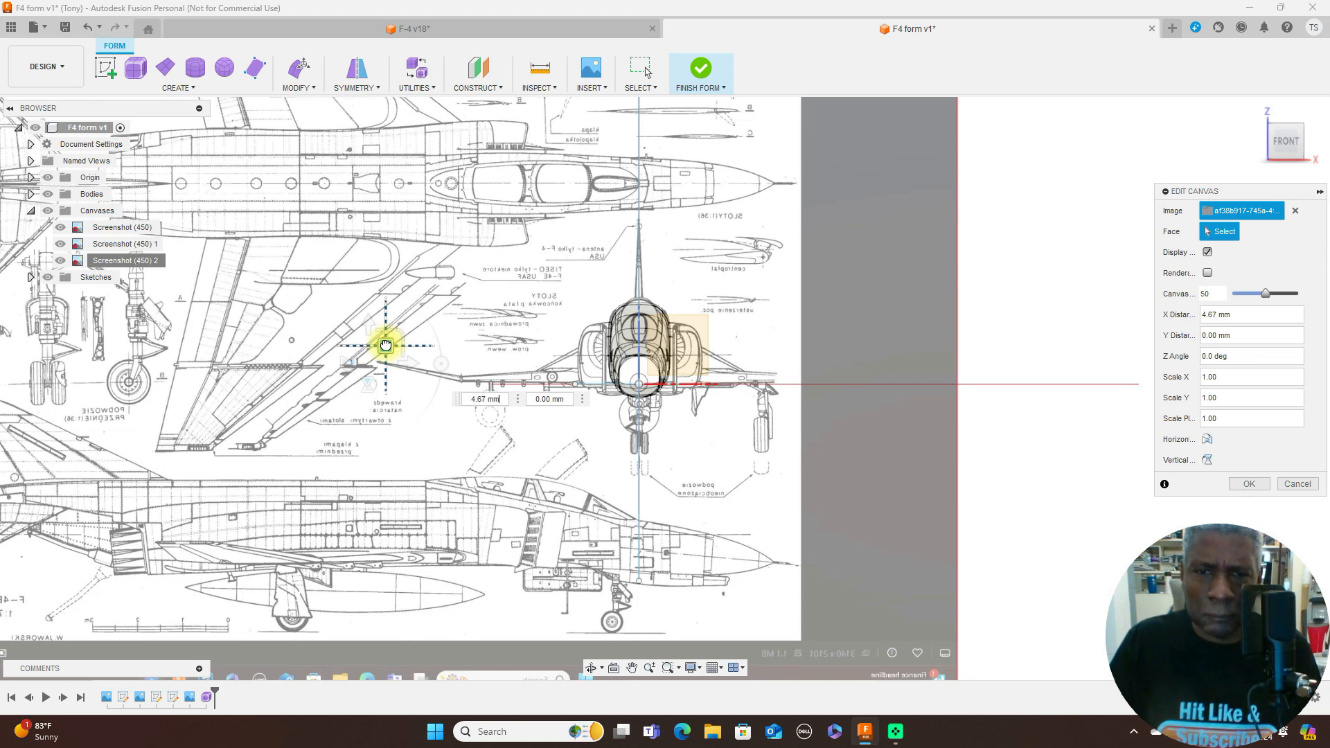
drag(386, 345, 386, 345)
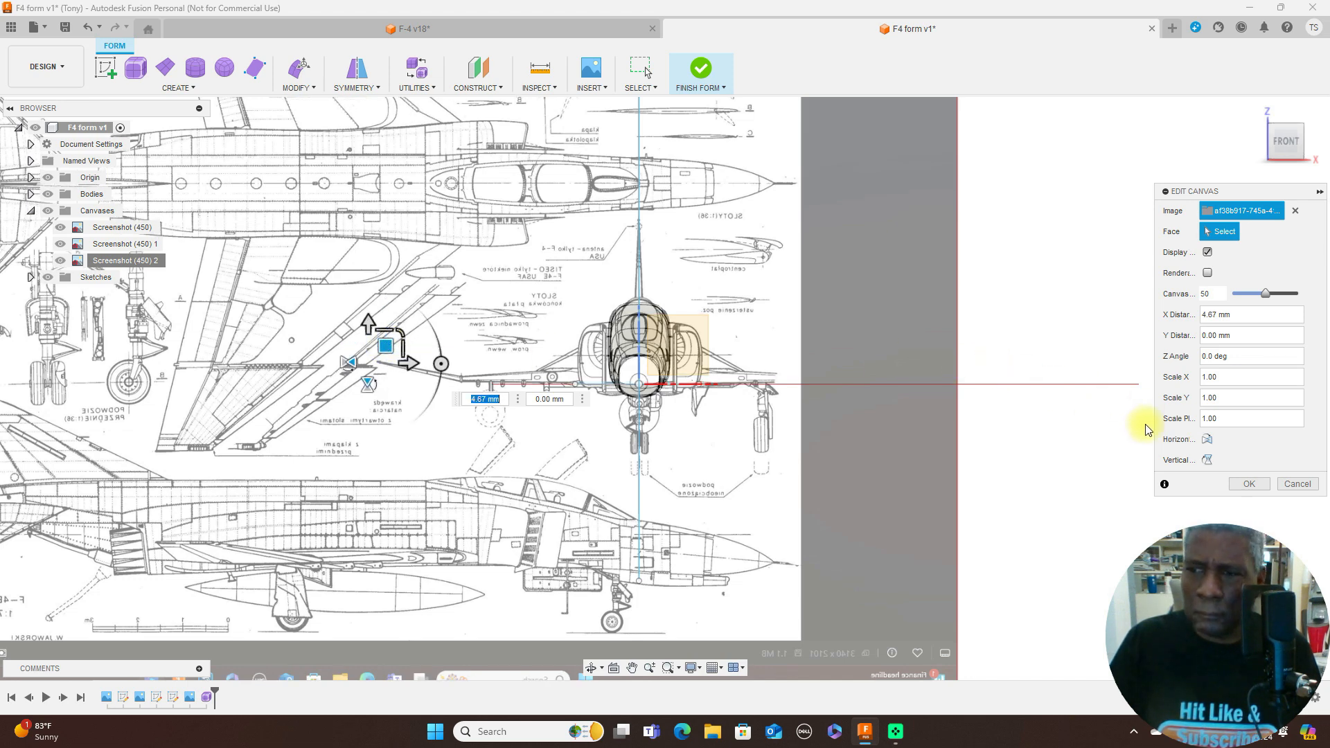
click(1250, 485)
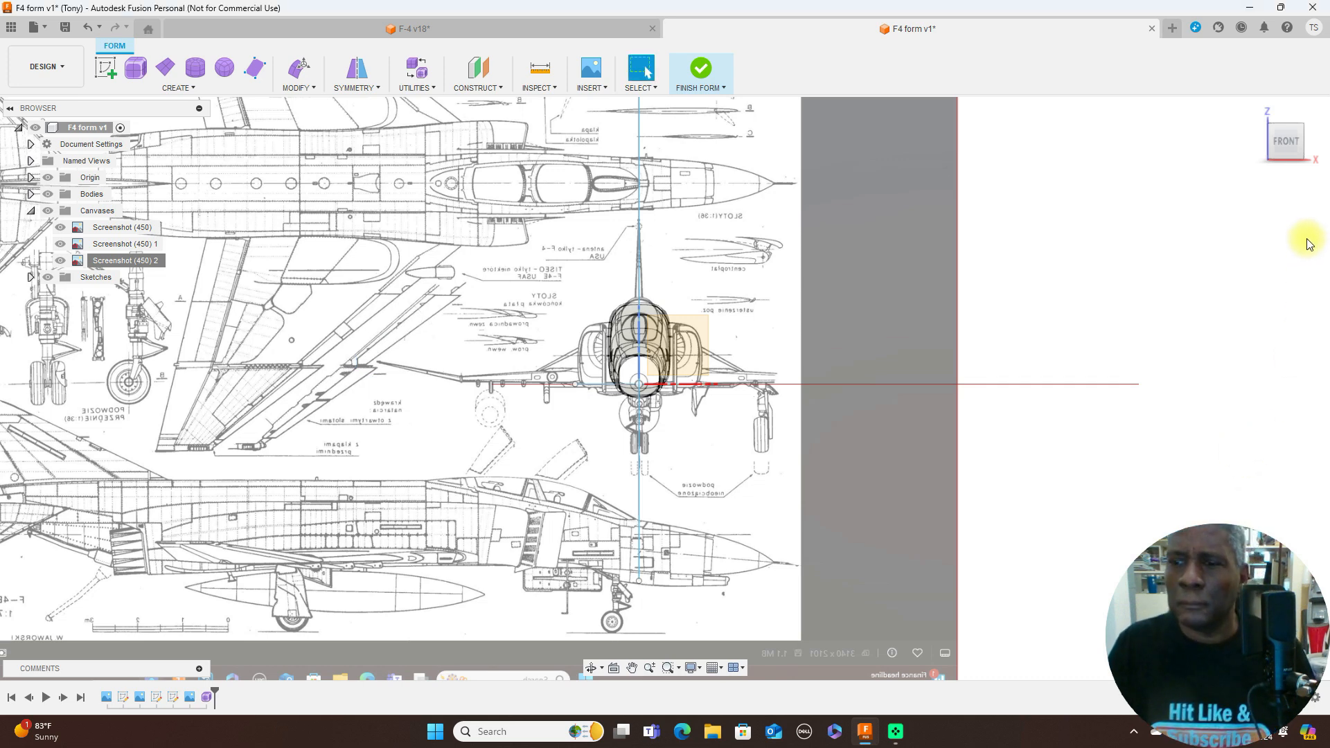
- Check the fuselage form against the side, top and front blueprint views
click(1313, 145)
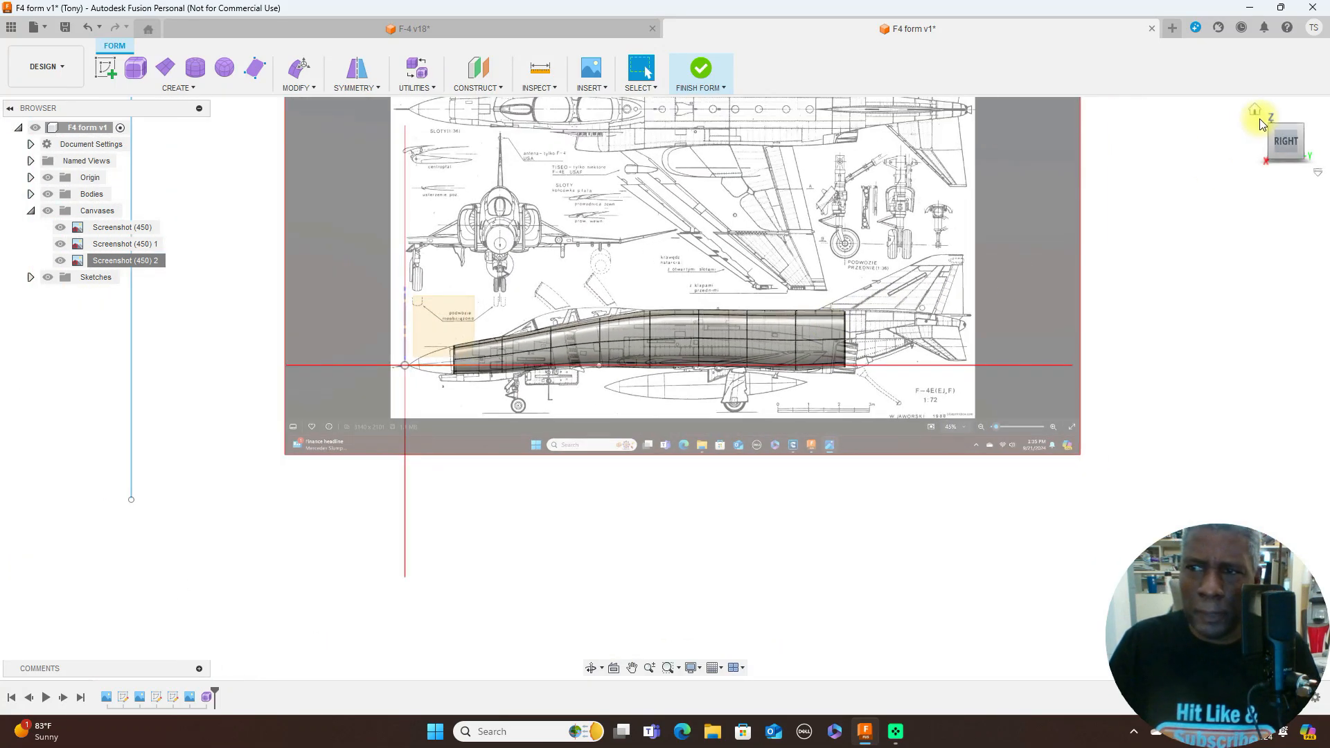
click(1285, 117)
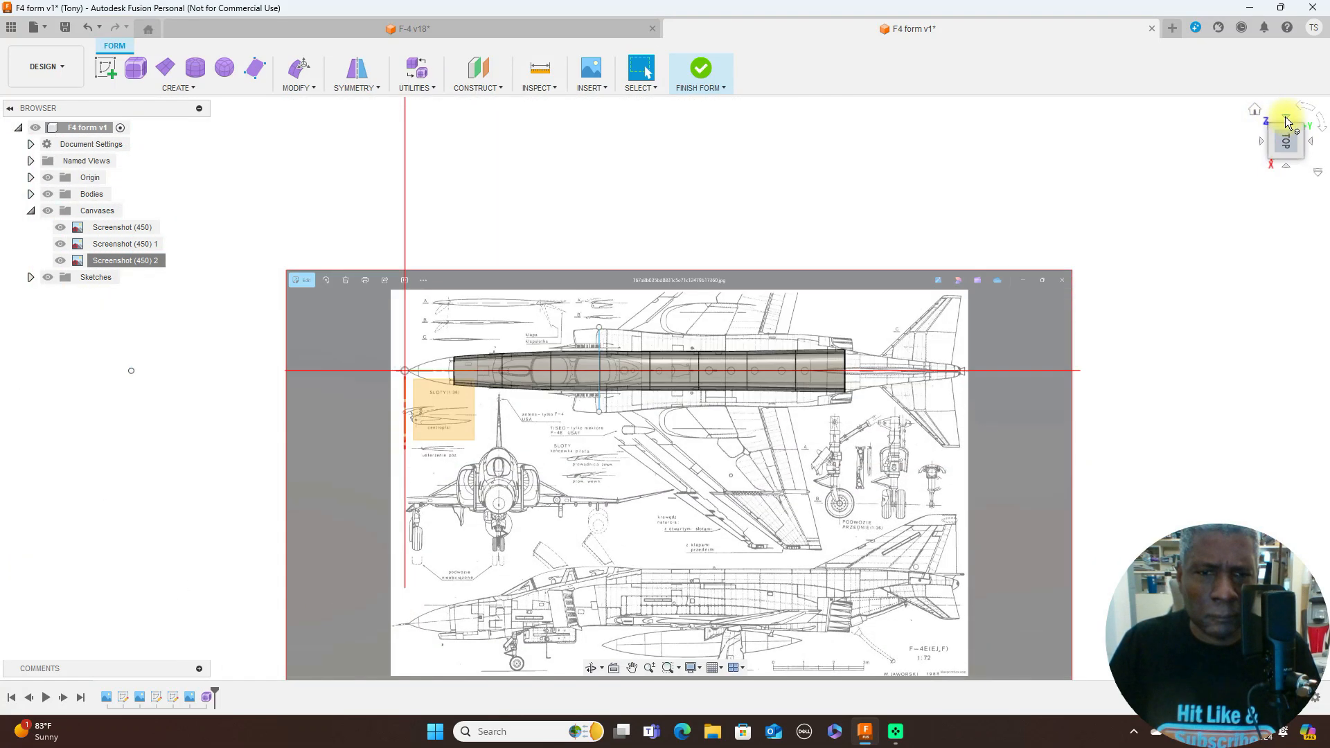
click(1286, 167)
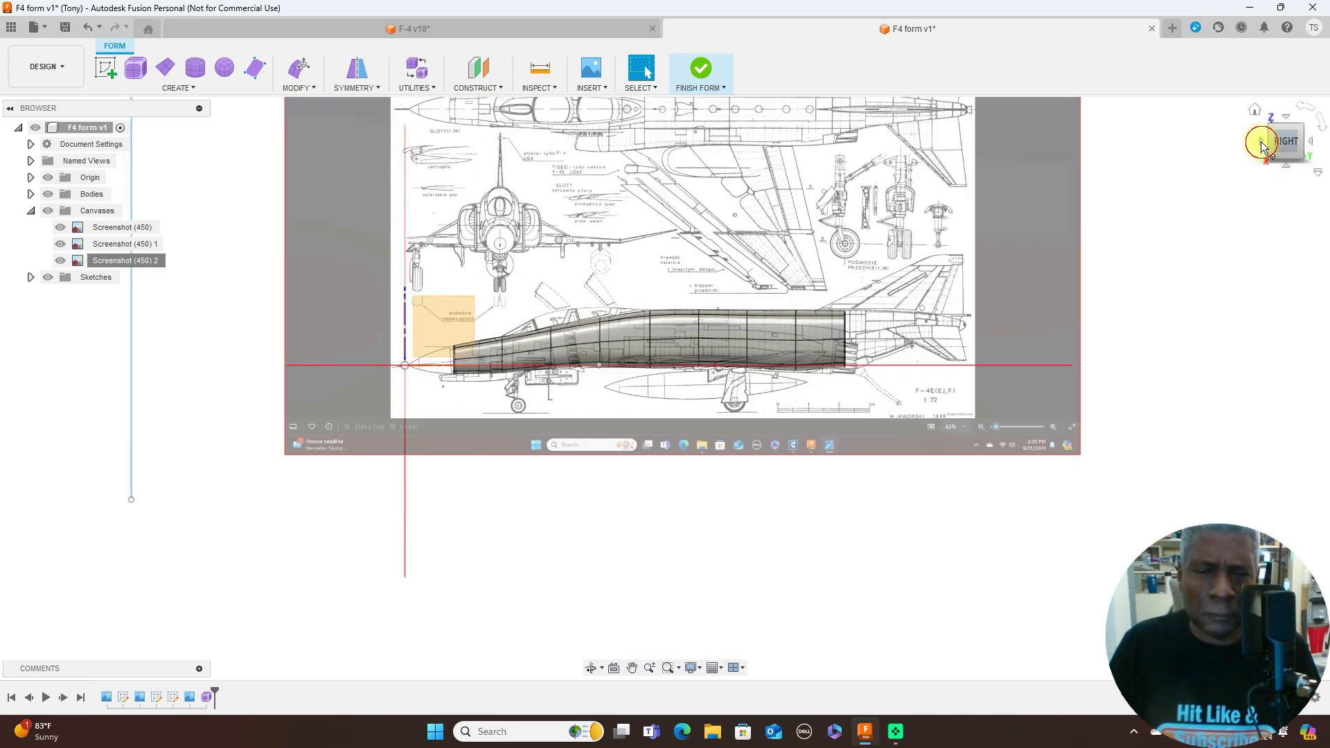
click(1261, 143)
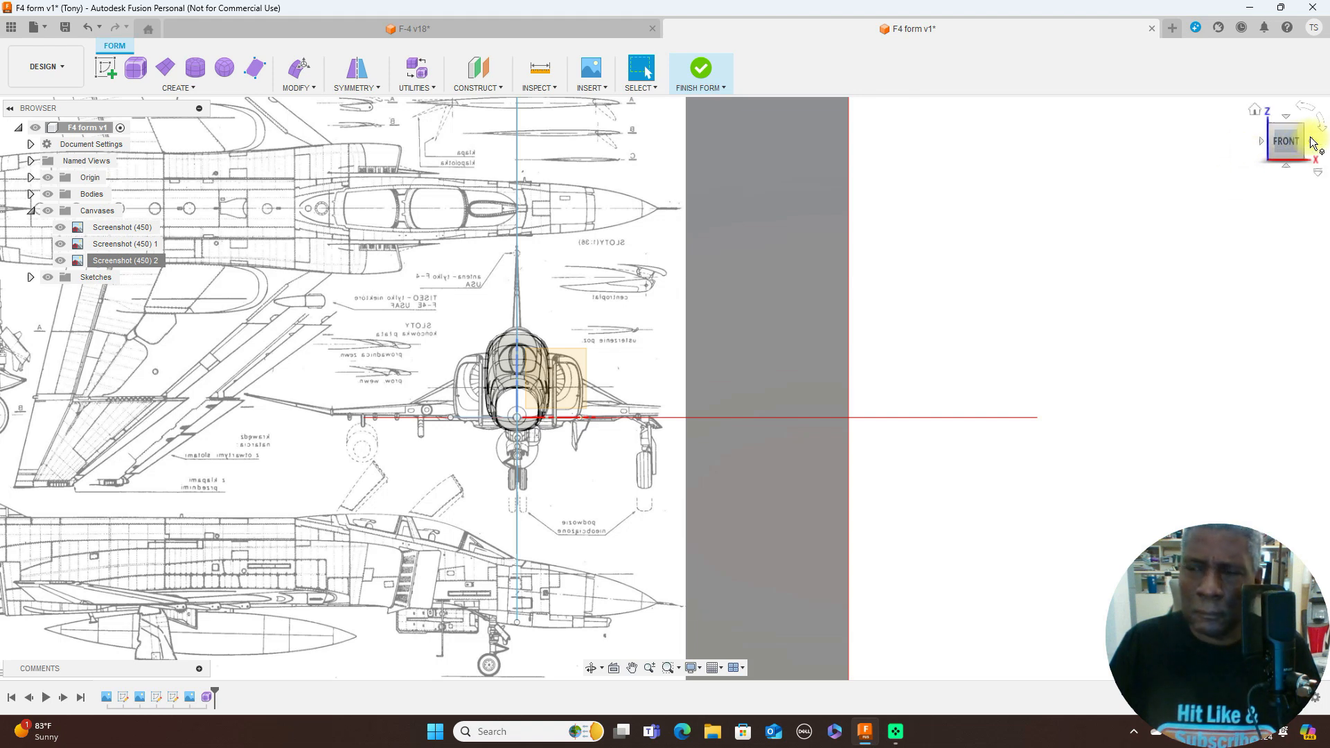
click(1313, 142)
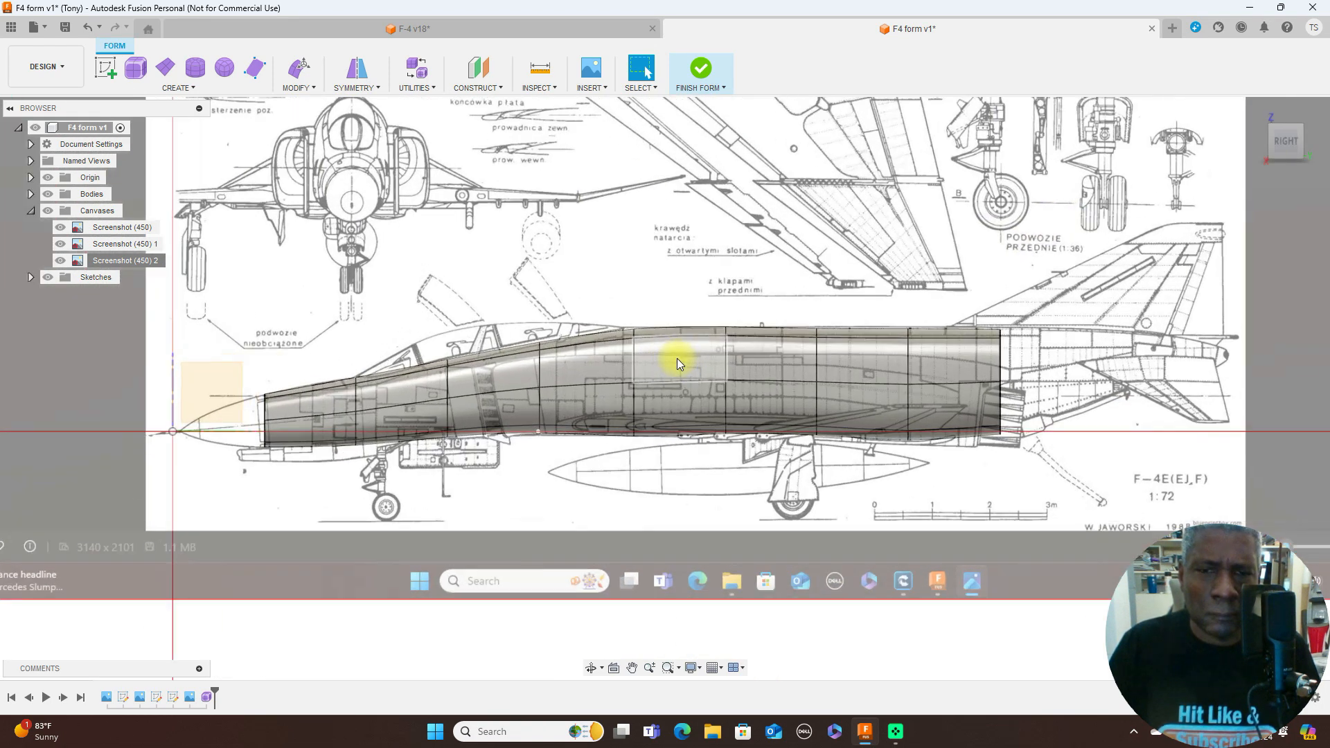
scroll(676, 359, down, 2)
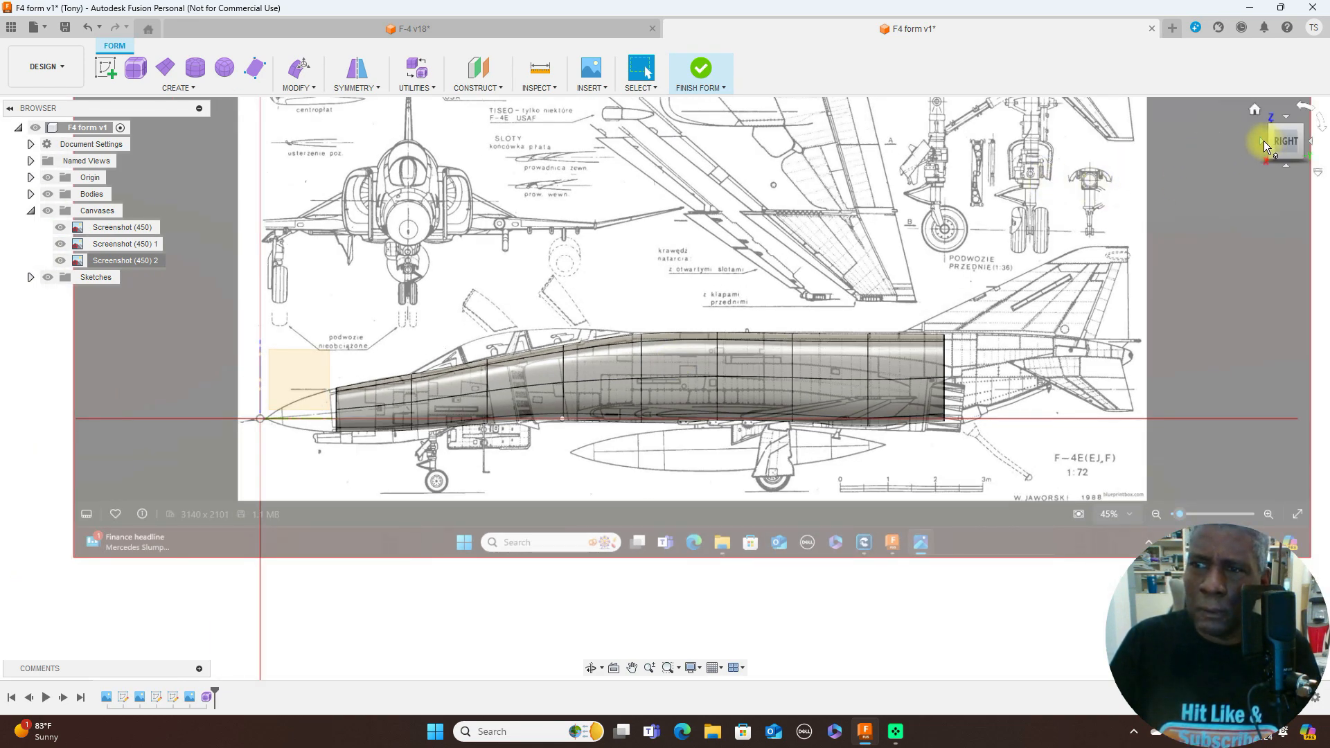
- Scale the two upper corner vertices of the front opening inward to about 0.783 to follow the rounded front-view outline
click(1263, 141)
scroll(550, 446, up, 5)
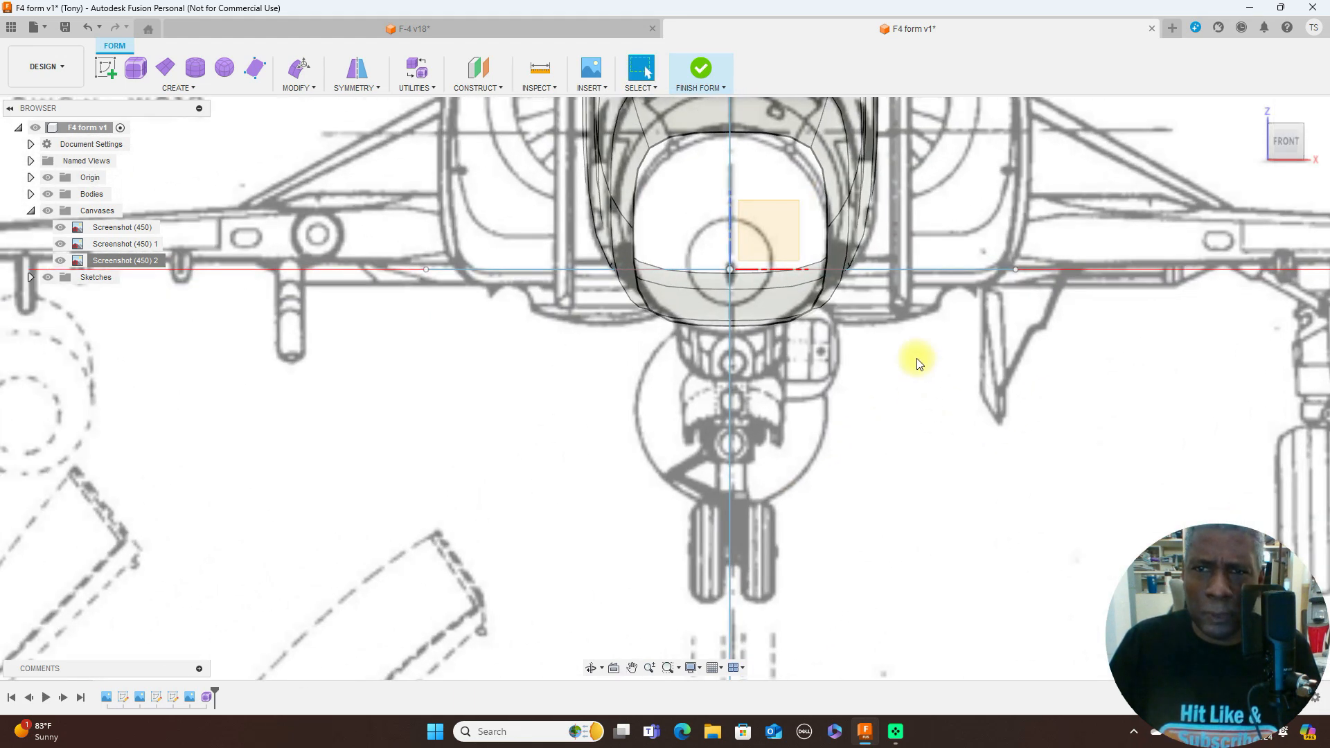
scroll(918, 362, up, 3)
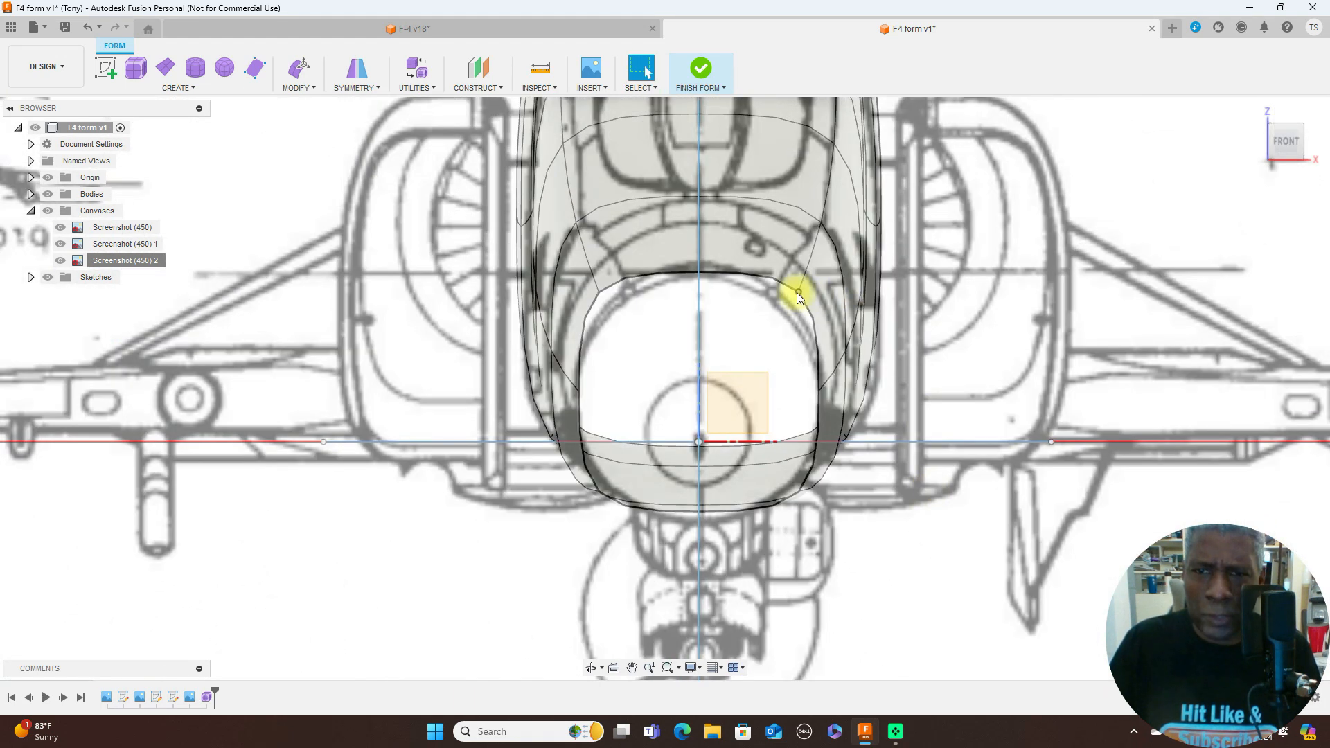
right_click(799, 295)
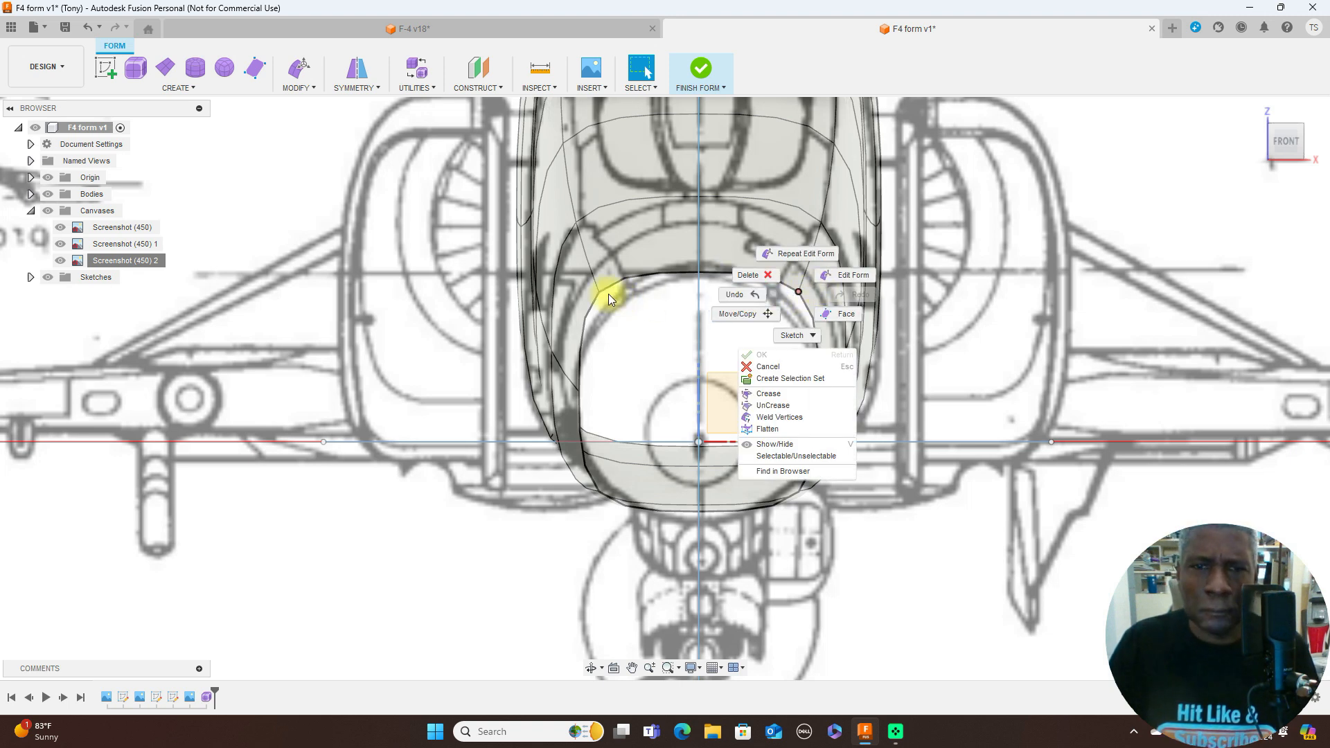
click(989, 324)
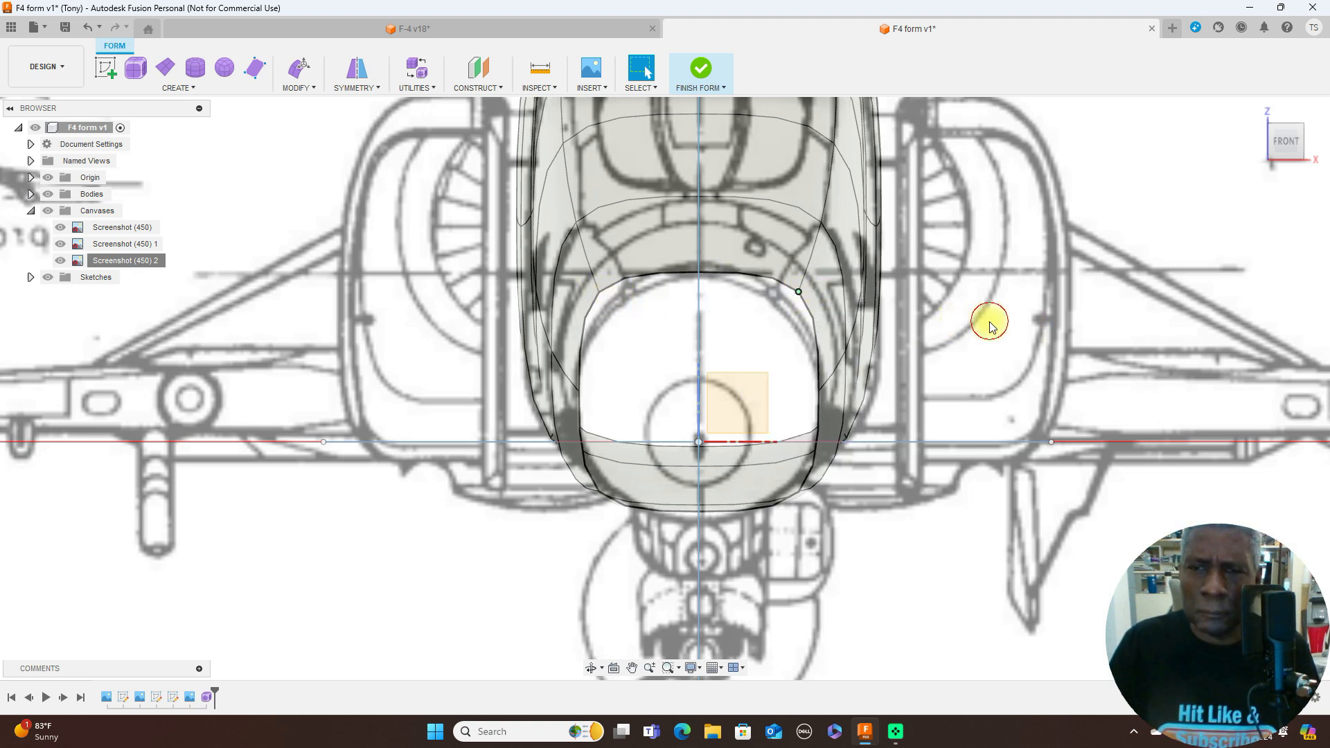
shift+click(600, 291)
right_click(981, 292)
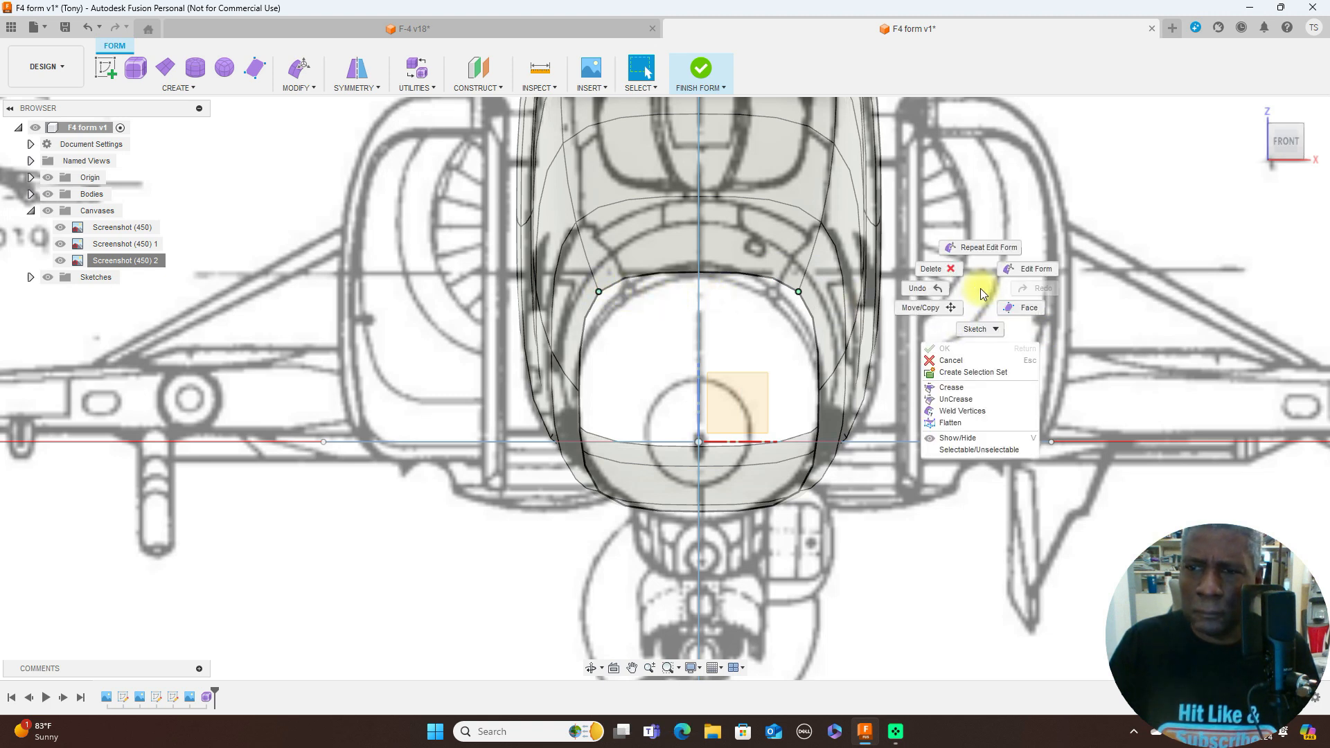
click(1022, 269)
drag(732, 259, 732, 260)
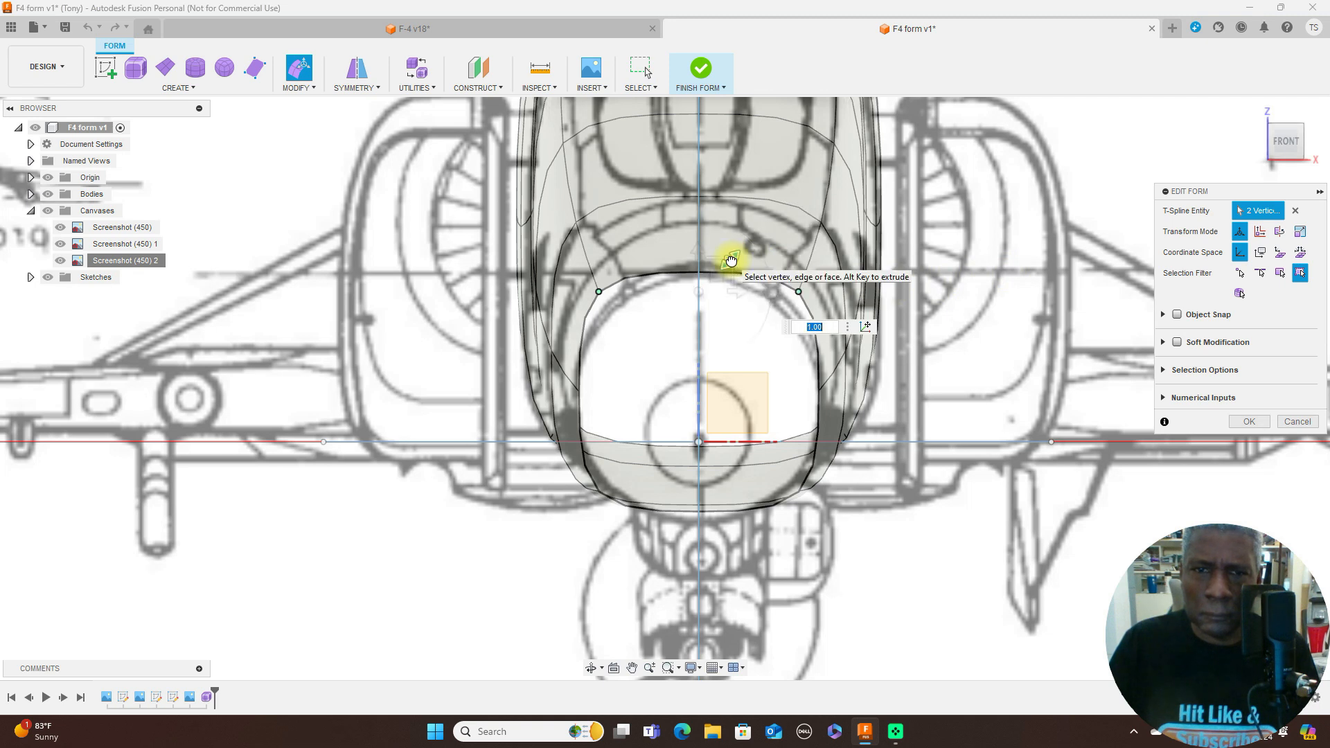
drag(732, 261, 726, 267)
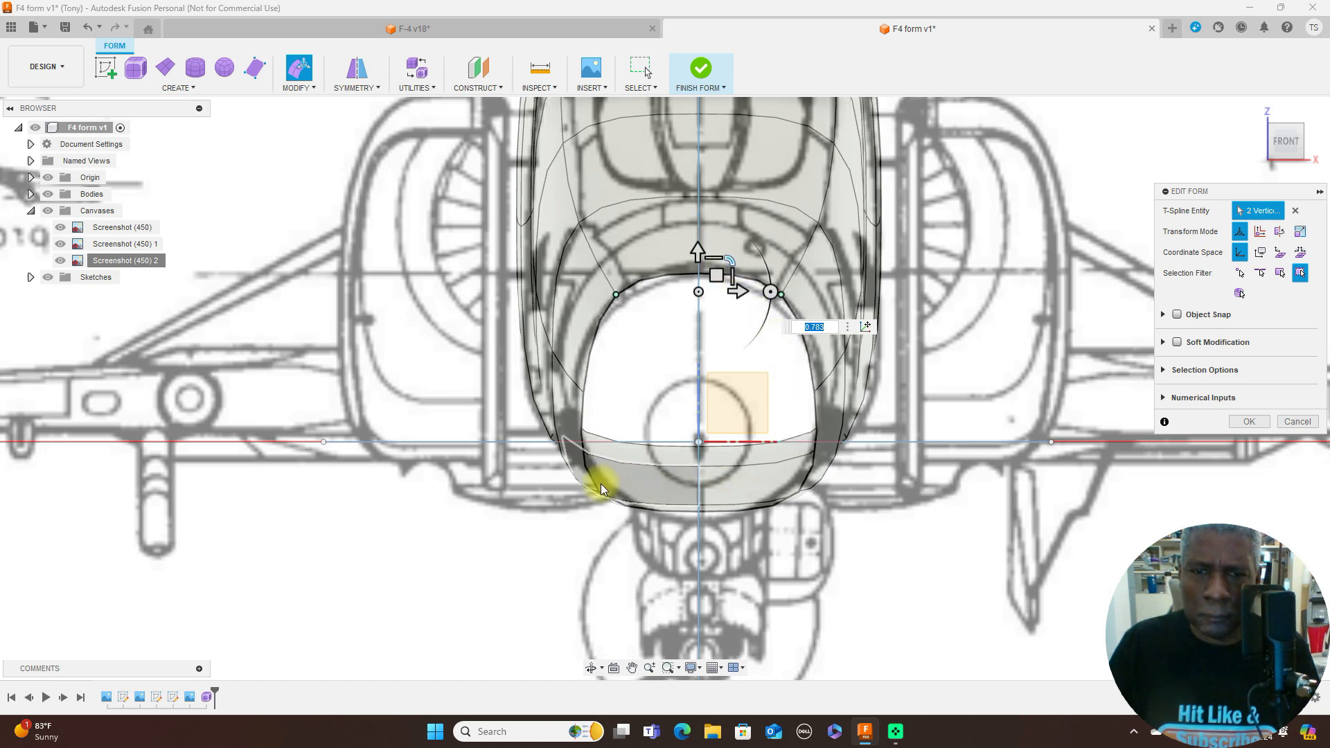
- Scale the two lower corner vertices of the front opening inward to about 0.709 to round the underside
scroll(597, 493, up, 2)
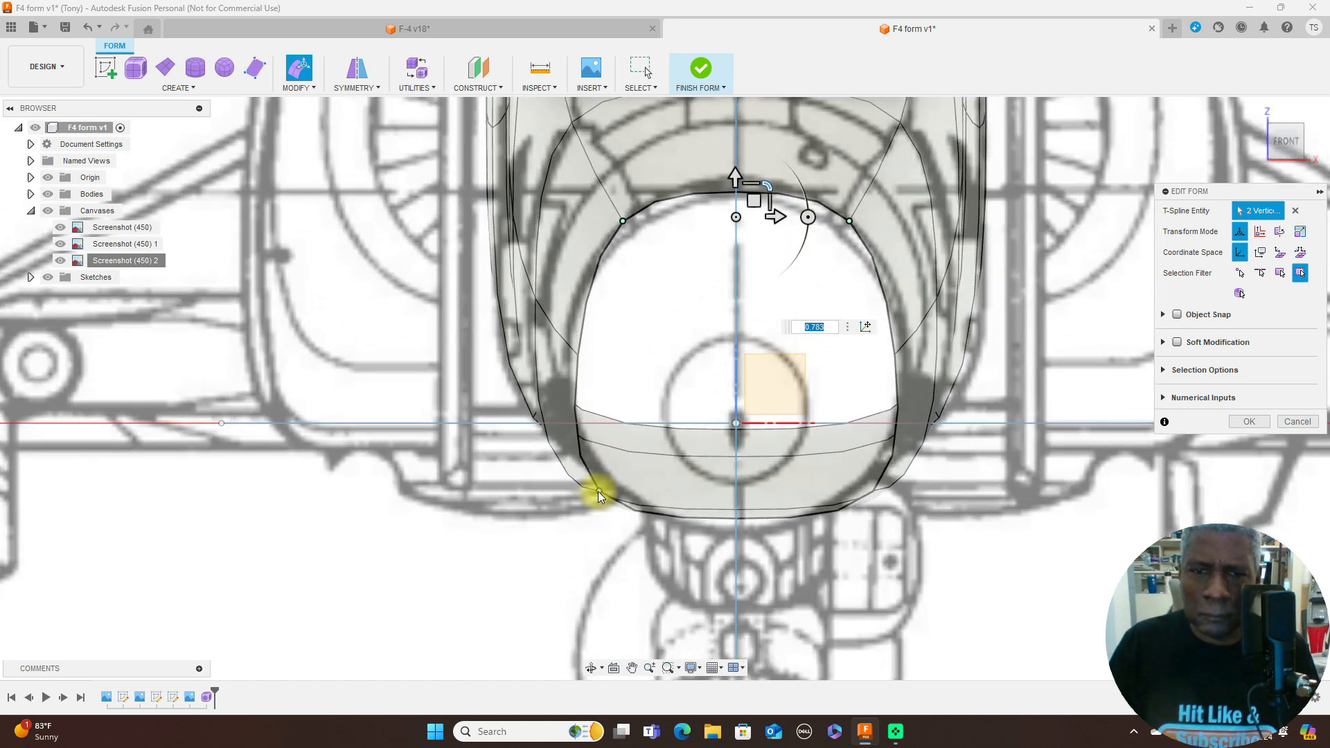
click(598, 492)
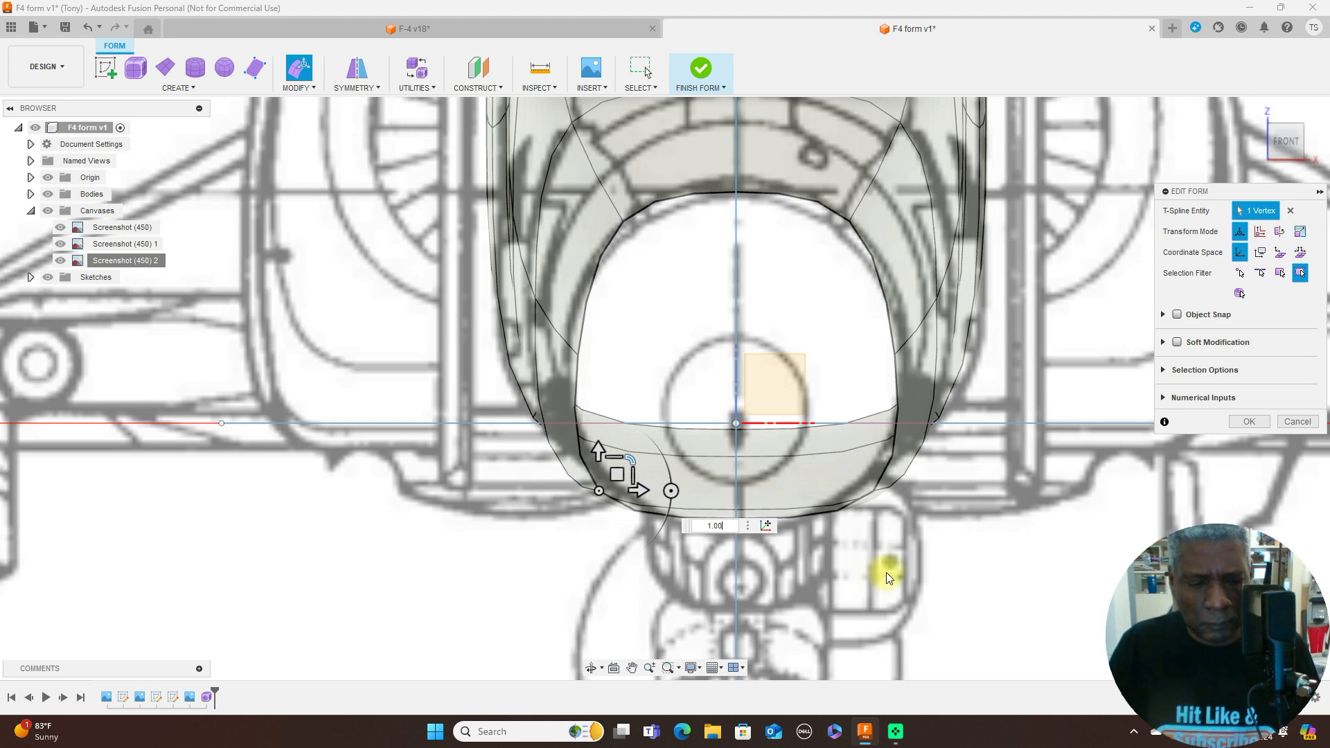
shift+click(874, 491)
drag(762, 463, 756, 464)
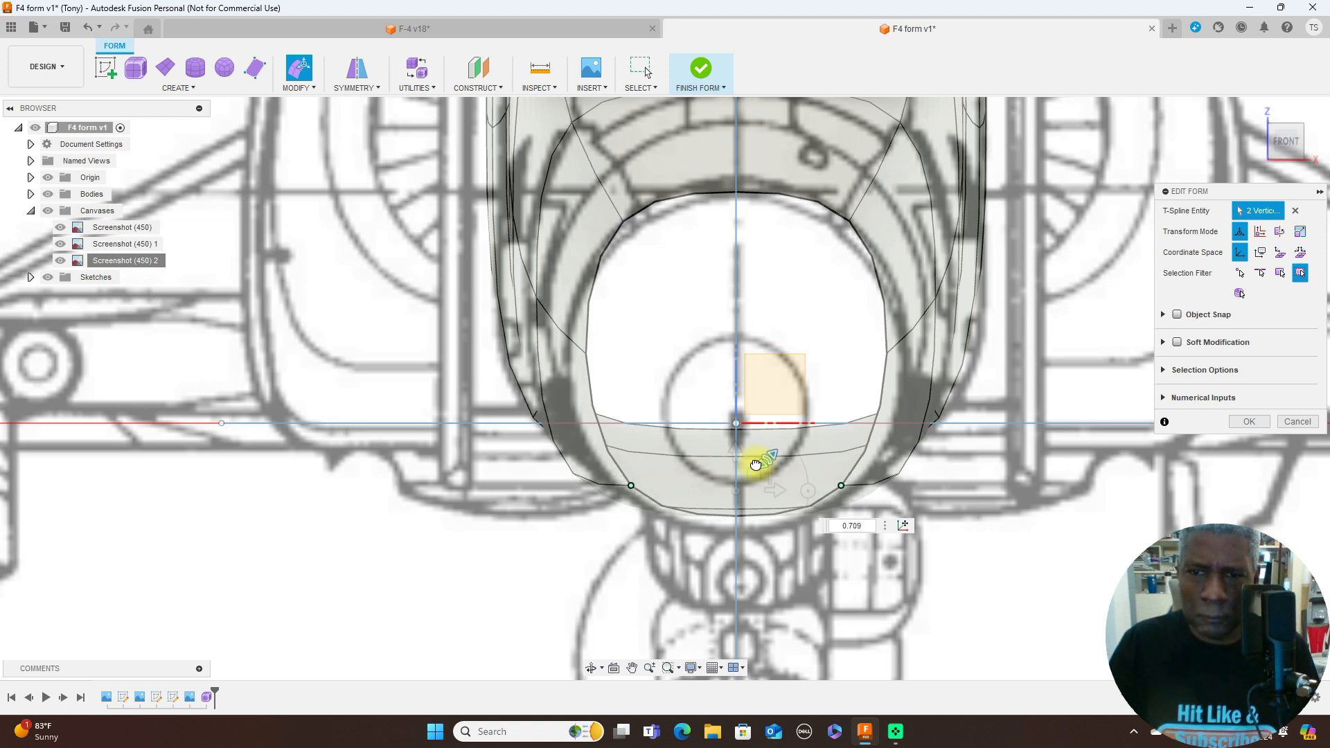
drag(756, 464, 756, 463)
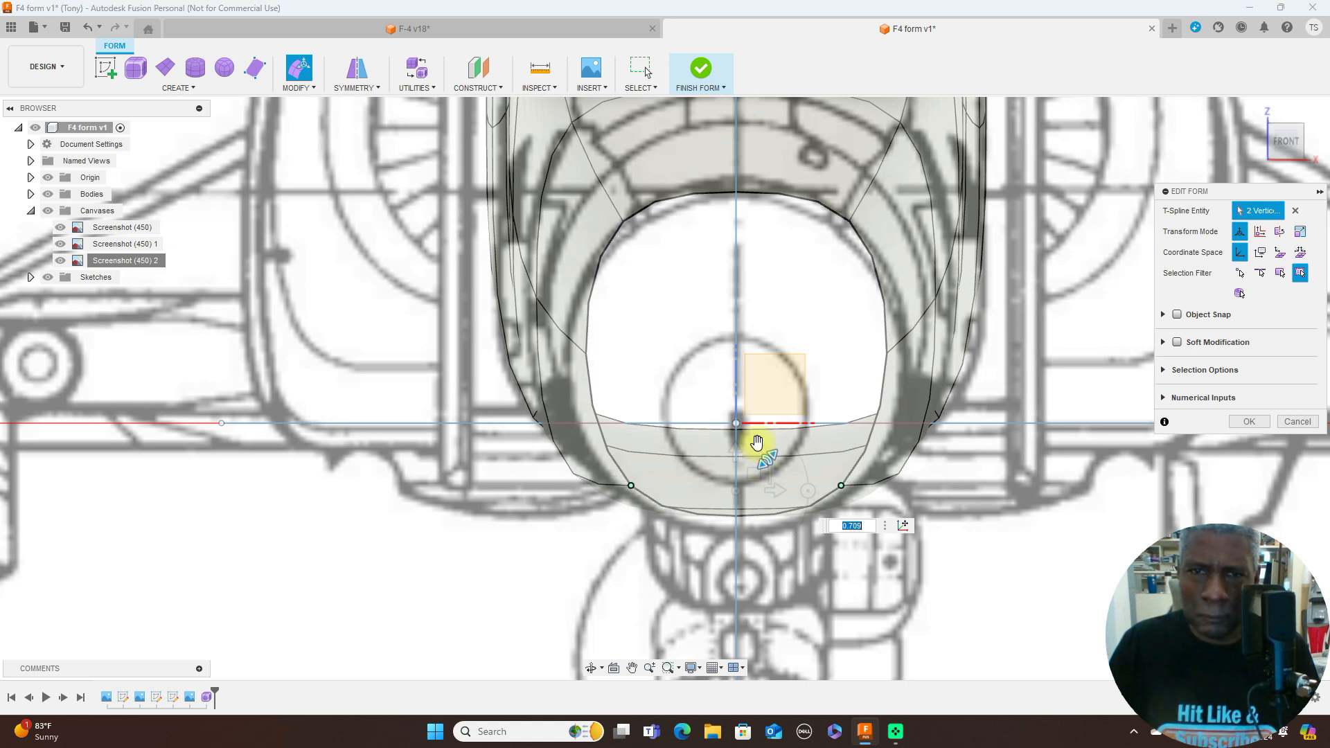
- Bring the two upper corner vertices of the front opening slightly closer together, scaling them to about 0.93
click(622, 222)
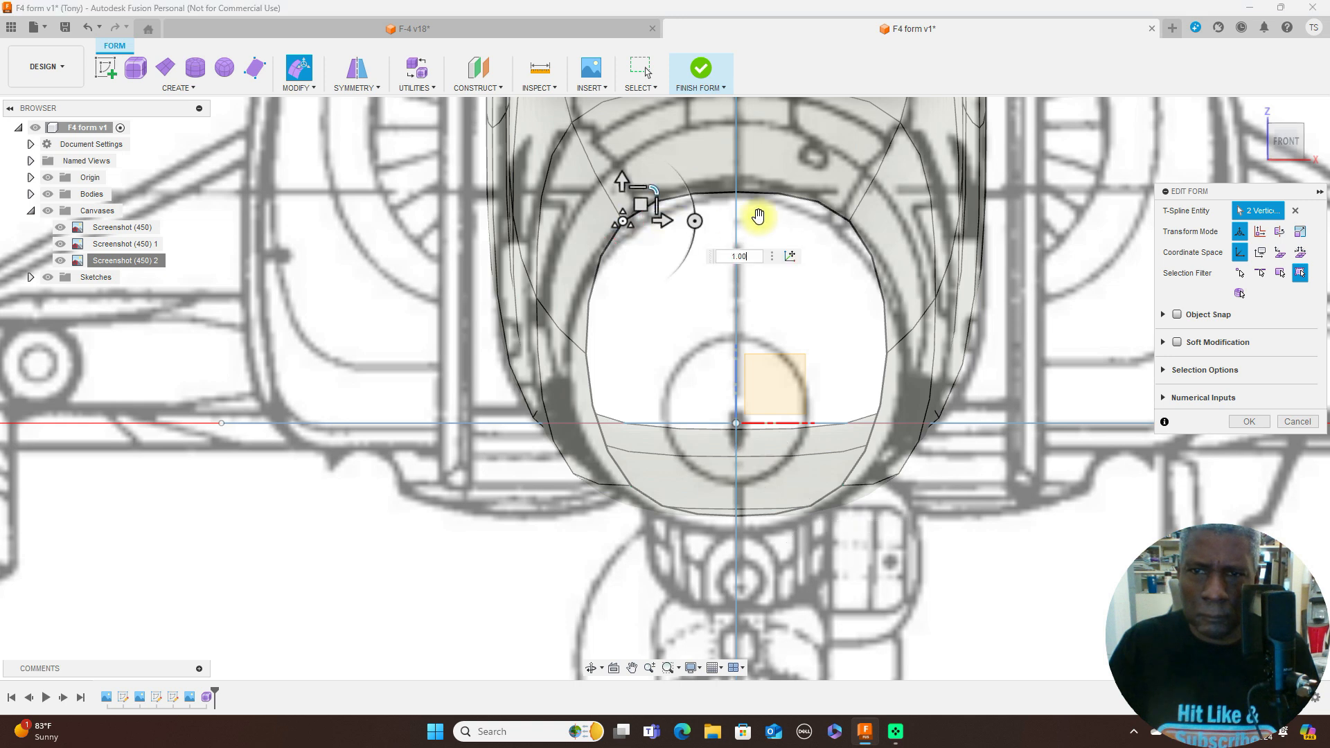
shift+click(850, 222)
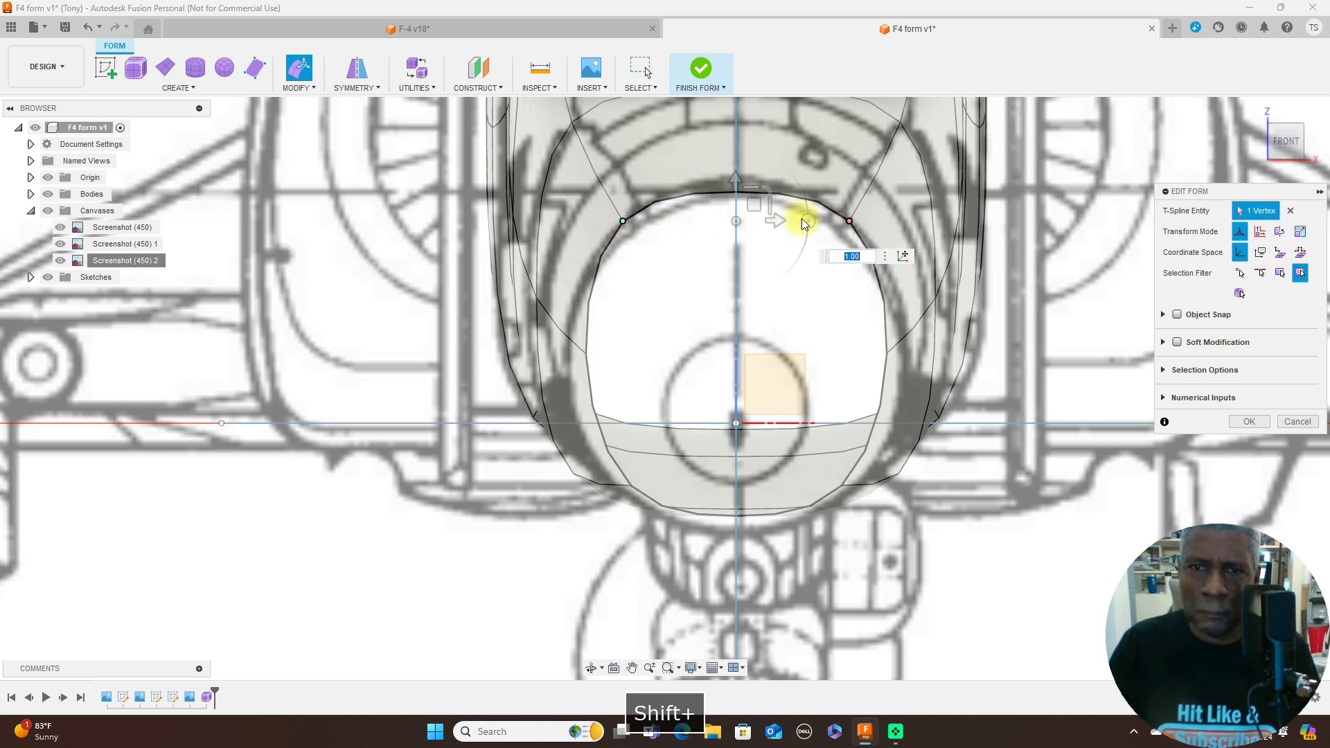
drag(768, 191, 767, 195)
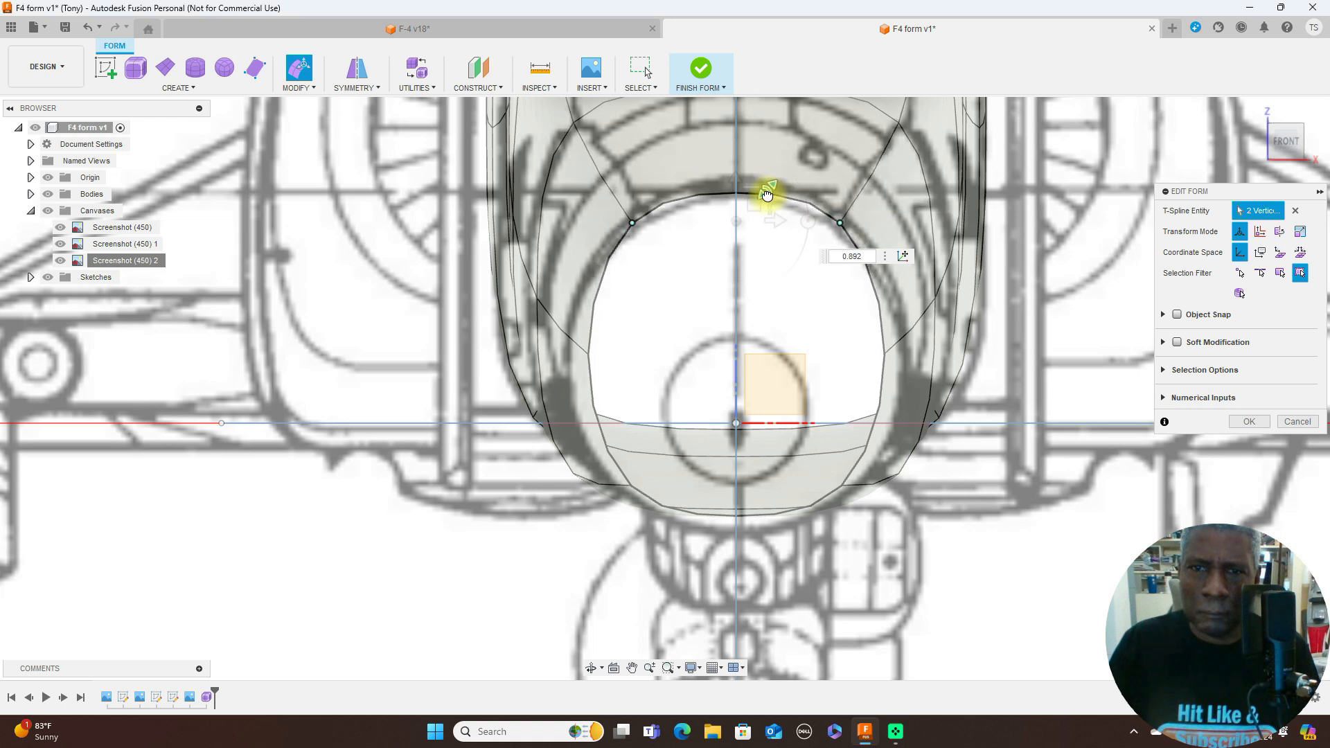
drag(768, 194, 765, 198)
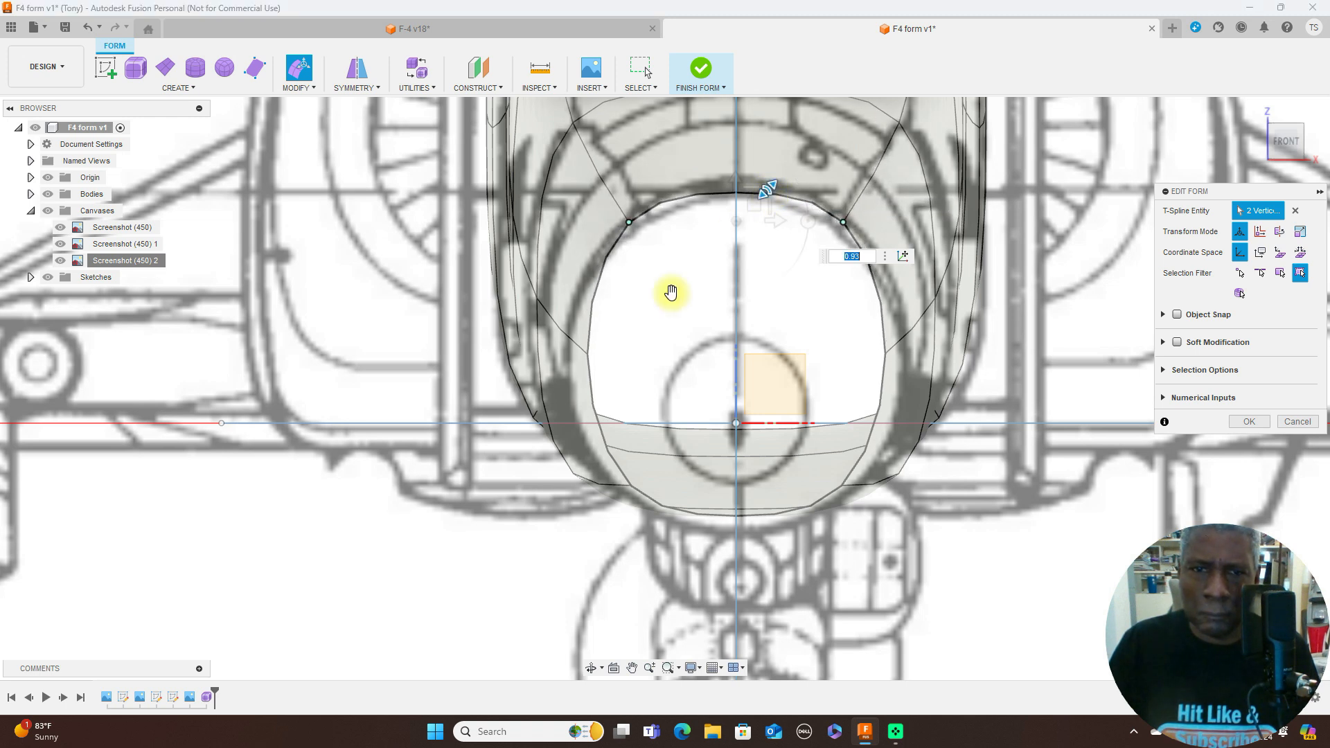
- Scale the front opening's two side vertices outward to about 1.193 and lower its bottom centre vertex about 0.298 mm
click(586, 352)
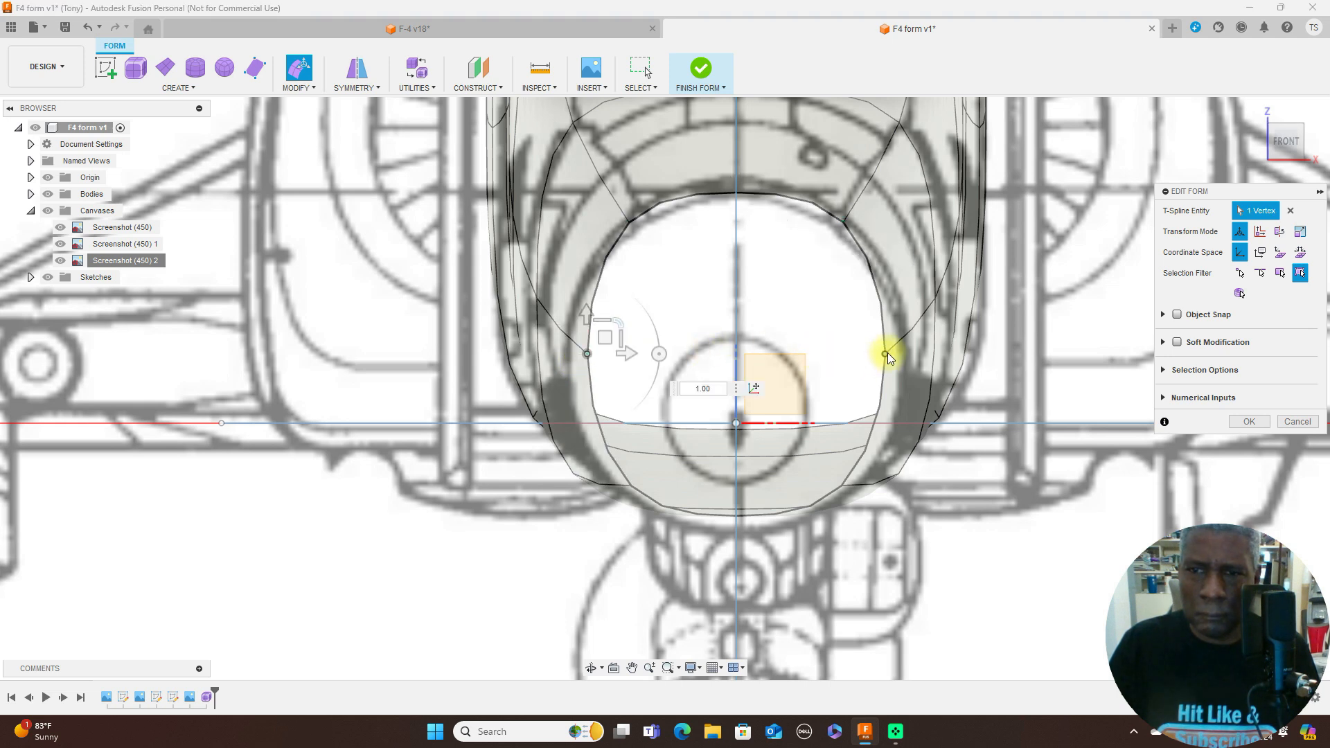
shift+click(886, 353)
drag(768, 321, 773, 318)
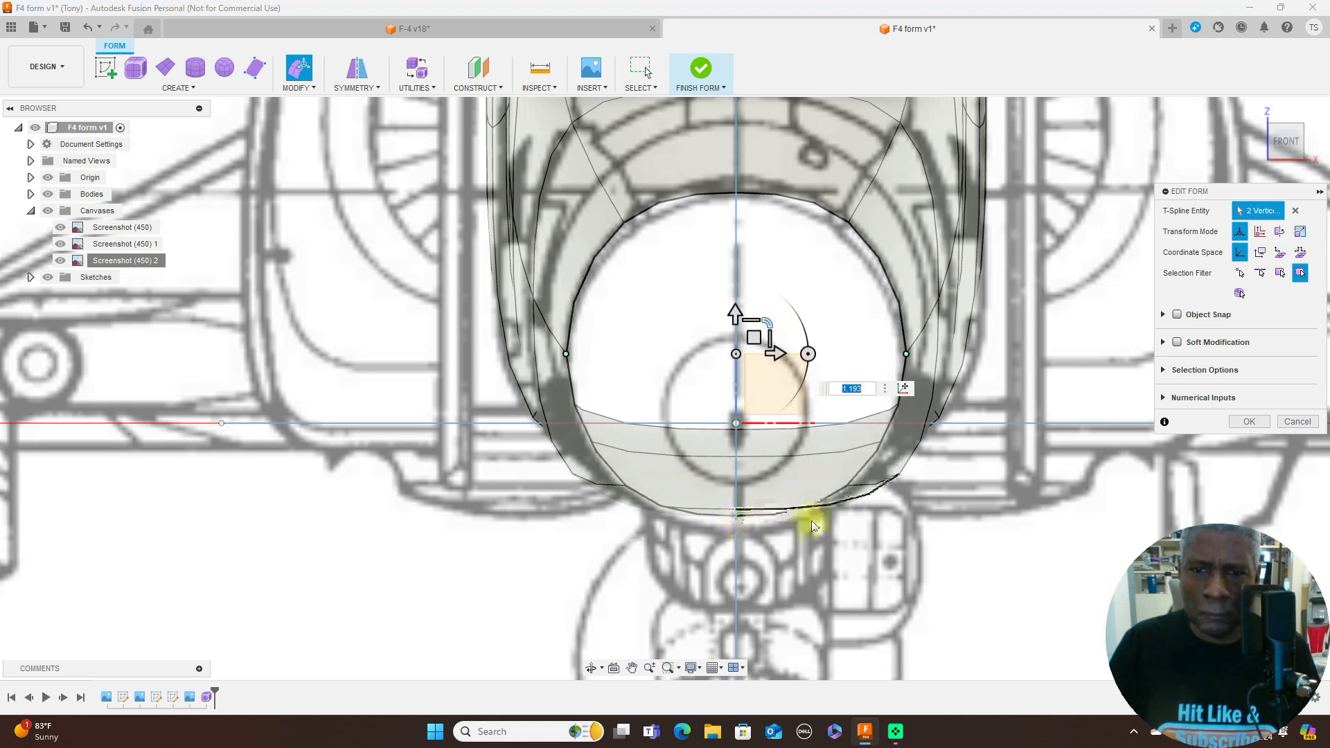
click(738, 517)
drag(754, 500, 754, 510)
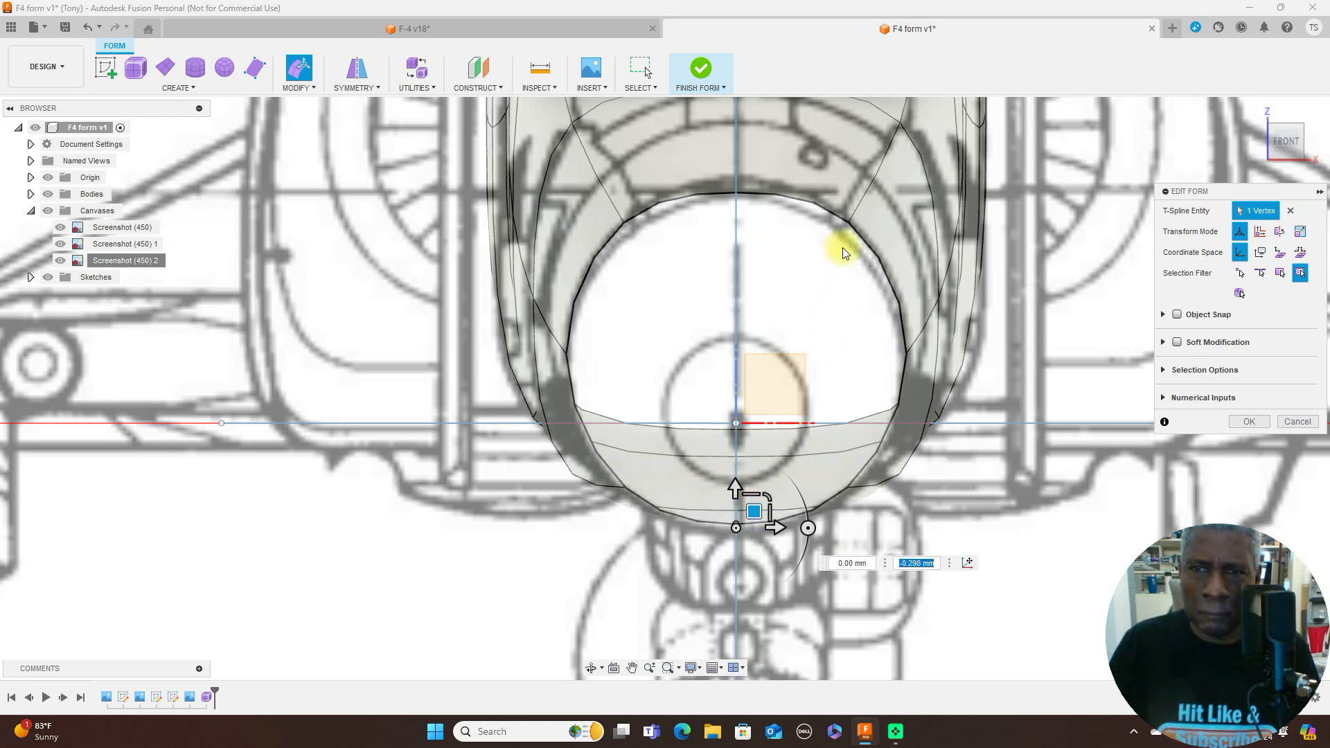
- Scale the front opening's two upper corner vertices inward again to match the circular nose outline
click(851, 223)
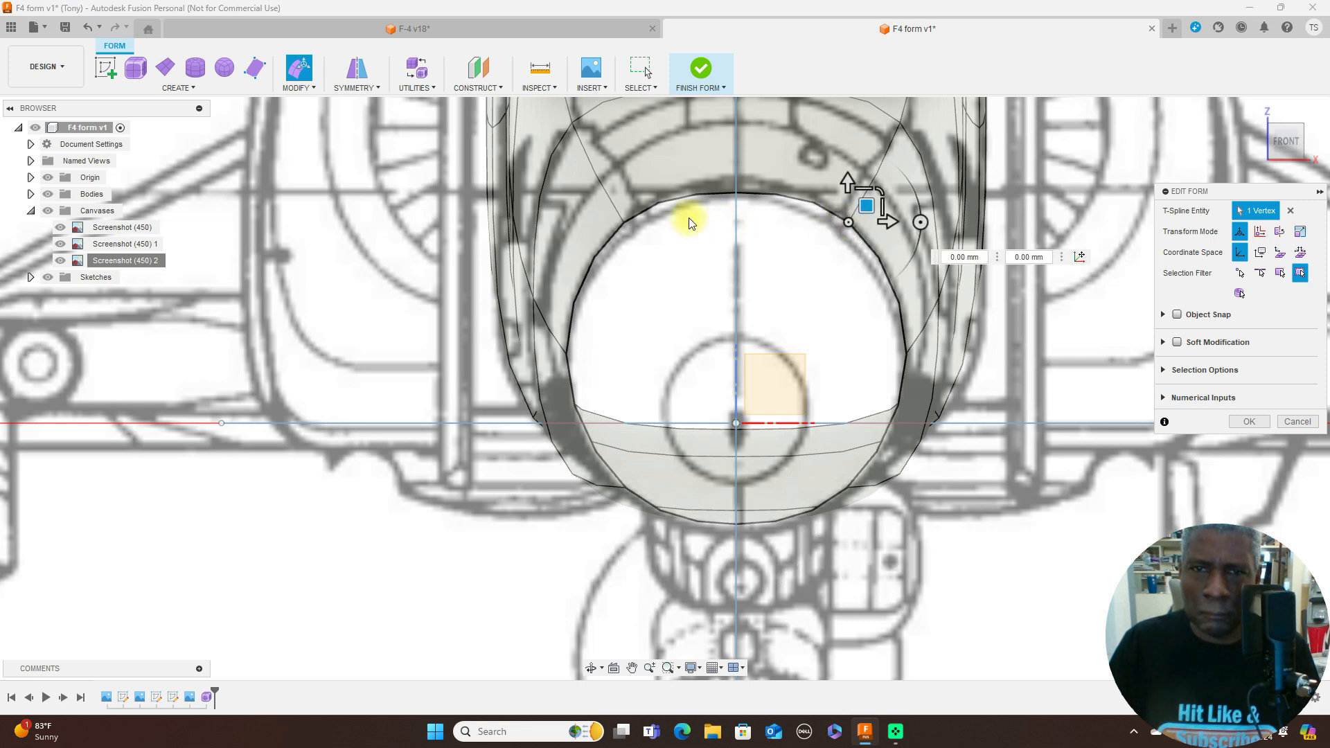
click(626, 220)
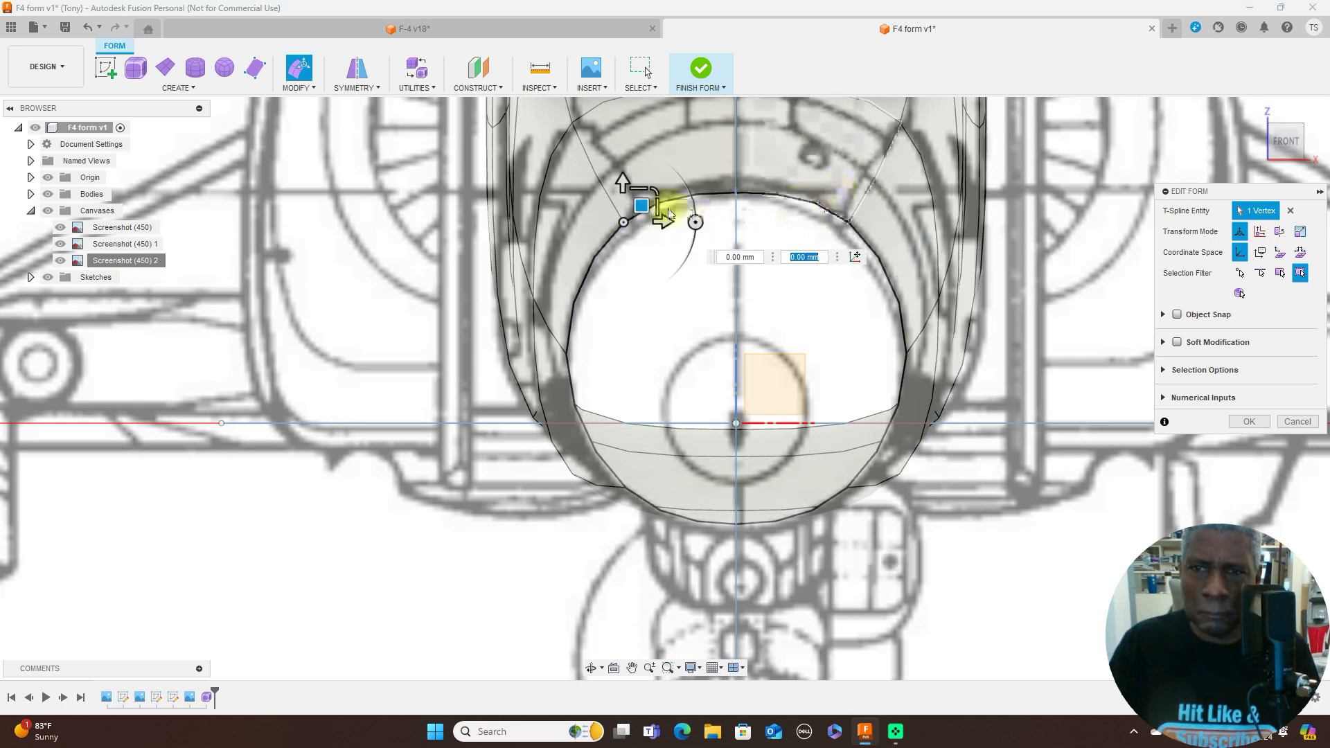
drag(660, 199, 657, 191)
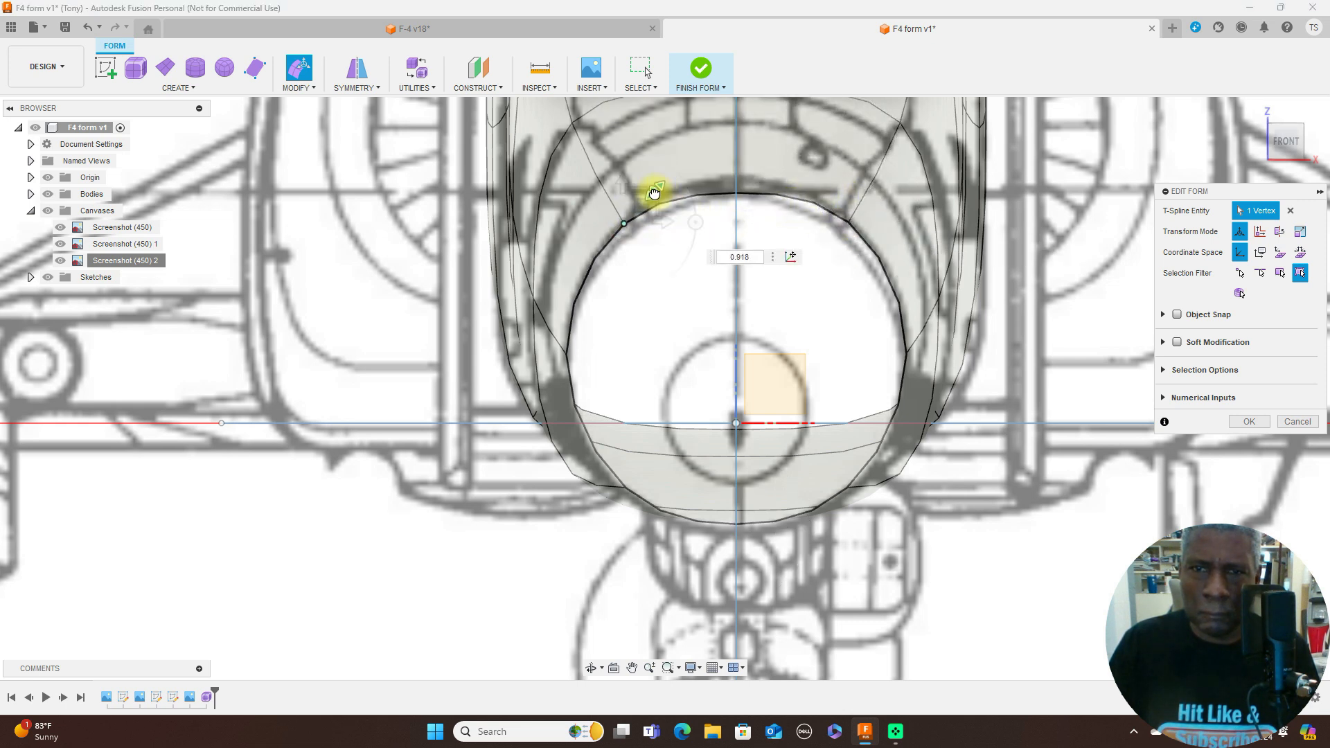
shift+click(851, 220)
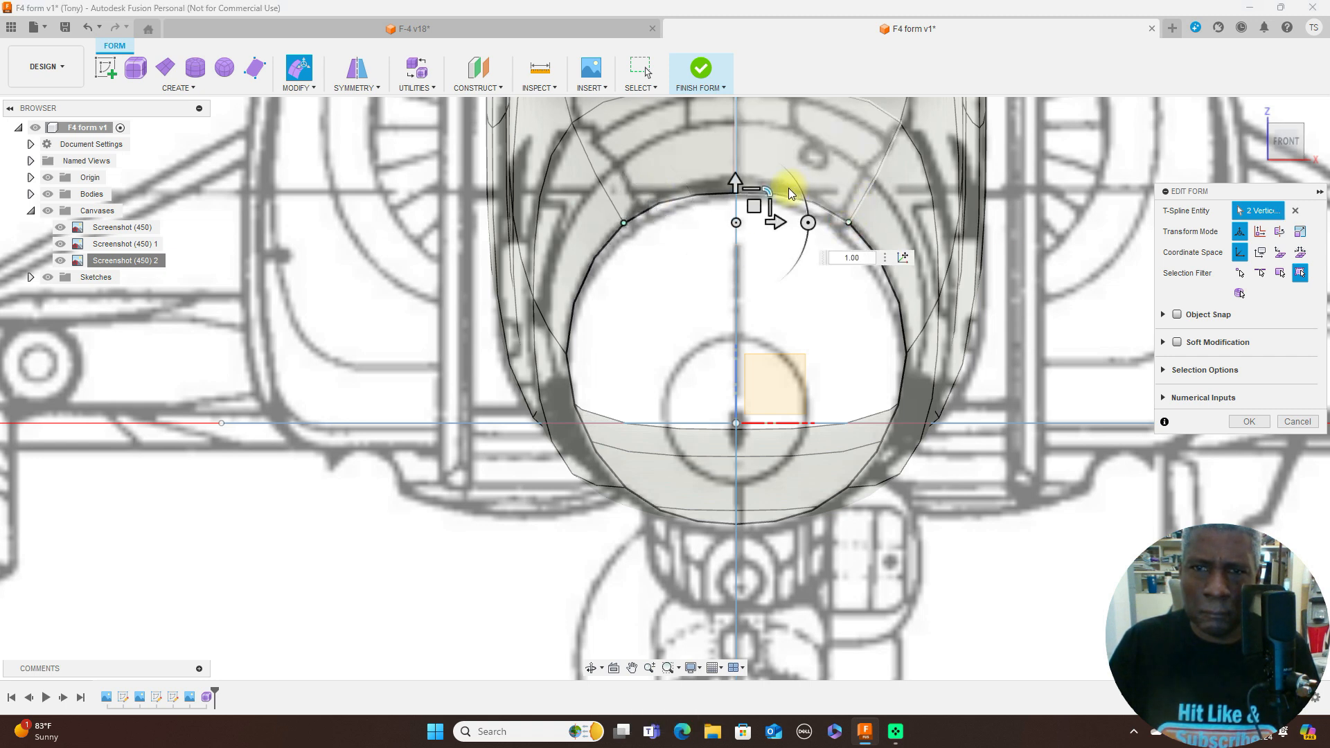
drag(766, 191, 748, 200)
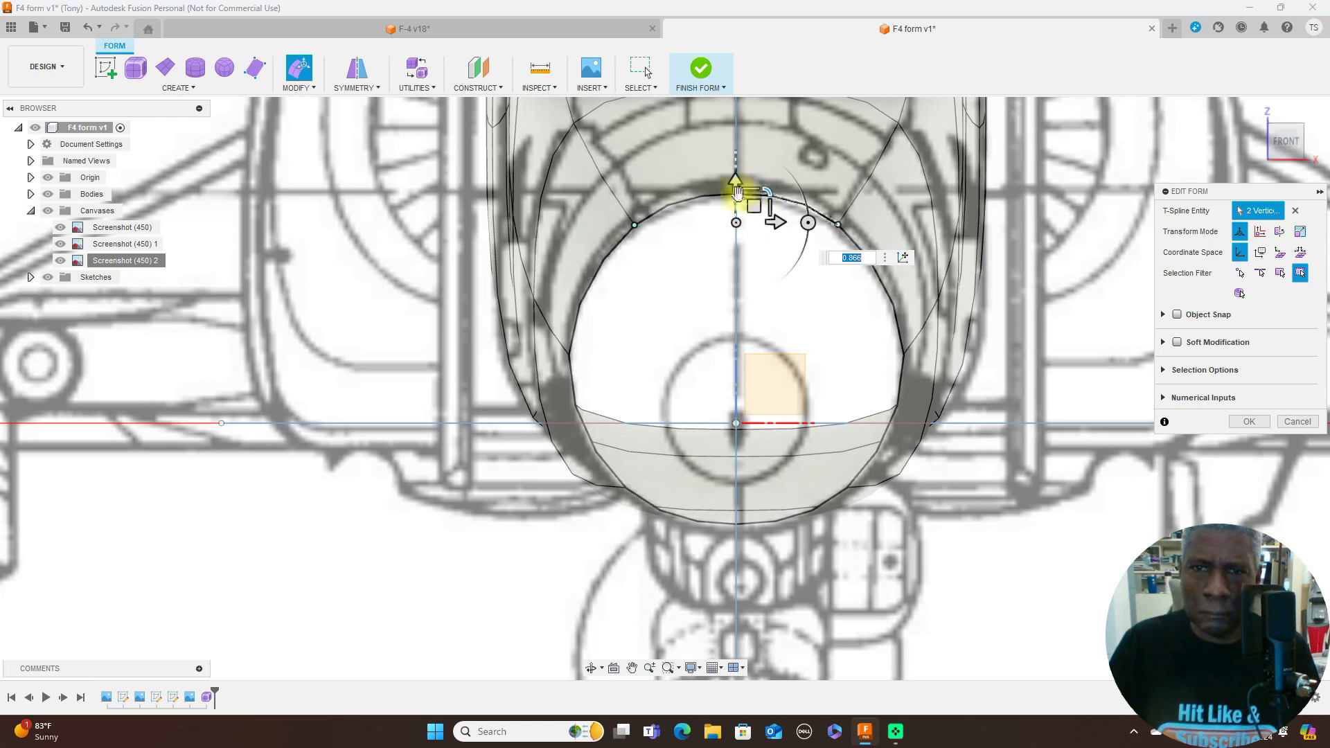
- Lower the front opening's top centre vertex about 0.079 mm to match the nose outline in the front view
scroll(739, 201, up, 3)
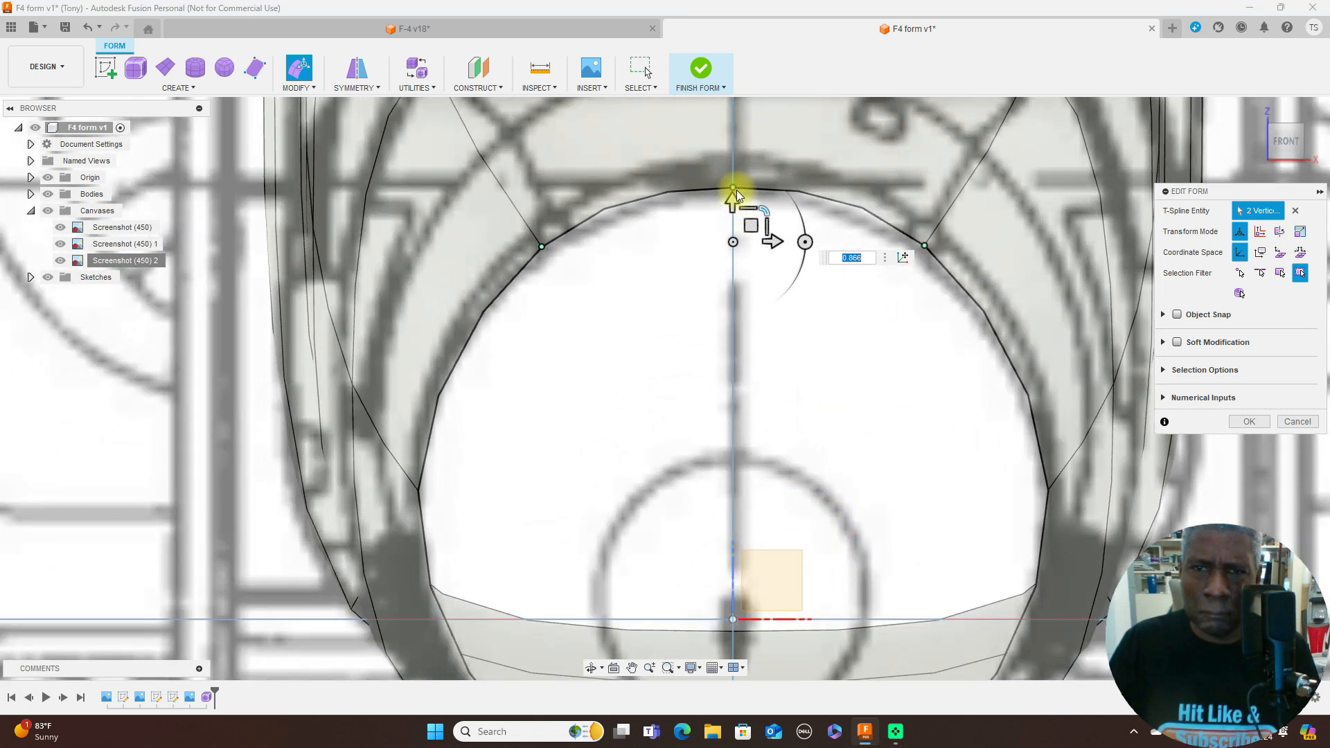
click(736, 190)
drag(752, 173, 751, 178)
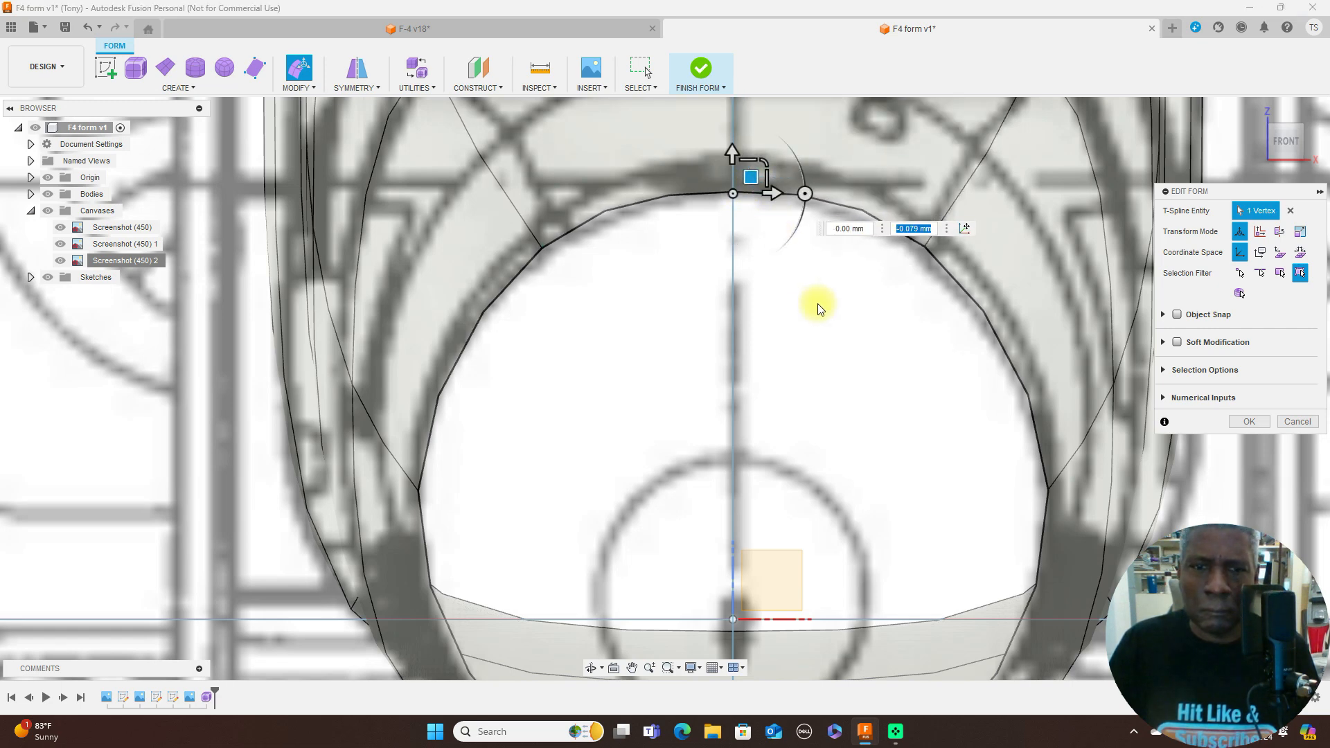
scroll(821, 300, down, 3)
scroll(820, 299, down, 3)
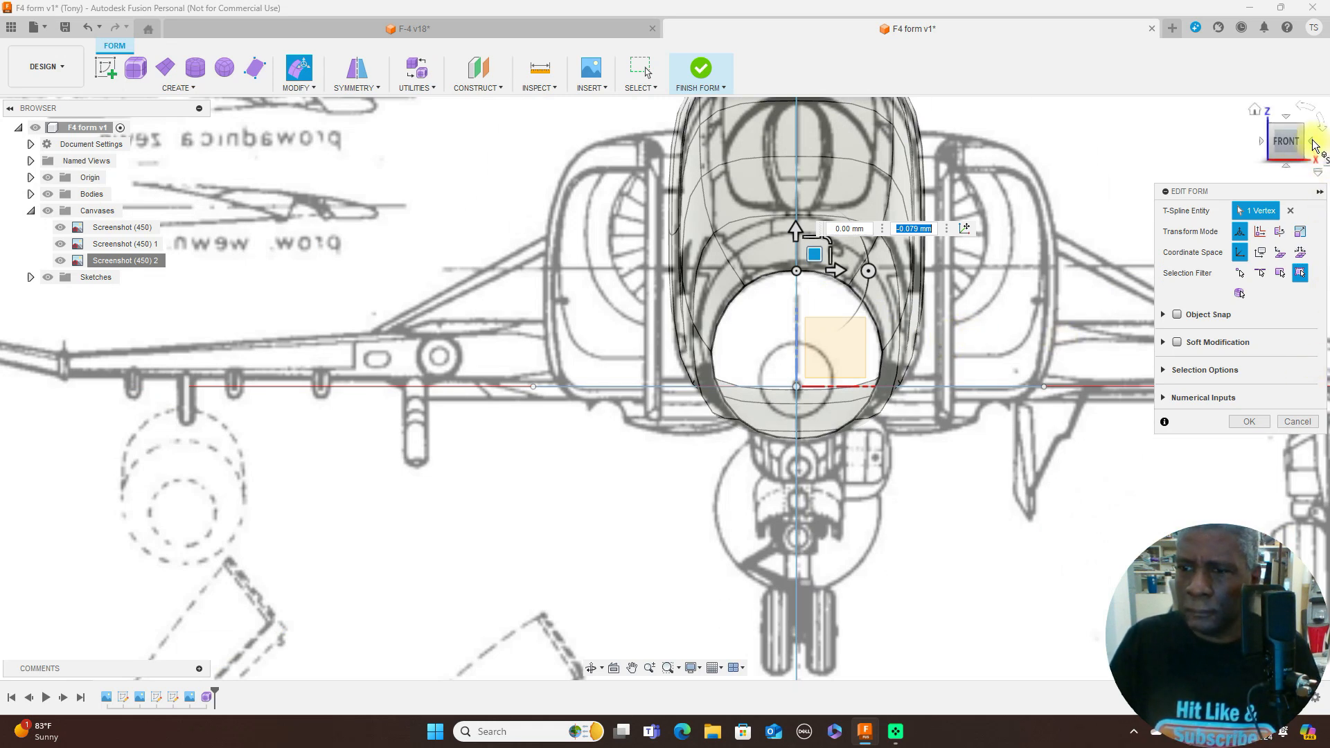
- Try moving the front opening's top centre vertex slightly in the right side view, and undo the move
click(1313, 142)
scroll(1047, 483, down, 5)
middle_drag(863, 551, 1081, 405)
scroll(887, 462, up, 3)
middle_drag(615, 395, 920, 432)
middle_drag(760, 414, 769, 476)
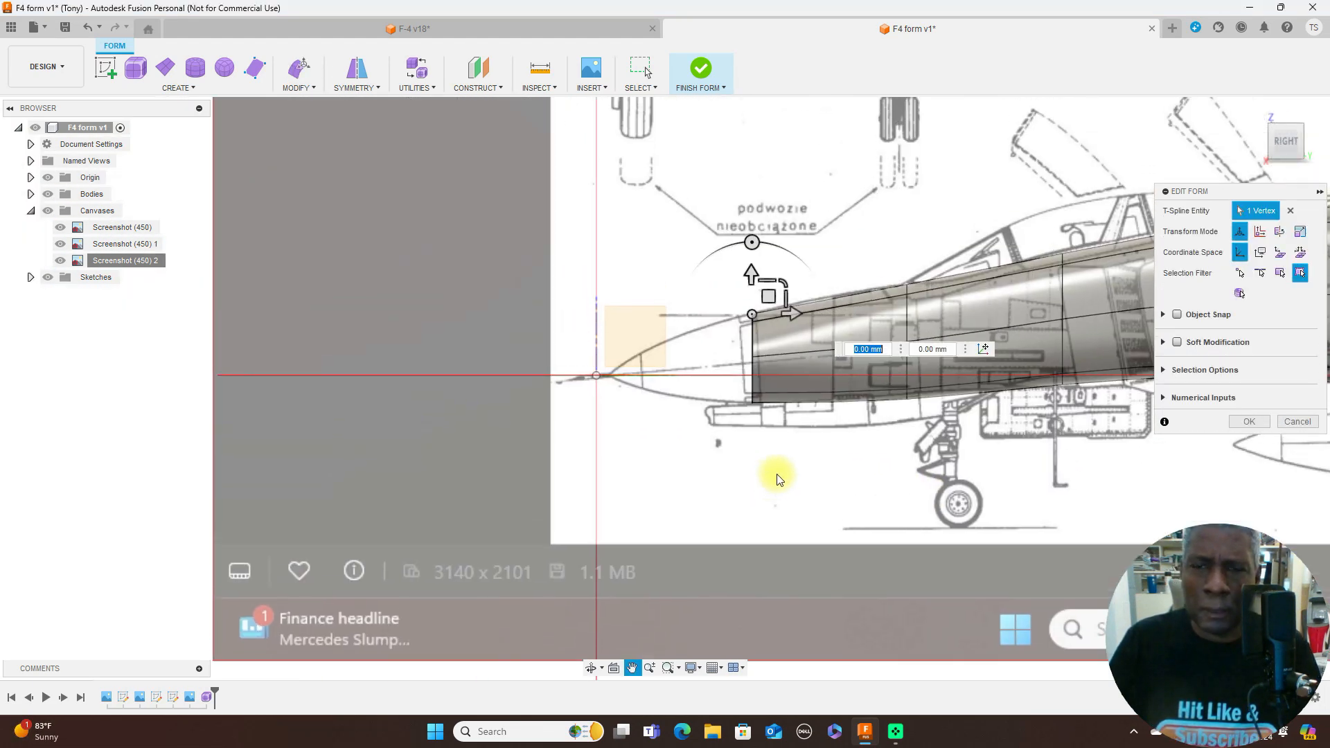
mouse_move(768, 296)
alt+mouse_down()
mouse_move(722, 297)
mouse_move(771, 298)
alt+mouse_up()
scroll(788, 368, up, 3)
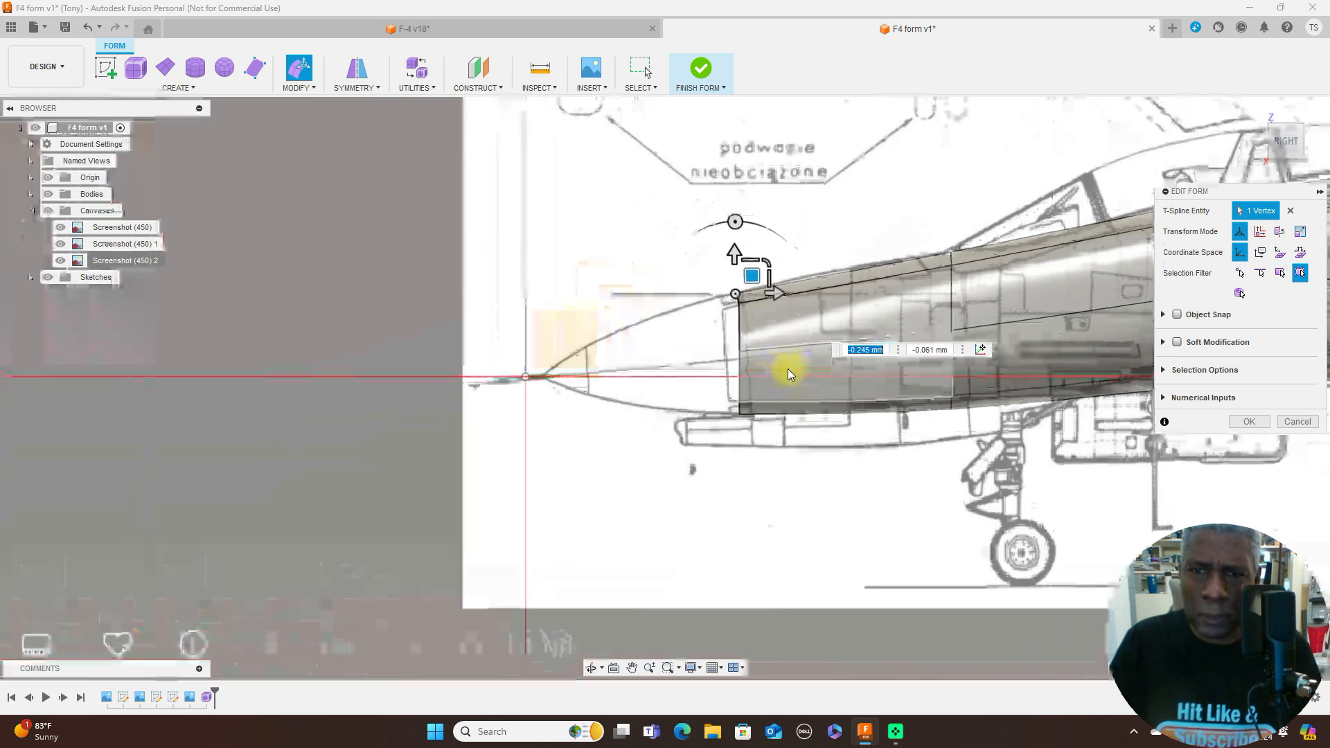
click(88, 28)
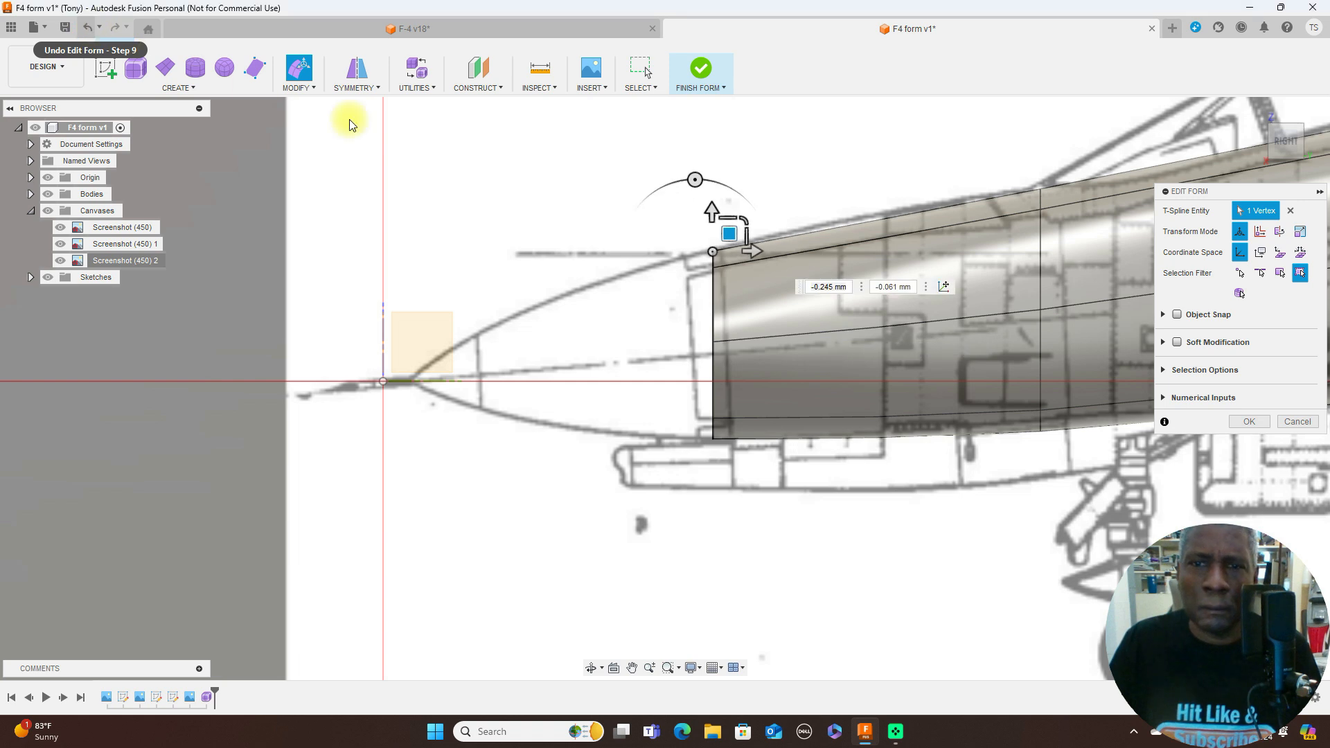
- Extend the front edge loop forward along the nose and scale its width to about 0.83 to fit the top-view blueprint
double_click(715, 310)
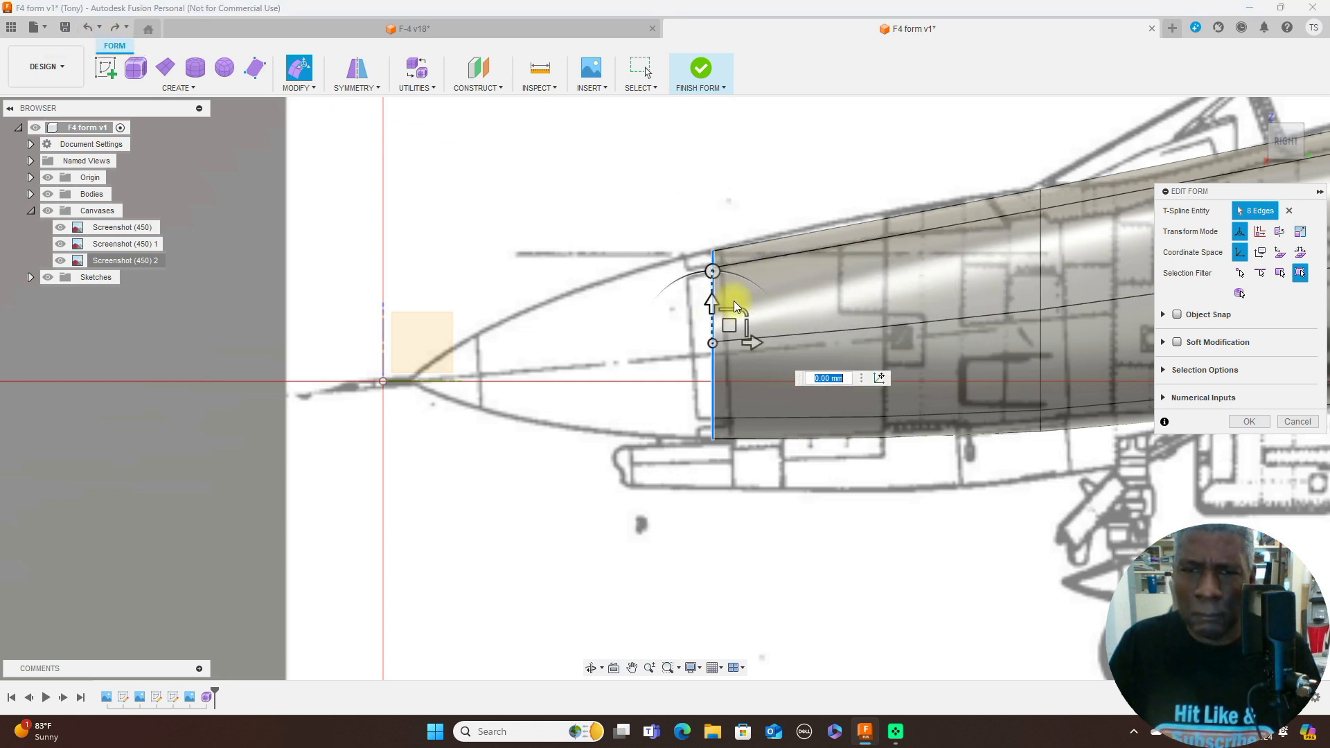
alt+drag(730, 321, 624, 335)
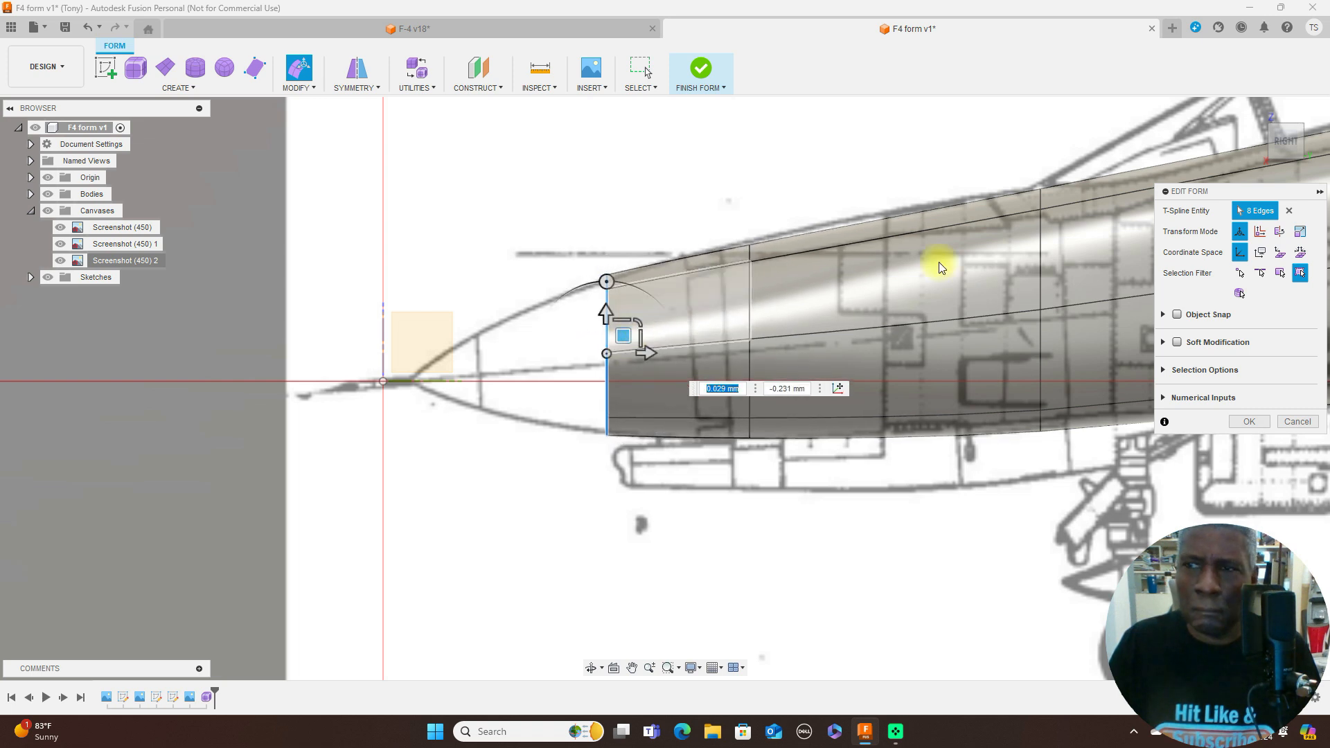
click(1286, 123)
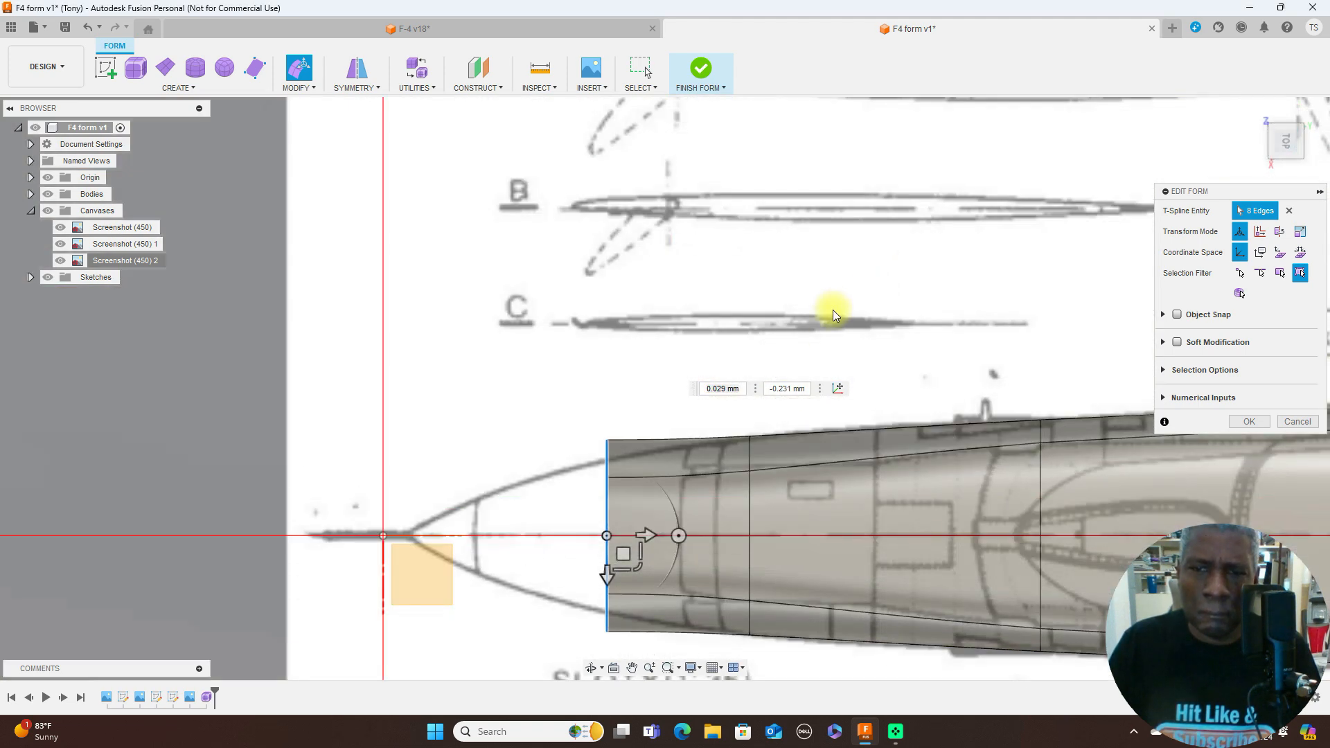
scroll(834, 310, down, 2)
middle_drag(889, 240, 909, 160)
drag(719, 434, 713, 421)
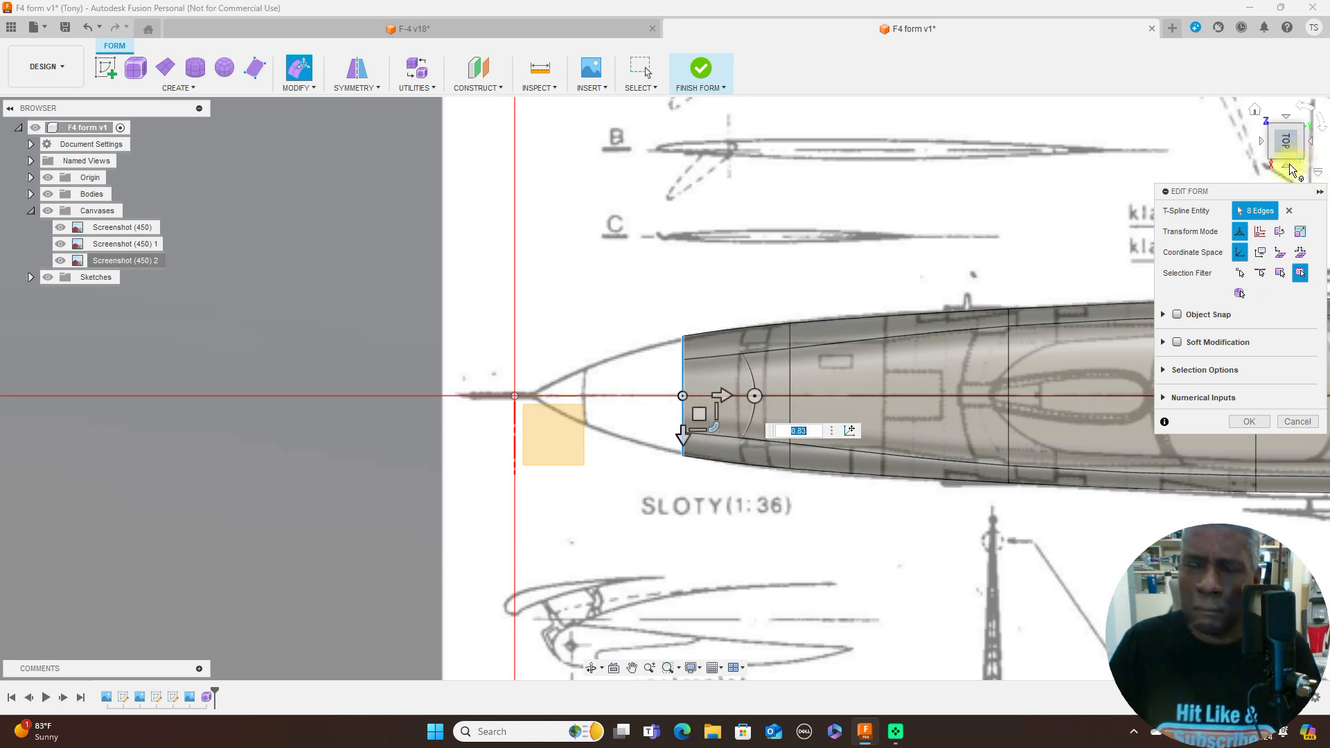
- Scale the new front edge loop's height to about 0.944 to fit the side-view nose profile
click(1300, 165)
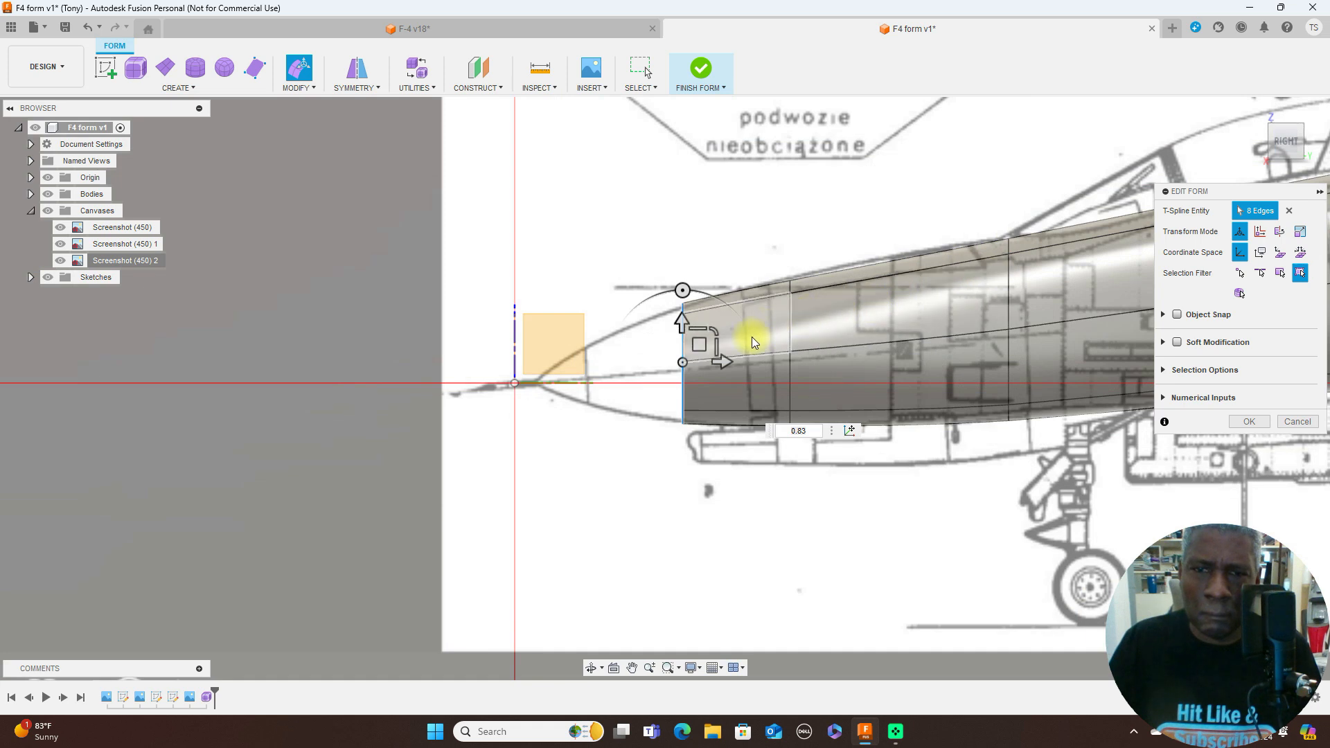
scroll(751, 336, up, 3)
drag(662, 357, 676, 351)
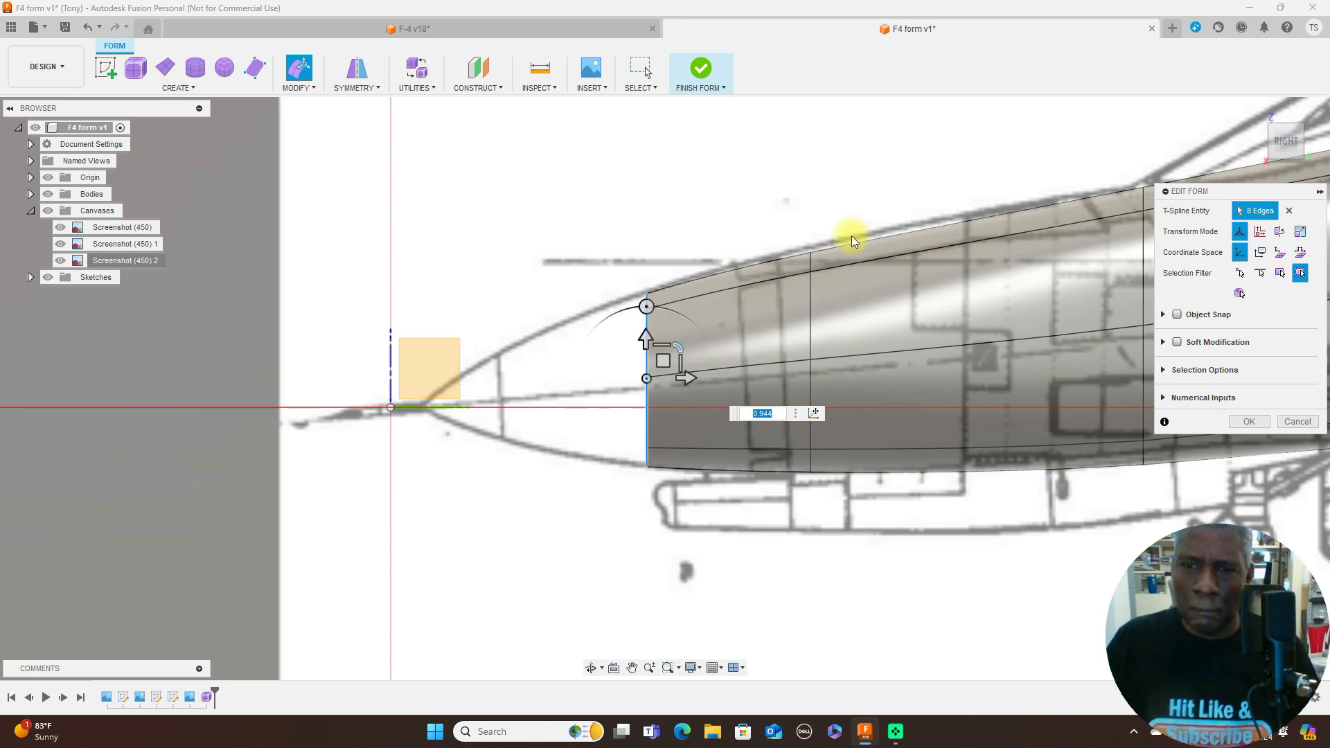
- Scale the second edge loop's height to 1.035 and raise the loop about 0.076 mm in the side view
double_click(812, 300)
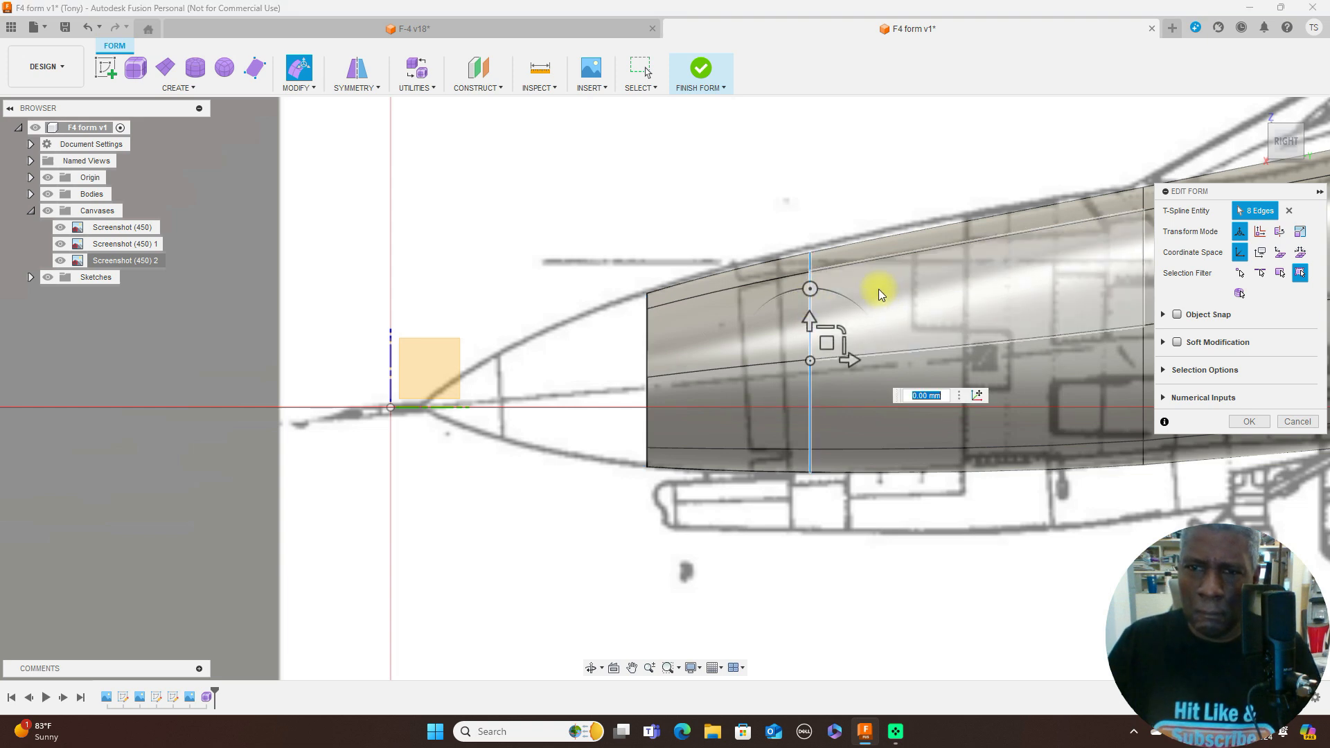
text(1.035)
drag(830, 345, 830, 343)
scroll(900, 351, down, 3)
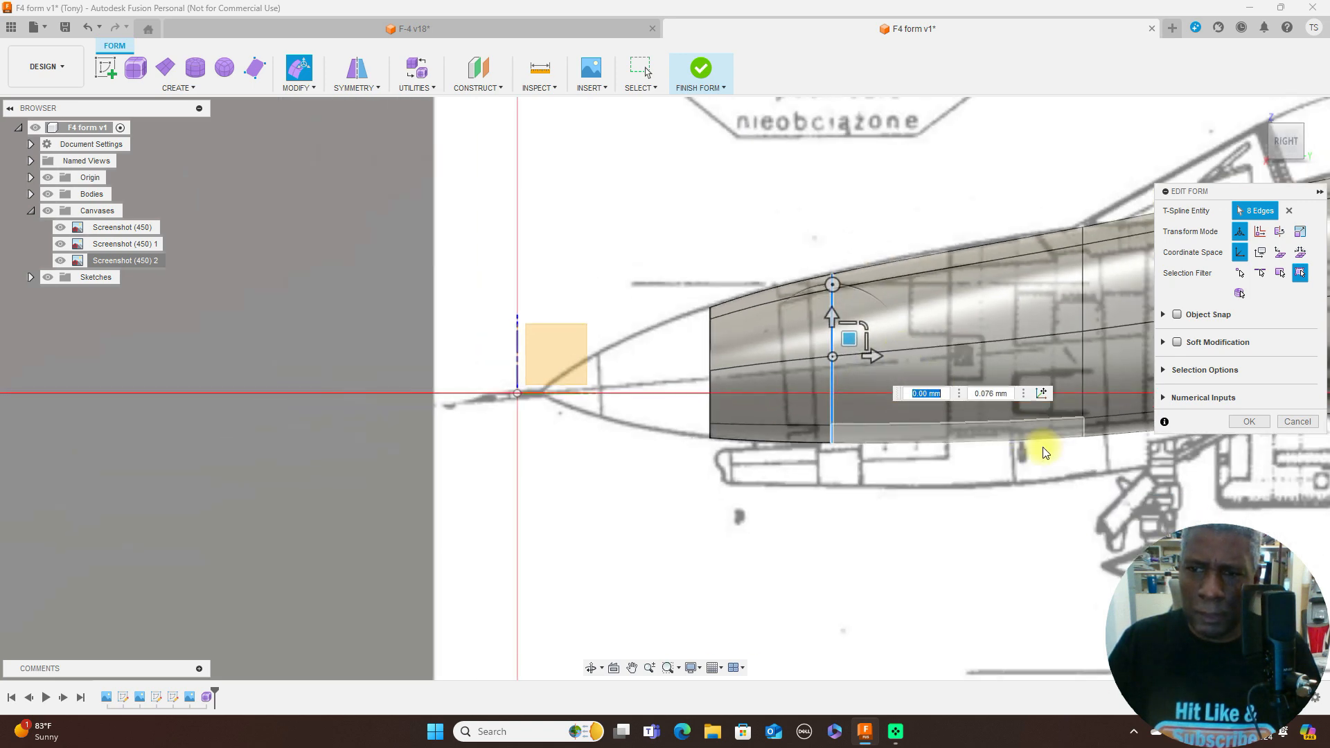
- Adjust the third edge loop's vertical position and scale its height to about 1.06 to follow the side profile ahead of the windshield
scroll(1067, 460, down, 3)
middle_drag(957, 477, 653, 460)
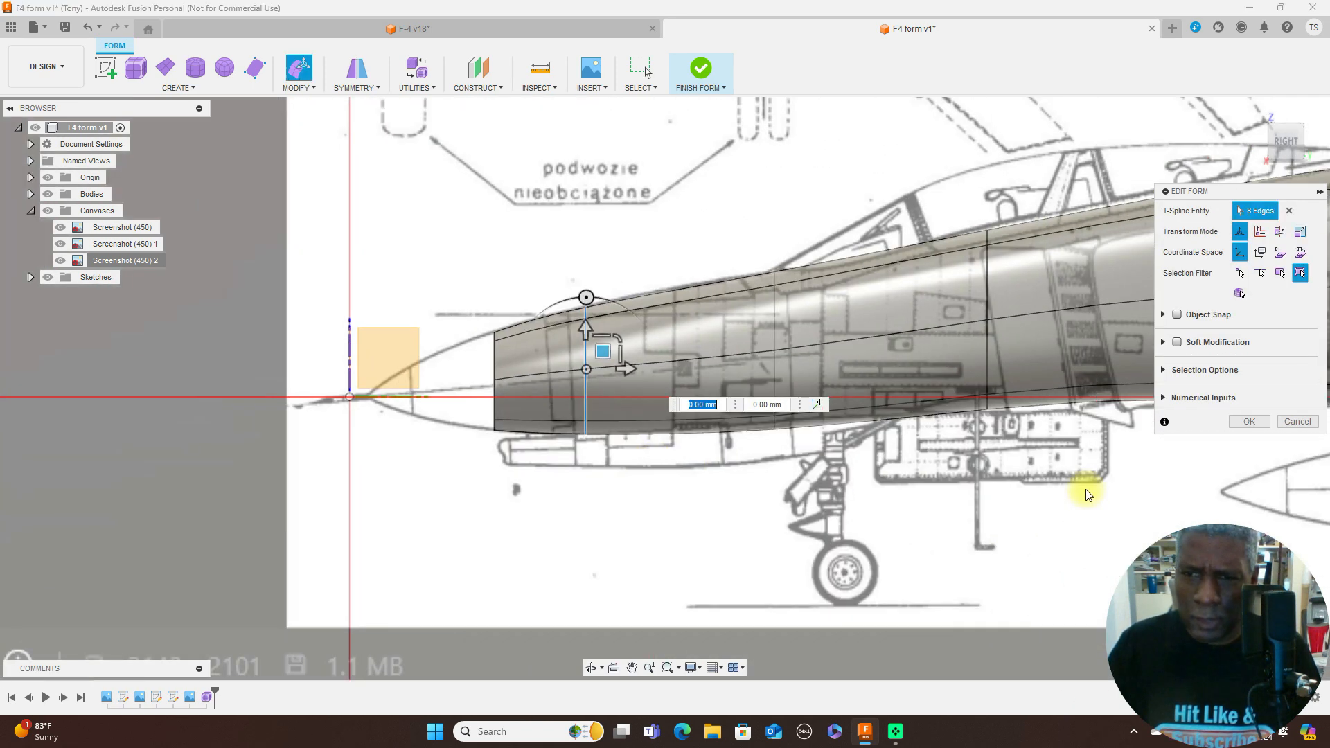
scroll(1060, 493, up, 3)
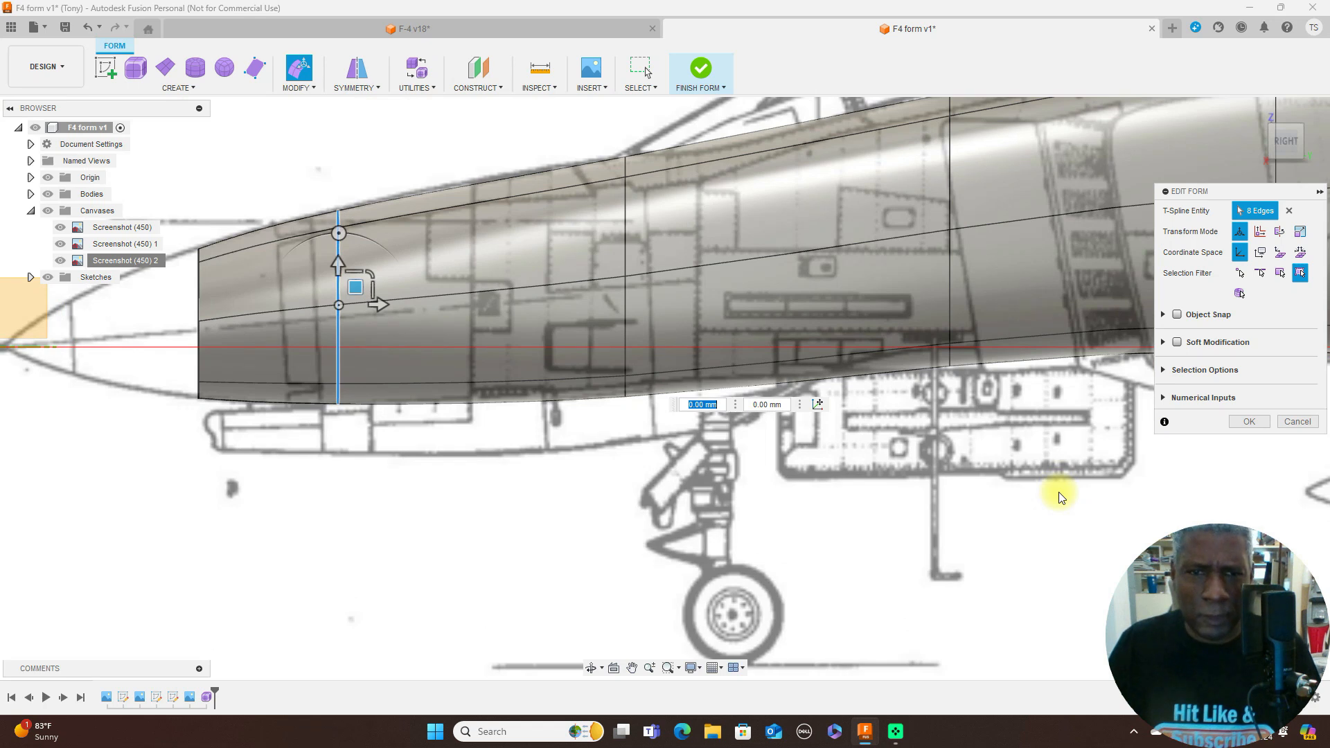
double_click(626, 251)
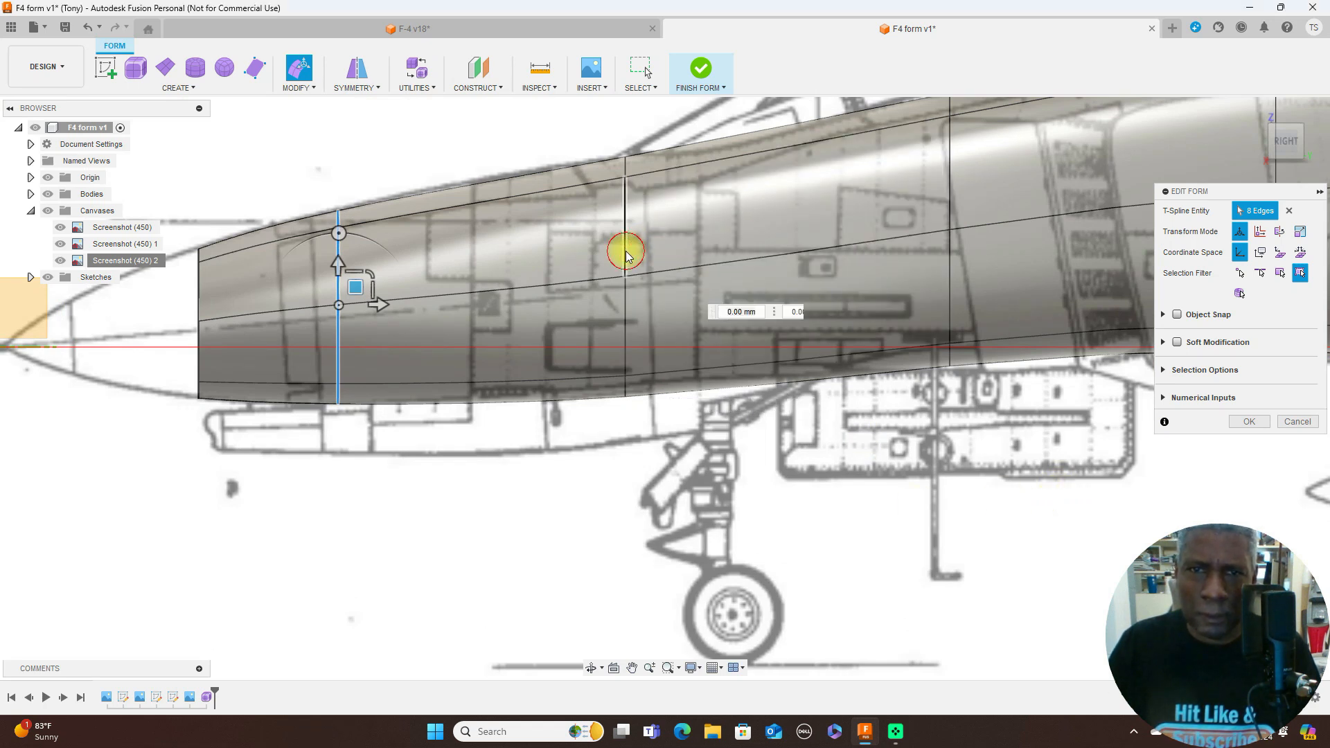
mouse_move(659, 248)
mouse_down()
mouse_move(643, 258)
mouse_move(659, 242)
mouse_up()
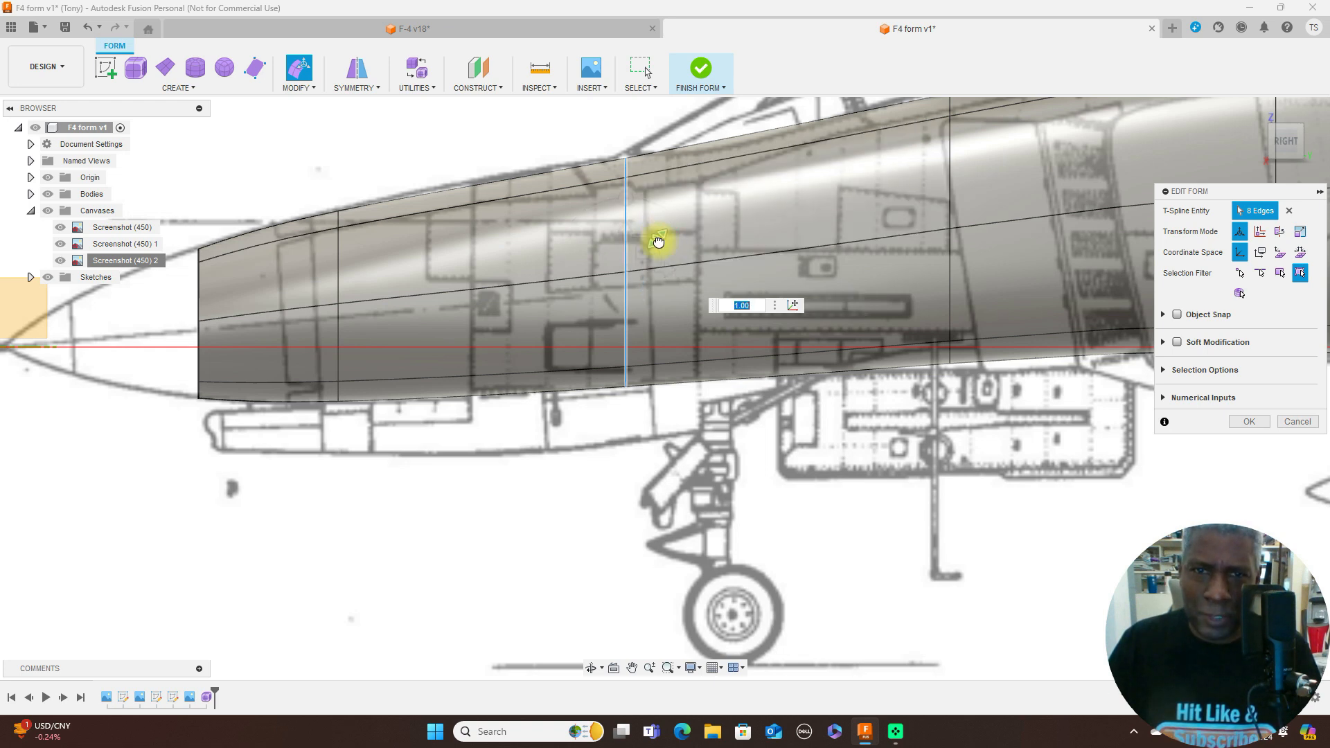
text(1.025)
drag(659, 242, 660, 240)
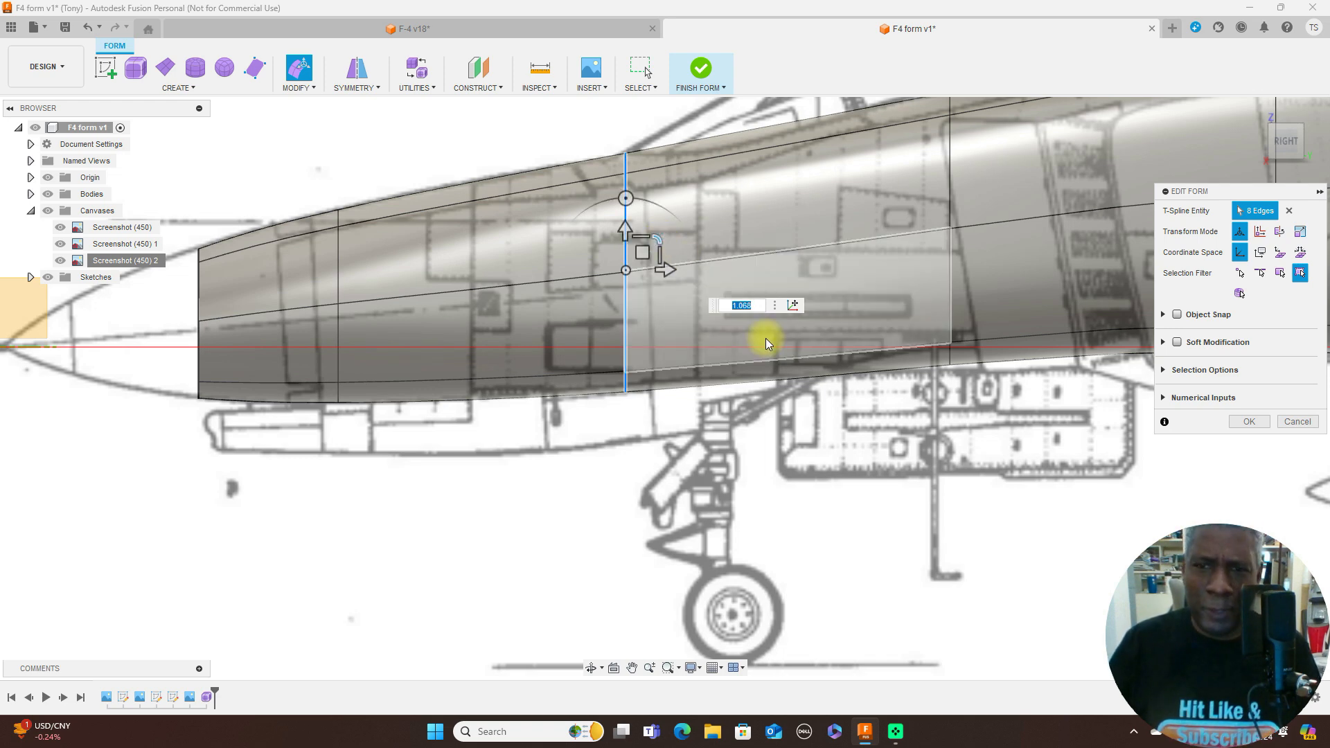
- Extend the front edge loop forward about 2.65 mm and scale it to about 0.795 in height and 0.773 in width
scroll(803, 474, down, 3)
middle_drag(846, 508, 1010, 422)
scroll(571, 442, up, 2)
middle_drag(544, 418, 663, 482)
scroll(637, 492, up, 2)
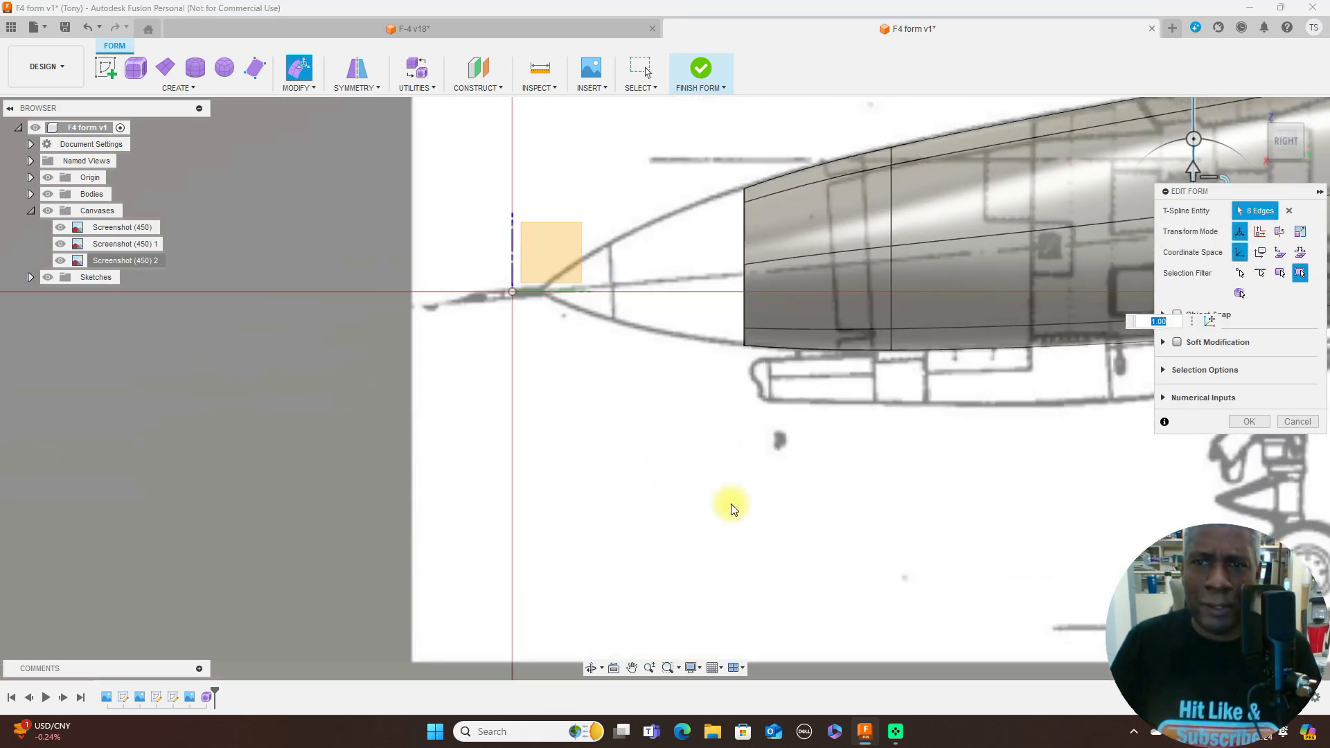
click(746, 235)
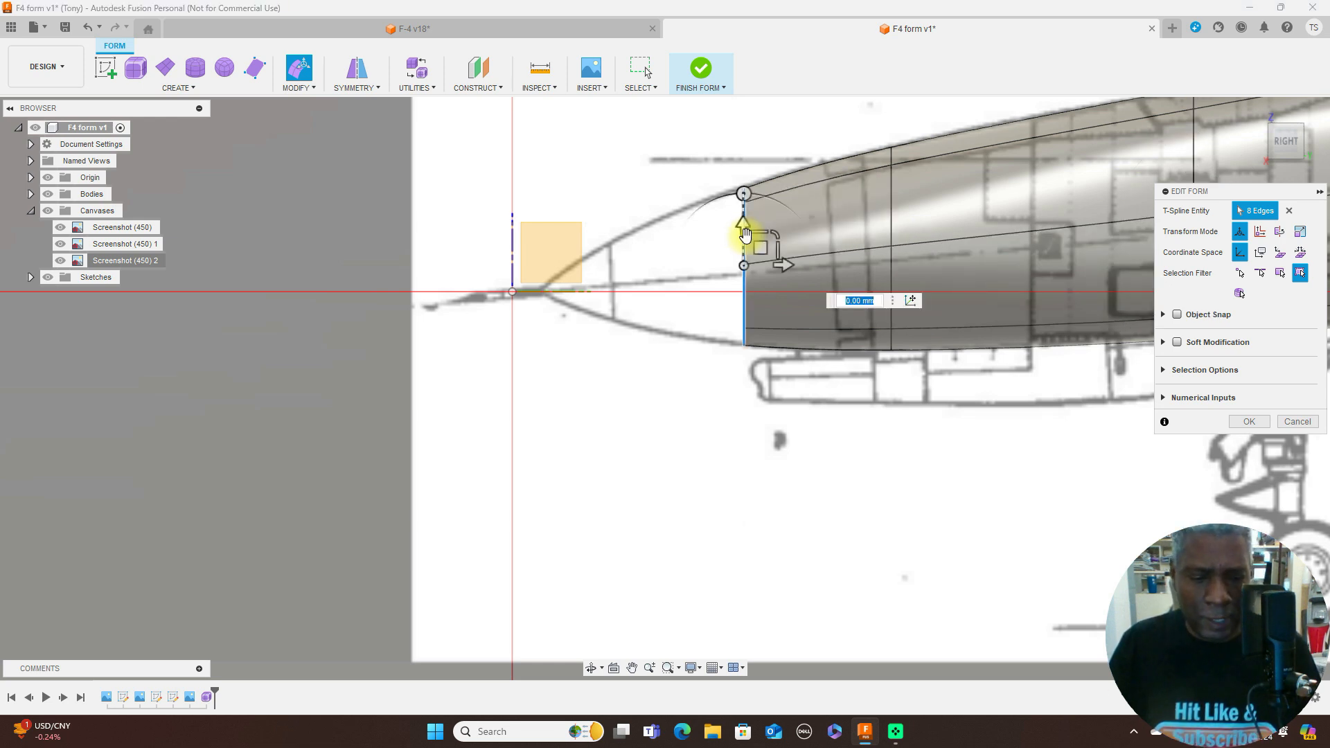
drag(761, 248, 697, 255)
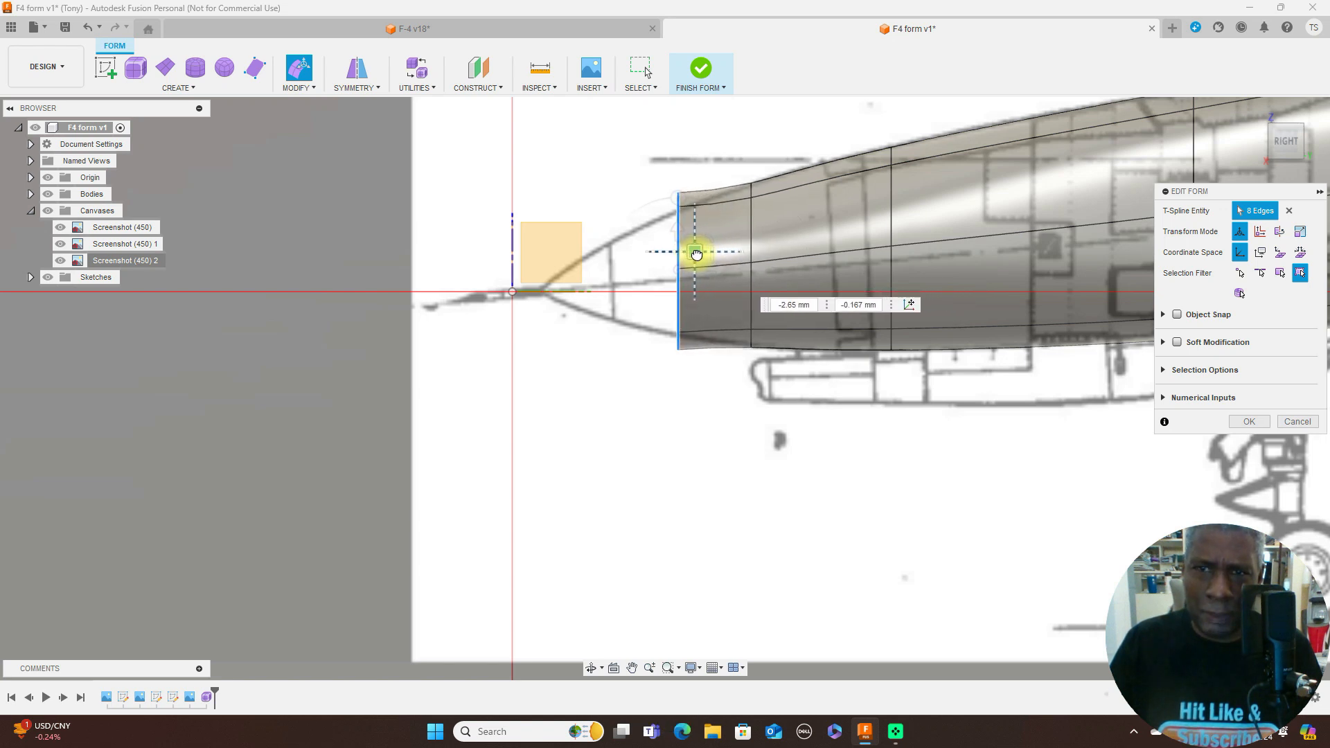
drag(696, 255, 701, 244)
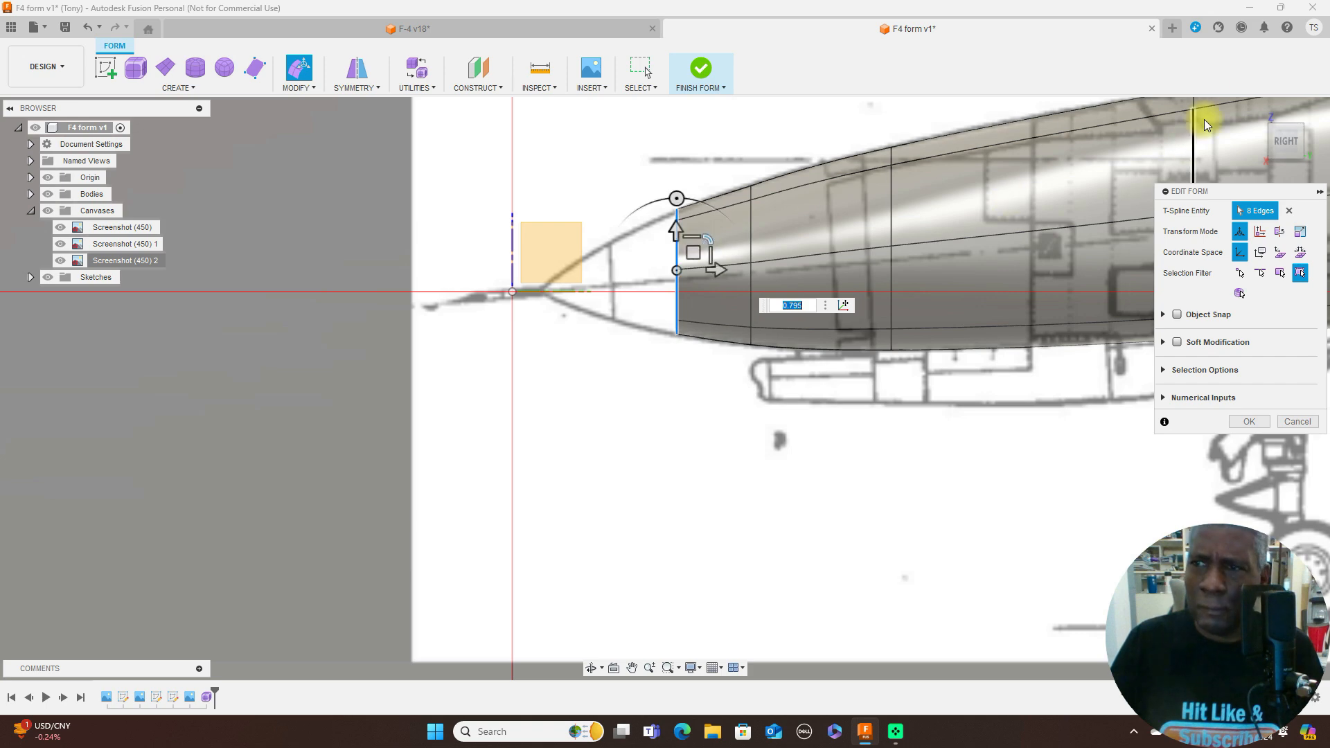
click(1289, 122)
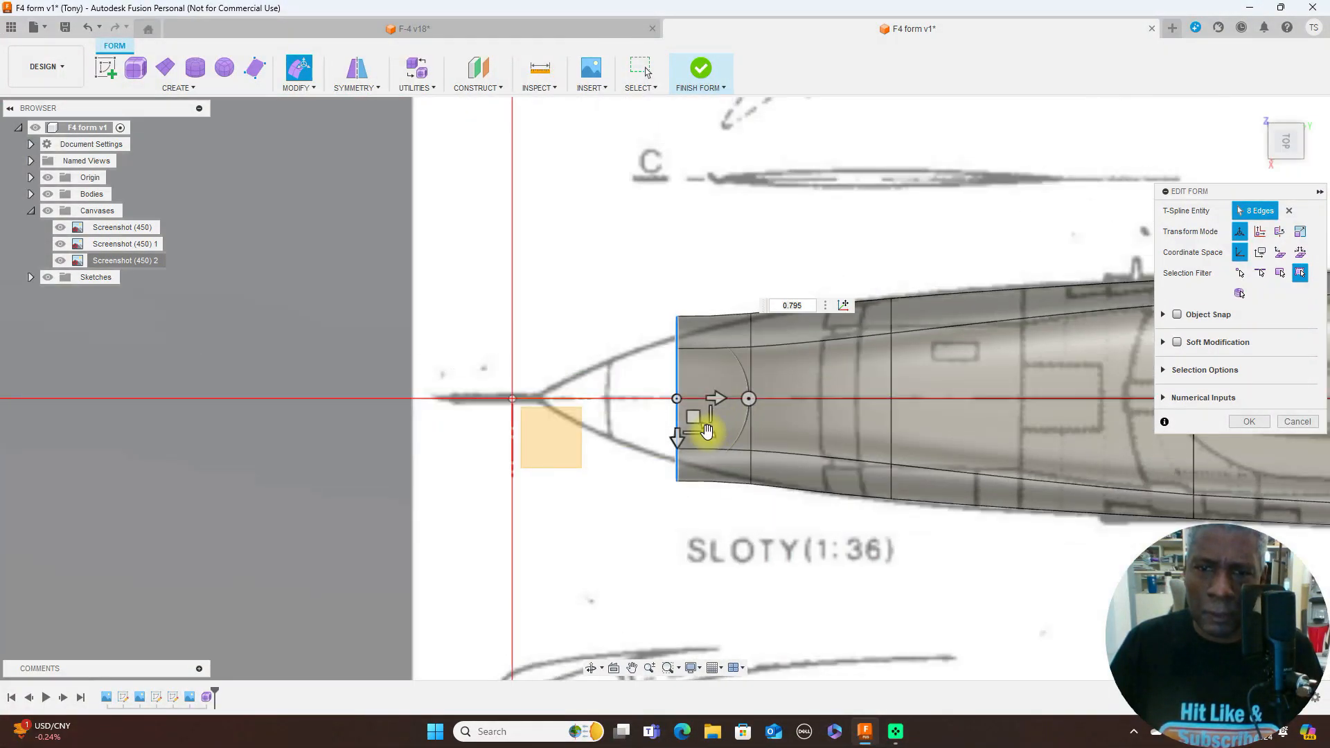
drag(707, 432, 705, 423)
- Extend the front edge loop forward again within the side-view nose outline and scale its width to about 0.751
click(1288, 164)
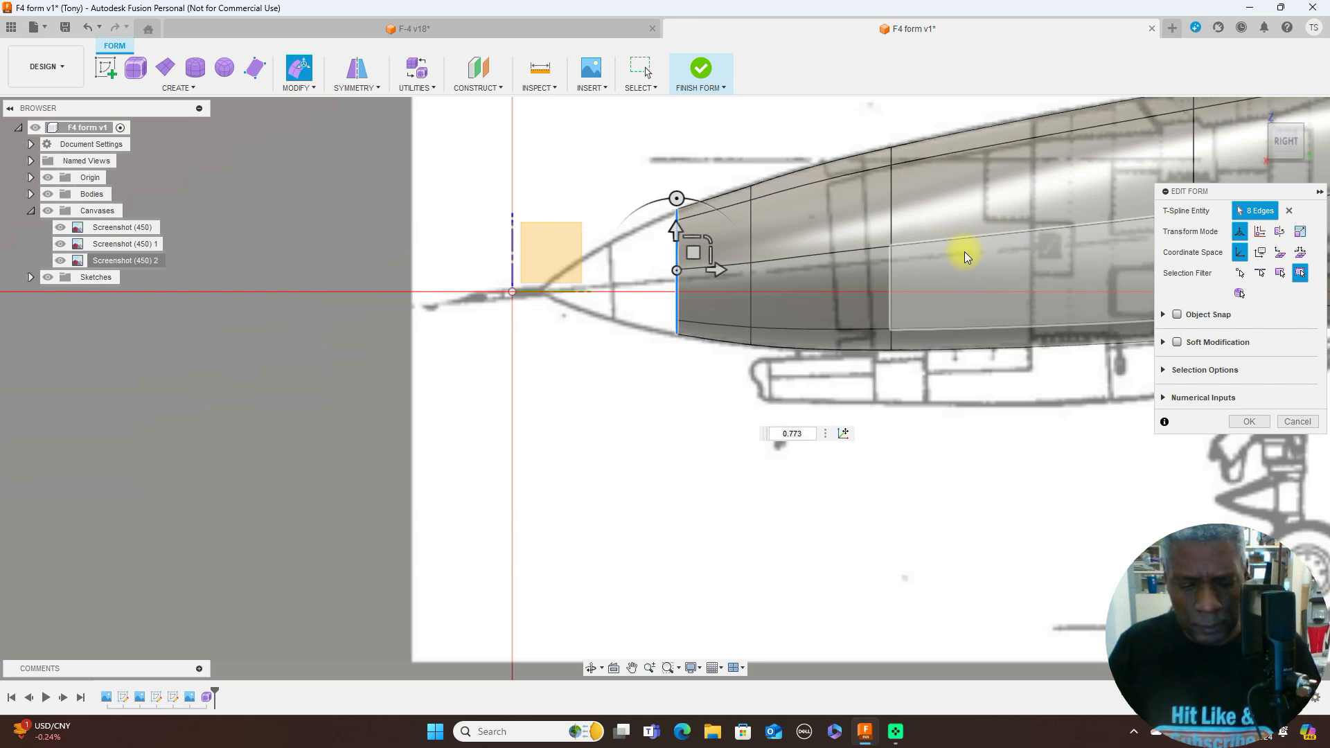
alt+drag(695, 253, 644, 249)
click(645, 253)
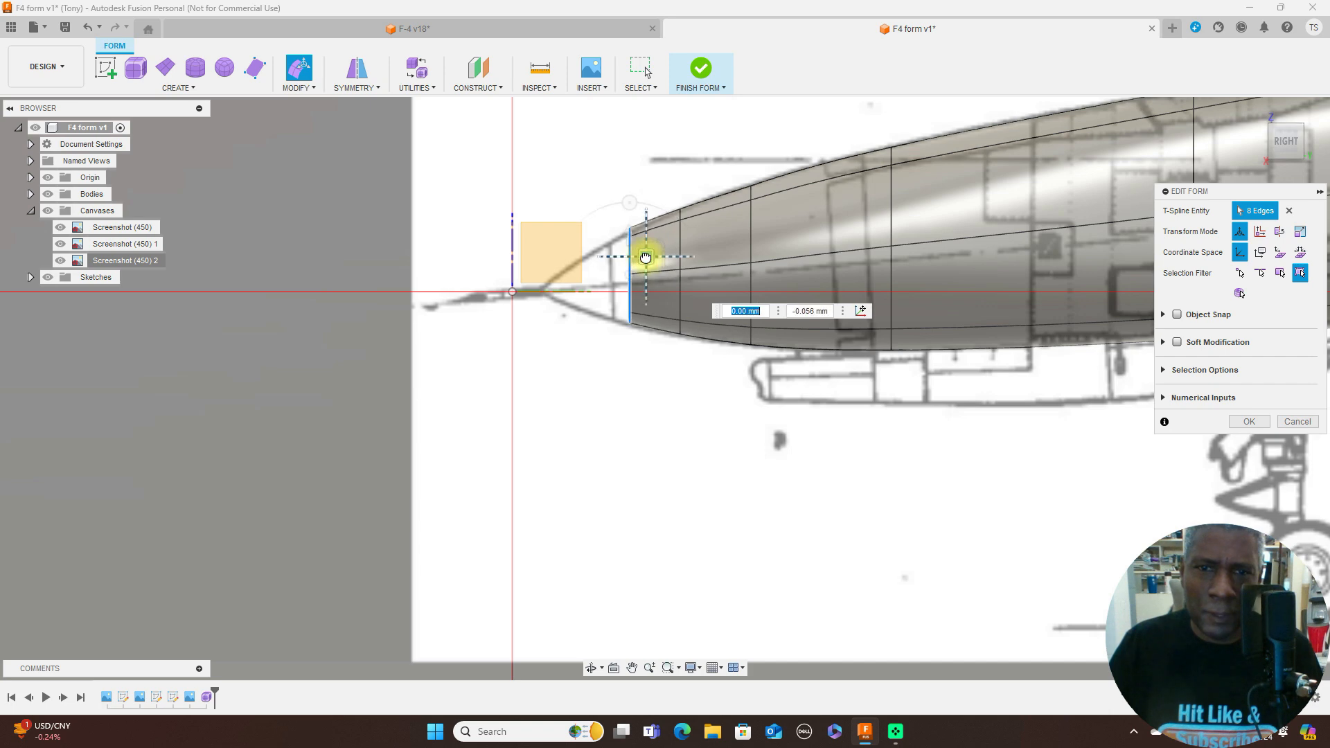
click(1286, 119)
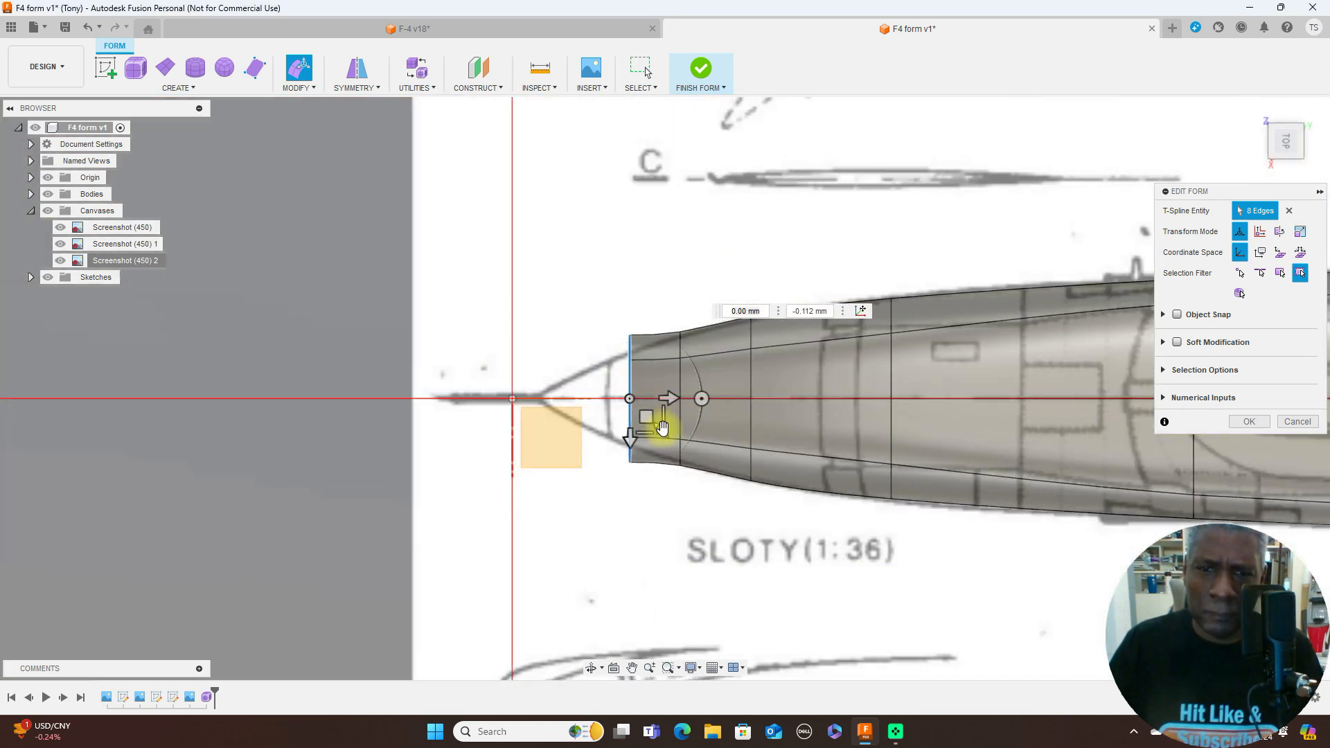
drag(663, 430, 661, 419)
- Extend the front edge loop another 1.841 mm or so toward the nose tip, lowering it about 0.139 mm
click(1291, 164)
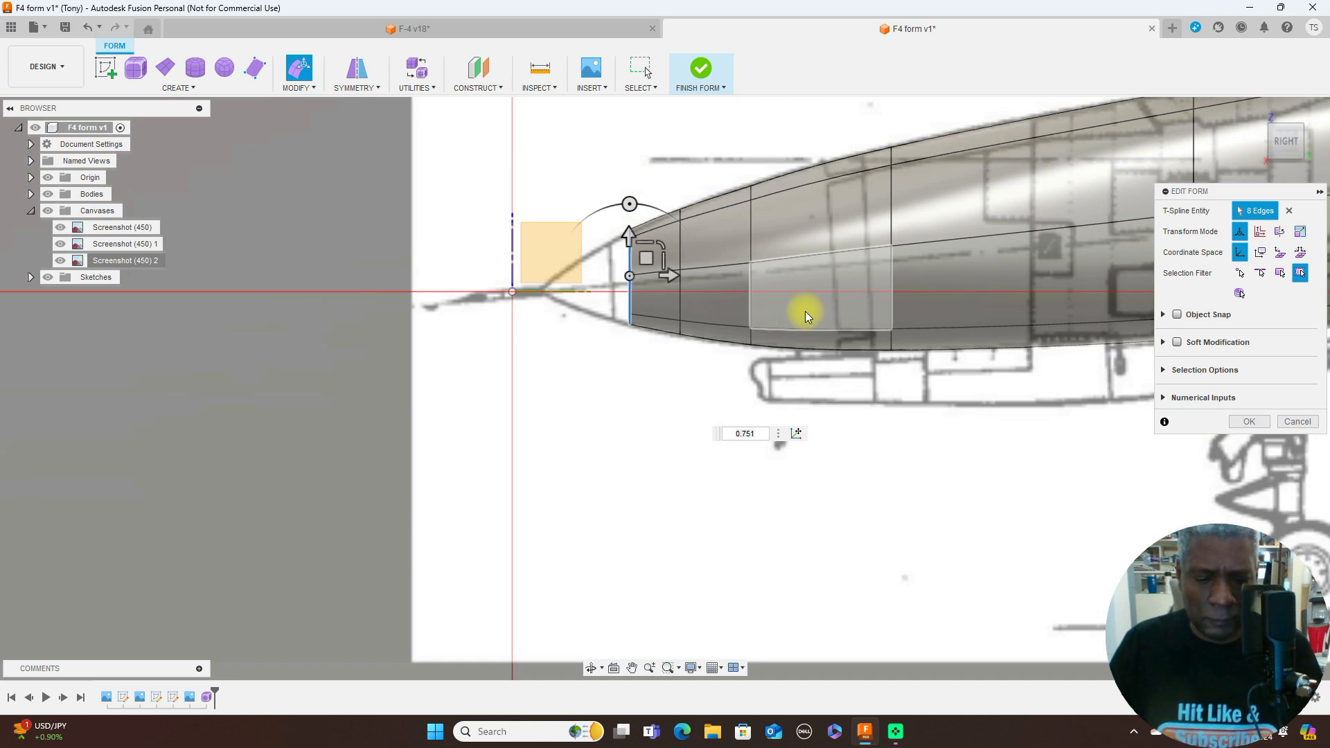
drag(645, 261, 600, 266)
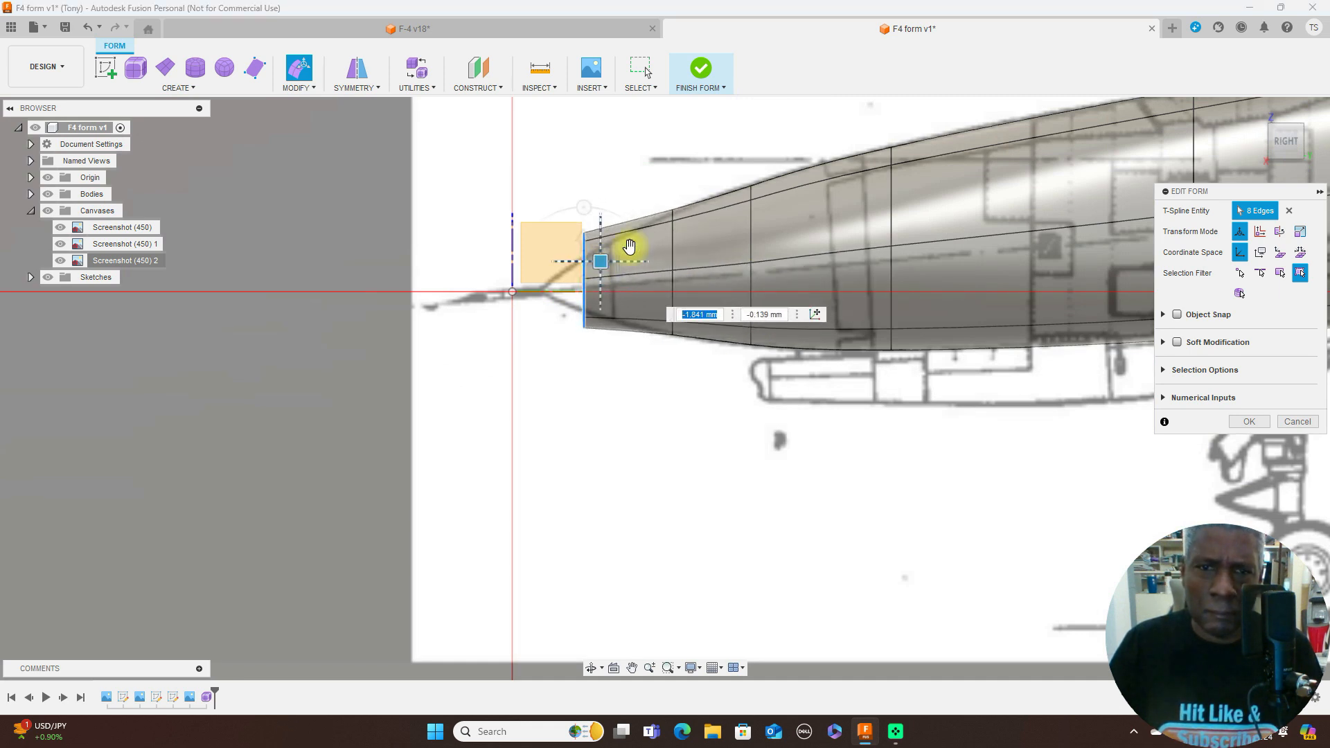
key(super)
click(999, 438)
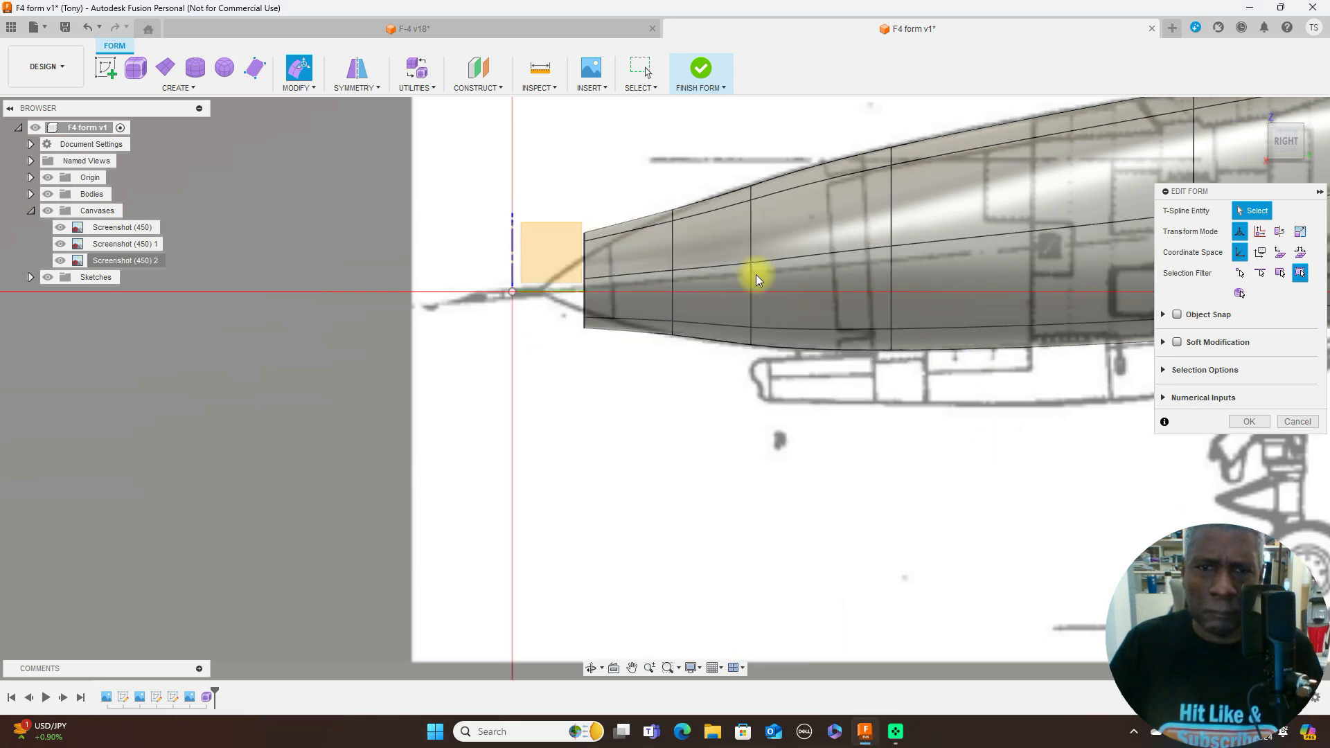
- Reselect the whole foremost edge loop and adjust its height to the side-view nose profile, scaling it to about 0.892
click(585, 262)
click(584, 263)
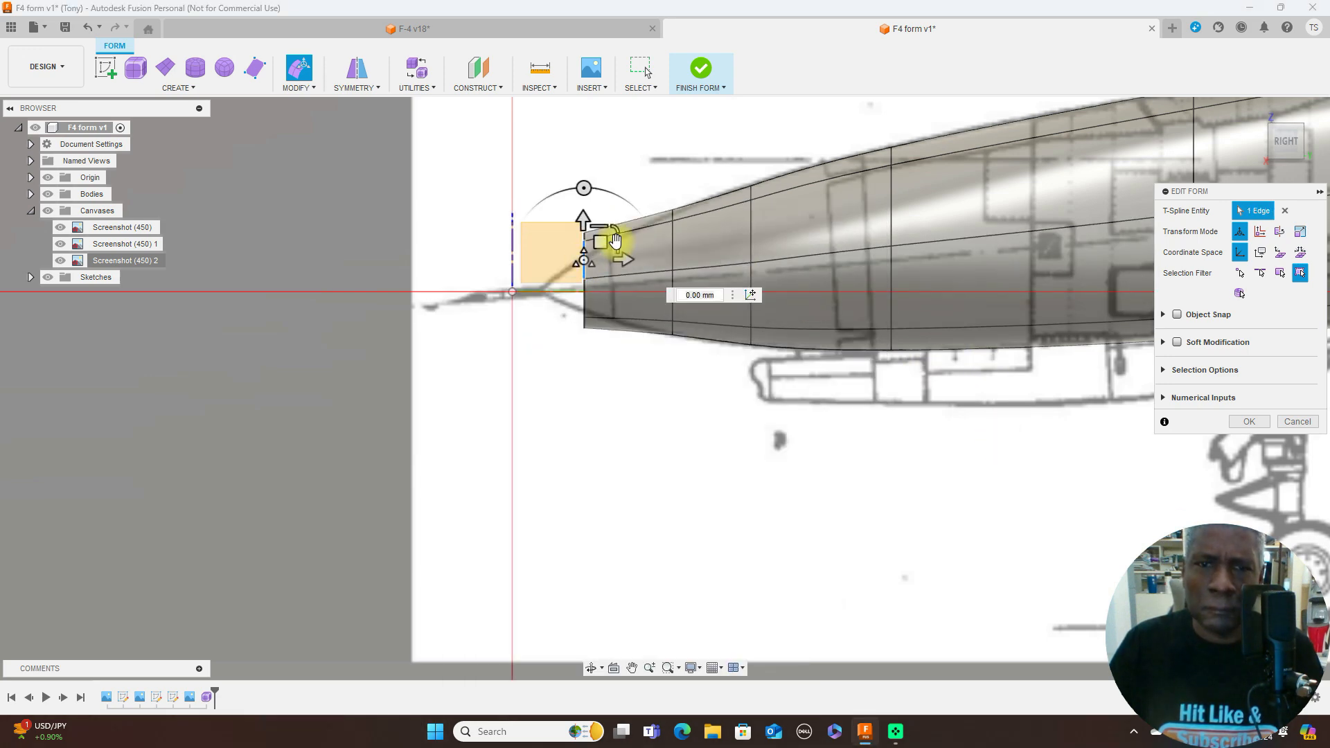
double_click(585, 293)
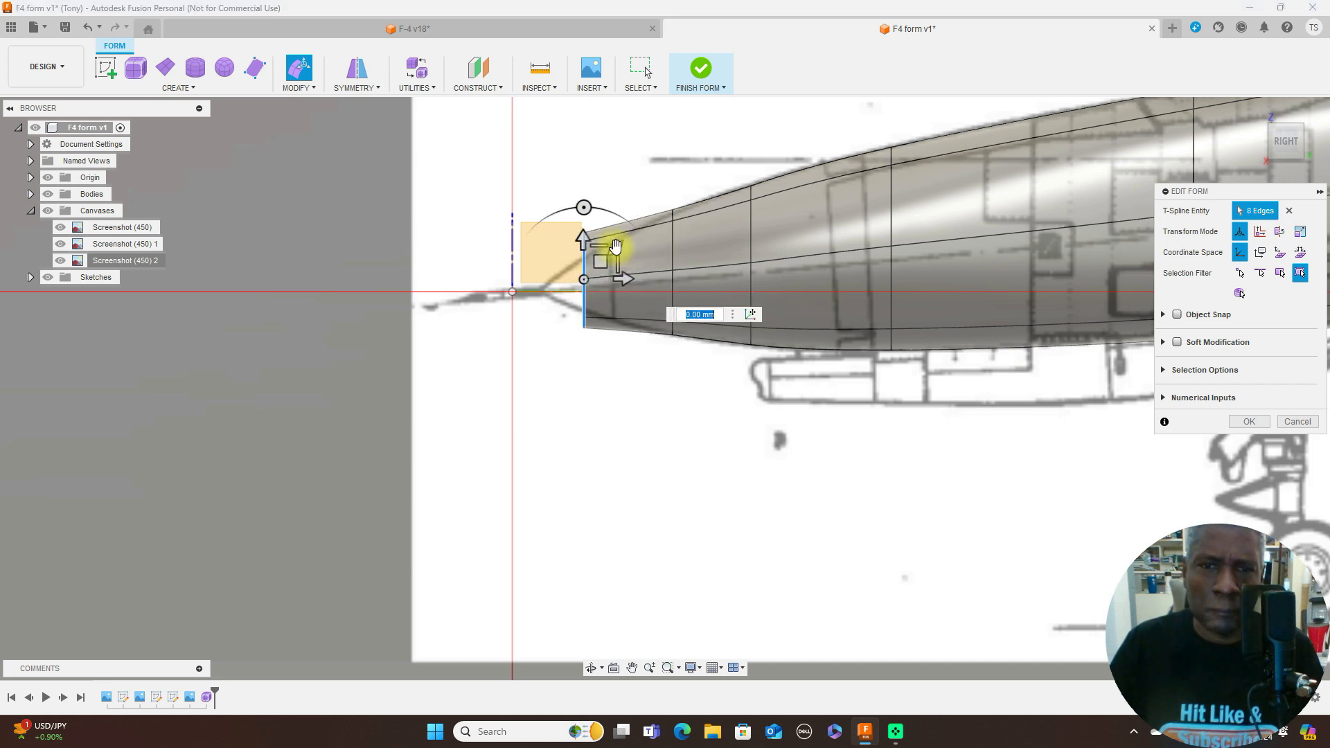
mouse_move(606, 253)
mouse_down()
mouse_move(602, 269)
mouse_move(612, 257)
mouse_up()
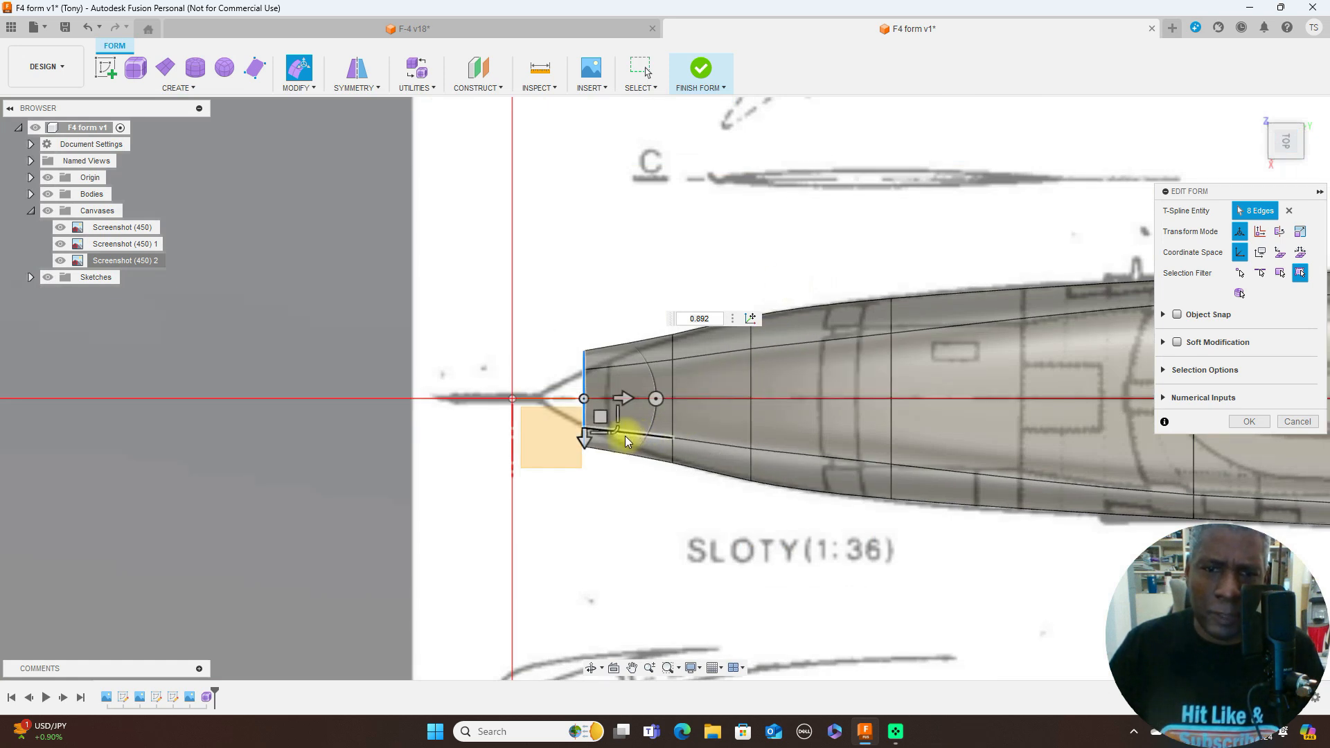
- Scale the foremost edge loop's width to about 0.663 in the top view and shift it sideways about 0.056 mm
click(616, 430)
drag(616, 428, 616, 431)
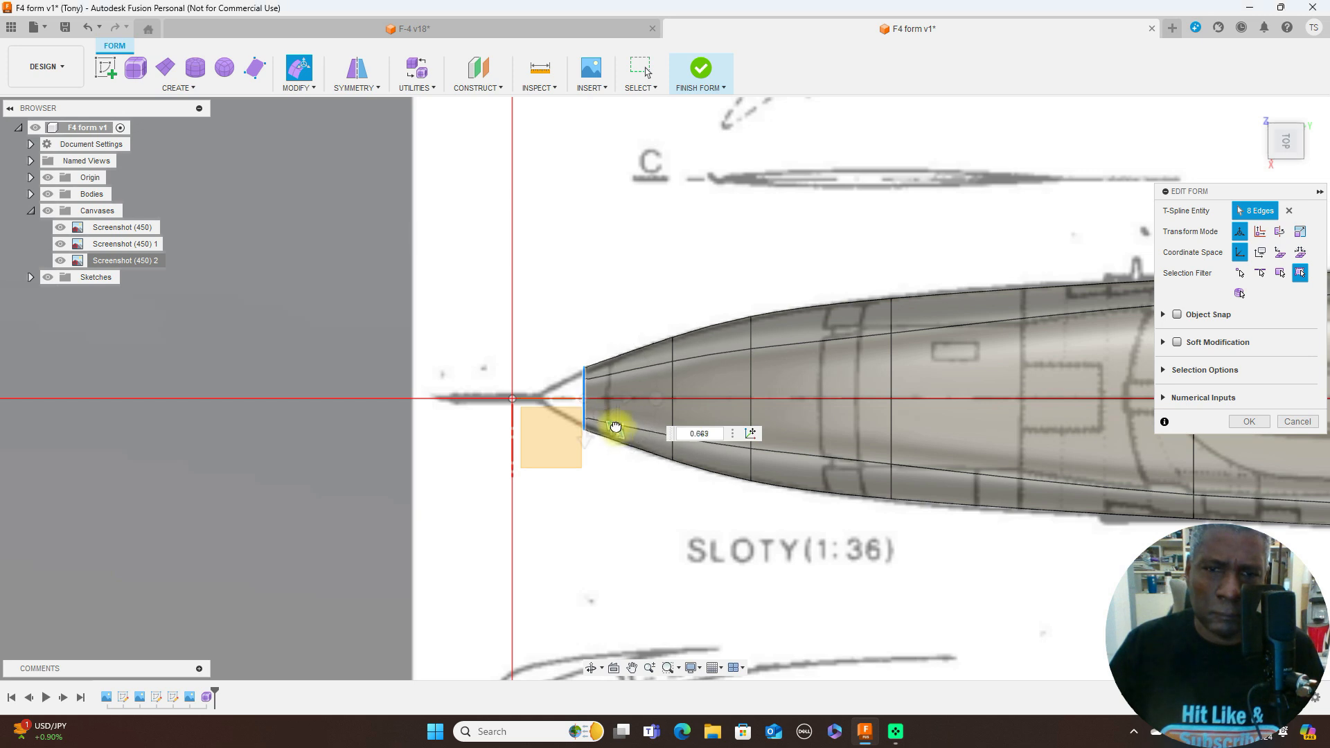
drag(616, 427, 601, 419)
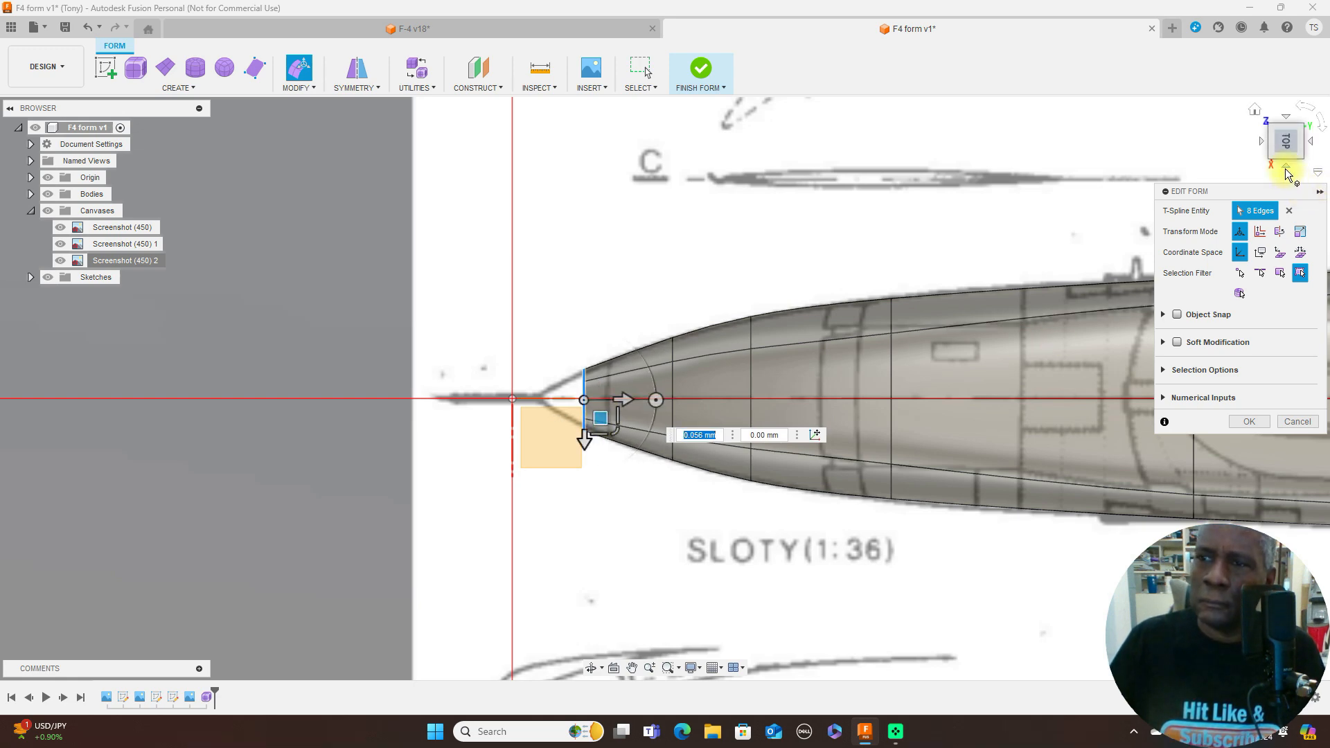
- Extend the foremost edge loop forward about 0.895 mm in the side view, lowering it about 0.081 mm
click(1286, 168)
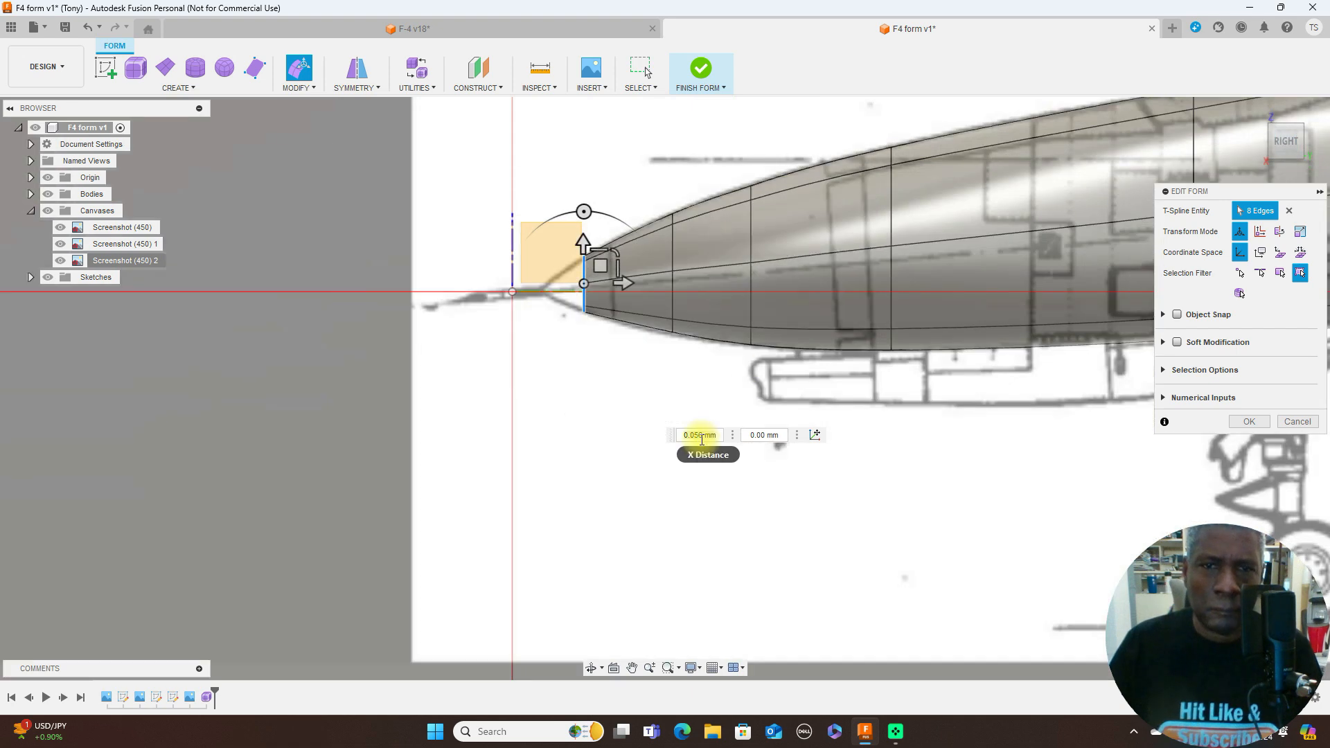
scroll(607, 419, up, 3)
middle_drag(618, 364, 801, 510)
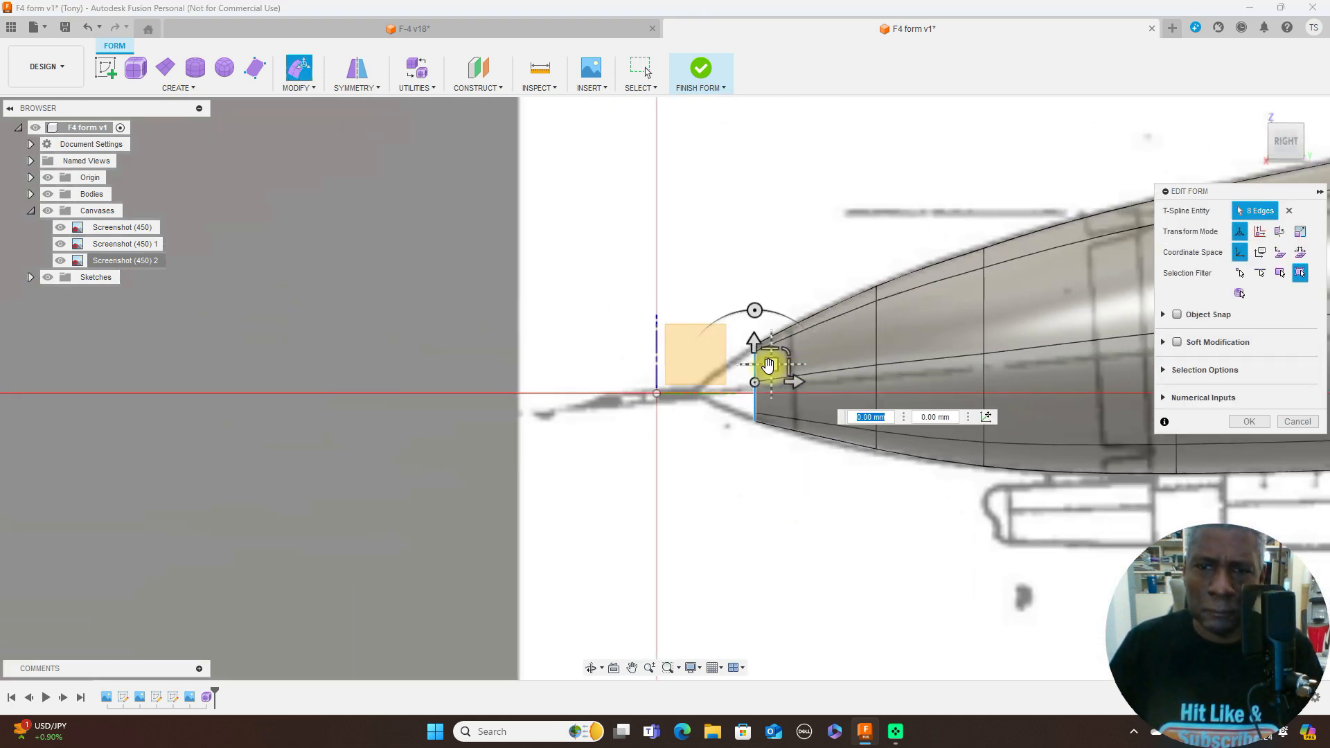
alt+drag(770, 365, 738, 369)
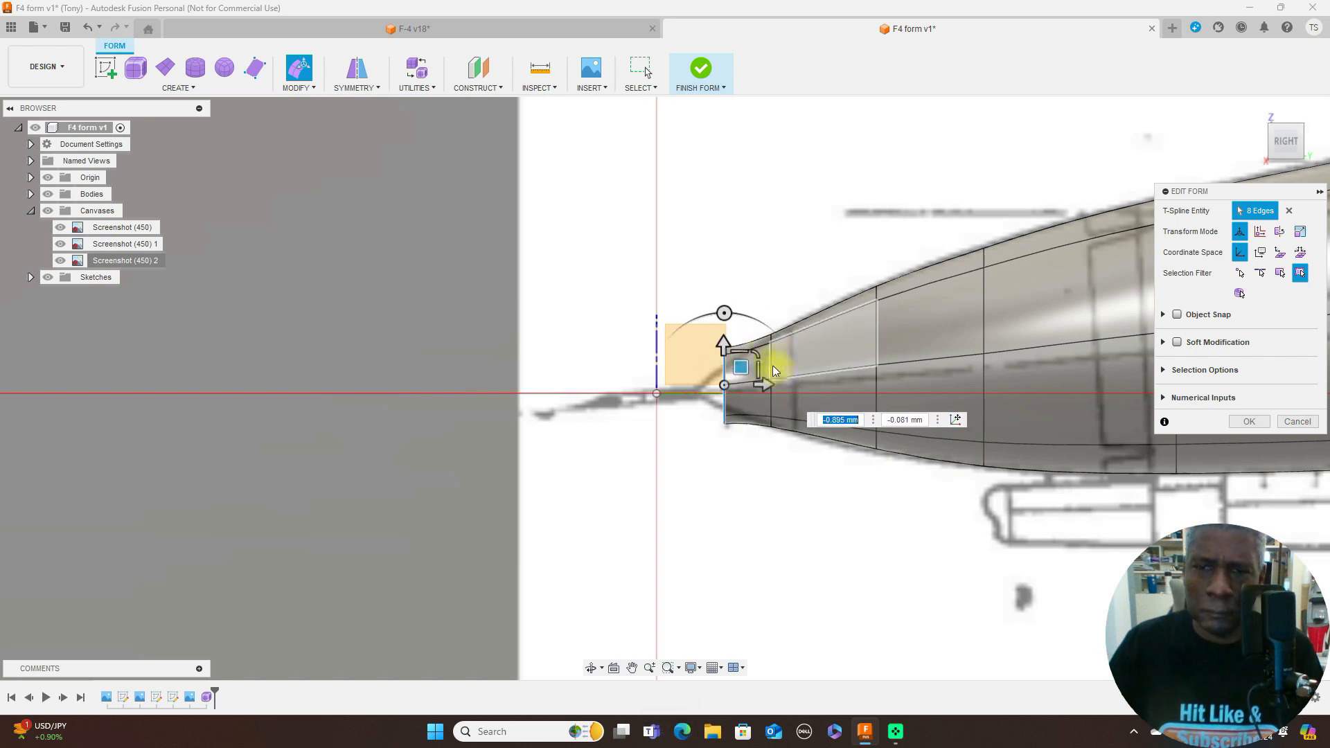
- Scale the new front edge loop's width to about 0.597 in the top view and its height to about 0.448 in the side view
drag(755, 353, 746, 360)
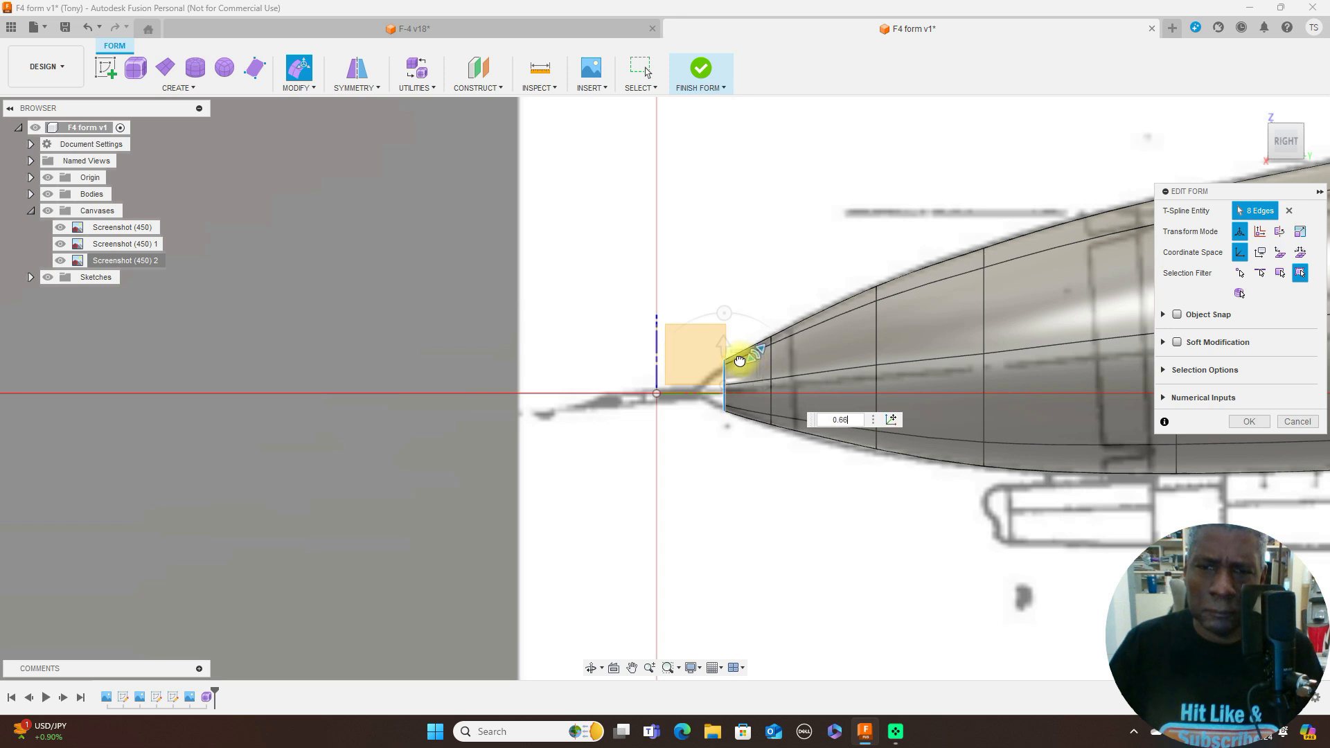
drag(739, 362, 803, 314)
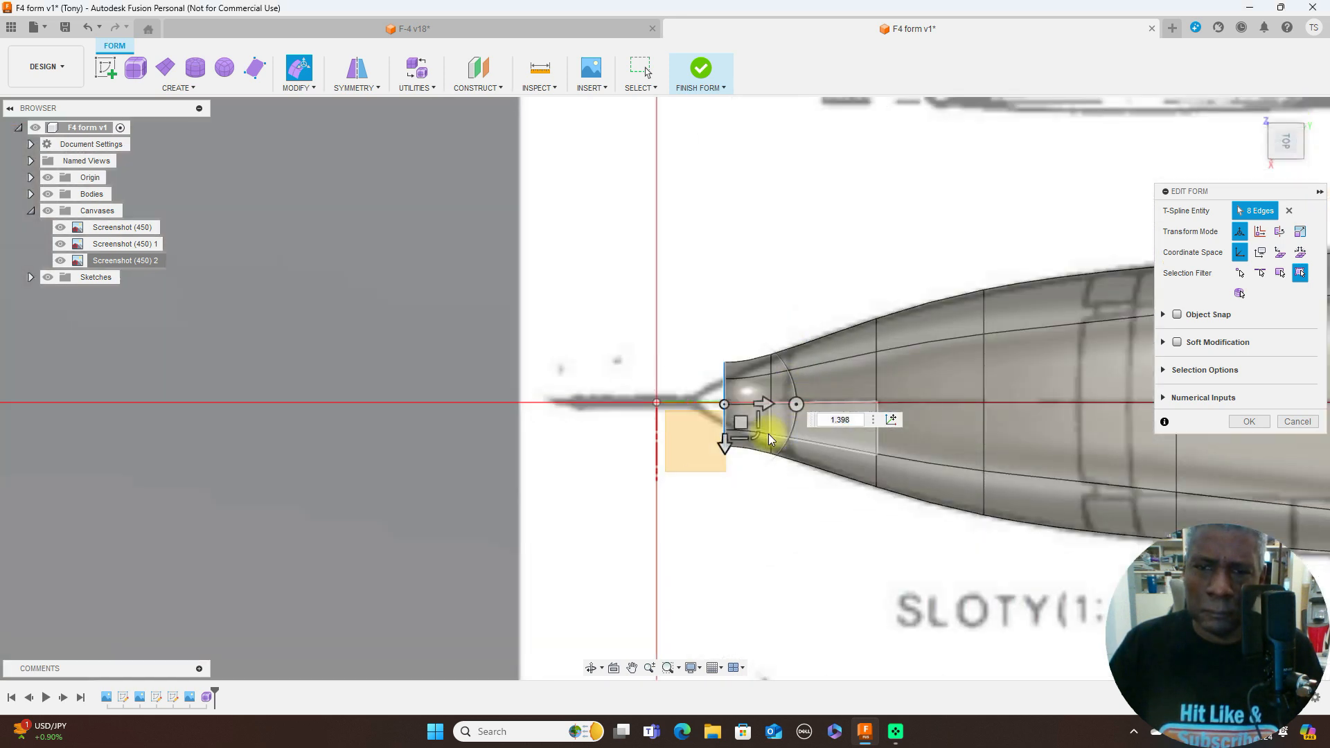
mouse_move(767, 434)
mouse_down()
mouse_move(748, 436)
mouse_move(746, 422)
mouse_up()
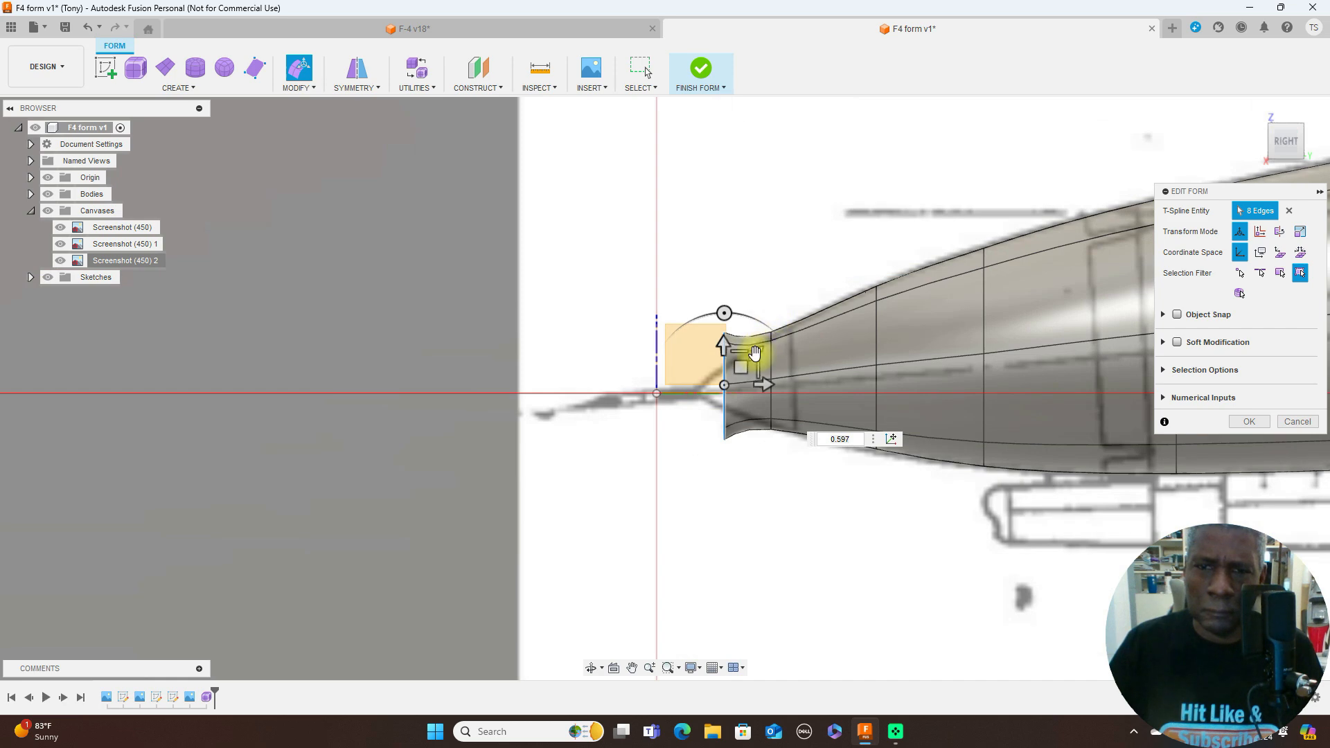
drag(755, 354, 736, 354)
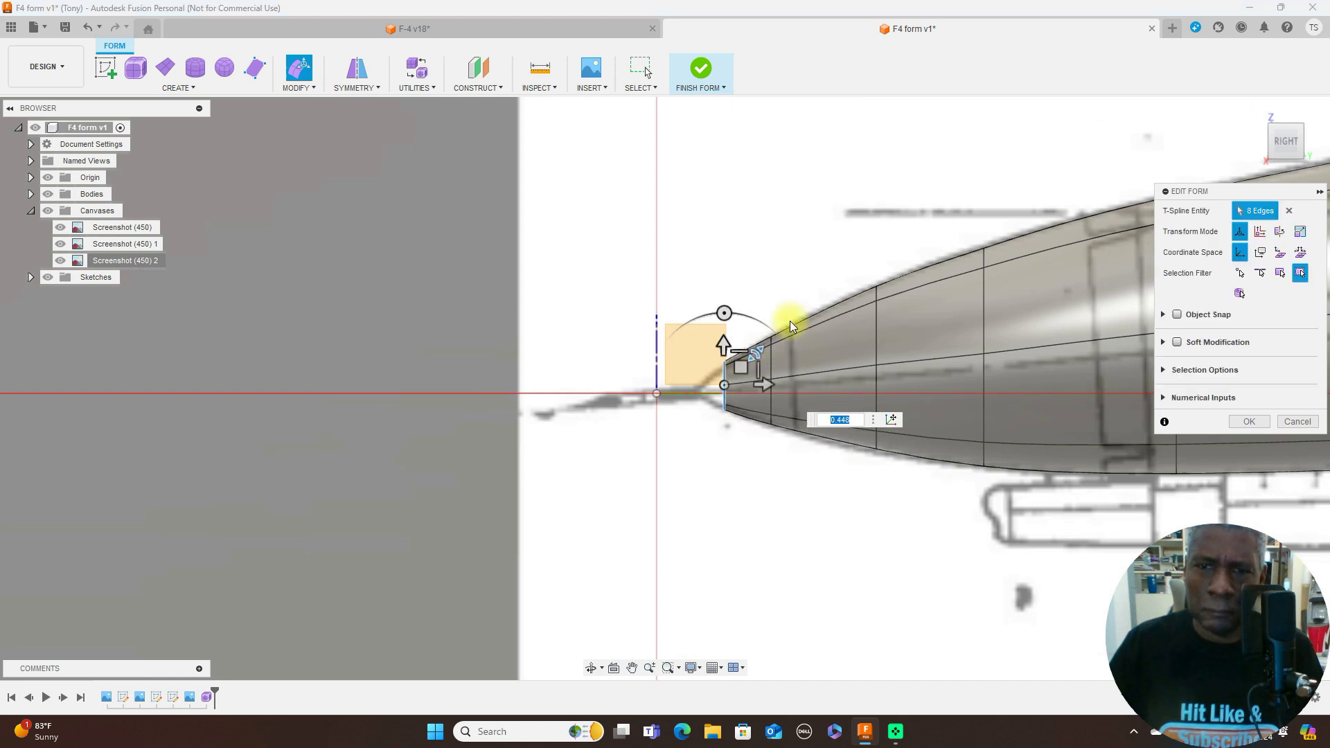
- Extend the foremost edge loop farther along the side-view nose outline, fine-adjusting it by about -0.012 mm lengthwise and -0.07 mm vertically
click(1287, 115)
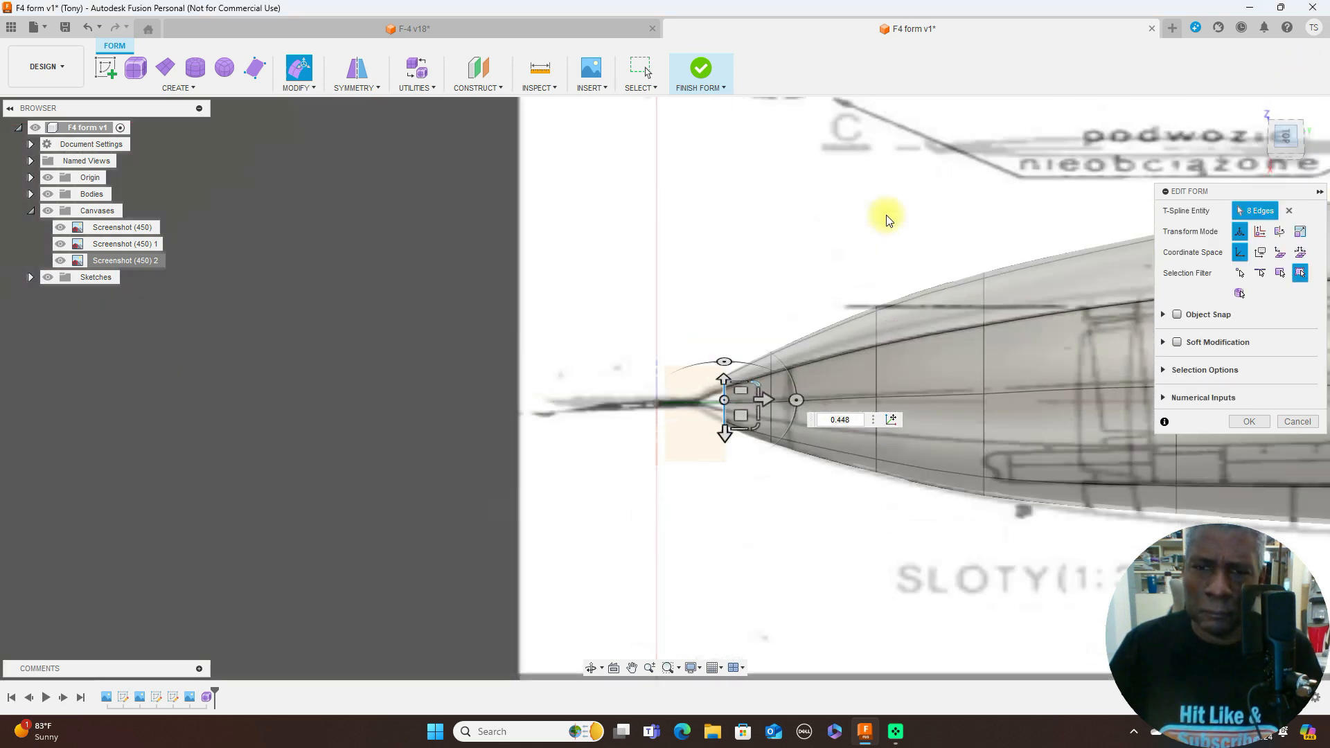
click(1286, 163)
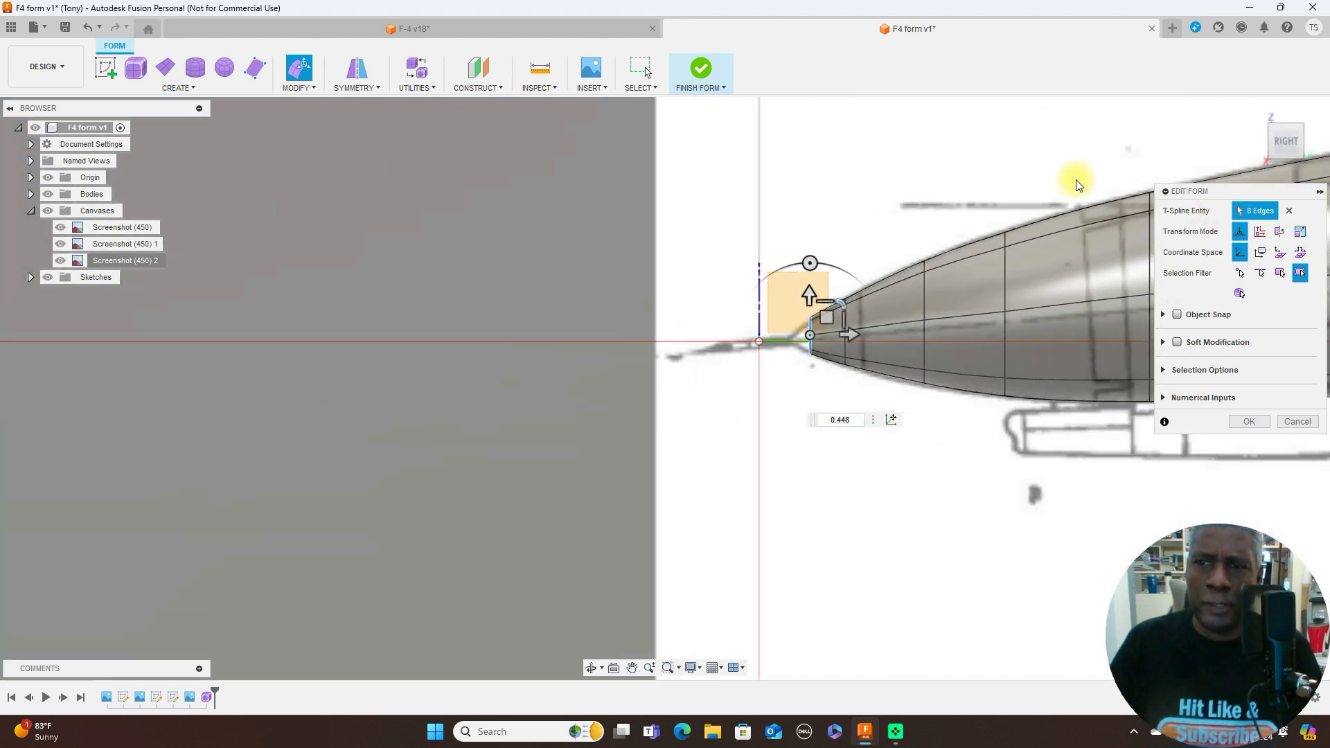
middle_drag(1078, 155, 804, 178)
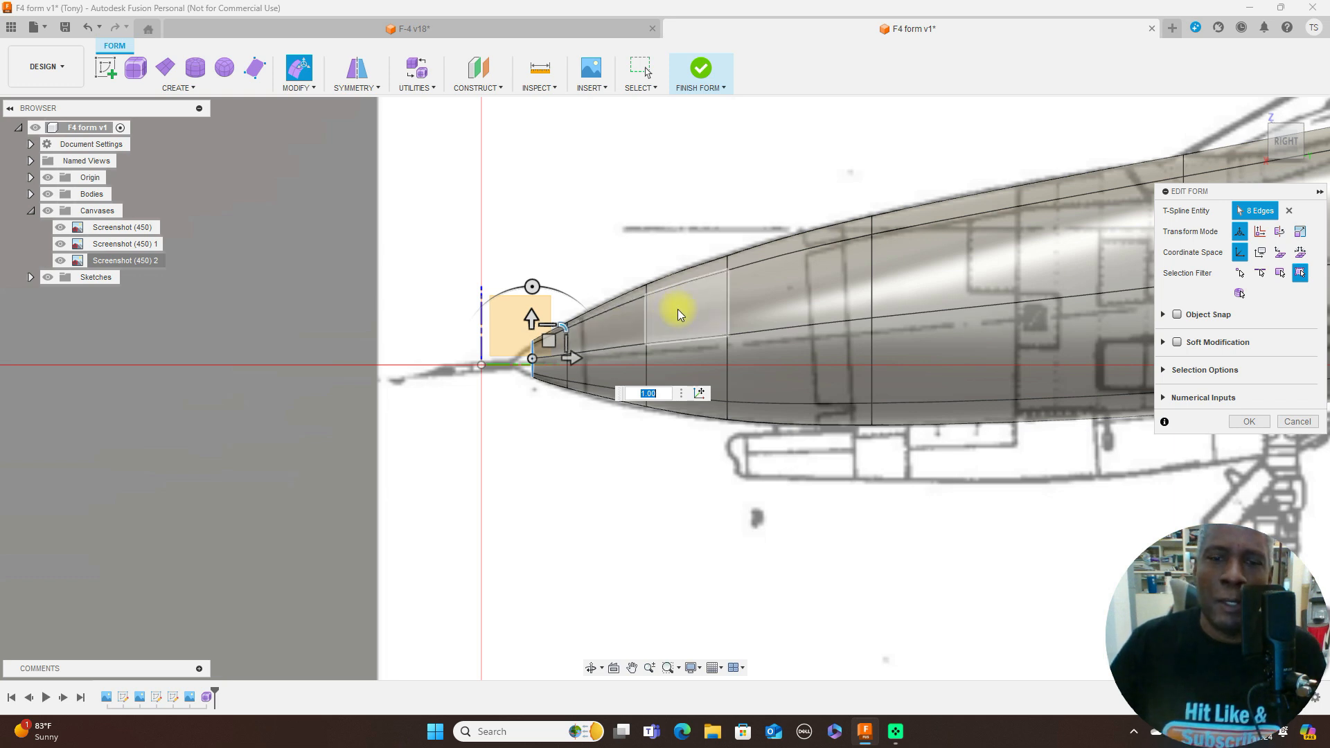
click(1289, 119)
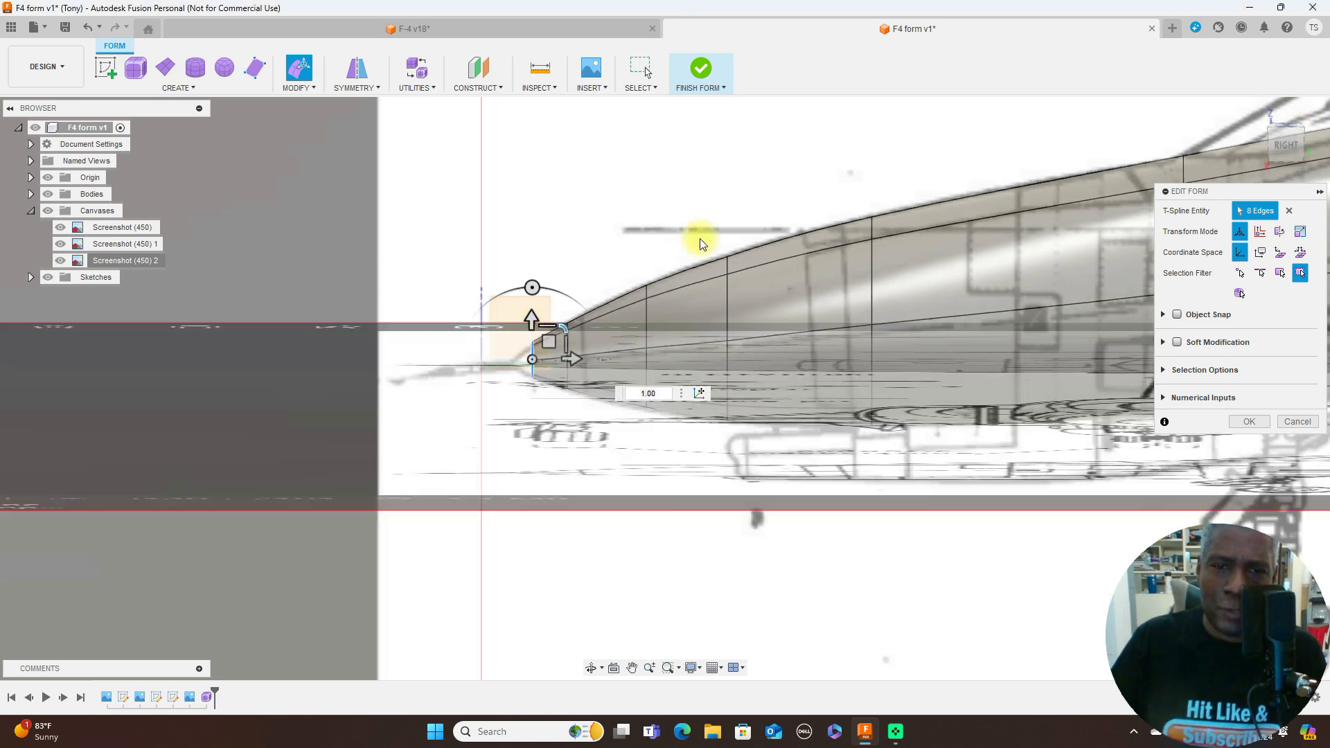
middle_drag(608, 256, 864, 151)
scroll(622, 211, up, 2)
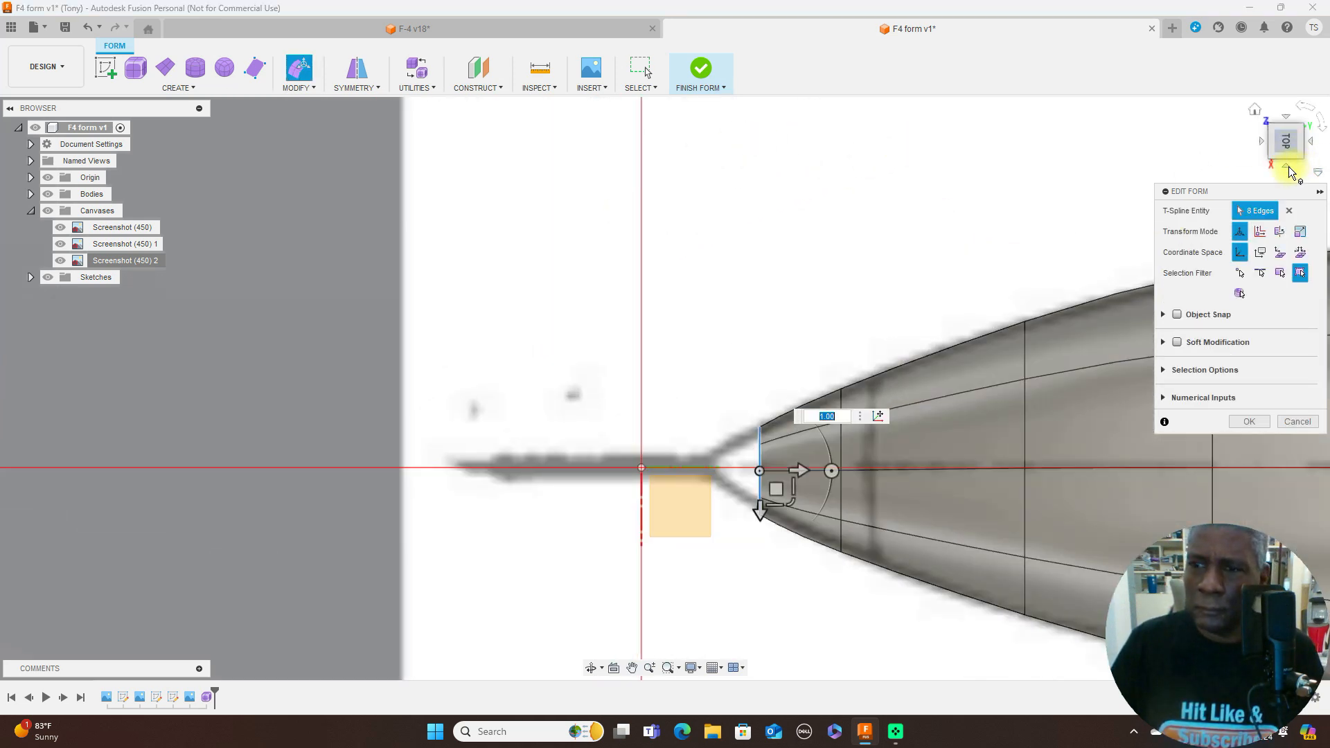
click(1288, 167)
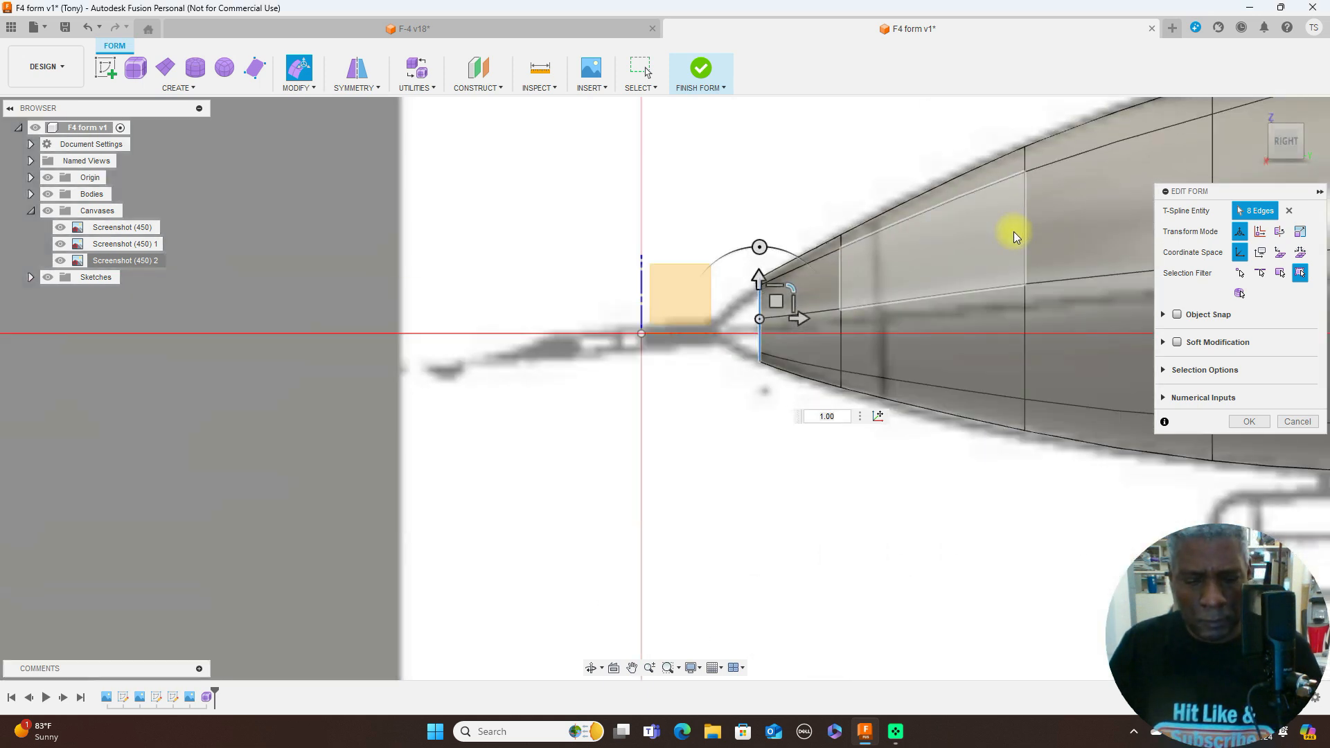
mouse_move(776, 301)
alt+mouse_down()
mouse_move(749, 305)
mouse_move(758, 294)
mouse_move(751, 307)
alt+mouse_up()
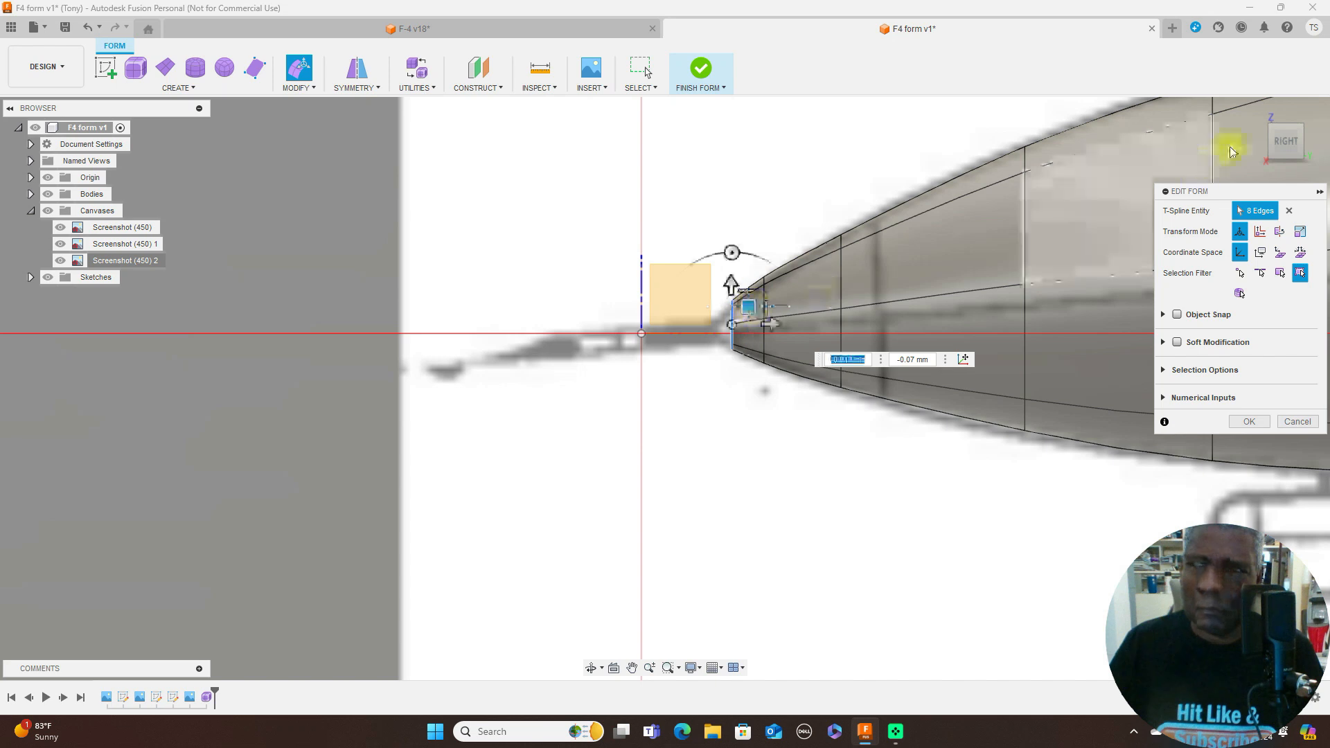
- Scale the foremost edge loop's width to about 0.555 to match the top-view nose outline
click(1287, 118)
drag(764, 504, 754, 491)
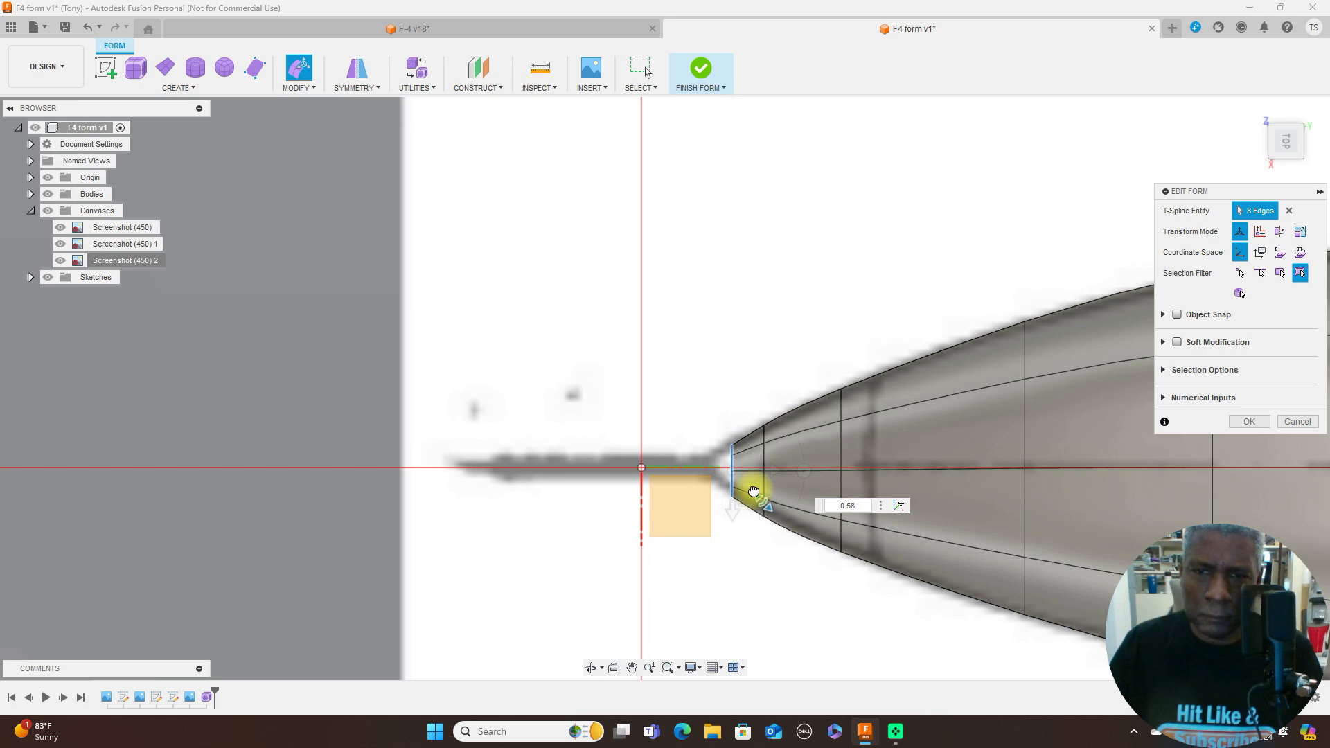
drag(754, 490, 754, 490)
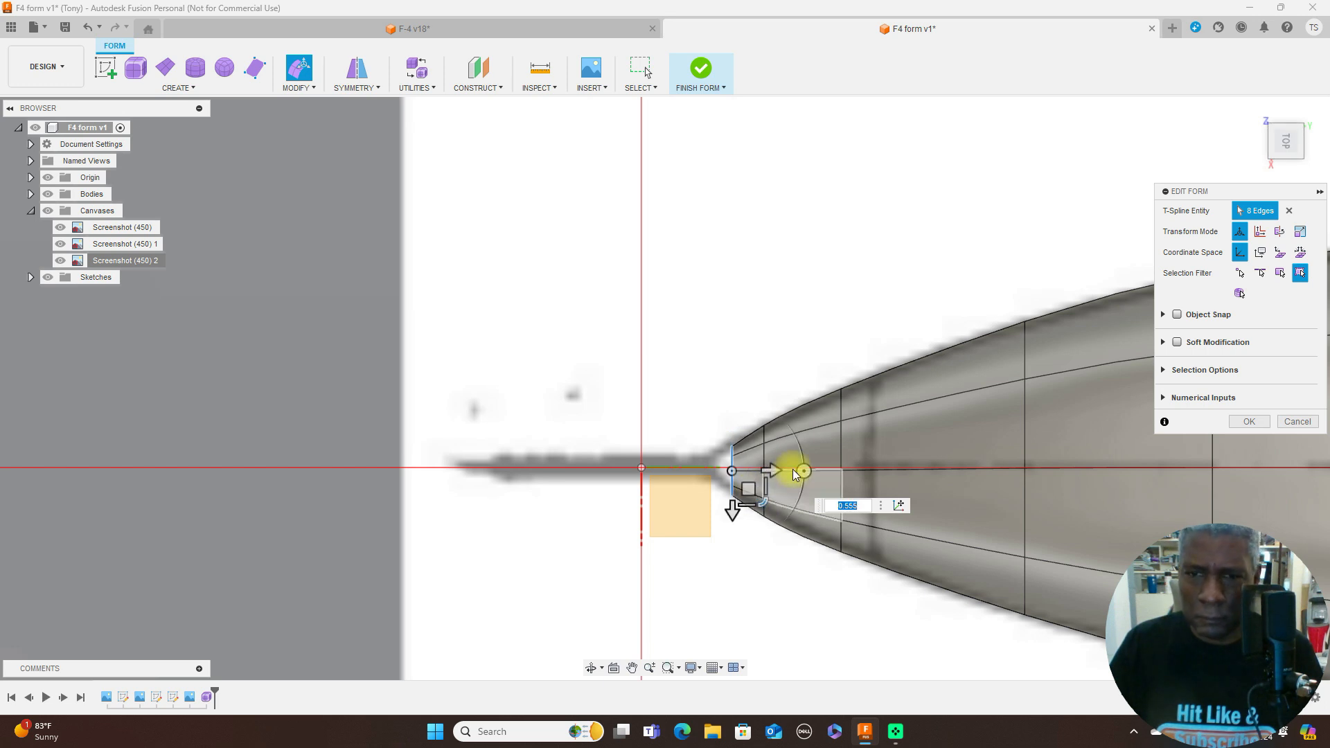
- Select the whole second edge loop behind the nose opening and scale its height to about 0.892 in the side view
scroll(908, 452, up, 2)
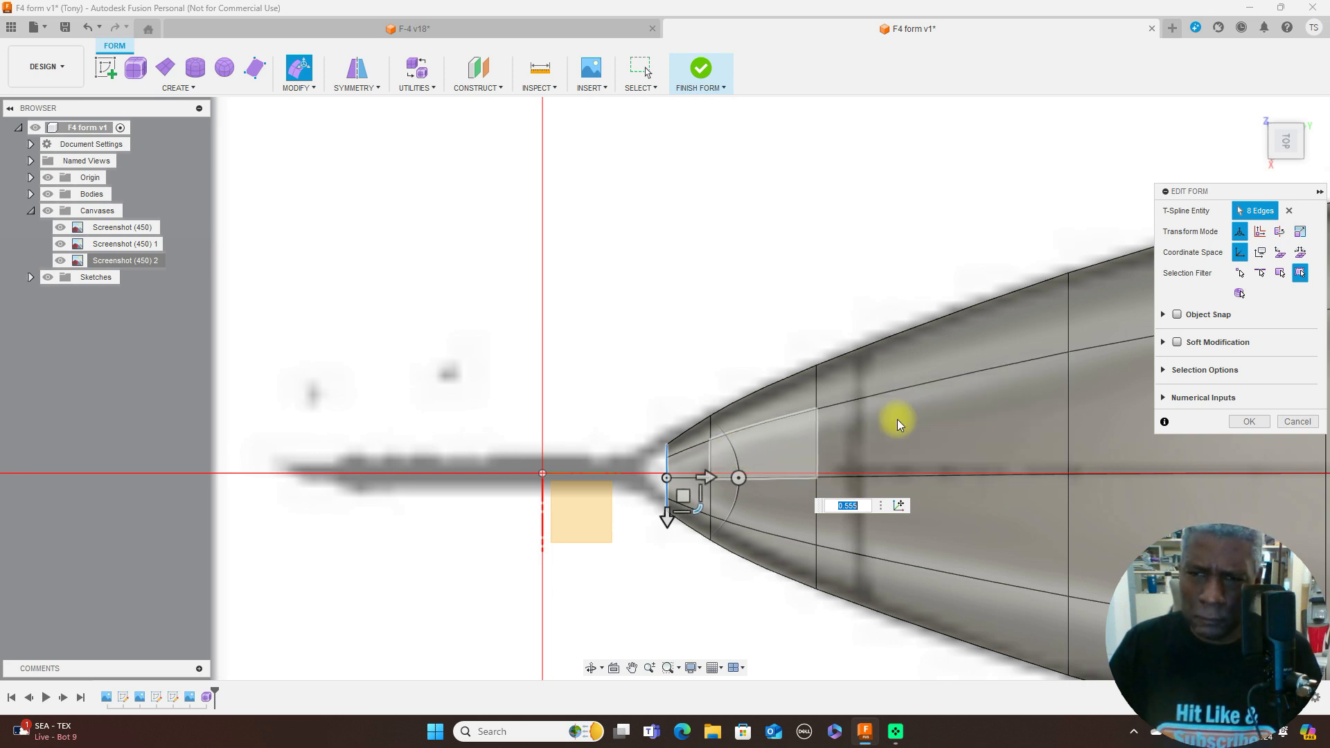
click(1286, 165)
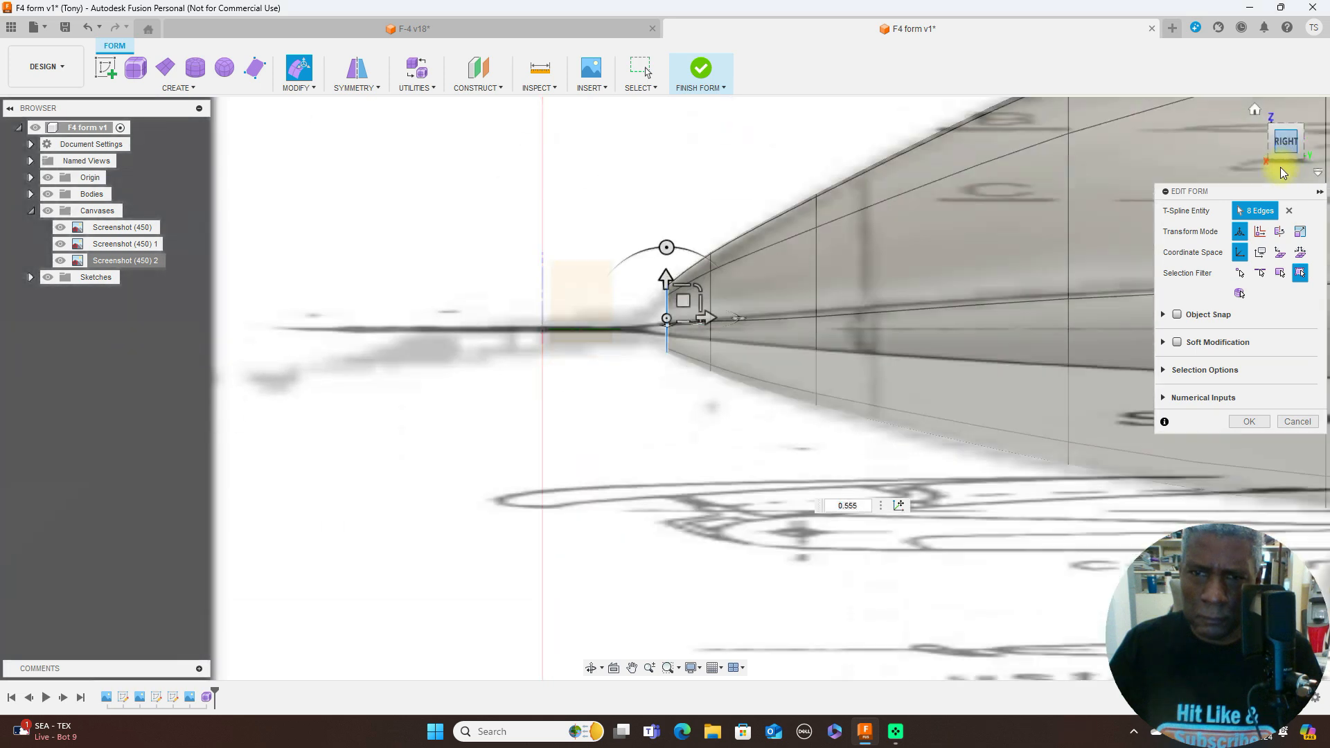
scroll(896, 334, up, 2)
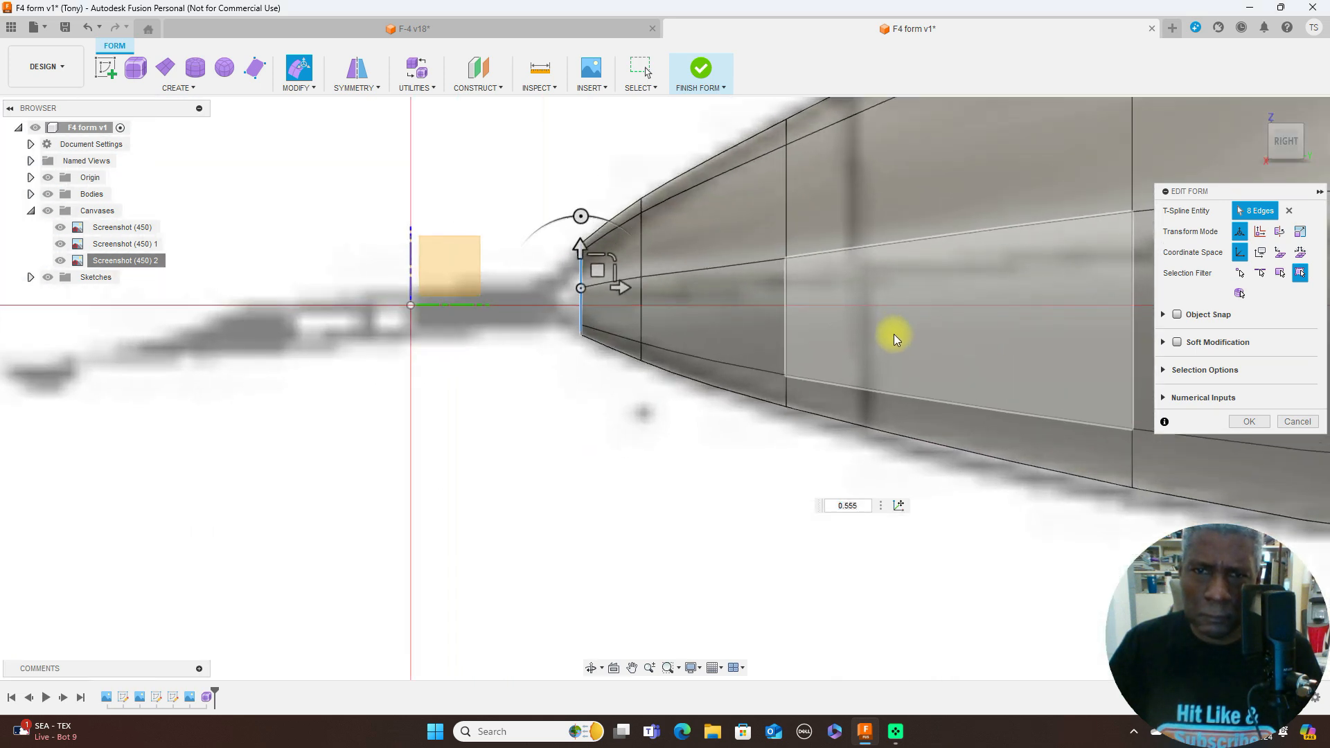
click(643, 251)
double_click(669, 247)
drag(666, 248, 666, 249)
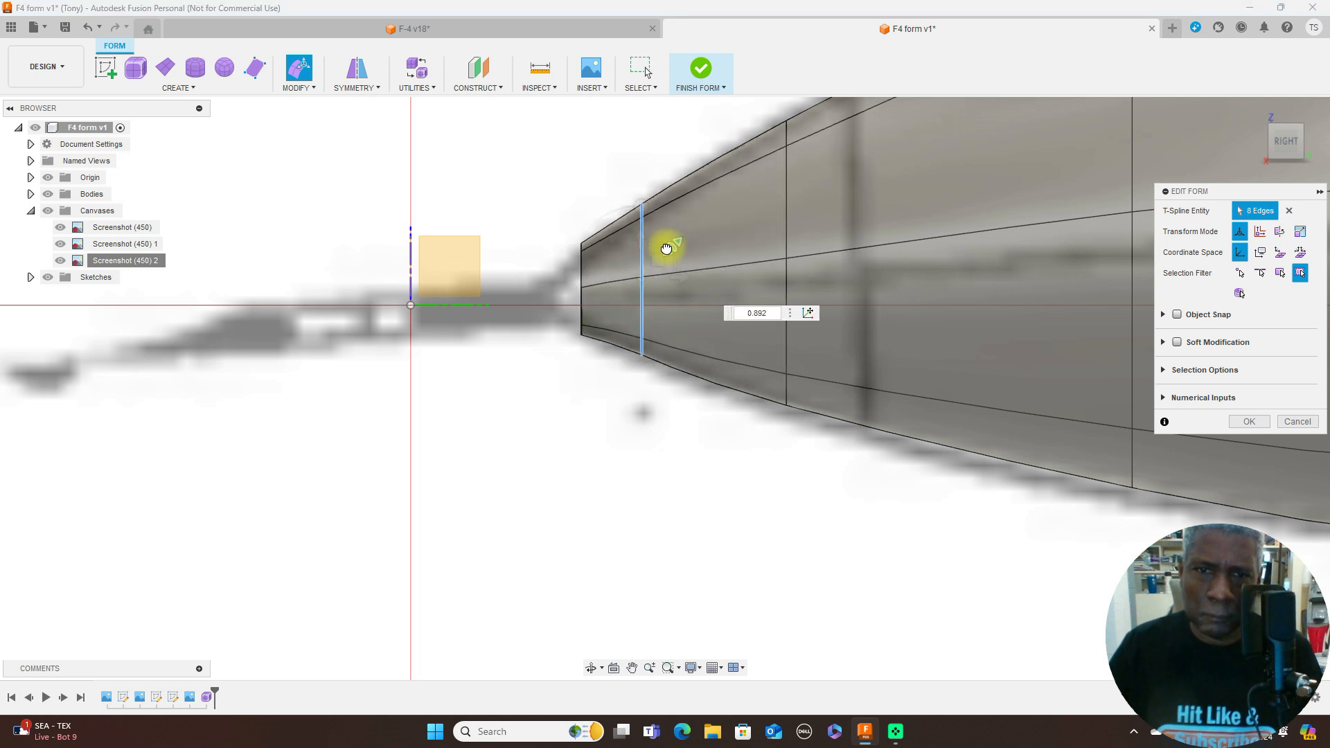
- Scale the foremost edge loop's height to about 0.944 and shift the second loop about -0.006 mm lengthwise and -0.037 mm vertically
double_click(582, 268)
drag(597, 264, 609, 258)
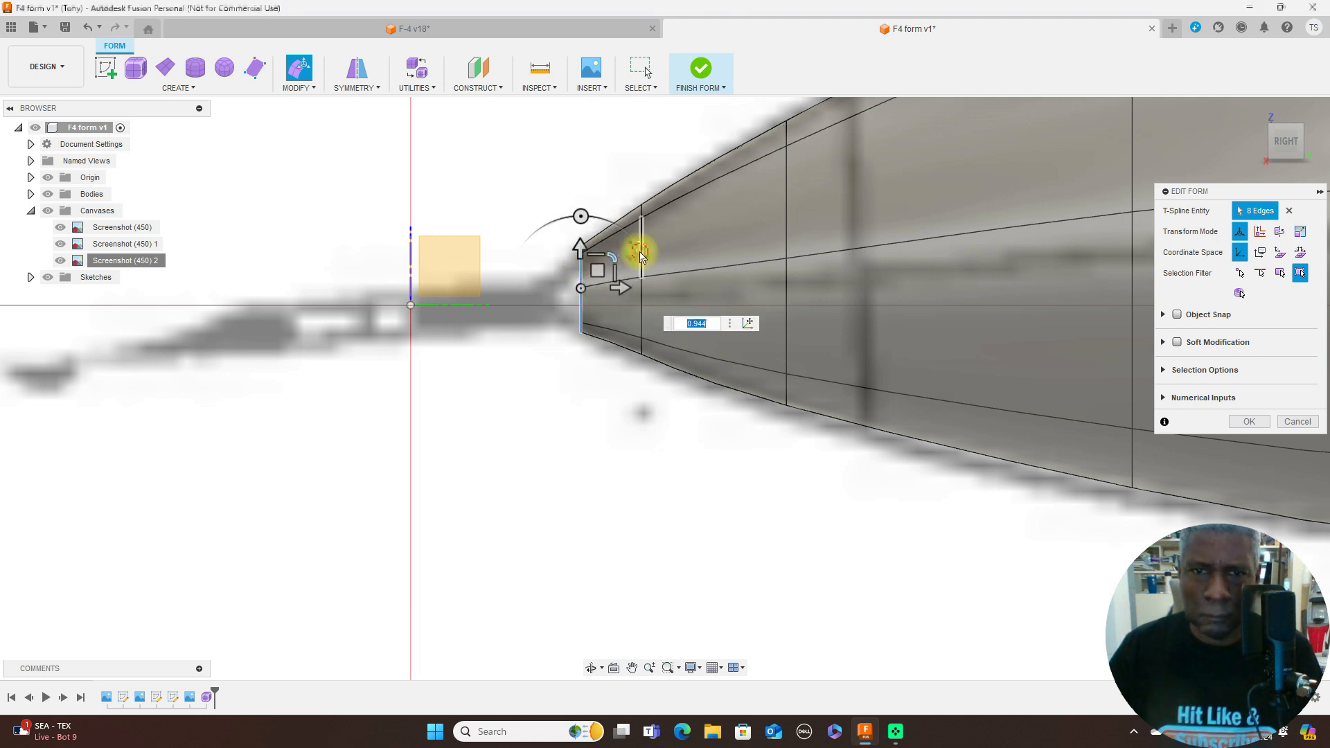
double_click(641, 256)
drag(660, 257, 659, 265)
scroll(539, 191, down, 3)
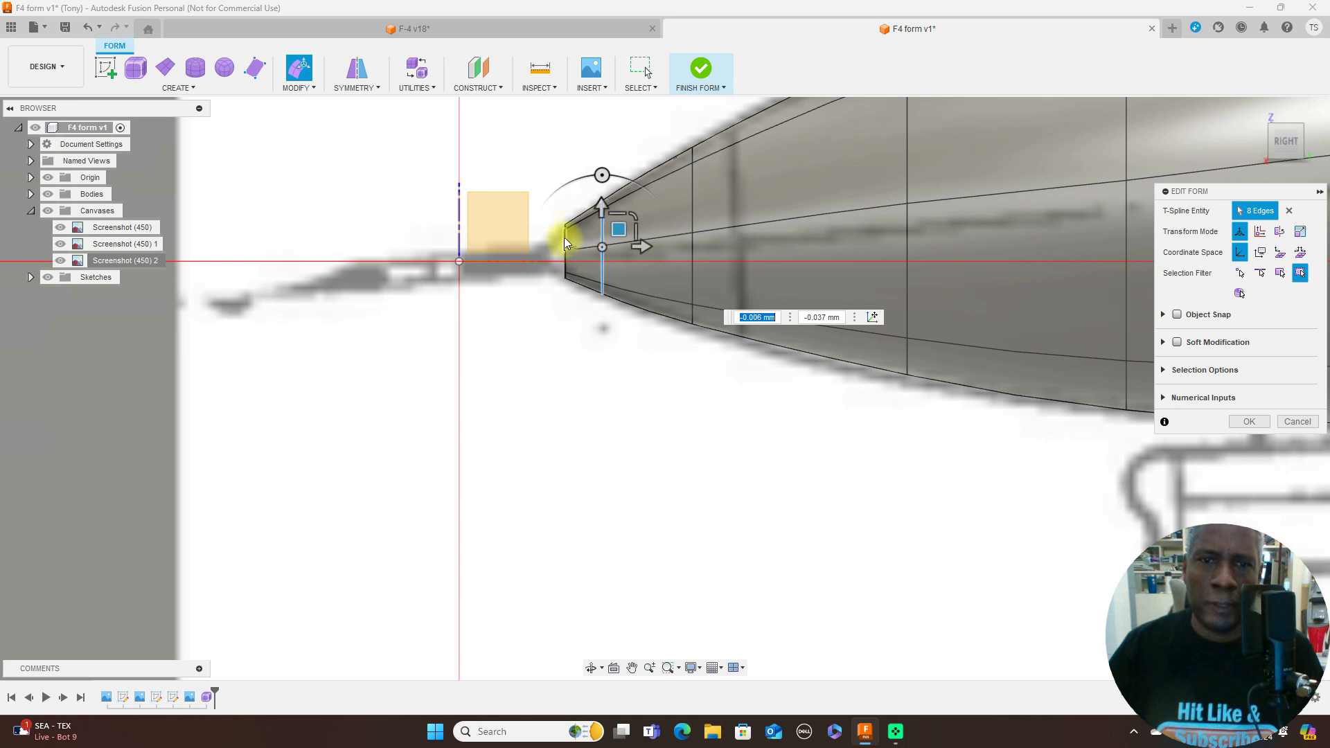
- Try closing the nose opening with Fill Hole, comparing the Reduced Star, Fill Star and Collapse modes
double_click(564, 237)
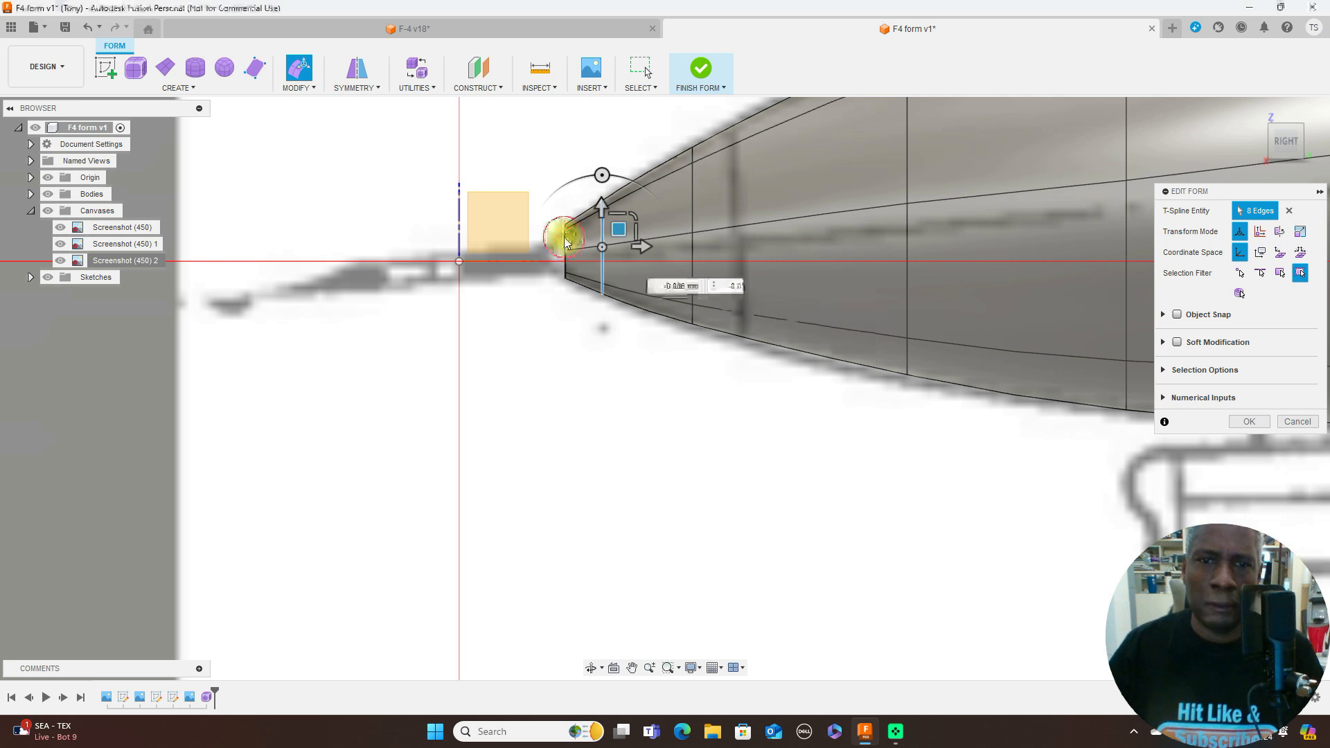
click(321, 88)
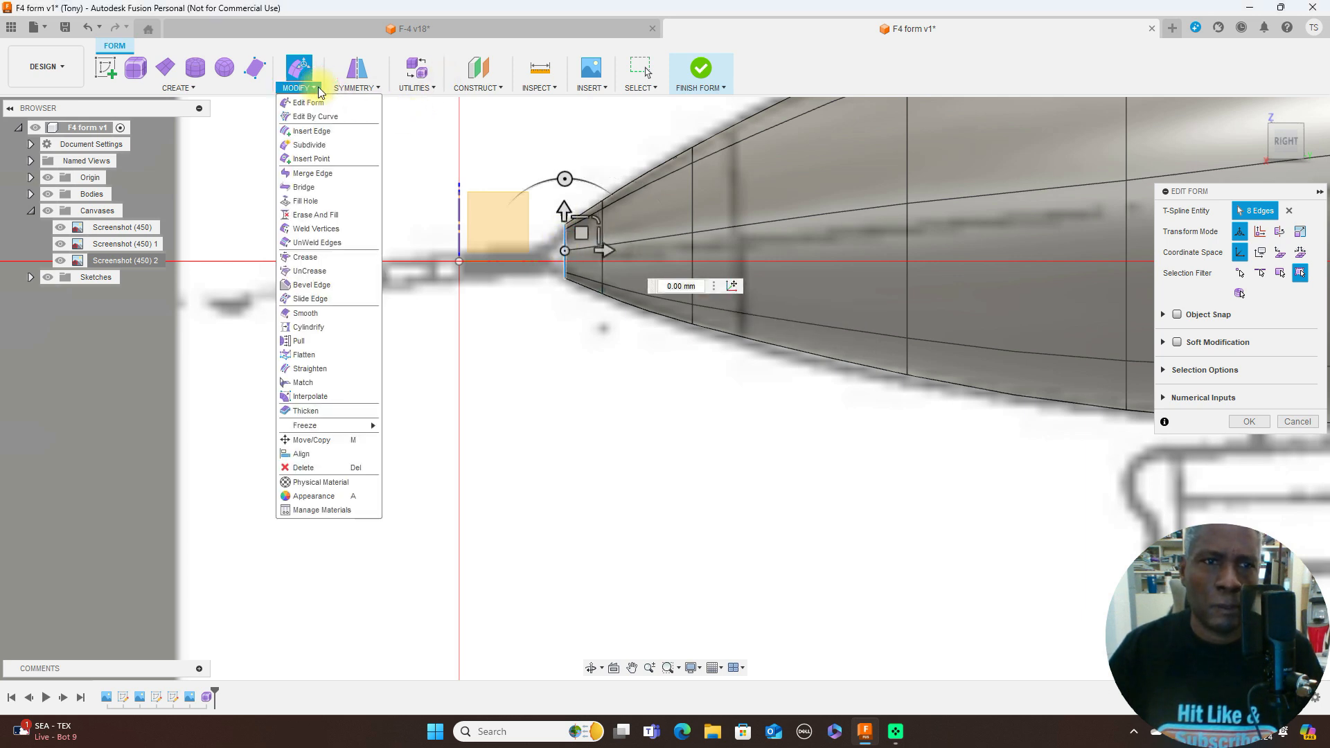
click(326, 194)
scroll(594, 351, up, 2)
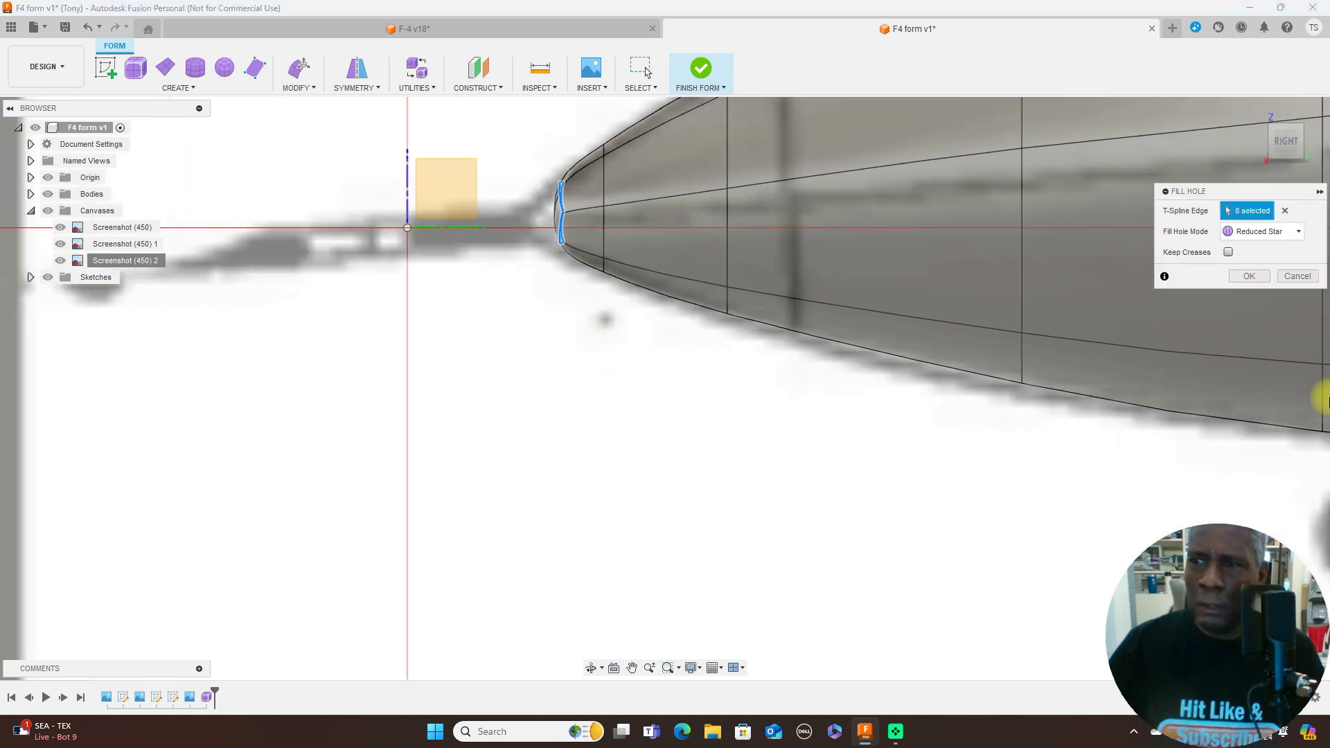
click(1299, 234)
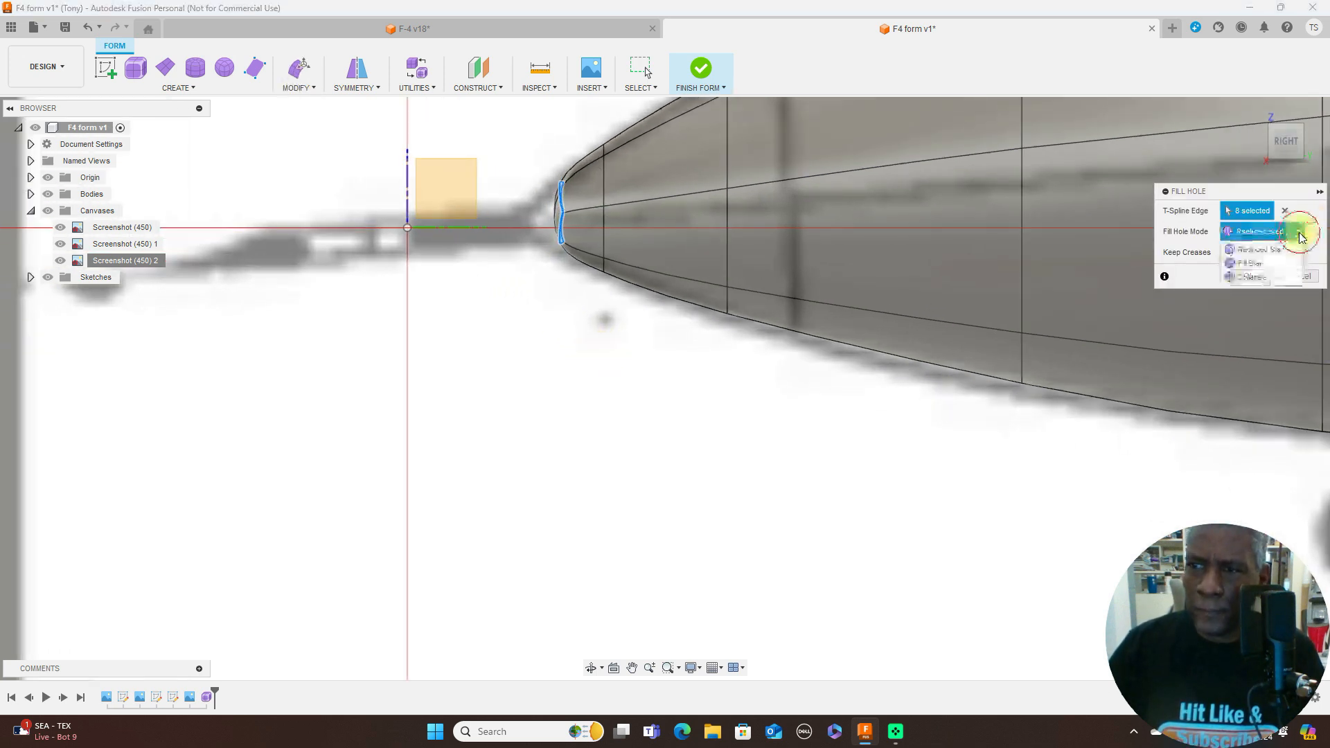
click(1279, 263)
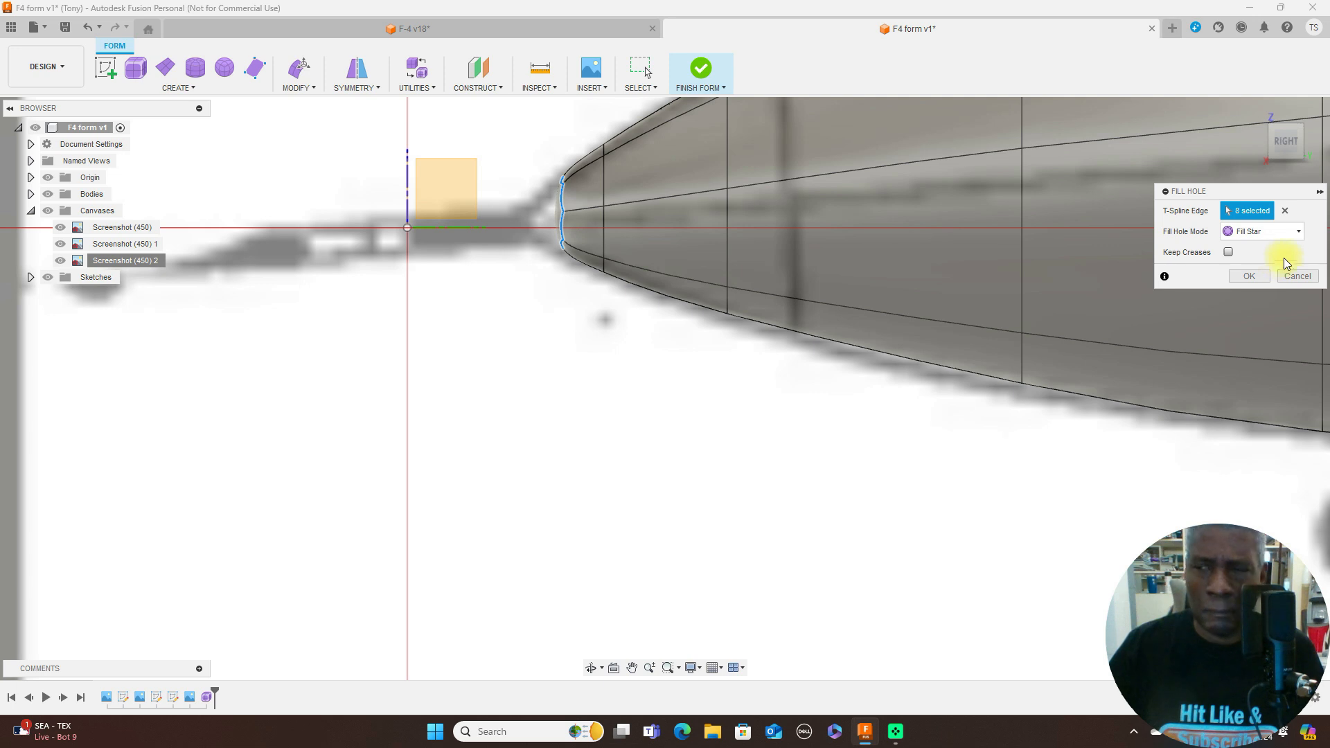
click(1300, 234)
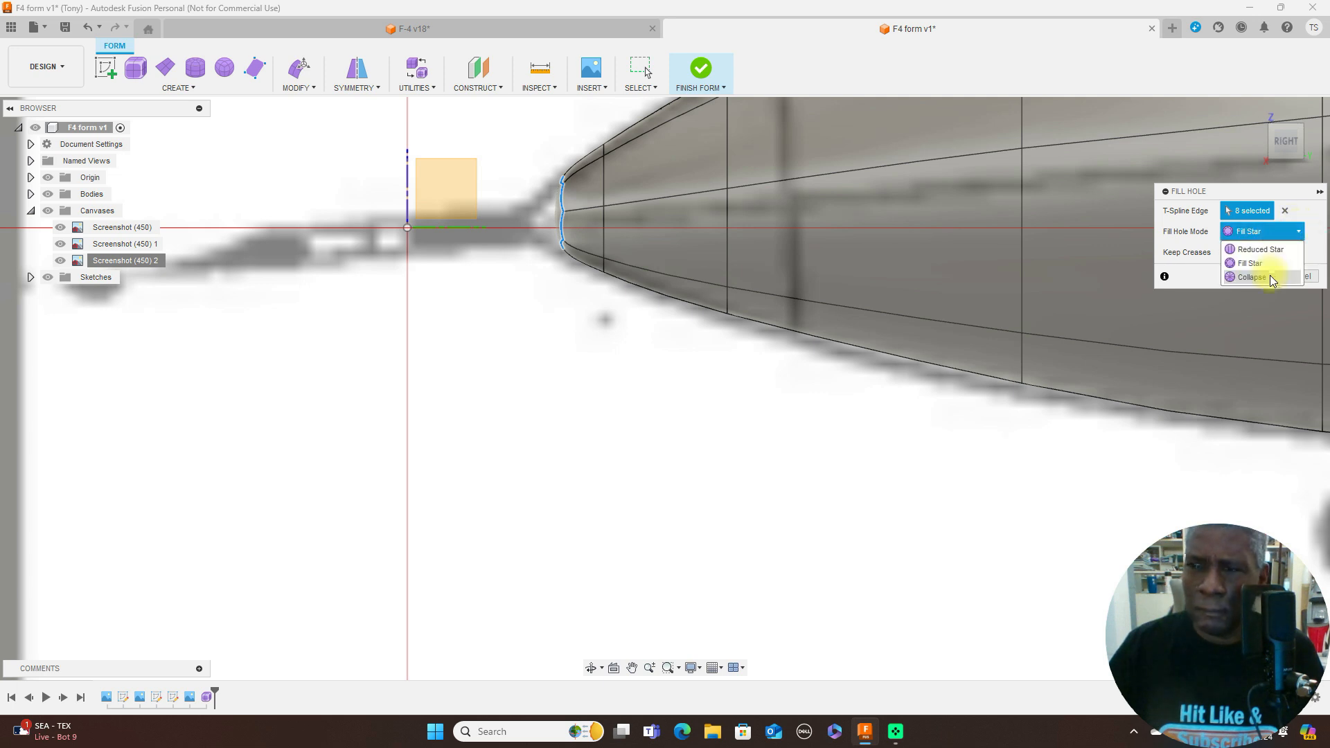
click(1269, 276)
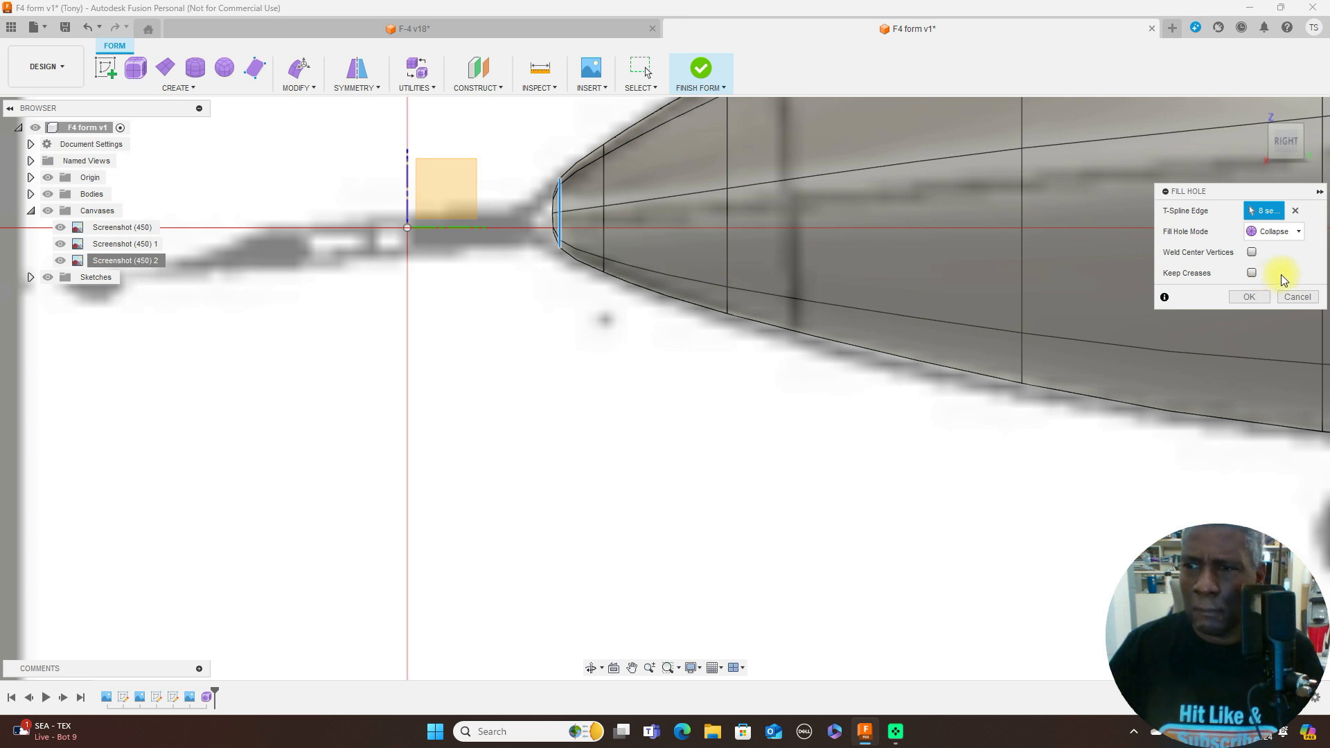
click(1298, 297)
- Select the nose's whole front edge loop, extend it slightly forward and scale its height to about 0.495 to match the side view
scroll(660, 354, up, 2)
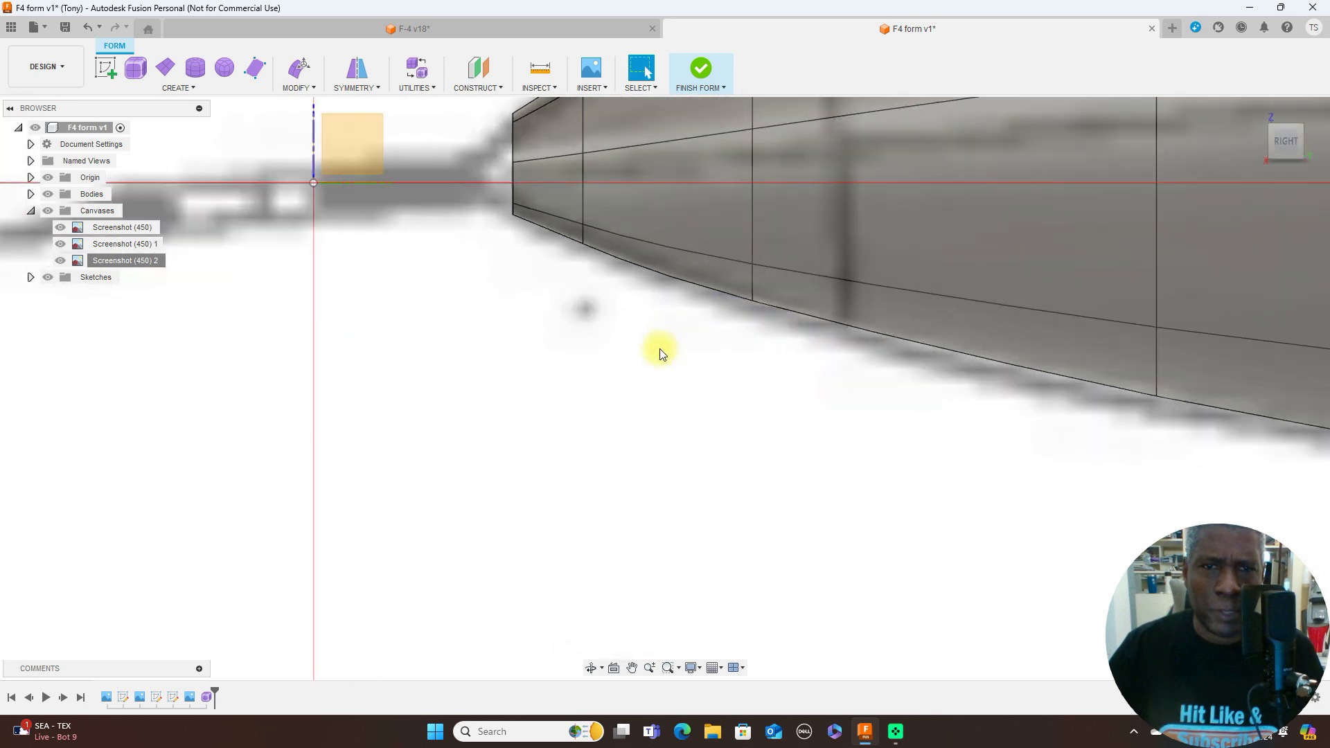
scroll(659, 354, down, 1)
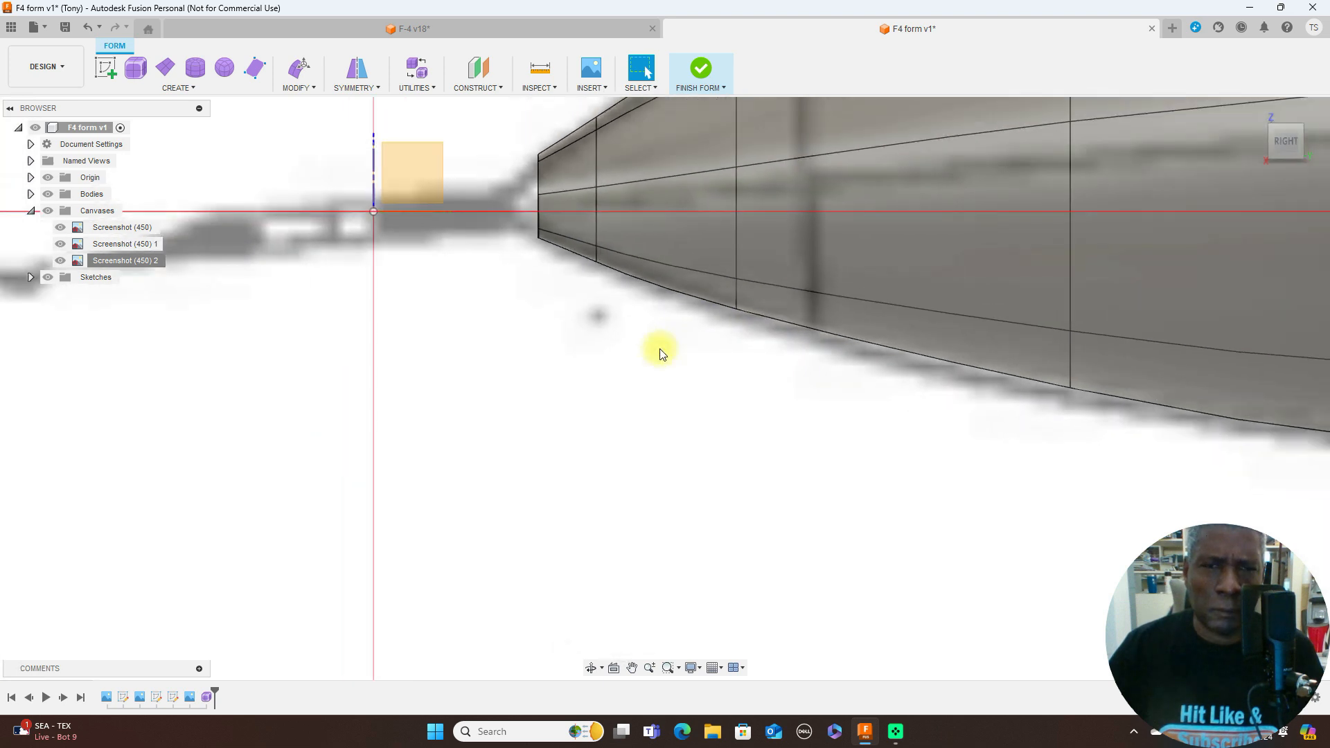
double_click(539, 181)
scroll(543, 303, down, 1)
middle_drag(543, 303, 611, 500)
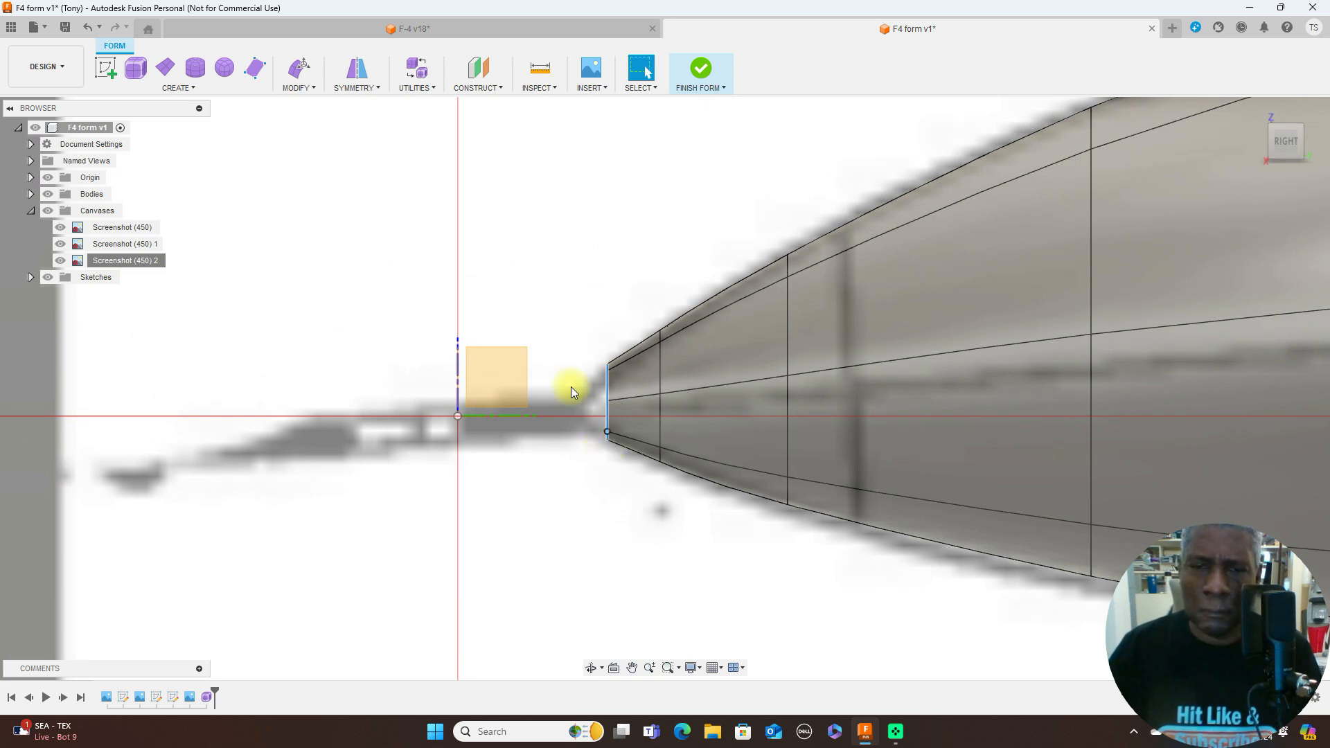
right_click(620, 282)
click(664, 263)
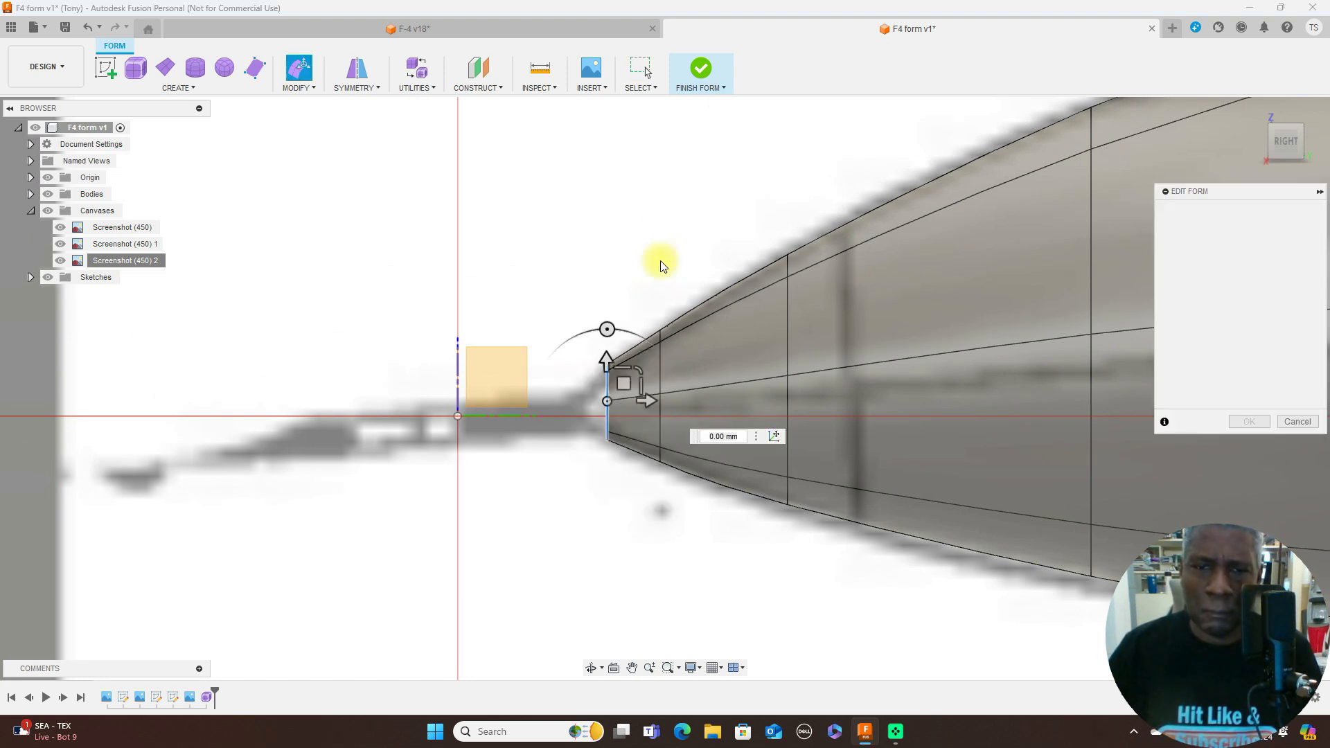
alt+drag(619, 386, 603, 388)
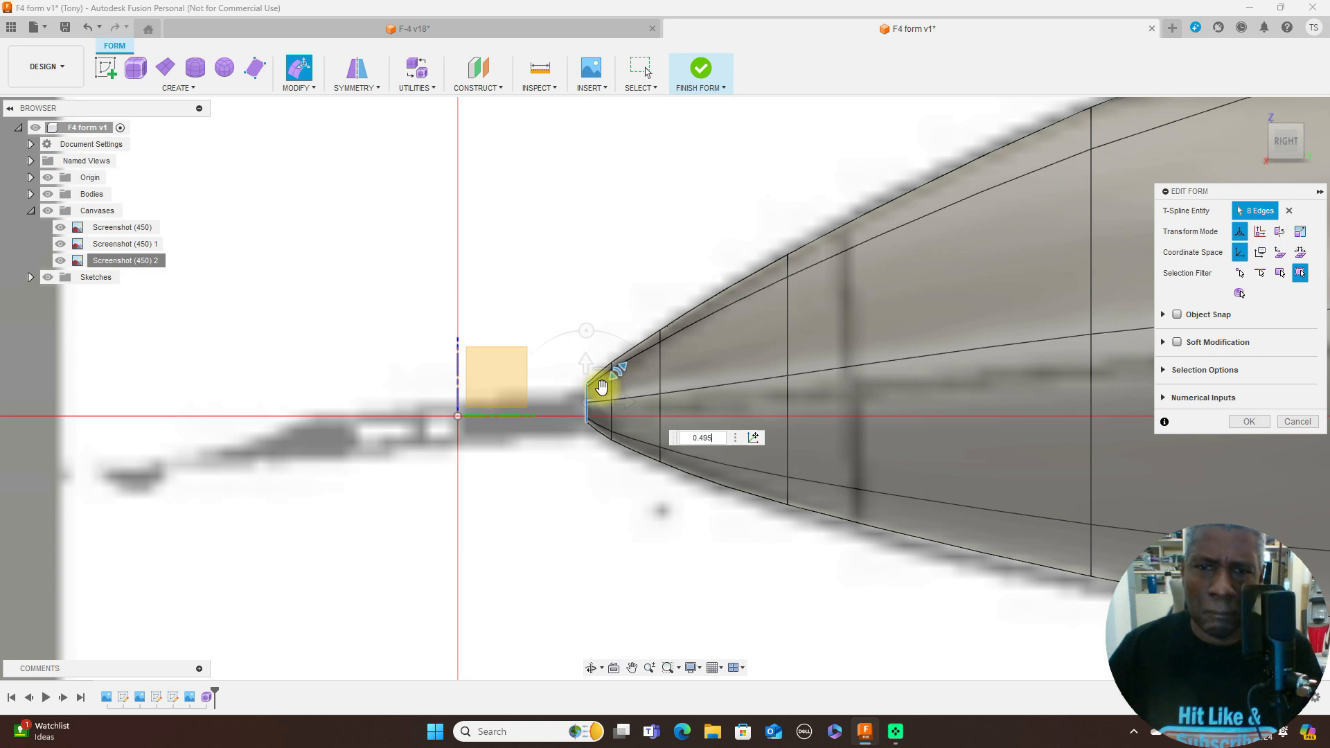
- Scale the new front edge loop's width to about 0.614 to match the top-view nose outline
click(1283, 119)
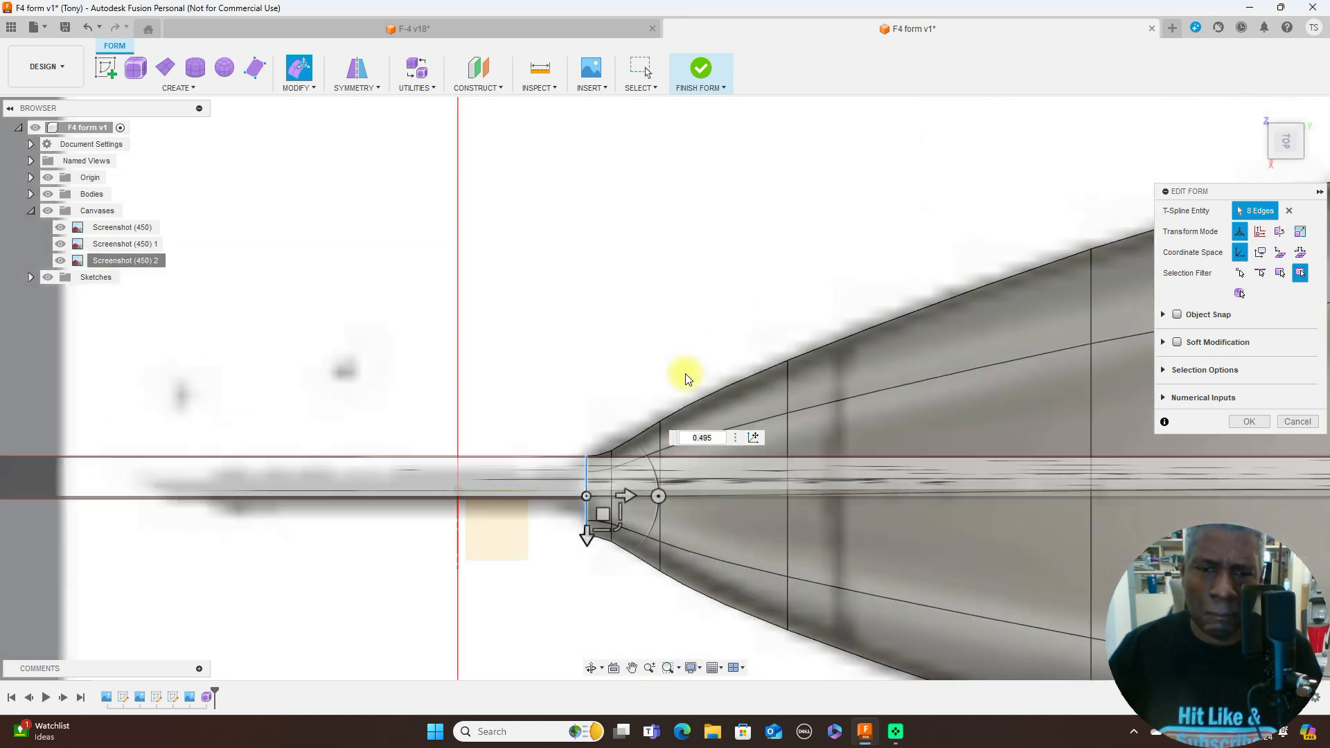
drag(619, 528, 617, 507)
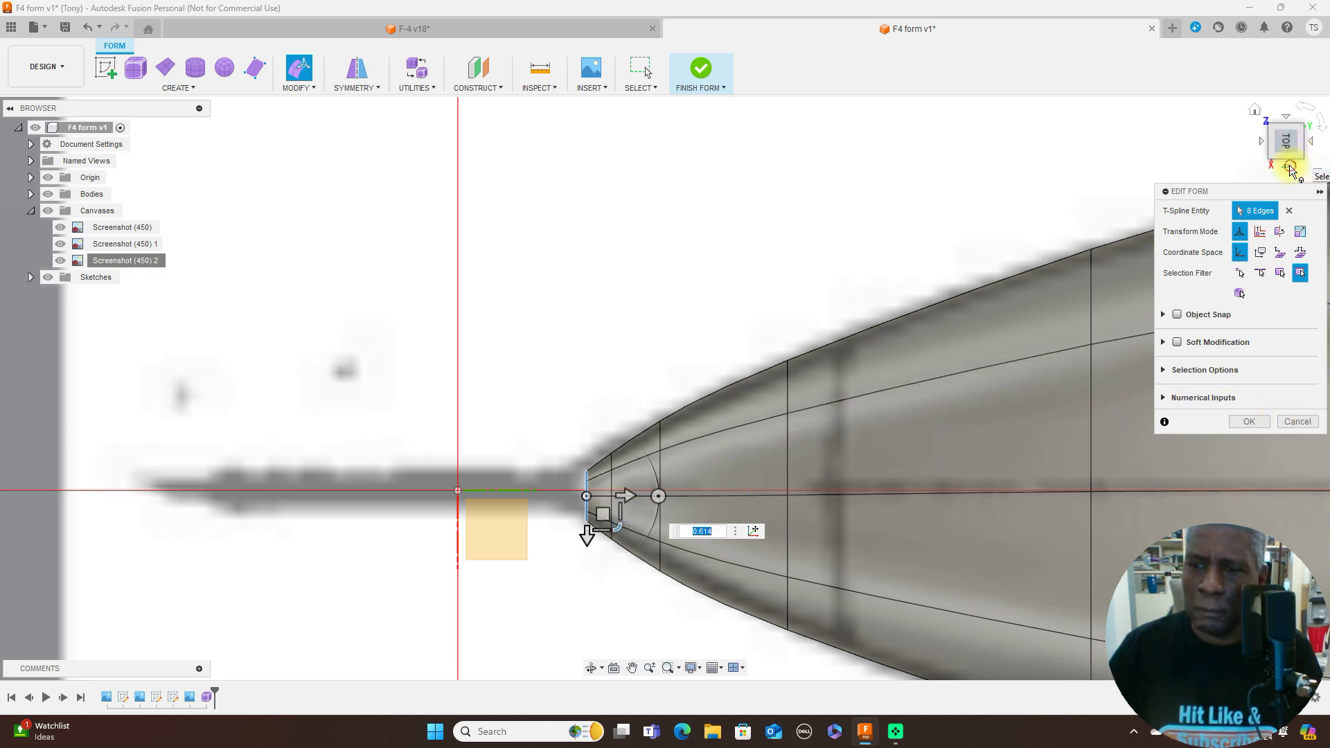
click(1290, 169)
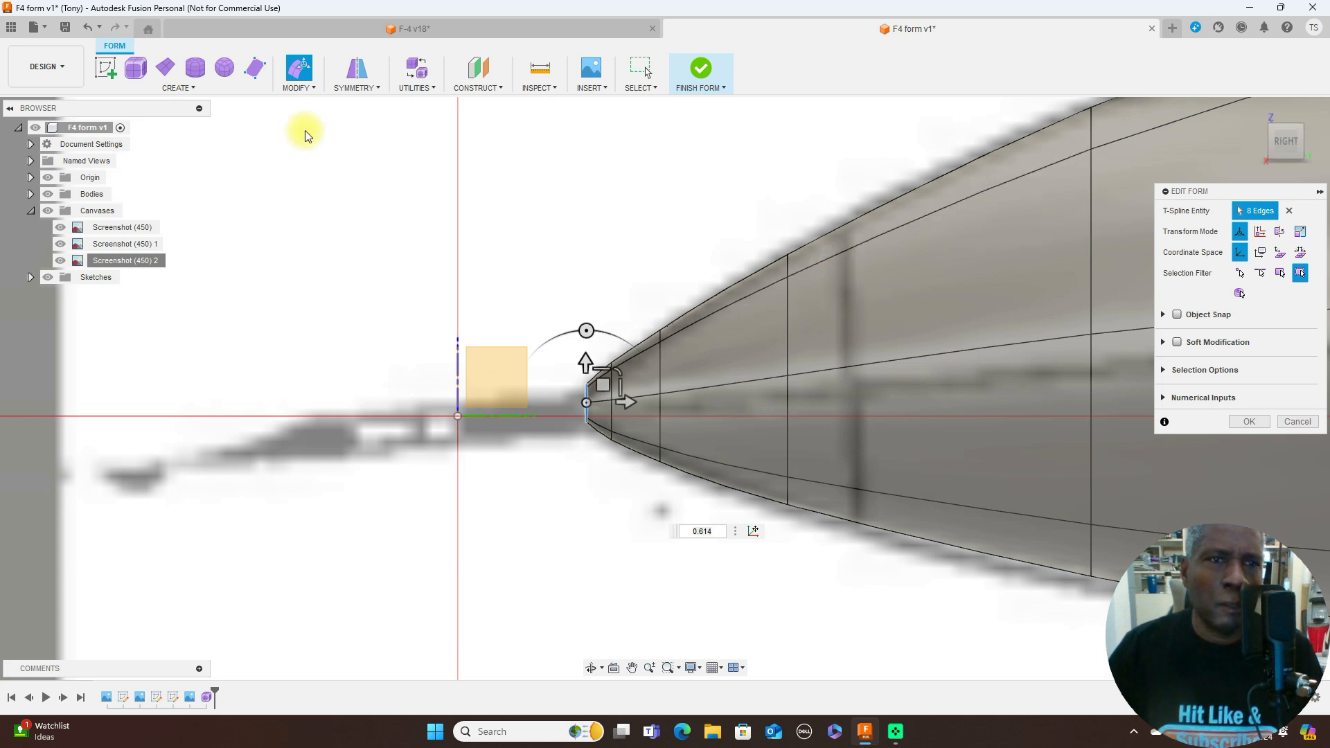
- Close the nose opening with Fill Hole in Collapse mode after comparing it with Reduced Star and Fill Star
click(316, 90)
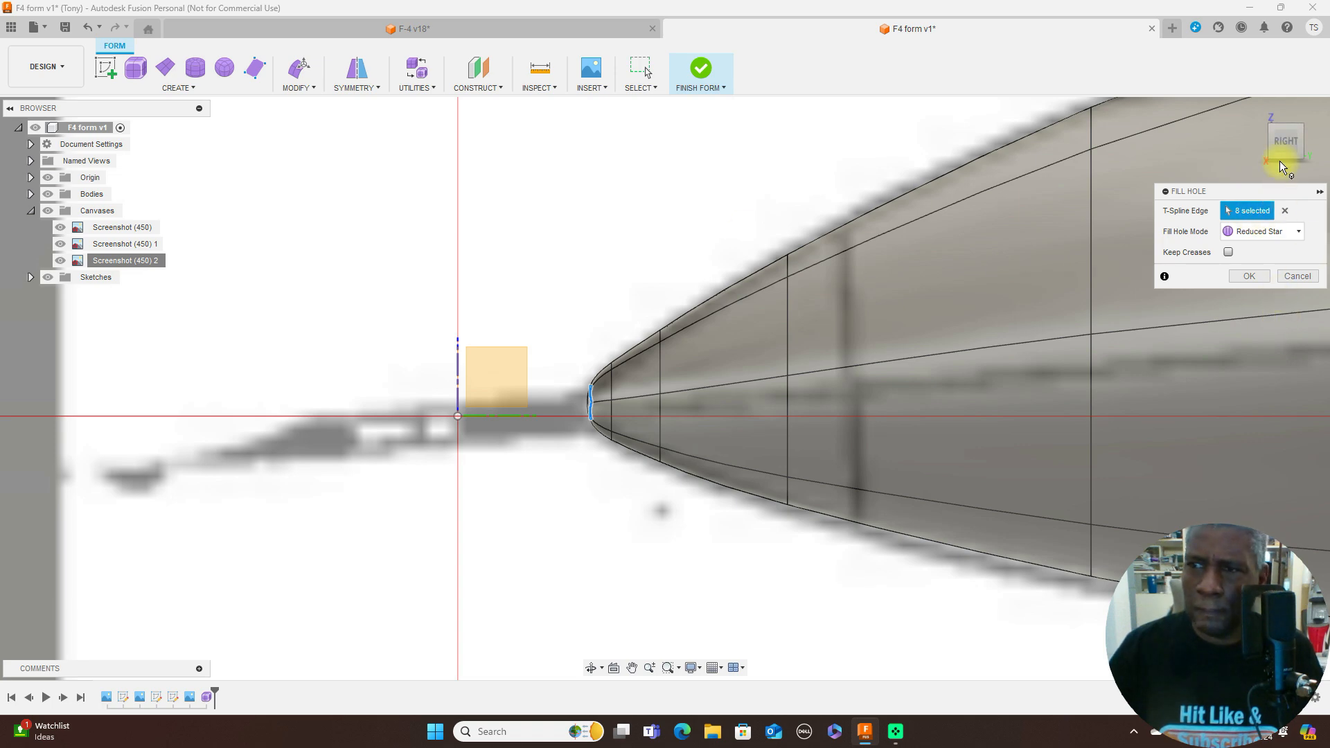
click(1262, 140)
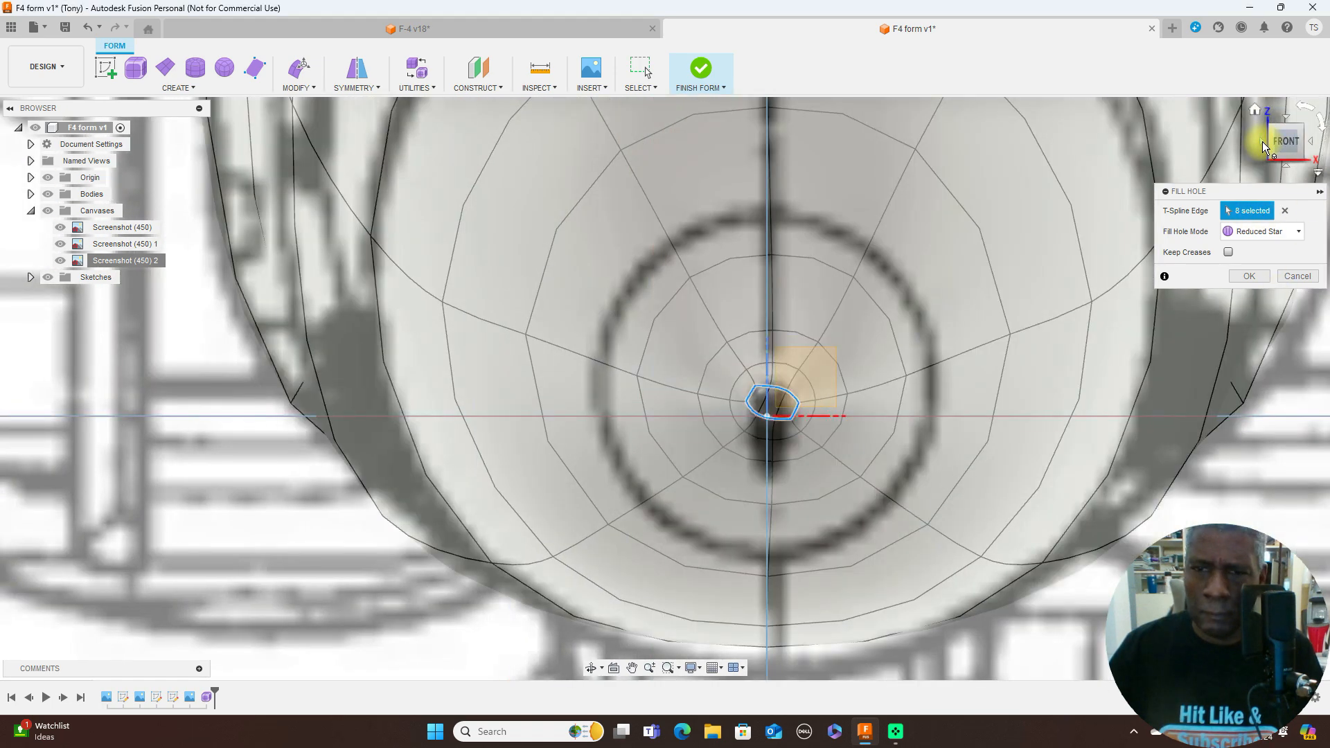
click(1301, 235)
click(1271, 264)
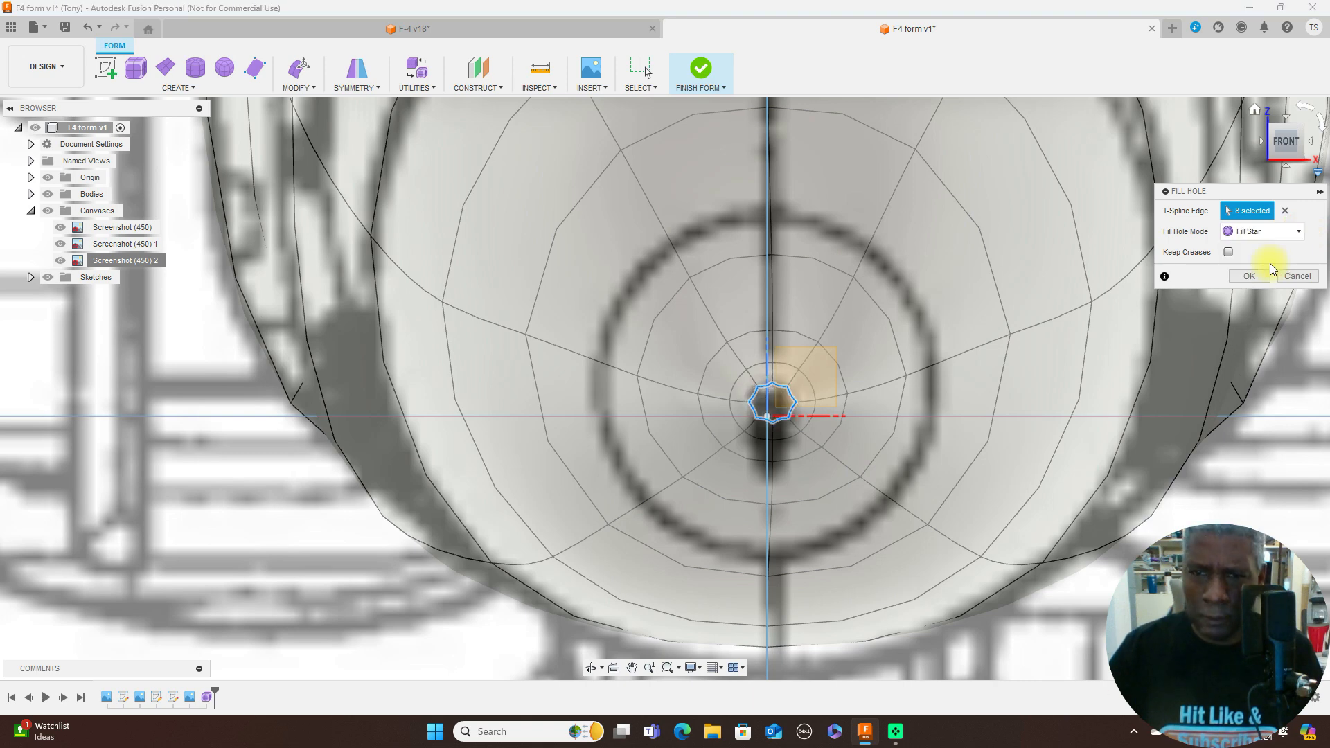
click(1314, 144)
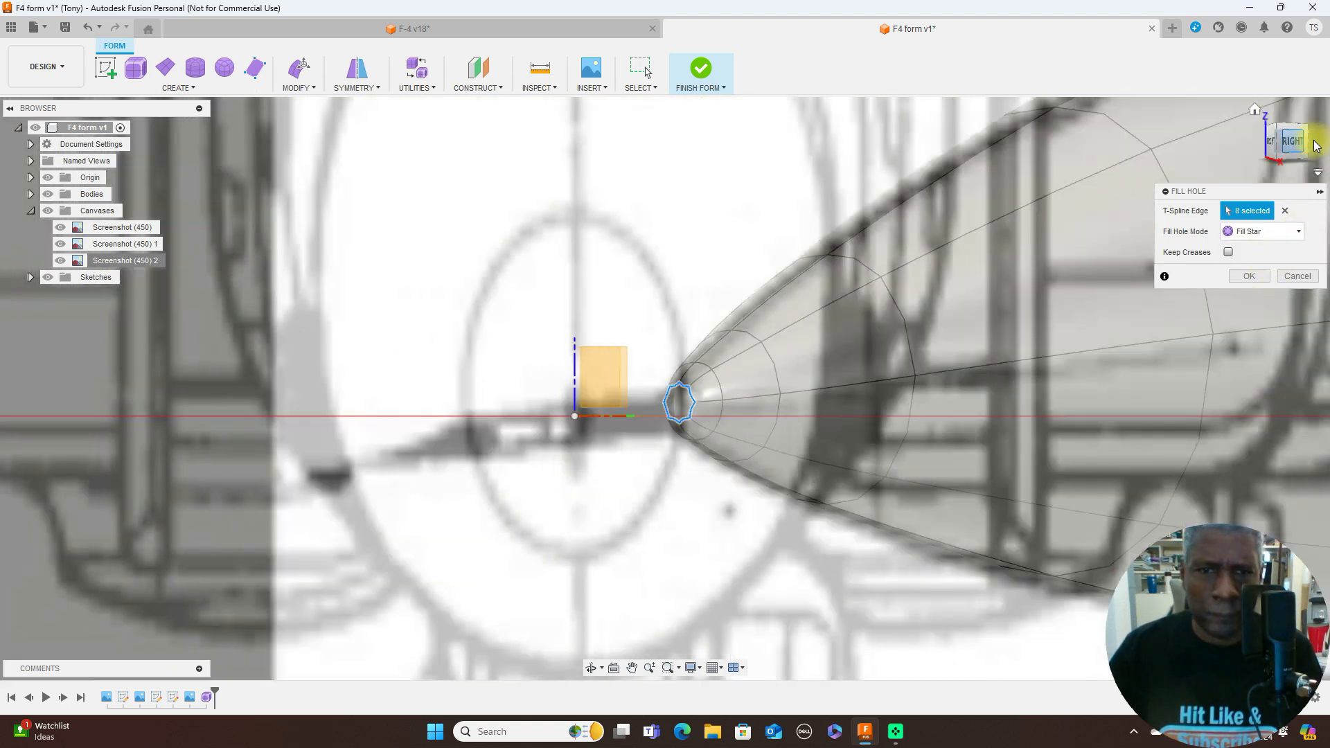
click(1300, 235)
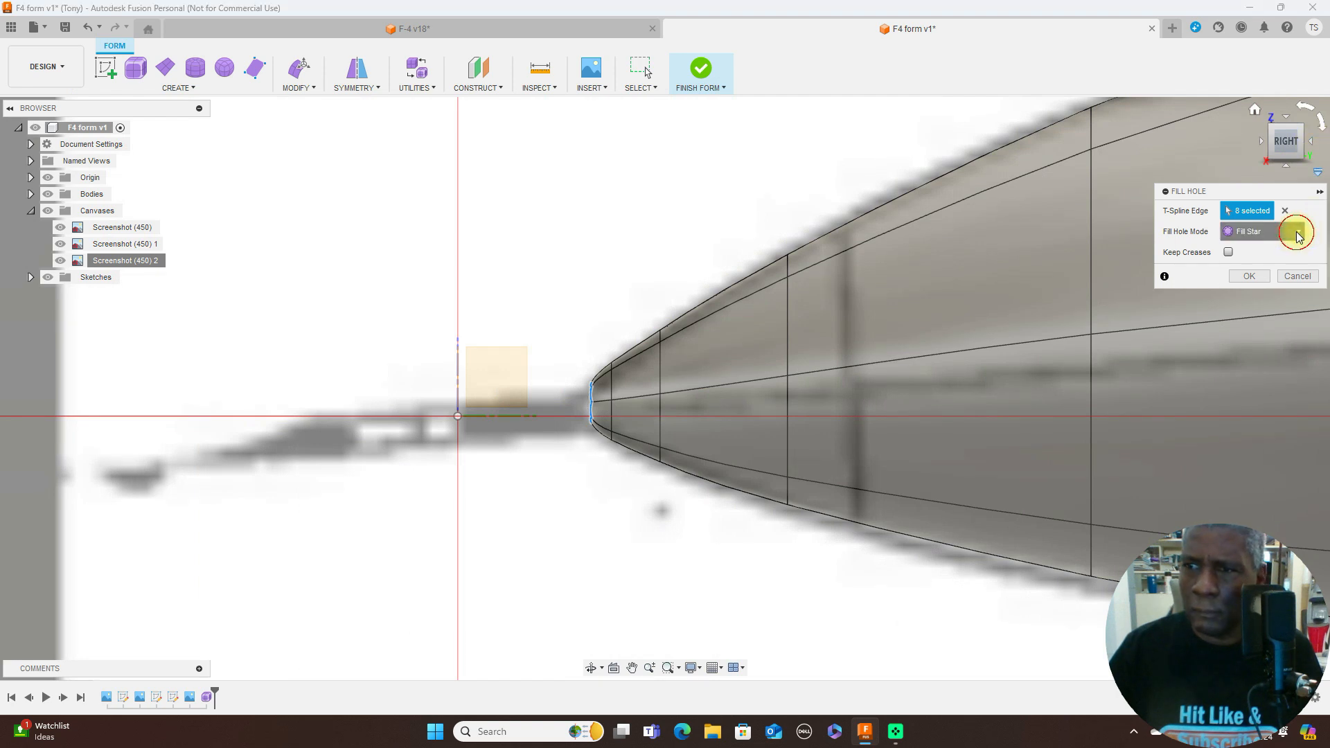
click(1262, 278)
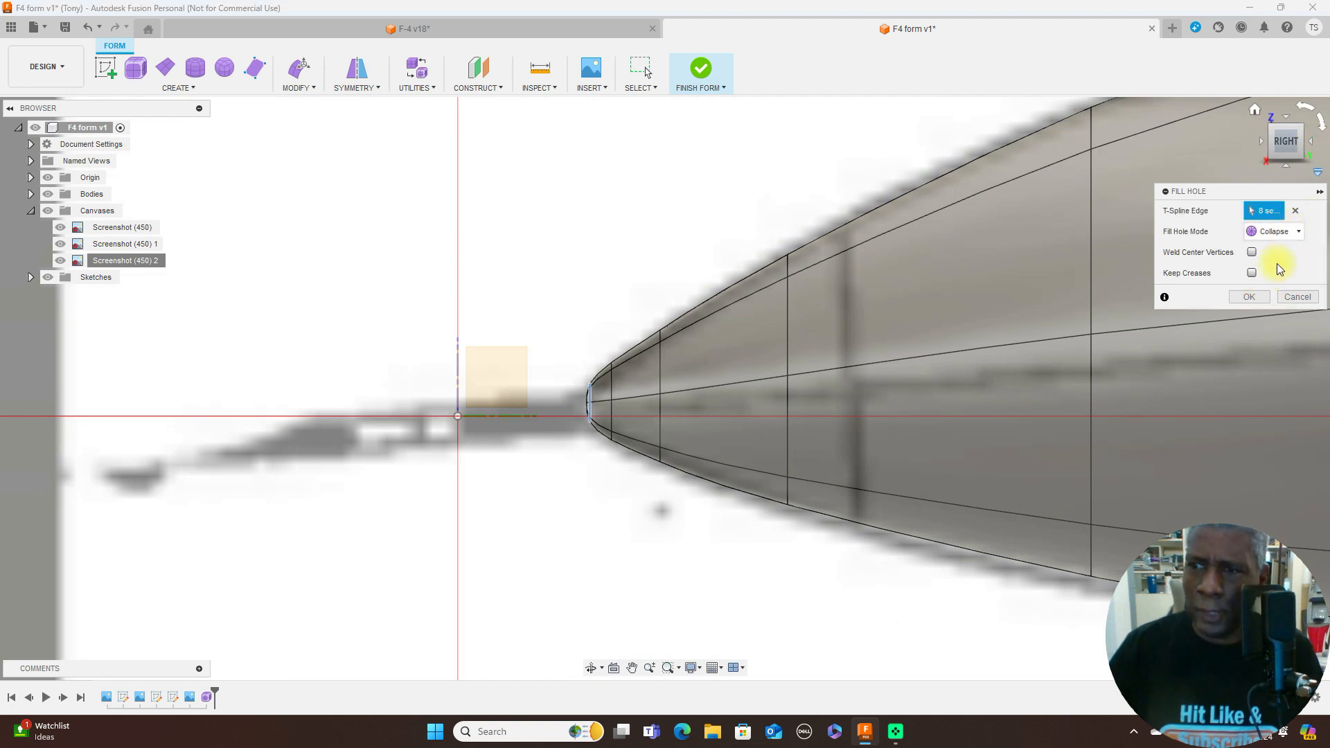
click(1251, 296)
- Check the whole fuselage against the side-view blueprint and finish the form
scroll(930, 306, down, 2)
scroll(930, 306, down, 4)
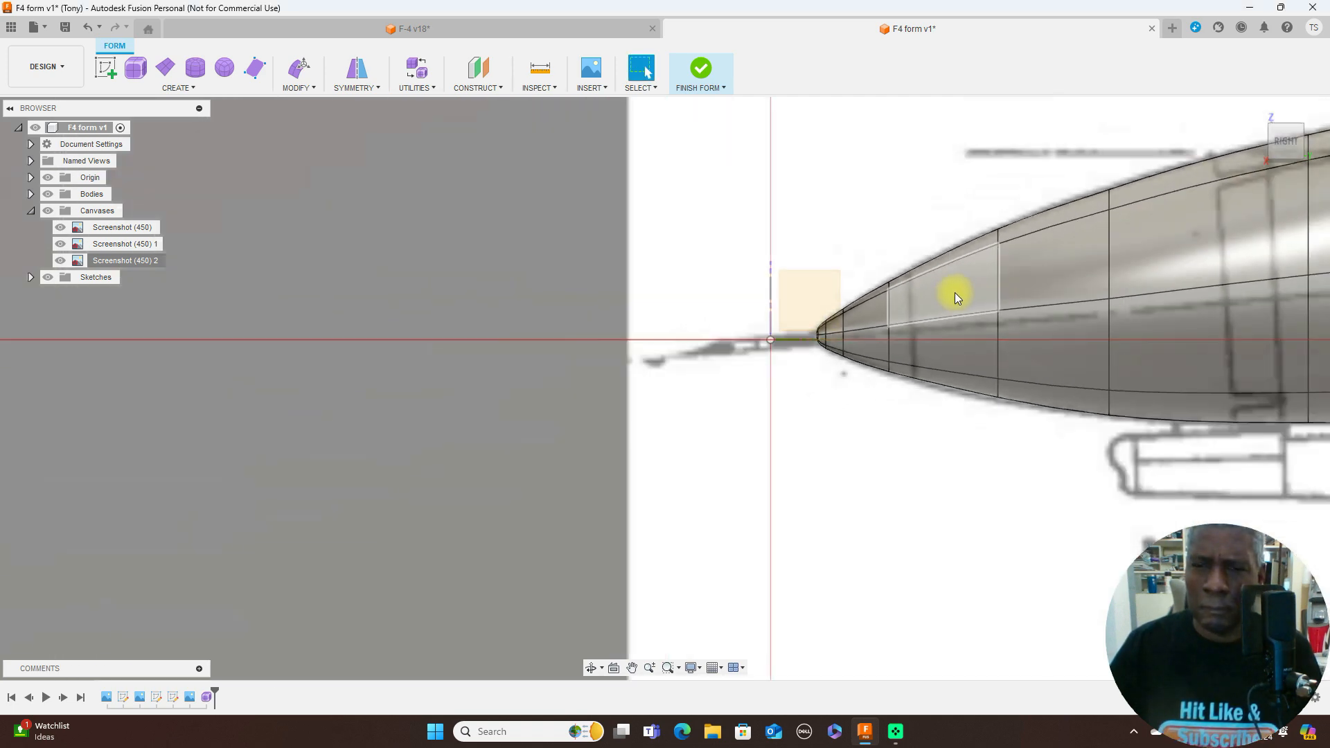
scroll(1086, 422, down, 2)
middle_drag(1087, 423, 559, 446)
scroll(840, 494, down, 3)
scroll(858, 484, down, 1)
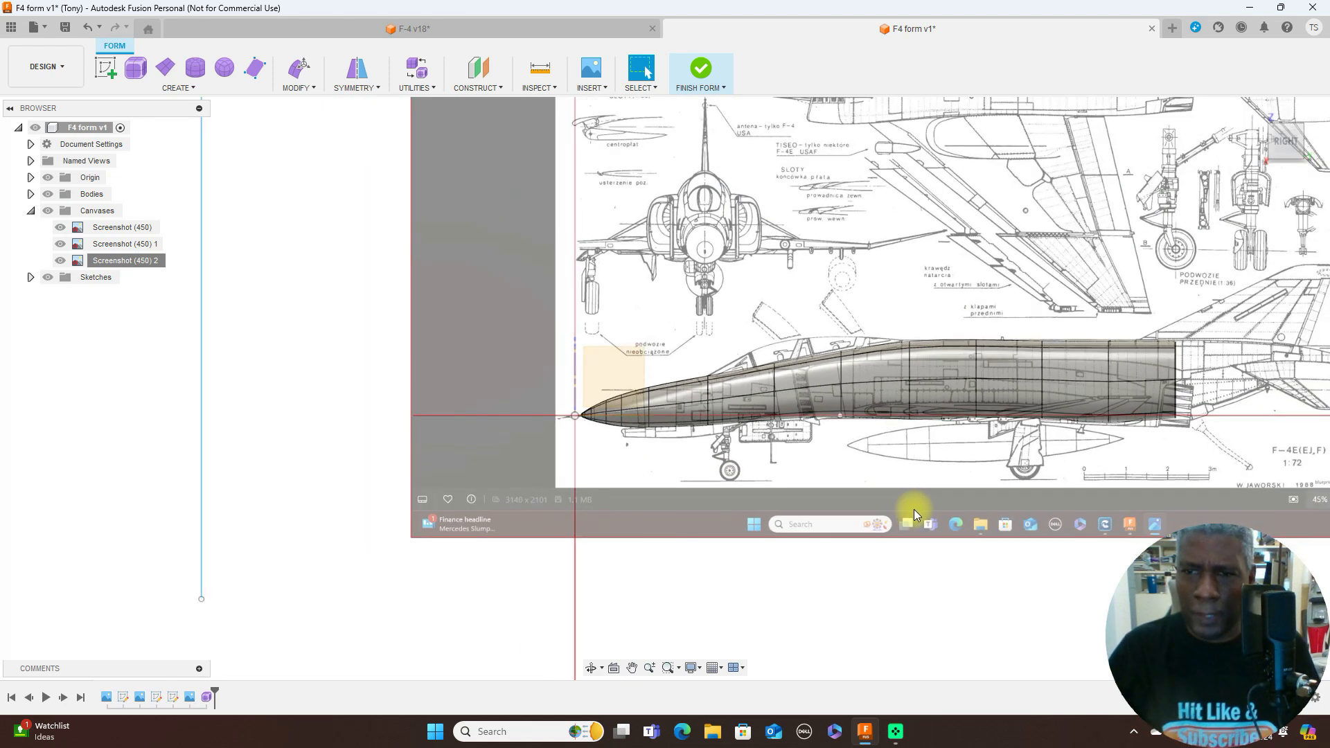
middle_drag(894, 501, 744, 492)
scroll(747, 492, down, 1)
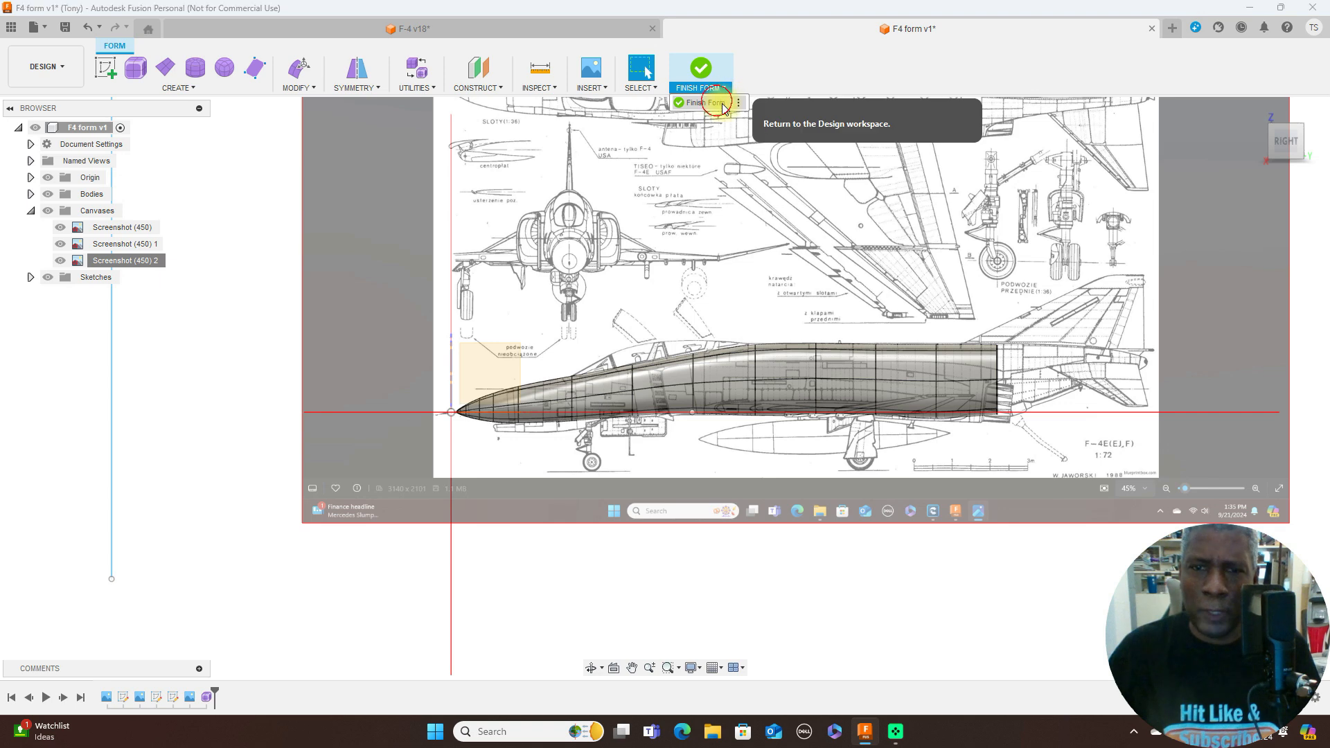
click(720, 95)
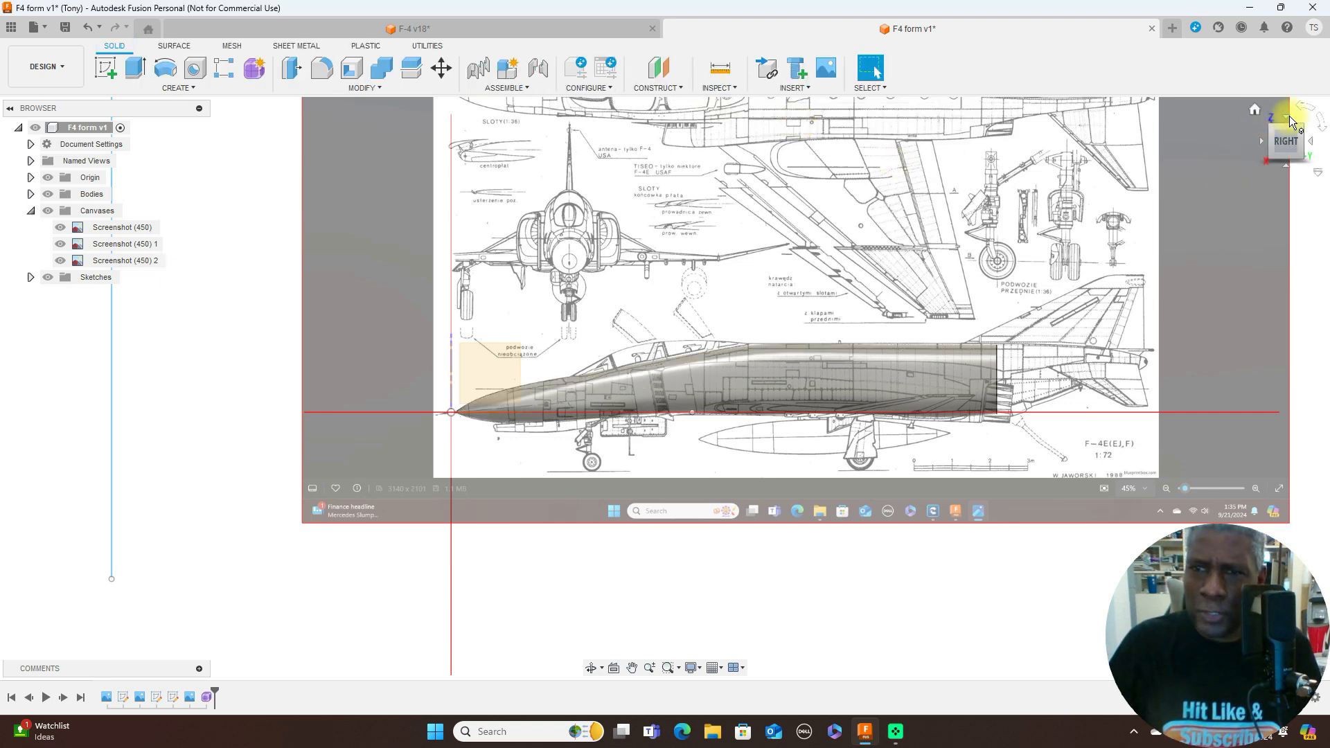
- Compare the fuselage with the top-view blueprint, then hide all canvases and inspect the bare body from the side, back and front
click(1289, 116)
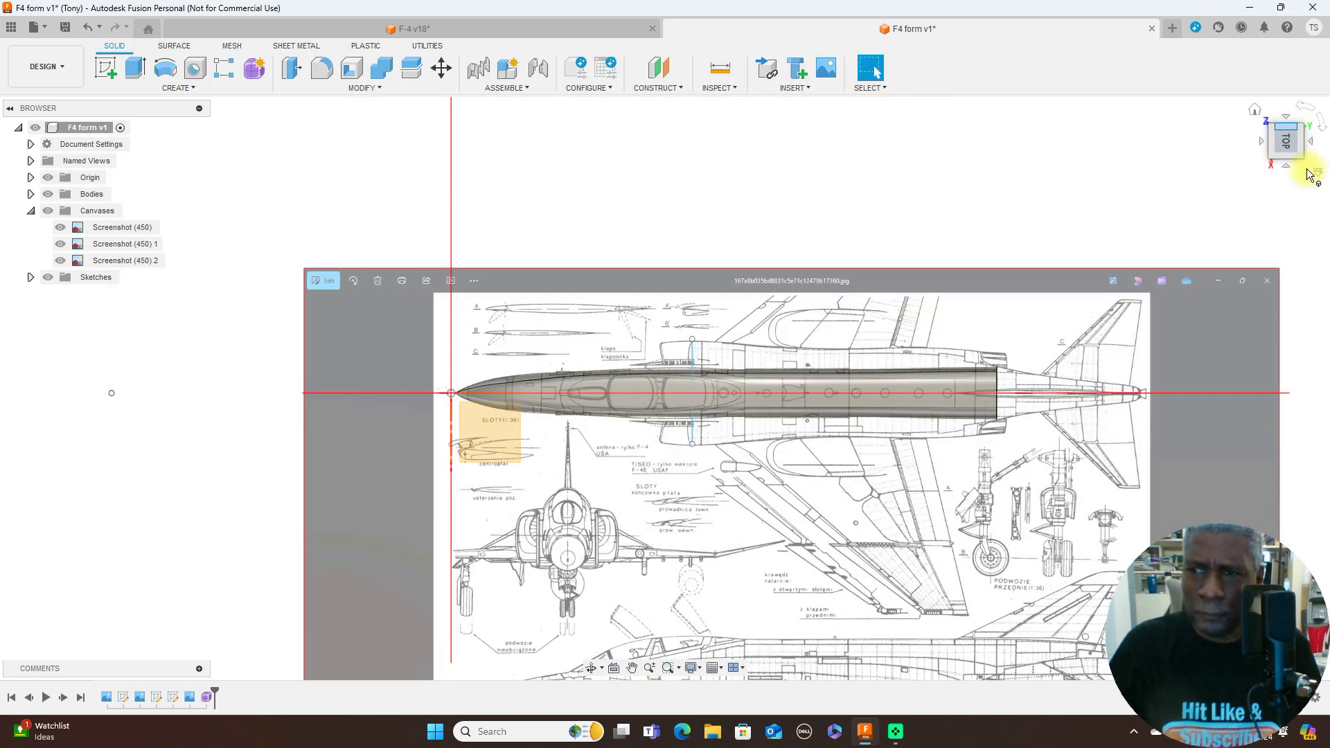
click(1285, 165)
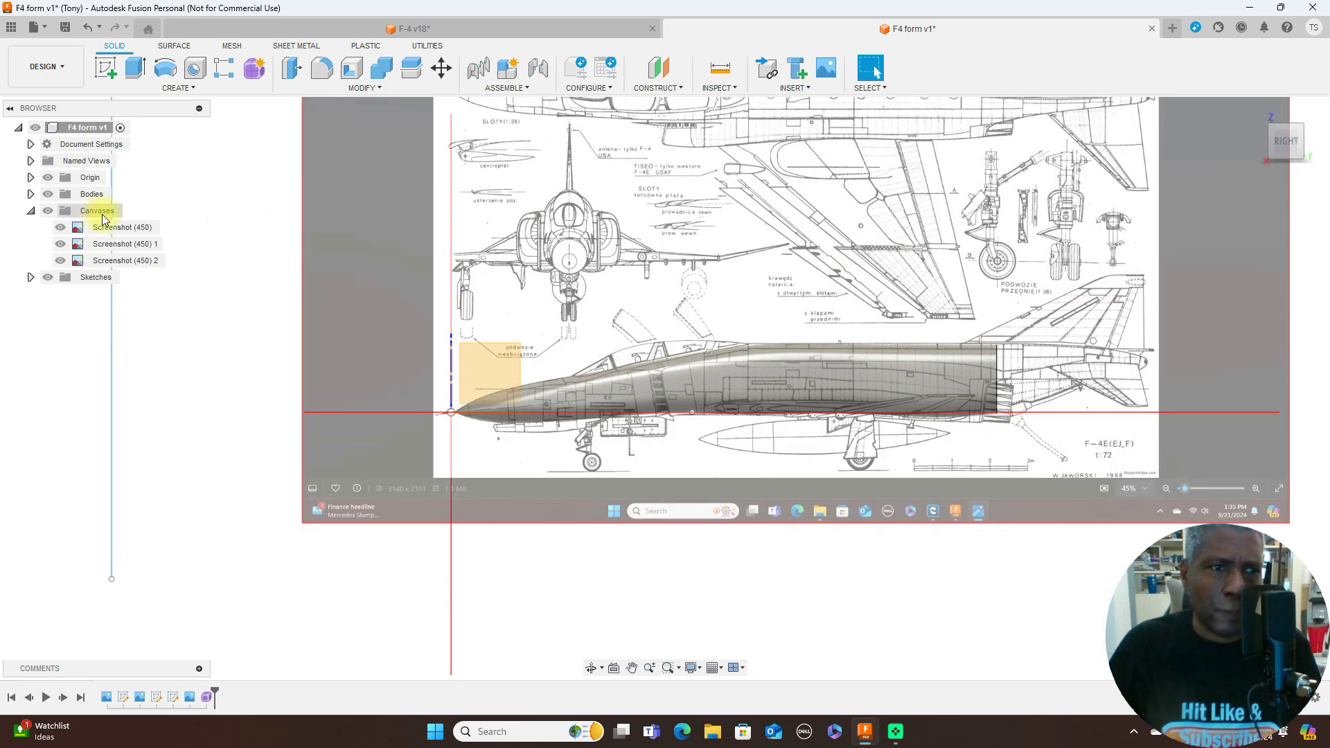
click(49, 212)
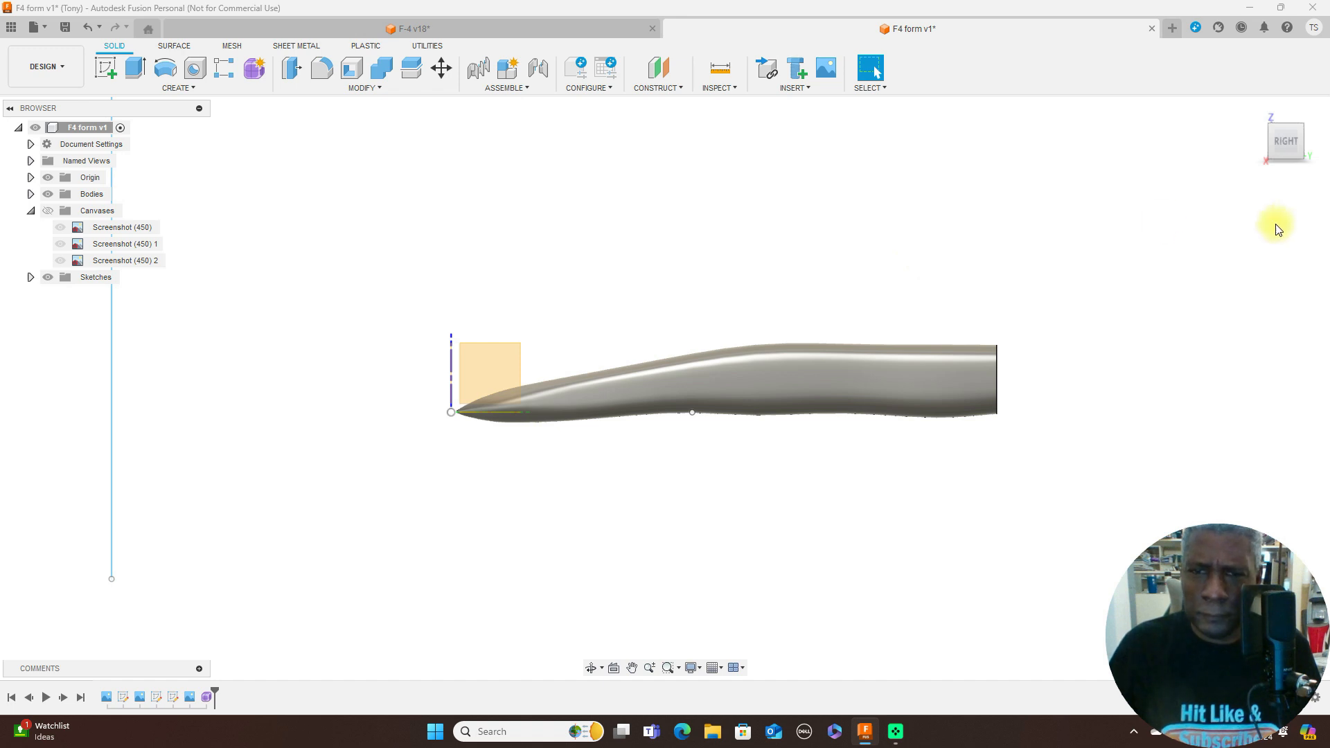
click(1287, 142)
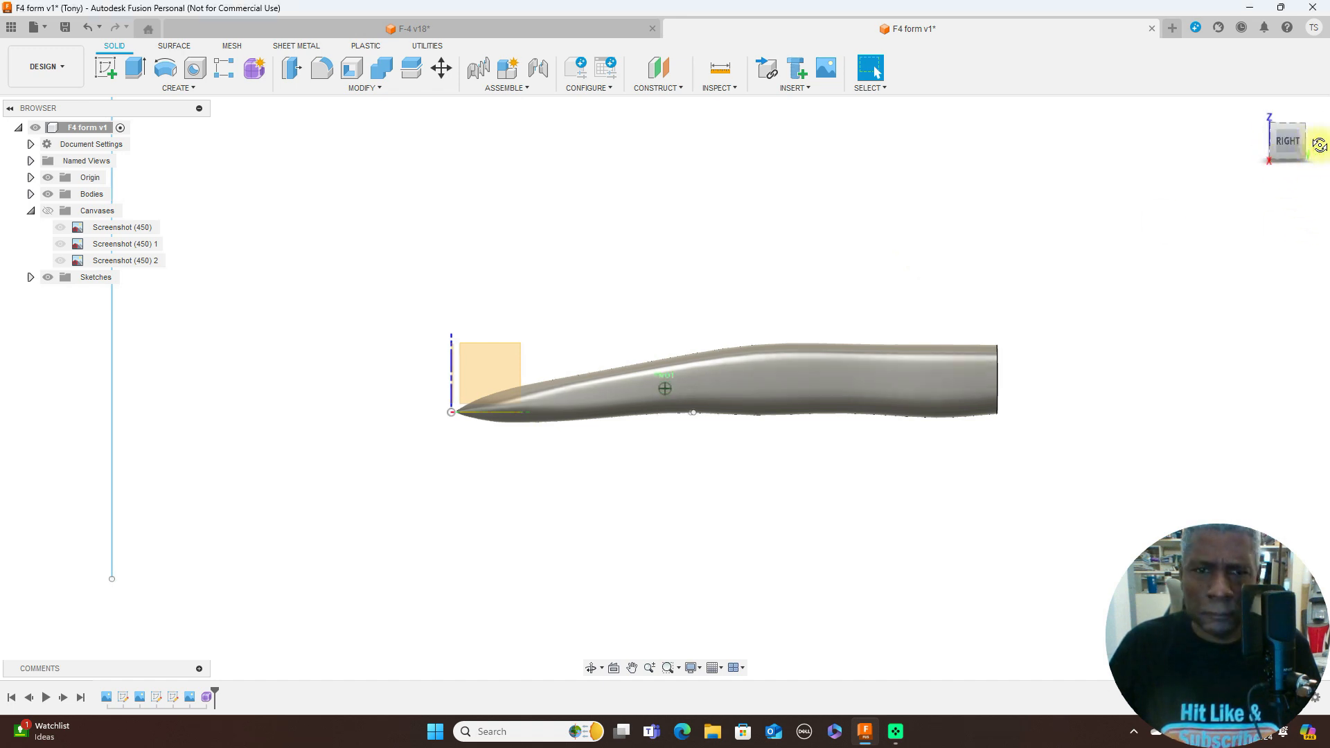
mouse_move(142, 154)
shift+middle_down()
mouse_move(161, 152)
mouse_move(115, 127)
mouse_move(15, 142)
mouse_move(1289, 142)
mouse_move(1203, 142)
mouse_move(1113, 181)
shift+middle_up()
click(1289, 154)
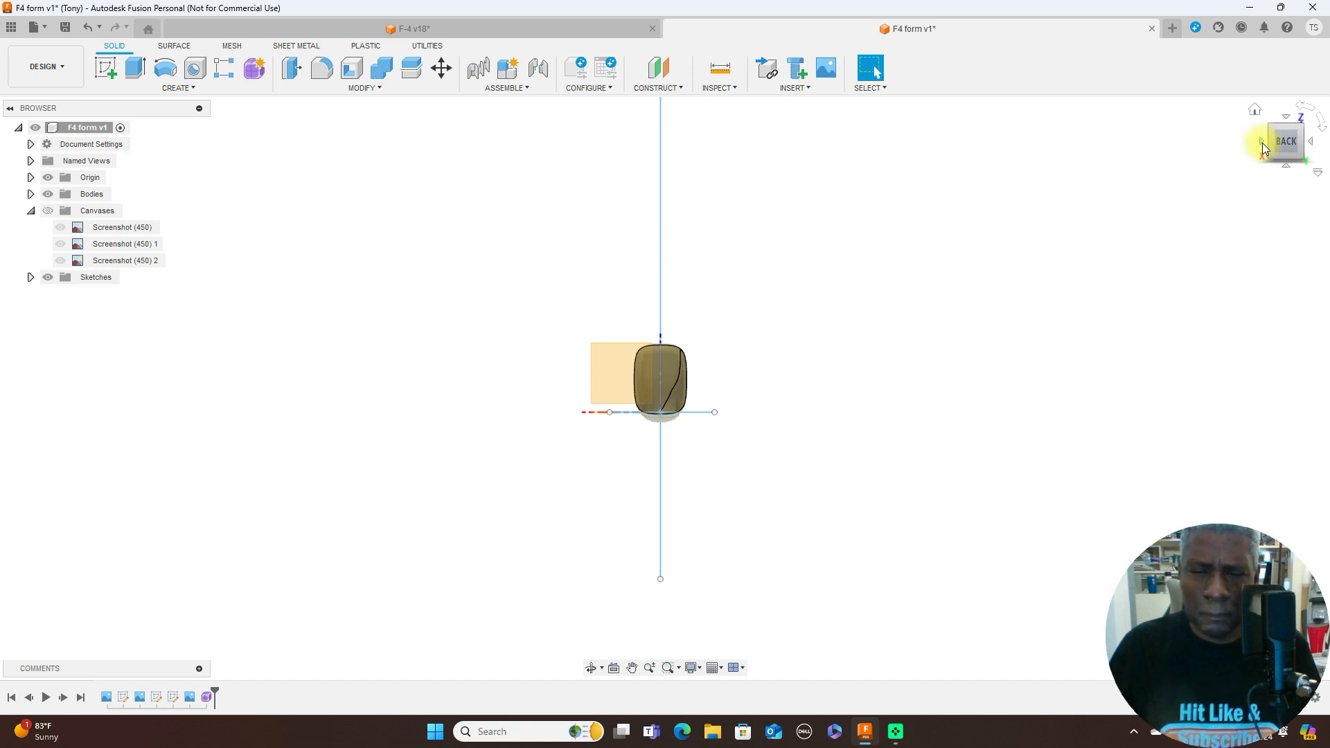
click(1262, 144)
click(1263, 145)
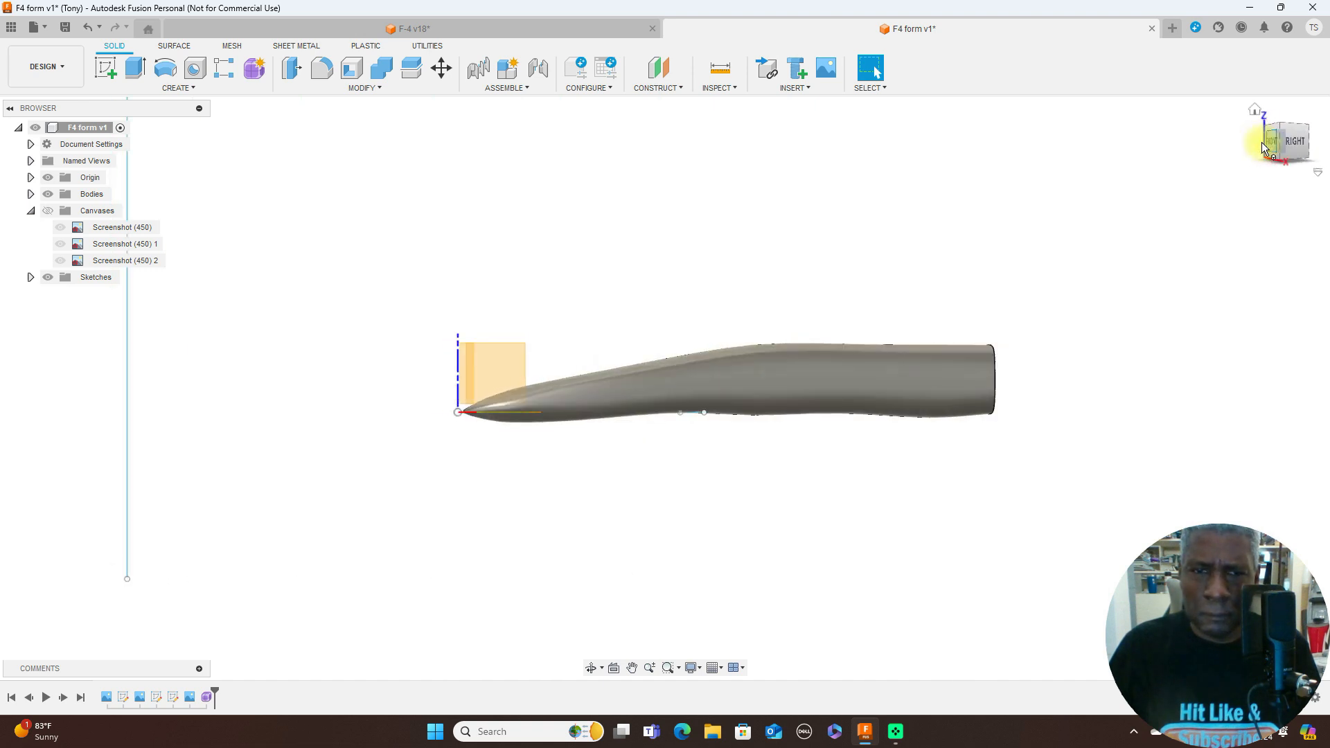
scroll(872, 261, up, 3)
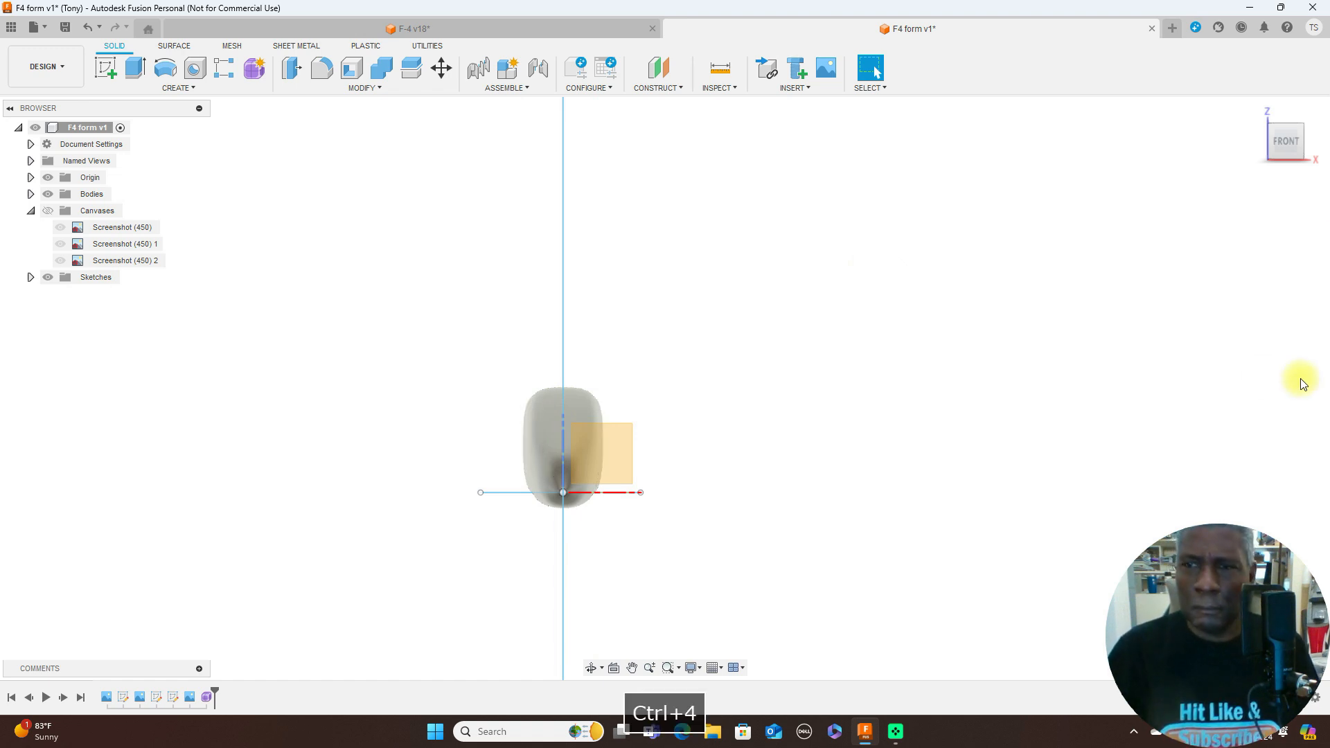
- Hide the sketches and the origin, and review the fuselage in the side and front views
click(48, 277)
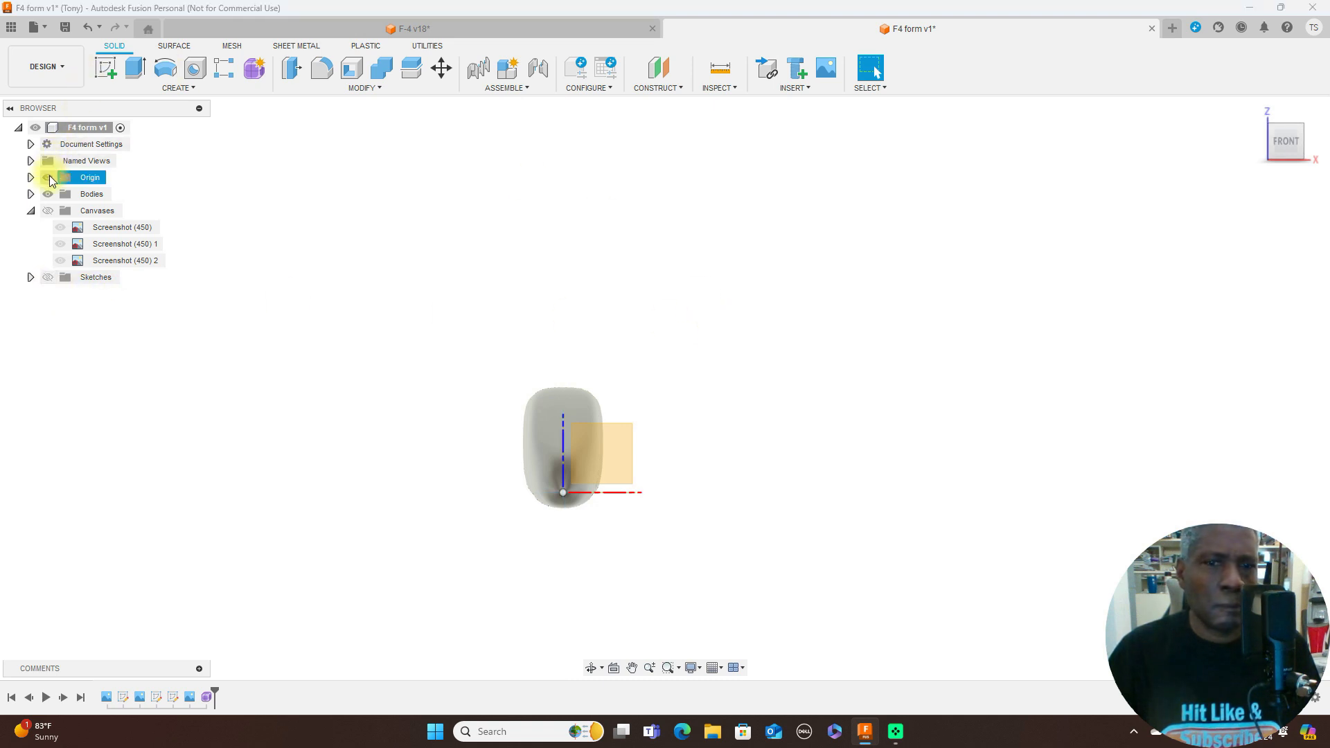
click(47, 177)
click(1314, 147)
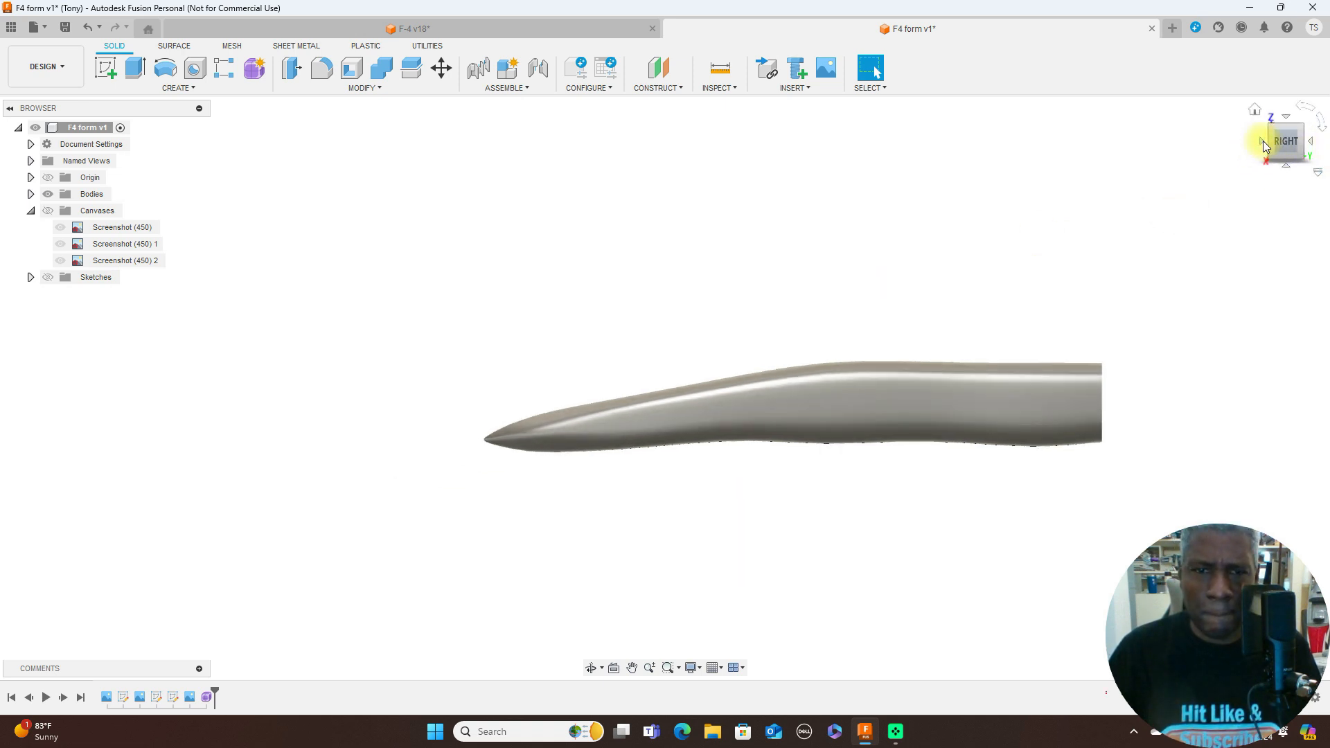
click(1262, 143)
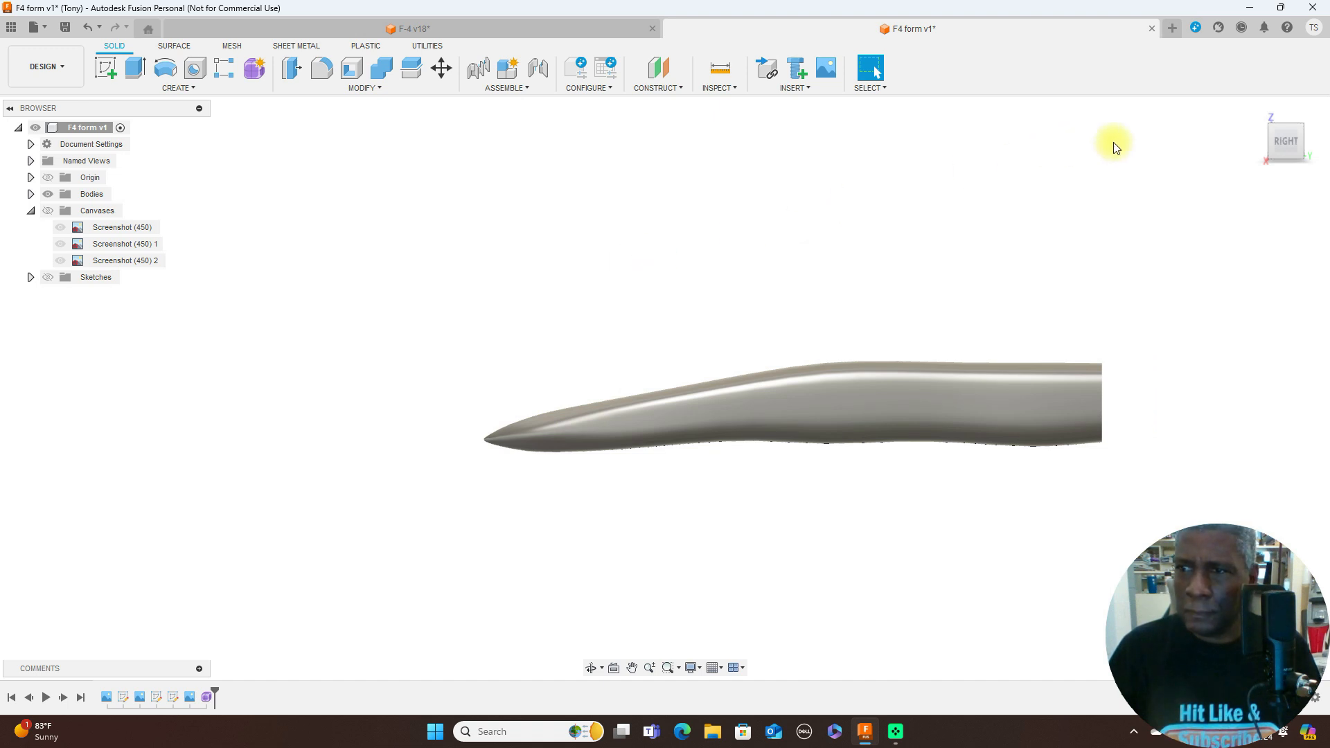
click(1264, 147)
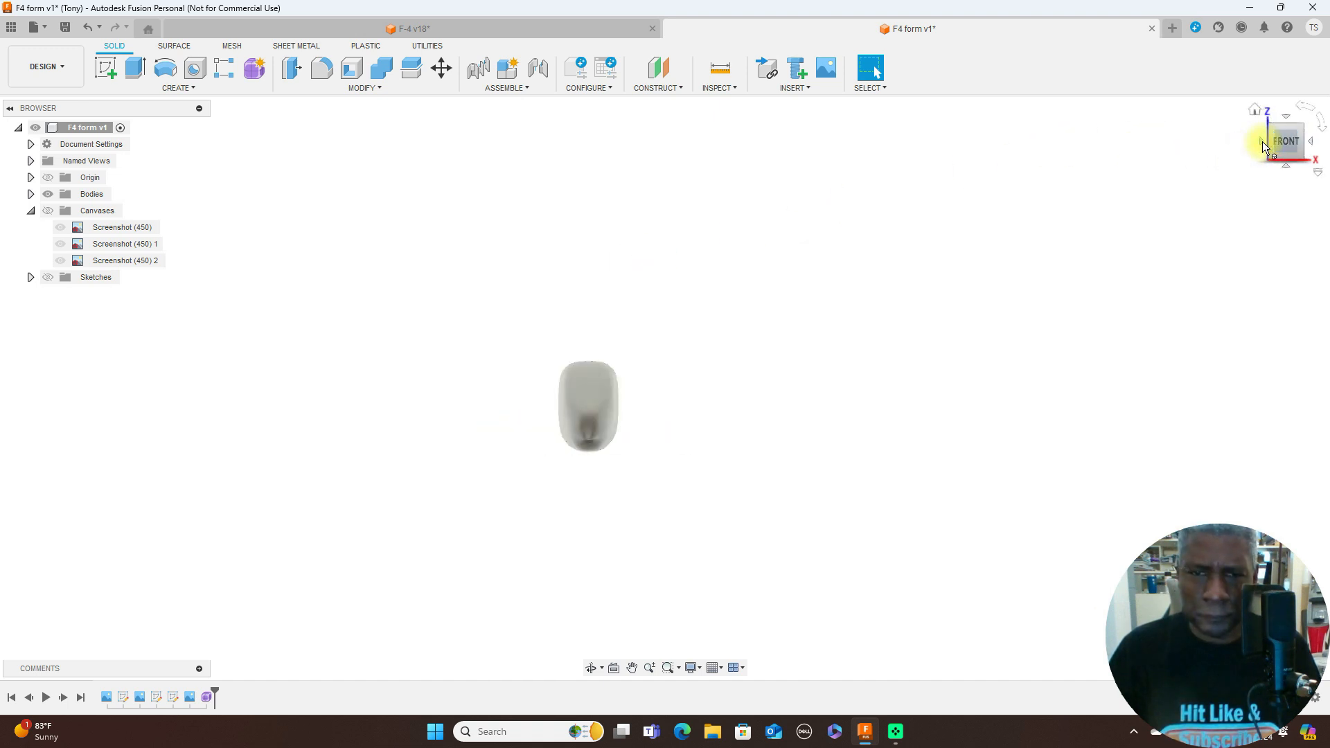
click(1315, 146)
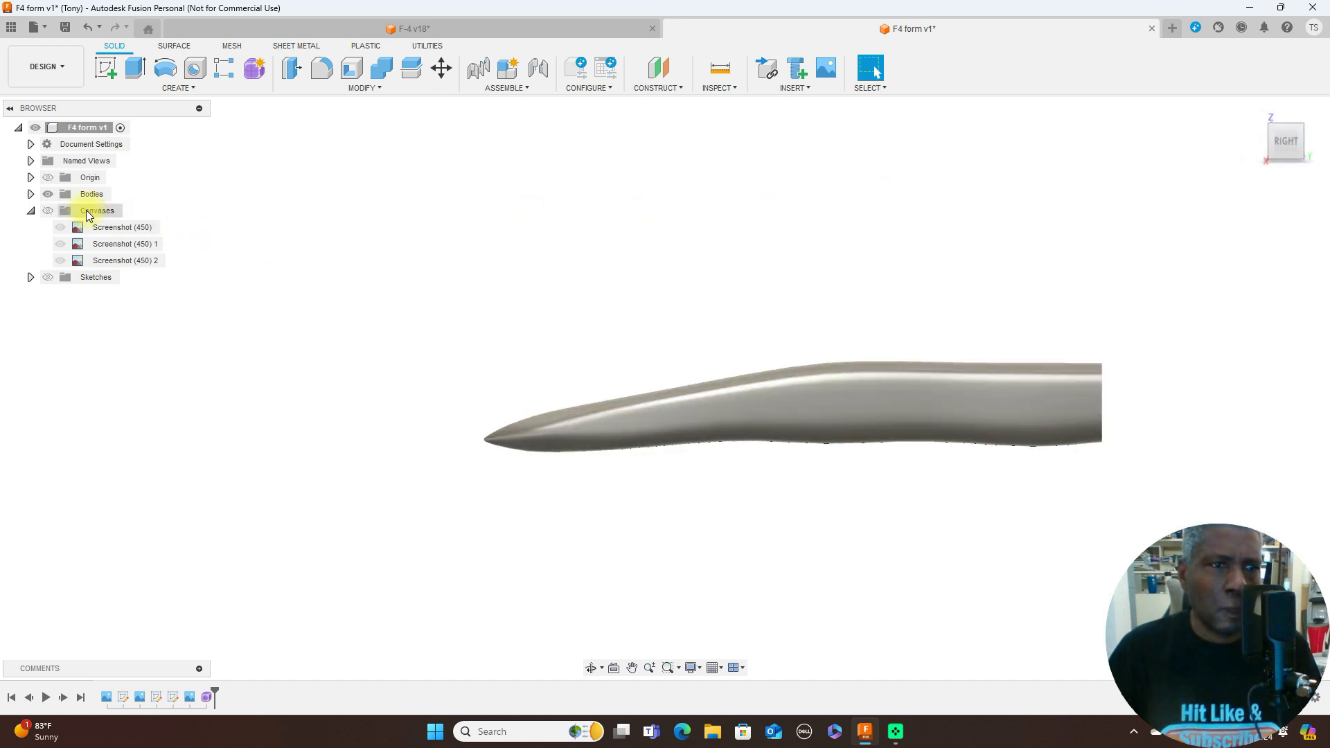
- Show the blueprint canvases and create a construction plane offset 27.5 mm from the origin plane at the nose, at the windshield base
click(48, 211)
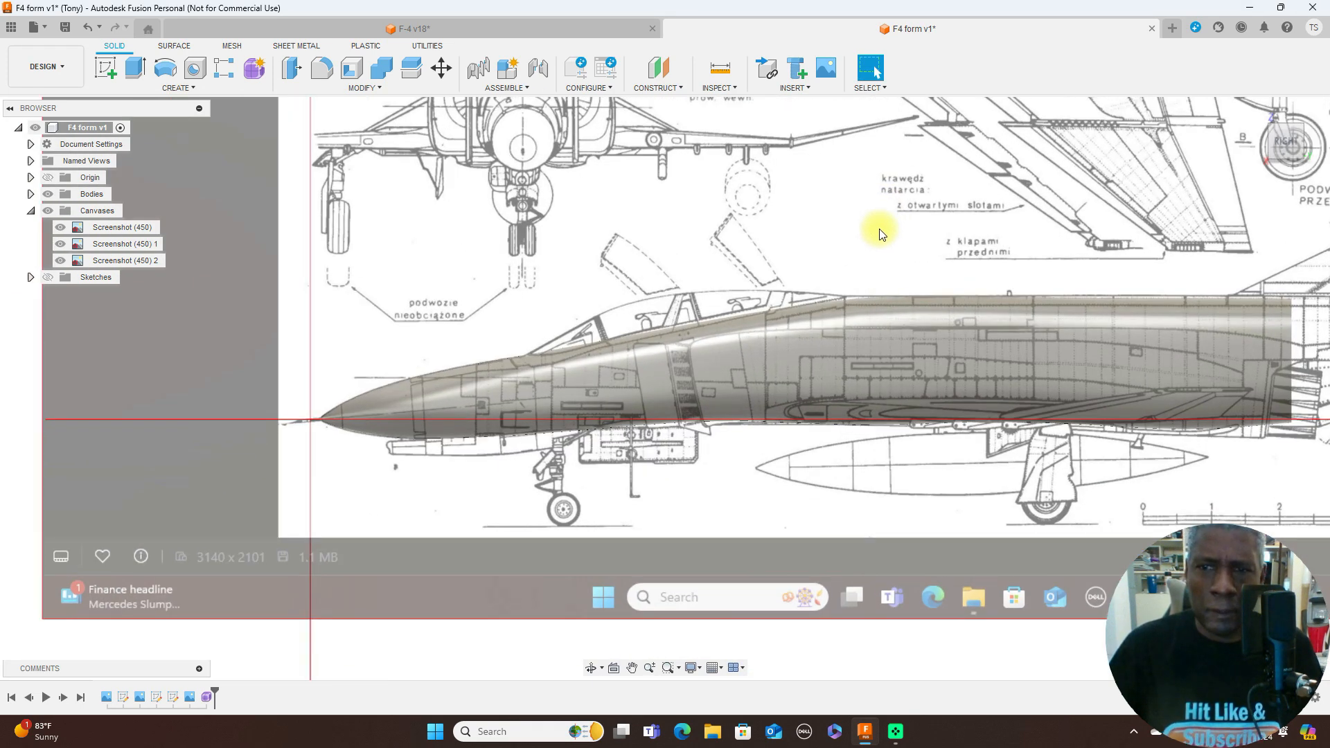
click(683, 90)
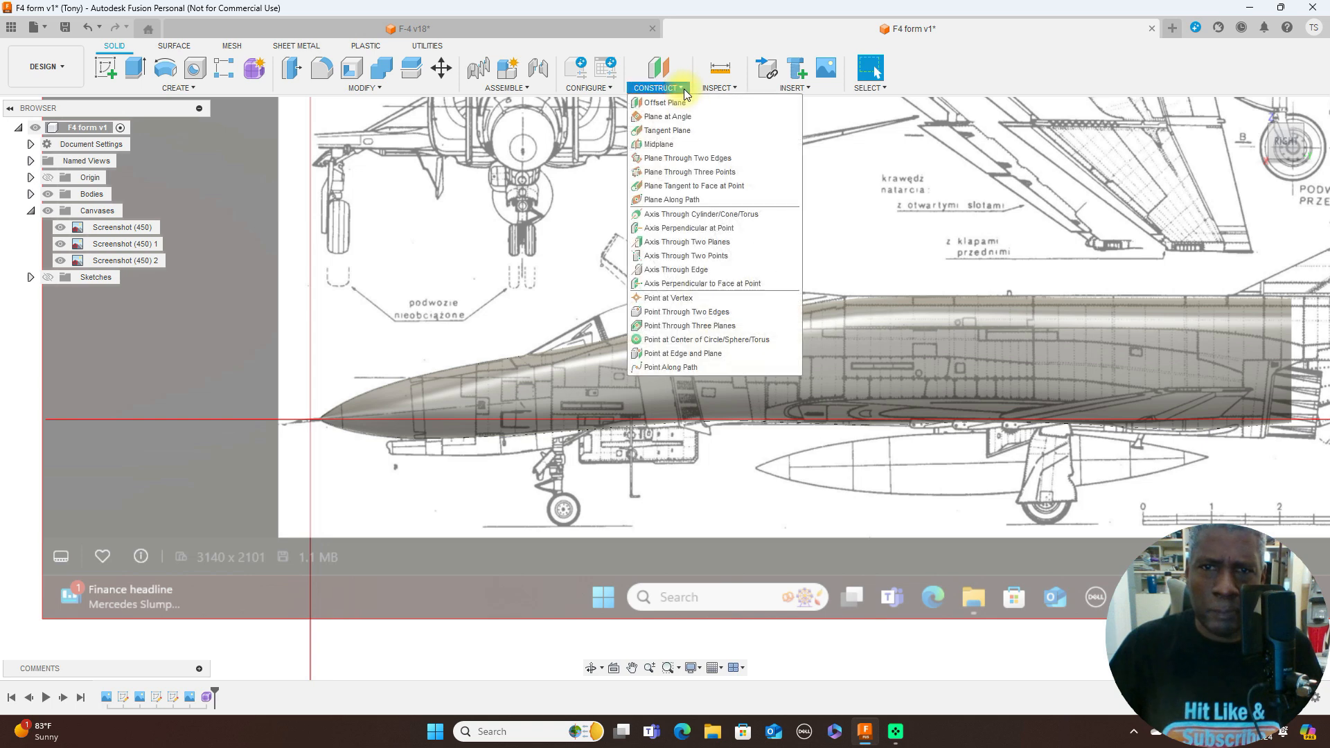
click(683, 104)
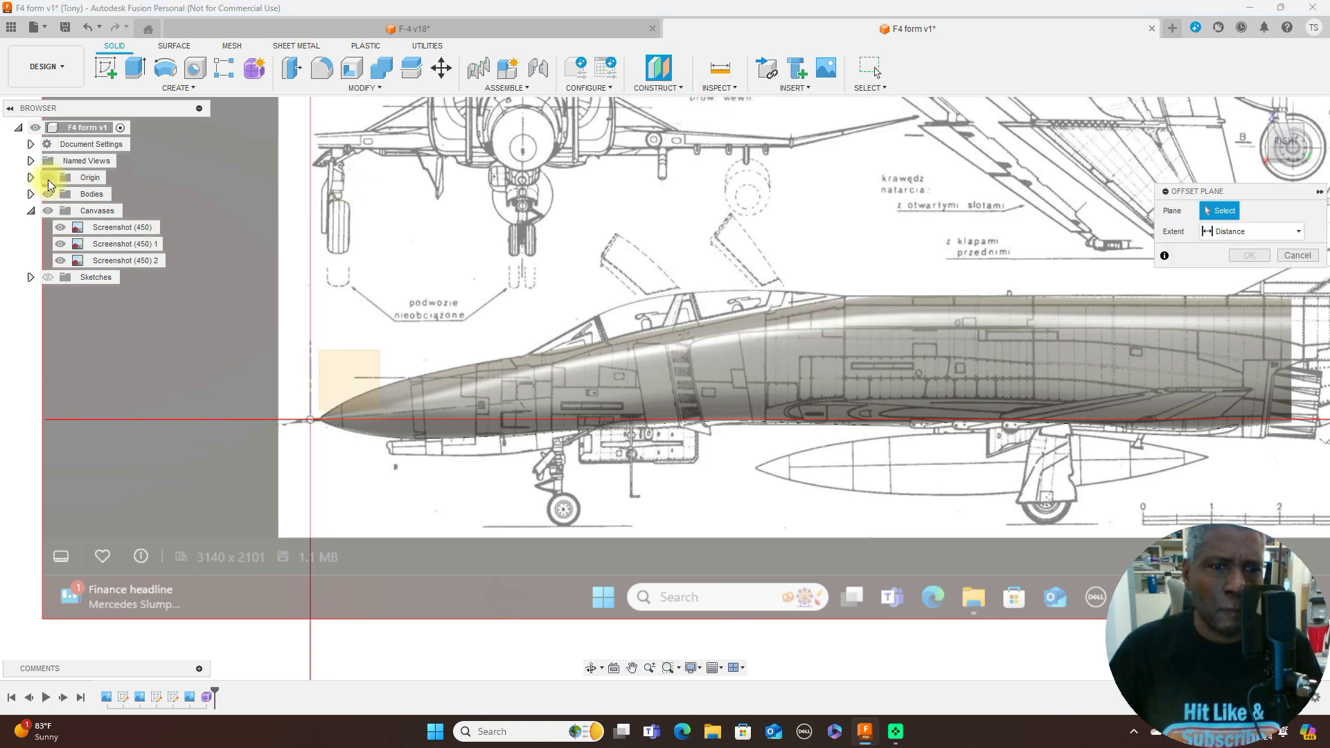
click(310, 371)
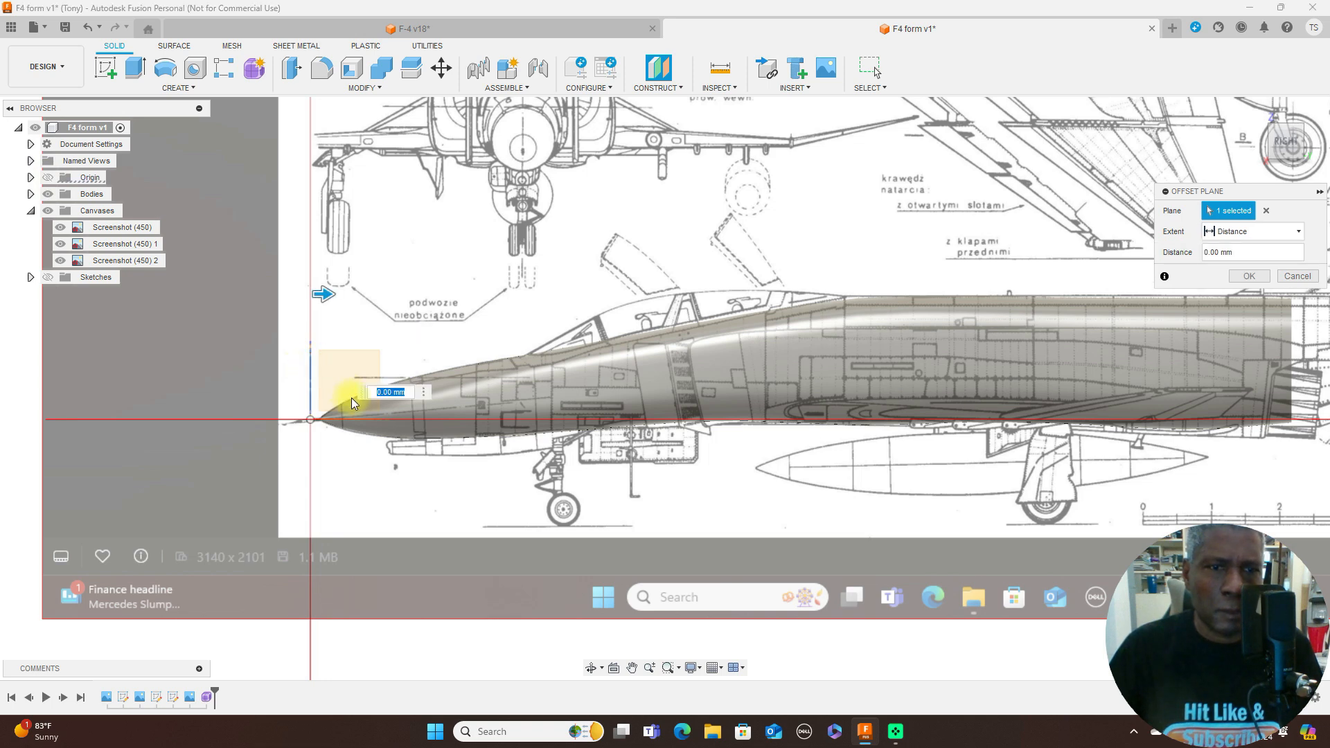
drag(334, 291, 556, 294)
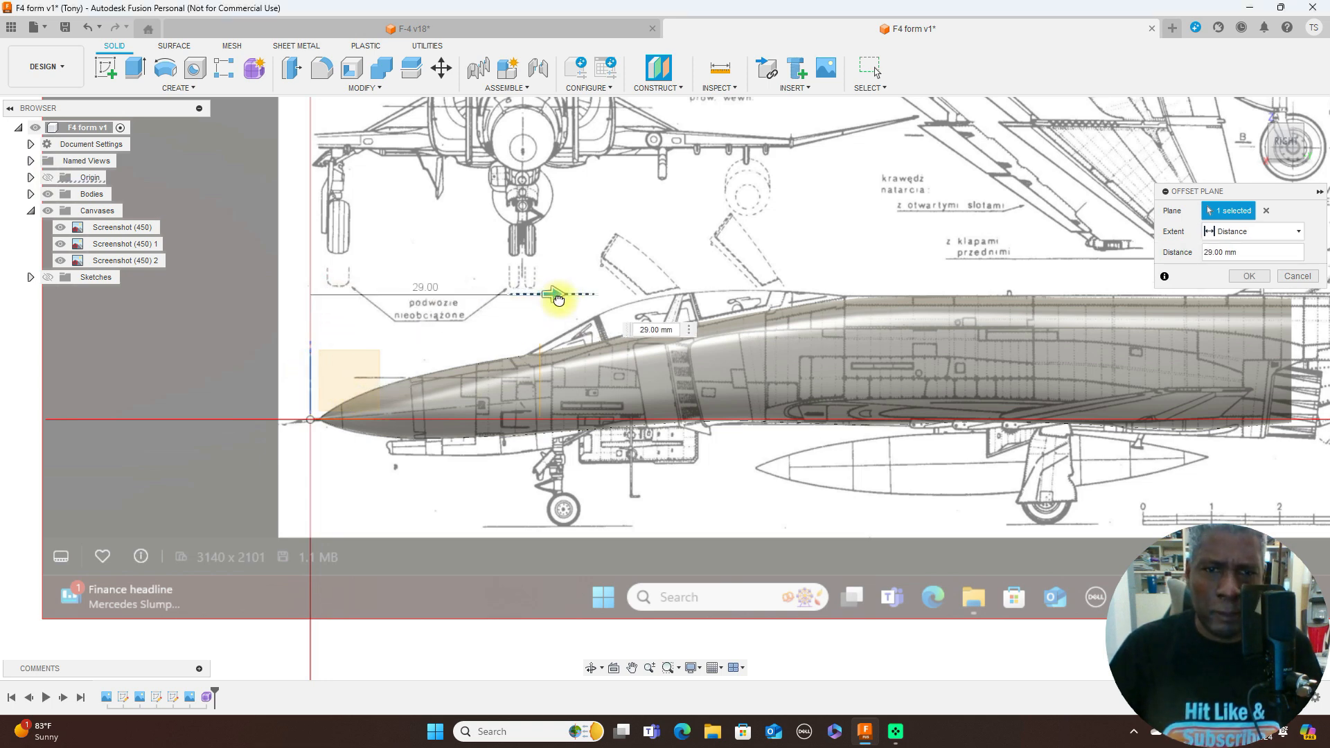
scroll(554, 296, up, 5)
mouse_move(533, 289)
mouse_down()
mouse_move(496, 291)
mouse_move(511, 291)
mouse_up()
scroll(511, 291, up, 4)
middle_drag(683, 290, 781, 134)
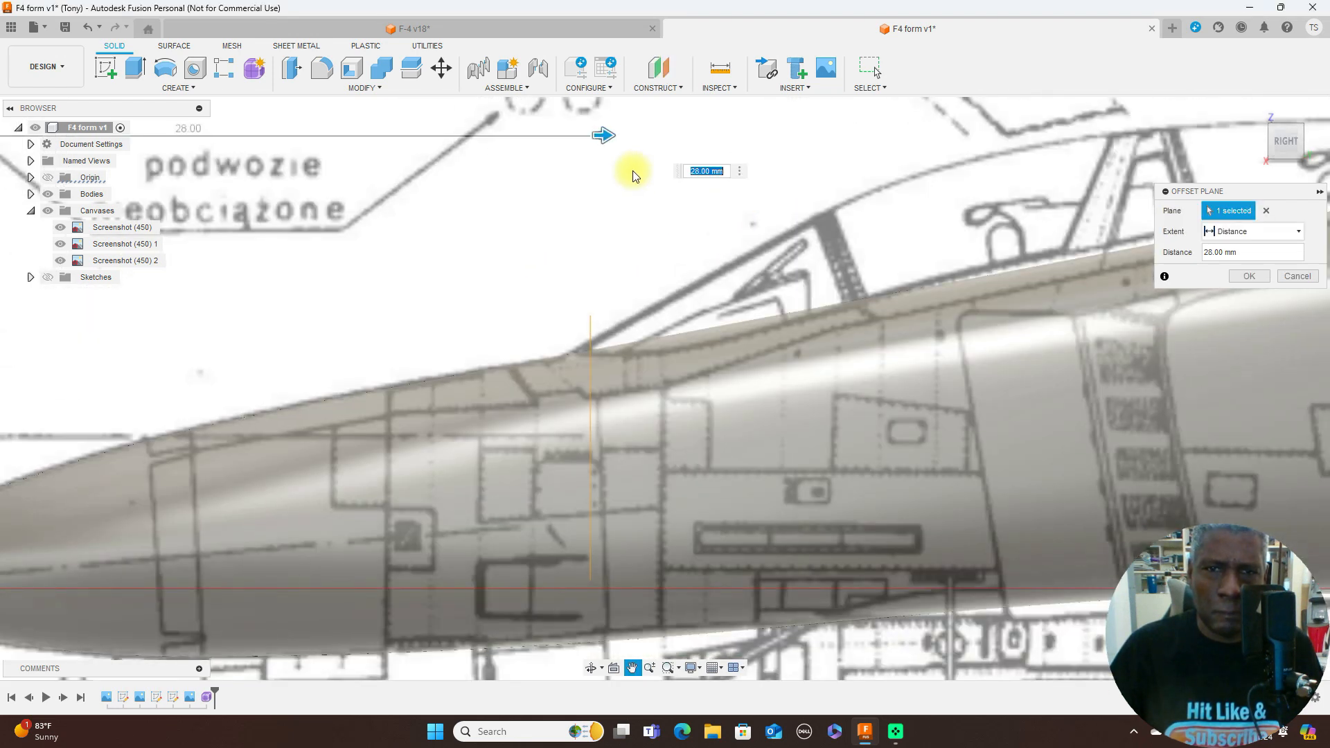
drag(602, 134, 589, 135)
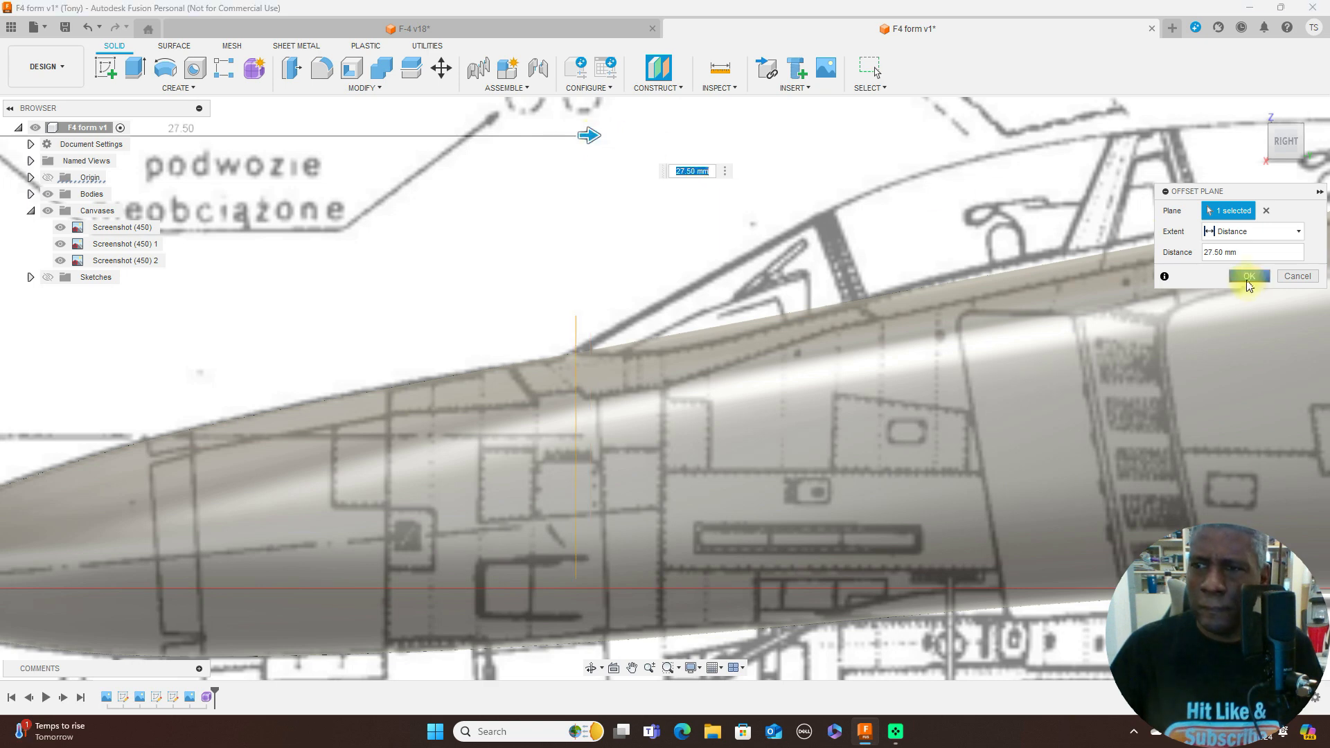
click(1246, 278)
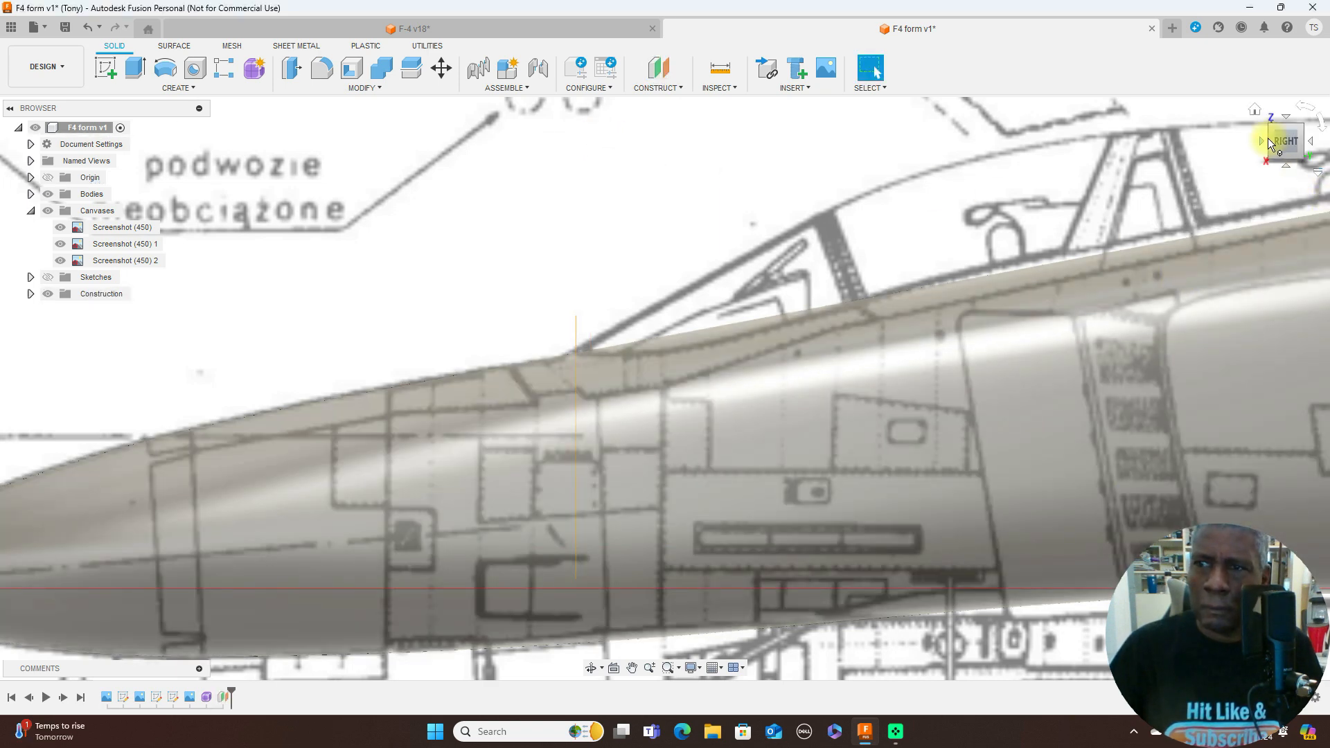
- Create a new form and begin a one-sided Cylinder on the construction plane at the windshield base, facing the front-view blueprint
mouse_move(1274, 144)
mouse_down()
mouse_move(1311, 148)
mouse_move(12, 158)
mouse_up()
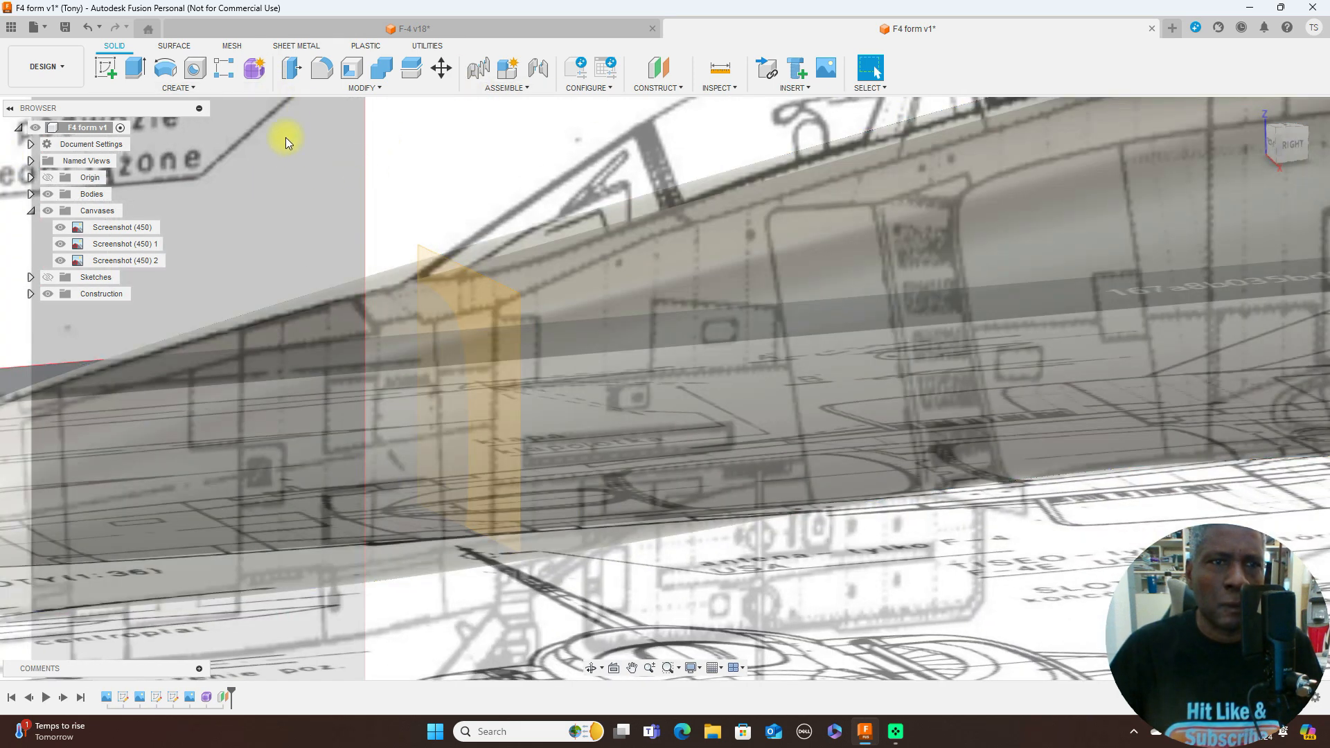
click(251, 74)
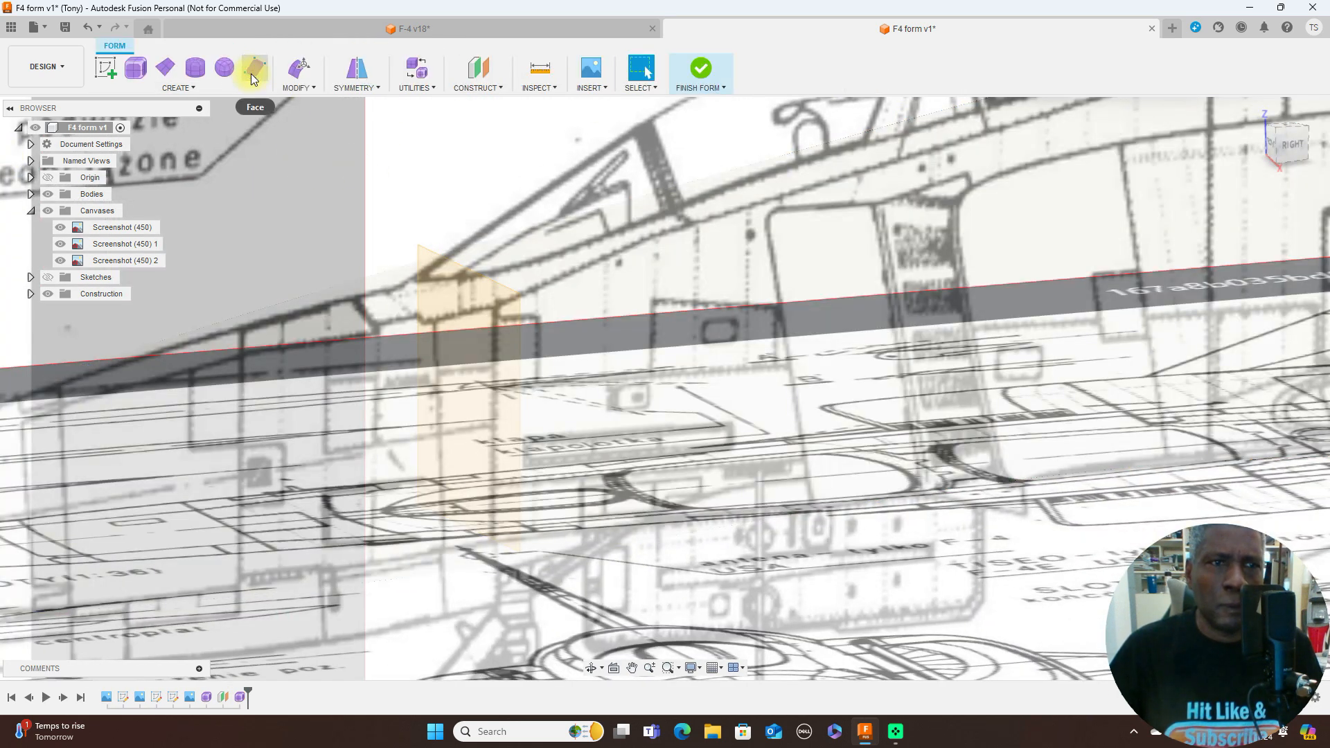
click(196, 69)
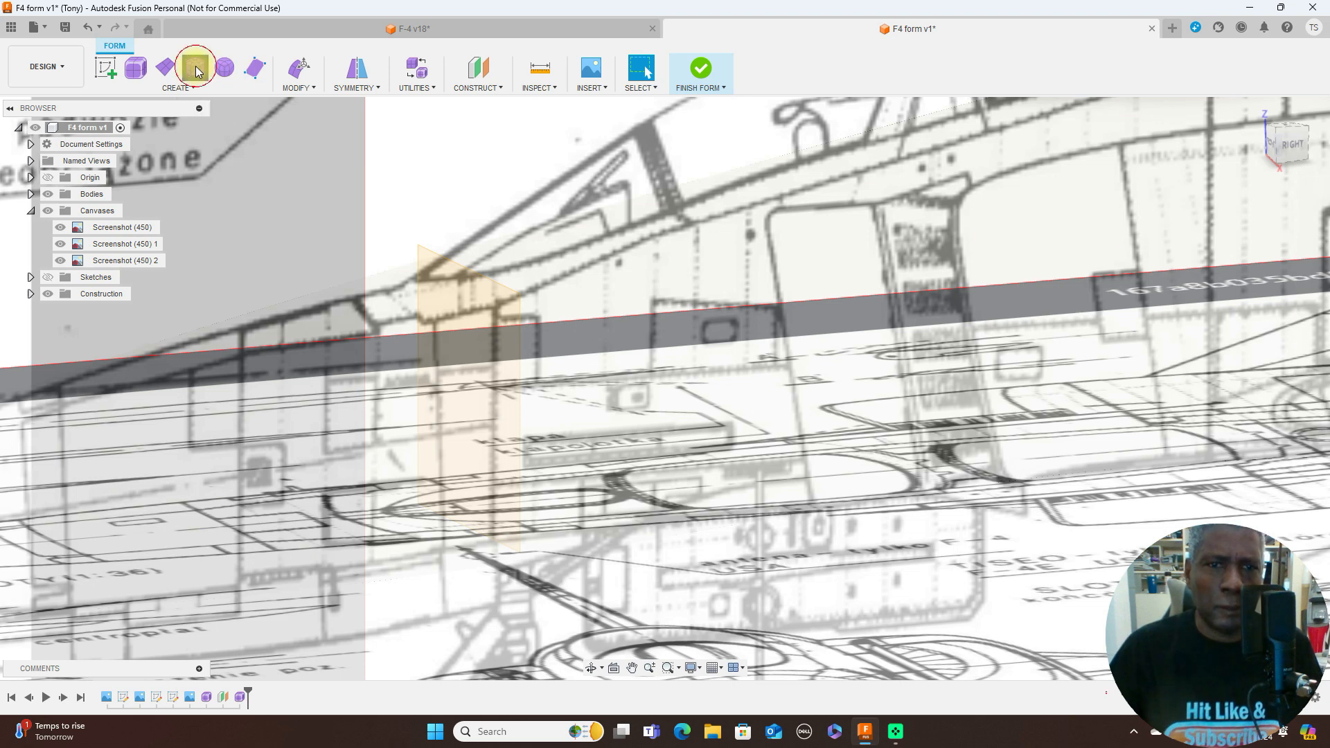
click(441, 288)
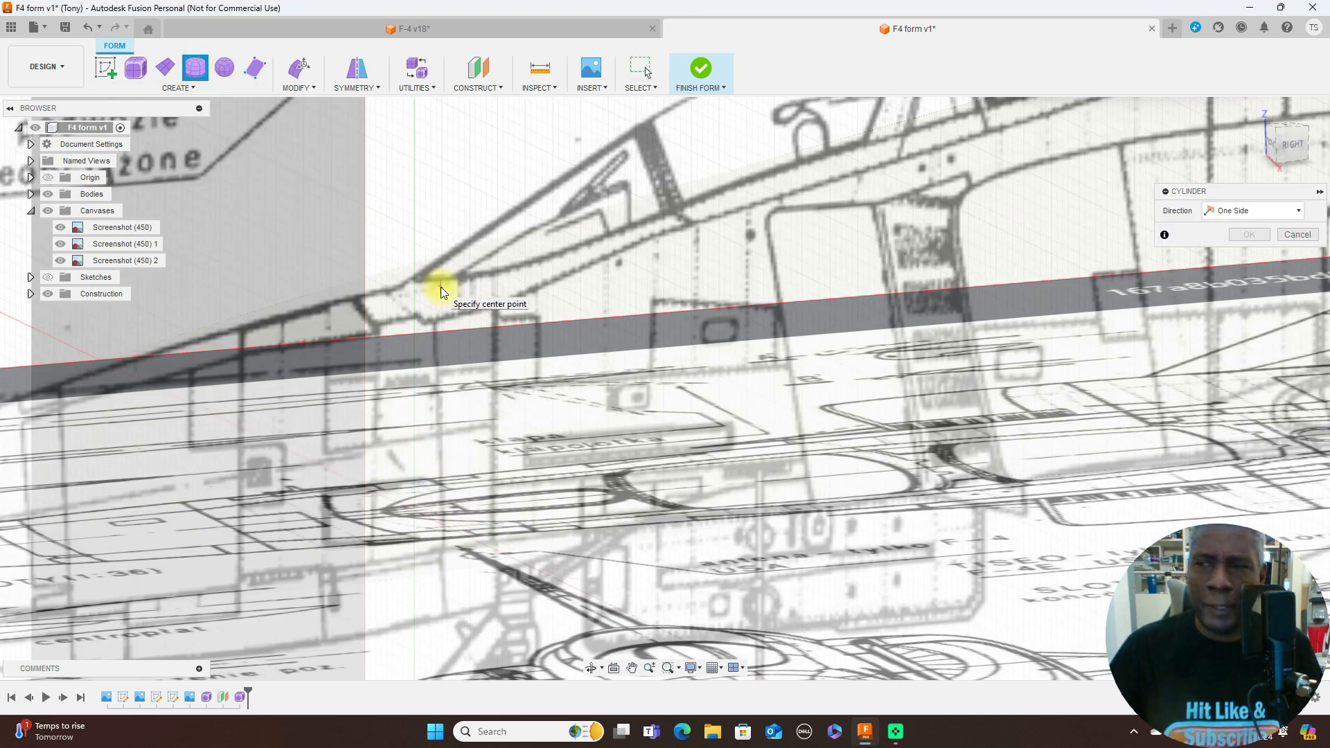
click(1272, 148)
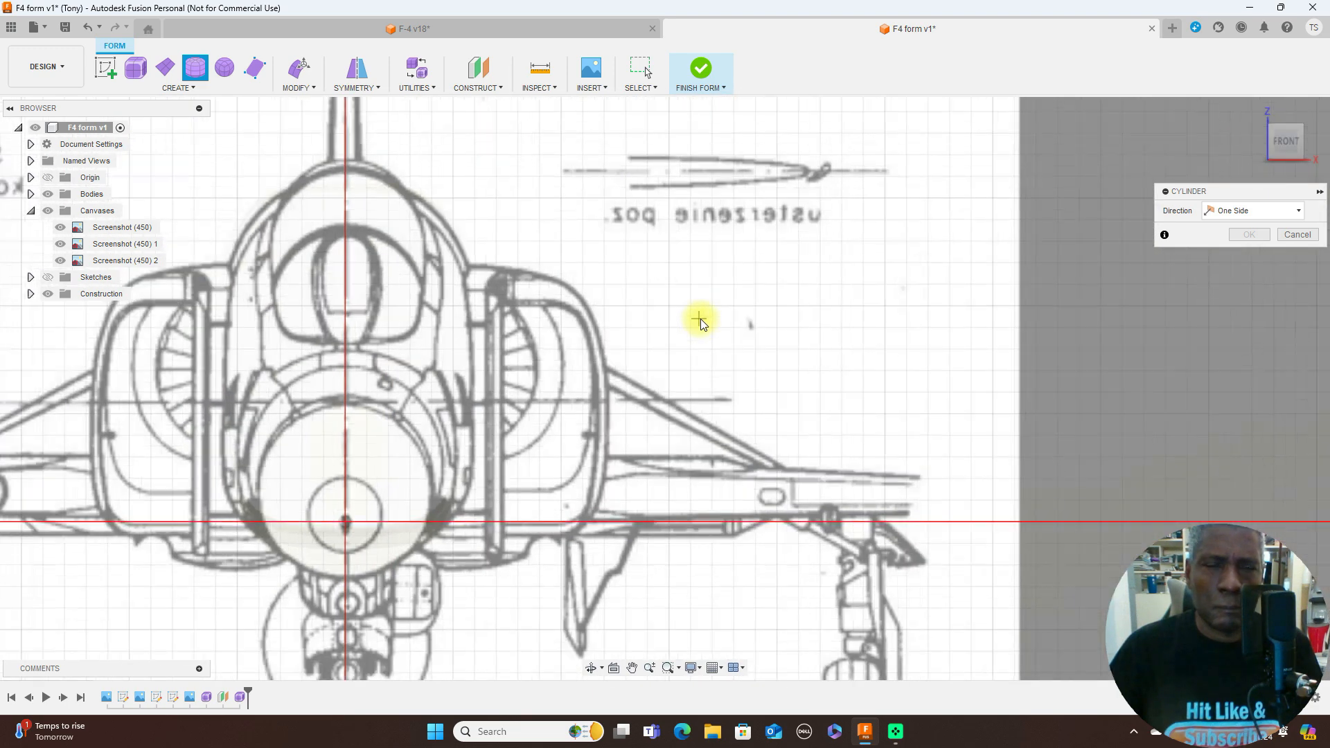
middle_drag(702, 316, 903, 298)
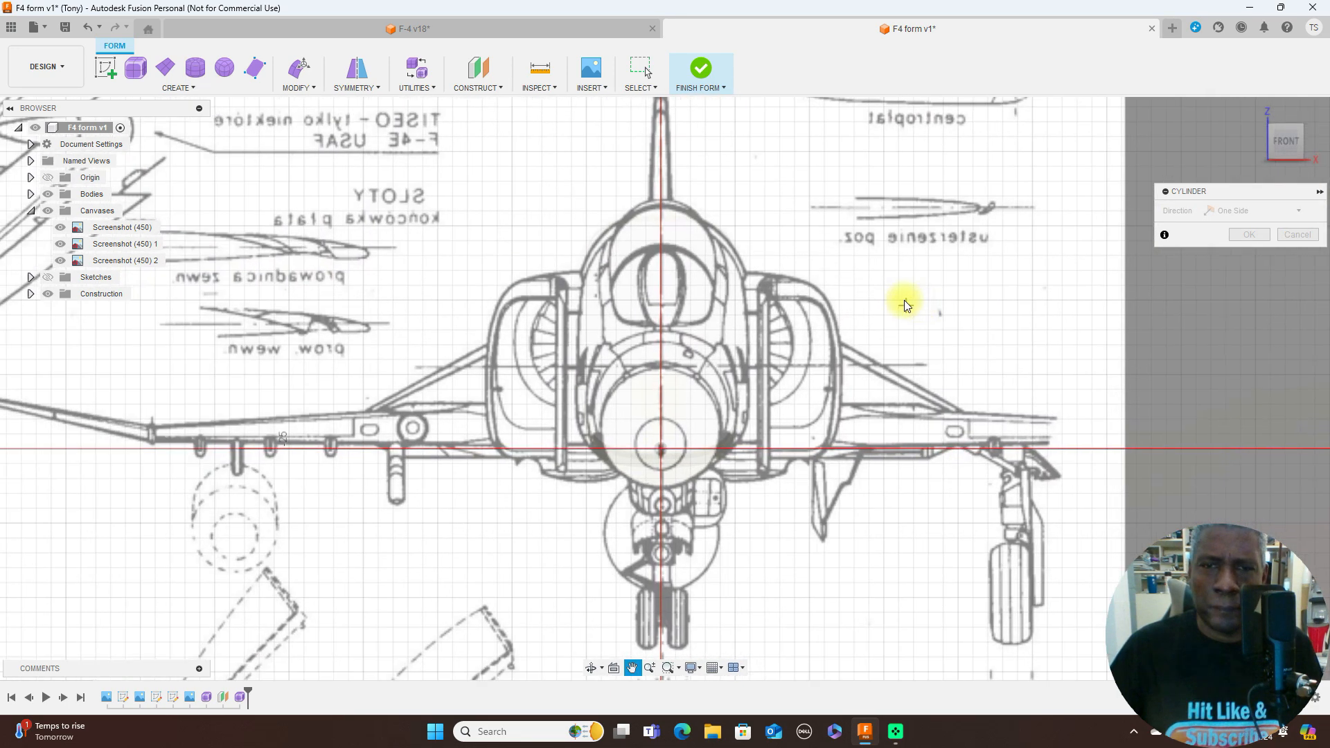
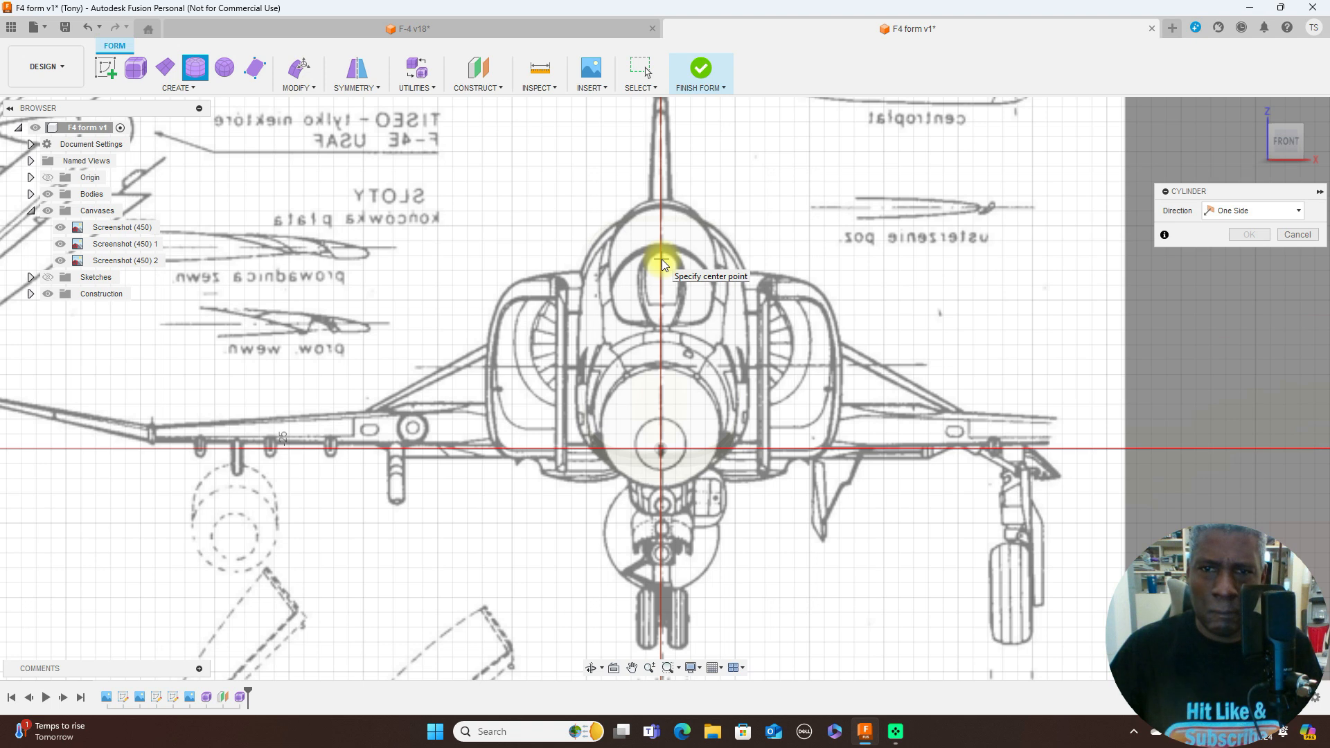
- Create a cylinder about 8 mm in diameter centred on the canopy blueprint, with 40 mm height, 8 diameter faces and 6 height faces
click(662, 261)
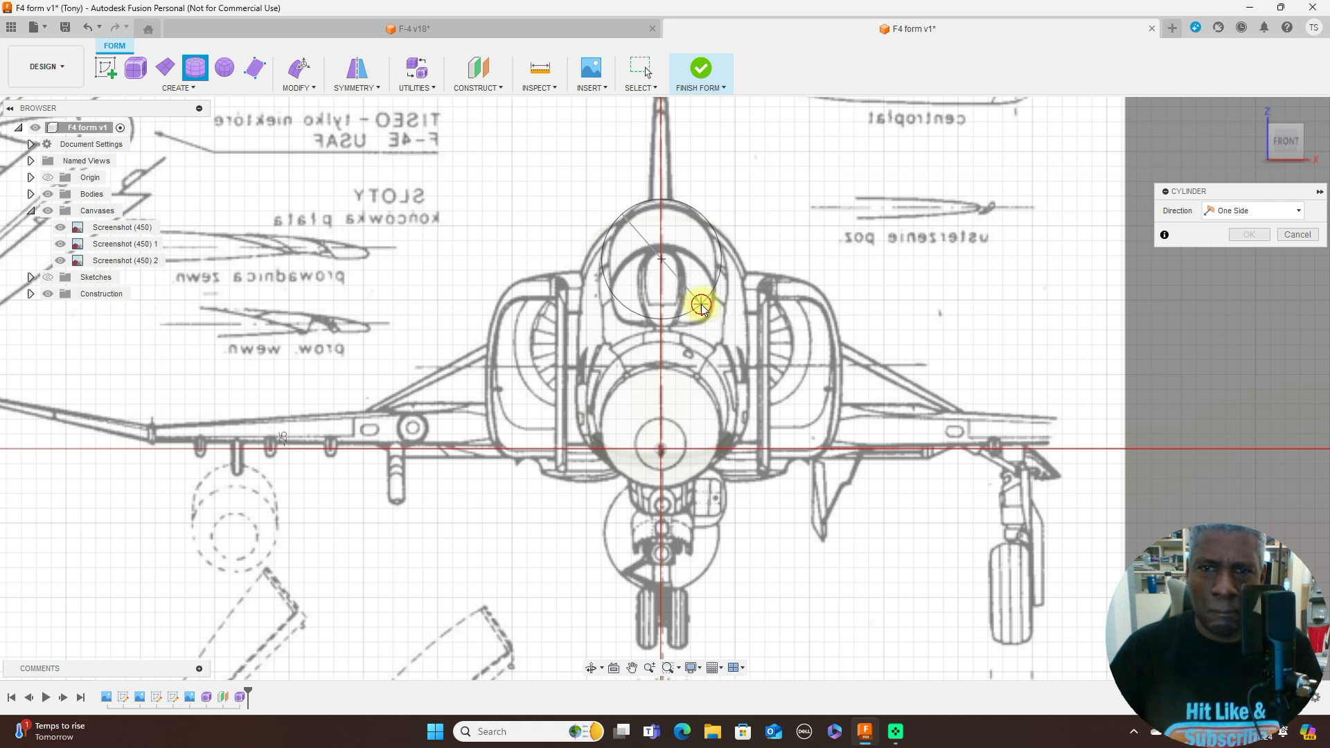
click(702, 309)
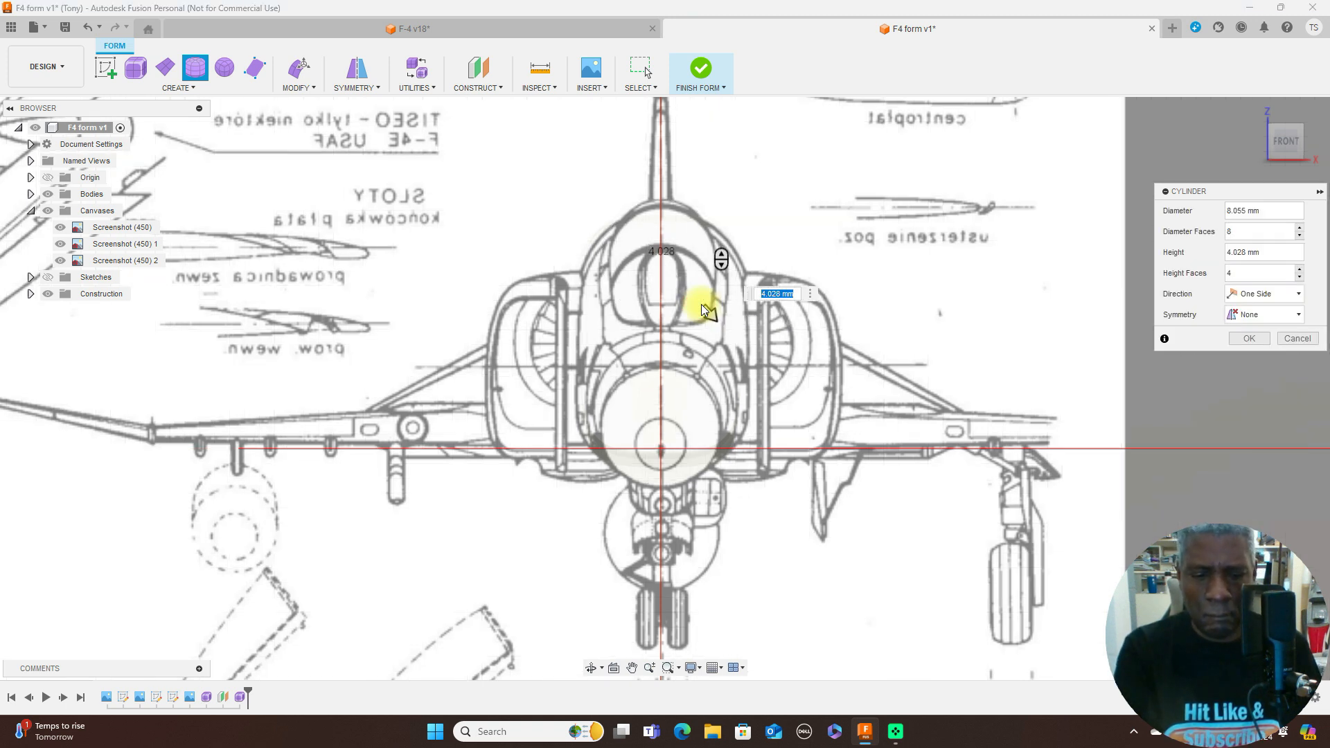
key(ctrl+6)
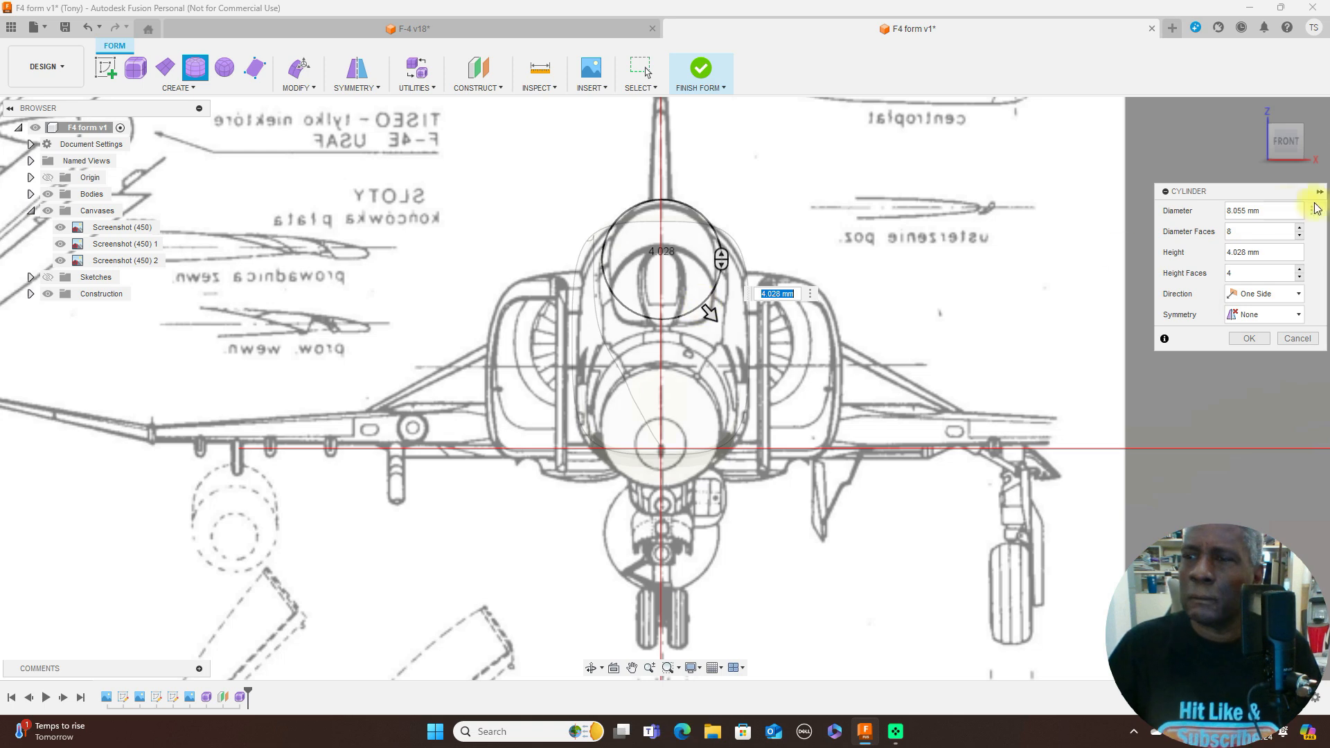
click(1310, 145)
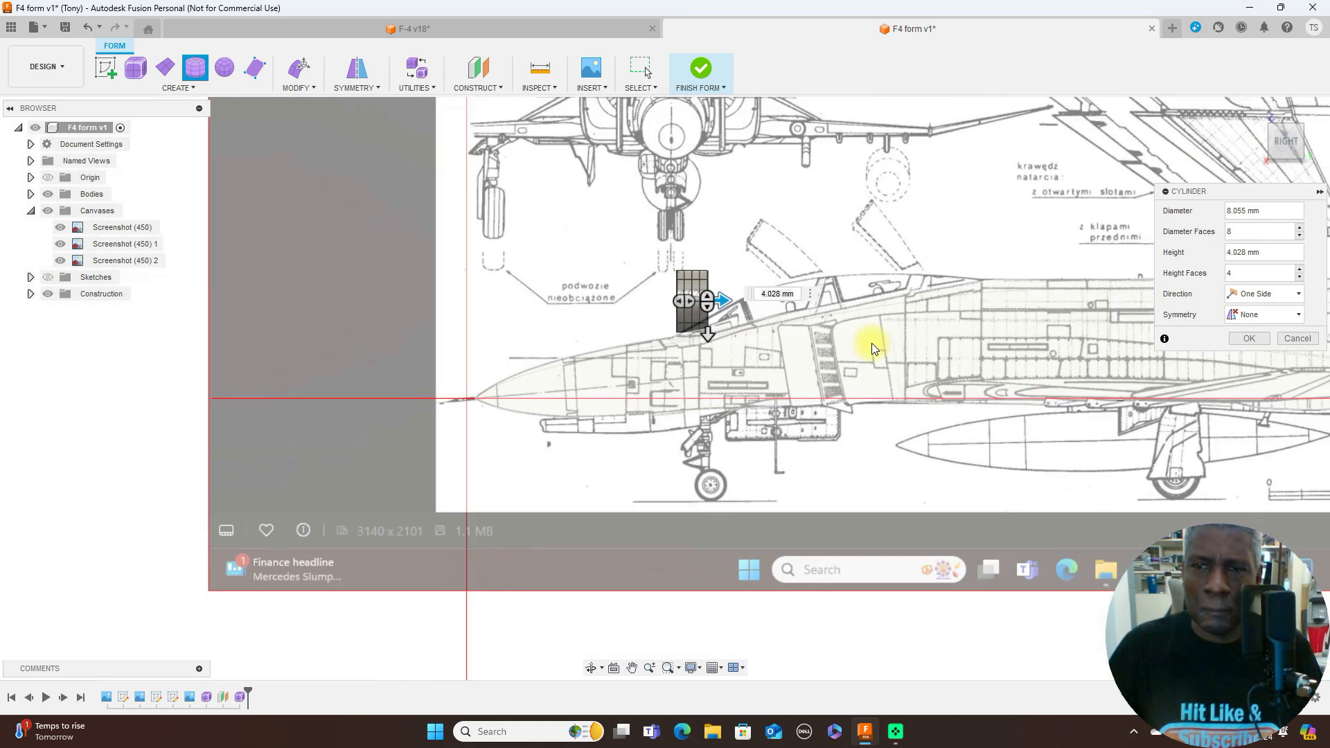
middle_drag(877, 345, 698, 358)
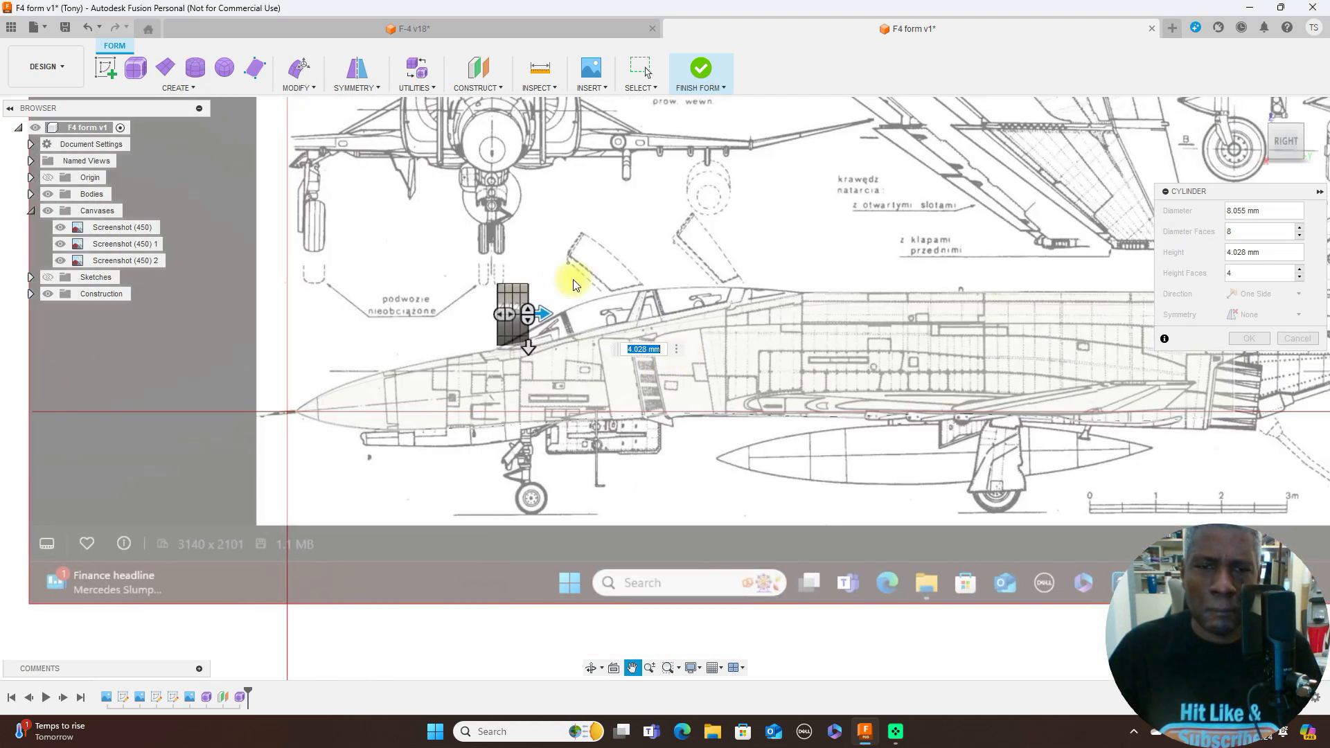
drag(548, 315, 803, 310)
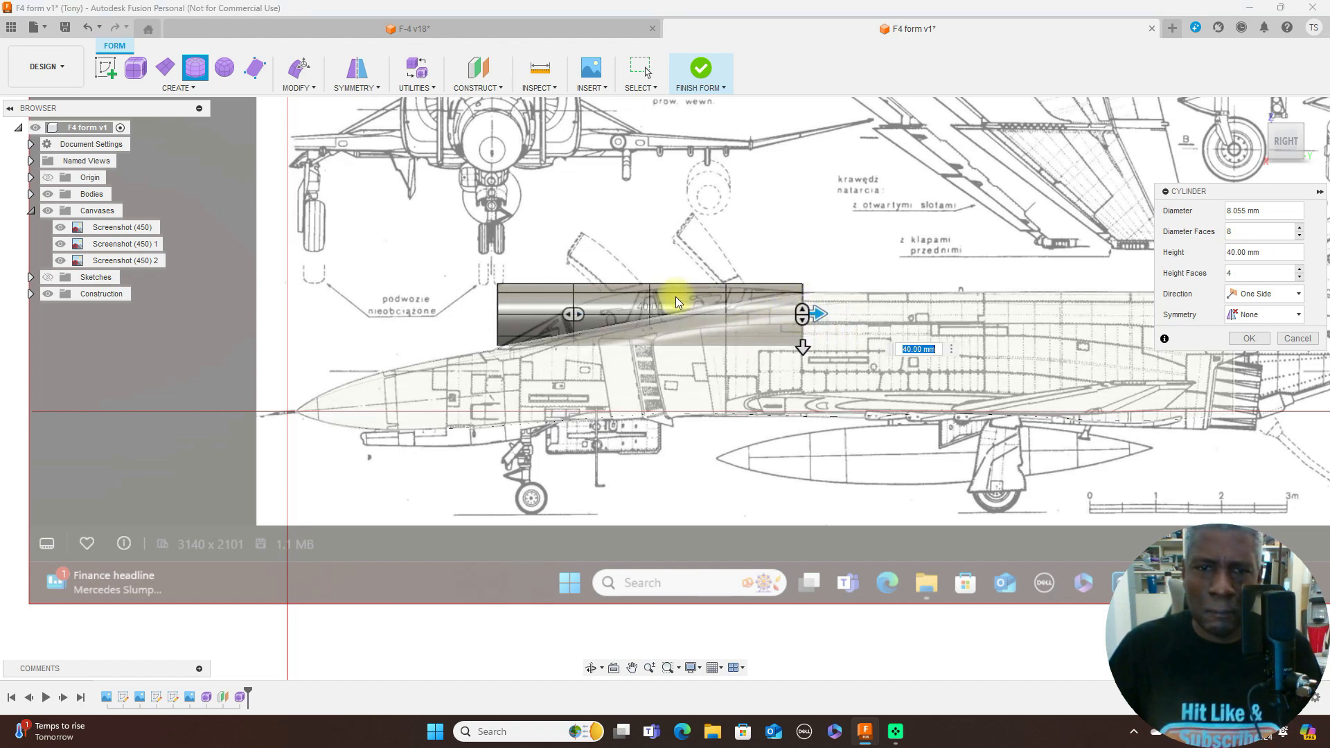
drag(579, 313, 626, 314)
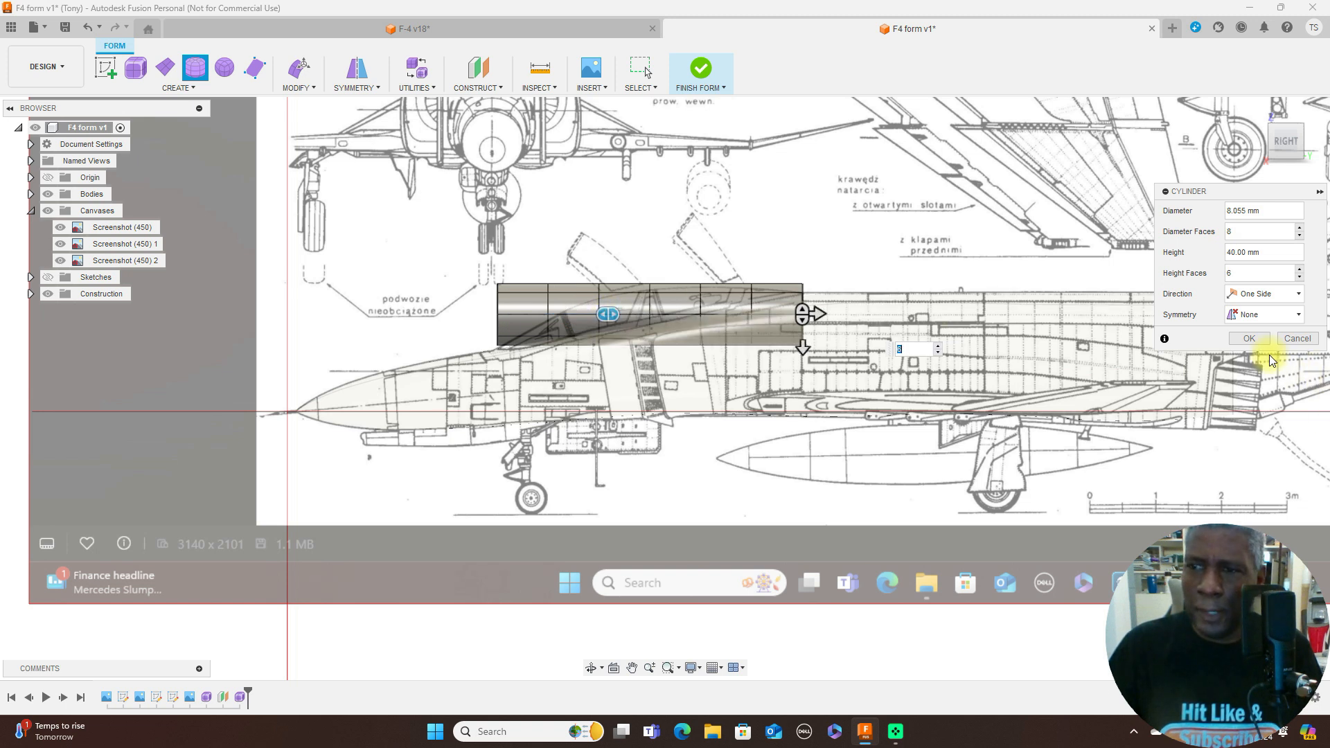
click(1258, 341)
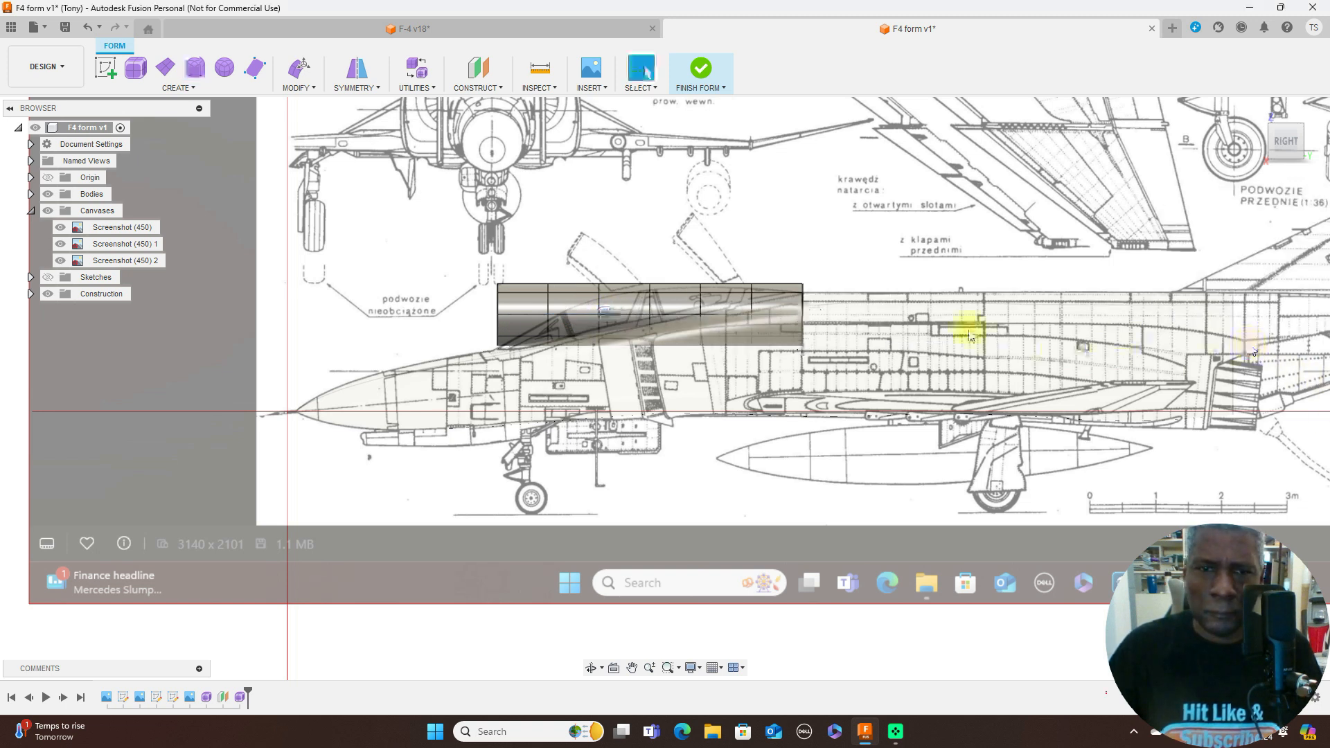
- Start Edit Form and lower the cylinder's front edge loop about 6 mm toward the windshield base in the side view
scroll(922, 331, up, 3)
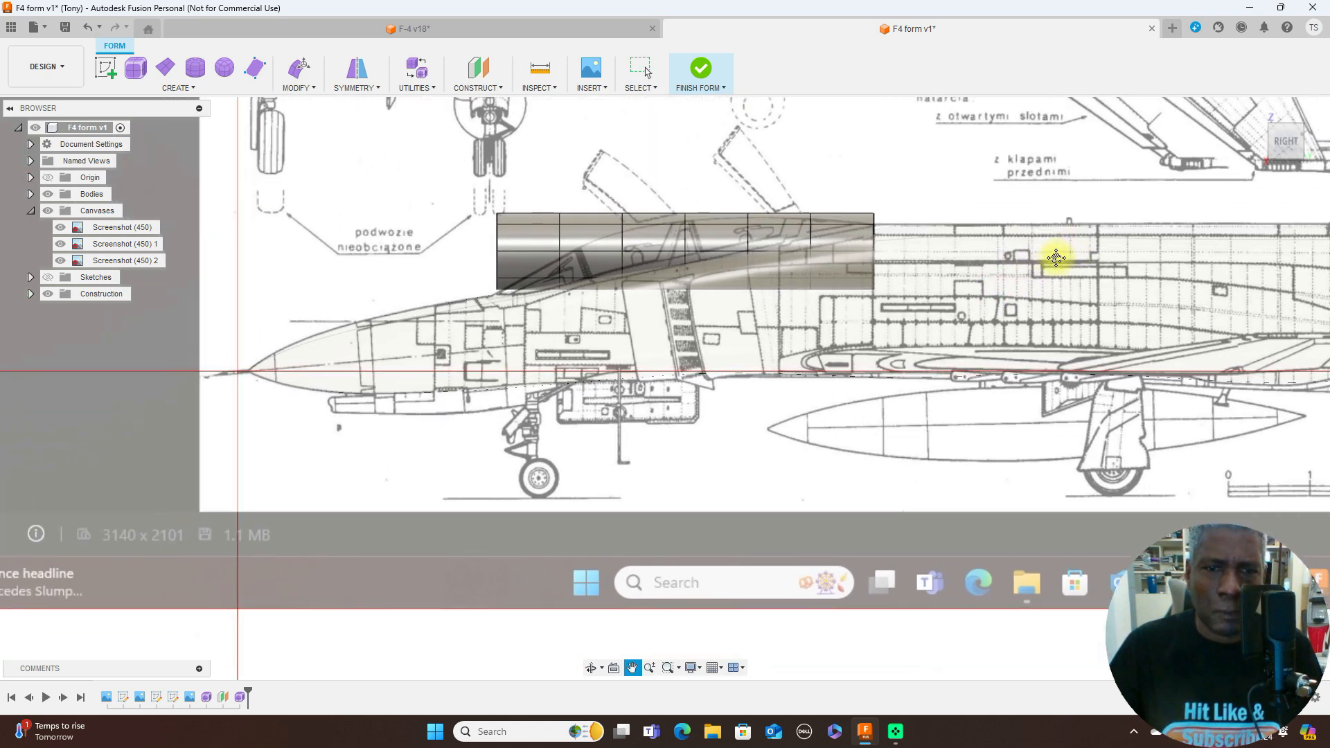
scroll(920, 326, up, 2)
scroll(921, 326, down, 1)
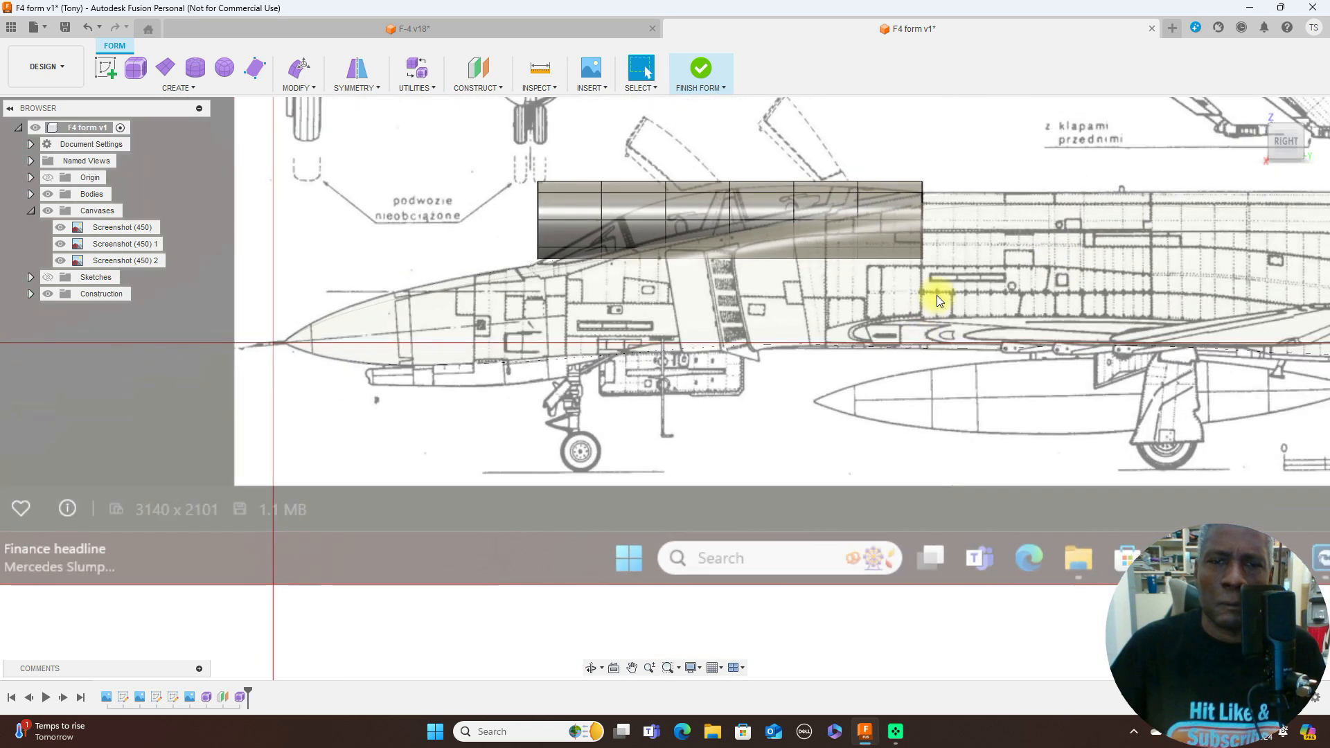
click(537, 209)
right_click(538, 210)
click(577, 191)
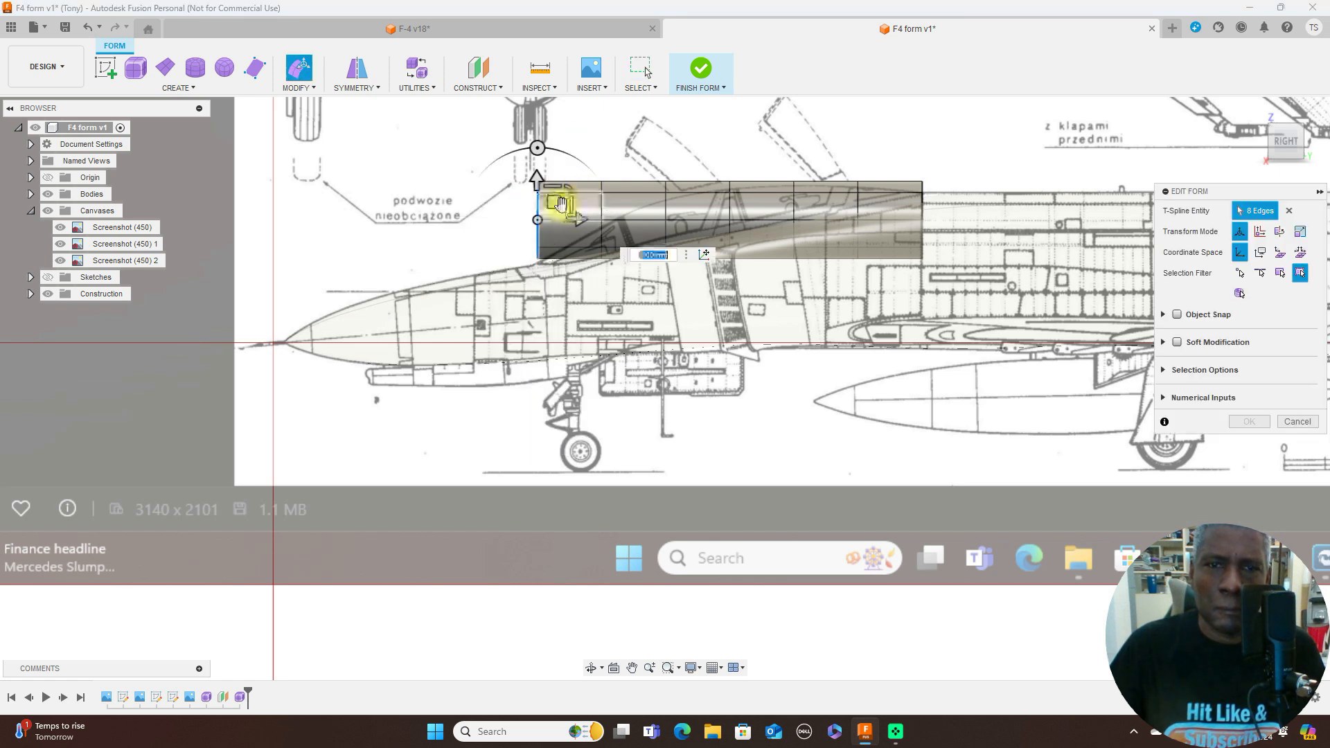
drag(550, 201, 553, 261)
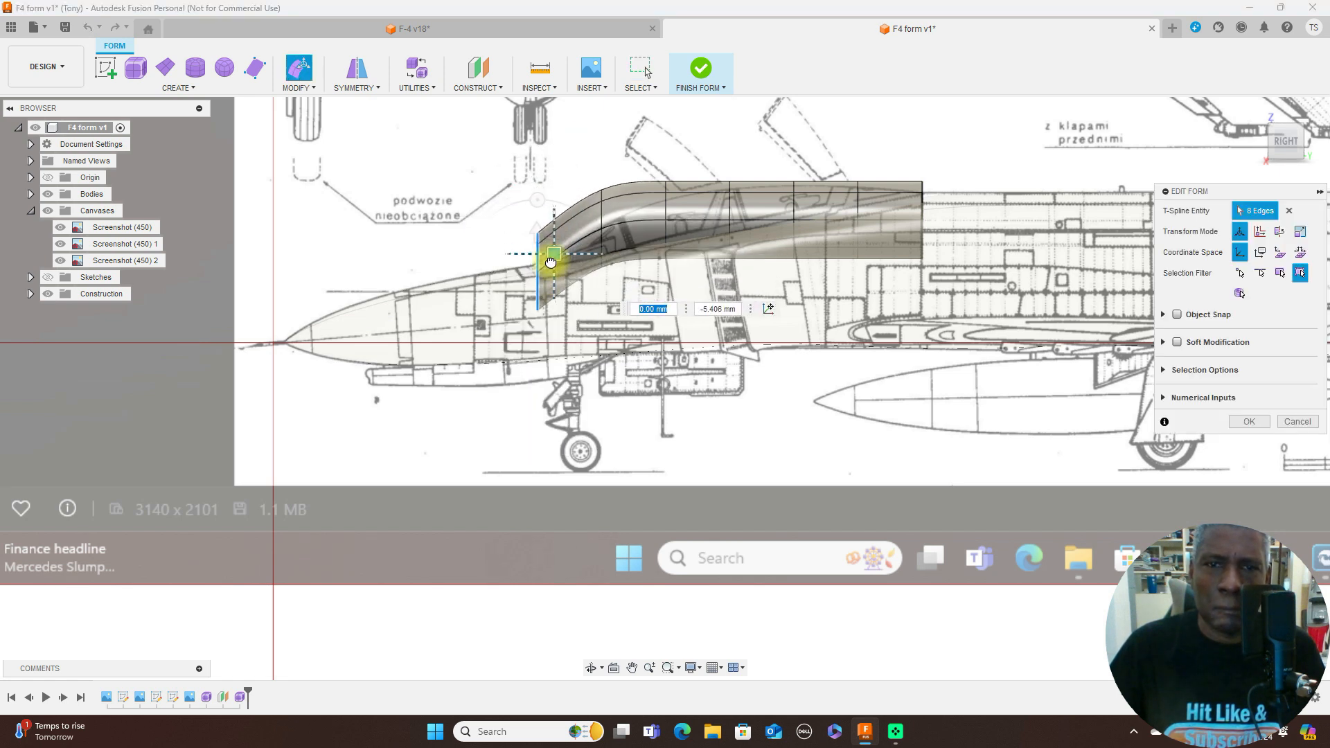
- Lower the second and third edge loops from the front by about 3.7 mm and 1.9 mm to follow the canopy profile
double_click(601, 217)
drag(619, 213, 619, 248)
scroll(669, 216, up, 4)
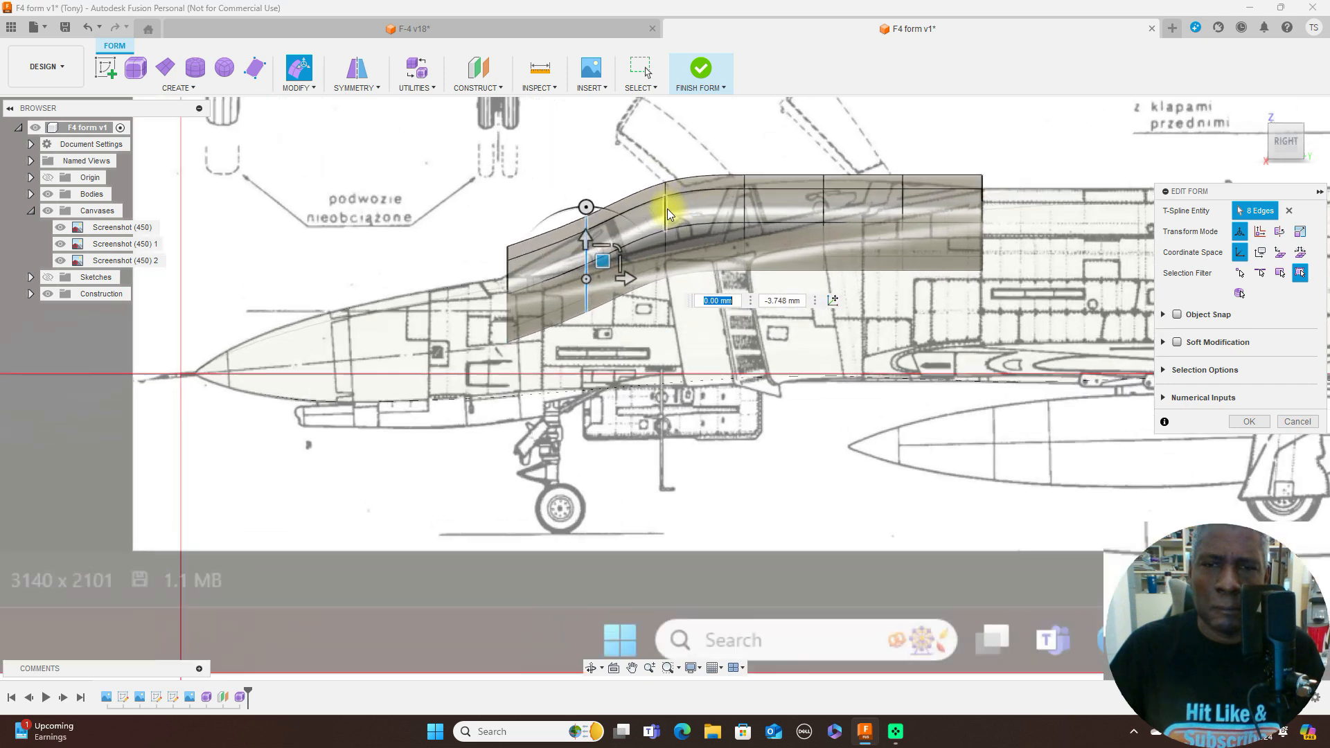
double_click(666, 216)
drag(680, 214, 683, 247)
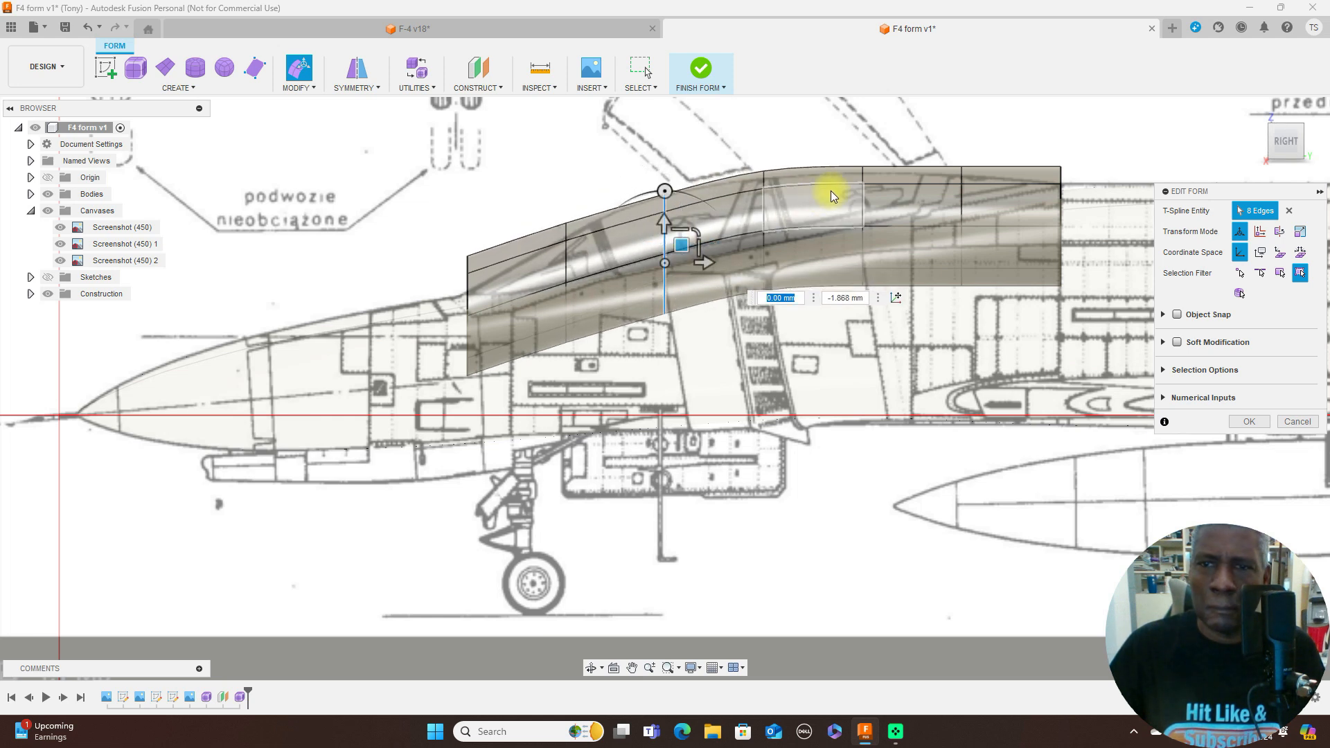
- Lower the fourth, fifth and sixth edge loops by about 0.65, 0.33 and 0.89 mm to match the canopy's upper outline
double_click(765, 208)
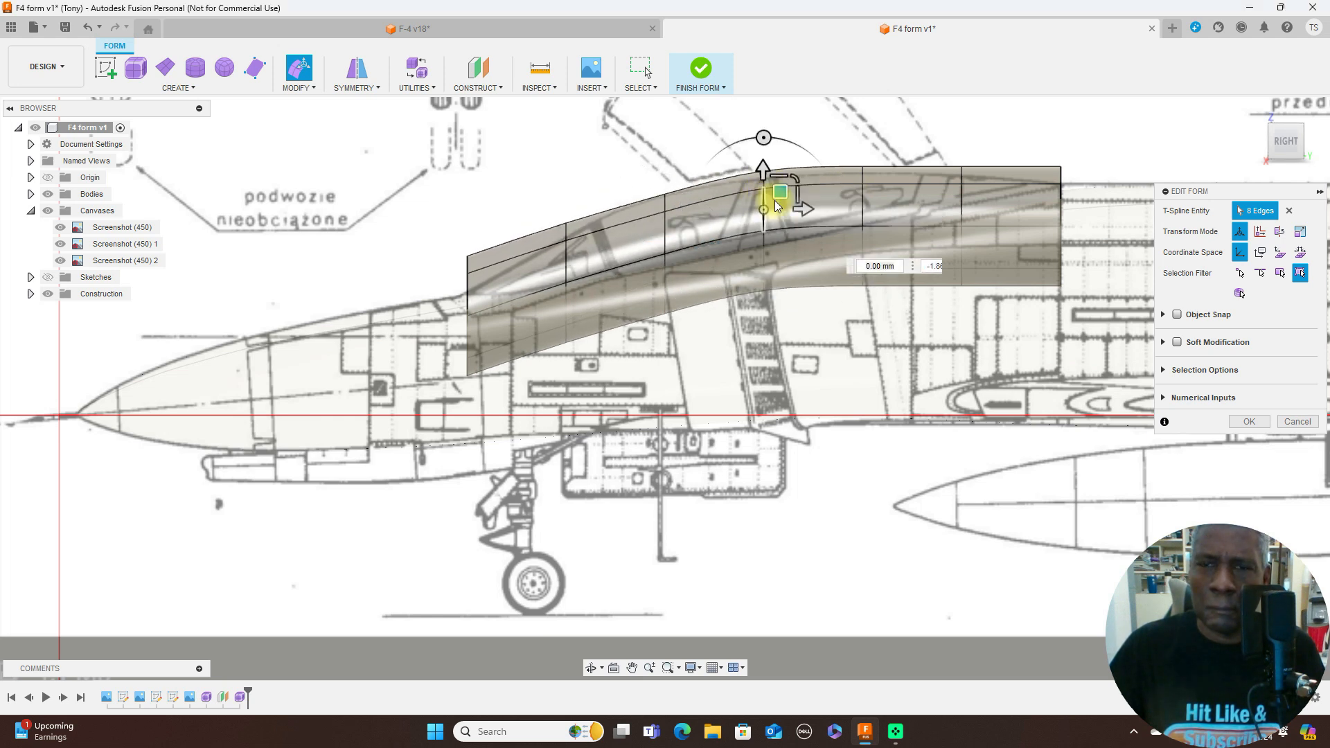
drag(781, 213, 779, 222)
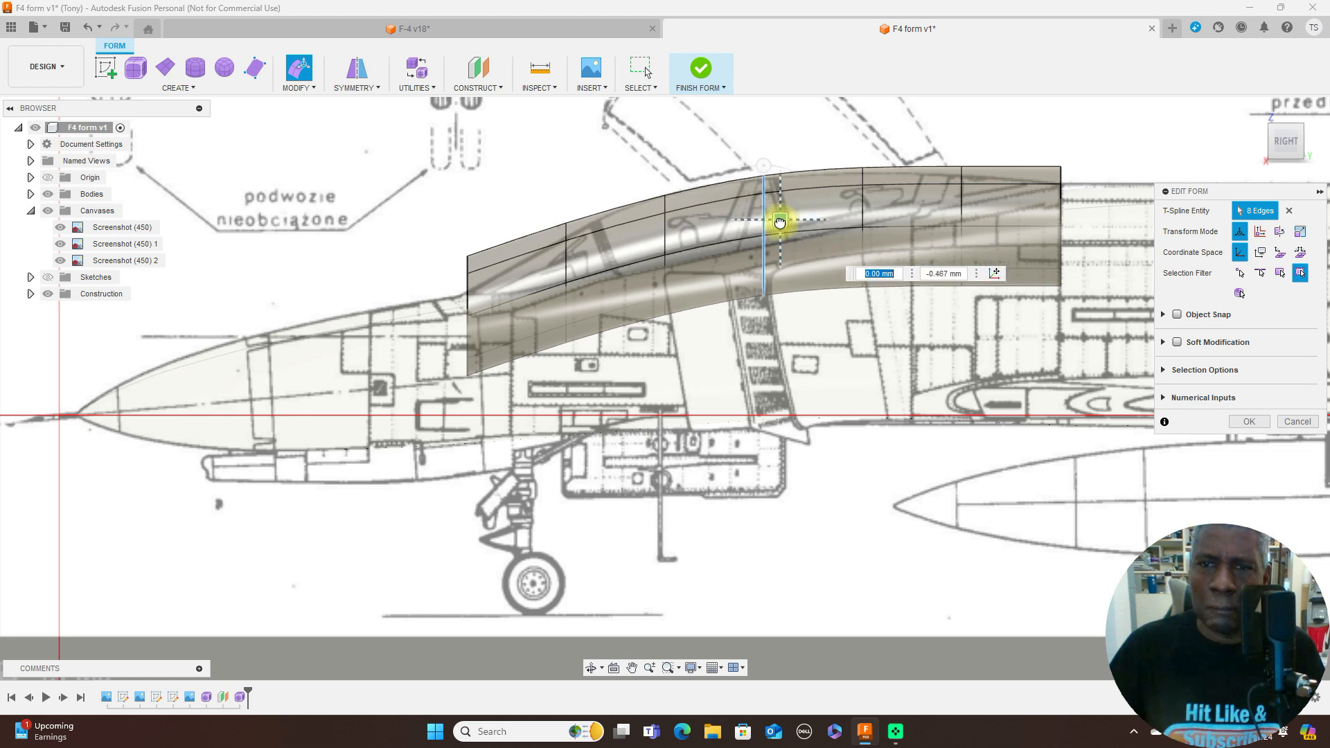
double_click(863, 202)
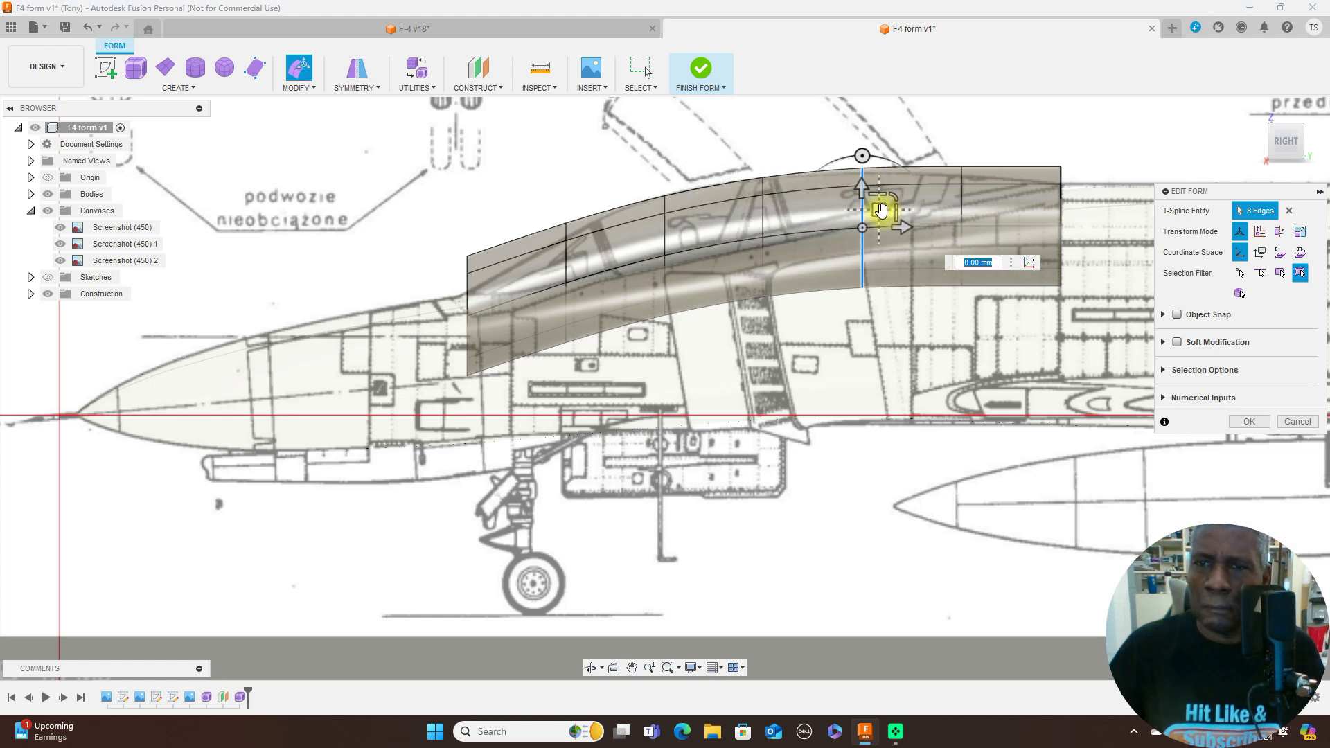
double_click(964, 200)
drag(977, 215, 978, 223)
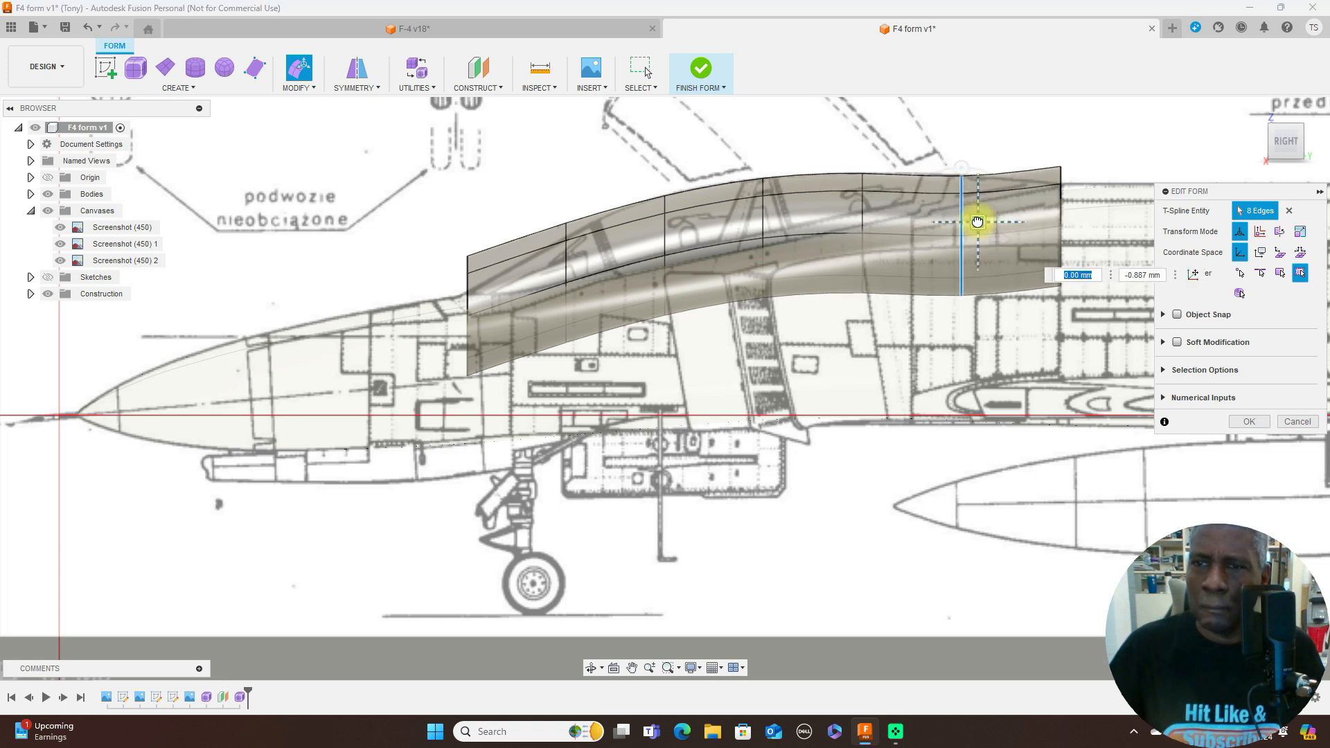
- Move the rear edge loop about 1.4 mm down and 0.47 mm aft, and raise the loop ahead of it about 0.28 mm
double_click(1062, 198)
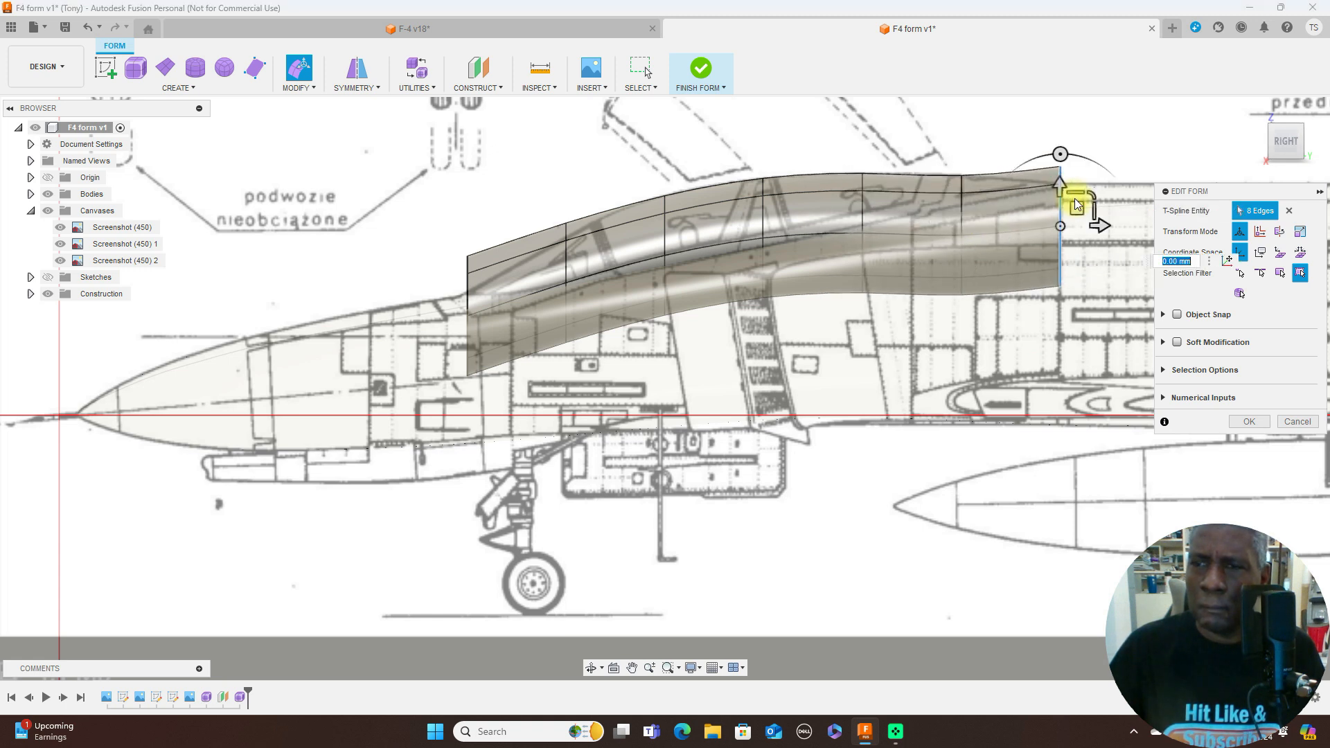
drag(1076, 206, 1084, 230)
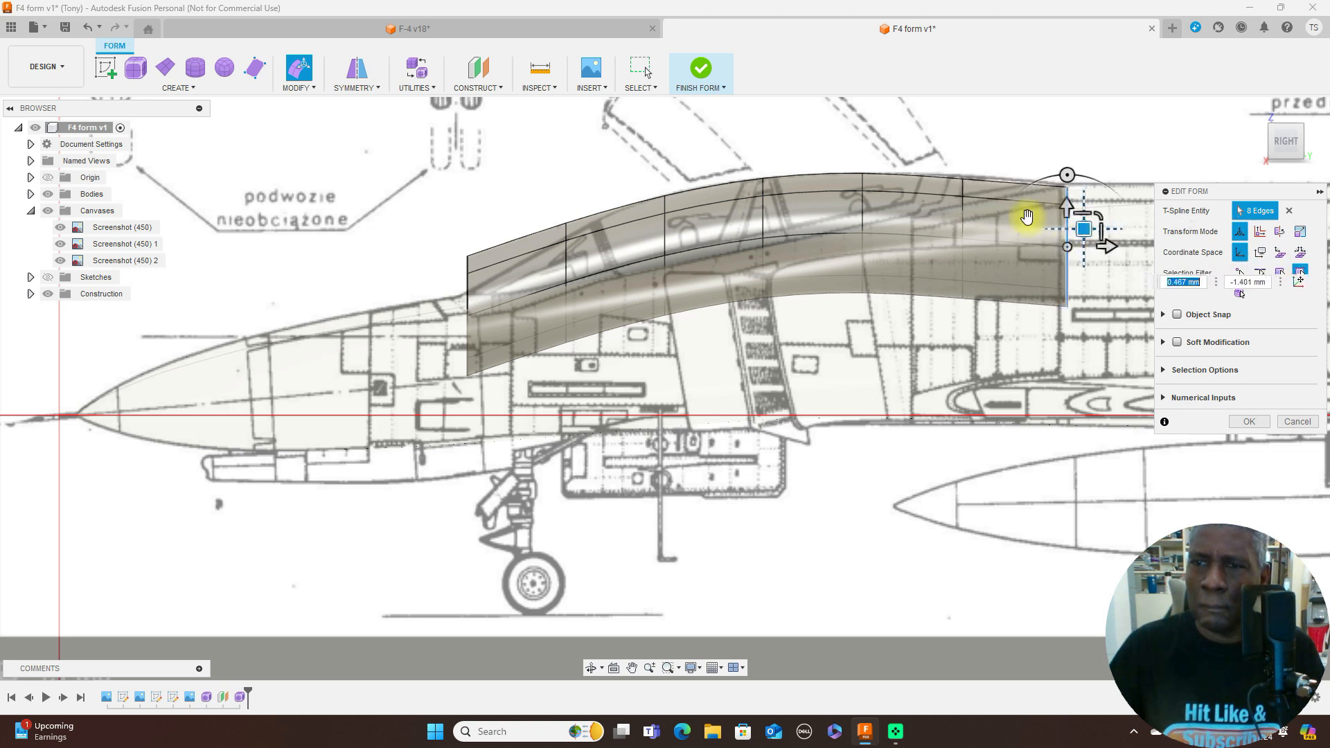
double_click(964, 216)
drag(979, 222, 980, 216)
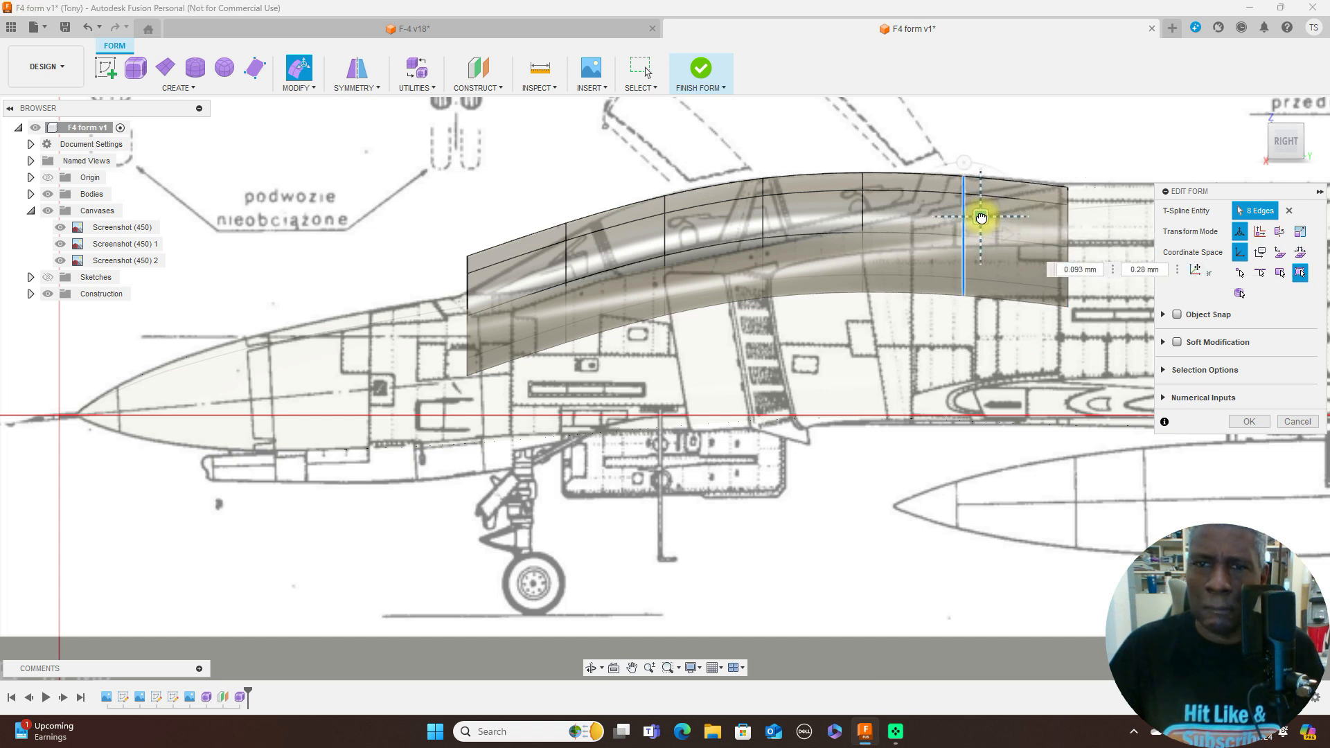
- Move the front loop about 1 mm forward and 3.2 mm down, lower the second about 0.84 mm and shift the third about 0.28 mm forward
double_click(468, 287)
drag(475, 300, 468, 346)
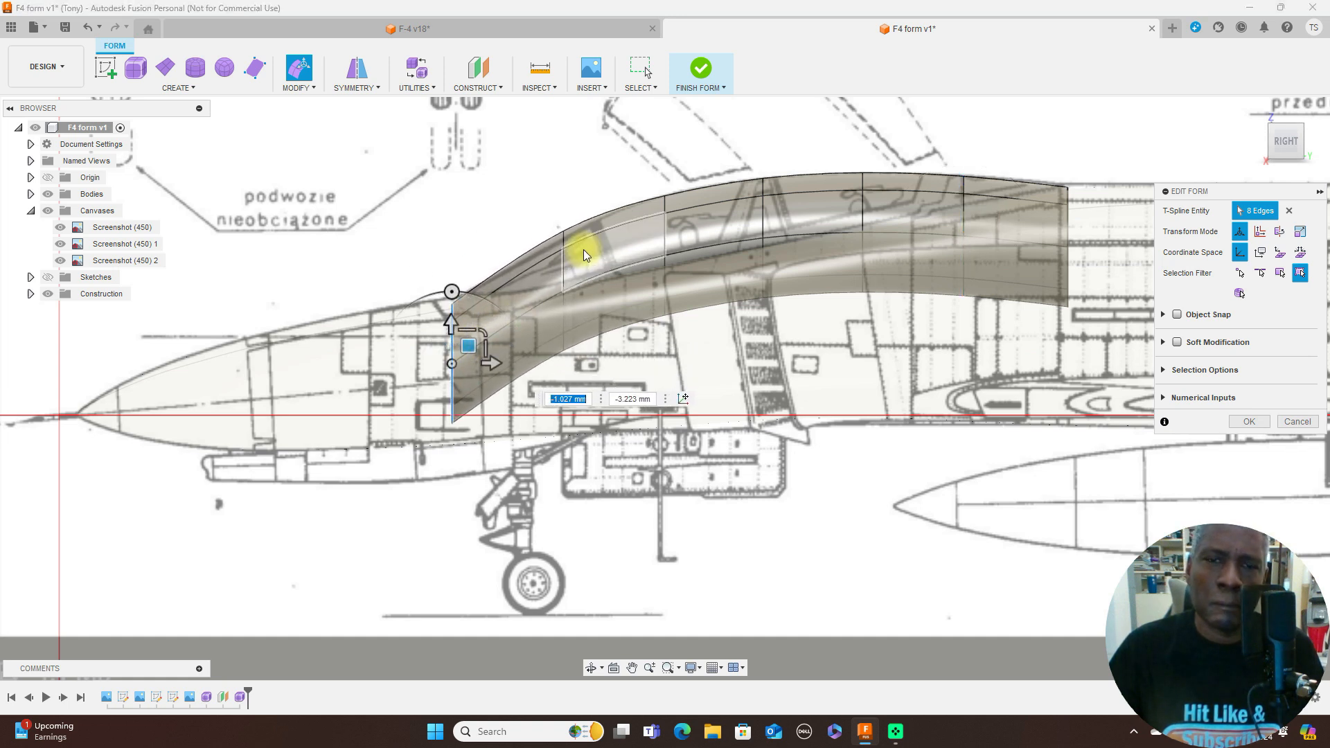
double_click(565, 271)
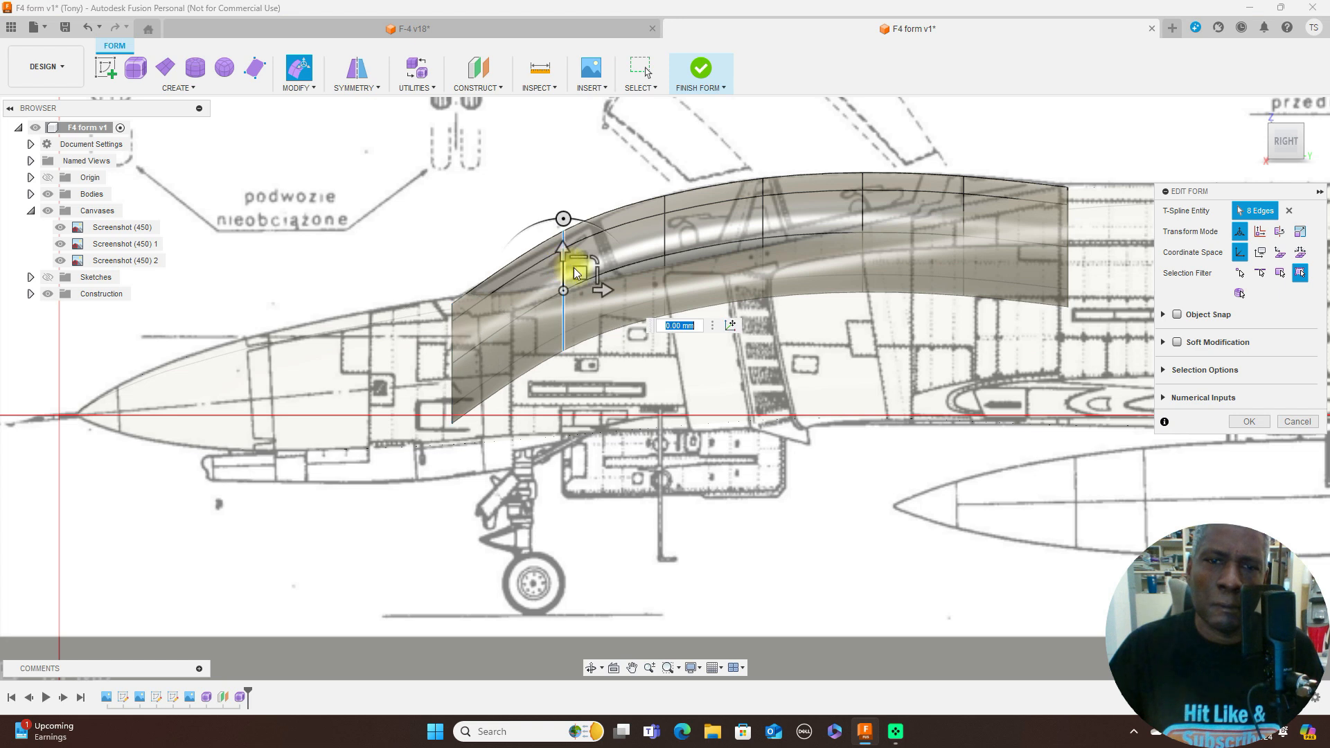
drag(578, 274, 579, 289)
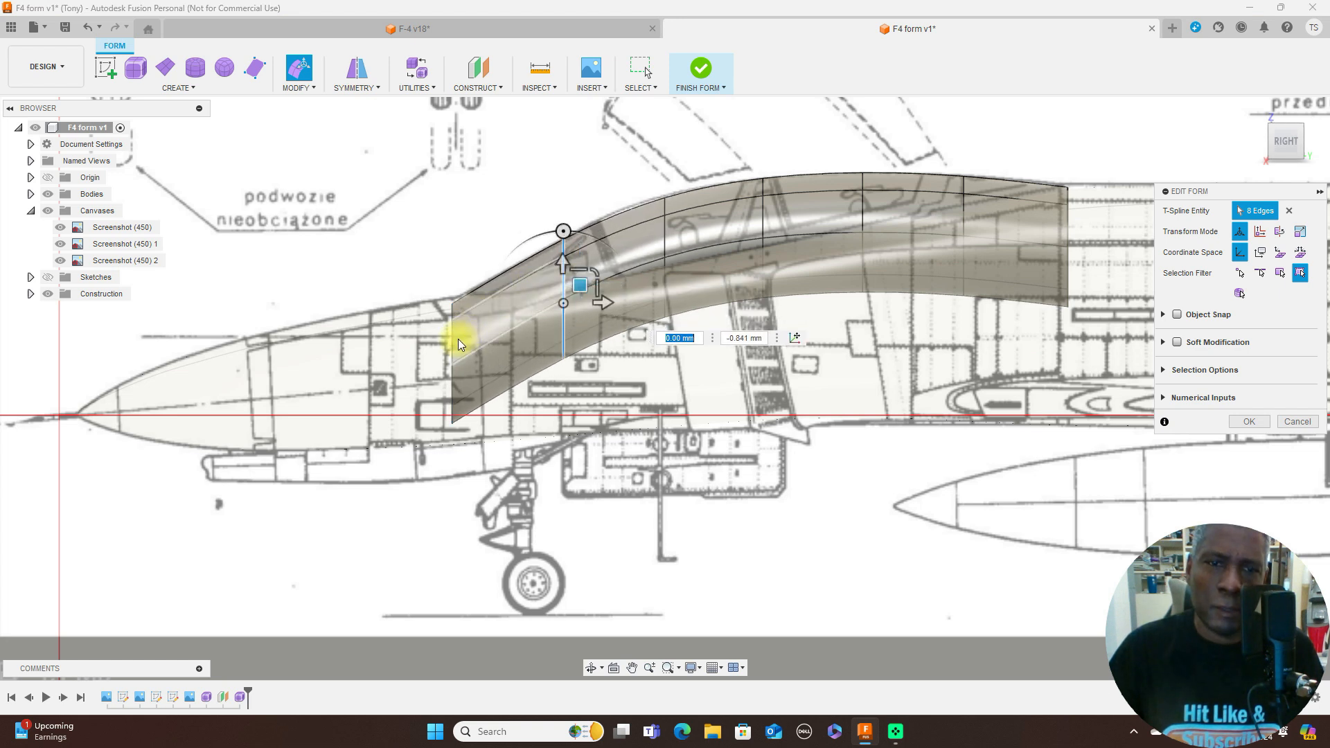
double_click(665, 239)
drag(679, 241, 675, 241)
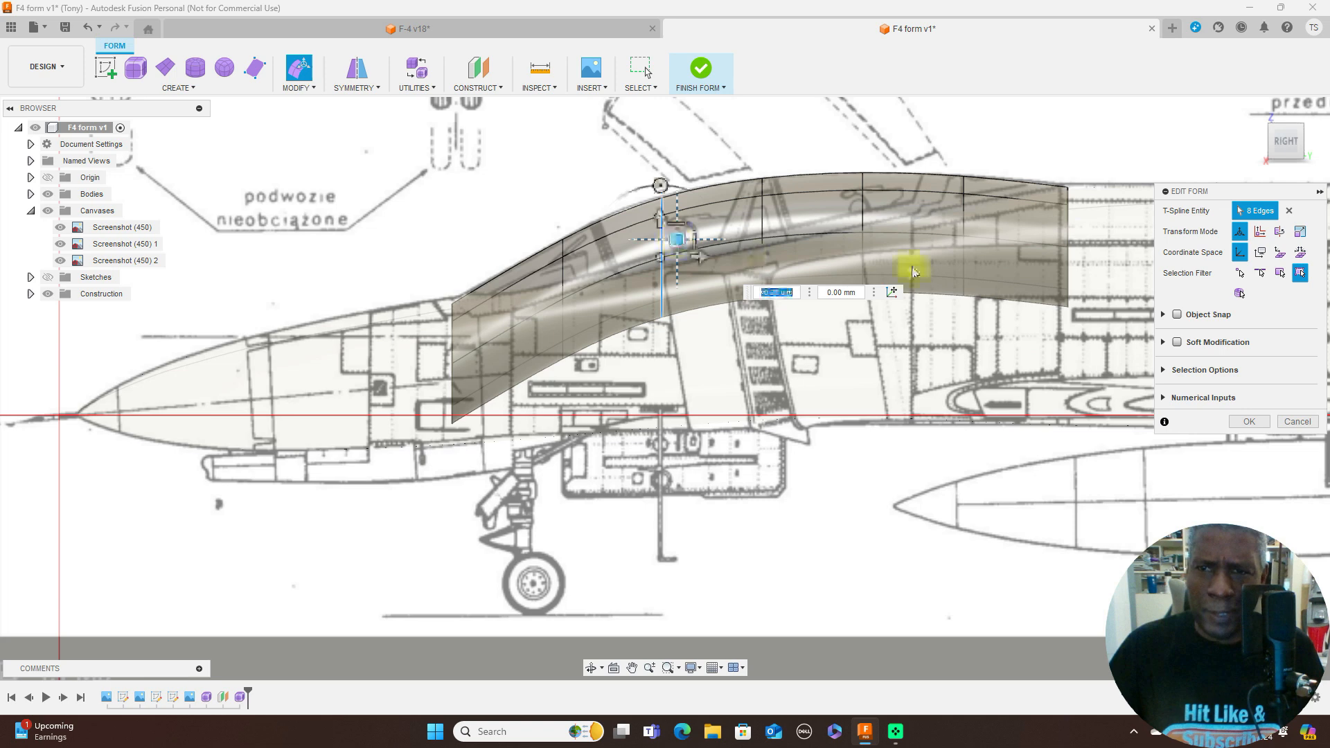
- In the top view, scale the canopy's front edge loop to about 0.36 to match the narrow windshield tip
scroll(901, 360, down, 4)
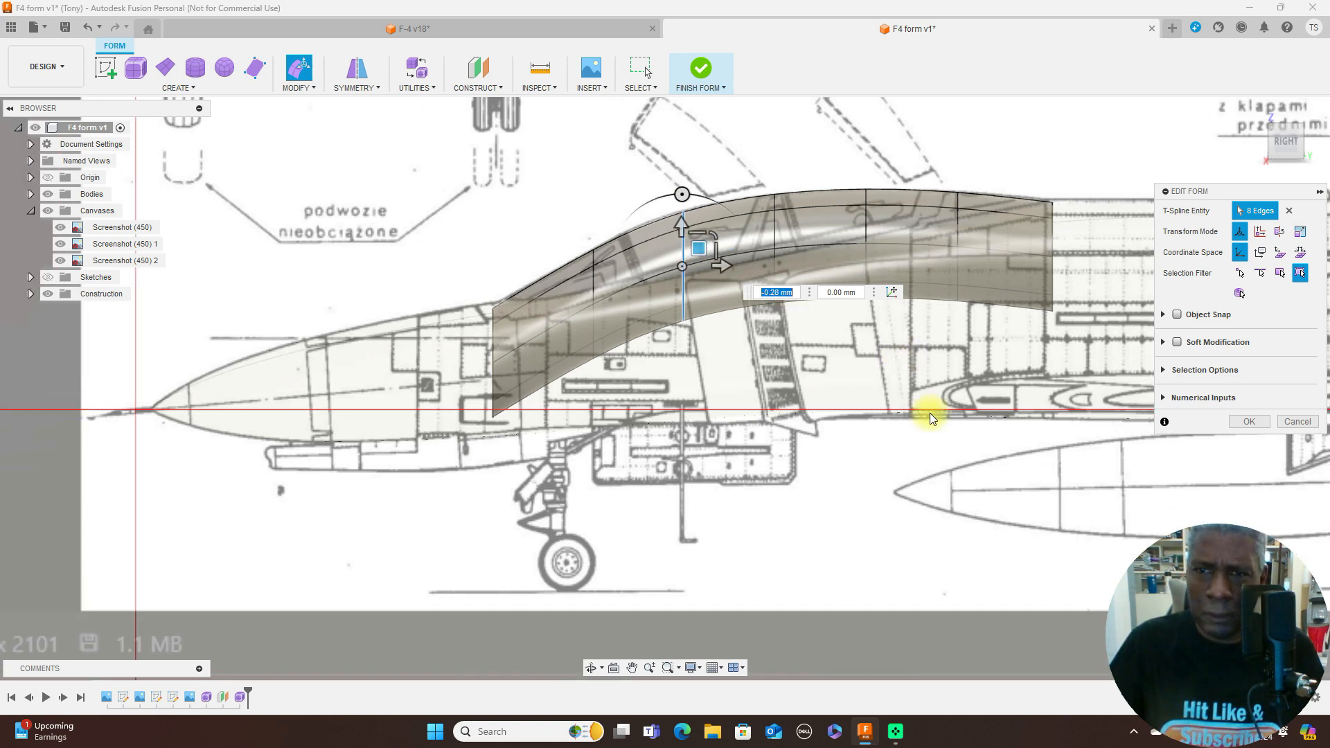
middle_drag(955, 416, 760, 380)
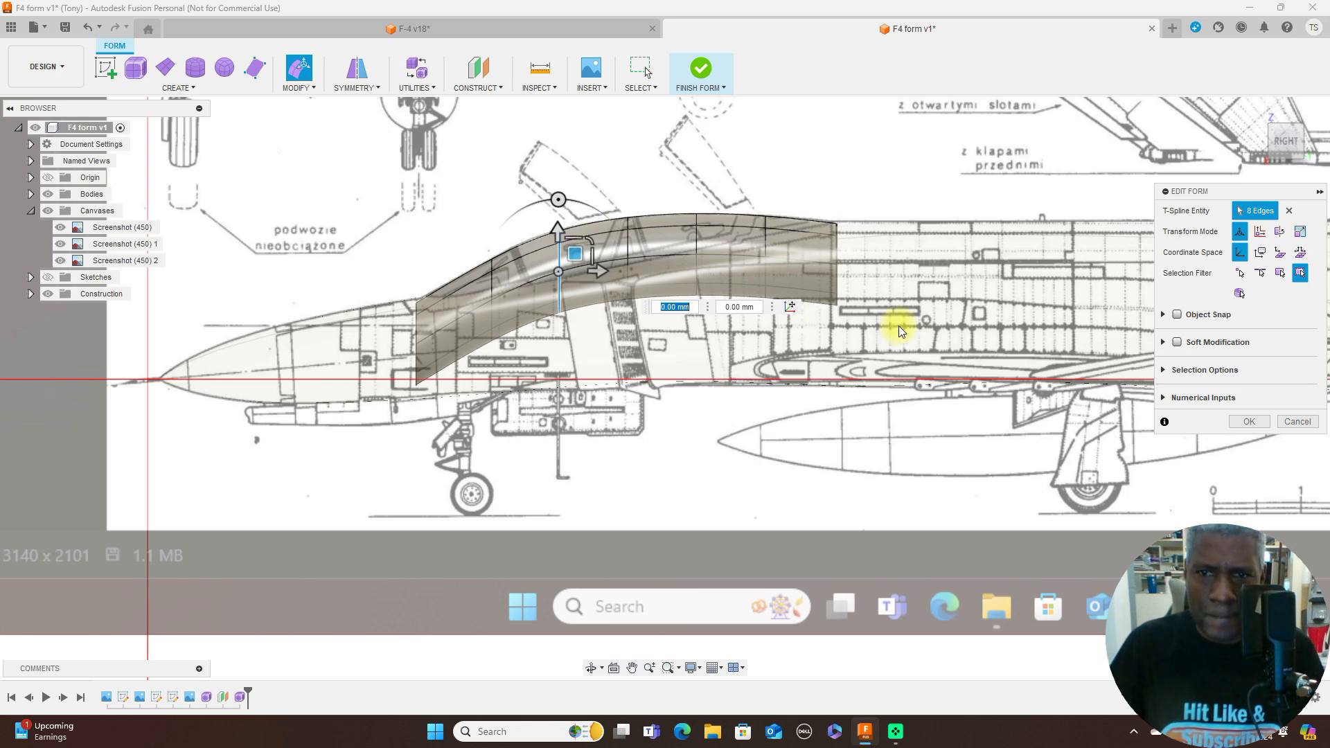
click(1288, 123)
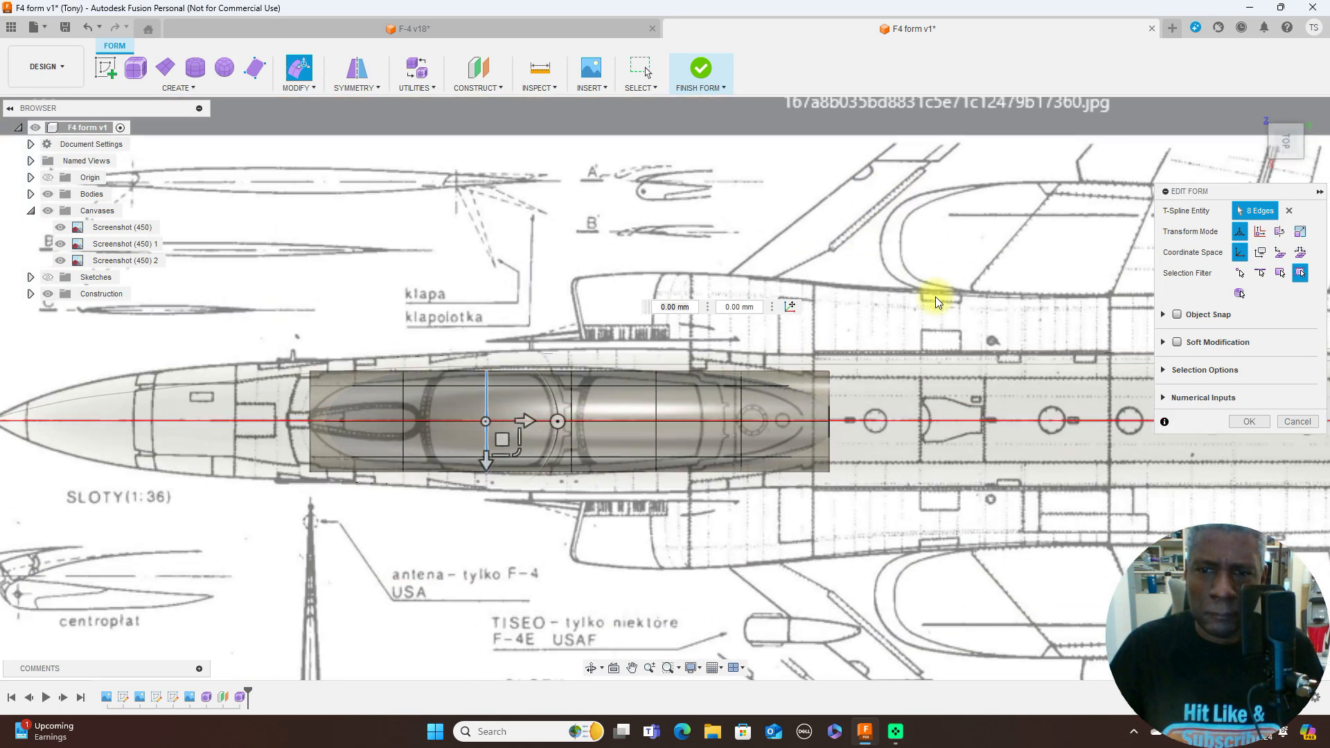
scroll(939, 298, down, 1)
middle_drag(923, 273, 1039, 189)
scroll(686, 396, up, 2)
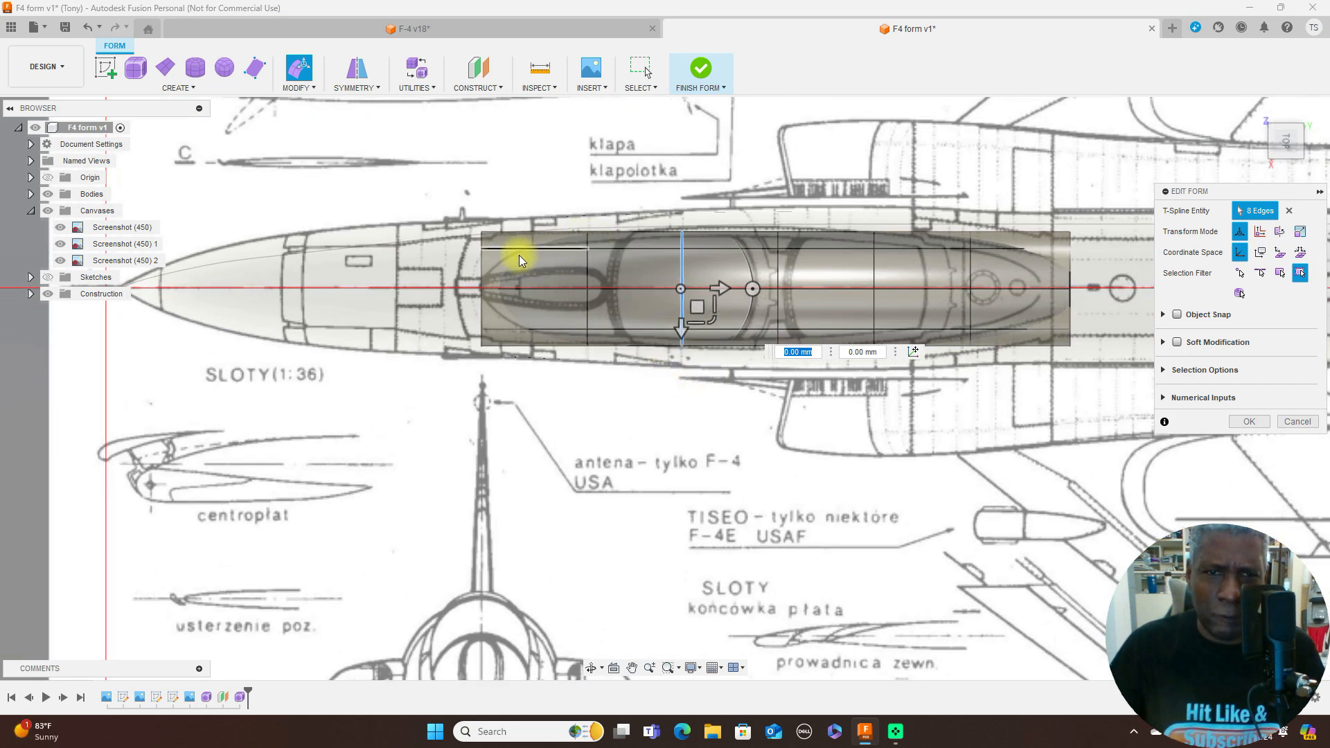
double_click(481, 264)
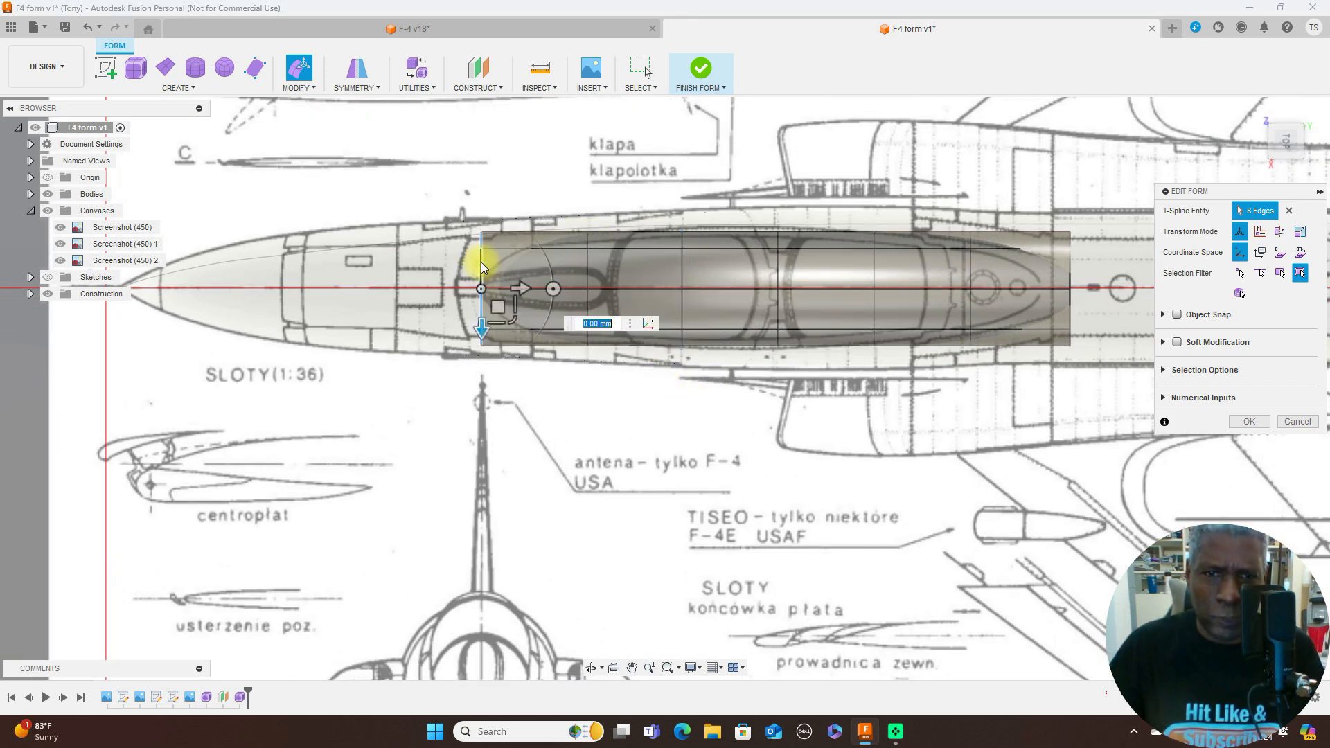
drag(513, 322, 510, 290)
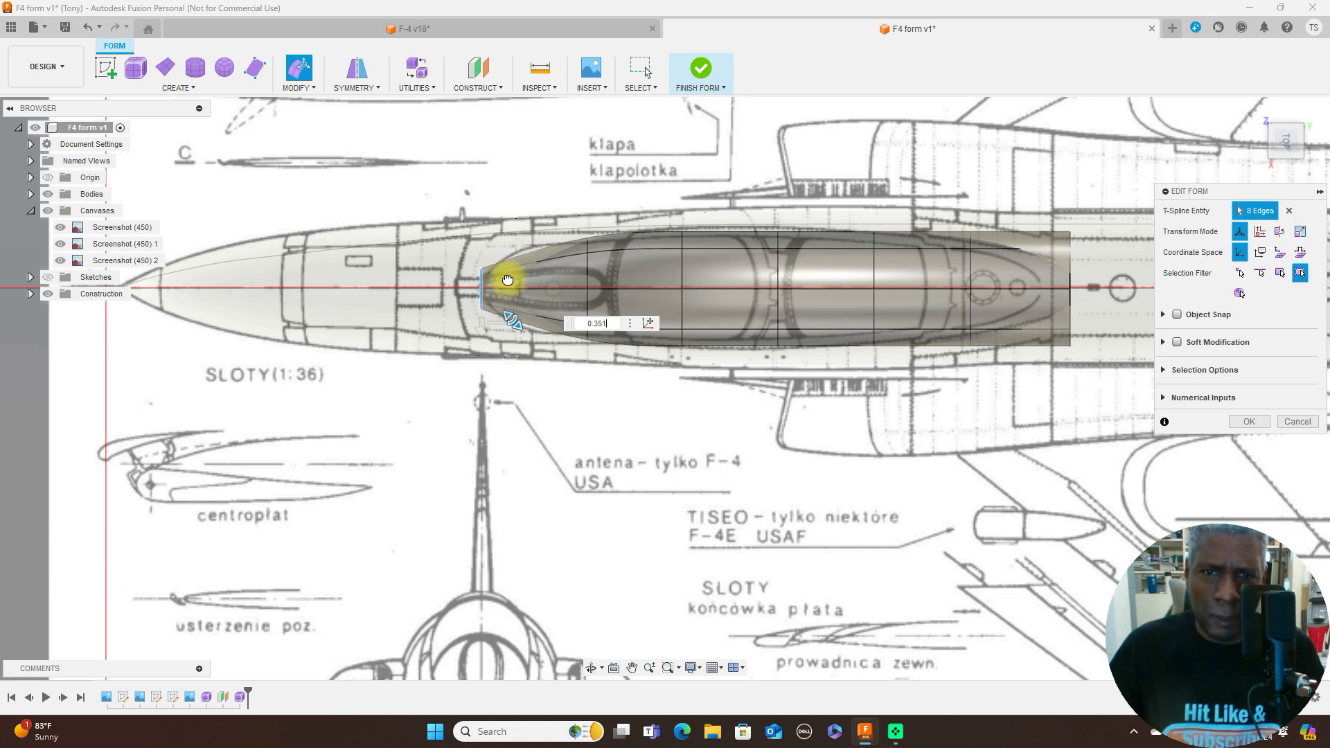
- Scale the second edge loop to about 0.878 to follow the windshield outline in the top view
scroll(590, 266, up, 2)
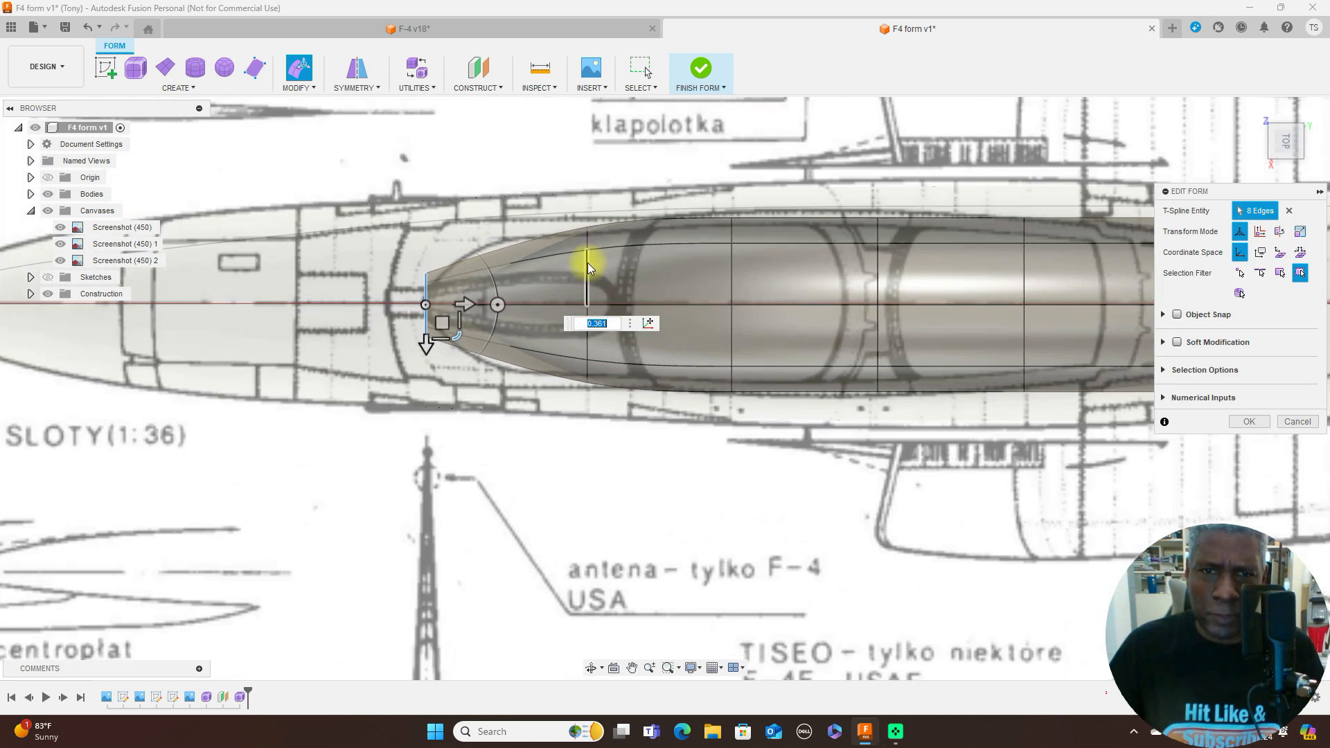
double_click(587, 267)
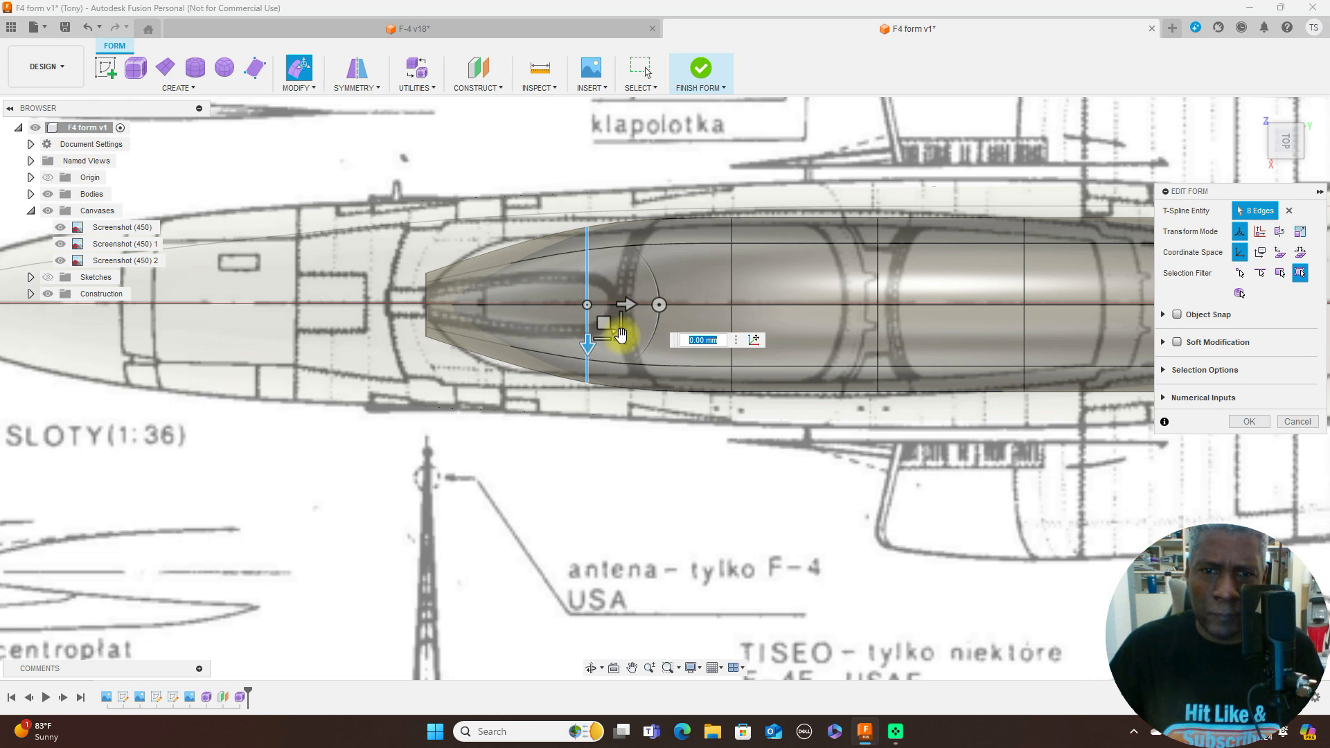
drag(621, 336, 617, 336)
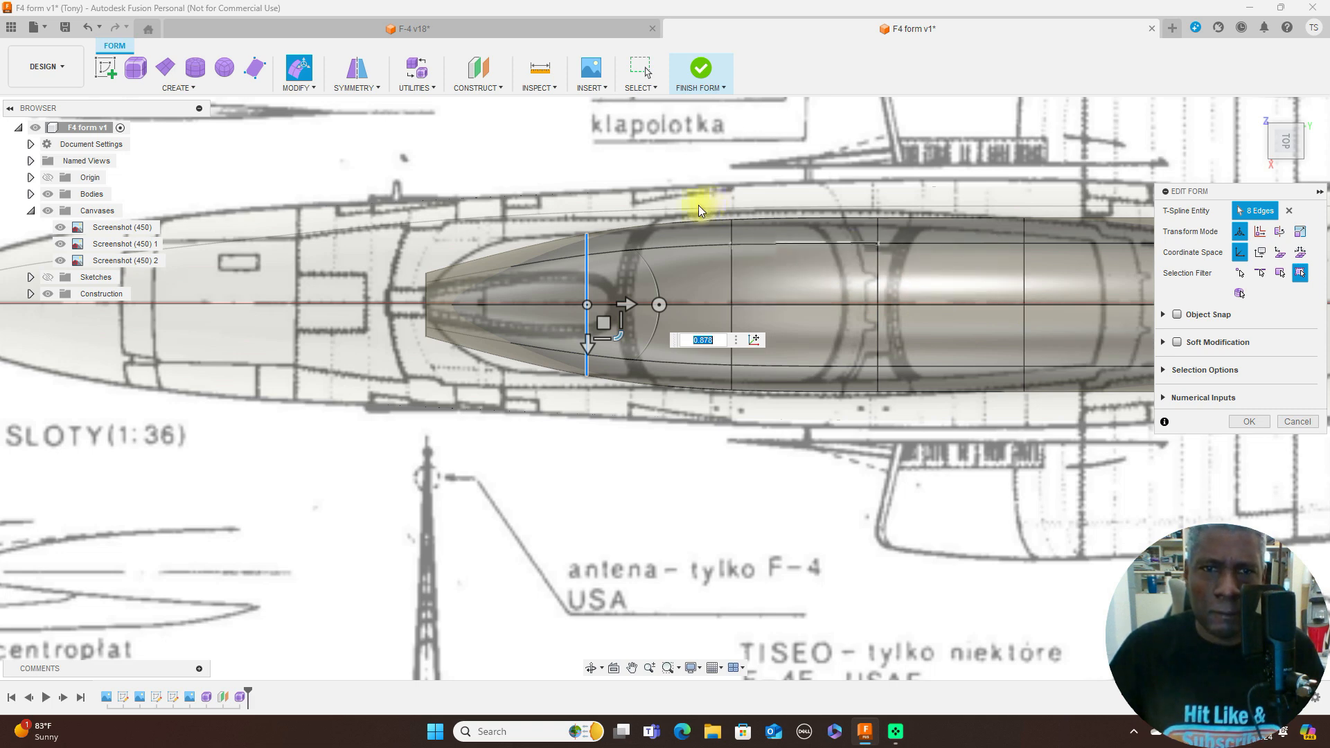
- Insert an edge loop in Exact mode at location 0.50 between the canopy's front and second edge loops
click(315, 88)
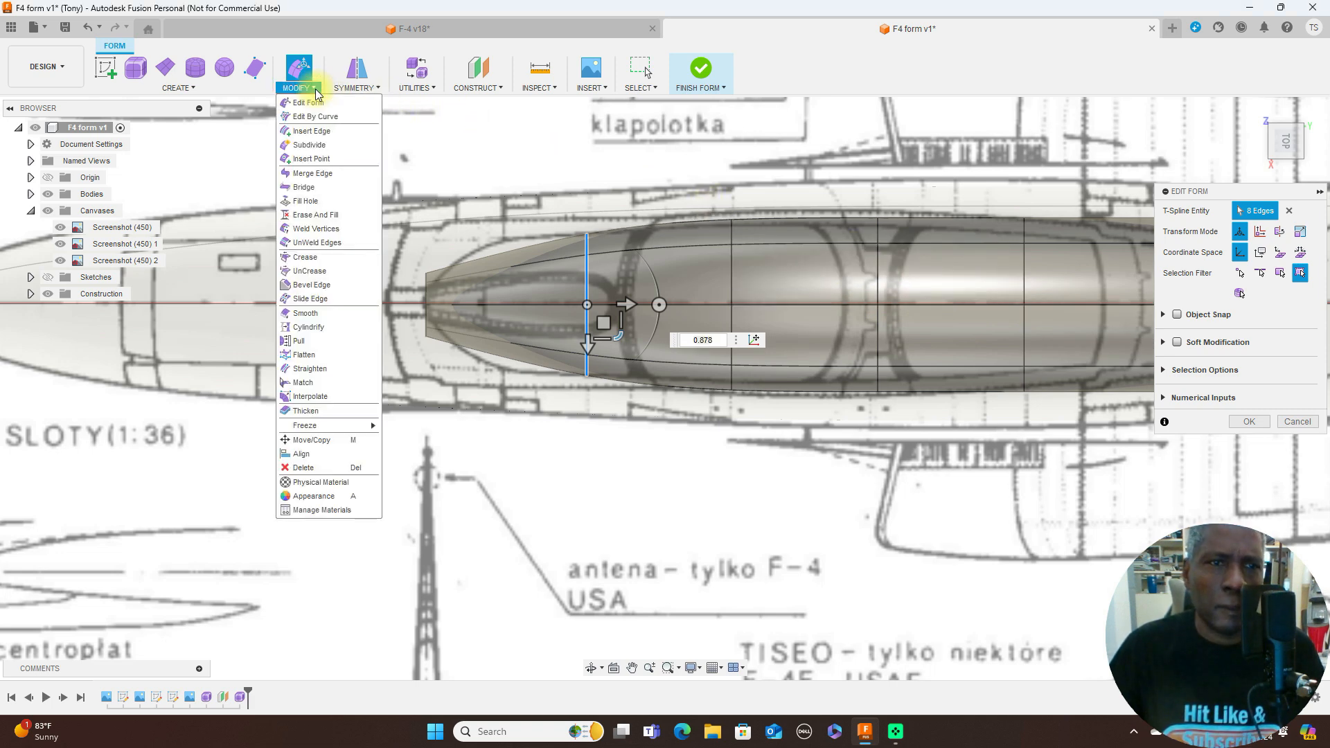
click(317, 130)
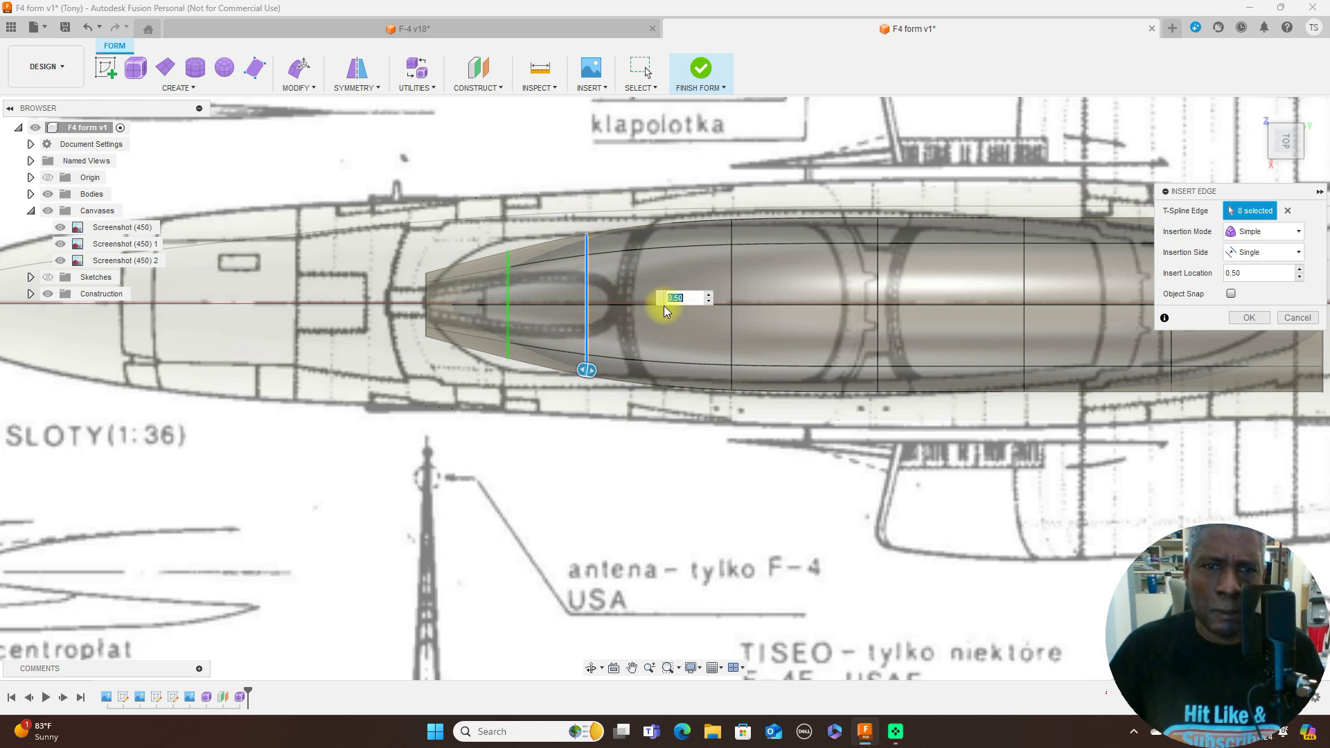
click(1298, 233)
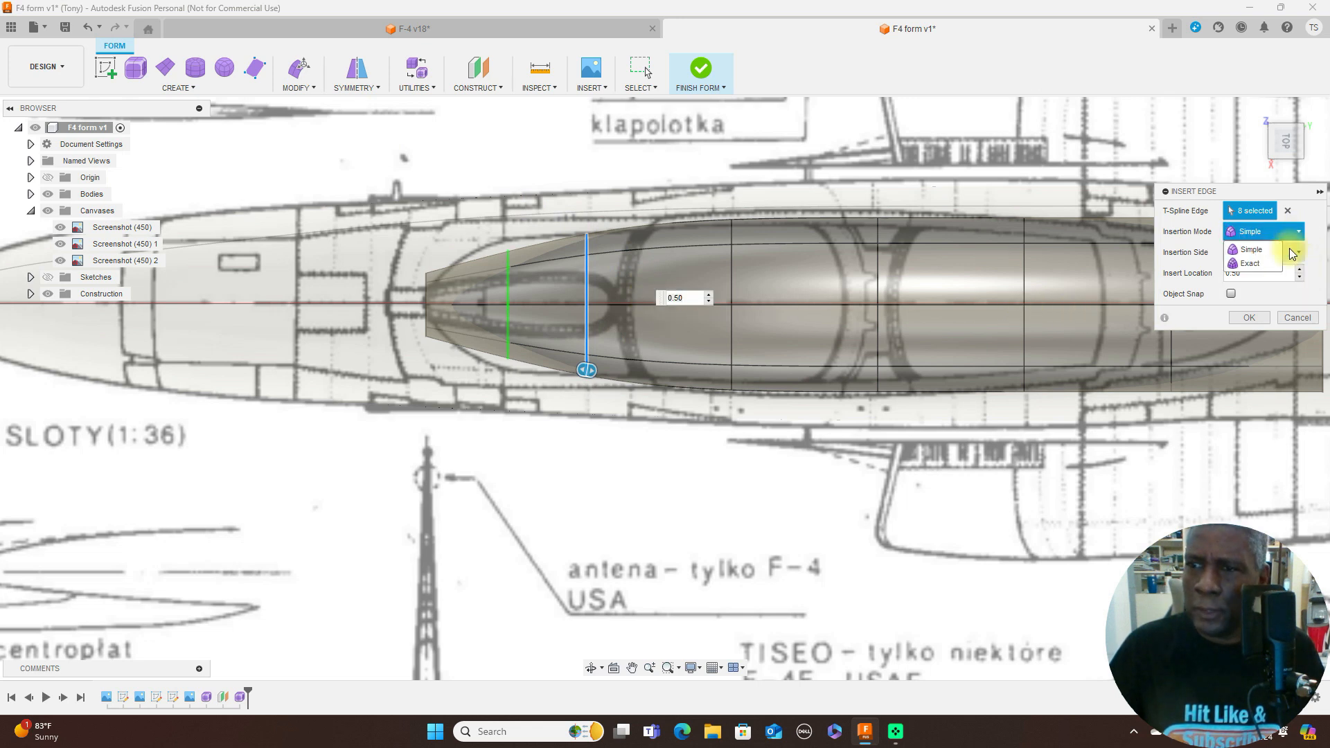
click(1272, 262)
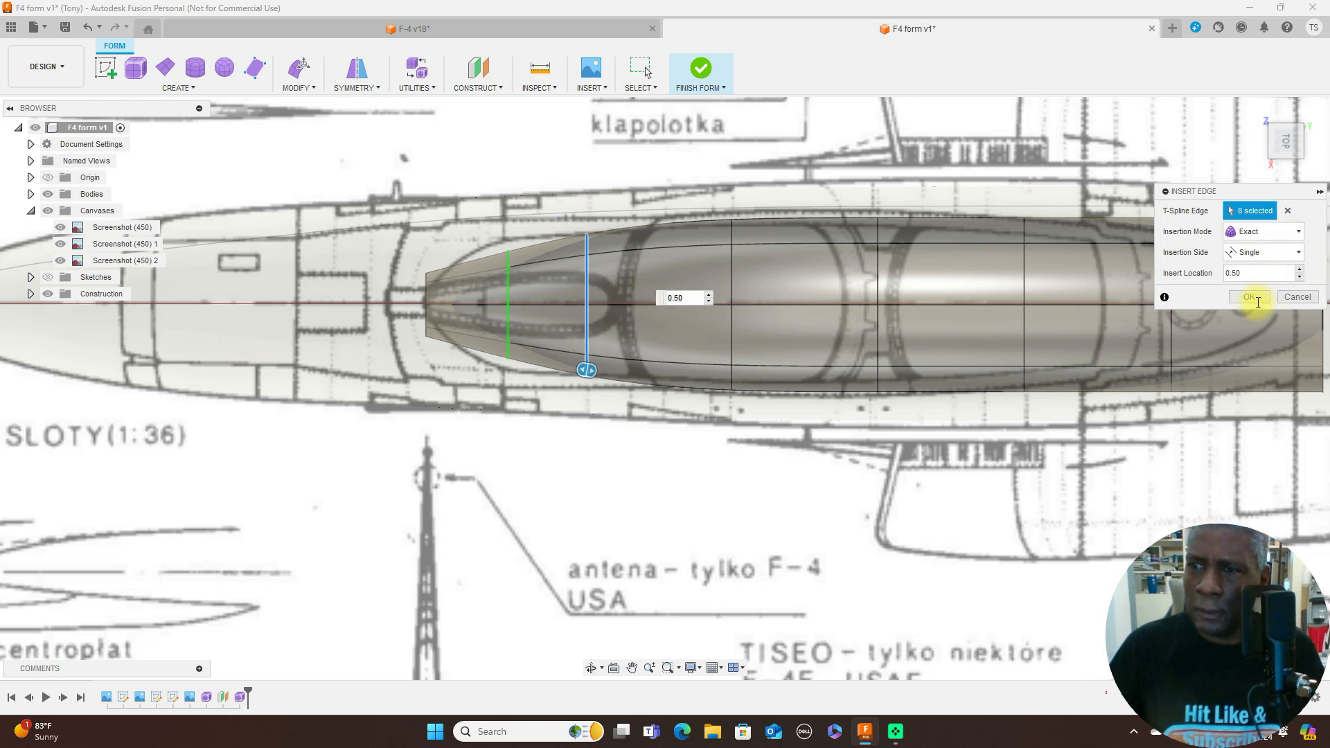
click(1255, 299)
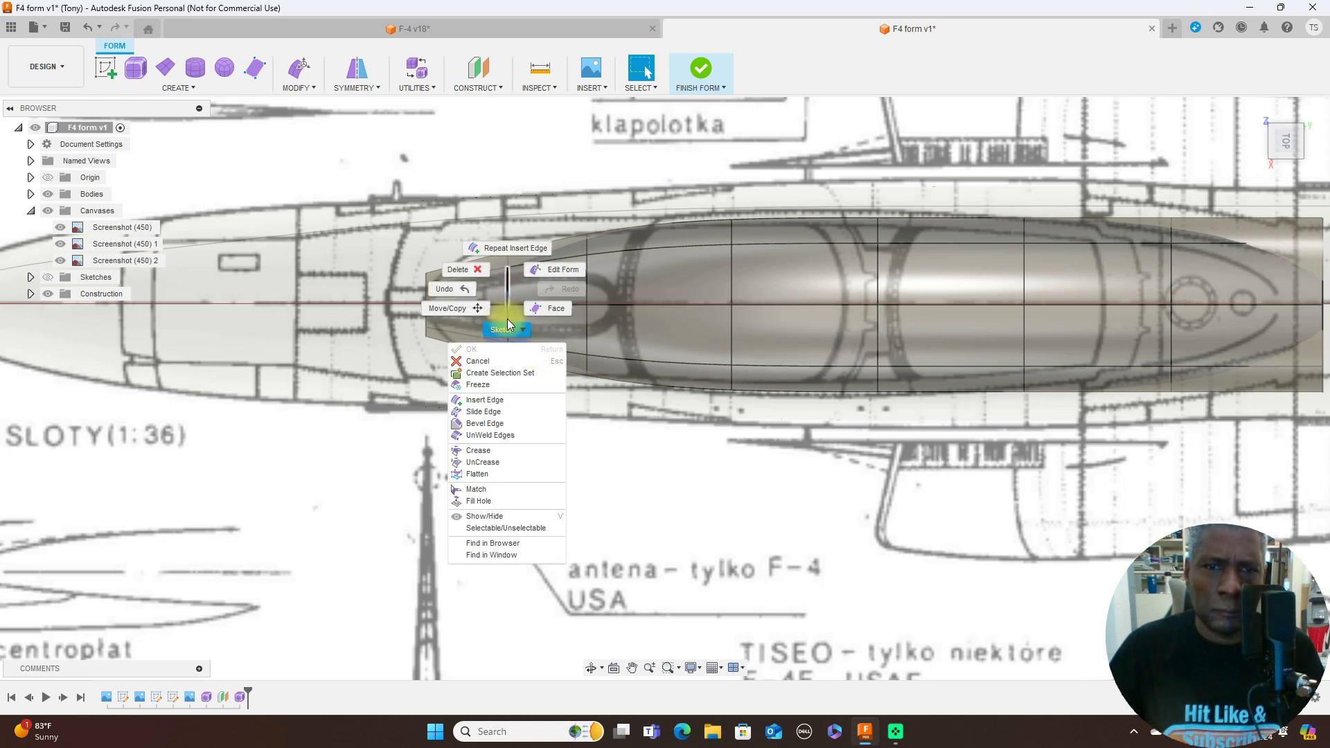
- Shift the inserted canopy loop forward and widen it in the top view, finishing with a scale of about 0.944
click(558, 270)
scroll(520, 298, up, 3)
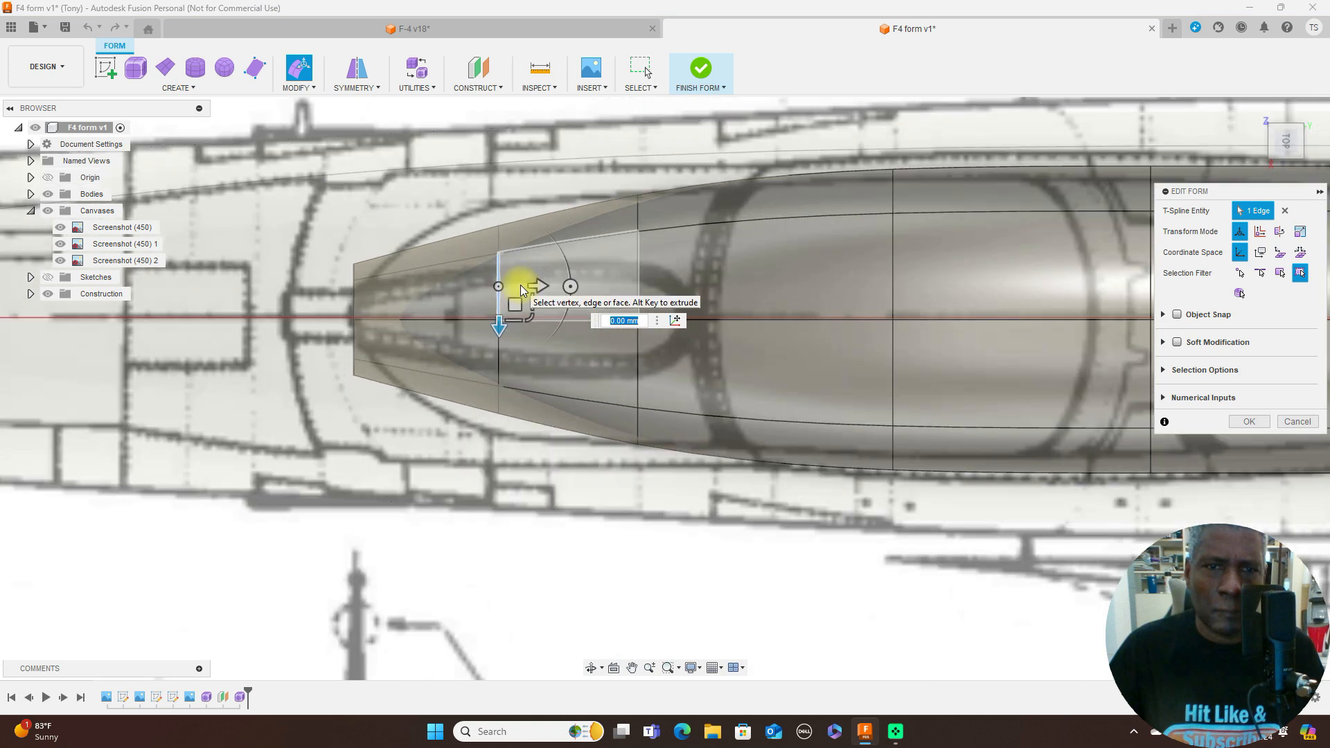
double_click(499, 352)
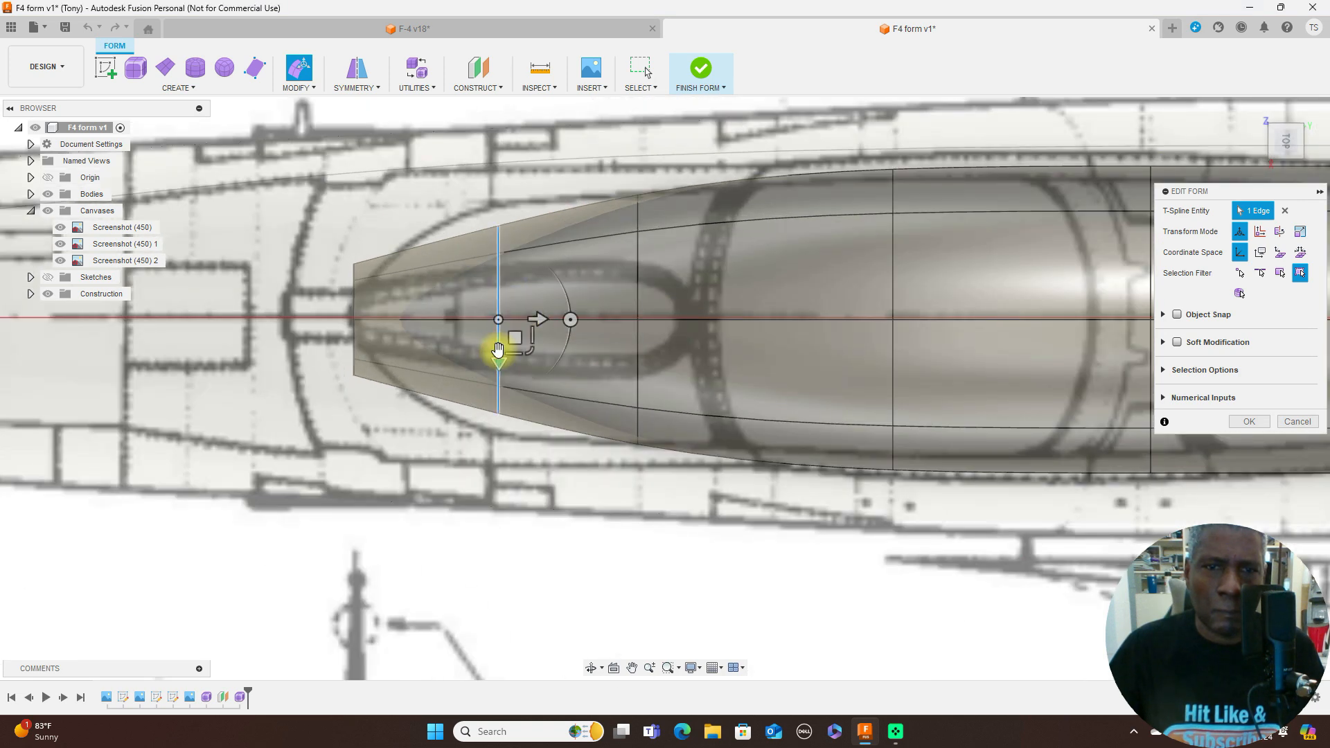
drag(532, 353, 431, 345)
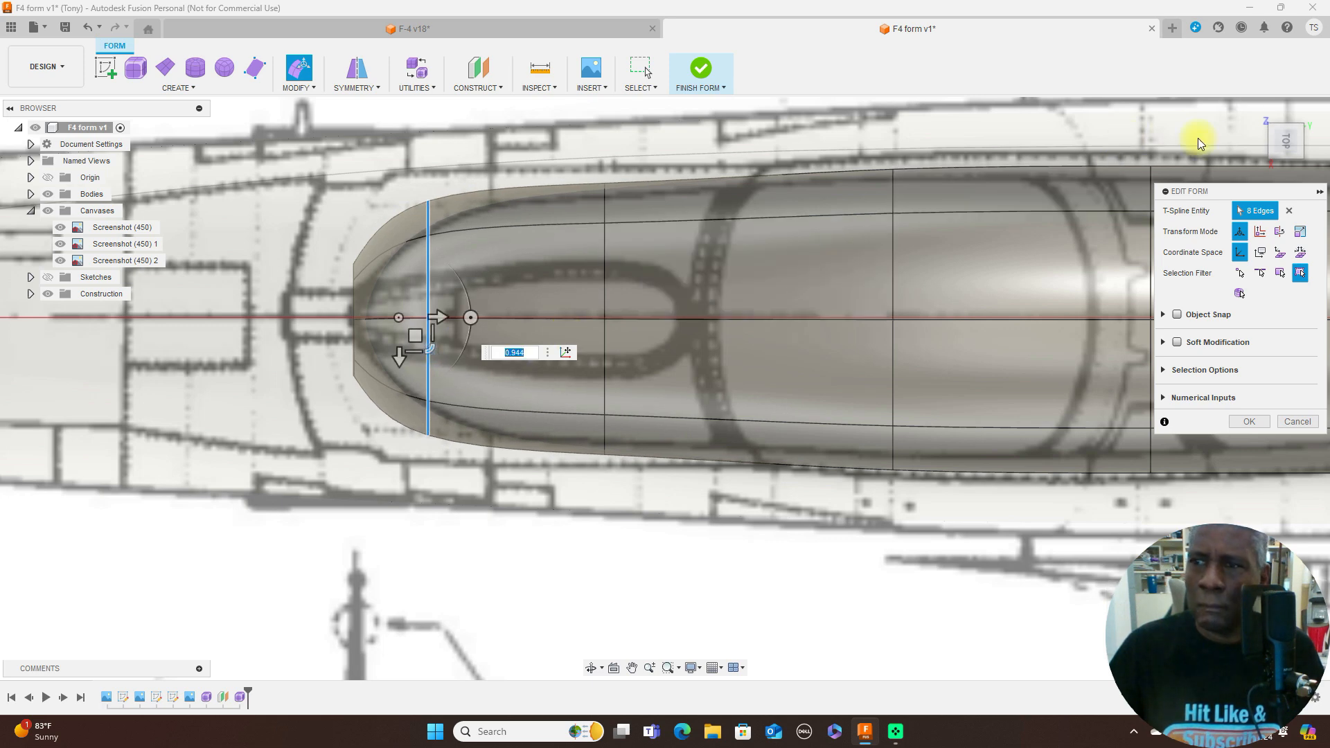
- In the side view, move the inserted loop about 1.325 mm down and 0.067 mm aft along the windshield slope, and finish the form
click(1280, 164)
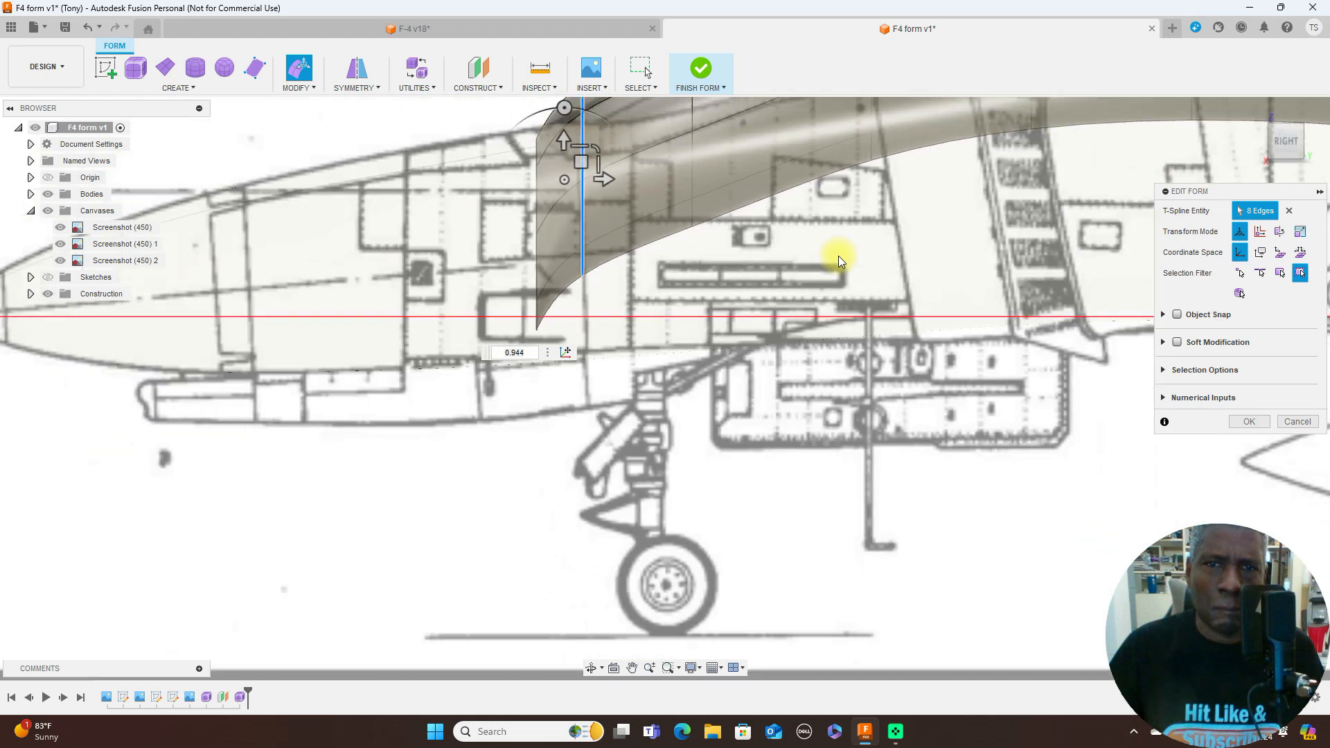
scroll(840, 257, down, 5)
scroll(879, 271, up, 3)
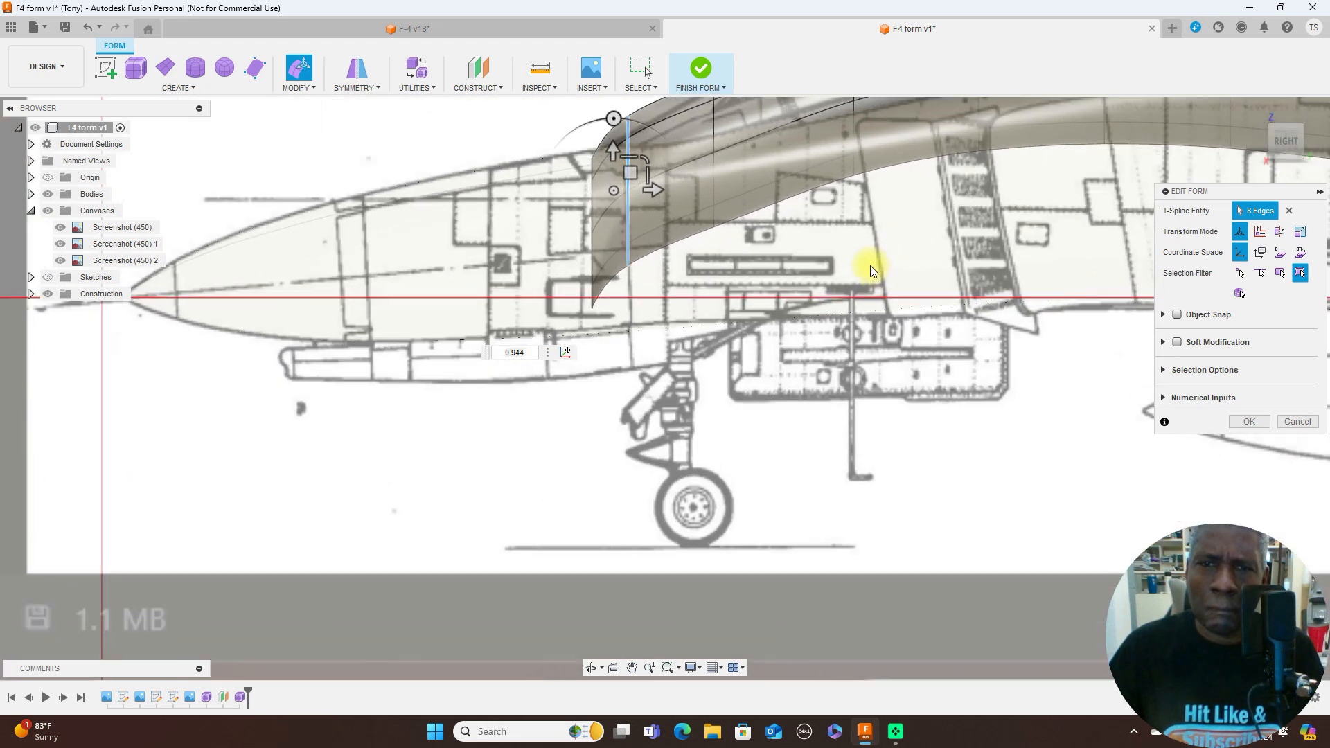
middle_drag(787, 311, 794, 438)
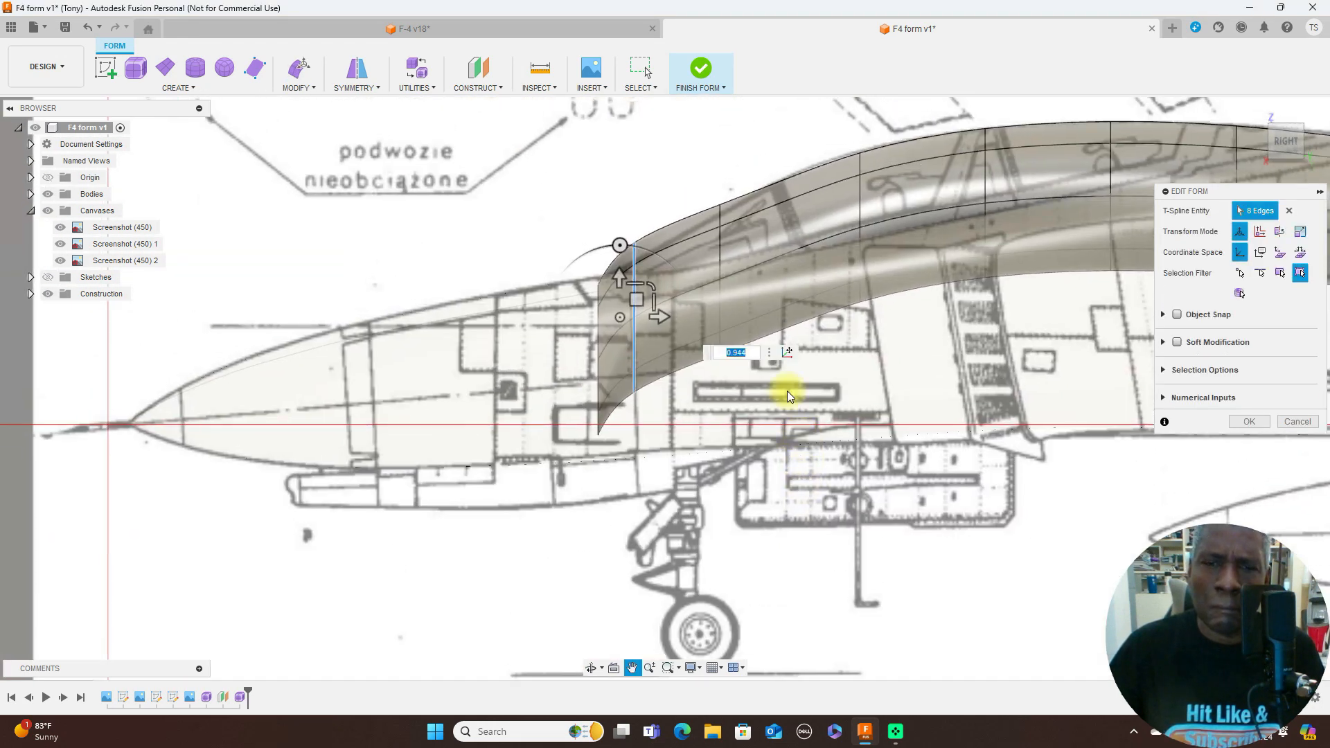
scroll(787, 392, up, 3)
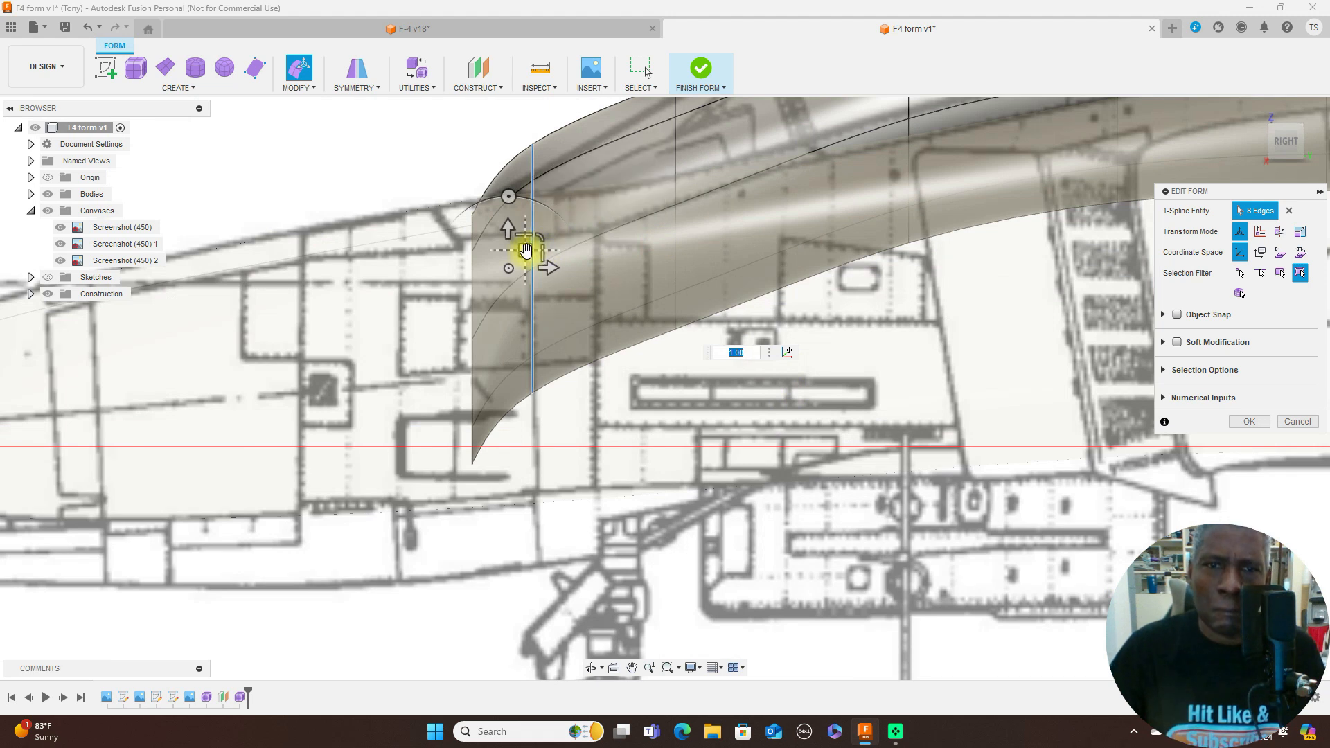
drag(526, 255, 527, 291)
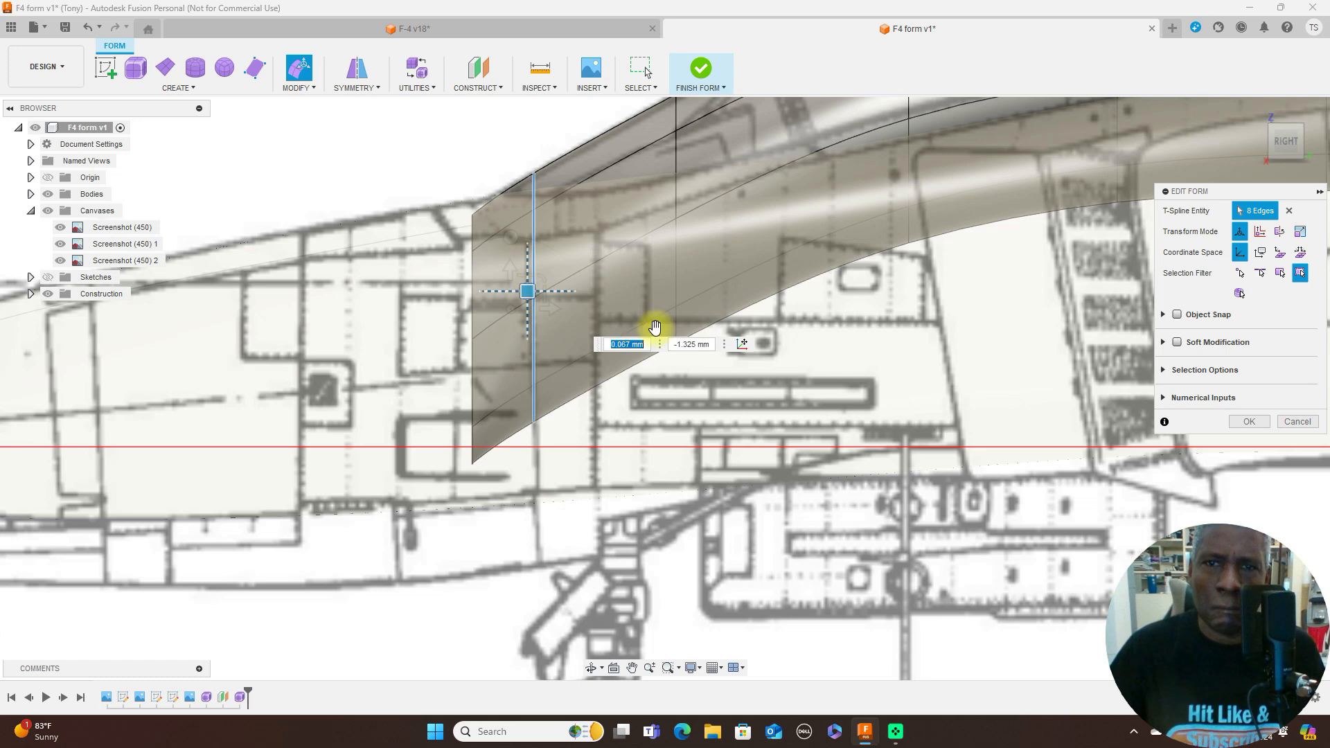
scroll(909, 422, down, 3)
middle_drag(951, 394, 505, 406)
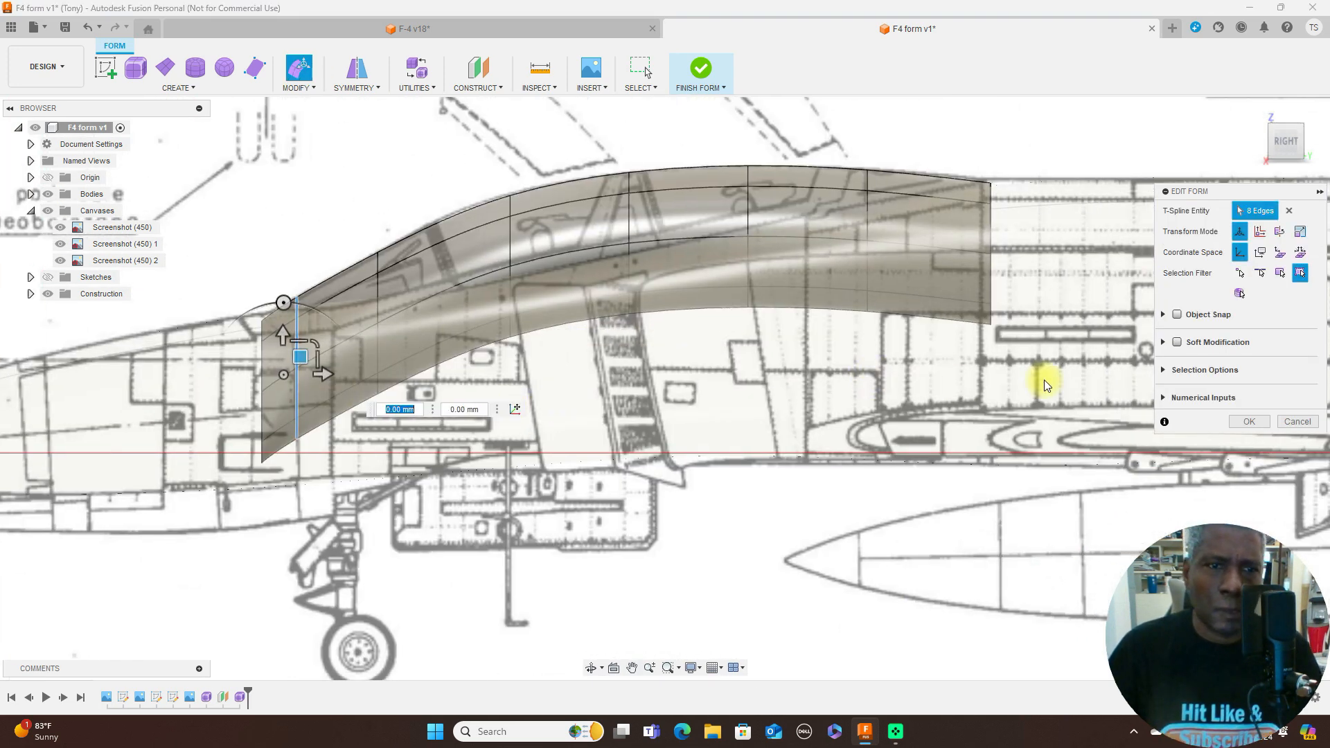
click(1252, 420)
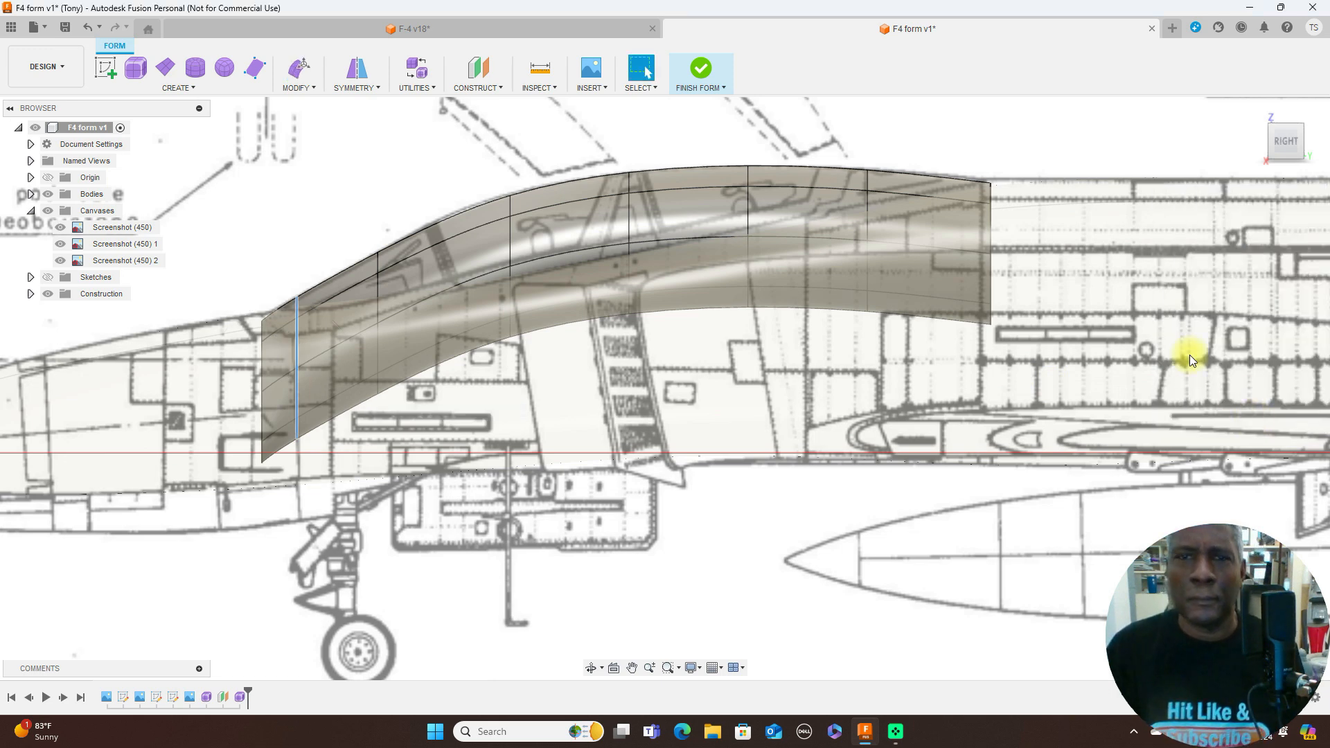
click(700, 76)
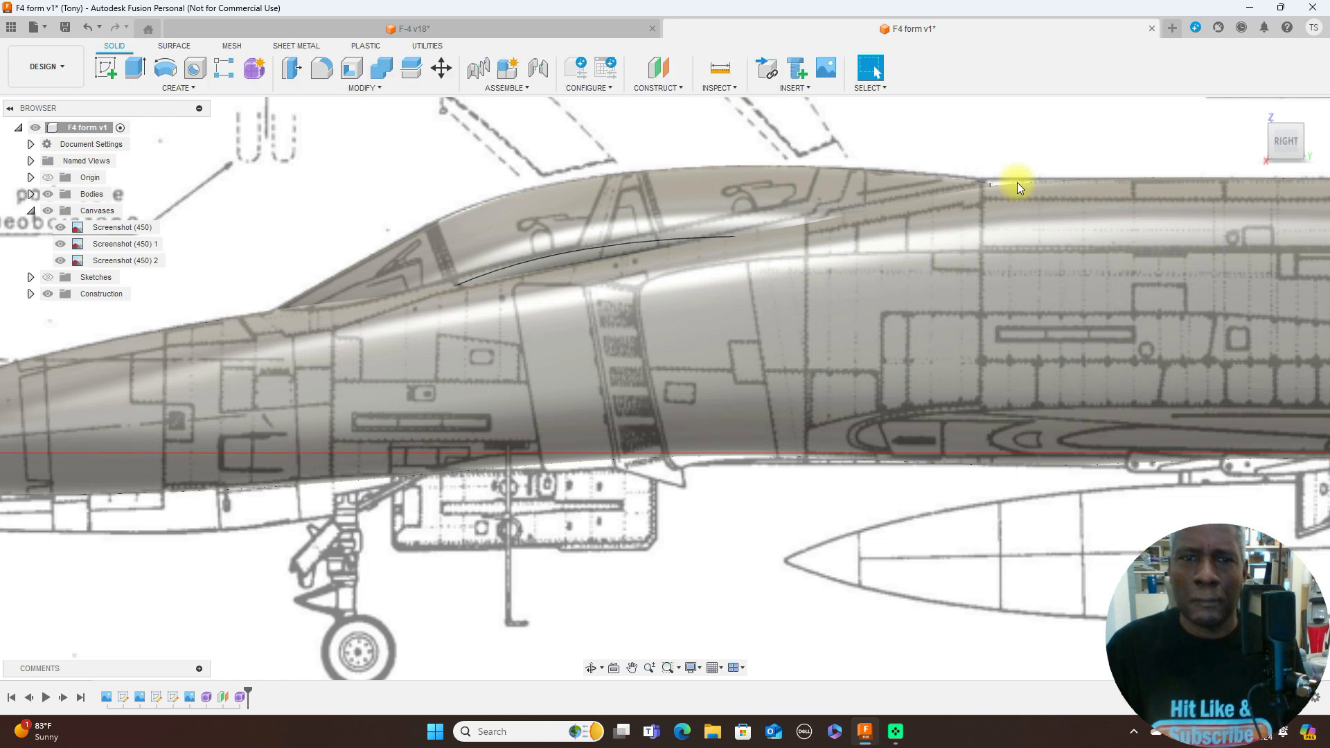
- Examine the canopy and fuselage profile in the side view, both with the blueprint canvases hidden and with them shown
scroll(1017, 182, down, 3)
scroll(1027, 181, down, 5)
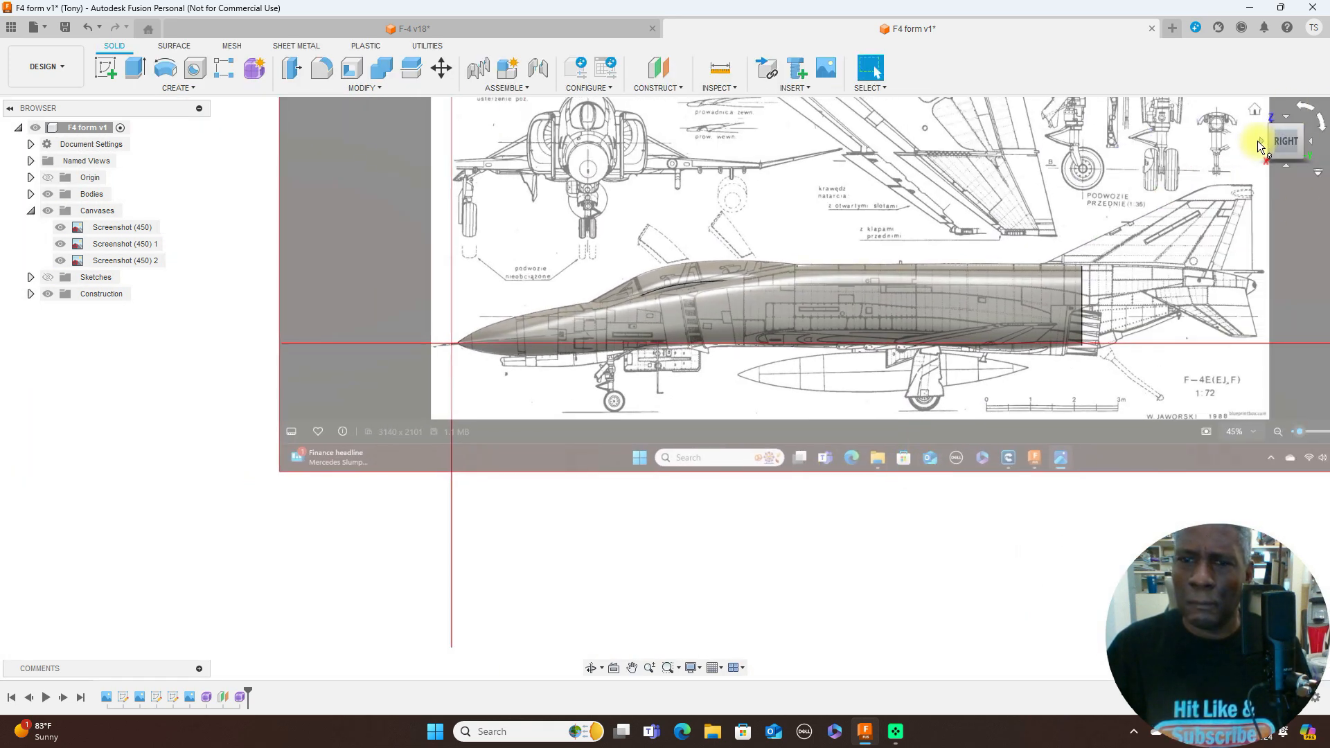
click(1260, 146)
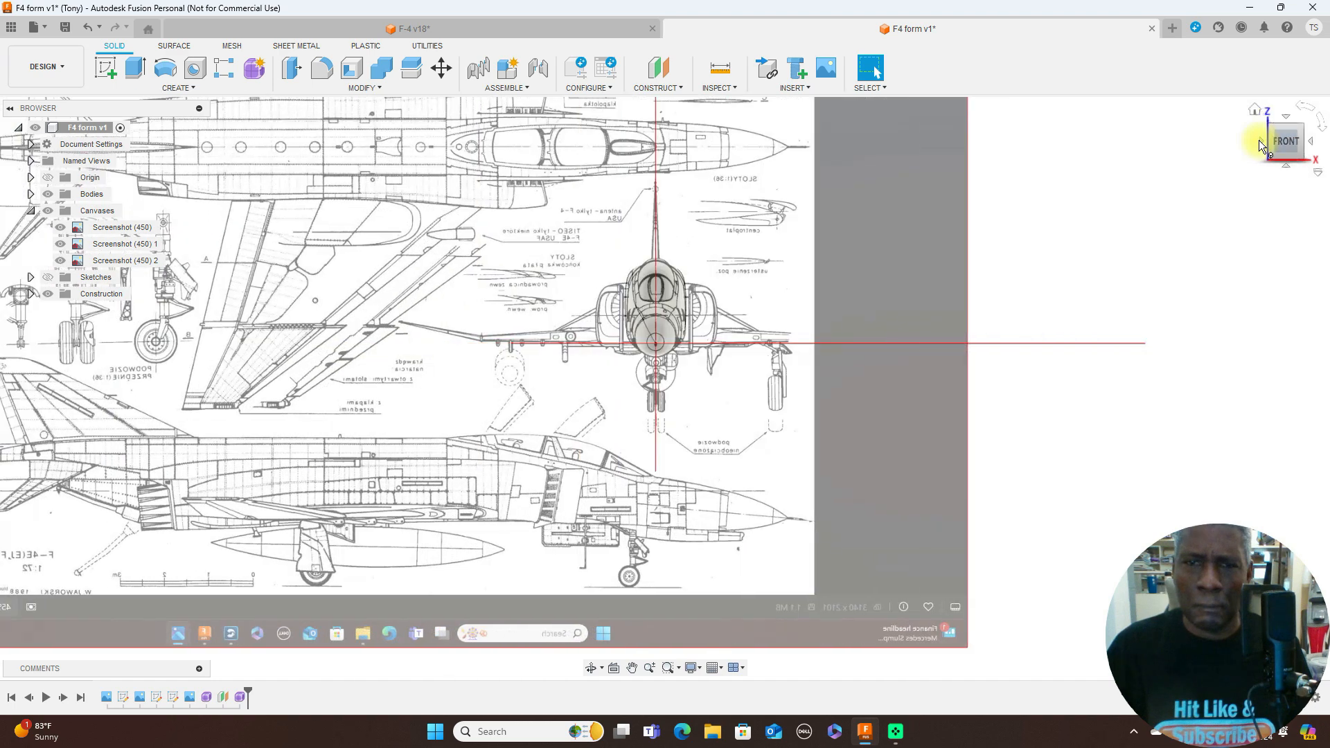
click(1312, 147)
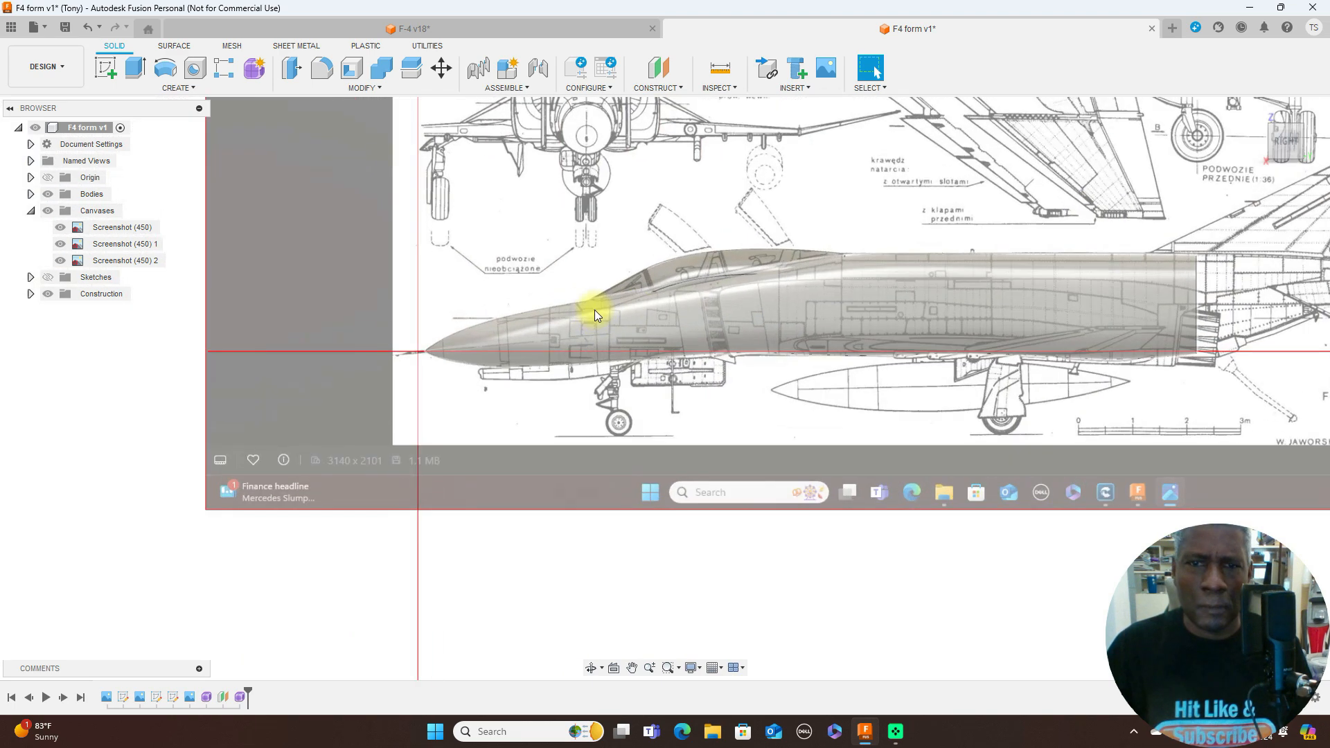
click(48, 211)
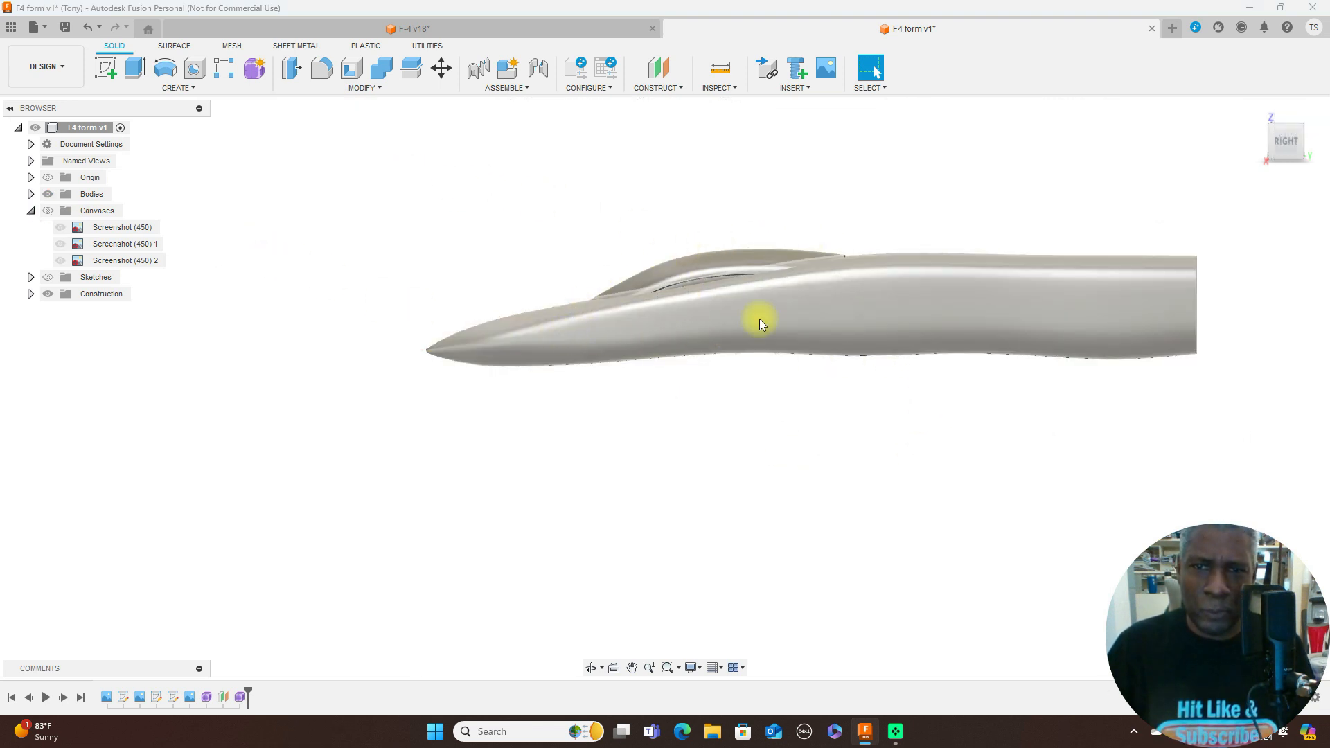
click(1261, 142)
click(1315, 146)
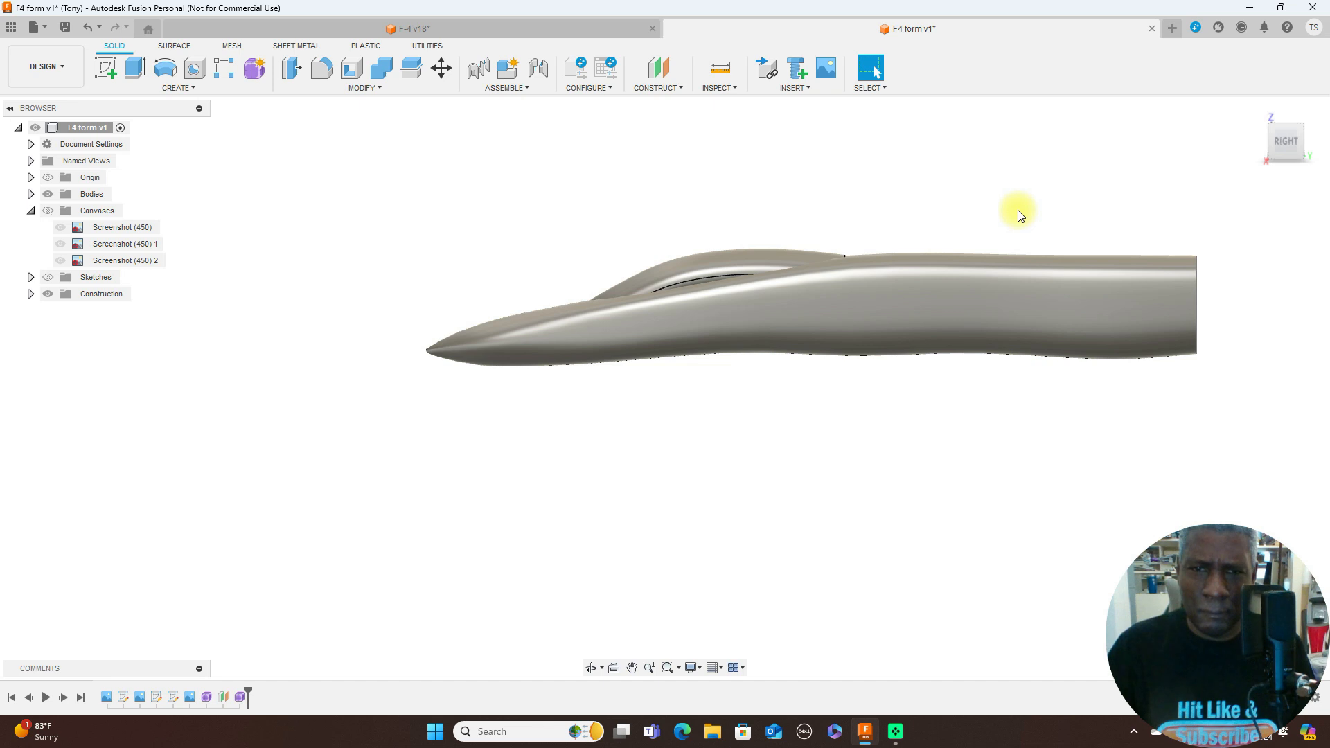
click(50, 212)
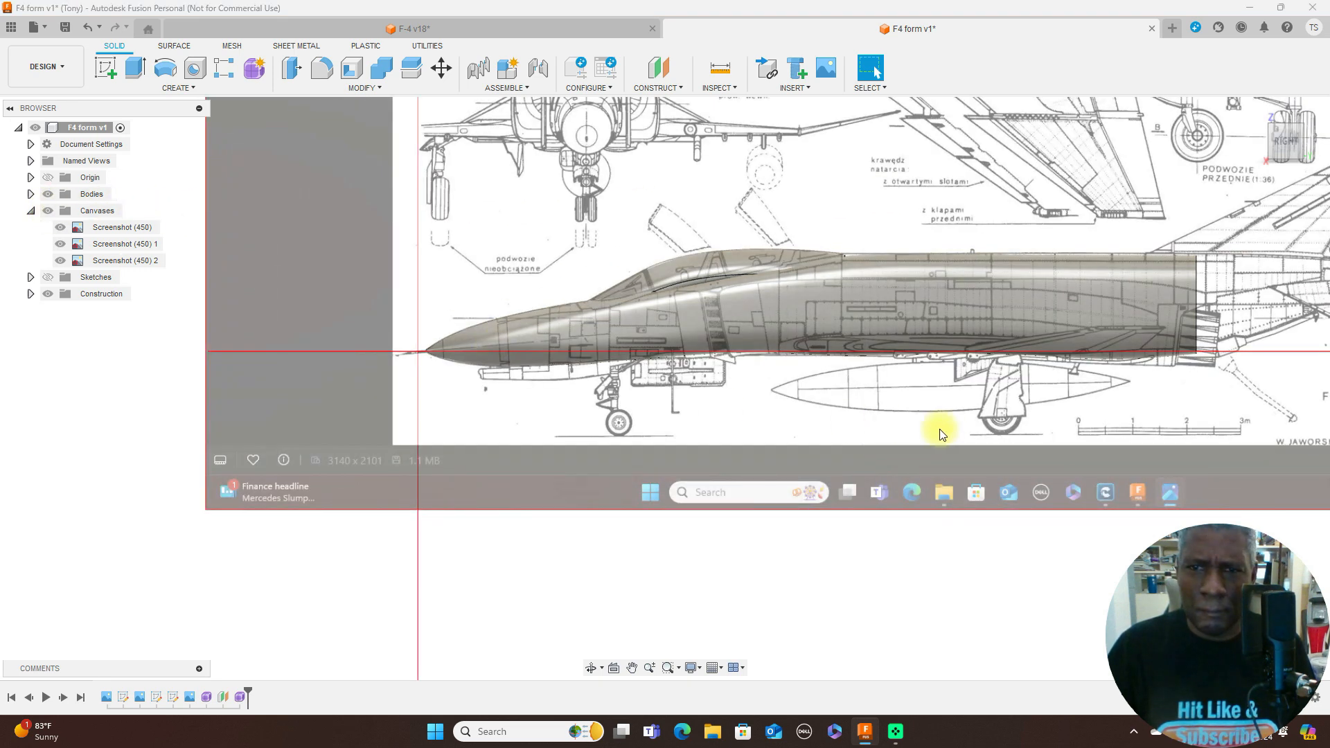
scroll(949, 435, up, 2)
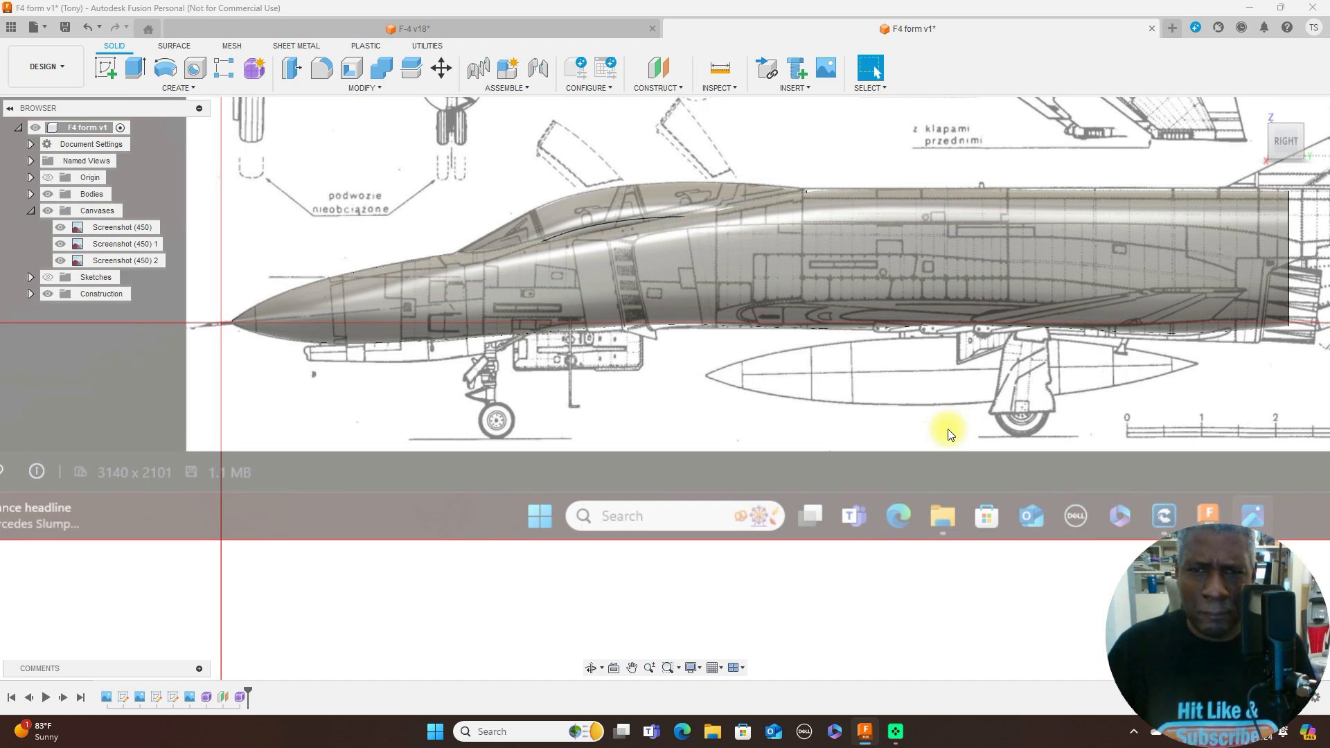
scroll(948, 430, down, 1)
scroll(948, 430, down, 1)
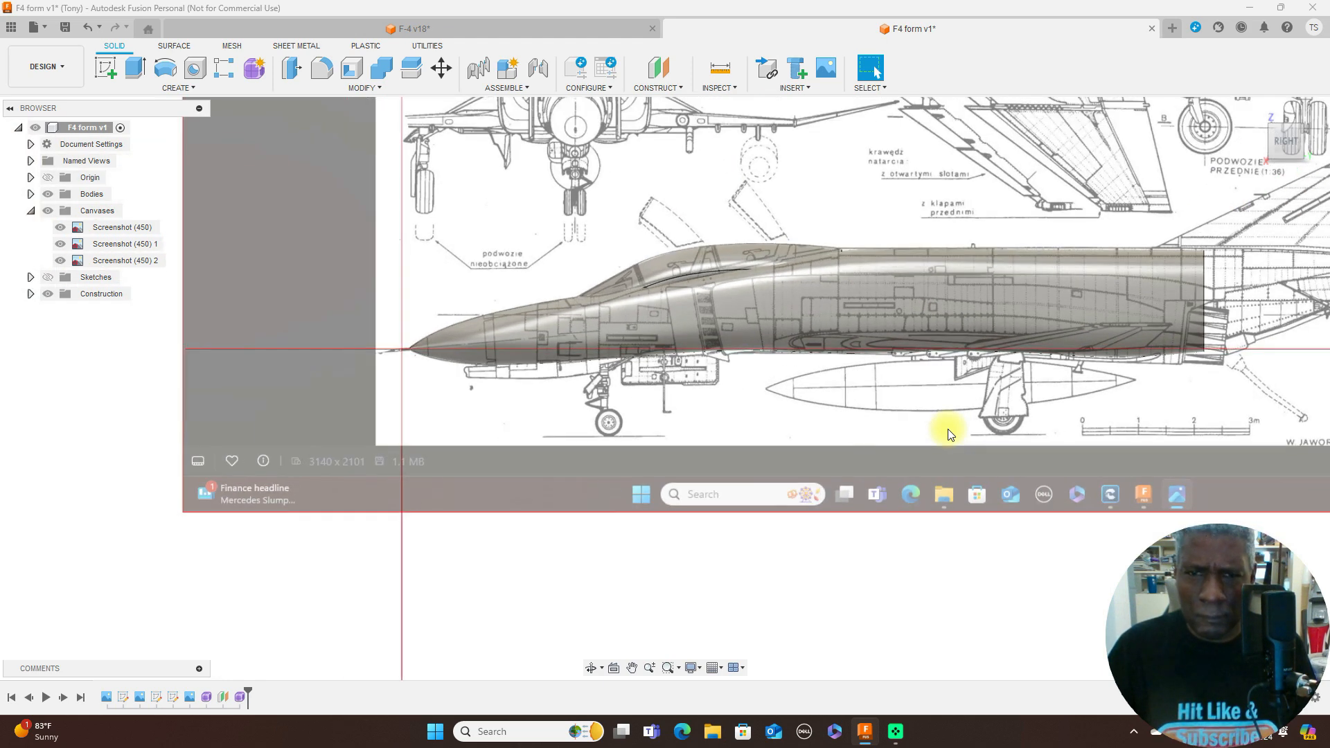
- Reopen the fuselage form for editing and lower the belly edge below the cockpit about 0.569 mm to follow the side blueprint
right_click(206, 698)
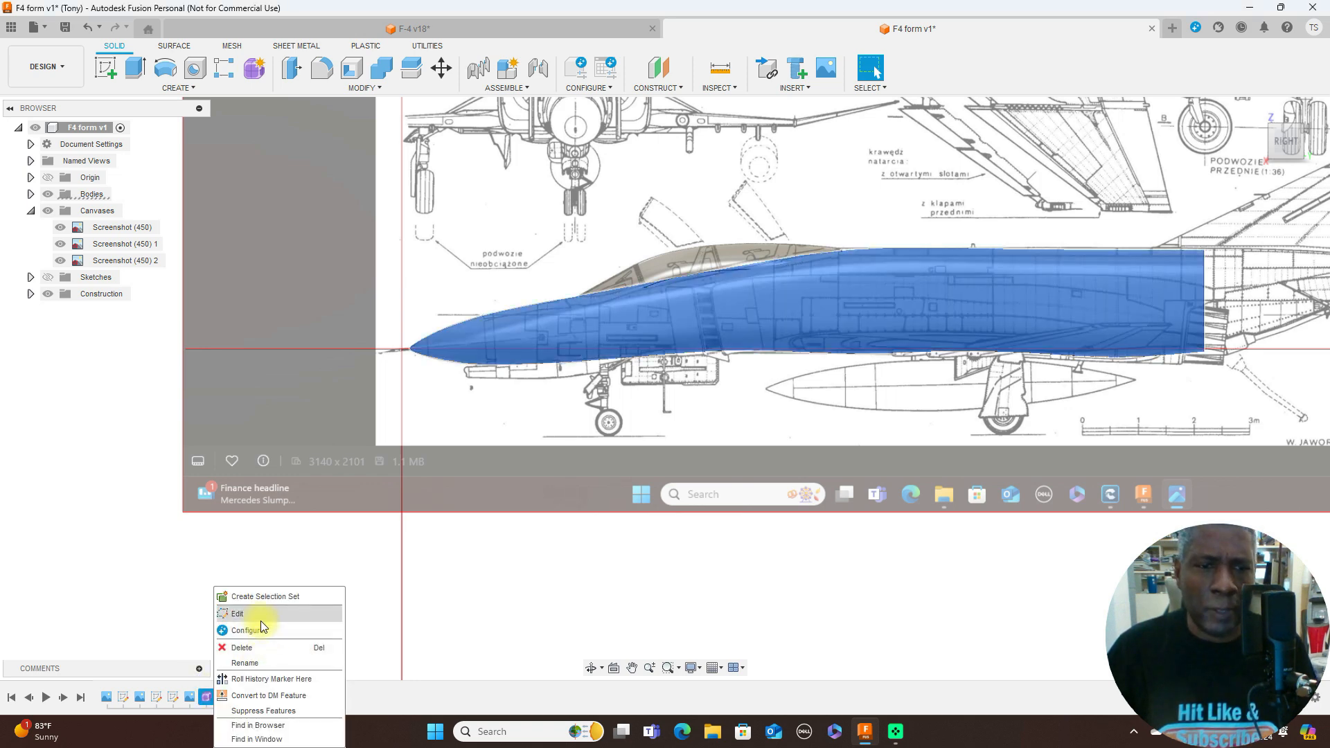
click(262, 613)
scroll(669, 414, up, 4)
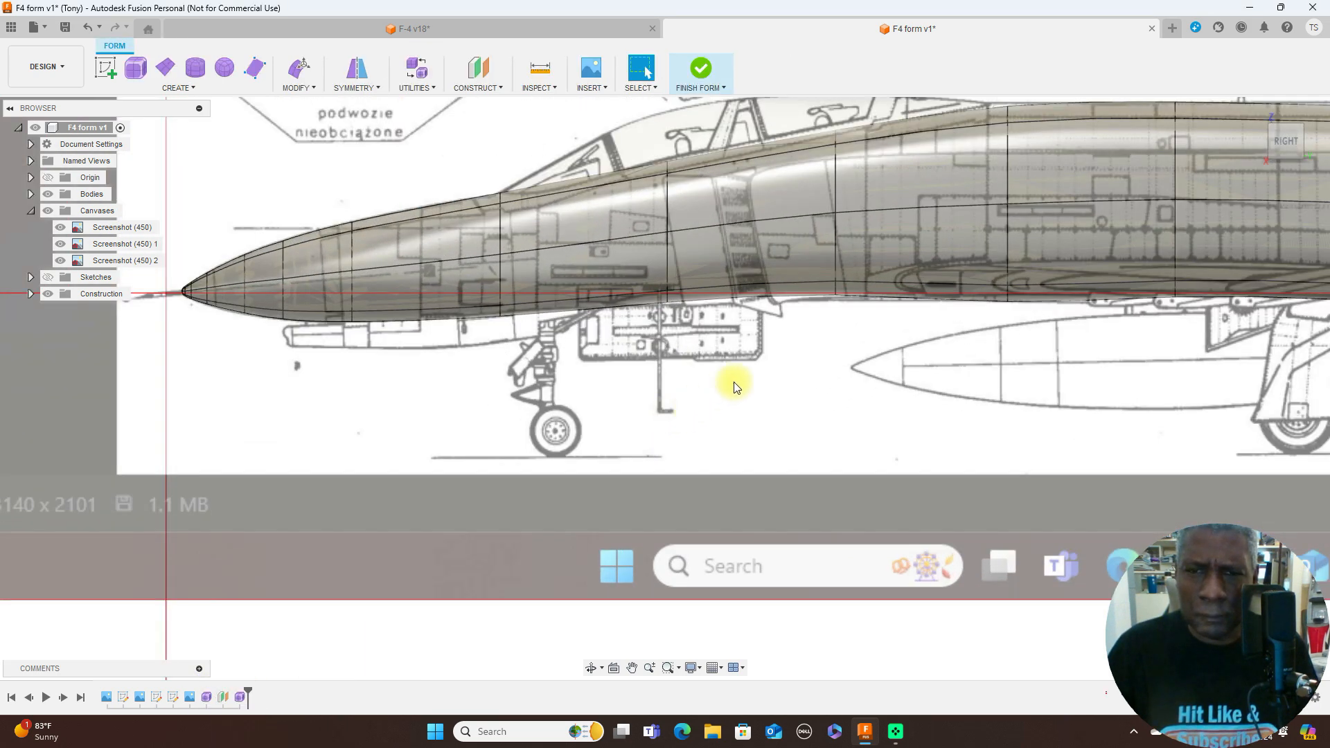
right_click(715, 302)
click(747, 287)
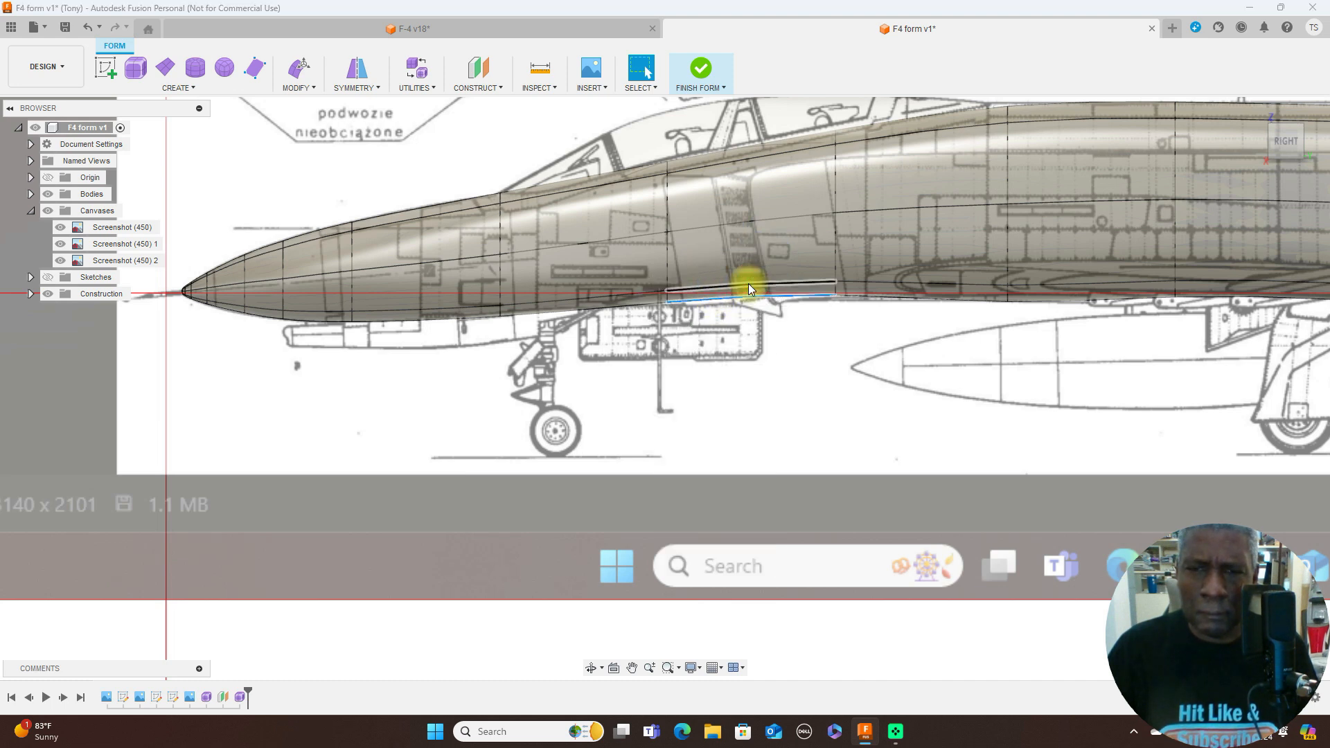
drag(769, 280, 769, 287)
scroll(515, 323, up, 3)
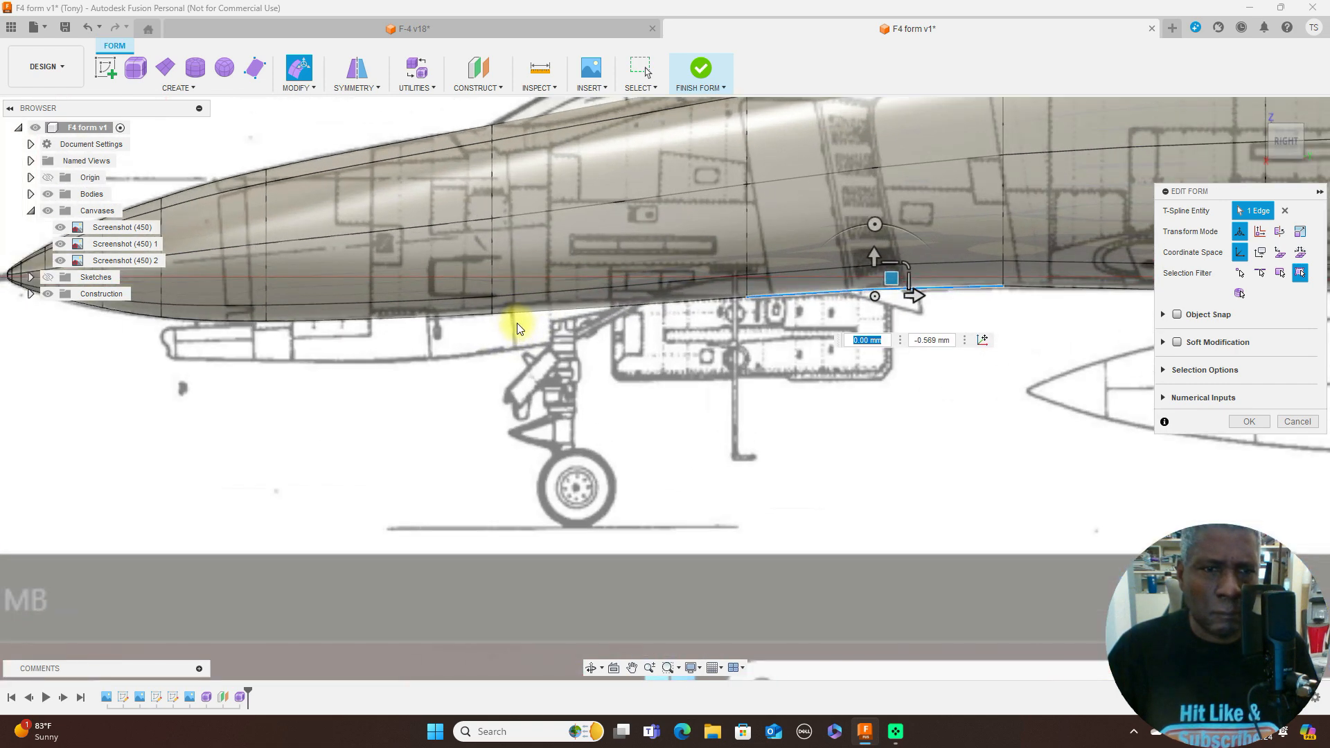
- Move the belly edge ahead of the nose gear about 0.224 mm up and 0.075 mm forward
click(396, 321)
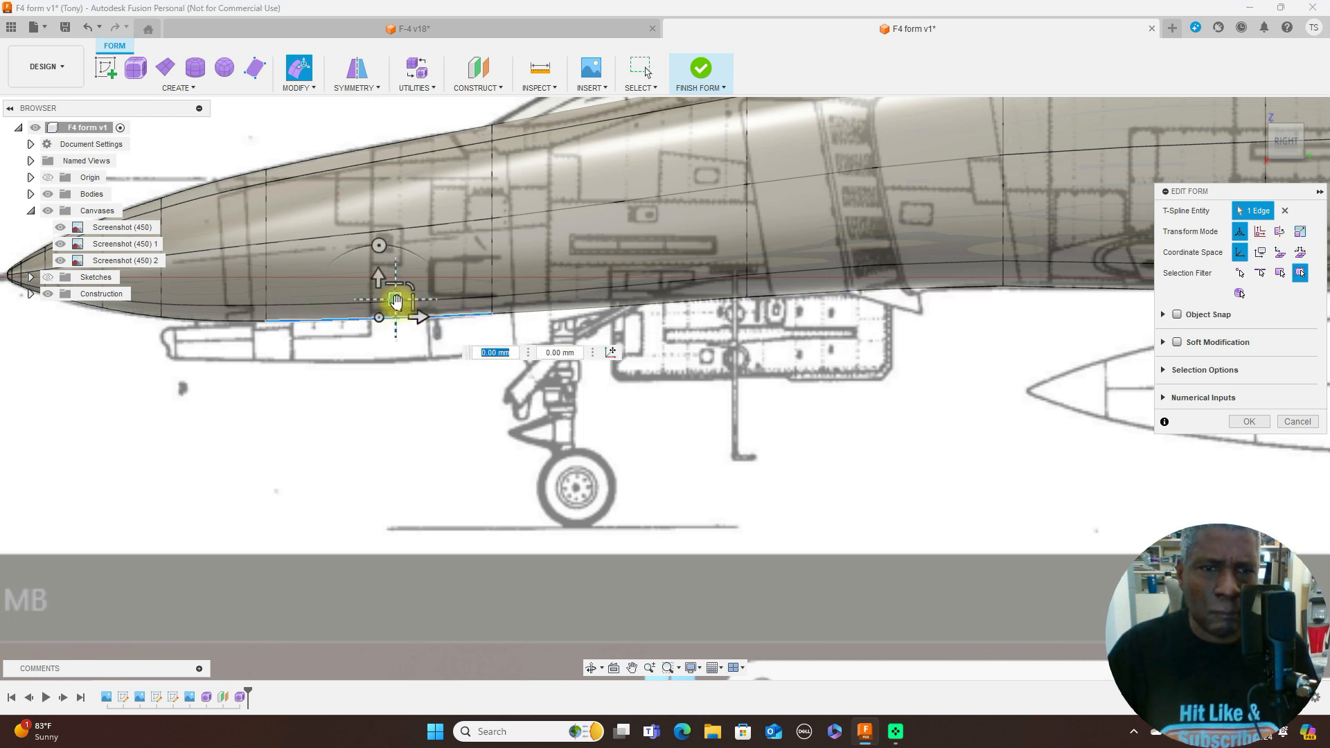
drag(395, 300, 395, 300)
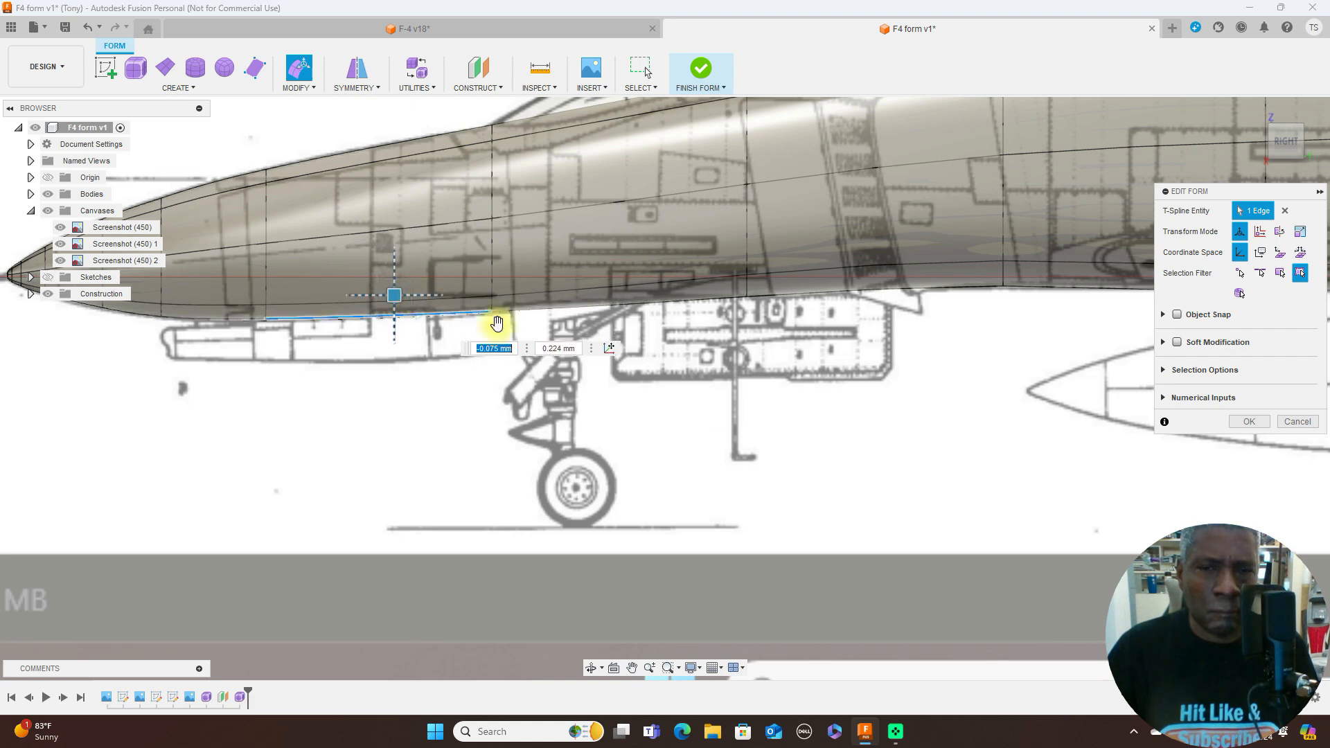
scroll(726, 414, up, 2)
scroll(726, 415, down, 2)
scroll(726, 413, down, 1)
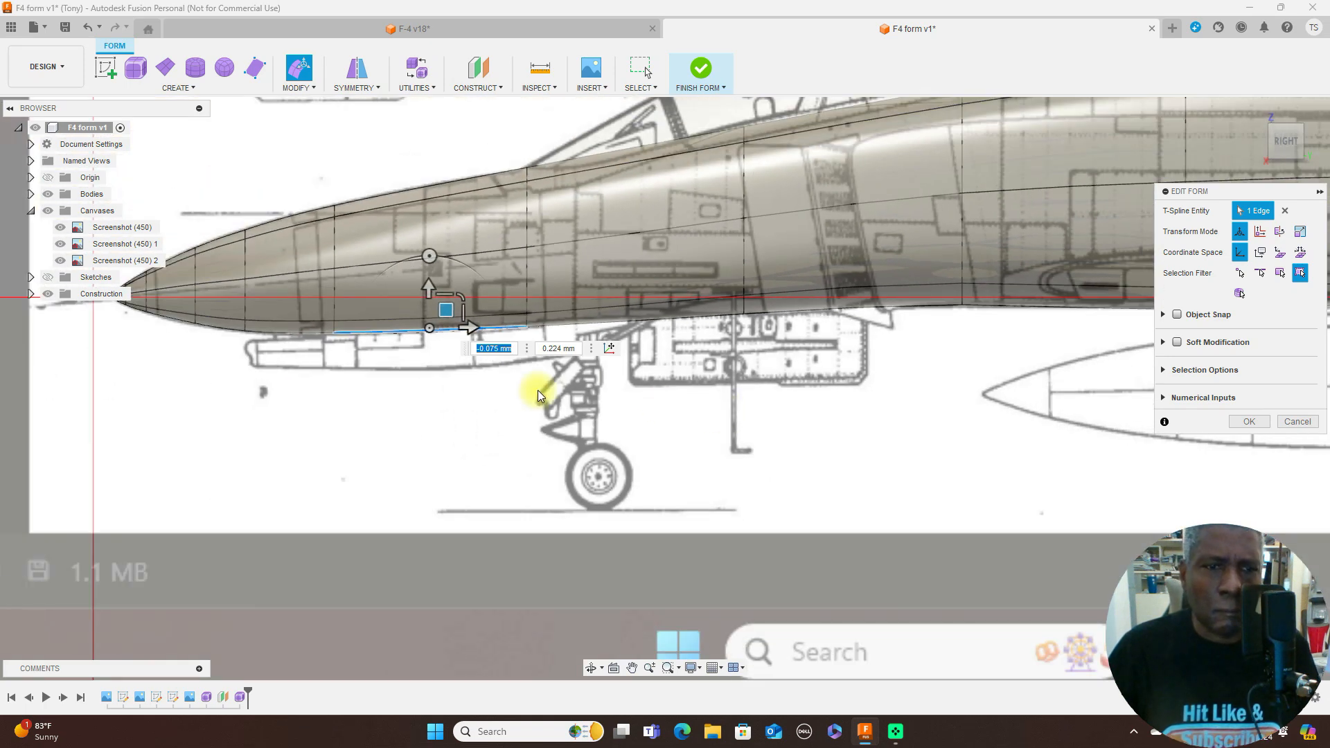
scroll(609, 398, up, 1)
click(610, 405)
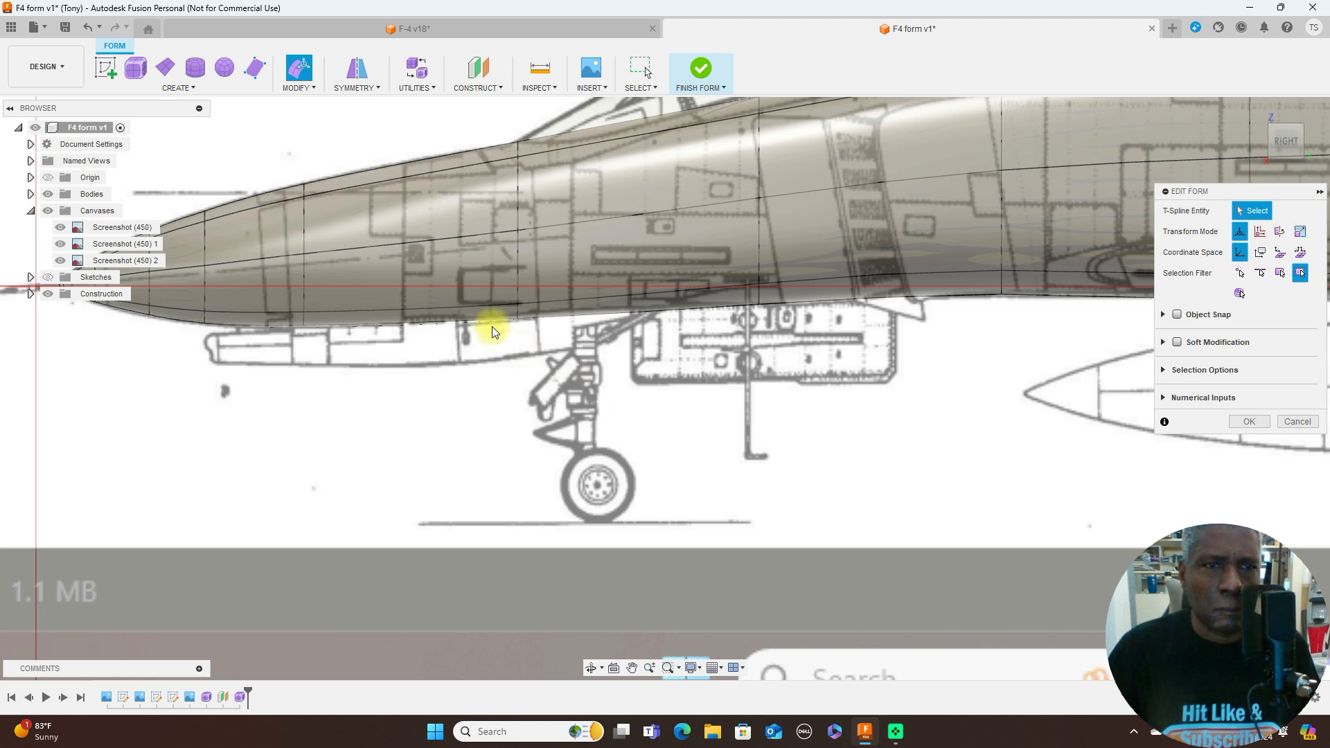
- Lower the complete edge loop around the nose, ahead of the windshield, by about 0.118 mm
click(308, 239)
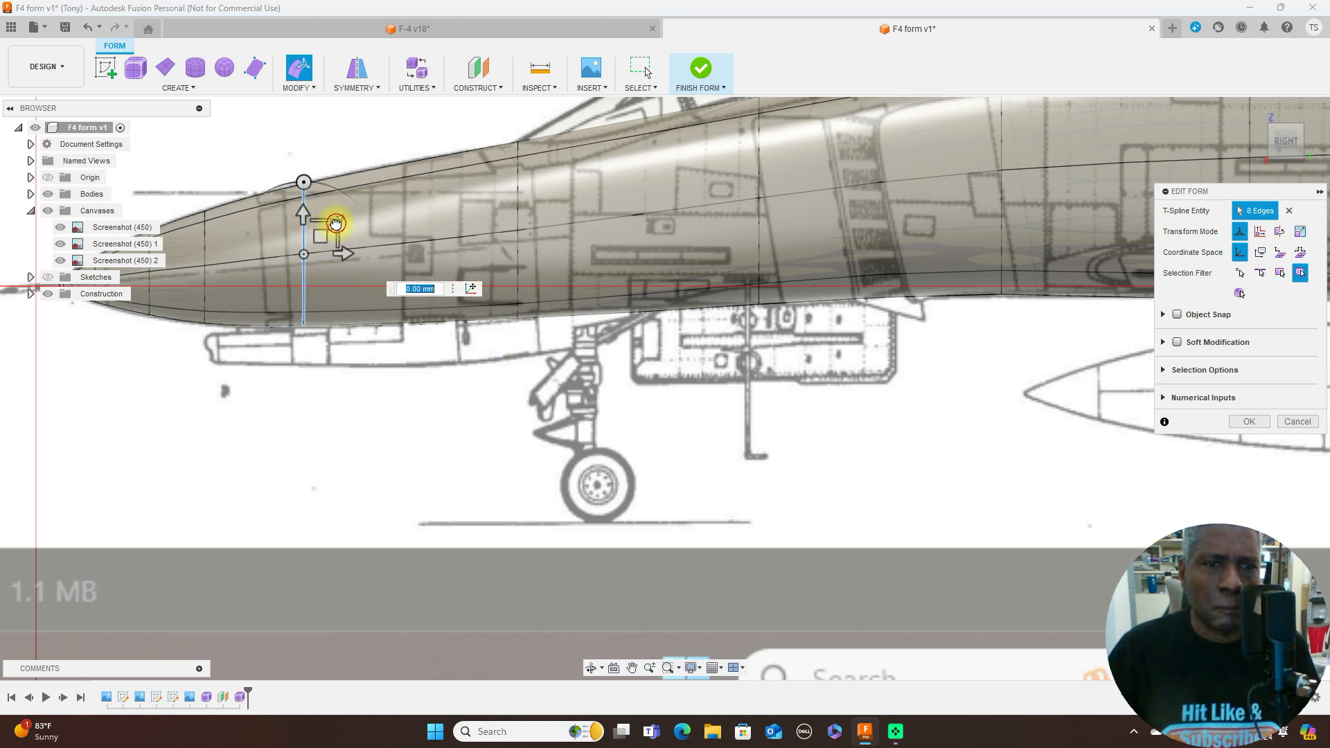
click(336, 223)
drag(336, 223, 325, 240)
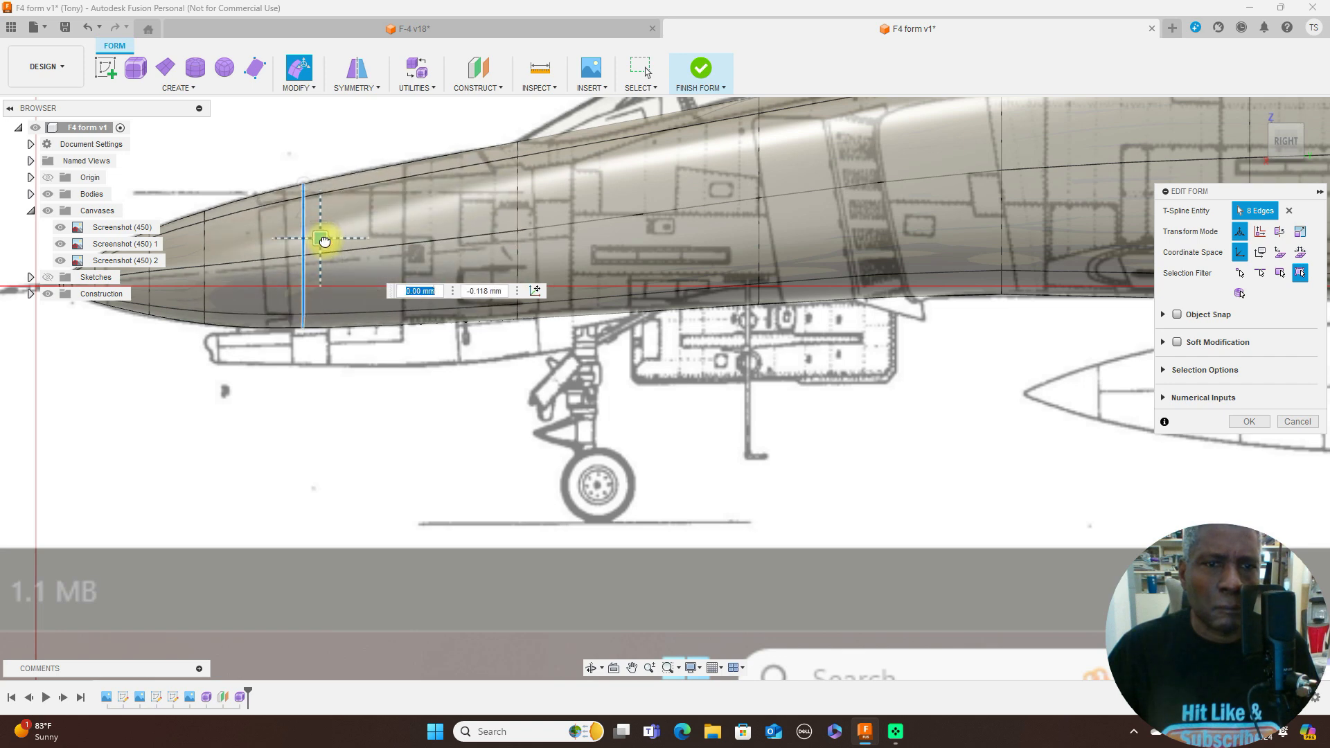
scroll(676, 273, down, 3)
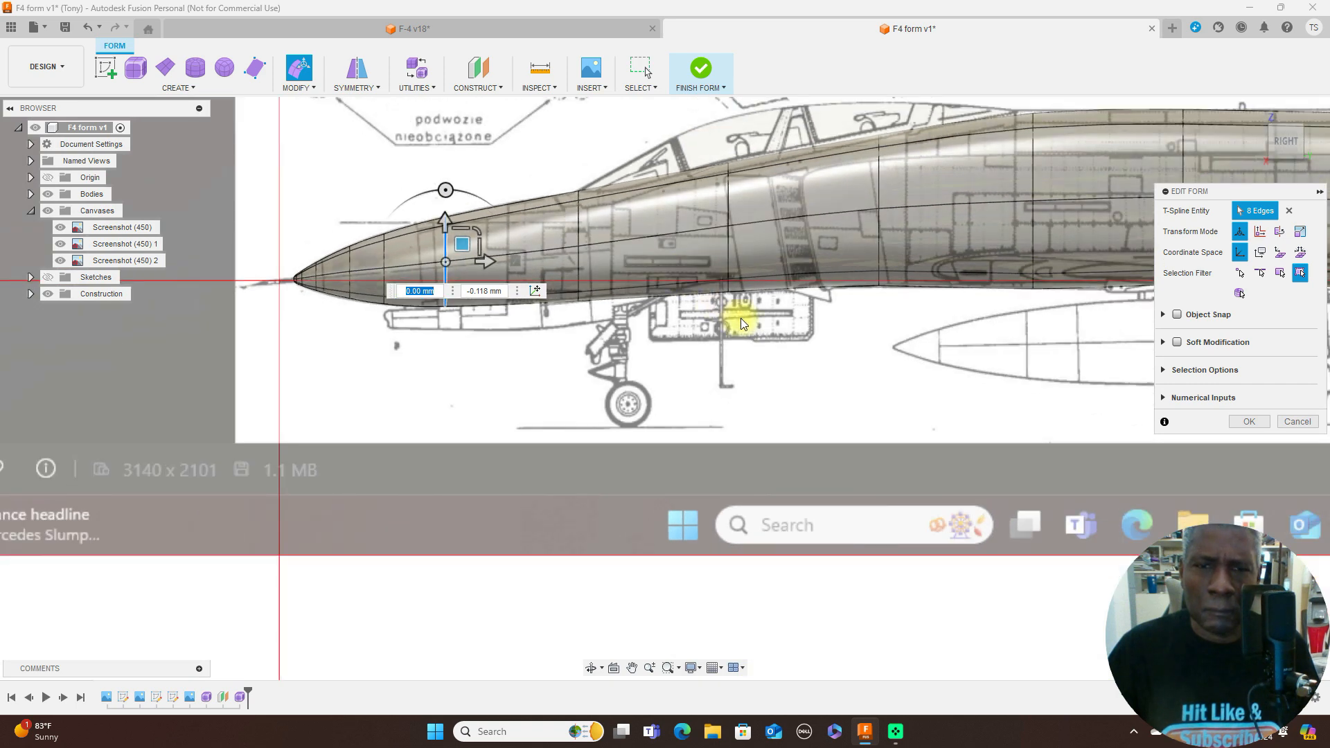
- Insert a single edge loop in Exact mode at location -0.416 behind the fuselage loop at the windshield base
scroll(742, 322, up, 2)
scroll(580, 338, down, 2)
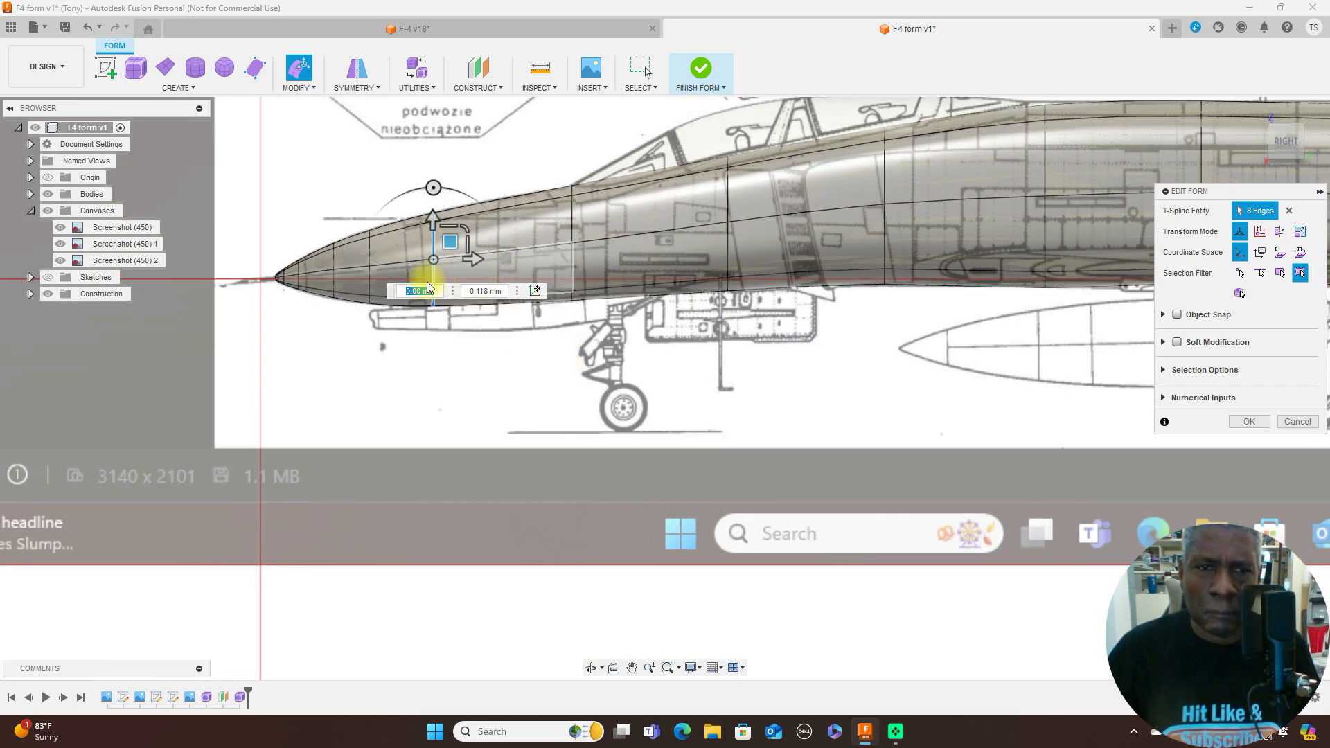
scroll(636, 416, up, 3)
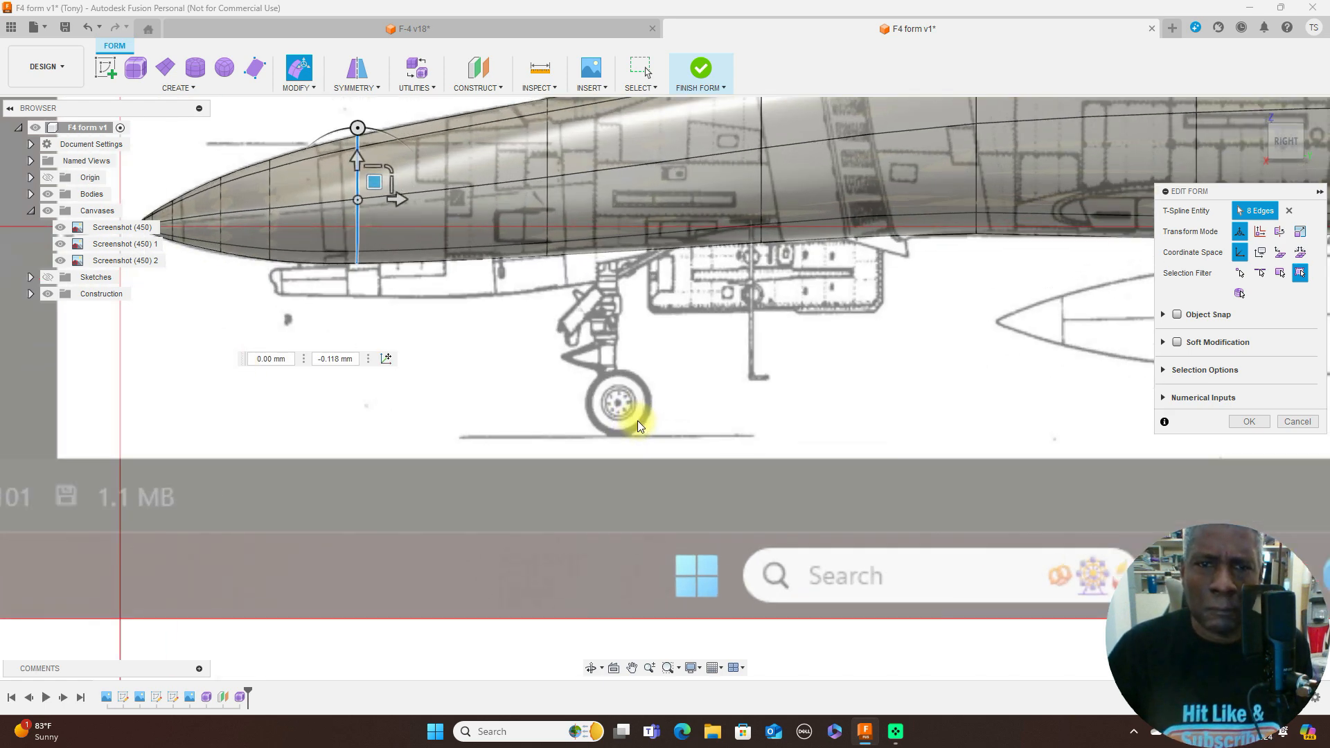
scroll(641, 364, down, 3)
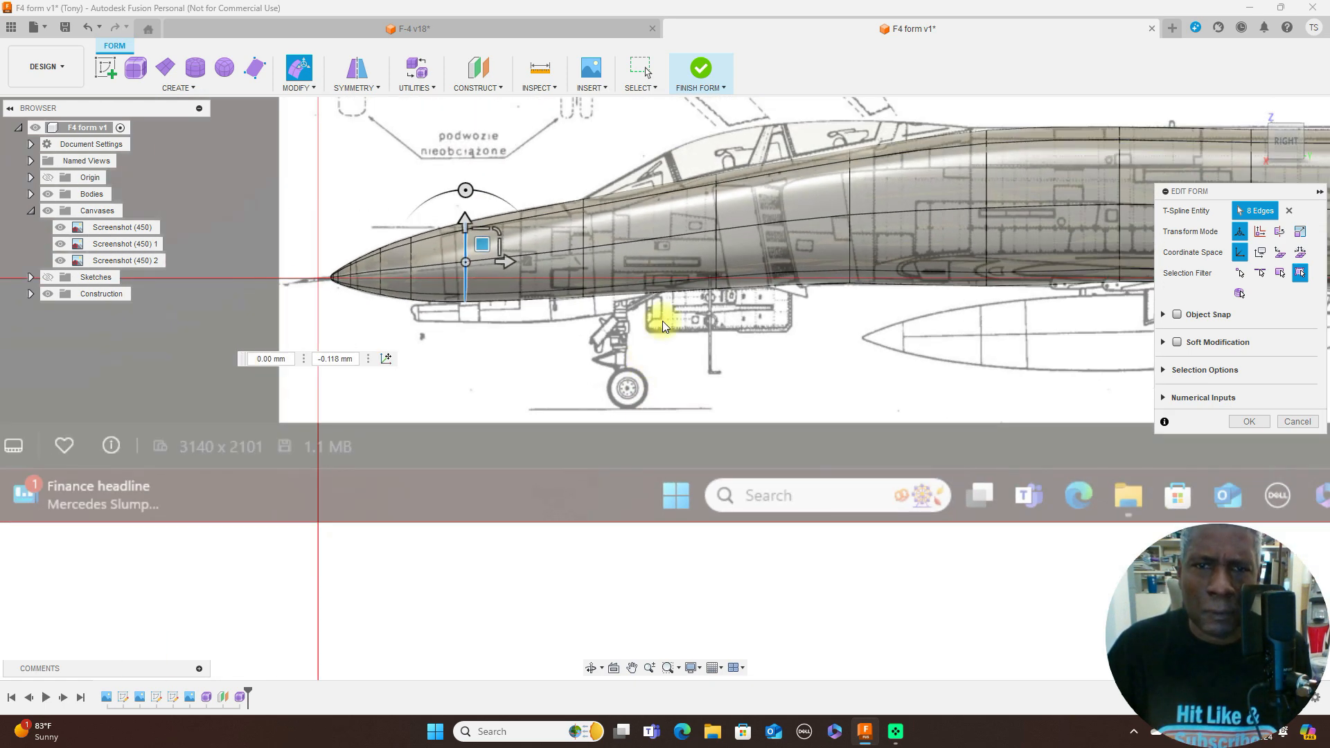
double_click(584, 230)
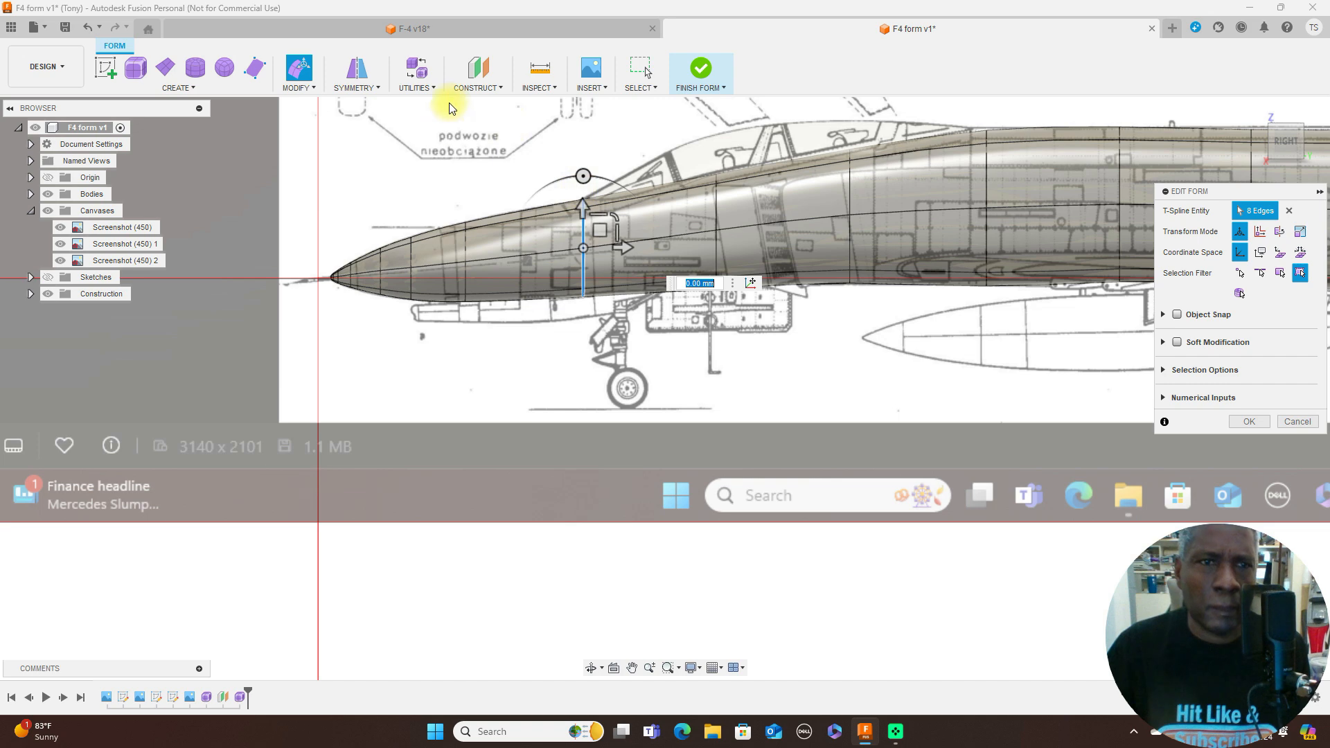
click(309, 86)
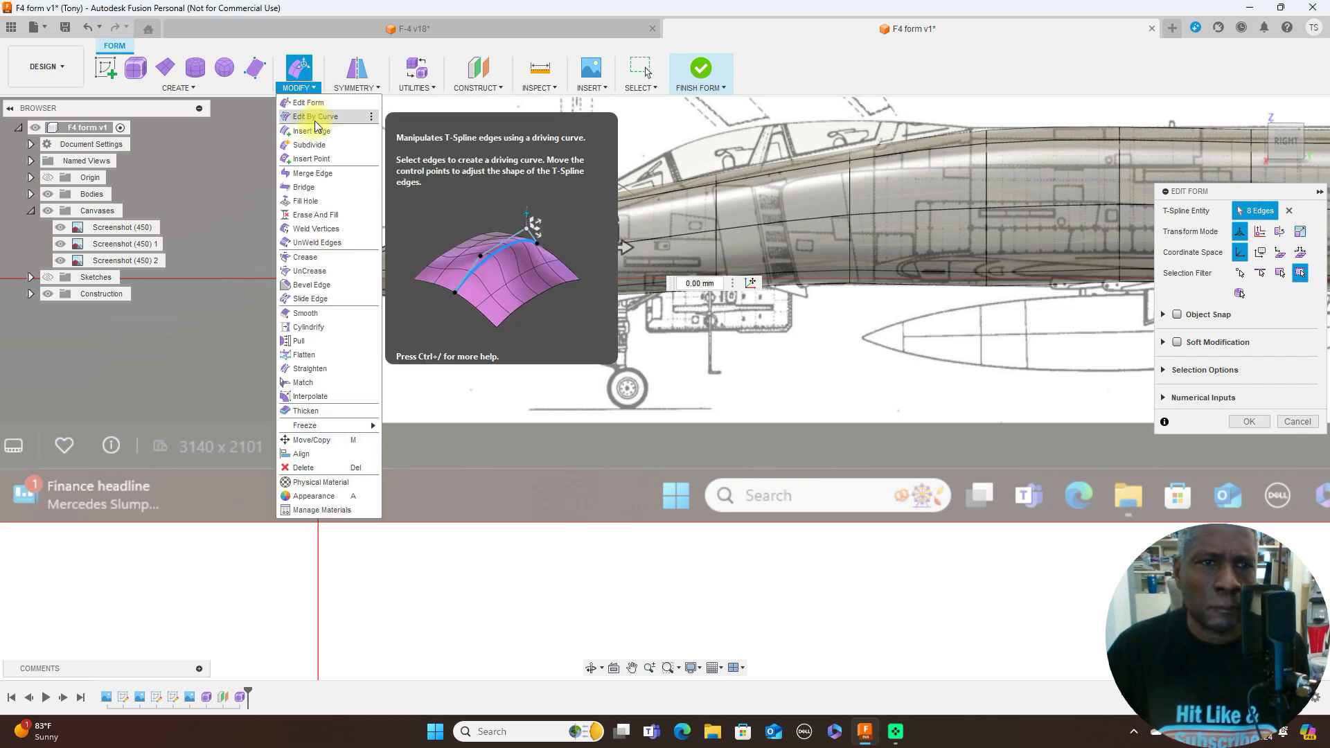
click(314, 131)
drag(585, 200, 702, 190)
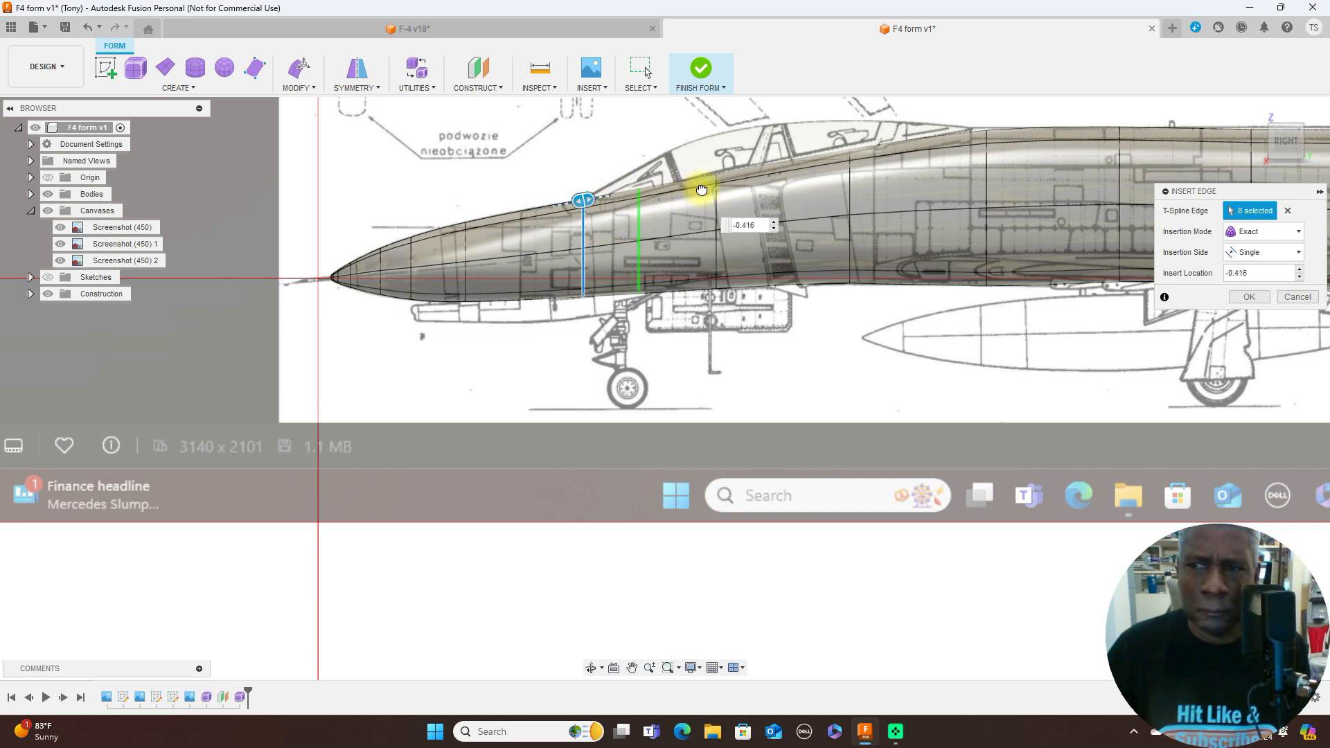
click(1250, 296)
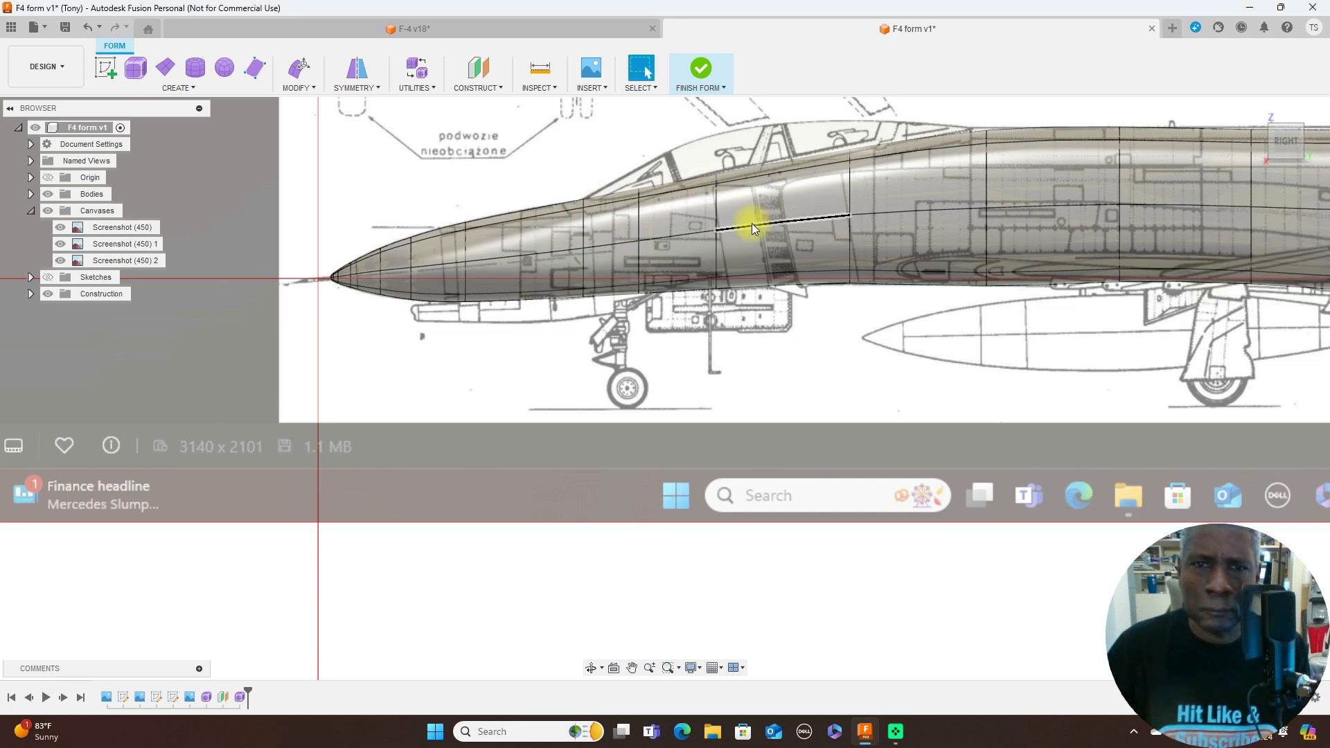
- Scale the inserted edge loop to about 0.918 in the side plane to follow the blueprint outline
right_click(640, 228)
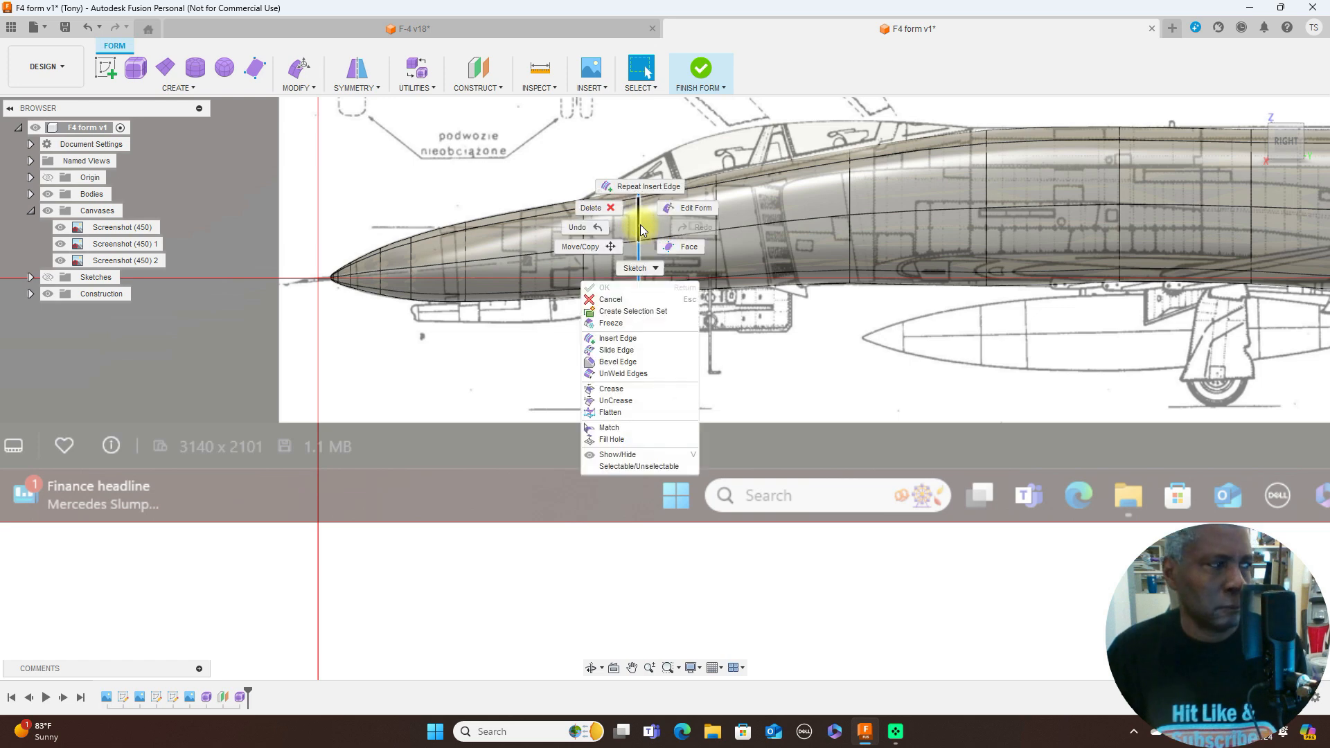
click(690, 208)
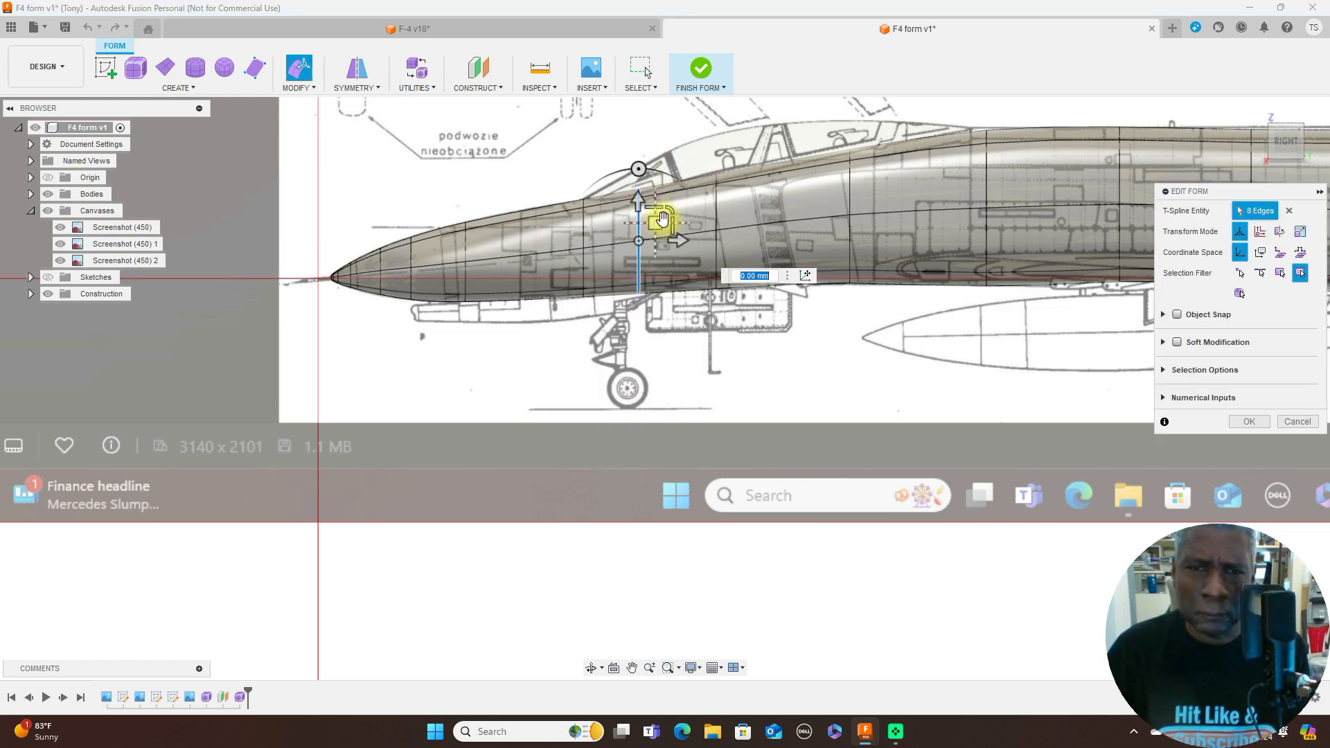
scroll(672, 208, up, 5)
mouse_move(645, 232)
mouse_down()
mouse_move(638, 215)
mouse_move(642, 234)
mouse_up()
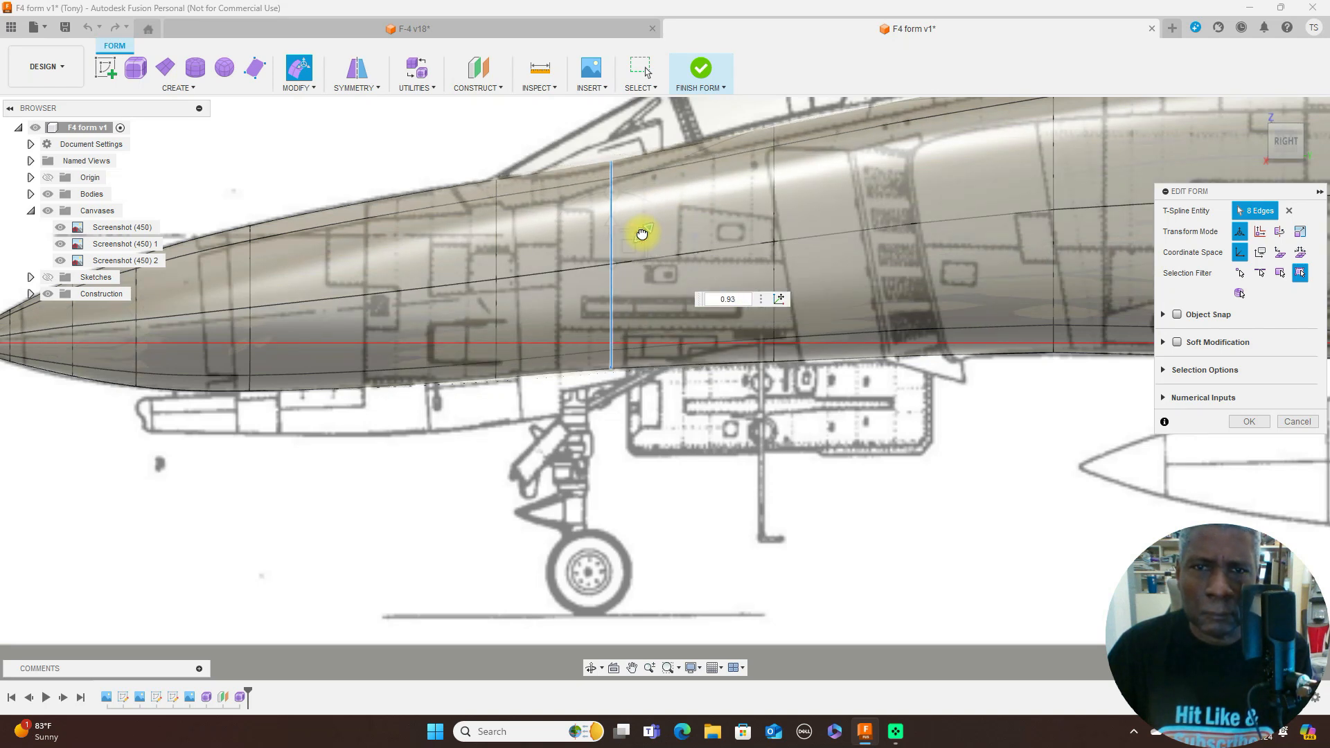
drag(642, 233, 641, 234)
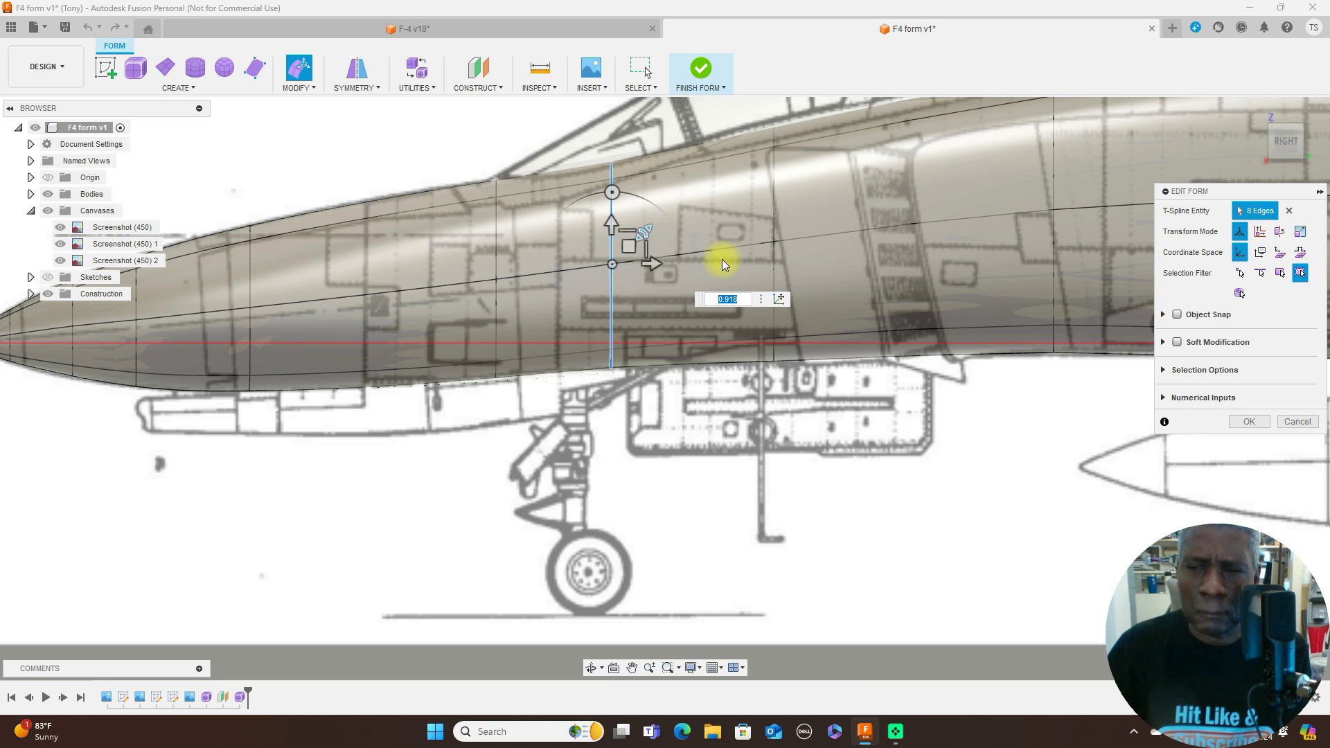
- Scale the next fuselage edge loop aft, below the front cockpit, to 1.086 and raise it about 0.24 mm
click(773, 226)
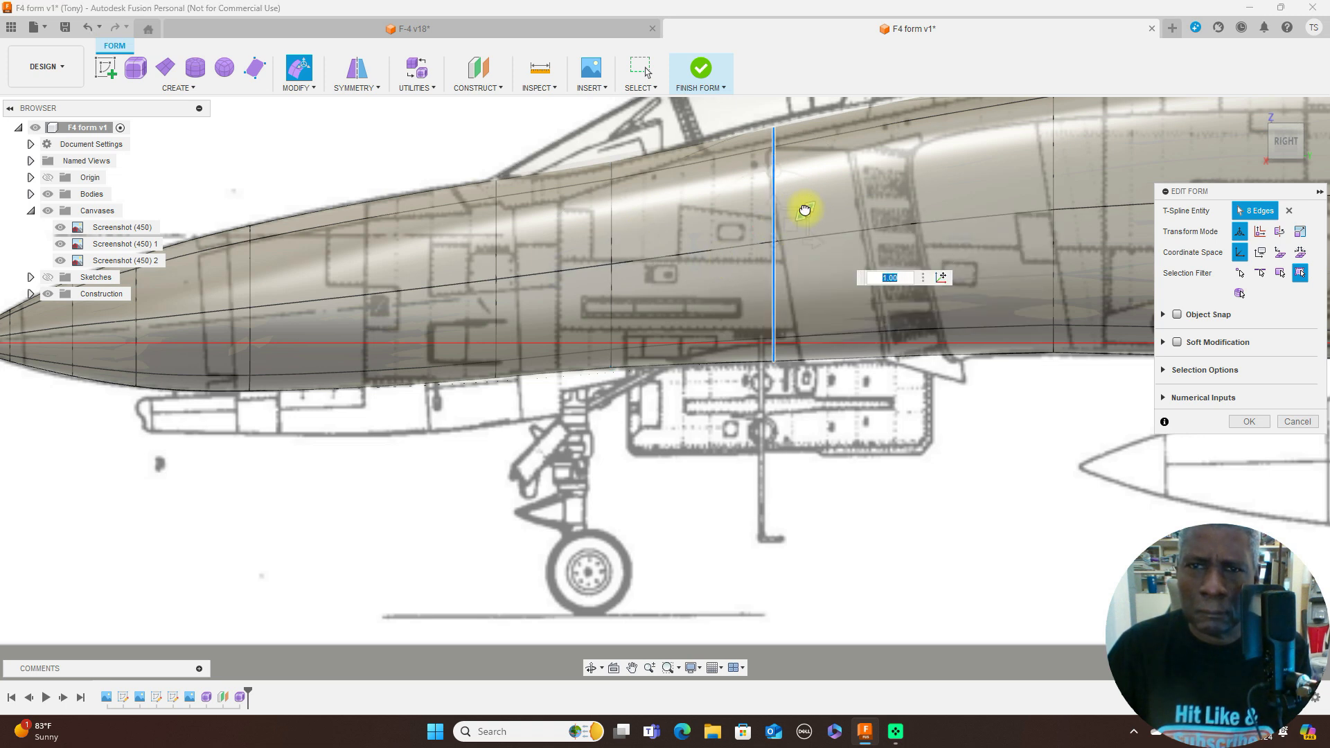
text(1.086)
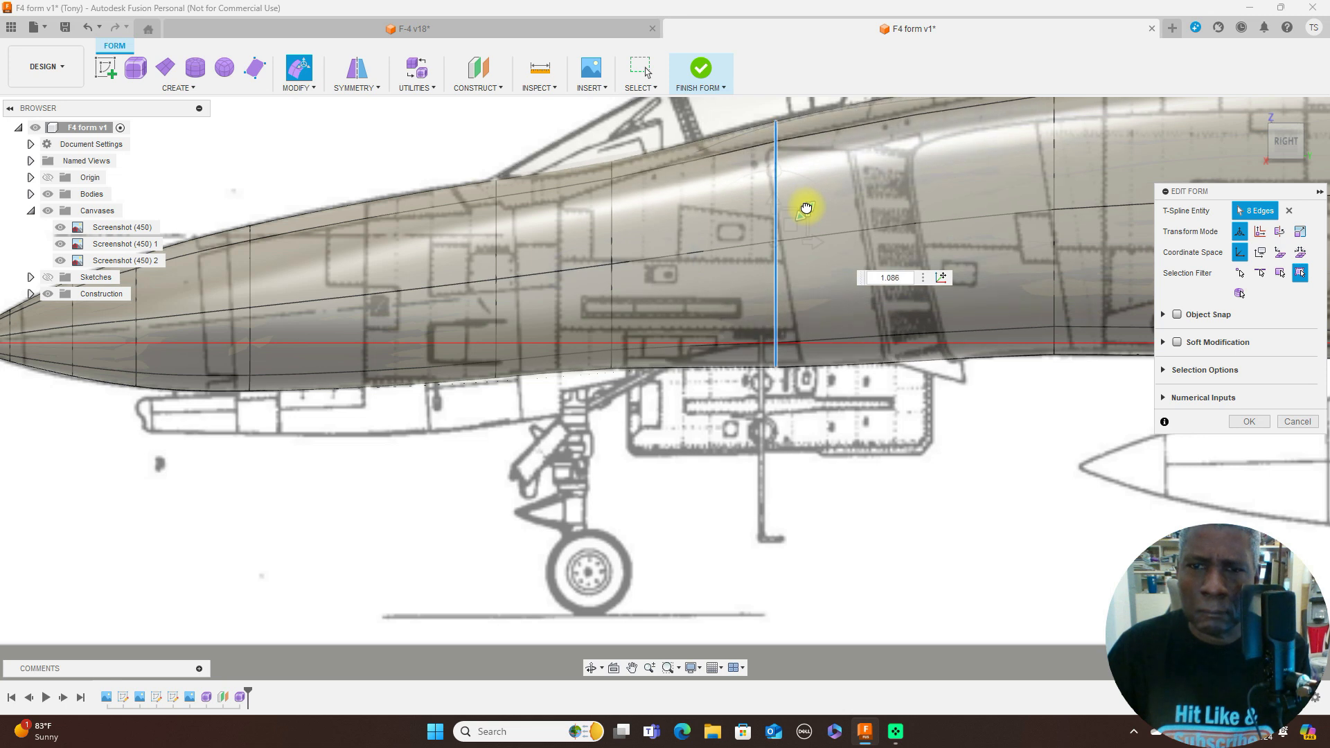
key(Return)
drag(792, 225, 793, 221)
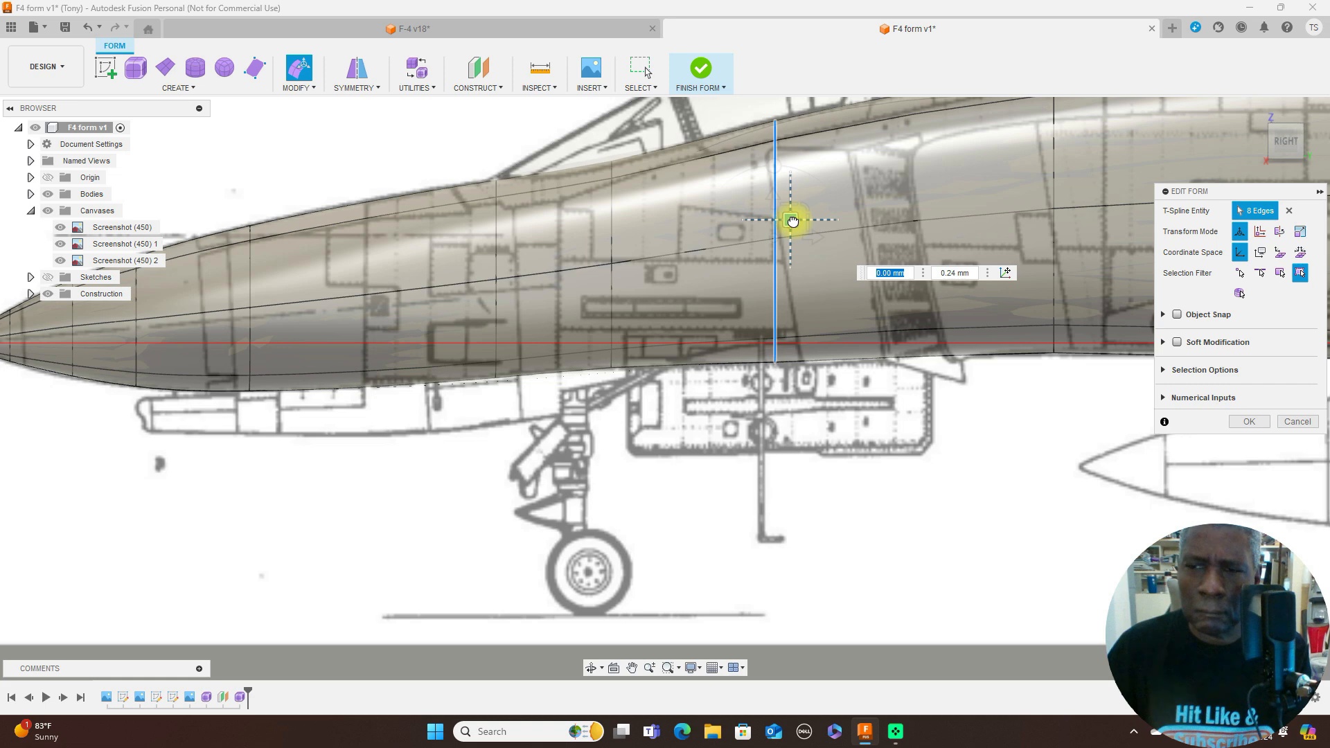
- Accept the edge loop edits and finish the fuselage form
scroll(930, 425, down, 2)
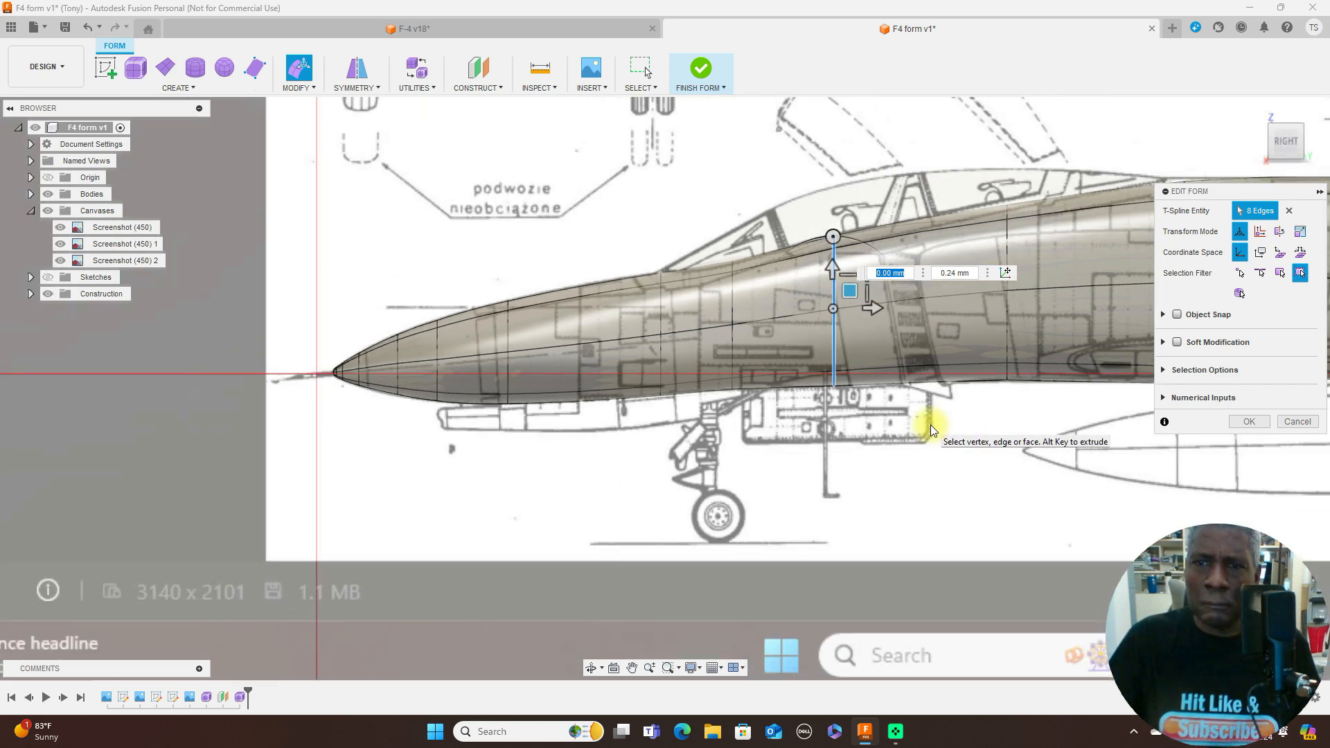
scroll(930, 425, down, 4)
middle_drag(978, 138, 681, 148)
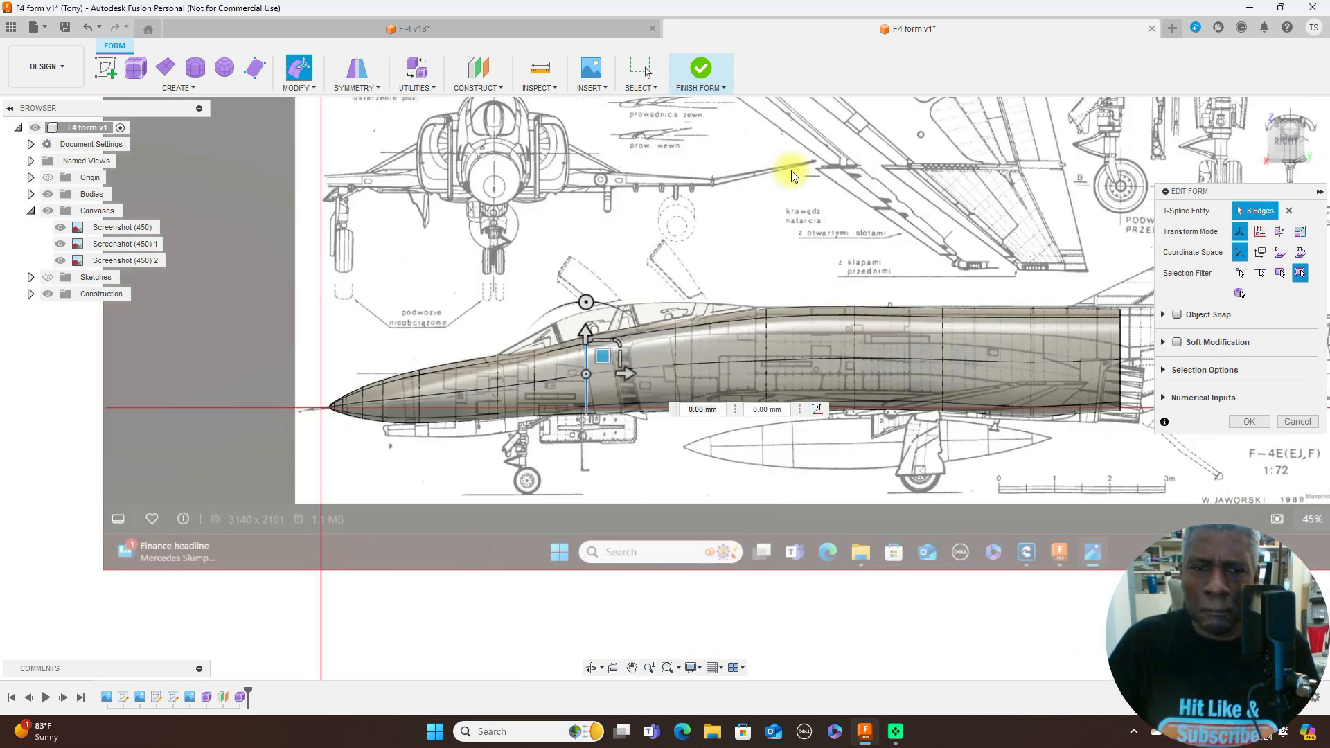
scroll(794, 175, down, 1)
middle_drag(906, 178, 823, 177)
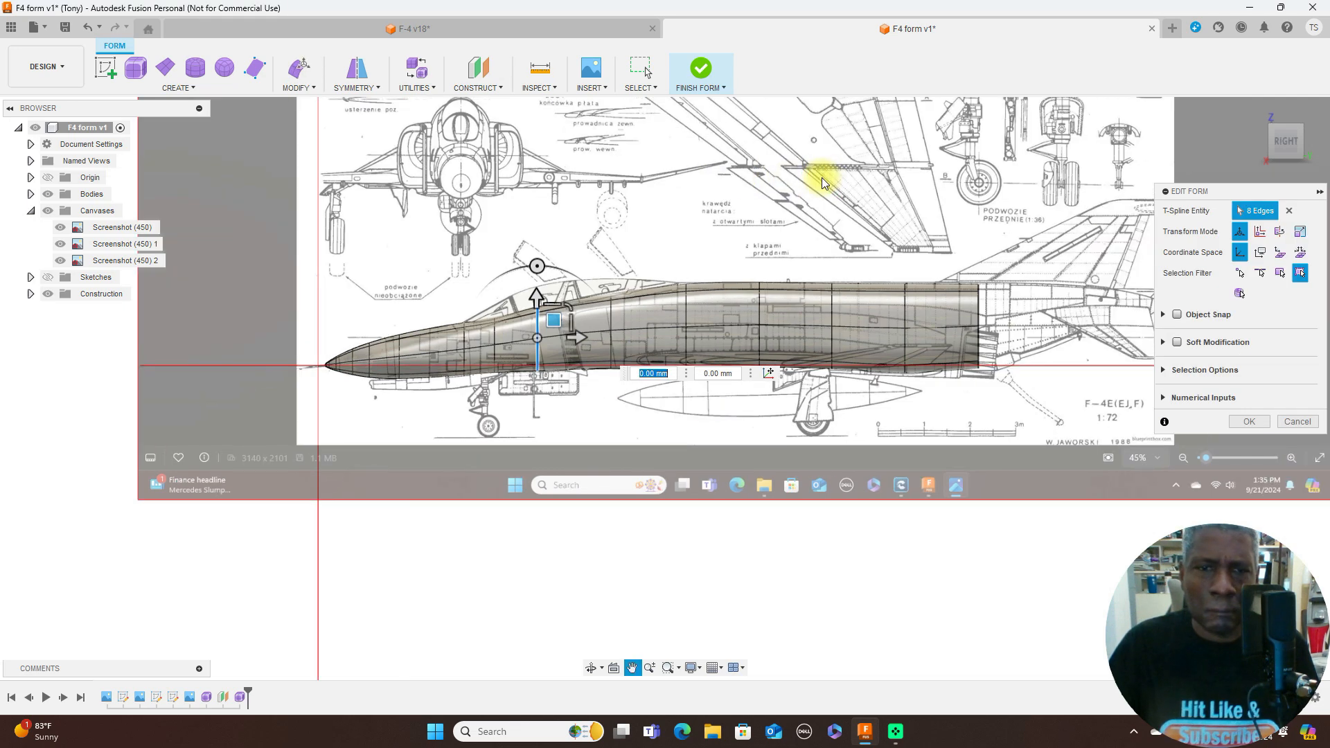
click(1249, 422)
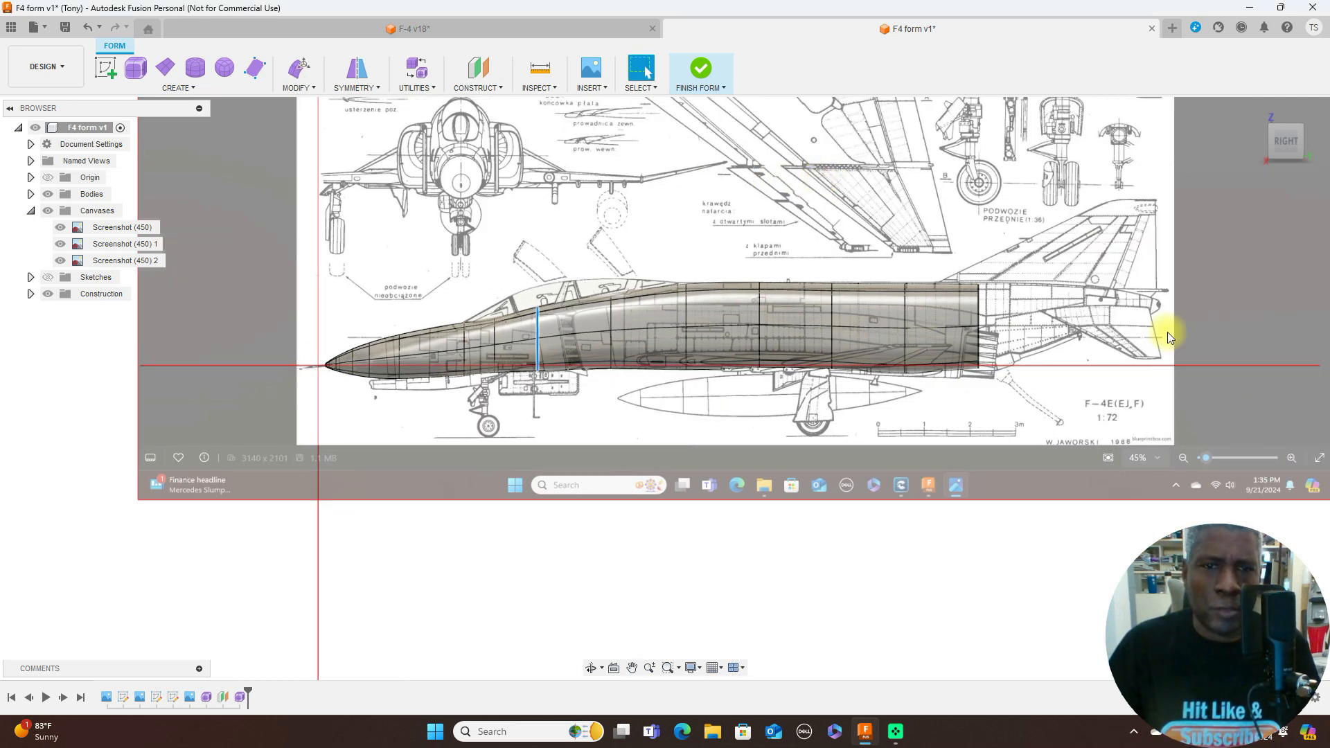
click(724, 89)
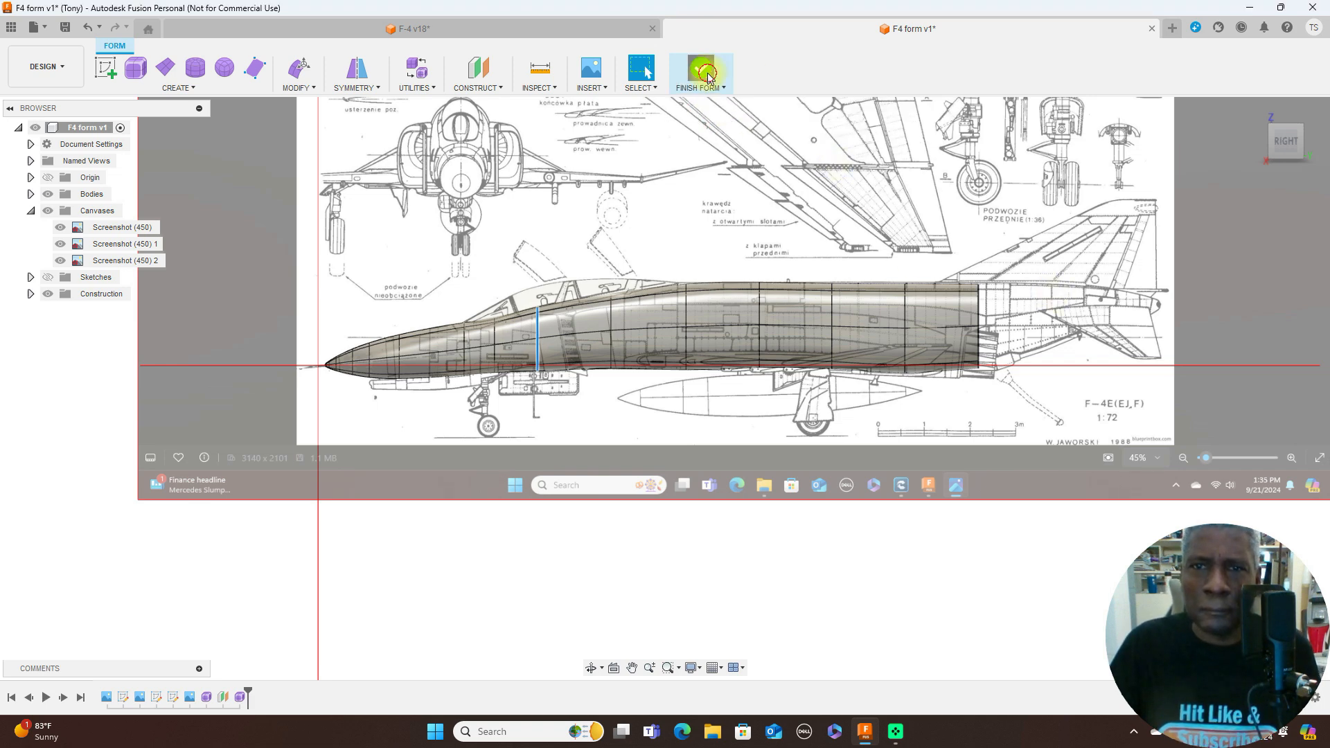
click(708, 76)
- Compare the finished fuselage and canopy outline against the side blueprint by hiding and showing the canvases
scroll(1075, 371, down, 2)
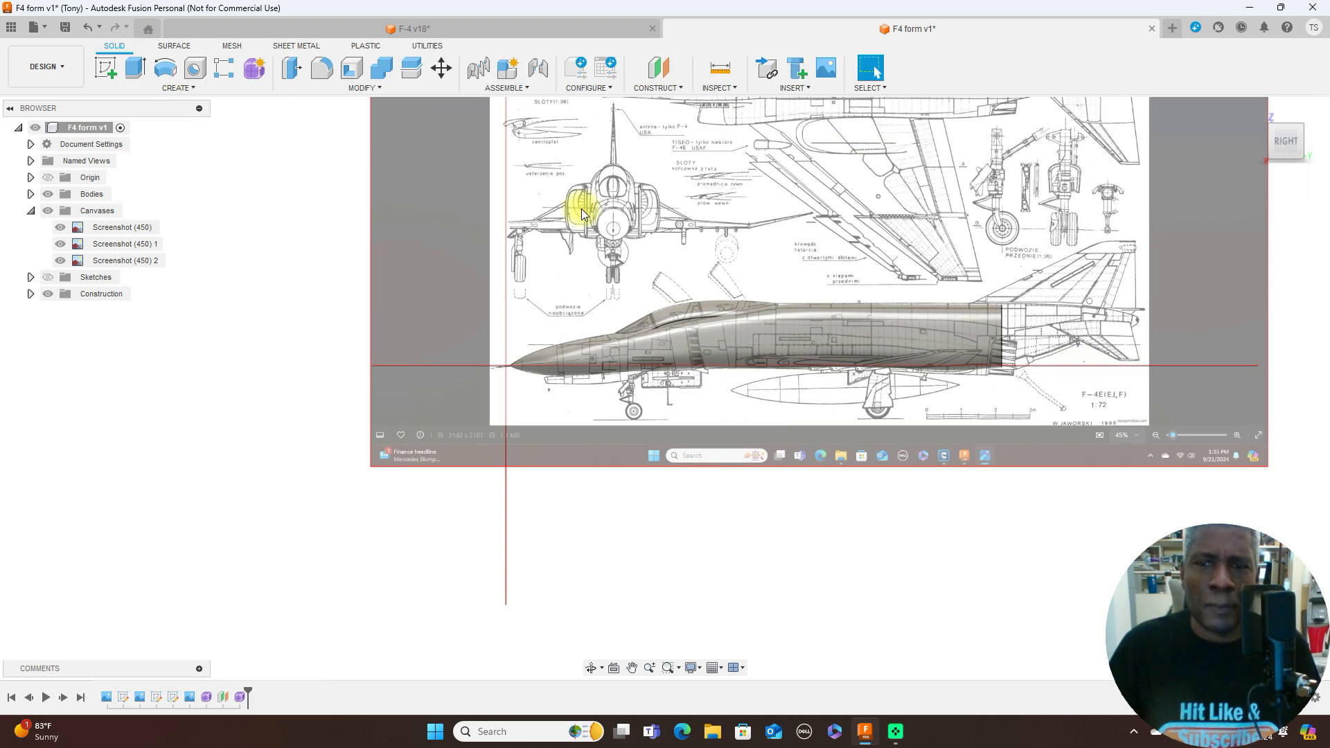
scroll(561, 204, up, 1)
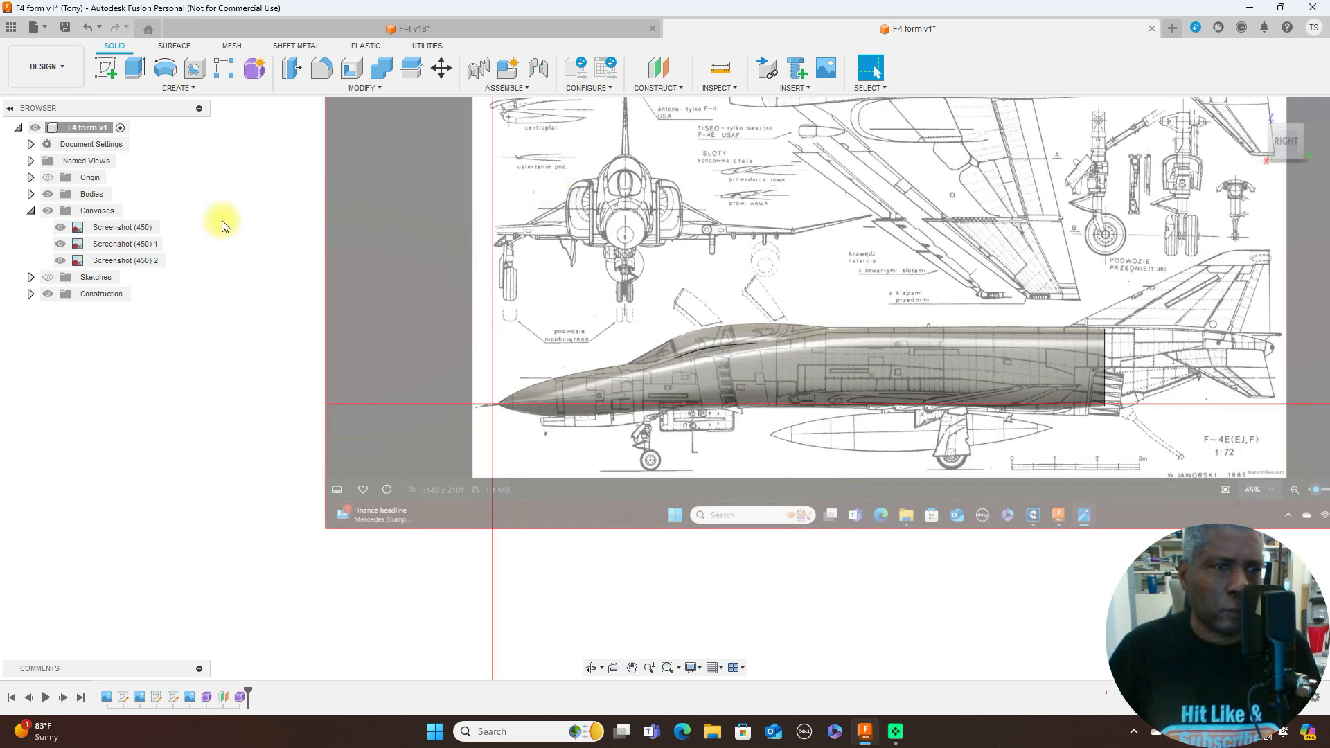
click(51, 209)
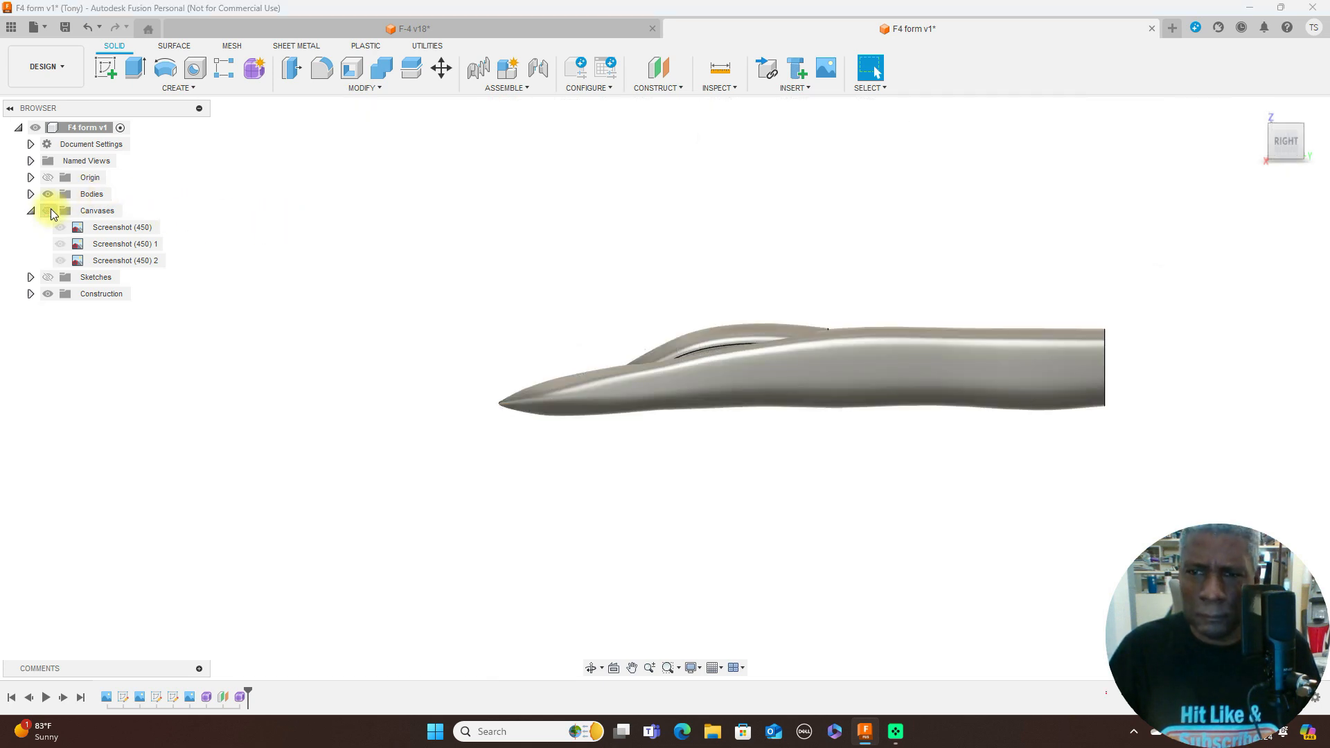
click(51, 209)
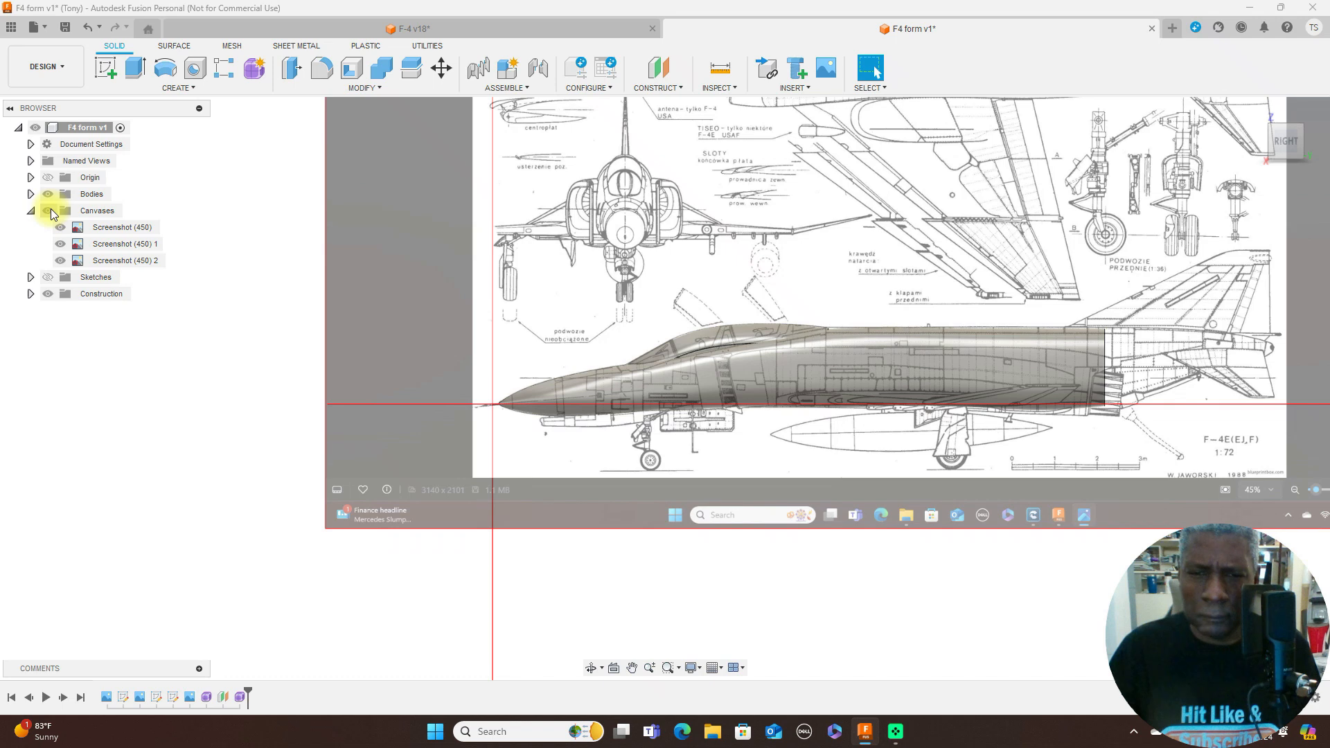
click(51, 209)
click(51, 209)
scroll(662, 301, up, 1)
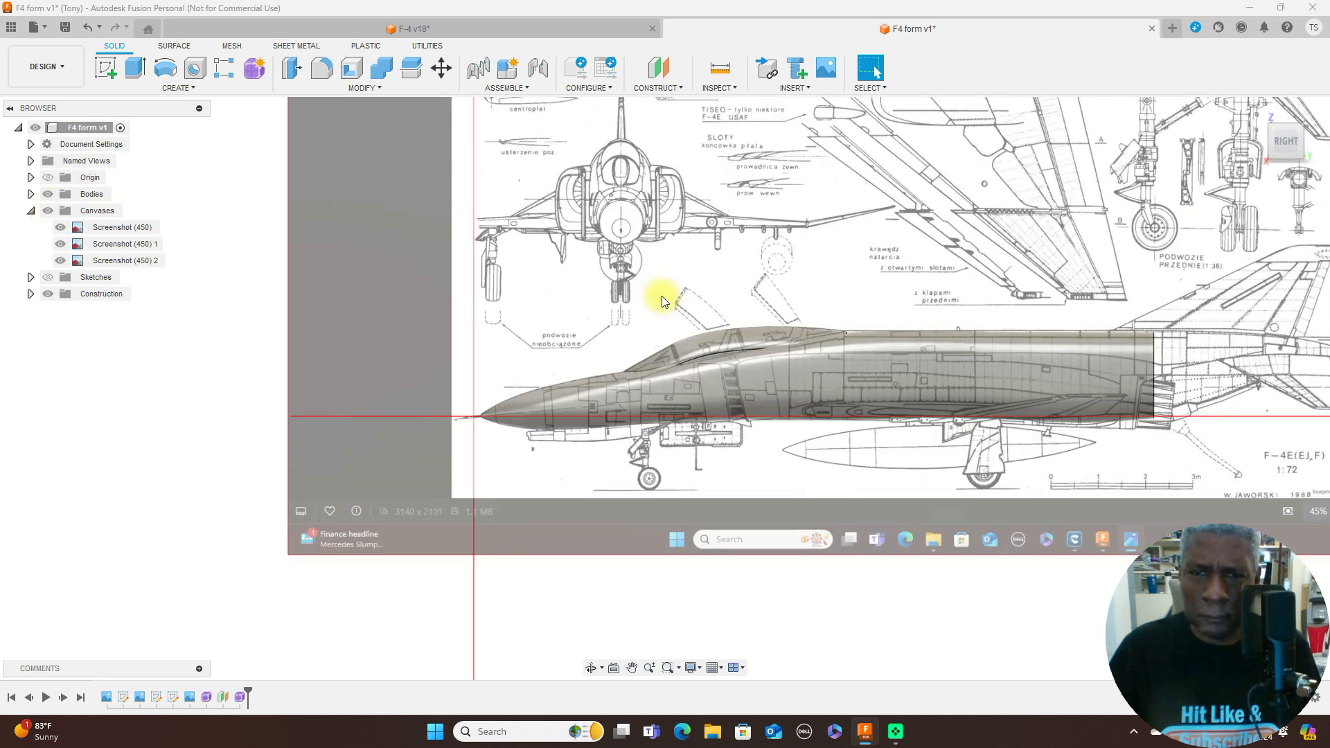
scroll(1084, 253, up, 2)
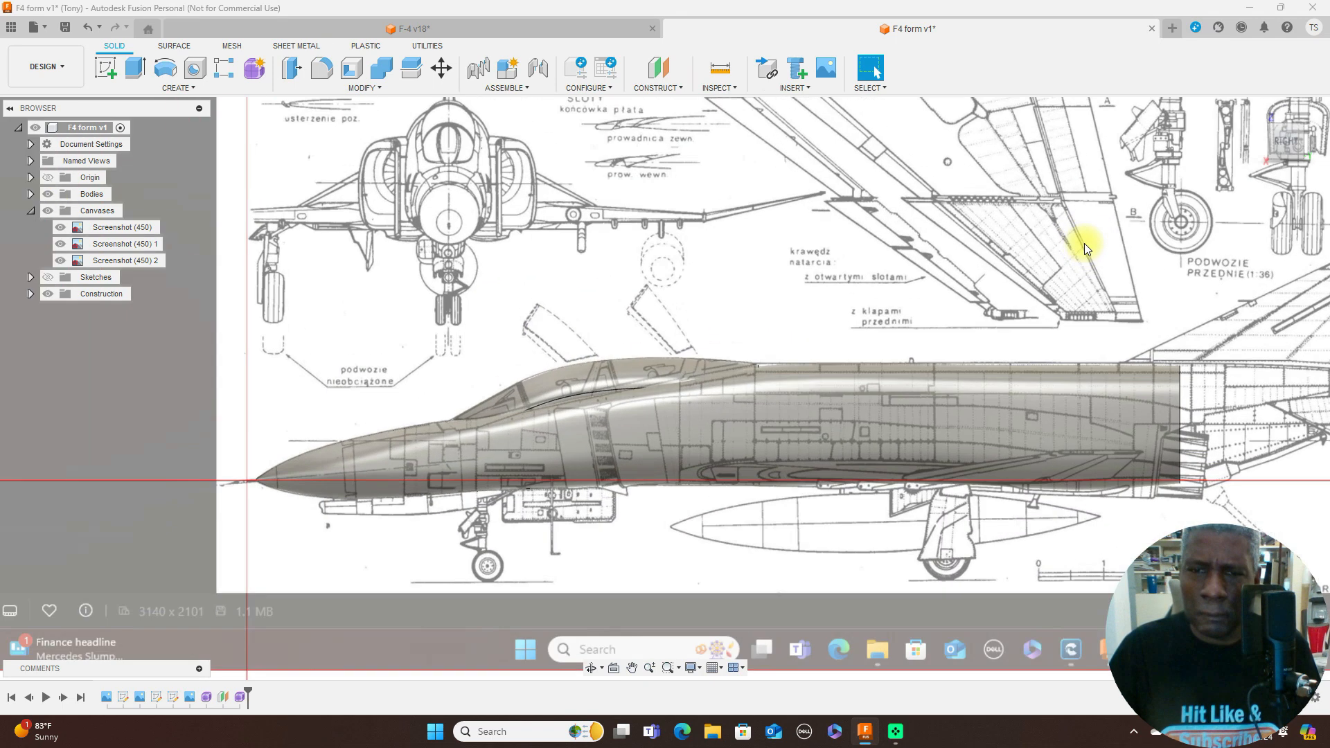
scroll(707, 326, up, 2)
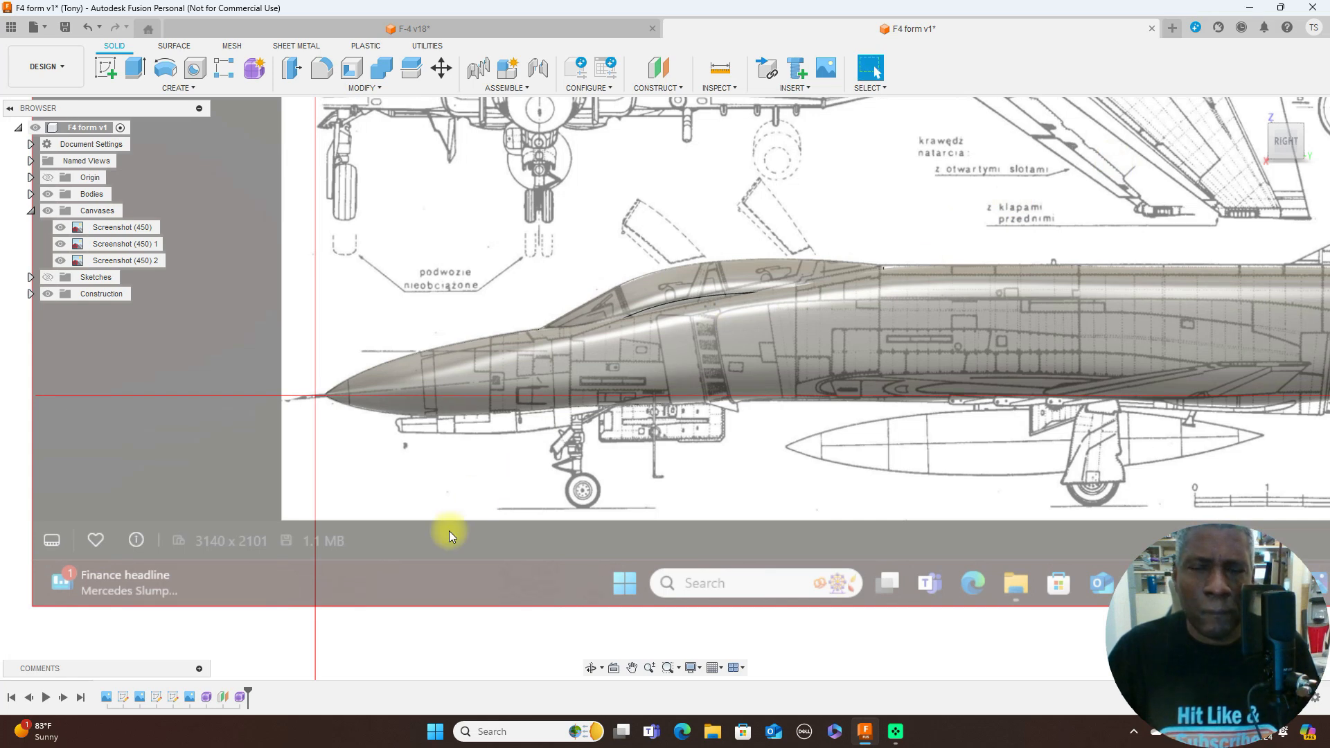
- Reopen the canopy form and lower four faces along its lower front sides, two per side, by about 1.389 mm
right_click(240, 699)
click(294, 567)
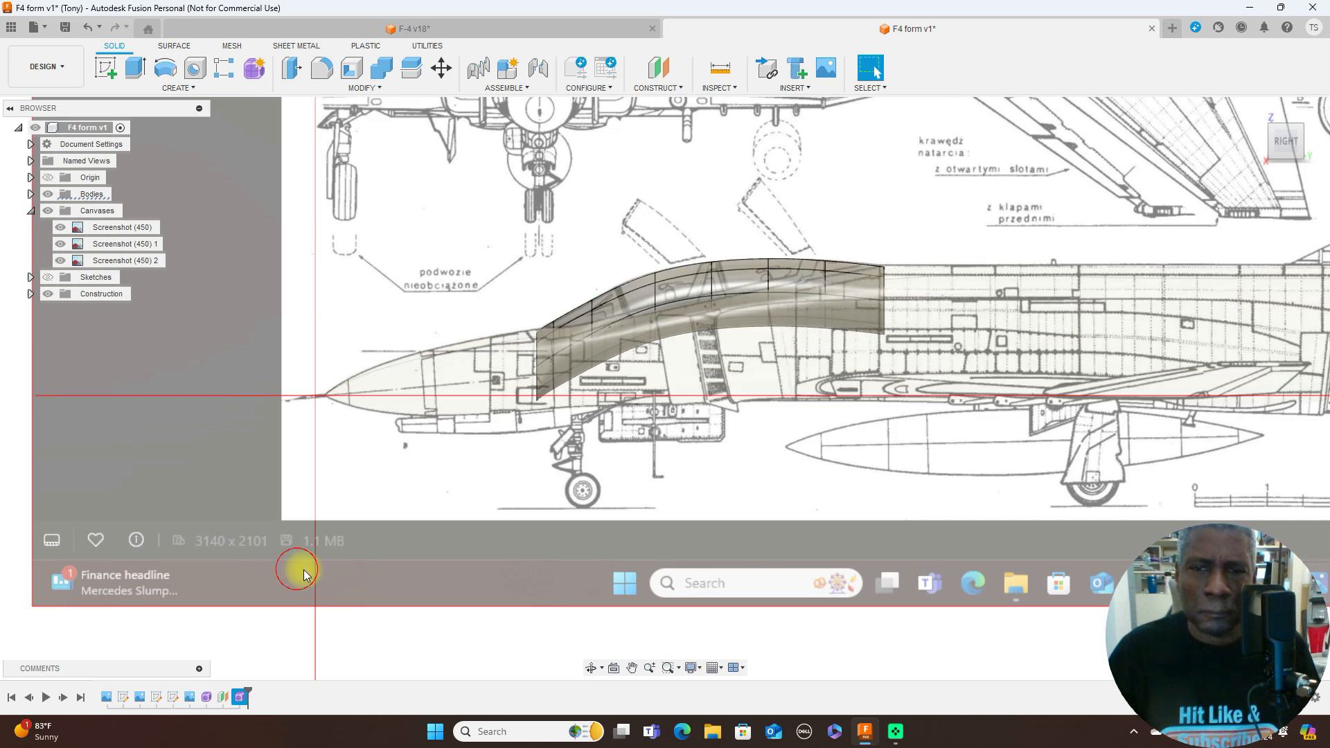
scroll(658, 385, up, 2)
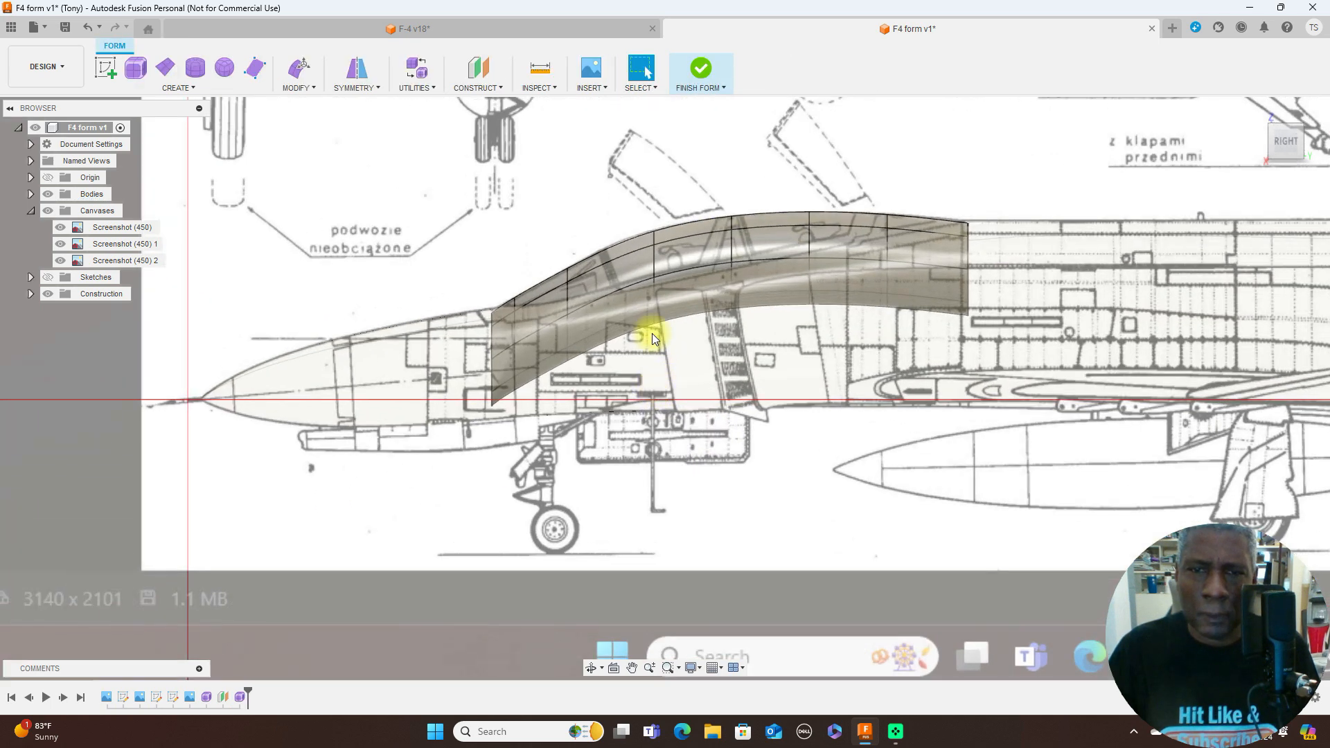
click(647, 287)
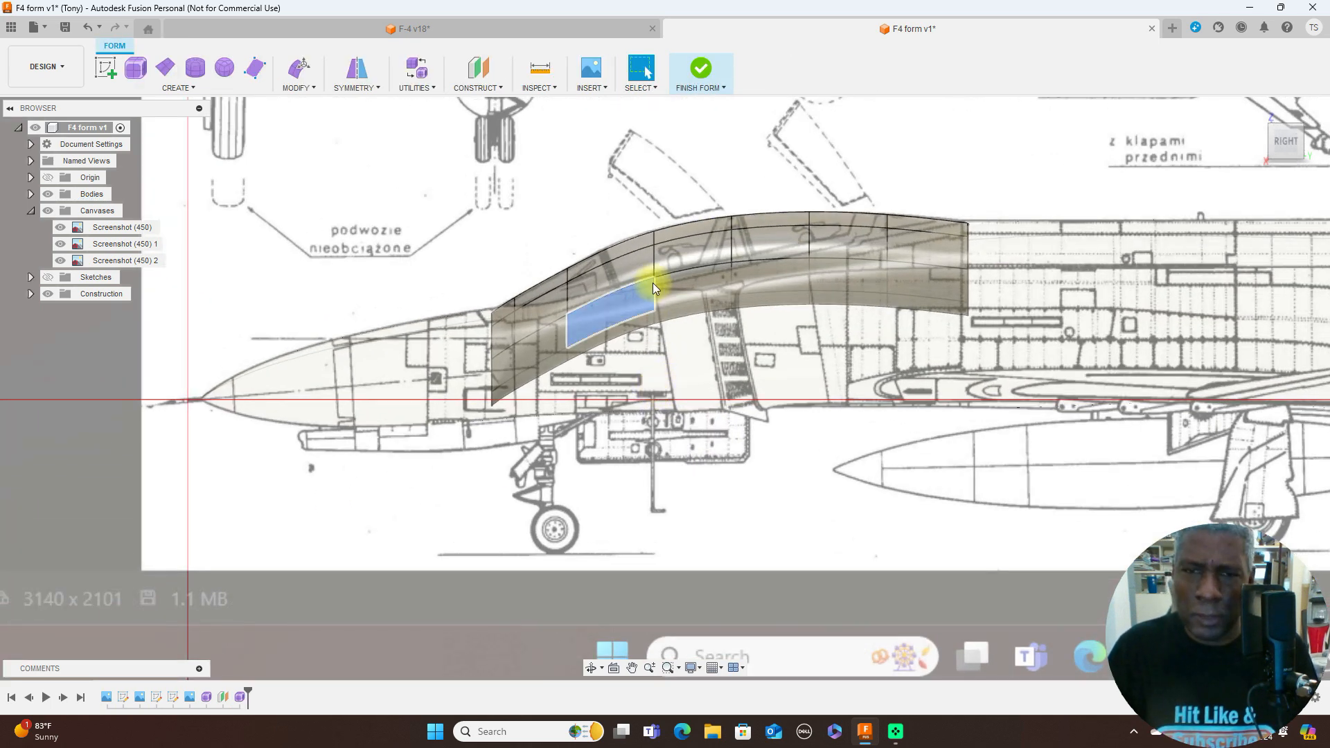
shift+click(714, 266)
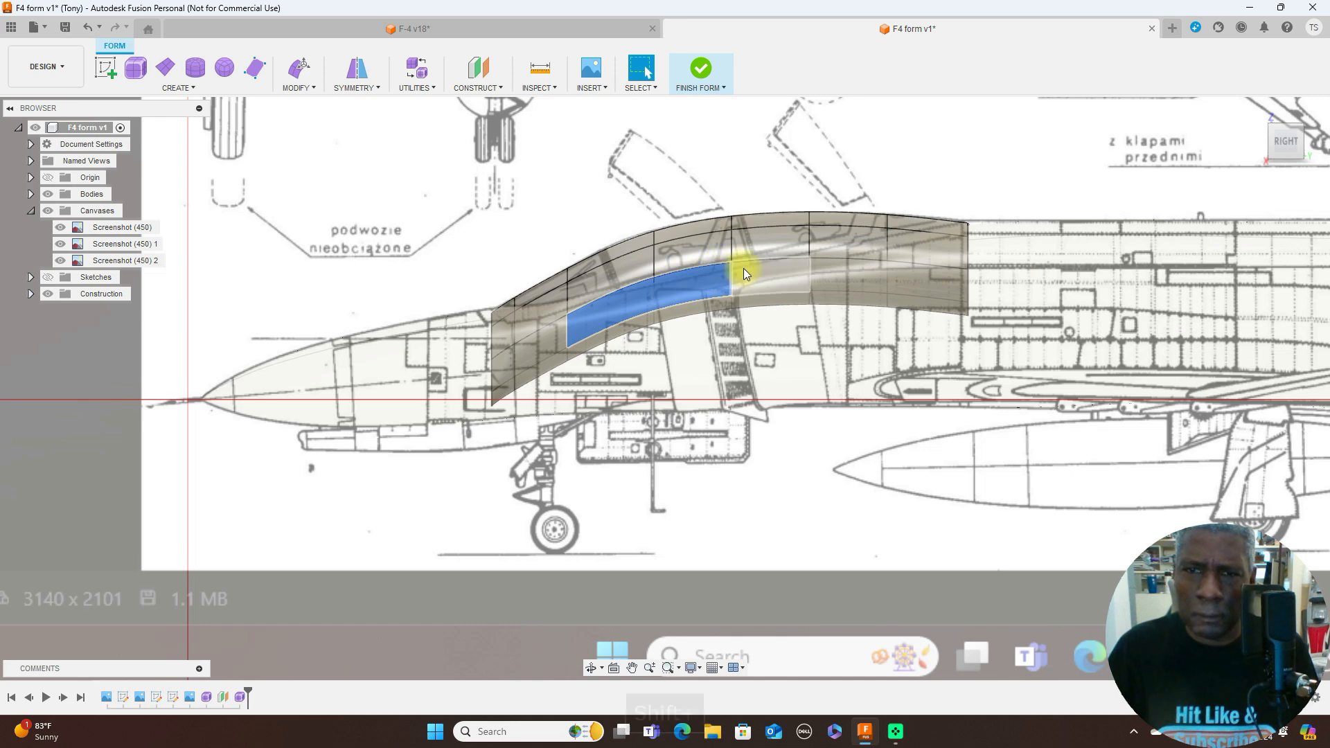
click(1263, 143)
click(1264, 143)
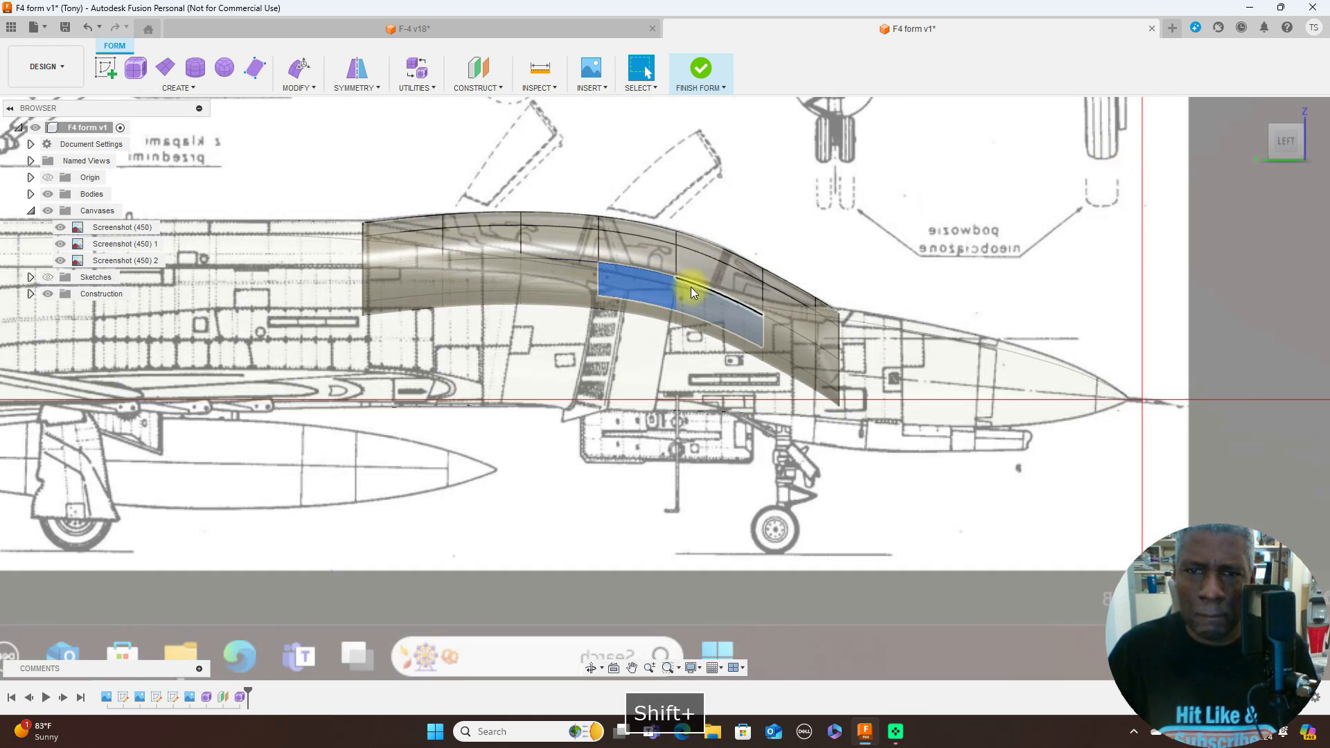
shift+right_click(849, 201)
click(893, 185)
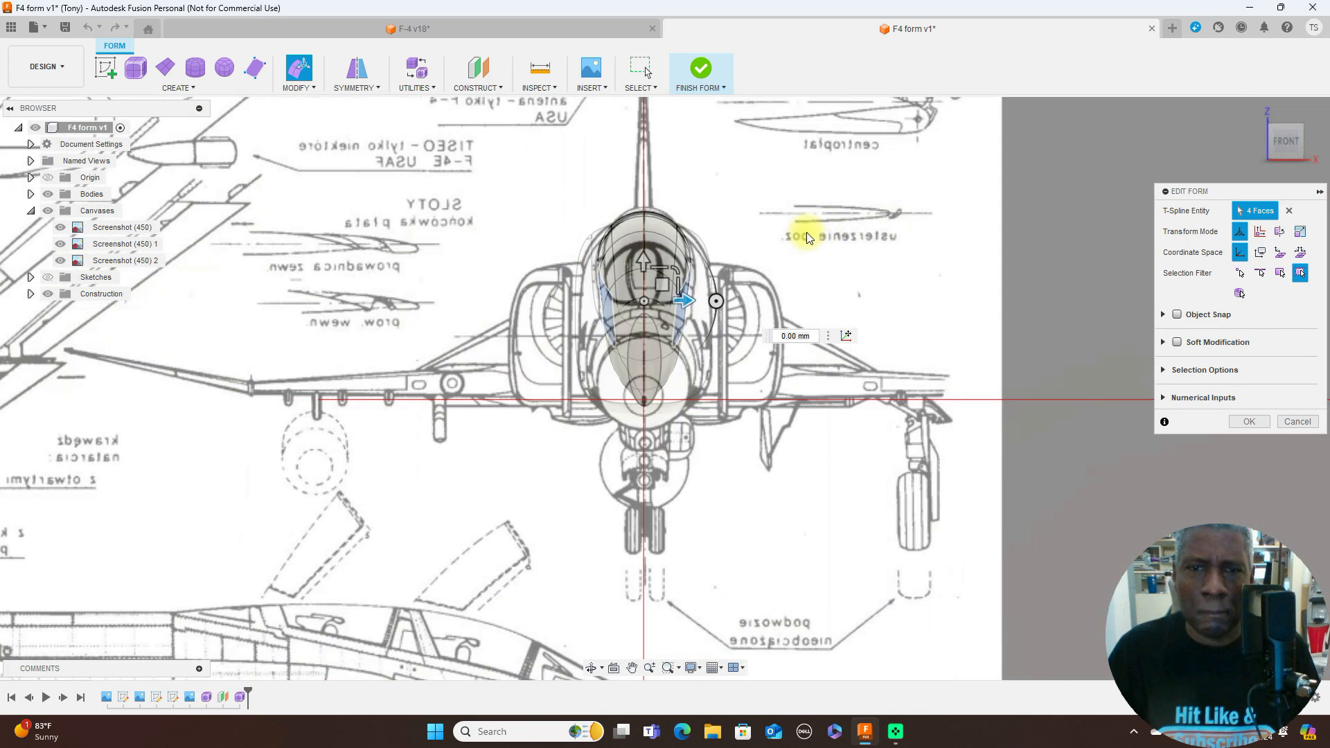
drag(664, 286, 664, 304)
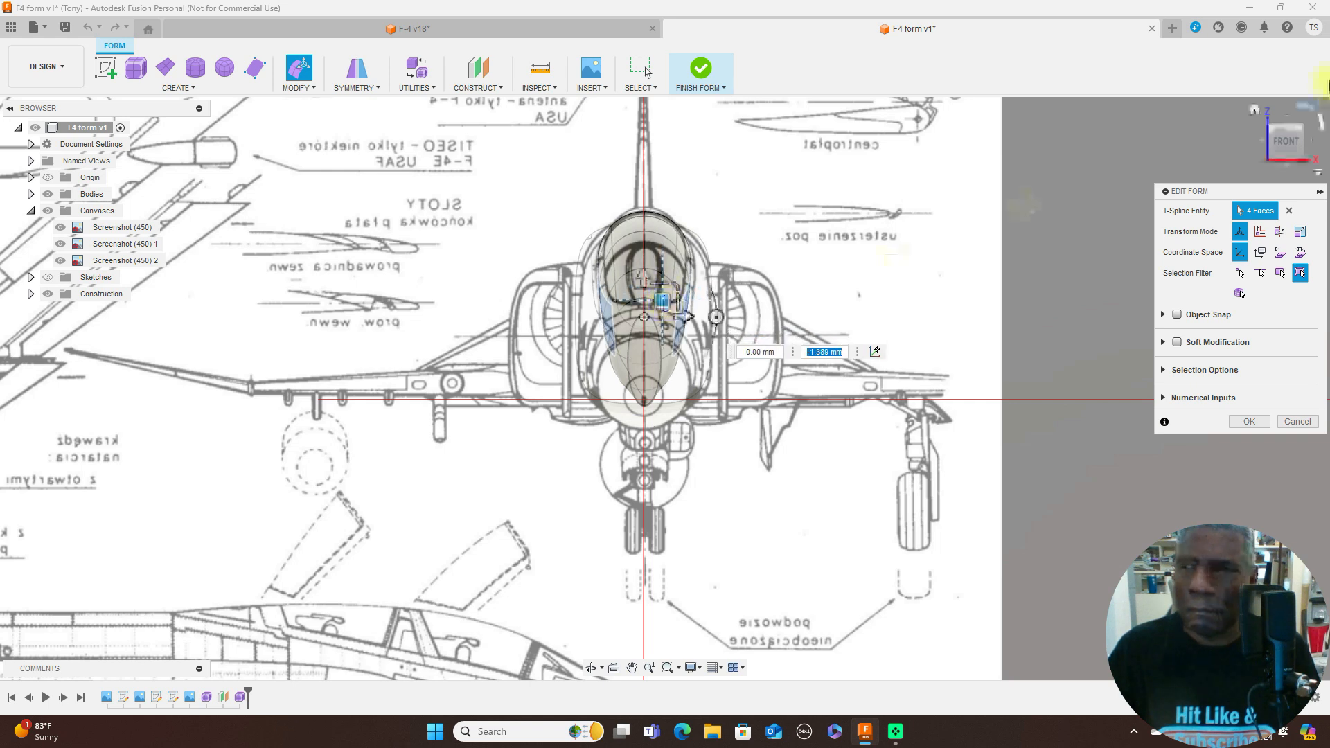
click(1314, 144)
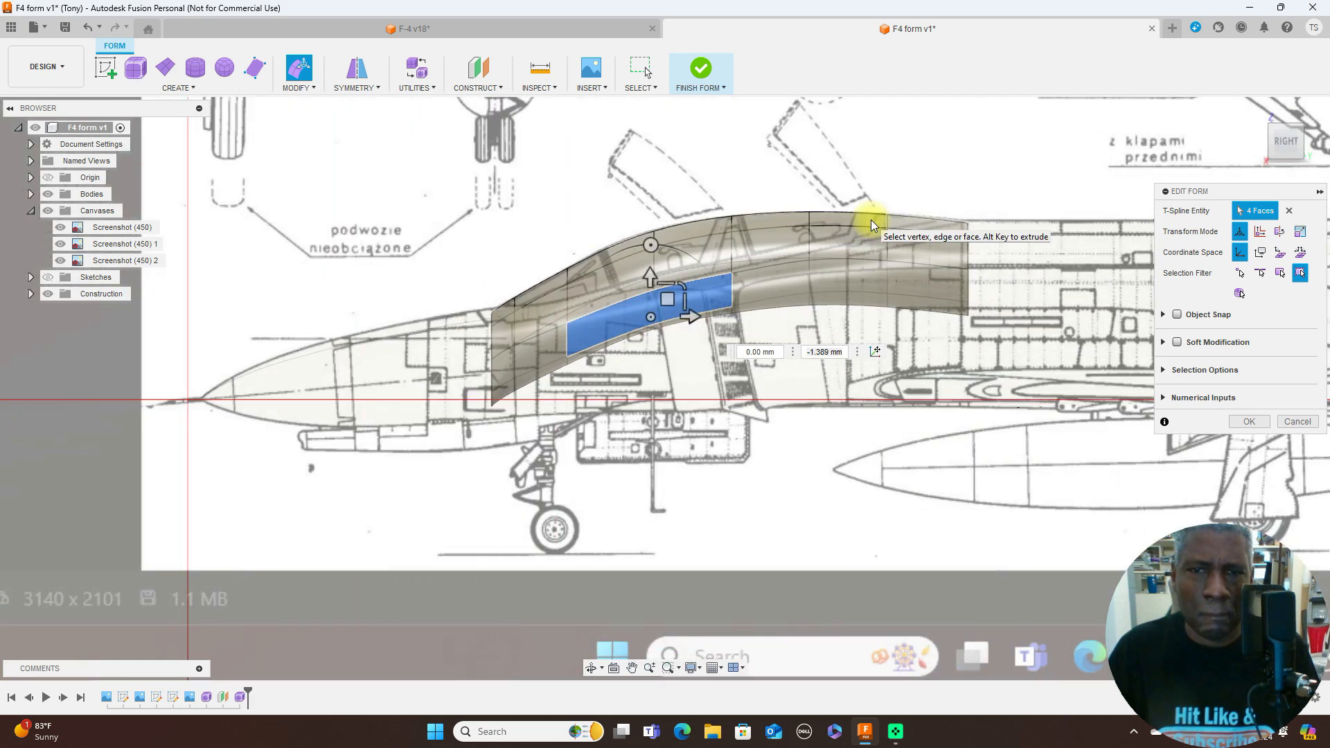
click(1249, 421)
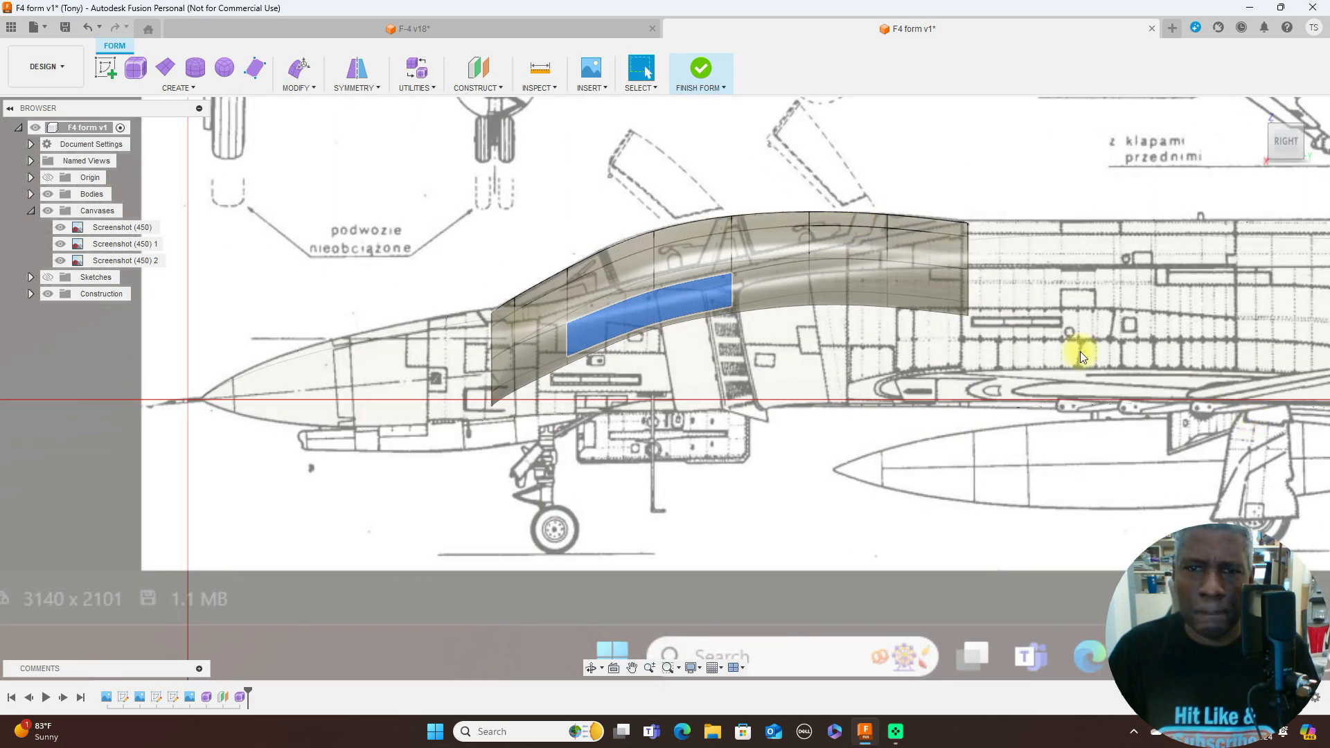
- Accept the lowered lower side faces by finishing the canopy form
click(710, 89)
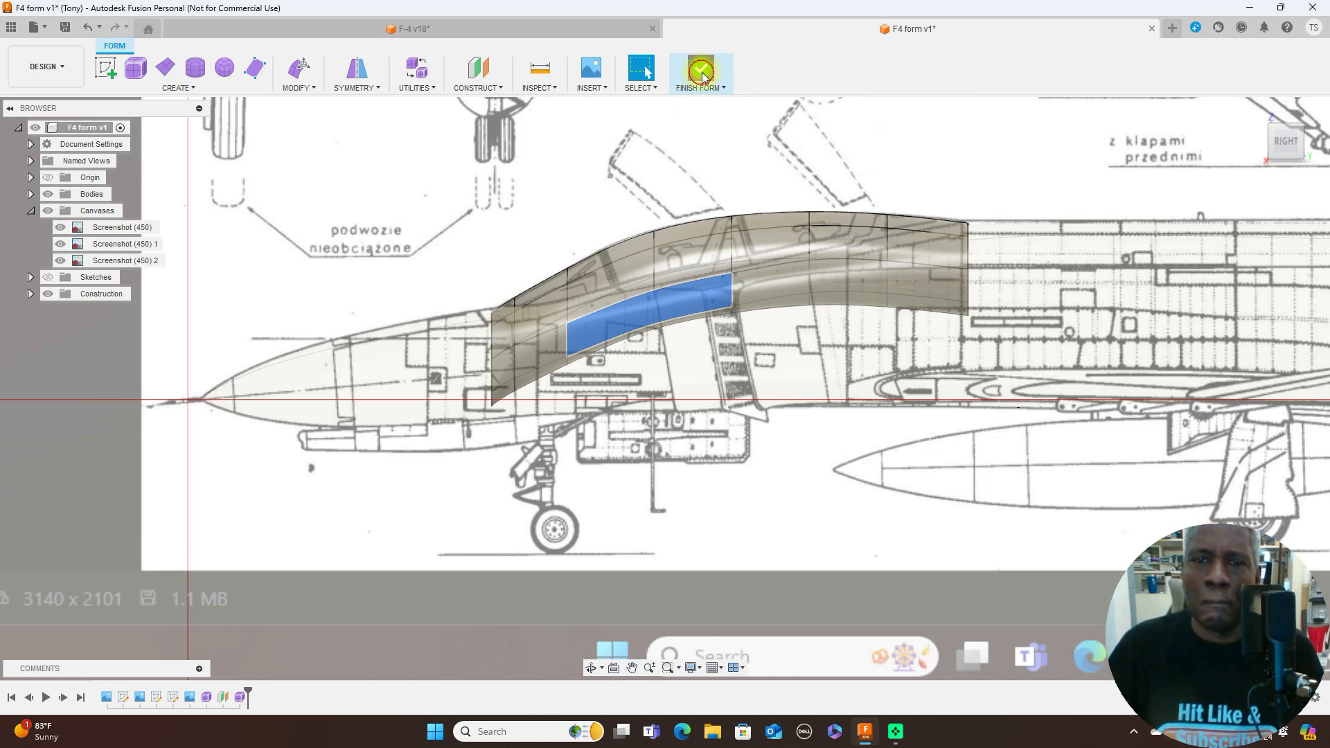
click(706, 103)
scroll(886, 330, down, 3)
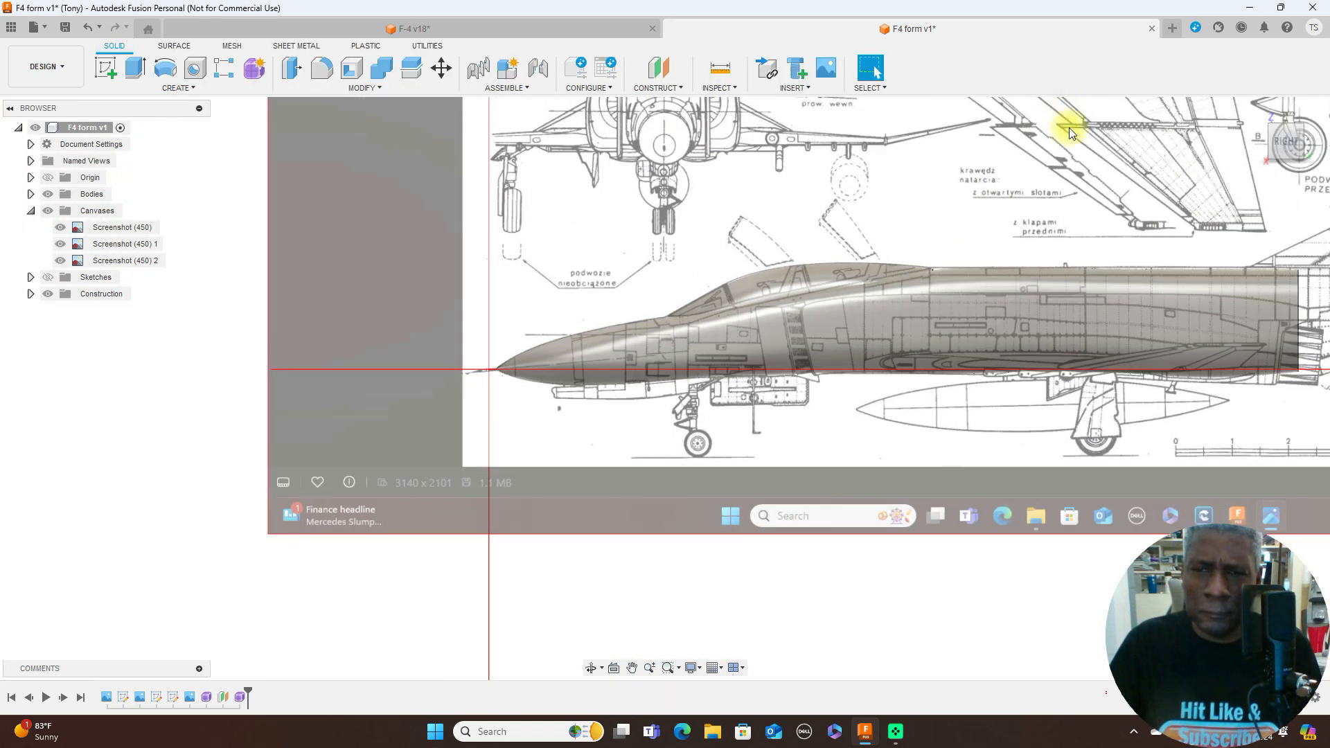
- Compare the fuselage and canopy shapes with the blueprints in the side, rear and front views
middle_drag(1084, 163, 820, 136)
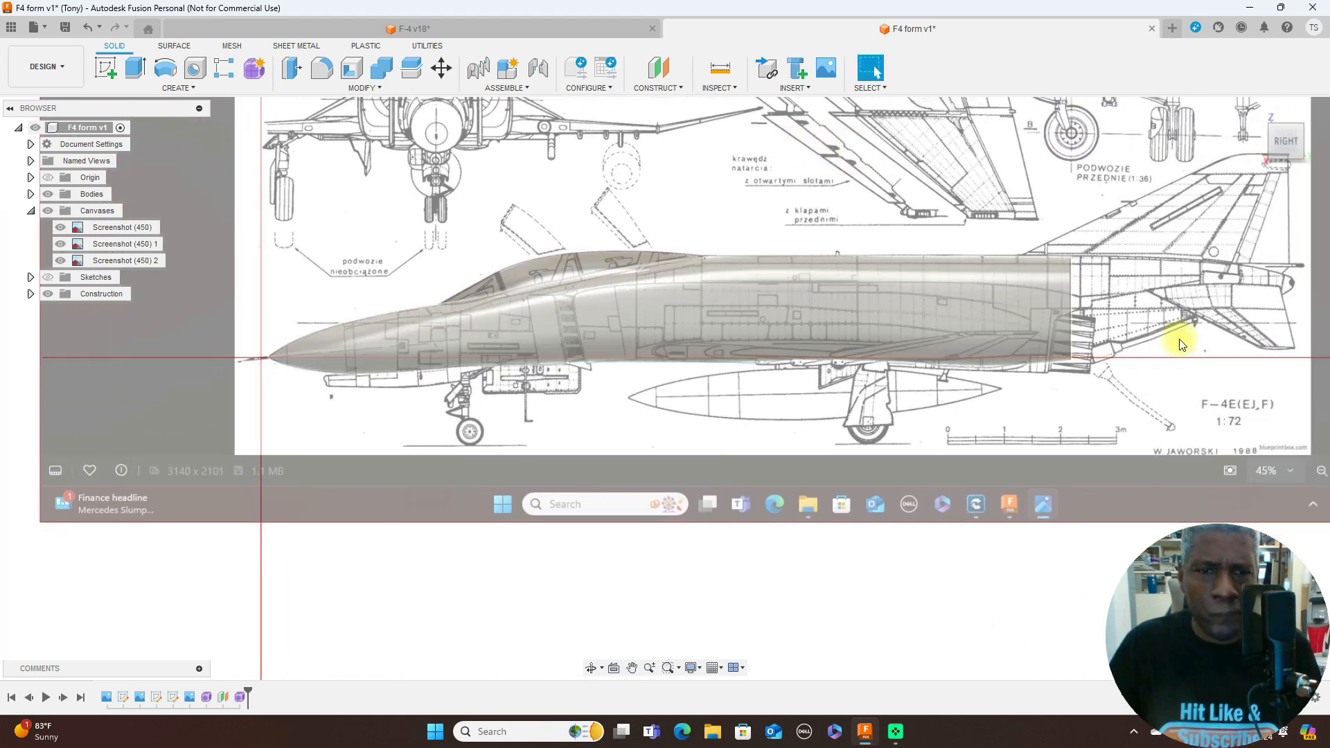
click(1261, 140)
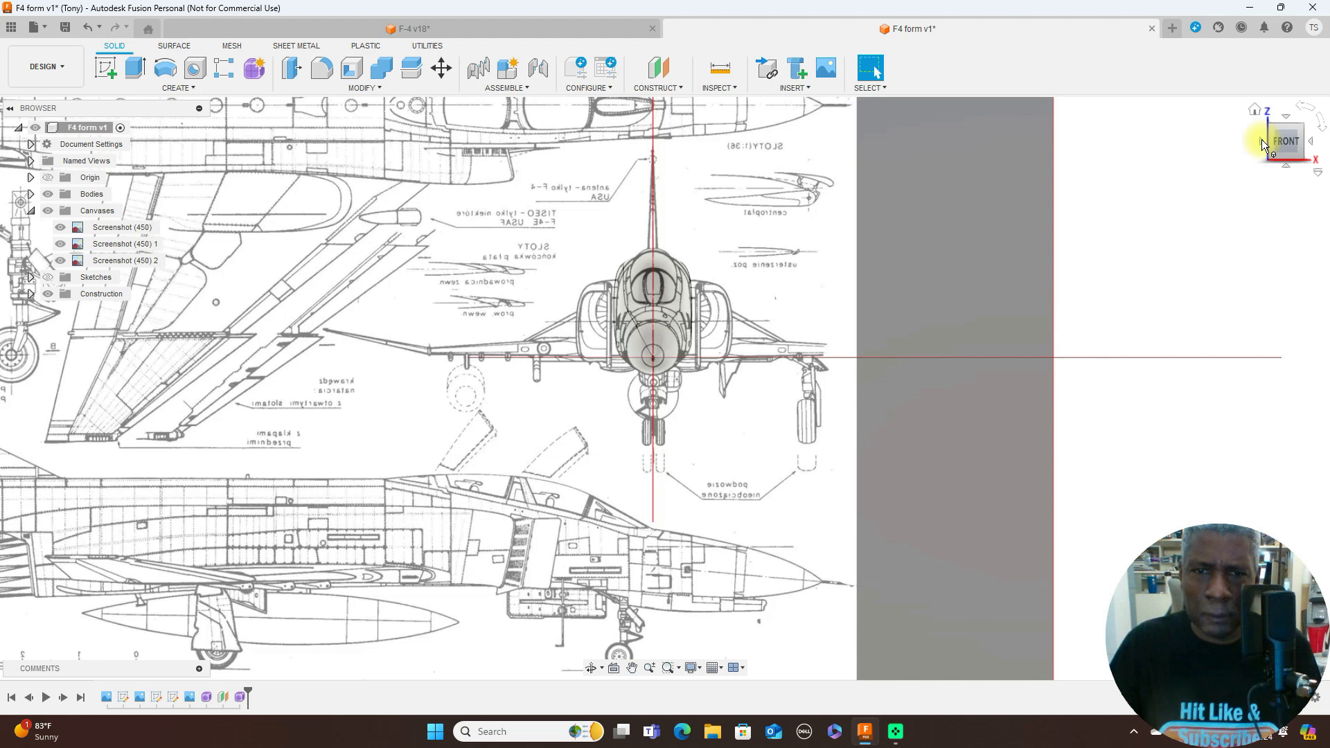
click(1309, 144)
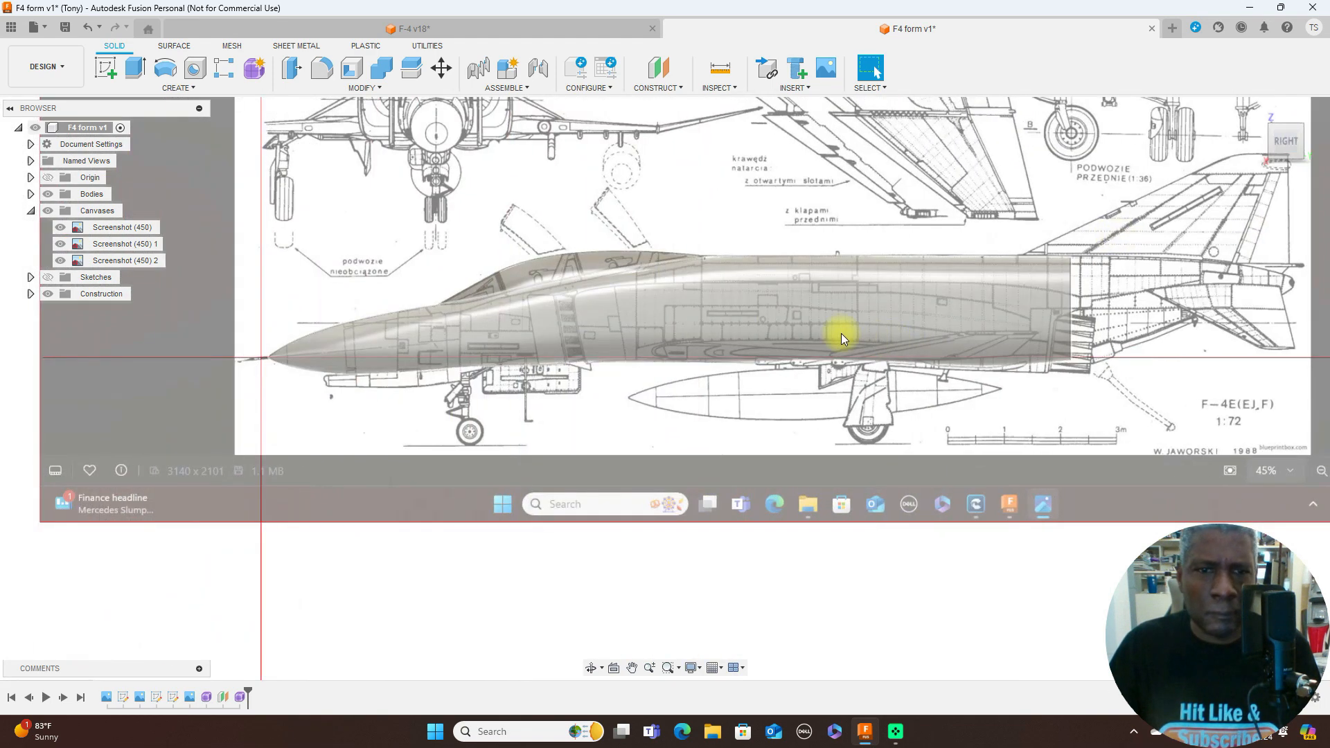
scroll(713, 256, down, 2)
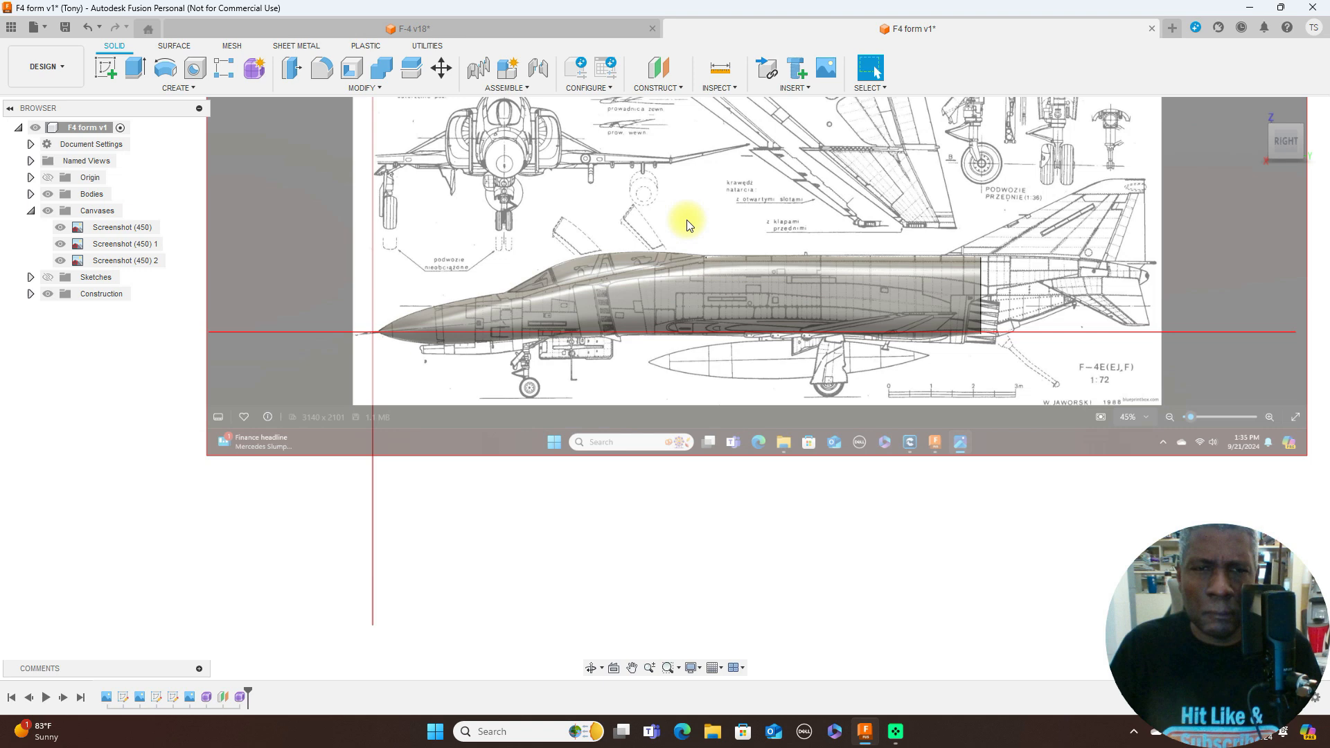
scroll(687, 219, up, 3)
middle_drag(596, 257, 771, 308)
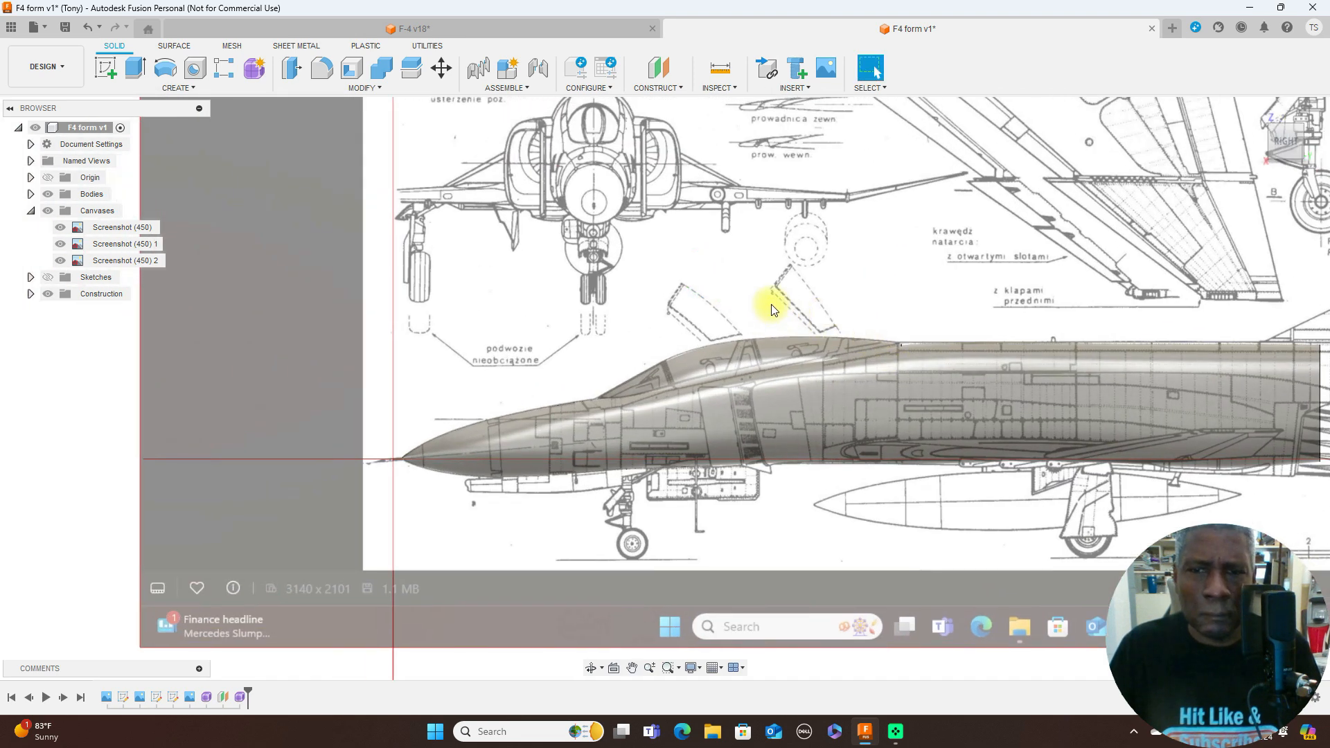
scroll(773, 309, up, 2)
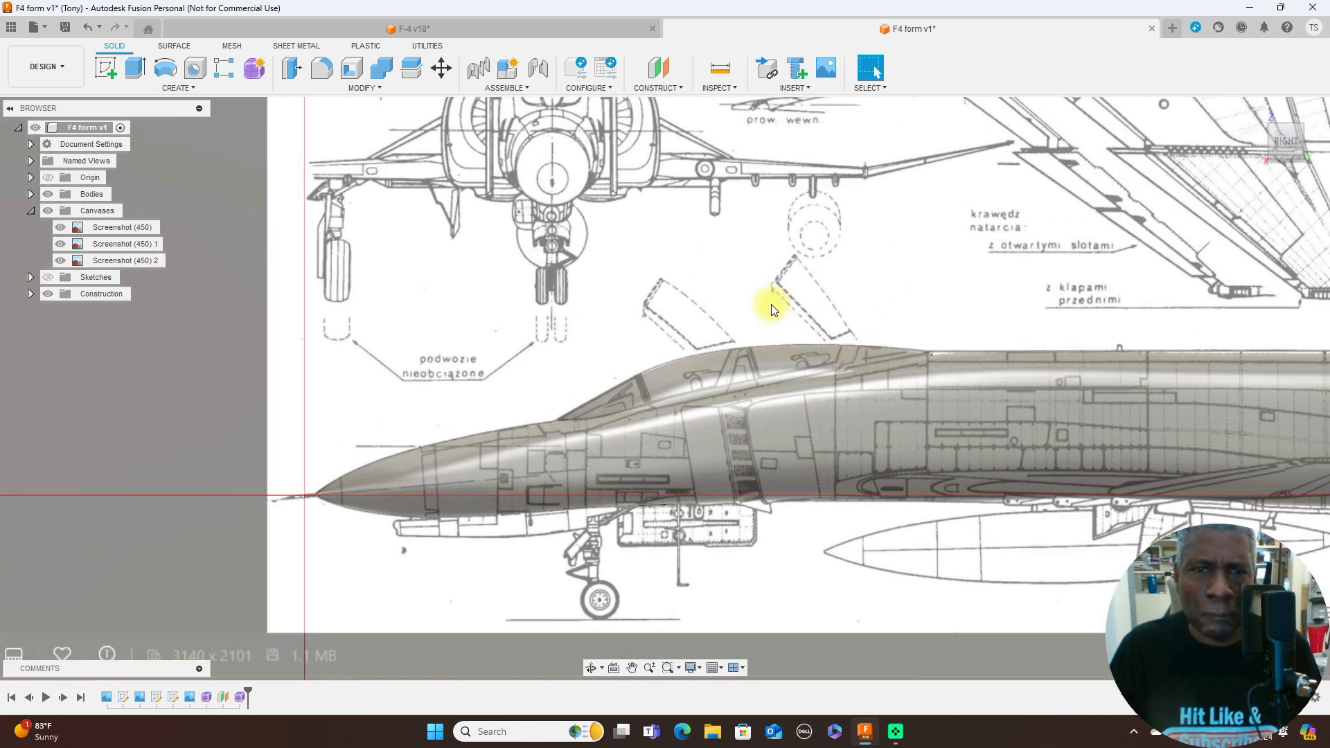
scroll(774, 309, down, 3)
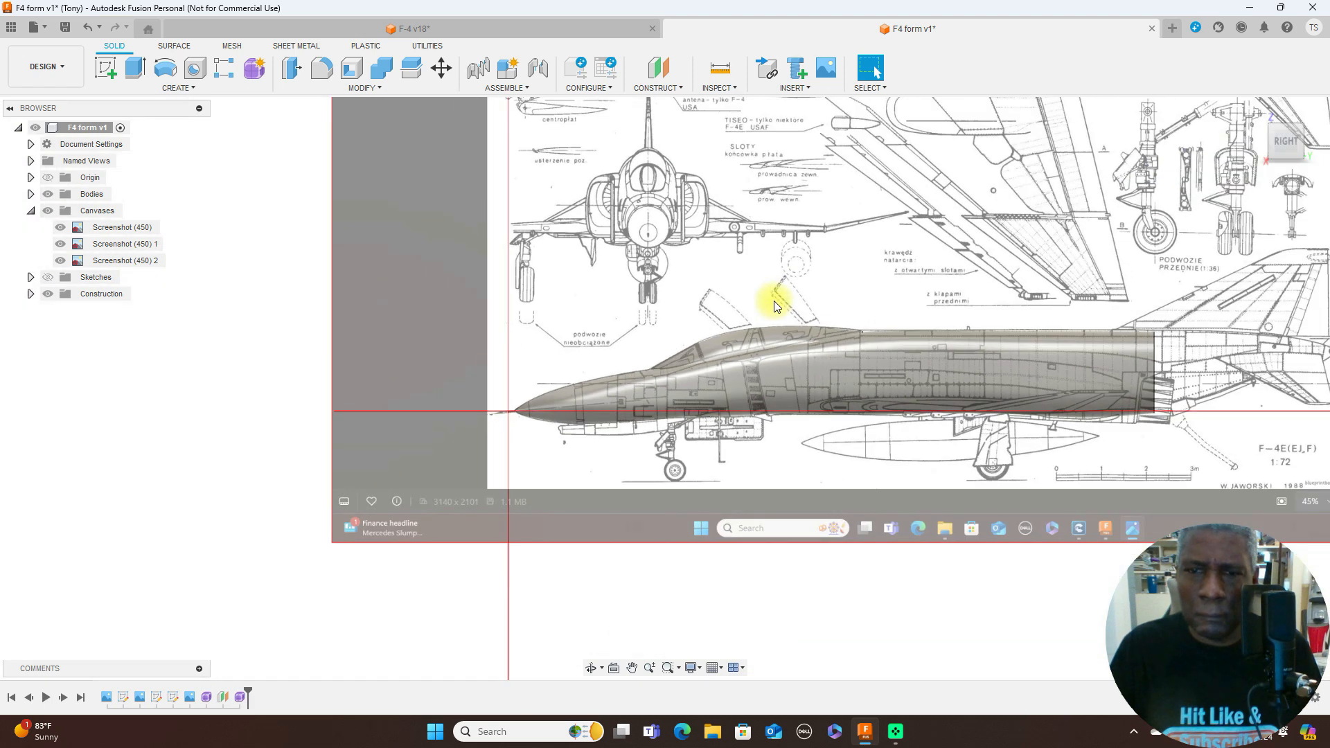
scroll(774, 307, up, 2)
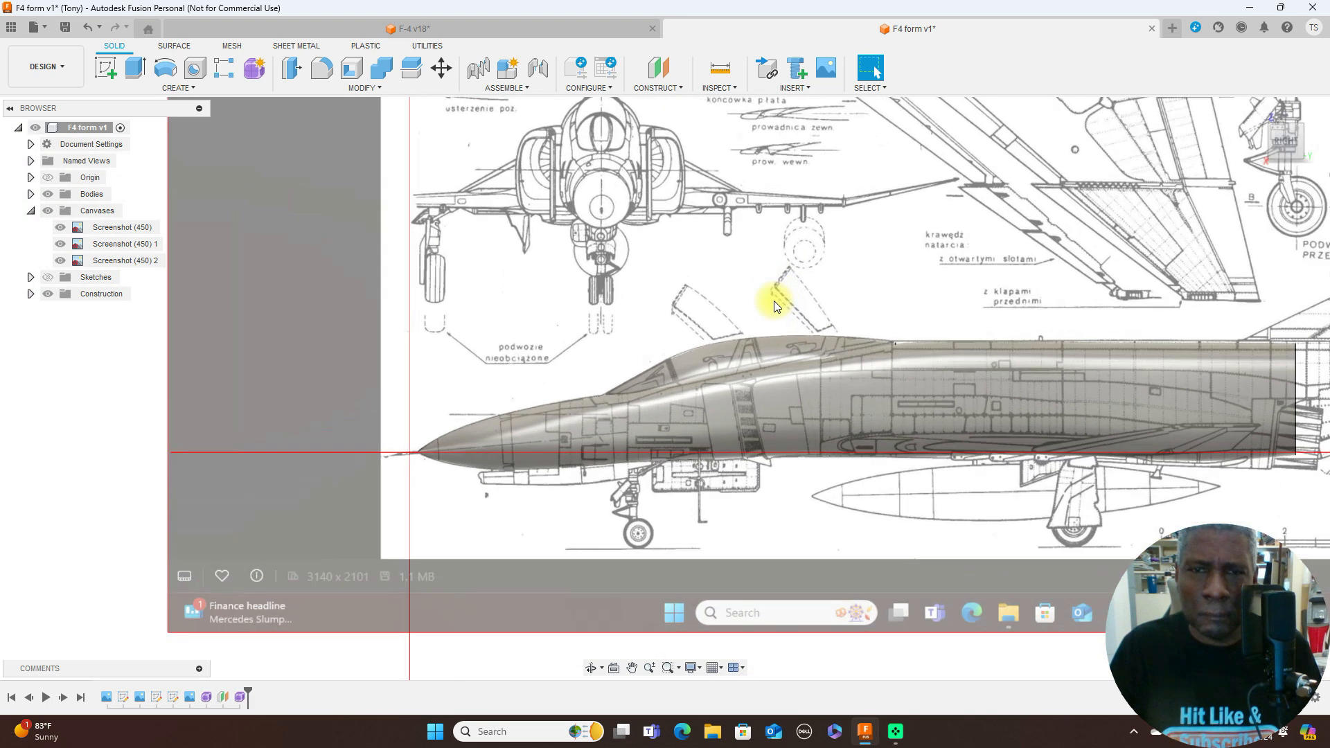
scroll(774, 307, up, 1)
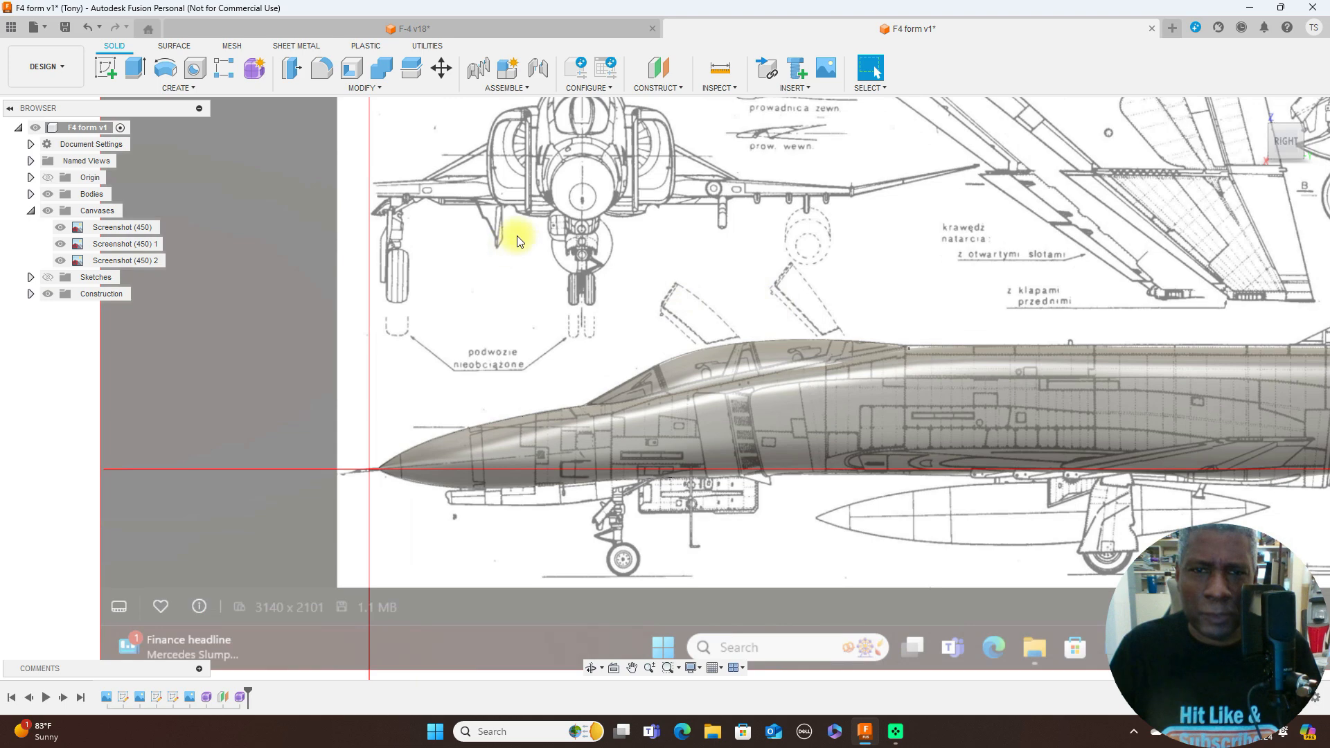
scroll(880, 241, down, 4)
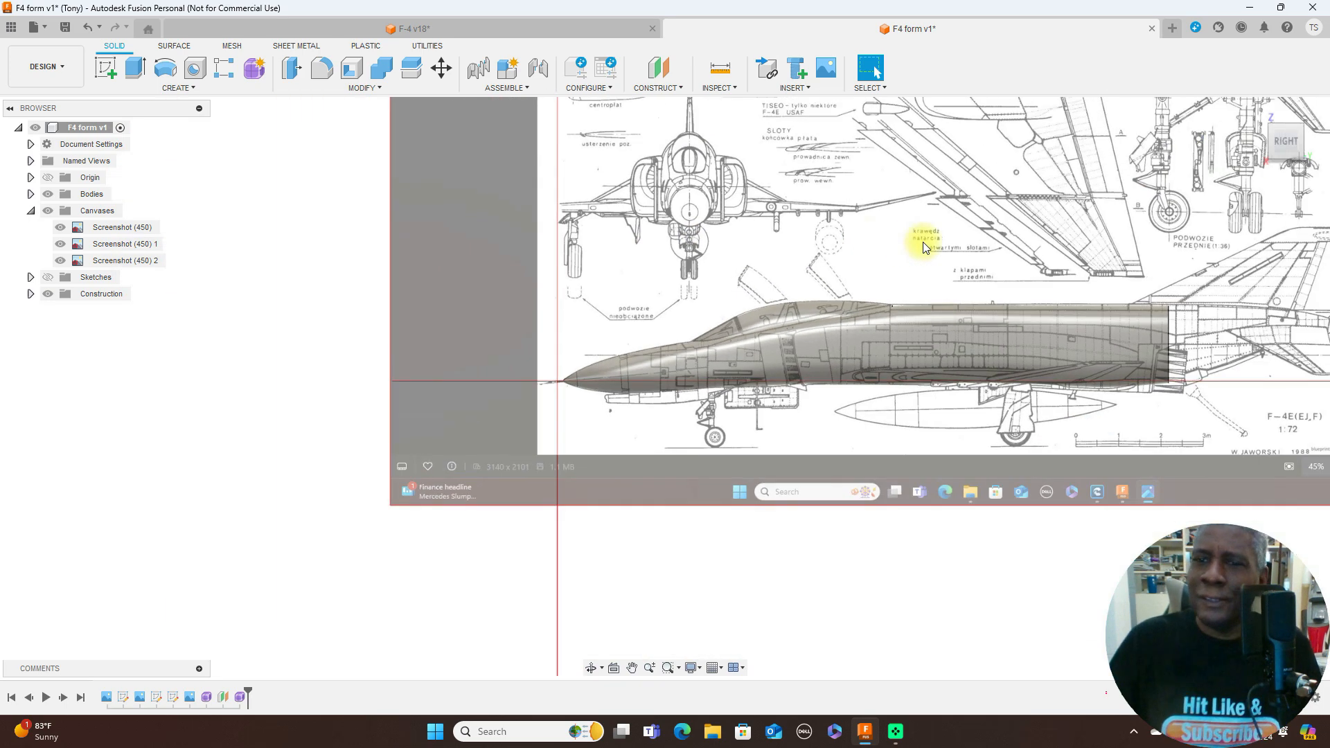
click(1310, 145)
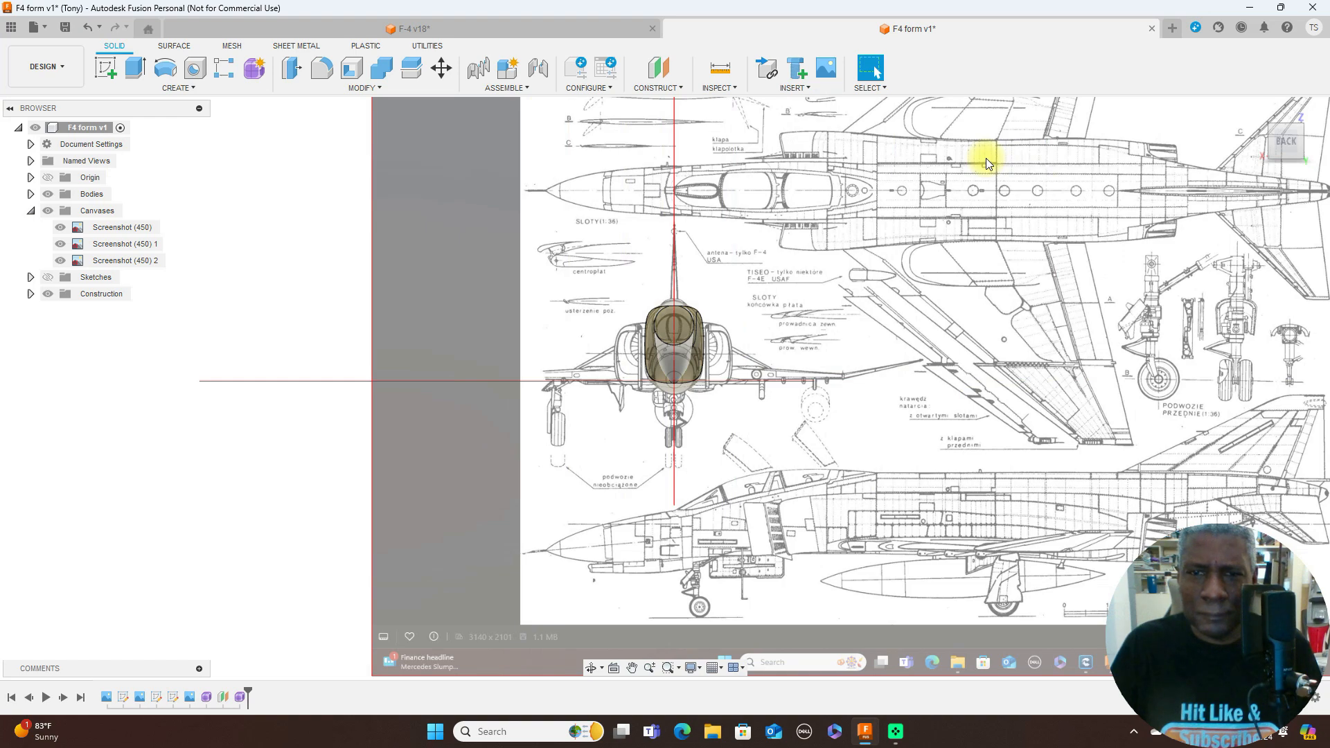
scroll(830, 223, up, 2)
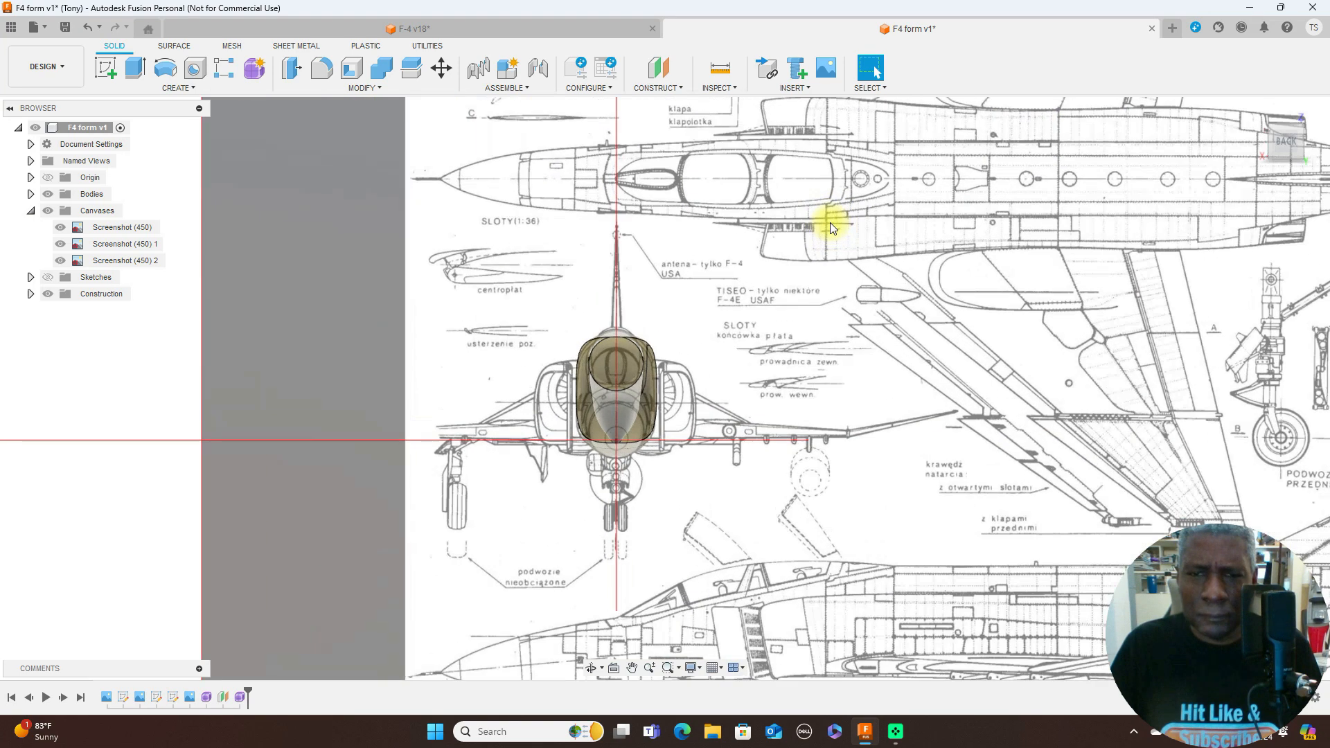
click(1261, 142)
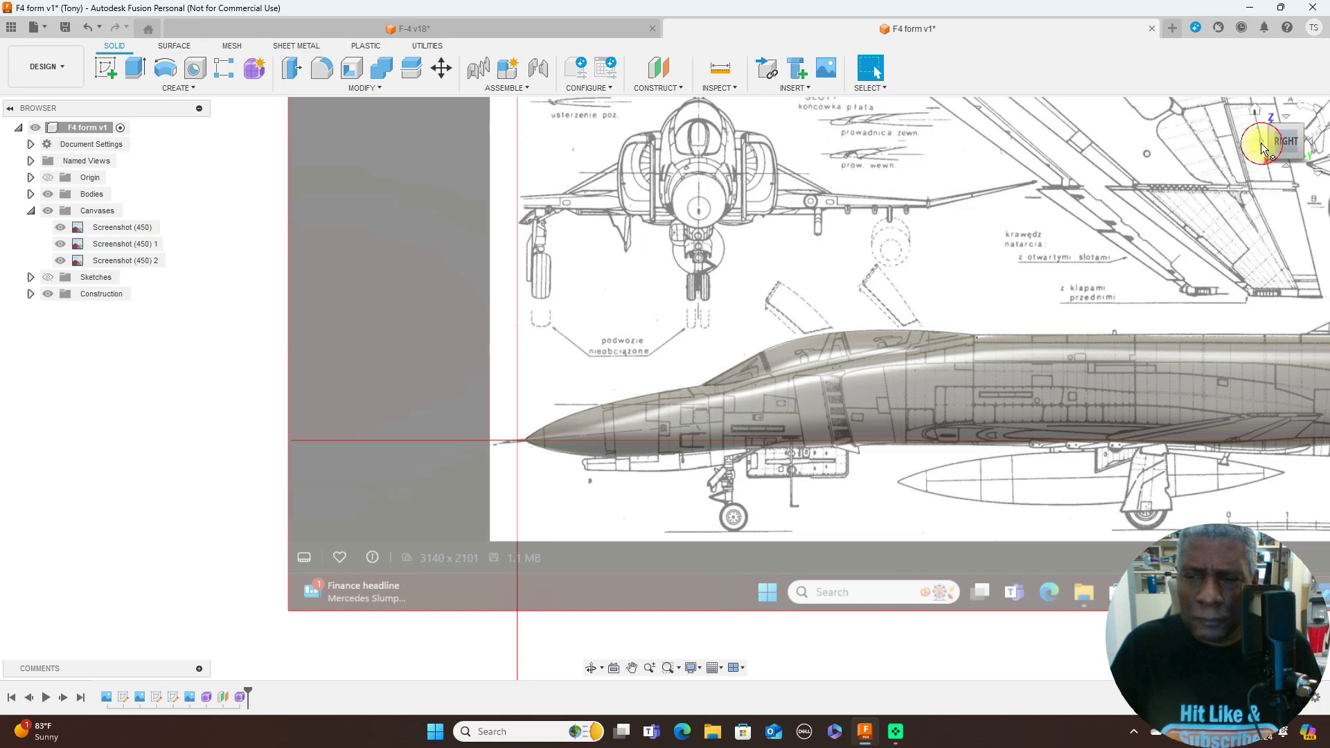
click(1261, 143)
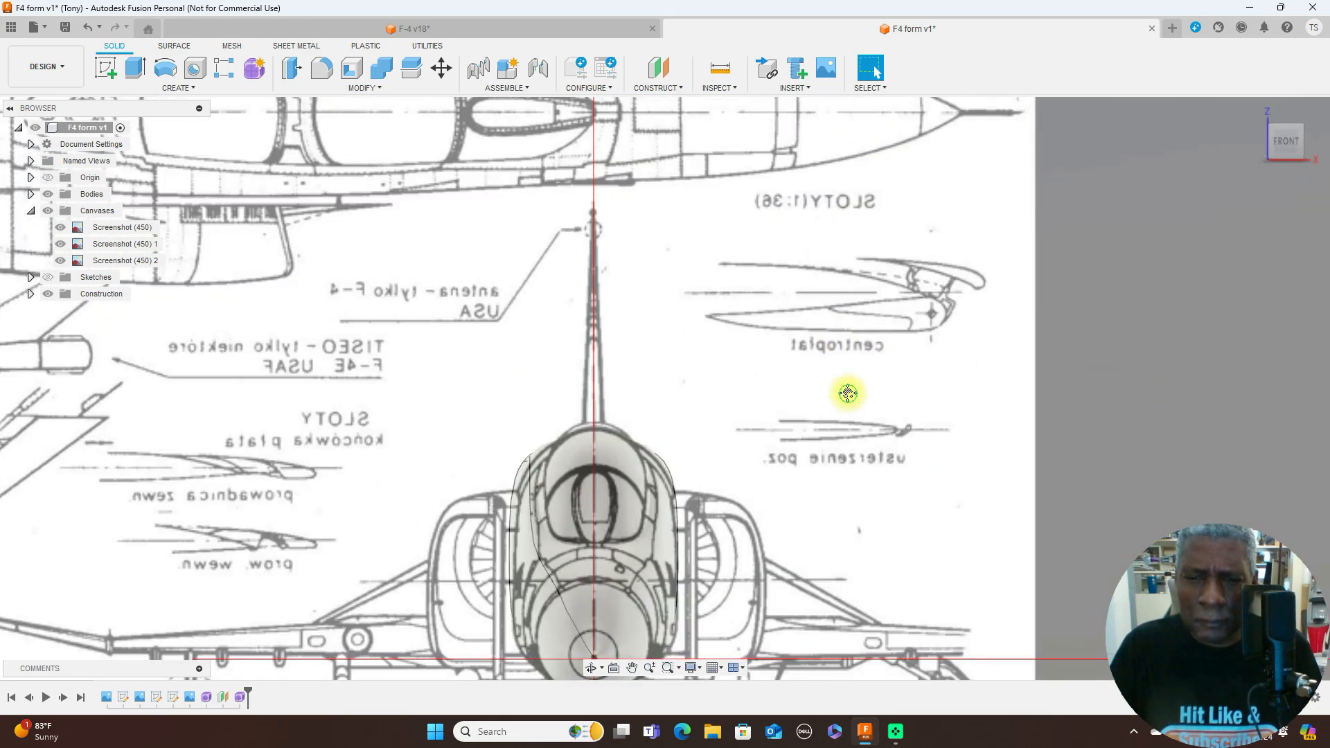
middle_drag(848, 393, 966, 200)
scroll(942, 247, up, 2)
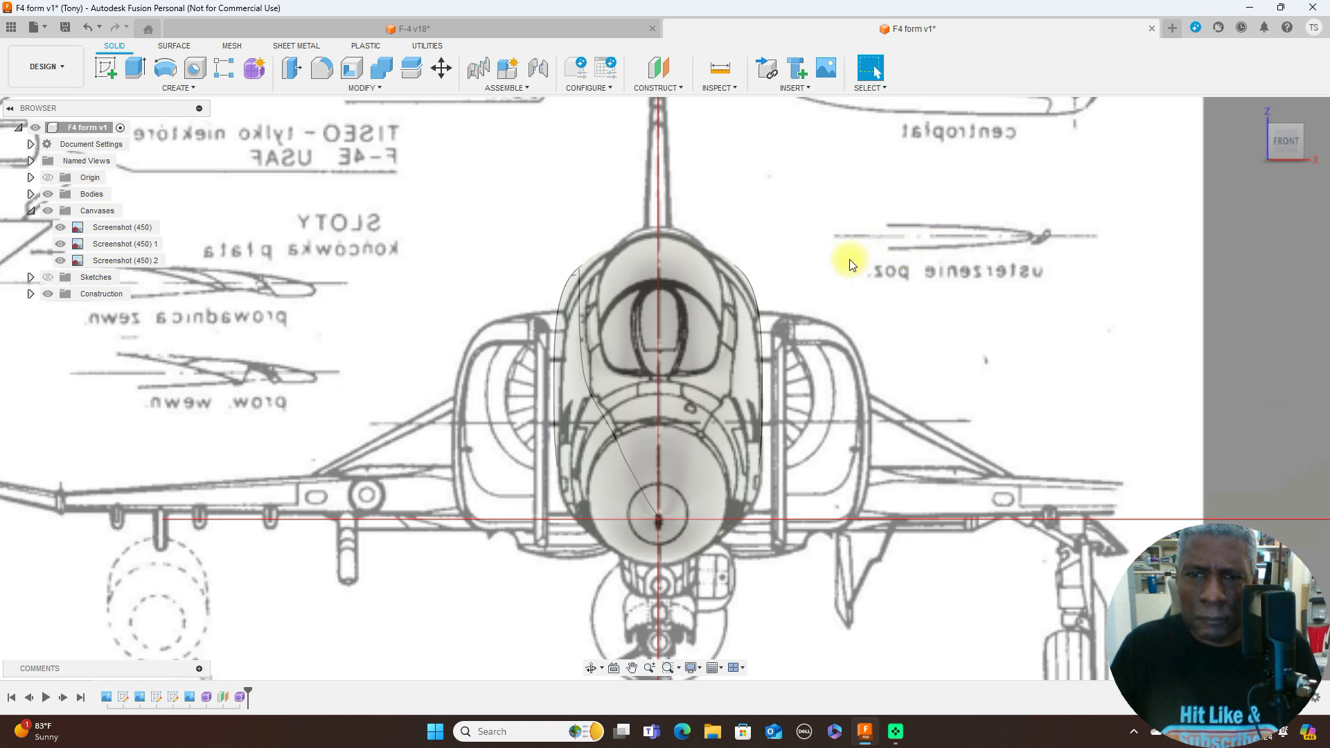
click(748, 281)
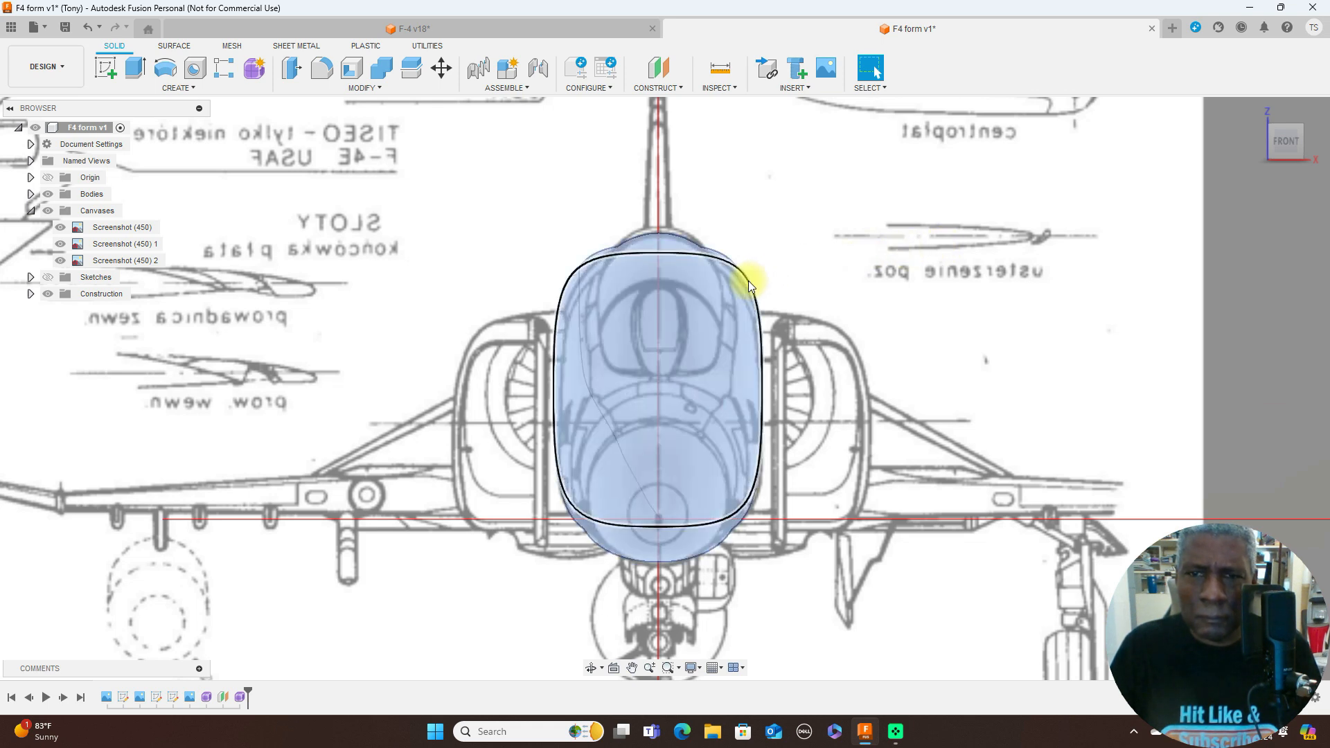
right_click(748, 280)
click(915, 264)
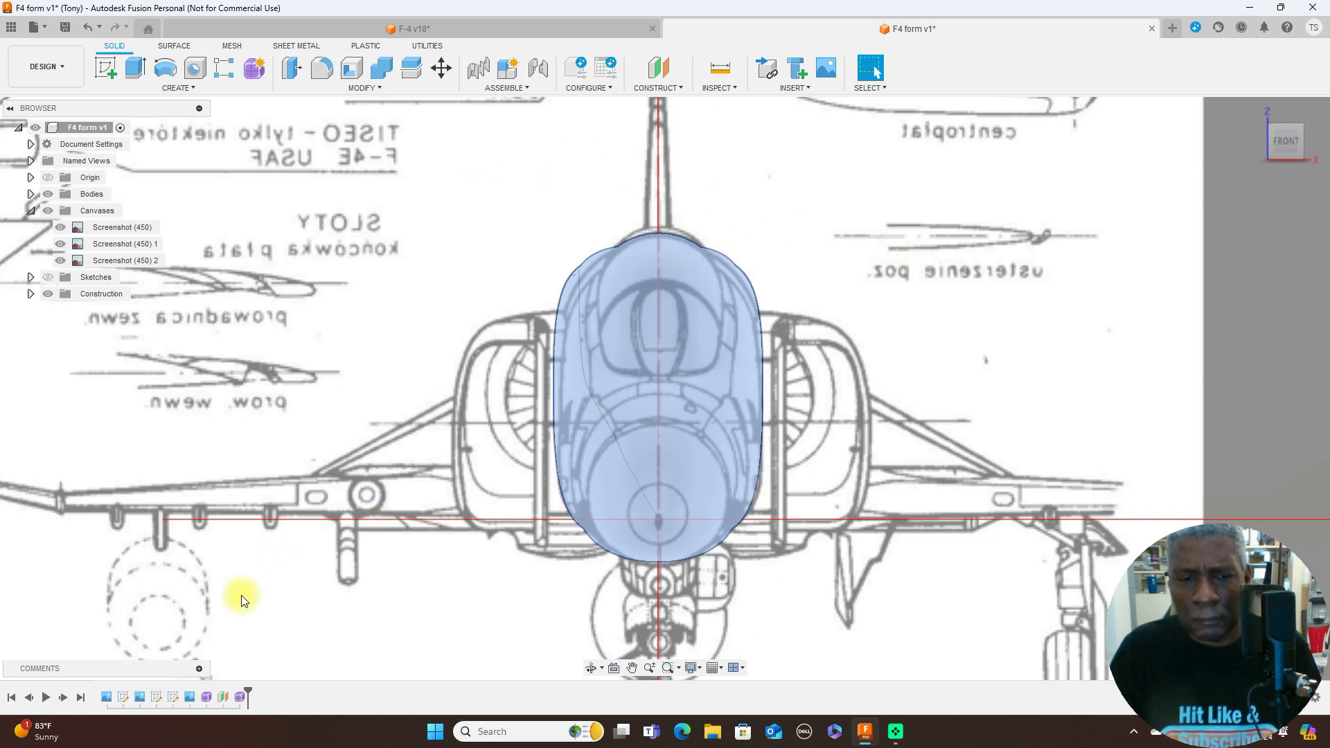
click(240, 696)
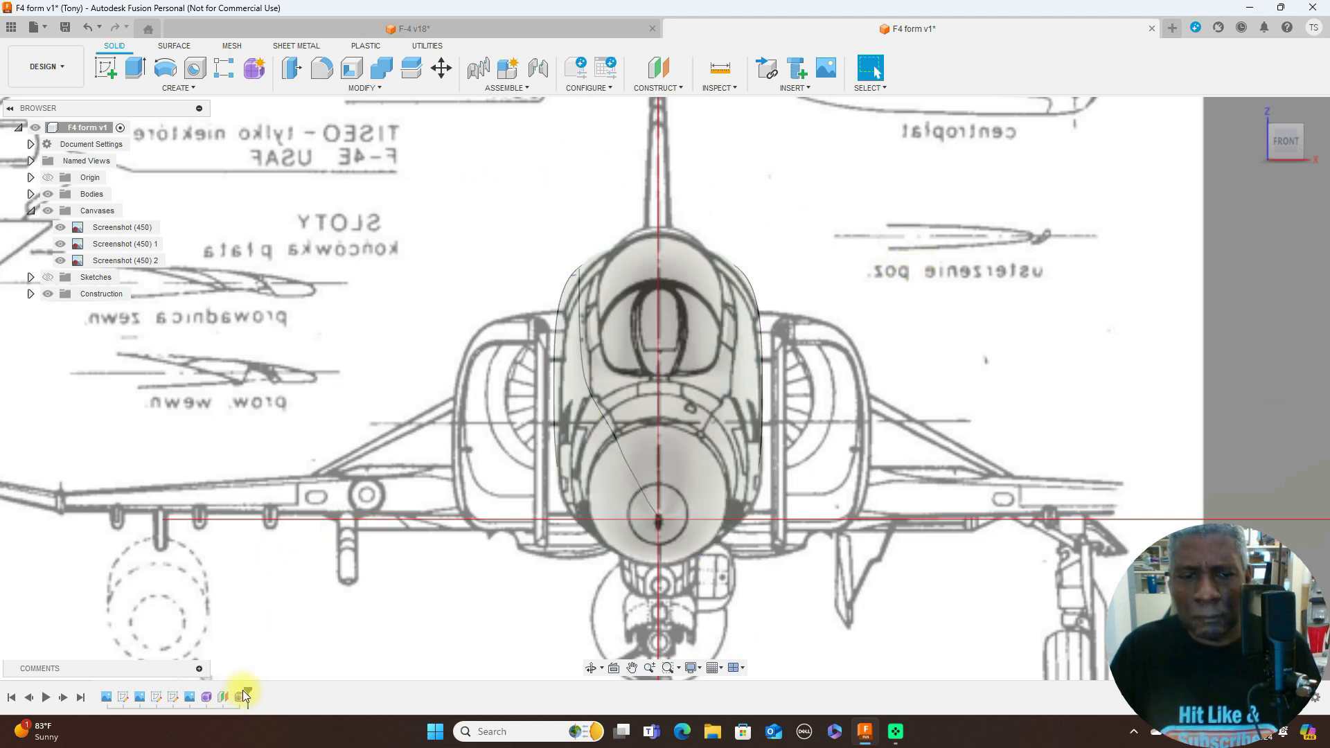
right_click(240, 695)
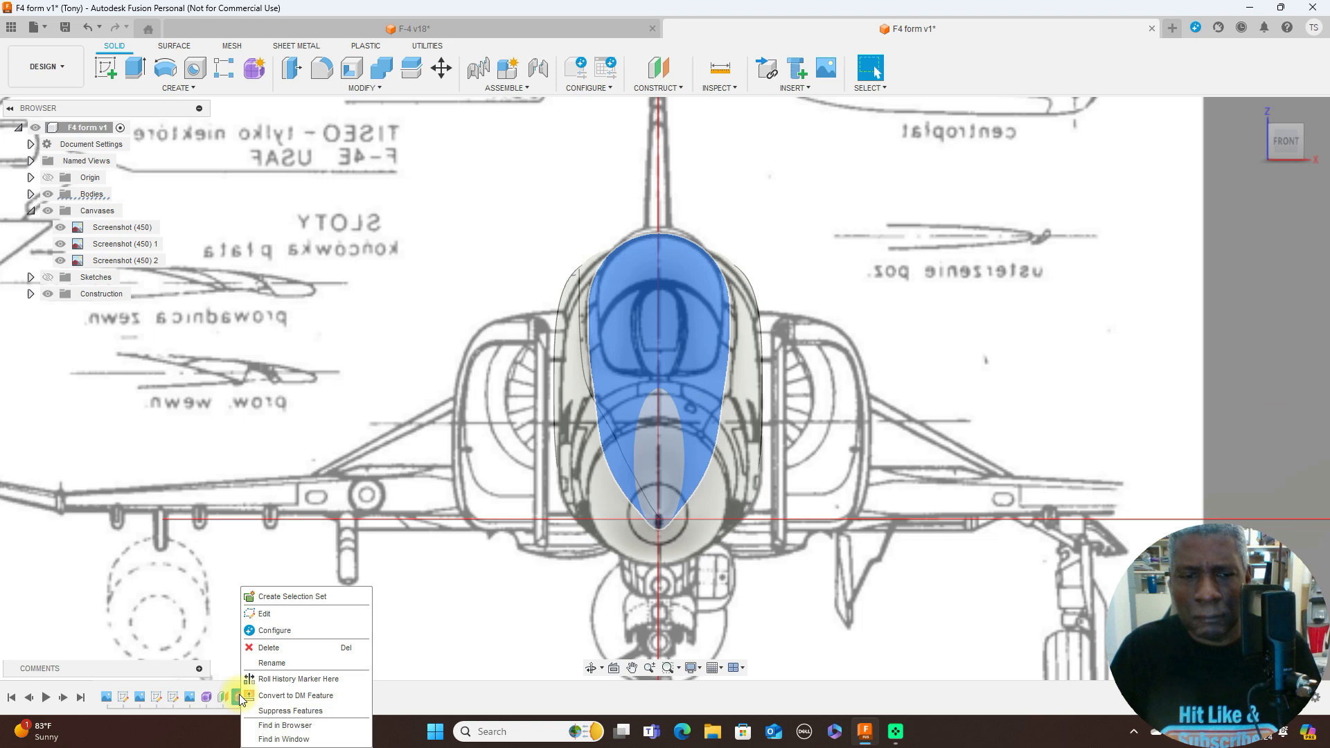
click(265, 613)
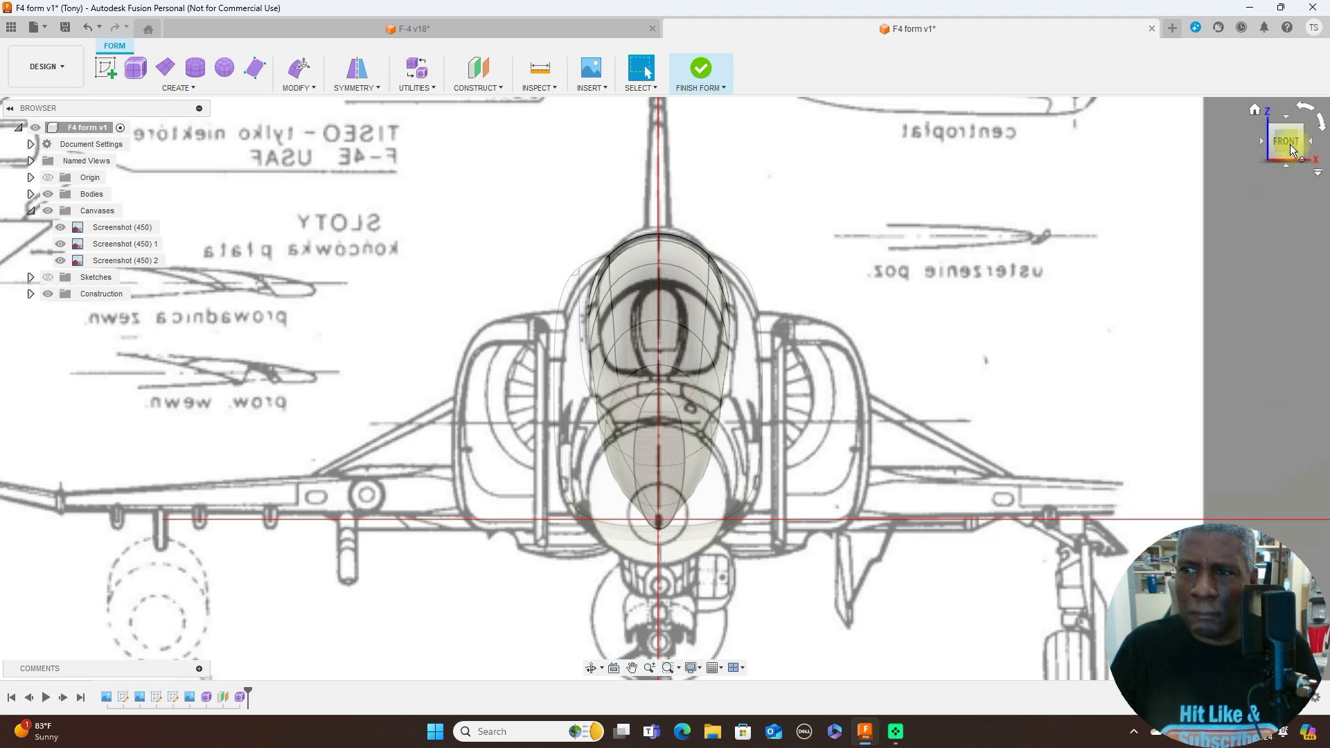
click(1316, 140)
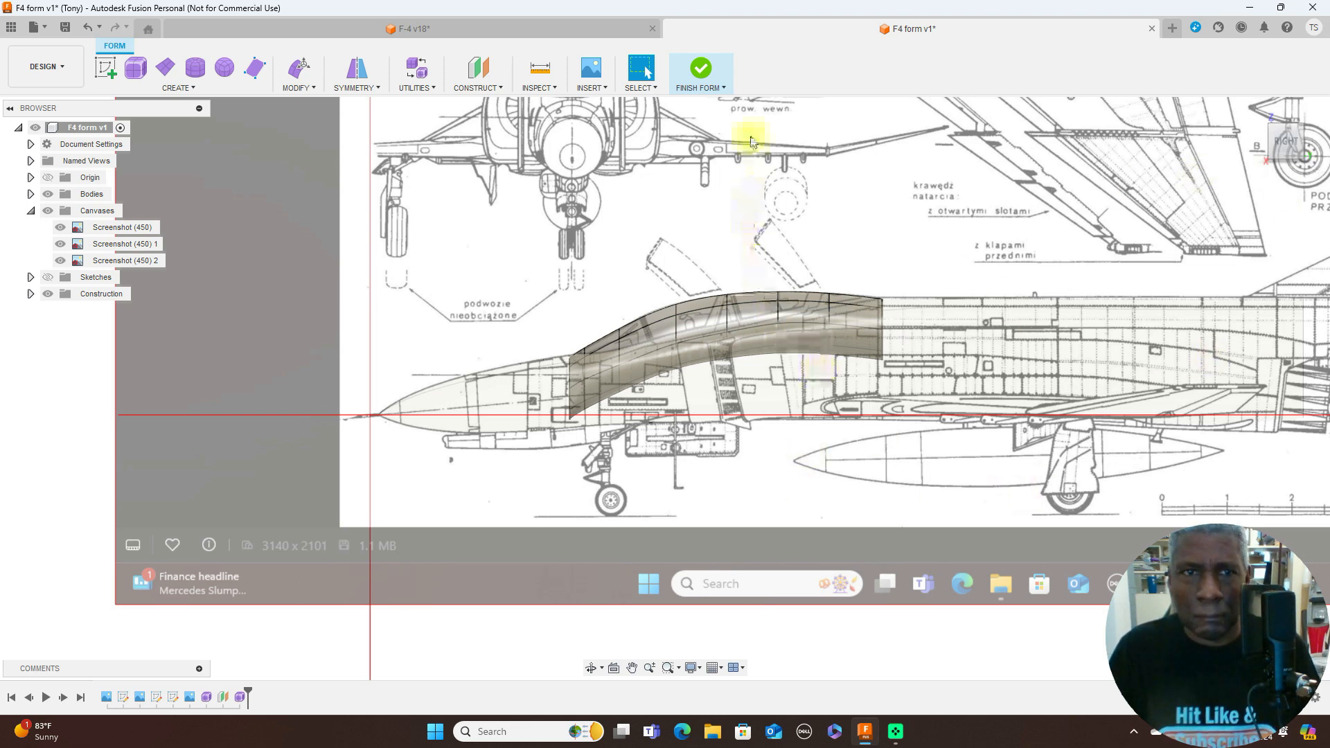
click(712, 74)
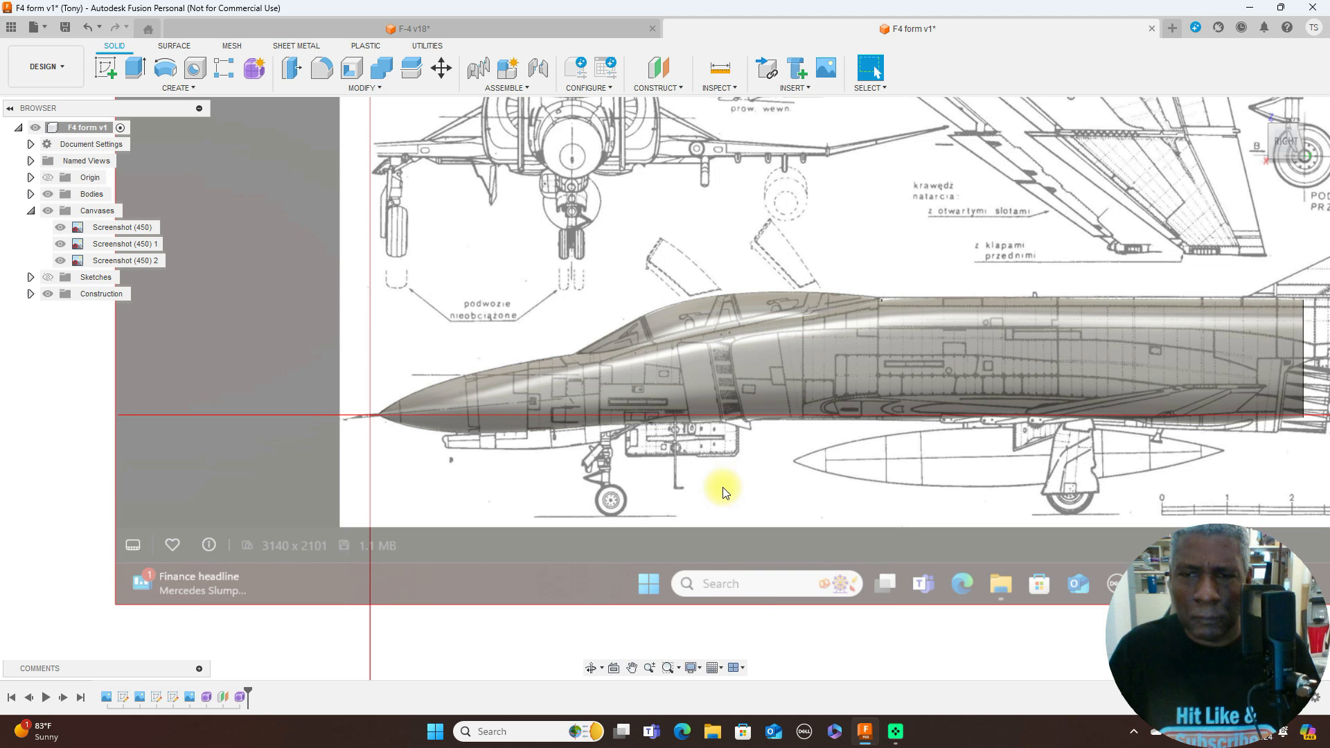
- Reopen the fuselage form for editing and examine its edge loops from the front and the side
right_click(208, 700)
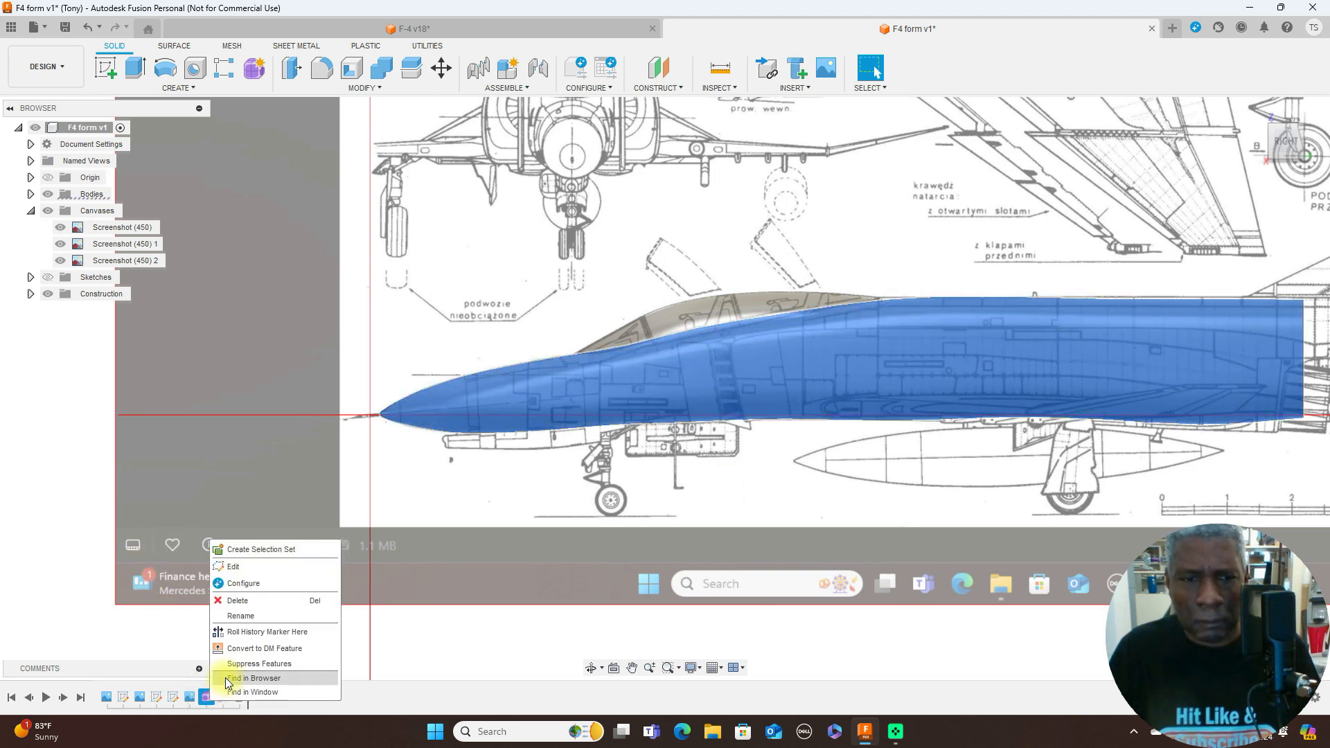
click(266, 567)
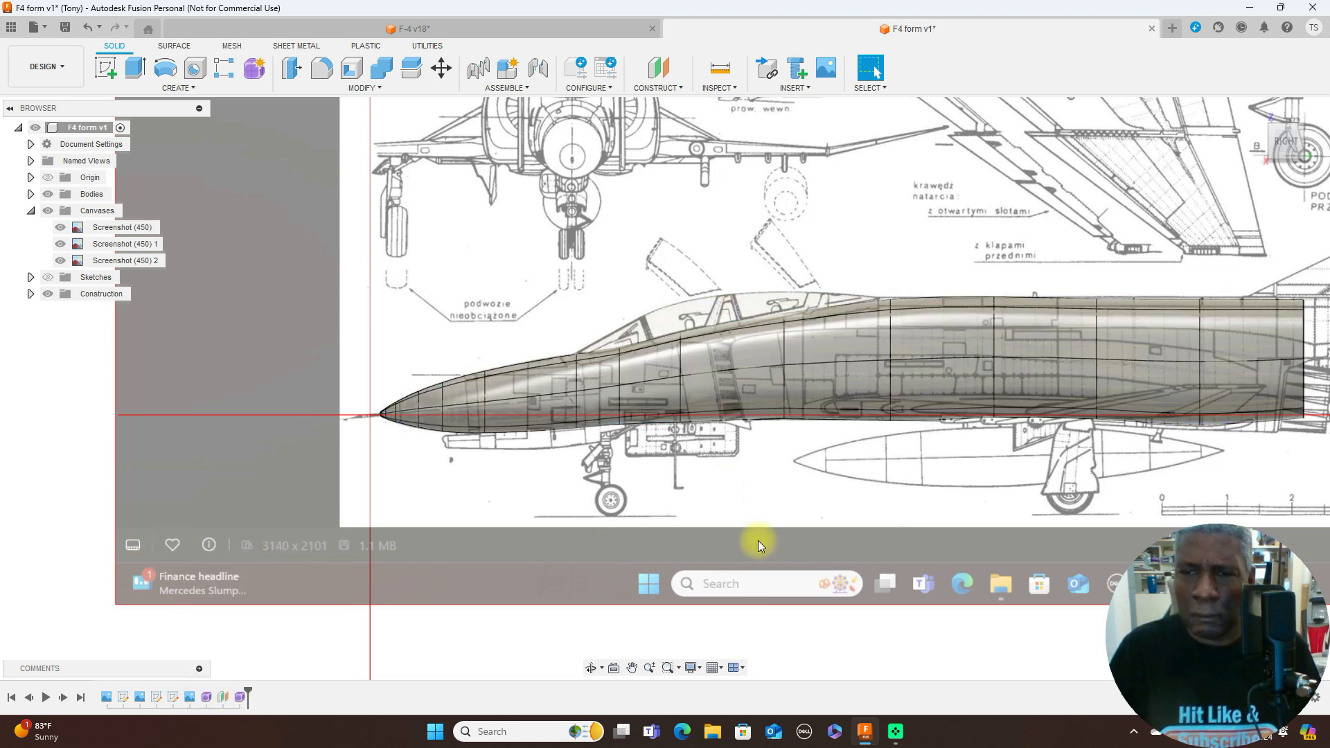
click(1261, 140)
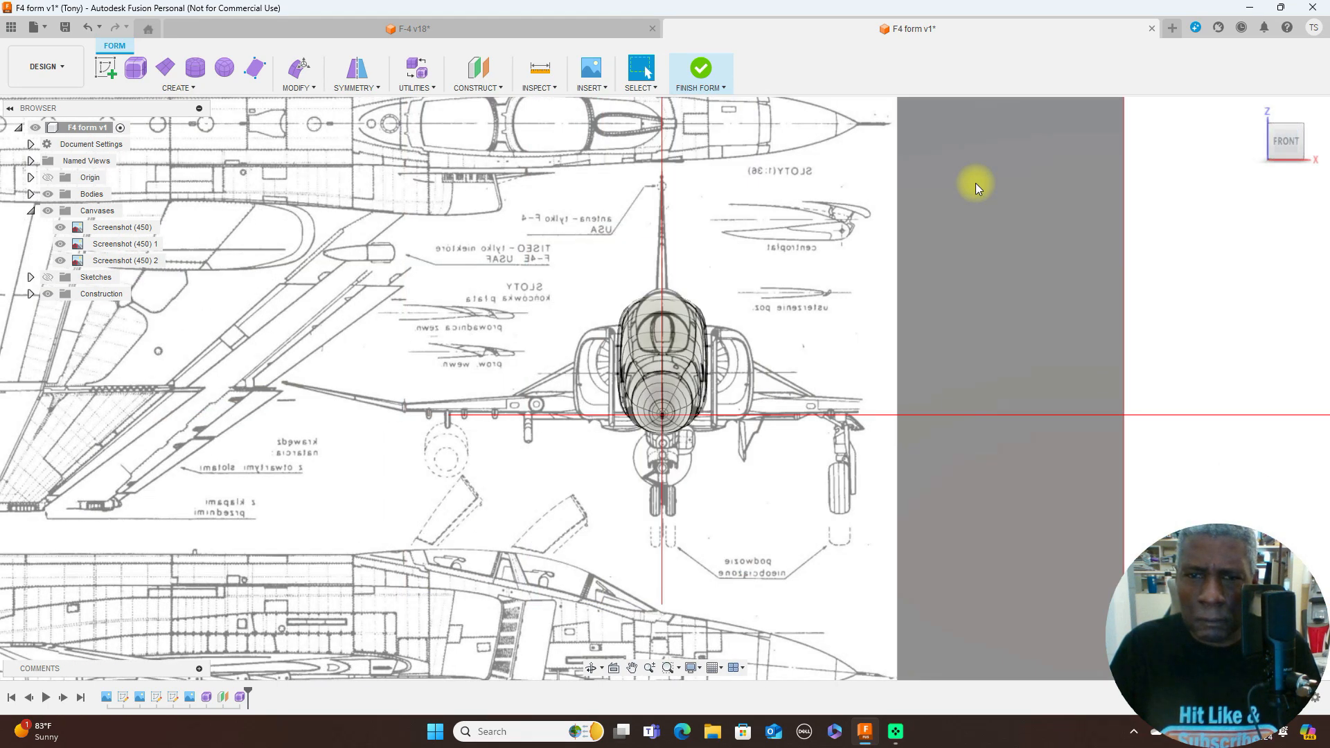
click(1312, 146)
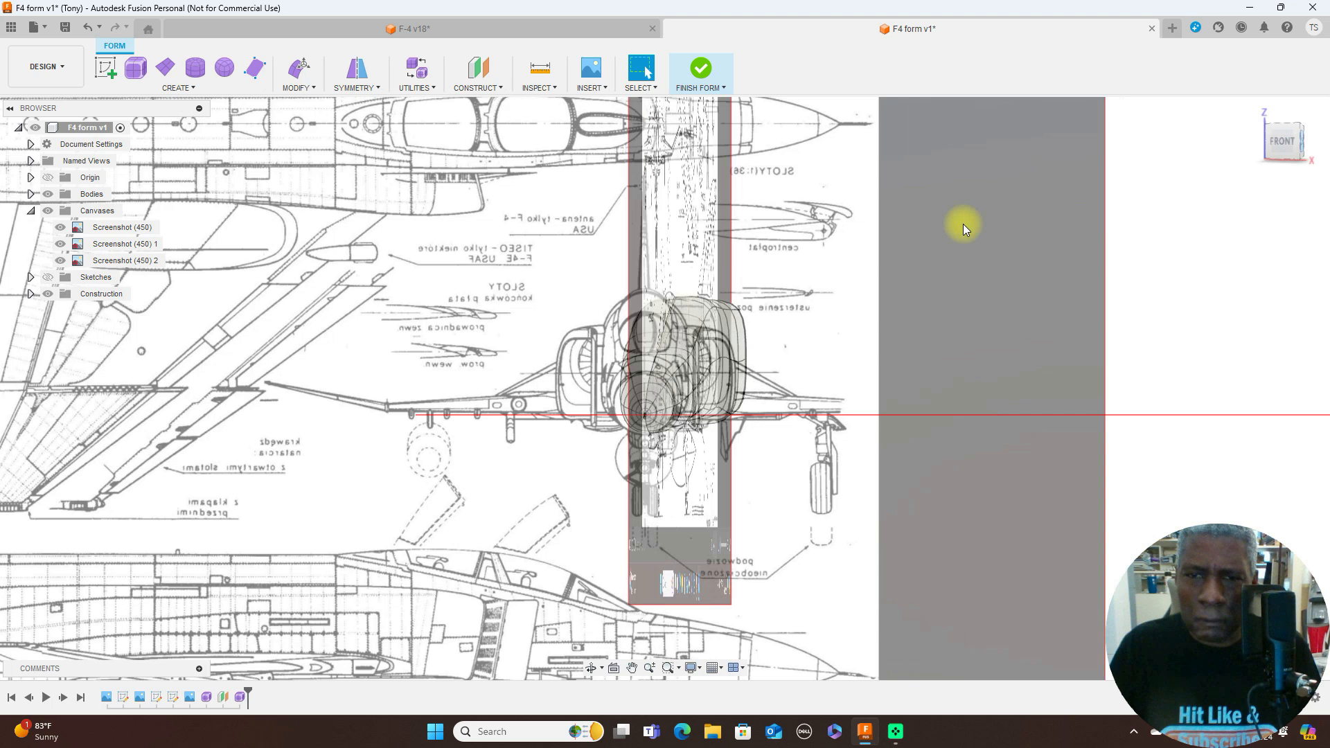
- Scale the fuselage edge loop just behind the canopy to 0.944 in the front plane and check it from the side and above
click(893, 324)
right_click(962, 220)
click(998, 201)
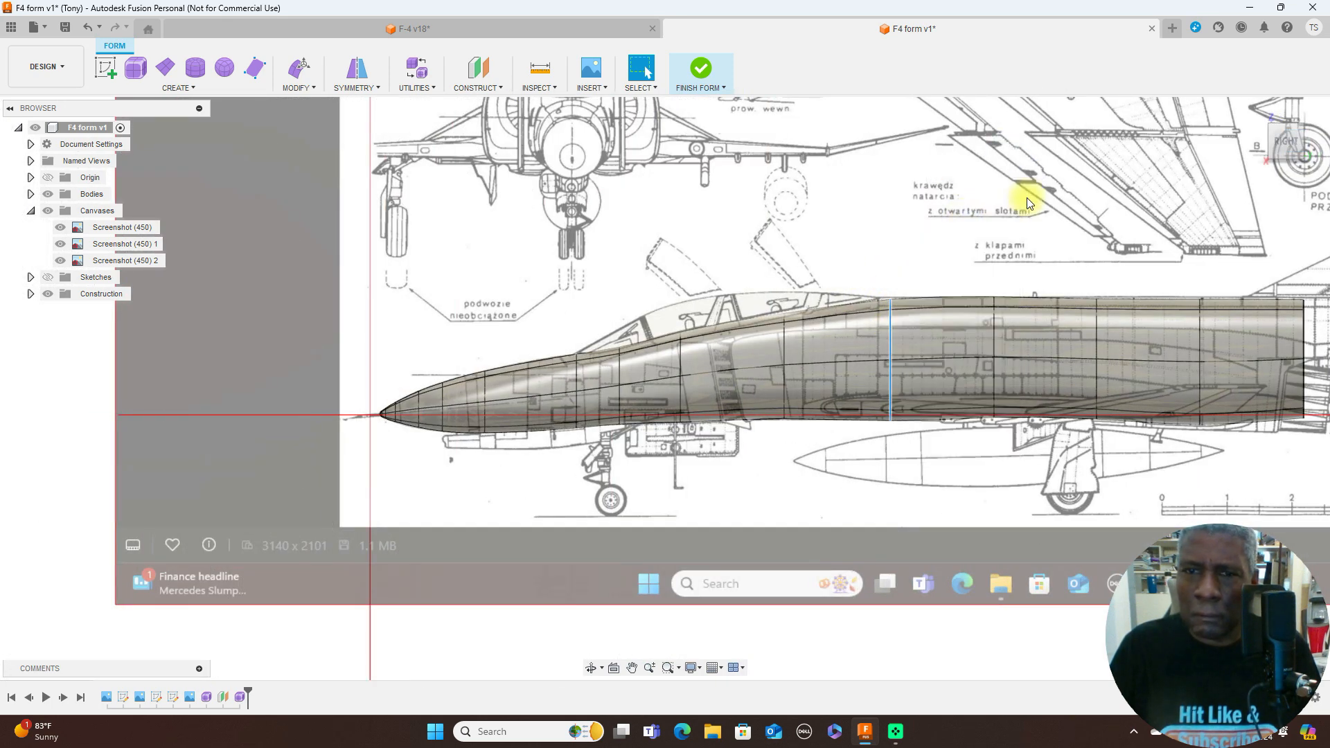
click(1261, 142)
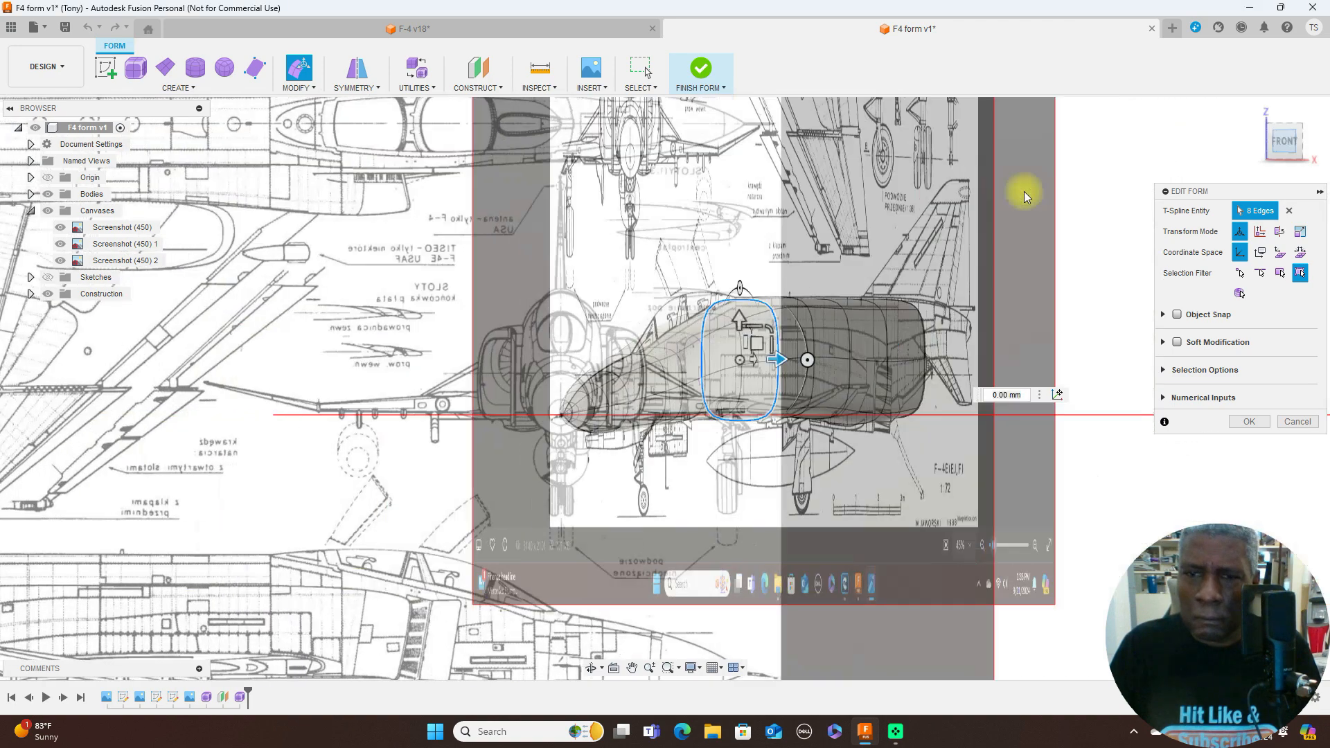
scroll(900, 253, up, 4)
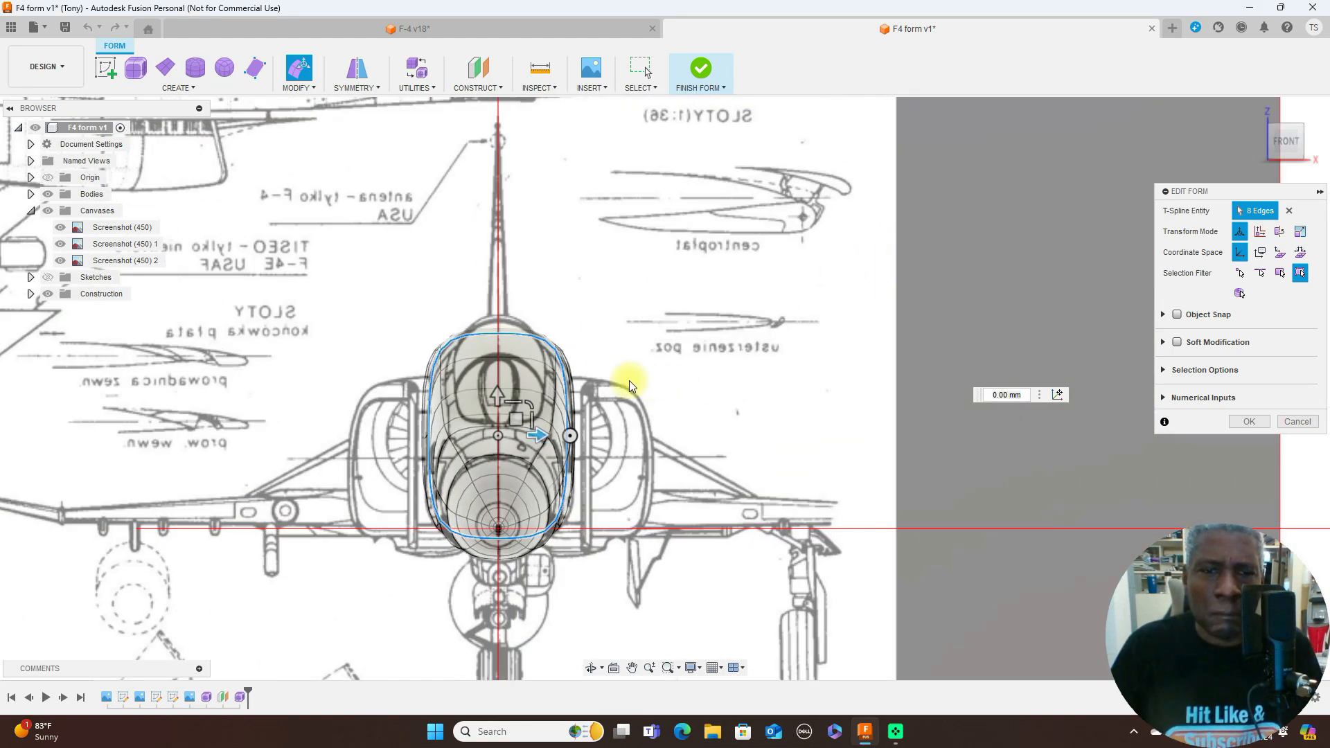
drag(529, 403, 527, 405)
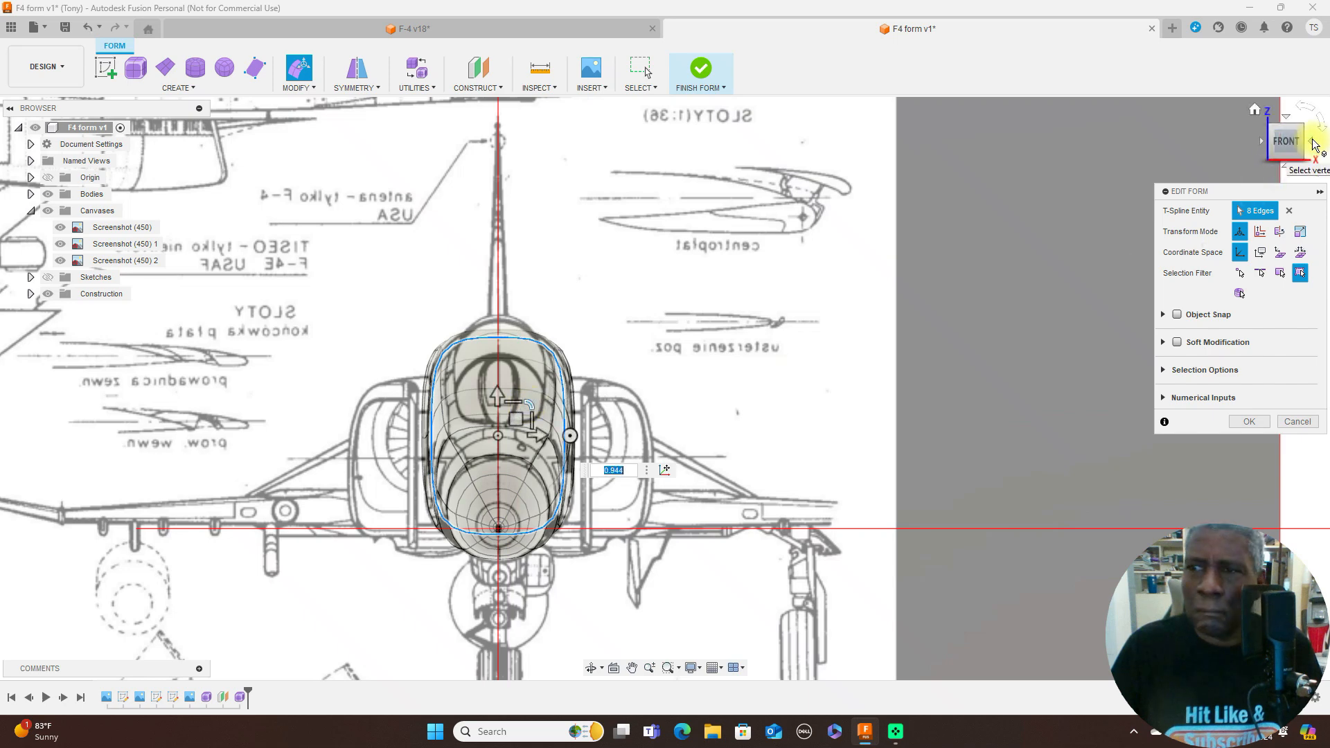
click(1307, 142)
scroll(950, 236, down, 4)
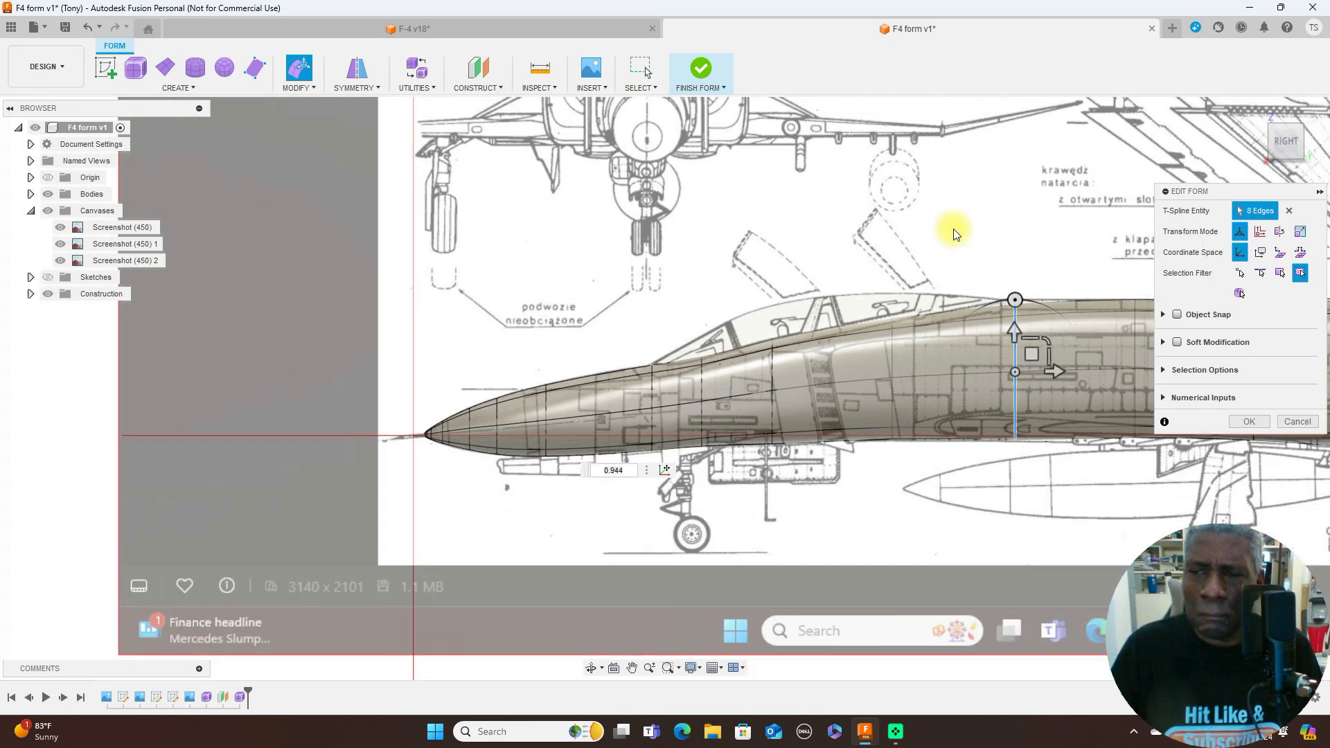
middle_drag(1000, 198, 805, 206)
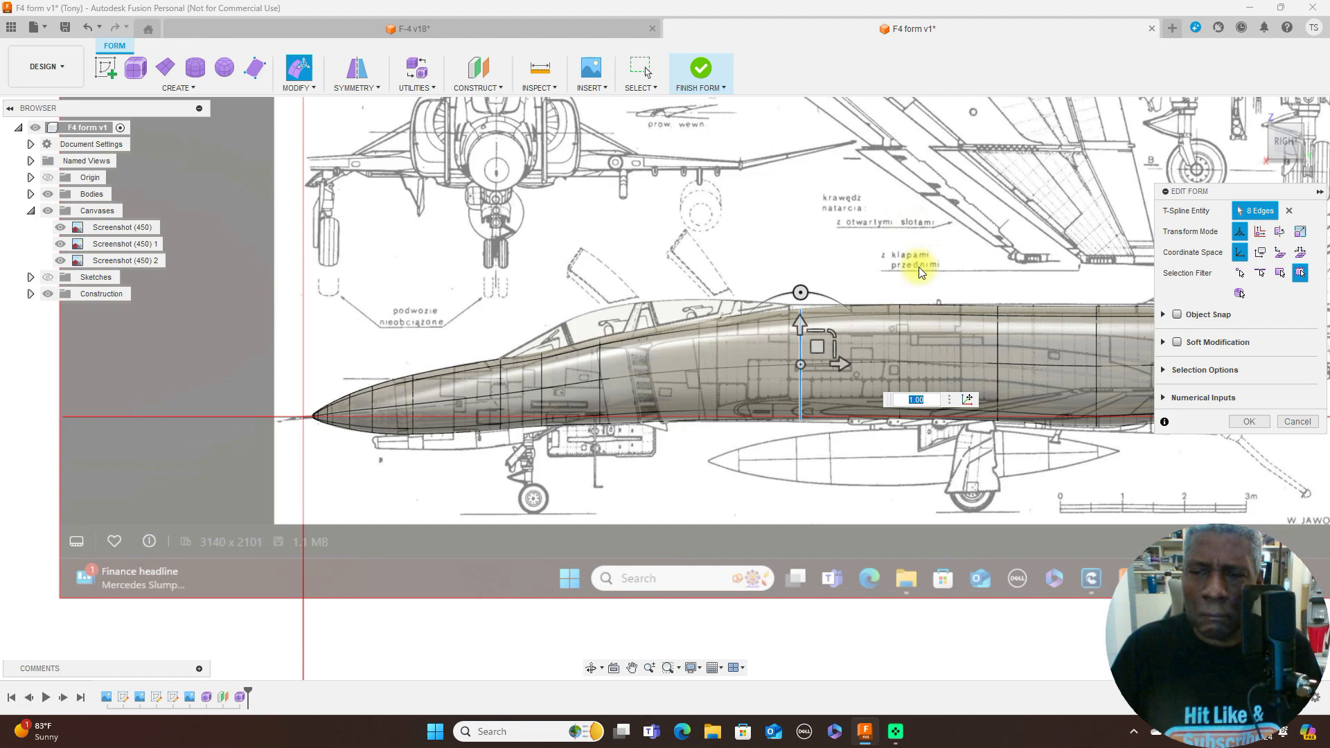
click(1293, 123)
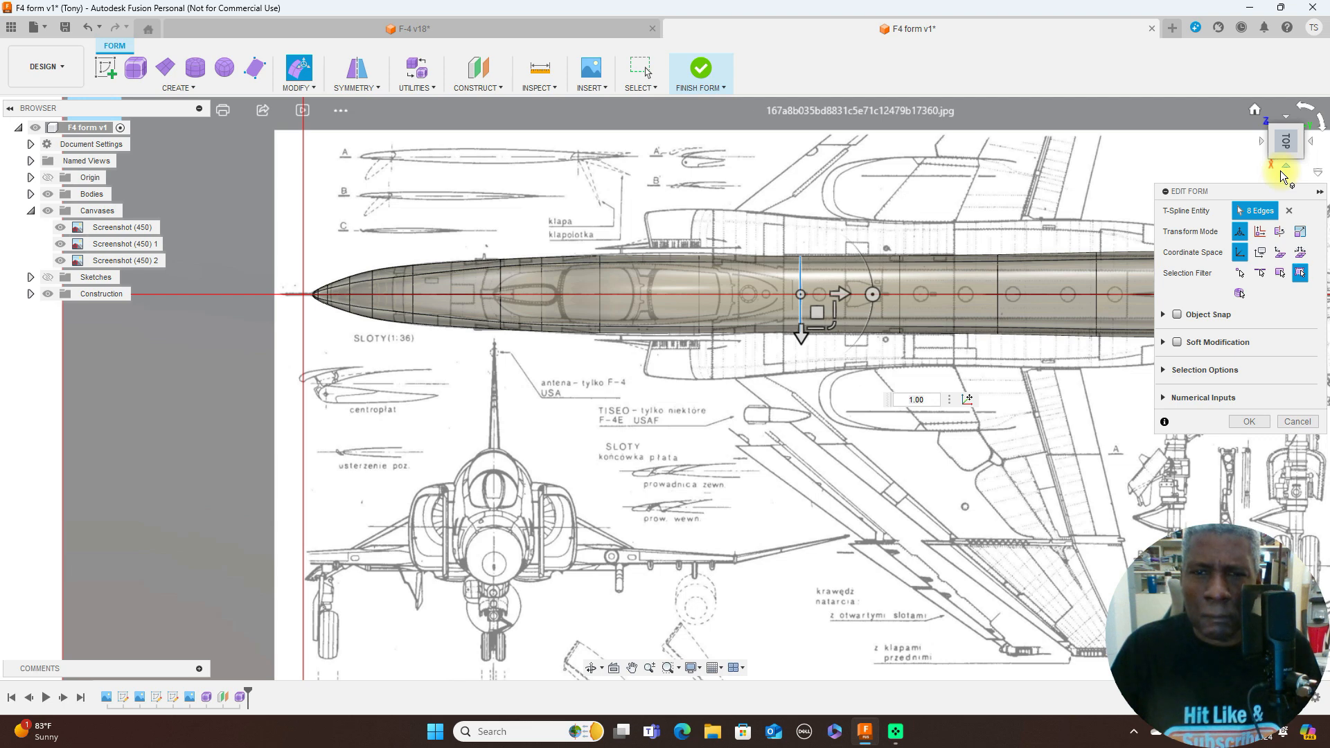
- Scale the fuselage edge loop below the rear of the canopy to 1.086, check it from the side, and finish the form
scroll(919, 186, up, 3)
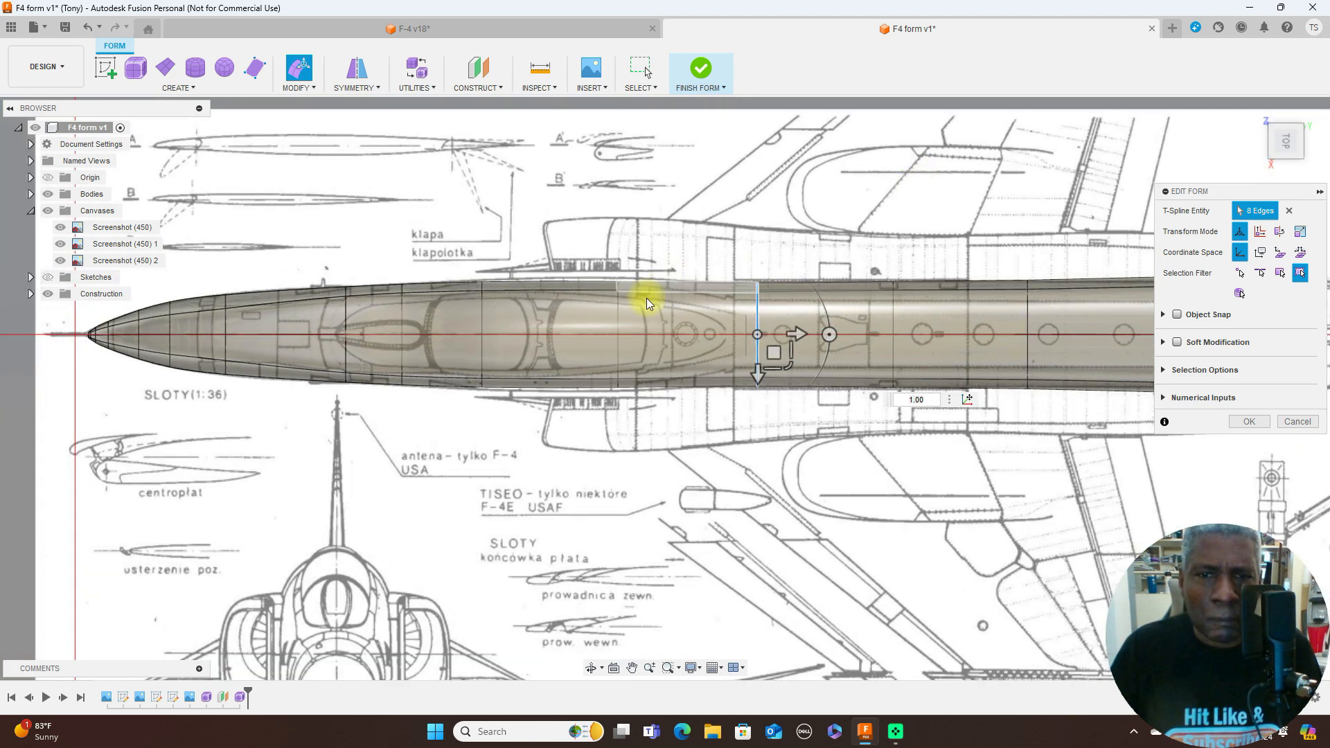
double_click(619, 313)
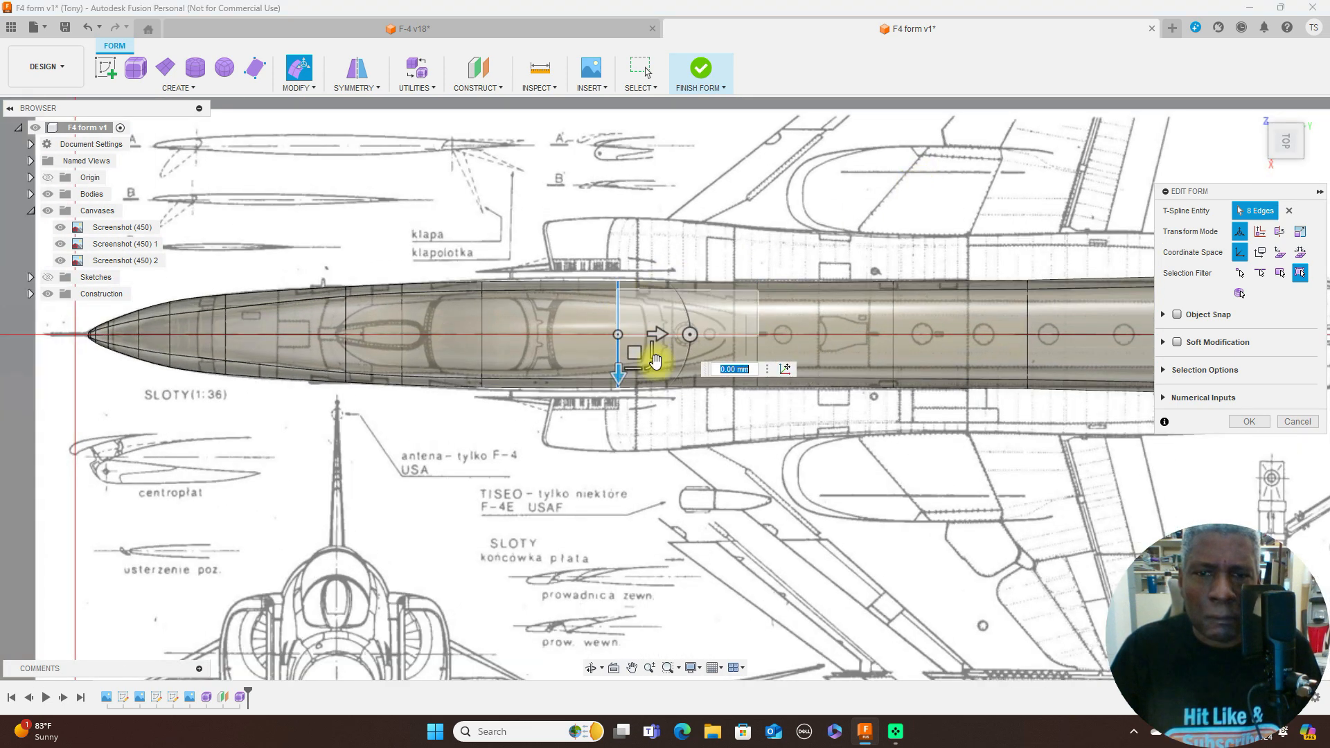
text(1.086)
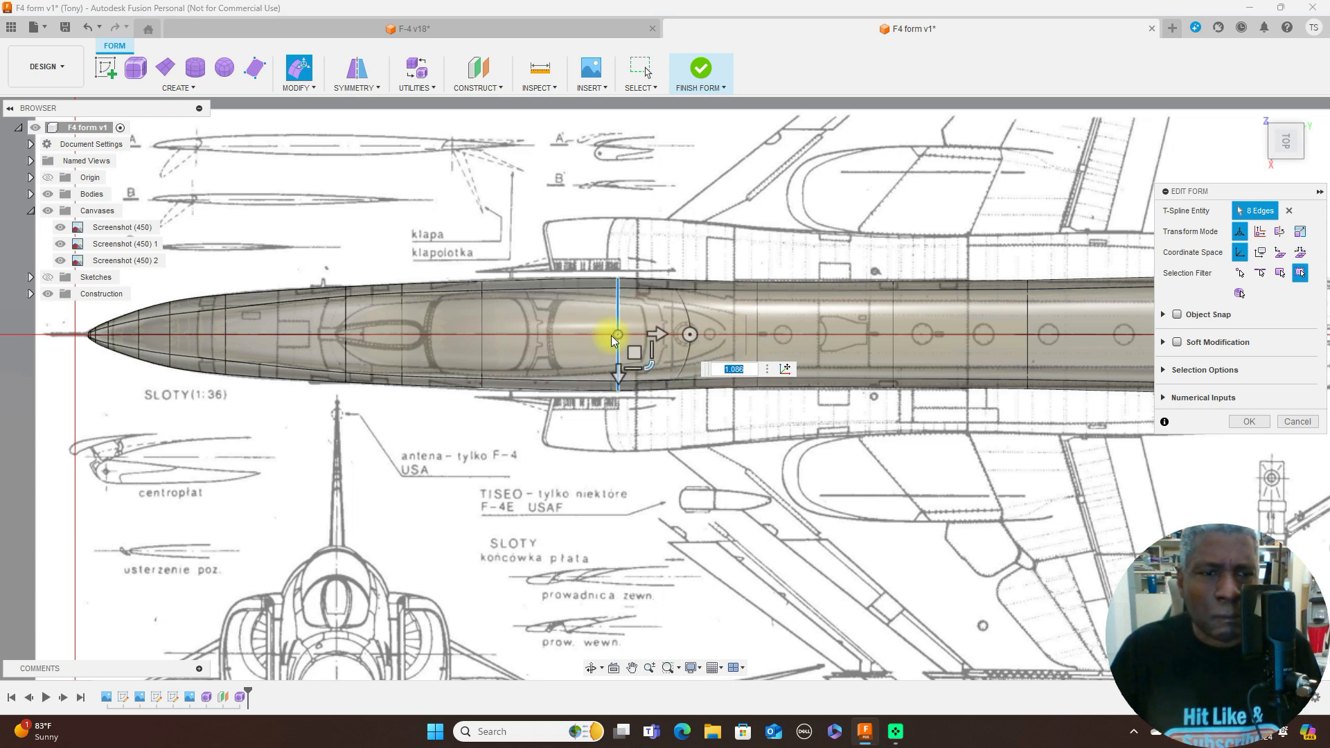
click(1287, 171)
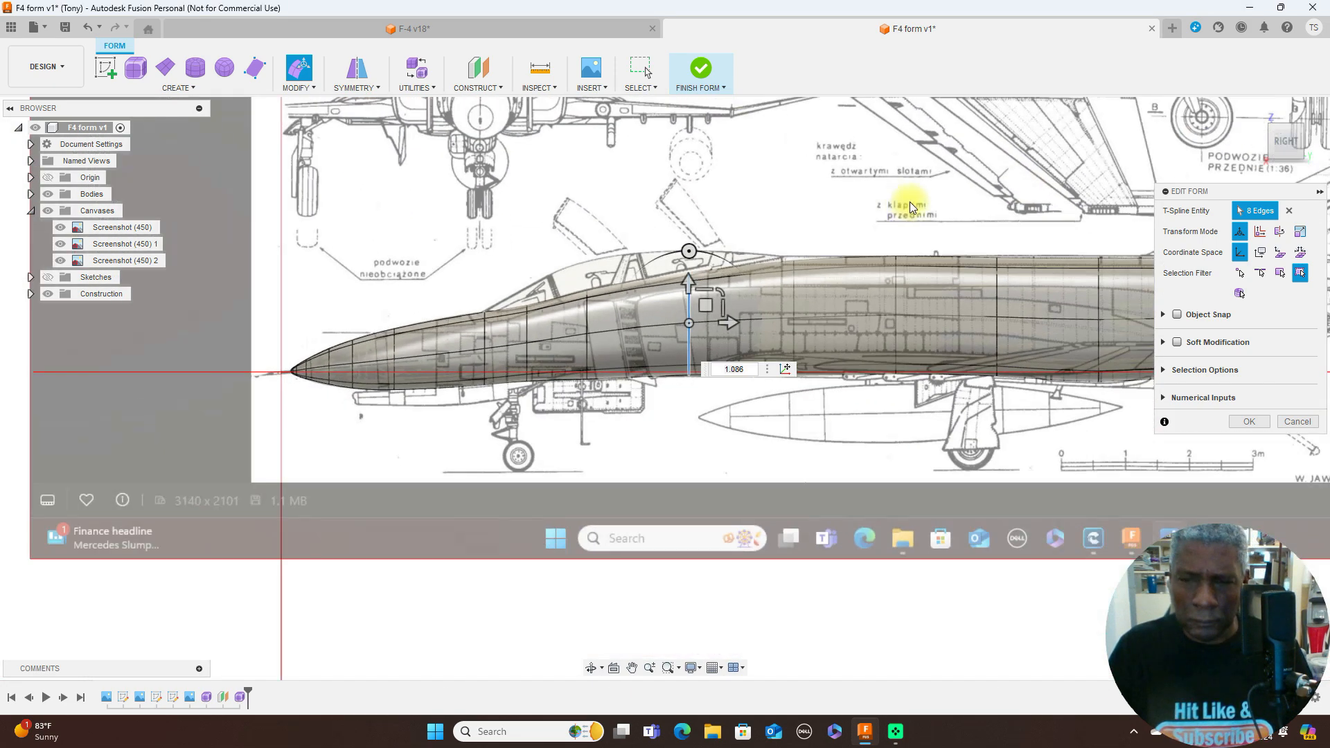
scroll(825, 219, down, 3)
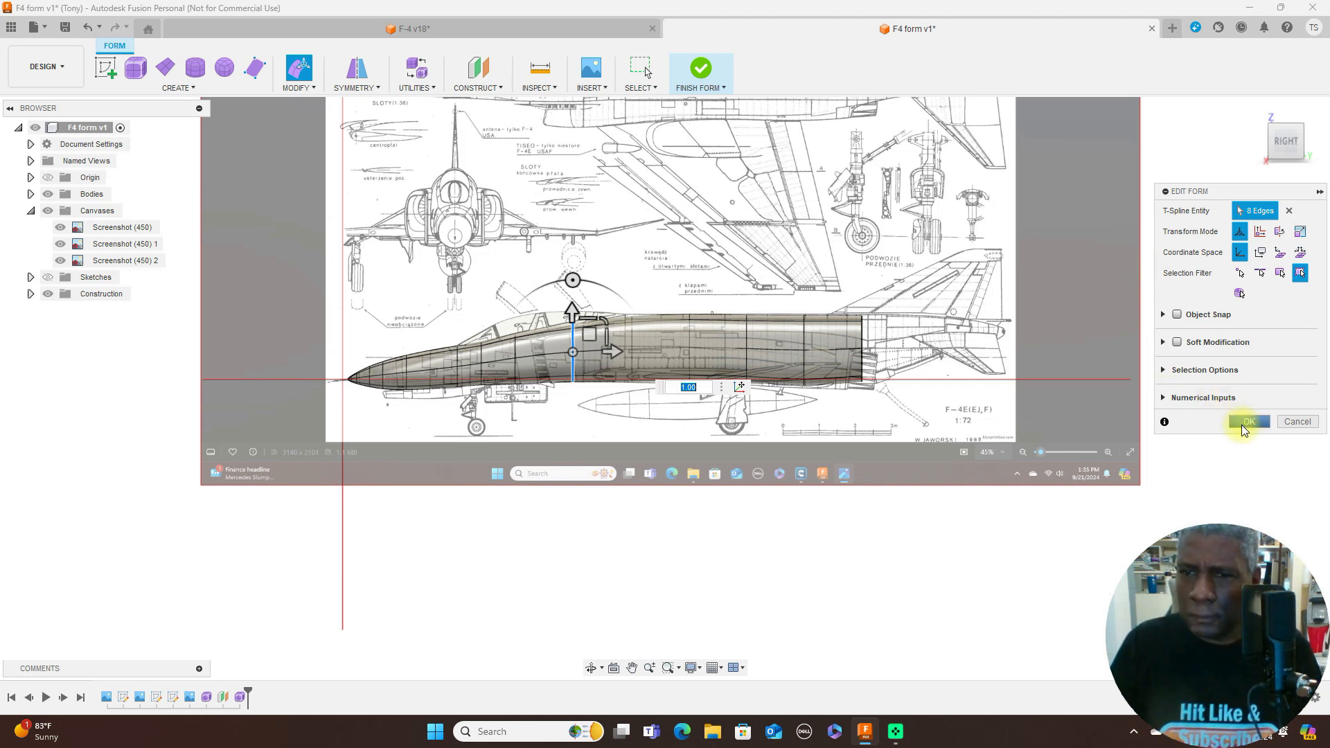
click(1245, 424)
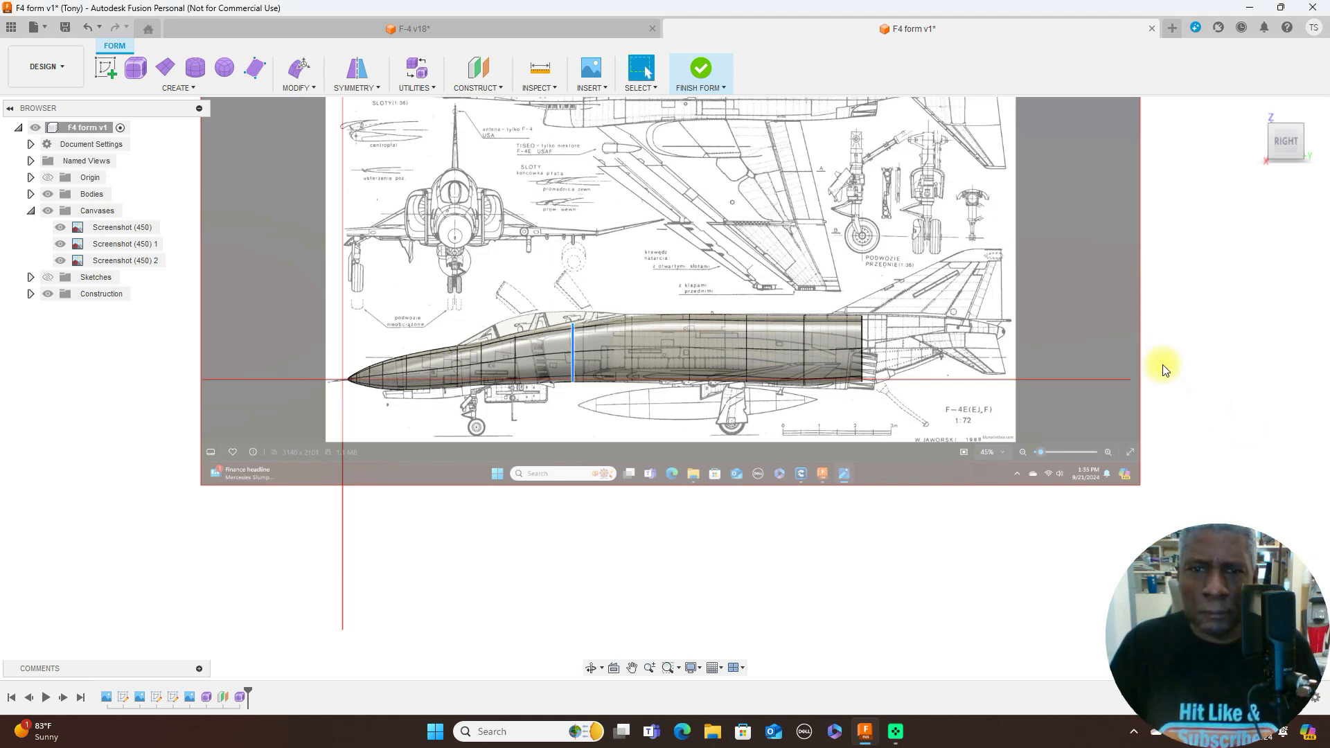
click(701, 71)
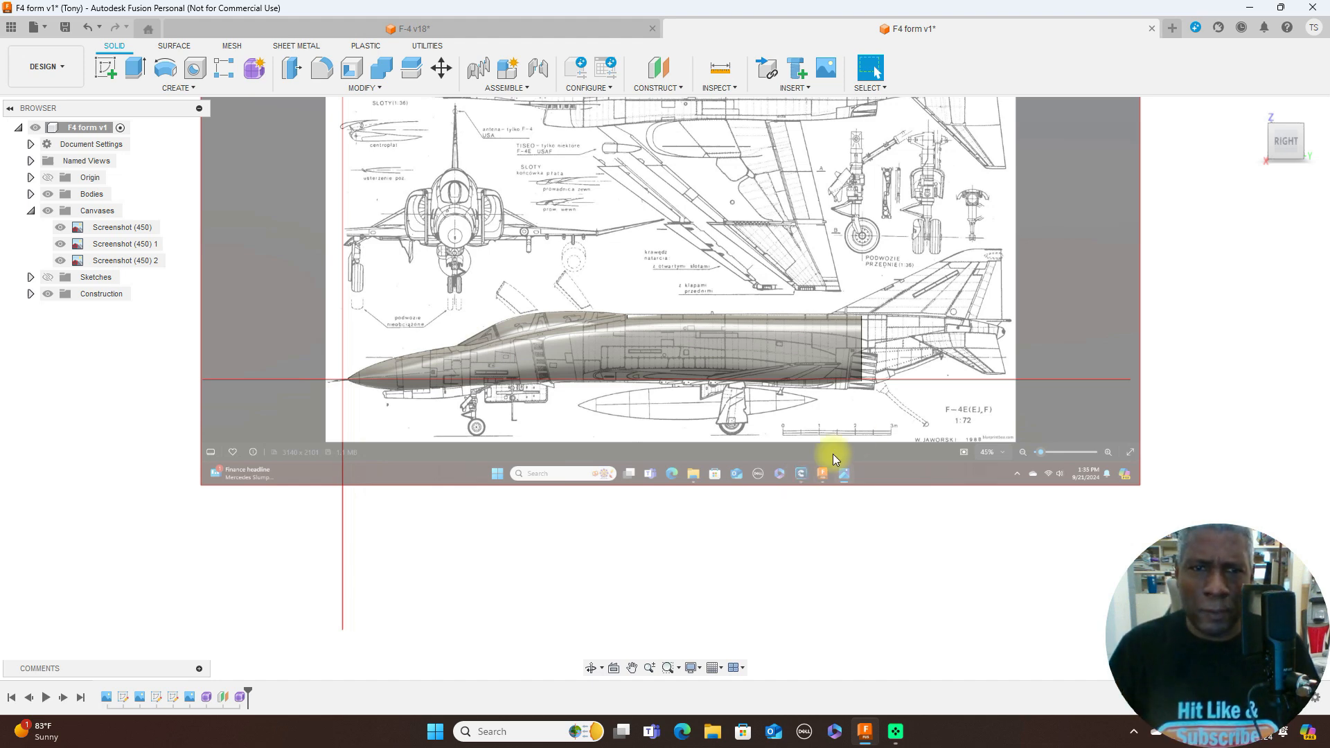
- Reopen the fuselage form for editing and nudge the top vertex just behind the canopy slightly upward to the blueprint outline
scroll(774, 432, up, 3)
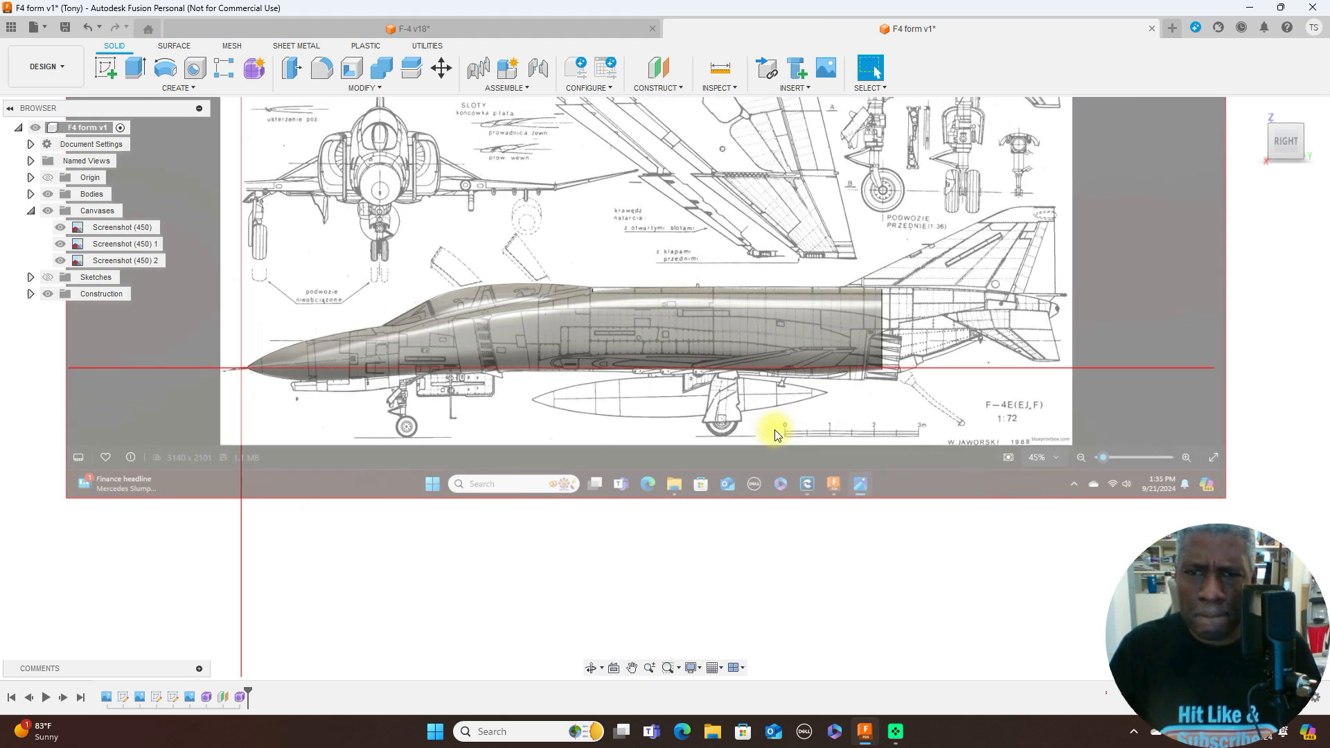
drag(665, 416, 772, 417)
scroll(772, 417, up, 5)
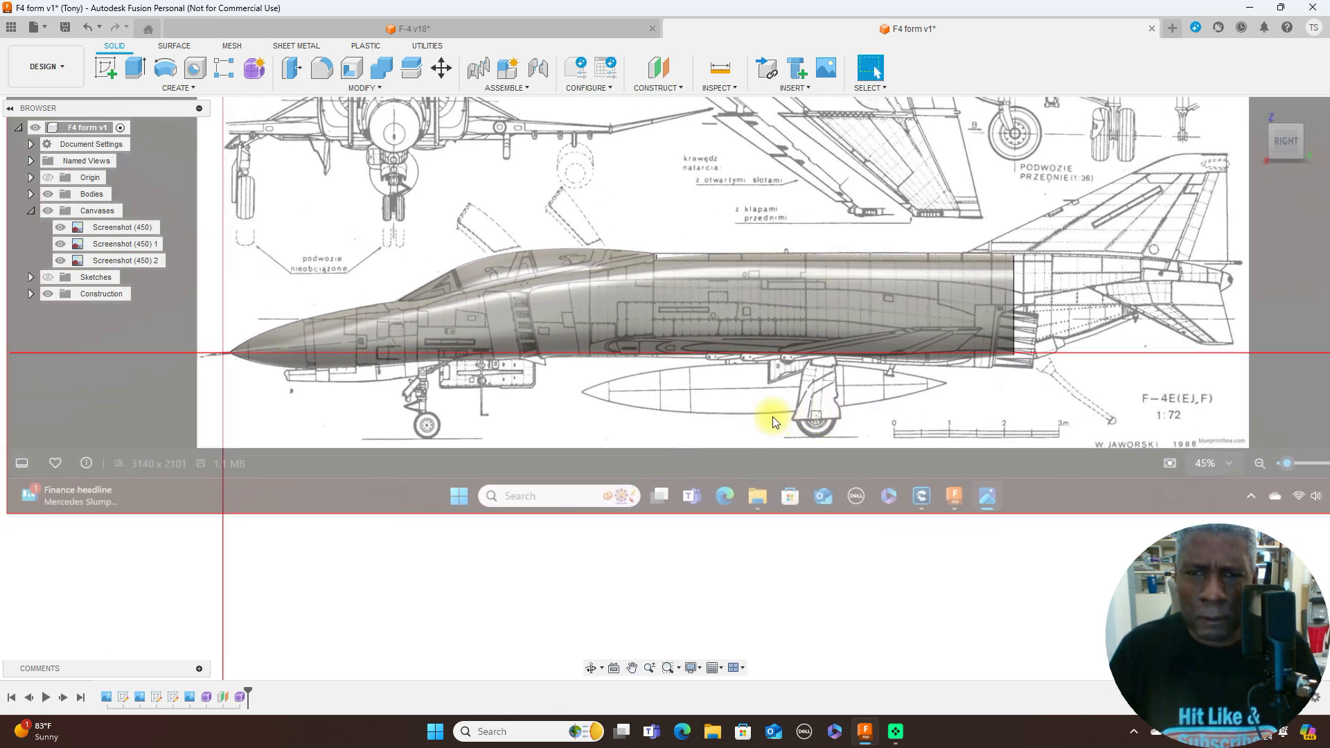
key(Escape)
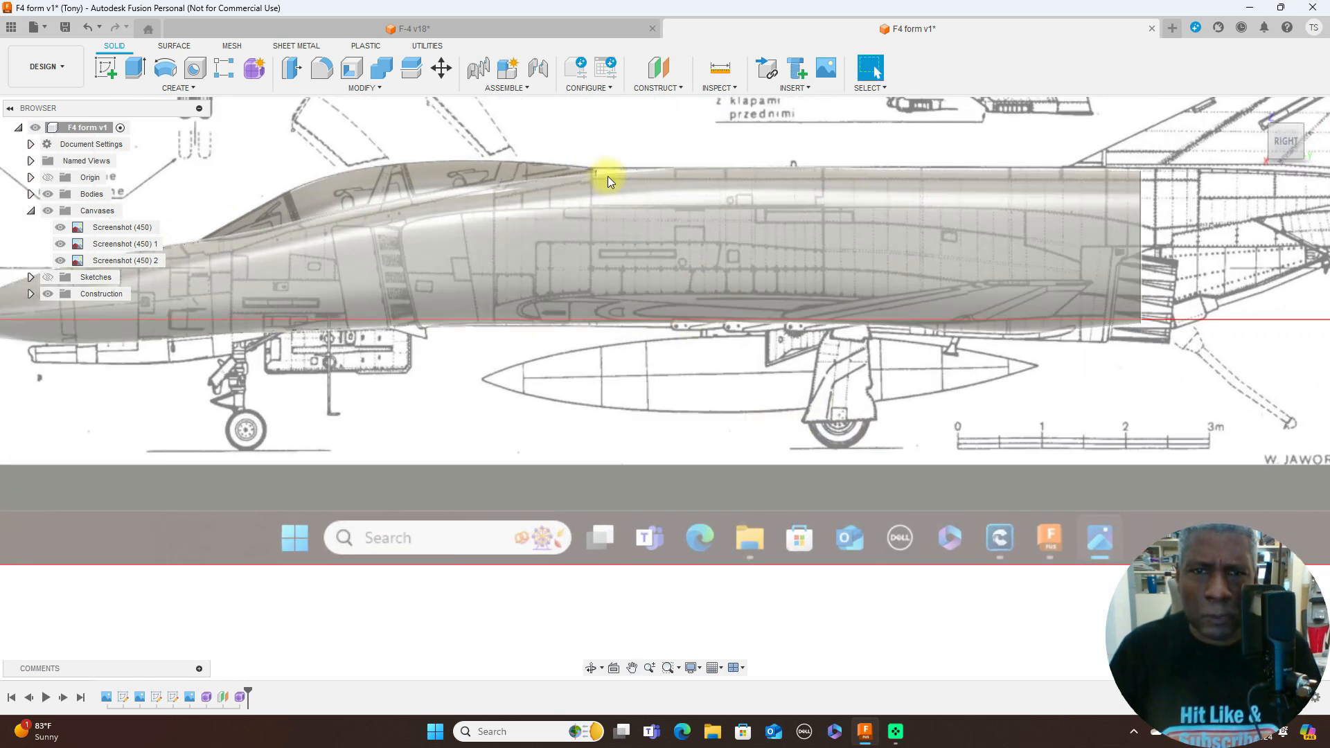
right_click(208, 698)
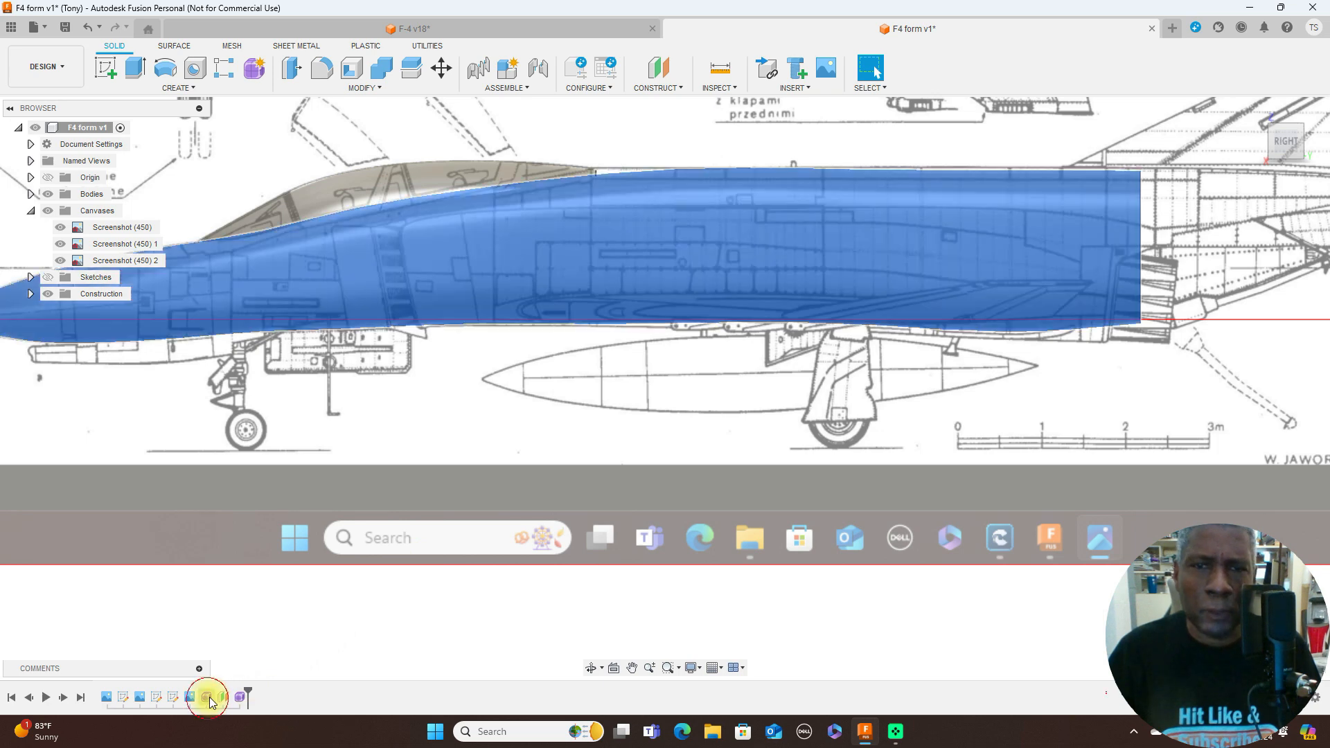
click(267, 562)
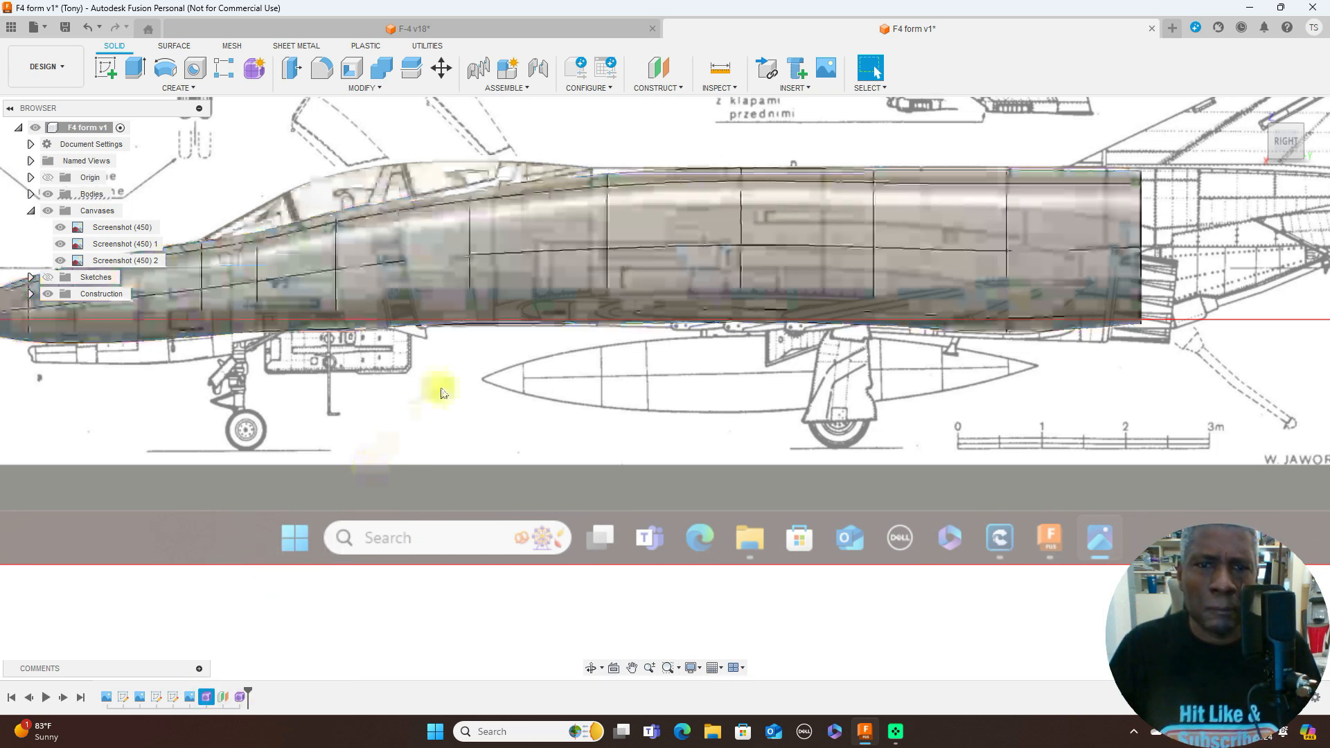
right_click(608, 172)
click(648, 141)
drag(624, 154, 621, 141)
- Nudge the upper fuselage vertex nearest the tail end slightly upward in the side view and finish the form
click(1007, 170)
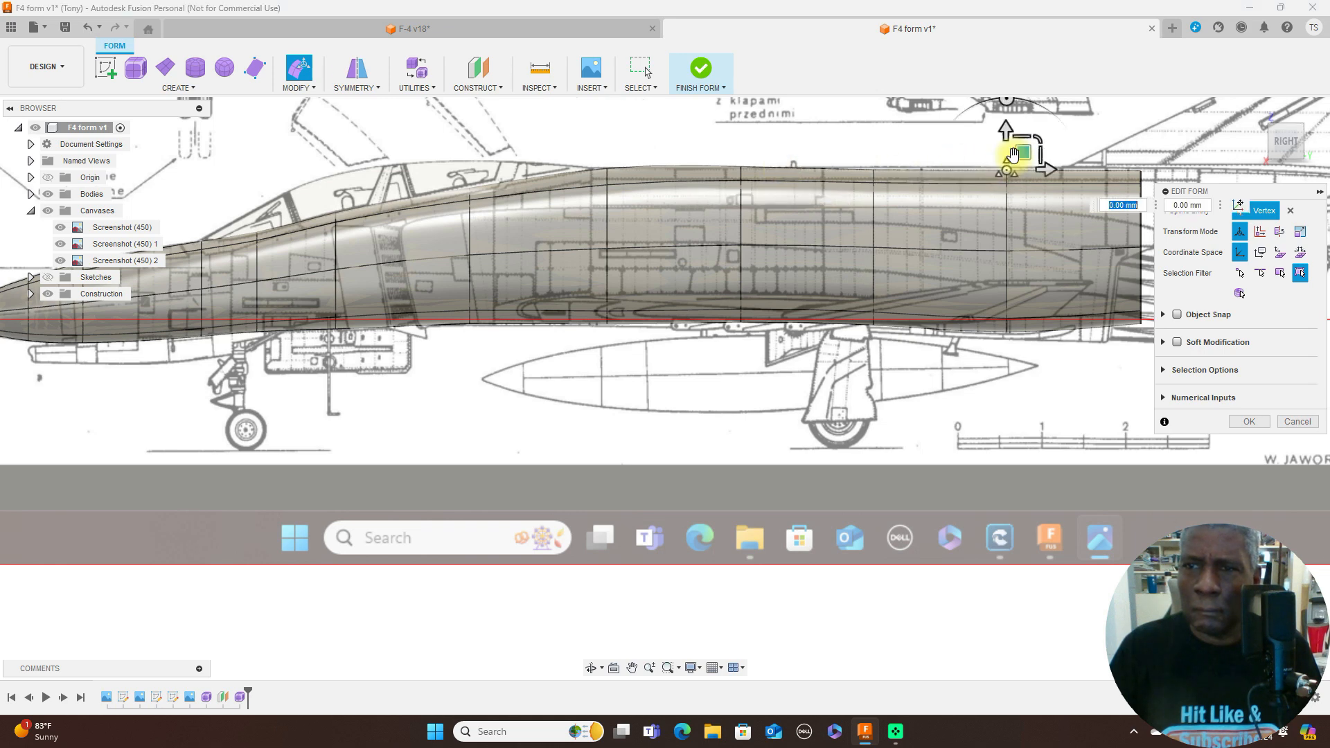
drag(1024, 151, 1024, 150)
scroll(1042, 132, down, 5)
middle_drag(1018, 369, 909, 451)
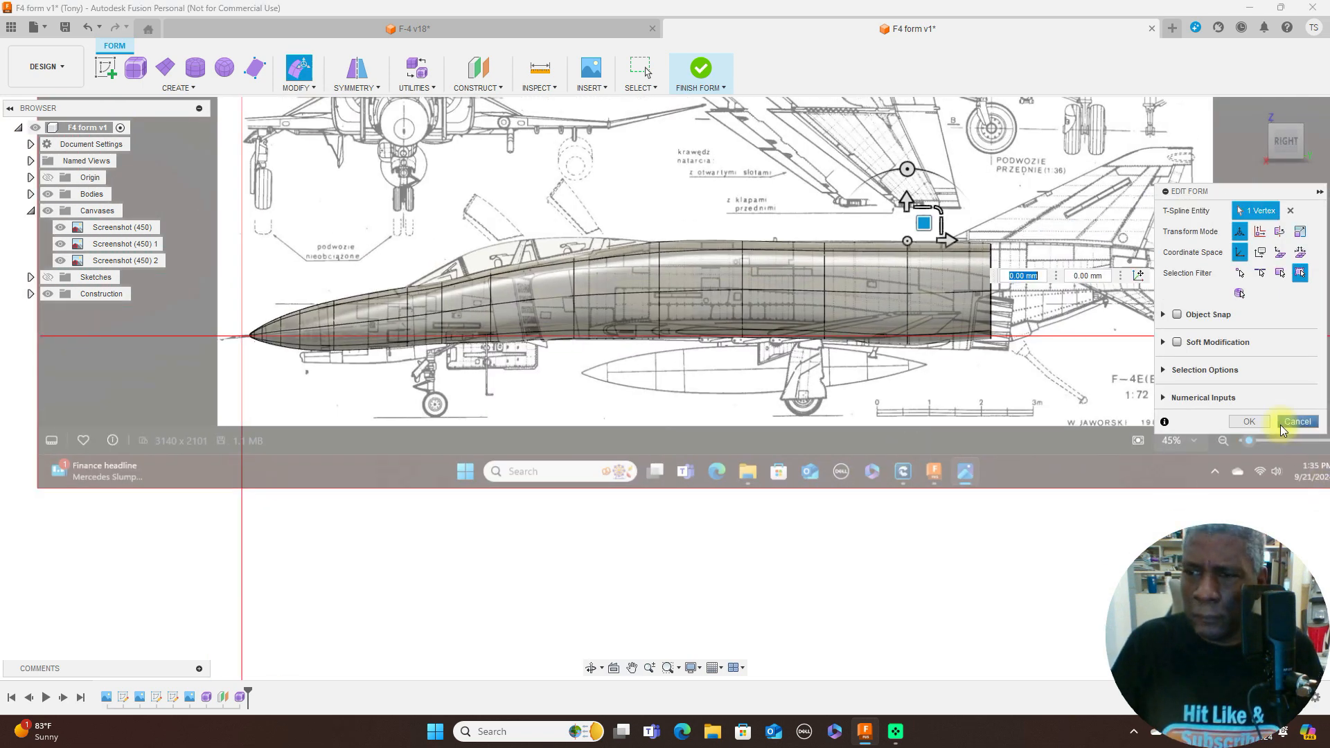
click(1249, 422)
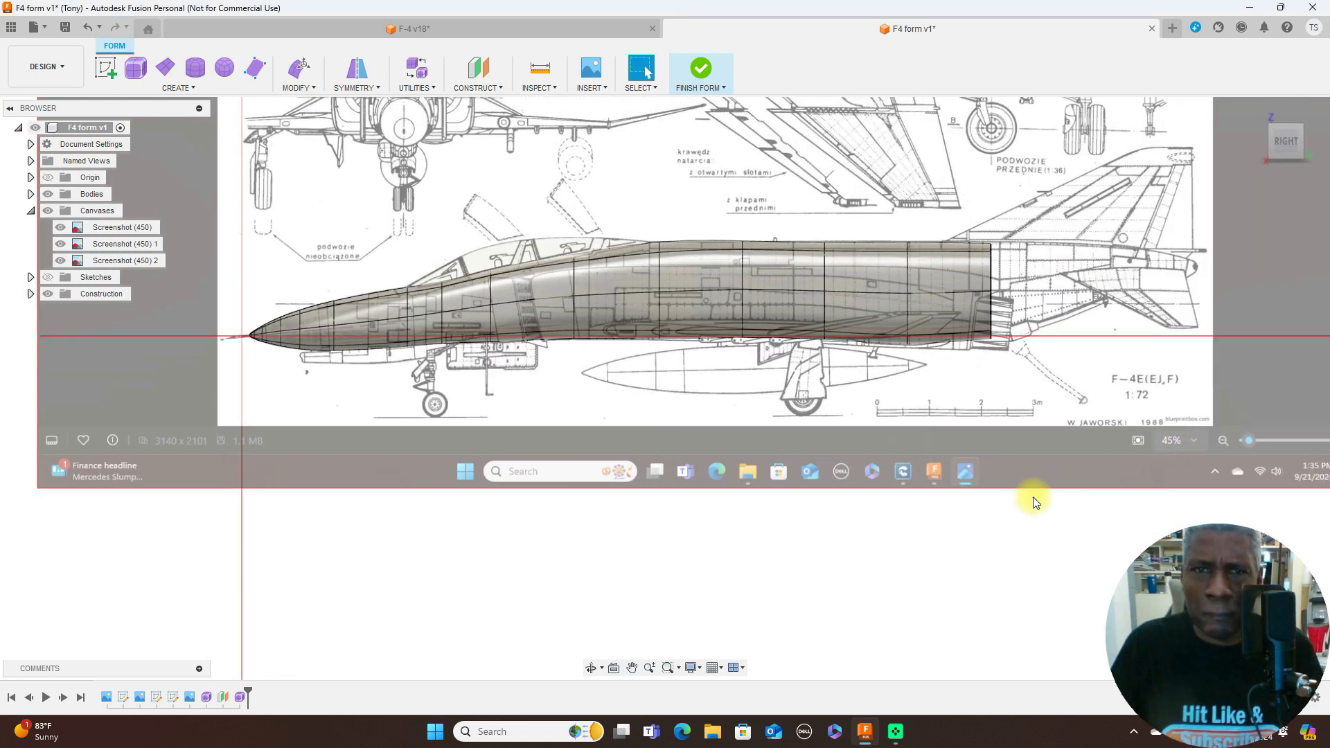
click(725, 87)
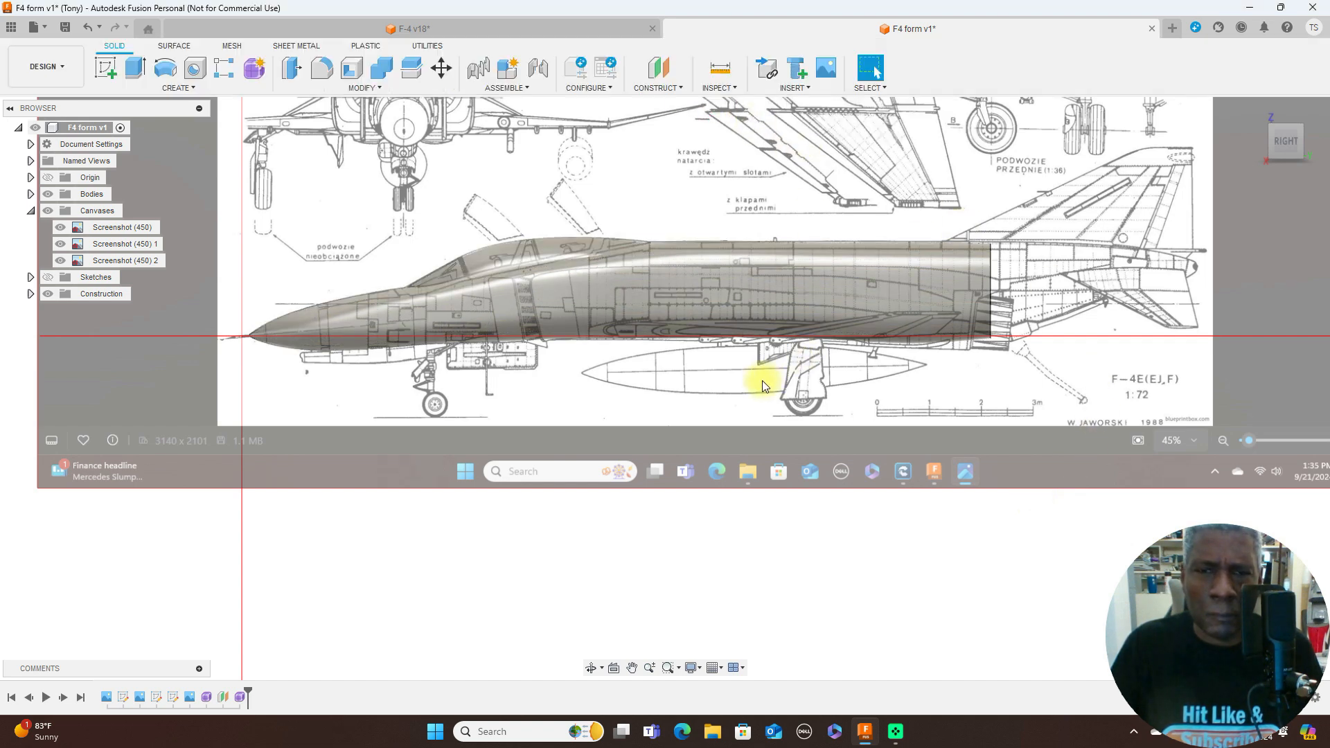
- Create a construction plane offset 10 mm toward the tail from the vertical origin plane at the nose tip
scroll(762, 380, up, 2)
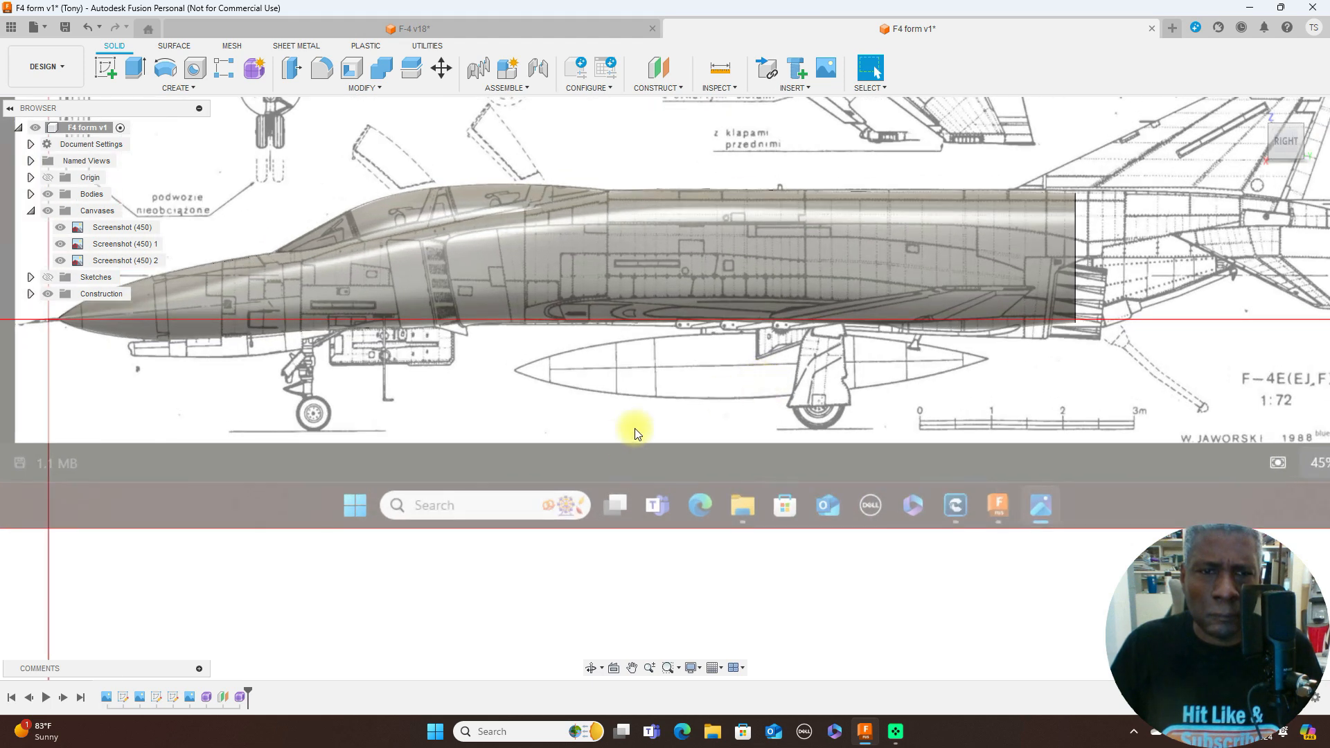
middle_drag(701, 425, 949, 388)
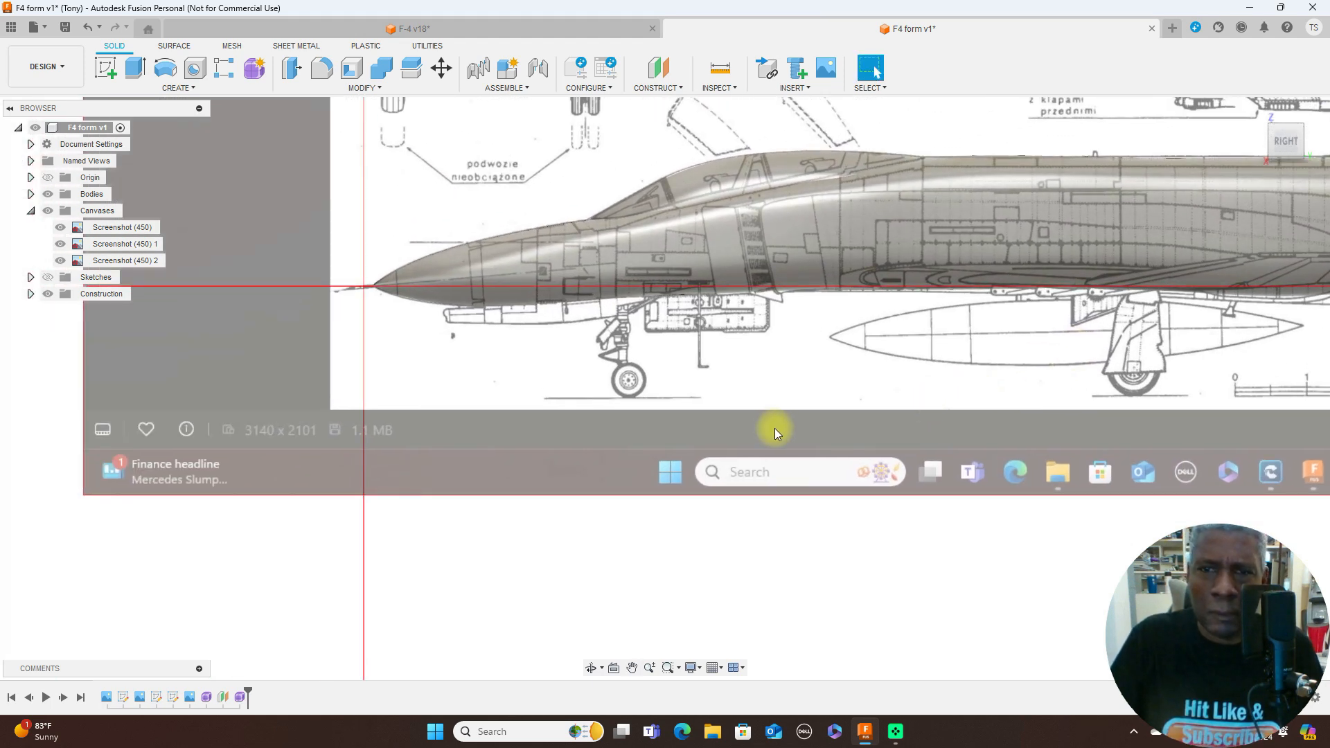
scroll(776, 428, up, 2)
scroll(776, 428, down, 1)
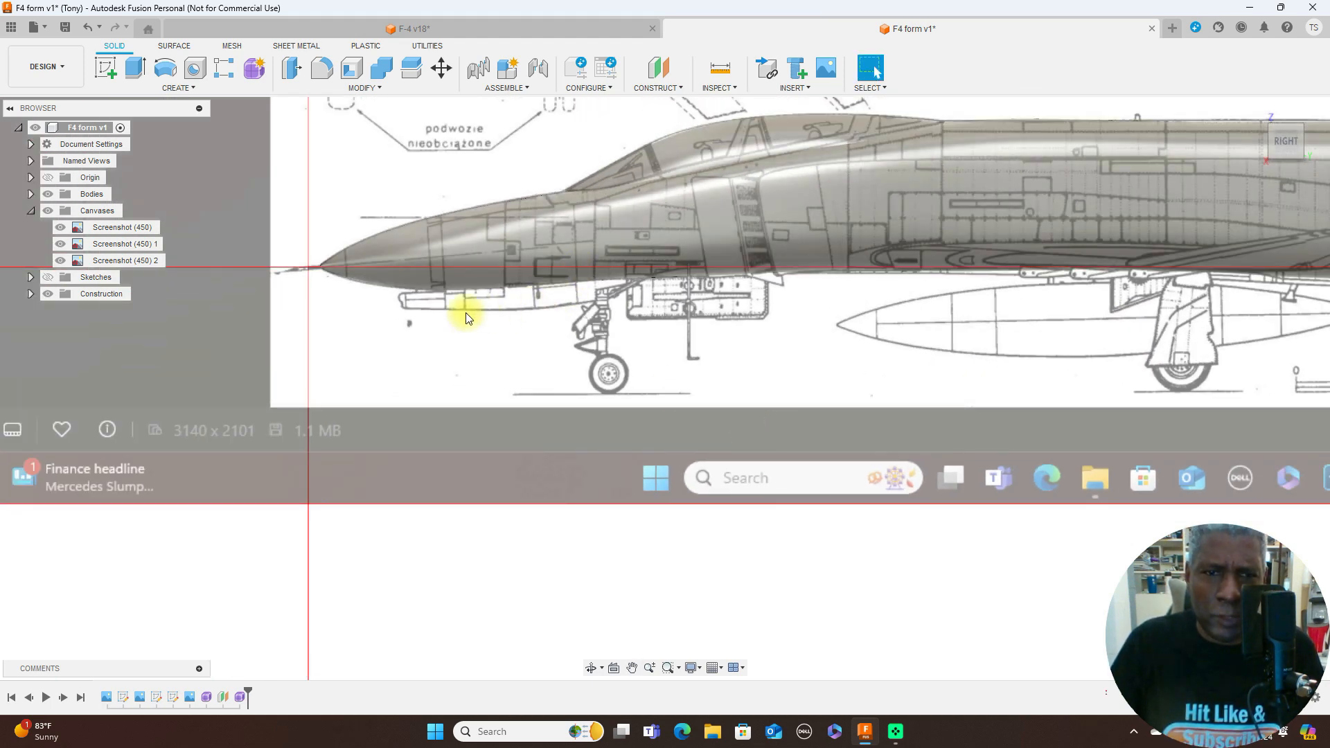
scroll(582, 397, down, 3)
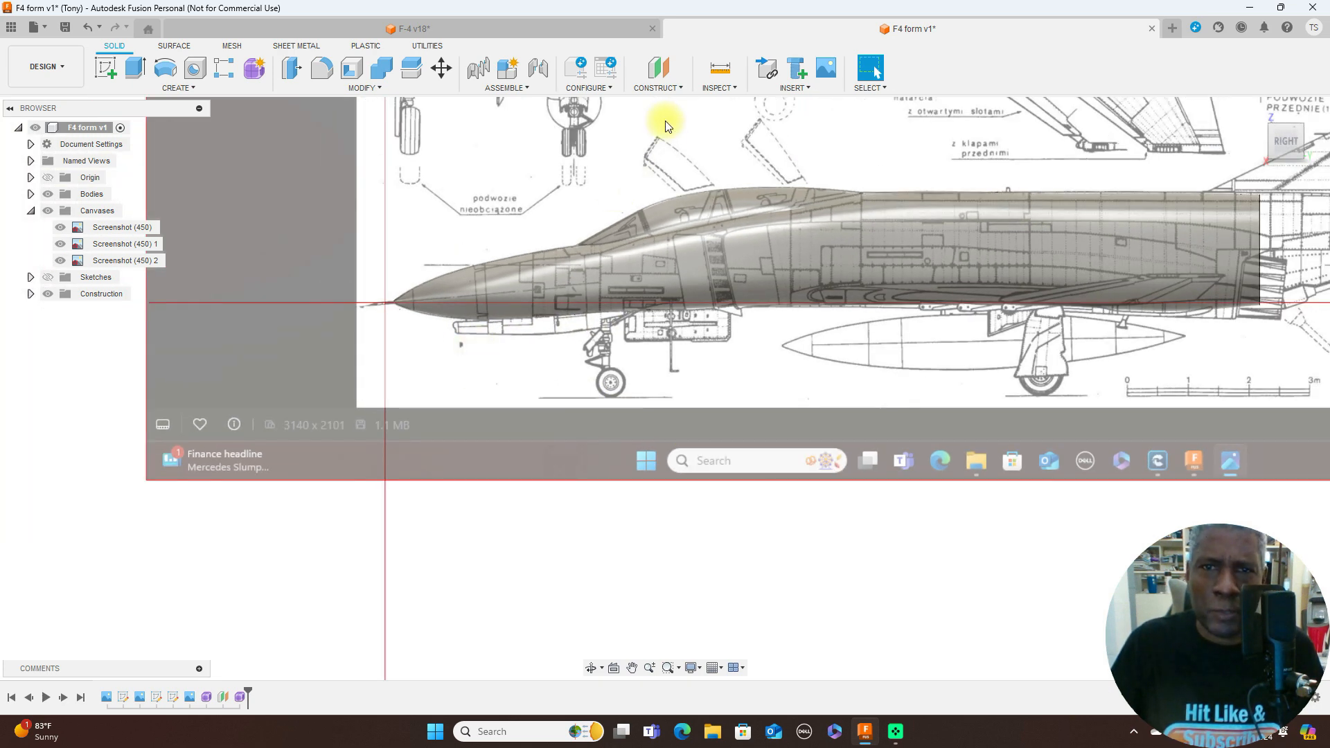
click(672, 90)
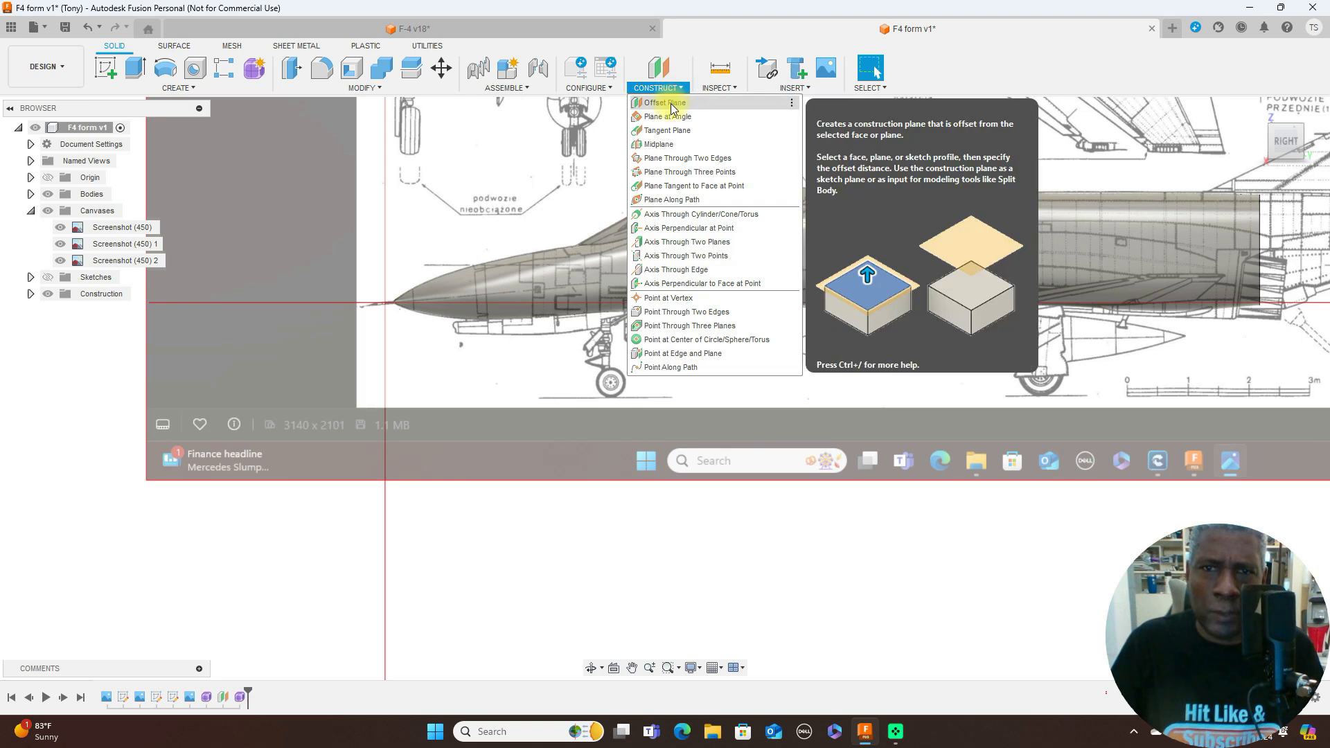
click(666, 104)
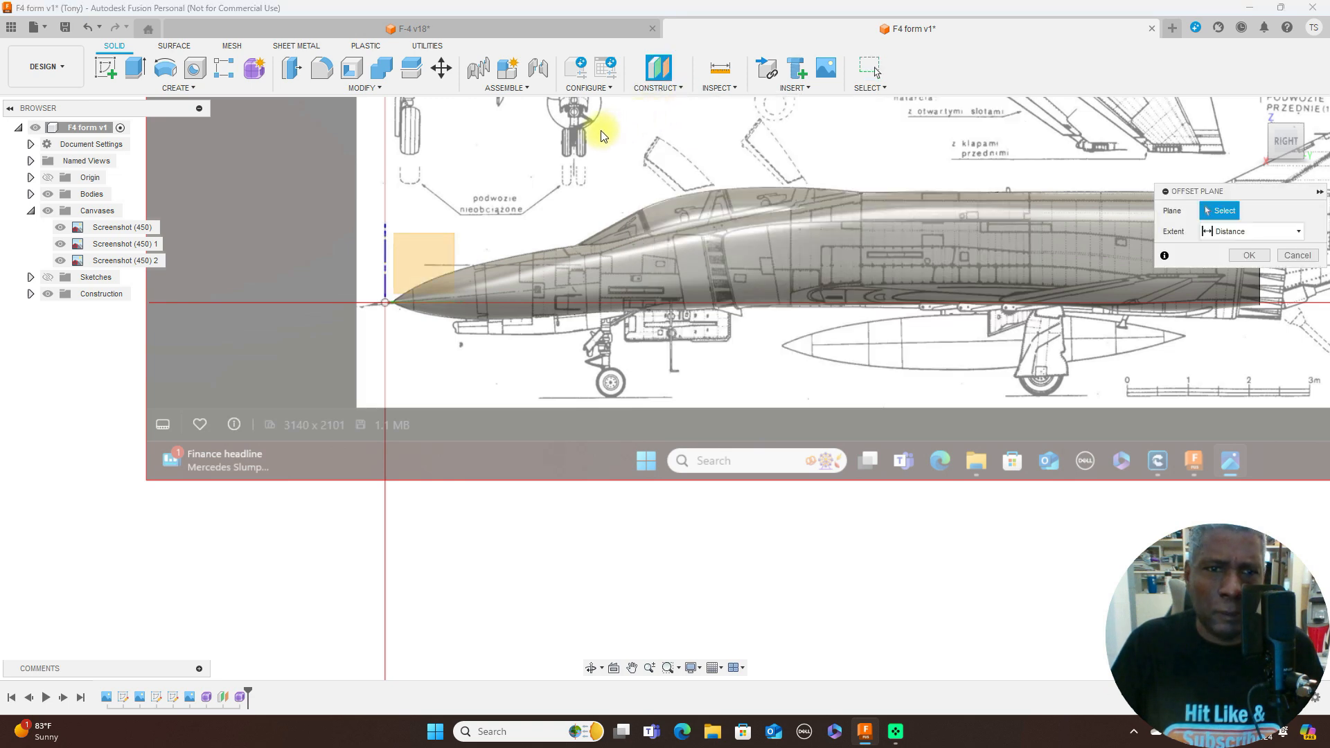
click(381, 249)
scroll(440, 253, up, 3)
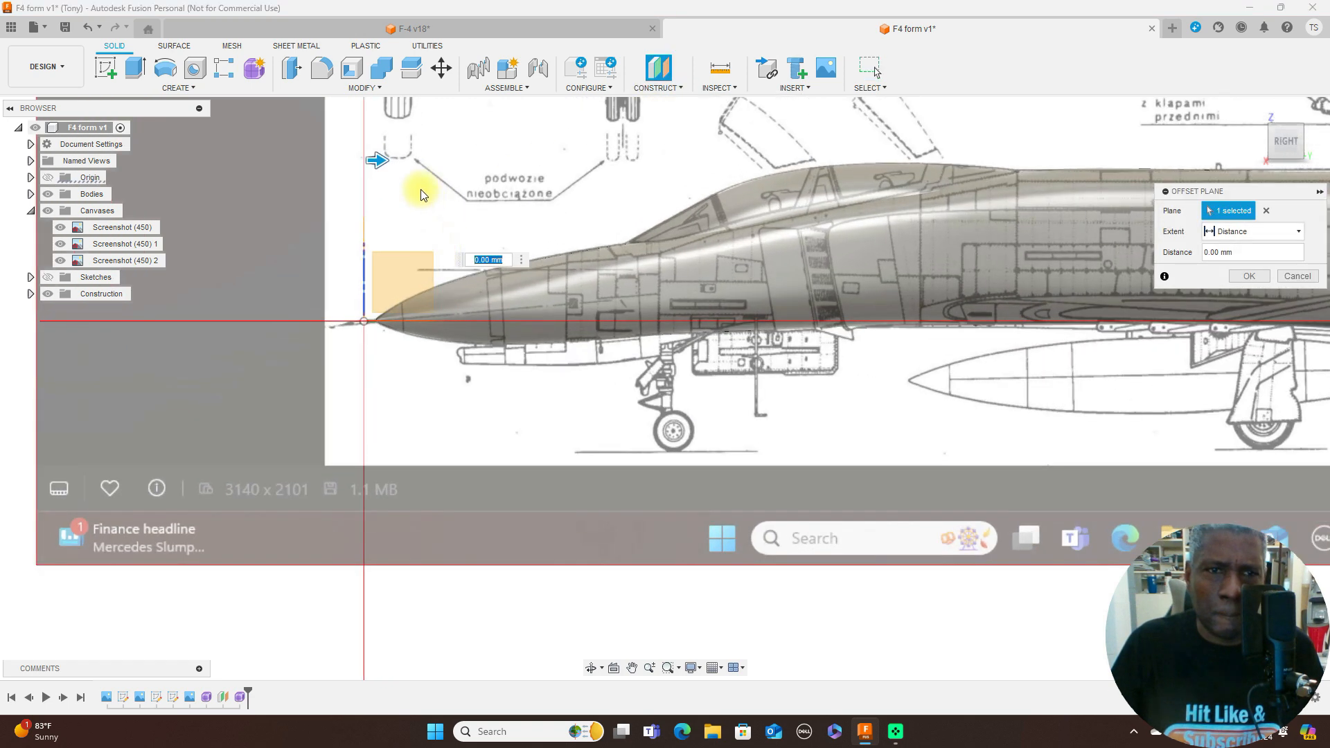
drag(381, 160, 481, 162)
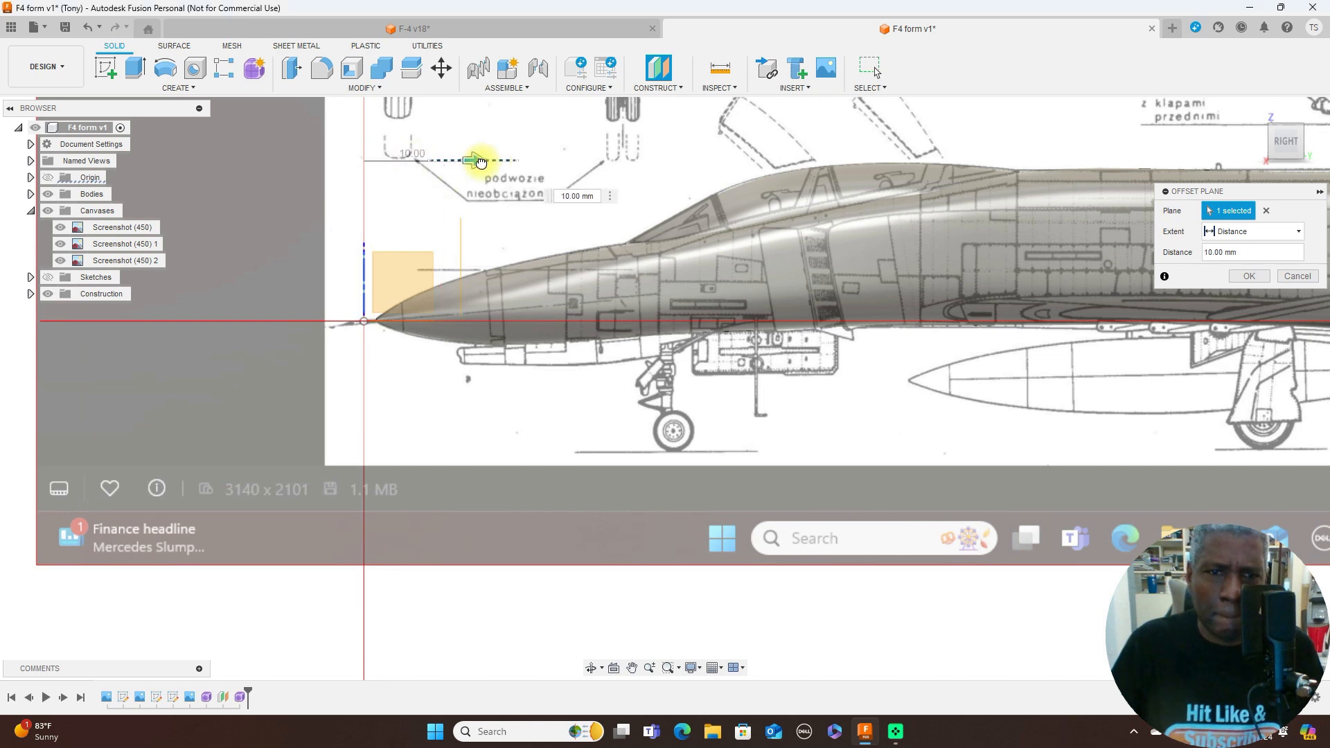
click(1249, 278)
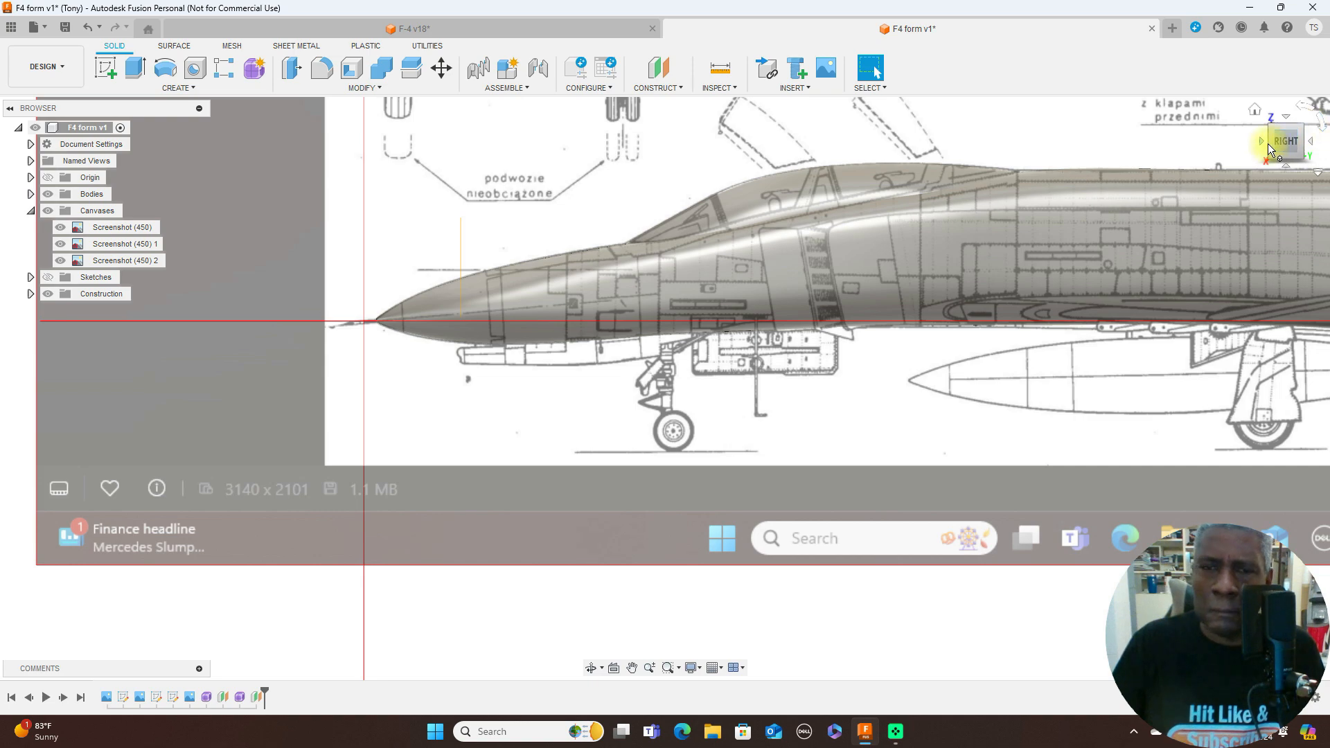
drag(1279, 146, 54, 161)
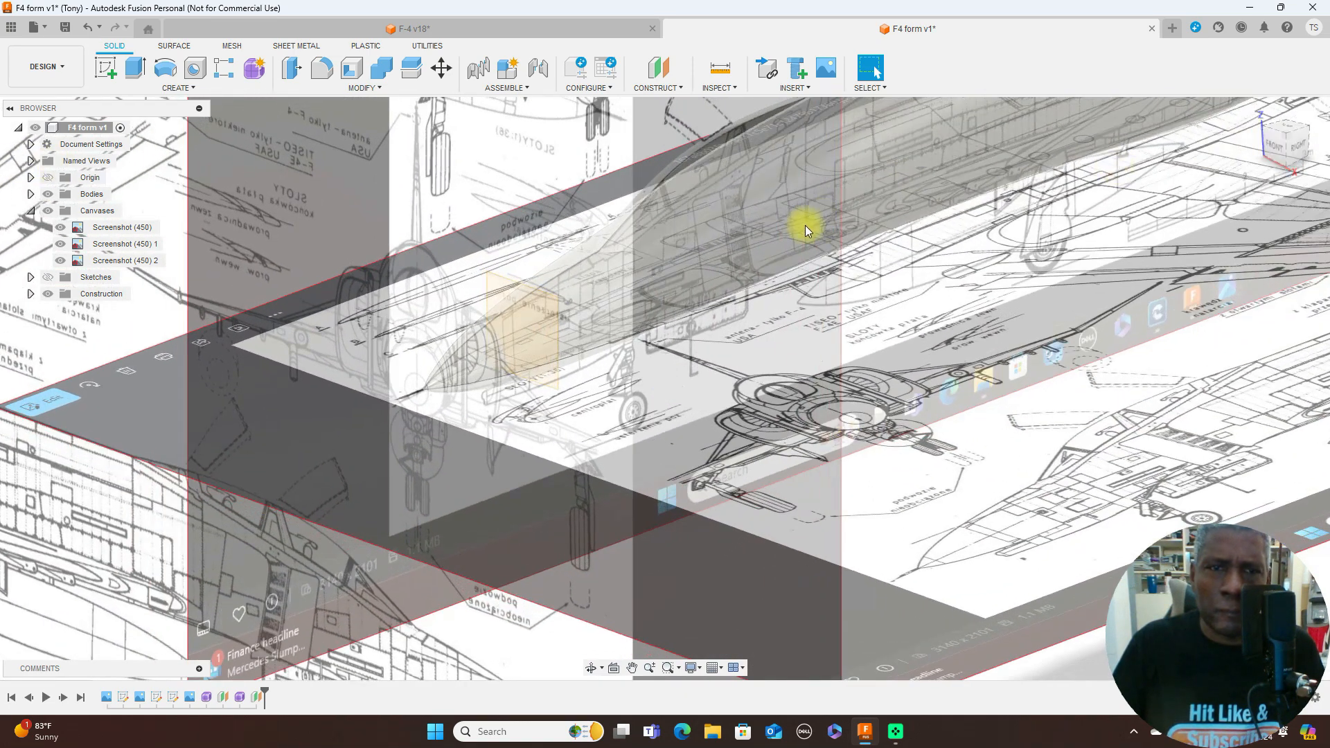
click(254, 67)
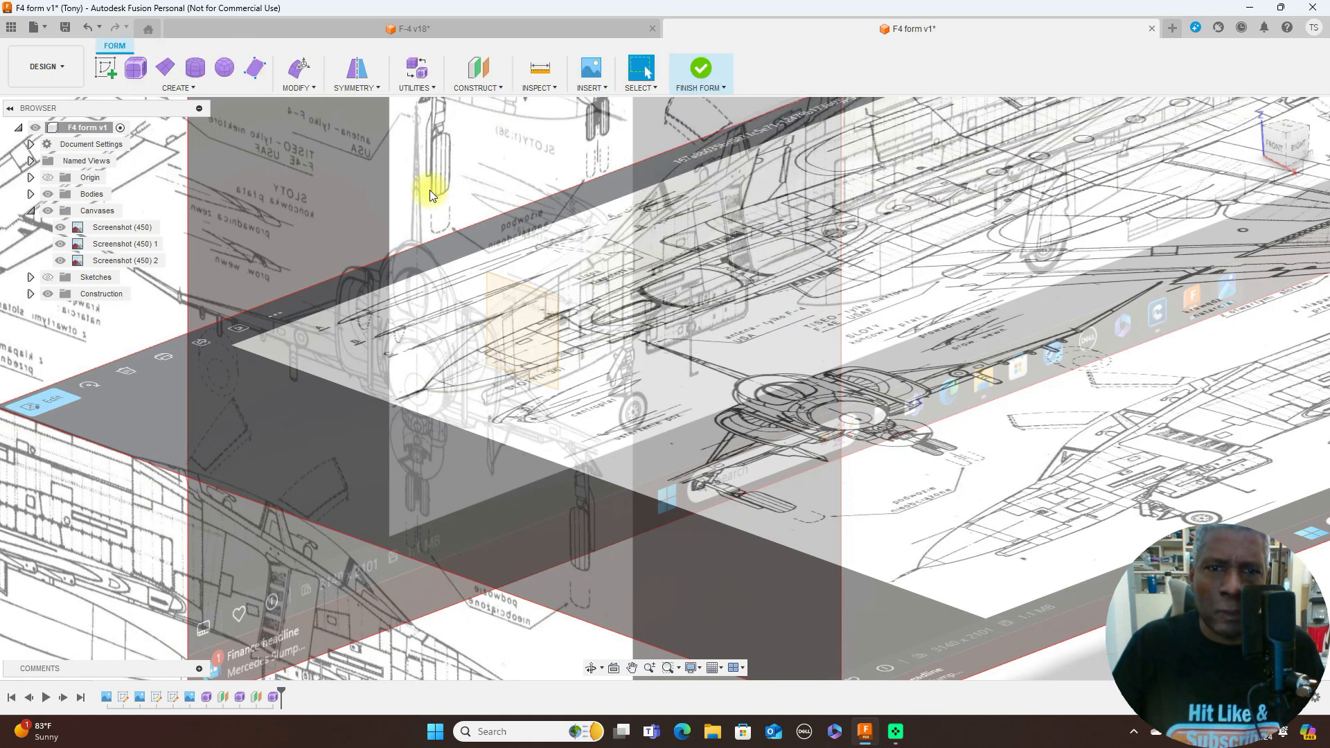
click(522, 300)
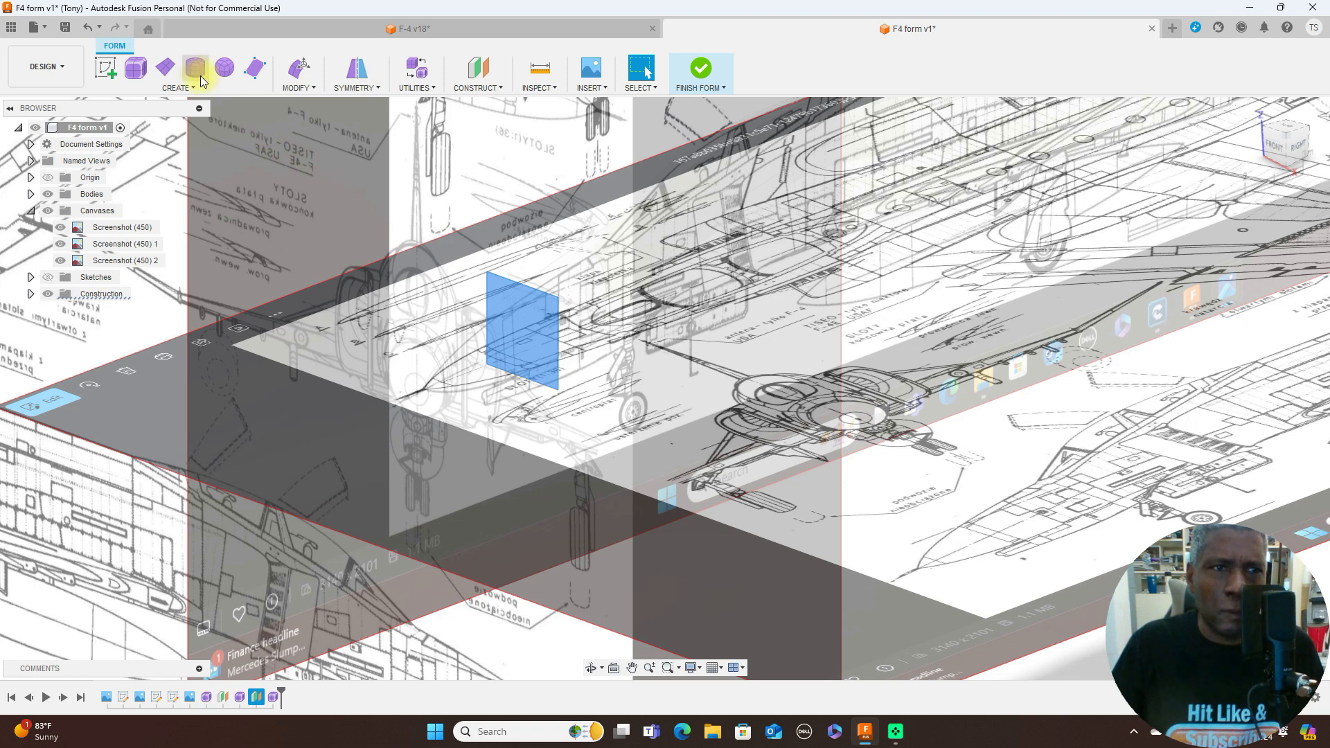
click(138, 71)
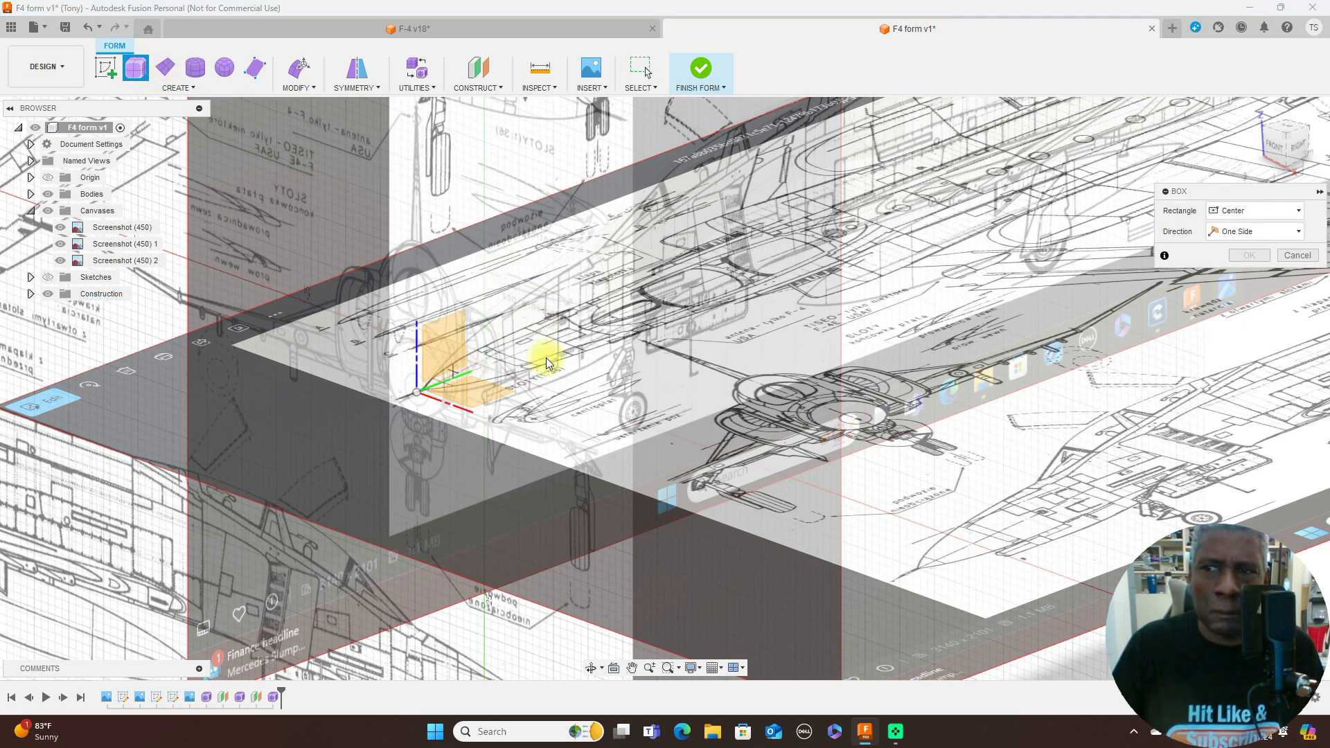
click(1270, 147)
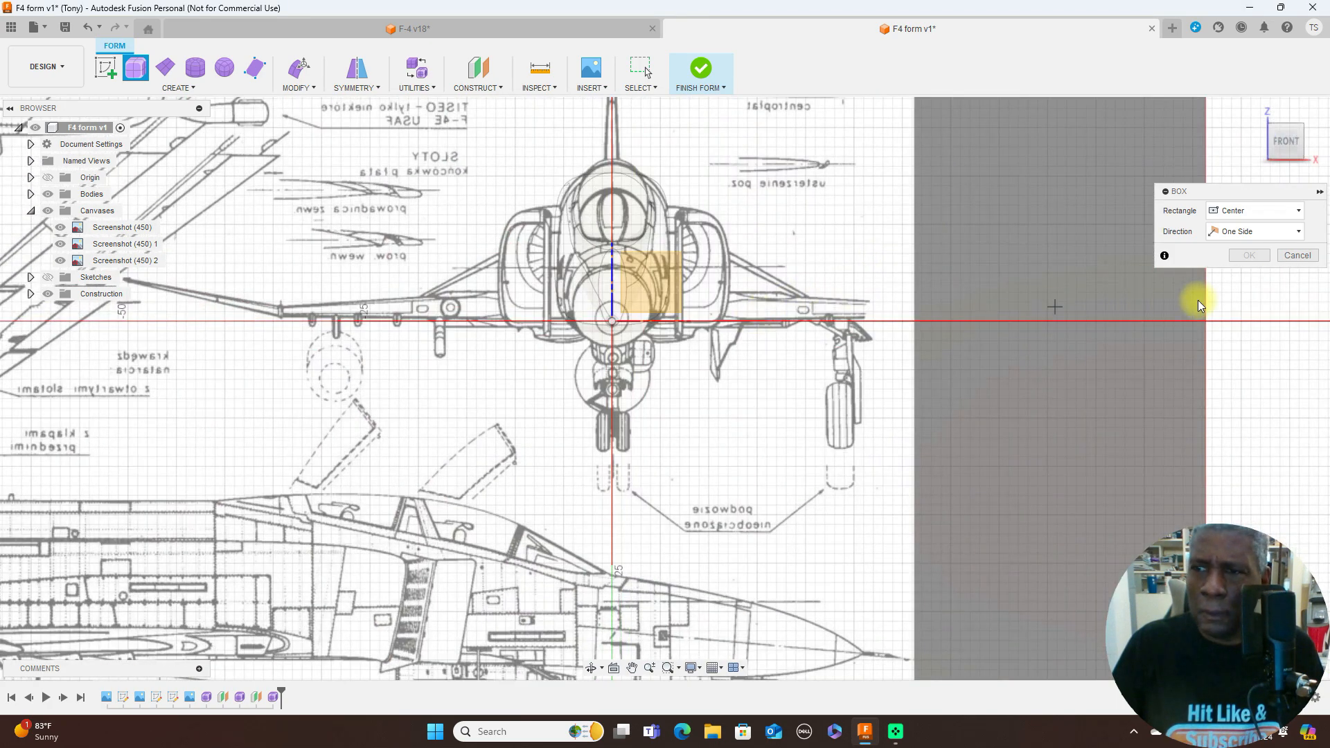
click(1297, 255)
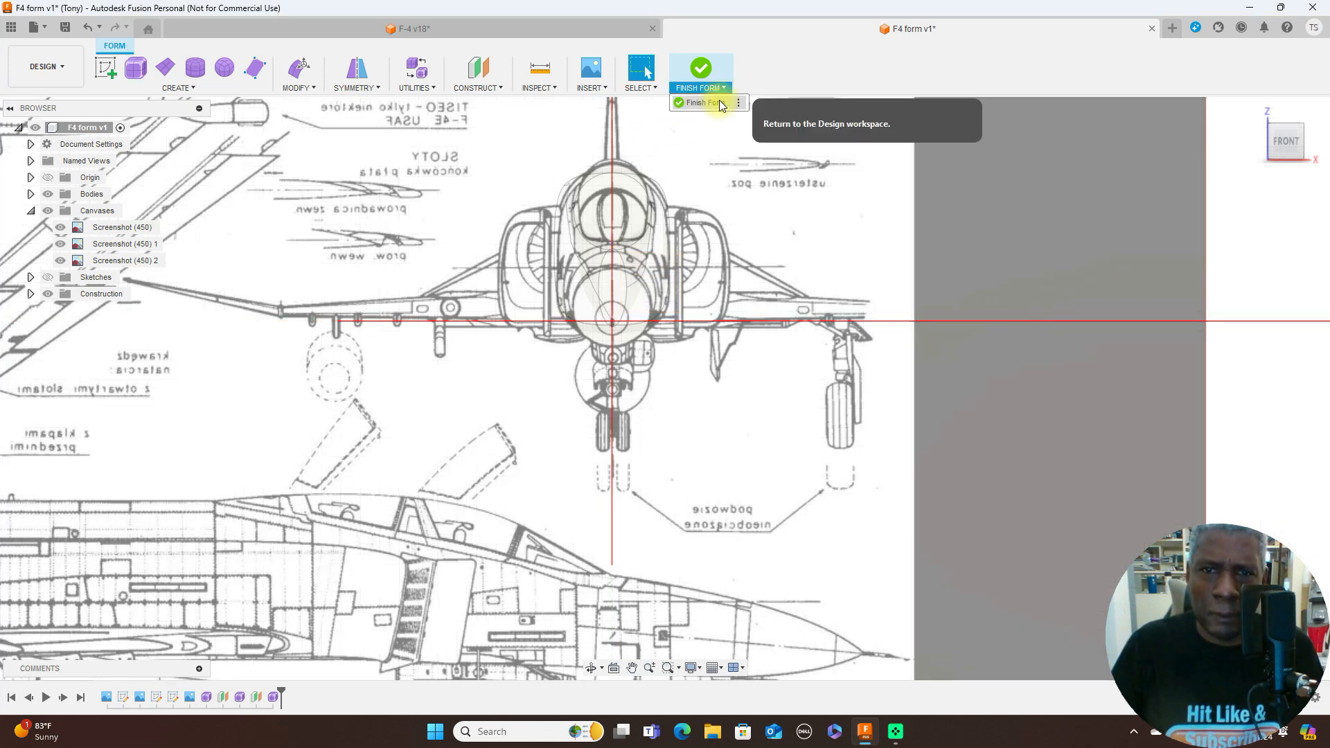
click(717, 102)
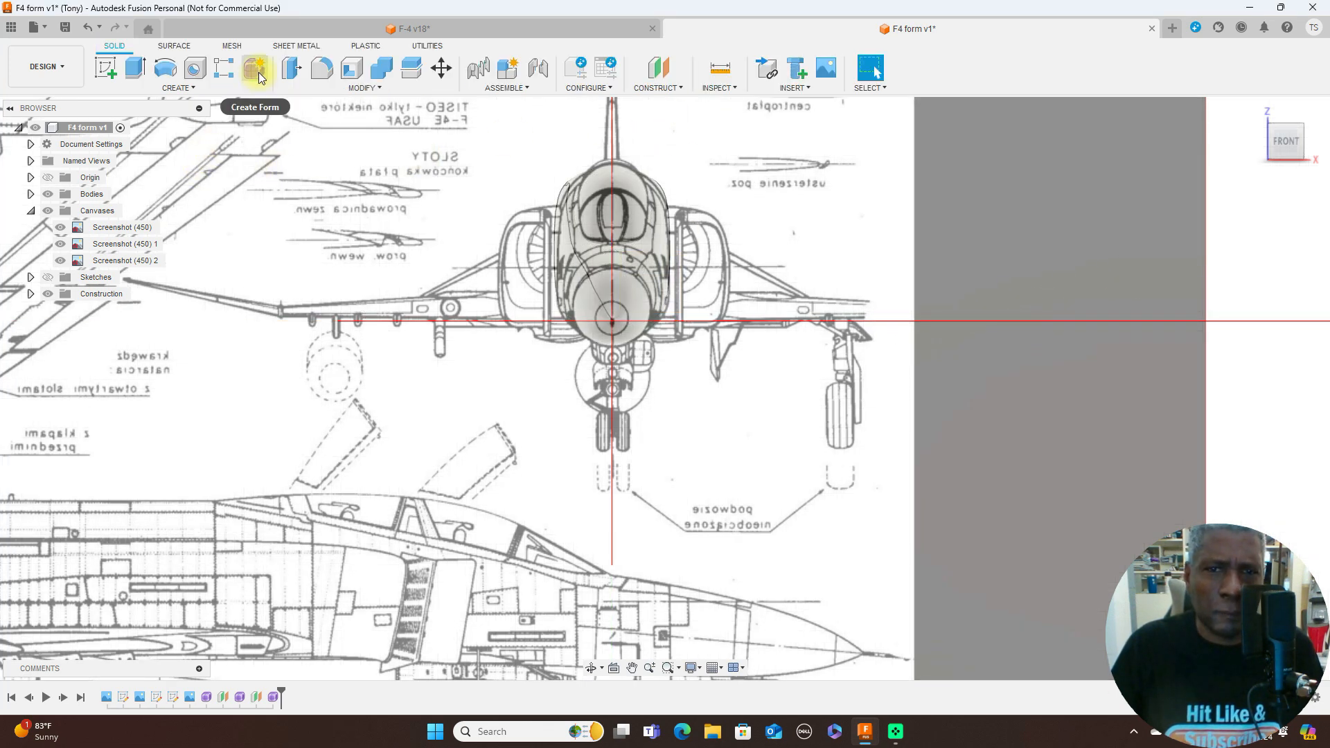
- Start a new form and draw a box base about 4.04 by 1.69 mm on the offset plane, centred just below the nose
click(259, 72)
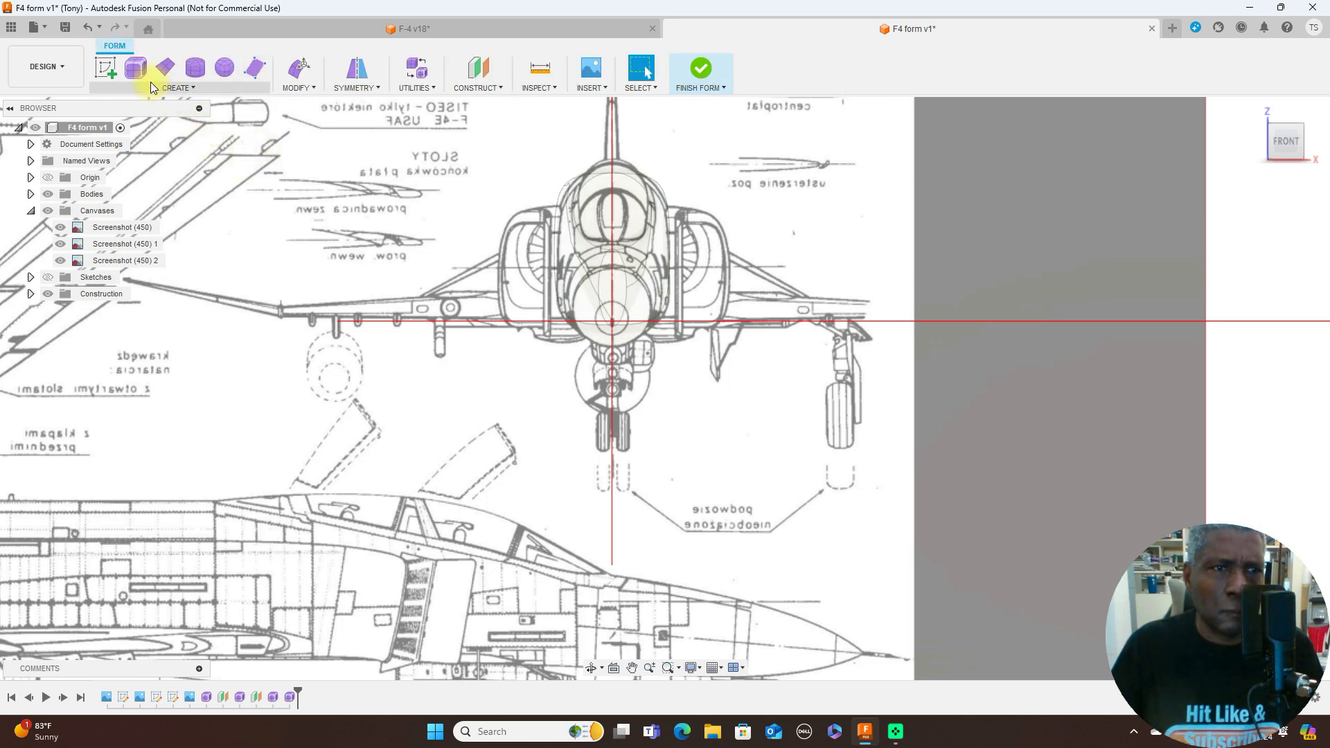
click(136, 67)
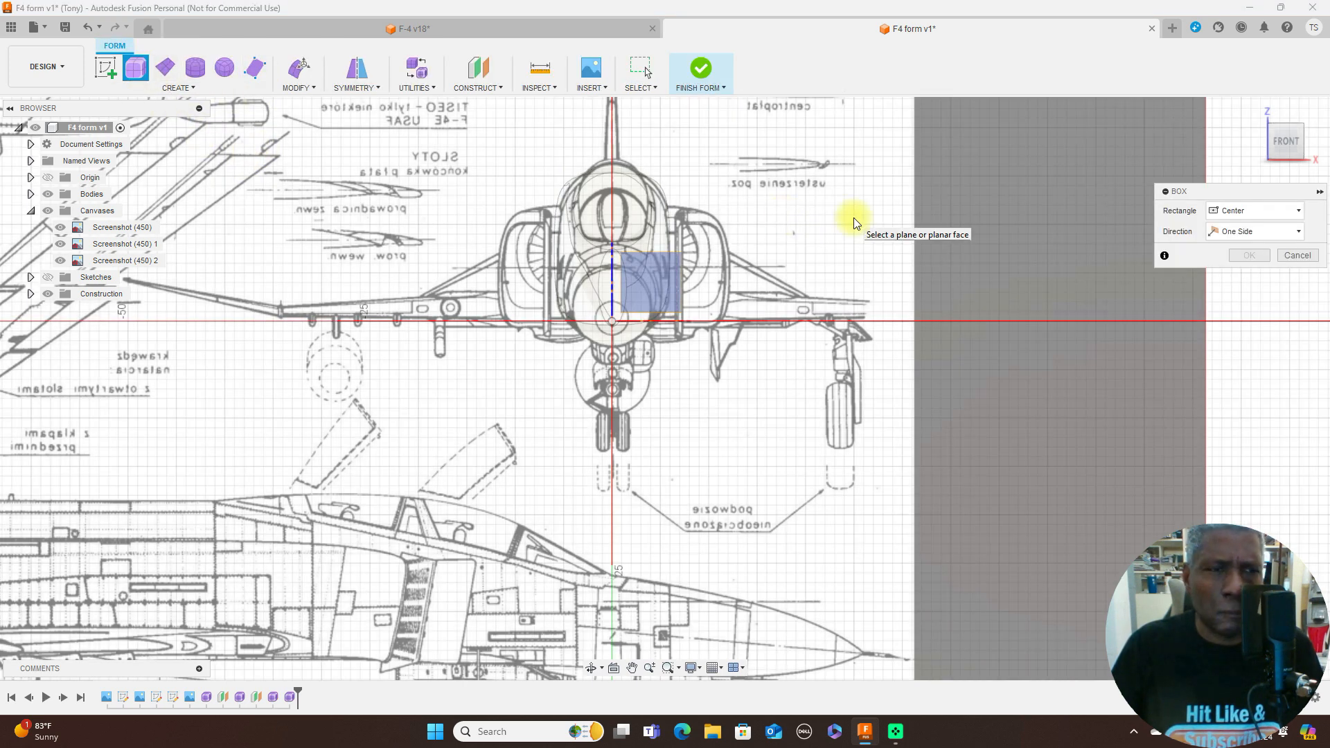
click(30, 295)
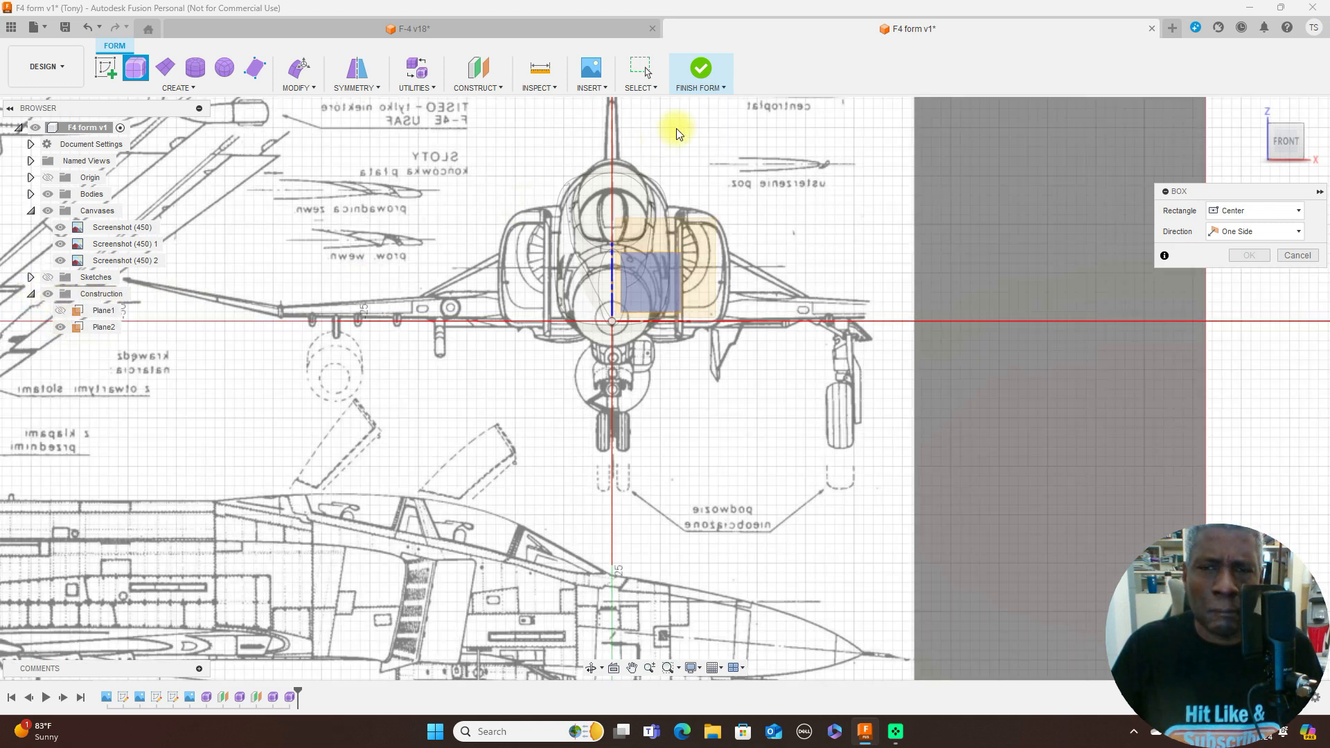
click(708, 224)
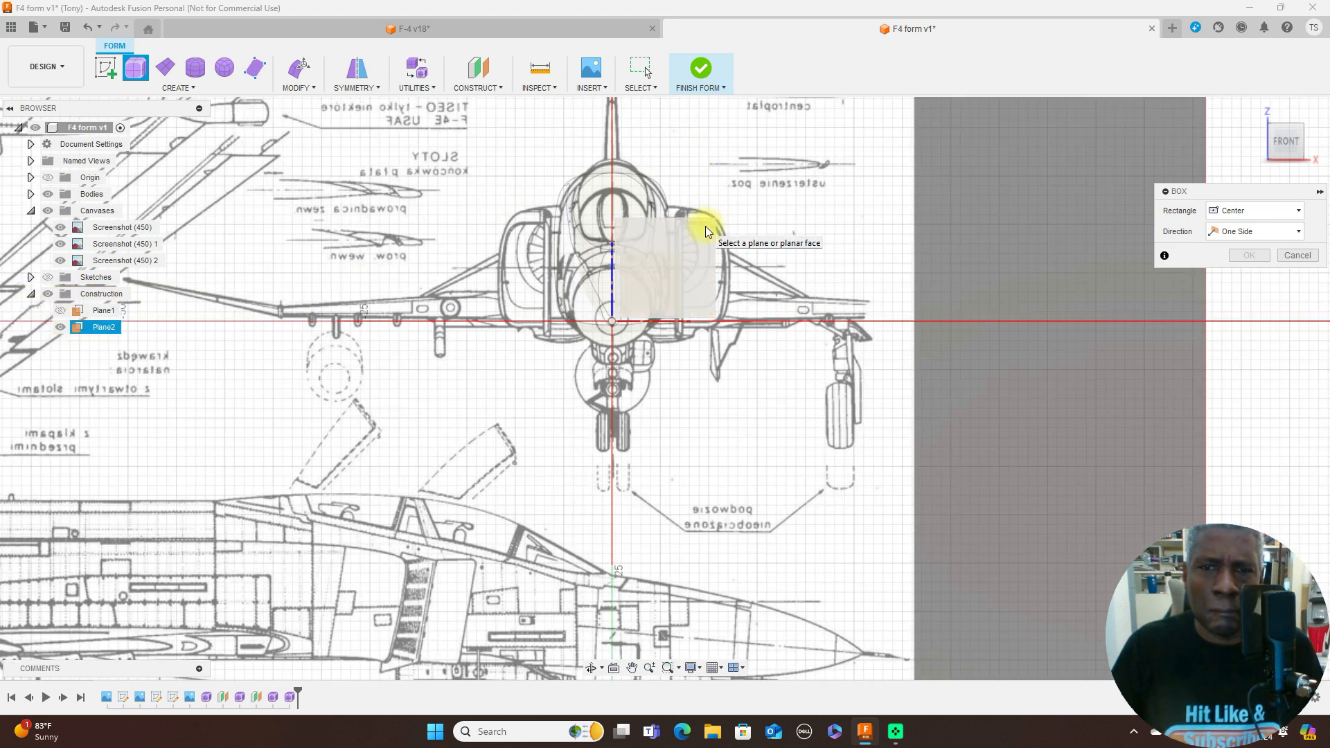
click(705, 225)
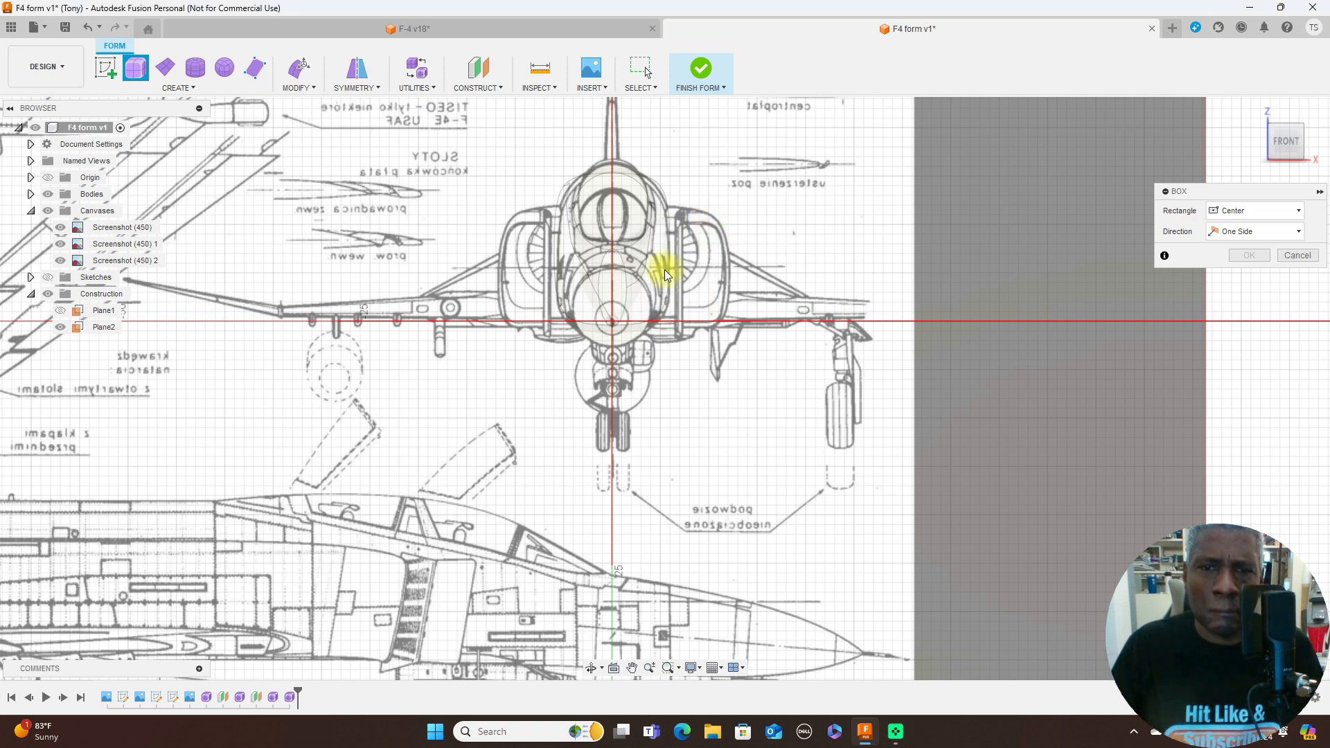
scroll(659, 291, up, 3)
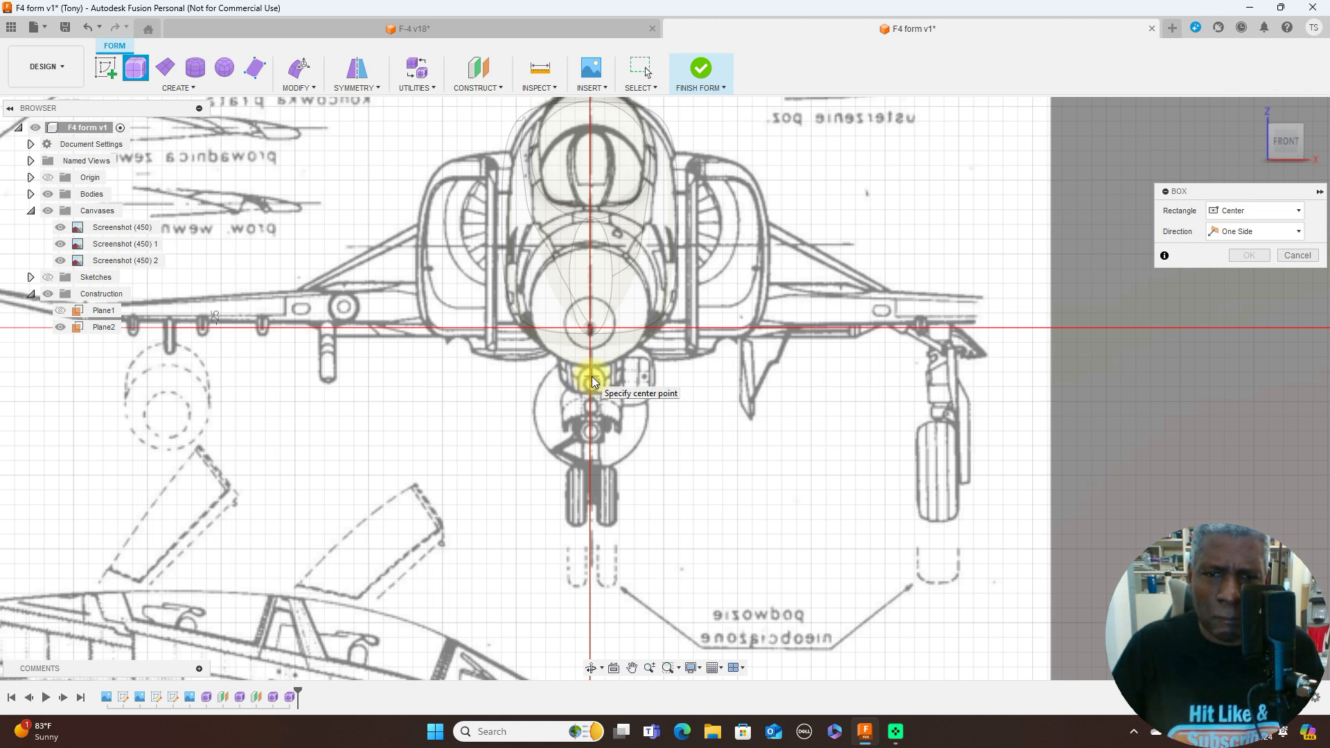
click(591, 380)
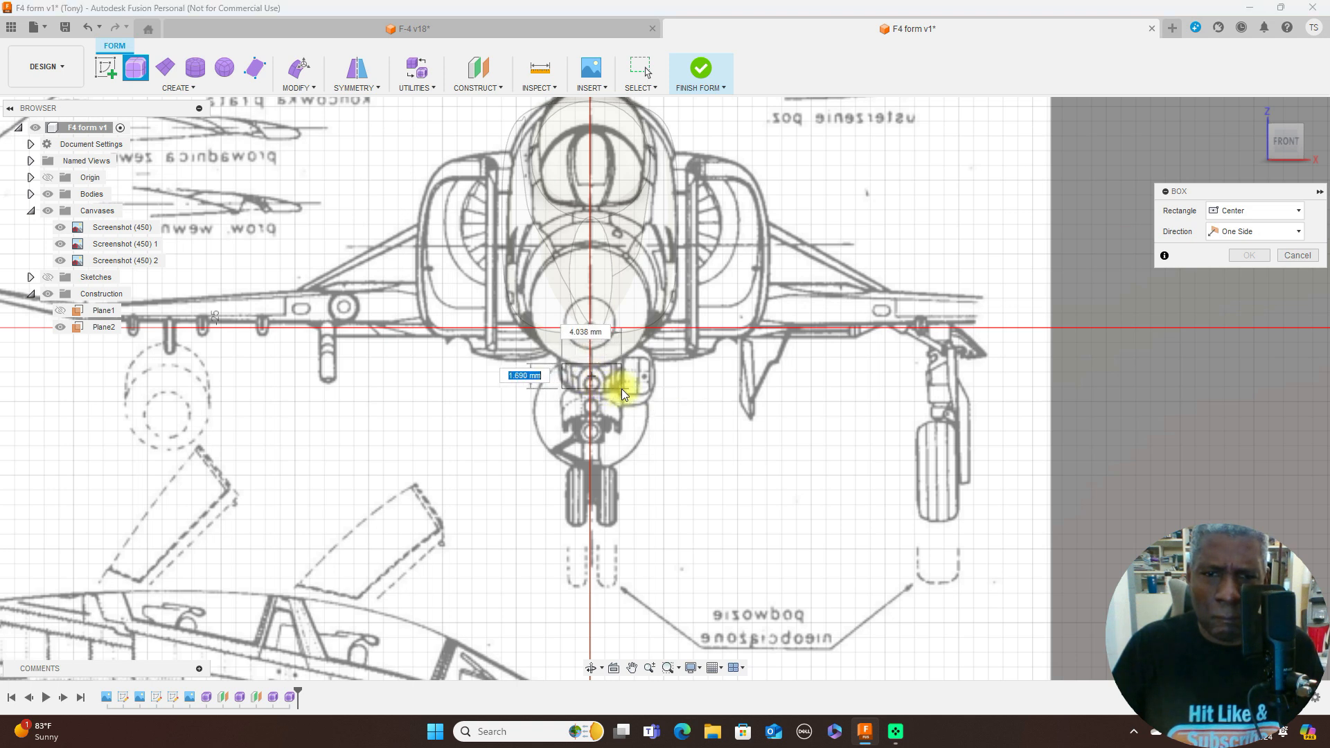
click(621, 388)
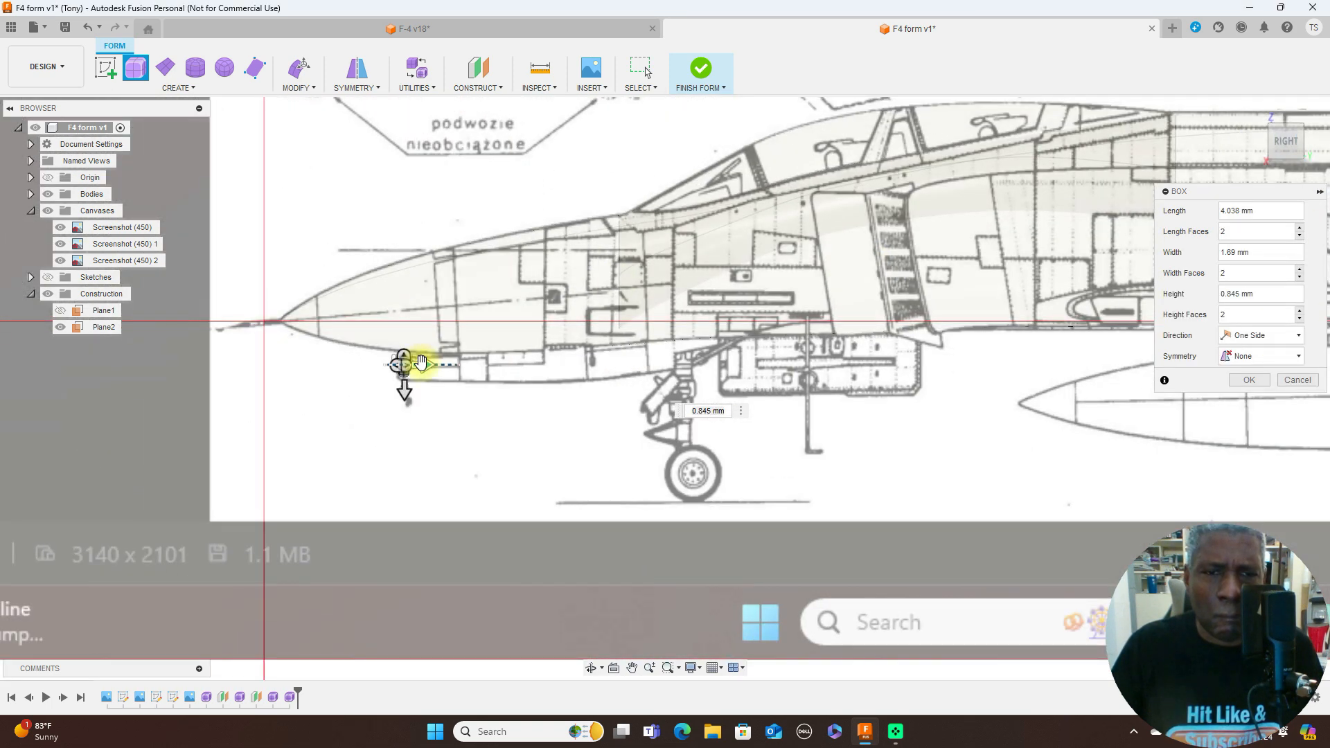
- Extend the box toward the tail to a height of 27 mm with 7 height faces and create it
drag(425, 362, 767, 380)
scroll(564, 407, up, 2)
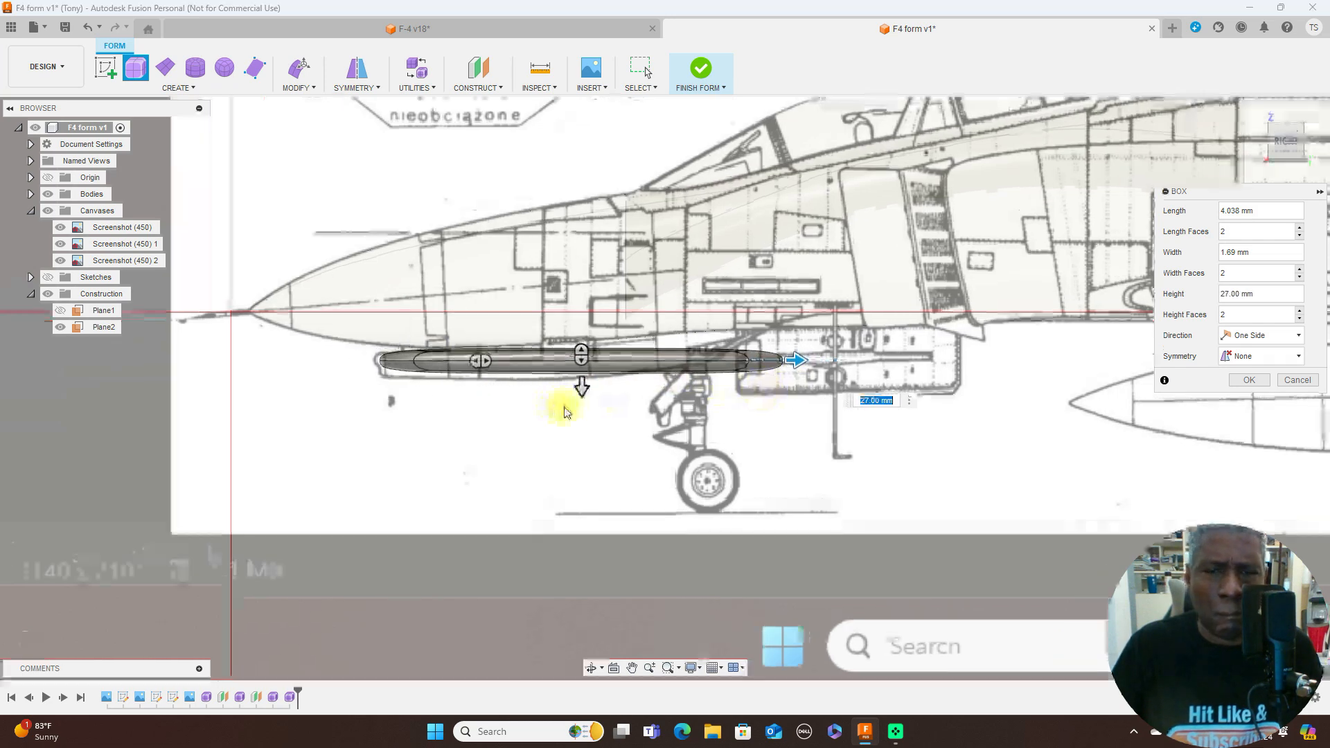
drag(471, 350, 582, 355)
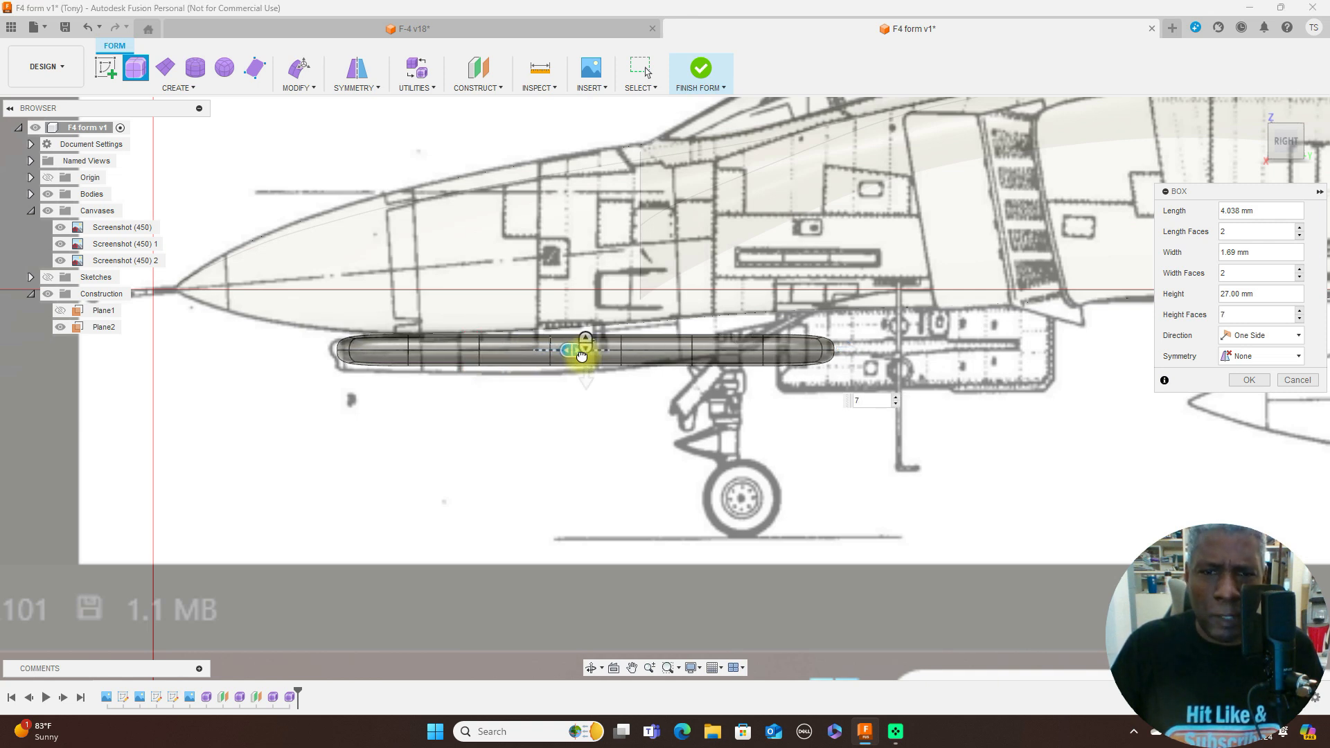
drag(585, 356, 585, 348)
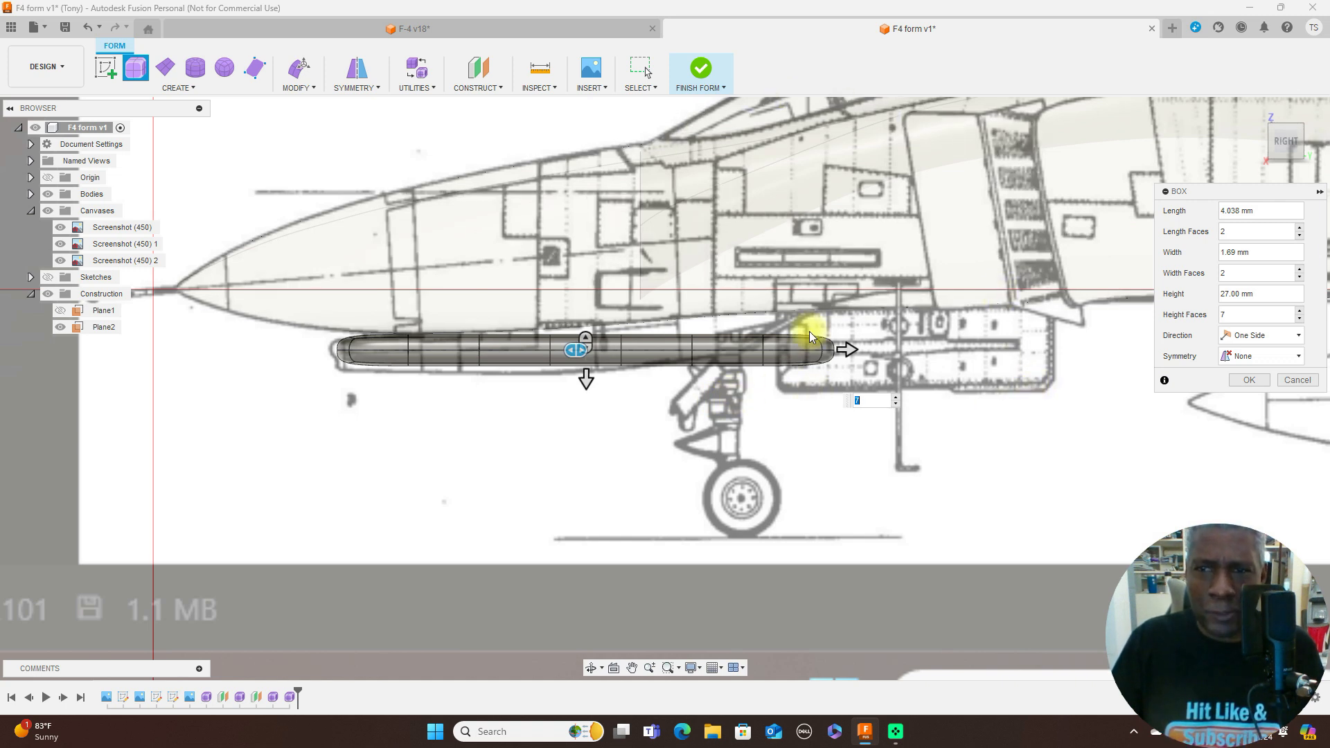
scroll(929, 352, down, 4)
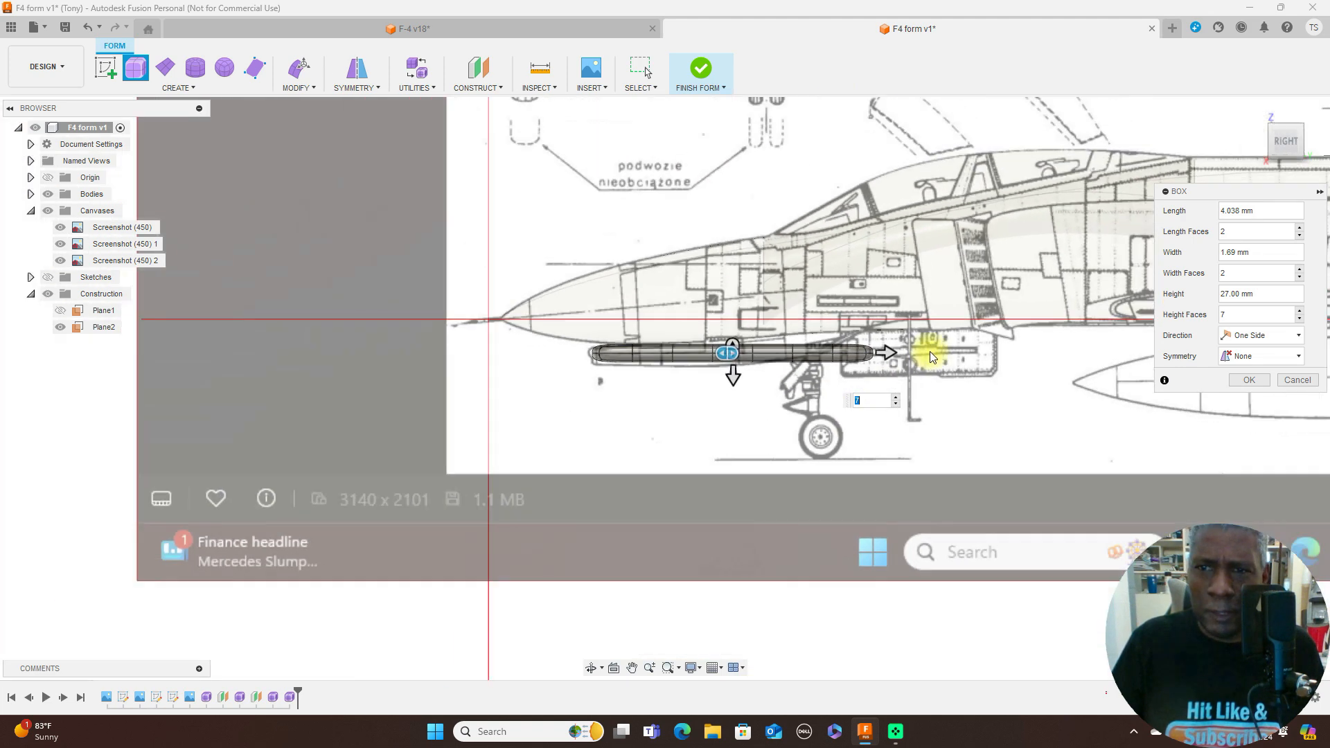
middle_drag(847, 346, 453, 383)
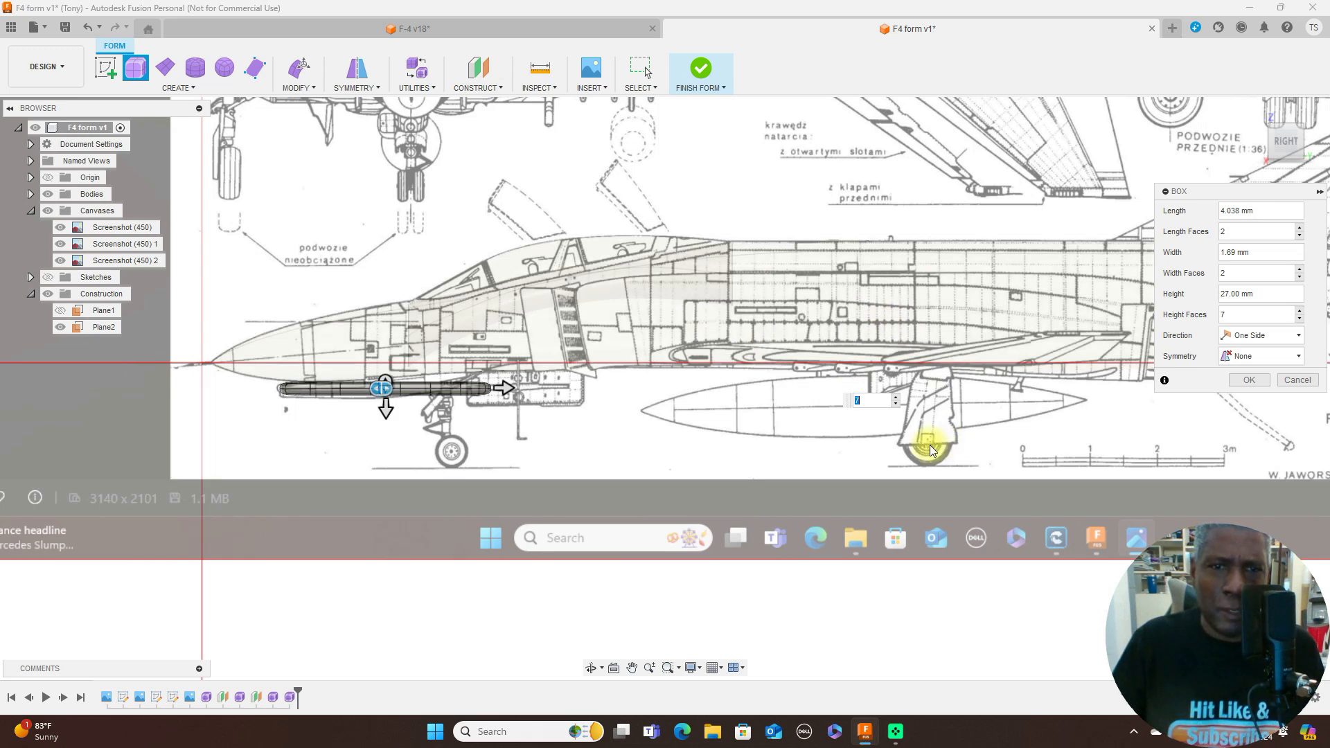
scroll(627, 388, up, 4)
middle_drag(613, 418, 944, 360)
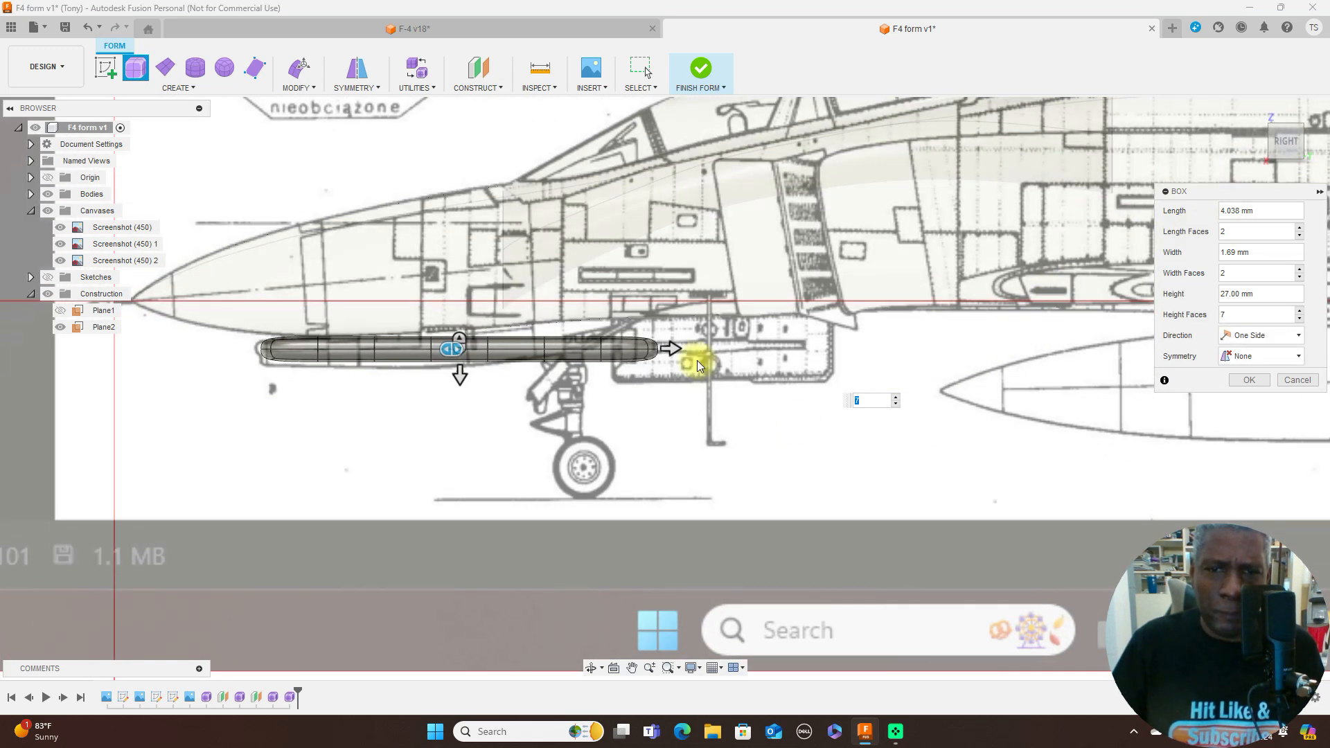
scroll(712, 377, up, 2)
middle_drag(671, 406, 843, 371)
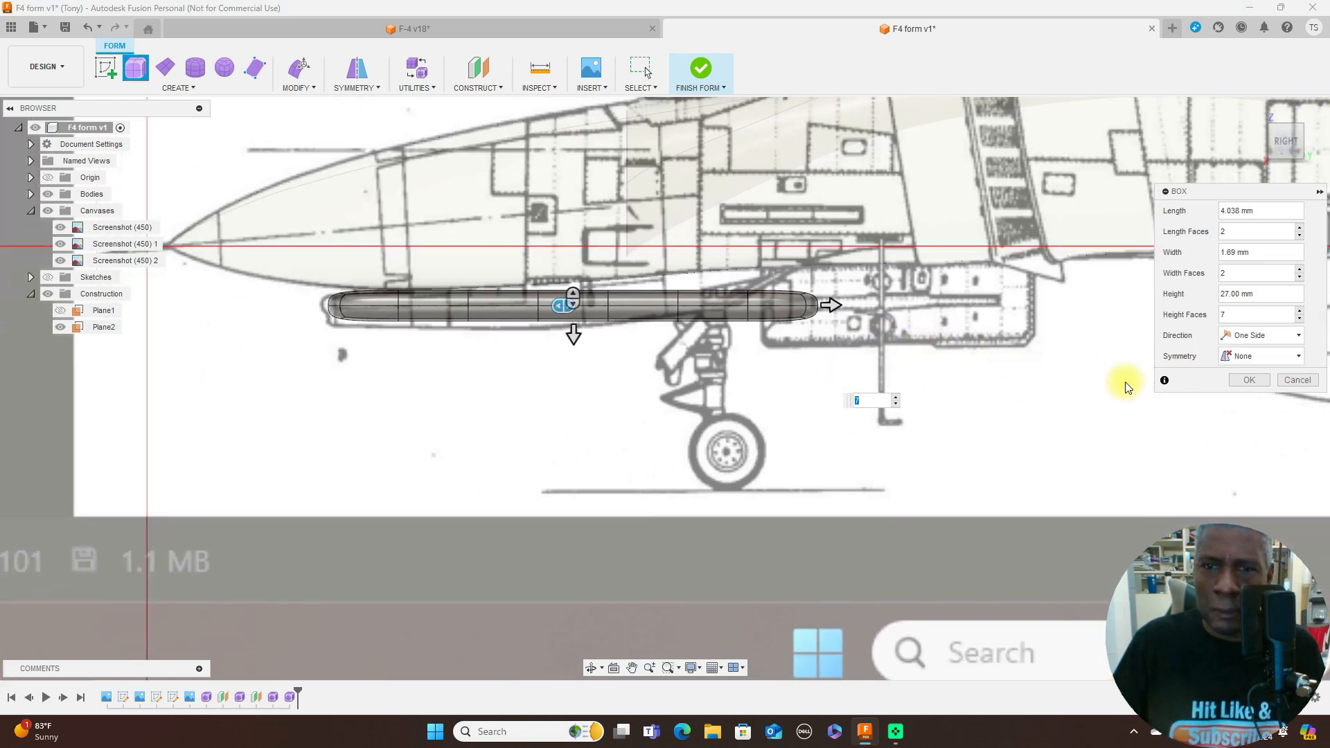
click(1242, 380)
- Delete the four end faces at the nose end of the box under the fuselage
scroll(550, 389, up, 2)
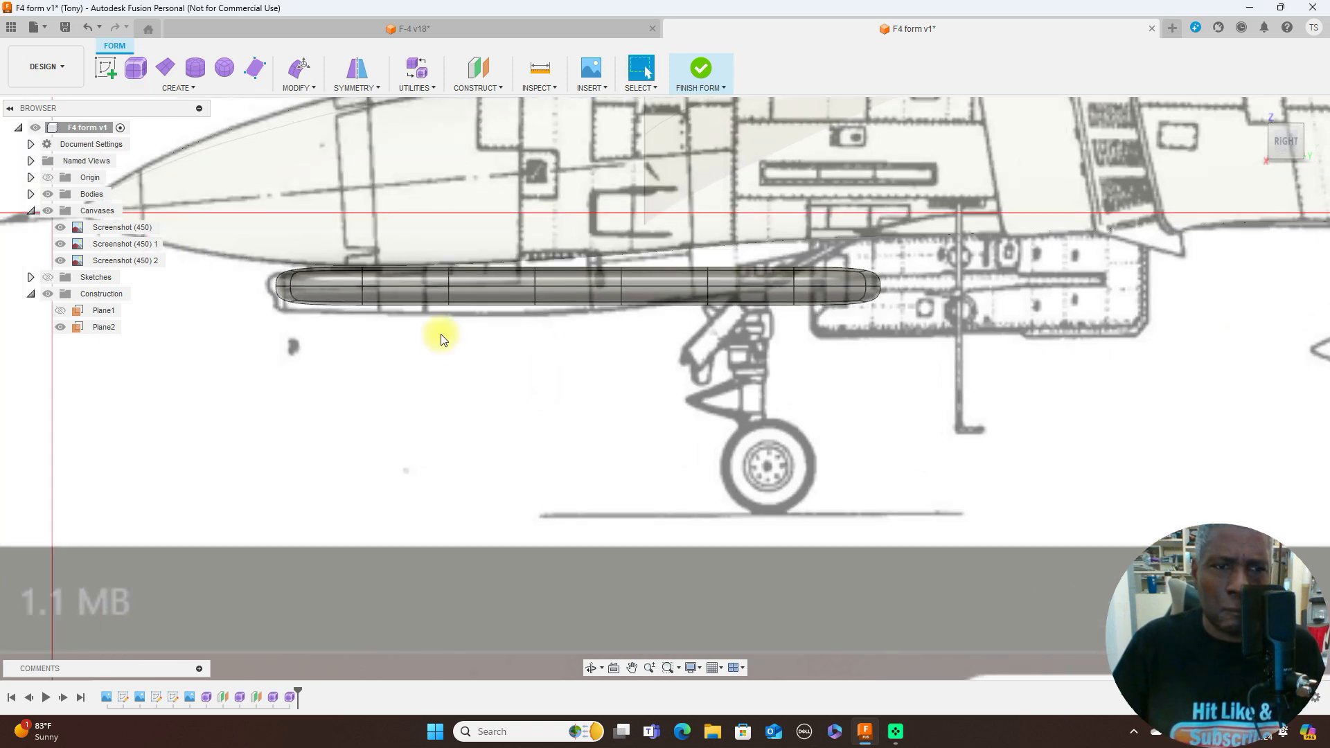
scroll(311, 276, up, 3)
drag(286, 241, 223, 336)
click(285, 356)
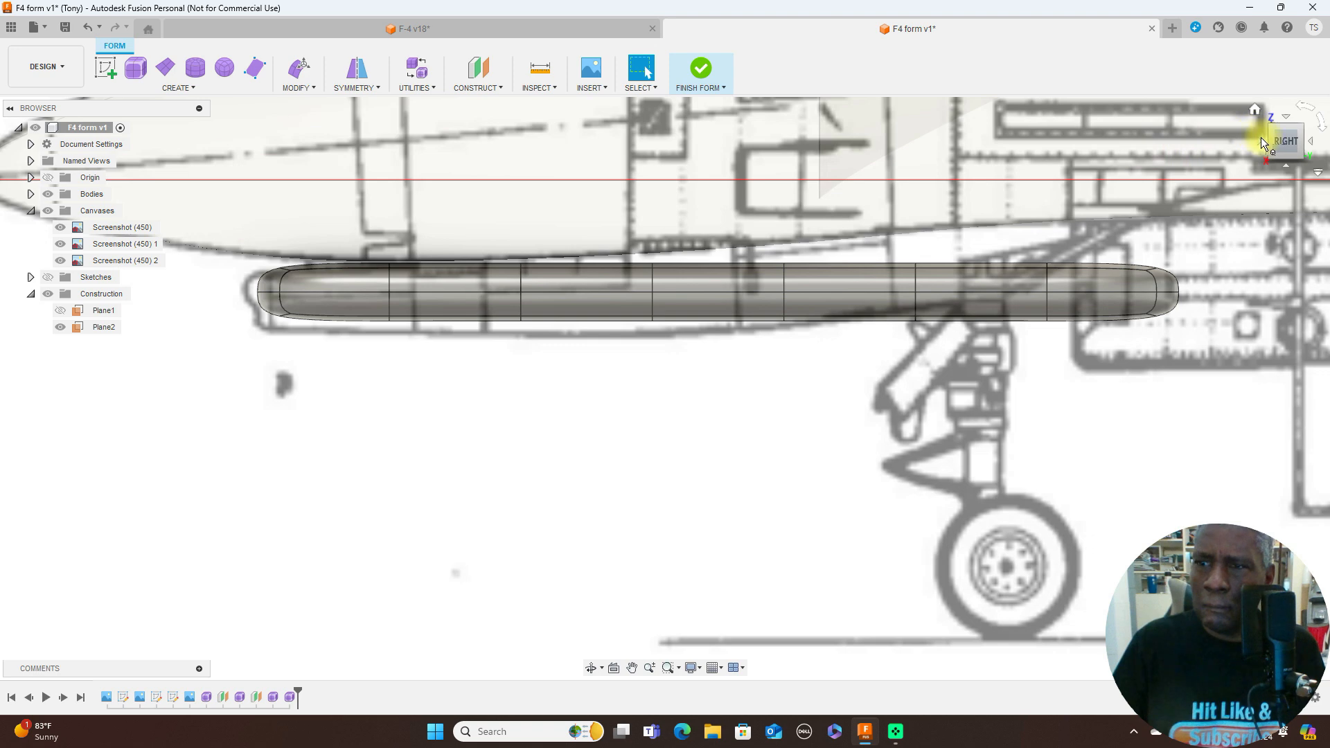
scroll(560, 293, up, 3)
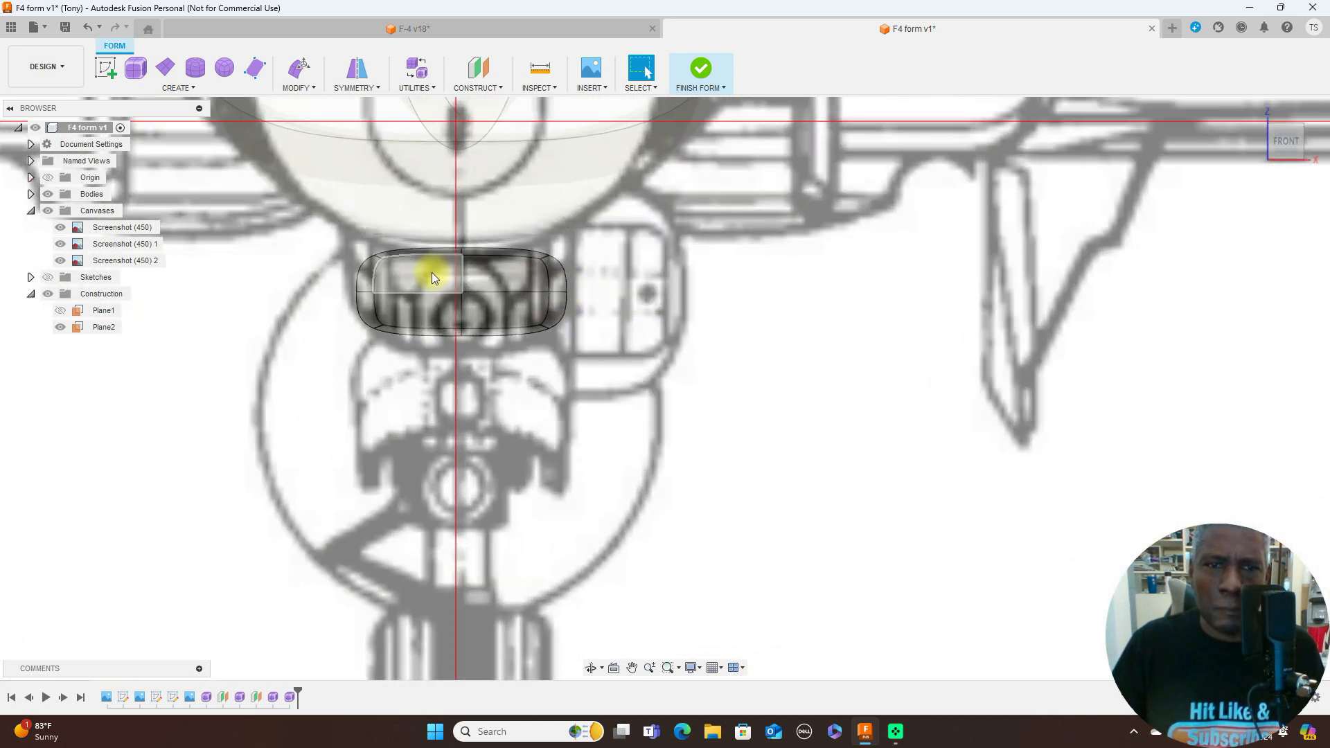
click(452, 273)
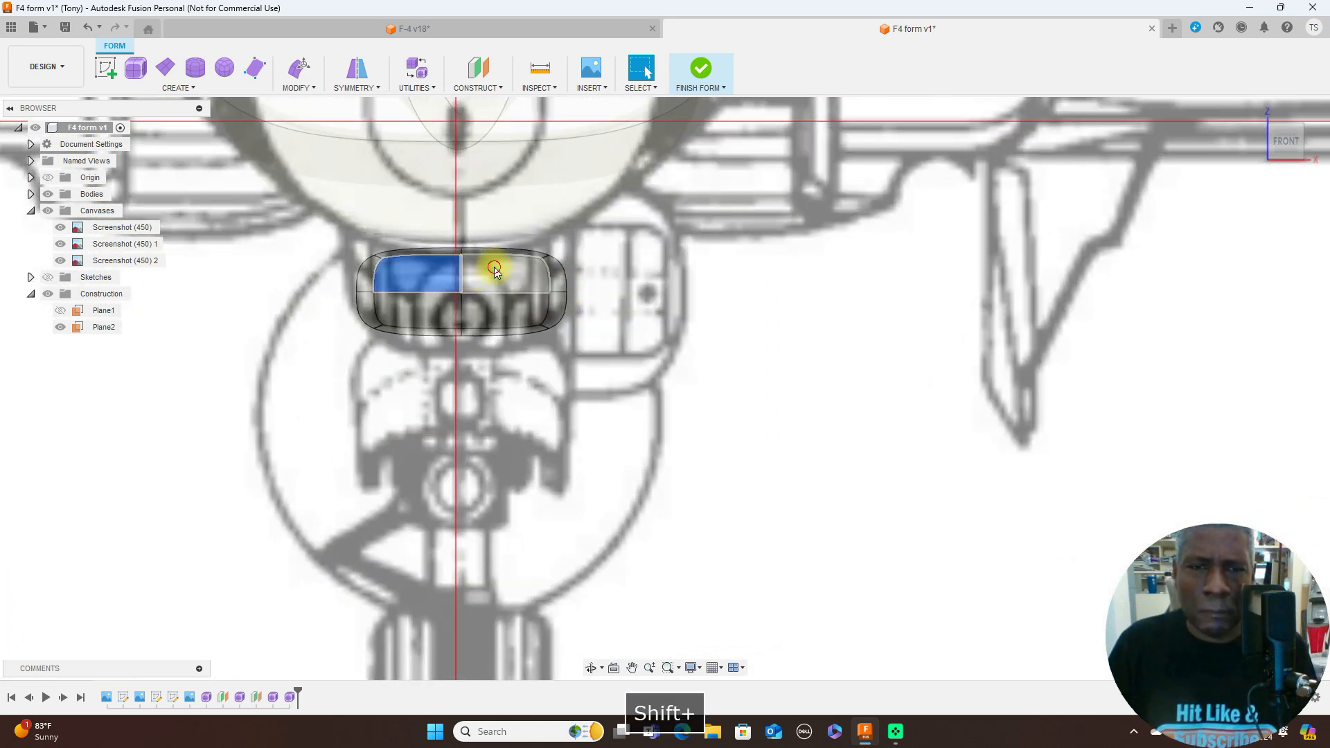
shift+click(496, 263)
shift+click(425, 308)
shift+click(491, 316)
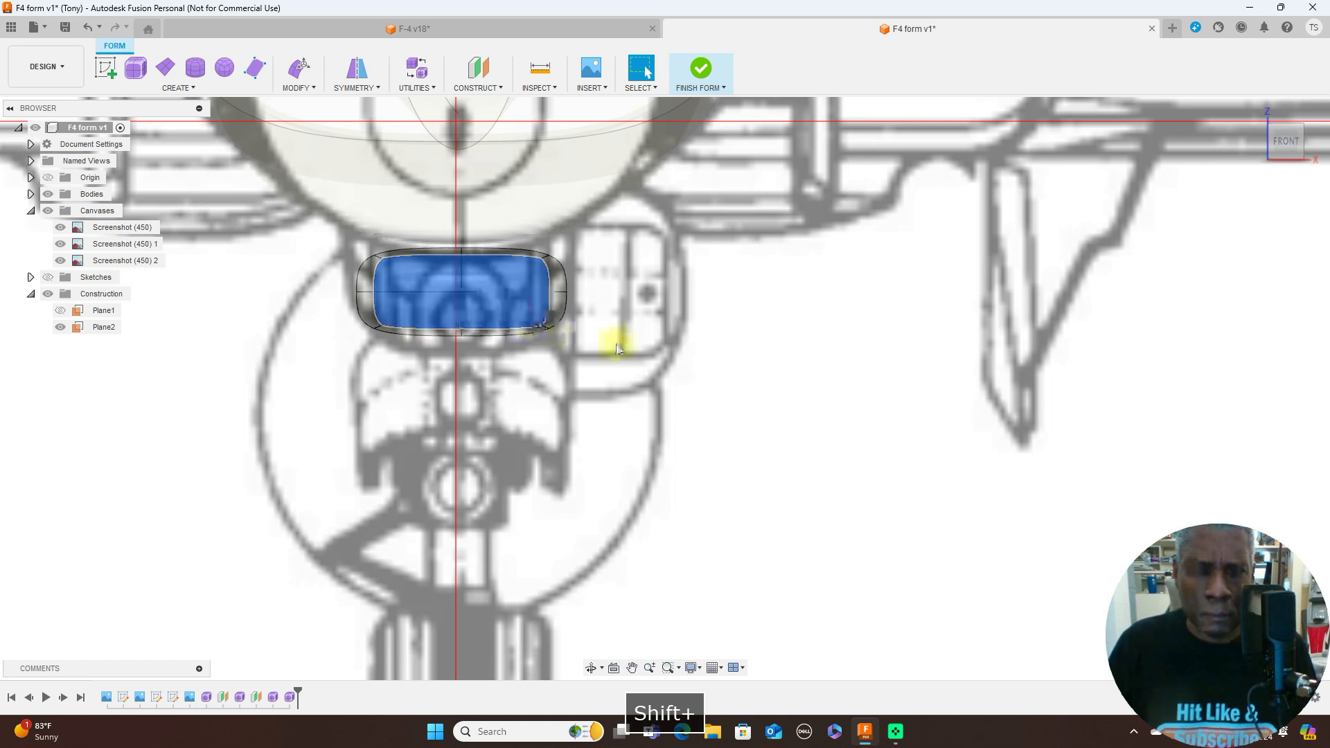
key(Delete)
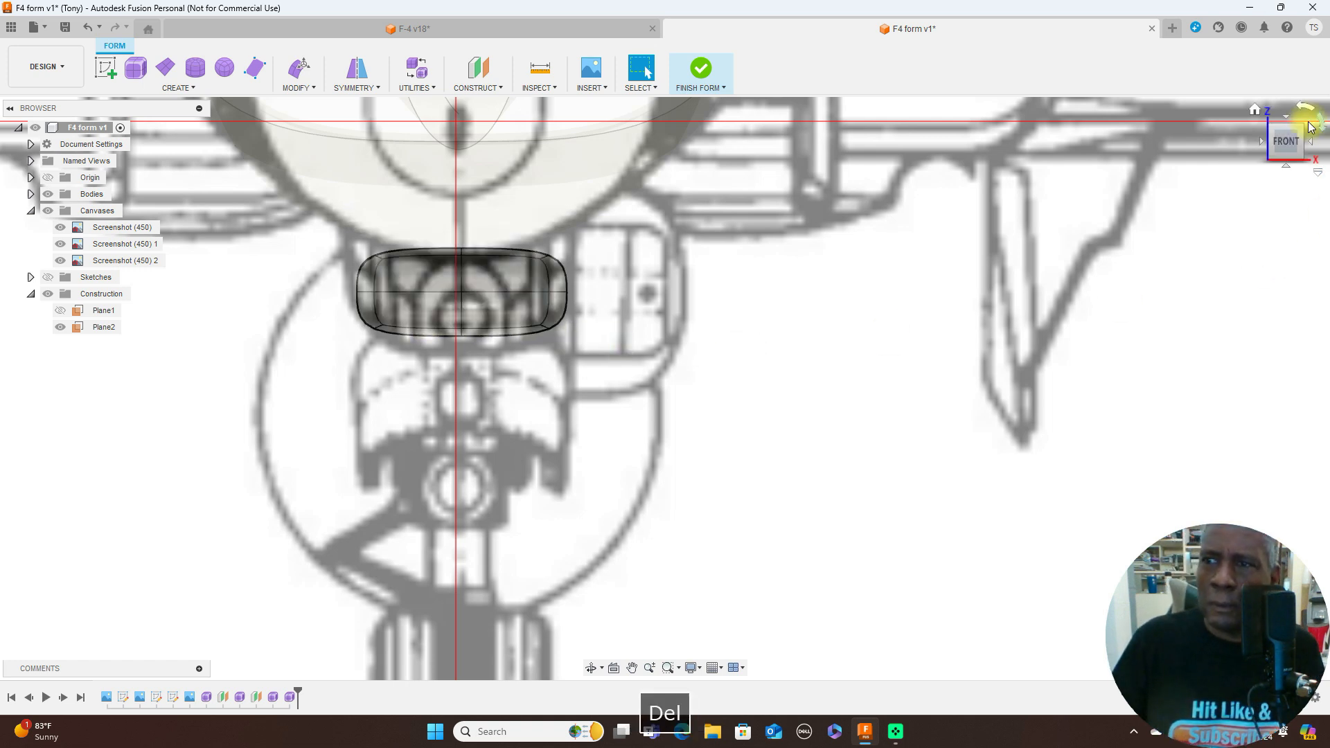
- Delete the four end faces at the tail end of the box under the fuselage
click(1314, 143)
click(1315, 142)
scroll(1147, 230, up, 2)
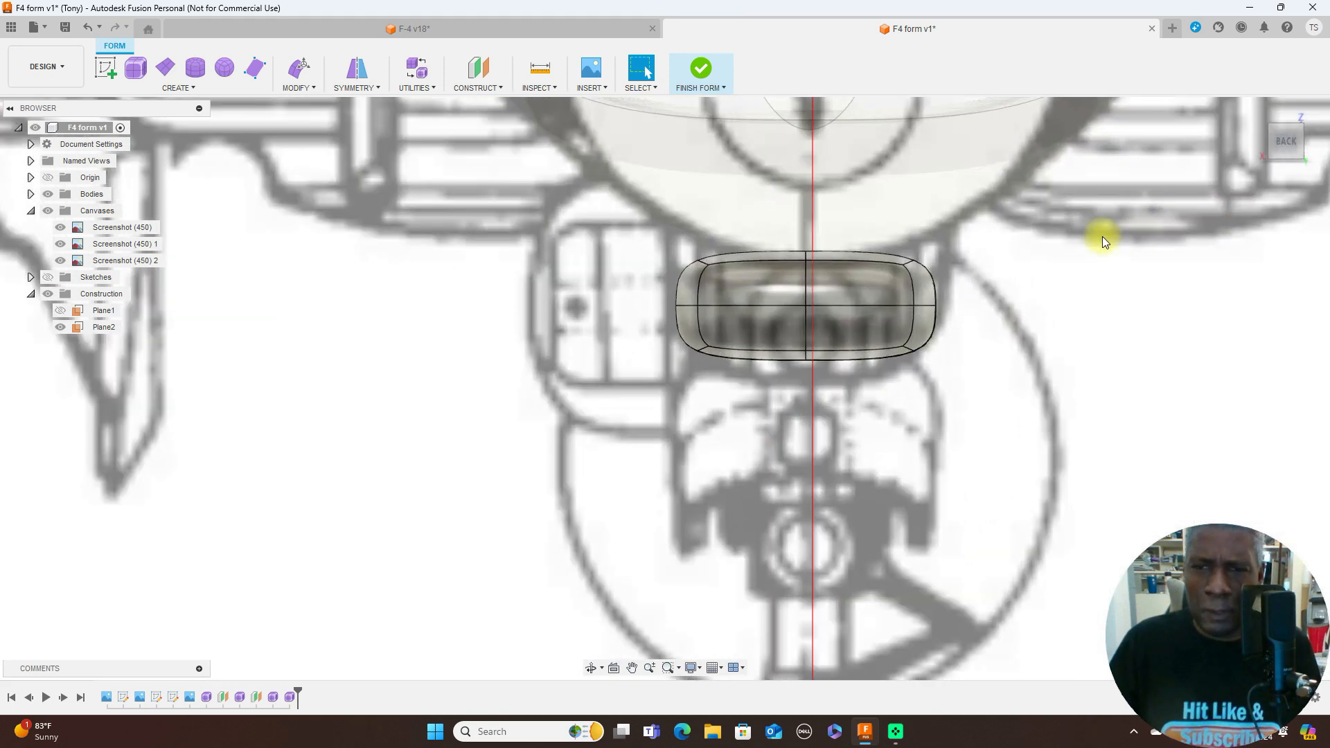
click(761, 285)
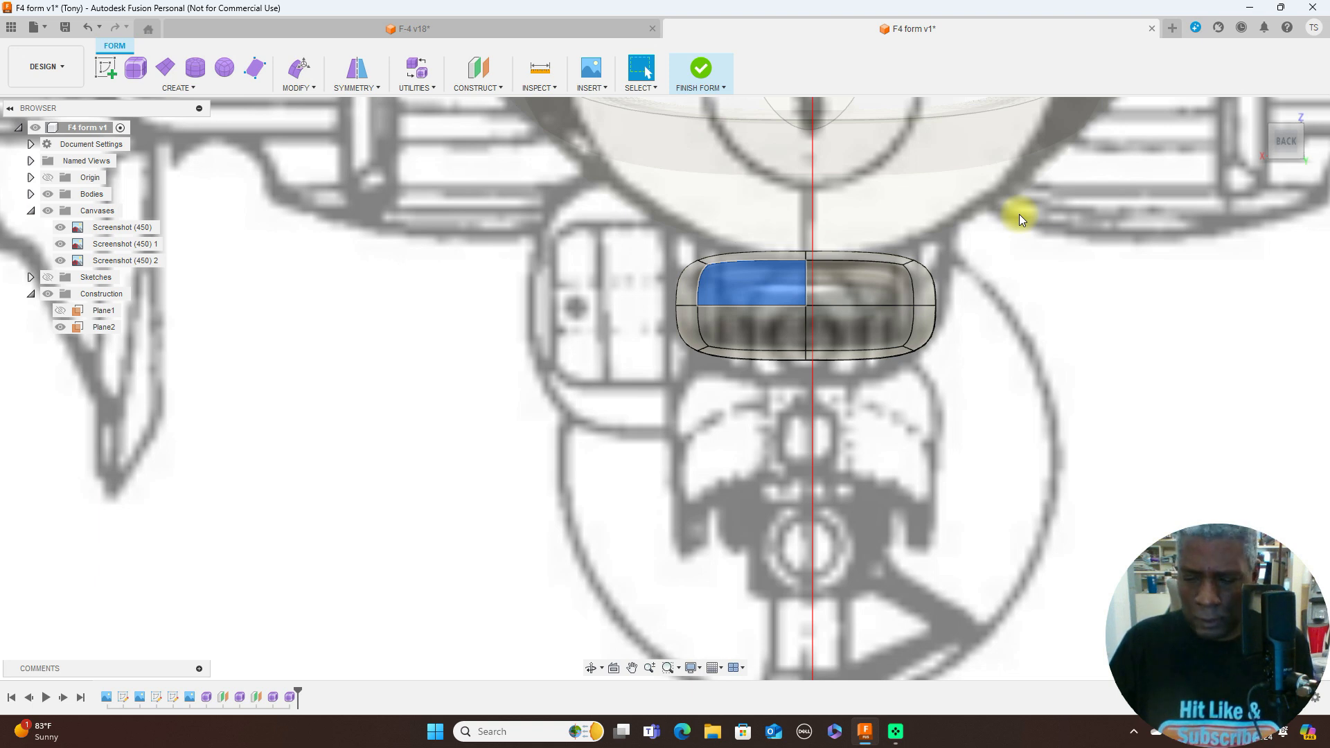
shift+click(854, 278)
shift+click(766, 328)
shift+click(861, 332)
key(Delete)
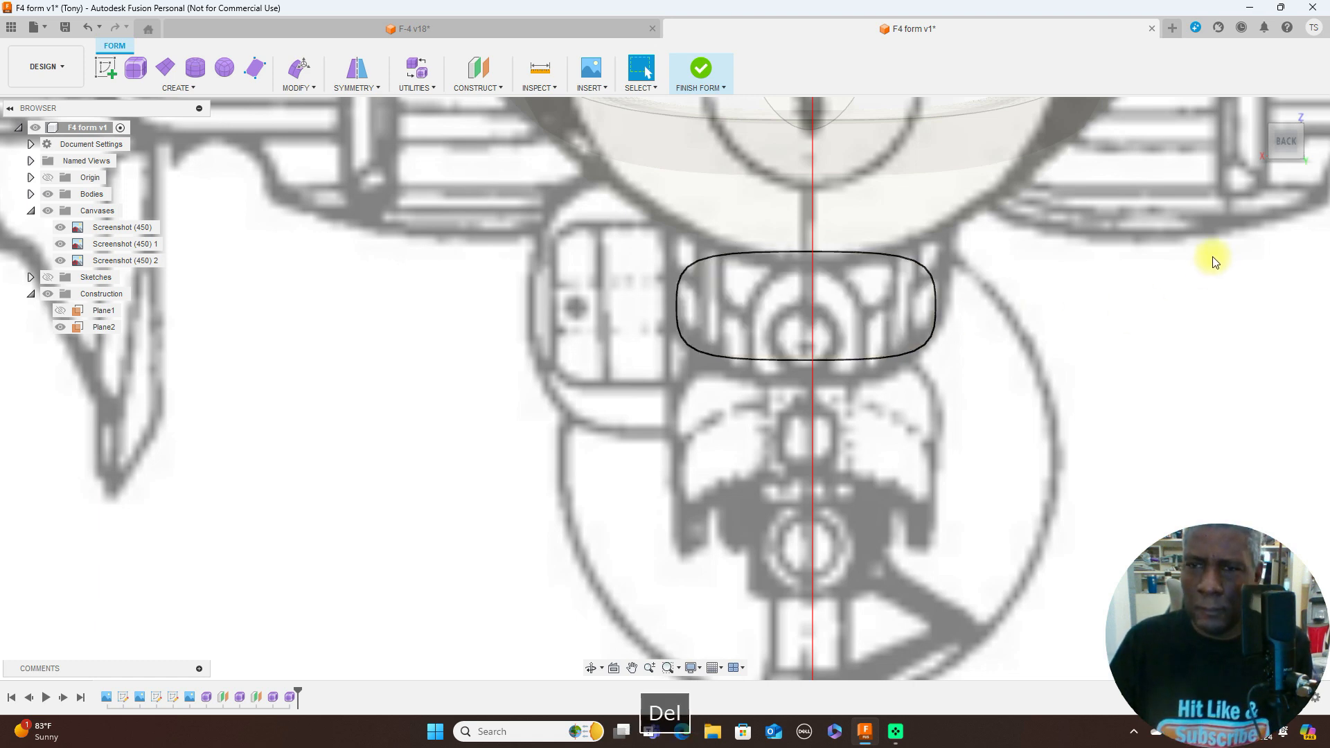
- Compare the open-ended box with the side-view blueprint along the fuselage underside and nose gear
click(1269, 140)
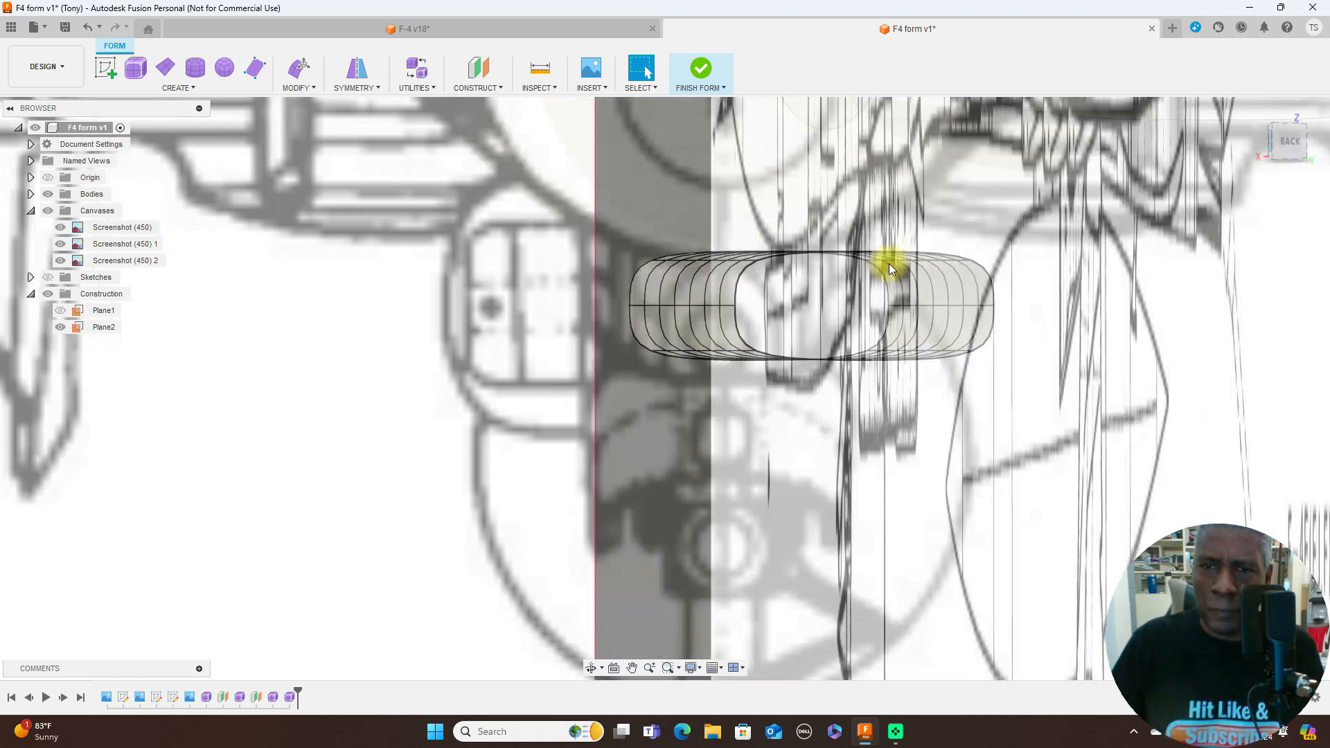
scroll(892, 305, down, 5)
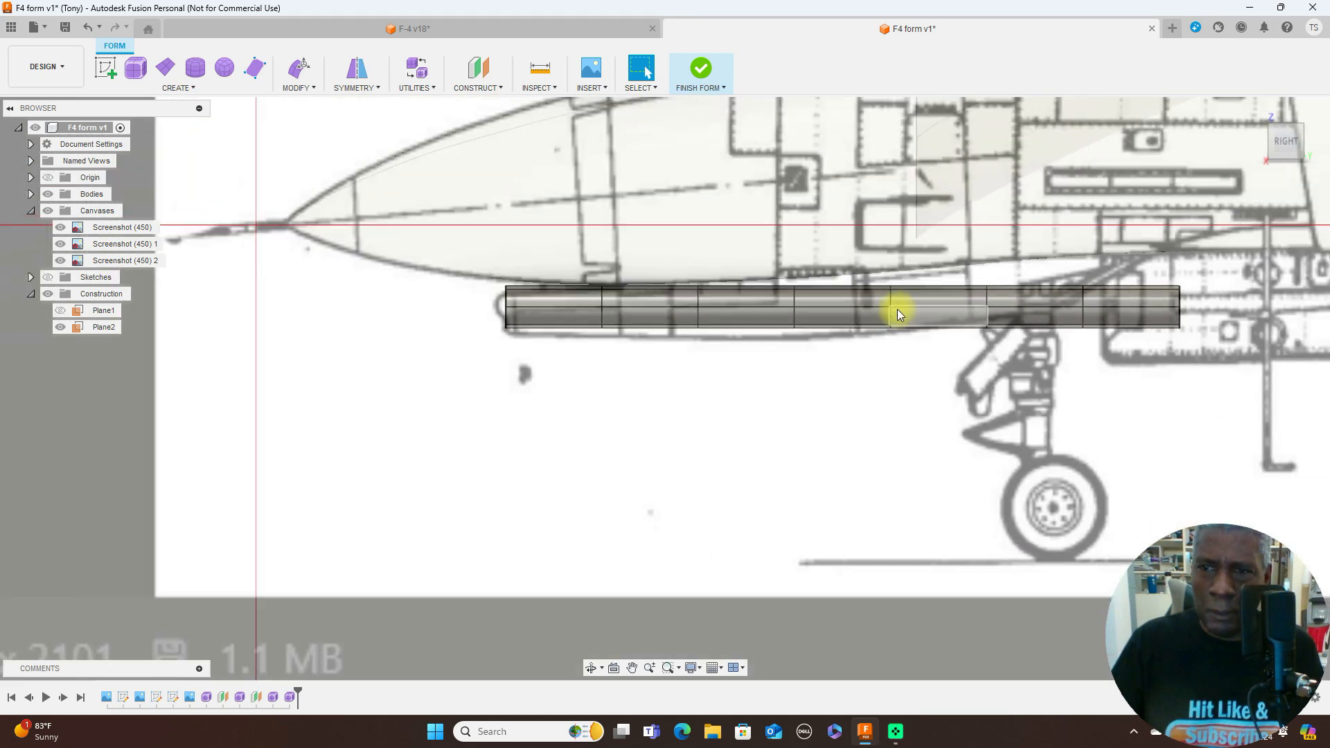
scroll(999, 401, down, 4)
scroll(841, 425, up, 2)
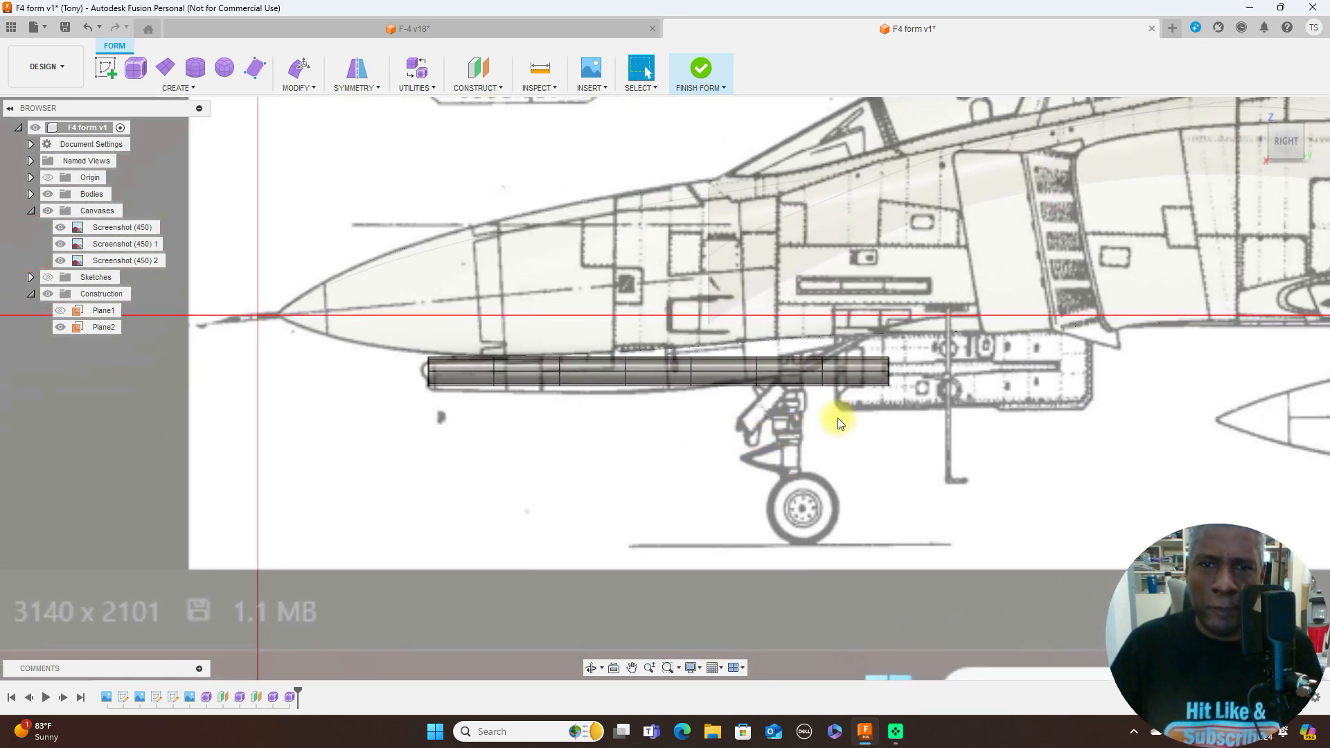
scroll(923, 451, down, 4)
scroll(900, 467, up, 2)
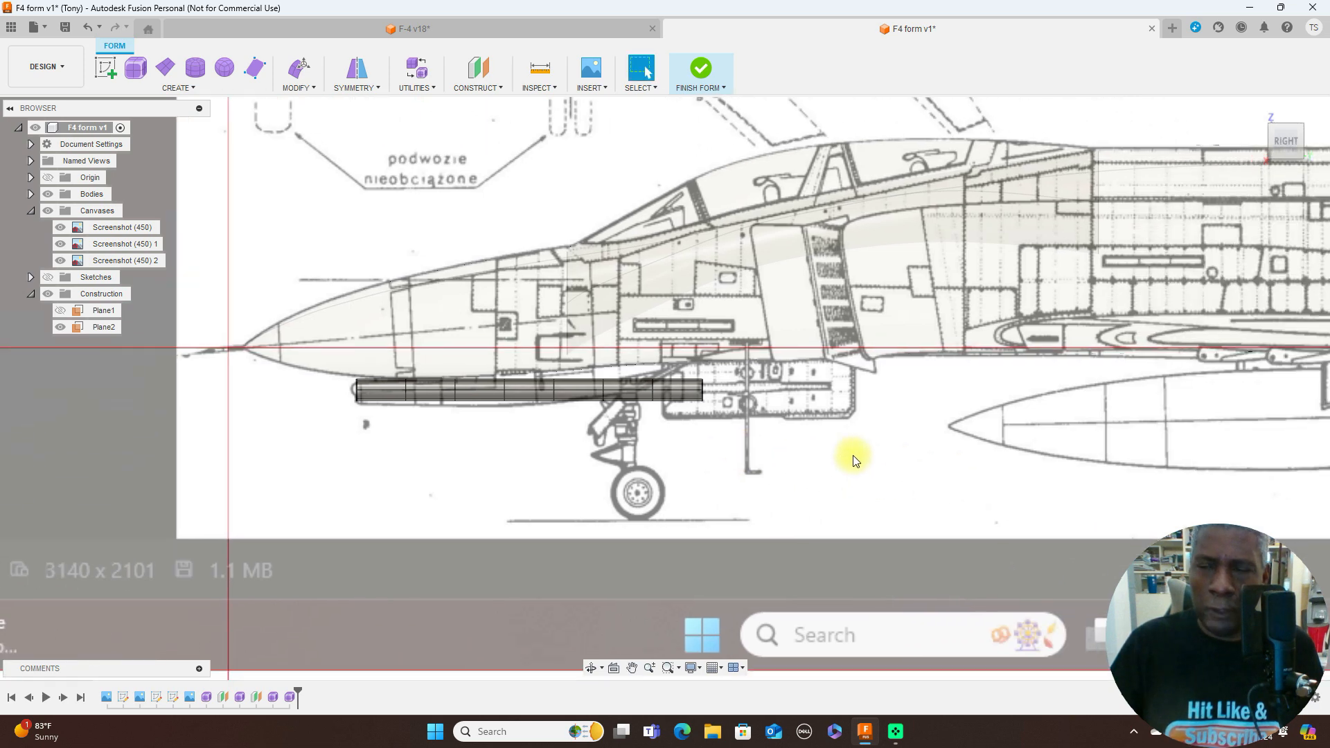
scroll(905, 458, down, 3)
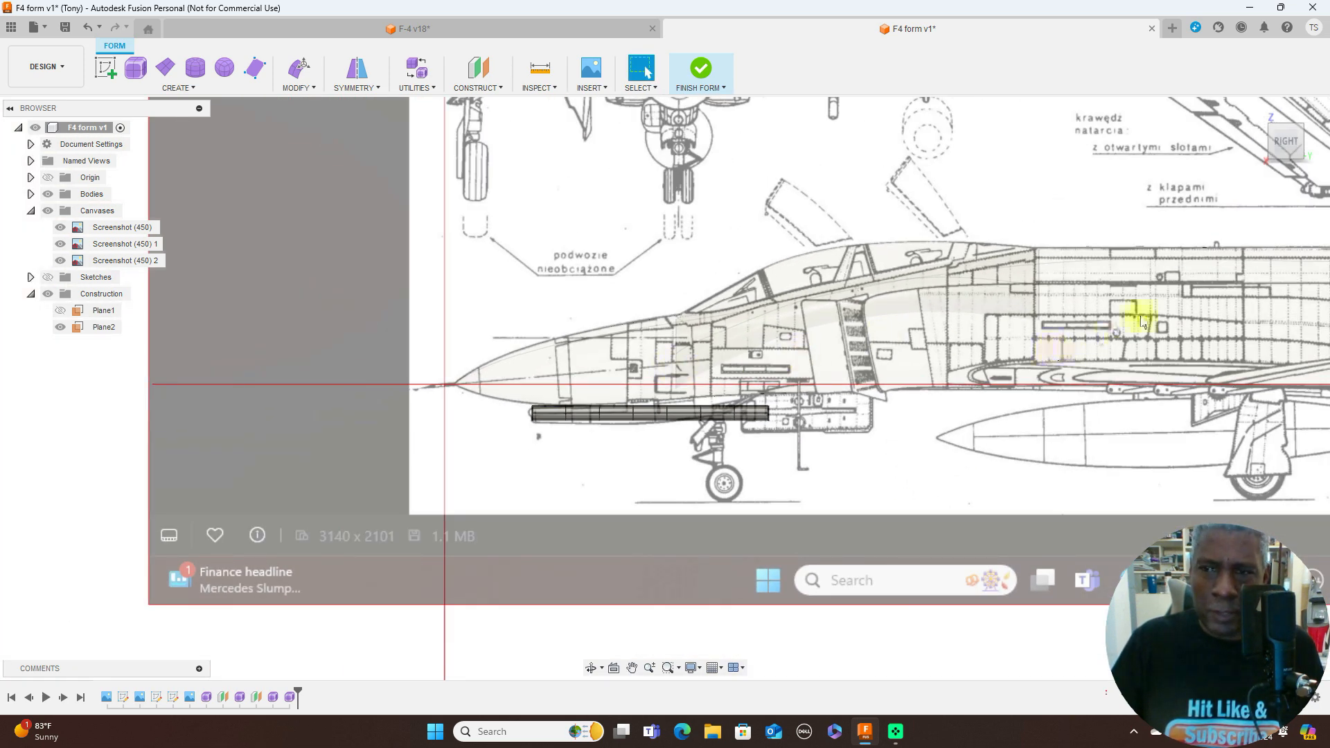
scroll(1145, 323, down, 1)
middle_drag(1102, 448, 842, 465)
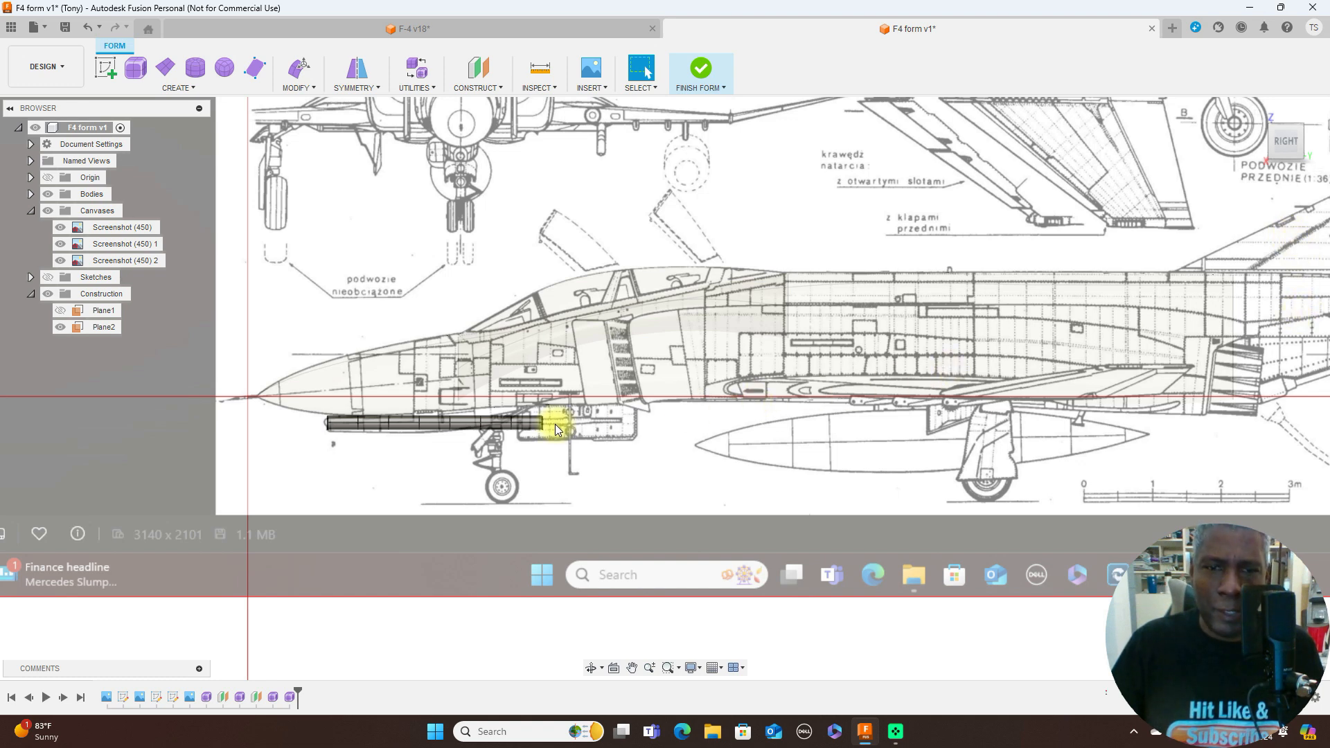
scroll(556, 425, up, 1)
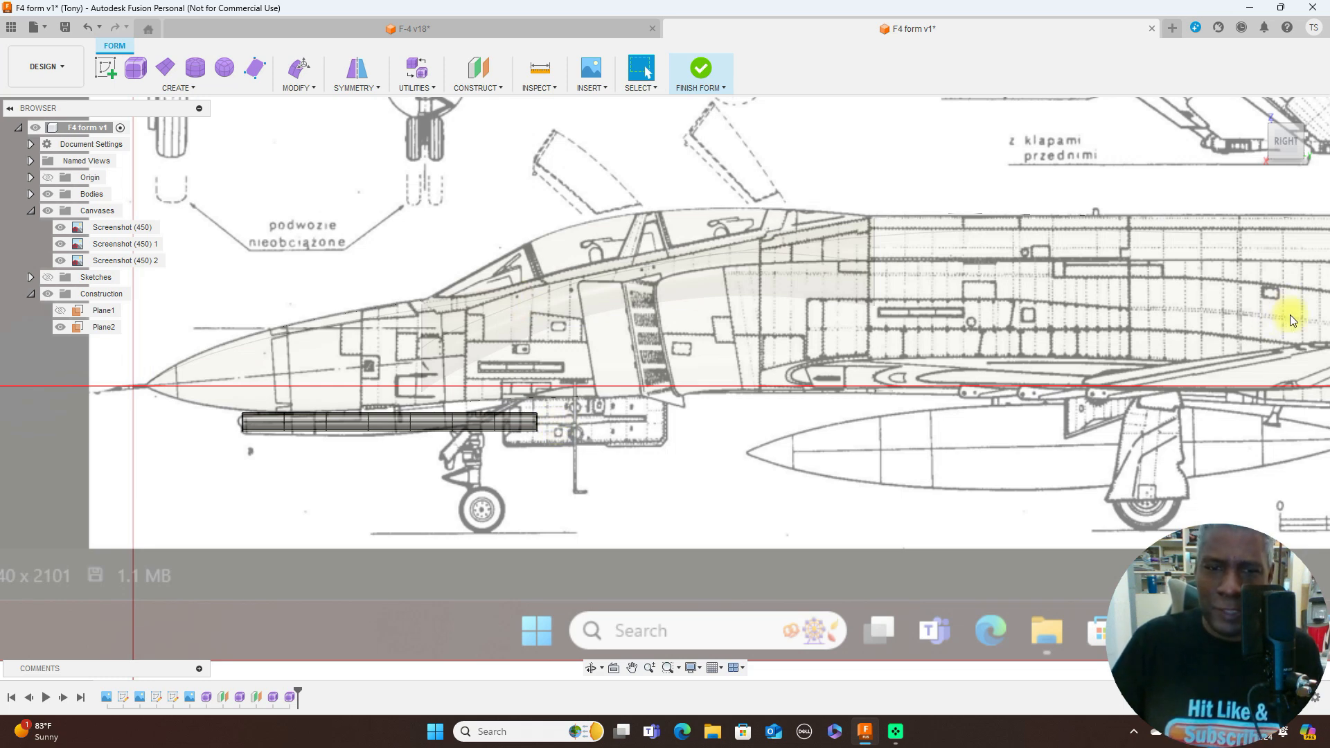
scroll(756, 467, up, 1)
middle_drag(770, 468, 1036, 366)
scroll(948, 413, up, 1)
scroll(938, 425, up, 1)
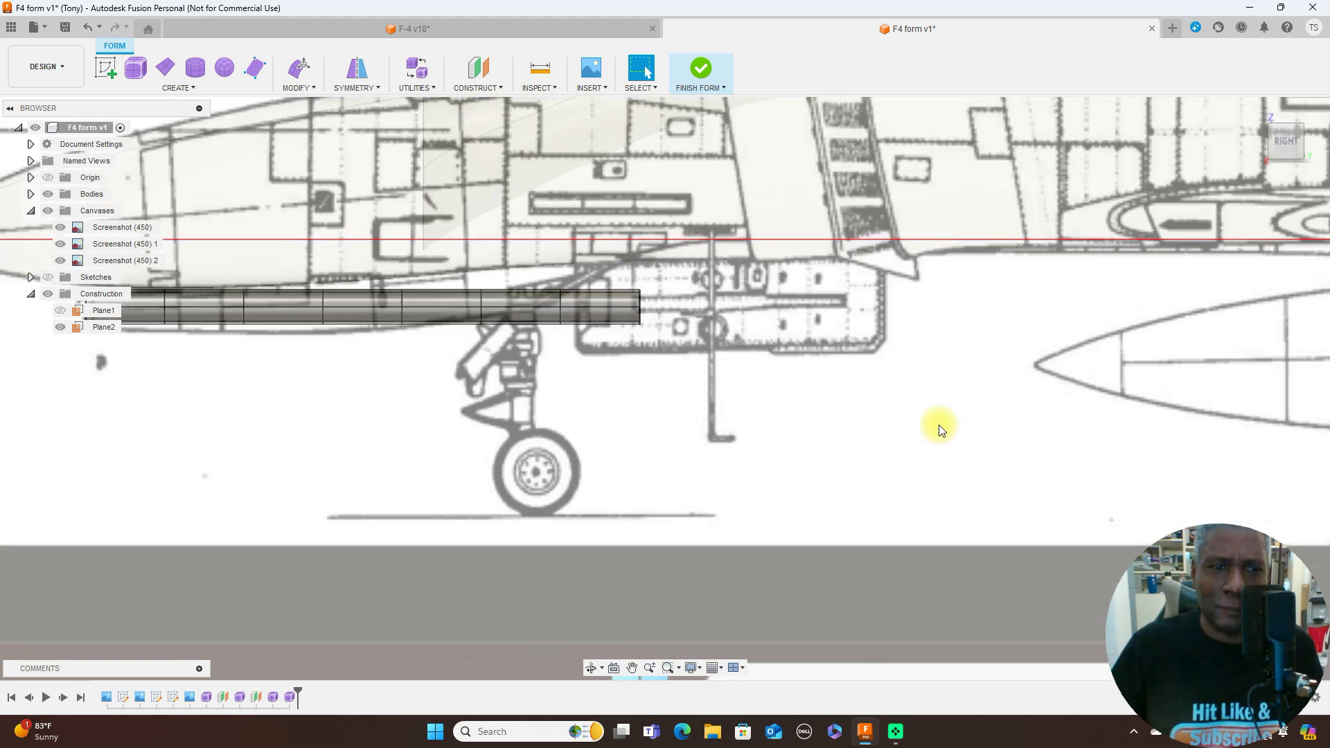
- Lower the nose-end edge loop of the form under the fuselage about 0.3 mm with Edit Form to meet the side-view outline
middle_drag(719, 427, 895, 412)
scroll(457, 374, up, 1)
middle_drag(439, 372, 596, 379)
scroll(314, 240, up, 1)
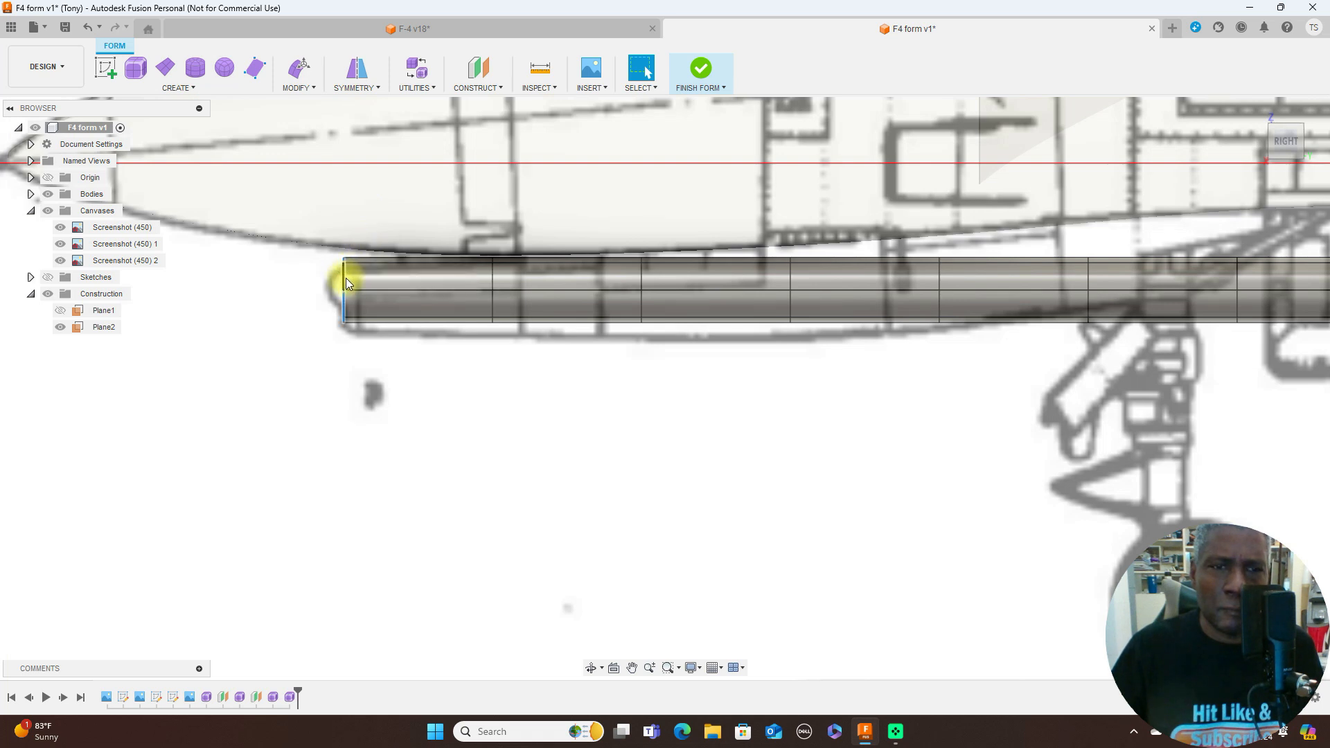
right_click(325, 372)
click(360, 354)
drag(357, 271, 357, 284)
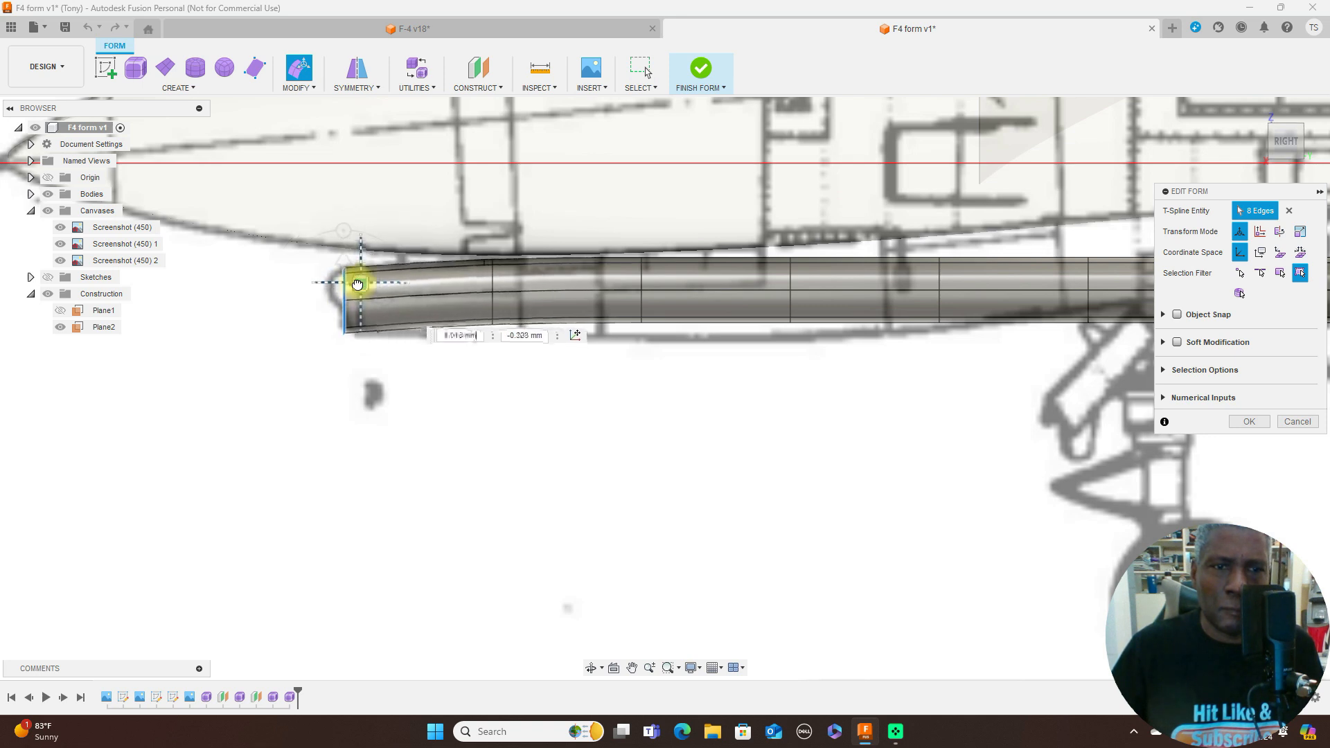
- Lower the second and third edge loops from the nose and scale them about 1.16 and 1.24 to follow the blueprint's underside
double_click(493, 284)
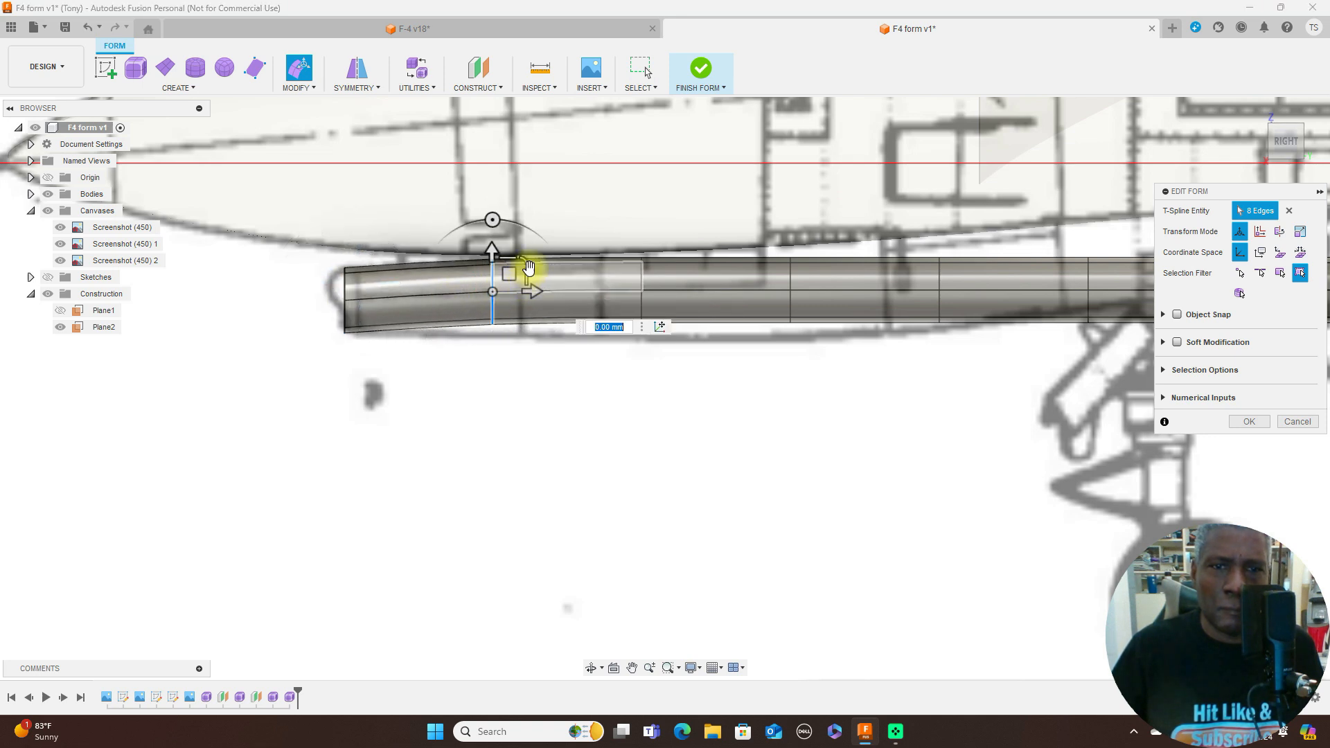
drag(510, 279, 511, 290)
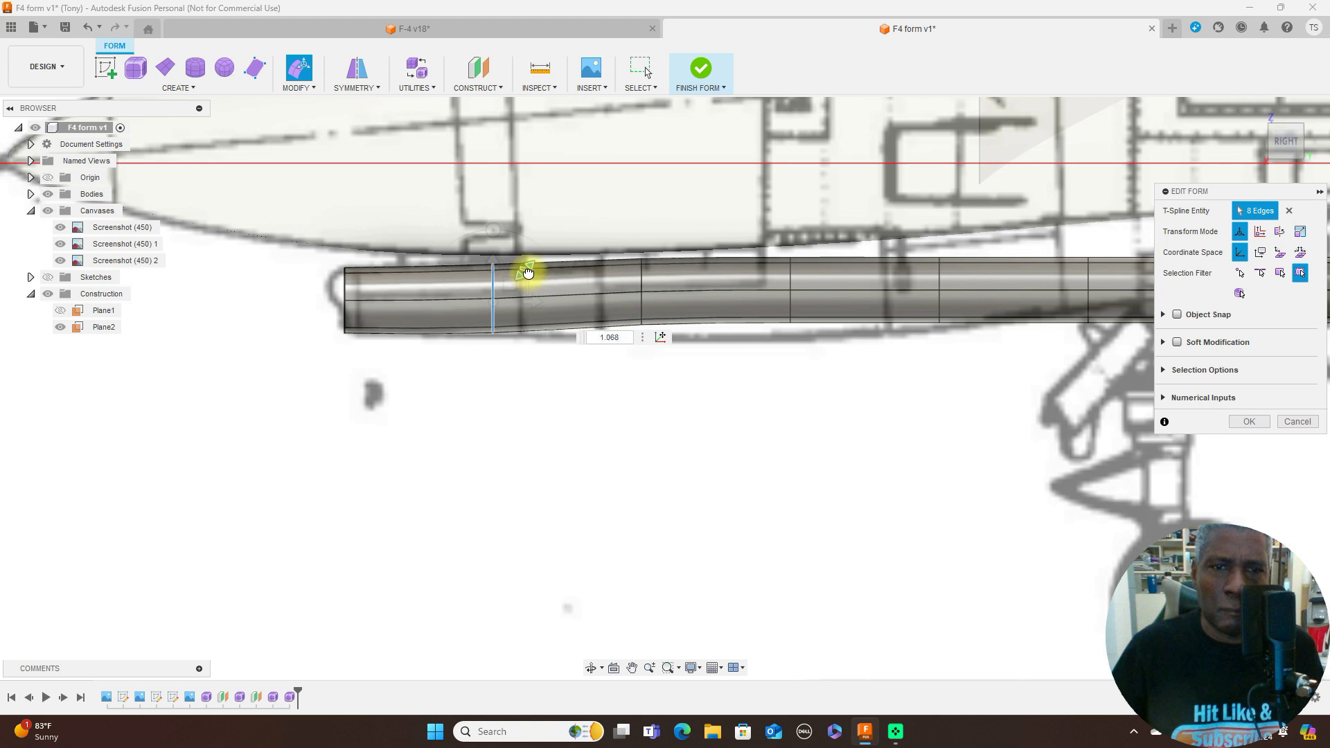
drag(528, 272, 531, 273)
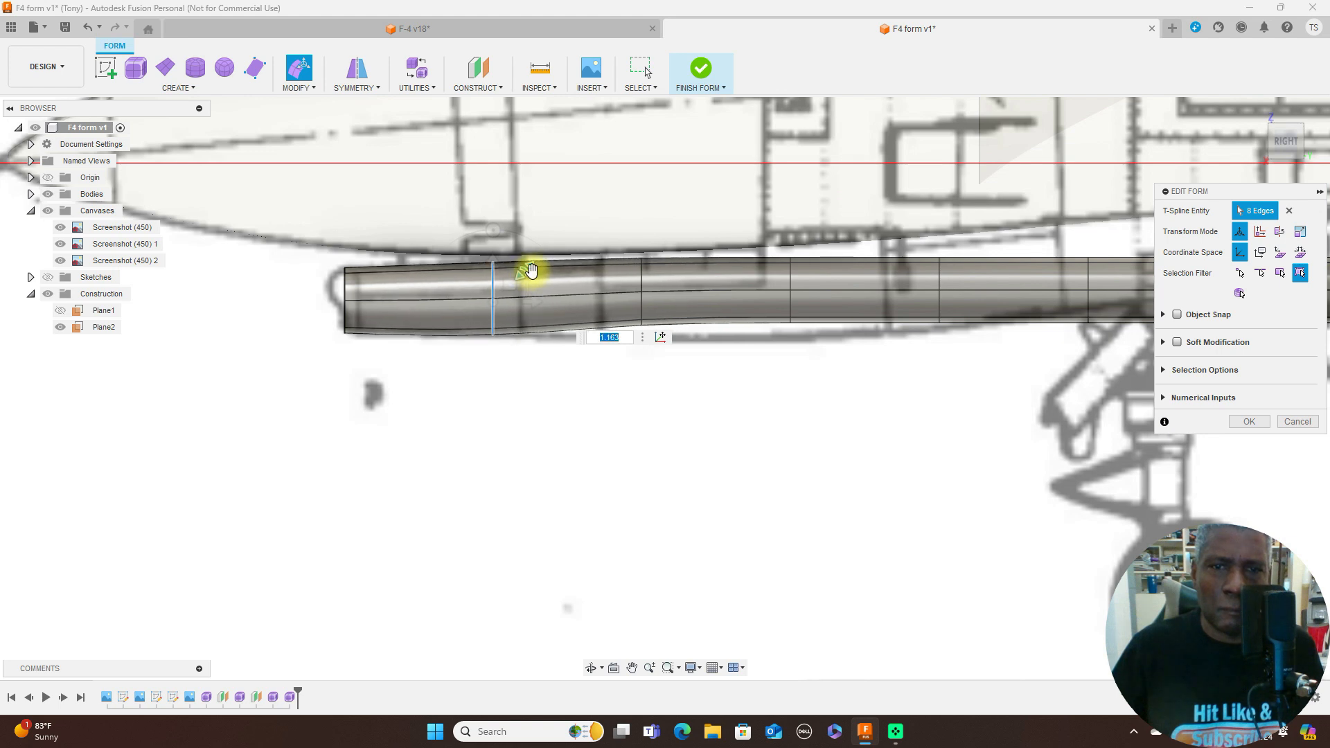
double_click(641, 274)
drag(659, 275, 693, 258)
scroll(793, 268, up, 3)
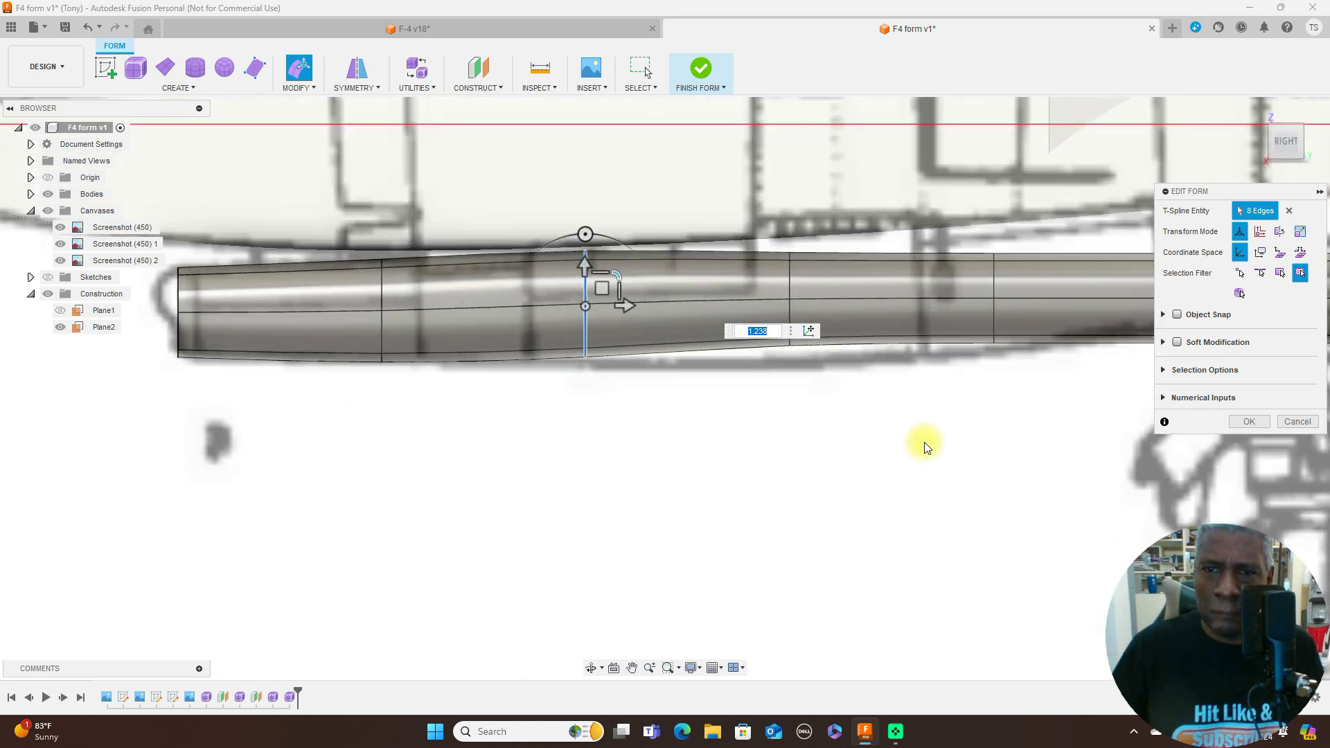
- Select the fourth edge loop from the nose, then reposition and enlarge it to fit the blueprint's underside outline
double_click(791, 276)
drag(821, 266, 832, 257)
scroll(879, 415, down, 2)
middle_drag(928, 431, 577, 442)
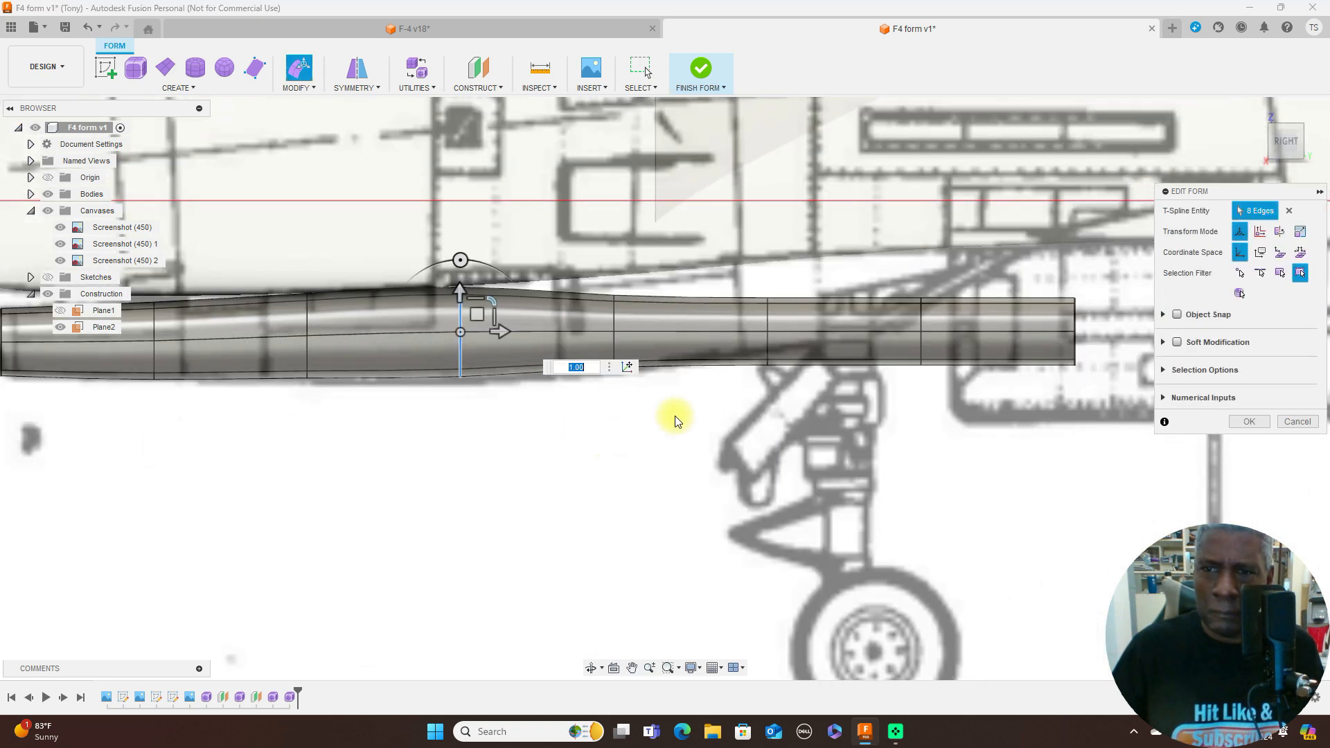
- Raise the fifth edge loop from the nose about 0.23 mm toward the fuselage underside and enlarge it to match the blueprint
scroll(628, 311, up, 1)
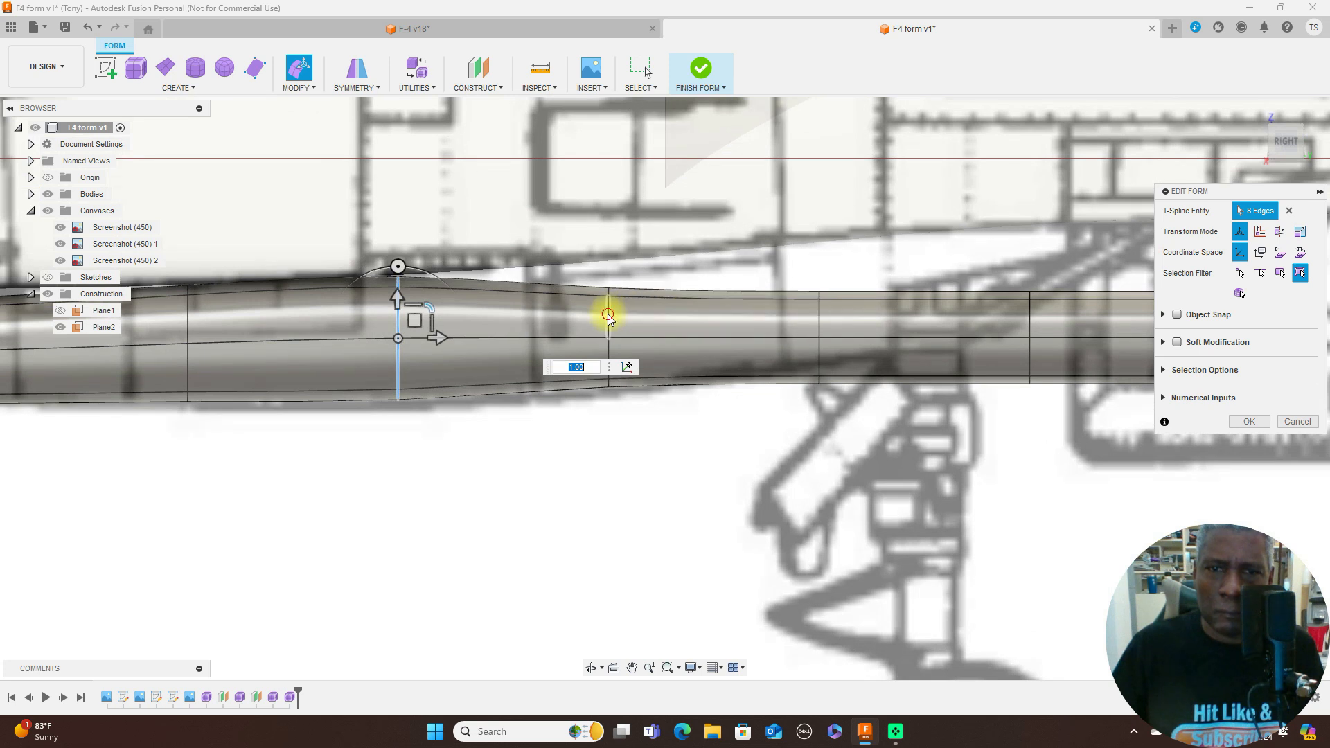
double_click(608, 315)
mouse_move(643, 306)
mouse_down()
mouse_move(653, 300)
mouse_move(645, 320)
mouse_move(626, 304)
mouse_up()
scroll(799, 302, up, 1)
scroll(833, 320, down, 3)
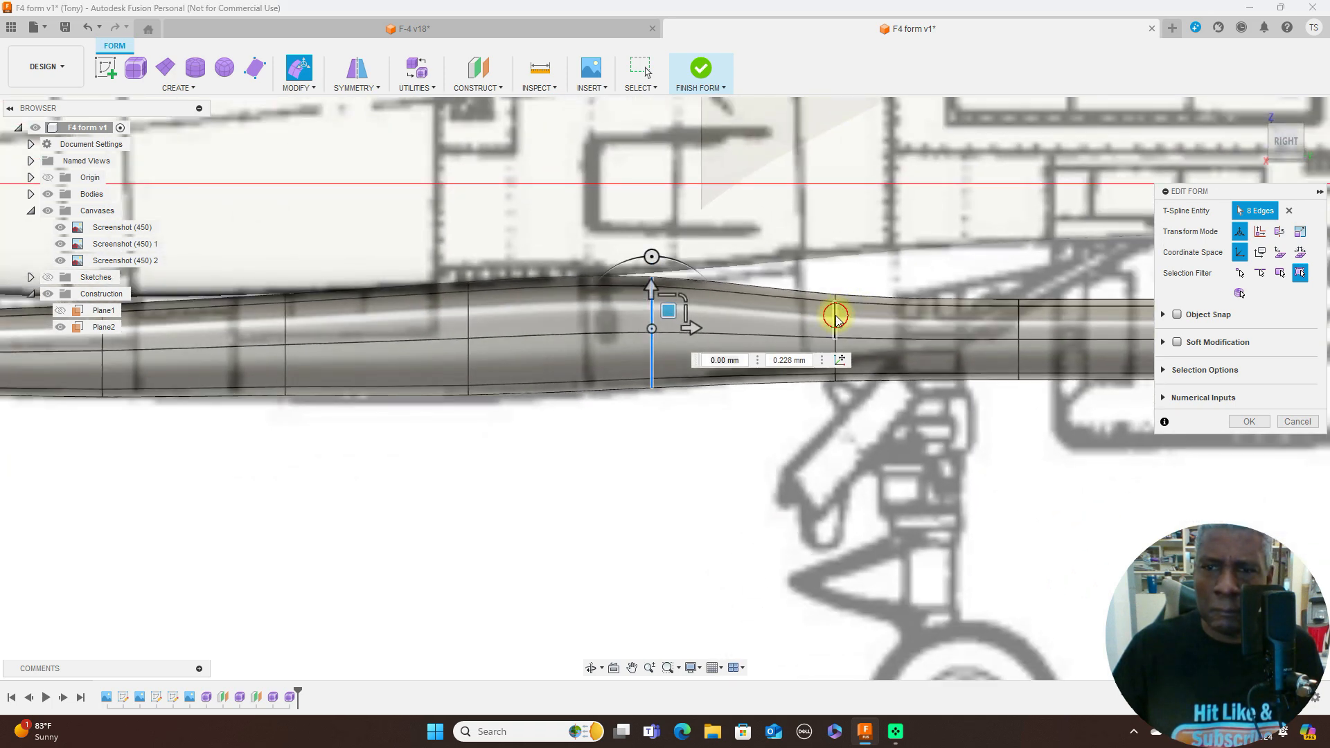
- Raise the sixth edge loop, just ahead of the nose gear strut, to the fuselage underside and scale it about 1.28
double_click(836, 315)
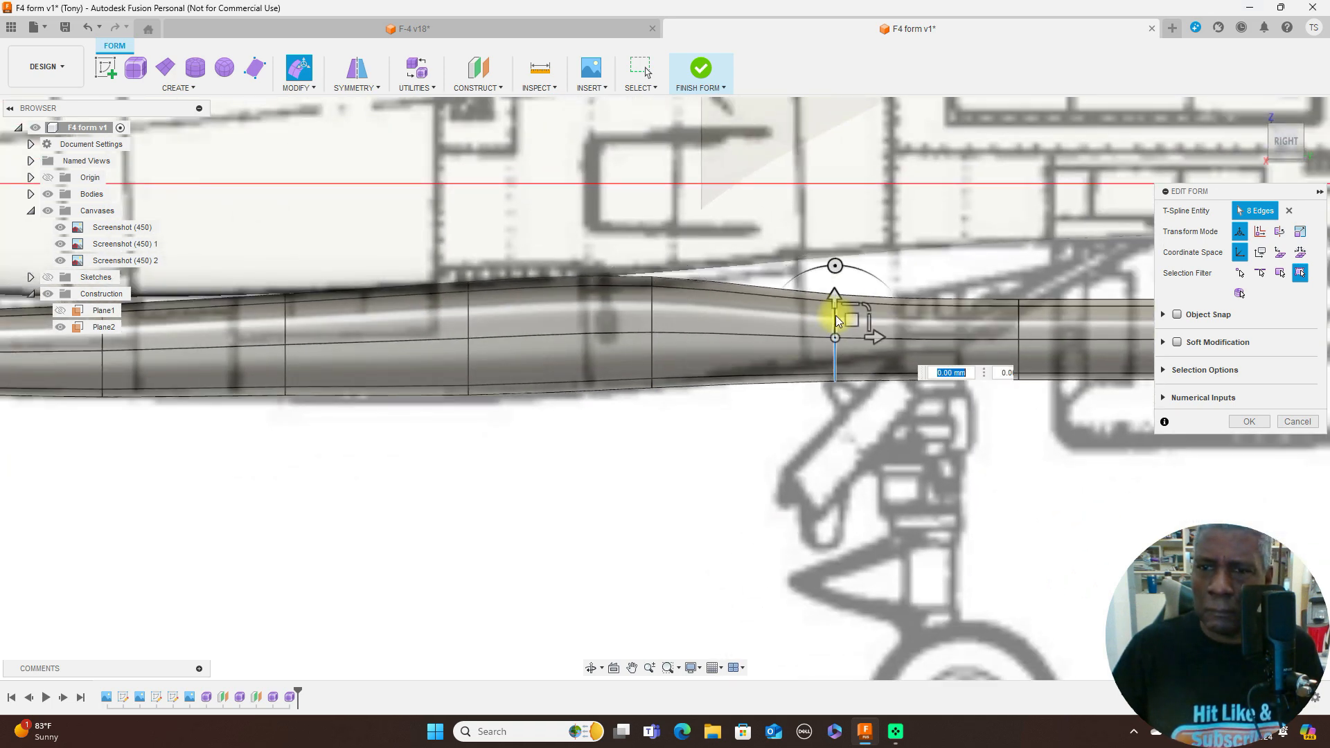
drag(854, 310, 868, 273)
drag(870, 273, 876, 267)
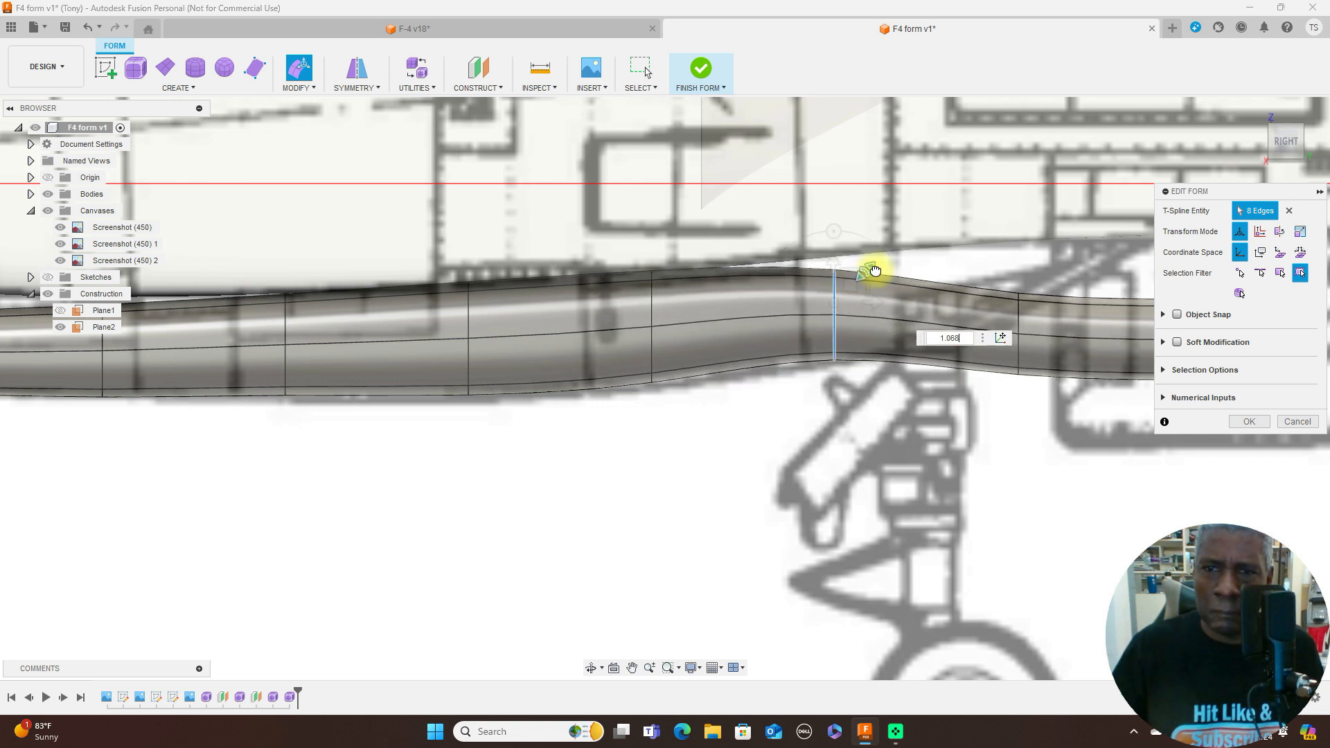
scroll(871, 412, down, 2)
scroll(871, 410, down, 3)
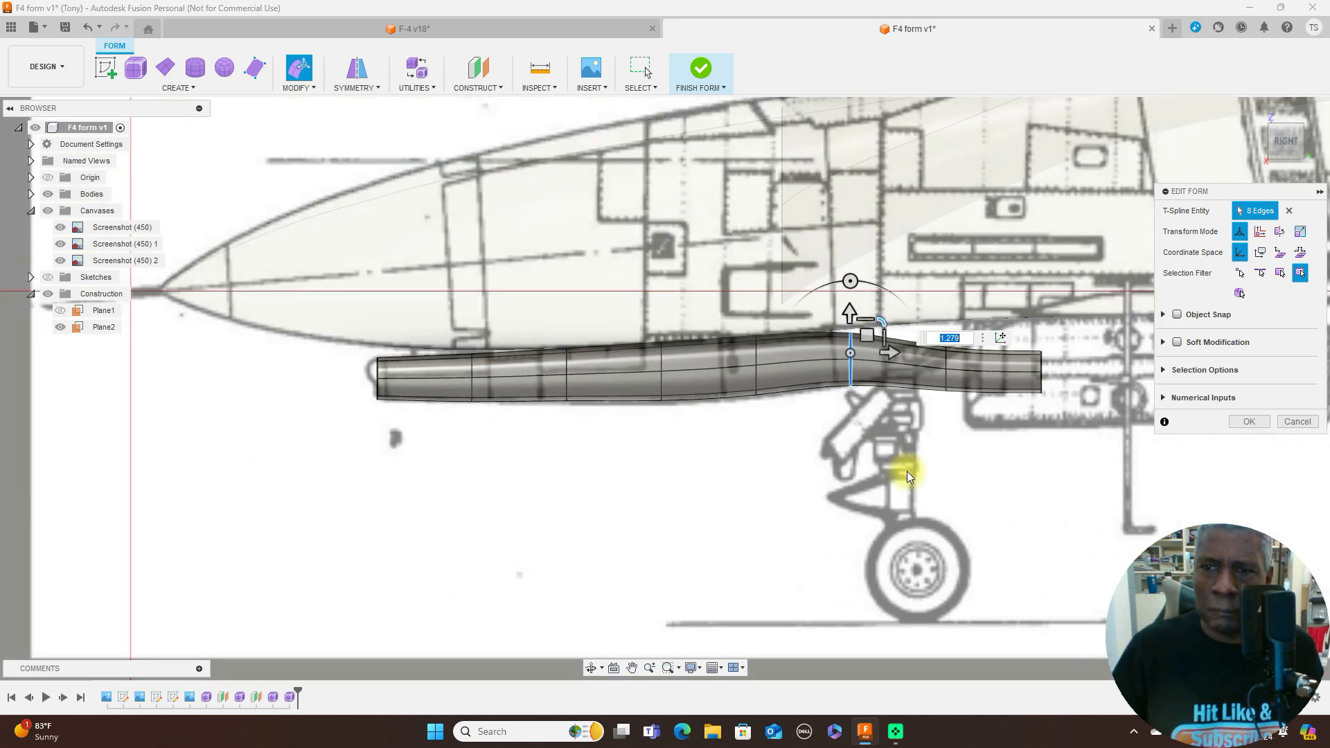
- Raise the tail-end edge loop about 1.46 mm and lift the seventh loop in line with the fuselage underside
middle_drag(906, 469, 627, 455)
scroll(676, 461, up, 1)
scroll(677, 463, up, 1)
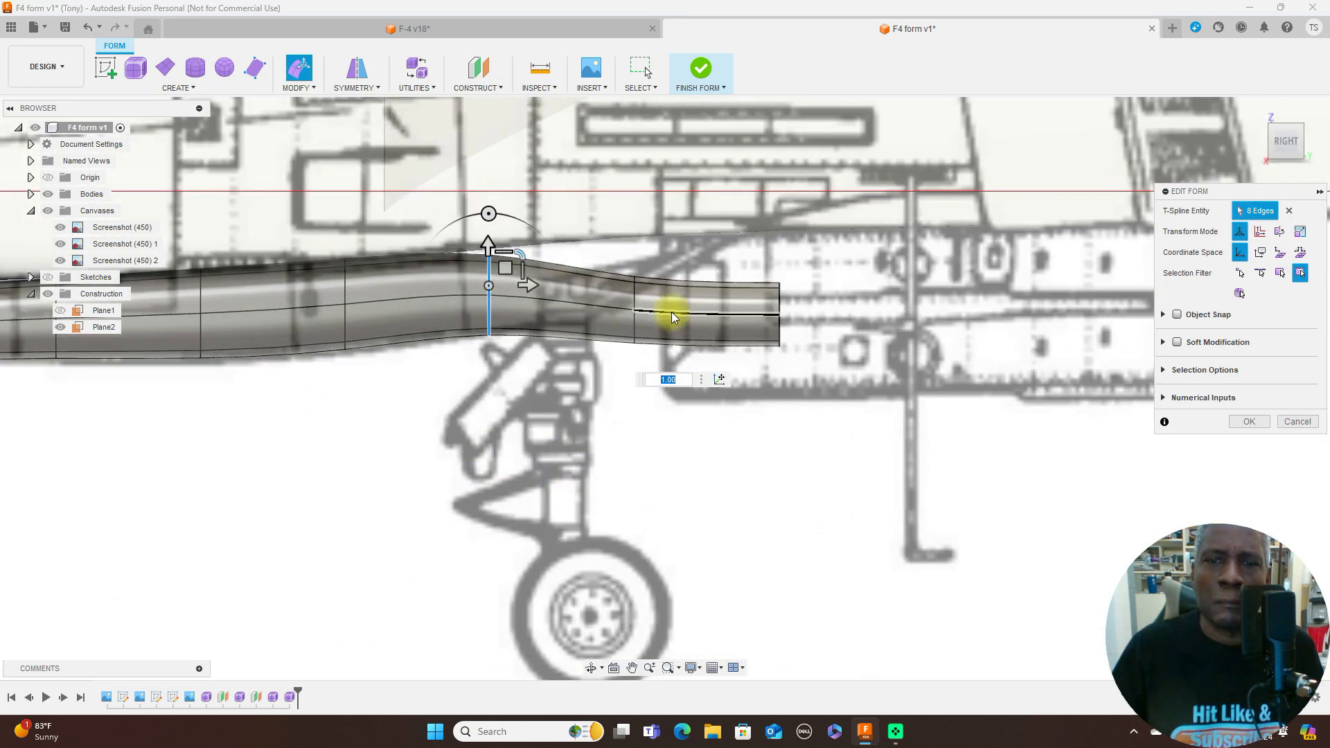
double_click(782, 300)
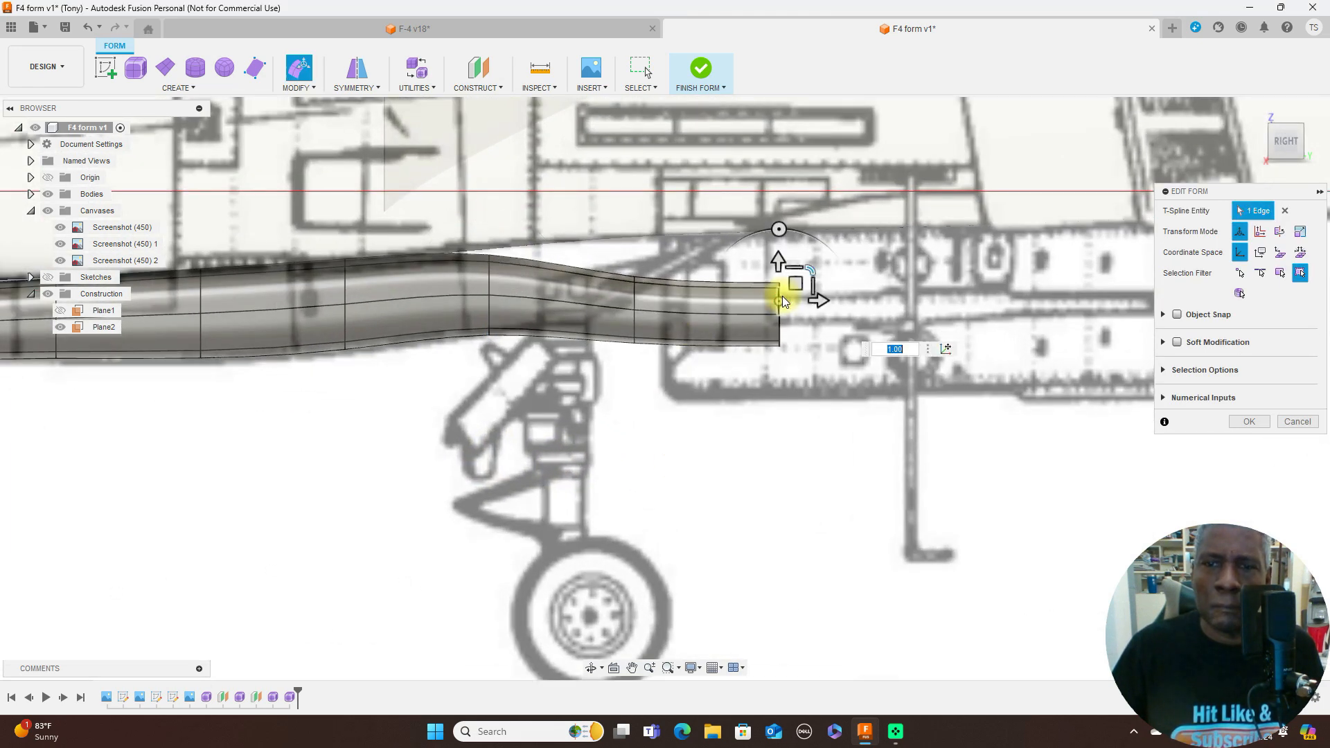
drag(795, 297, 792, 242)
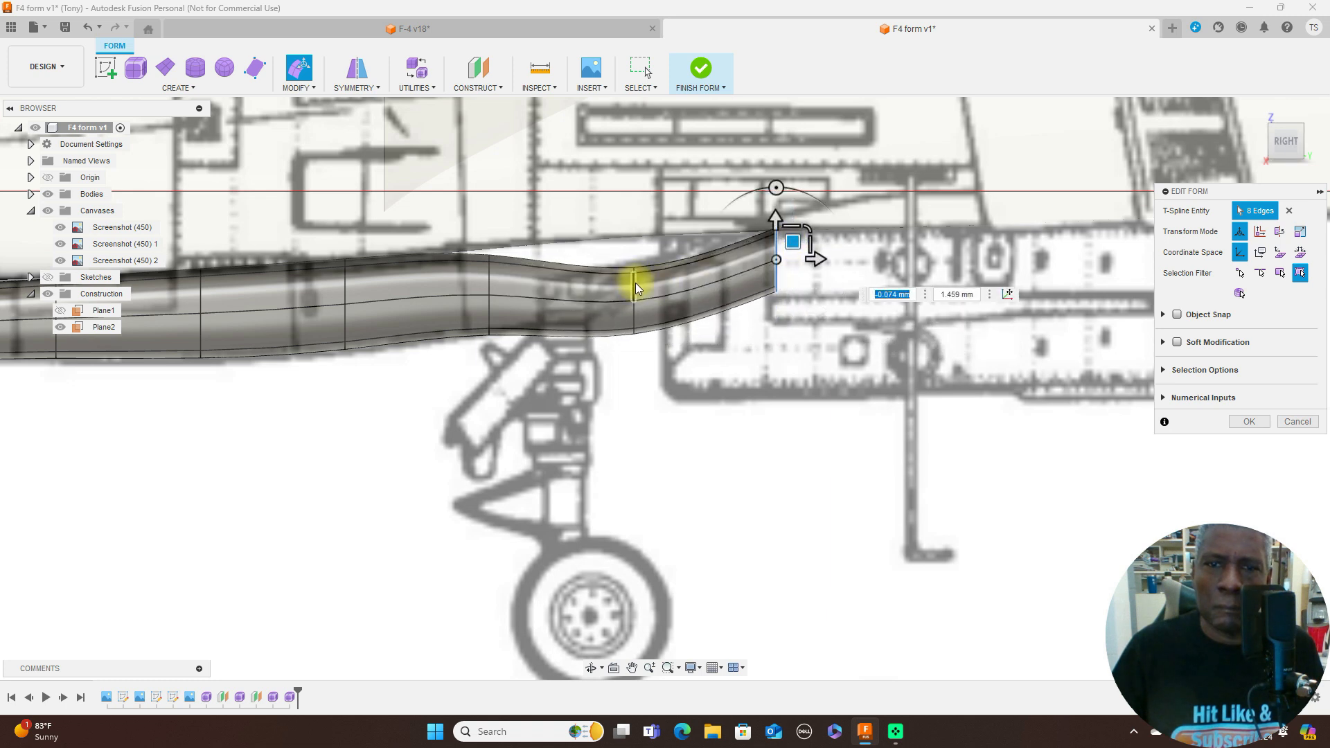
double_click(638, 287)
drag(660, 277, 670, 227)
- Refine the lower contour by scaling the third edge loop about 1.15 and the fifth about 1.04 against the blueprint
scroll(587, 372, down, 3)
middle_drag(631, 410, 768, 381)
scroll(549, 377, up, 3)
middle_drag(528, 380, 751, 362)
scroll(475, 241, up, 3)
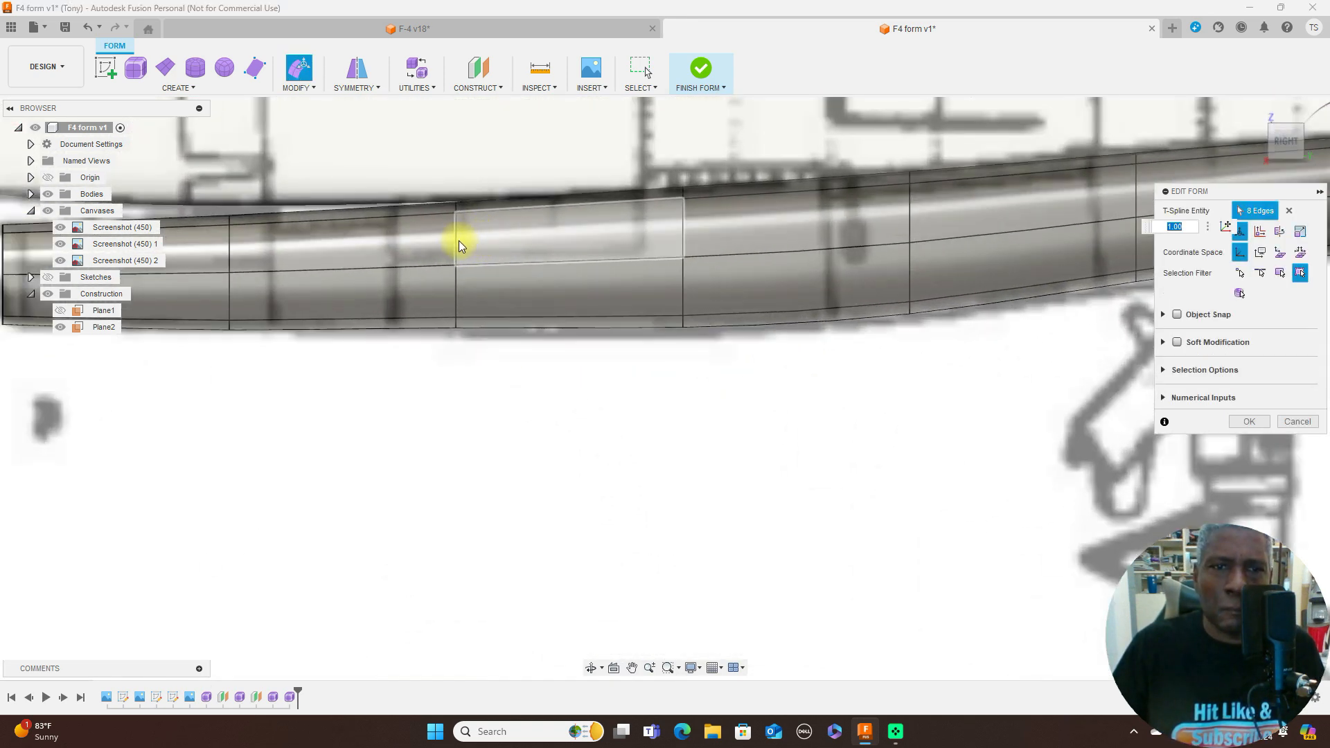
click(456, 241)
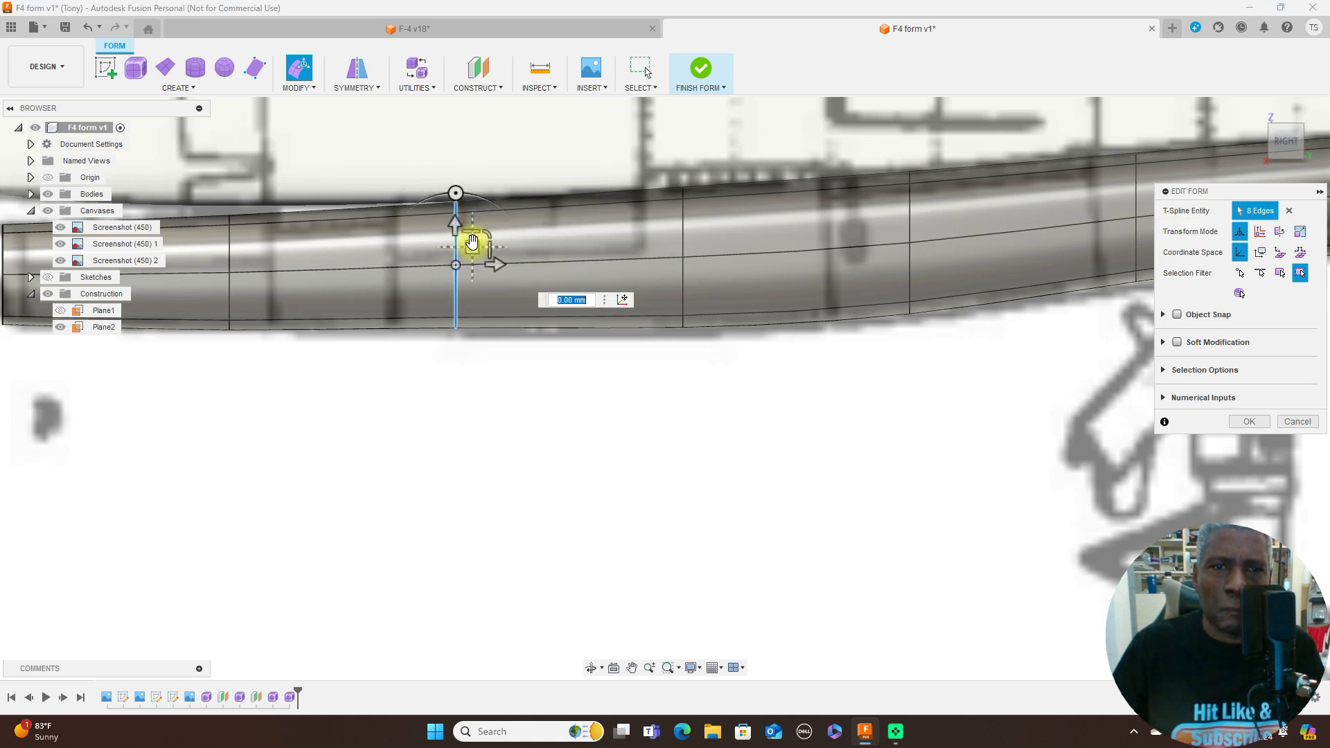
mouse_move(472, 245)
mouse_down()
mouse_move(474, 262)
mouse_move(494, 238)
mouse_up()
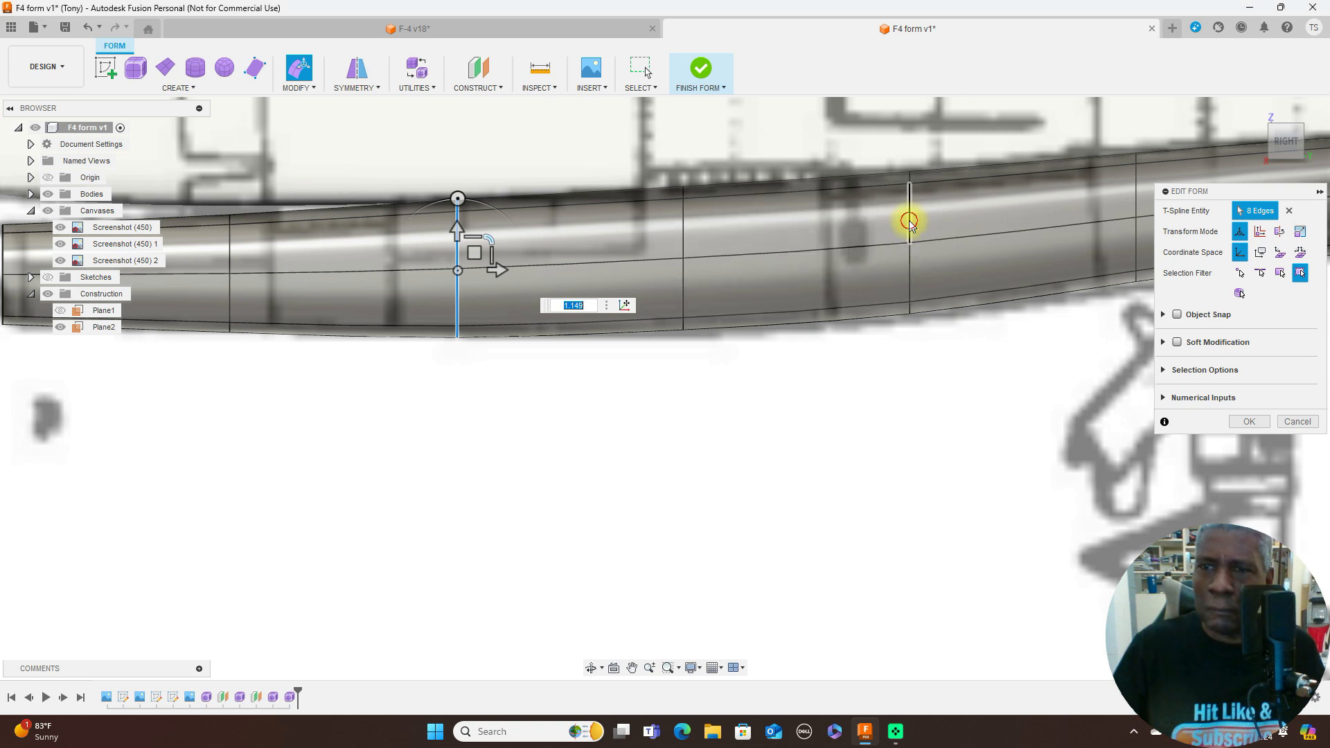
double_click(910, 226)
drag(925, 226, 943, 219)
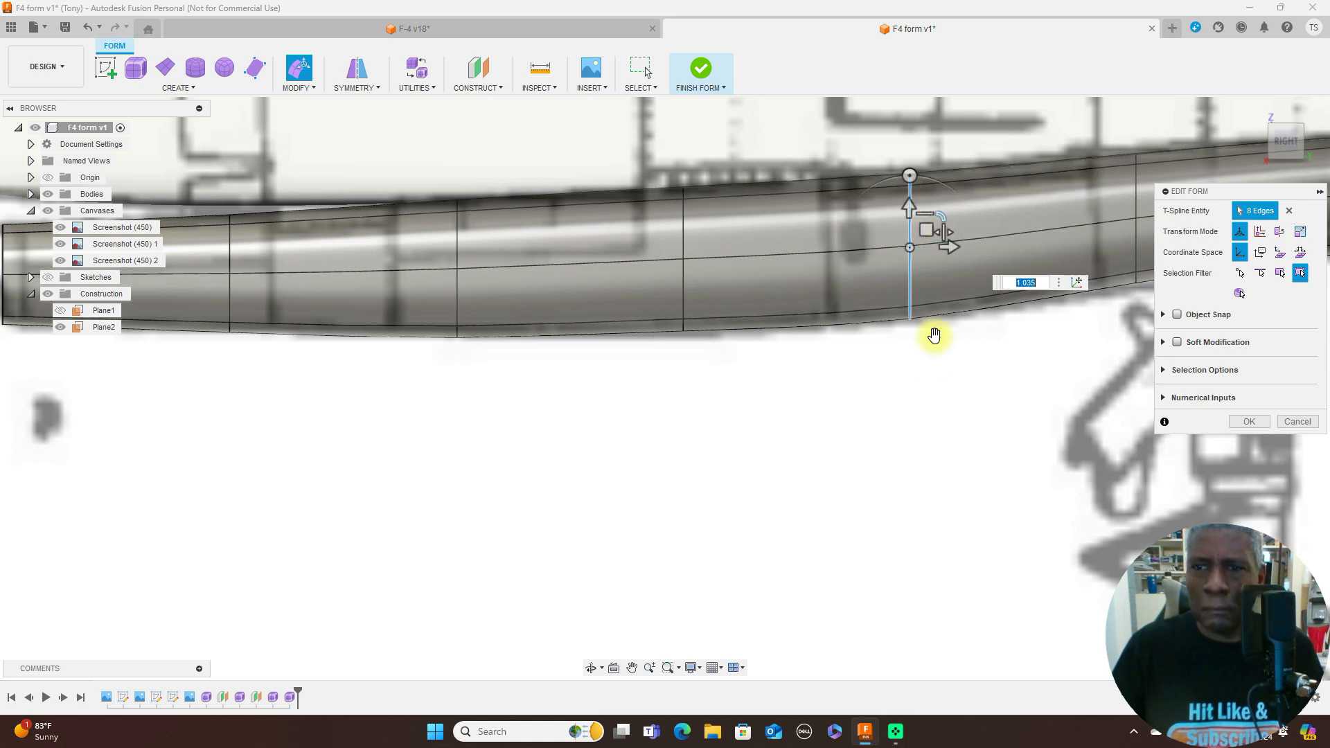
- Scale the sixth edge loop, above the nose gear, by about 1.19 to match the blueprint's lower outline
scroll(930, 380, down, 2)
middle_drag(752, 433, 361, 447)
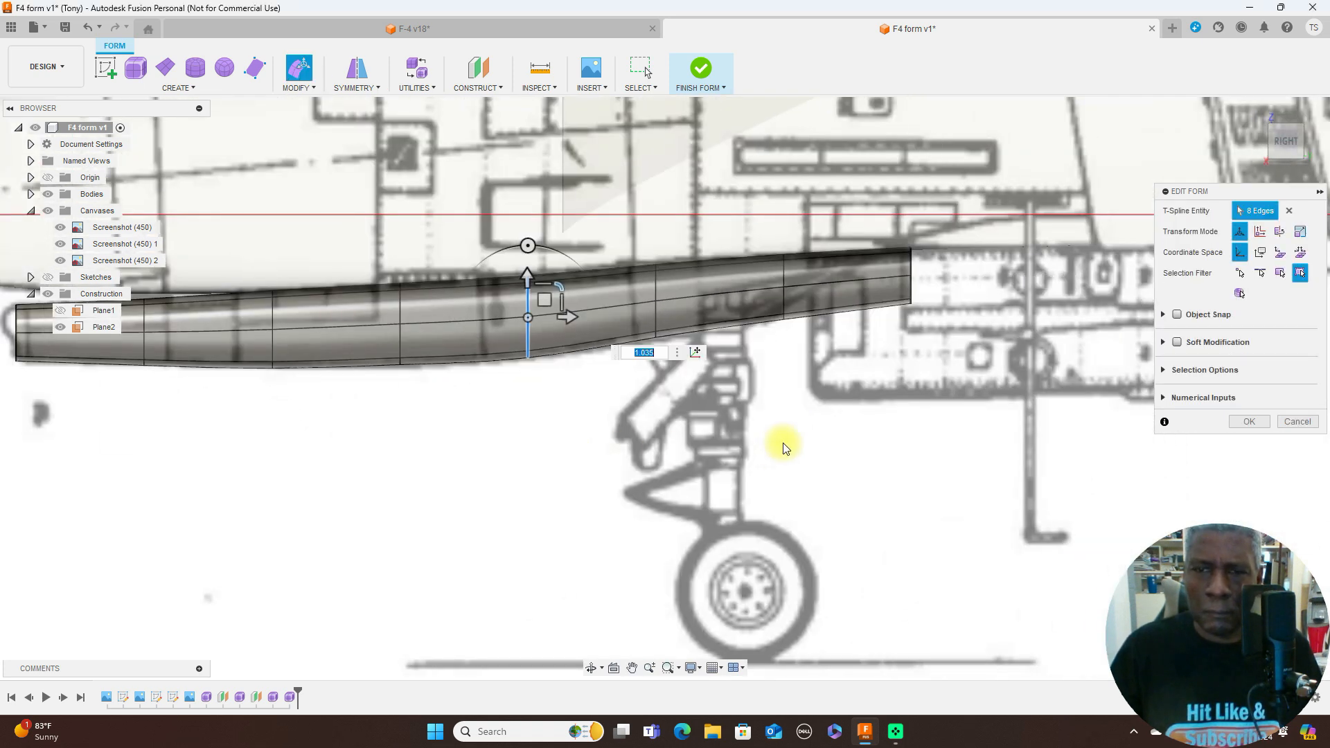
scroll(786, 444, up, 2)
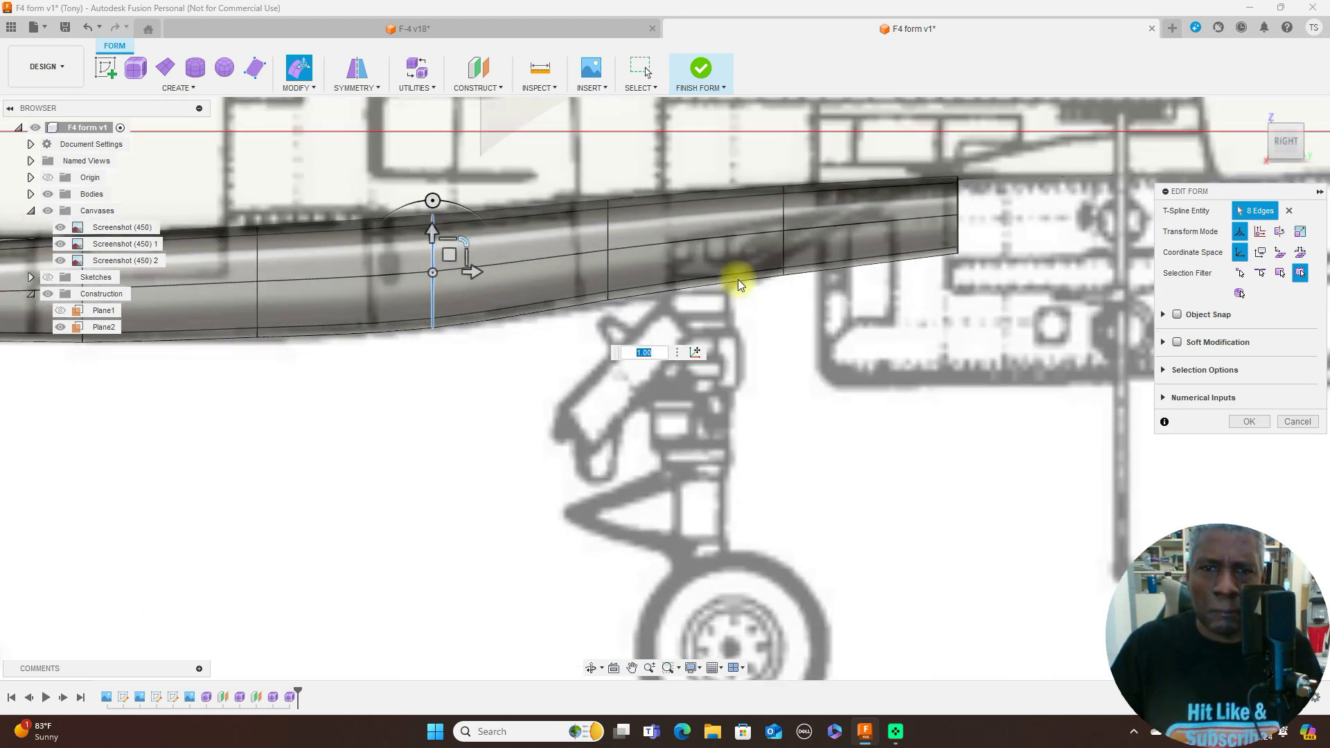
click(608, 233)
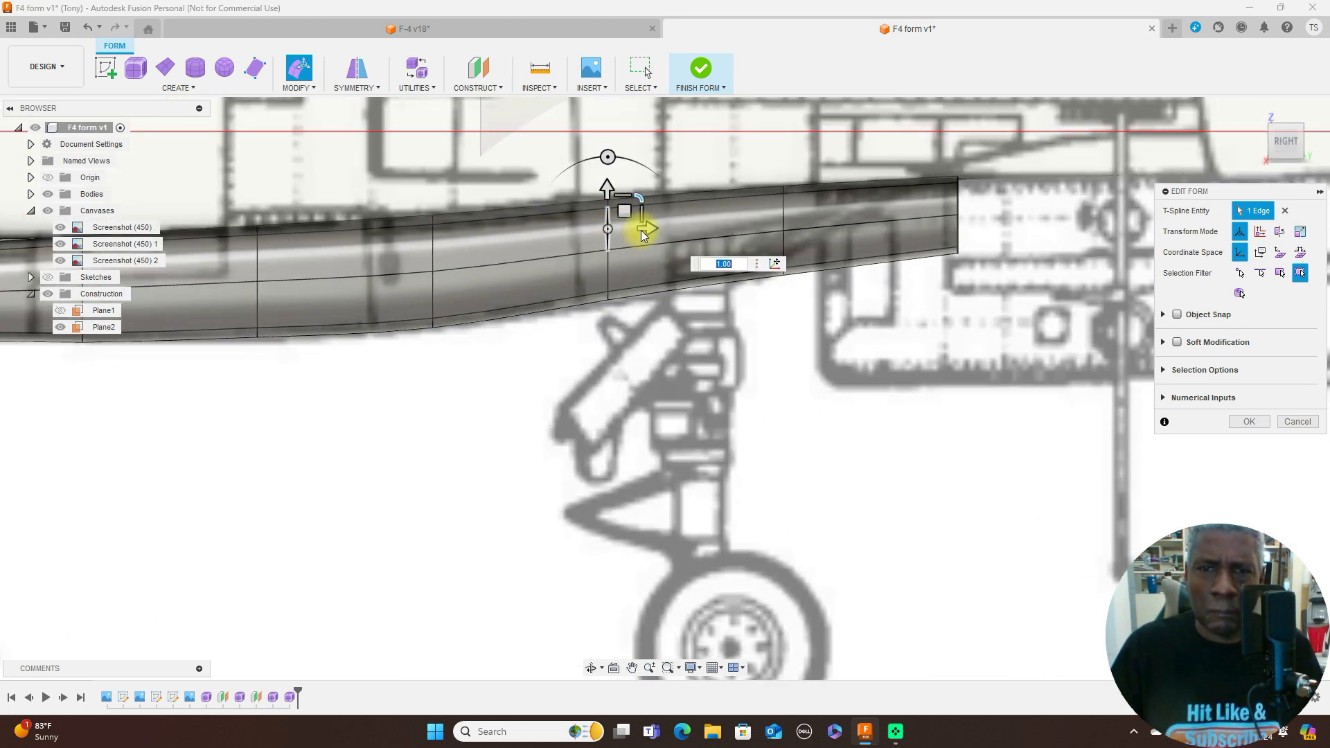
double_click(609, 267)
drag(641, 220, 648, 219)
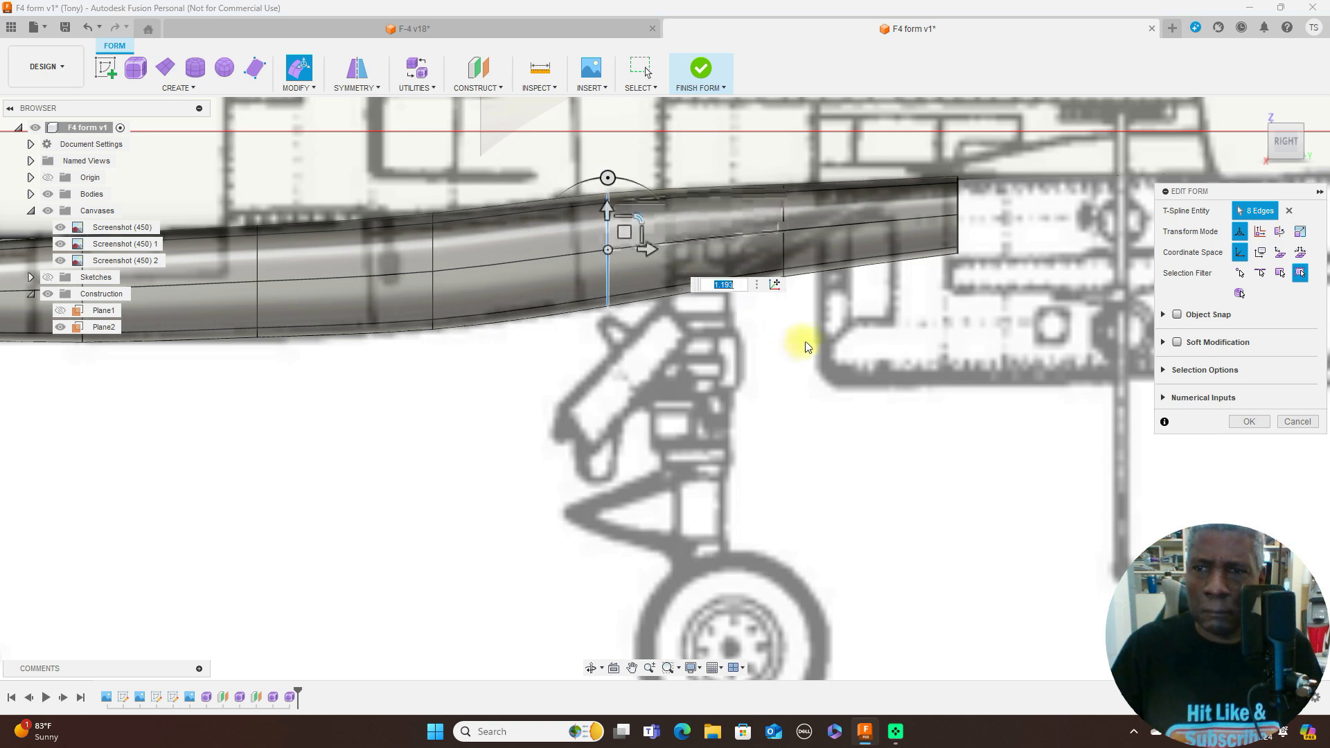
- Move the tail-end edge loop about 2.45 mm up and 0.81 mm aft so the form curves into the fuselage
scroll(867, 341, down, 3)
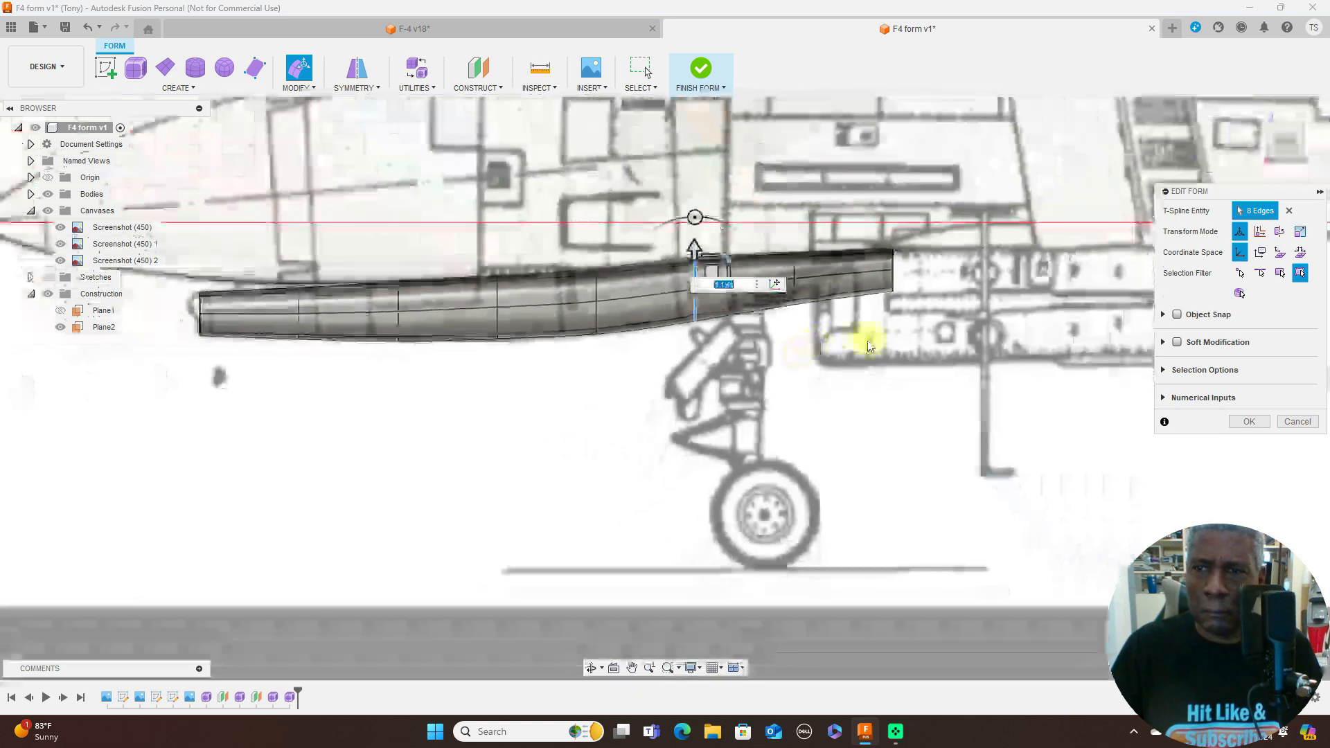
double_click(890, 266)
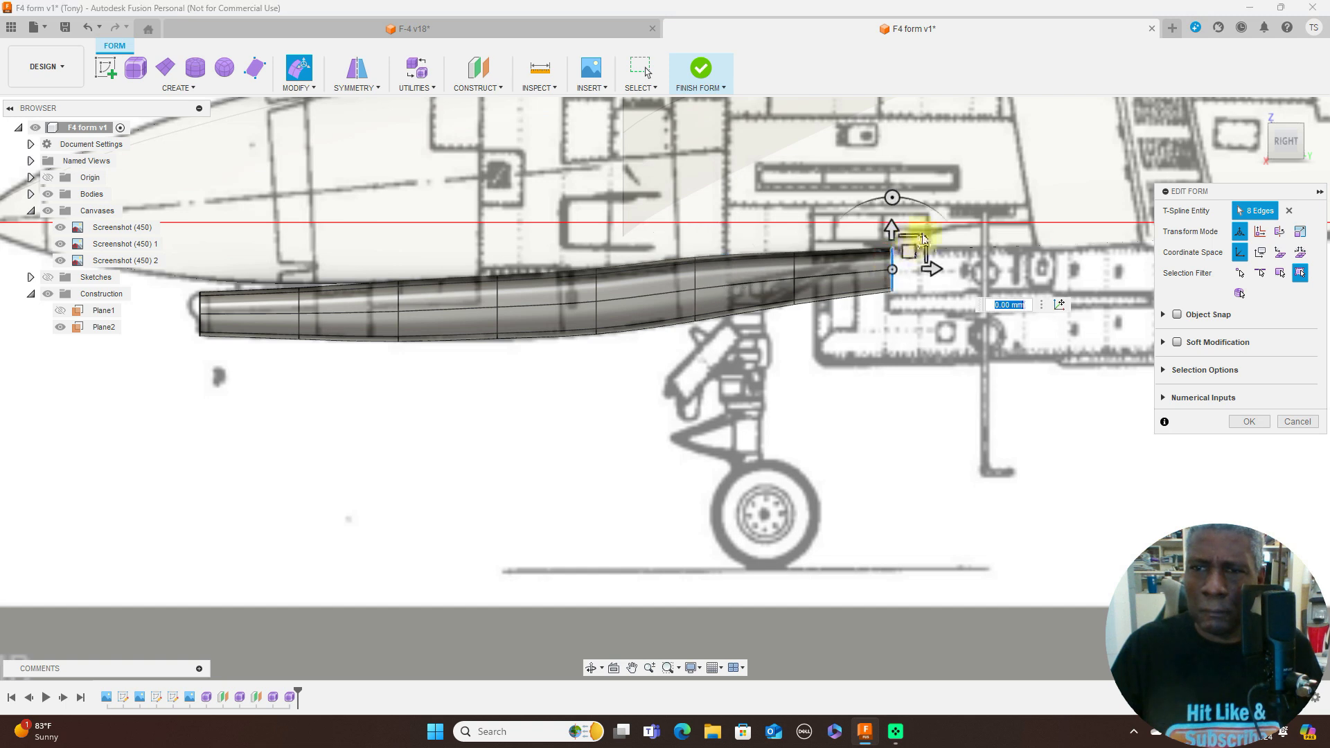
drag(909, 248, 930, 188)
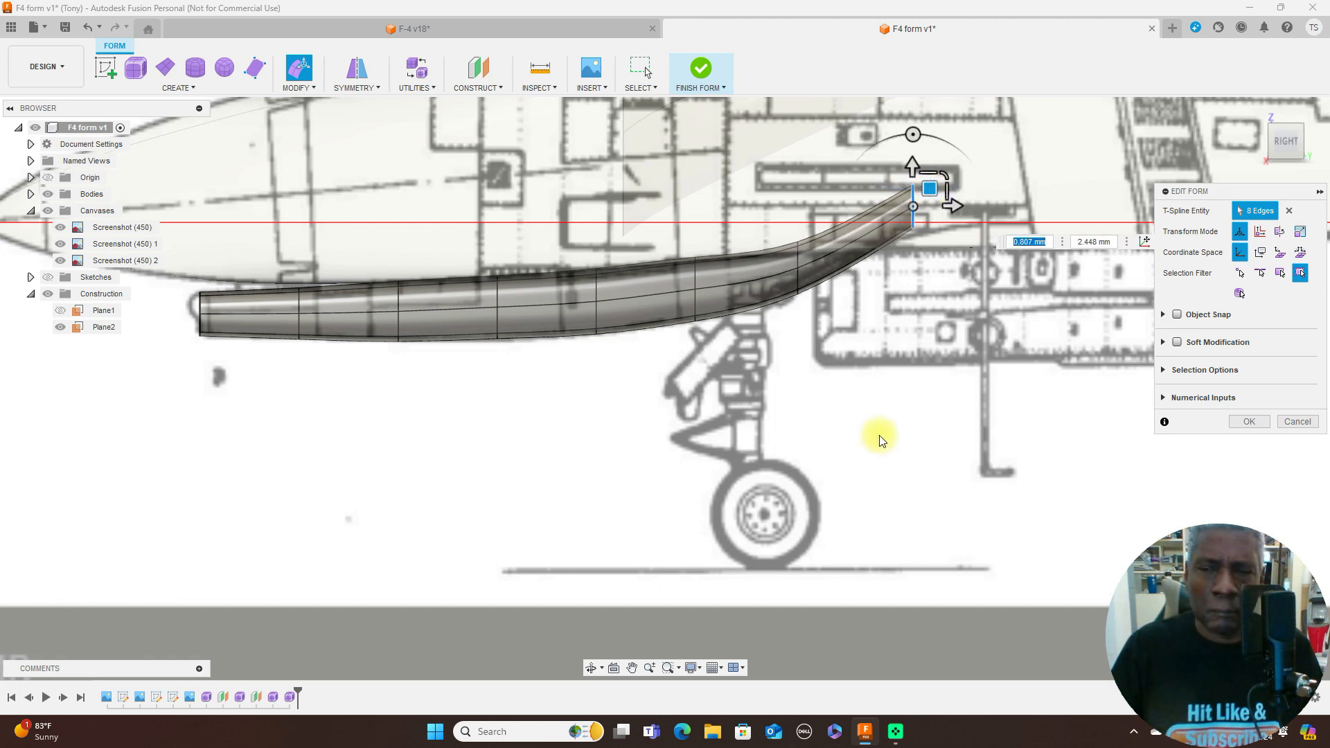
scroll(885, 433, down, 3)
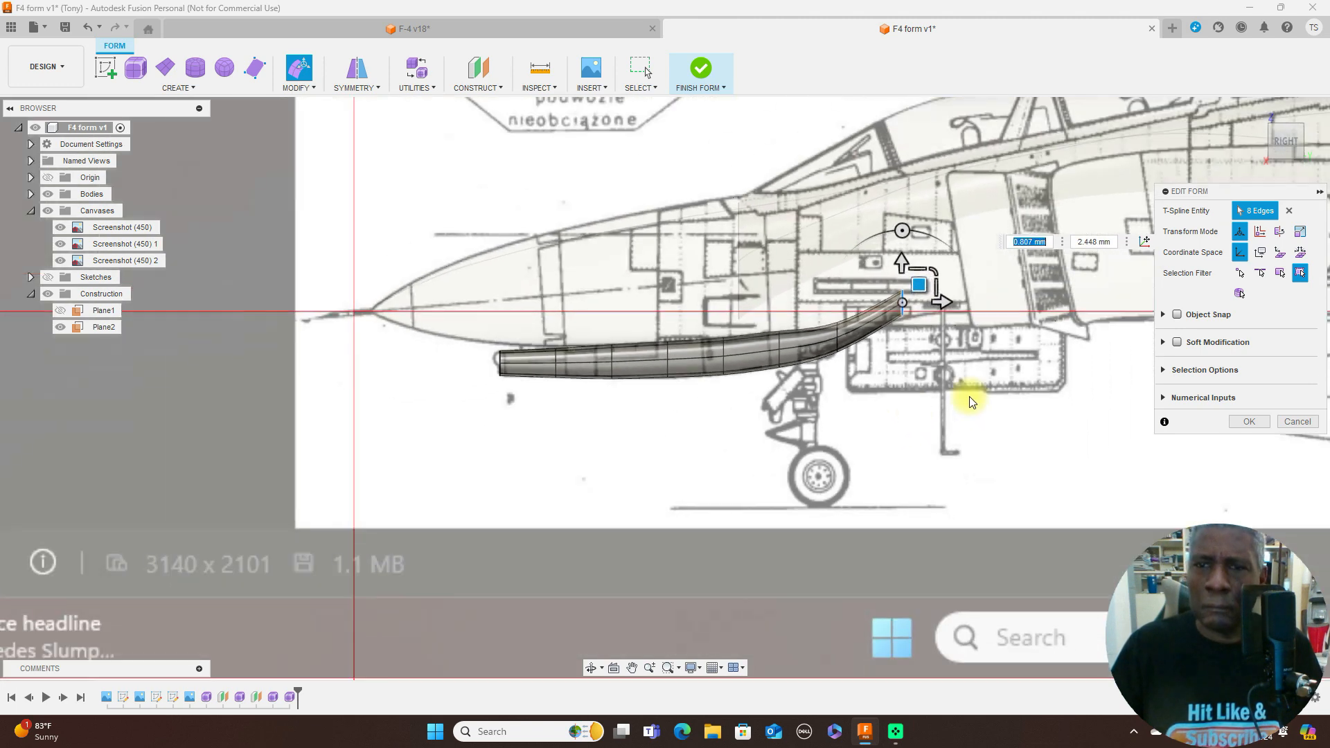
- Check the reshaped form from the front and the right side, accept the edits and finish the form
click(1265, 140)
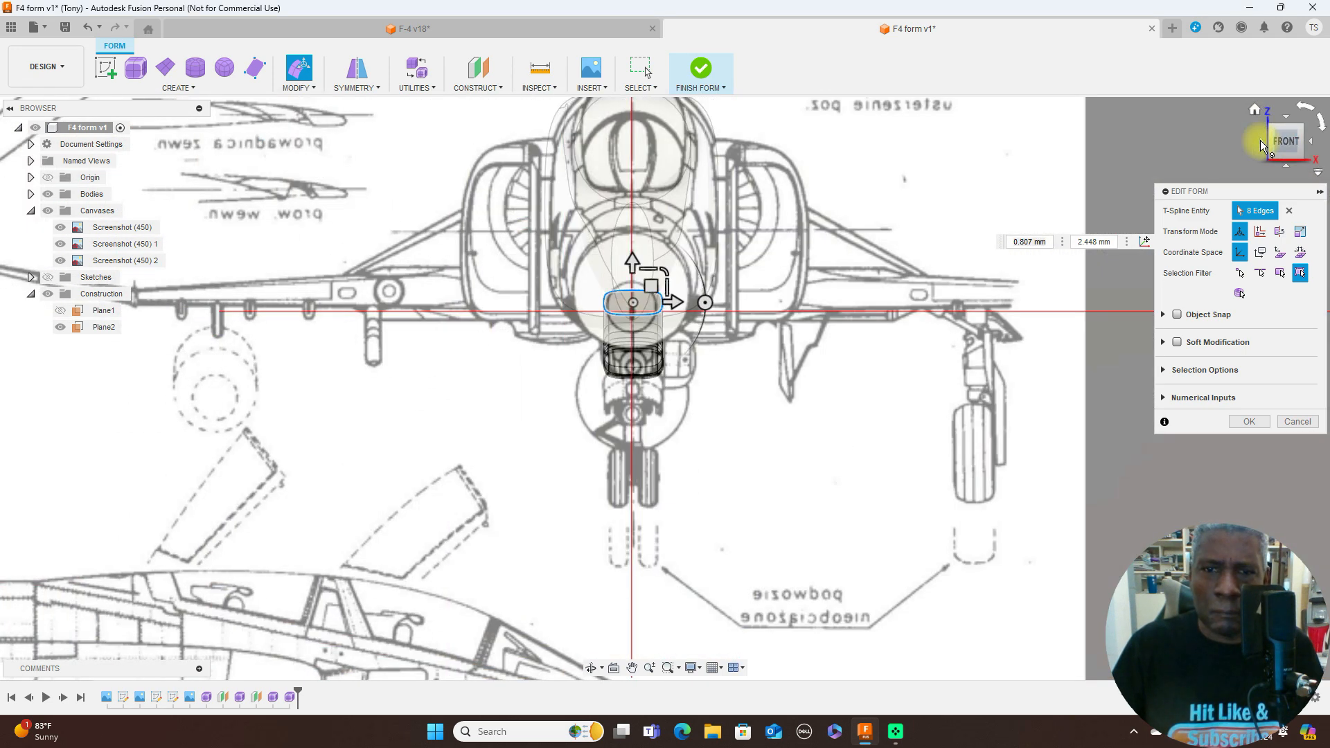
click(1317, 145)
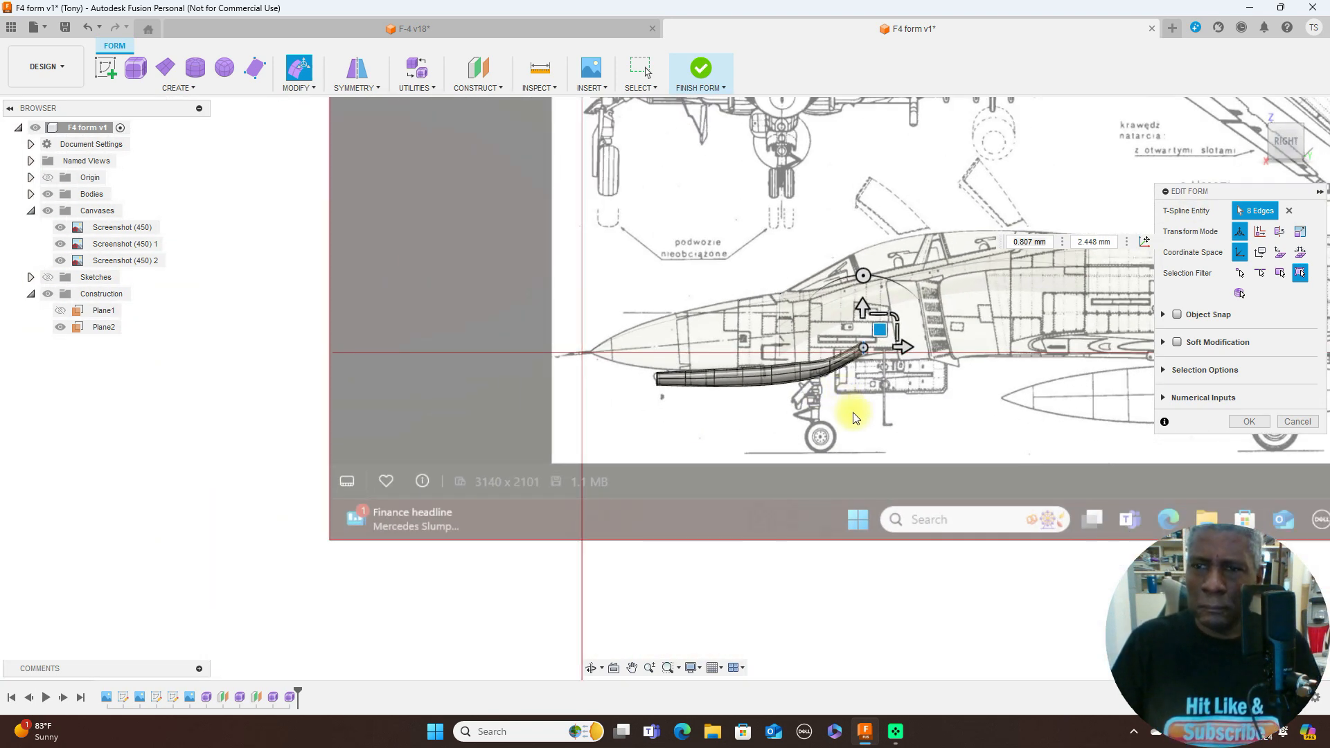
scroll(852, 409, down, 2)
scroll(856, 418, down, 1)
click(1246, 422)
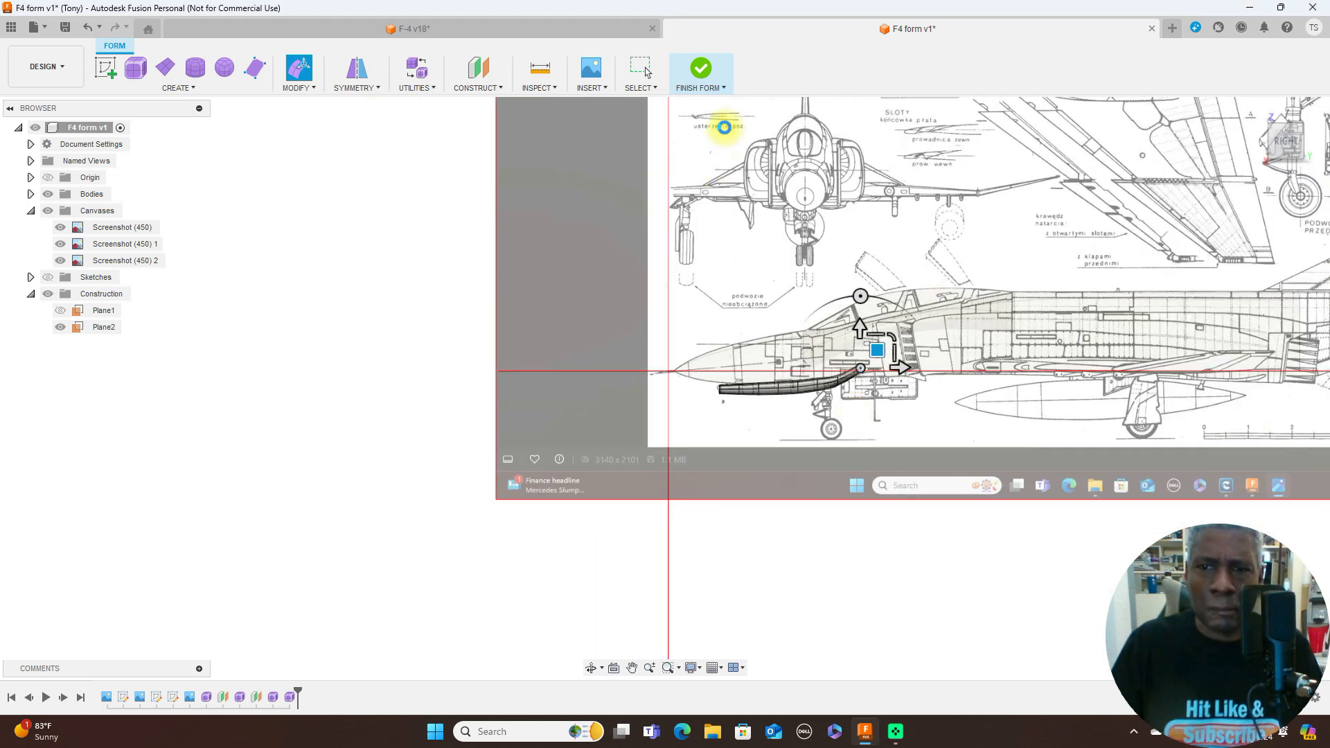
click(724, 88)
click(698, 99)
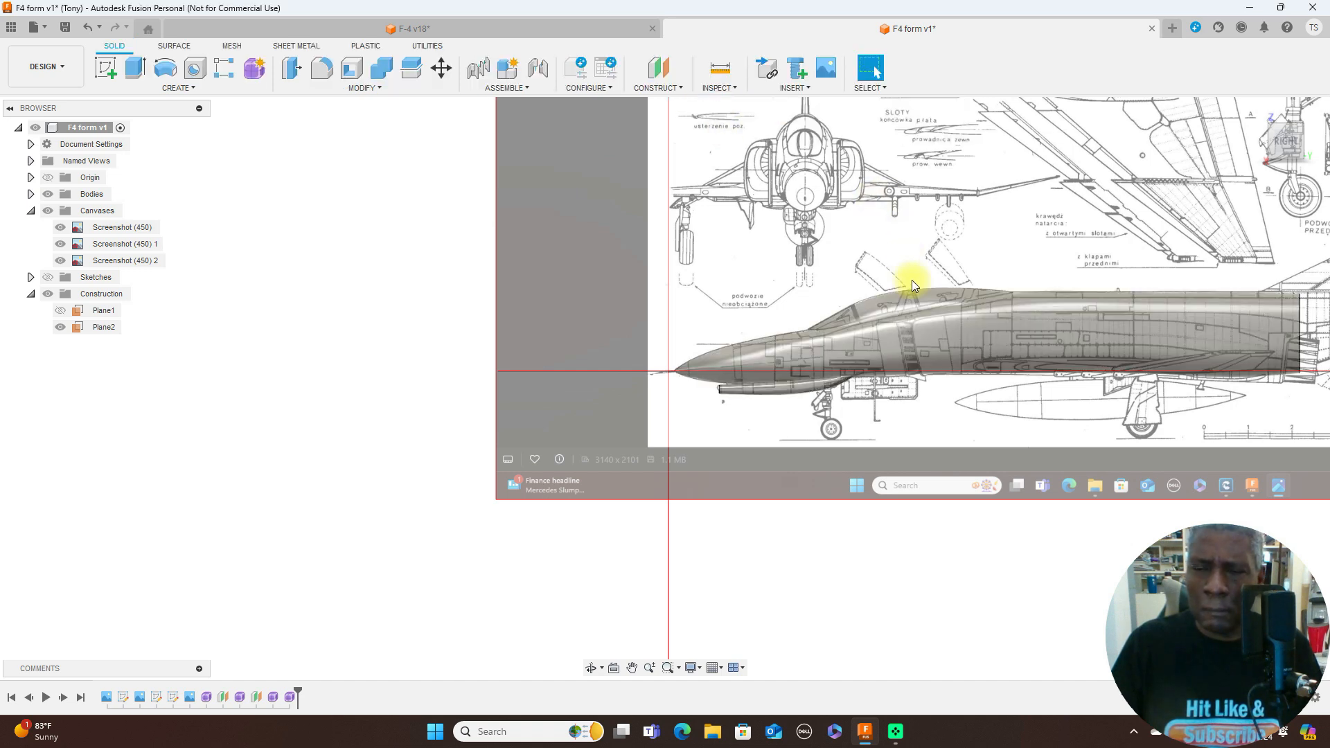
- Review the finished bodies in side view with the blueprint canvases hidden and shown, focusing on the nose underside
scroll(915, 281, down, 2)
middle_drag(1048, 469, 692, 440)
scroll(693, 440, up, 1)
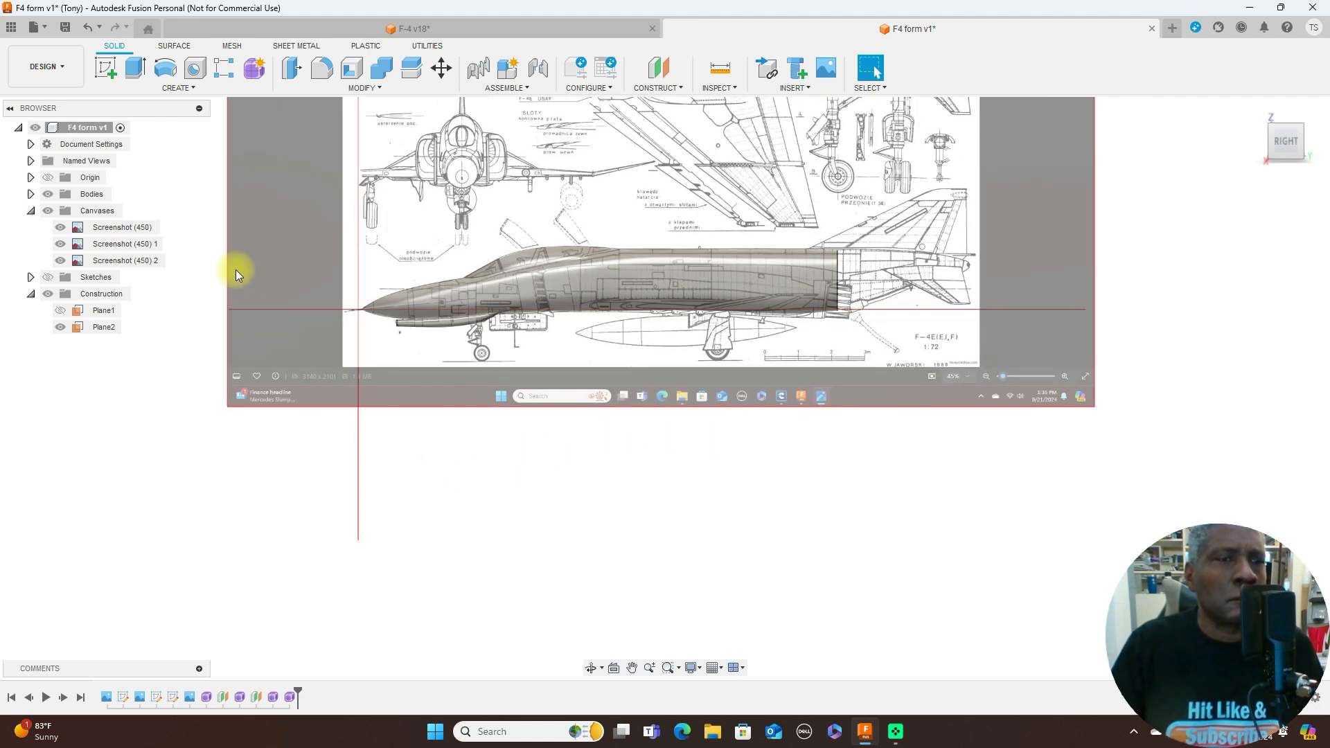
click(48, 210)
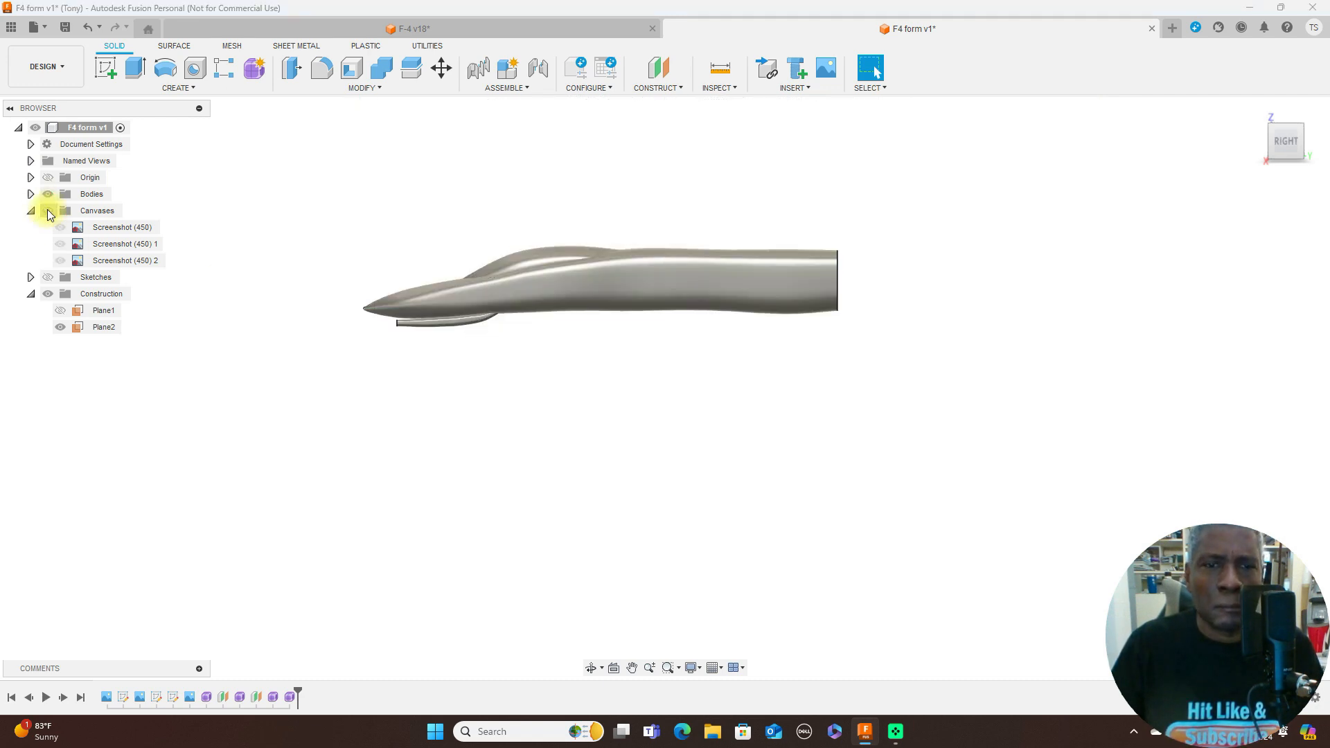
click(48, 210)
scroll(426, 376, up, 3)
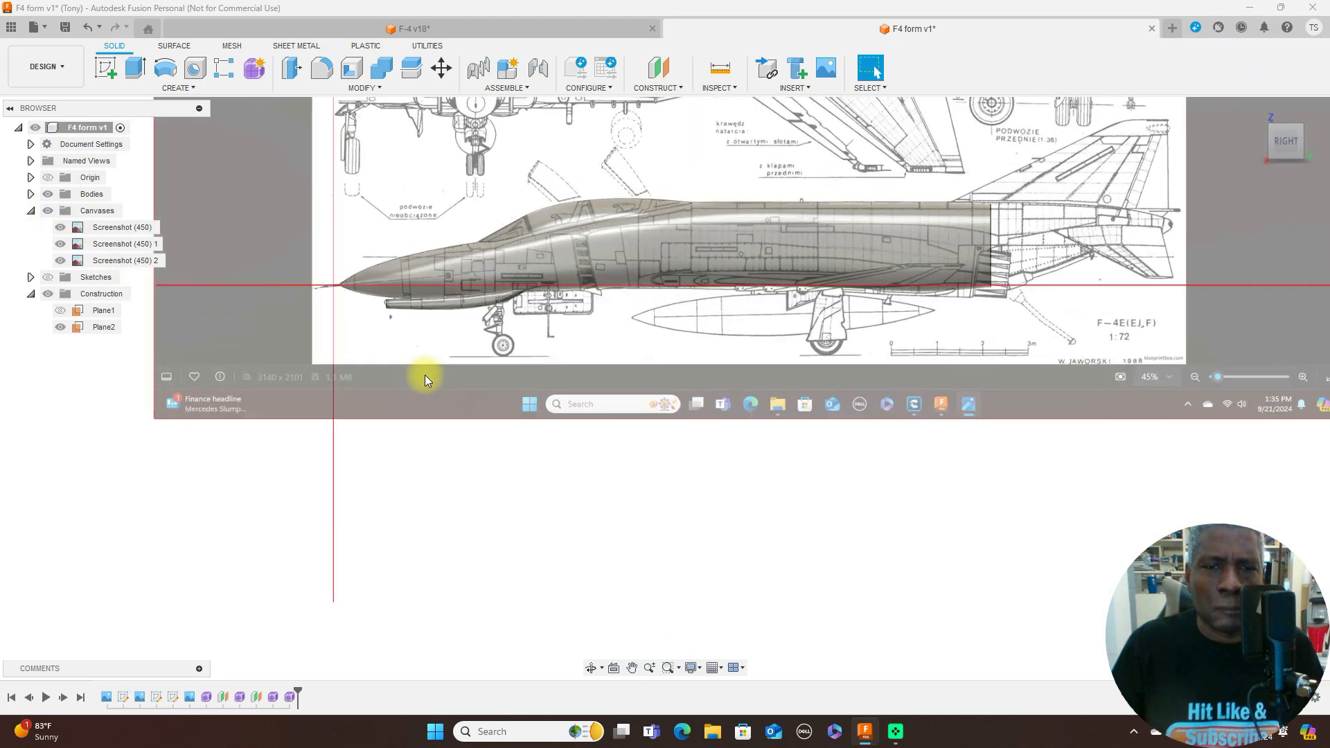
scroll(426, 375, up, 1)
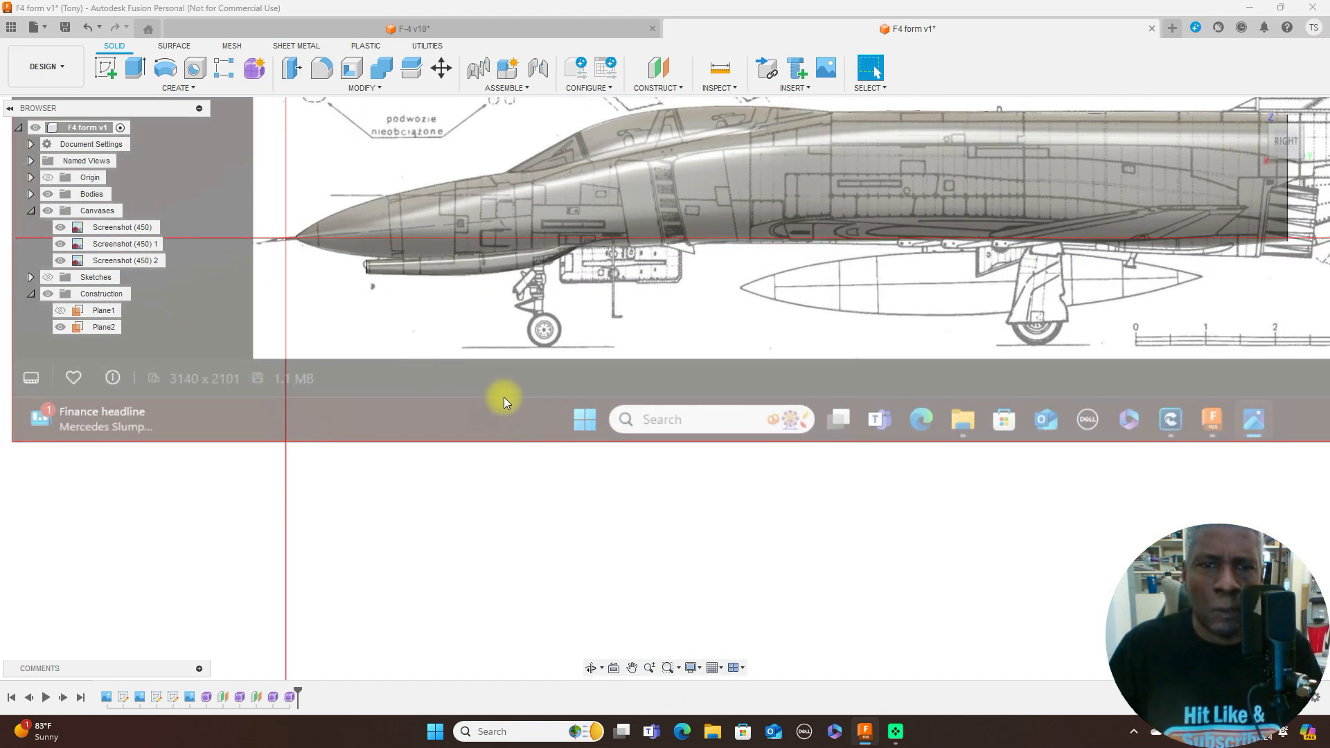
- Compare the fuselage and the form under the nose with the side-view blueprint, focusing on the nose gear and its door
scroll(504, 397, down, 3)
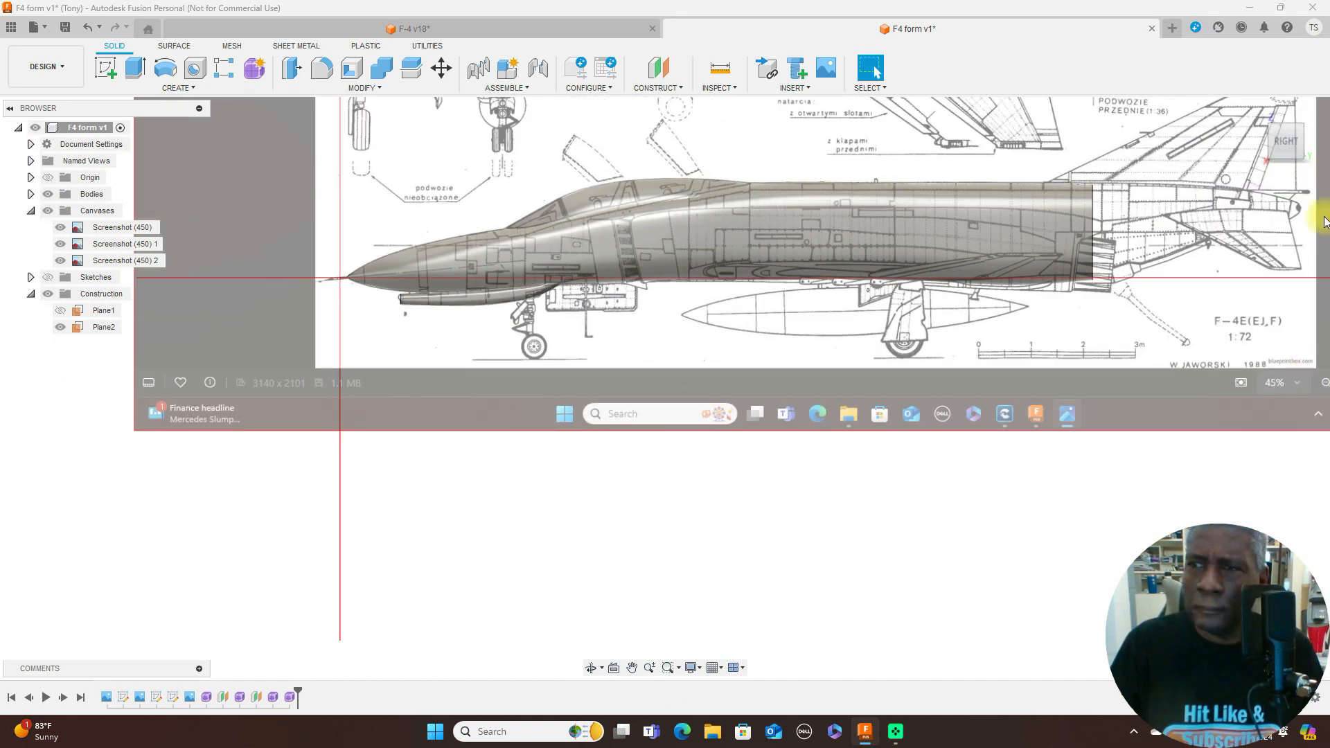
scroll(1180, 234, down, 2)
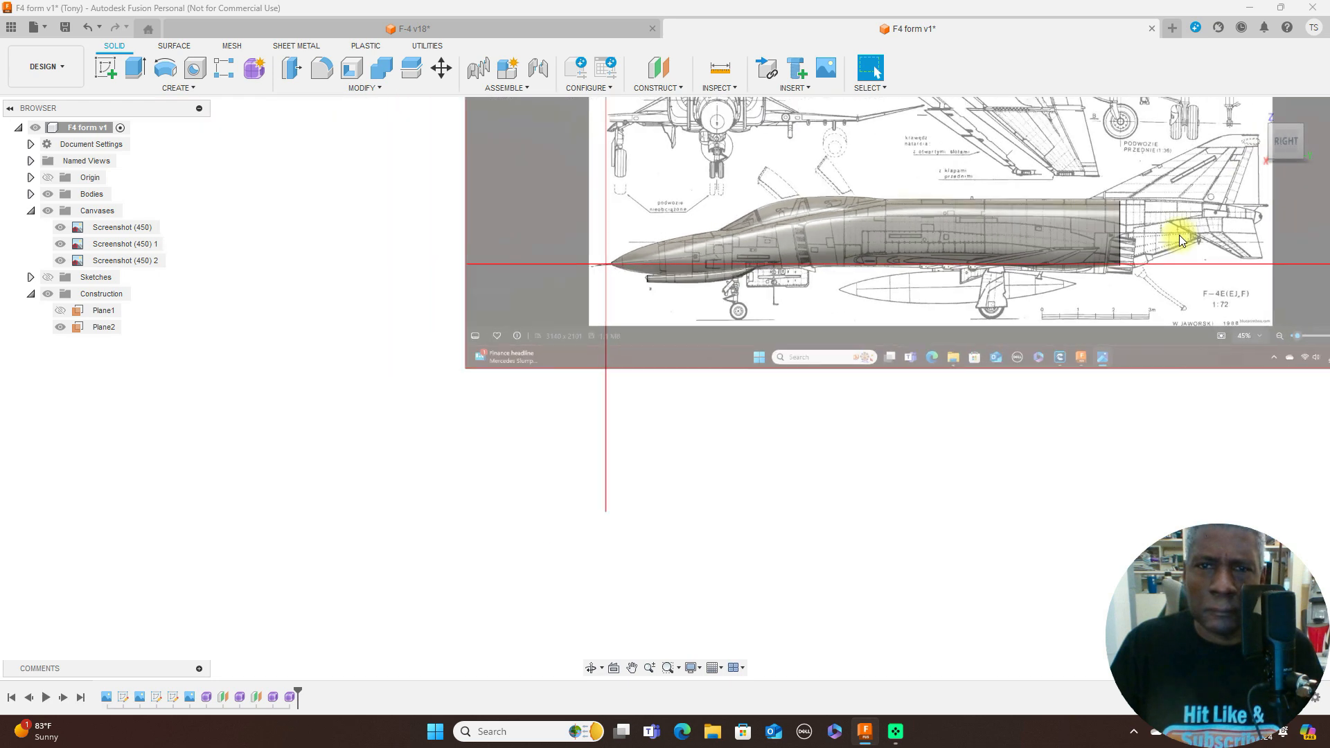
middle_drag(1171, 210, 1162, 329)
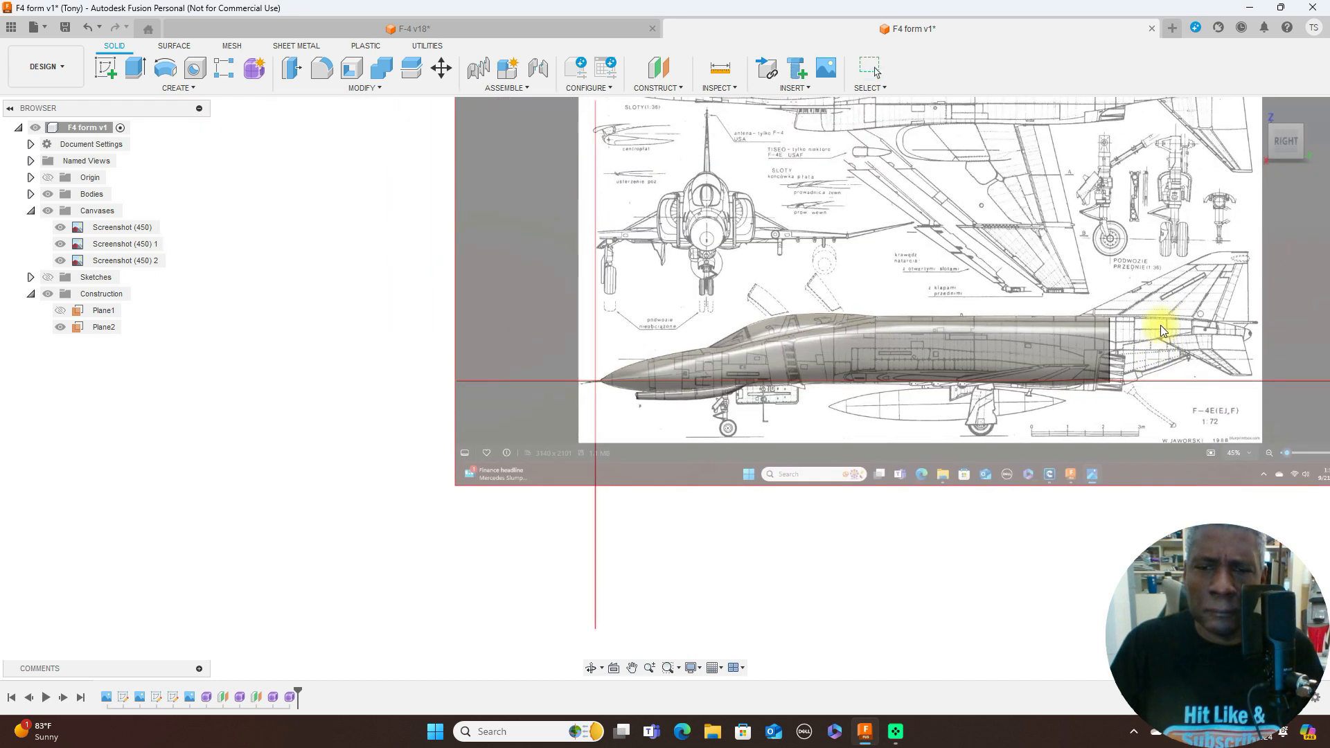
mouse_move(1273, 149)
mouse_down()
mouse_move(1306, 152)
mouse_move(1302, 166)
mouse_move(1275, 149)
mouse_up()
click(1286, 141)
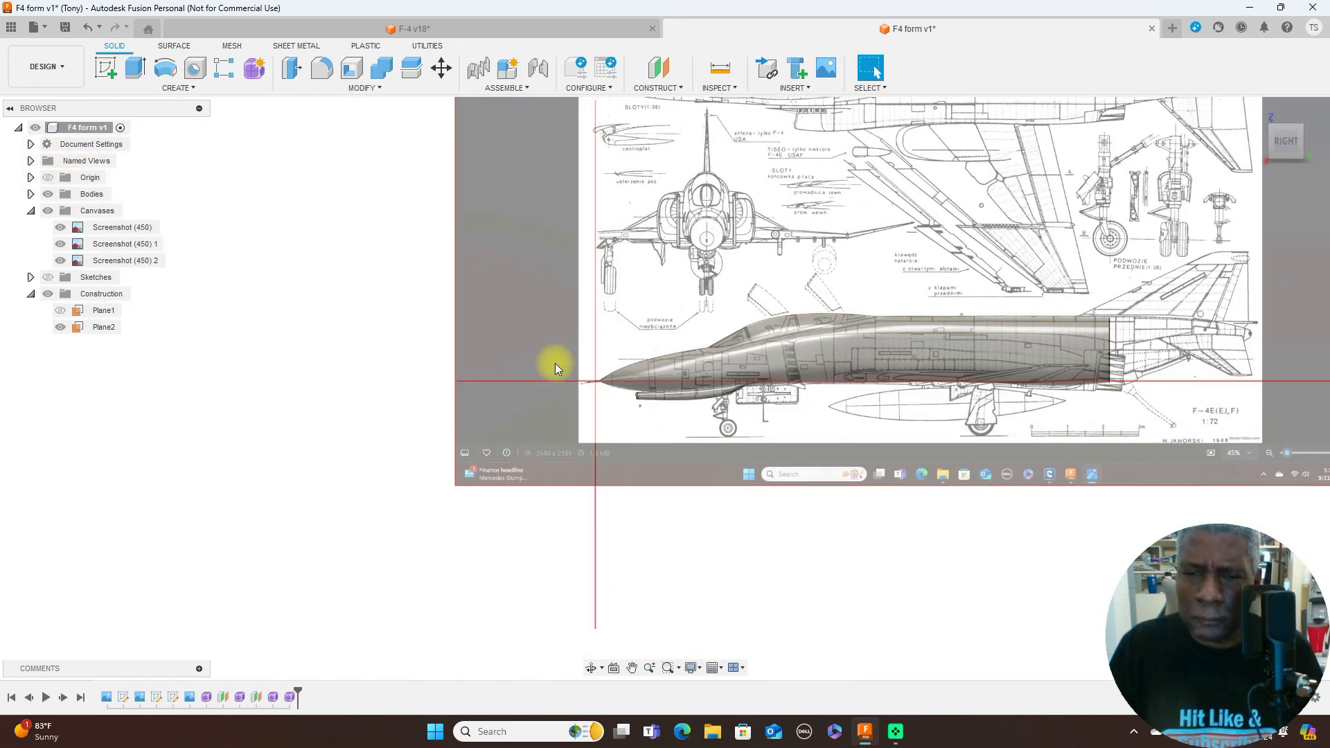
scroll(557, 363, up, 4)
scroll(564, 356, up, 2)
scroll(1085, 460, up, 2)
middle_drag(1087, 460, 808, 419)
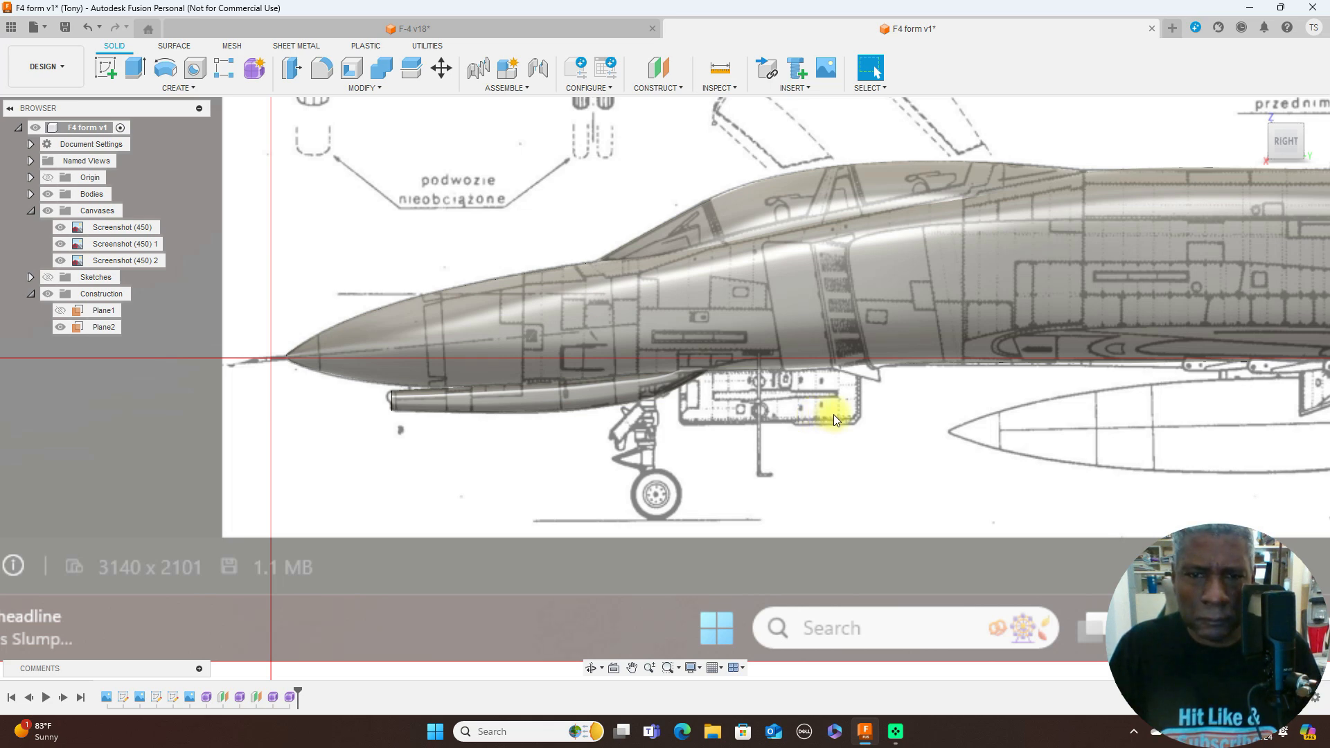
scroll(832, 414, up, 2)
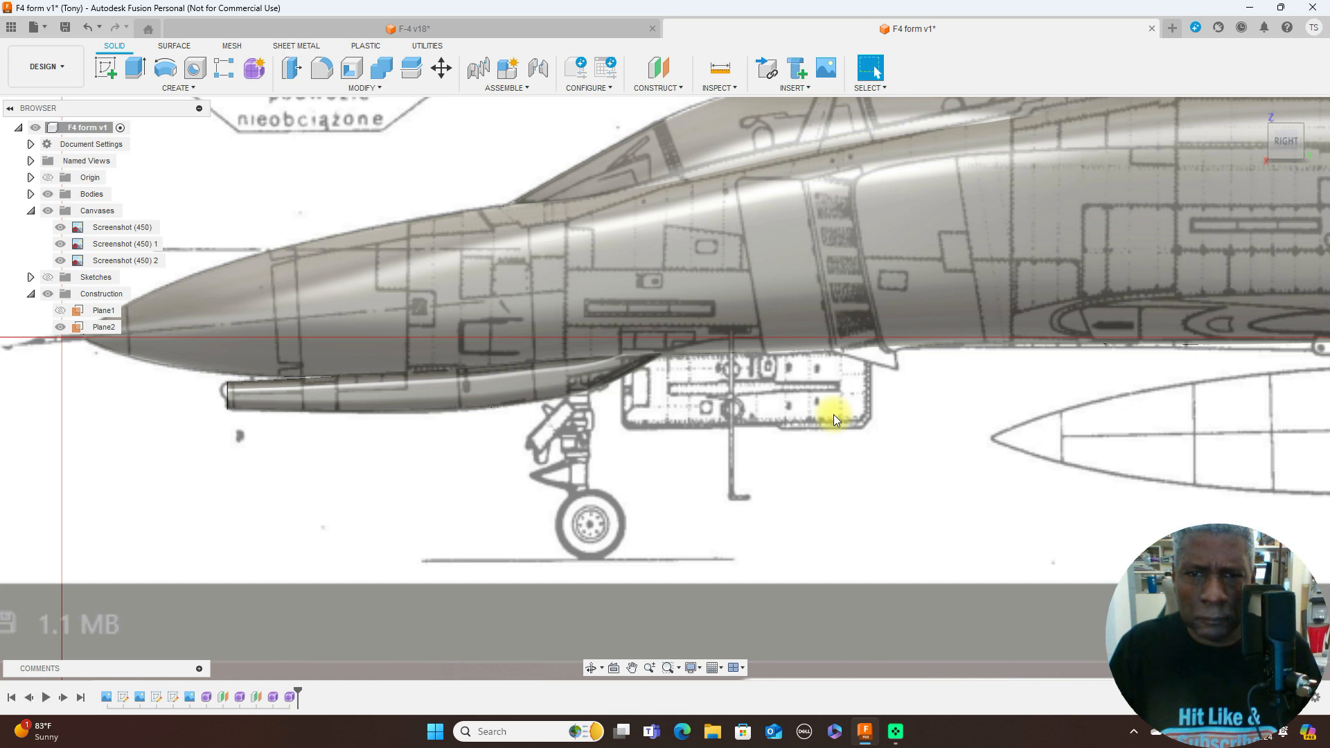
scroll(834, 414, down, 2)
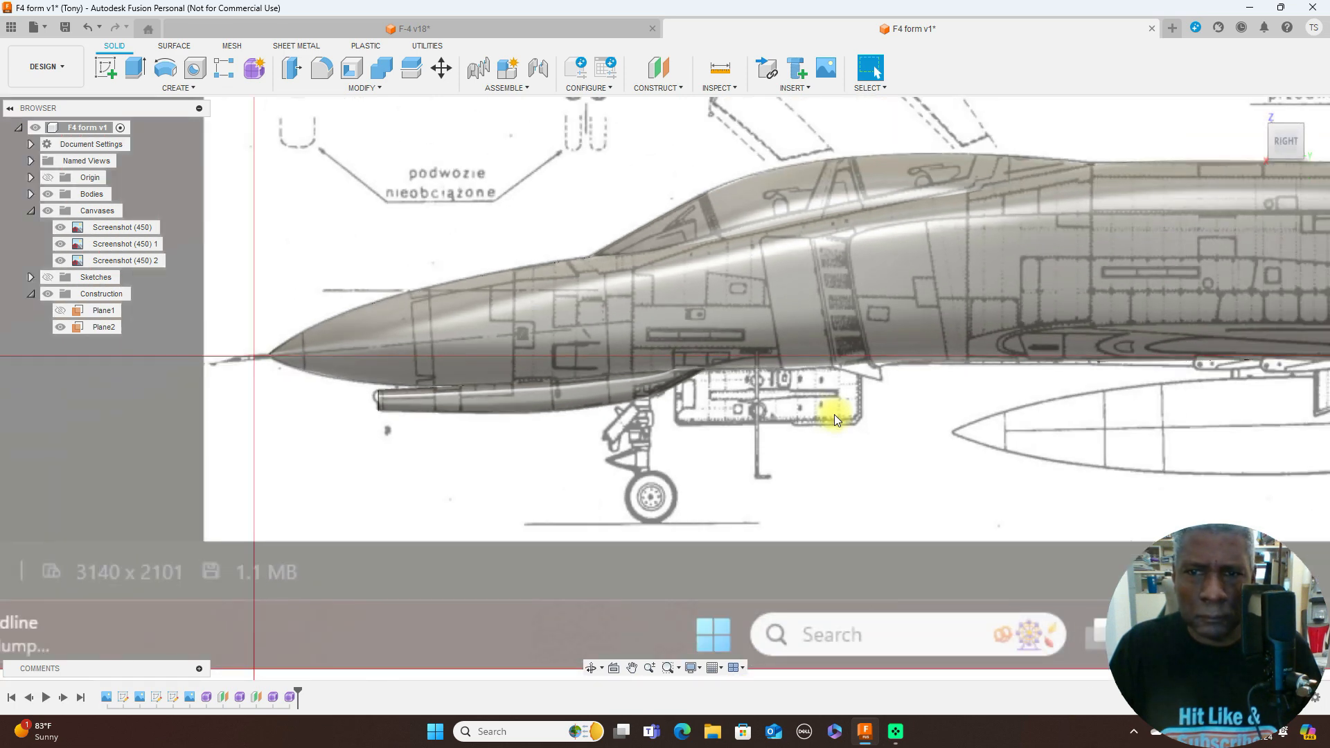
scroll(834, 414, up, 2)
scroll(834, 415, down, 3)
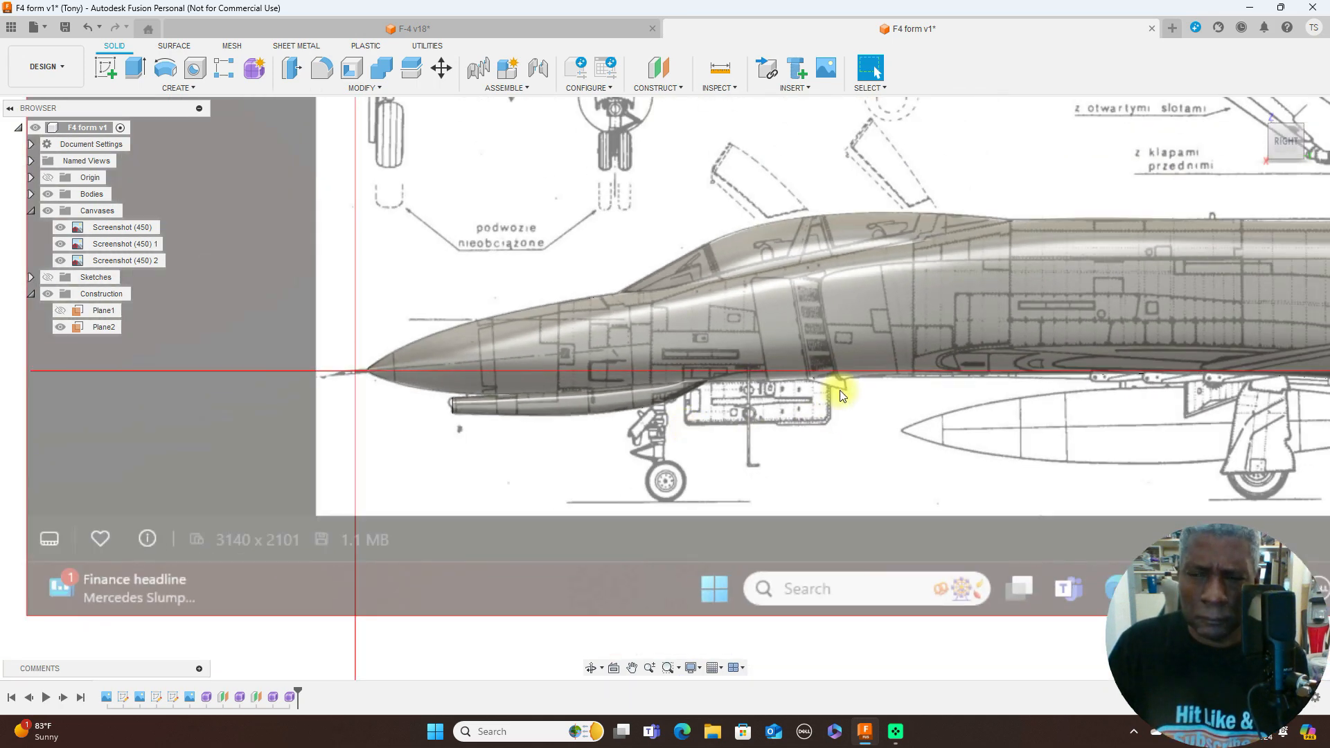
scroll(838, 385, up, 2)
middle_drag(797, 443, 967, 292)
scroll(964, 289, up, 3)
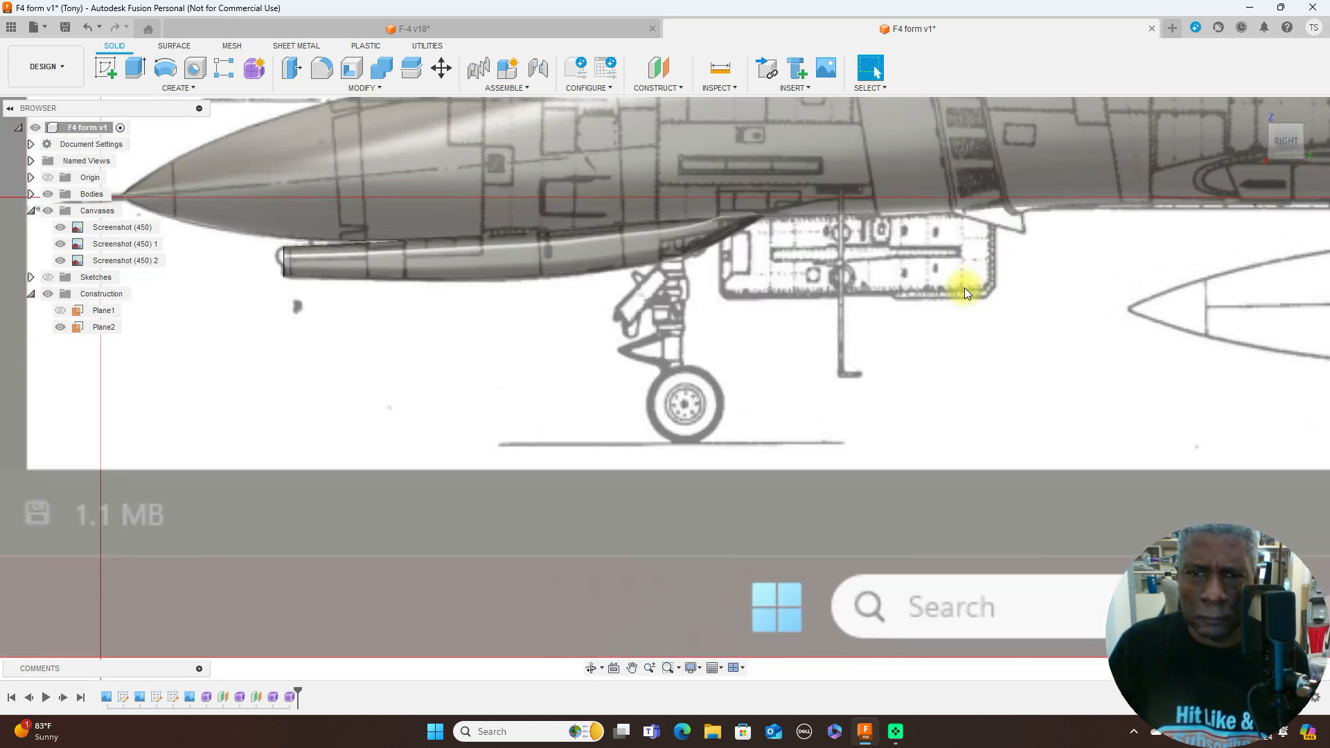
scroll(965, 289, down, 5)
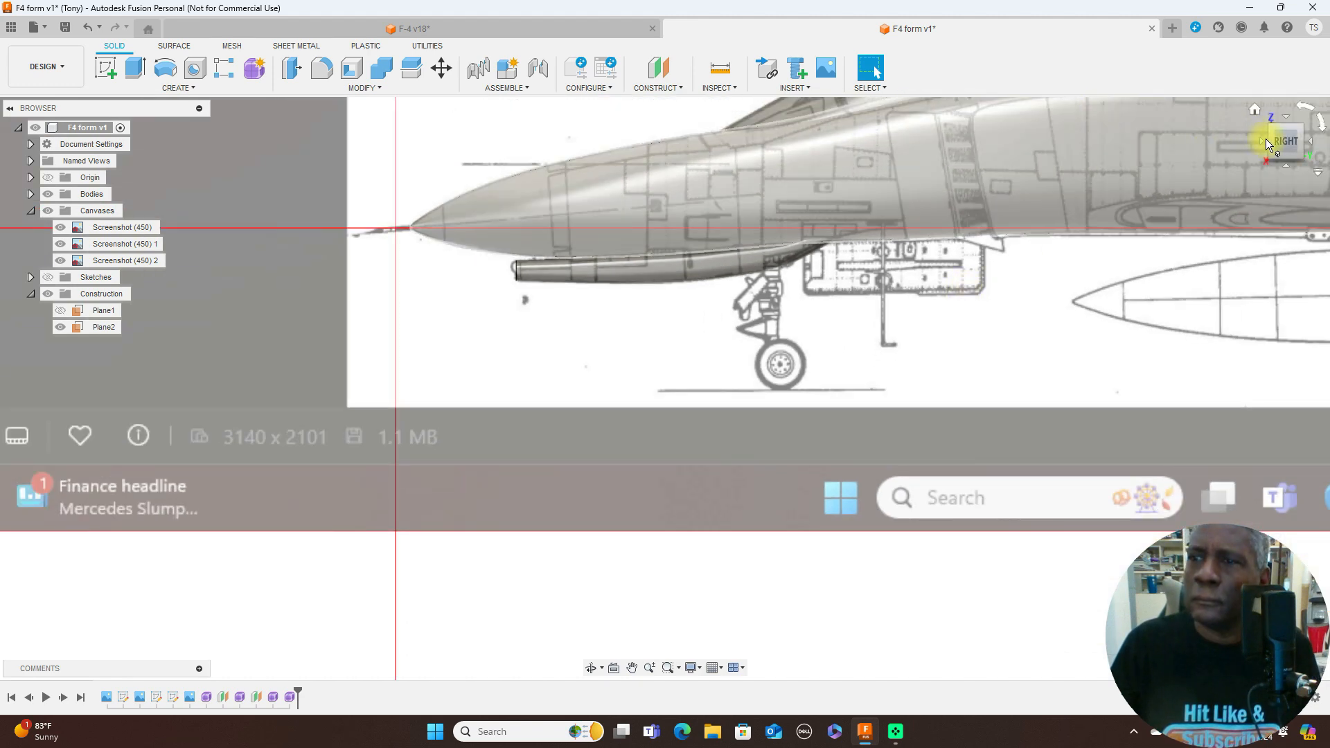
- Compare the nose gear and door area between the front and right blueprint views
click(1263, 142)
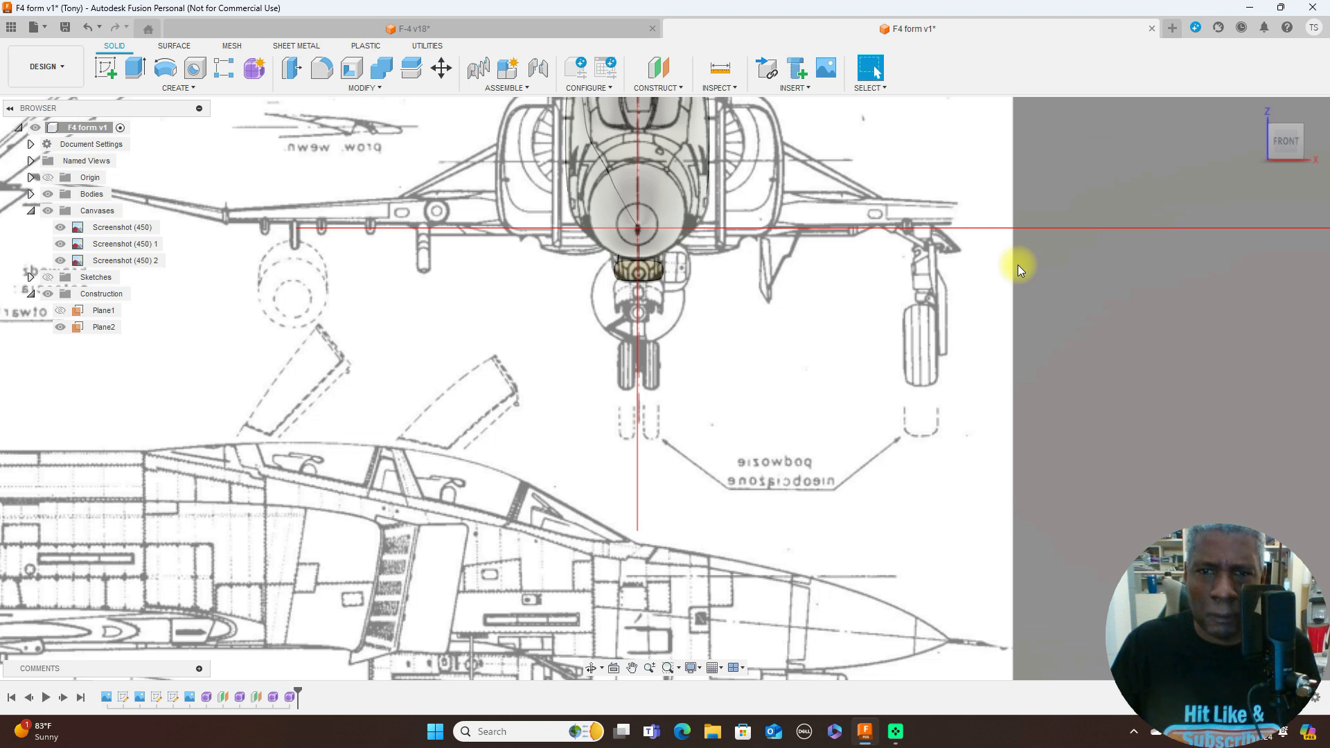
click(1313, 143)
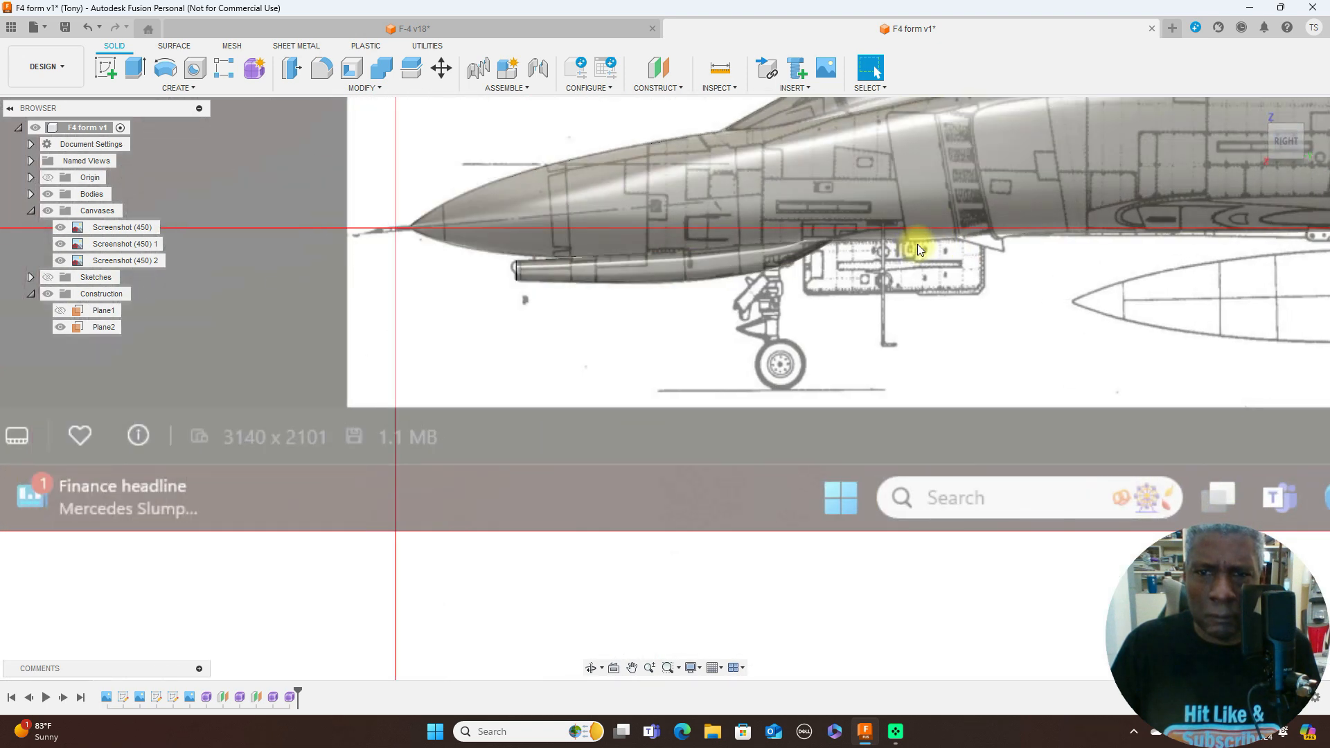
click(1264, 141)
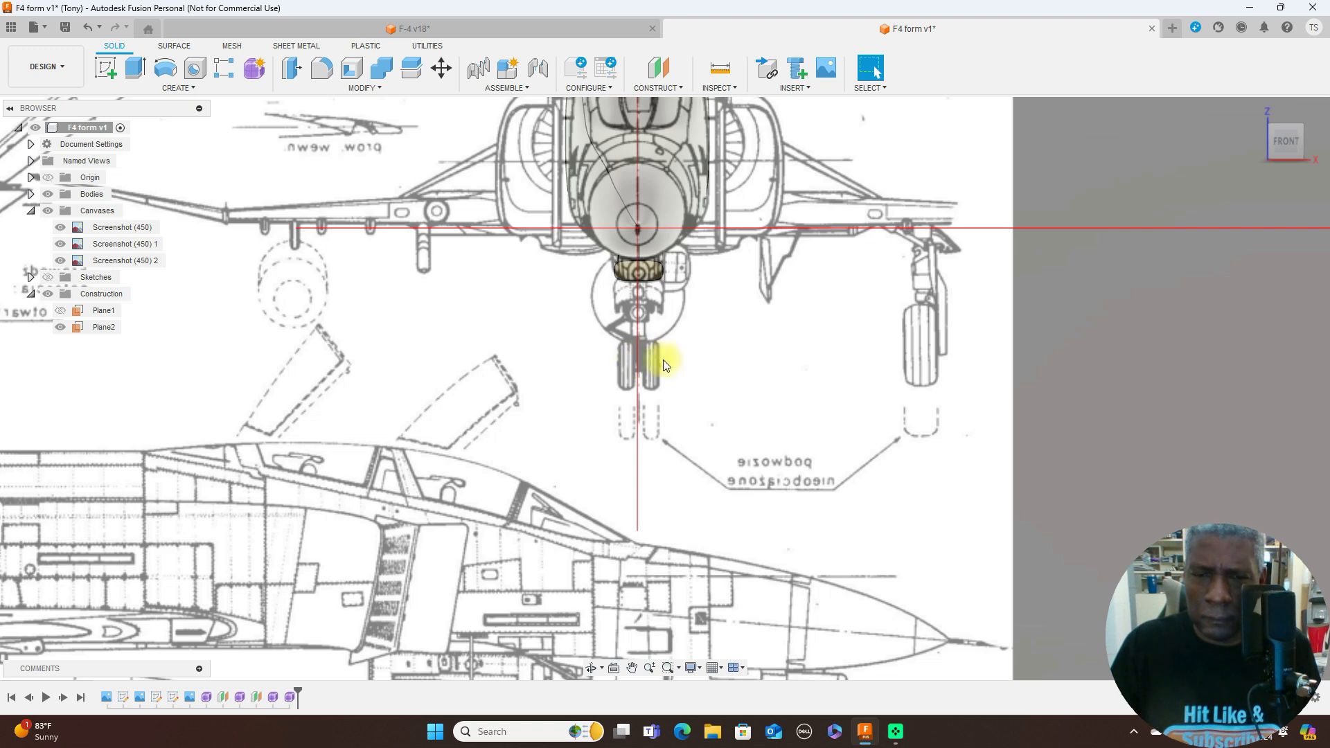
scroll(676, 359, up, 3)
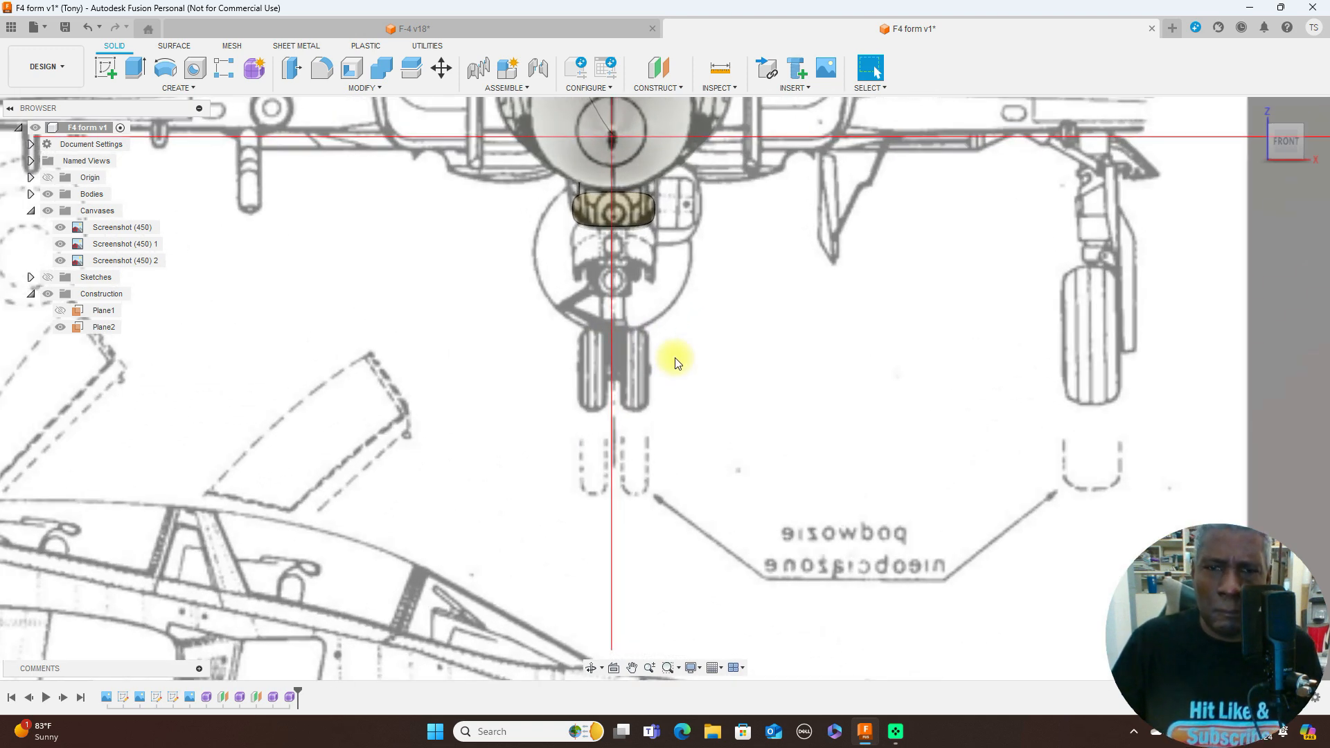
mouse_move(1310, 154)
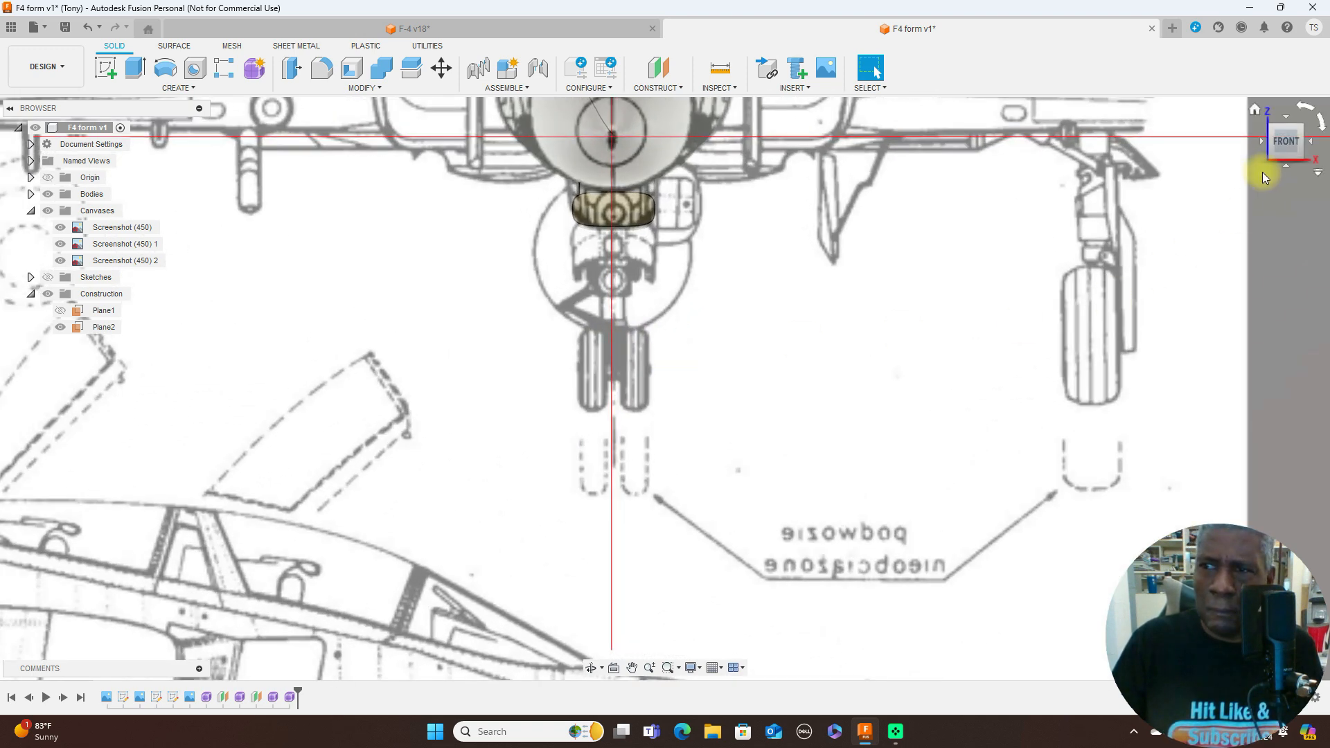
click(1315, 147)
scroll(819, 343, down, 1)
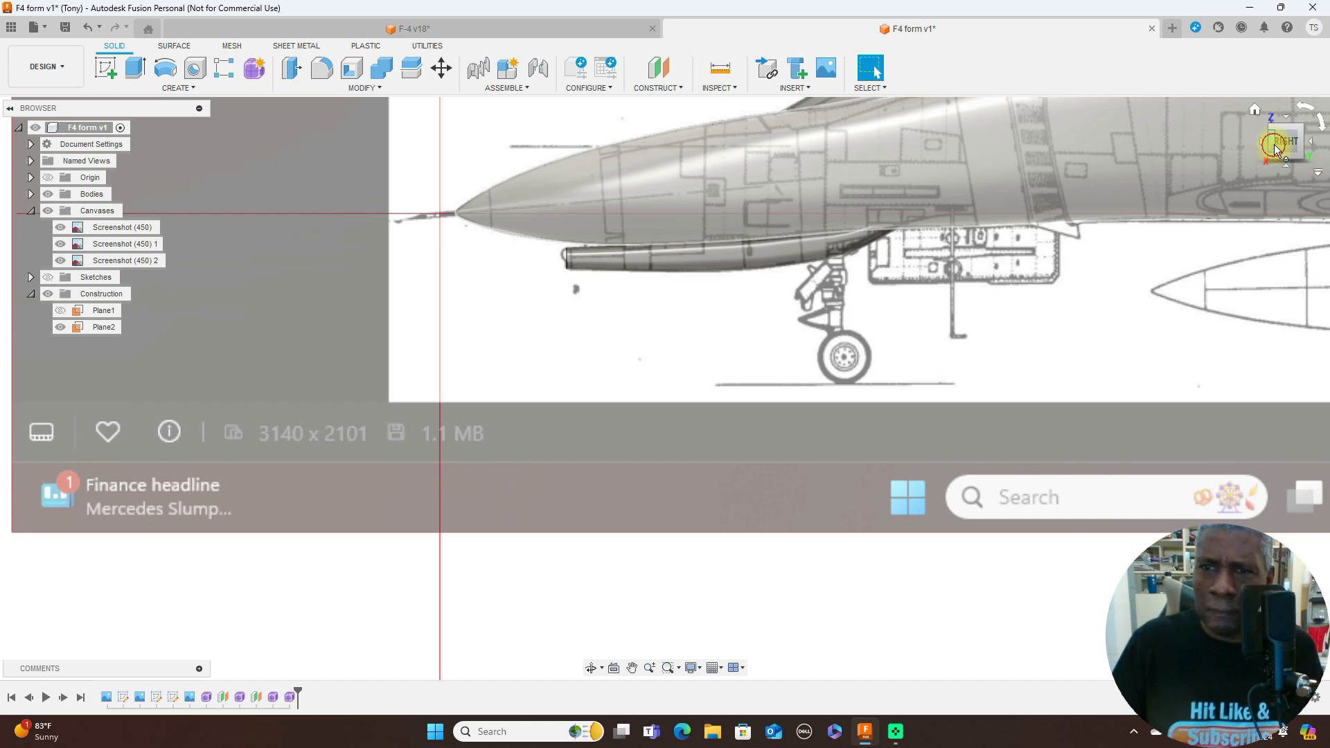
- In front view, offset a construction plane about 1 mm sideways from the aircraft's vertical centre plane
click(1274, 144)
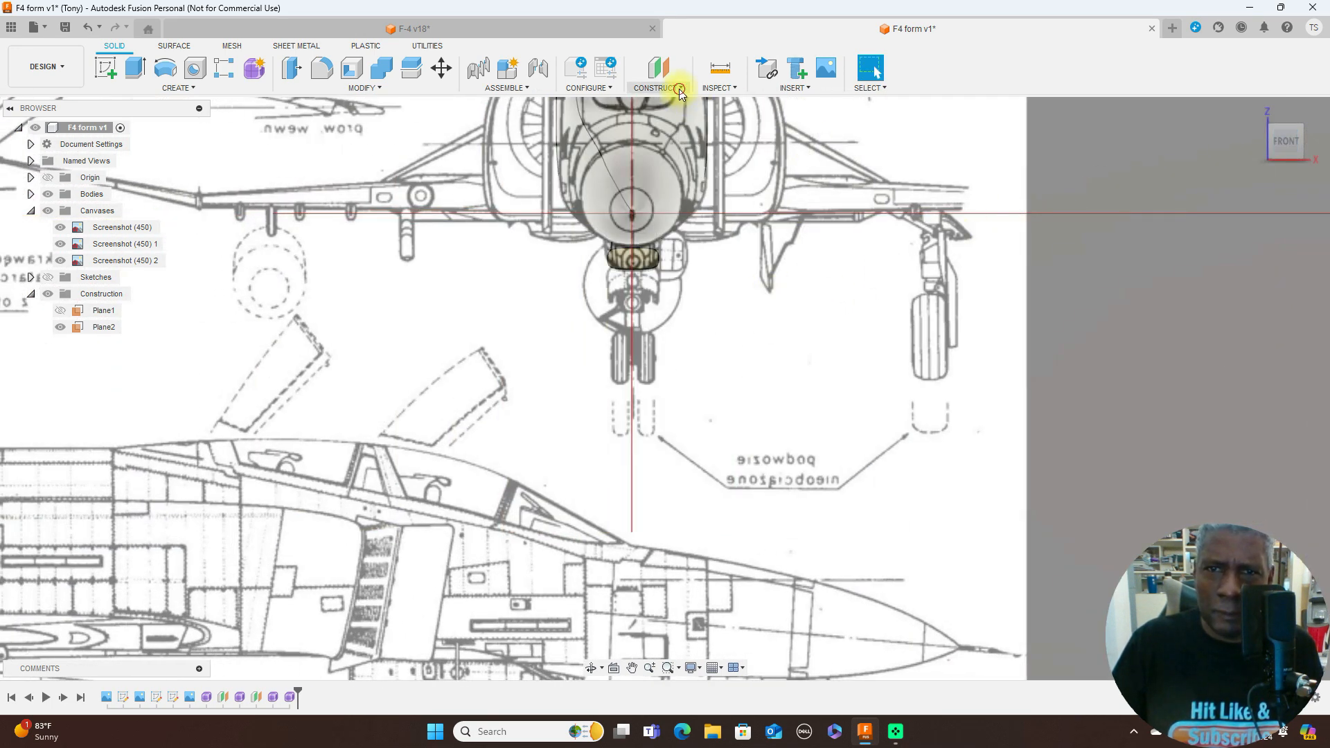
click(679, 88)
click(667, 108)
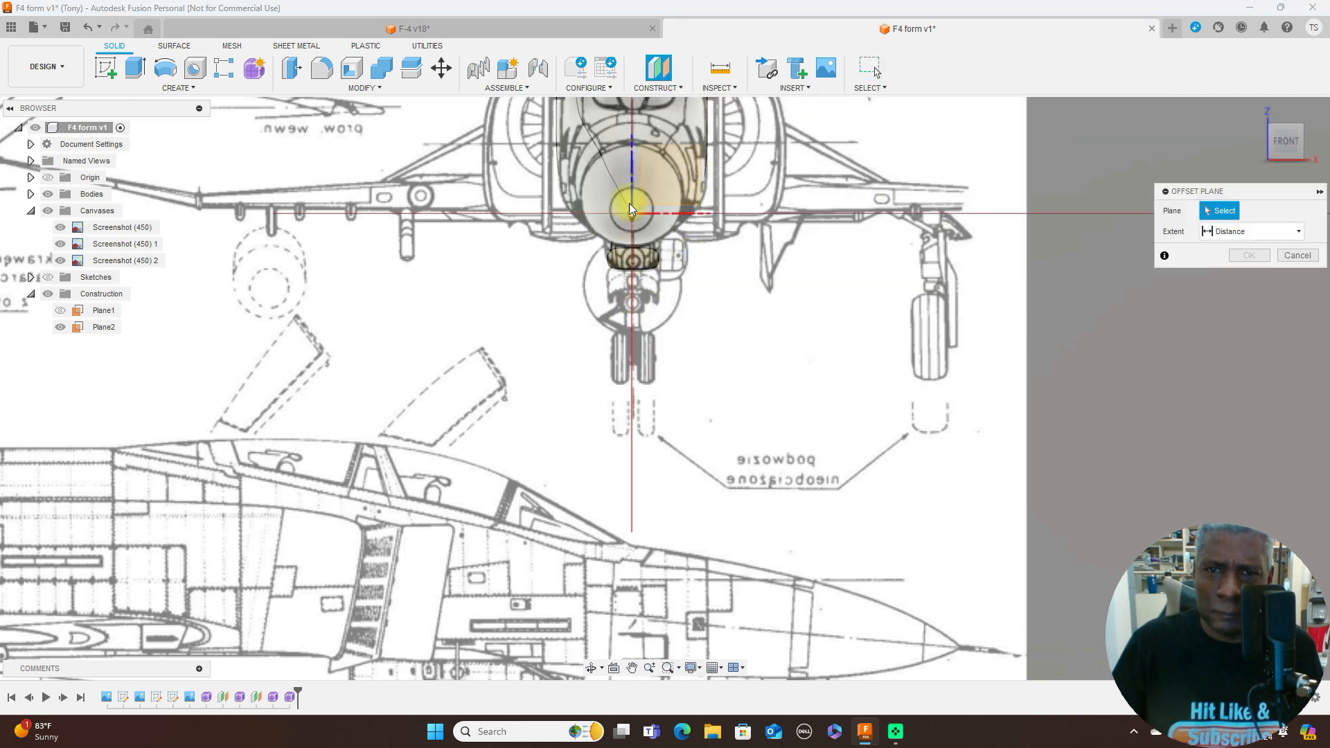
click(669, 216)
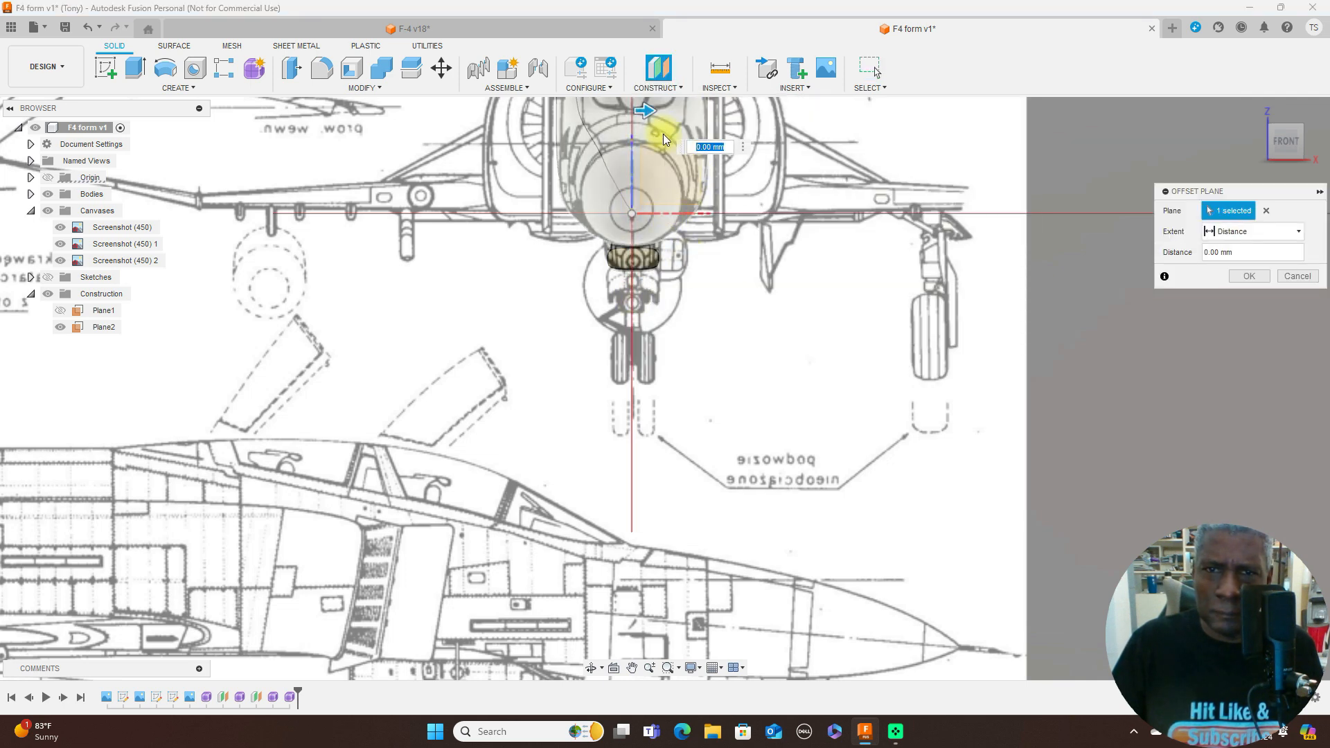
scroll(831, 386, down, 3)
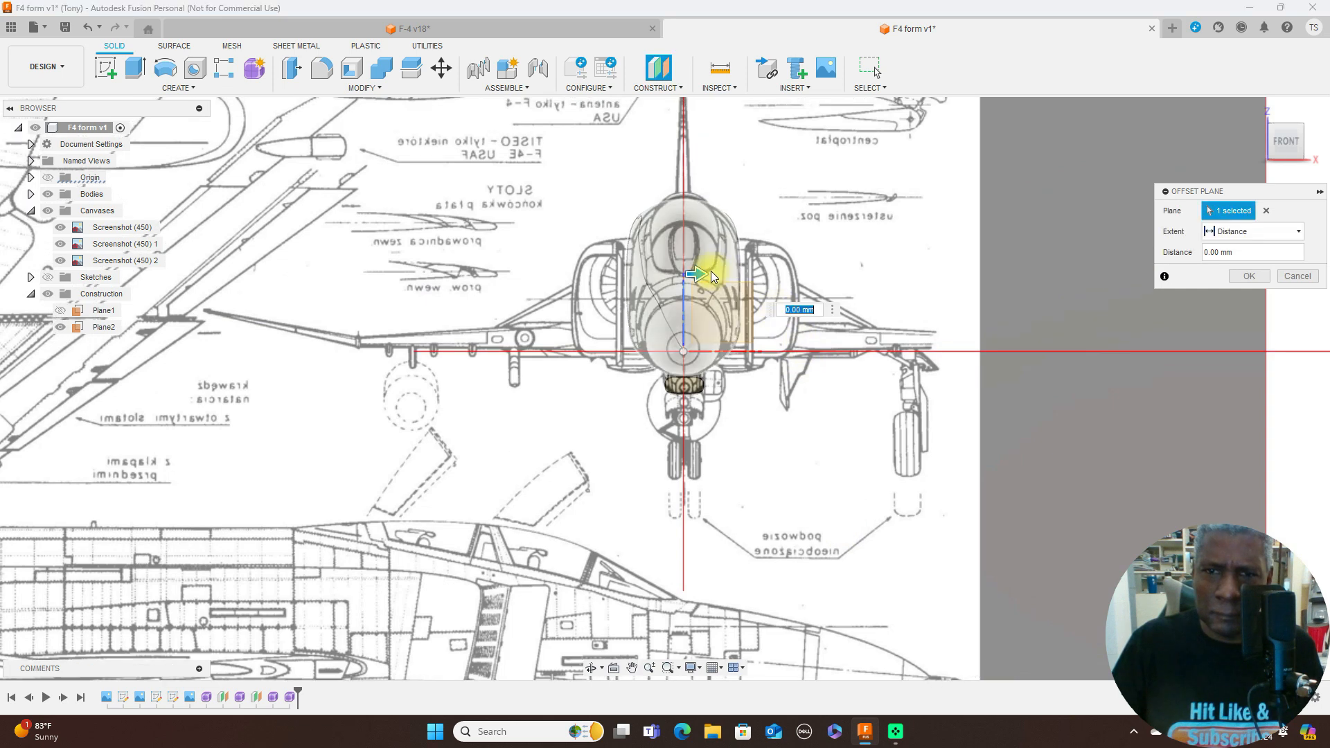
drag(699, 269, 727, 273)
scroll(727, 273, up, 4)
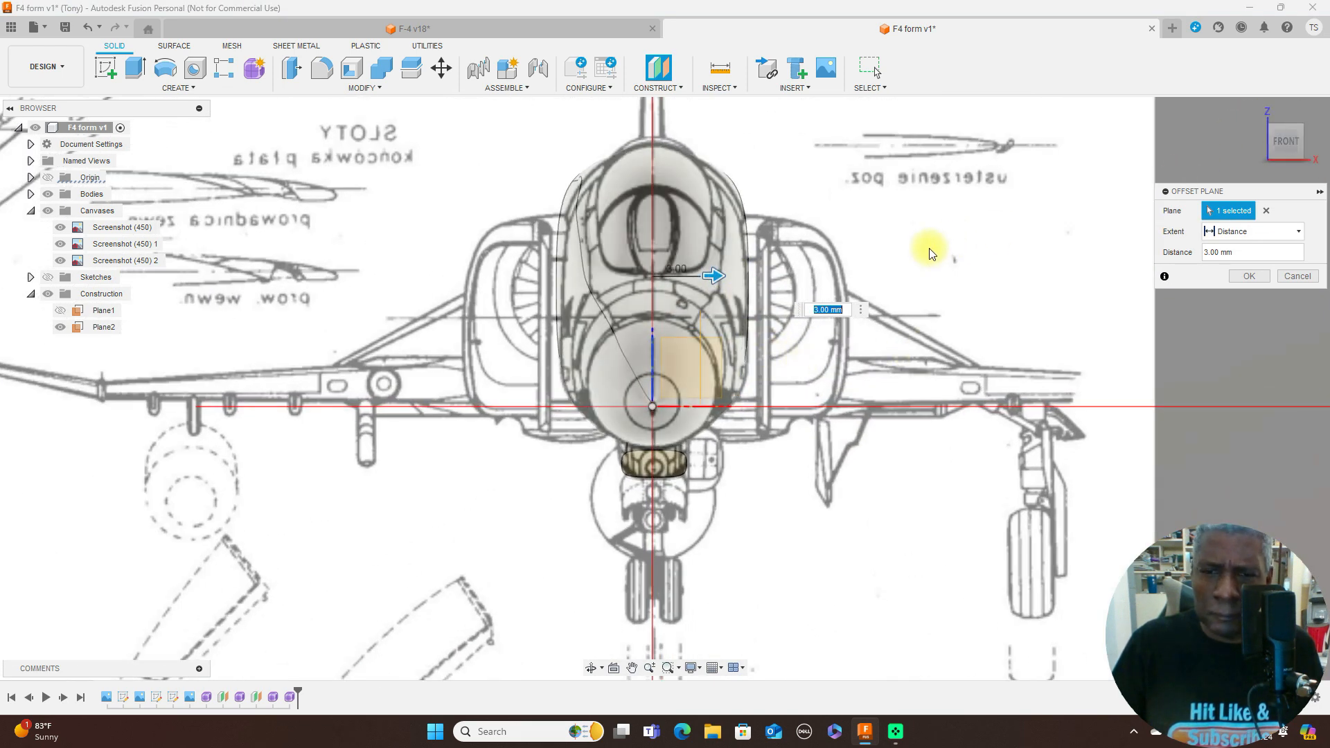
drag(718, 277, 693, 276)
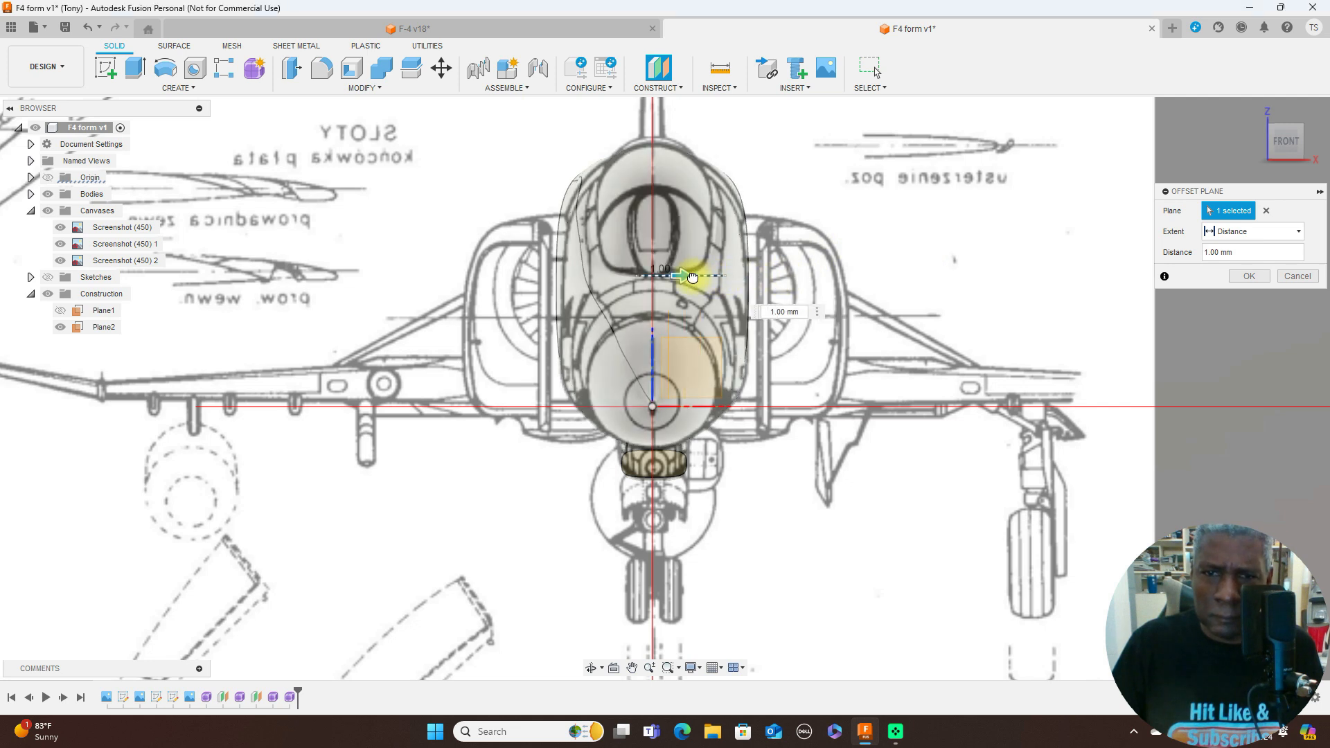
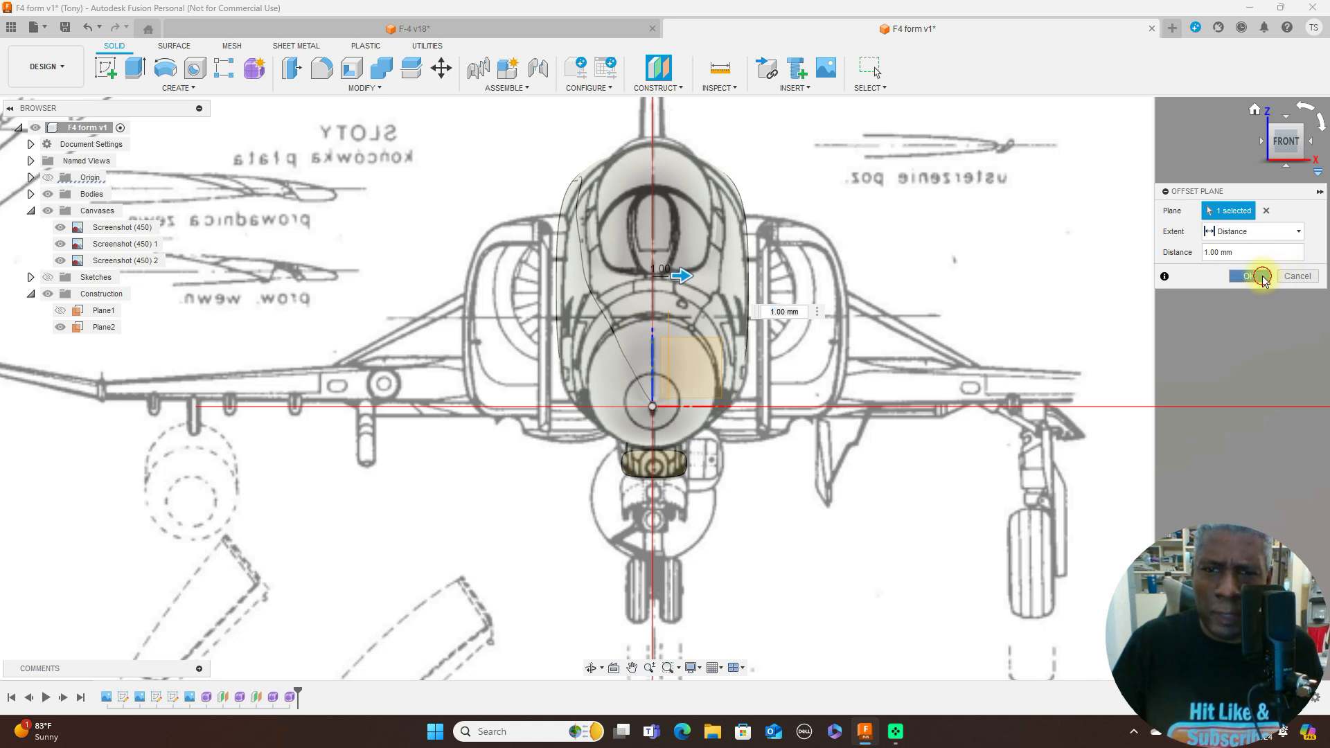
- Create a construction plane offset 1.00 mm beside the aircraft's centre and start a sketch on it
click(1262, 276)
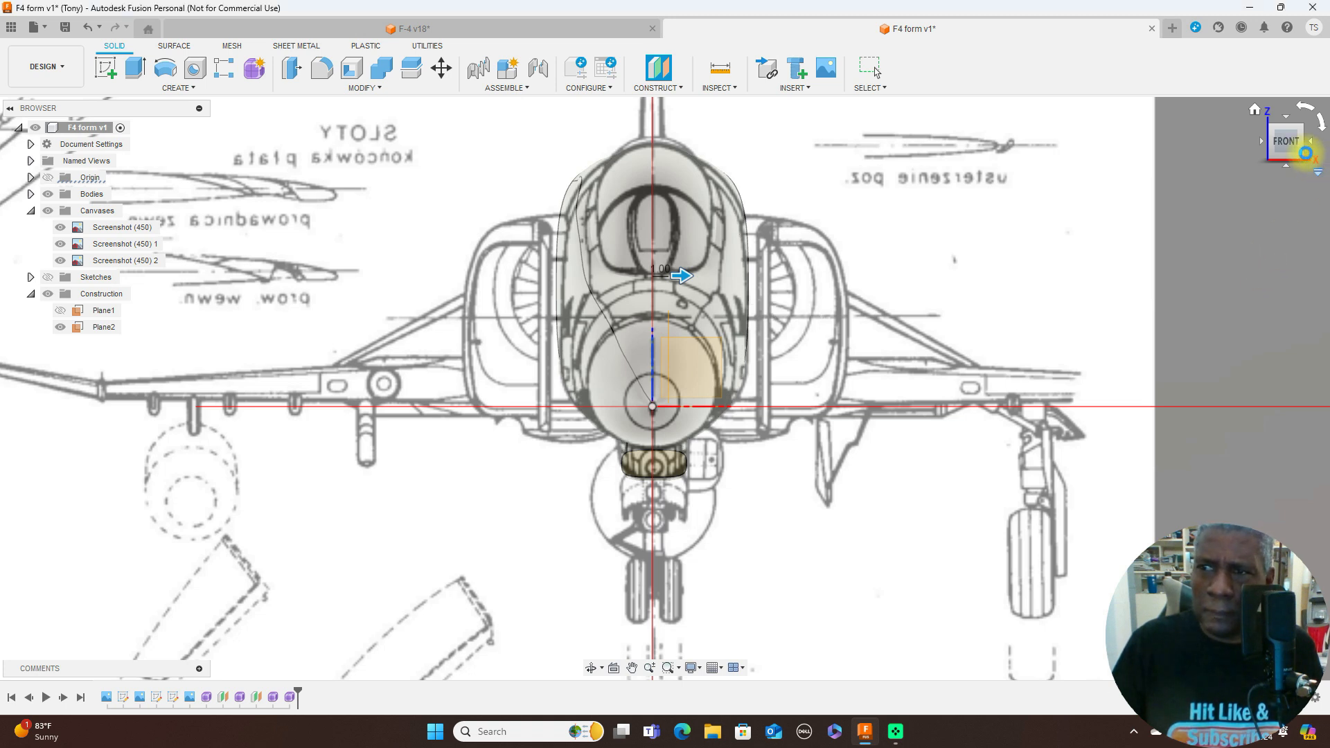
click(1299, 154)
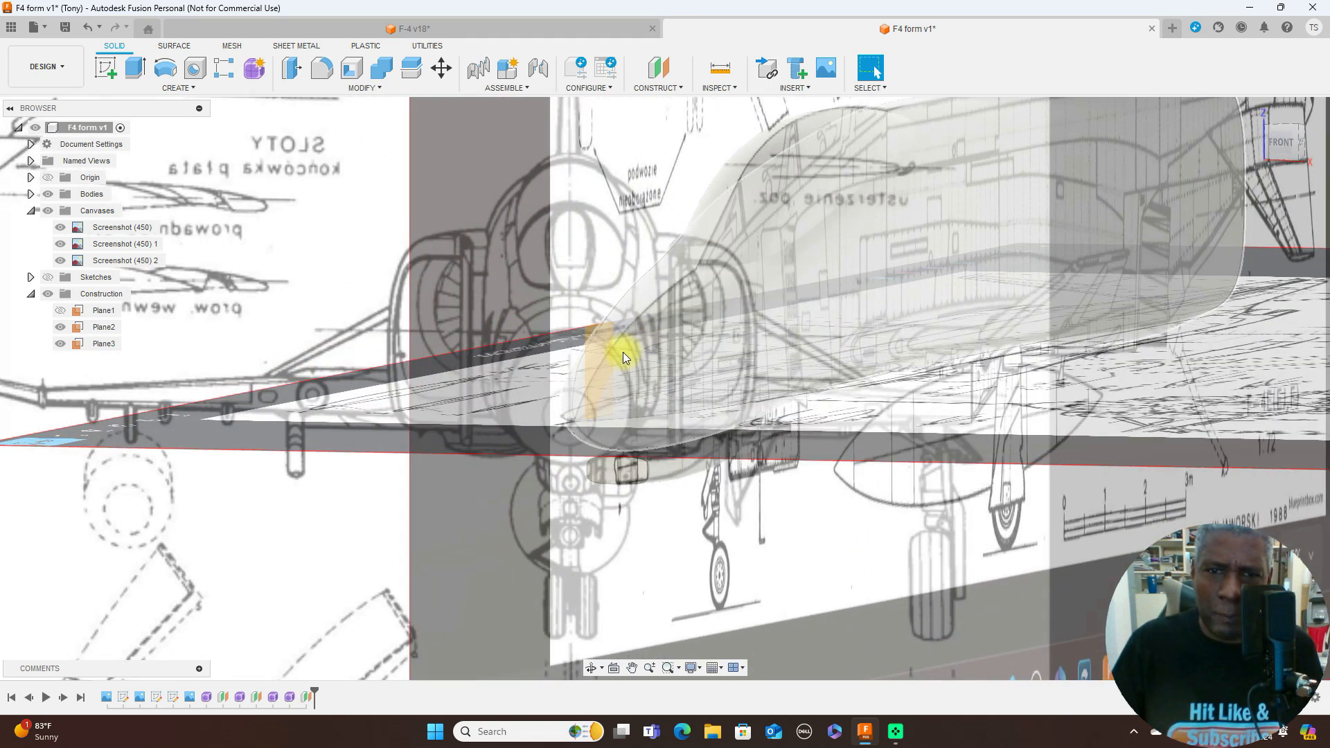
click(597, 339)
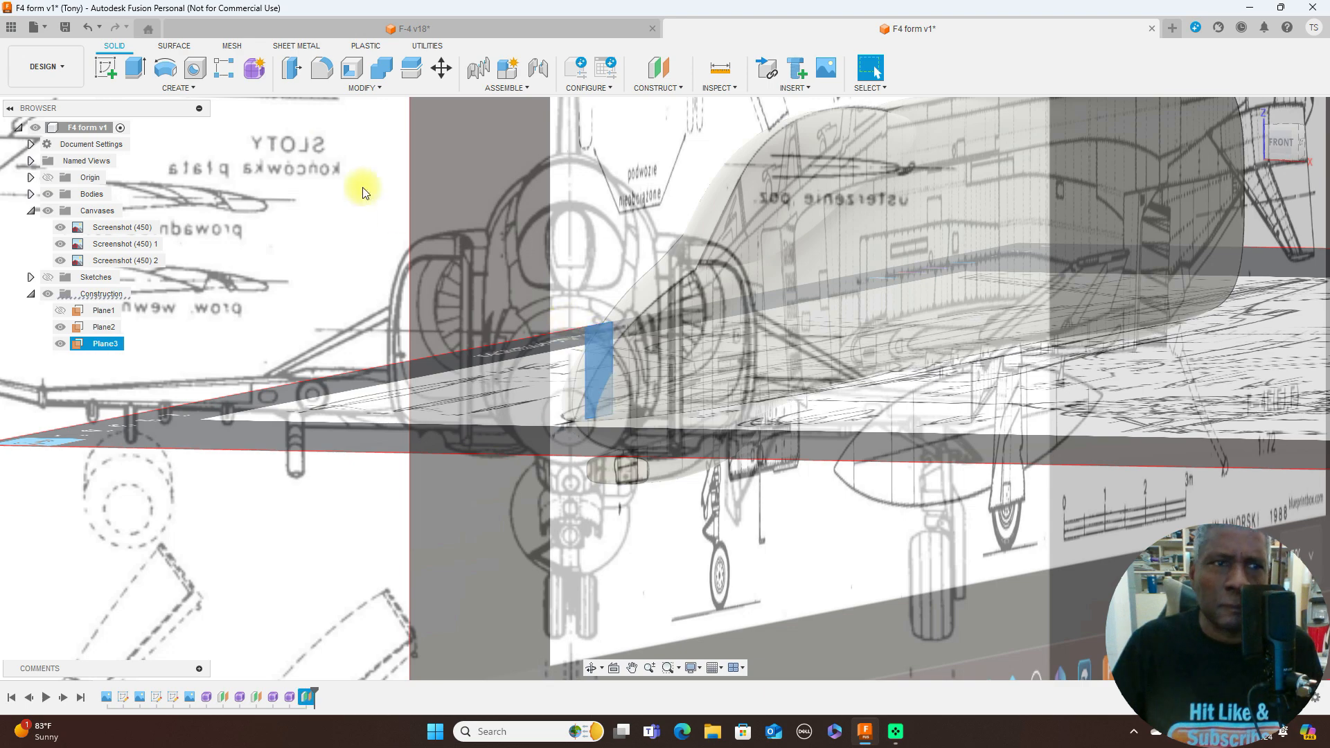
click(106, 68)
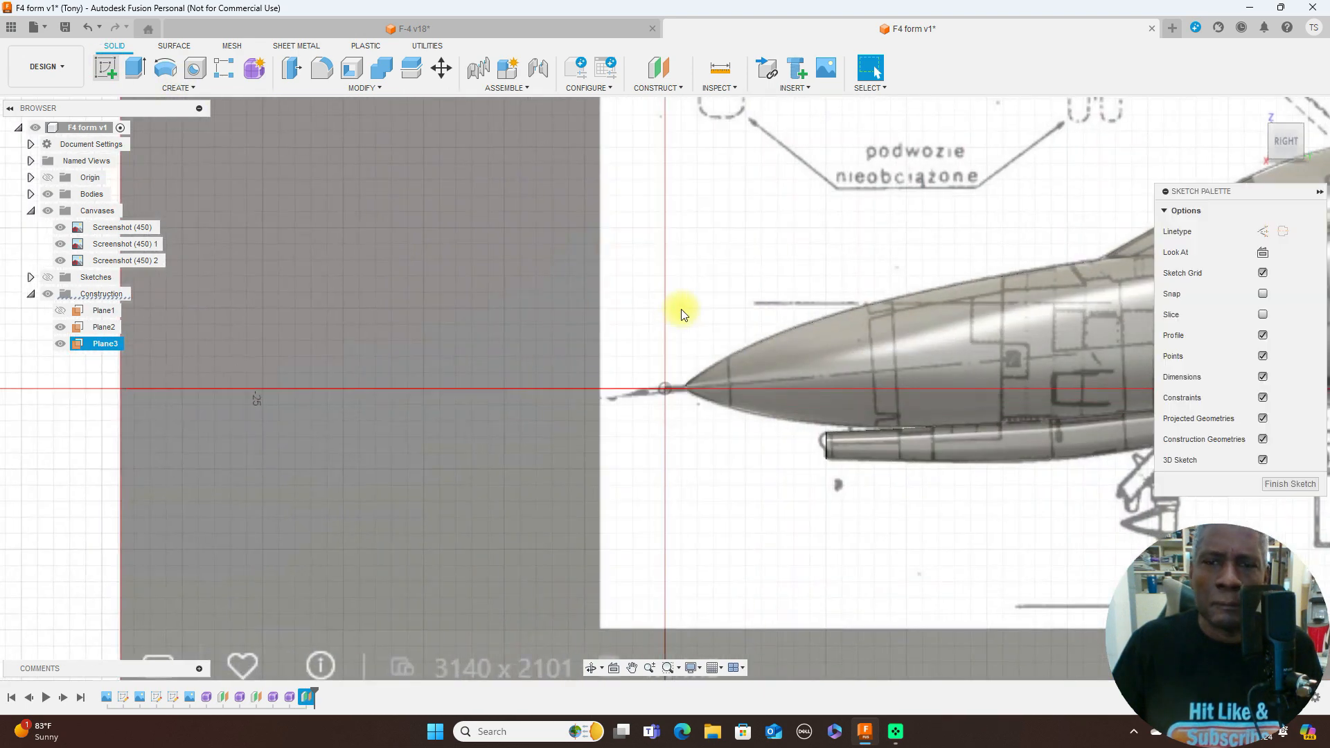
- Sketch a center-diameter circle over the outer edge of the nose wheel's tyre in the side-view canvas
middle_drag(890, 442, 379, 332)
scroll(585, 357, up, 1)
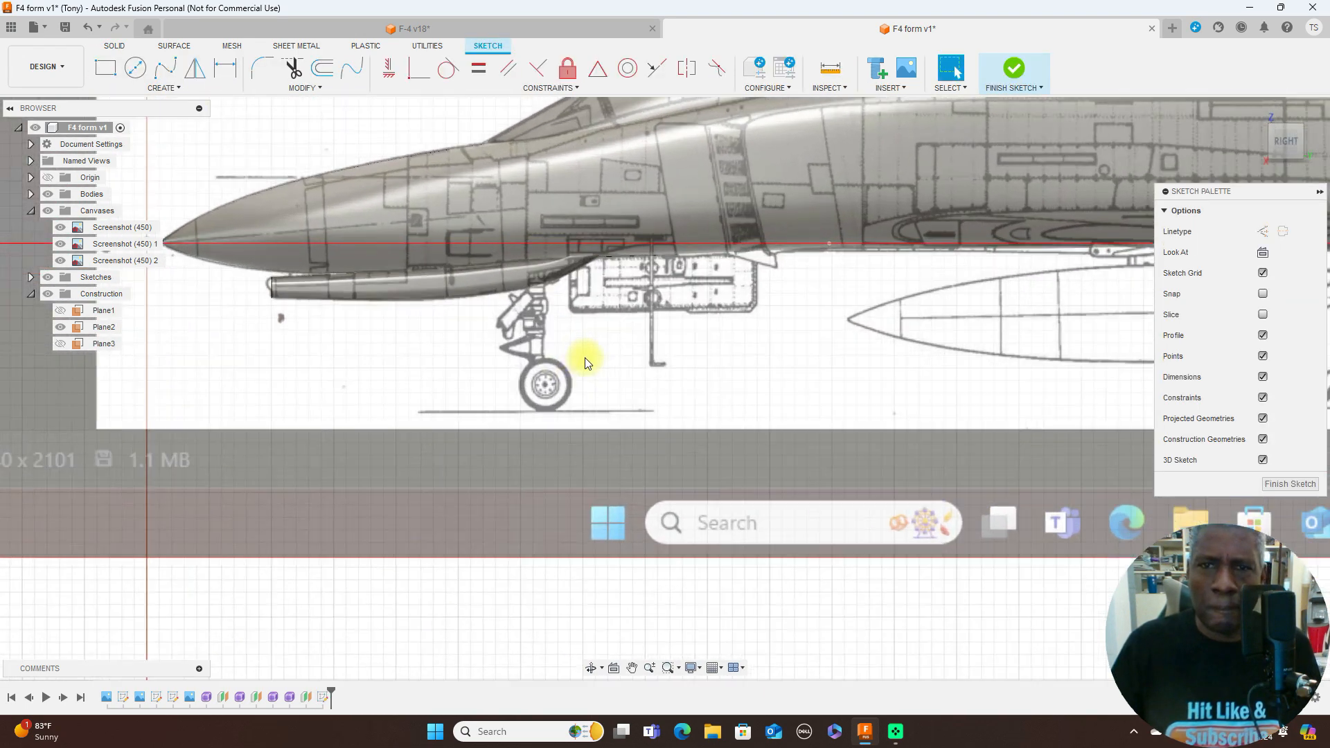
scroll(604, 351, up, 1)
click(136, 67)
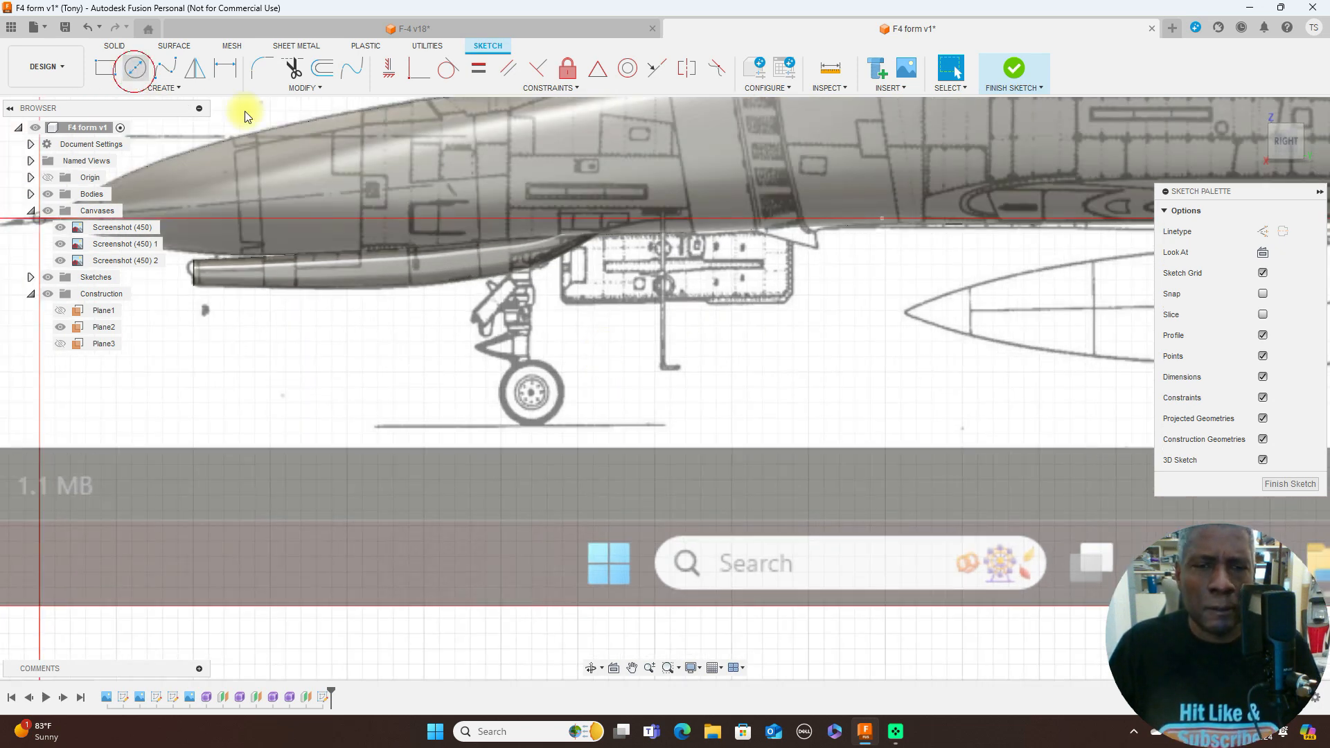
click(532, 394)
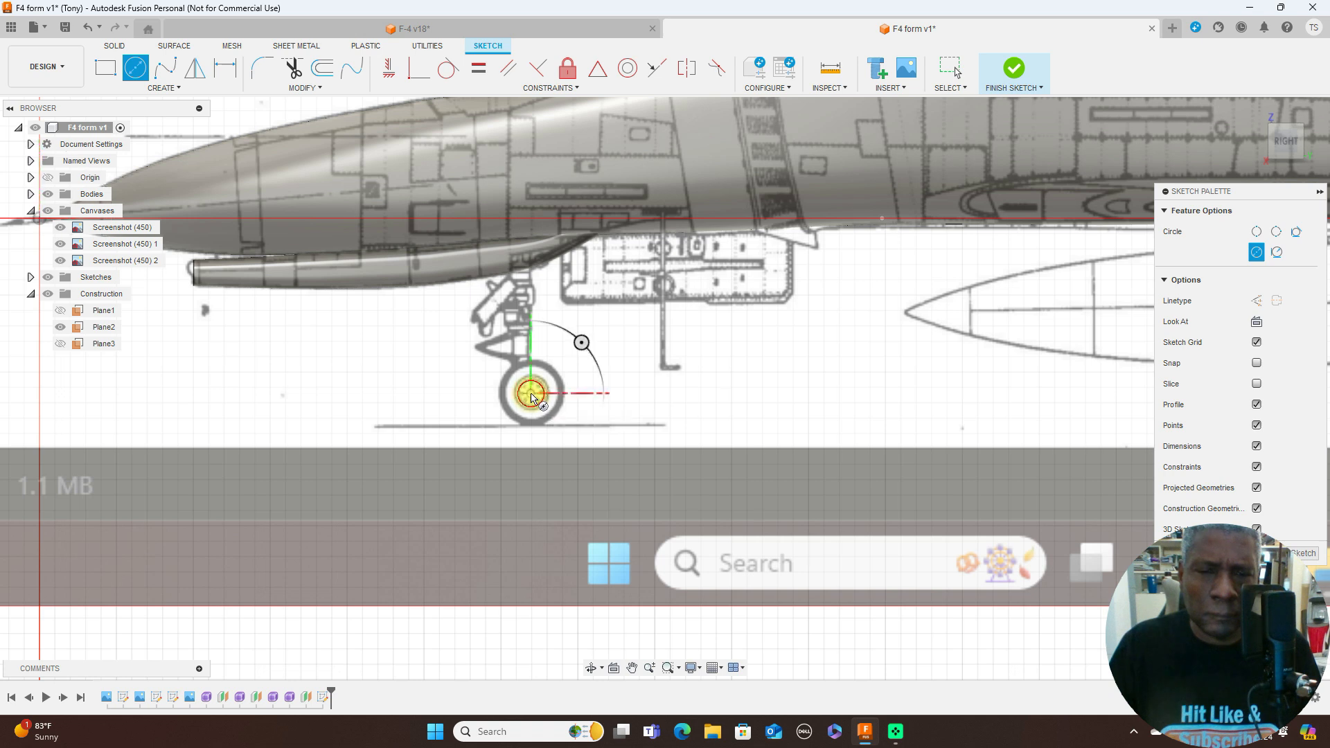
click(559, 419)
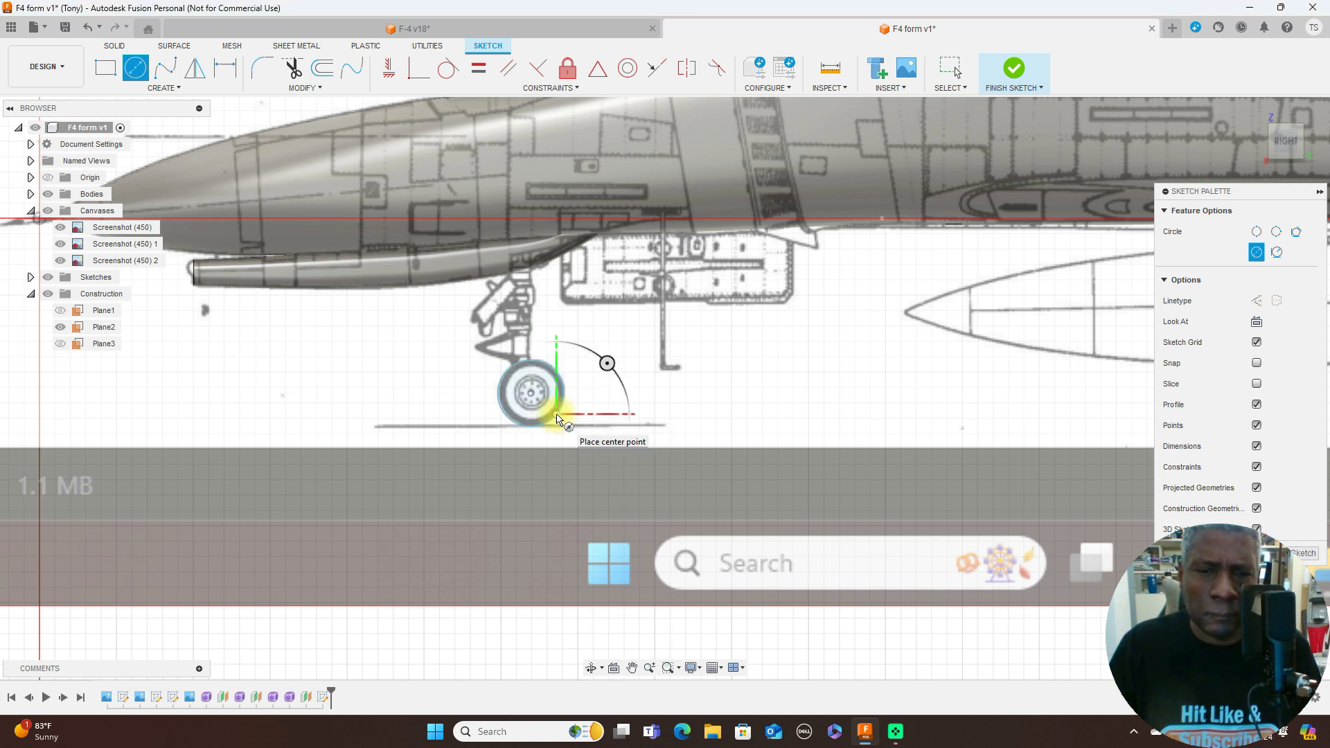
right_click(561, 416)
click(593, 415)
- Sketch a concentric circle about 3.3 mm in diameter along the inner edge of the nose wheel's tyre
scroll(597, 415, up, 5)
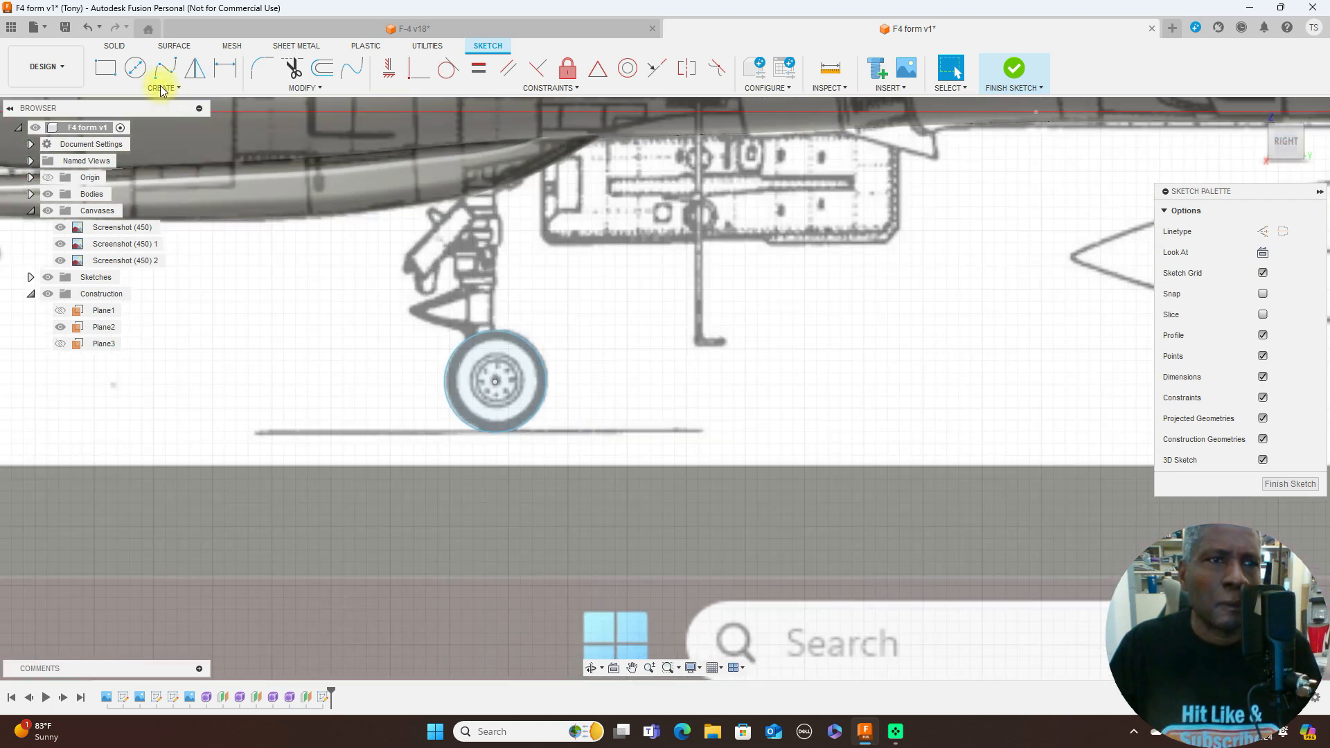
click(142, 72)
click(501, 387)
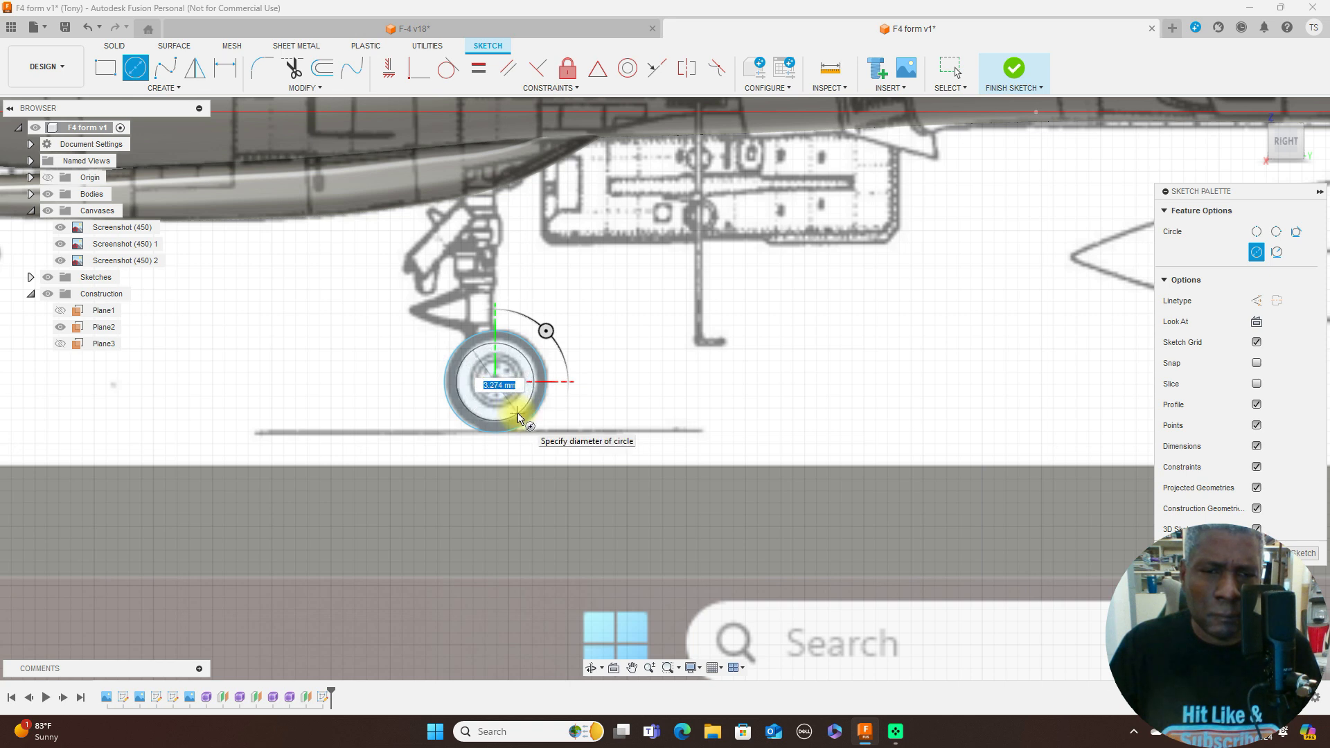
click(518, 416)
right_click(524, 416)
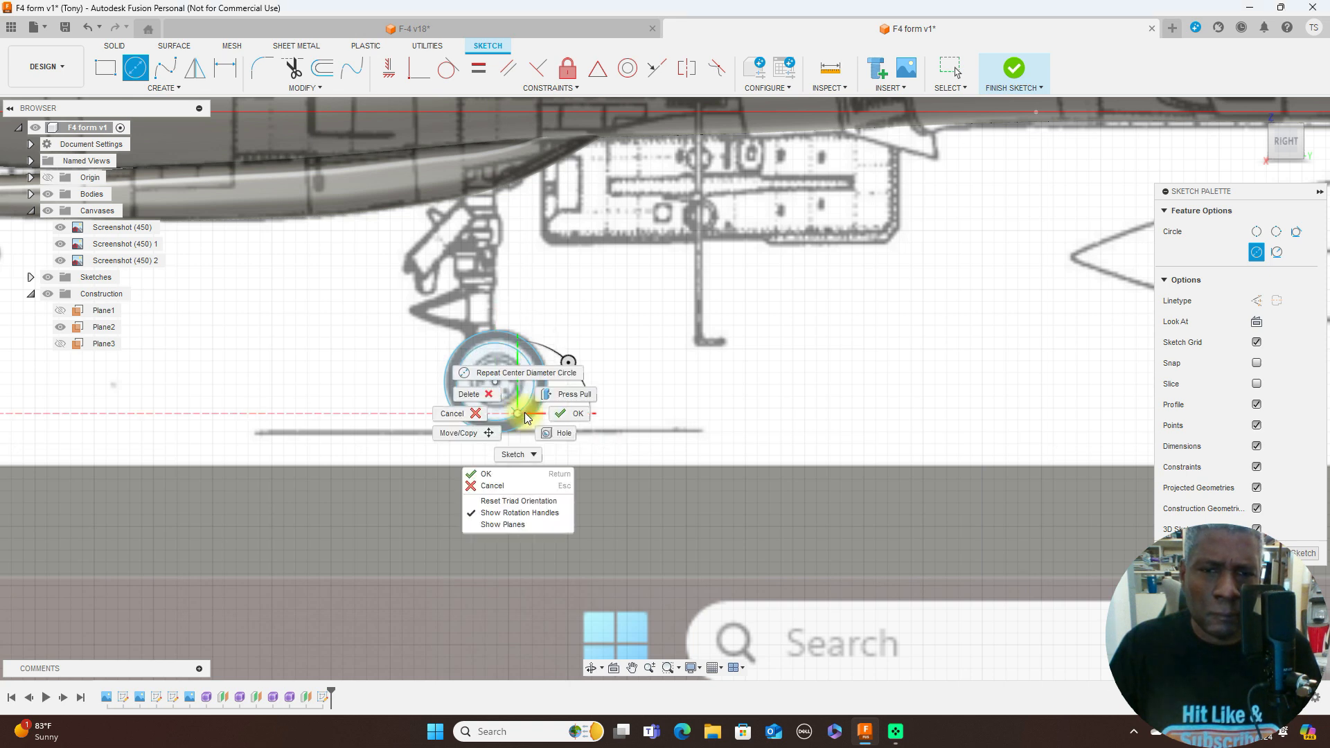
click(578, 415)
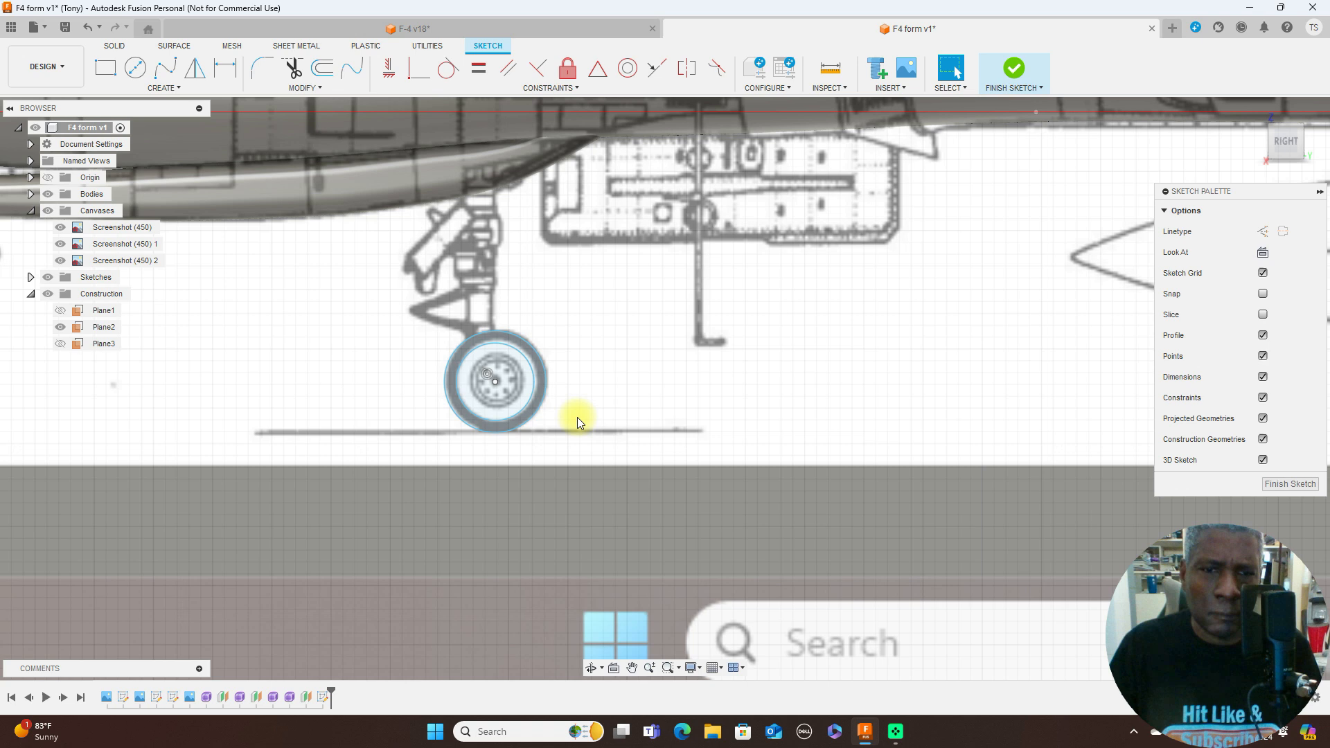
- Sketch a concentric circle about 2.4 mm in diameter around the outer edge of the wheel's rim
click(138, 72)
click(497, 385)
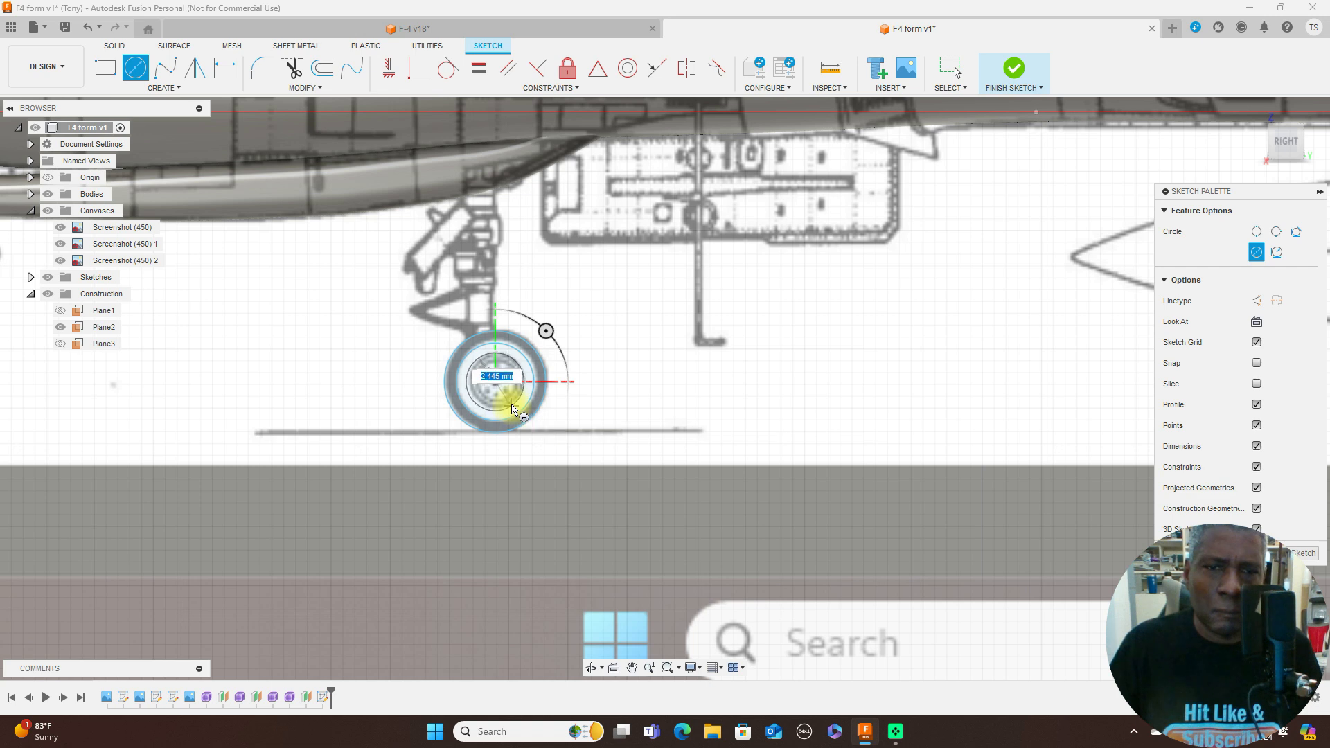
right_click(513, 407)
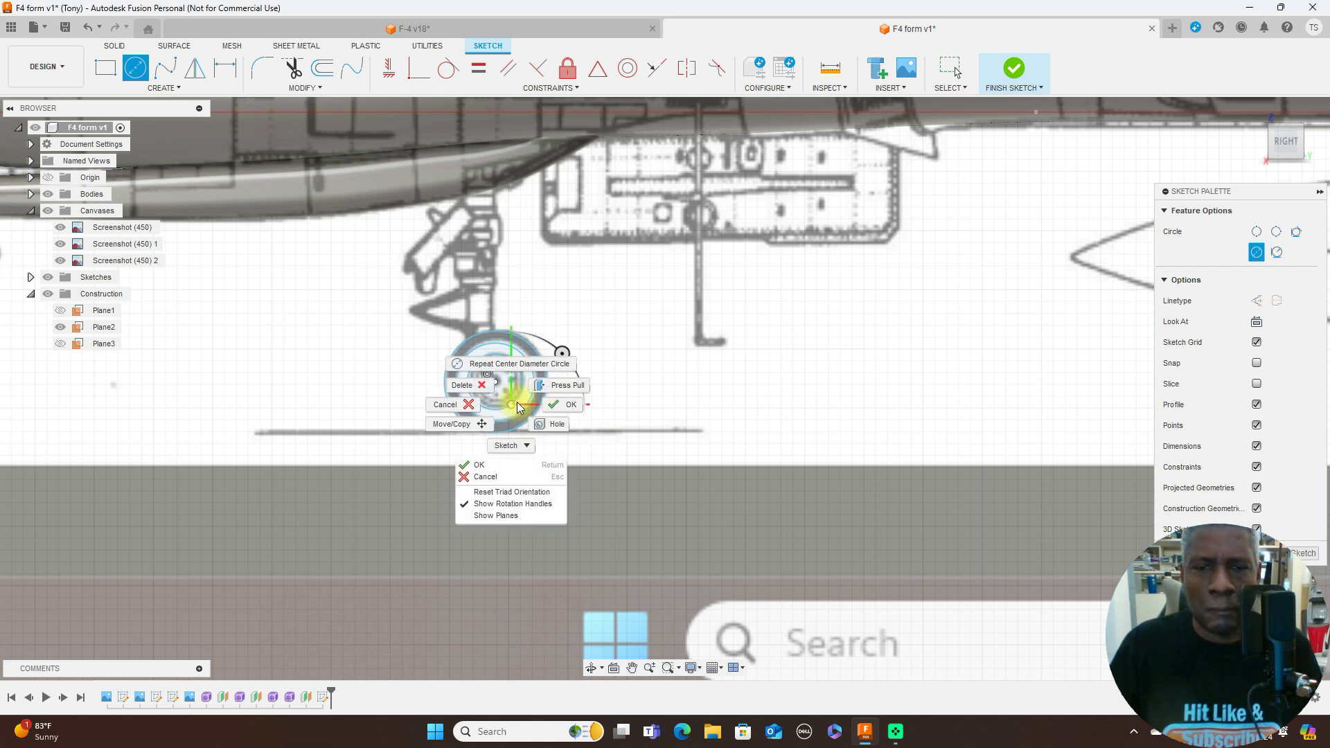
click(543, 405)
- Sketch a concentric circle about 1.7 mm in diameter inside the wheel's rim
click(135, 67)
click(496, 382)
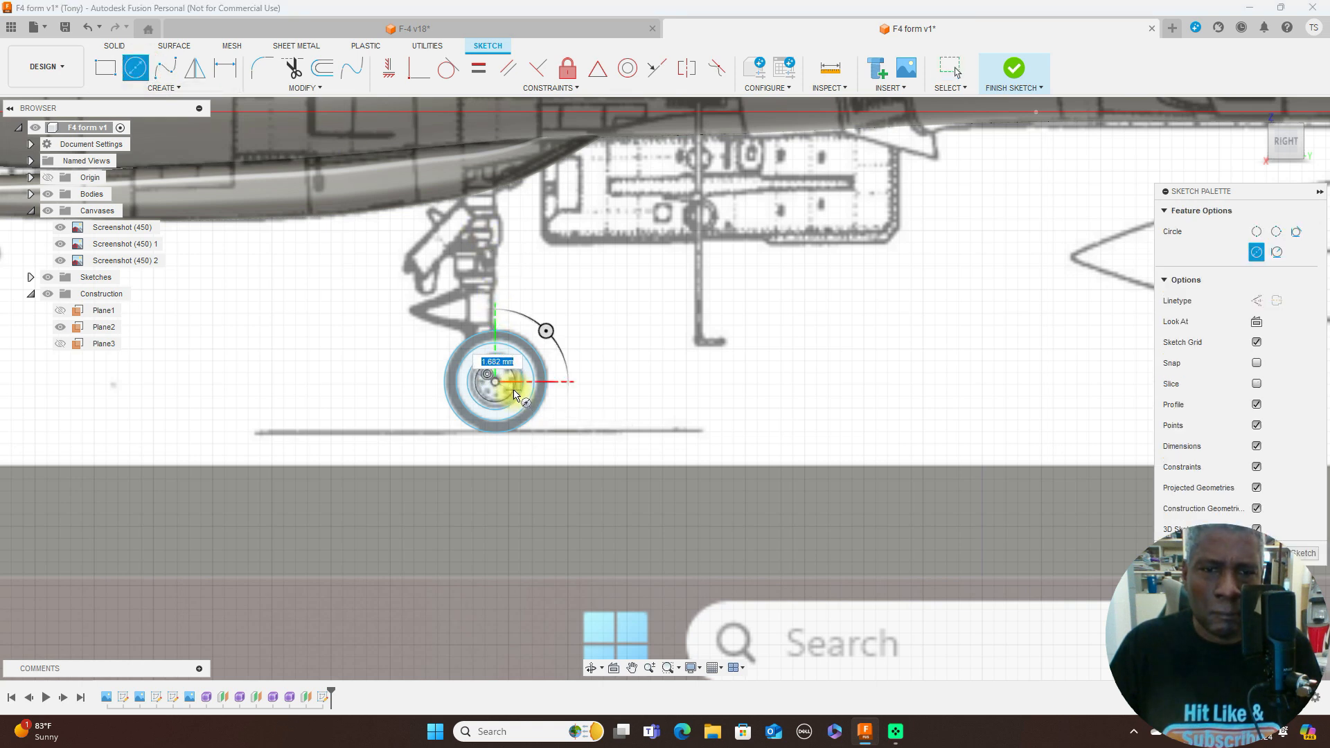
scroll(514, 395, up, 5)
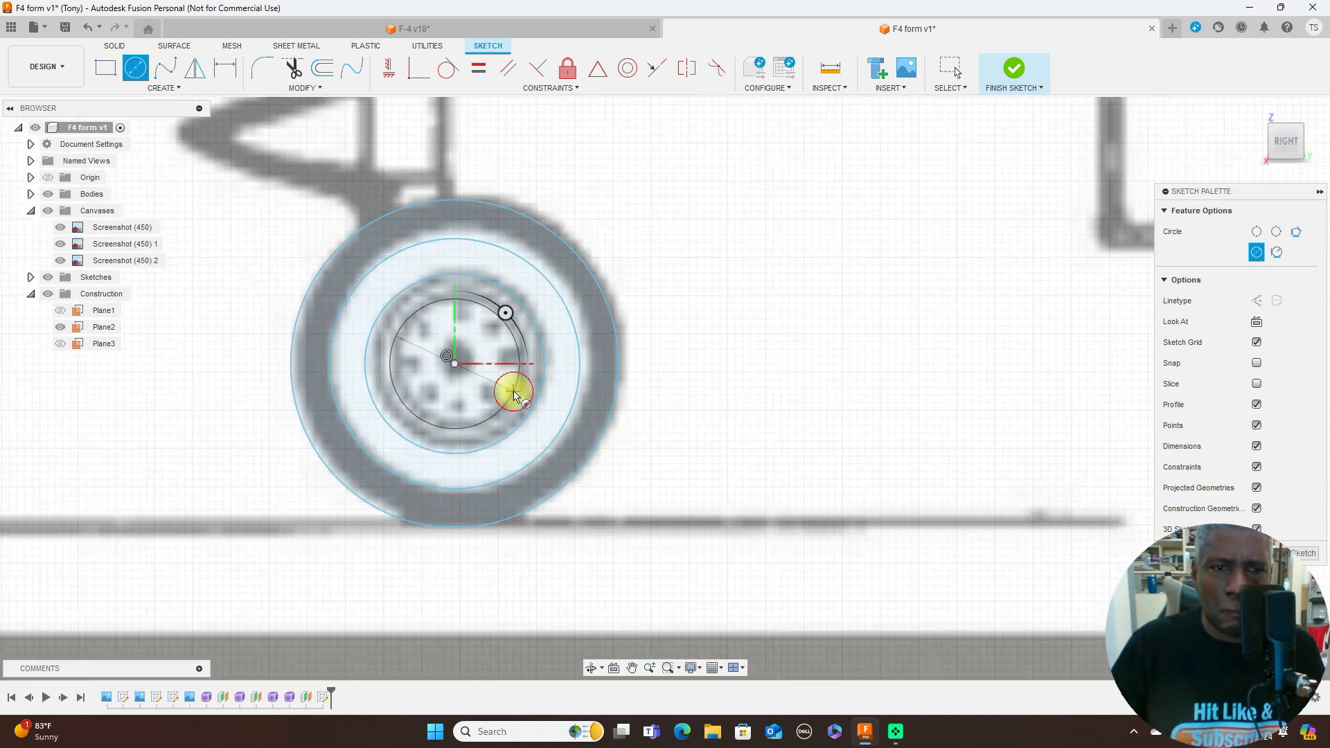
right_click(514, 388)
click(562, 389)
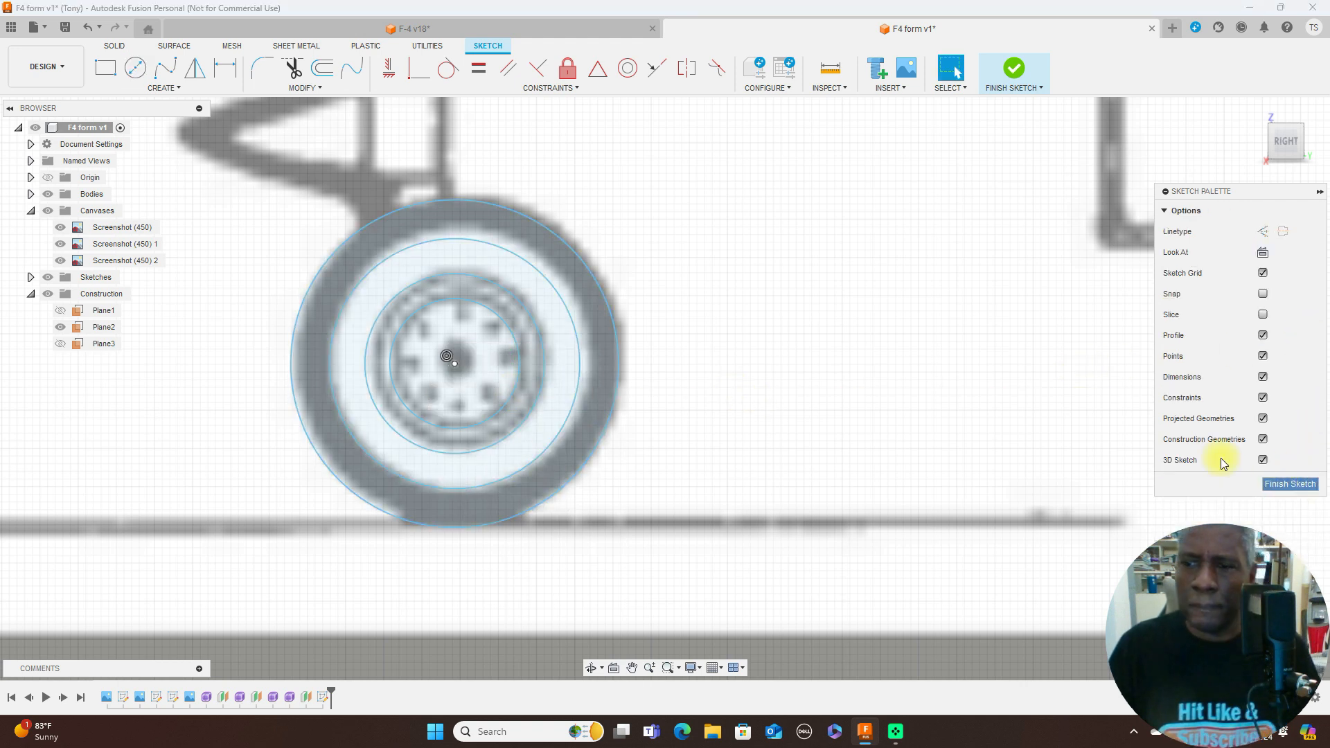
- Finish the wheel sketch, hide Plane2 and show the sketches
click(1297, 483)
scroll(949, 459, down, 2)
scroll(950, 459, down, 1)
click(60, 327)
click(48, 277)
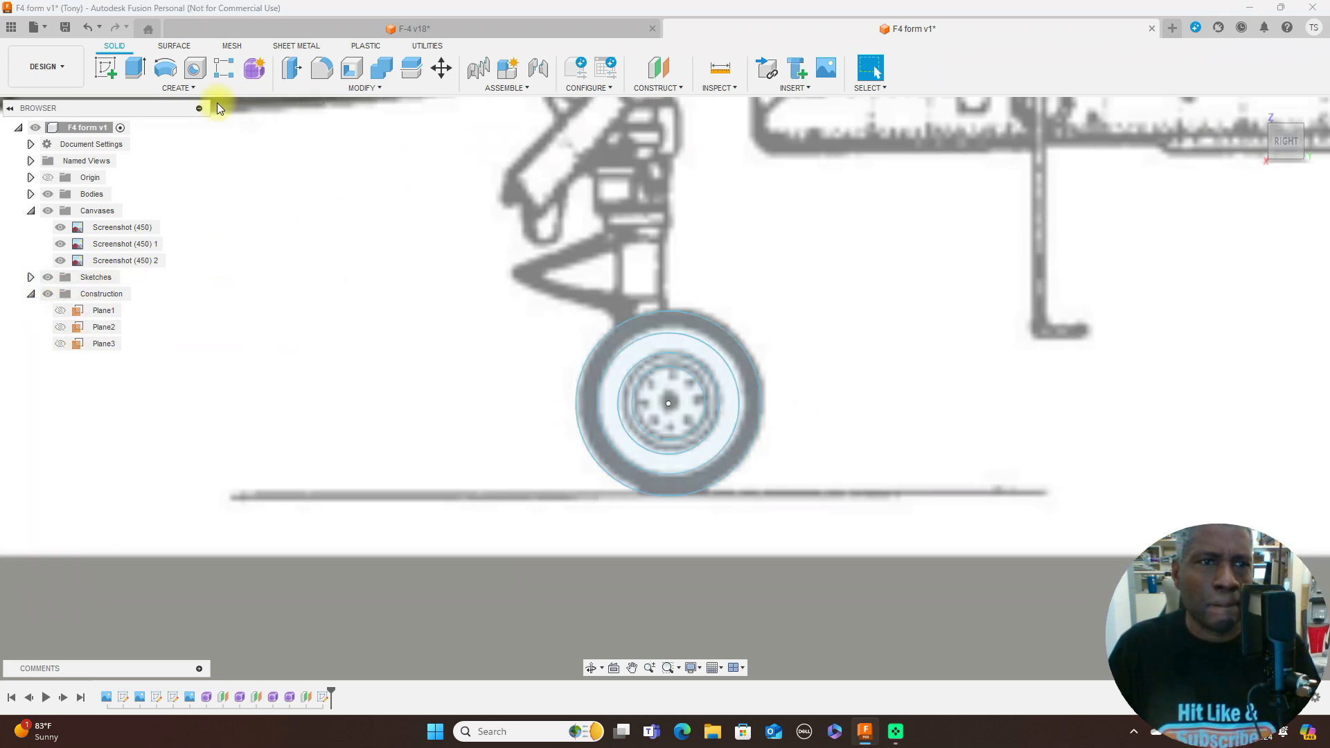
- Extrude the outermost tyre ring symmetrically by a distance of 0.70 mm as a new body
key(e)
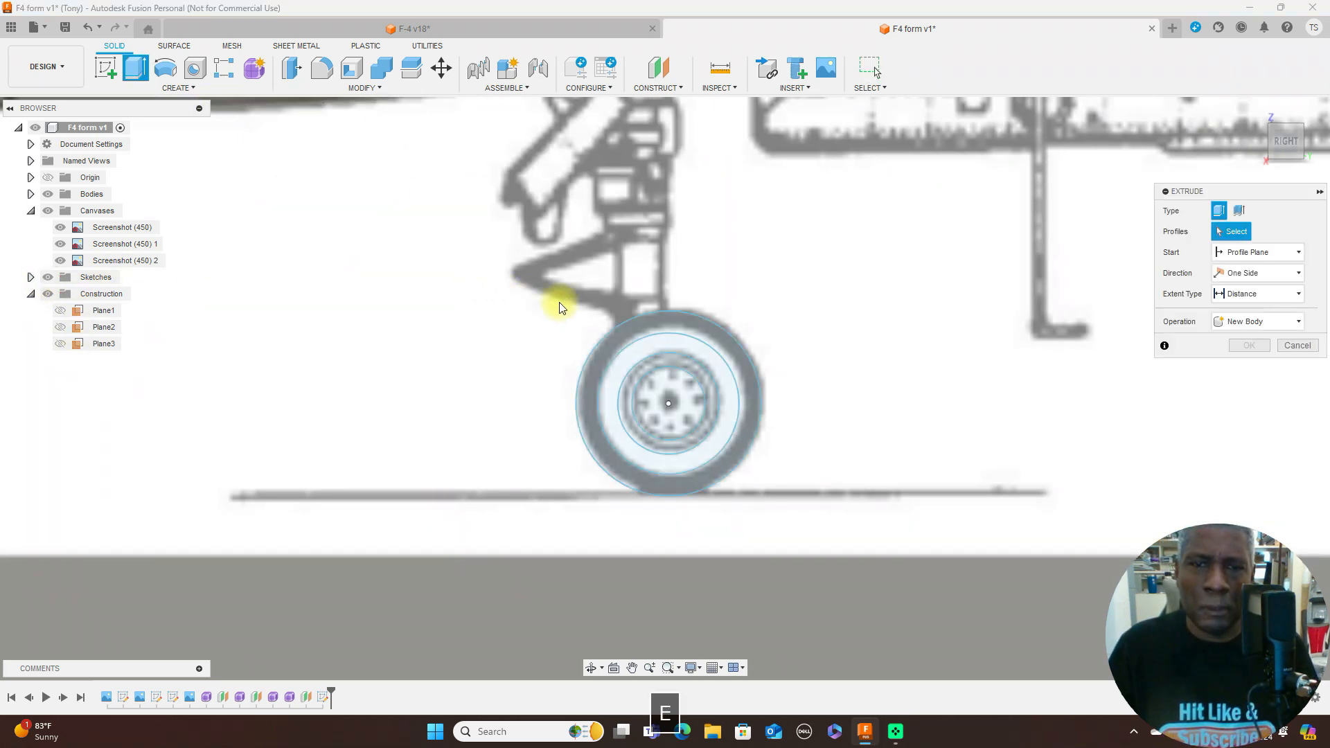
click(611, 342)
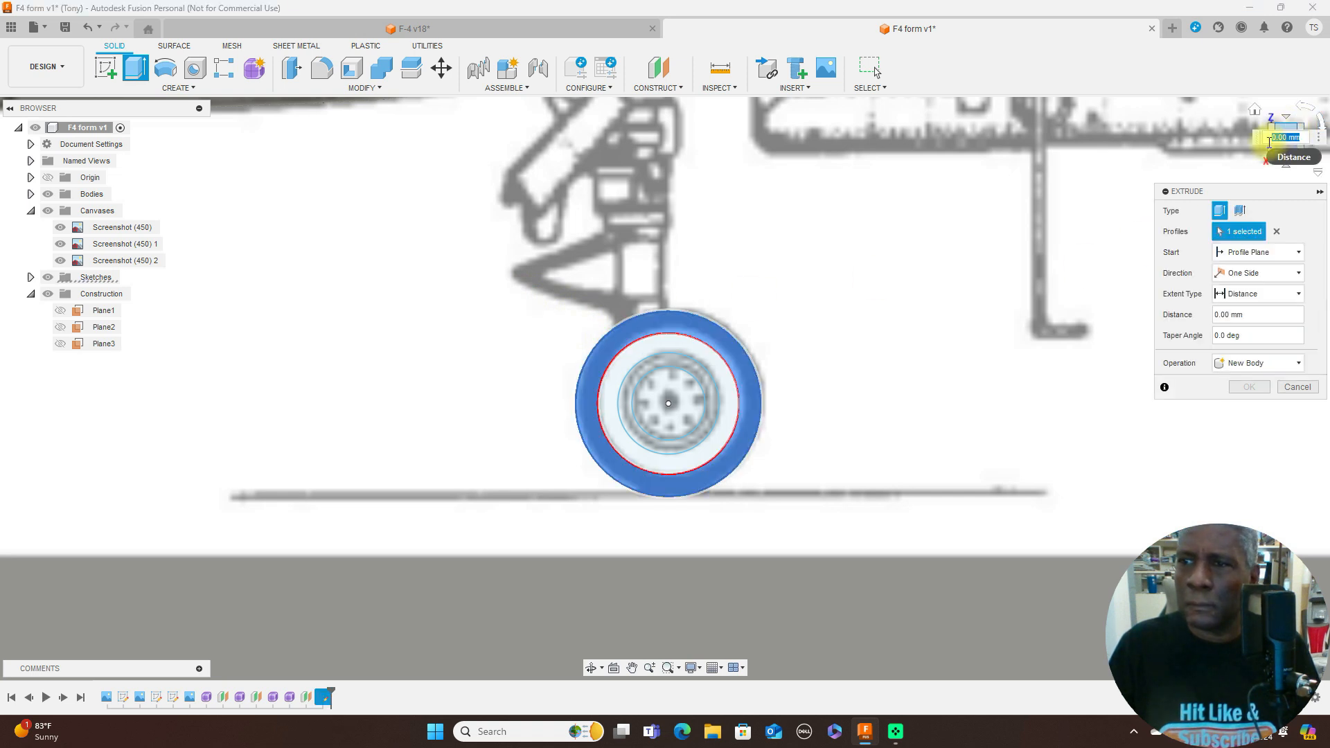
drag(1262, 137, 995, 137)
click(1260, 140)
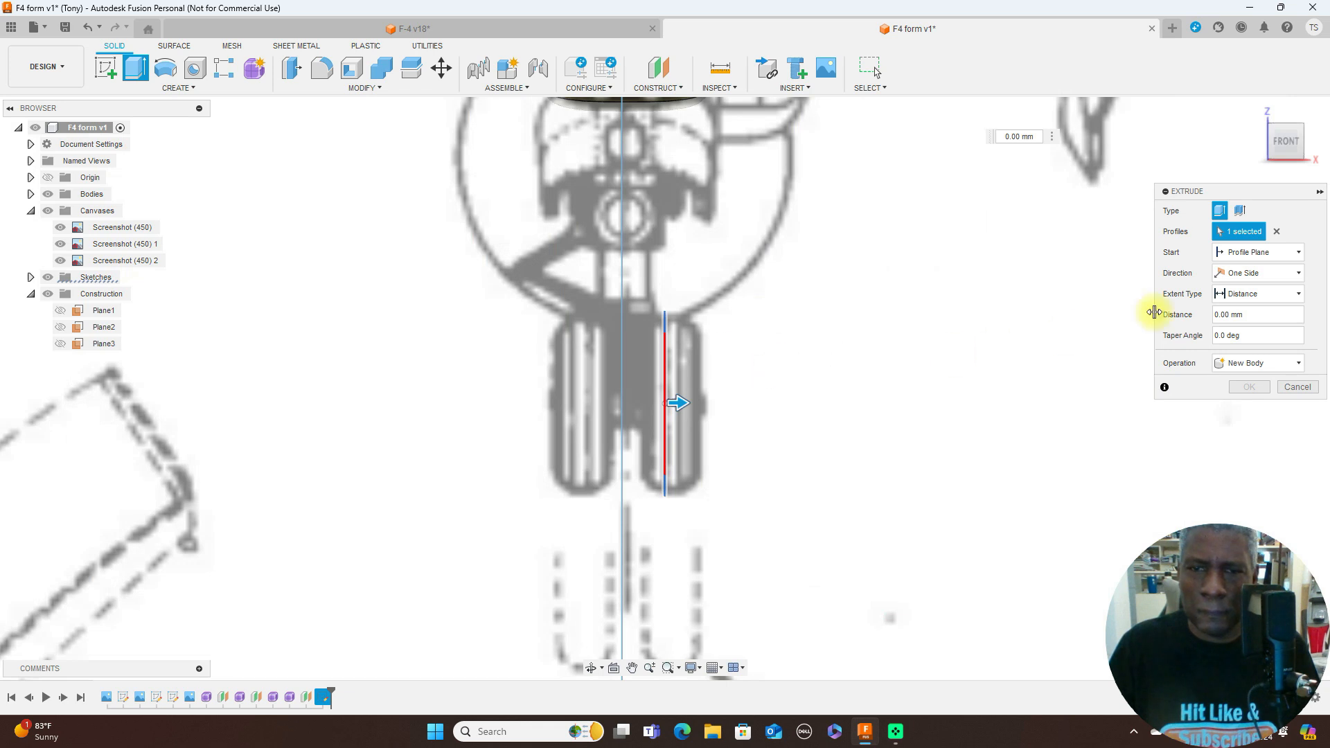
click(1293, 274)
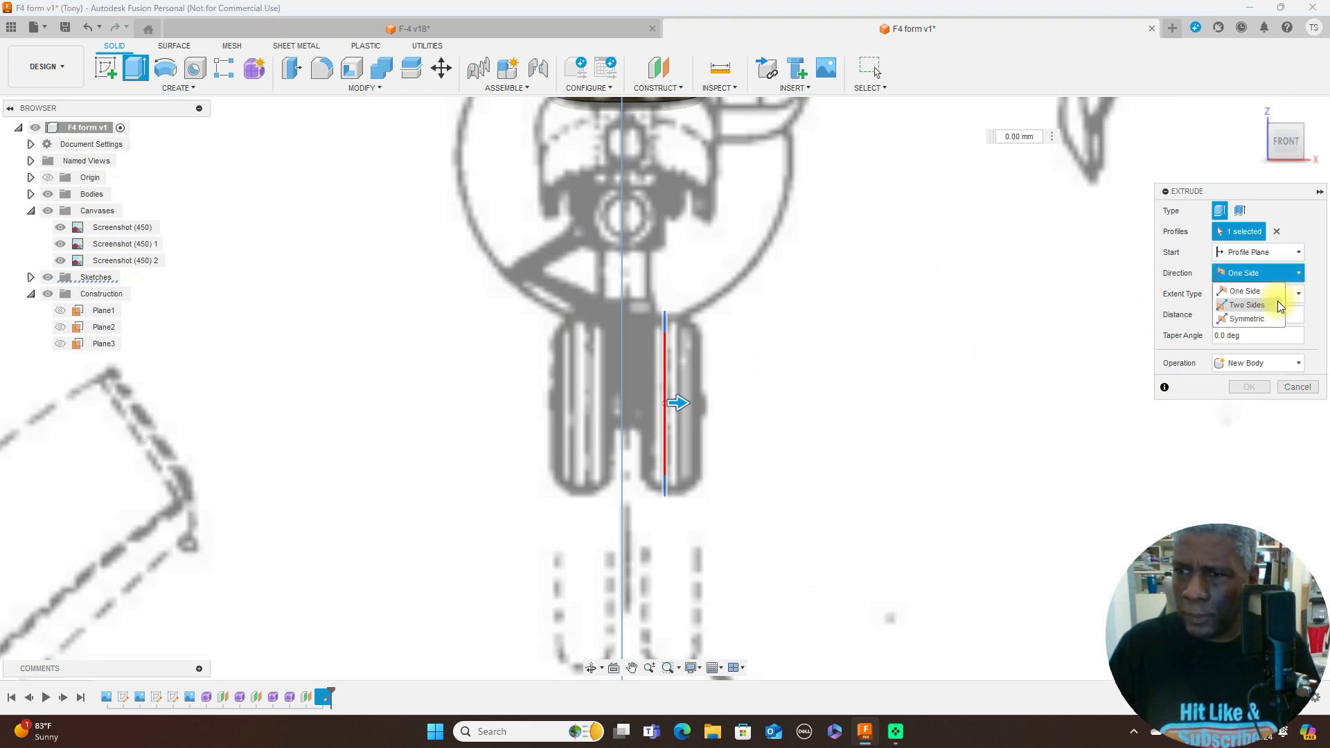
click(1262, 320)
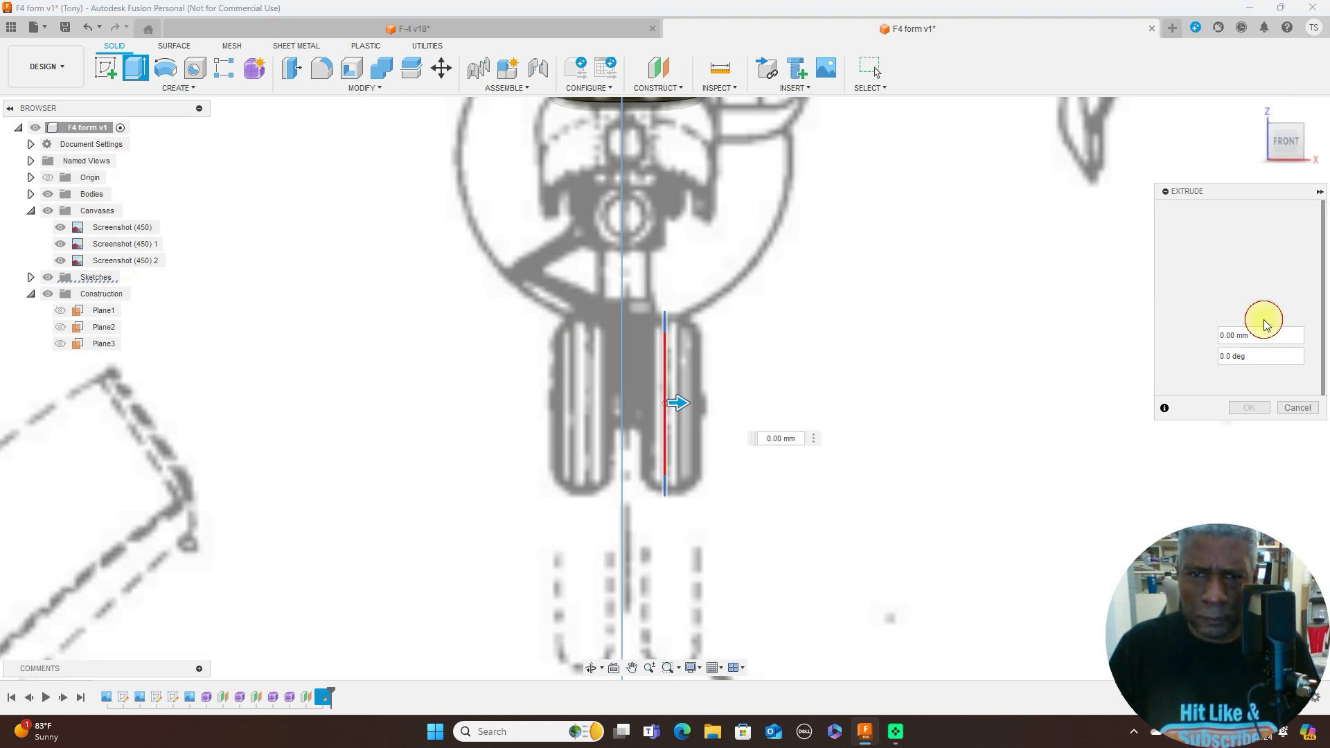
drag(691, 403, 700, 403)
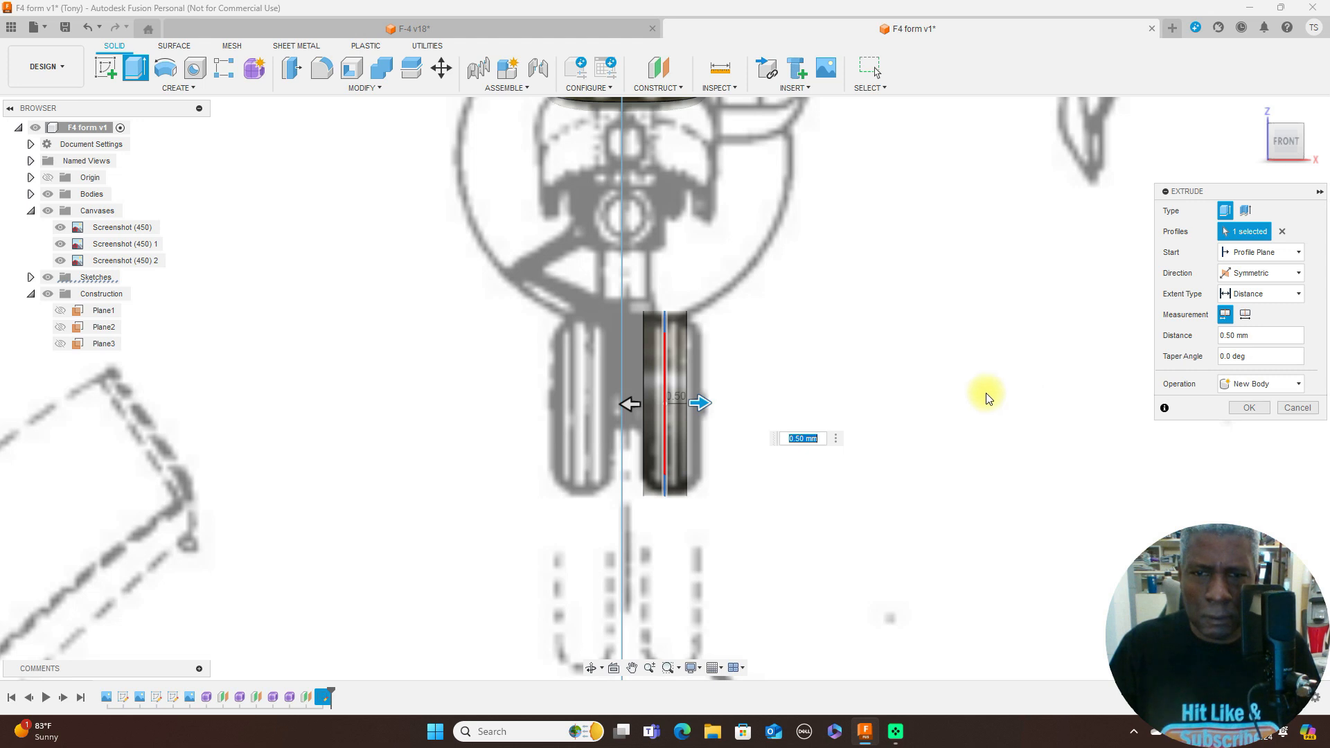
drag(699, 402, 702, 401)
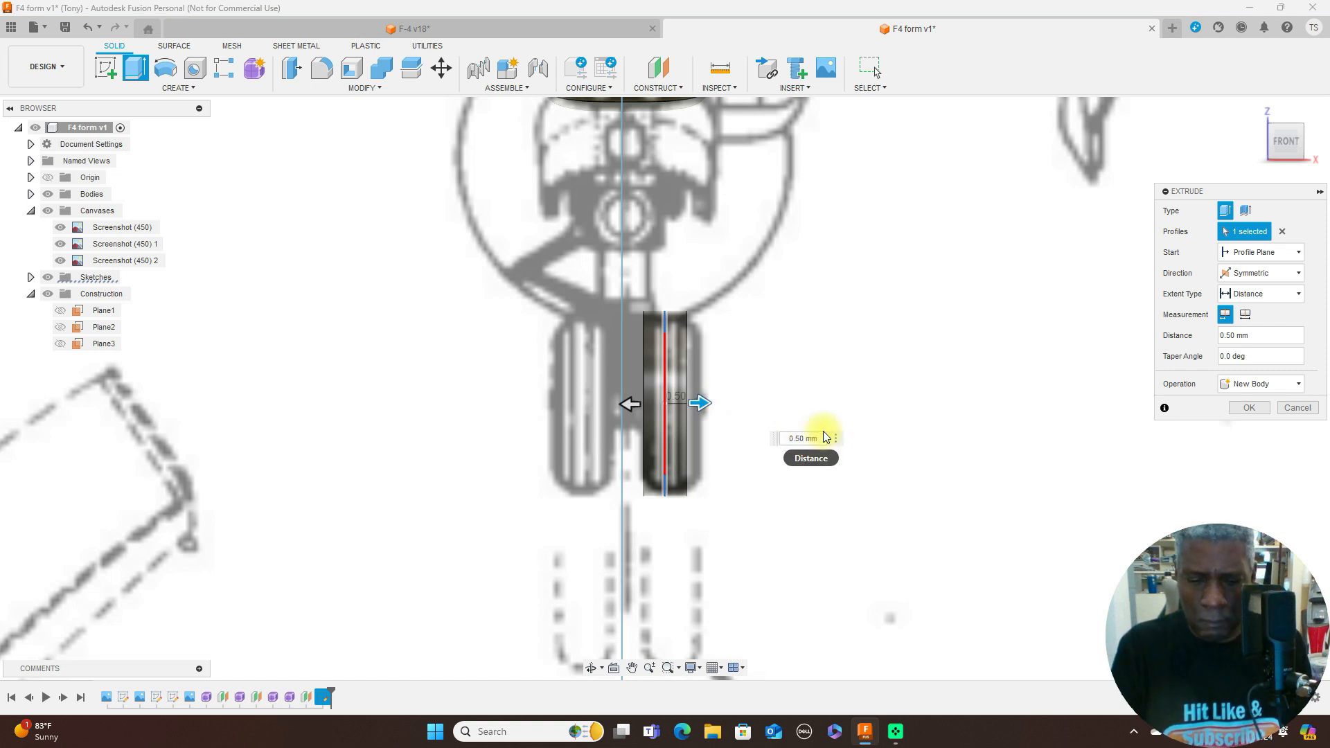
key(BackSpace)
text(7)
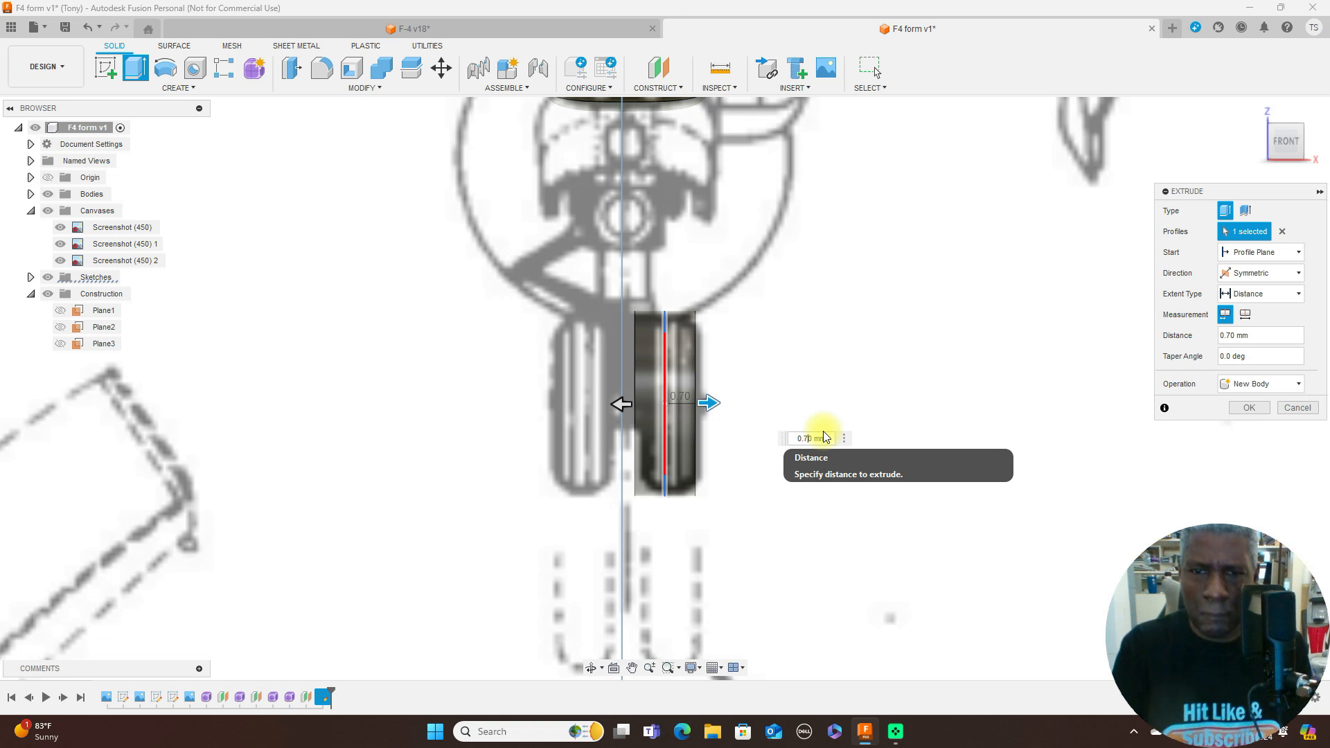
click(1250, 407)
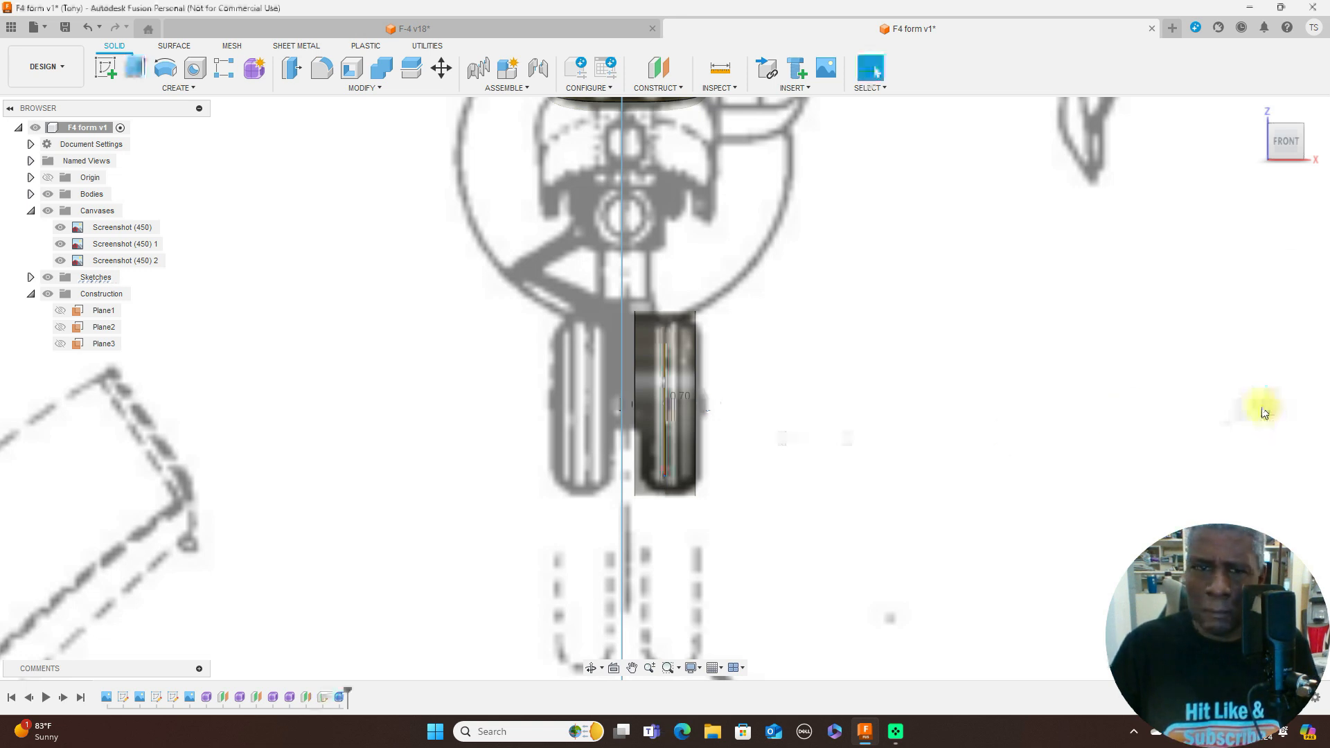
- Fillet both outer circular edges of the tyre with a 0.50 mm radius
click(1302, 153)
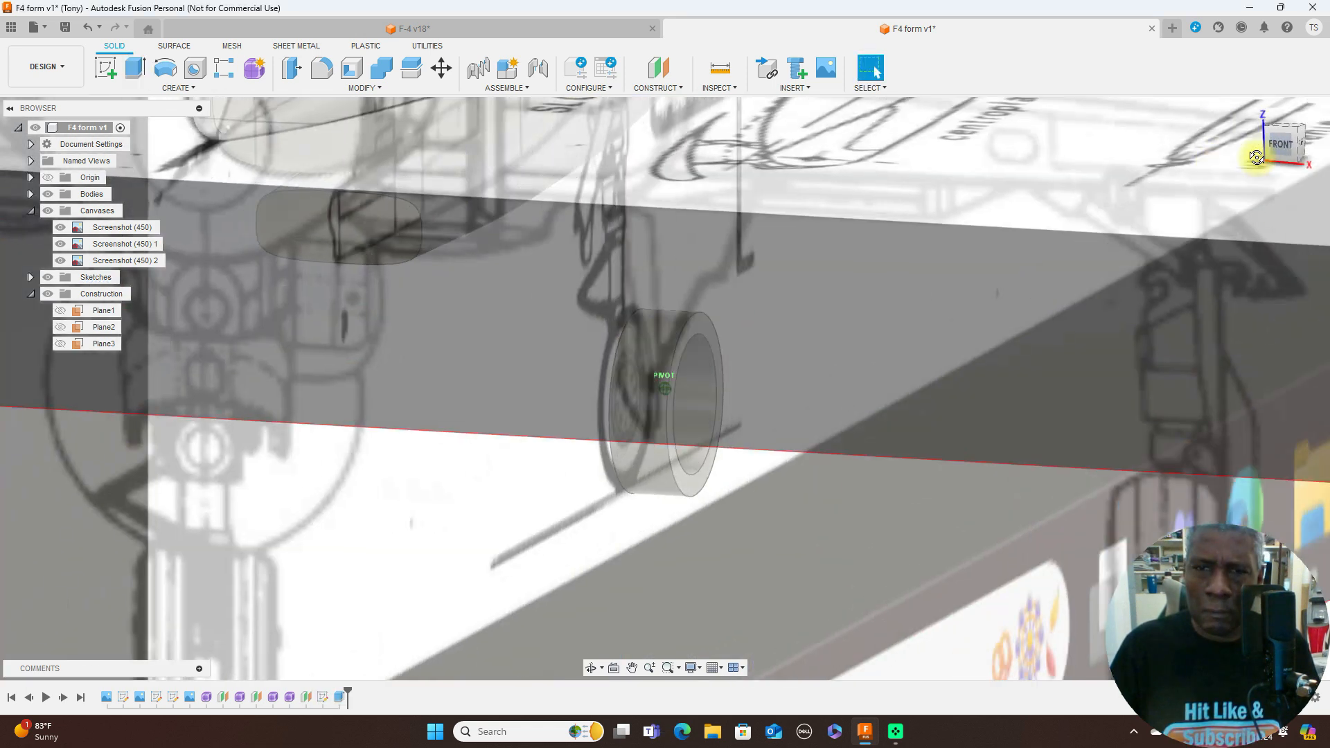
click(321, 68)
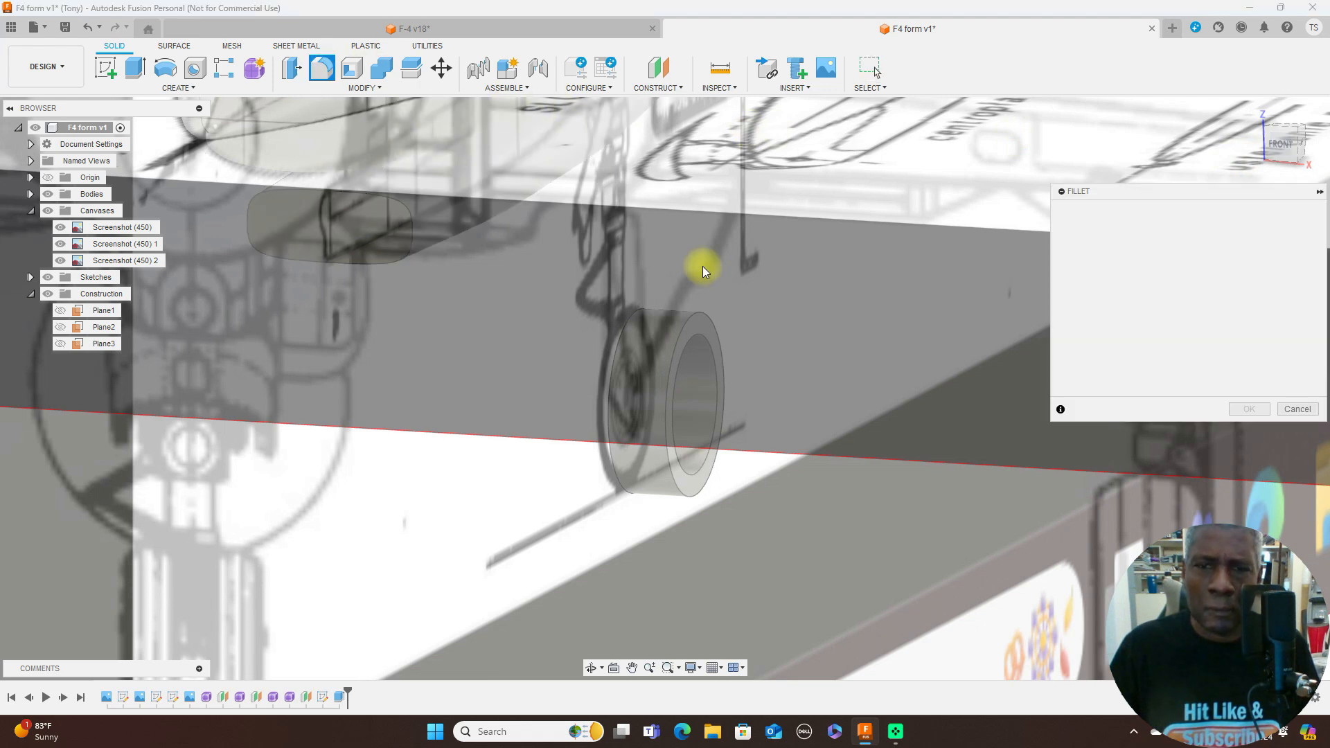
click(696, 313)
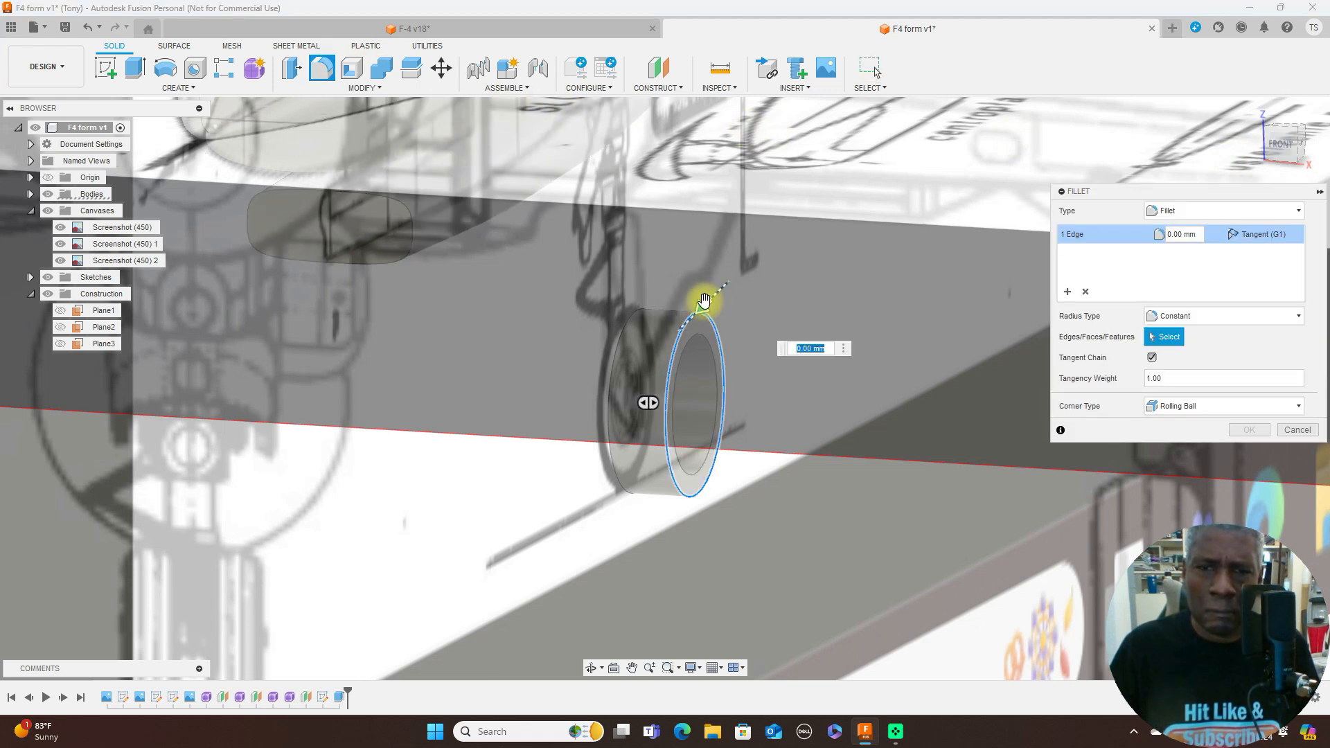
click(632, 317)
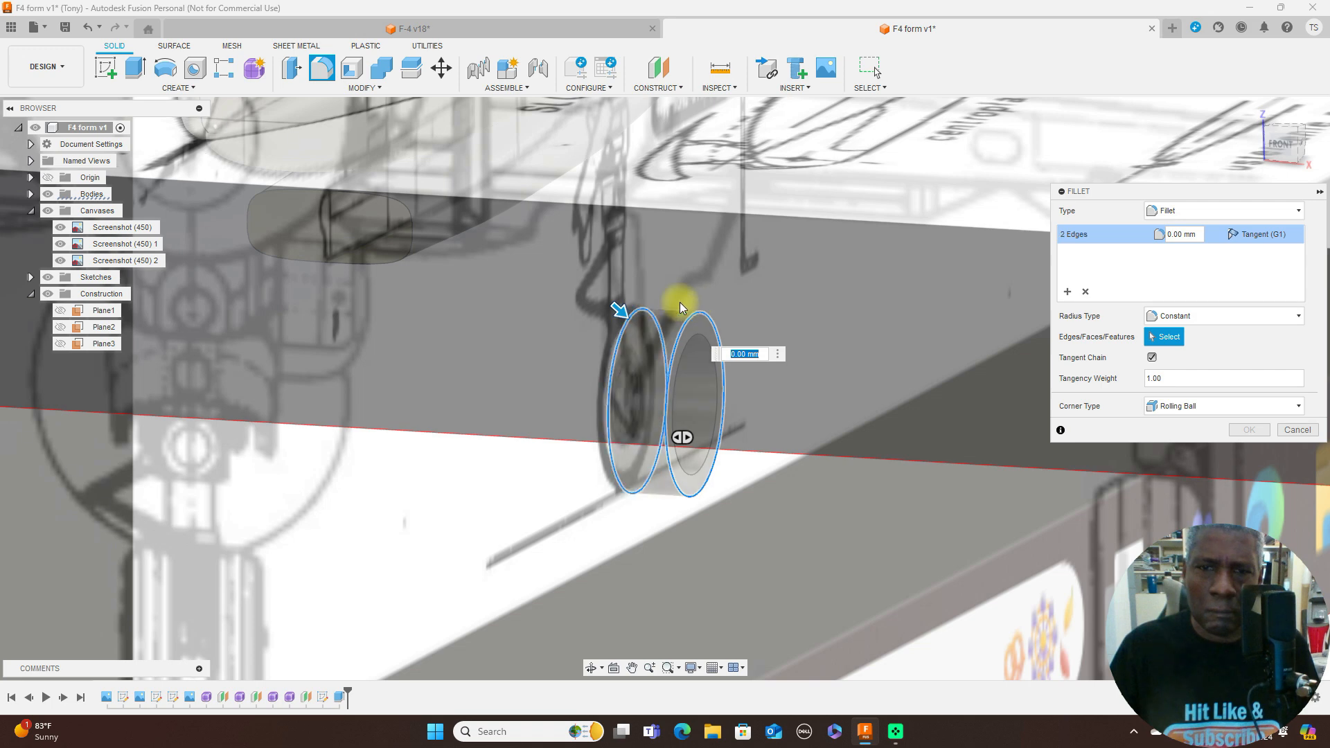
drag(621, 305, 625, 312)
click(1278, 146)
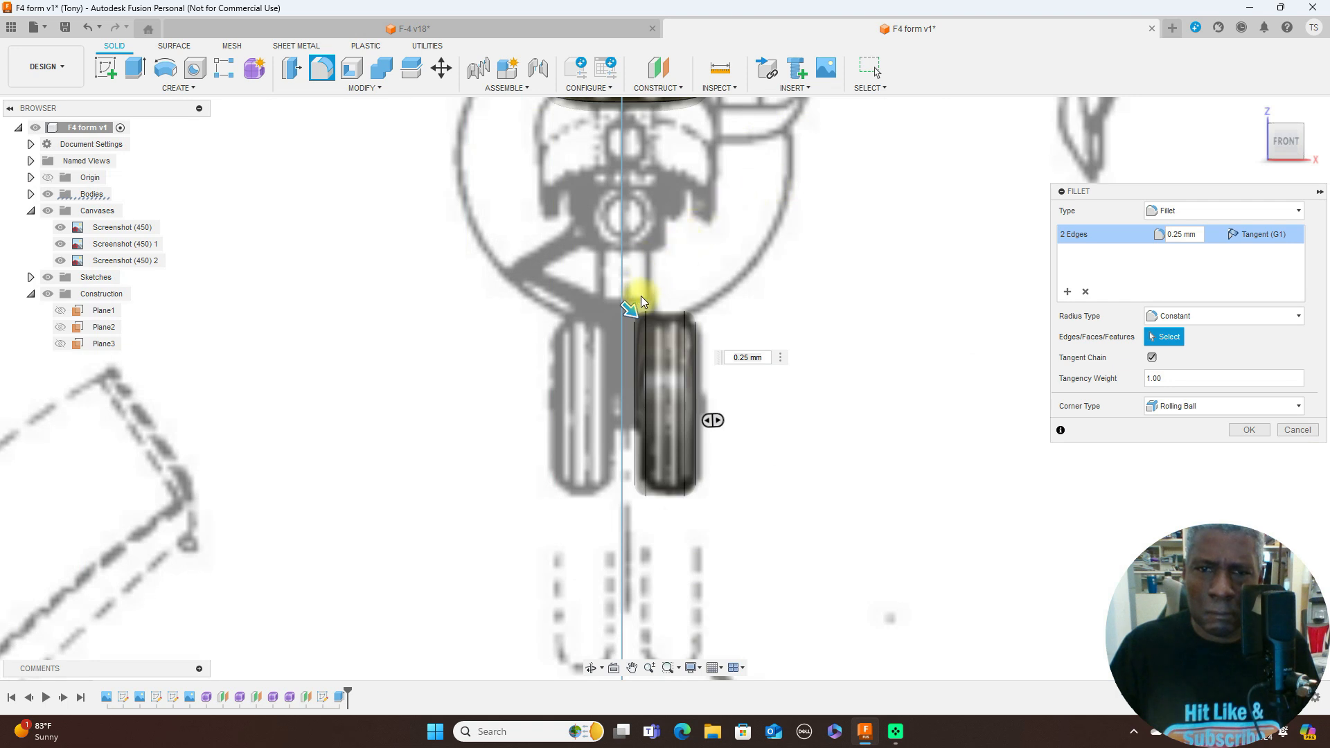
drag(630, 311, 633, 314)
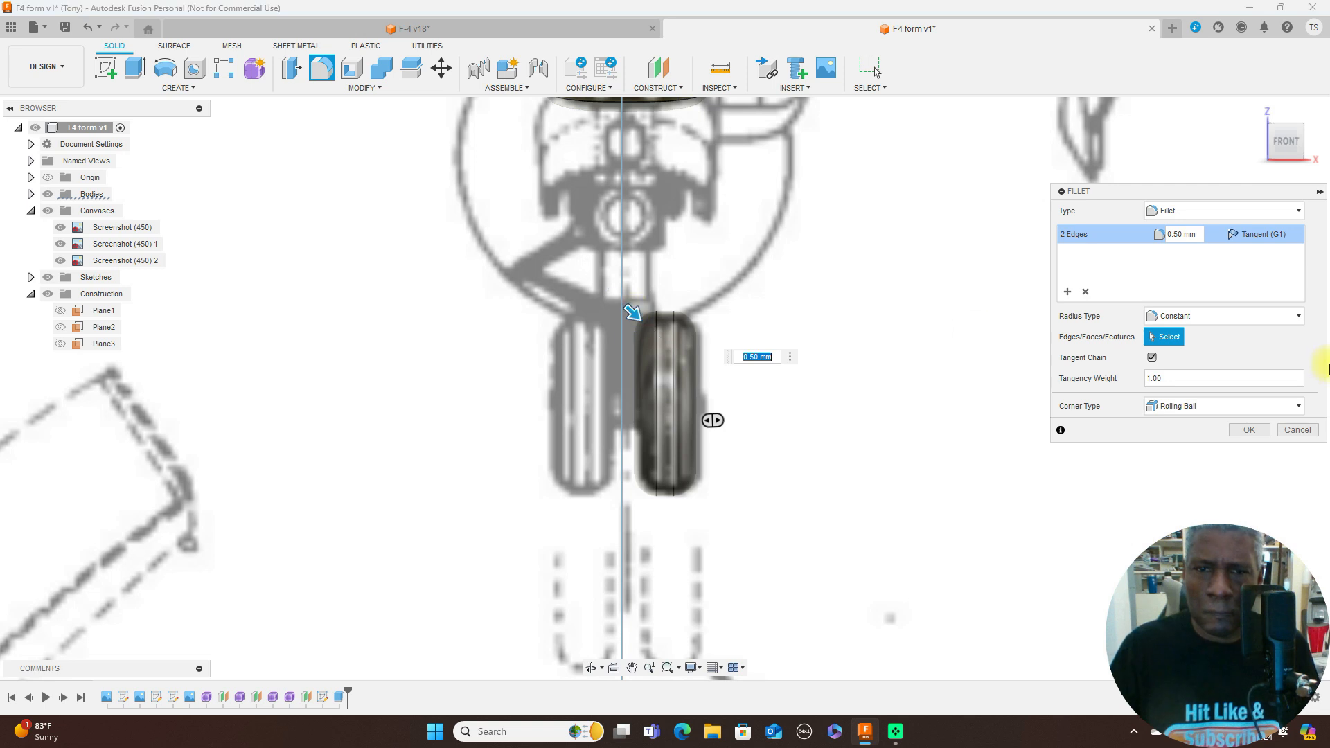
click(1256, 431)
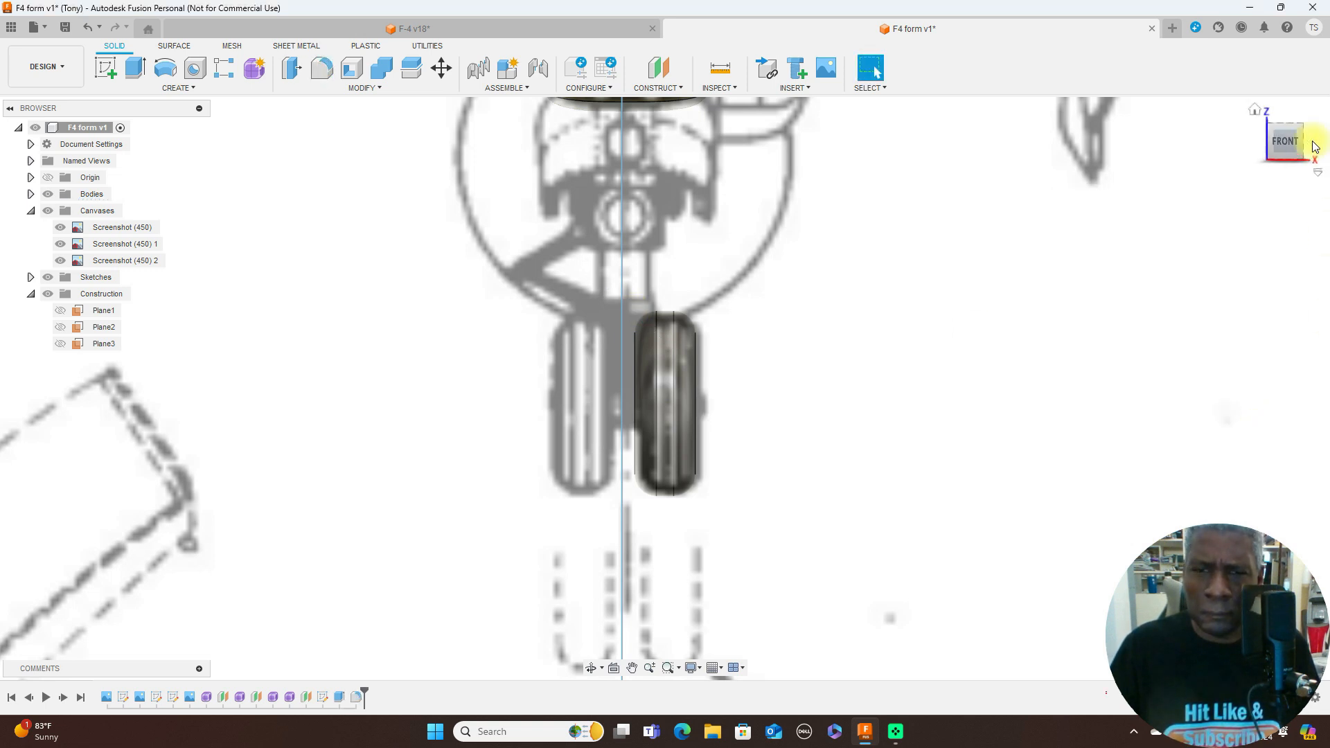
click(1316, 147)
scroll(1150, 332, down, 8)
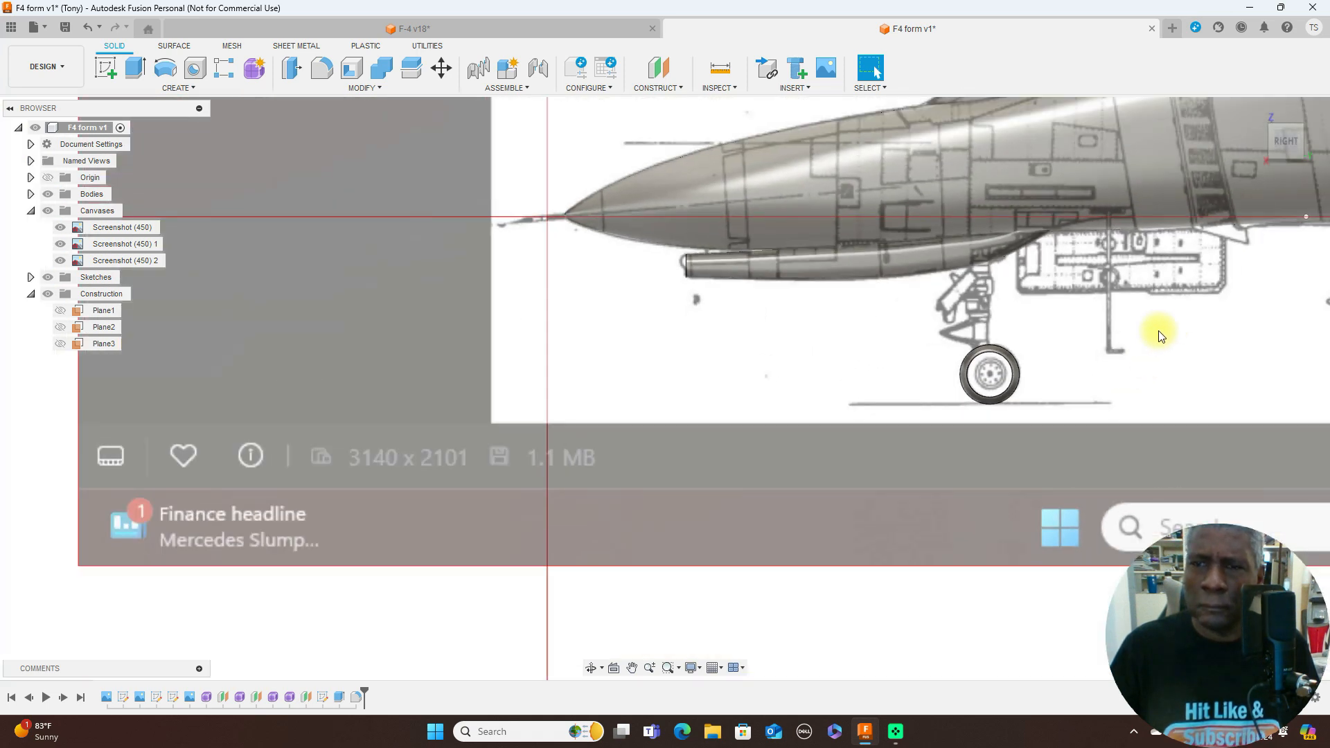
- Expand the sketch list and show Sketch5, which contains the wheel circles
middle_drag(998, 377, 730, 474)
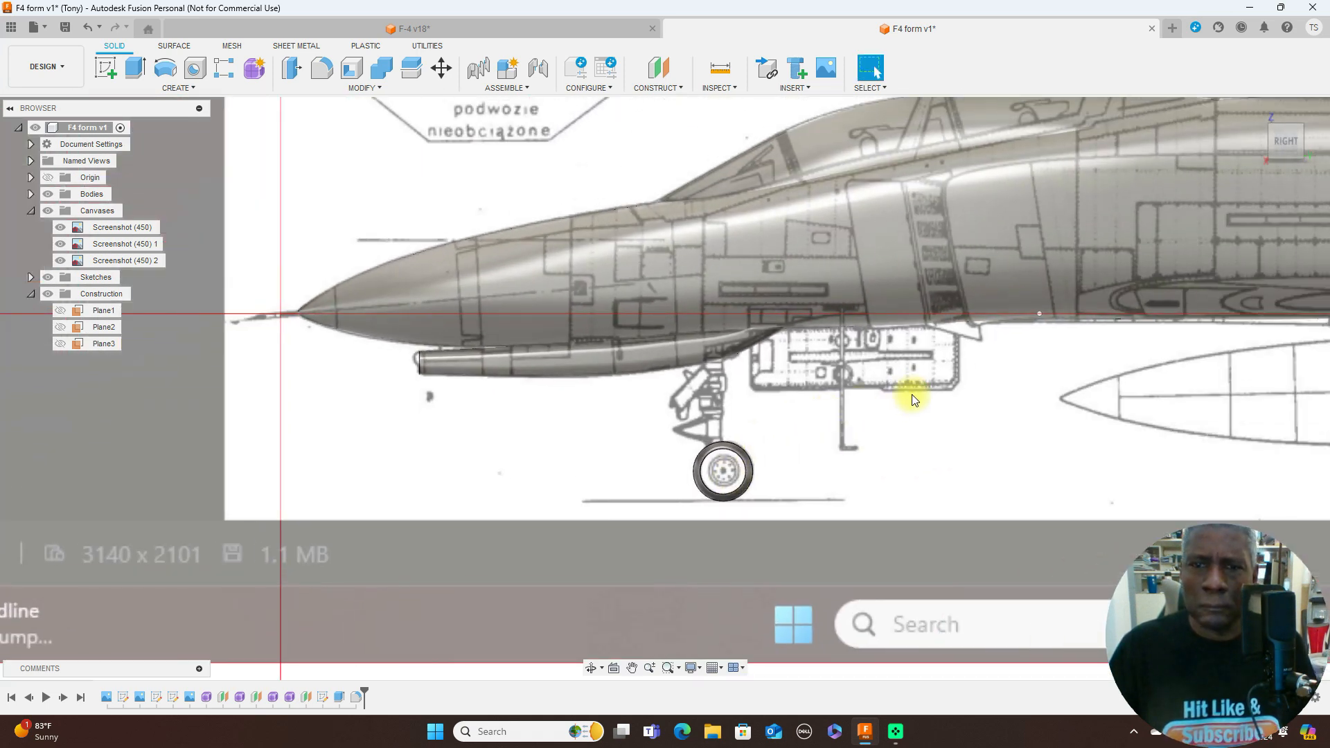
scroll(1104, 436, down, 2)
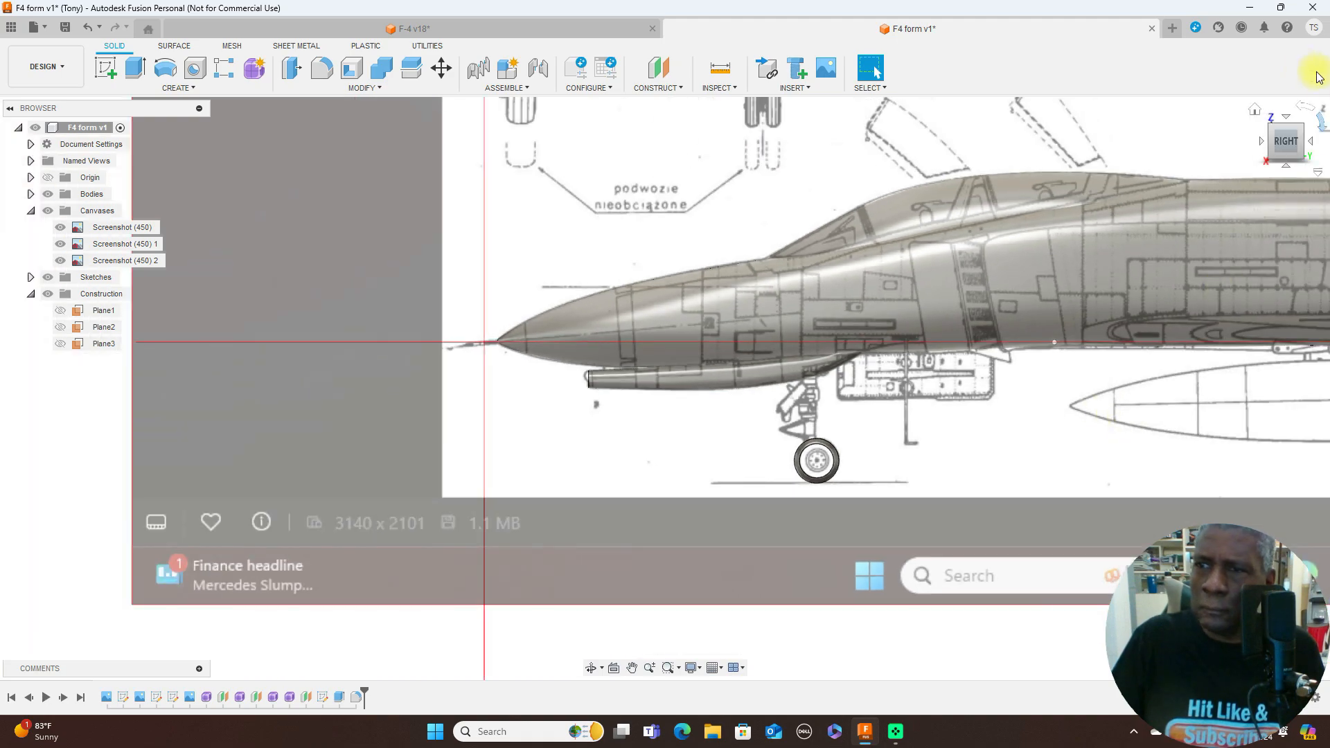
drag(1273, 144, 1290, 144)
click(1291, 144)
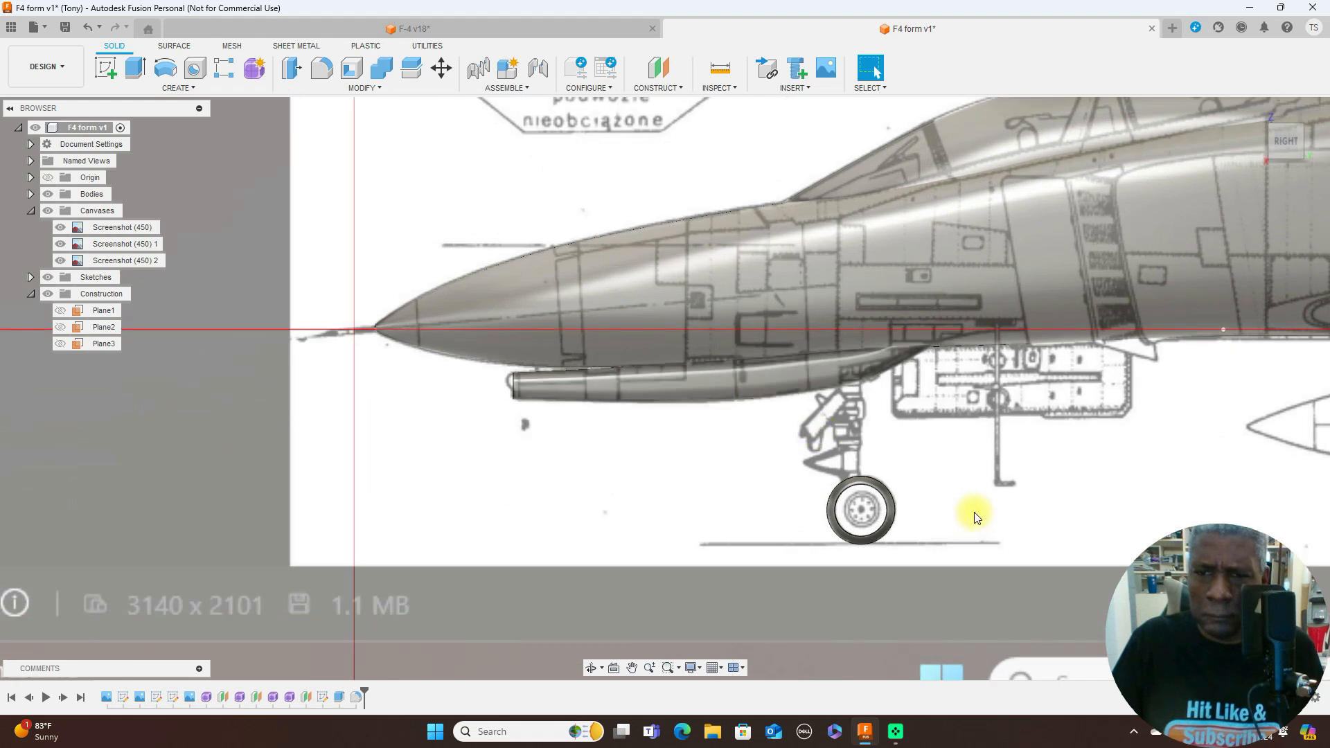
middle_drag(1078, 466, 870, 333)
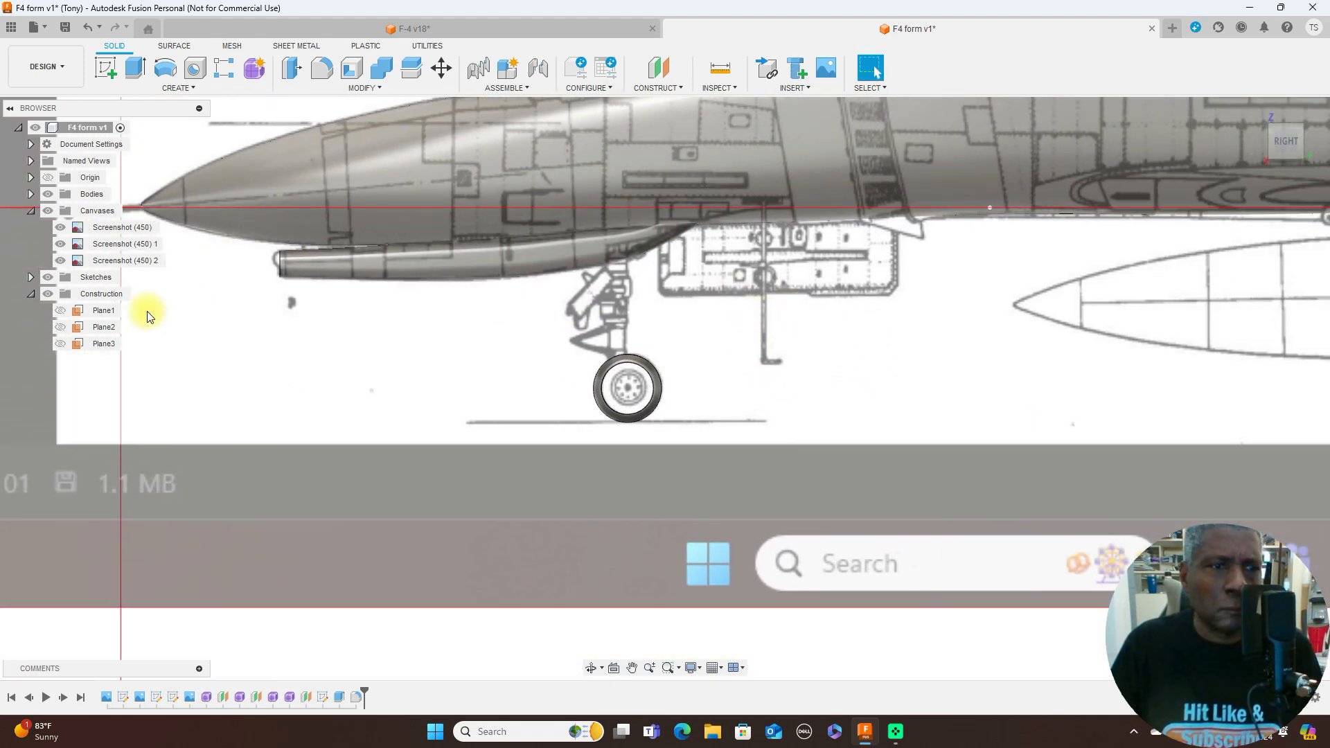
click(31, 278)
click(57, 343)
scroll(623, 437, up, 5)
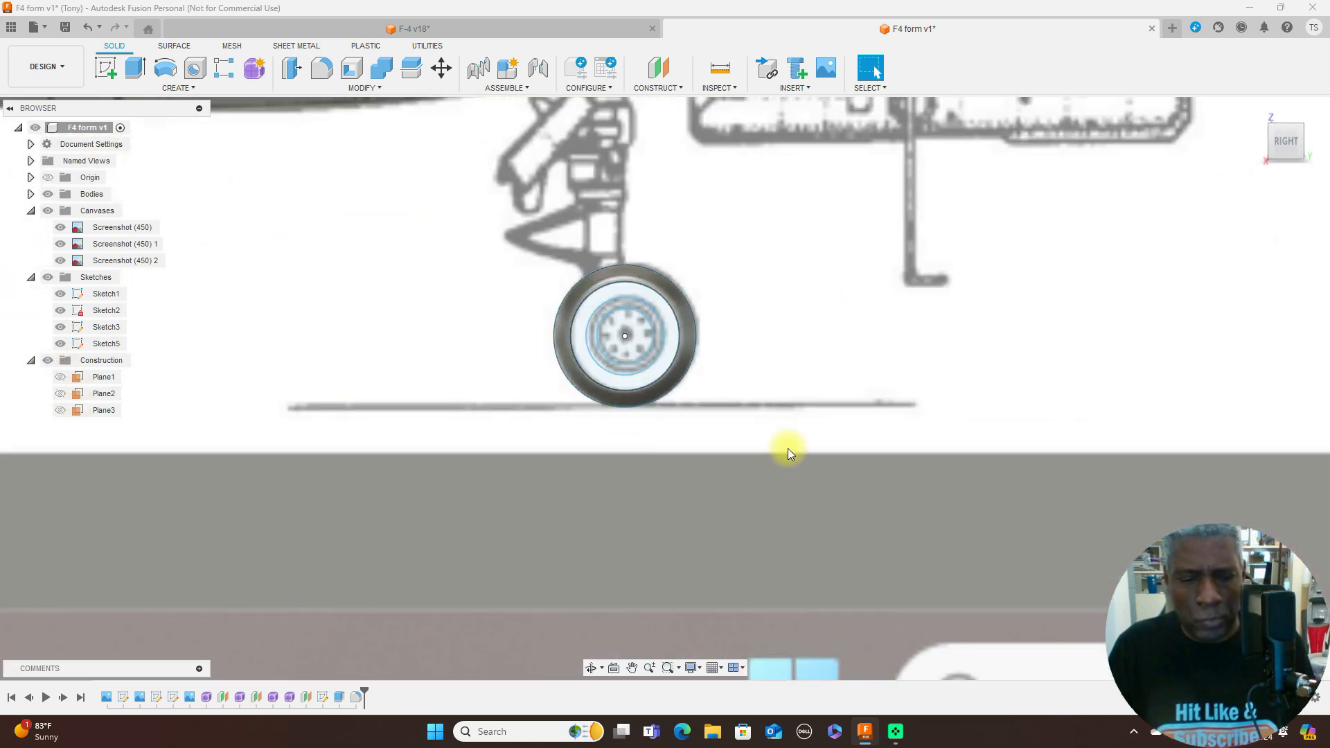
- Set up a symmetric Extrude of the ring profile just inside the tyre with a distance of 0.50 mm
key(e)
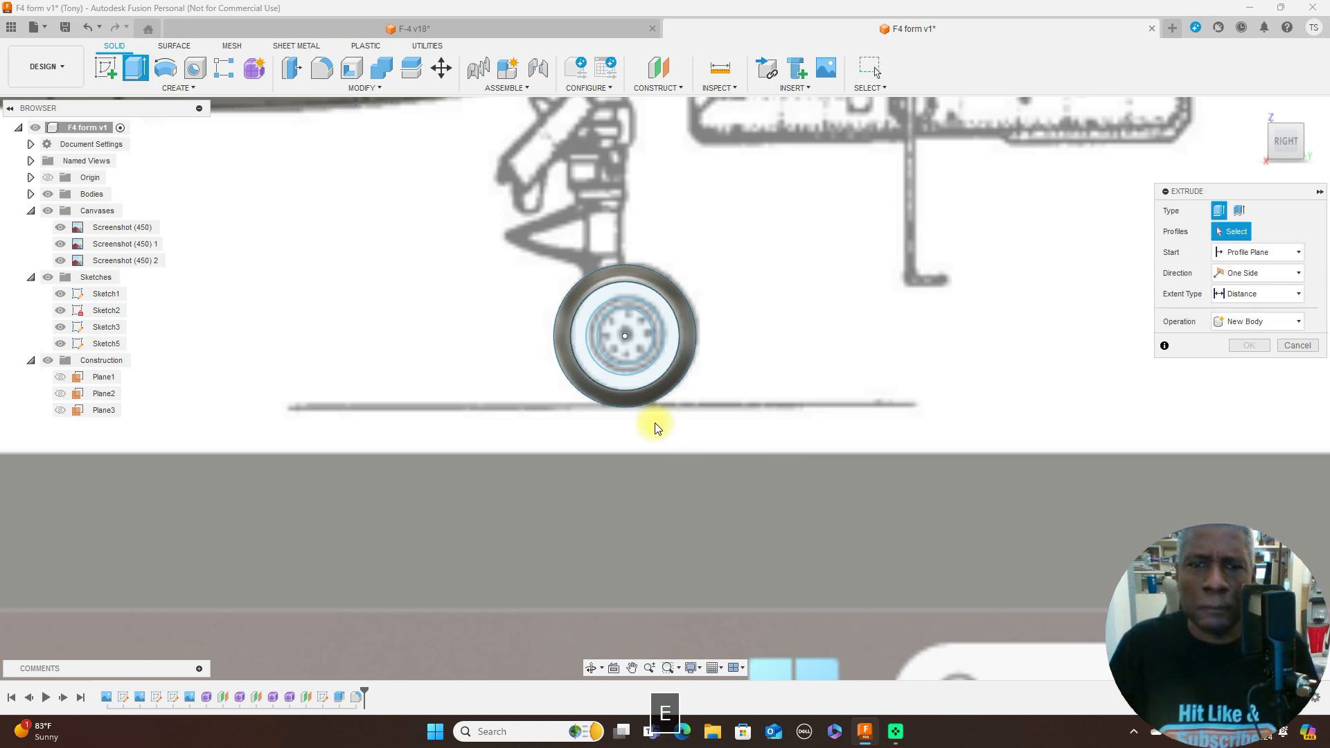
click(601, 378)
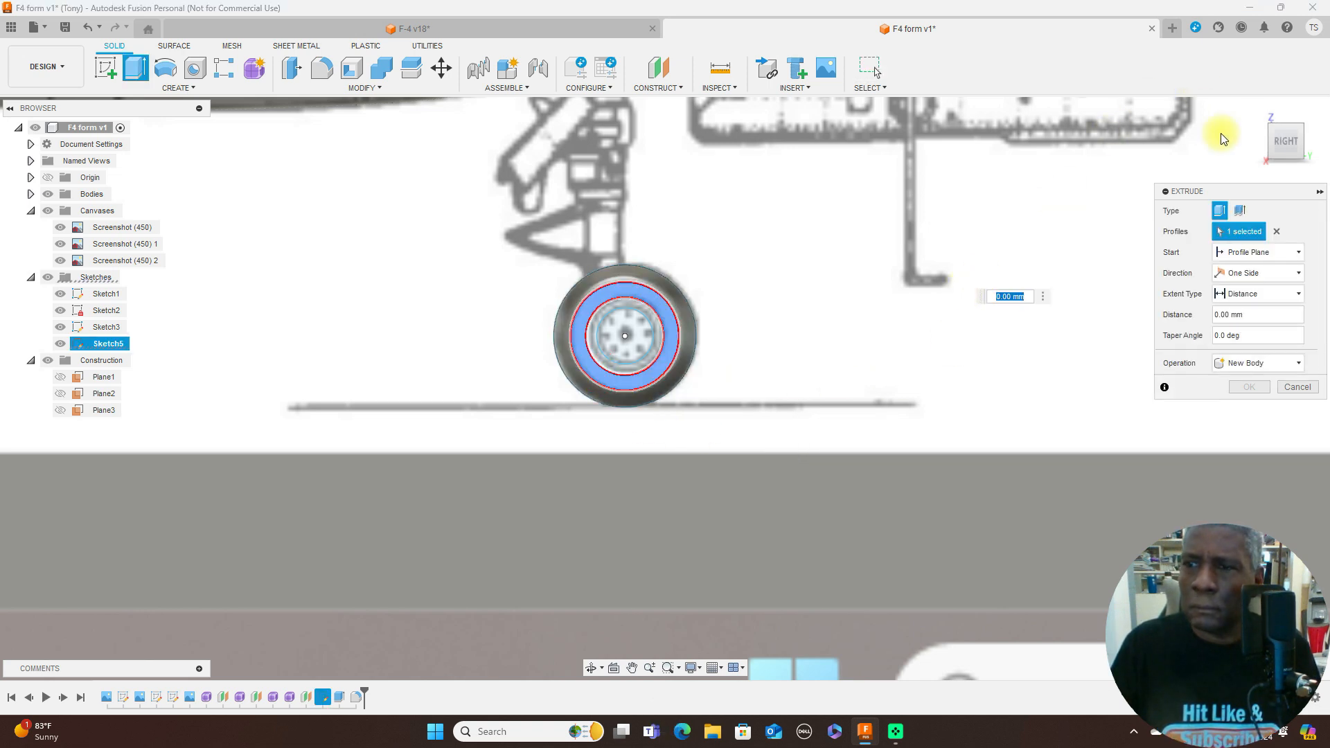
click(1299, 273)
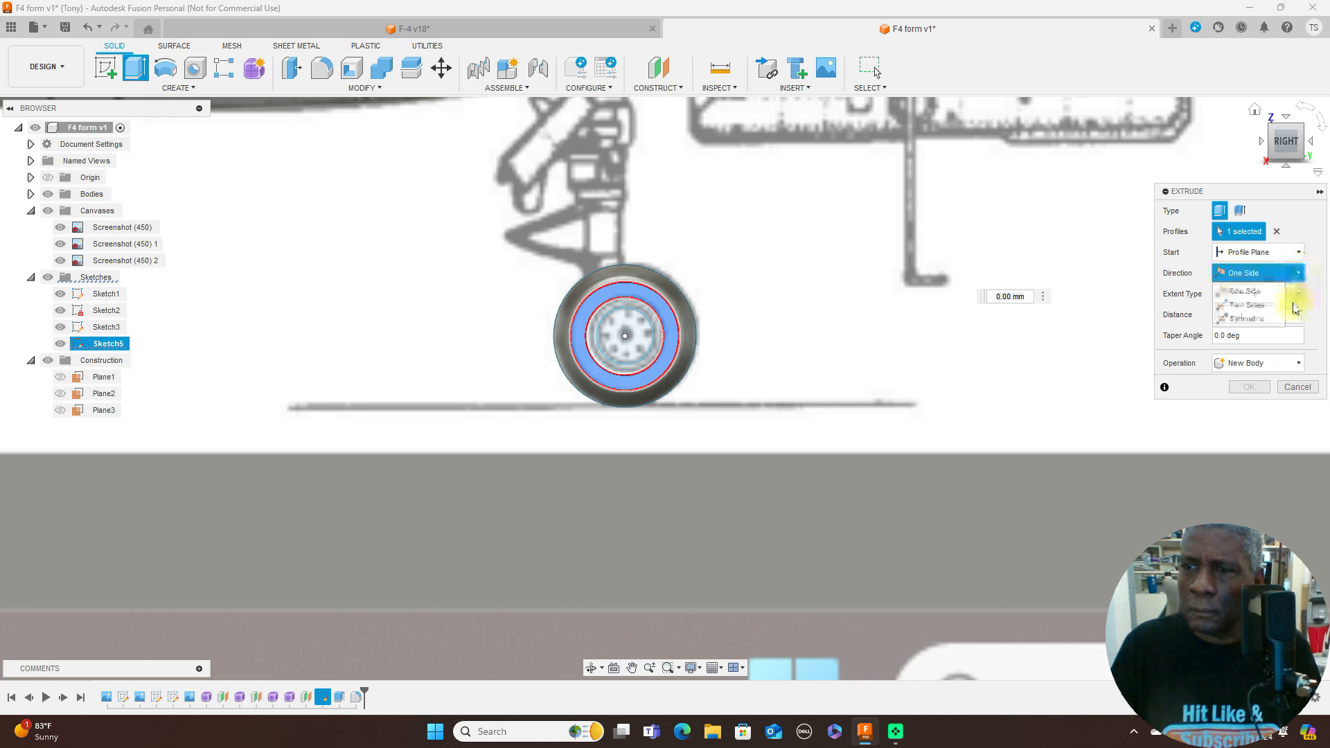
click(1287, 314)
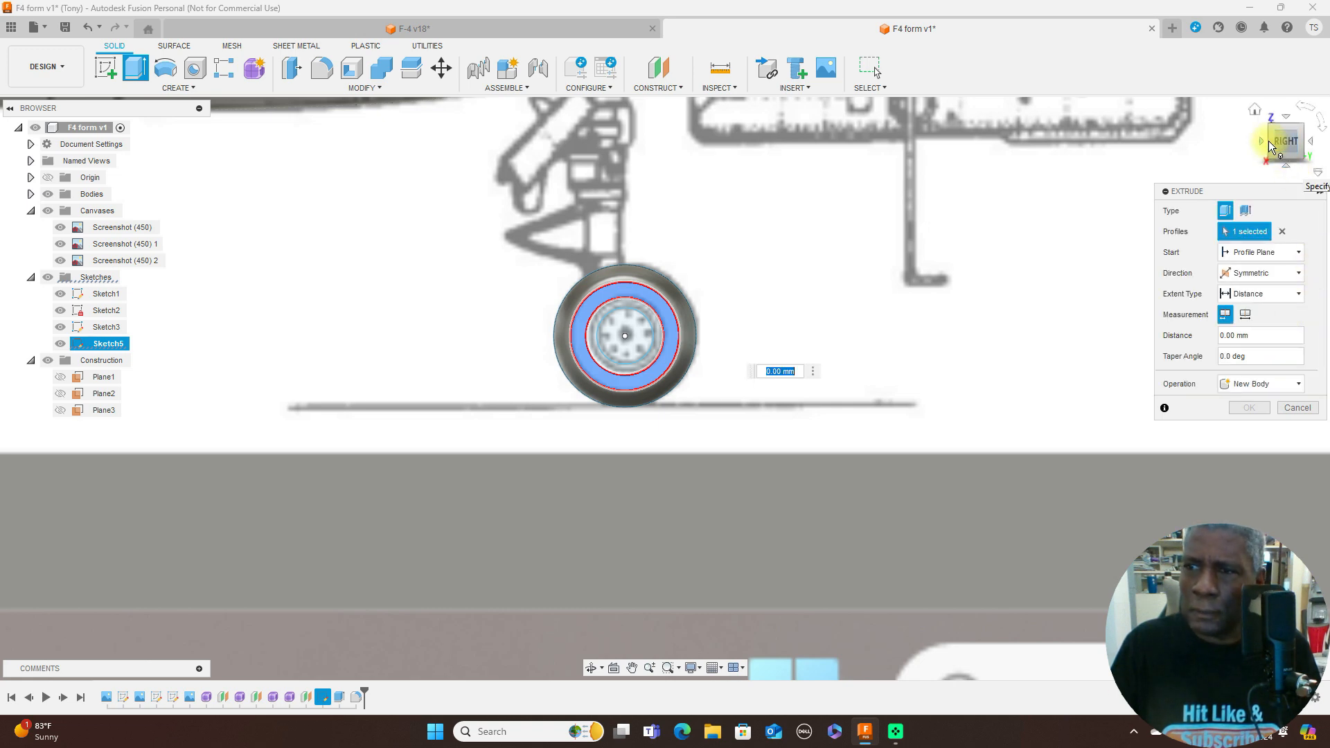
click(1293, 166)
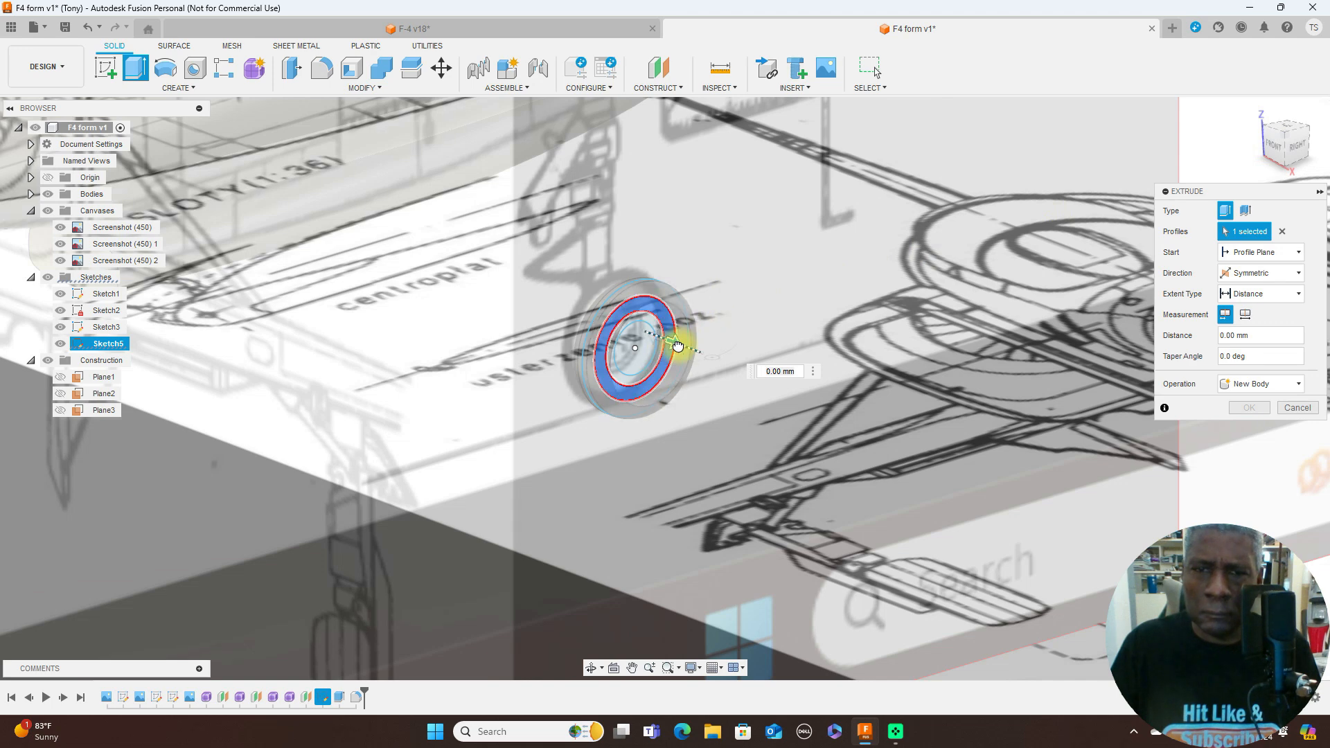
drag(677, 346, 684, 347)
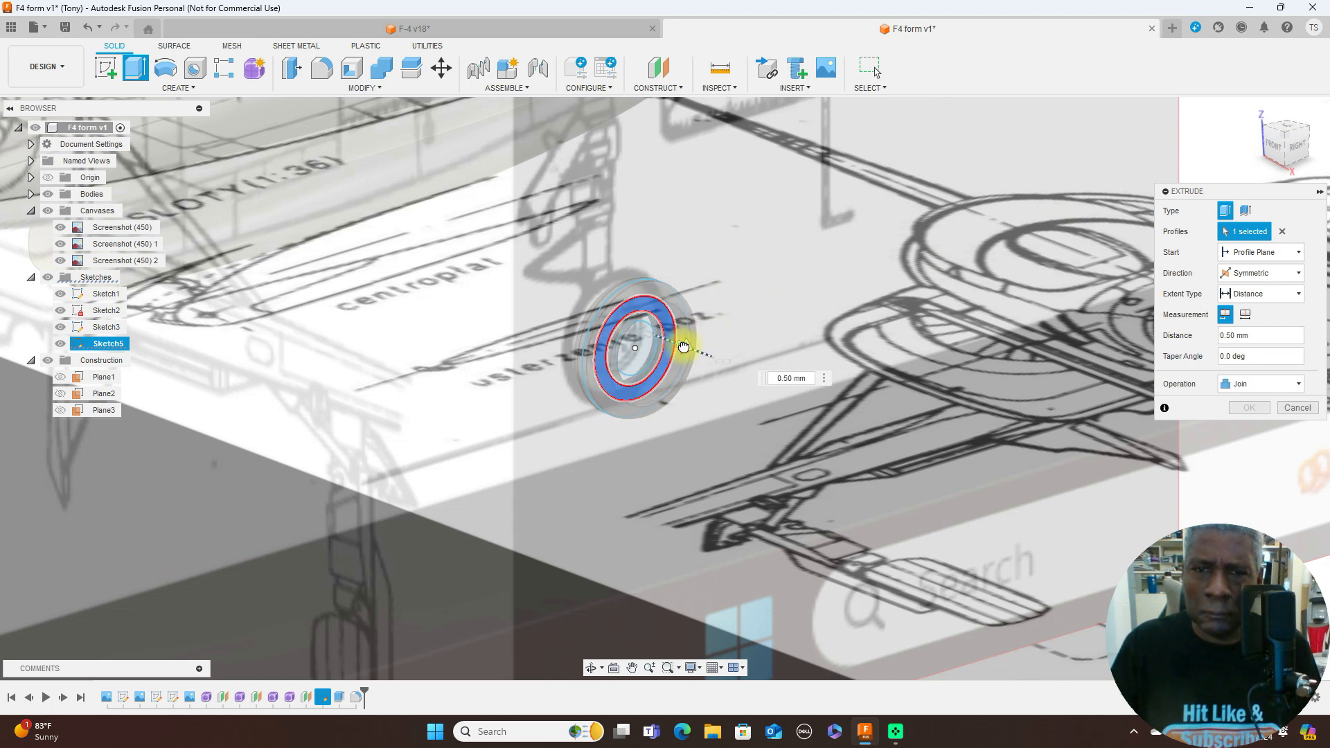
- Compare the ring extrusion with the front blueprint, keep its distance at 0.50 mm and create it as a new body
click(1302, 150)
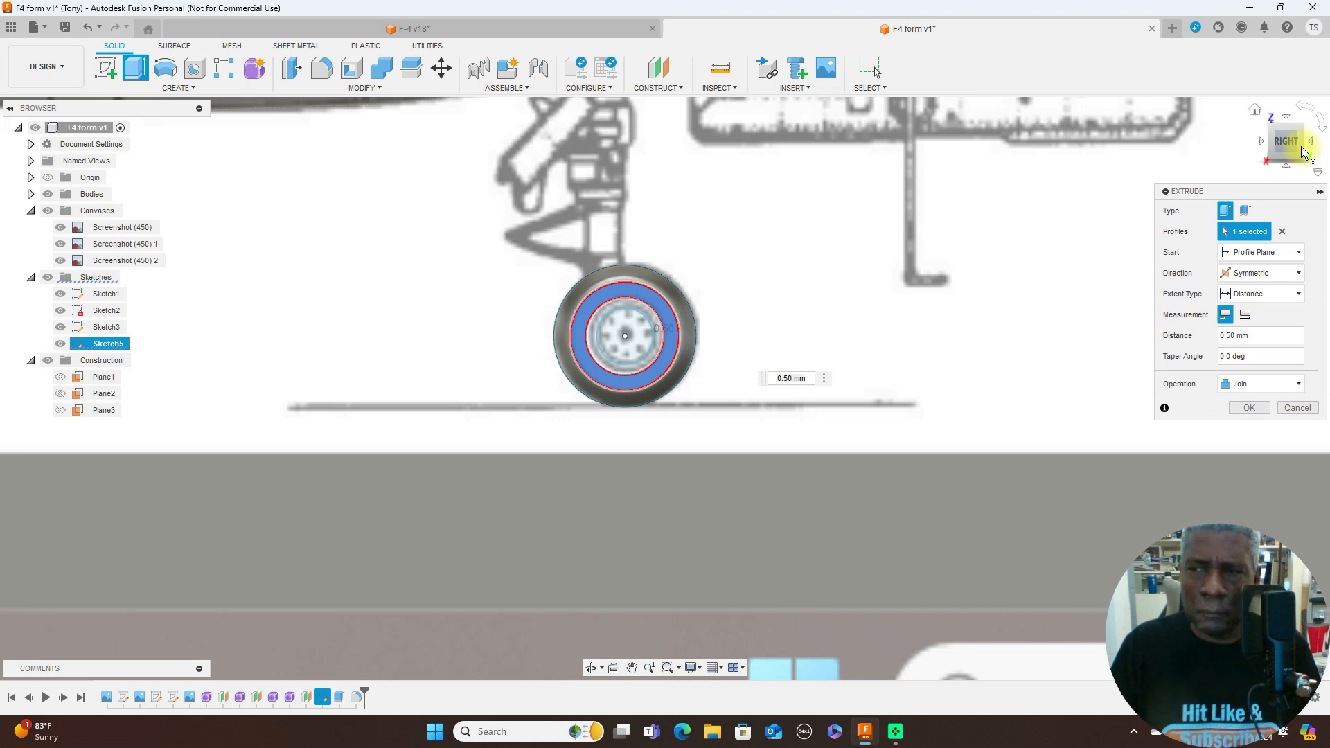
click(1262, 145)
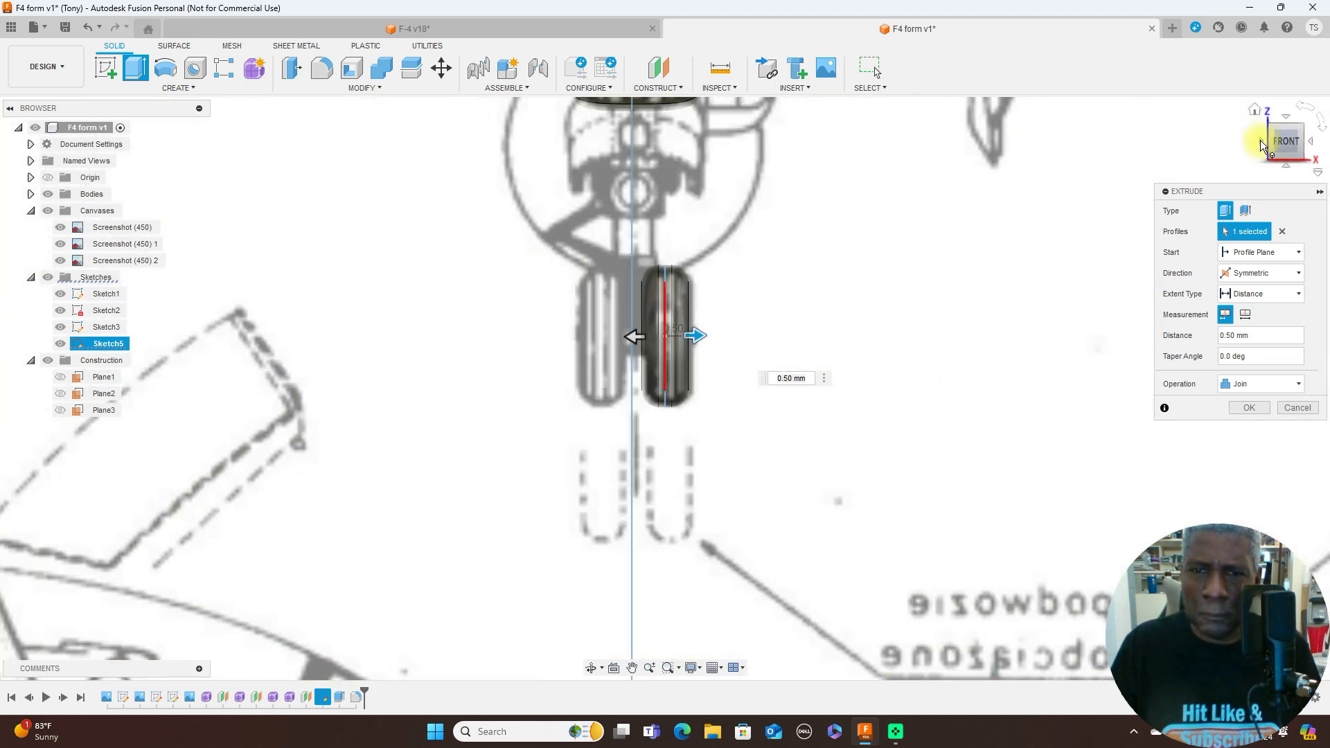
scroll(733, 325, up, 3)
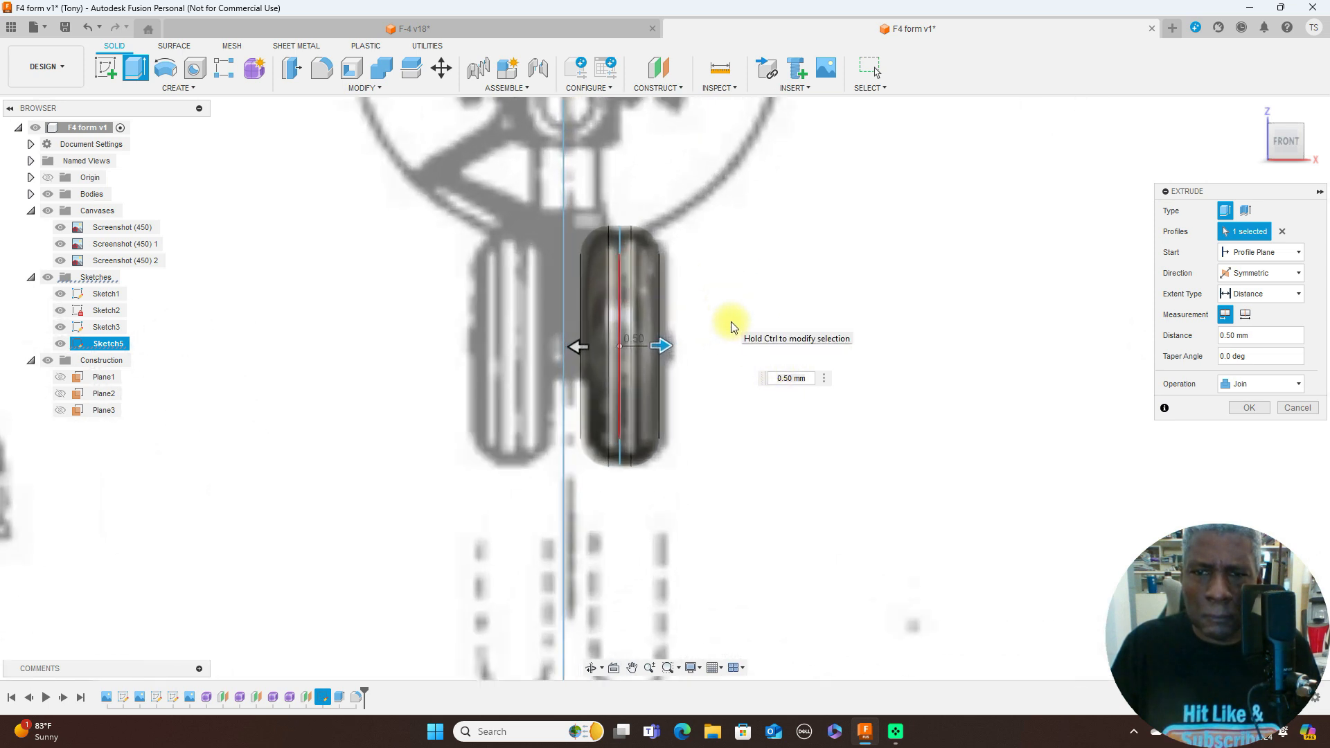
drag(663, 343, 674, 346)
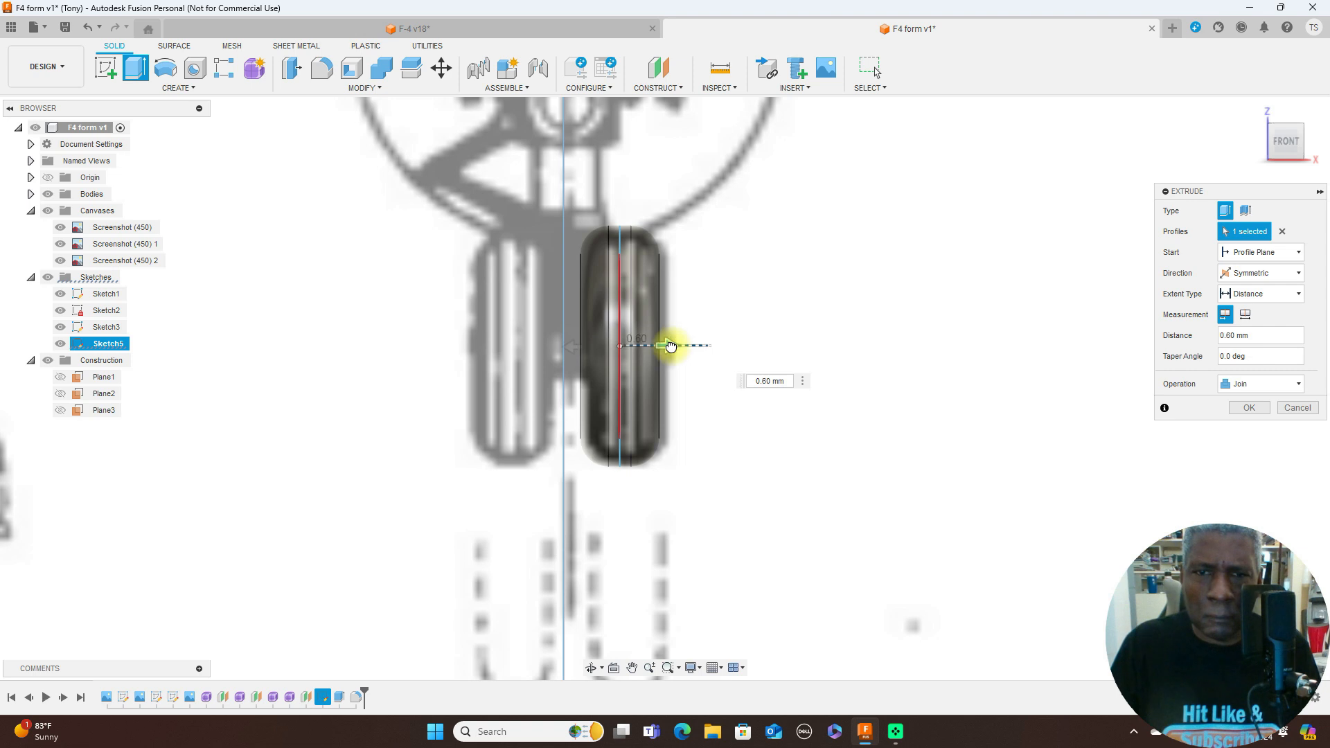
drag(665, 347, 665, 348)
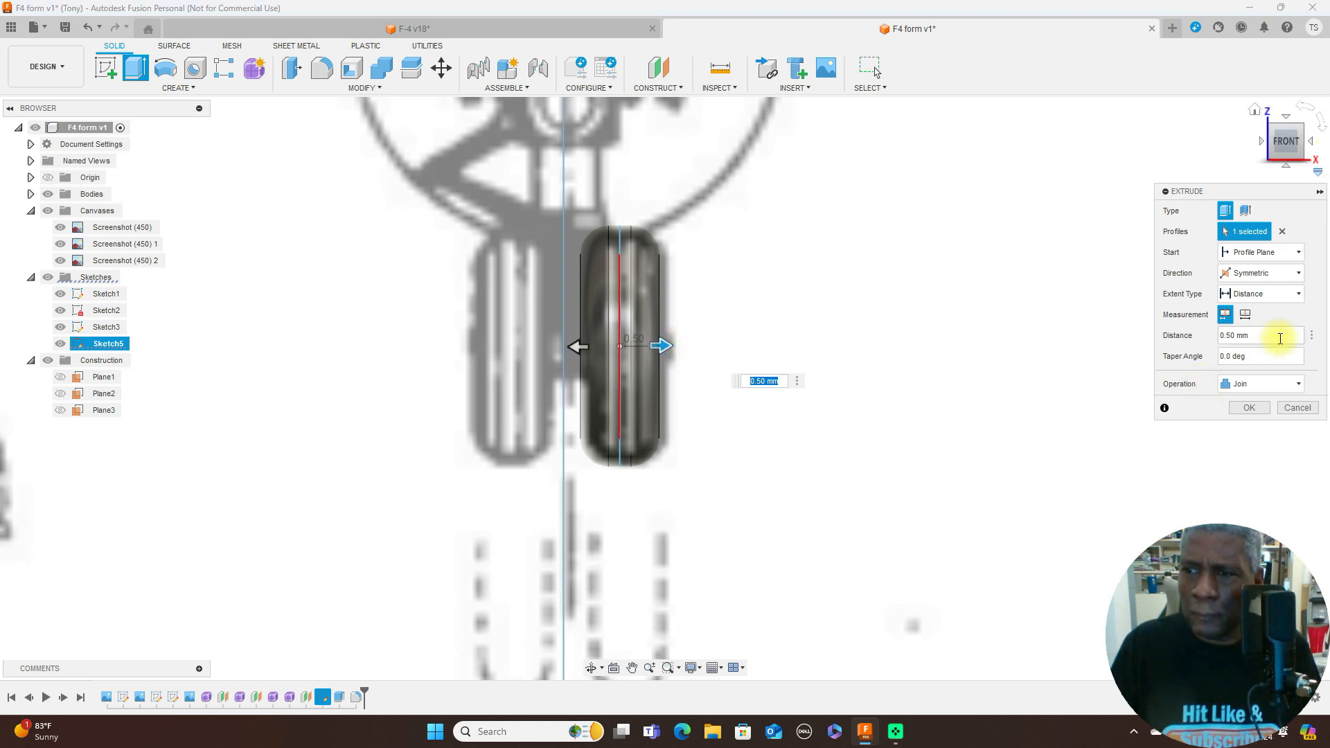
click(1292, 384)
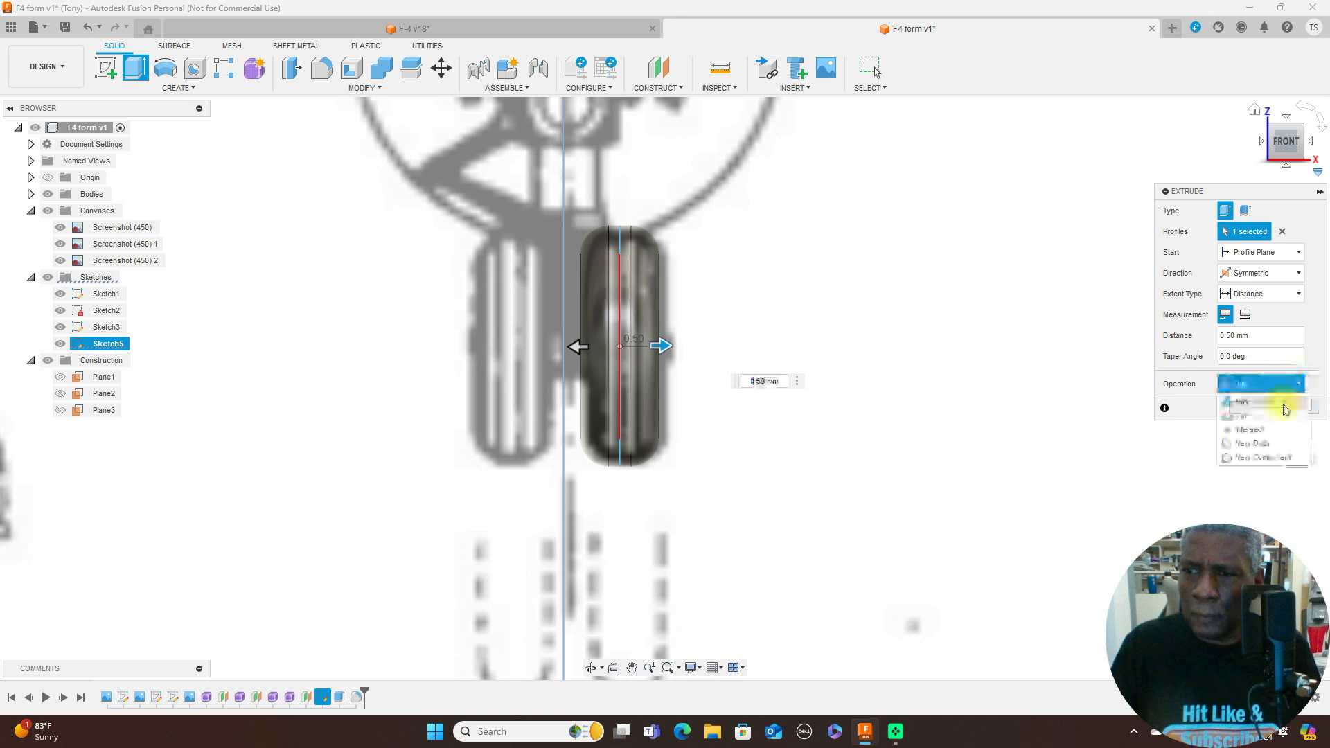
click(1278, 451)
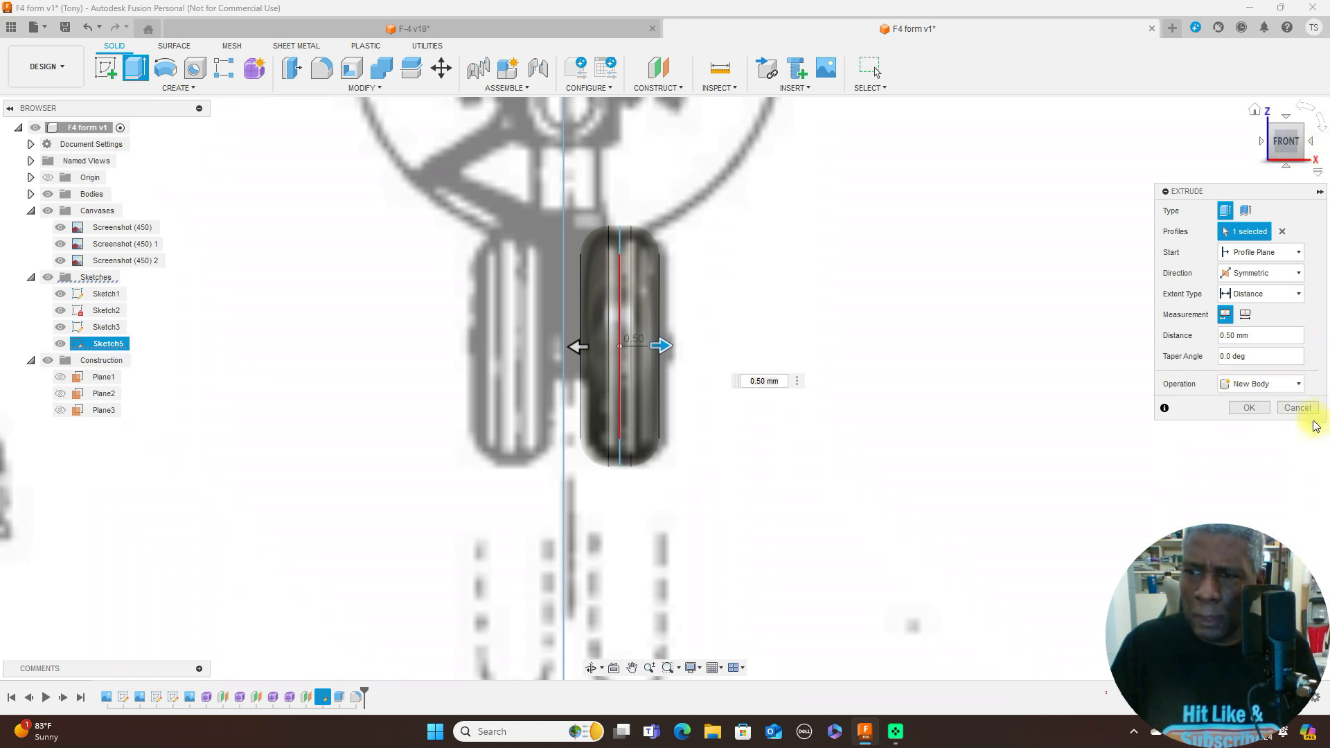
click(1250, 409)
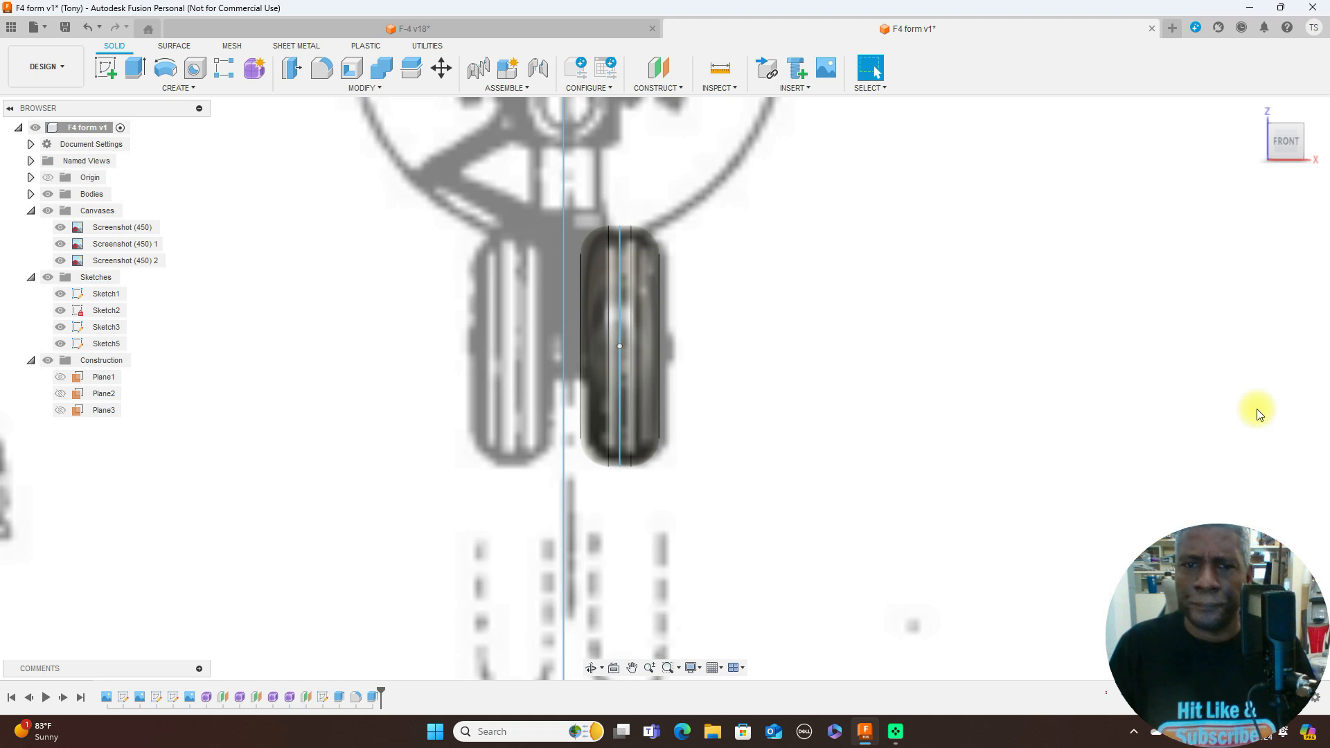
- Edit the inner ring's extrusion and set its symmetric distance to 0.66 mm
drag(1304, 149, 1220, 182)
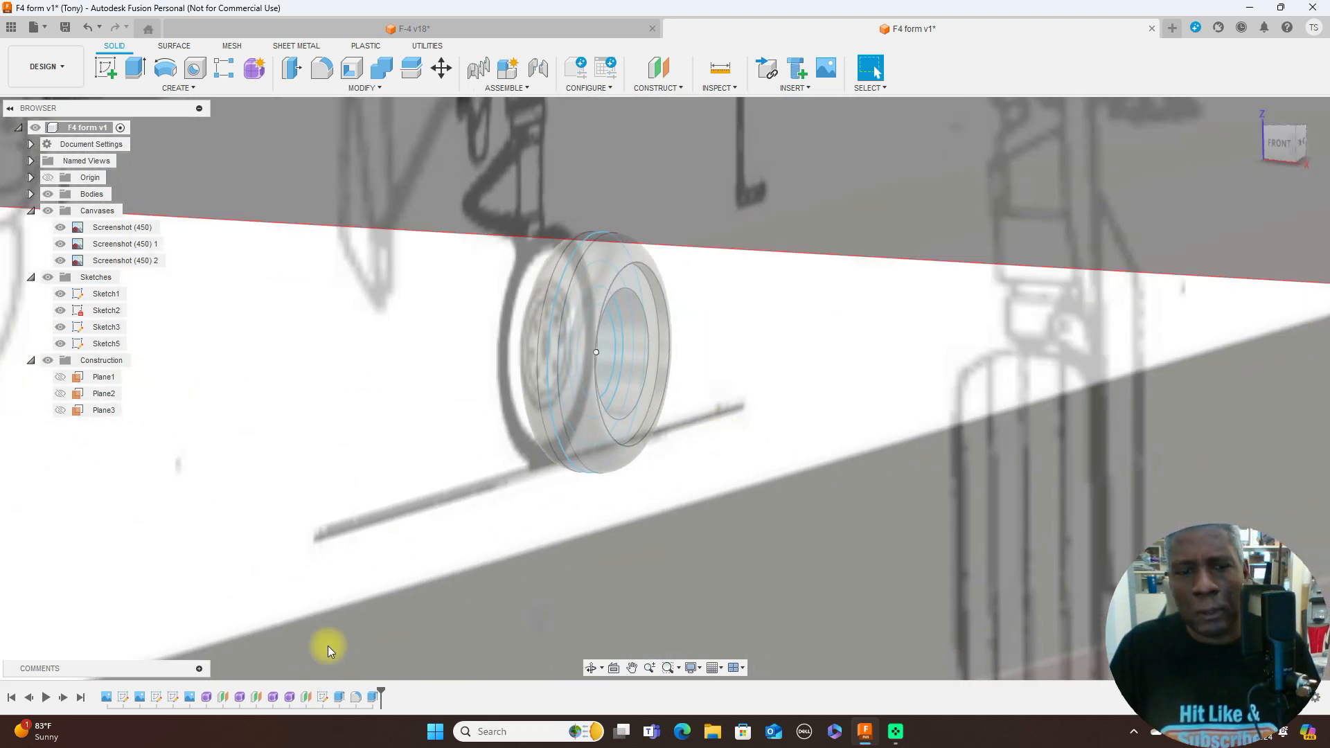
right_click(372, 697)
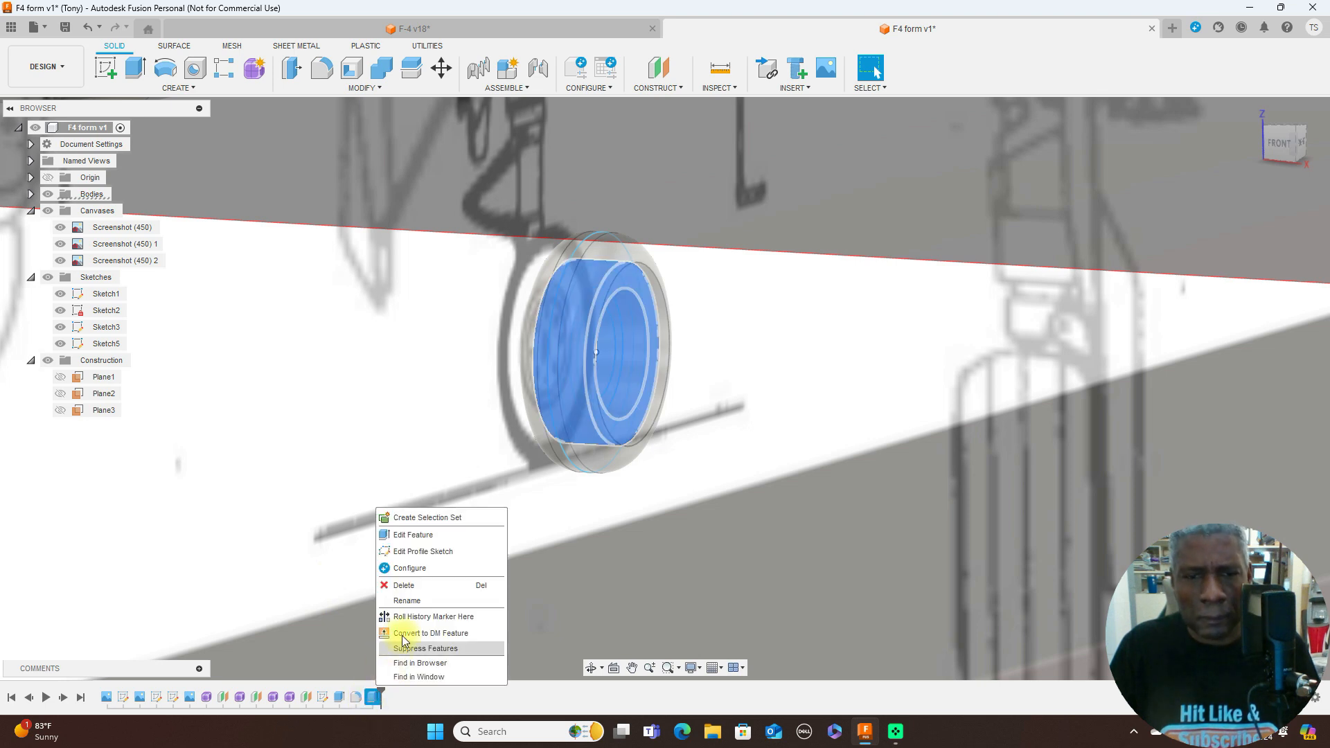
click(431, 535)
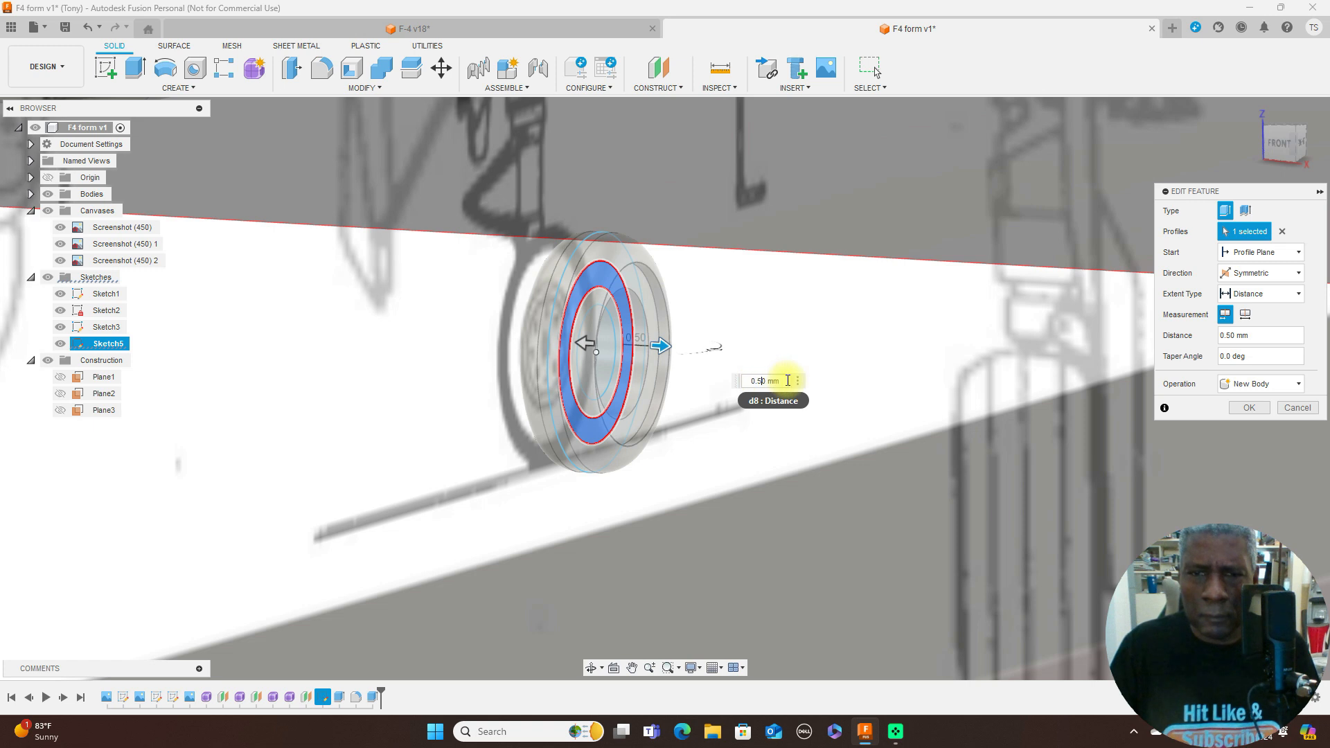
key(BackSpace)
text(6)
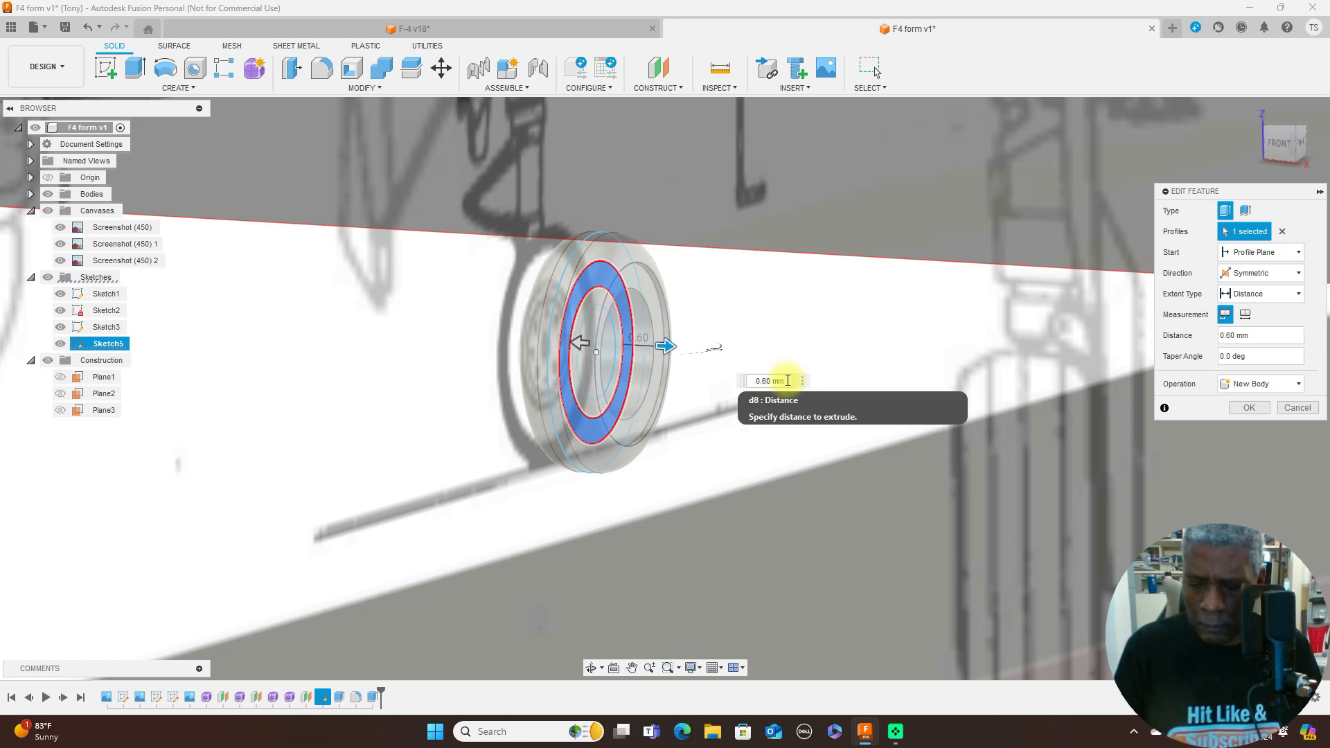
key(Right)
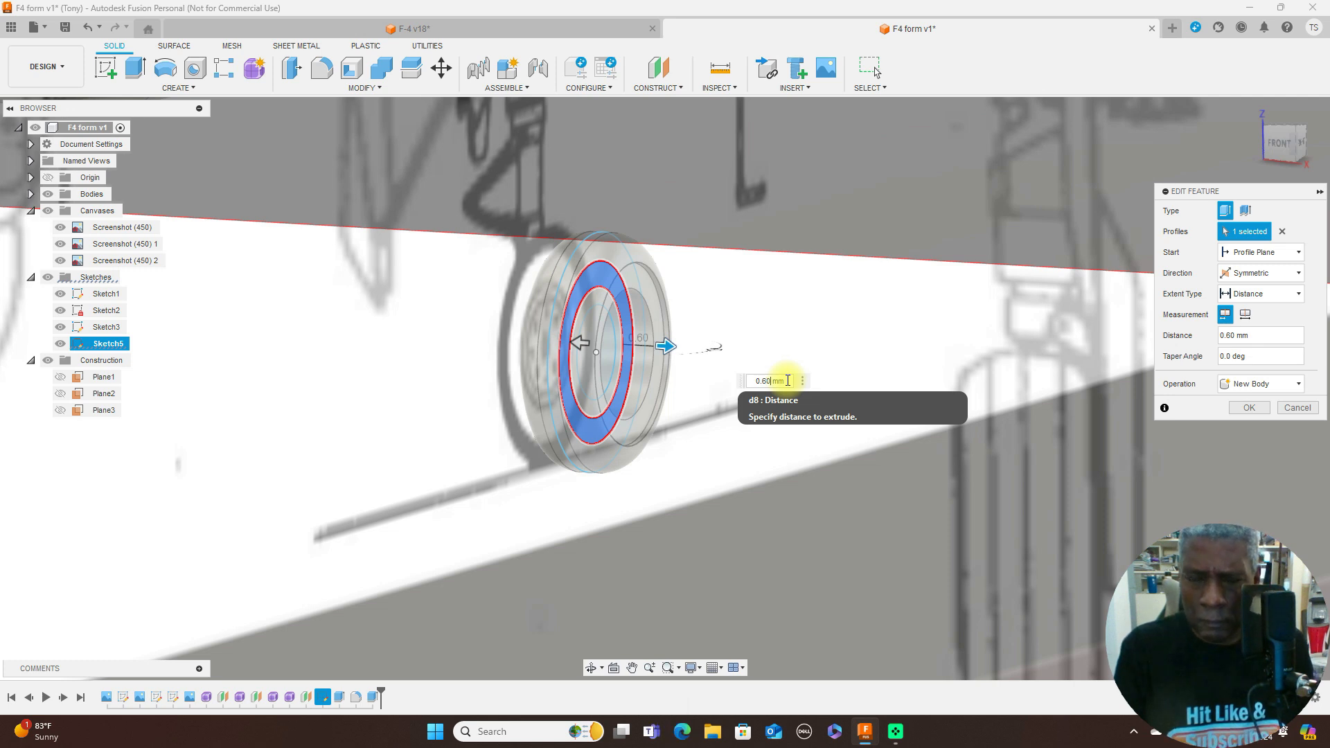
key(BackSpace)
text(5)
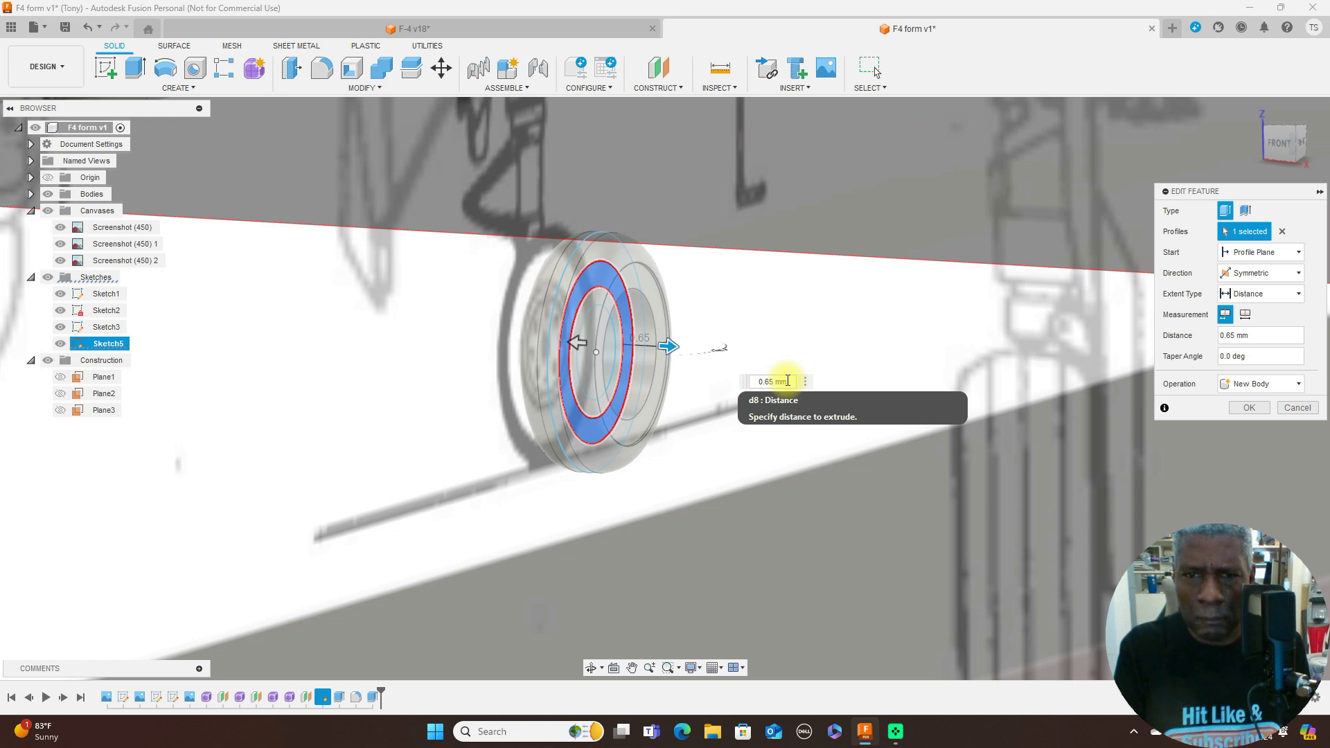
key(BackSpace)
text(6)
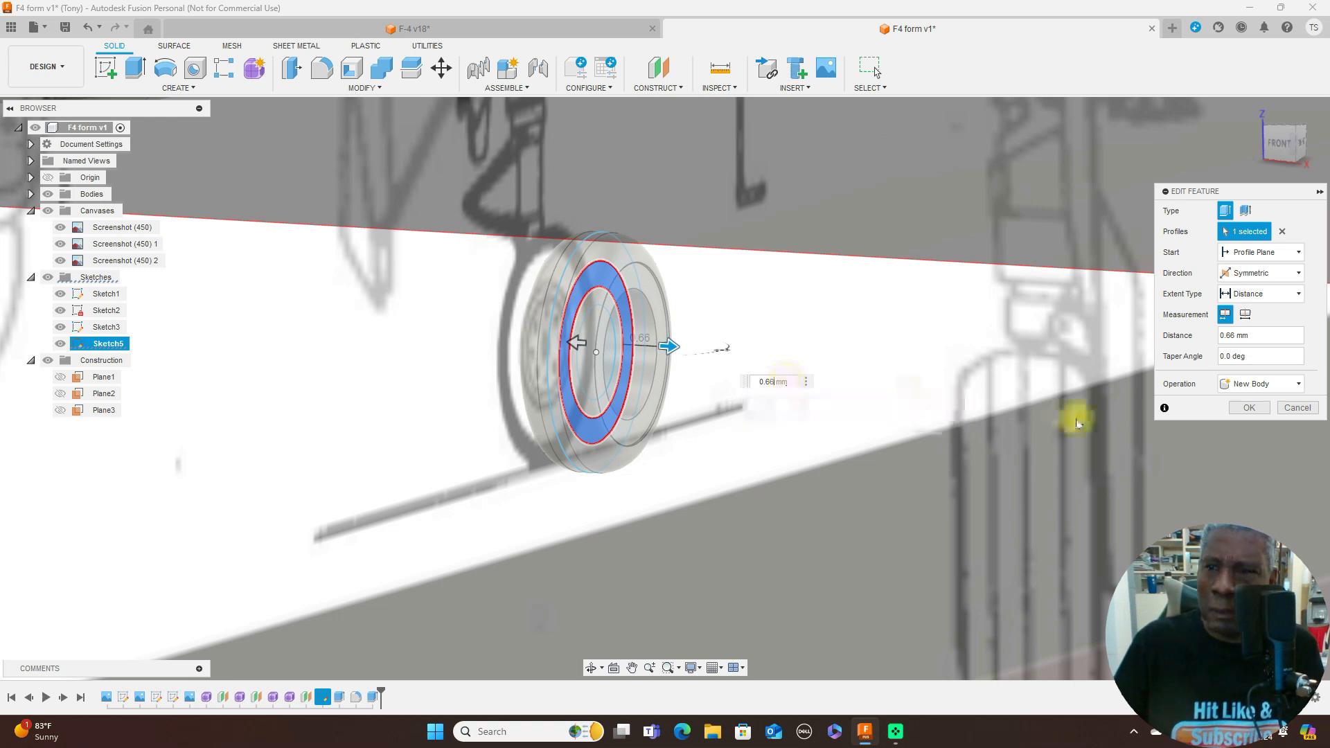
click(1248, 409)
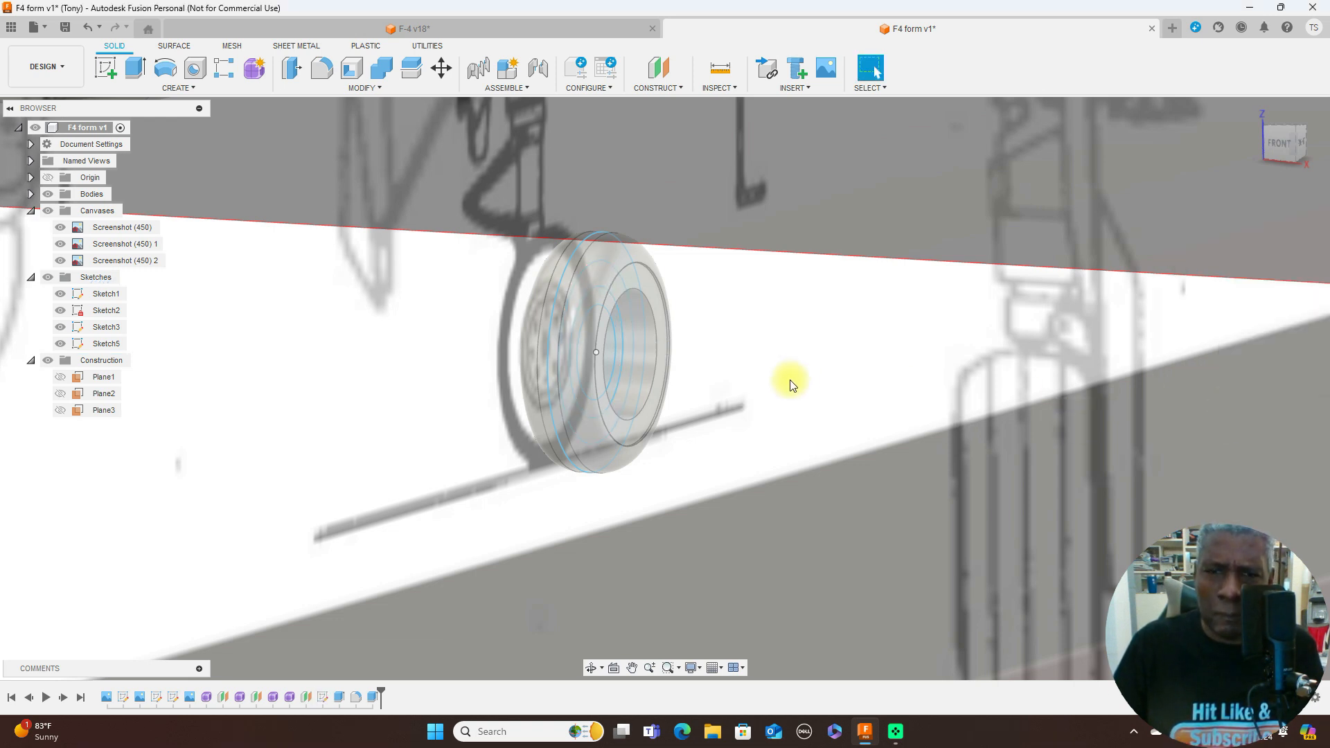
- Fillet the outer circular edge on one face of the inner ring with a 0.10 mm radius
scroll(786, 377, down, 4)
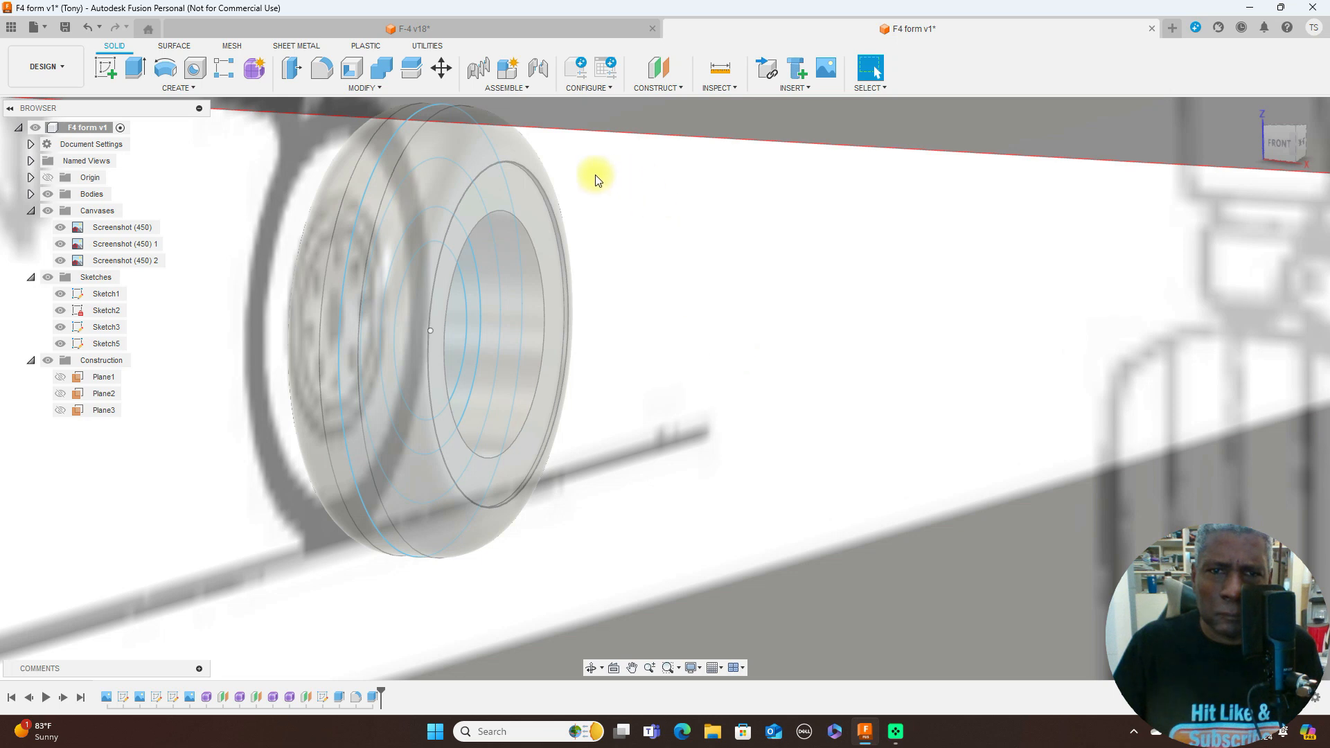
click(322, 67)
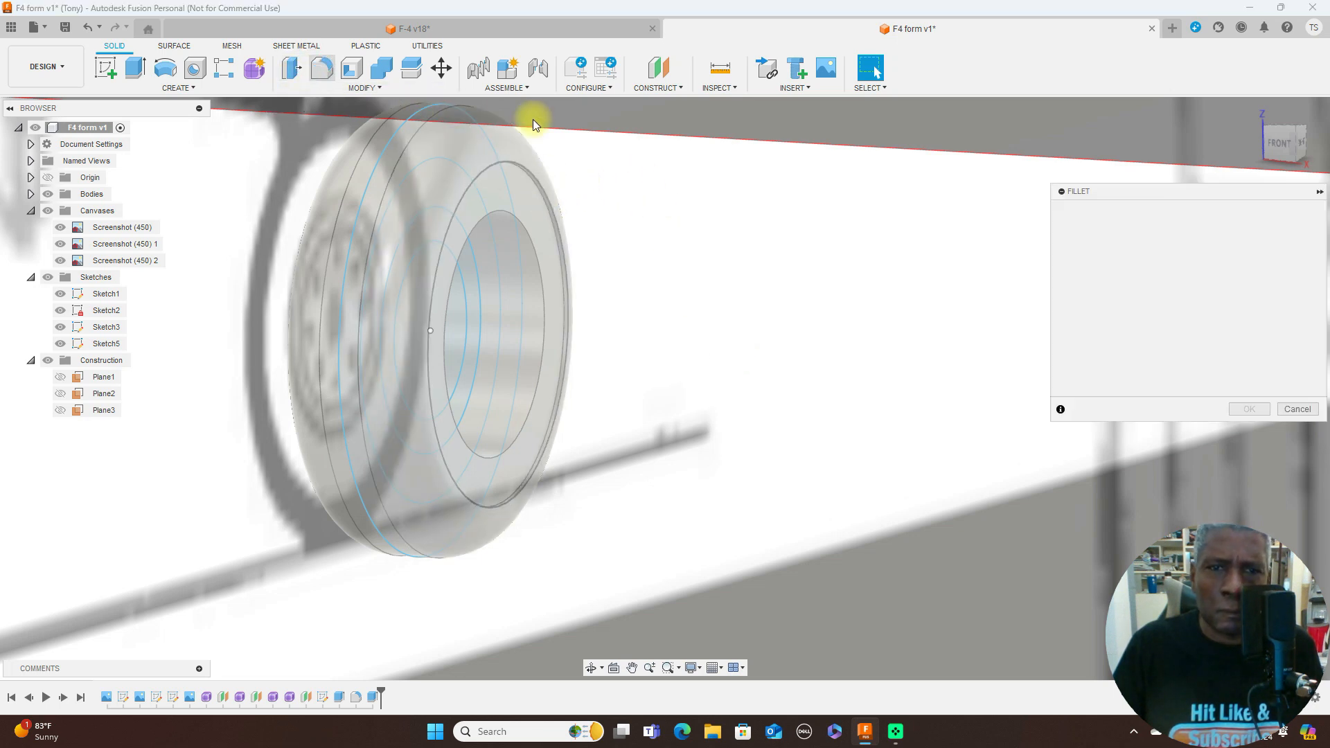
click(538, 181)
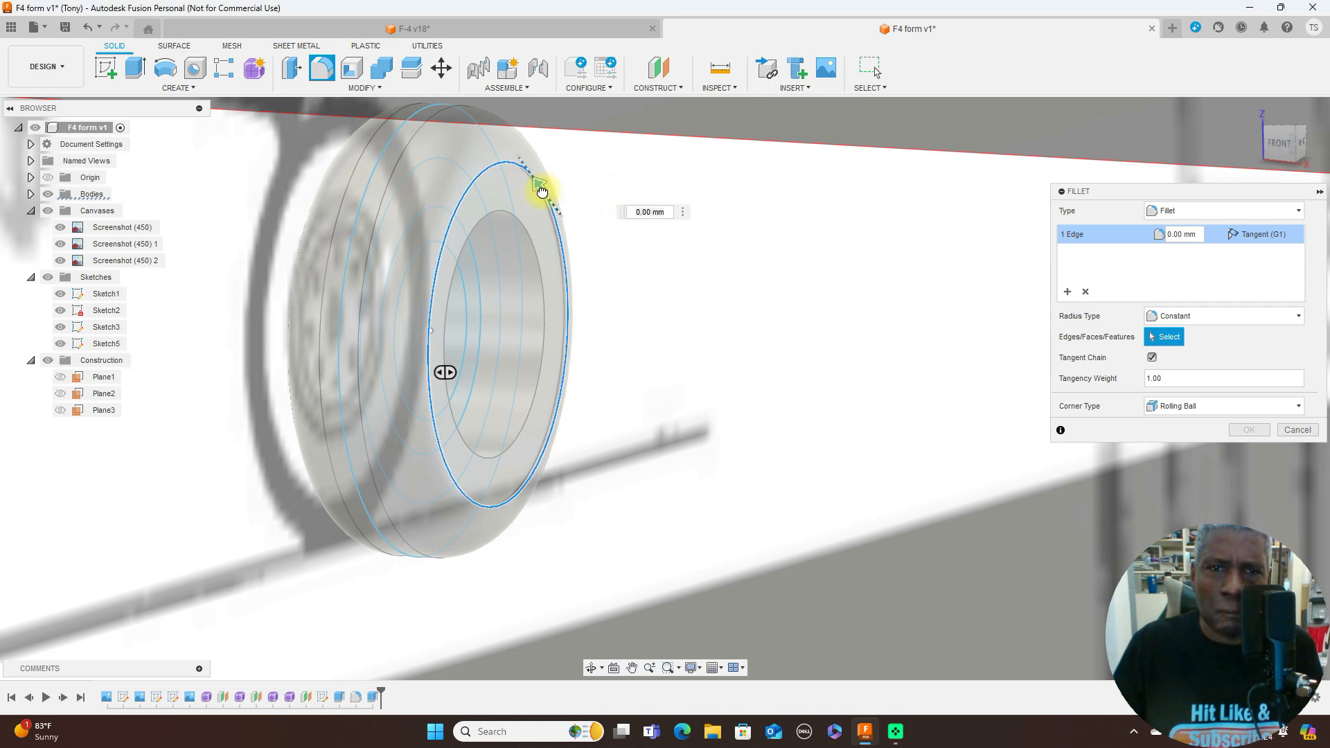
click(545, 190)
drag(561, 210, 549, 183)
click(544, 185)
click(539, 186)
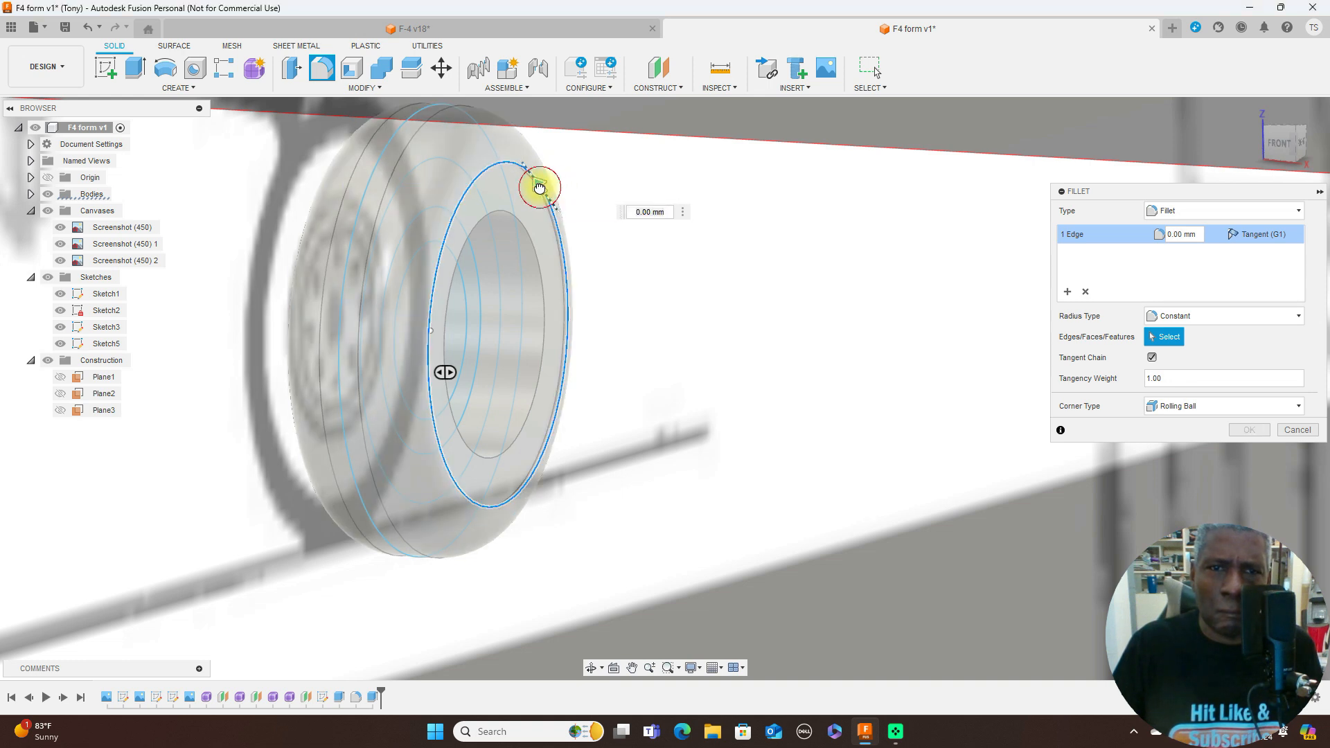
drag(539, 187, 539, 182)
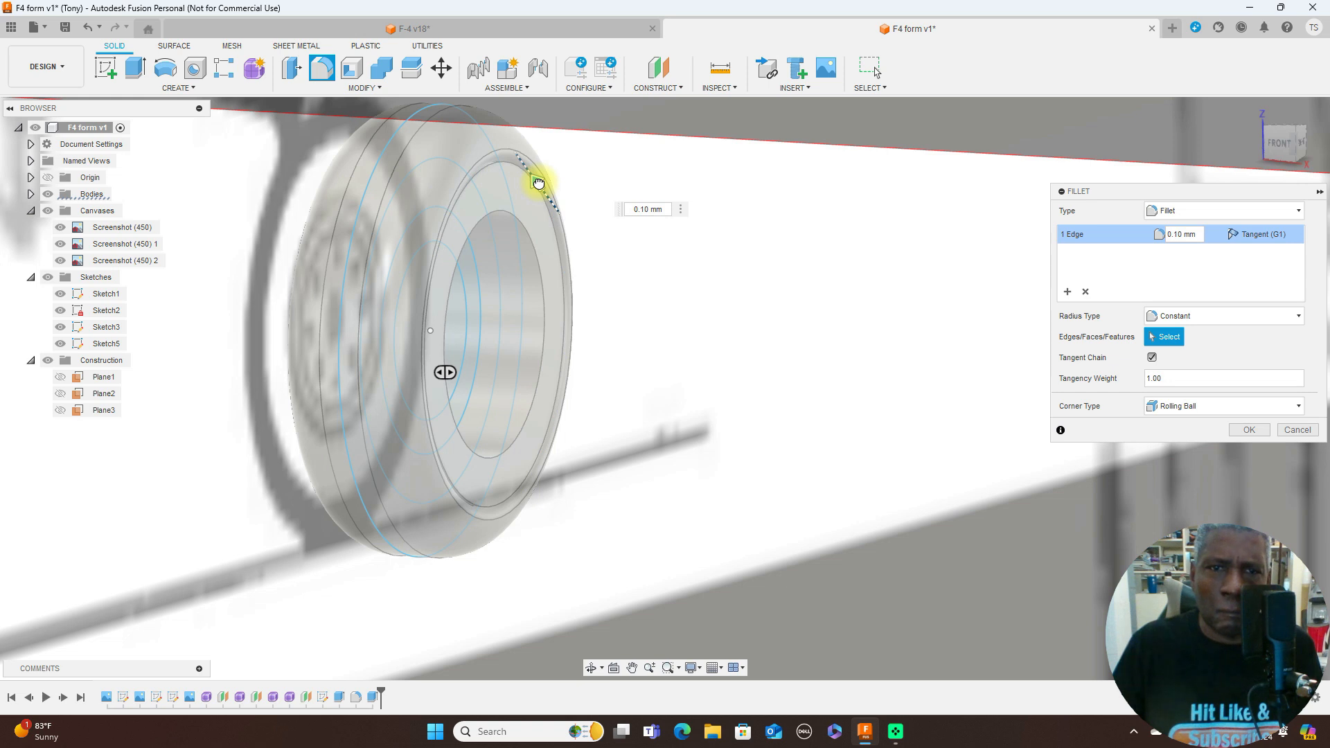
scroll(719, 279, down, 5)
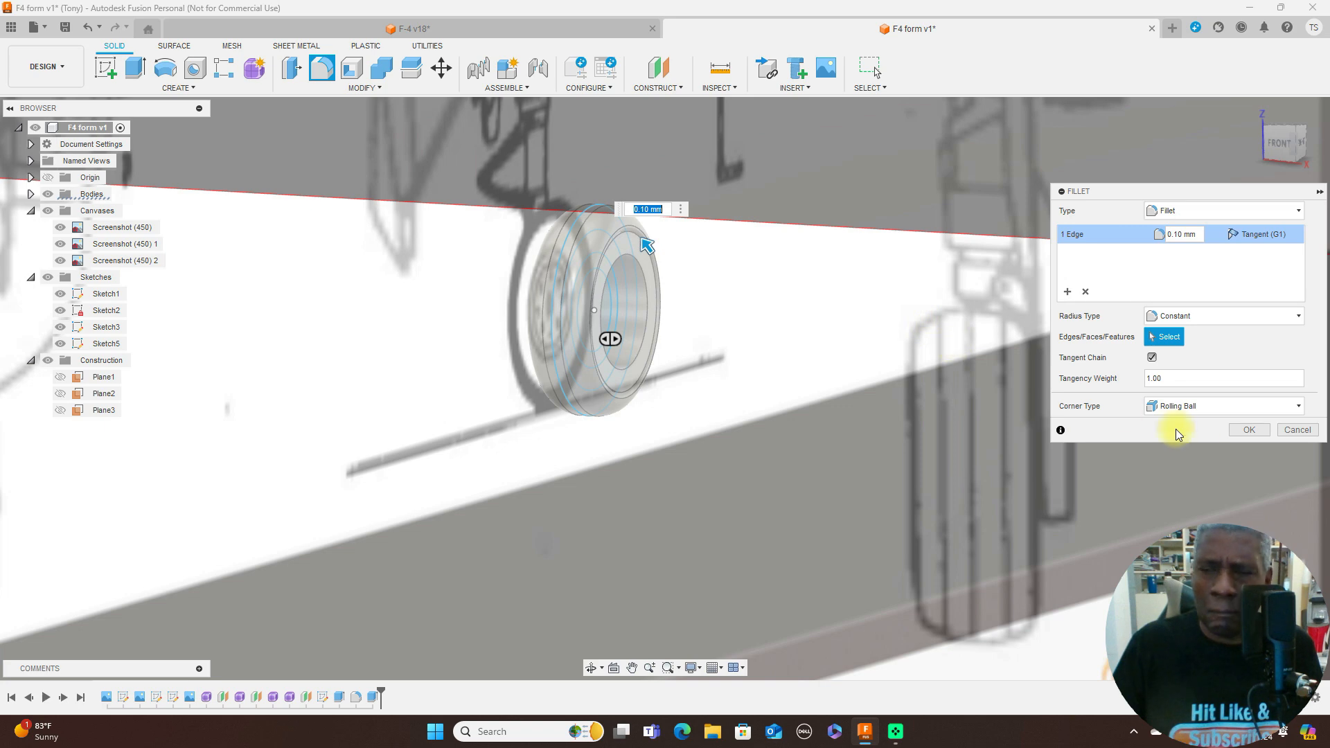
click(1240, 429)
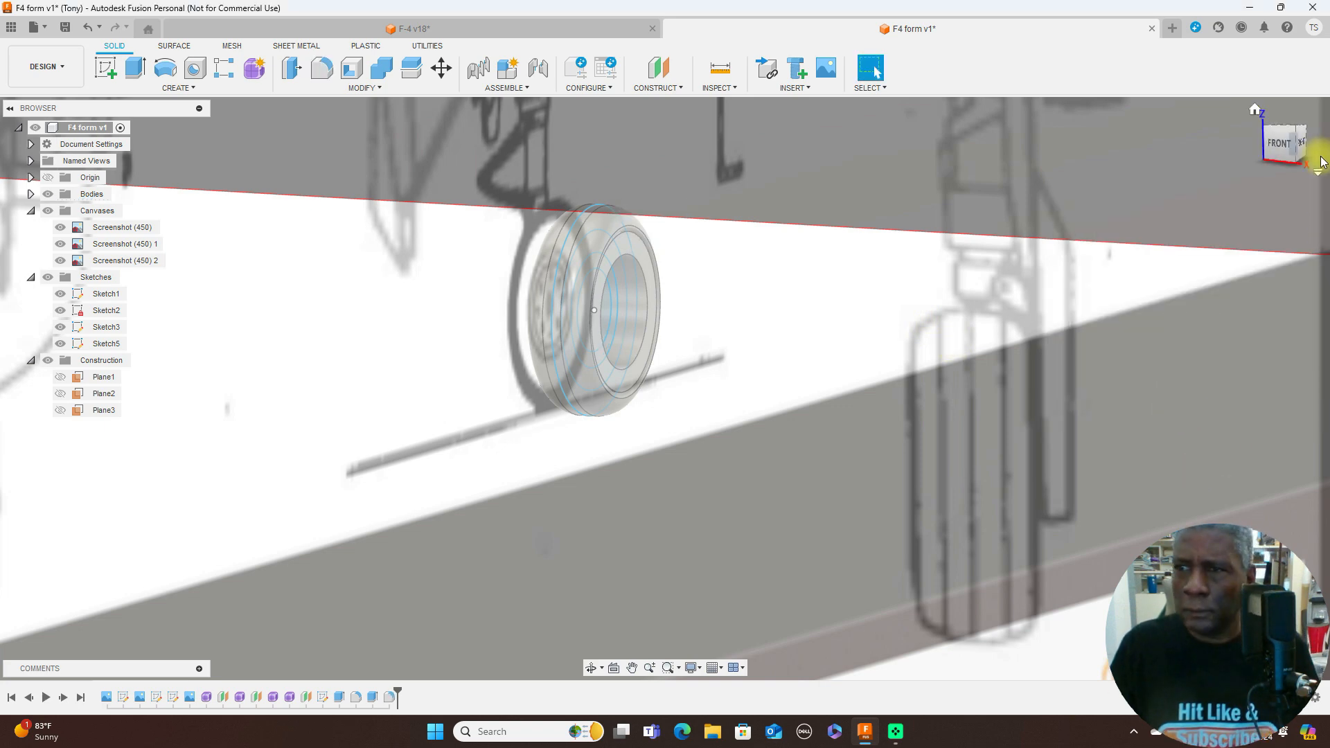
click(1287, 141)
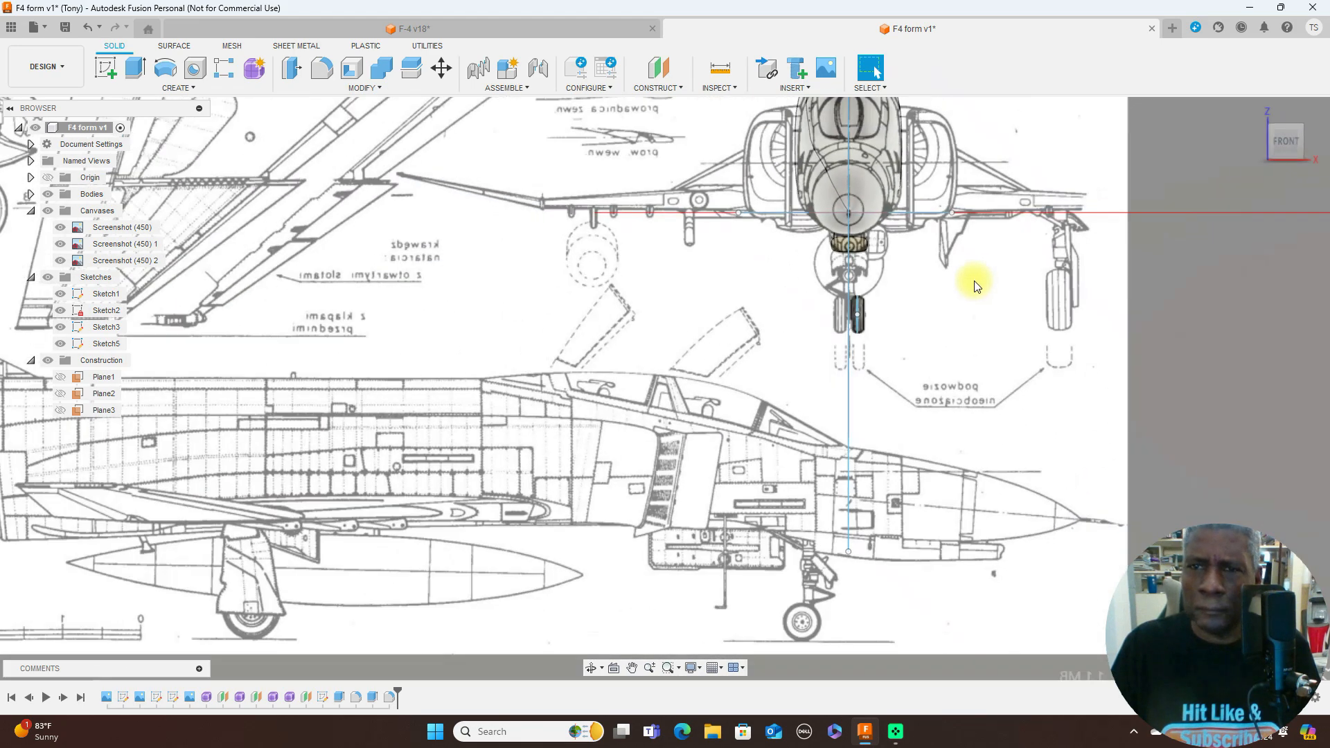
- Examine the finished nose wheel beneath the fuselage from the side, with the blueprint canvases hidden and shown again
scroll(975, 286, down, 2)
middle_drag(924, 348, 722, 472)
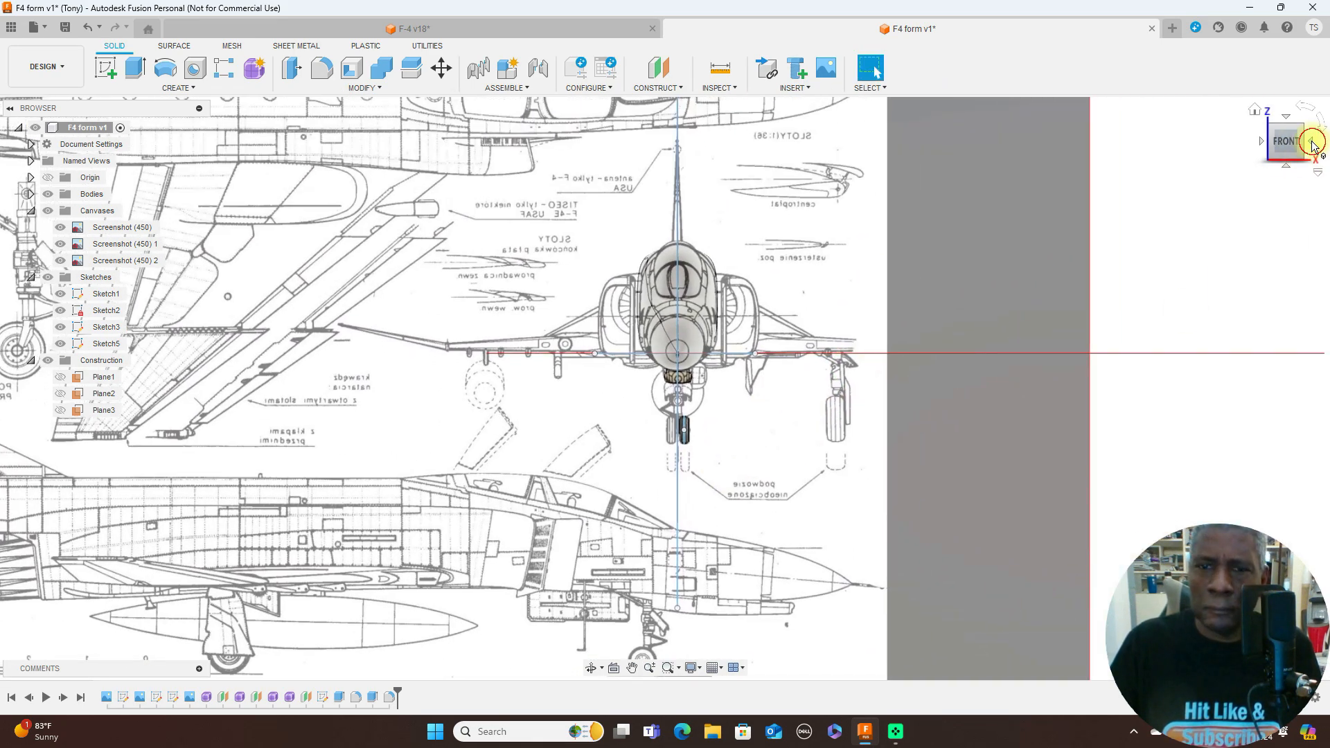
click(1314, 143)
scroll(938, 354, up, 3)
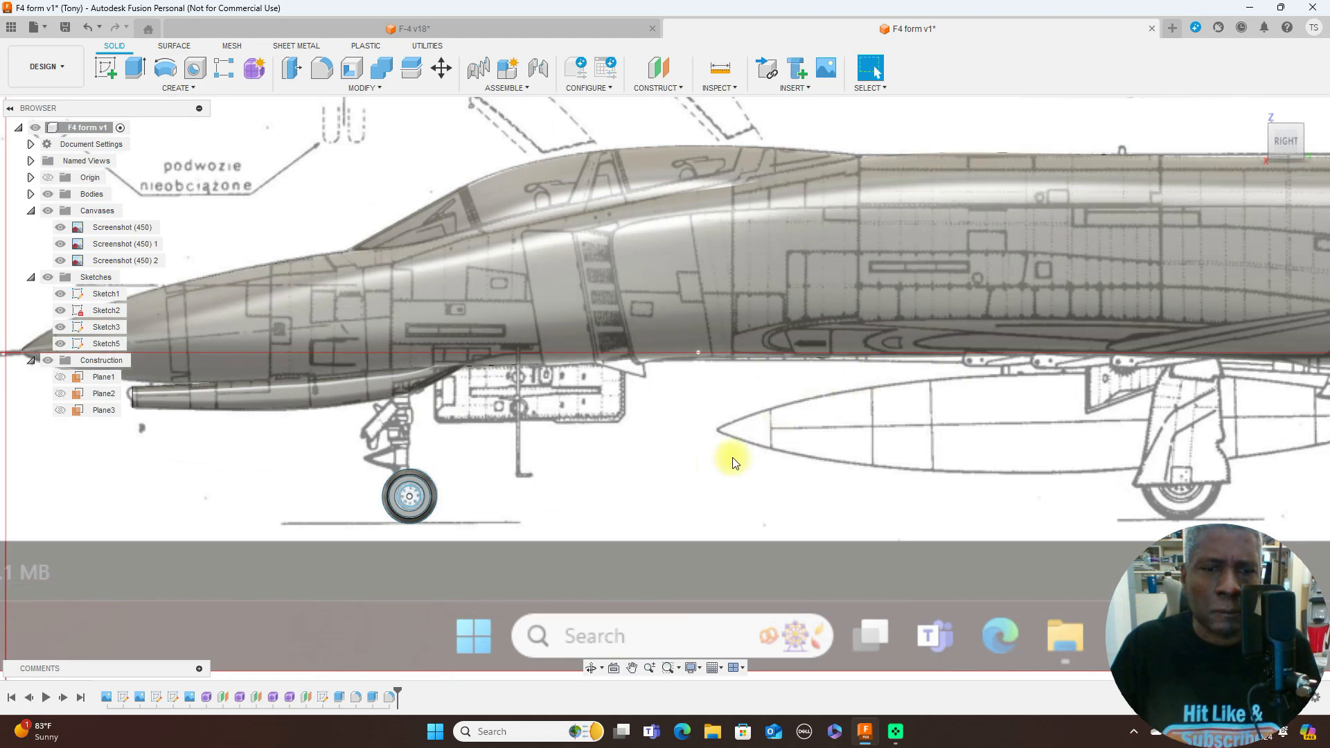
scroll(684, 468, up, 2)
drag(778, 403, 867, 342)
key(Escape)
click(46, 210)
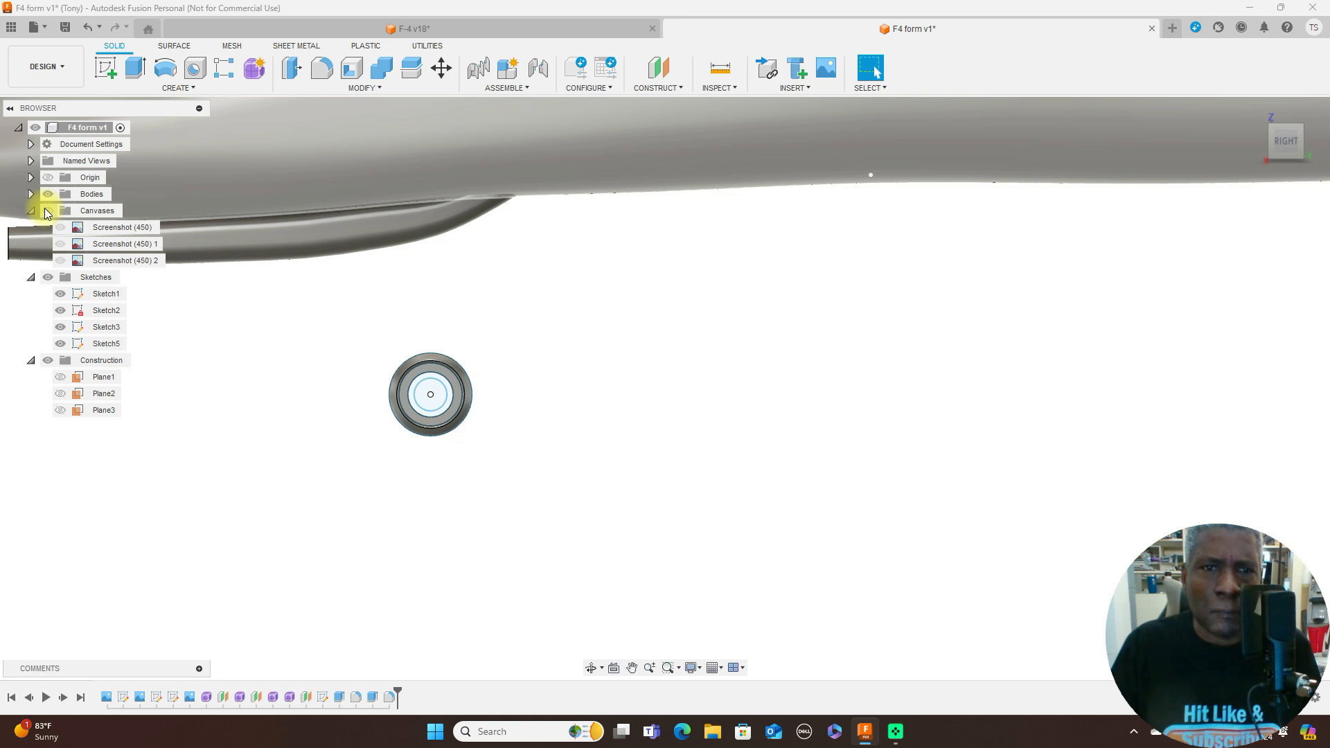
scroll(780, 478, down, 4)
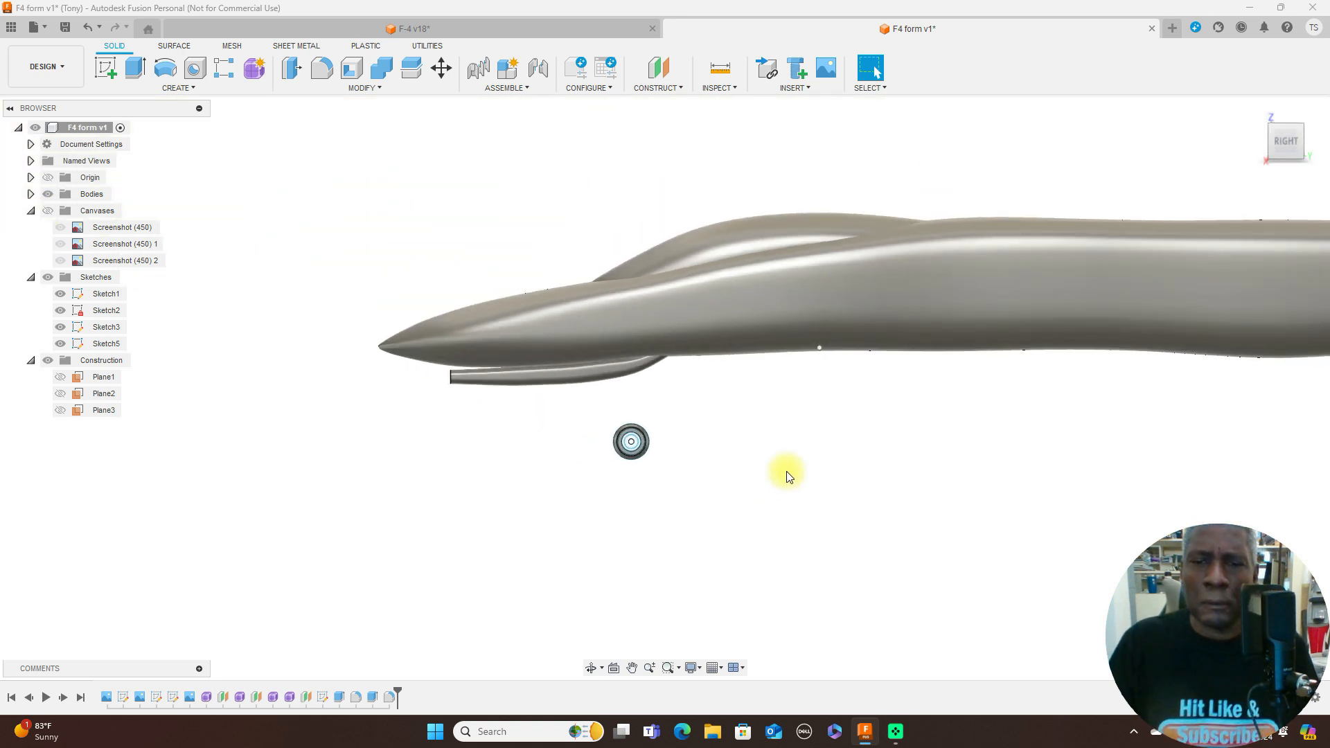
scroll(786, 471, up, 2)
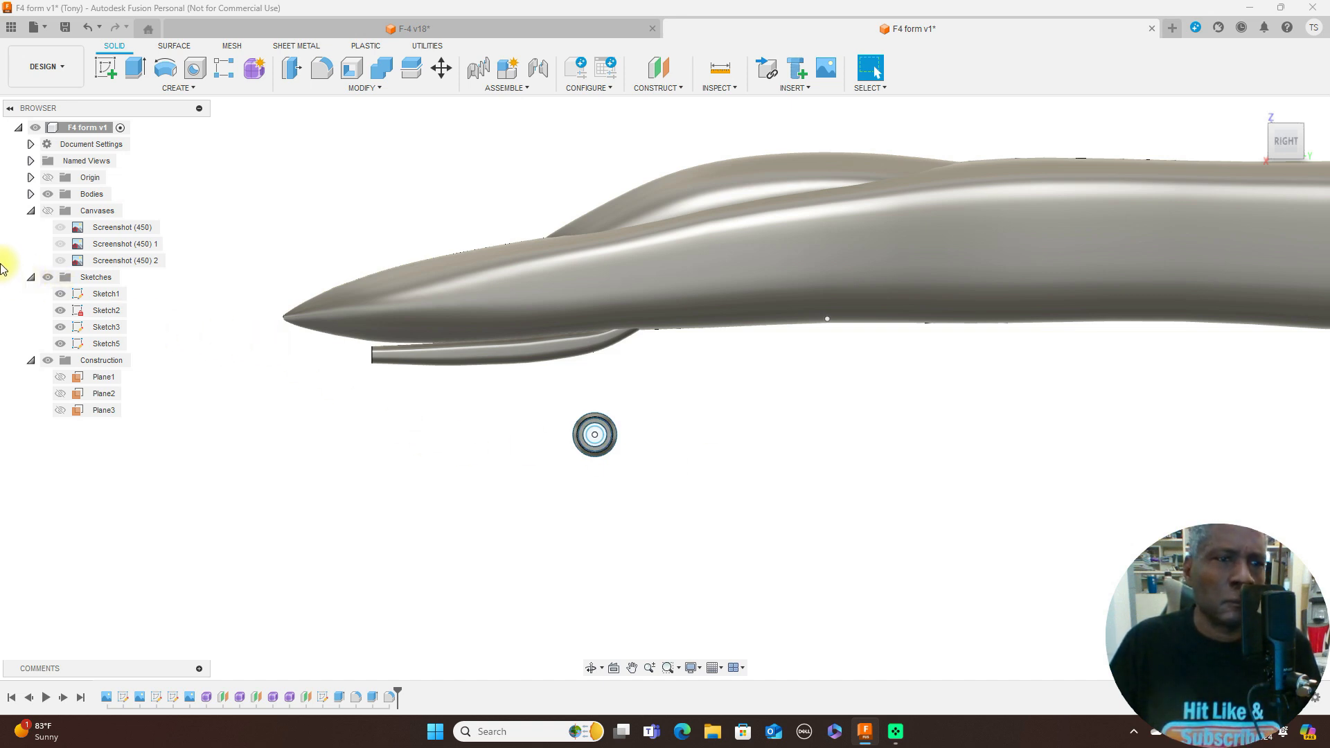
scroll(529, 427, up, 2)
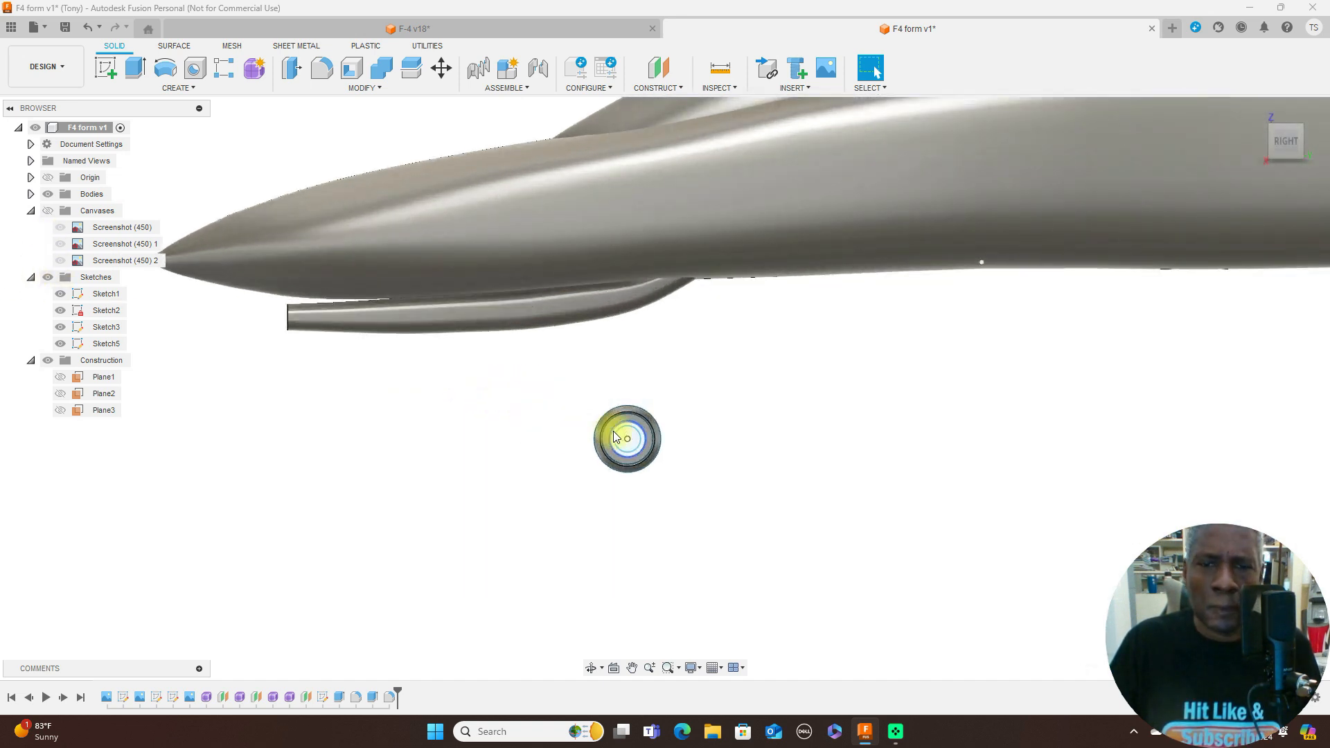
scroll(730, 443, down, 3)
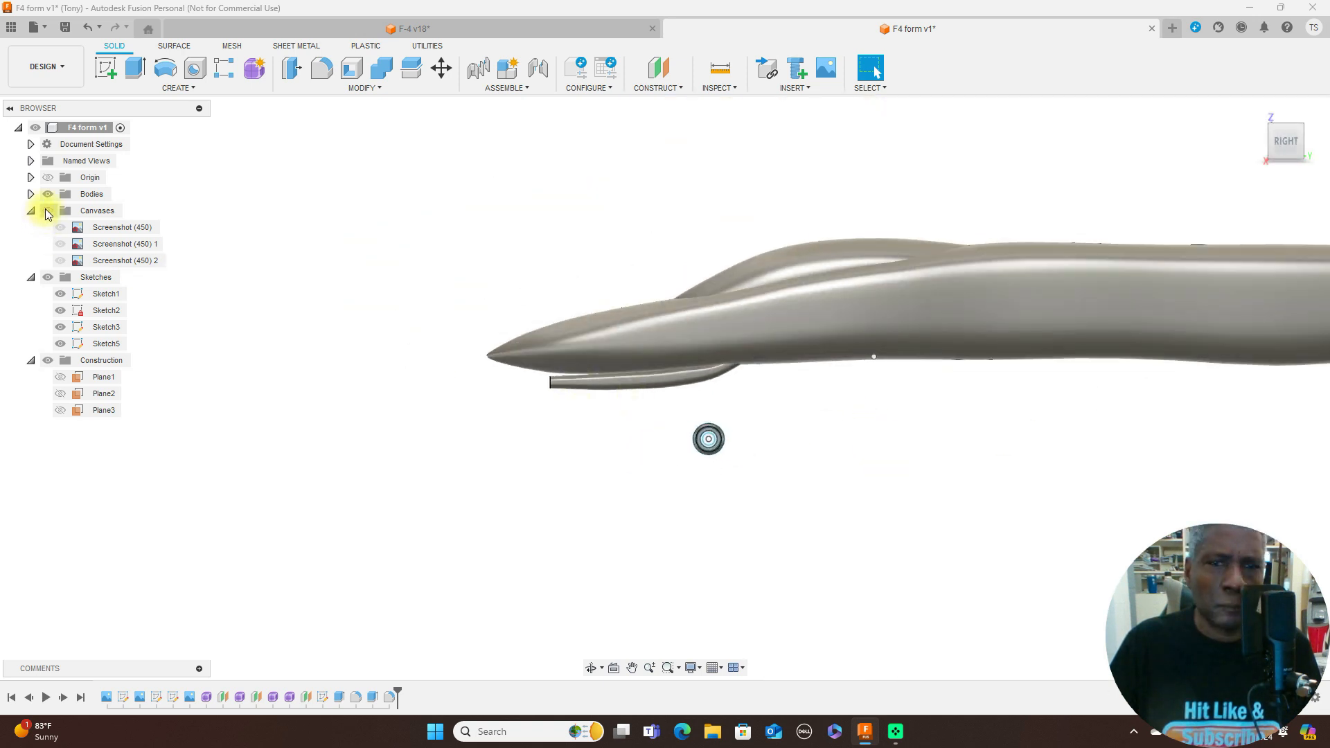
click(48, 211)
- Compare the nose gear strut above the wheel in the side and front blueprint views
scroll(954, 456, down, 4)
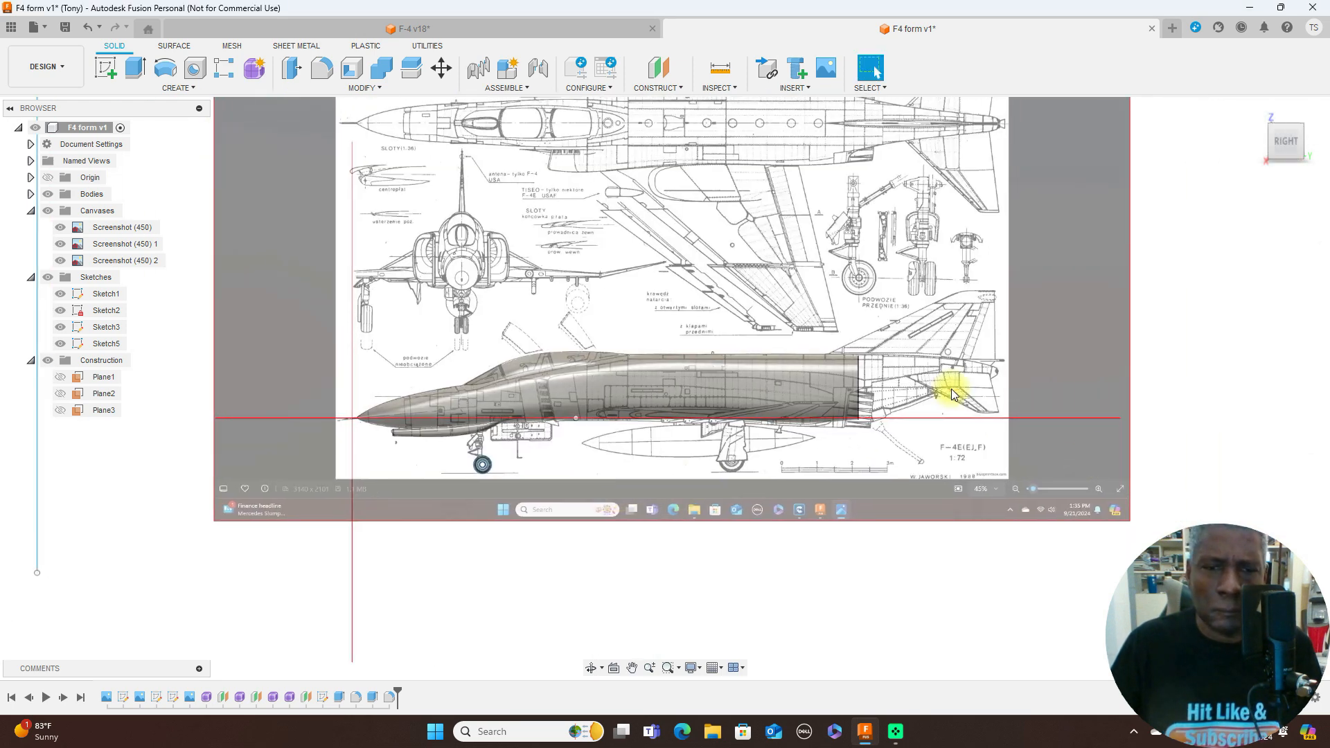
scroll(572, 465, up, 4)
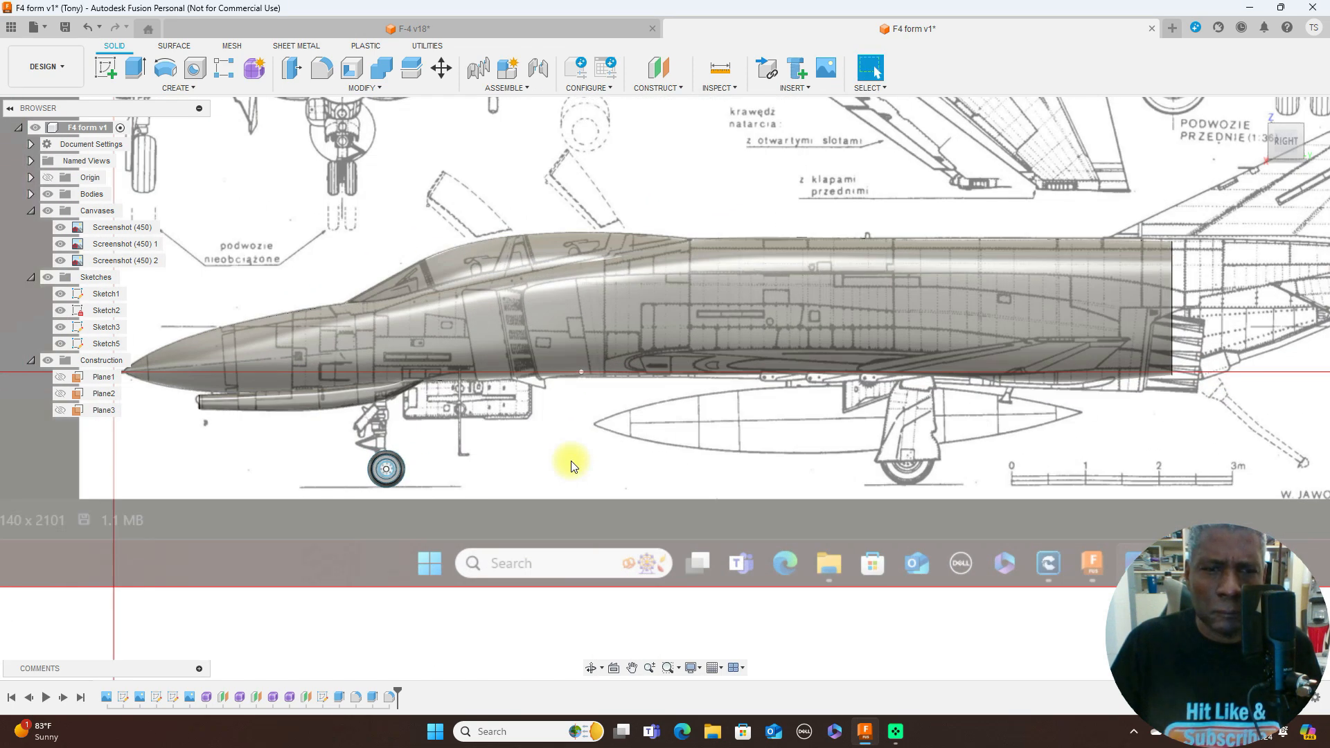
scroll(572, 466, down, 2)
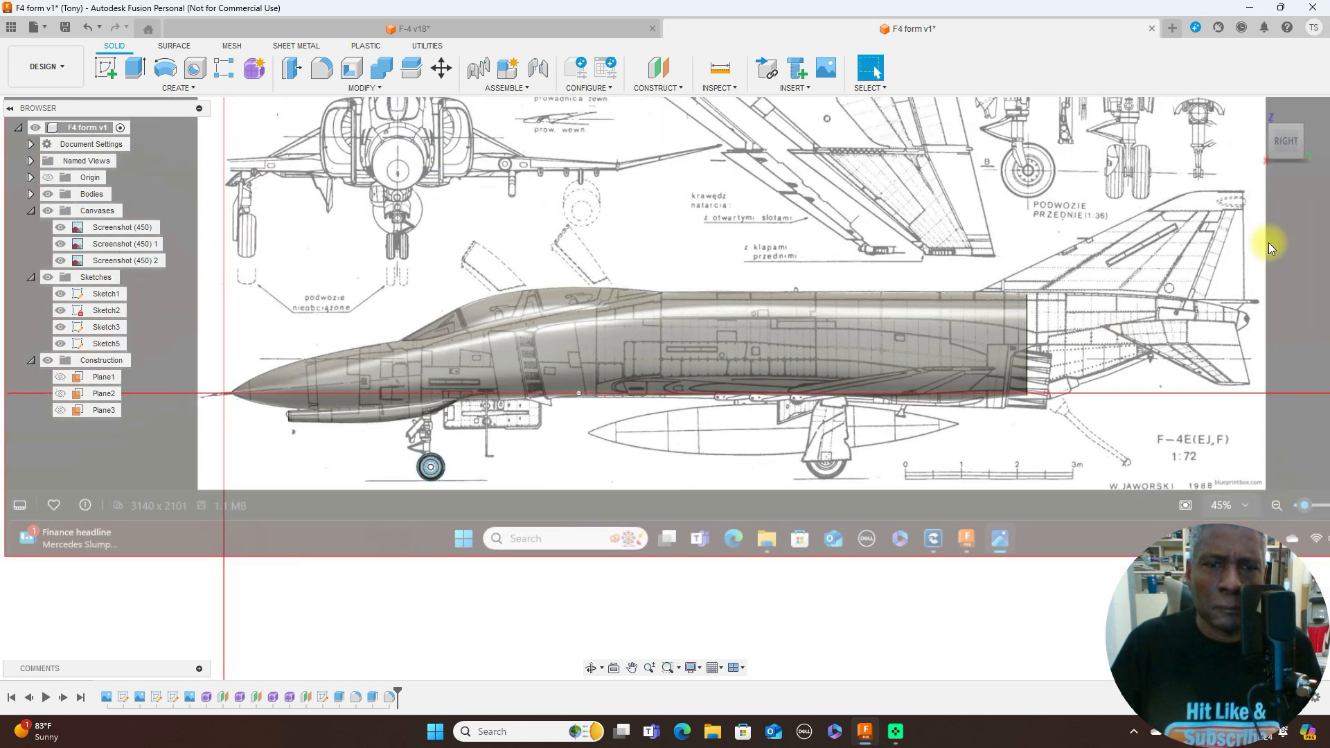
click(1264, 141)
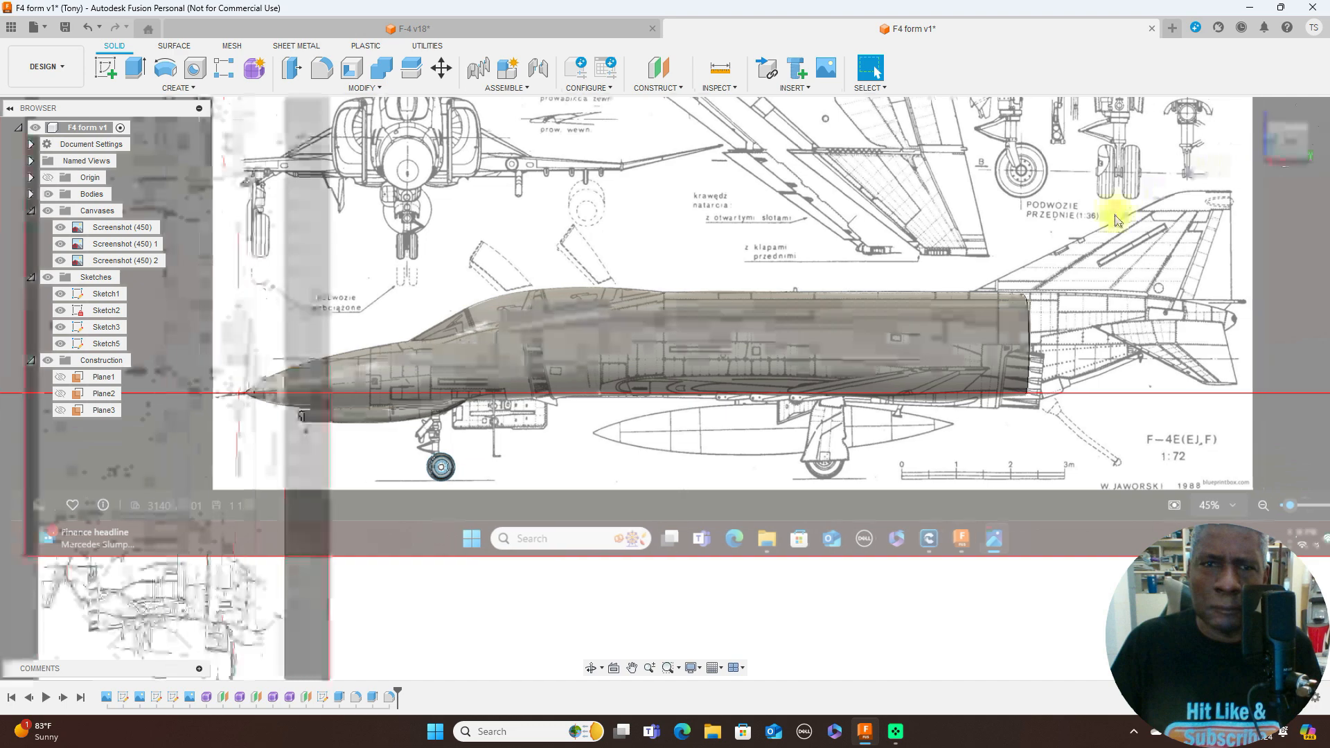
scroll(945, 368, up, 2)
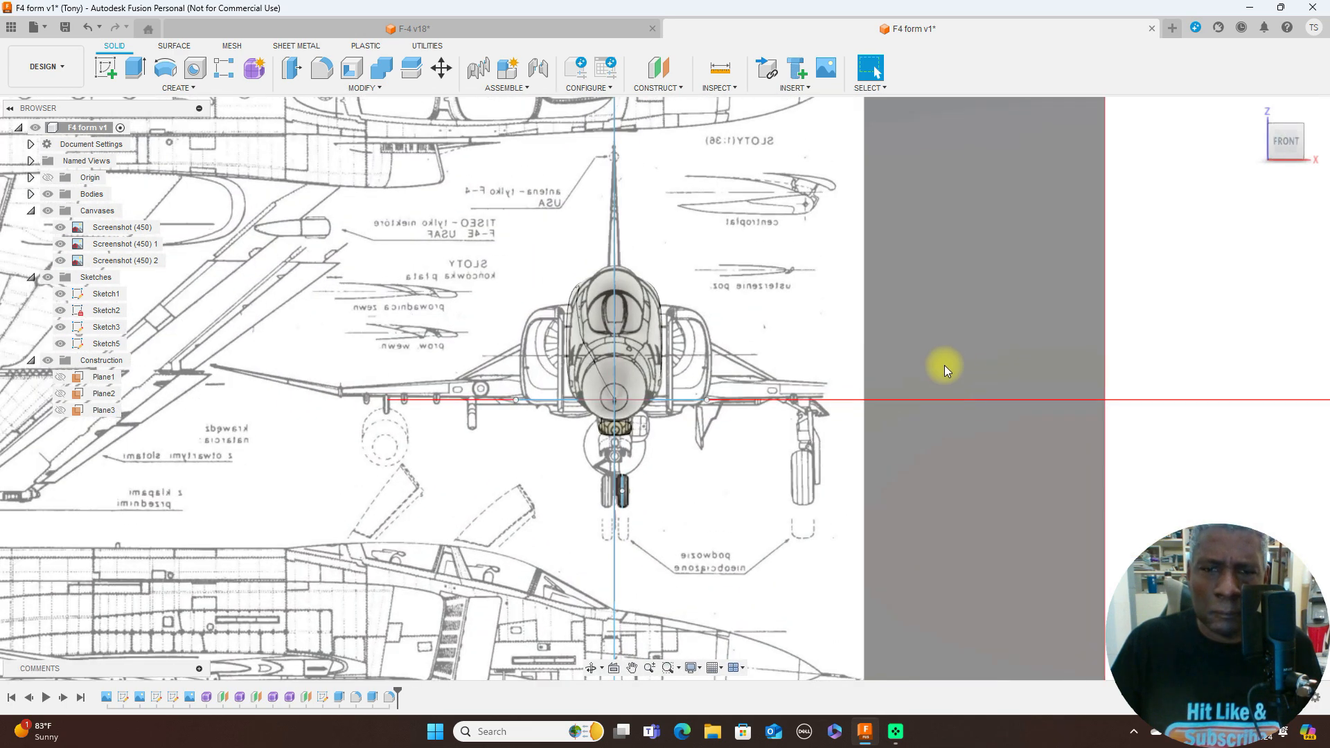
scroll(945, 364, down, 1)
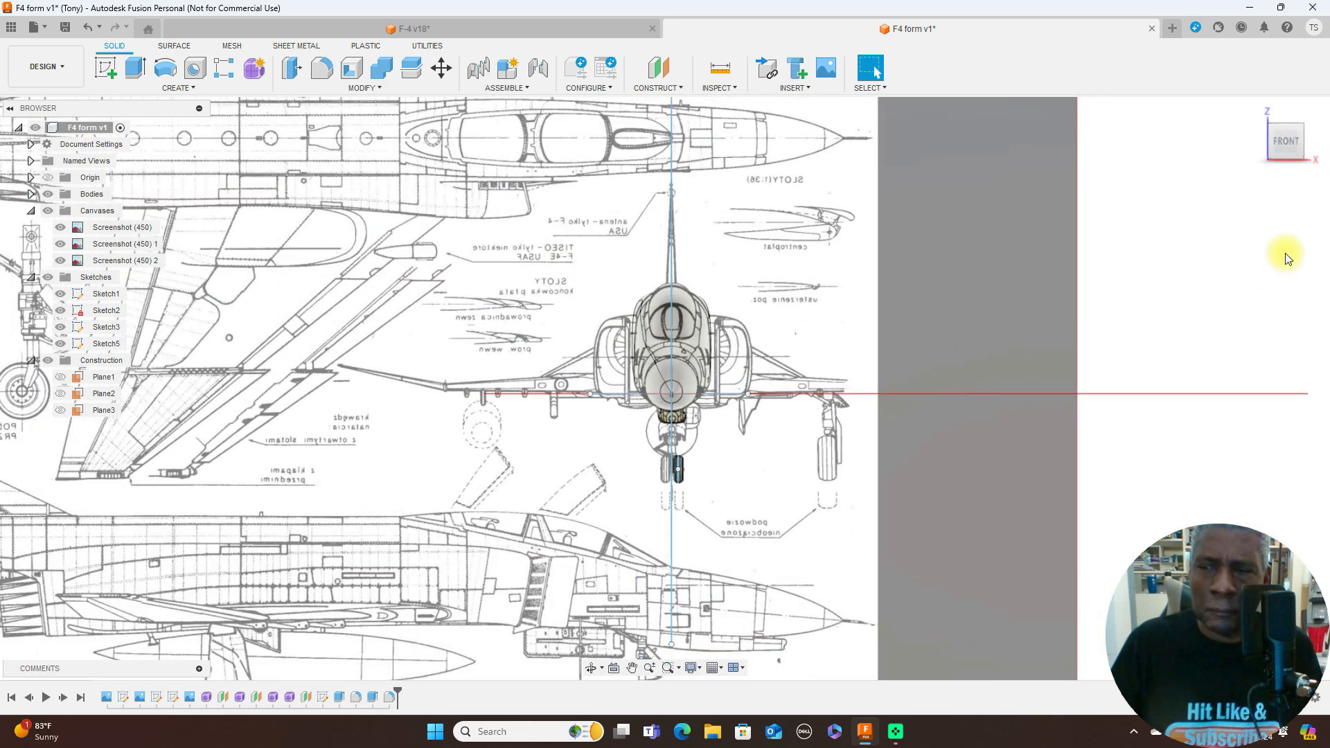
click(1316, 149)
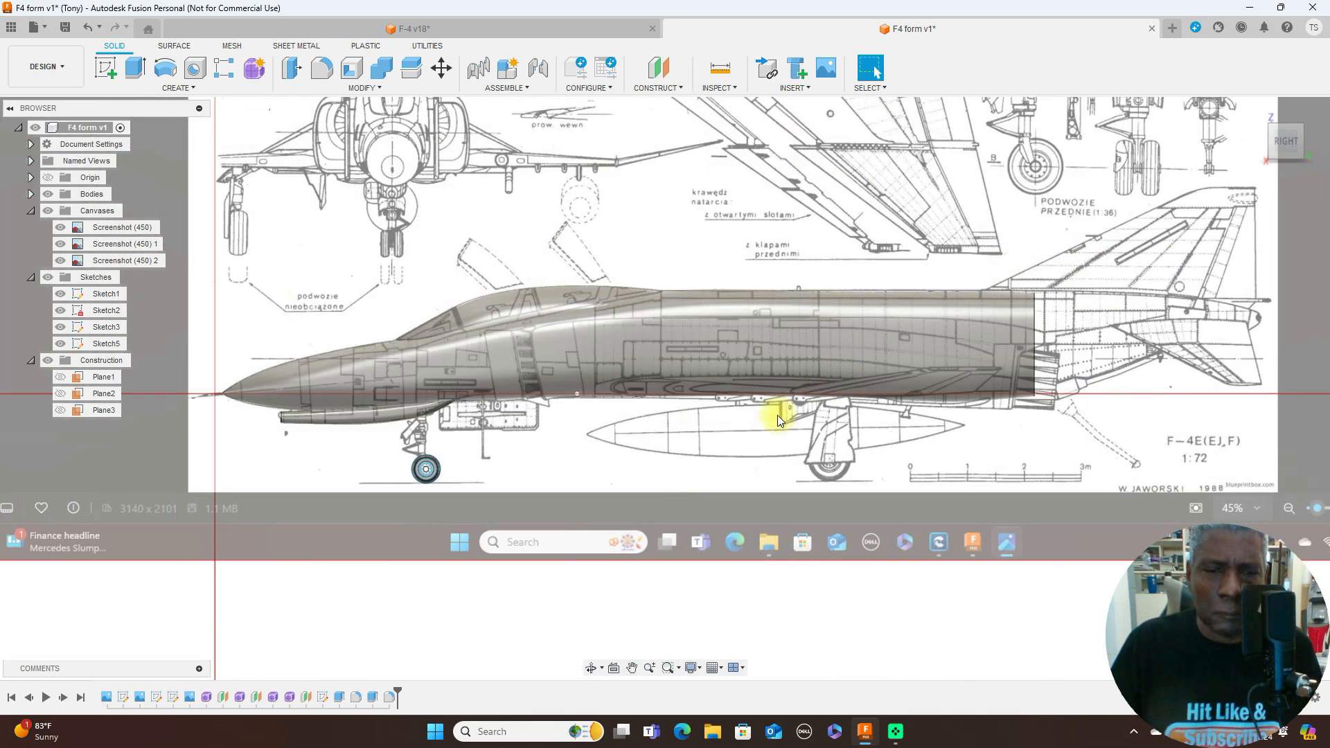
scroll(768, 422, up, 3)
scroll(725, 449, up, 2)
middle_drag(607, 472, 994, 307)
scroll(755, 330, up, 4)
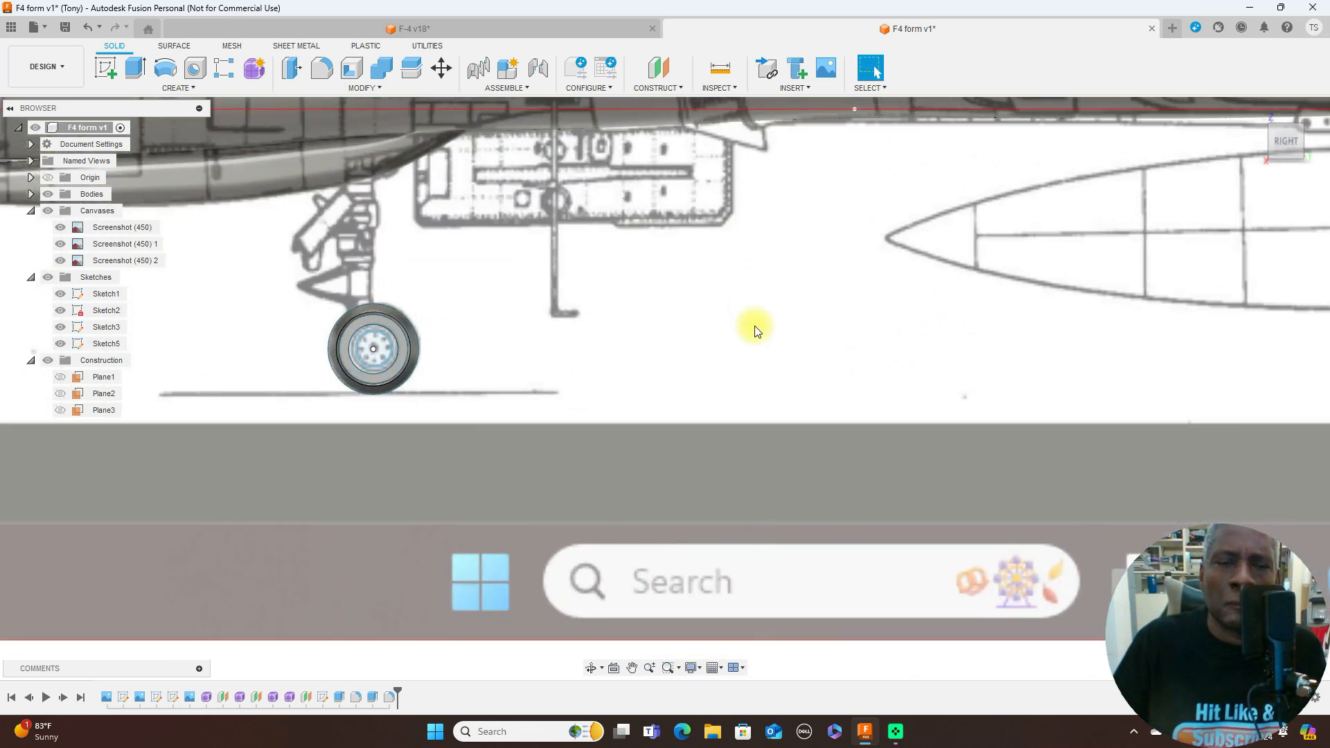
middle_drag(649, 333, 909, 413)
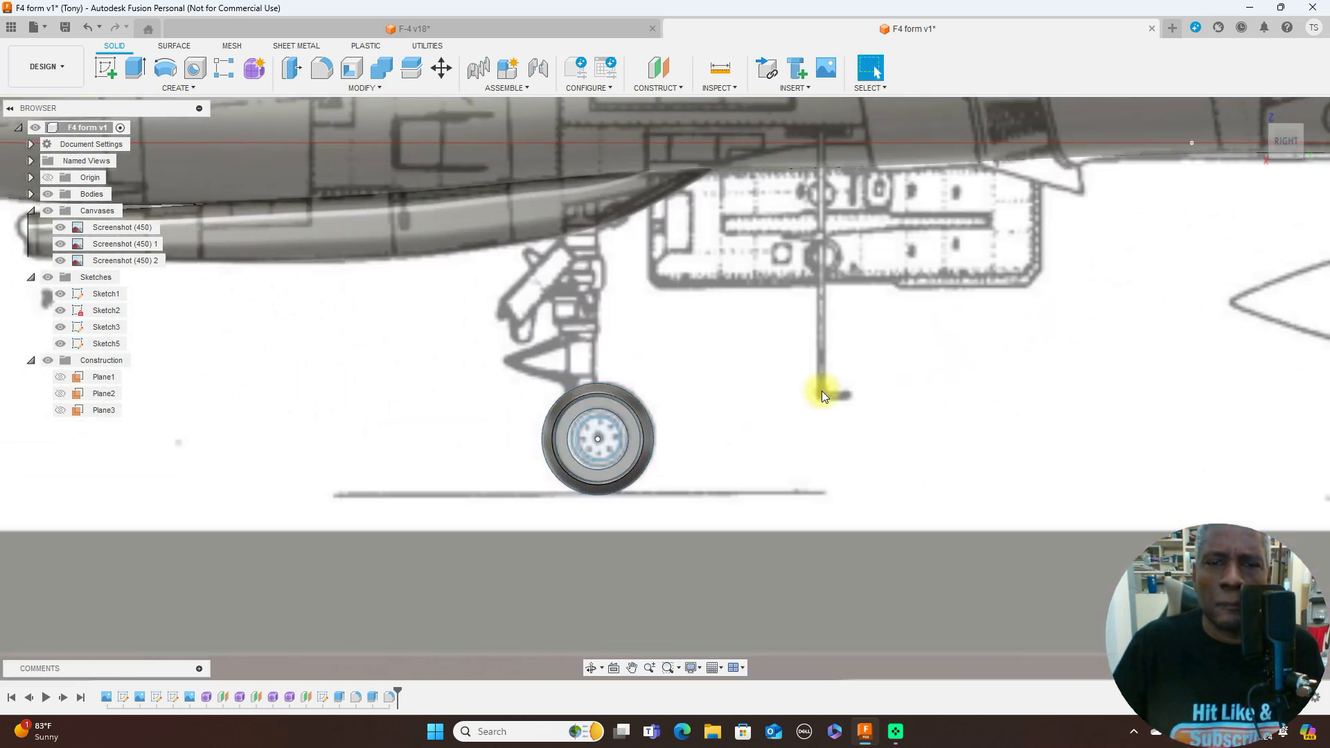
scroll(677, 326, up, 2)
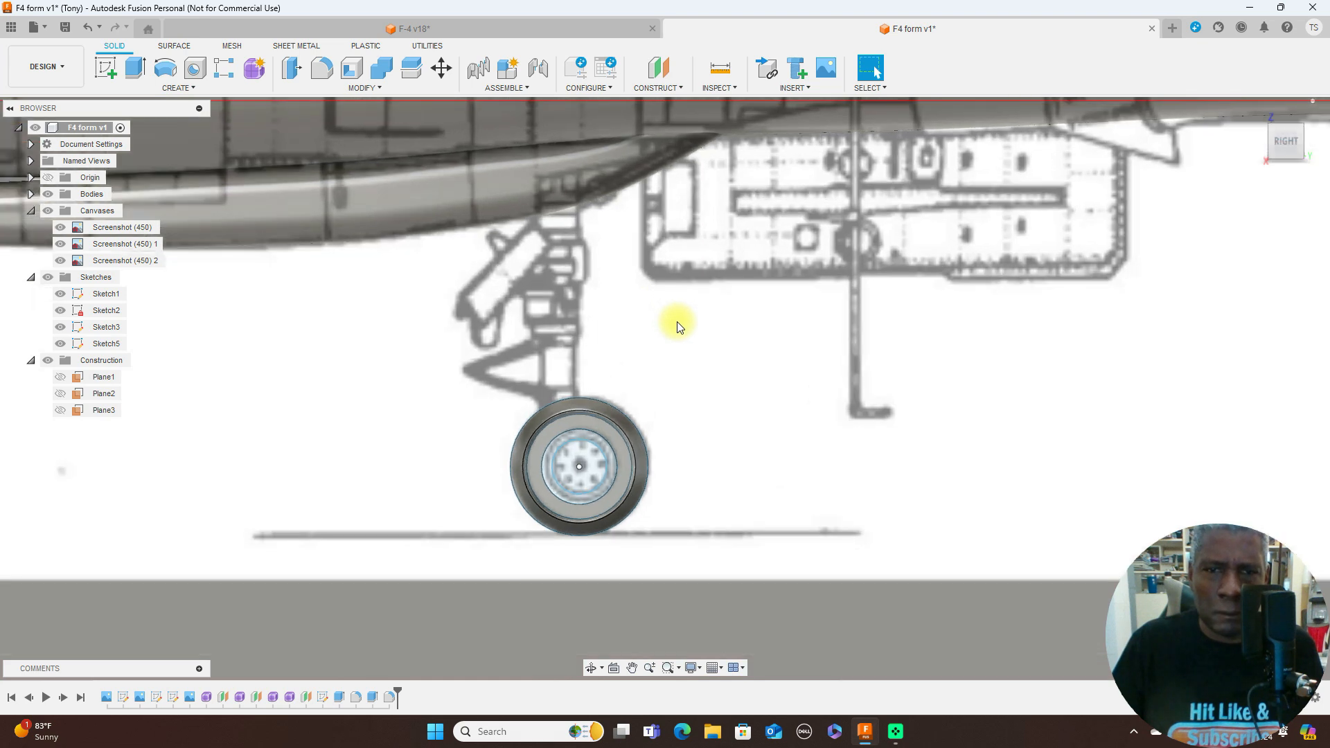
scroll(677, 325, down, 1)
middle_drag(679, 321, 681, 372)
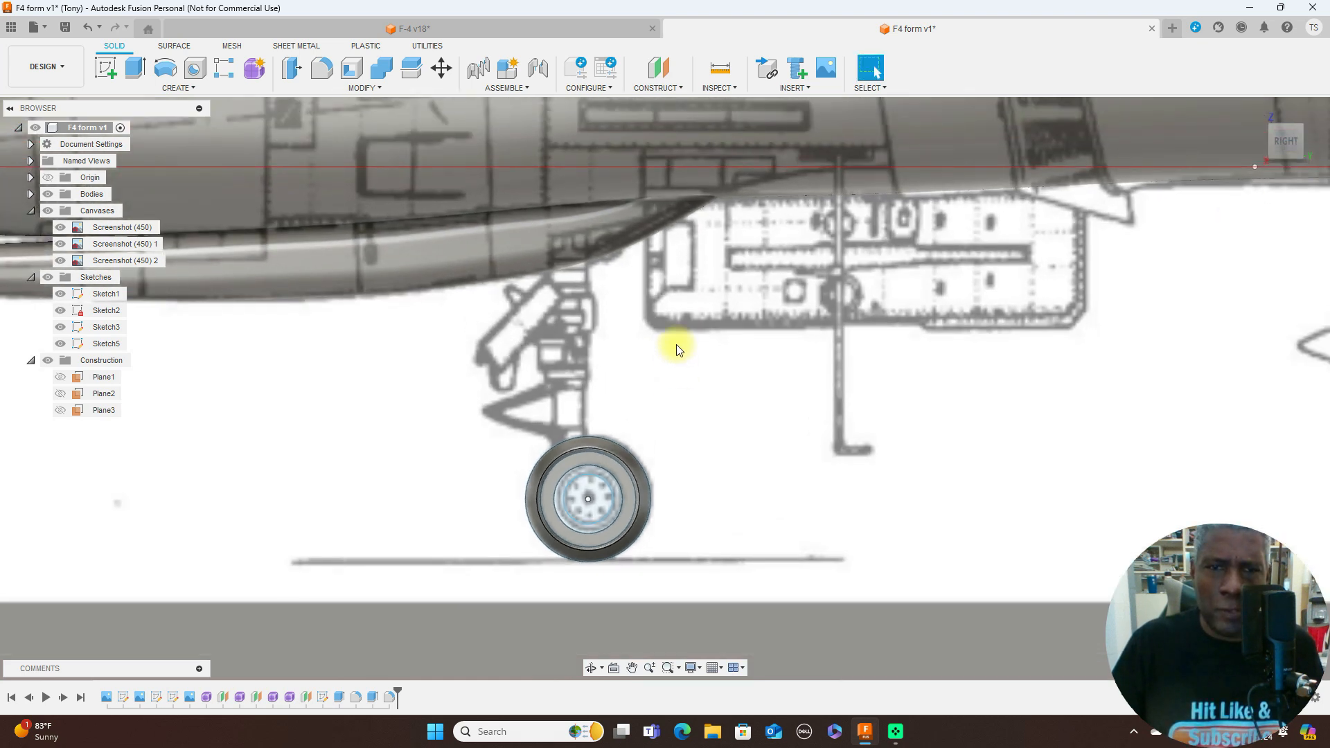
scroll(796, 454, down, 5)
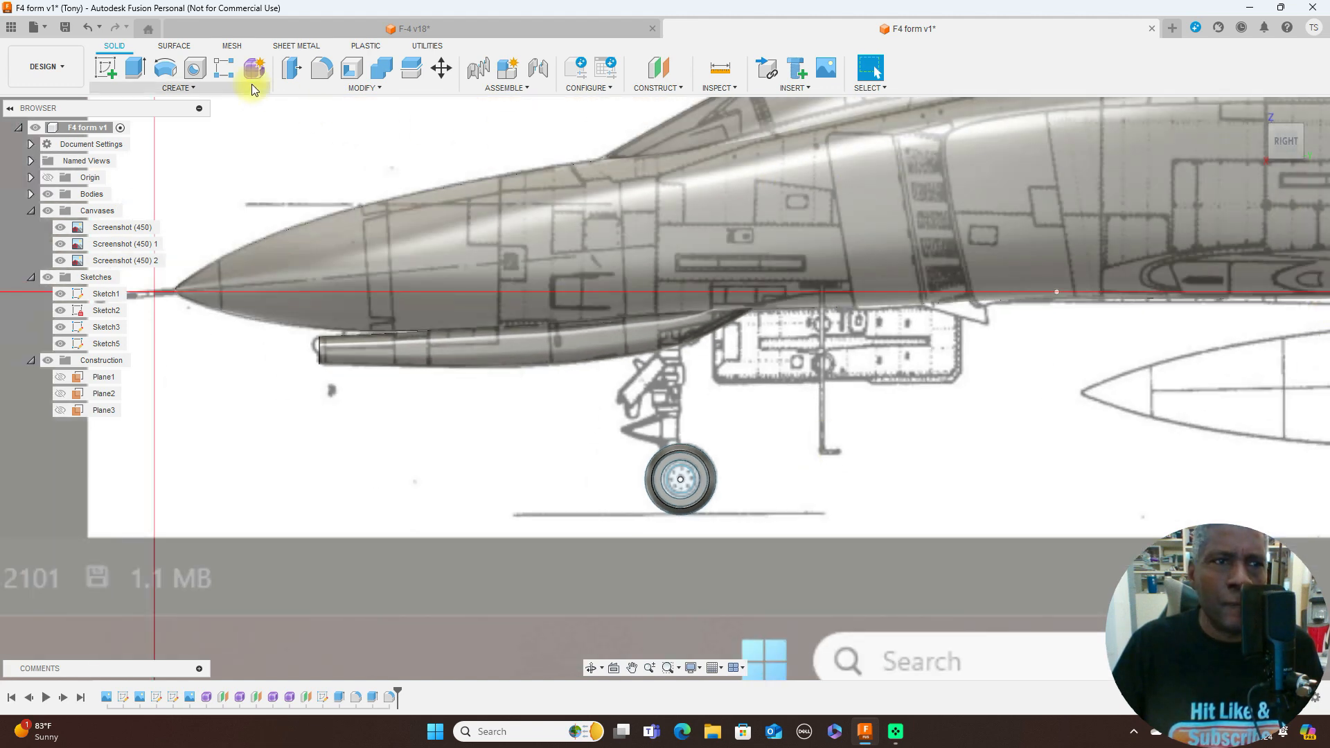
- Start a new sketch on the side plane and hide the bodies to expose the nose gear strut on the blueprint
click(105, 67)
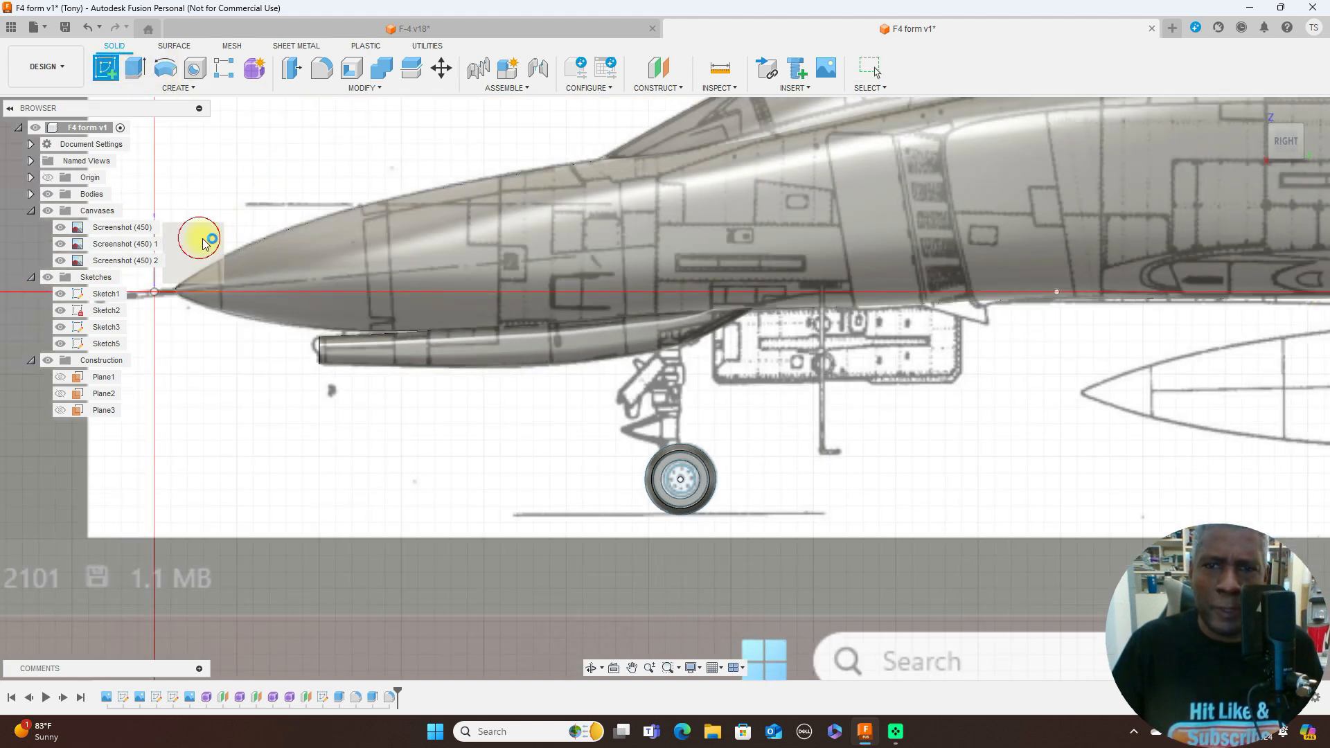
click(199, 235)
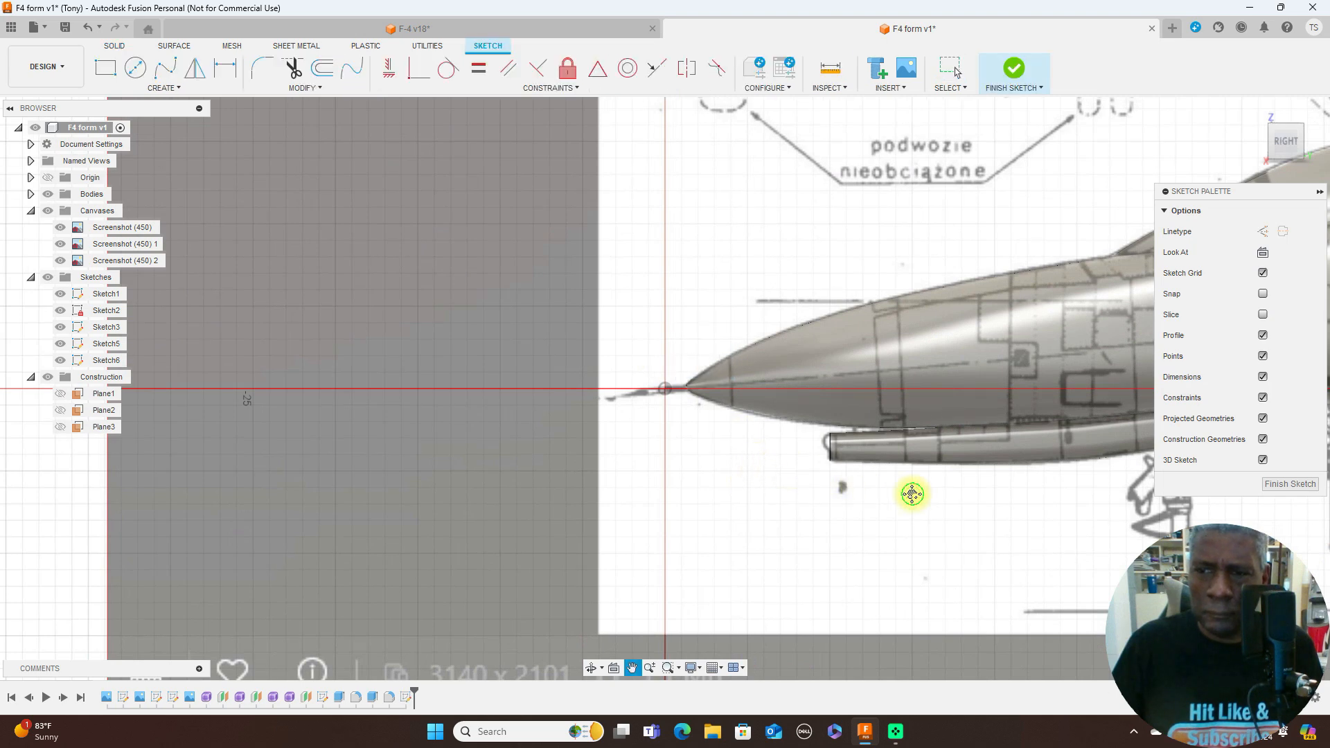
scroll(306, 341, up, 4)
scroll(772, 365, up, 4)
scroll(804, 361, down, 1)
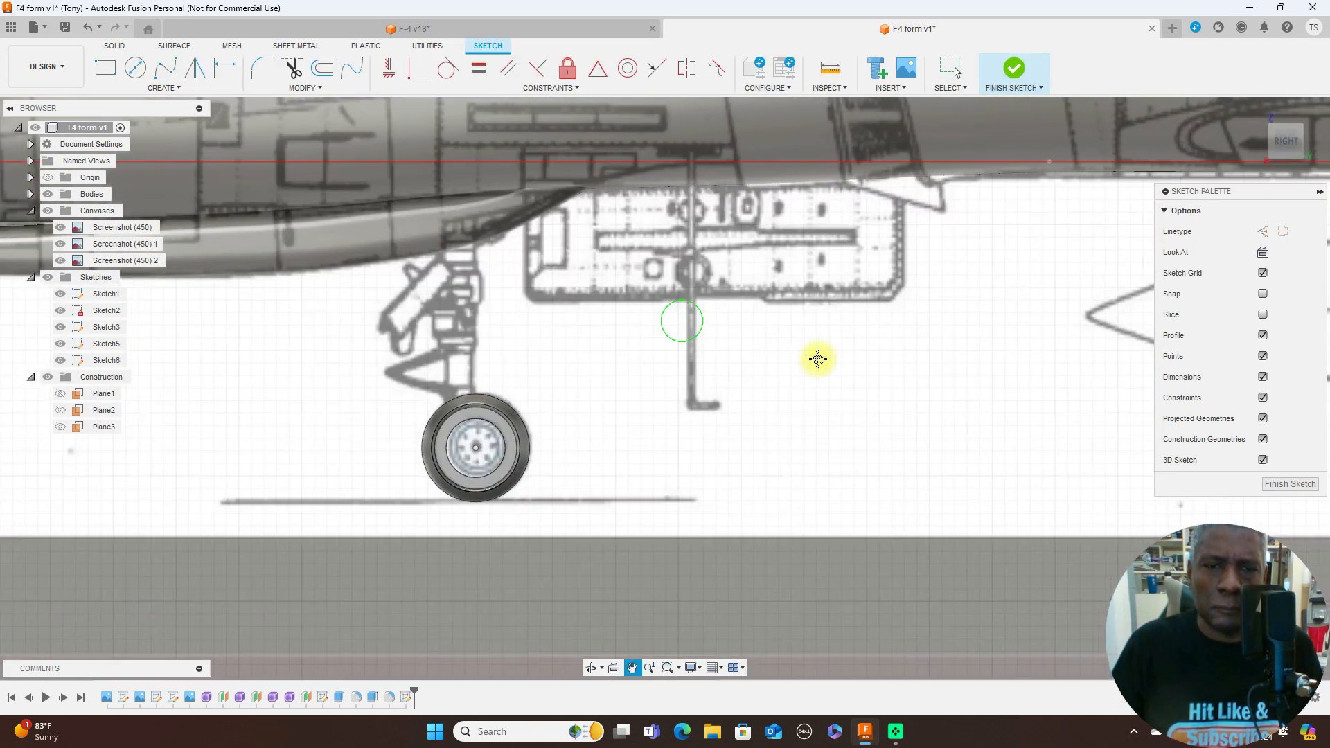
scroll(901, 346, up, 1)
key(l)
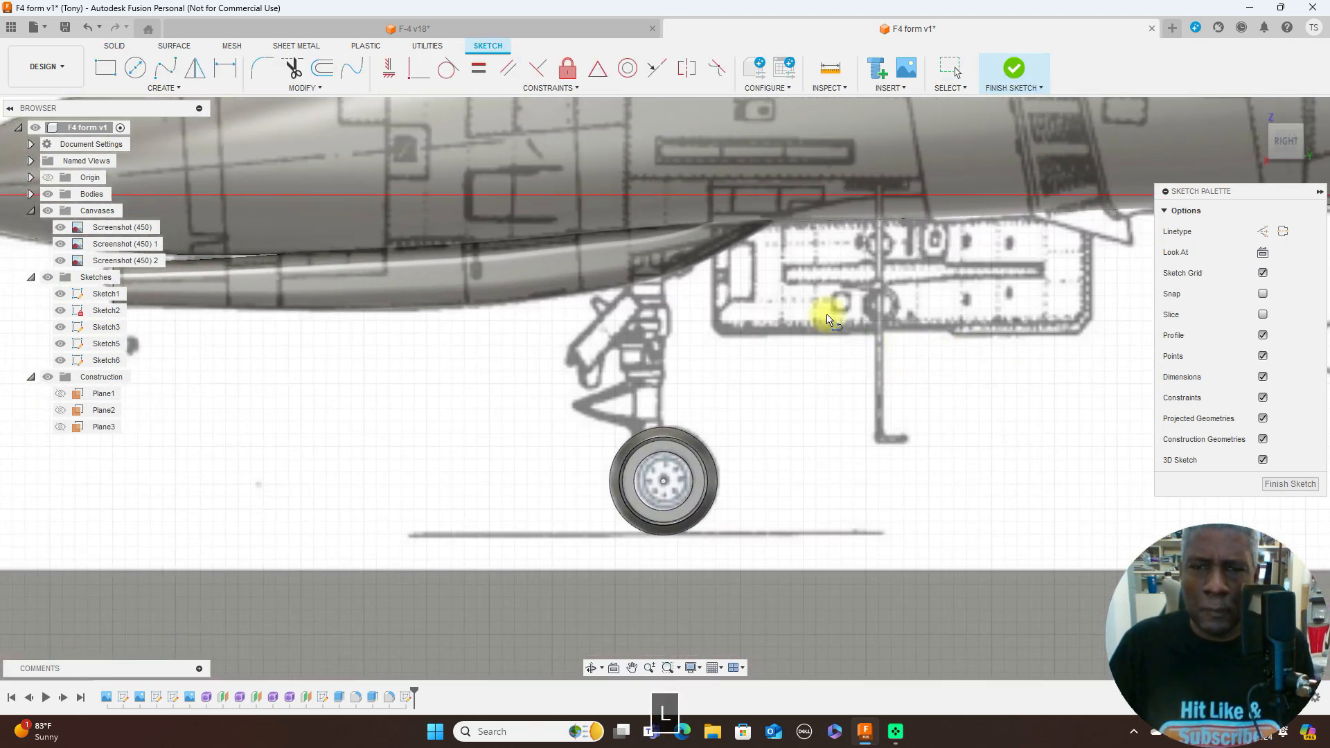
click(49, 195)
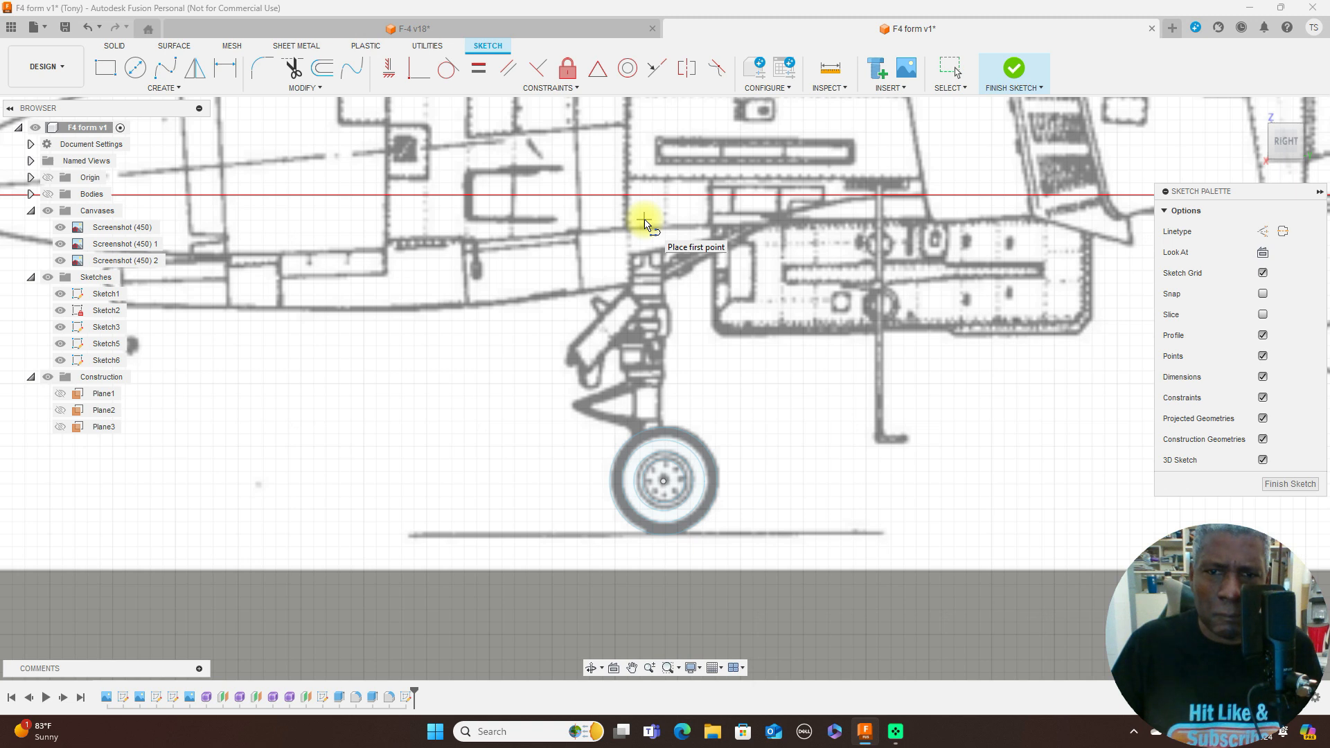
- Draw a vertical line along the strut from just above its upper end down to the height of the wheel centre
scroll(633, 351, up, 3)
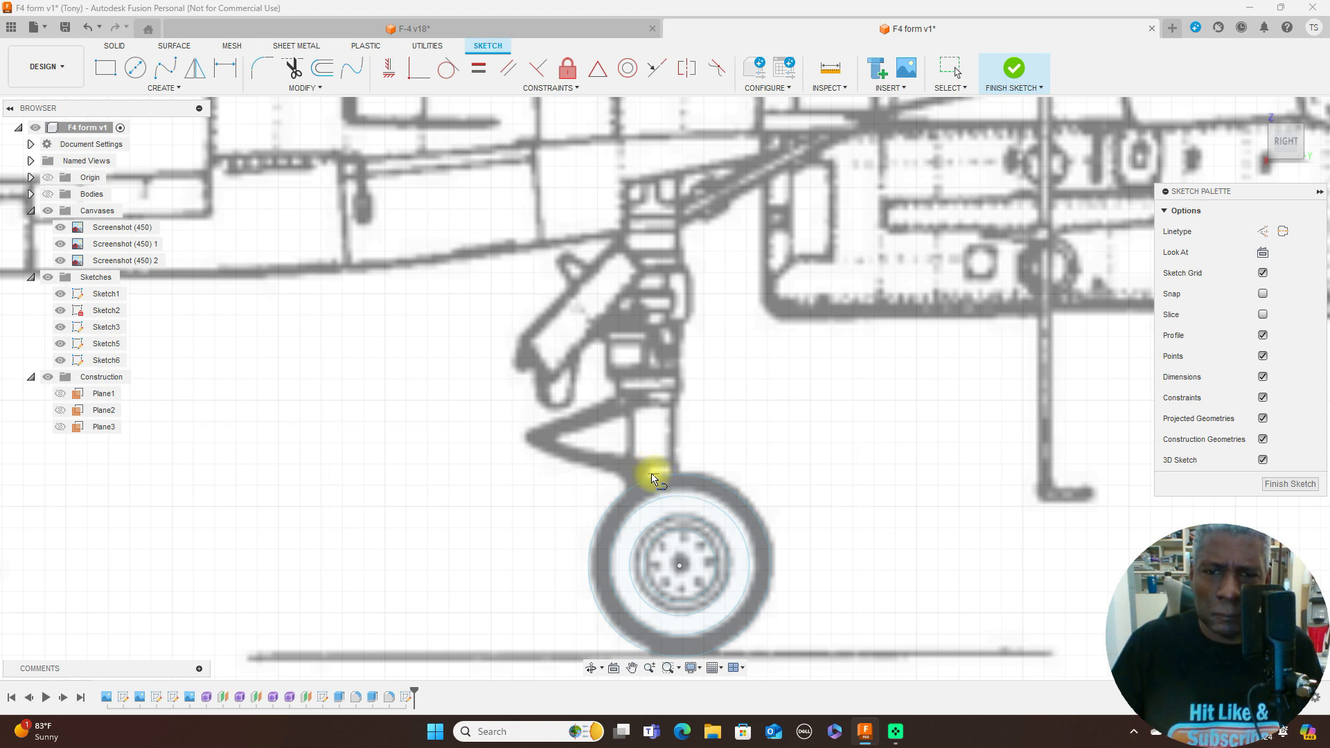
click(650, 168)
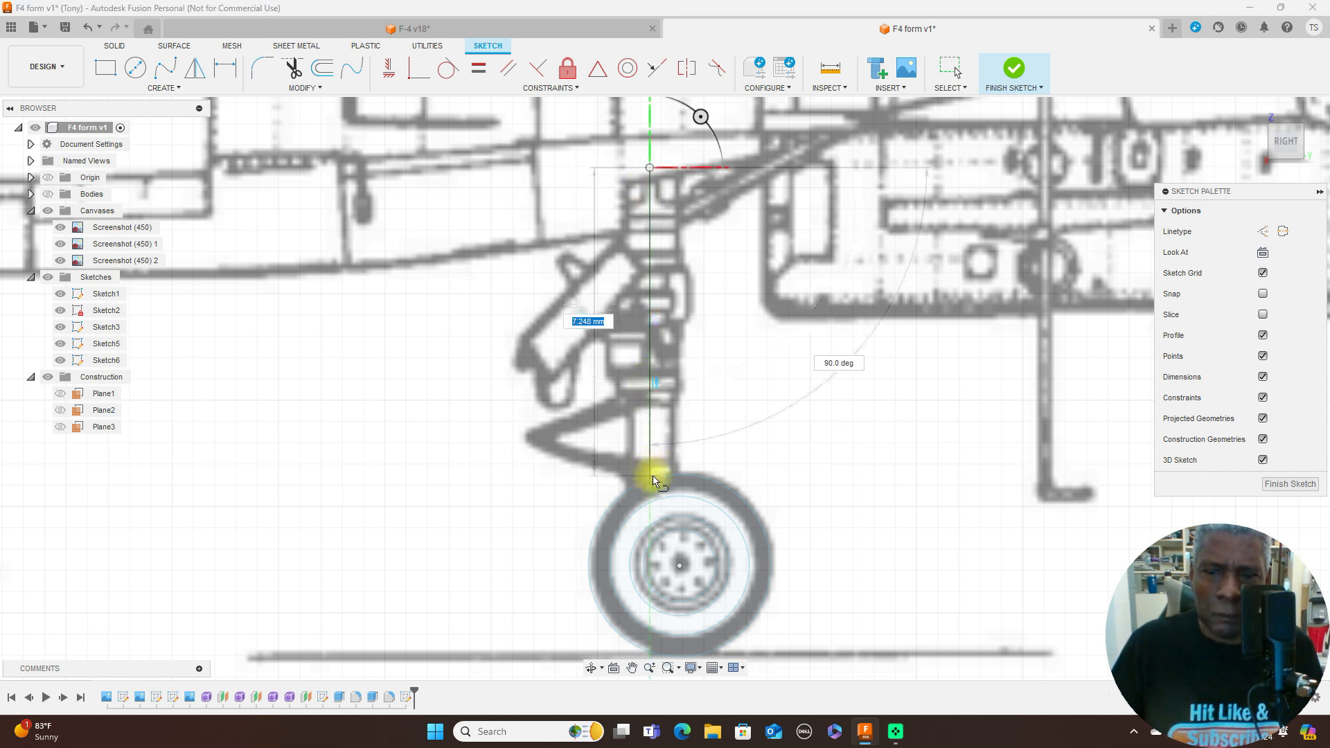
click(651, 567)
right_click(651, 565)
click(689, 567)
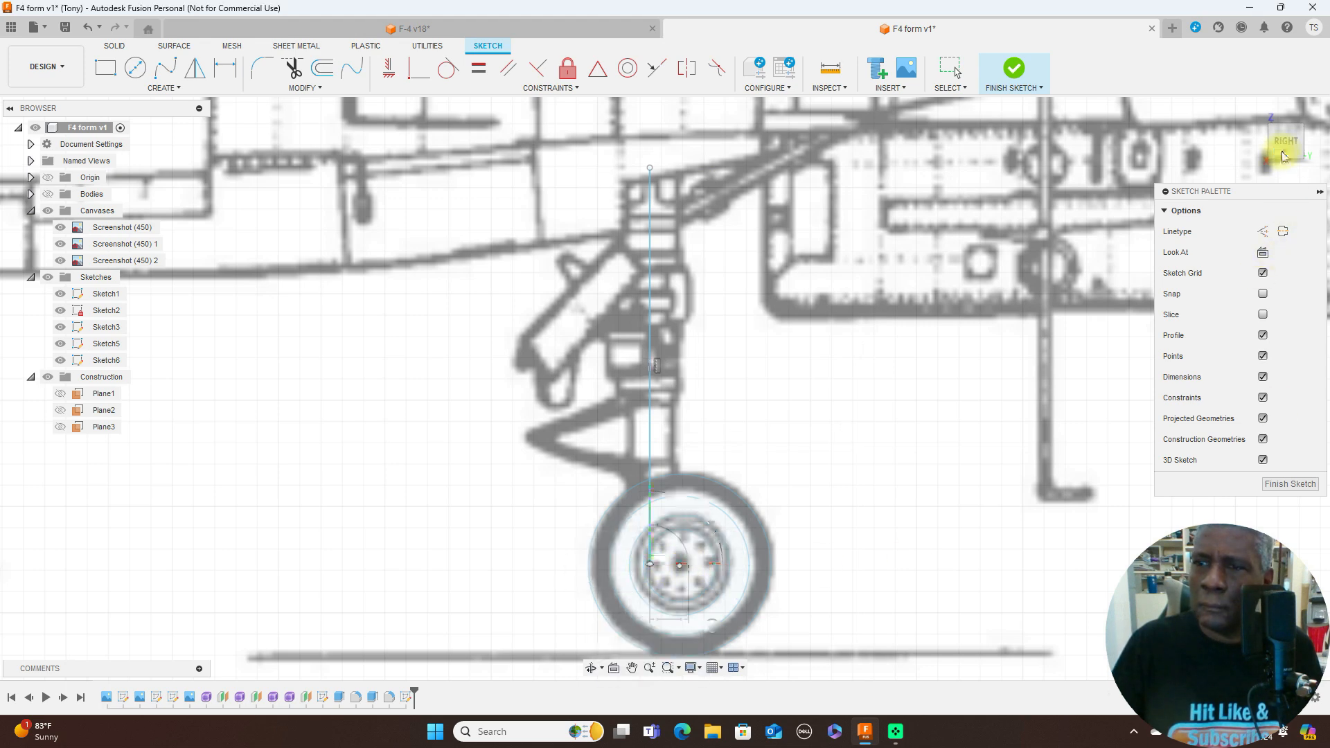
- Shift the vertical line slightly rearward to align it with the strut's central axis on the blueprint
drag(1281, 142, 980, 197)
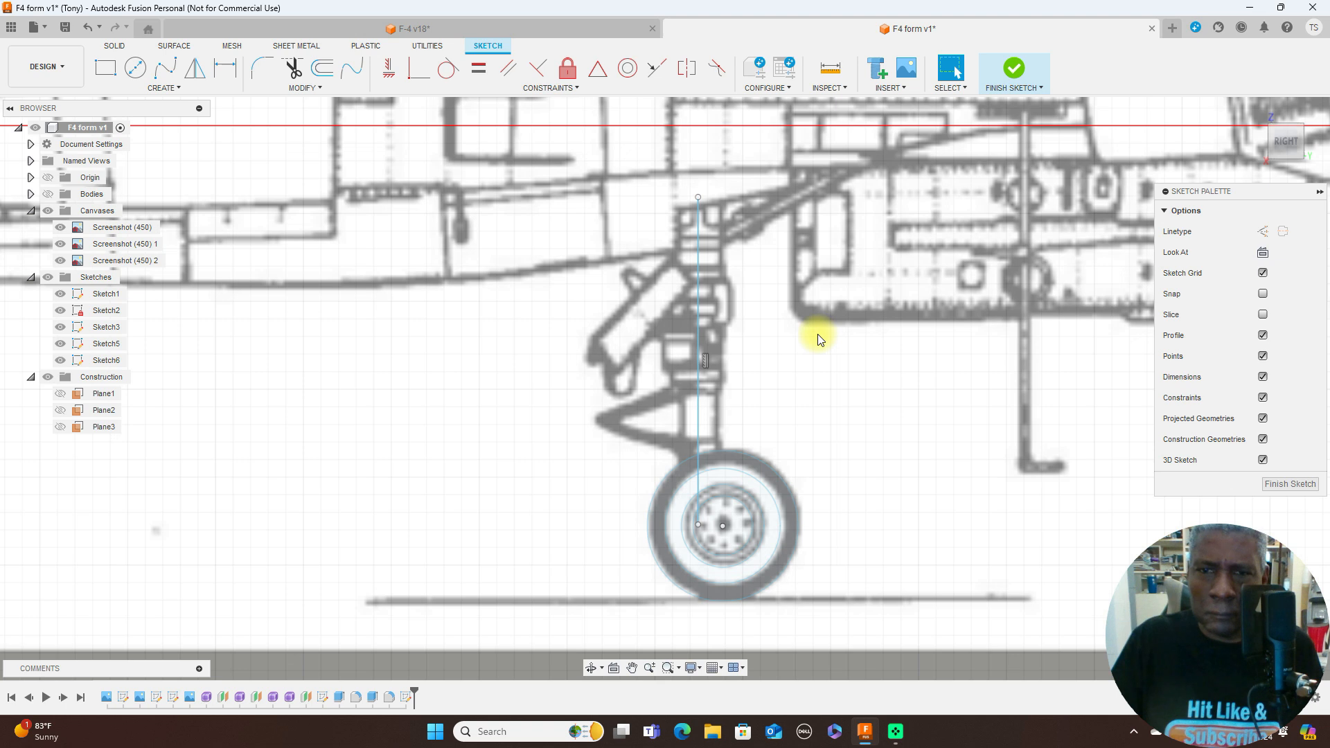
scroll(817, 339, up, 1)
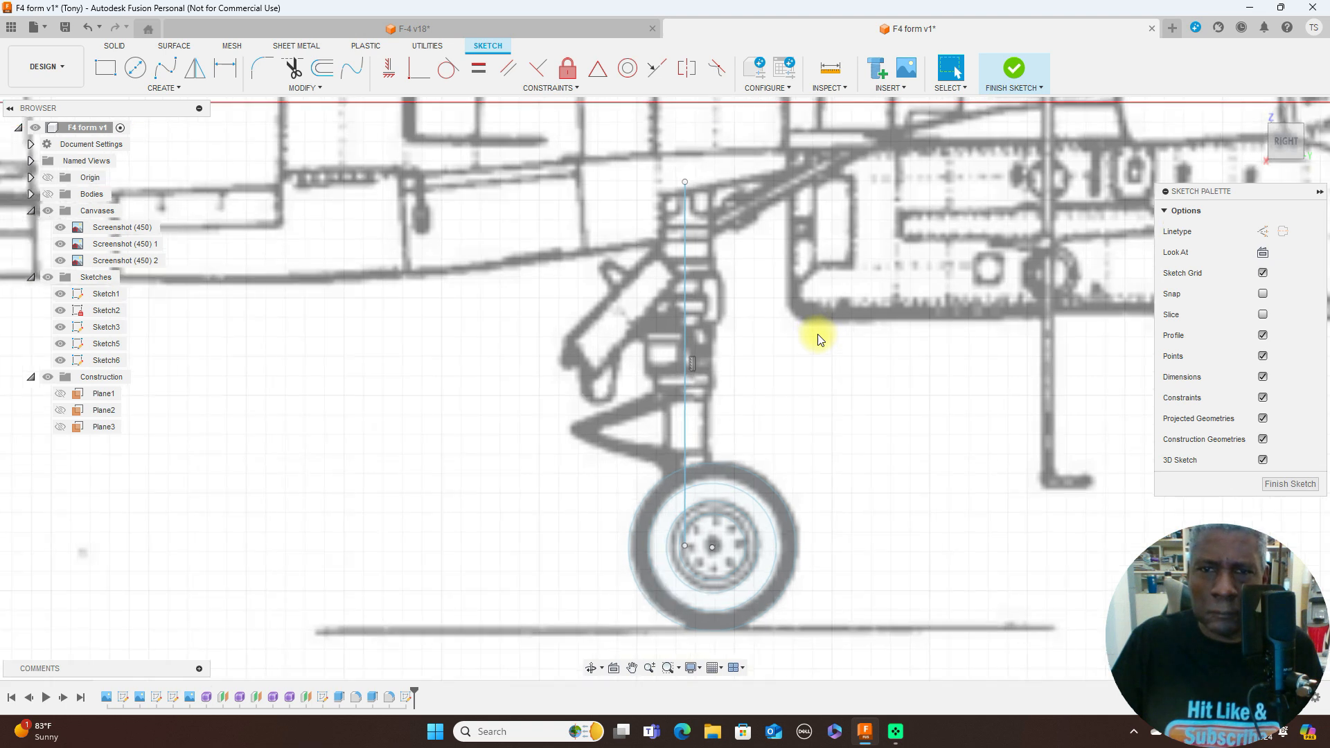
click(687, 307)
drag(688, 307, 688, 306)
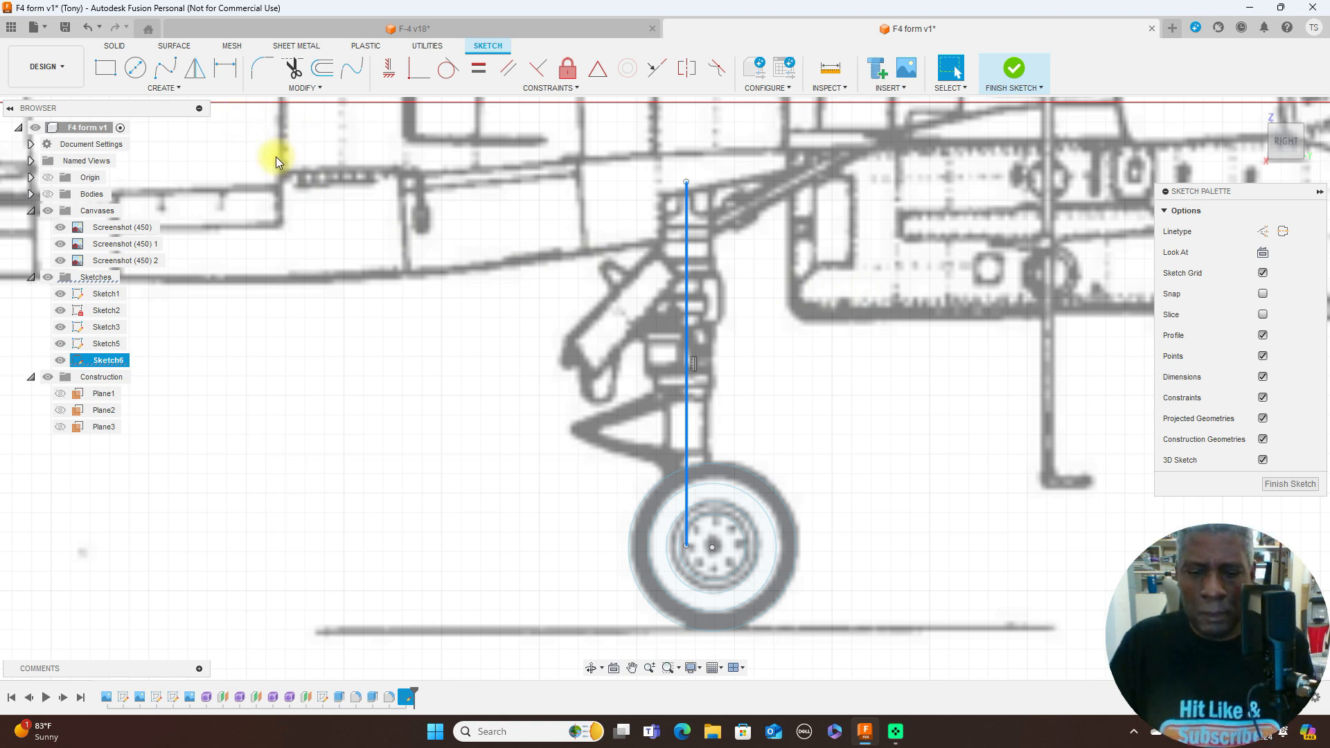
- Draw the upper strut's stepped half outline from the top of the axis line, including the wider collar, following the blueprint edge
key(l)
click(687, 183)
scroll(713, 184, up, 3)
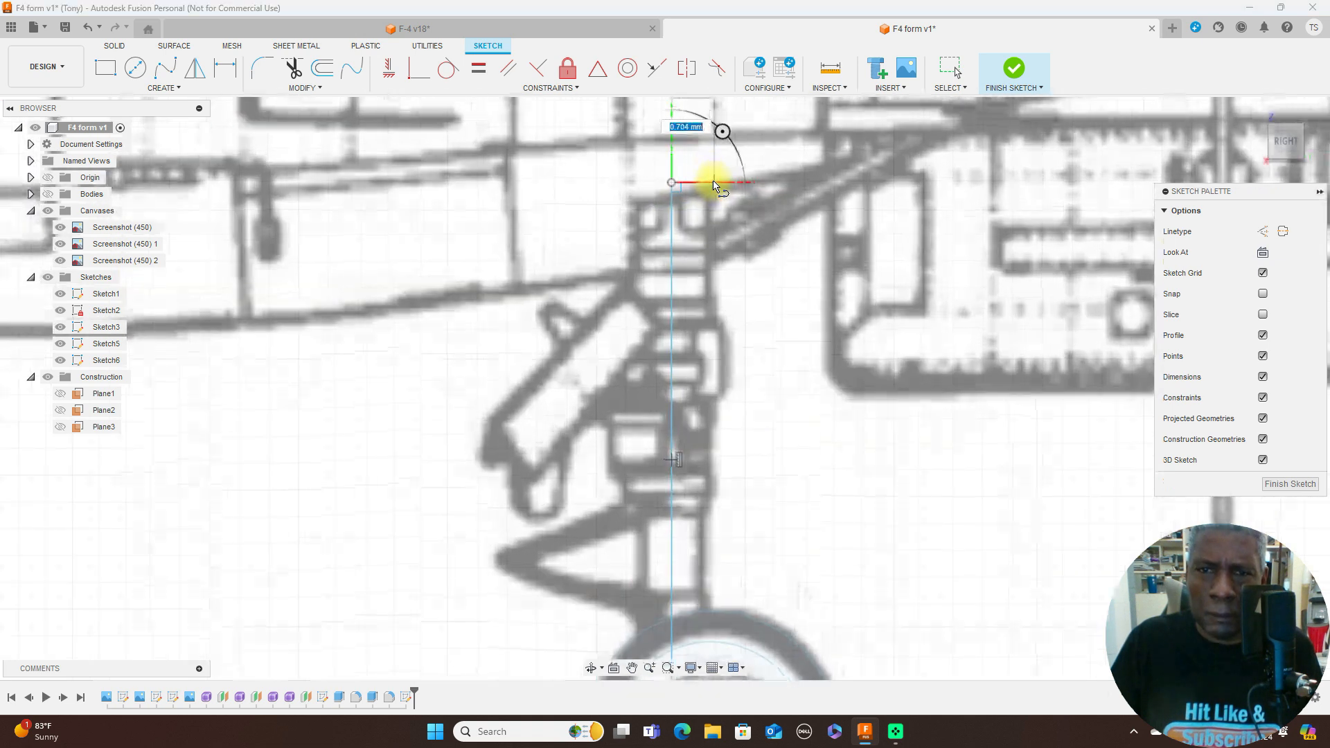
click(708, 184)
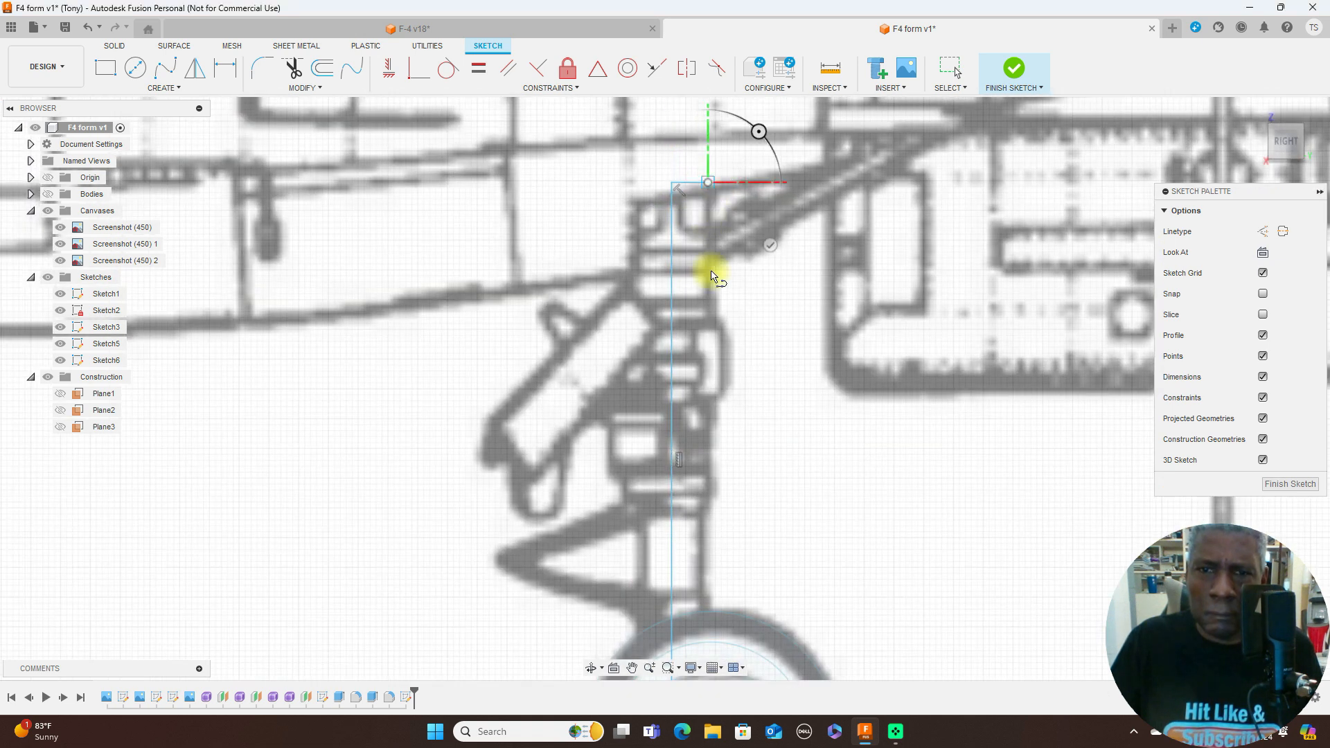
click(709, 322)
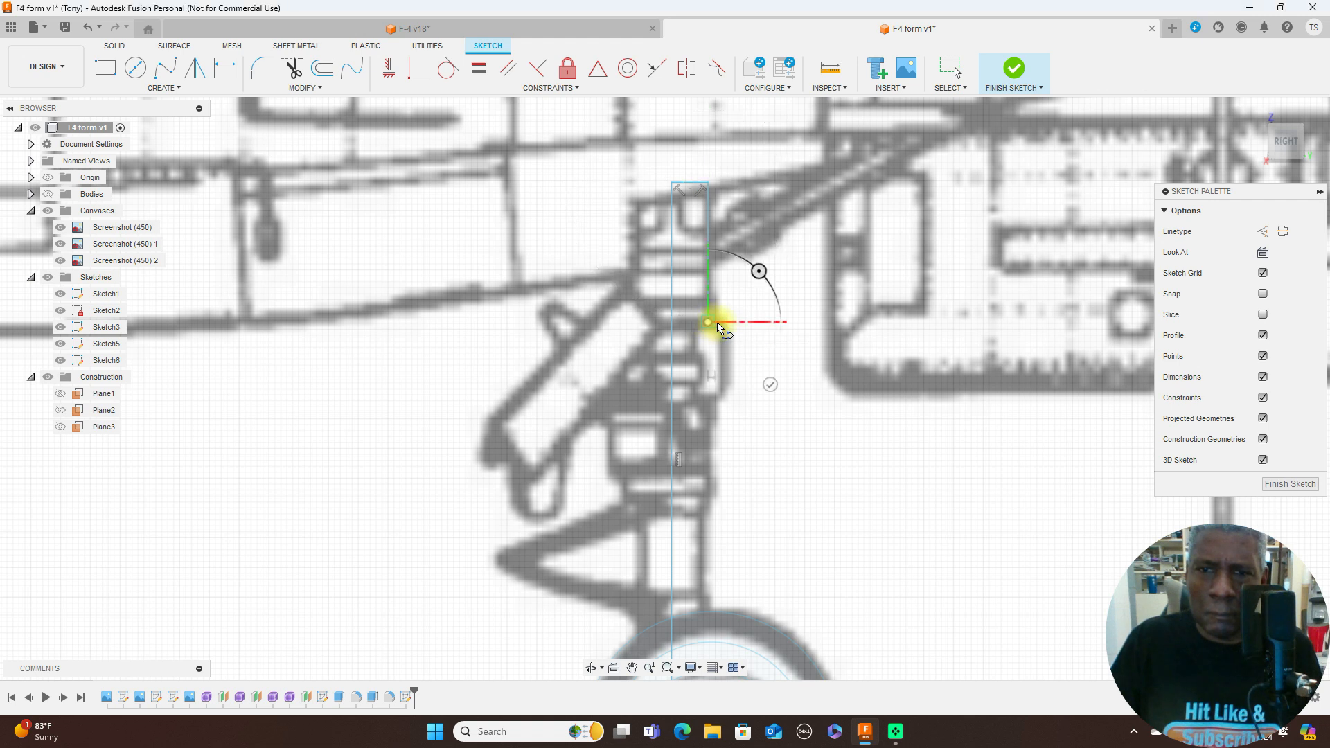
click(723, 322)
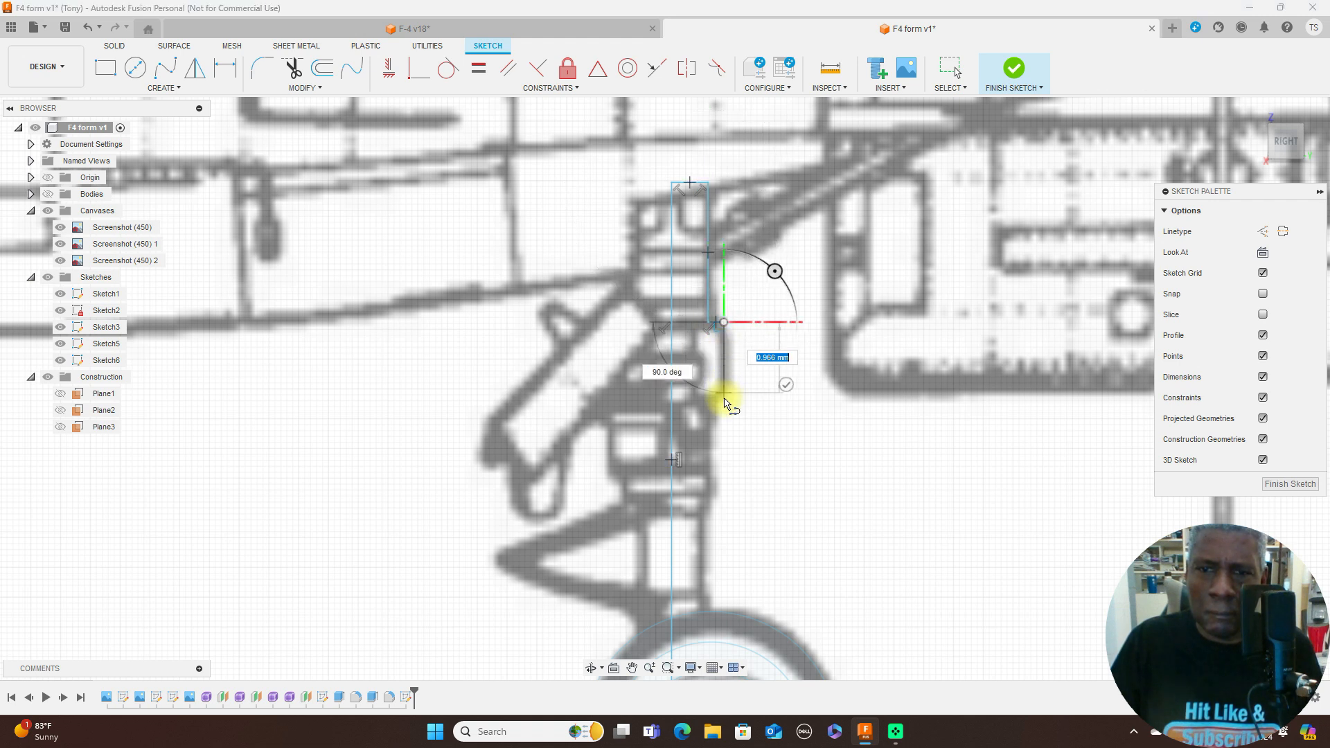
click(701, 403)
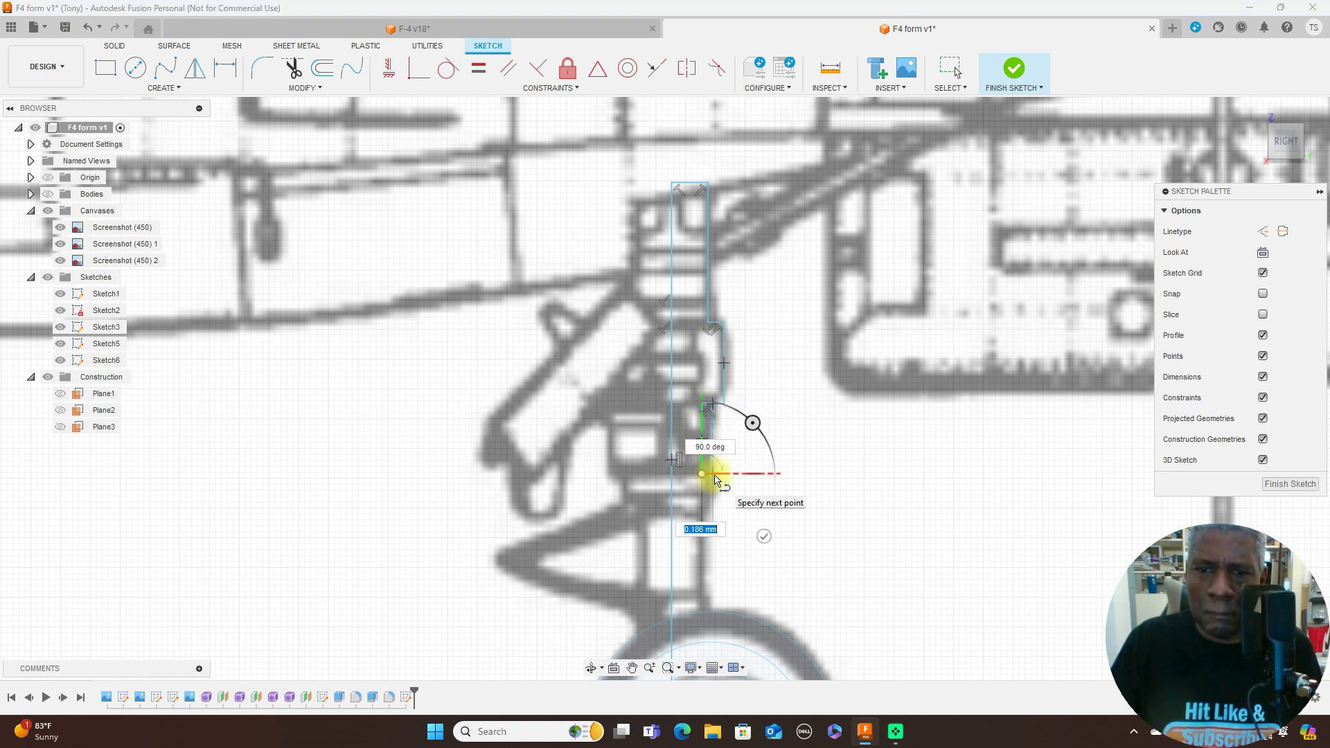
- Continue the half outline down the lower strut, stepping out around the small collar and back in to the section above the wheel
click(713, 473)
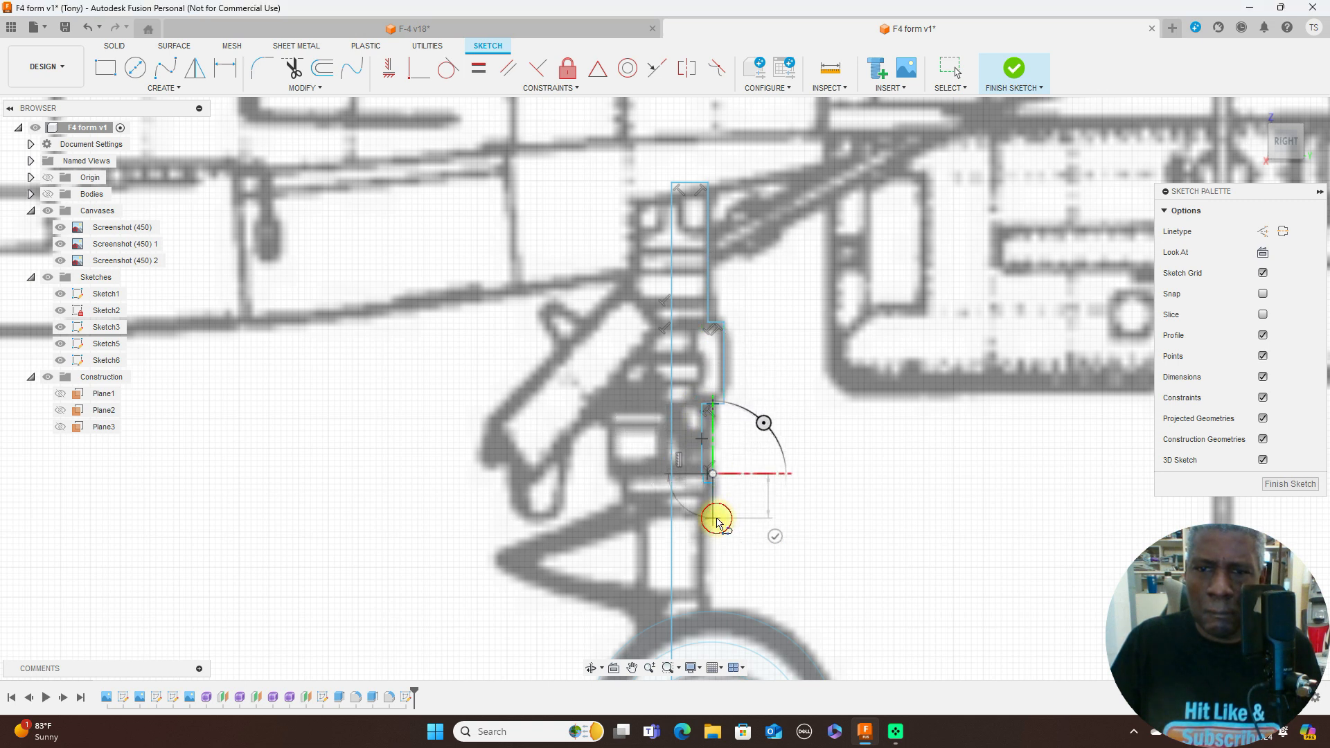
click(714, 518)
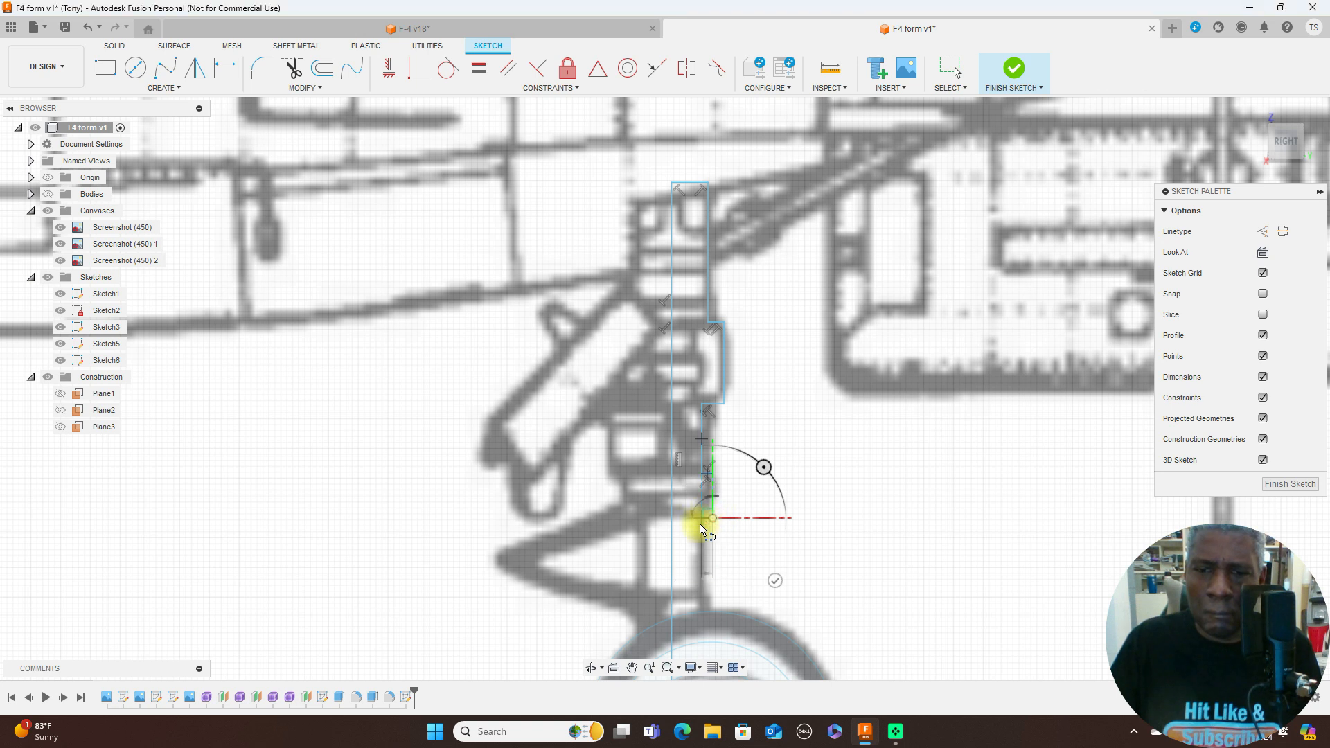
click(702, 519)
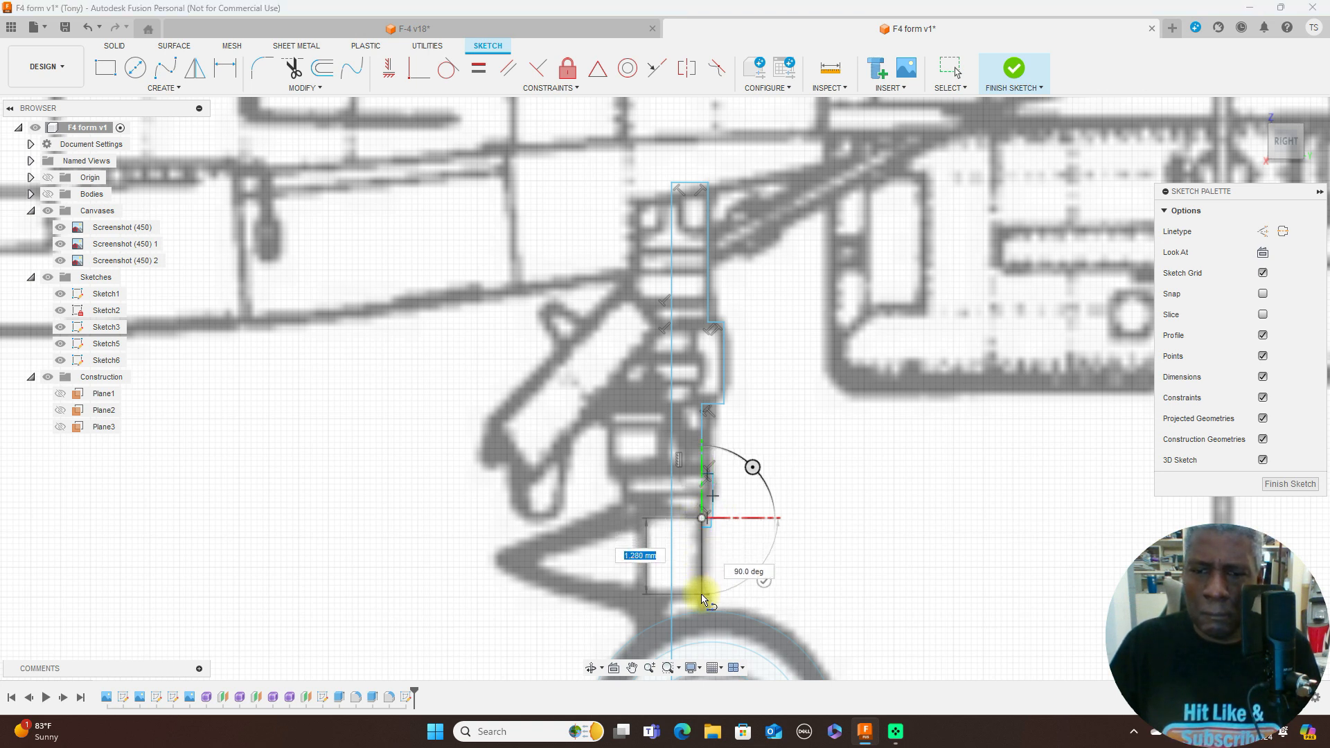
click(702, 594)
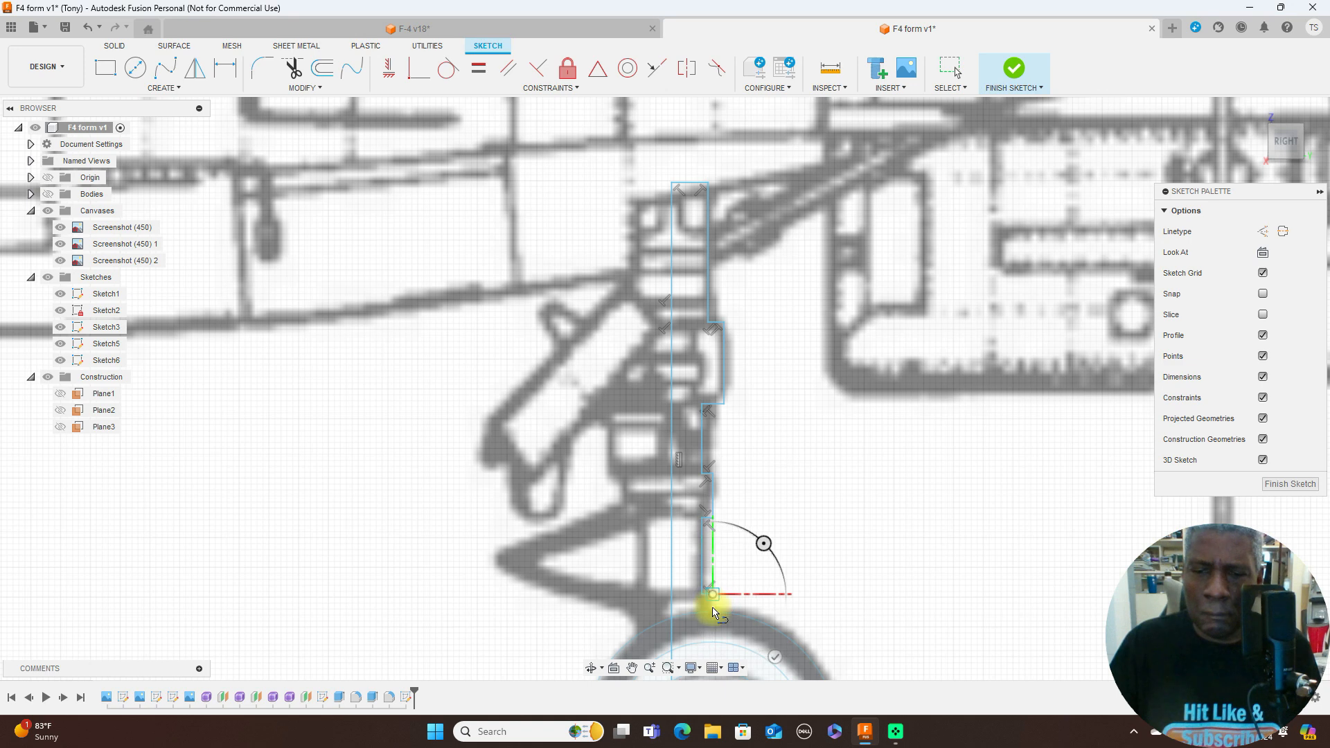
- Extend the outline down to the wheel centre height, close it against the axis line and finish the sketch
scroll(713, 650, up, 1)
scroll(714, 650, down, 4)
scroll(727, 499, up, 3)
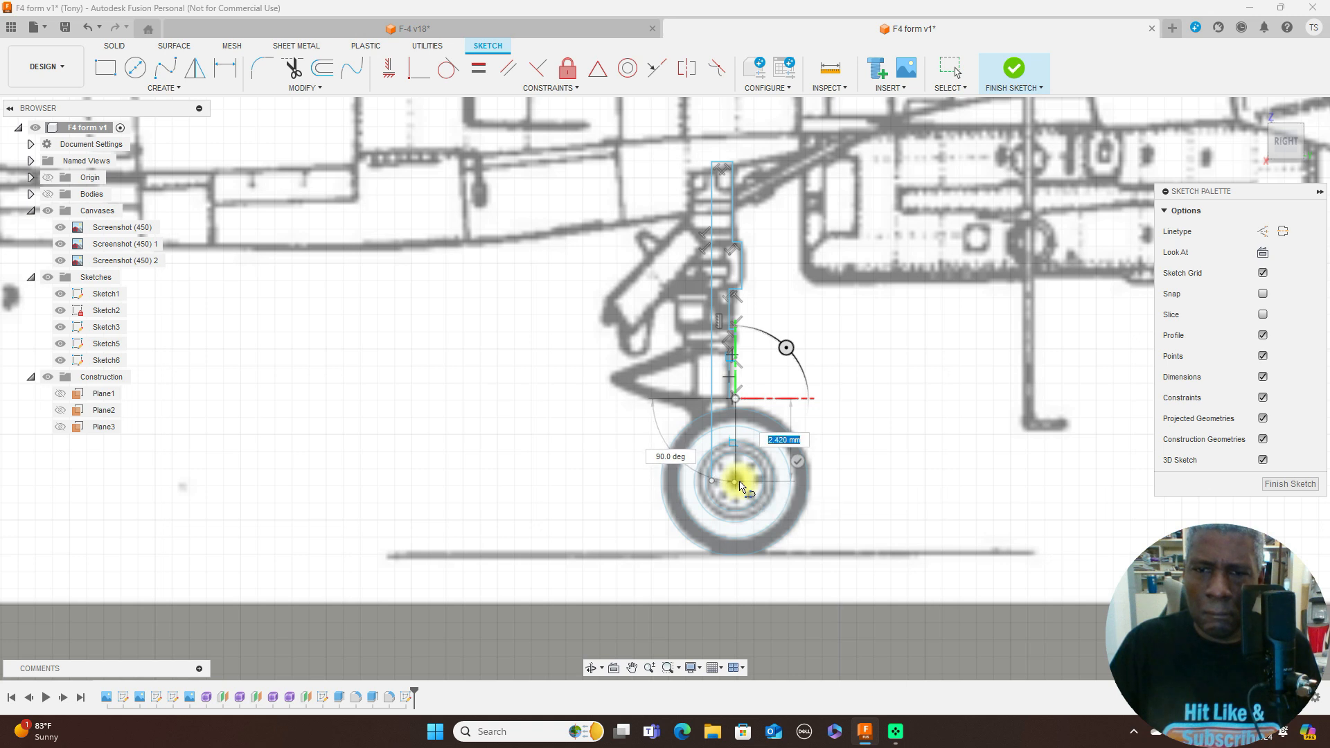
click(739, 483)
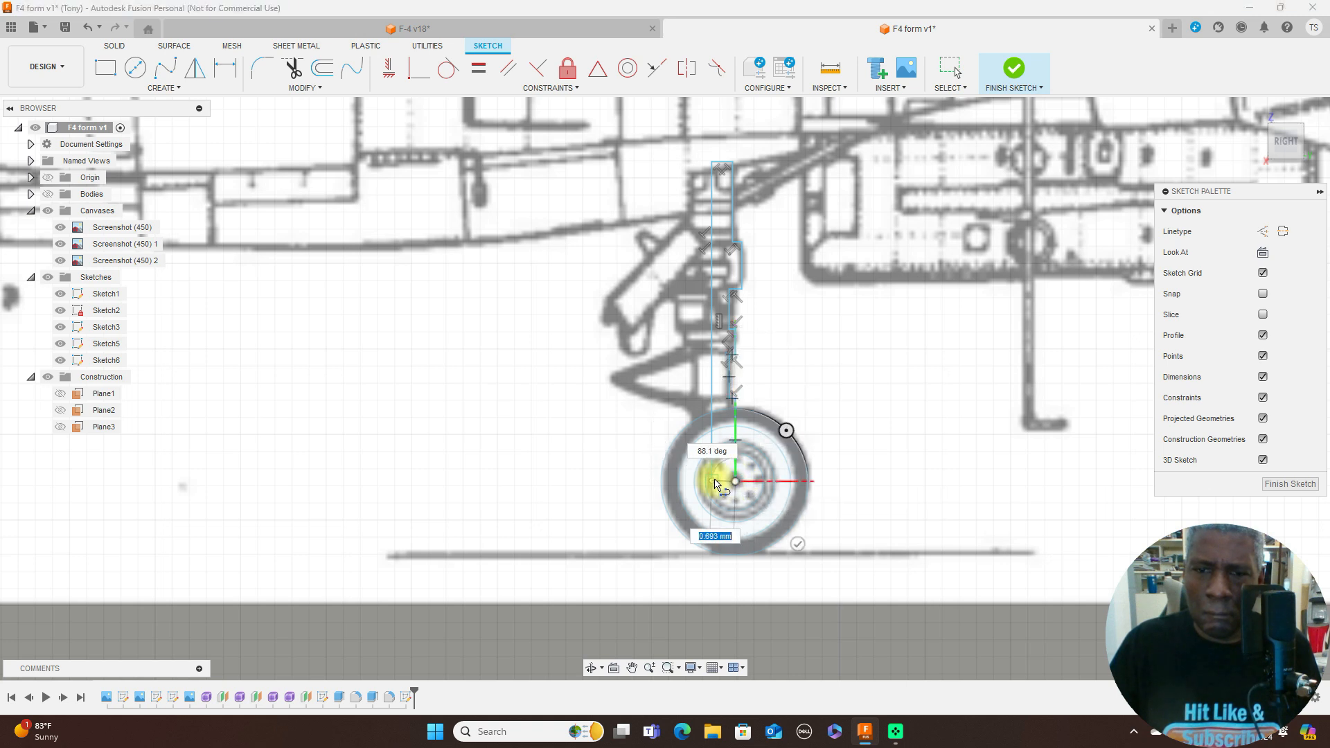
right_click(714, 483)
click(797, 451)
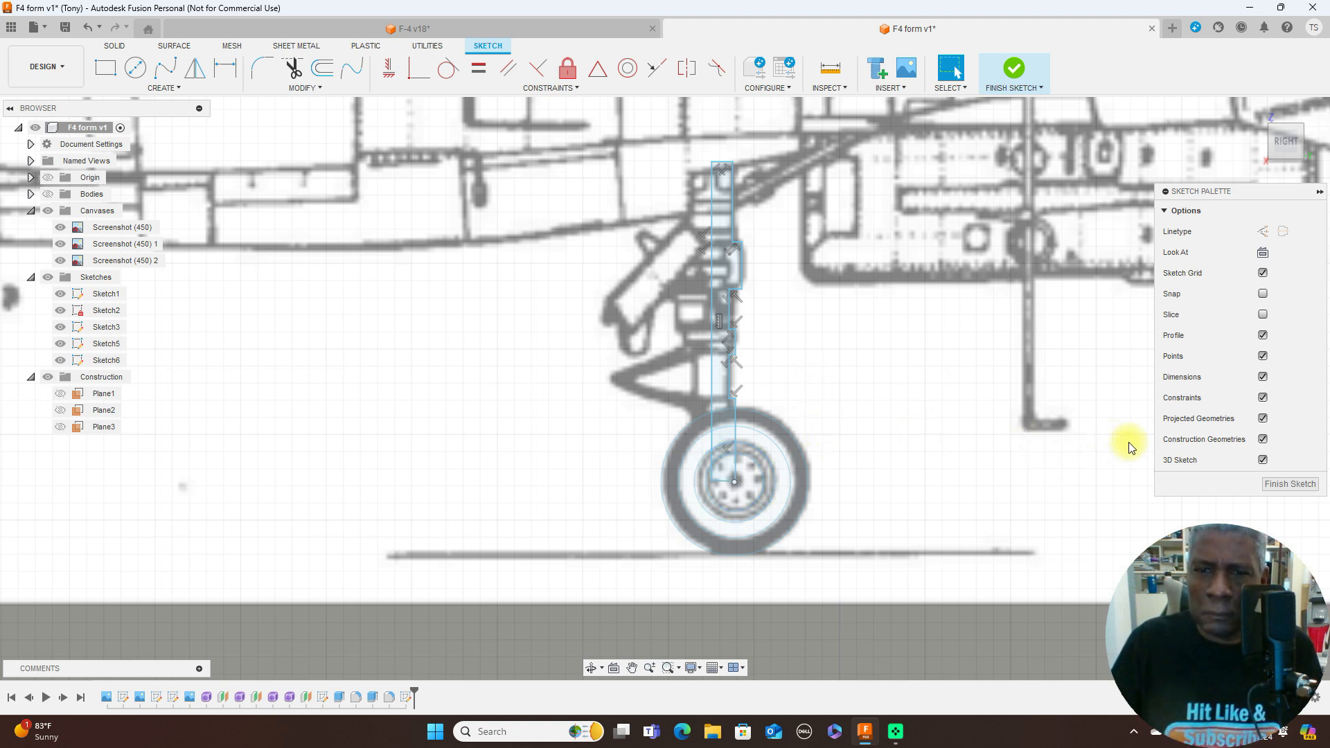
click(1287, 484)
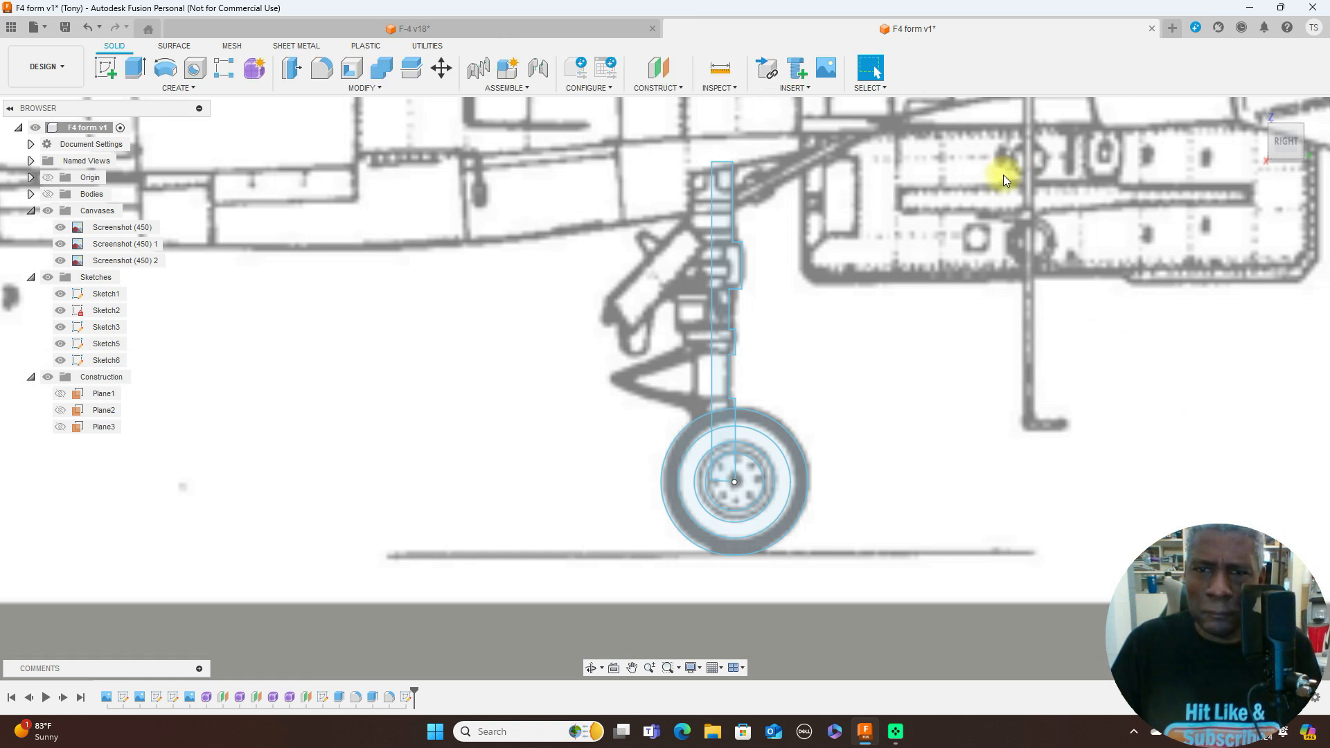
- Revolve the strut profile 360 degrees about its vertical axis line as a new body and show all bodies again
click(209, 92)
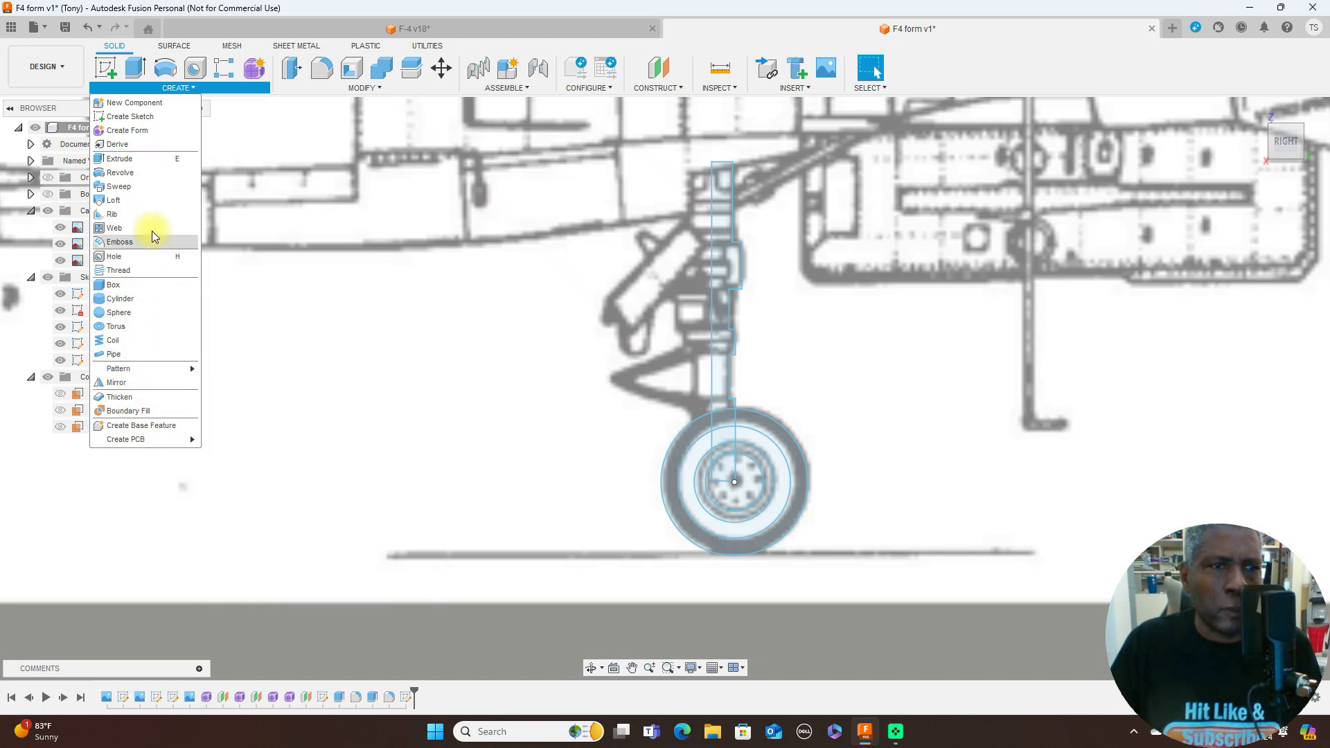
click(152, 173)
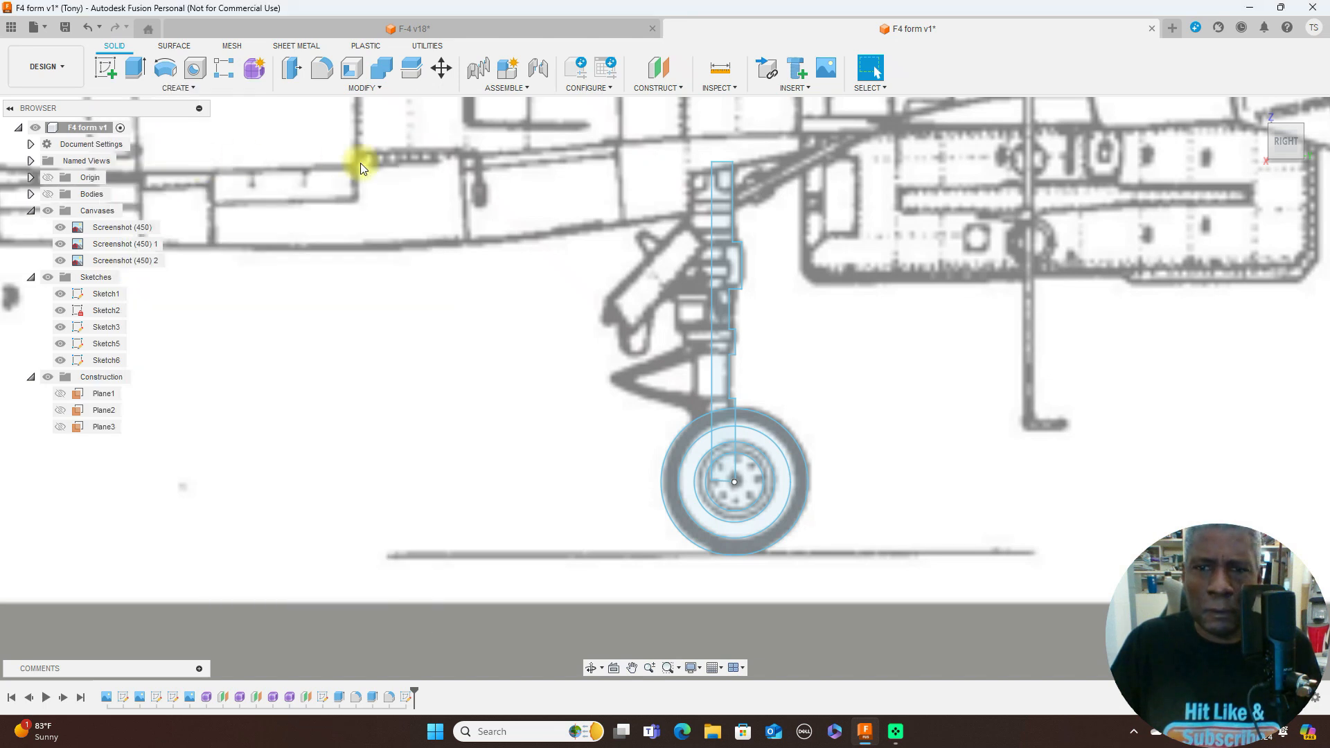
click(736, 267)
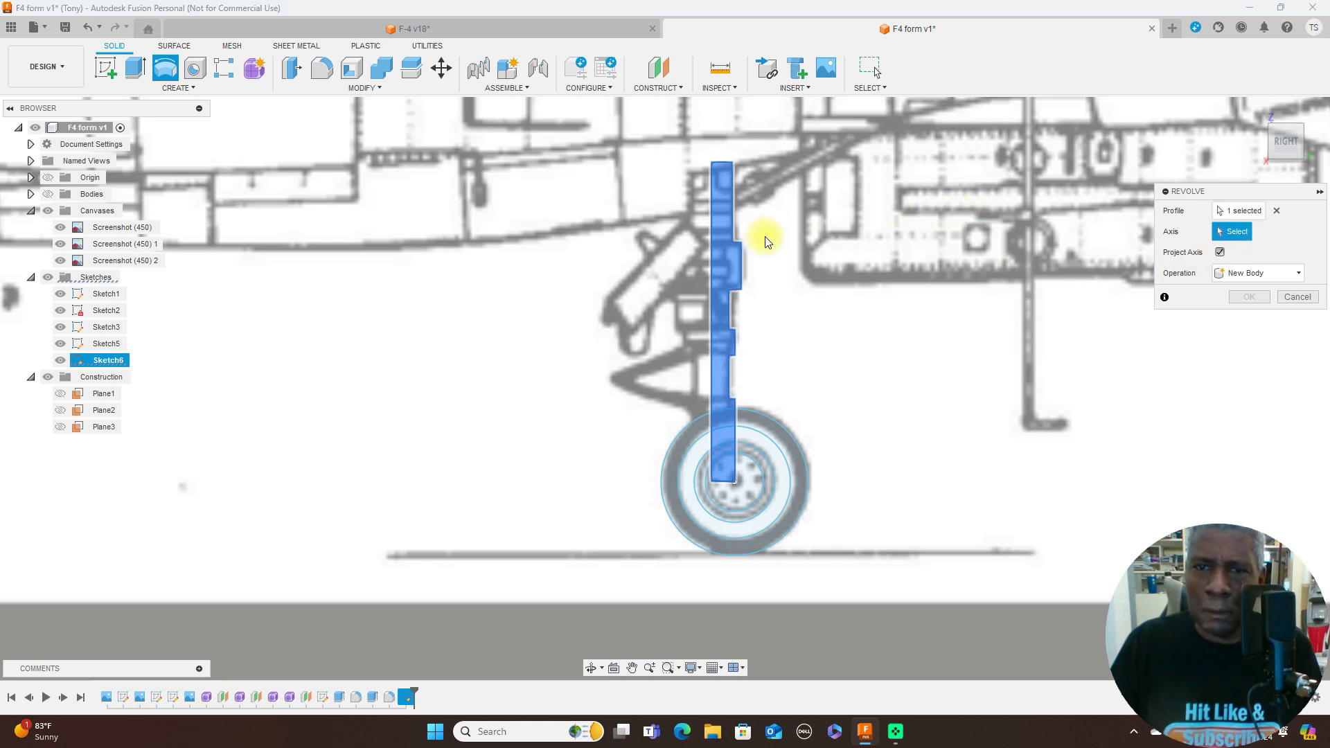
click(712, 265)
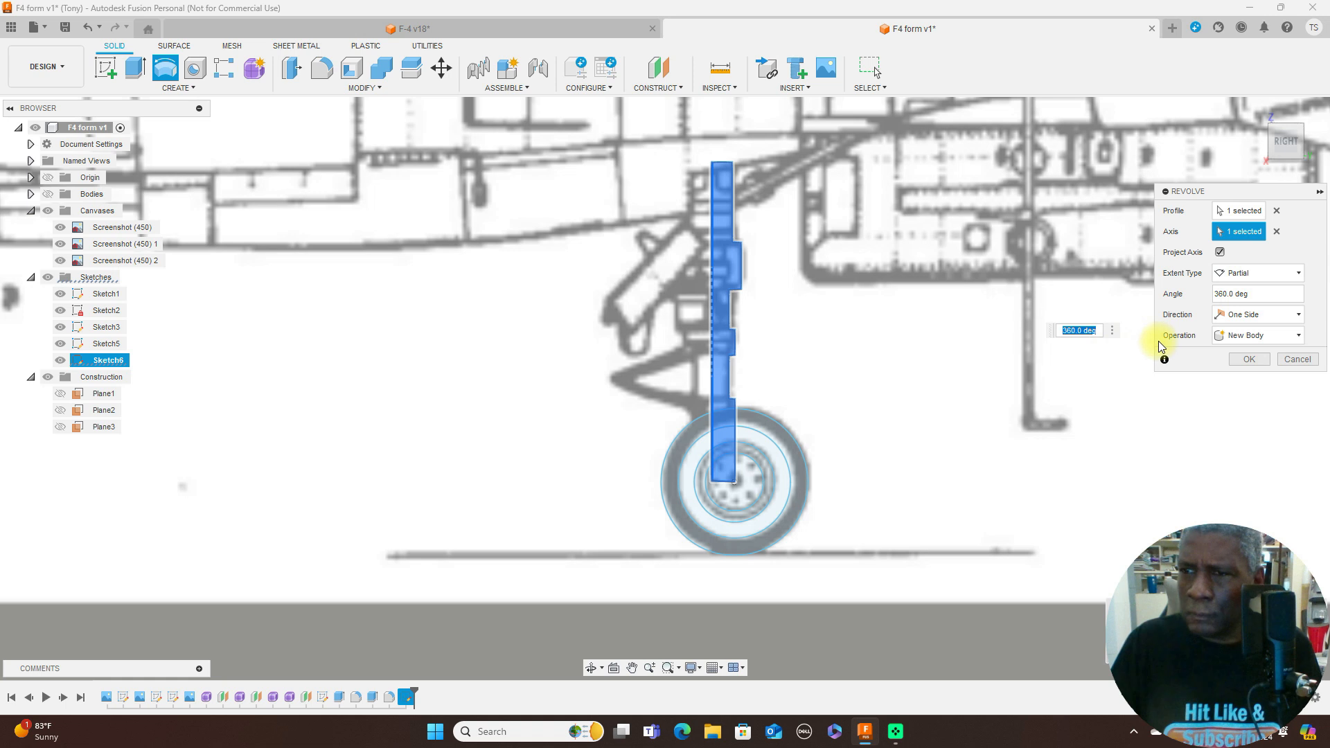
click(1254, 360)
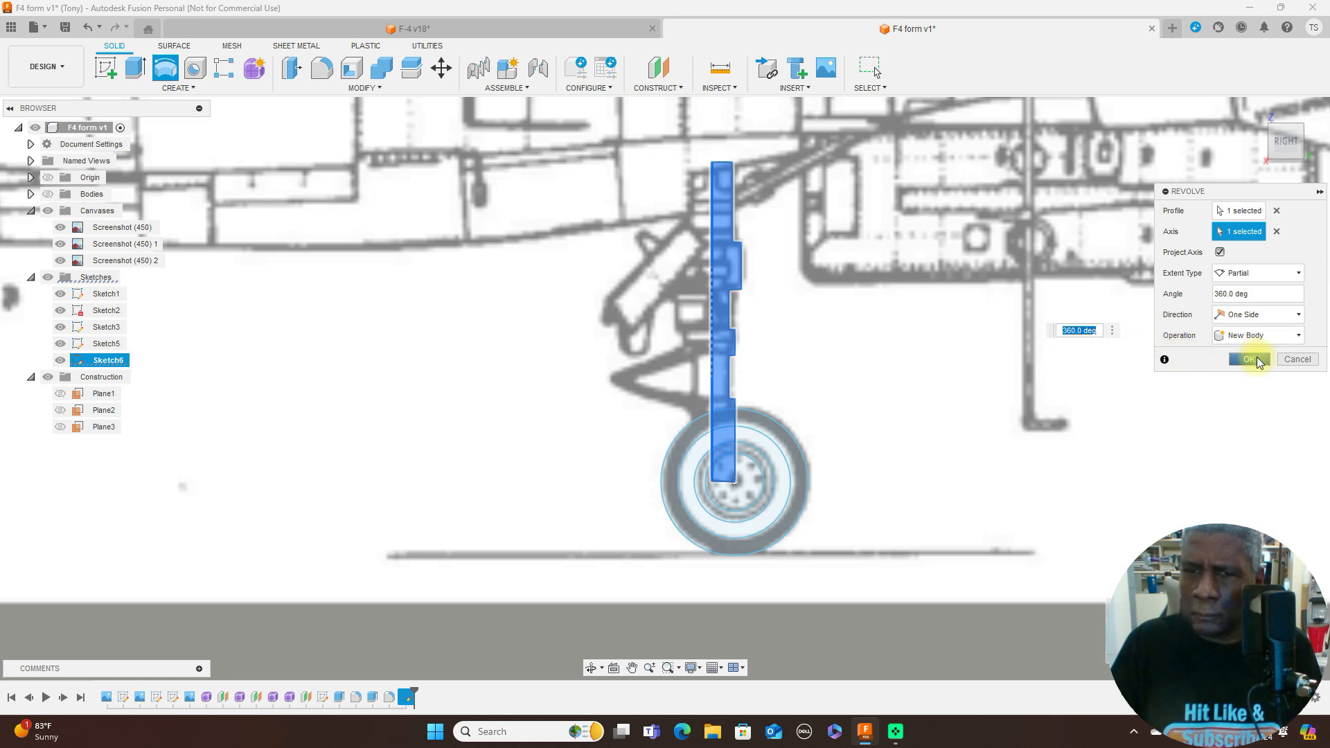
click(48, 194)
- Compare the revolved nose gear strut and wheel with the front blueprint view
scroll(879, 439, down, 8)
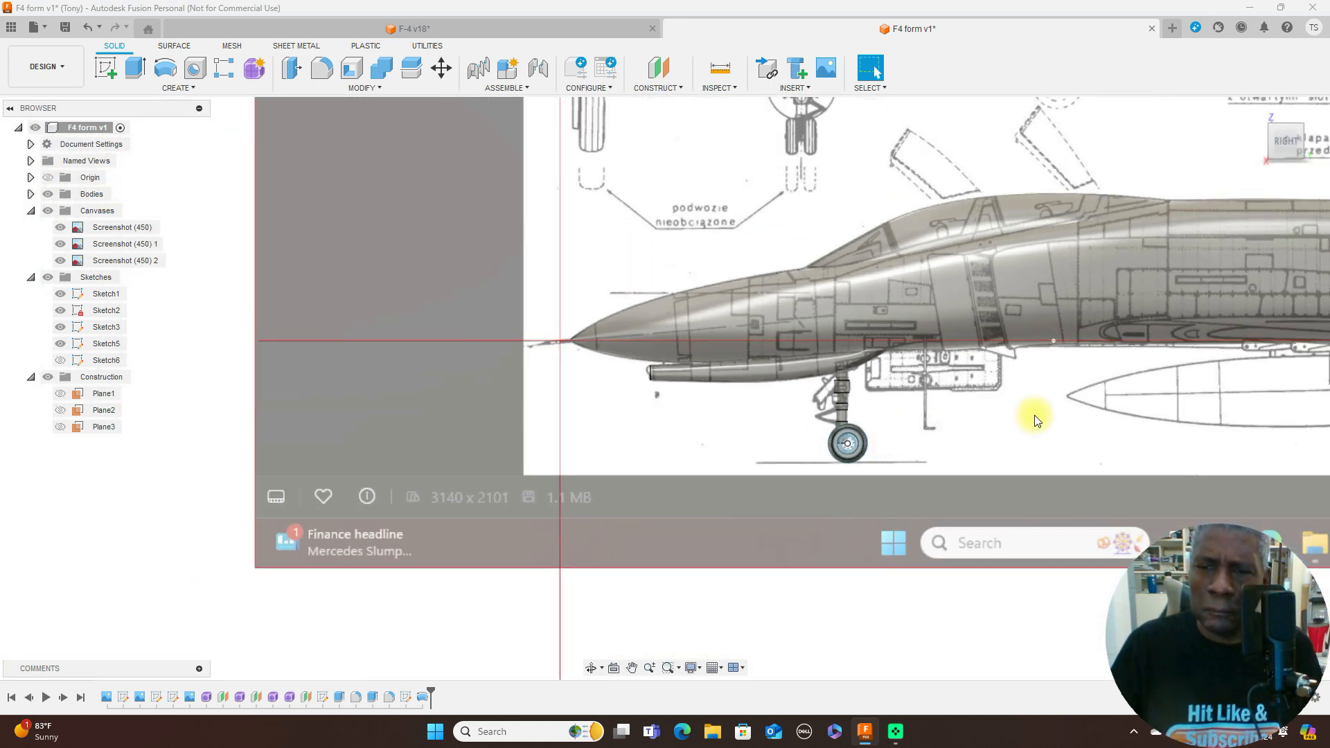
scroll(1033, 416, up, 4)
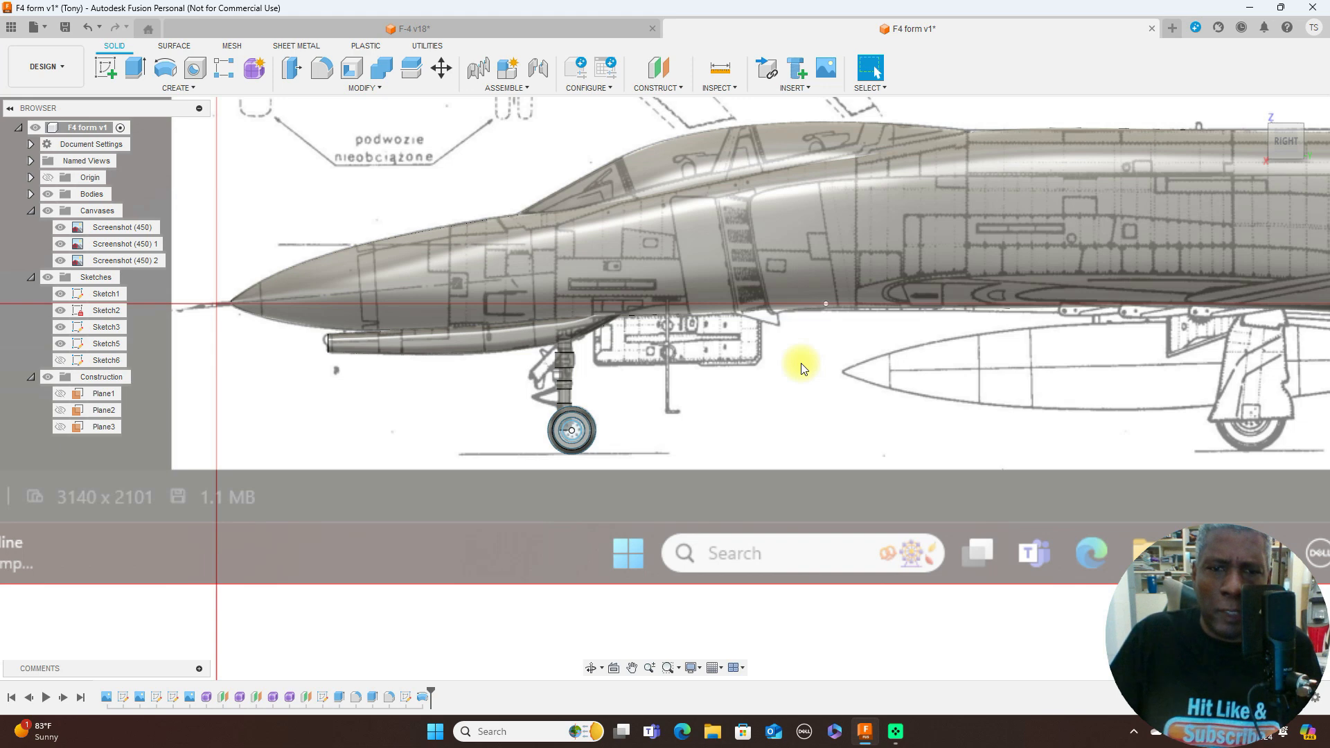
scroll(801, 363, up, 2)
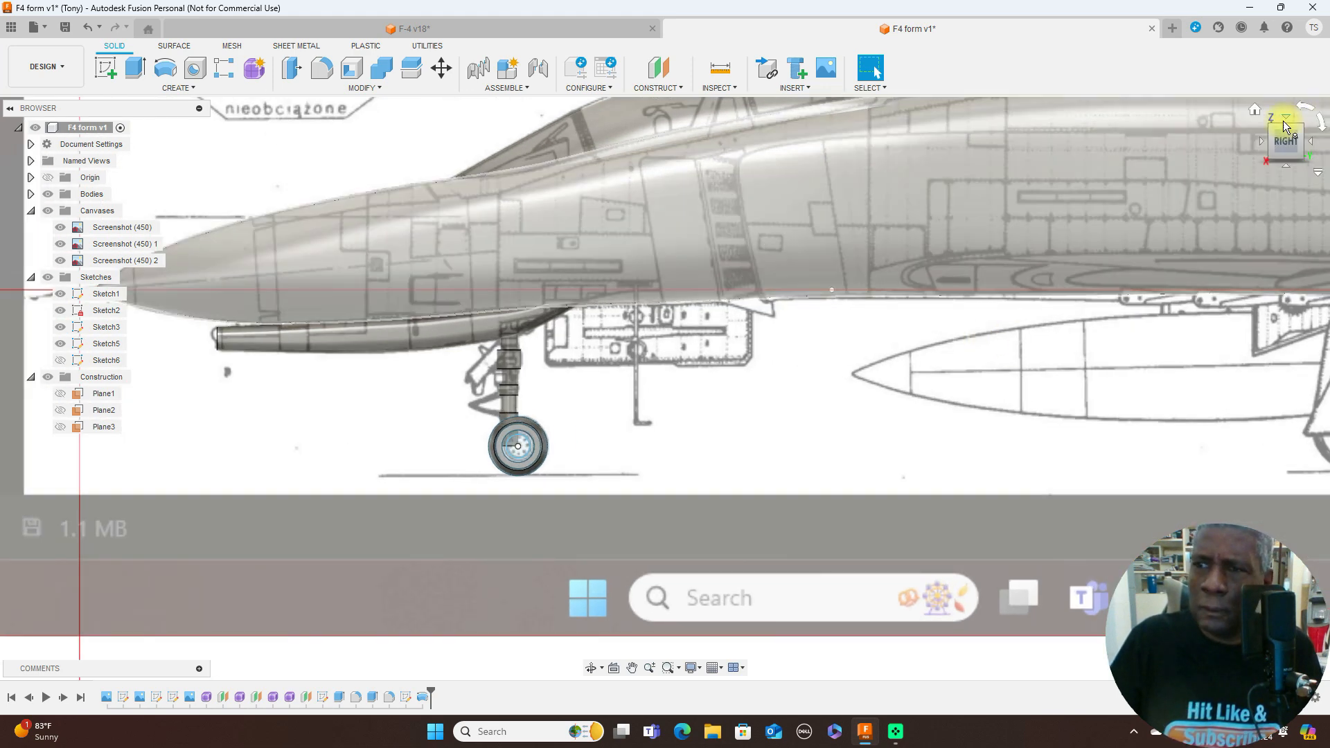
click(1262, 142)
scroll(825, 413, up, 3)
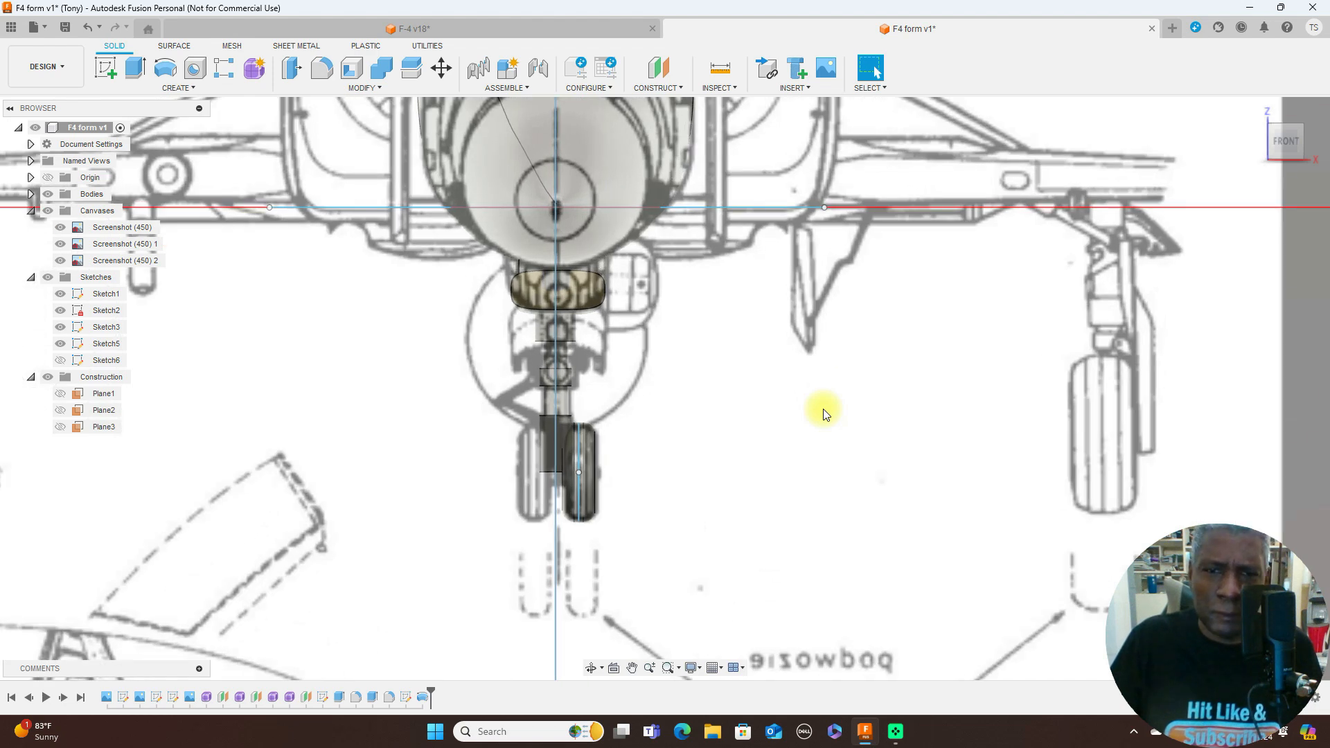
scroll(809, 322, up, 4)
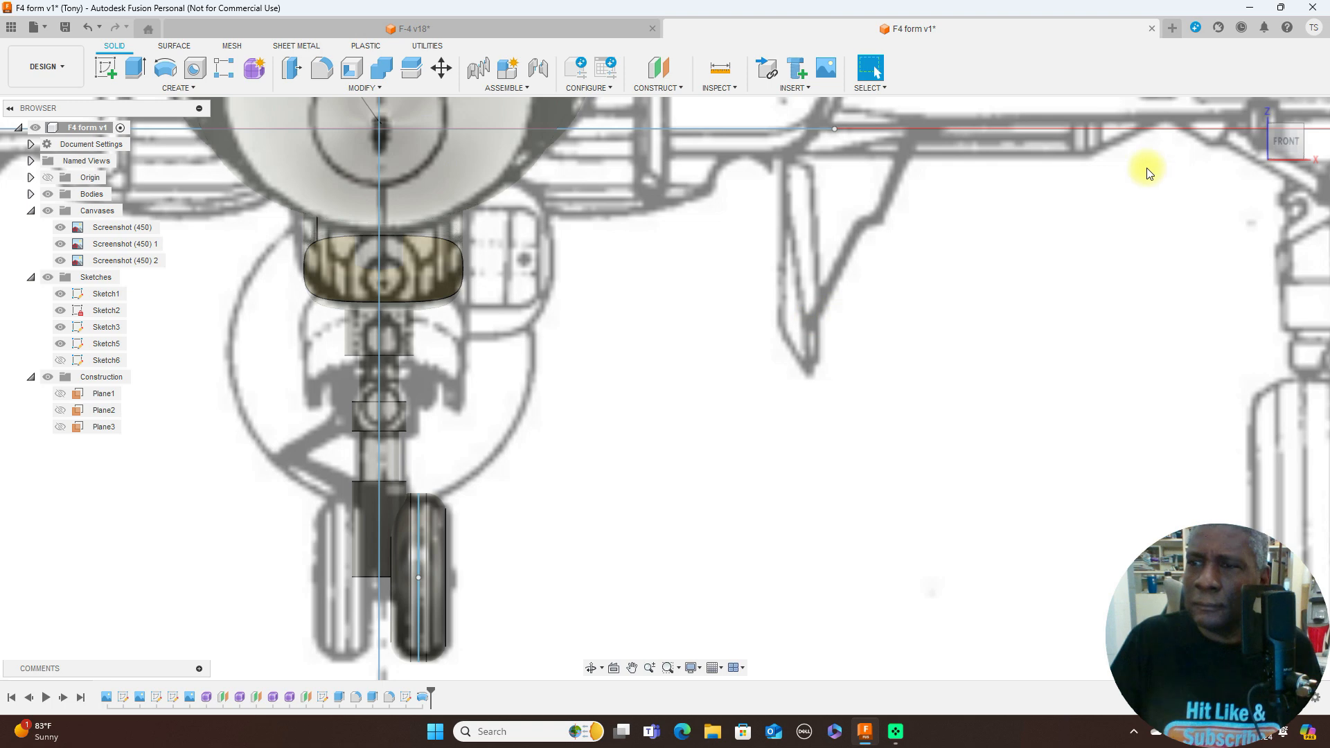
- Examine the strut, the wheel and the gear door area behind them against the side blueprint view
click(1313, 145)
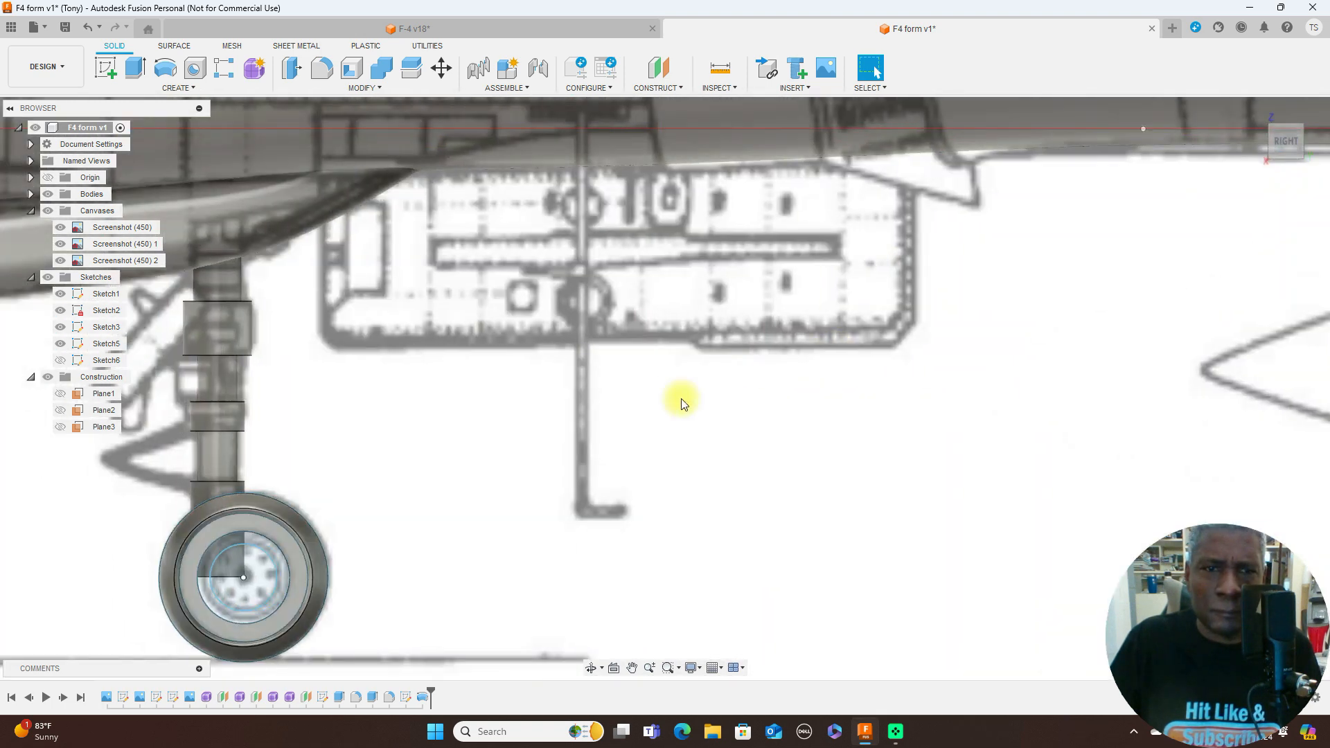
scroll(703, 403, down, 1)
scroll(704, 398, up, 5)
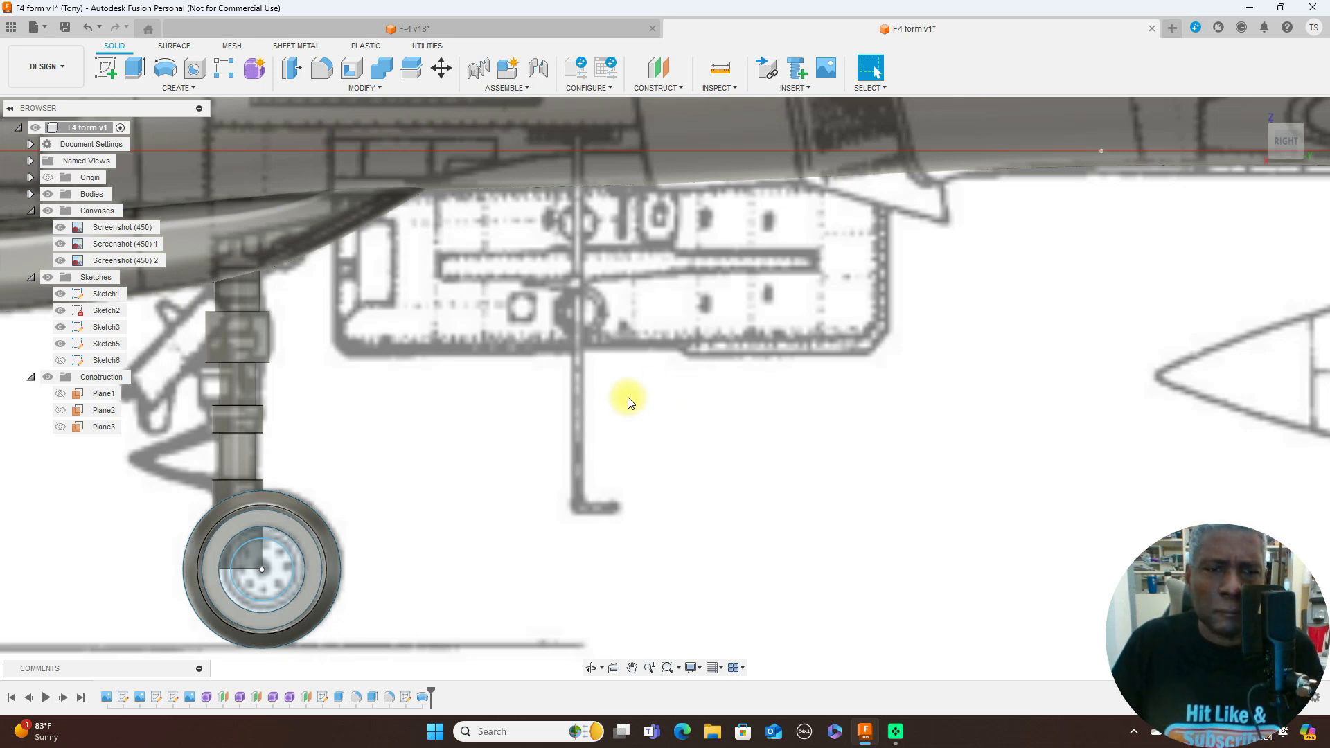
scroll(629, 402, down, 5)
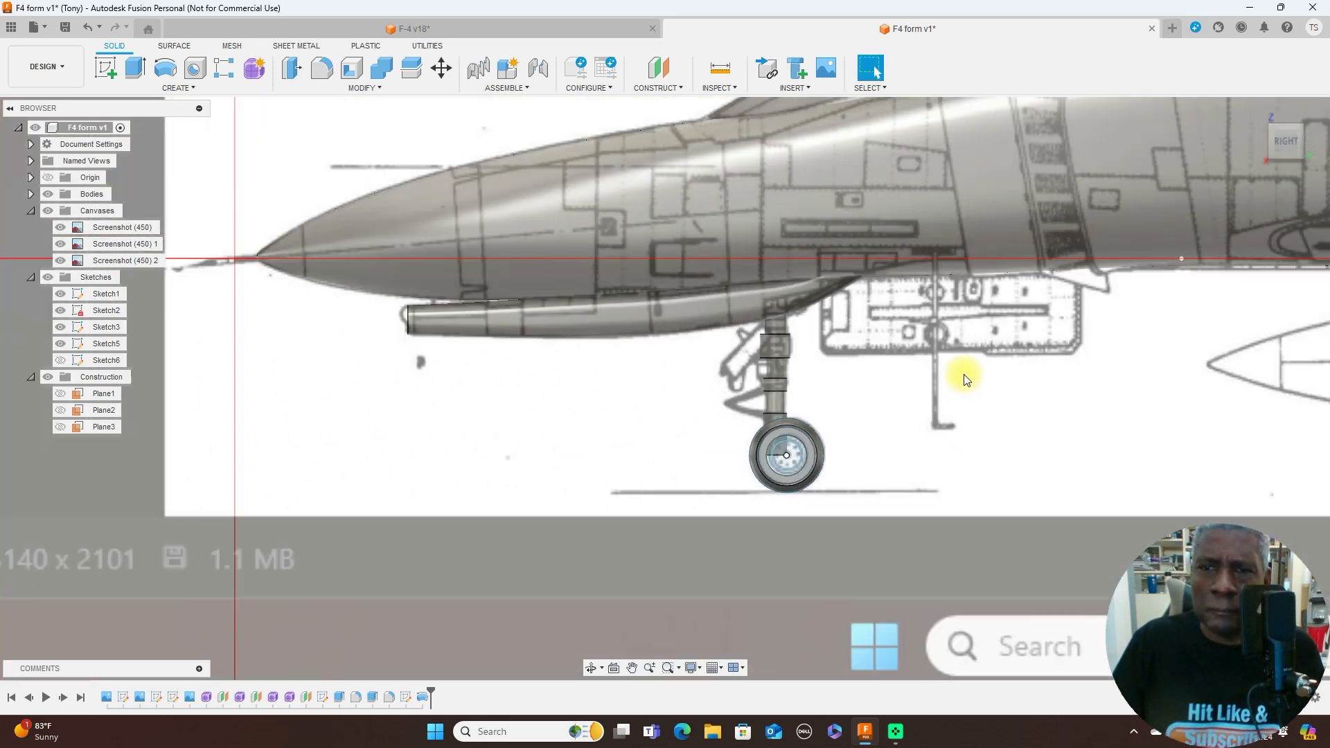
scroll(966, 379, down, 2)
scroll(808, 363, down, 2)
scroll(810, 370, up, 1)
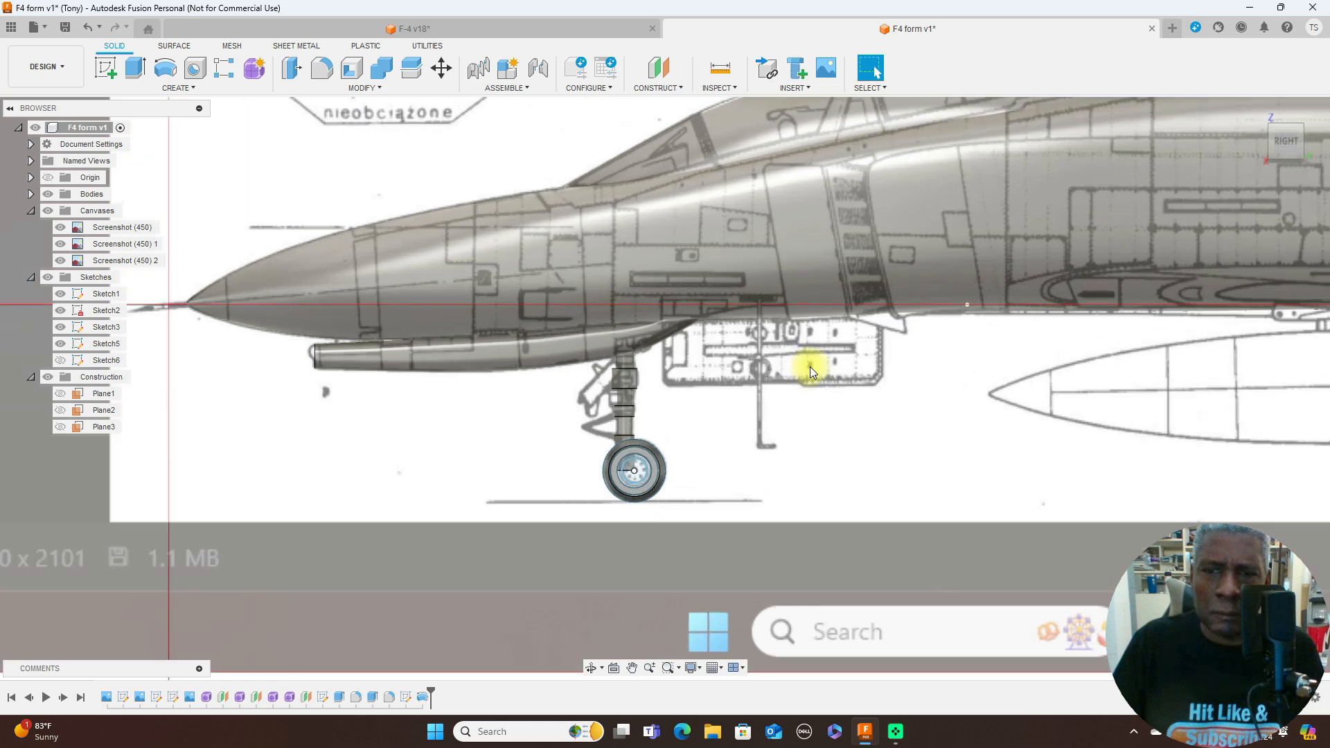
scroll(811, 371, up, 1)
scroll(810, 367, down, 5)
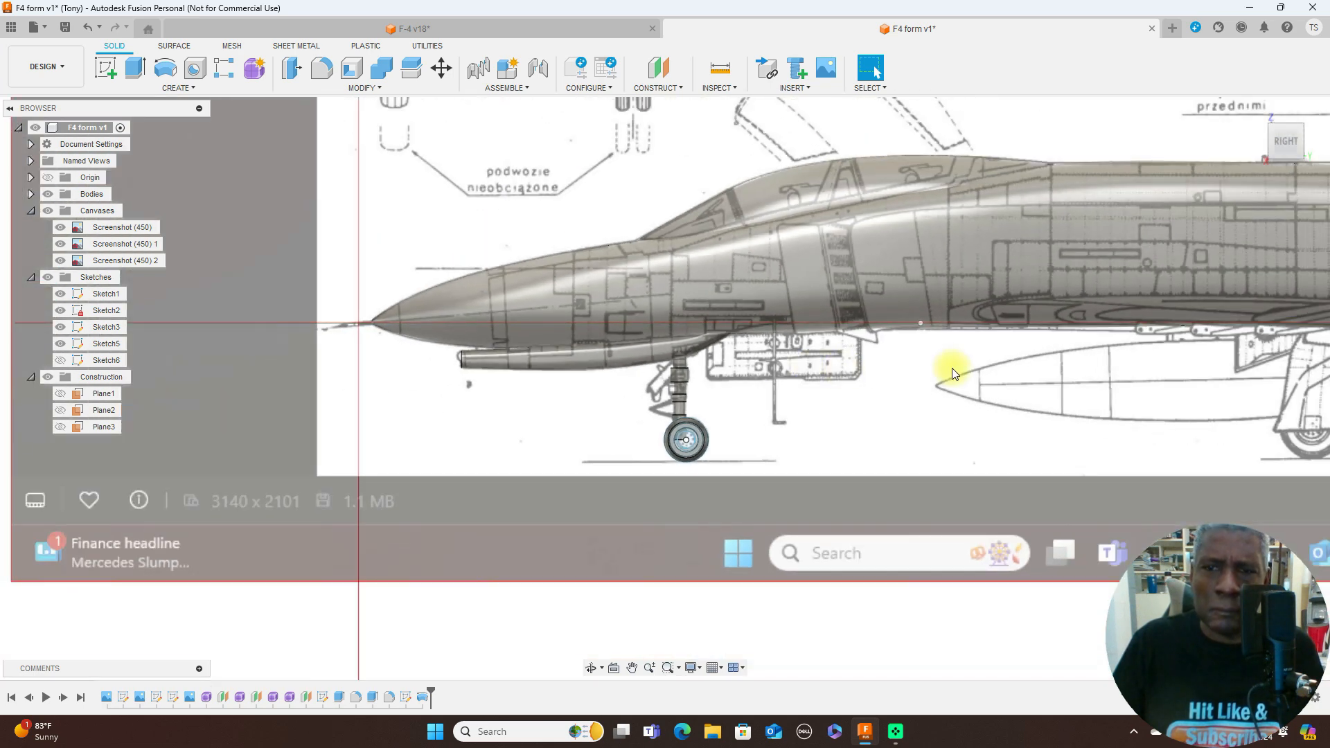
middle_drag(952, 368, 875, 390)
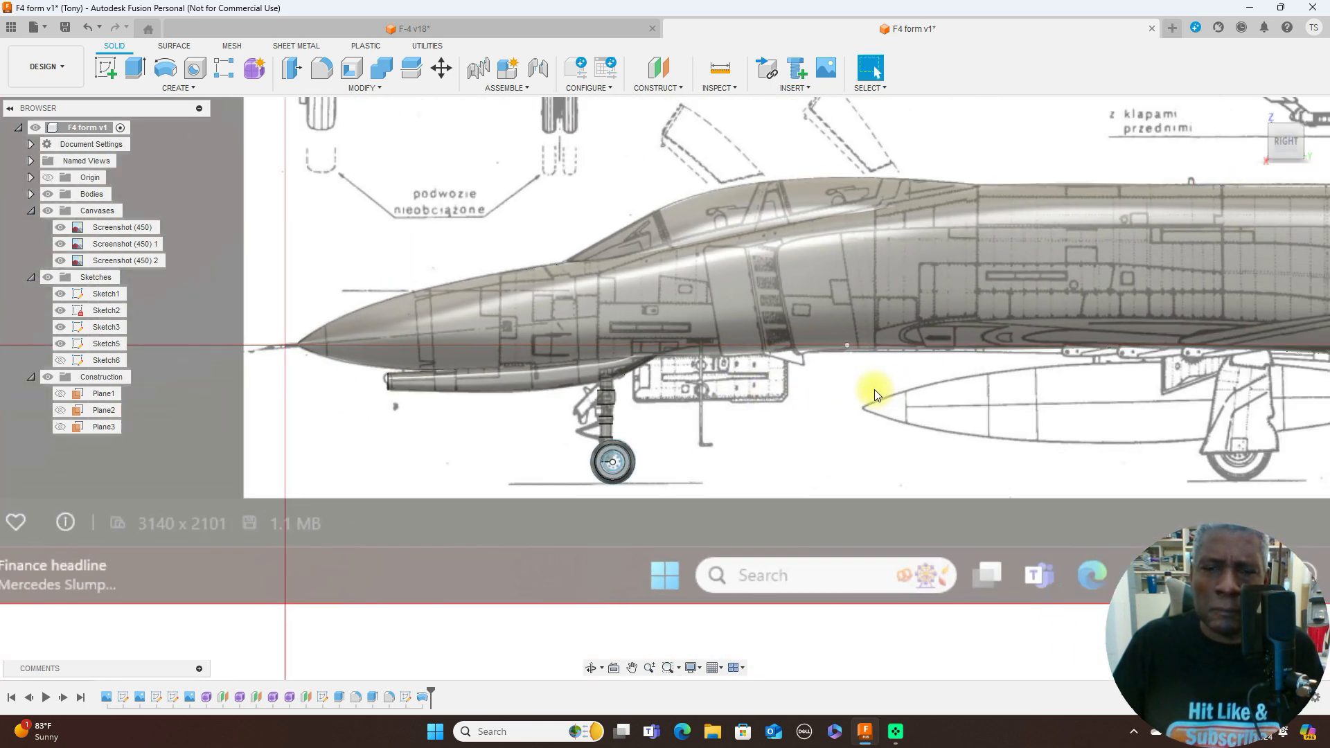
scroll(874, 389, up, 2)
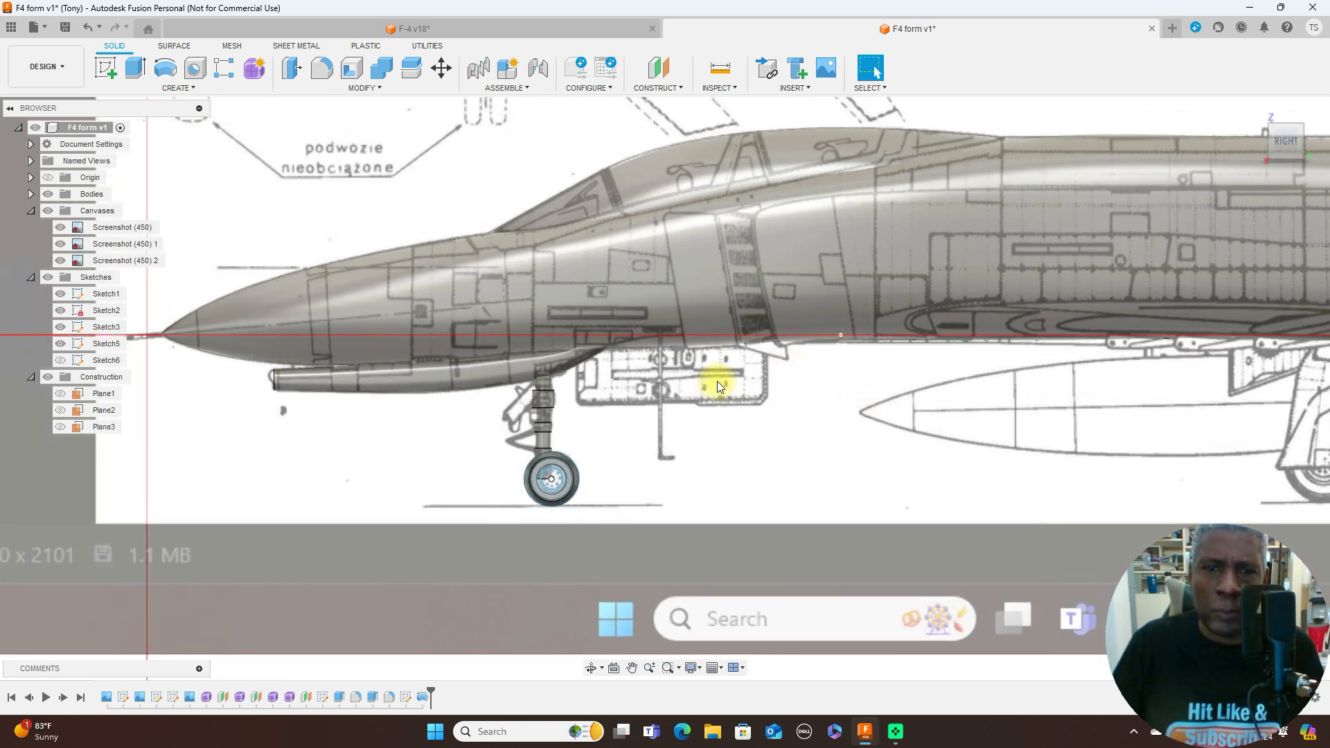
scroll(835, 483, up, 1)
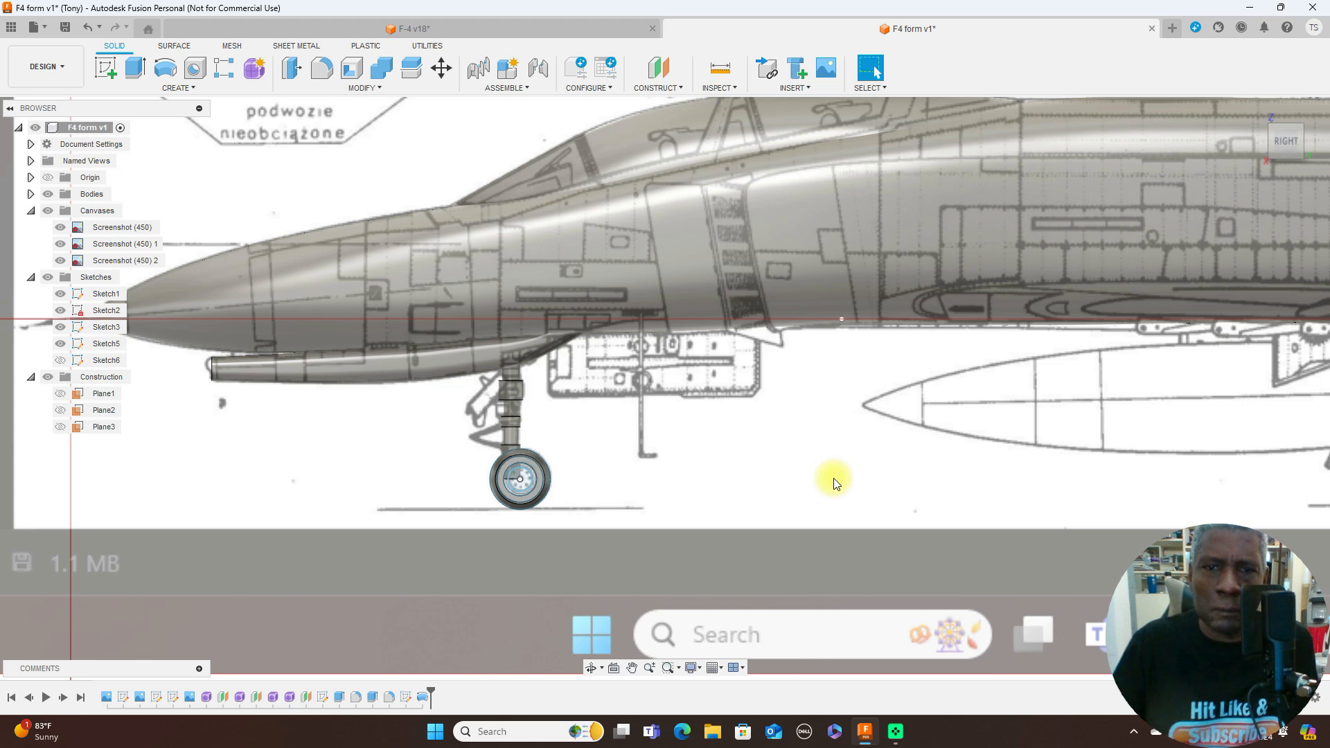
- Start a new sketch on the side plane and hide the bodies to expose the nose gear door on the blueprint
click(108, 71)
click(342, 171)
mouse_move(1005, 537)
middle_down()
mouse_move(921, 525)
mouse_move(449, 394)
middle_up()
scroll(788, 411, up, 3)
mouse_move(787, 388)
middle_down()
mouse_move(816, 483)
mouse_move(840, 481)
middle_up()
click(48, 196)
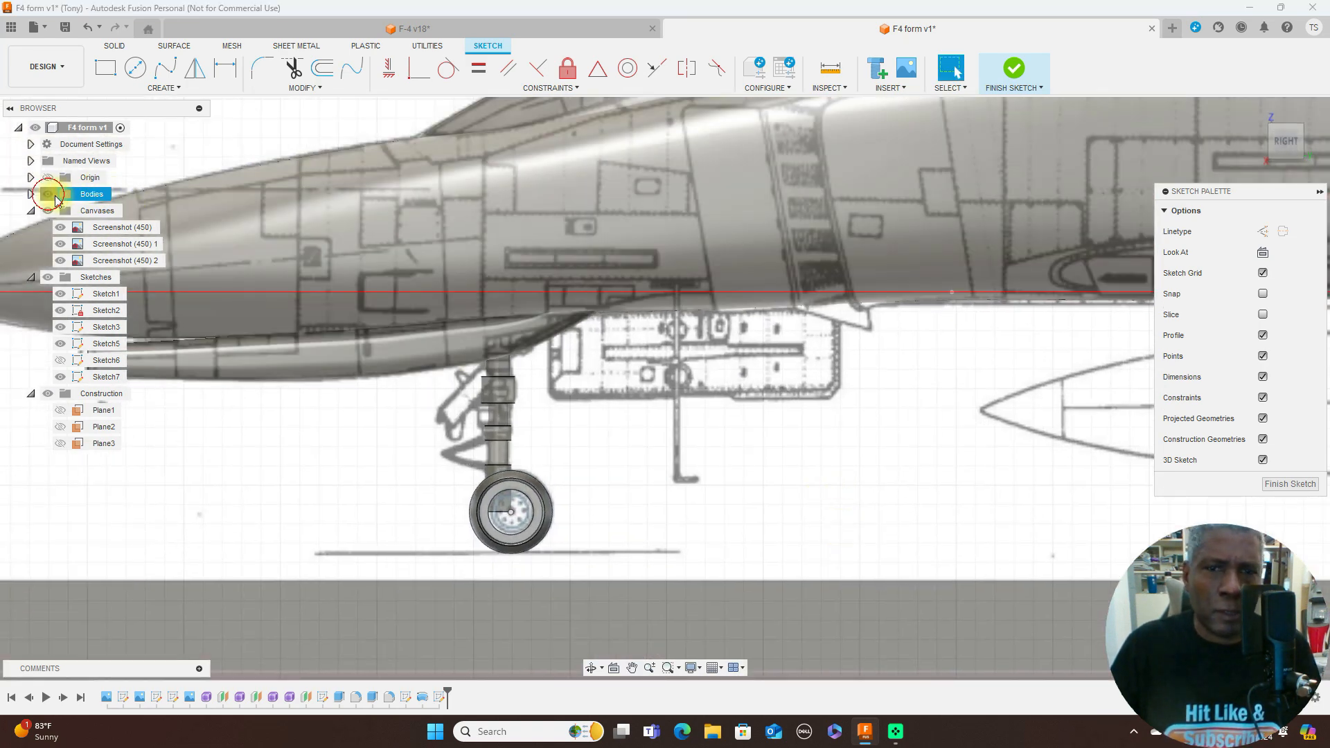
click(48, 194)
- Outline the nose gear door on the blueprint with a closed line chain about 15 mm wide, angling its lower rear corner
key(l)
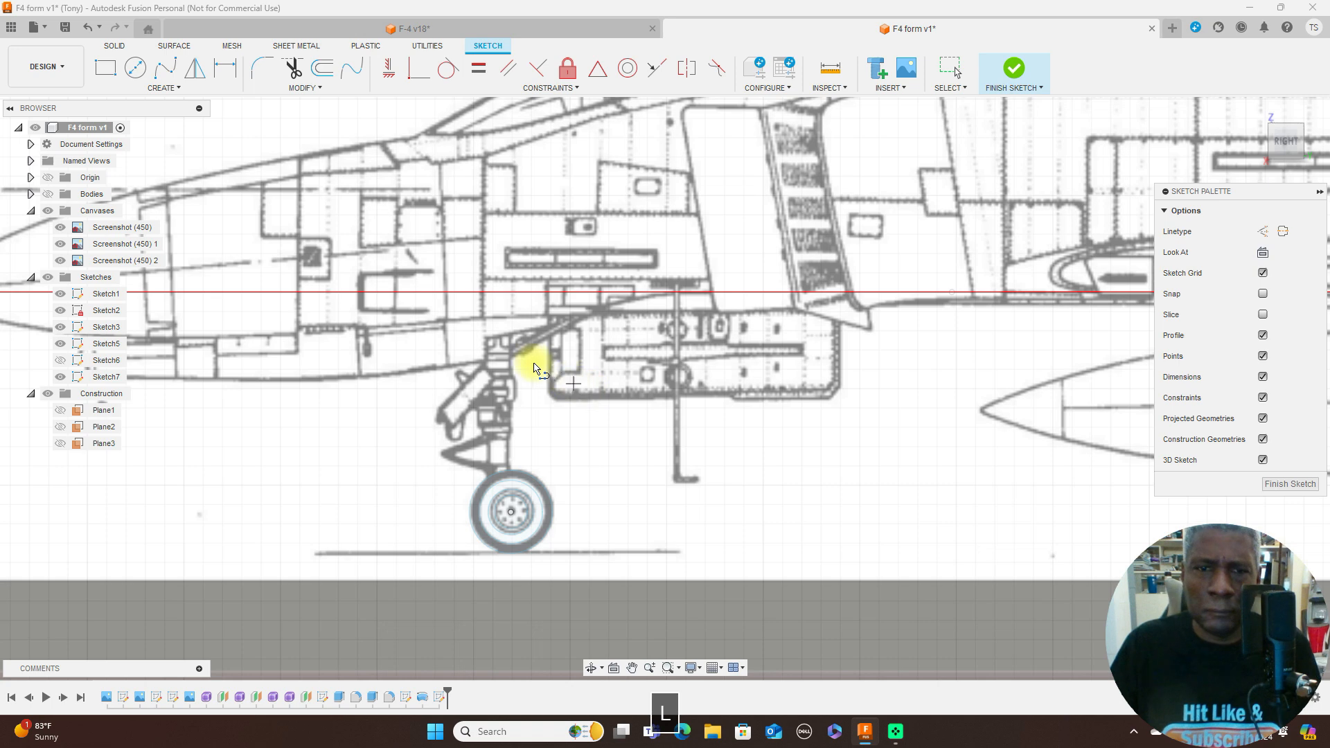
click(547, 305)
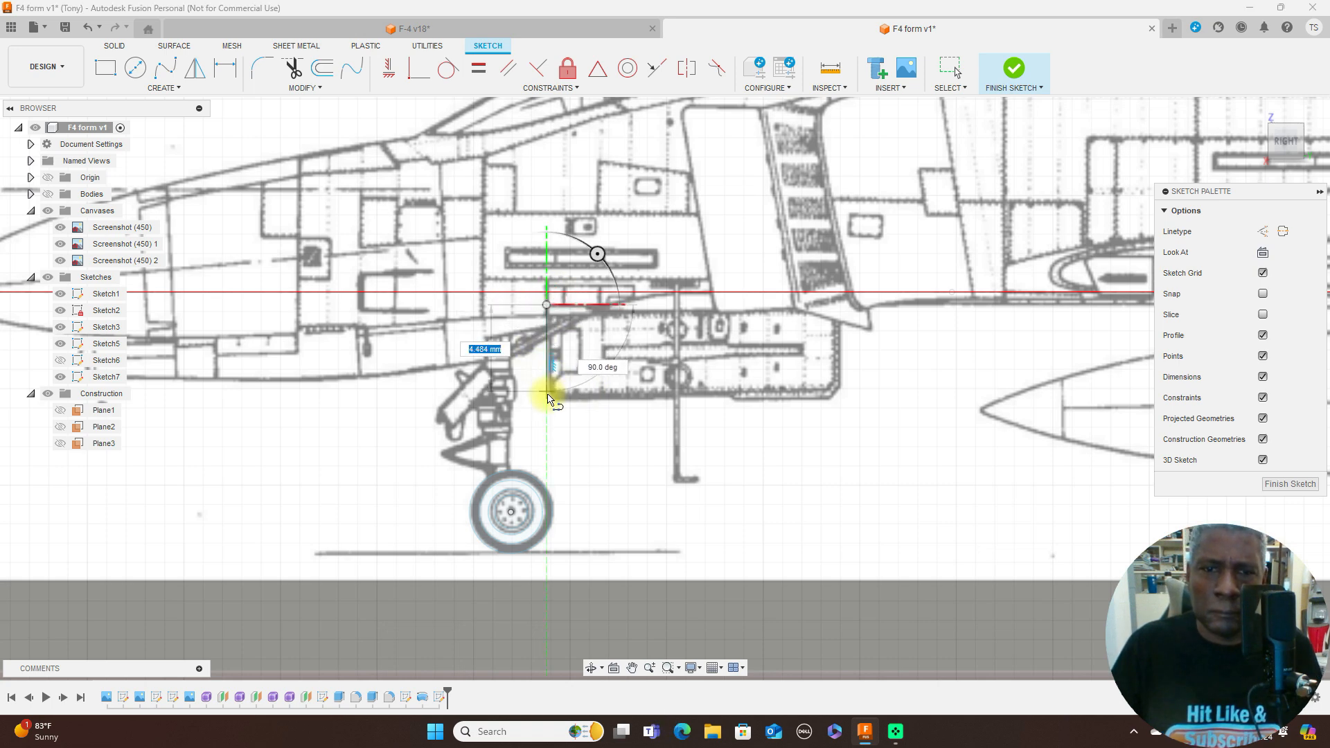
click(547, 400)
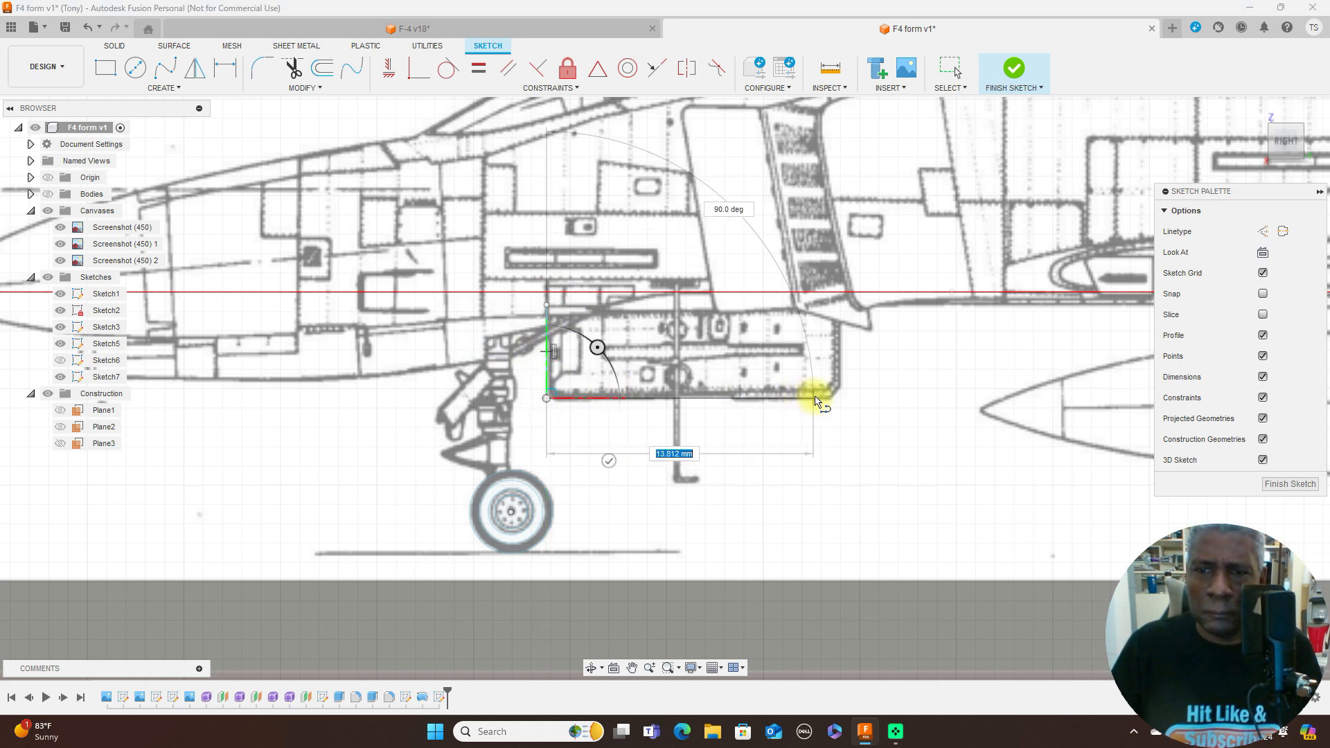
scroll(823, 400, up, 3)
scroll(822, 401, up, 1)
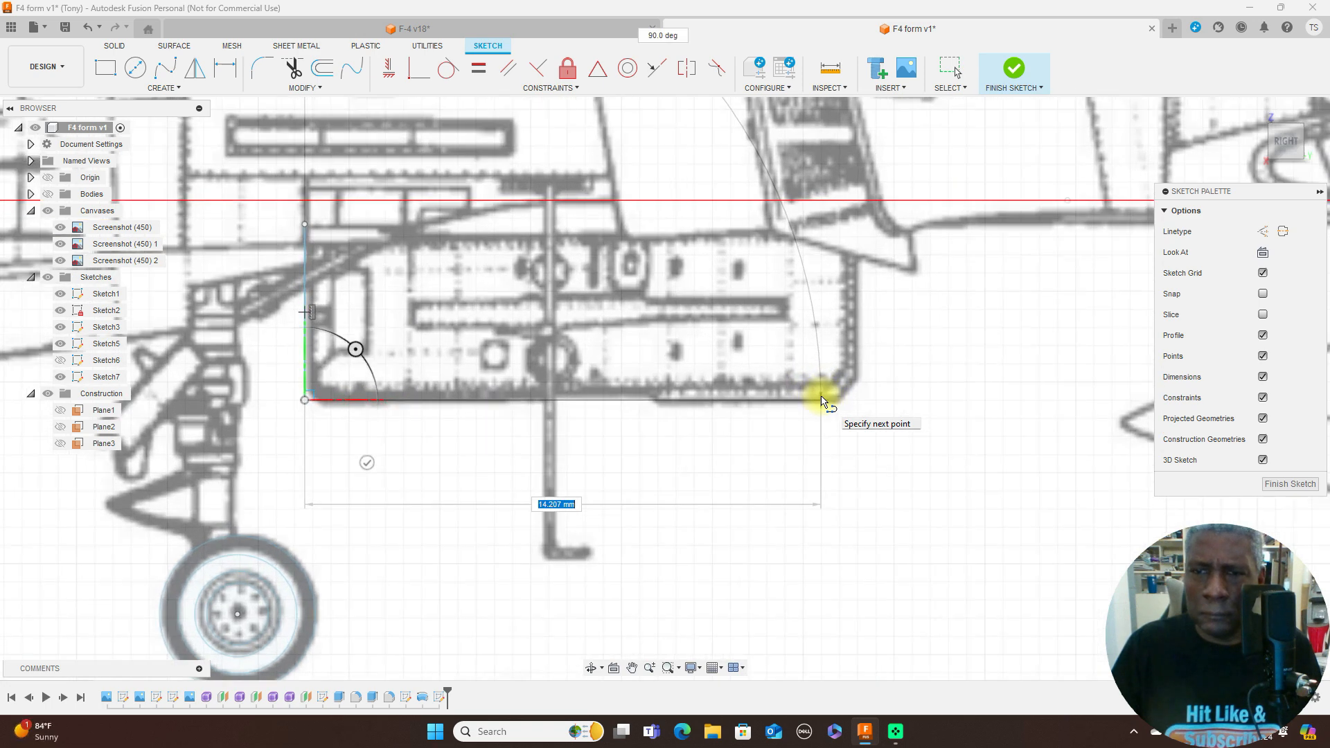
click(822, 400)
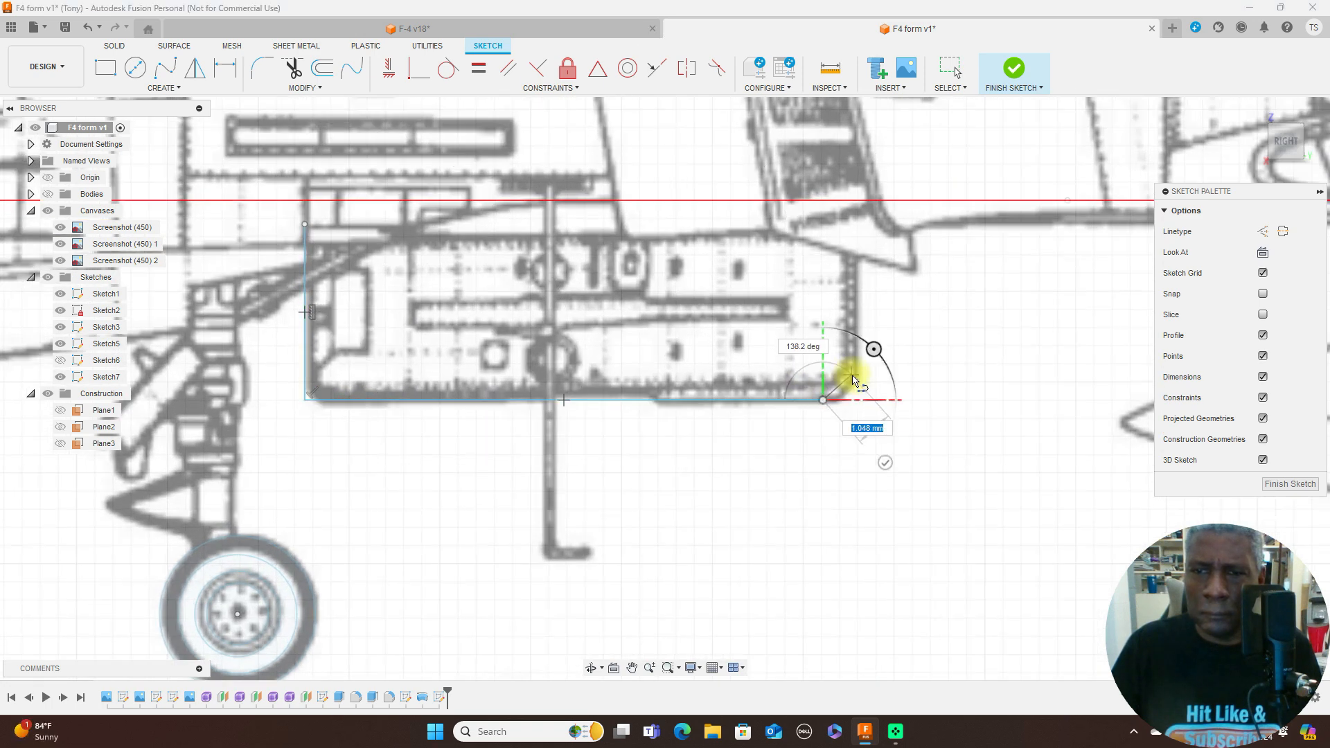
click(853, 376)
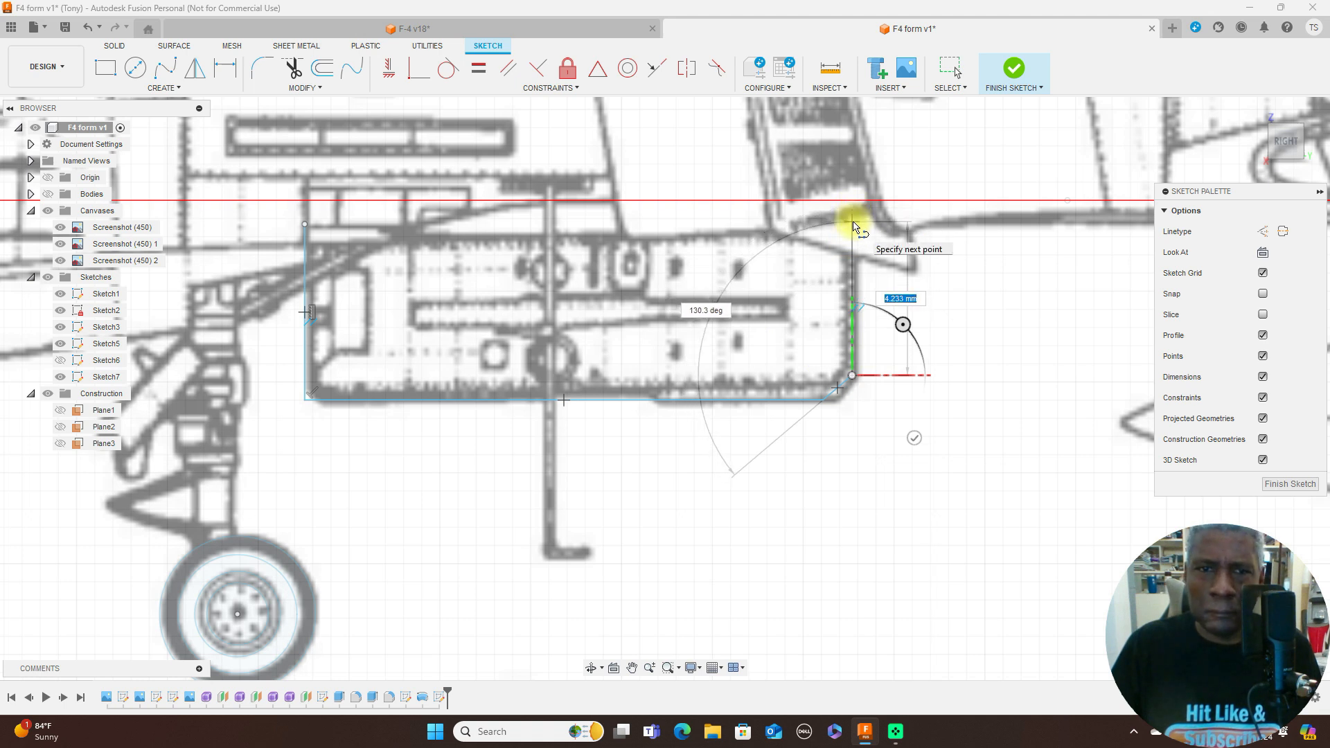
click(853, 221)
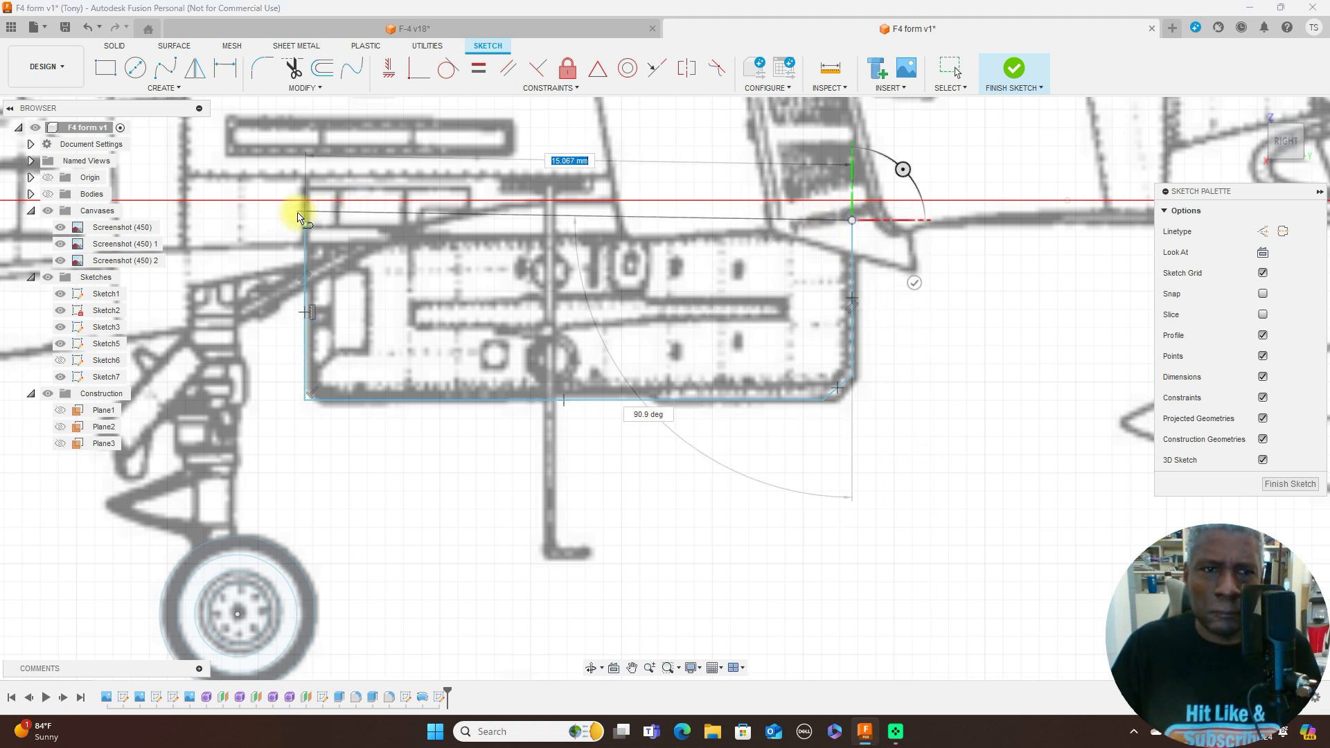
click(307, 225)
right_click(308, 225)
click(356, 222)
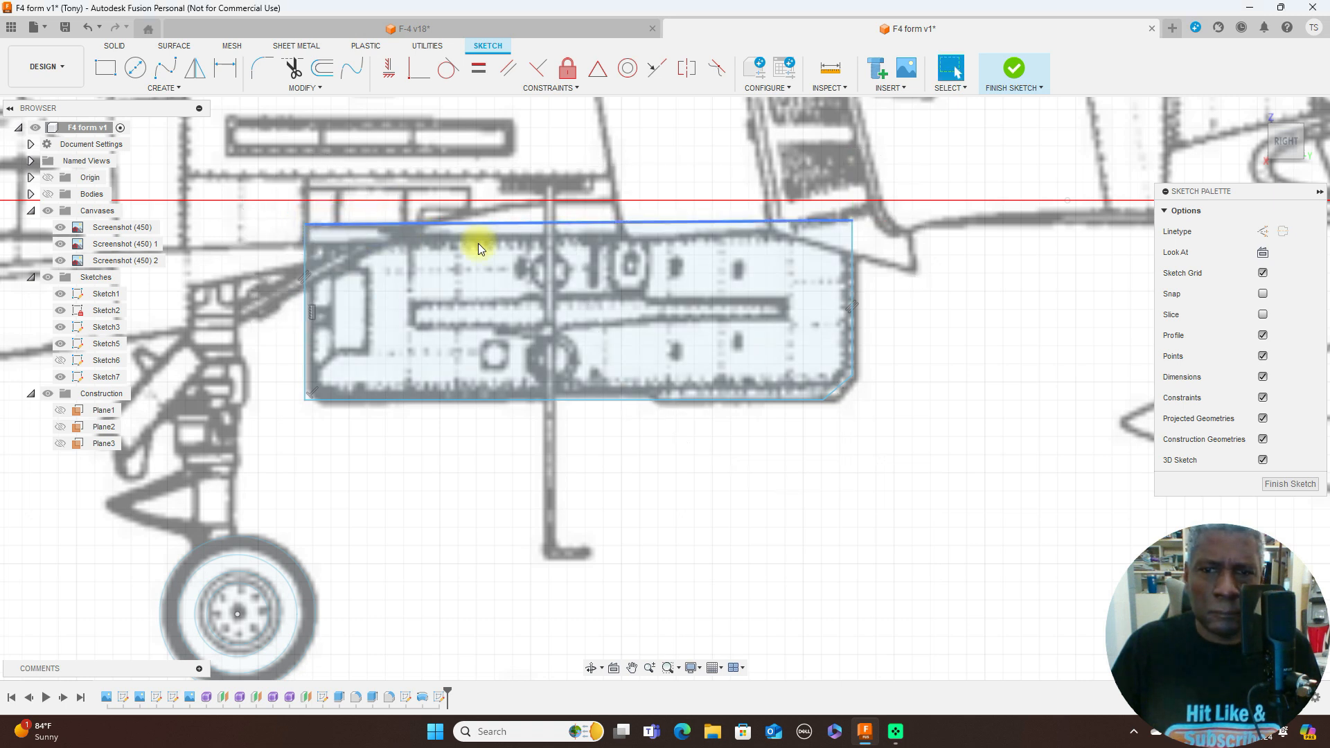
- Delete the door outline's vertical front edge and shorten the bottom edge at its front end to where the corner bevel starts
scroll(900, 341, up, 1)
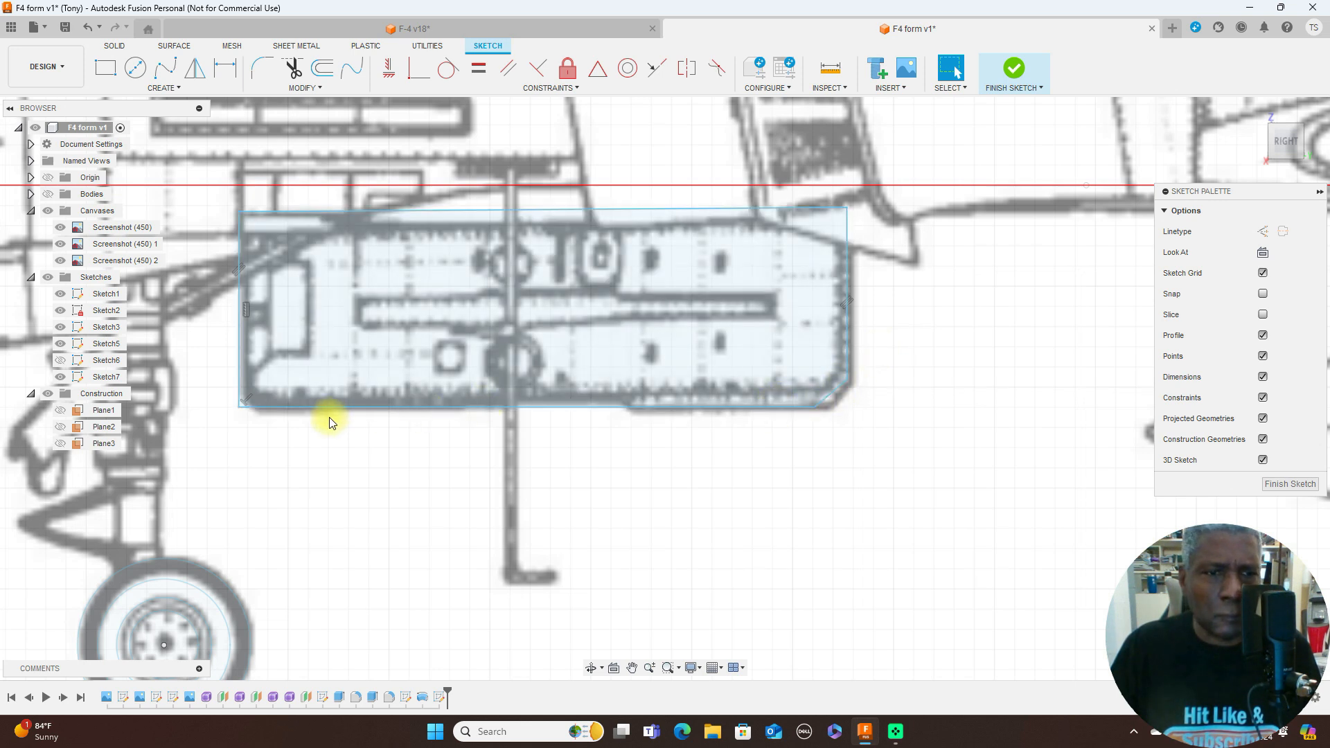
scroll(330, 423, up, 1)
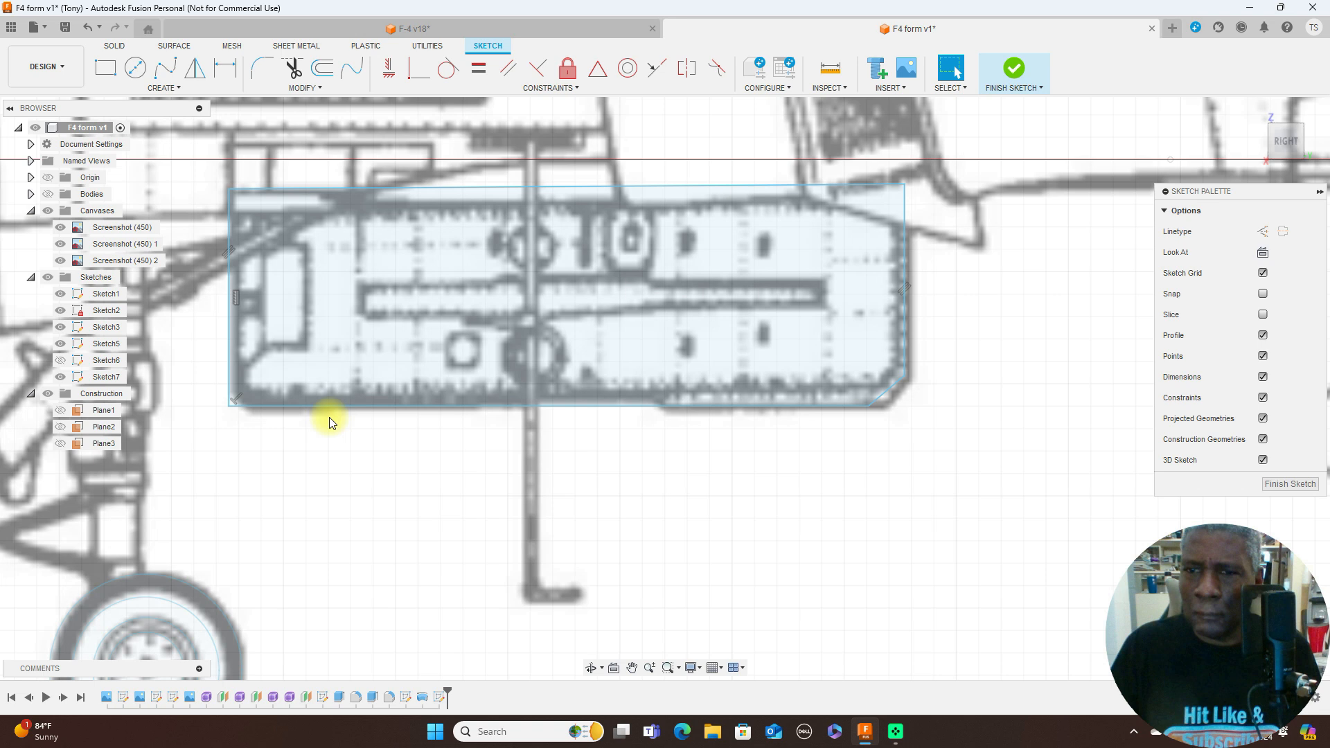
click(230, 341)
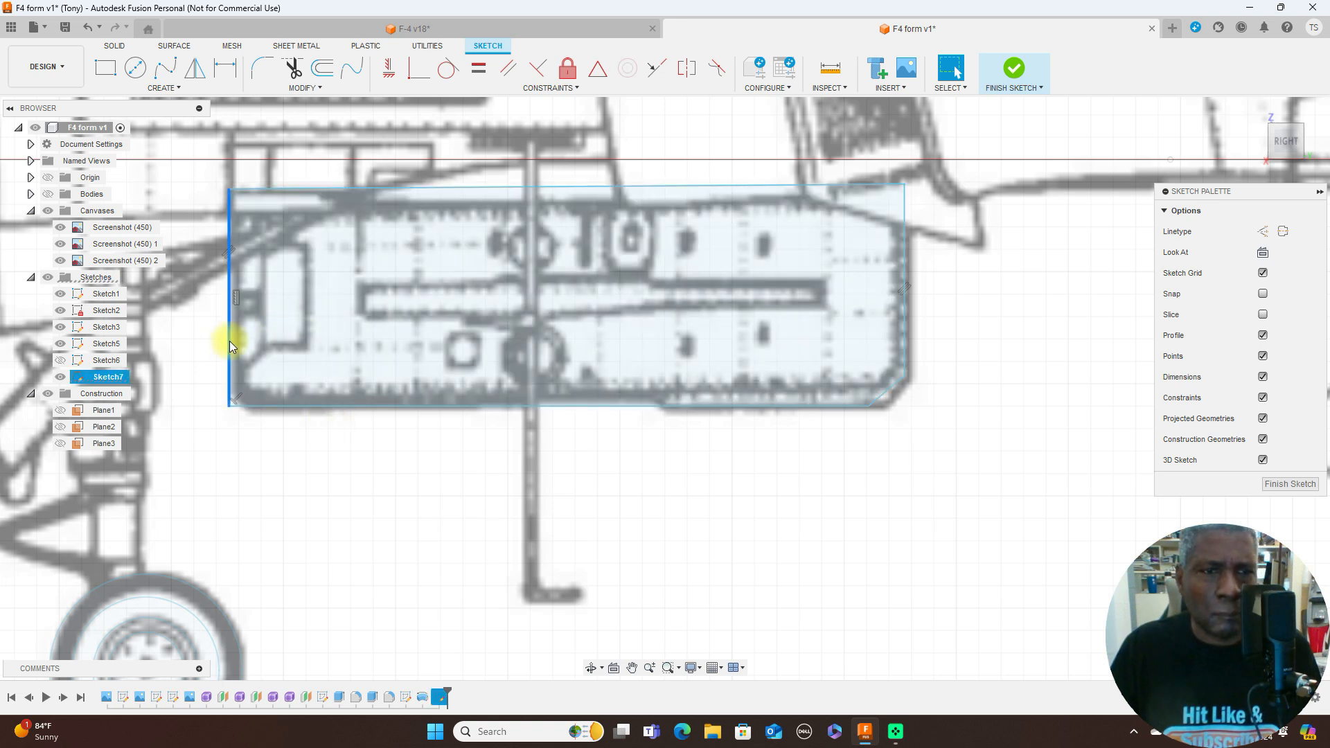
key(Delete)
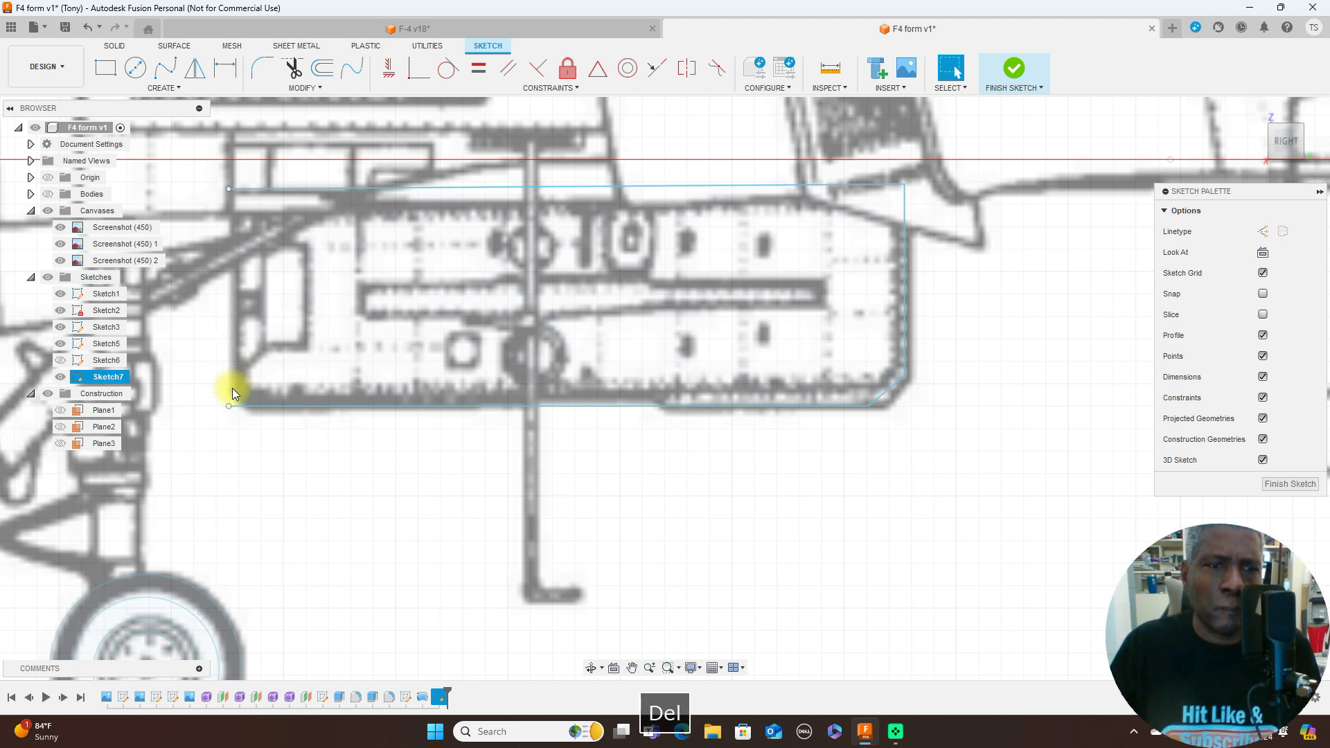
click(229, 406)
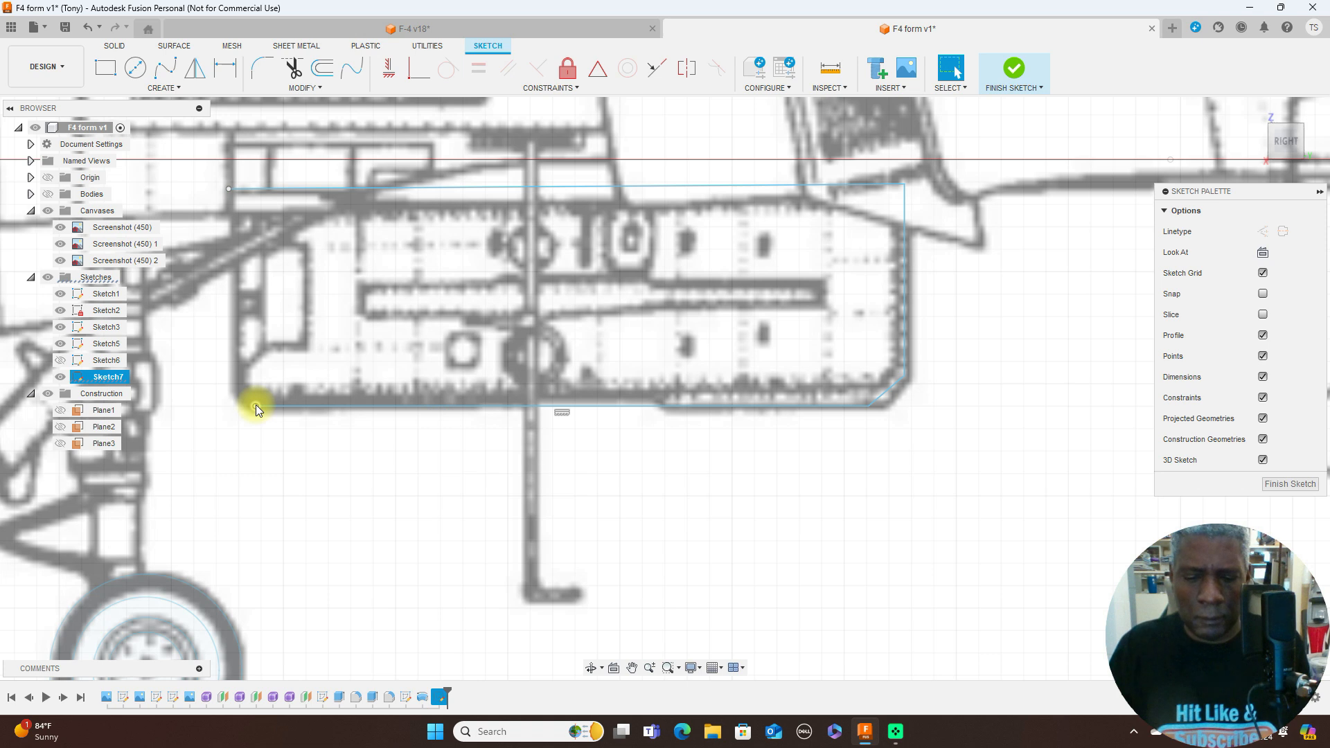
- Close the door outline with an angled lower front corner and a vertical front edge about 4 mm long, and finish the sketch
key(l)
click(256, 406)
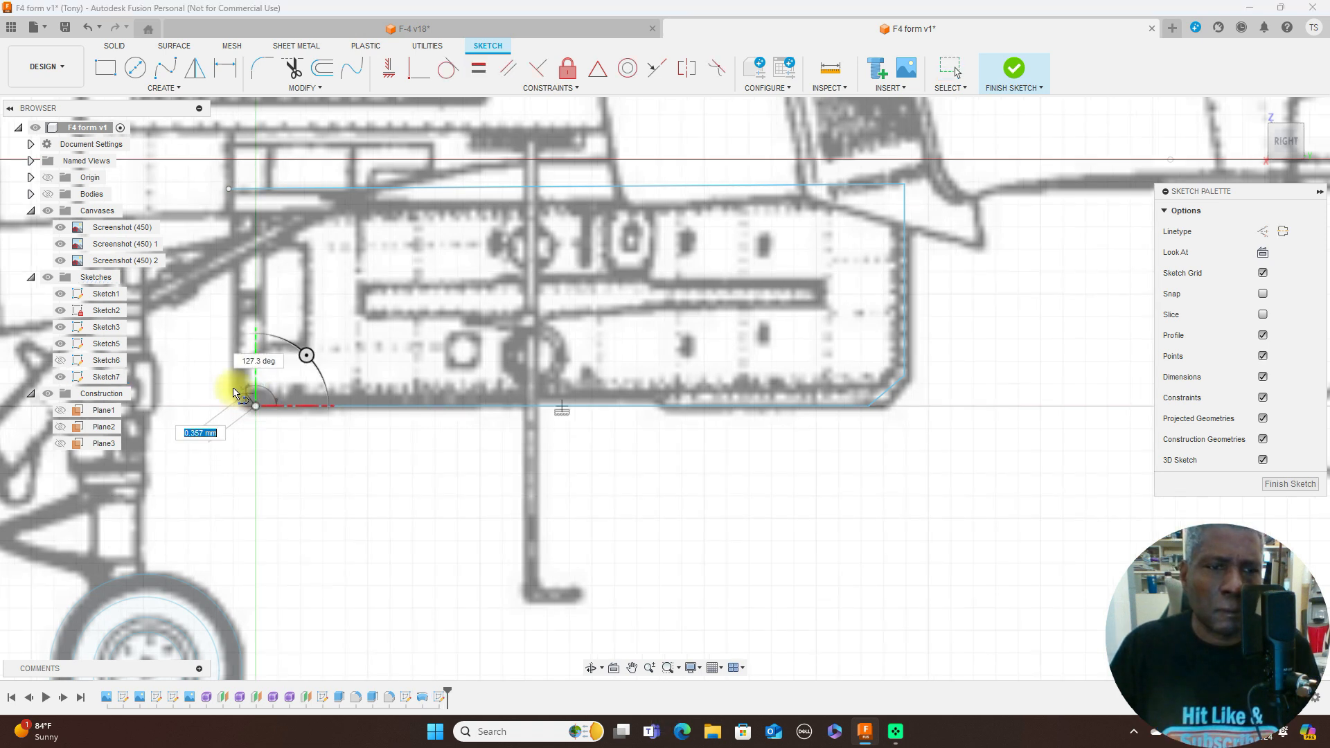
click(231, 386)
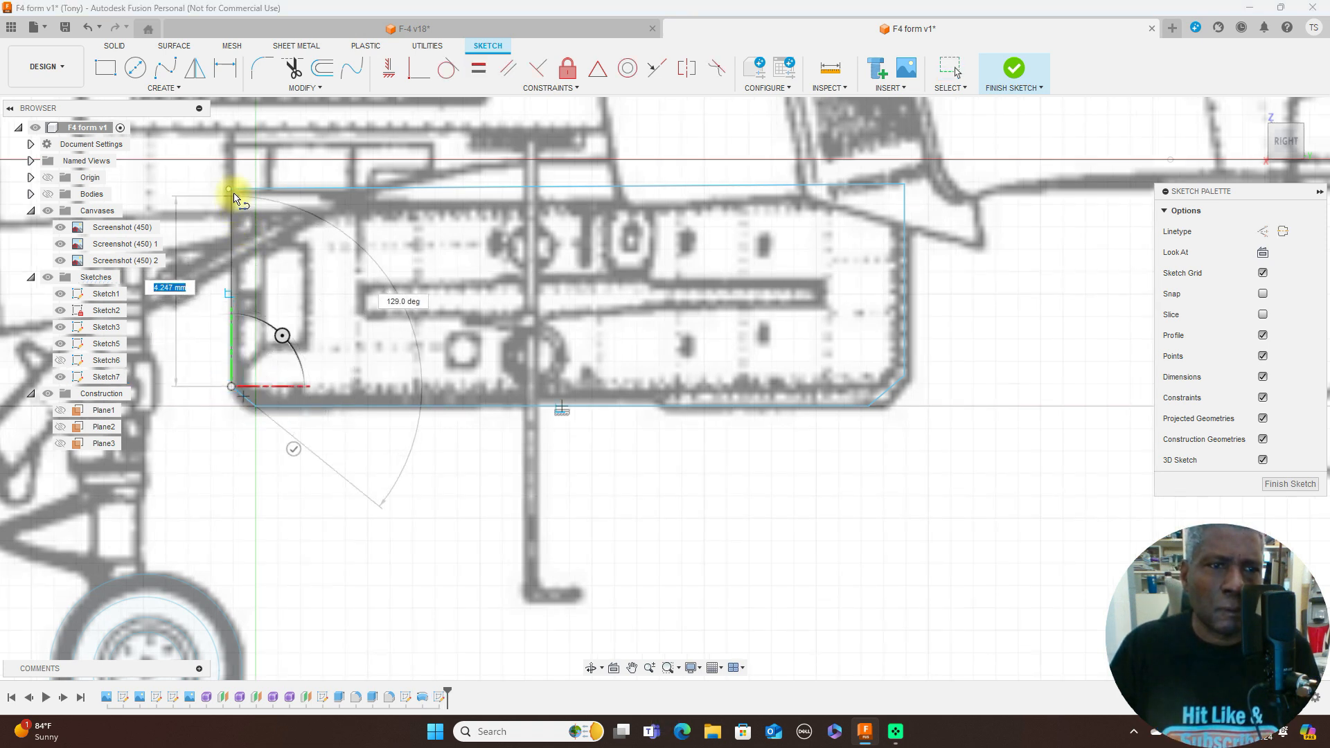
click(230, 189)
right_click(259, 188)
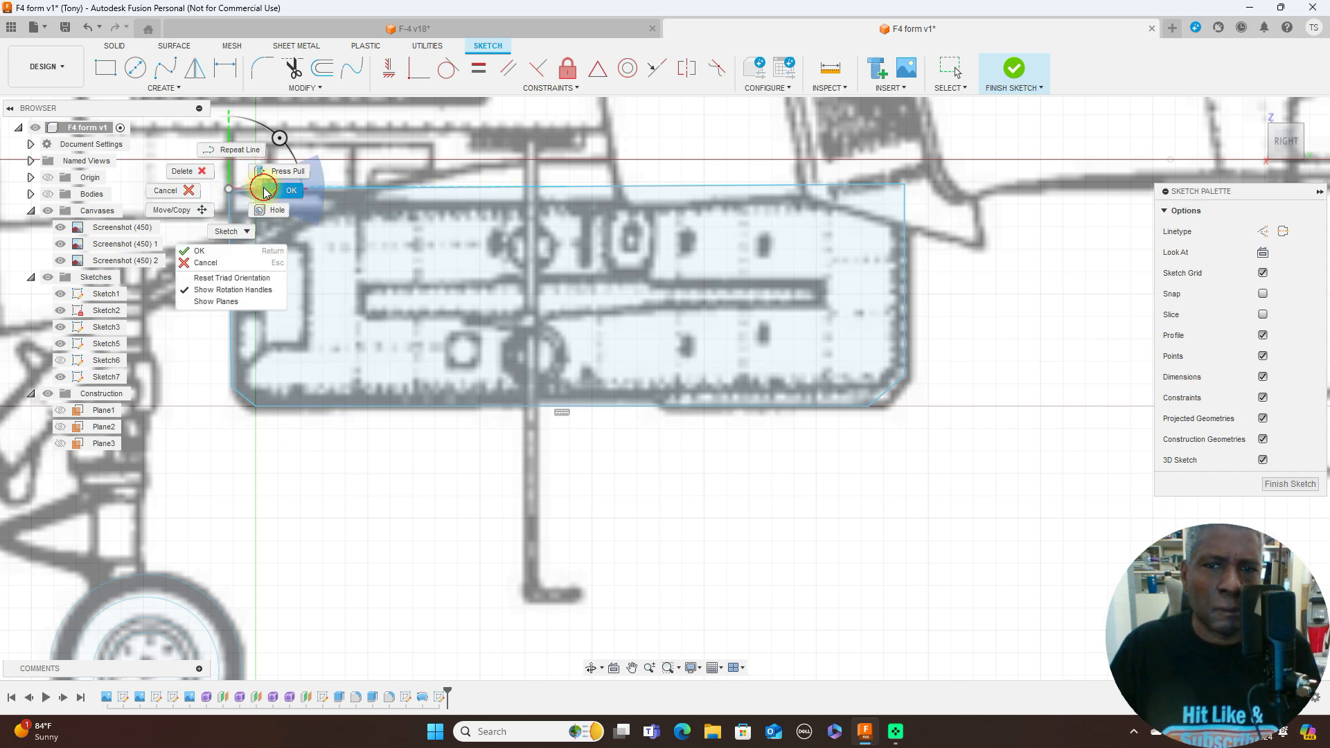
click(263, 190)
scroll(832, 496, down, 3)
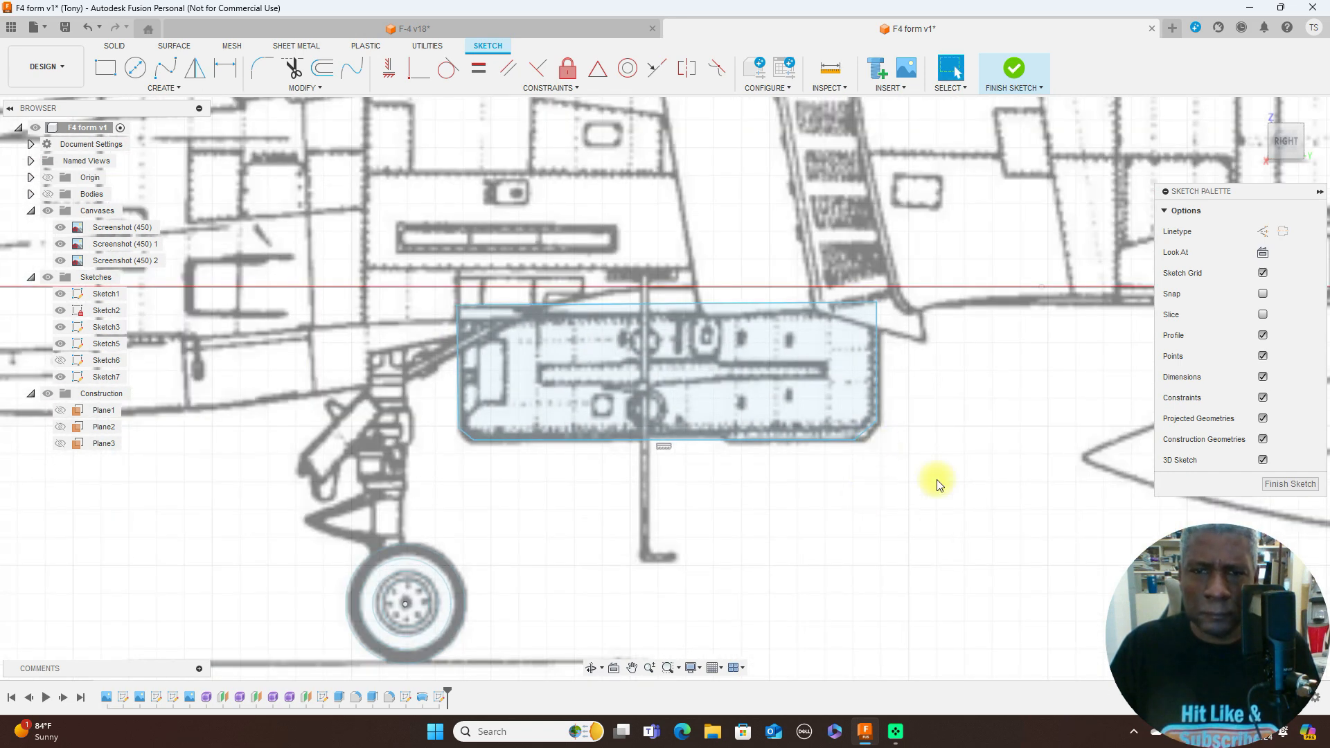
click(1290, 484)
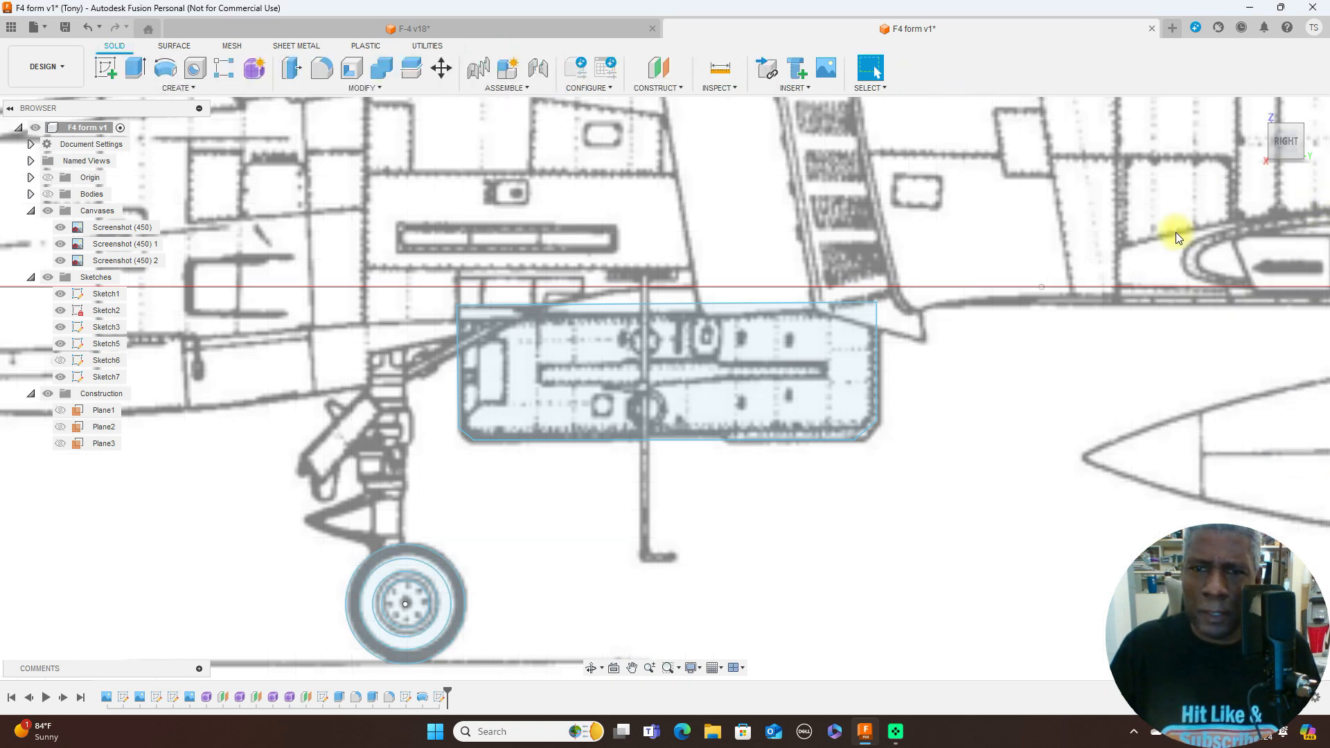
- Extrude the nose gear door profile 0.50 mm to one side as a new body, with the other bodies shown again
click(1262, 145)
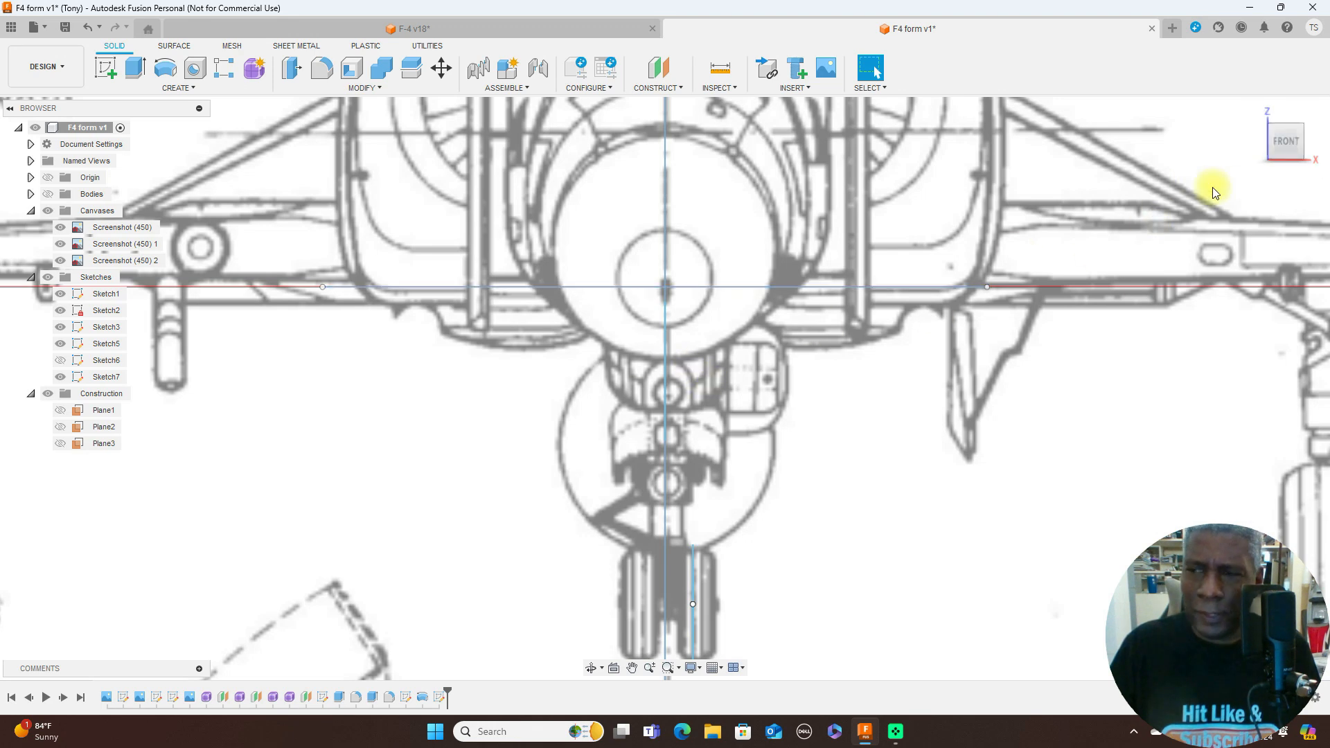
click(1312, 145)
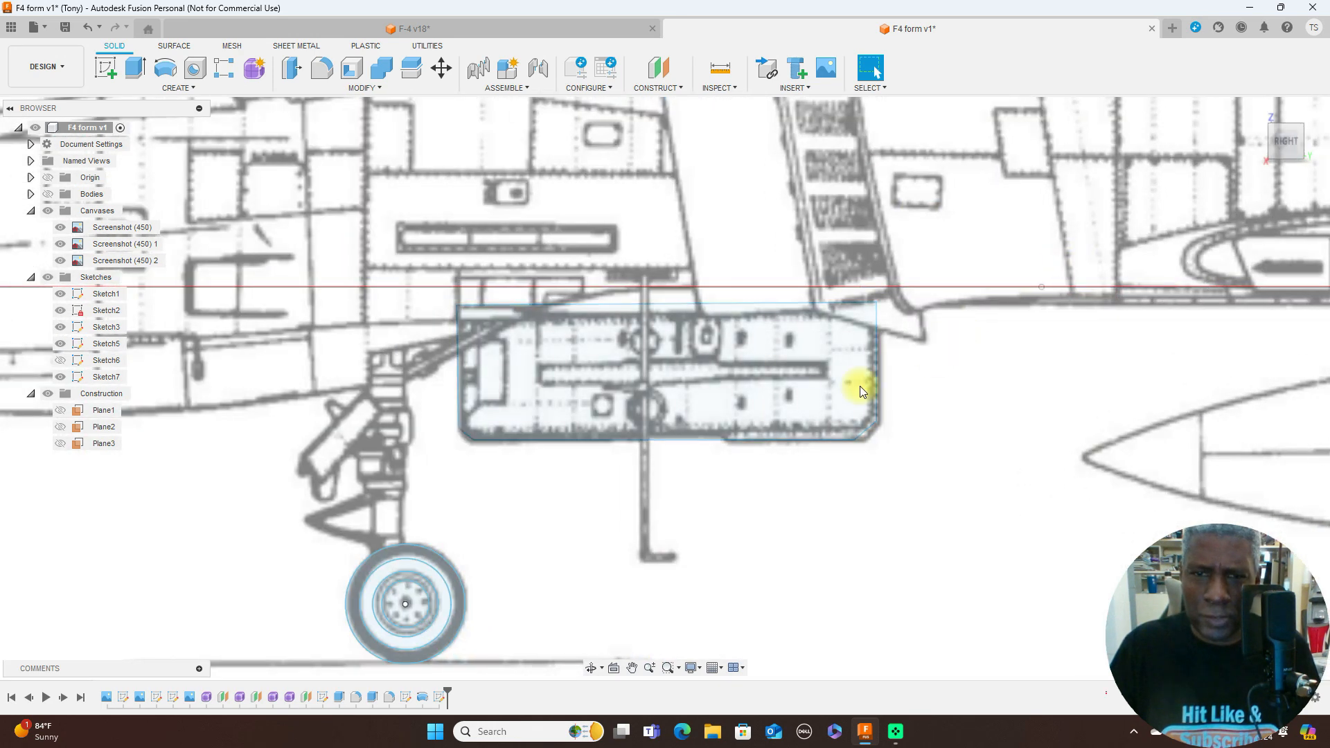
click(813, 378)
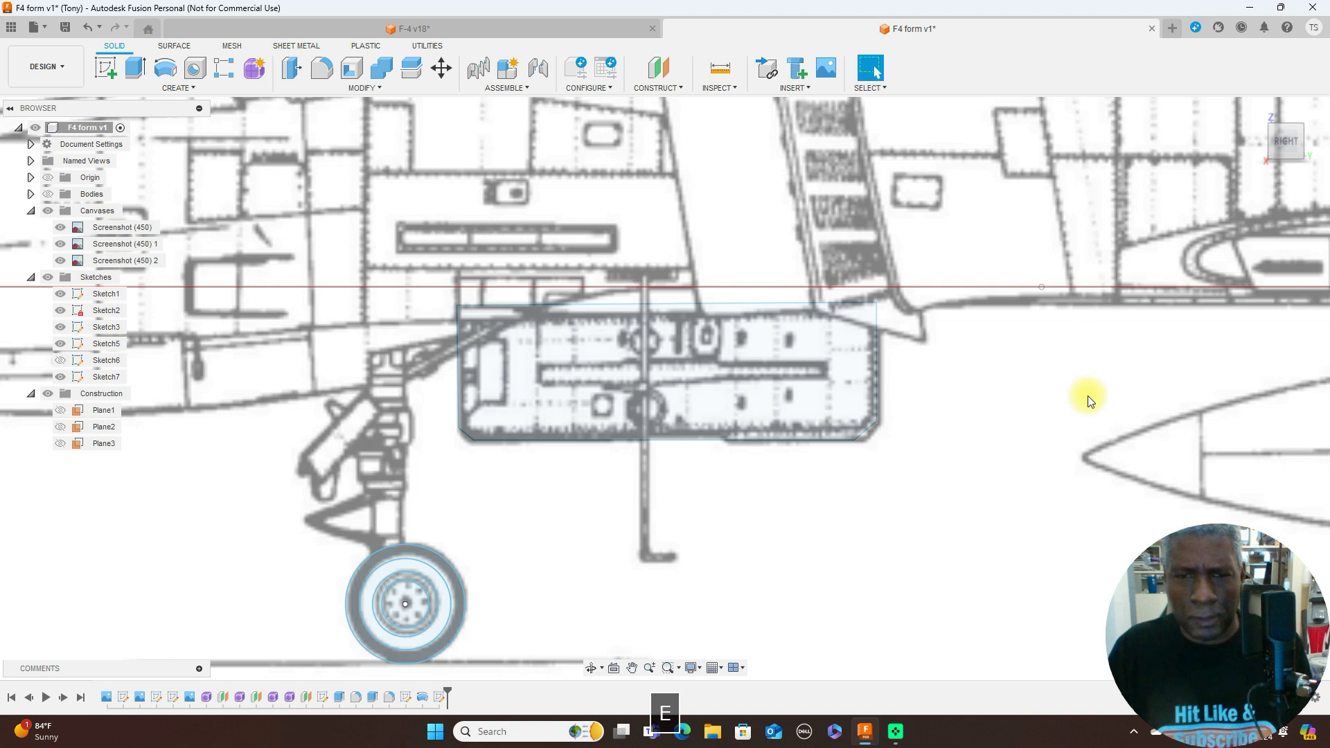
key(e)
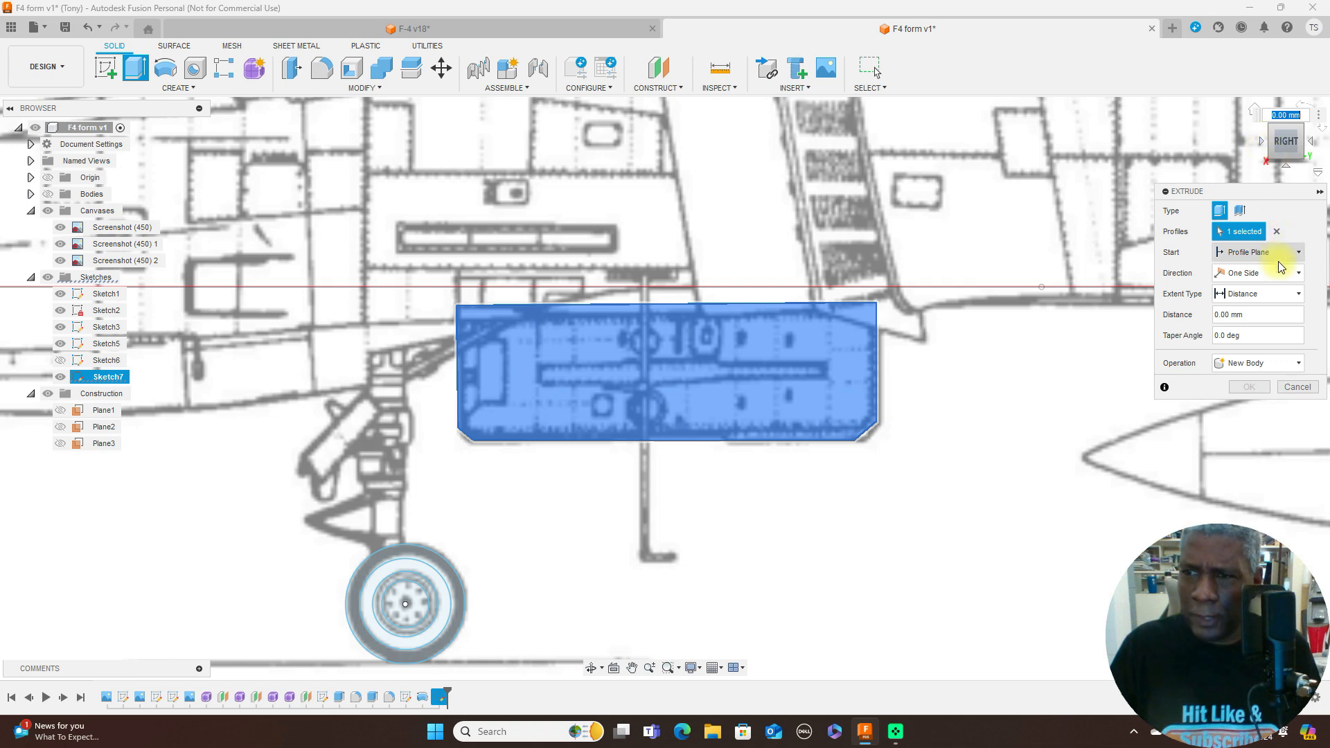
click(1265, 143)
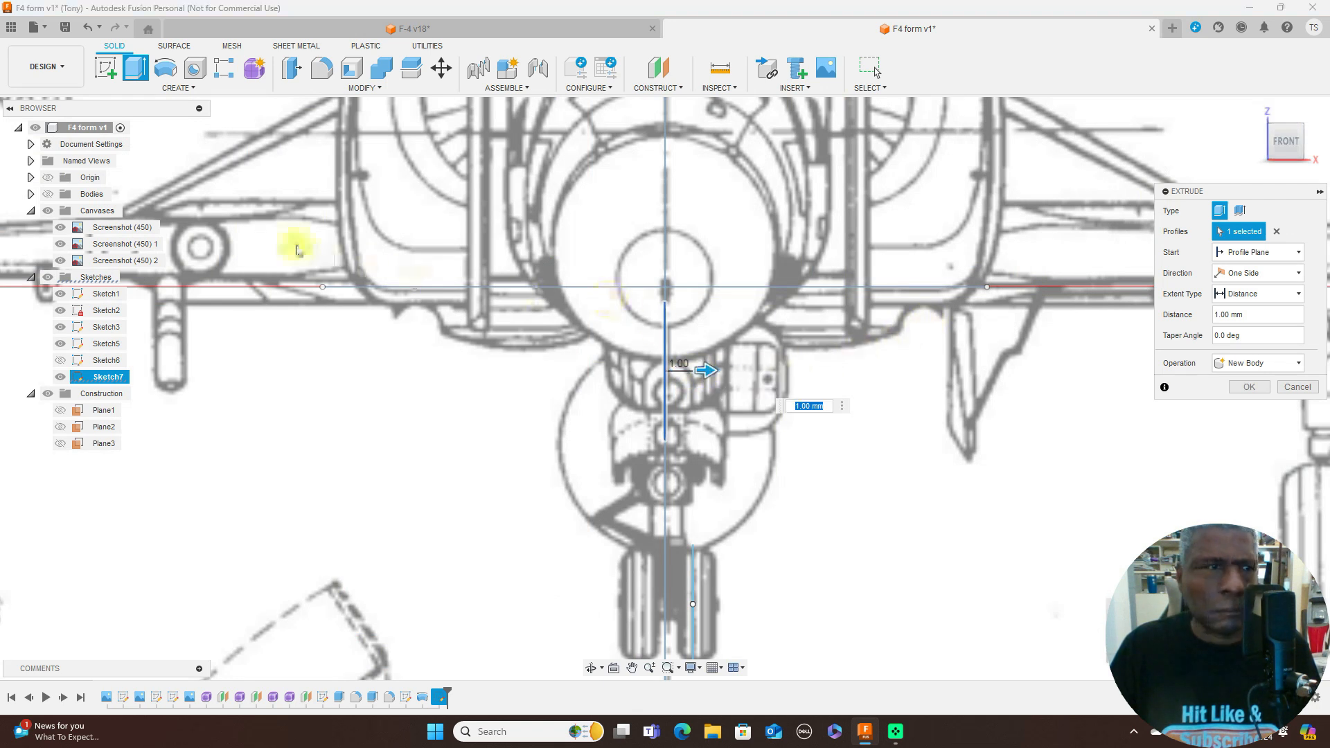
click(48, 195)
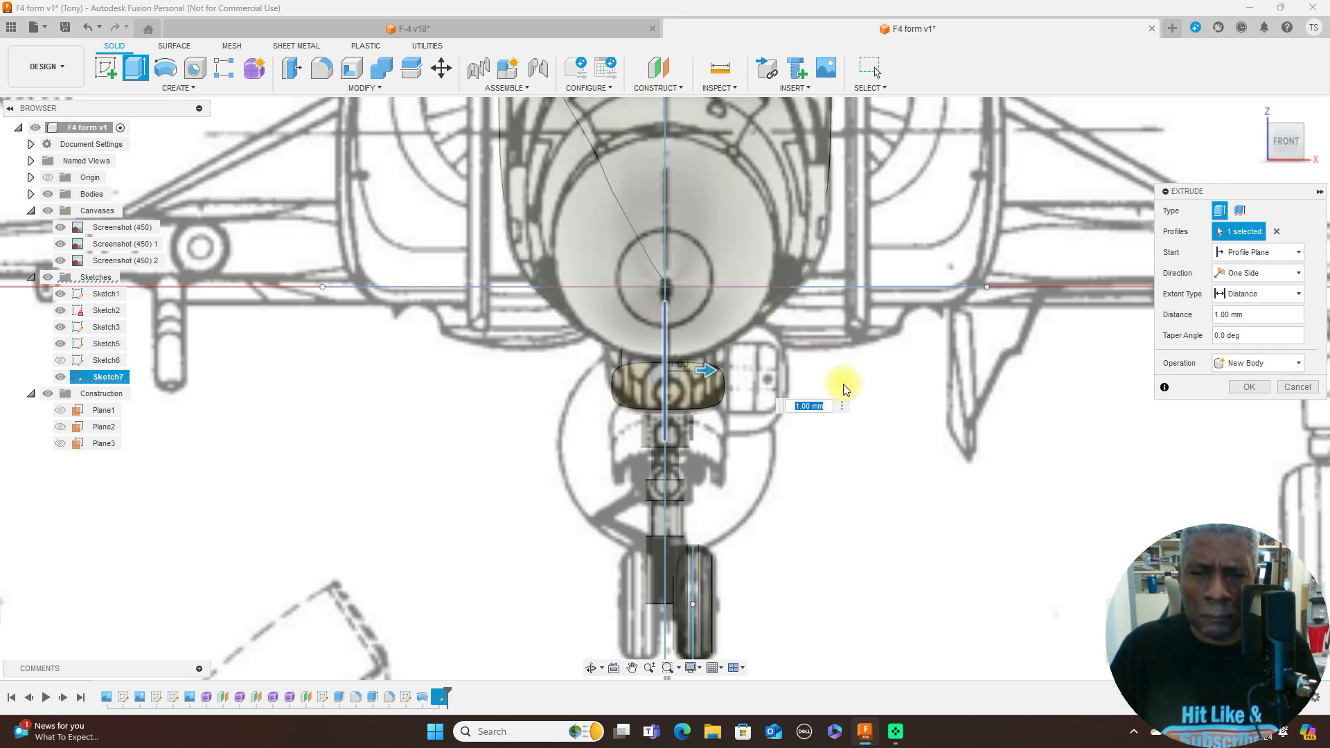
scroll(772, 360, up, 3)
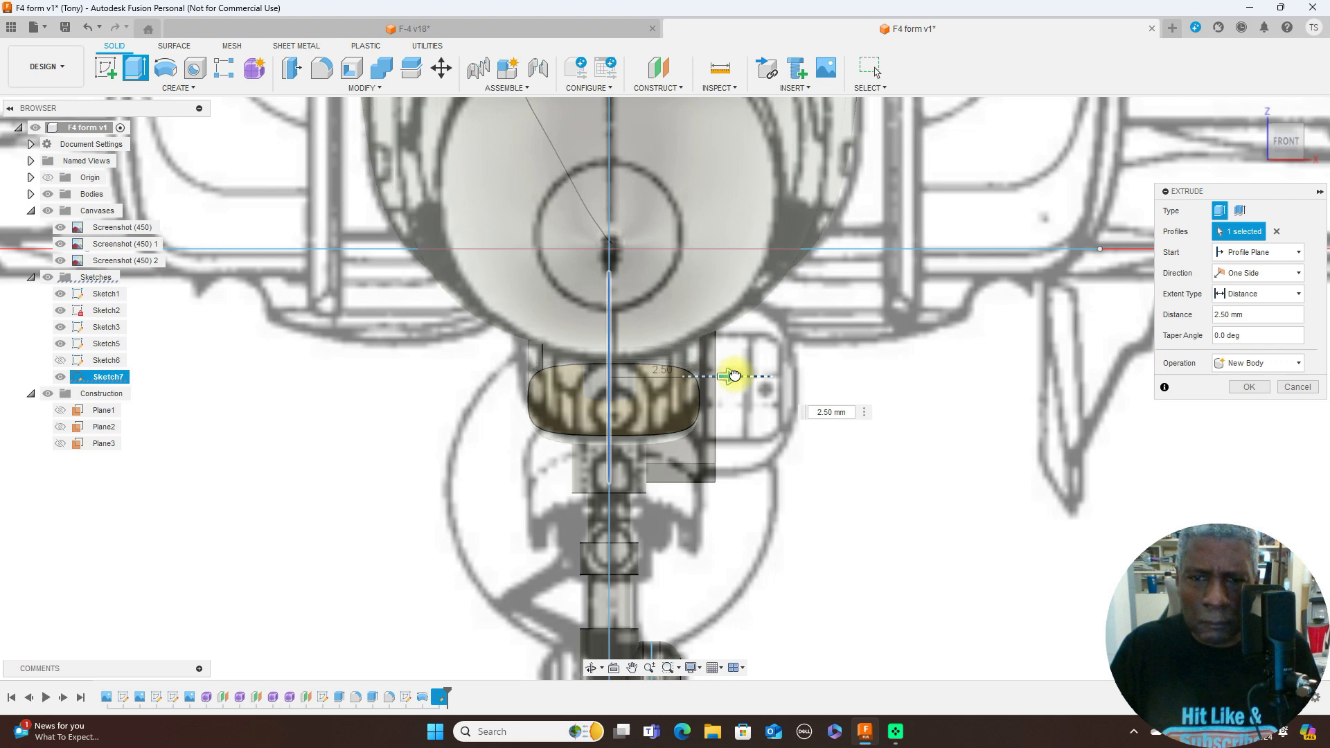
drag(645, 376, 622, 376)
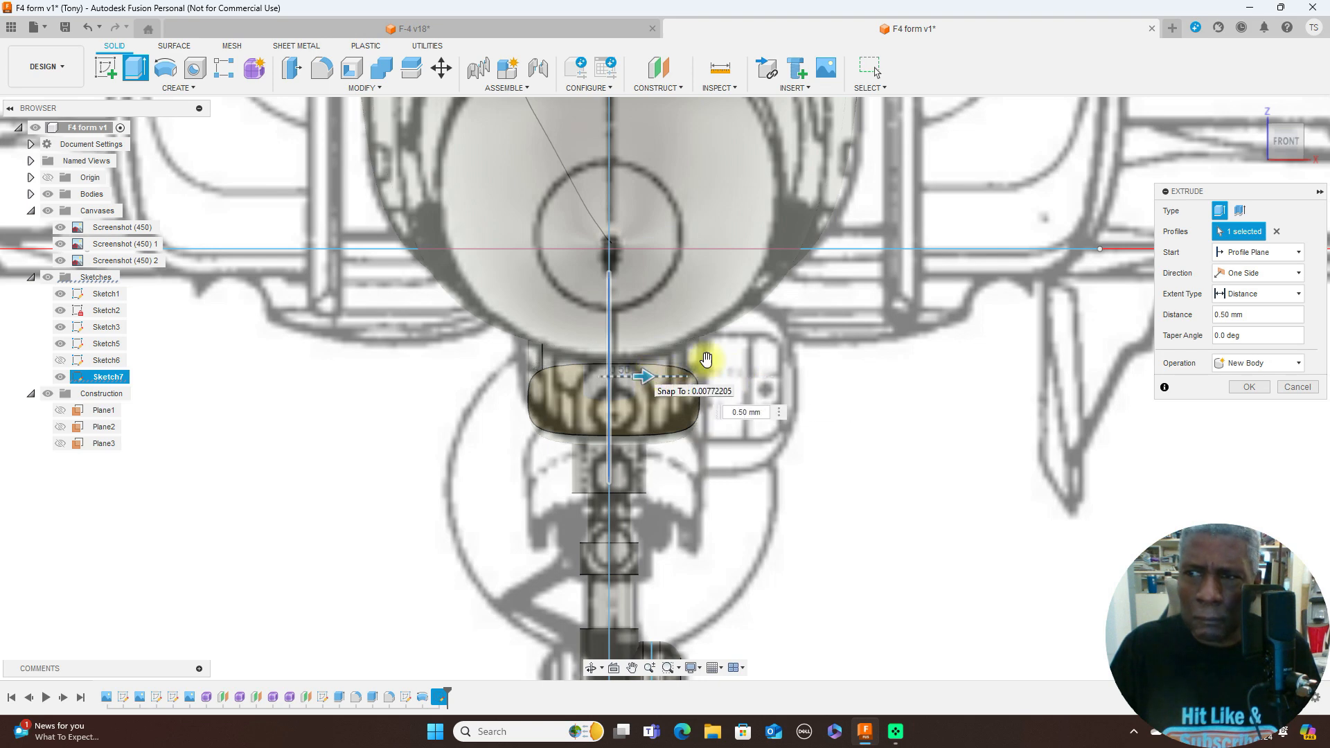
click(1310, 143)
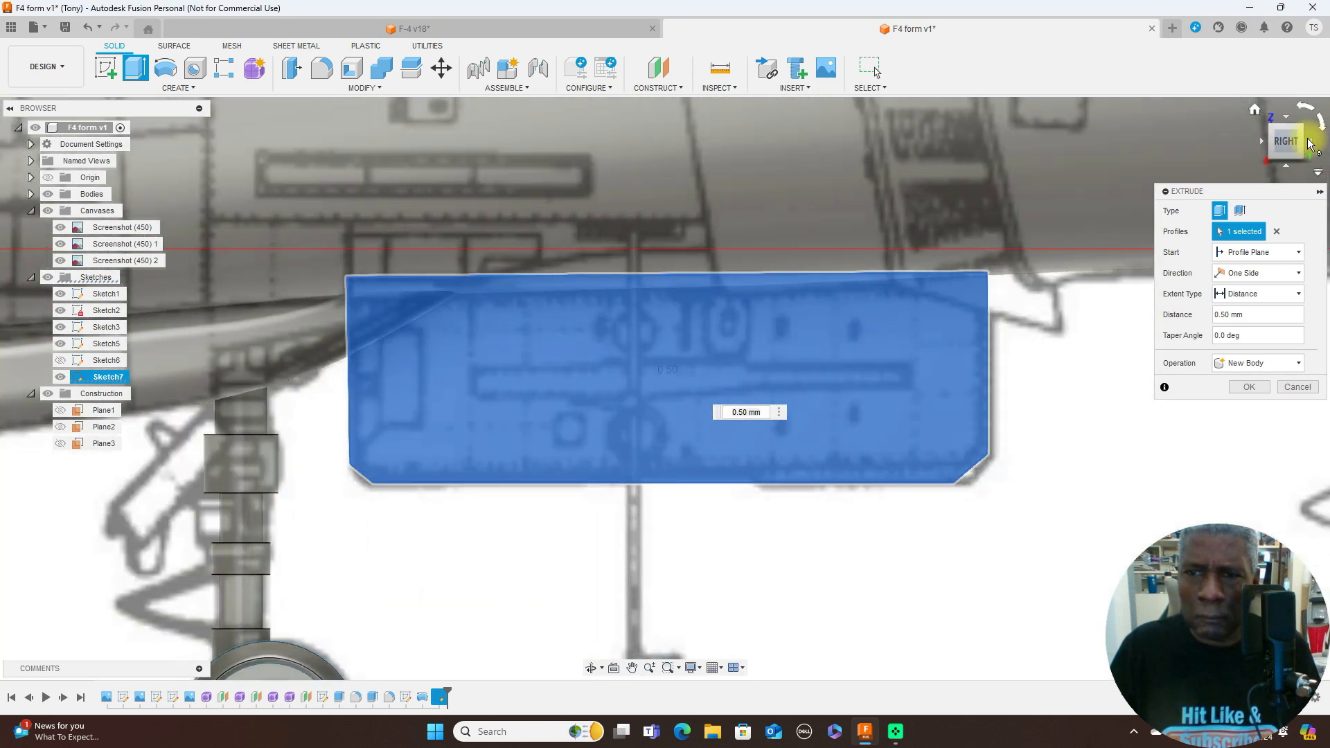
scroll(1102, 392, down, 5)
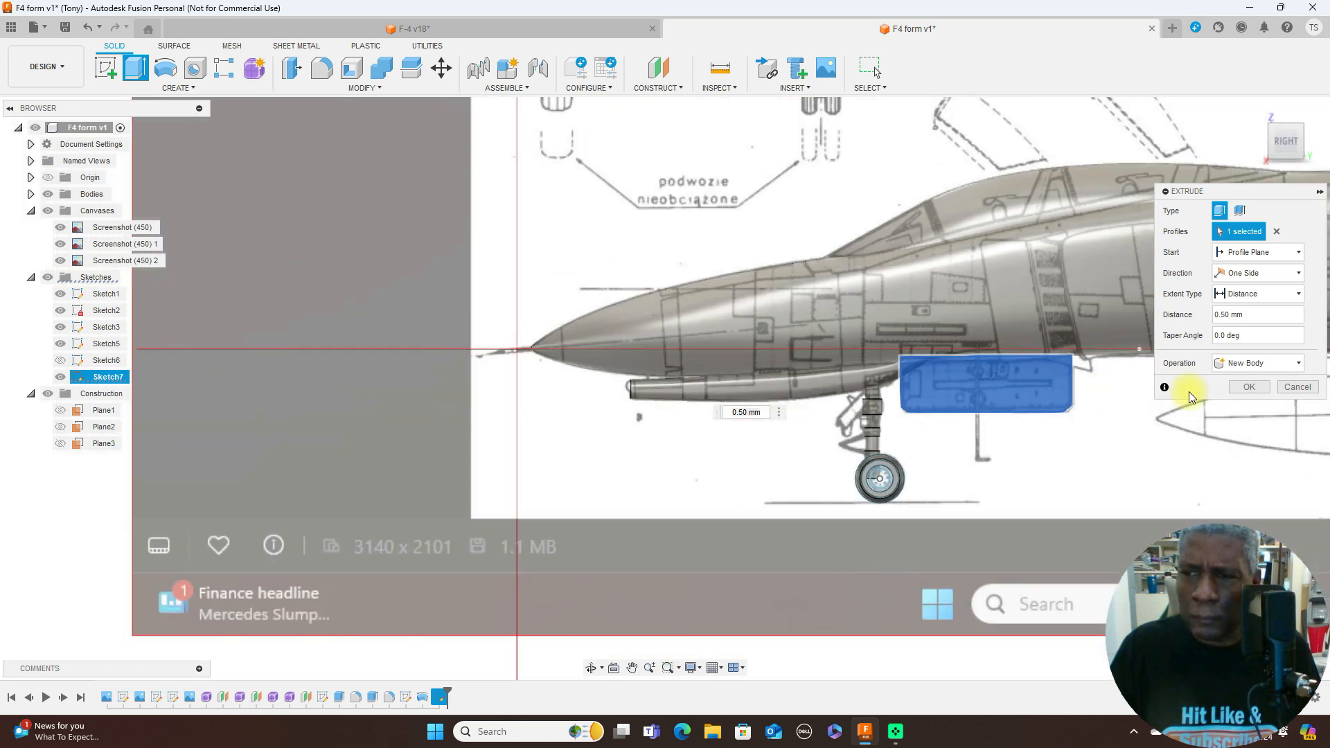
click(1237, 389)
- Compare the fuselage, nose gear and gear door with the side blueprint, hiding and showing the canvases
scroll(1205, 422, down, 3)
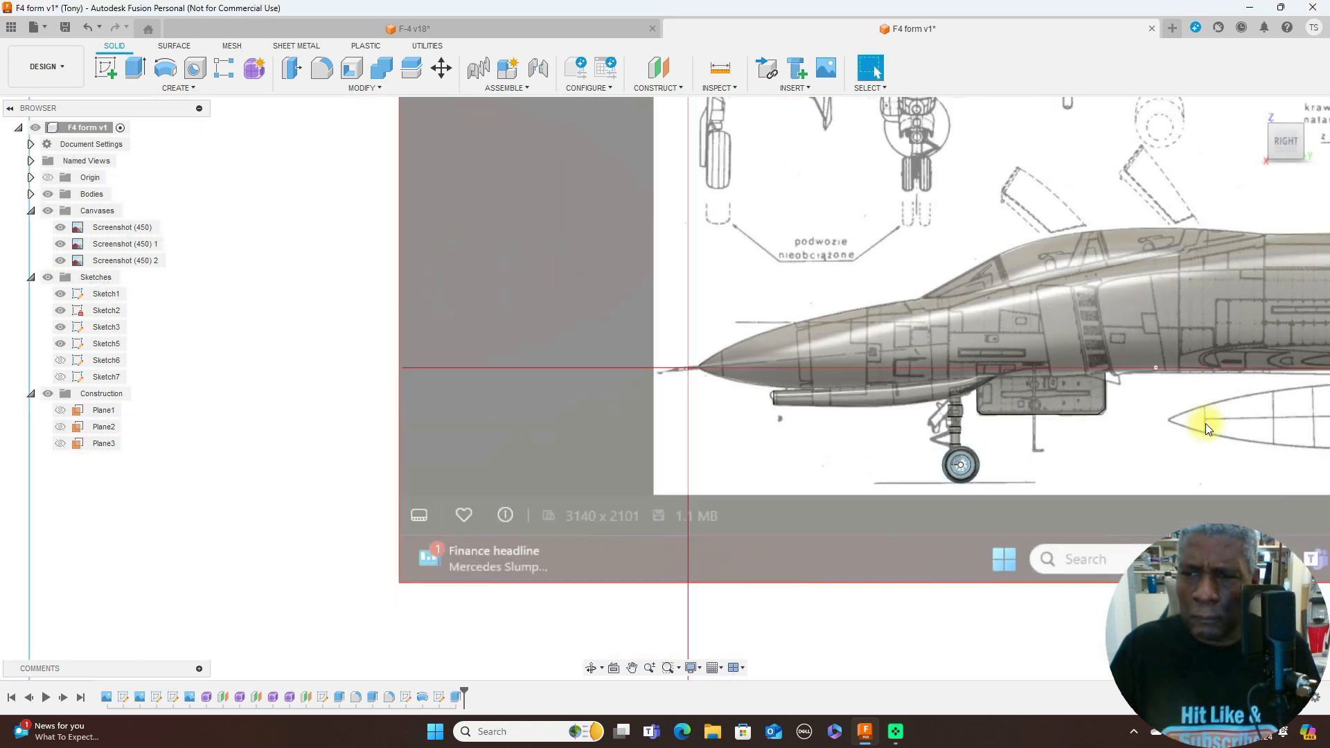
middle_drag(1214, 419, 723, 389)
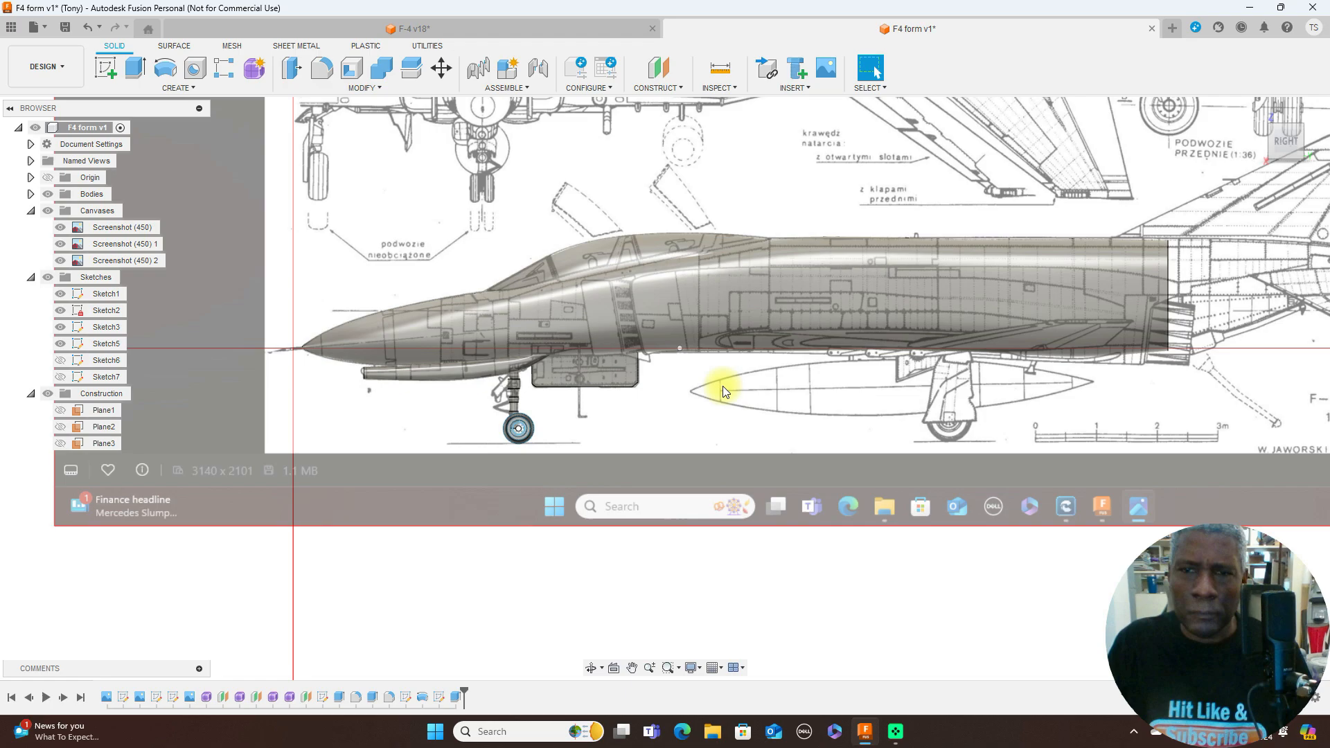
scroll(723, 386, down, 1)
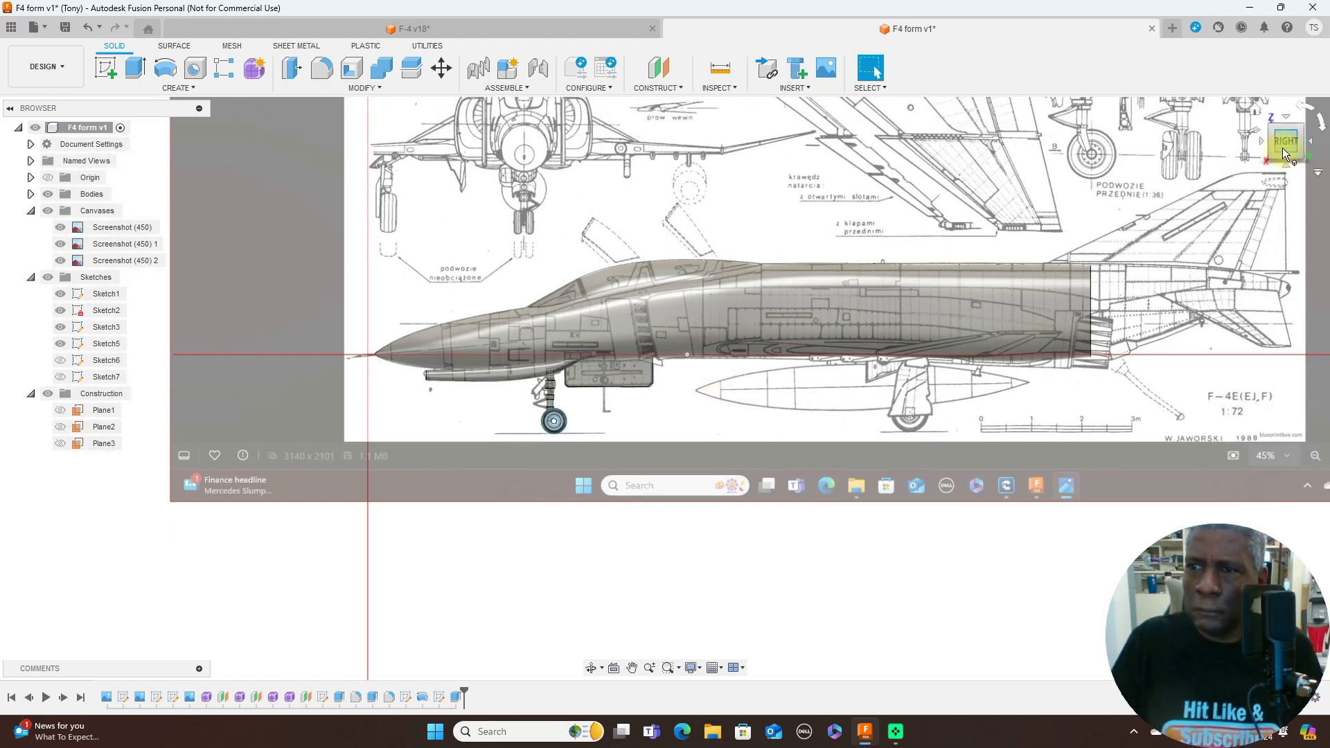
mouse_move(1278, 151)
mouse_down()
mouse_move(98, 139)
mouse_move(97, 178)
mouse_move(309, 144)
mouse_move(249, 155)
mouse_move(1320, 143)
mouse_move(1300, 143)
mouse_up()
scroll(714, 320, up, 4)
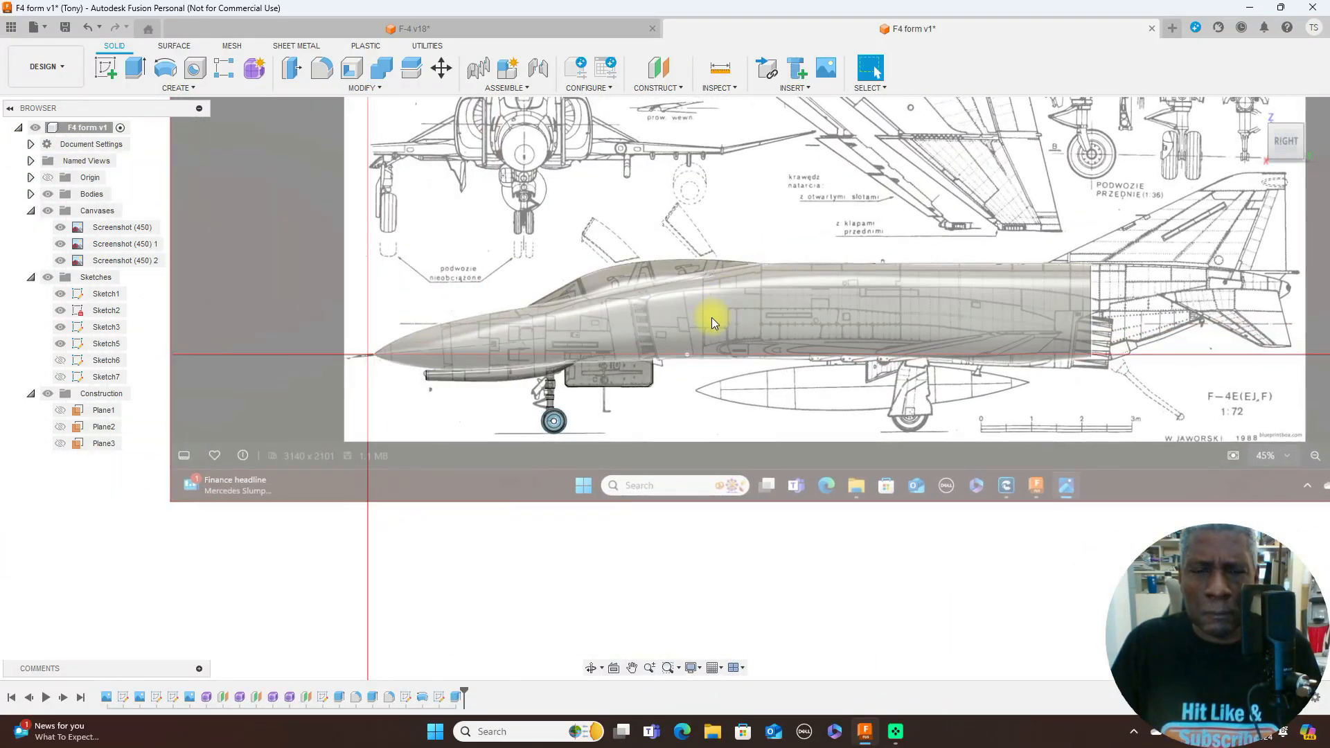
scroll(726, 327, down, 1)
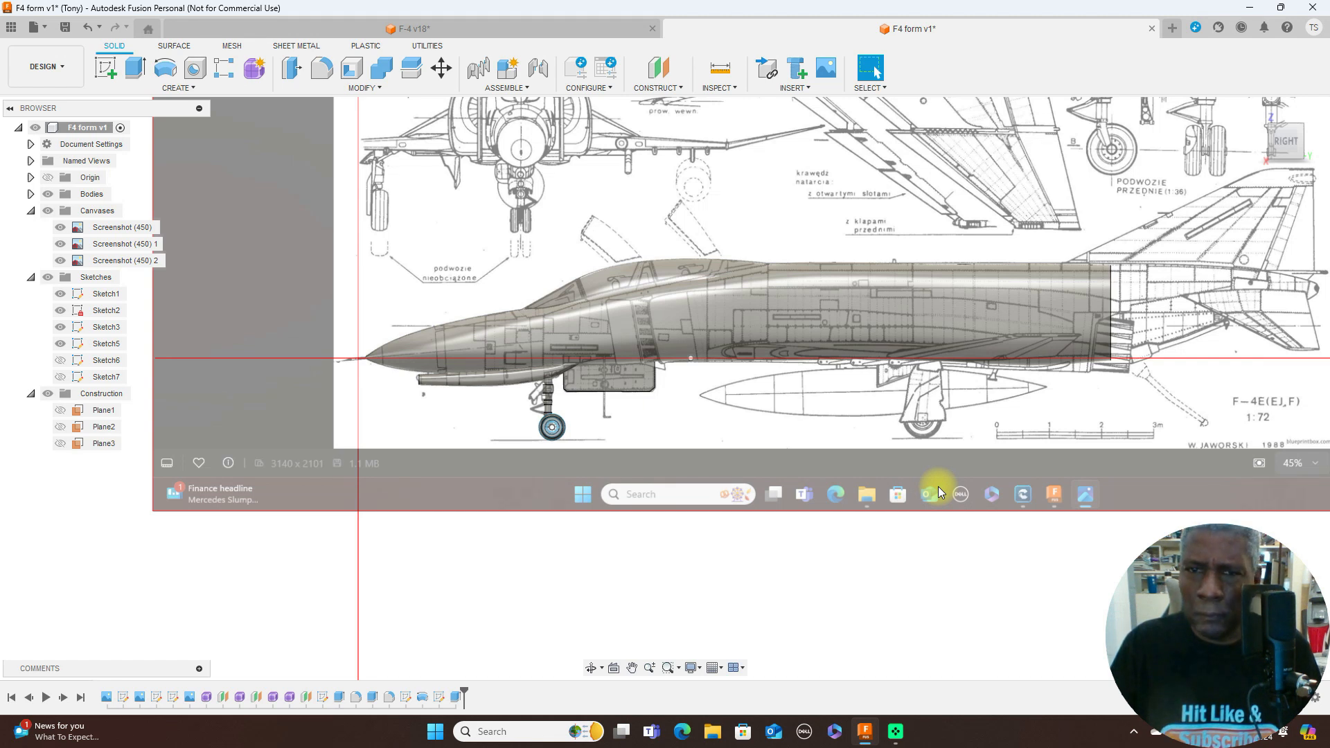
click(47, 211)
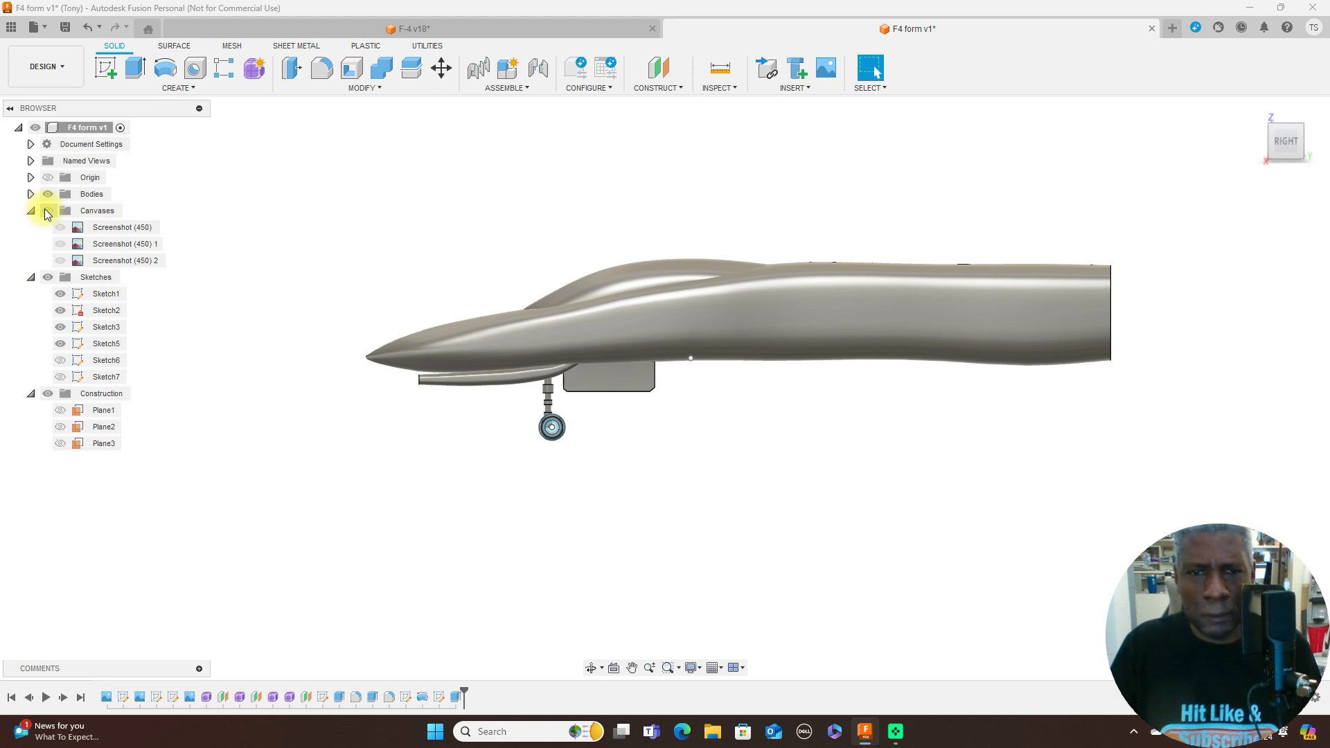
click(45, 212)
click(45, 212)
click(45, 212)
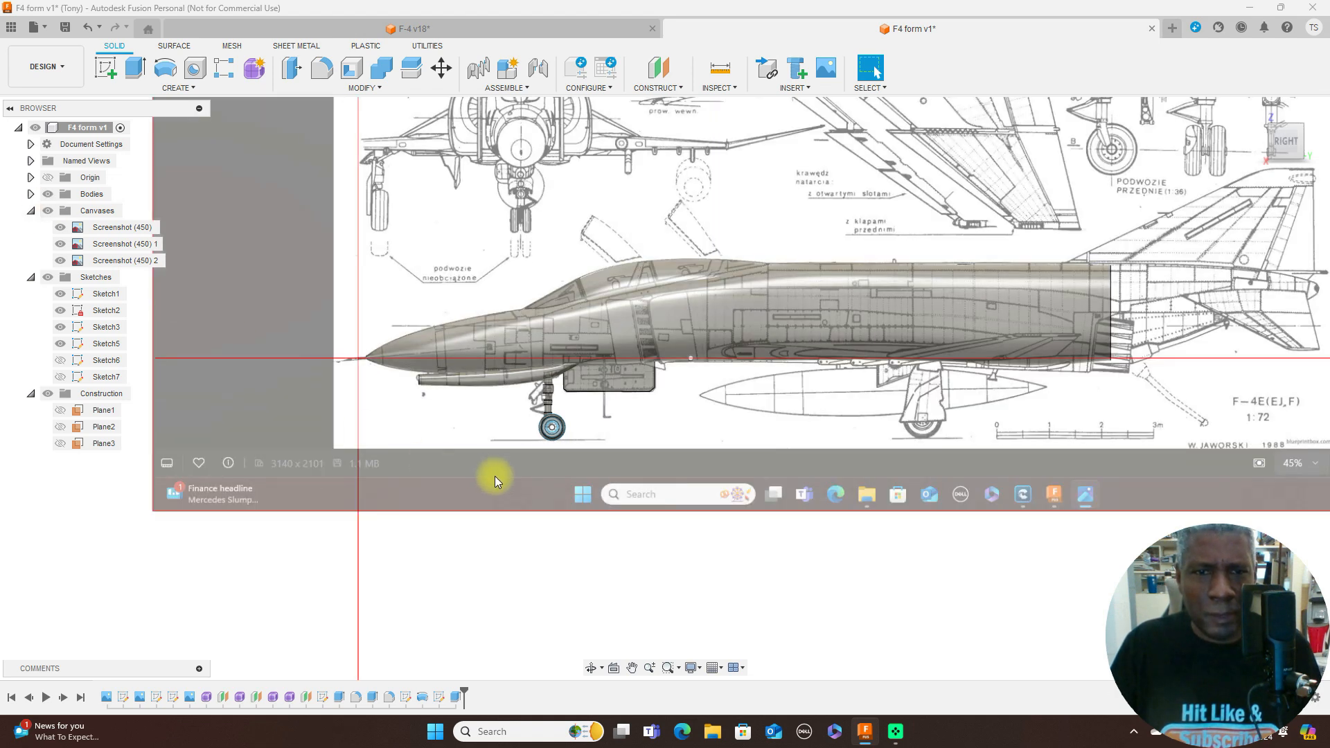
- Examine the nose gear strut, wheel and gear door up close against the side blueprint
scroll(495, 476, up, 4)
middle_drag(696, 467, 688, 509)
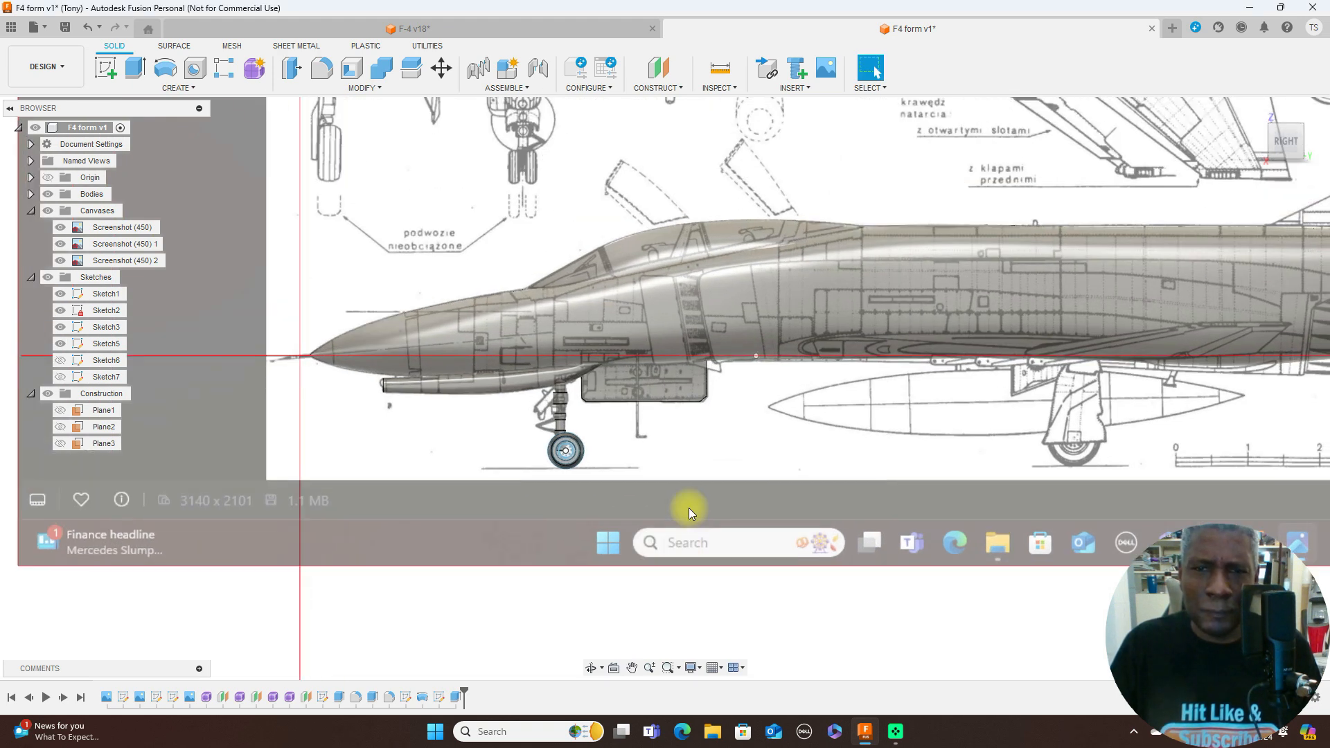
scroll(689, 508, up, 1)
scroll(689, 509, down, 1)
scroll(689, 509, down, 1)
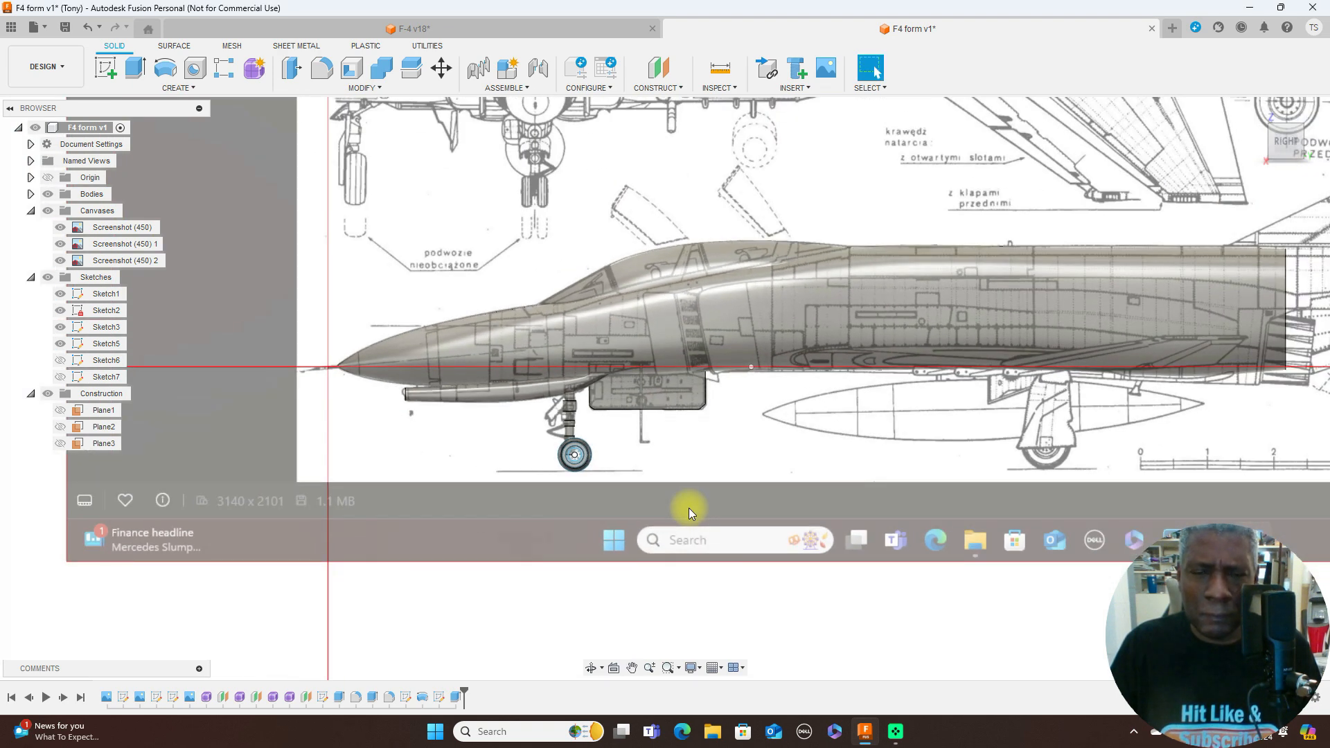
scroll(689, 509, up, 1)
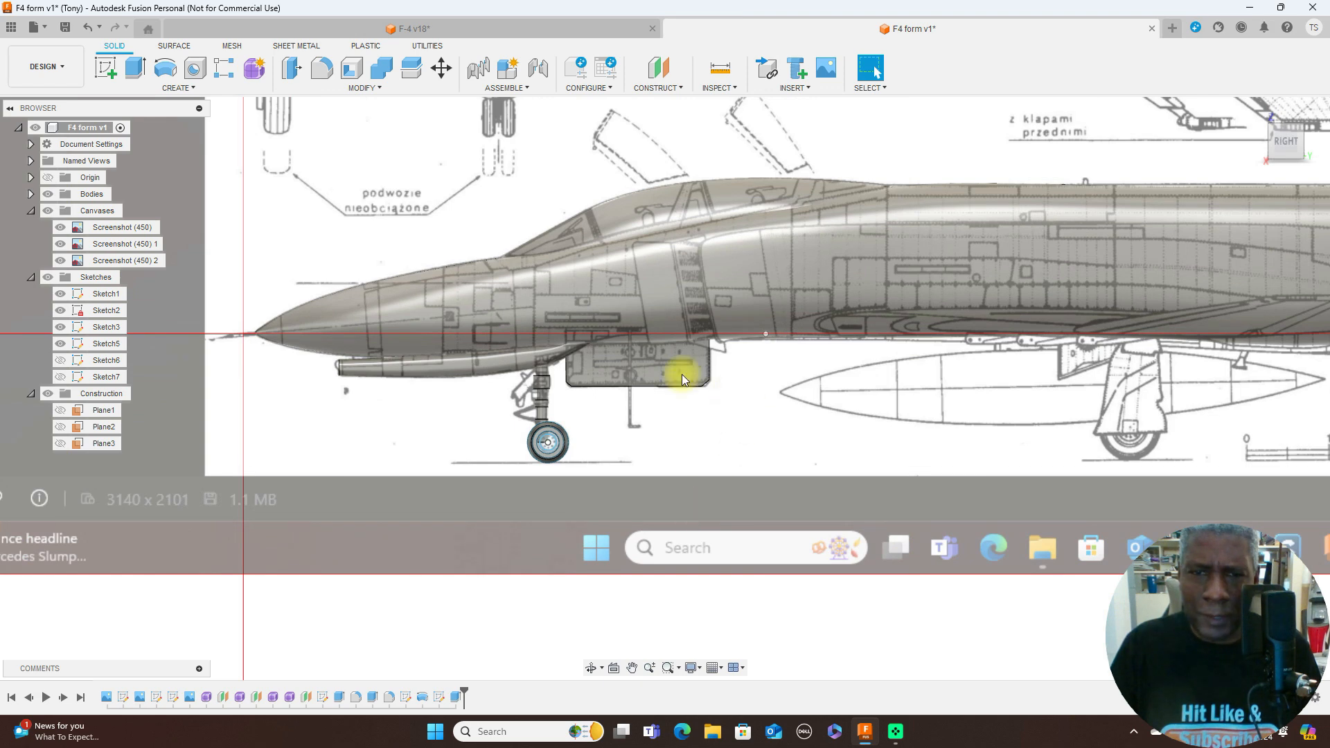
scroll(697, 451, up, 3)
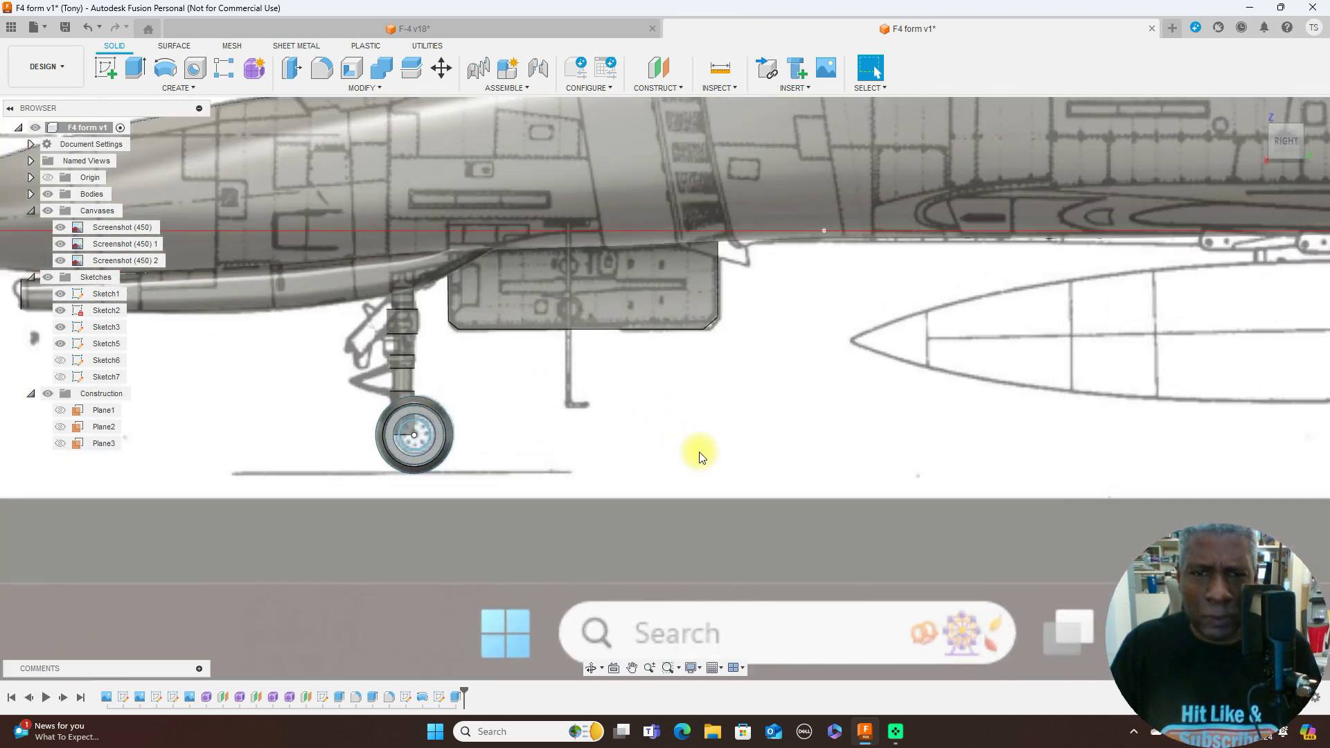
middle_drag(700, 454, 837, 374)
scroll(842, 371, up, 3)
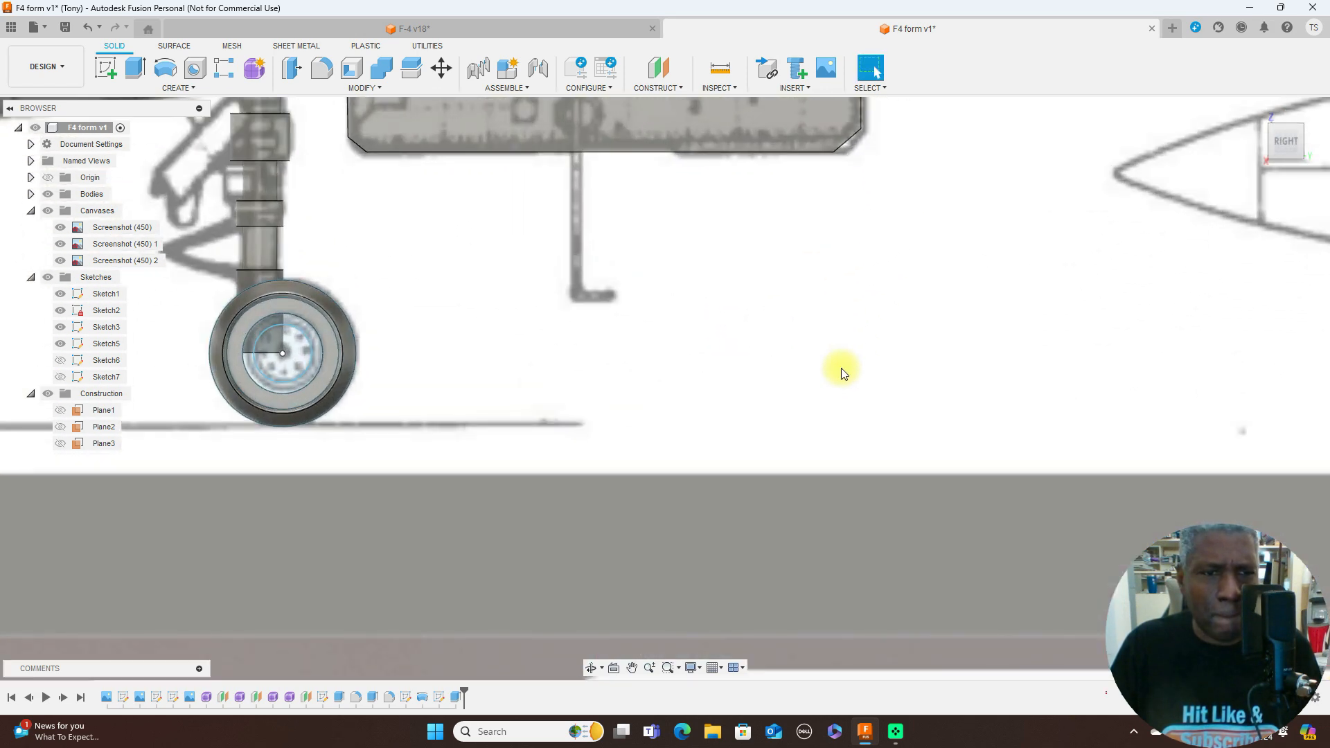
scroll(842, 370, down, 3)
middle_drag(767, 381, 913, 384)
scroll(835, 368, up, 2)
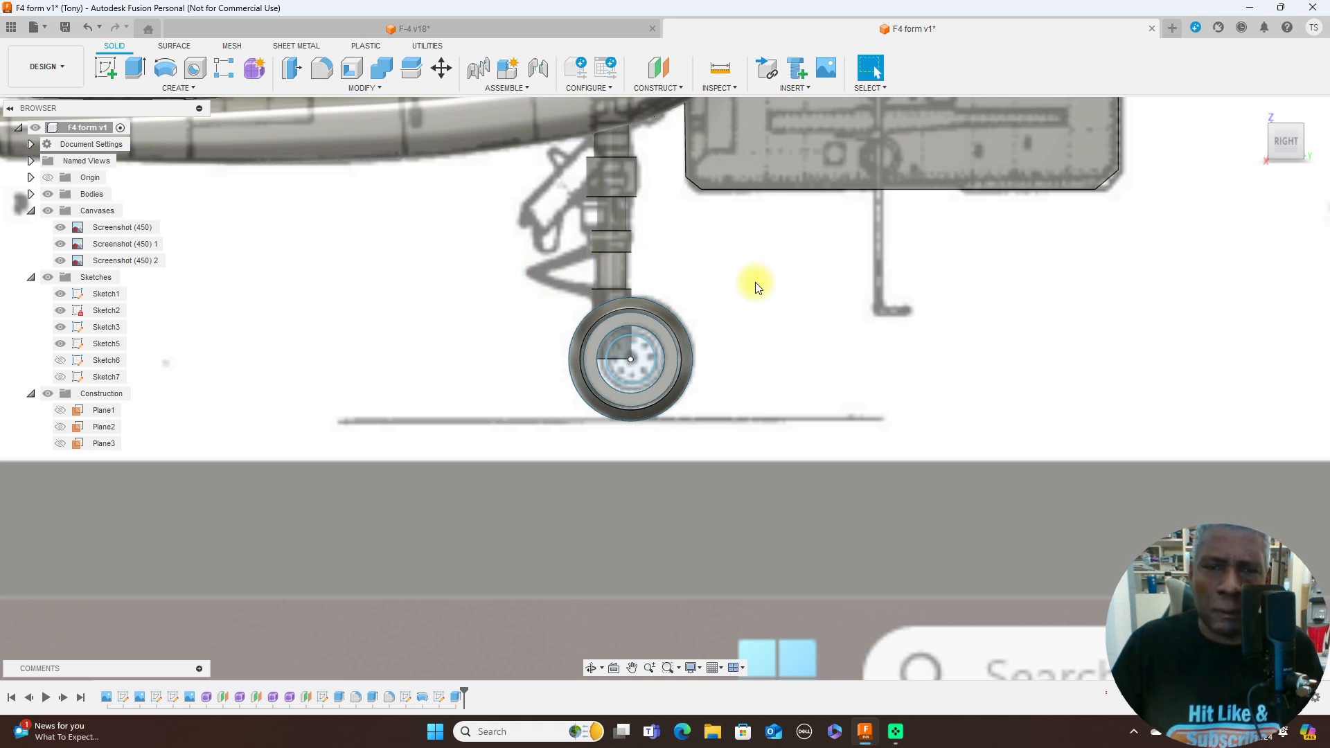
scroll(756, 286, up, 2)
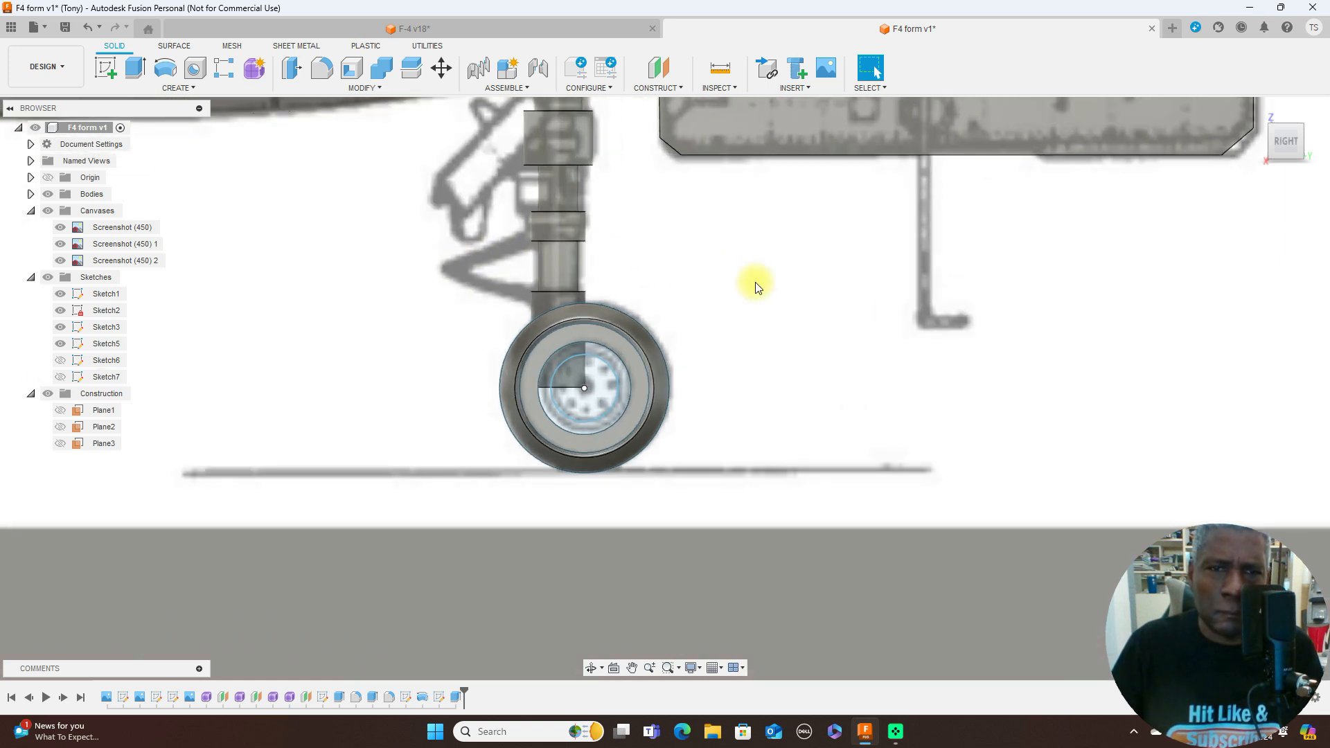
scroll(755, 286, down, 2)
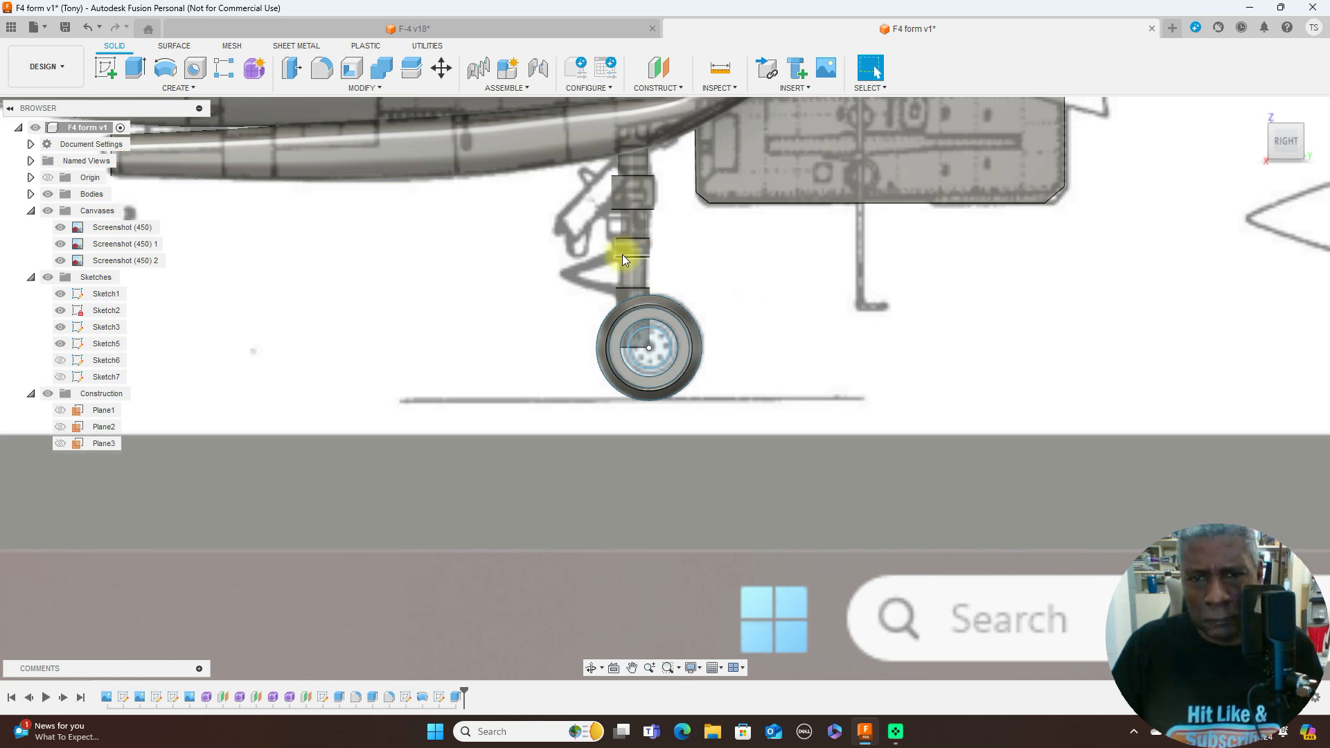
- Start a side-view sketch and trace the open-topped front canopy window, front edge about 4.5 mm and bottom edge about 7 mm long
scroll(987, 272, down, 4)
middle_drag(987, 272, 704, 496)
scroll(672, 416, up, 2)
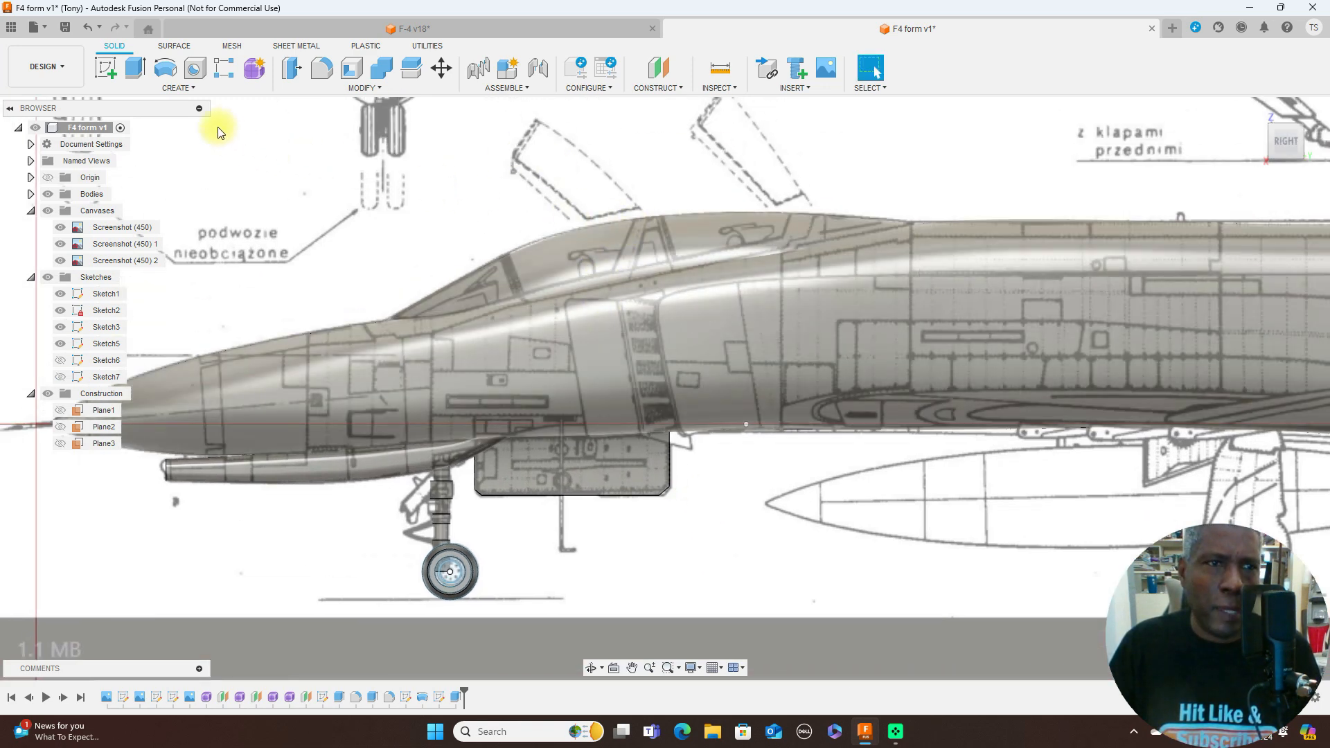
click(119, 72)
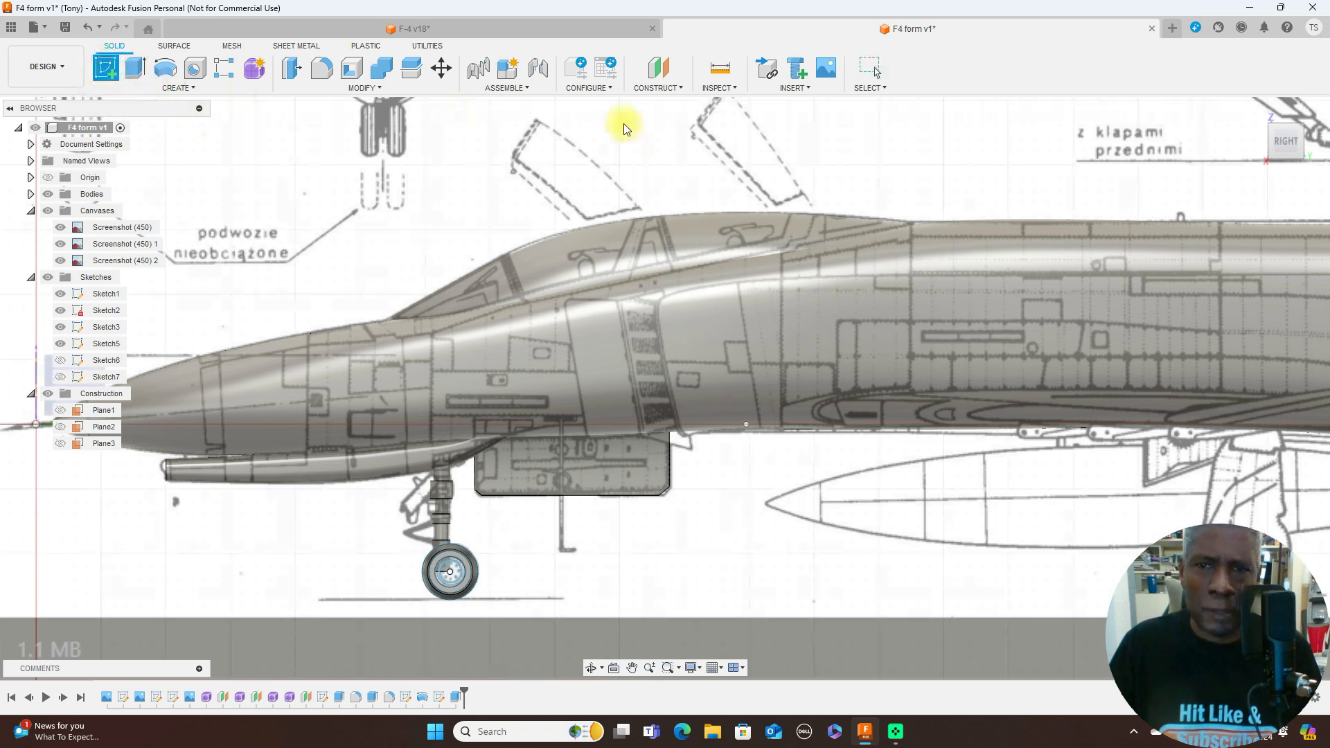
click(762, 166)
middle_drag(659, 193, 313, 160)
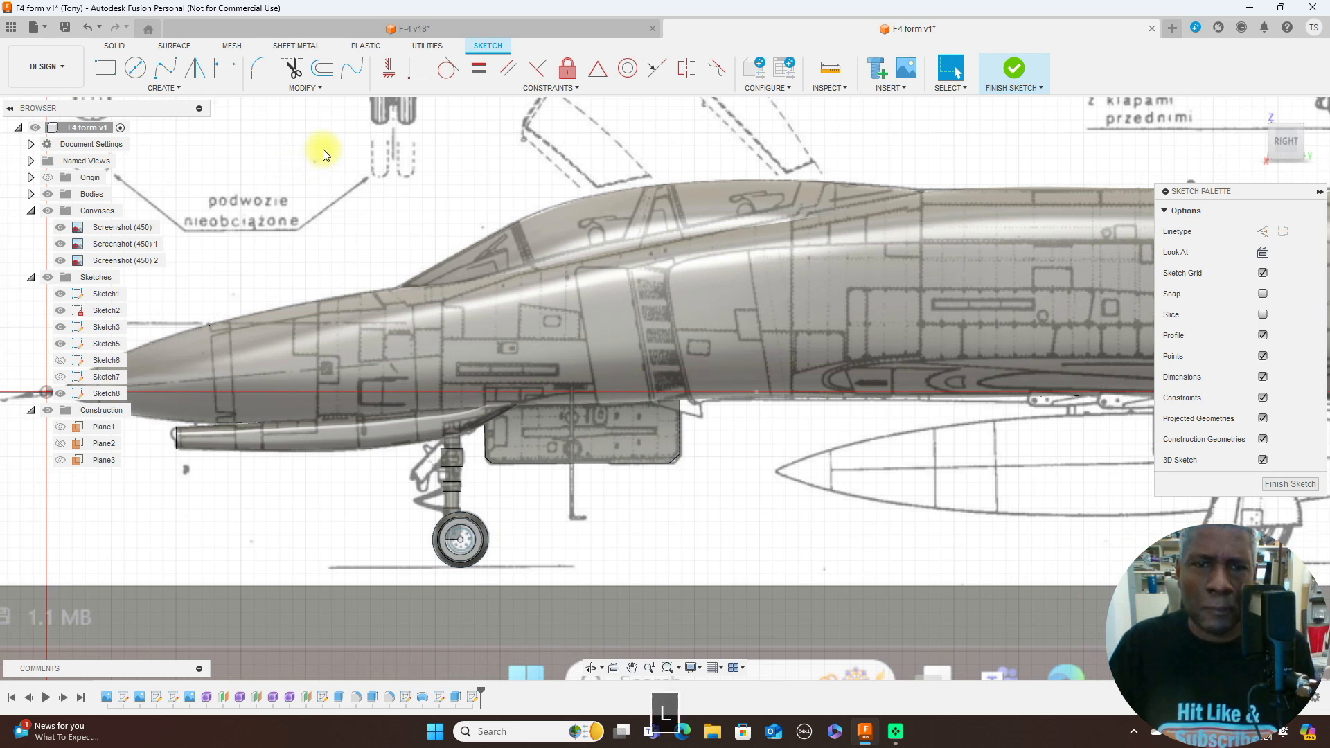
key(l)
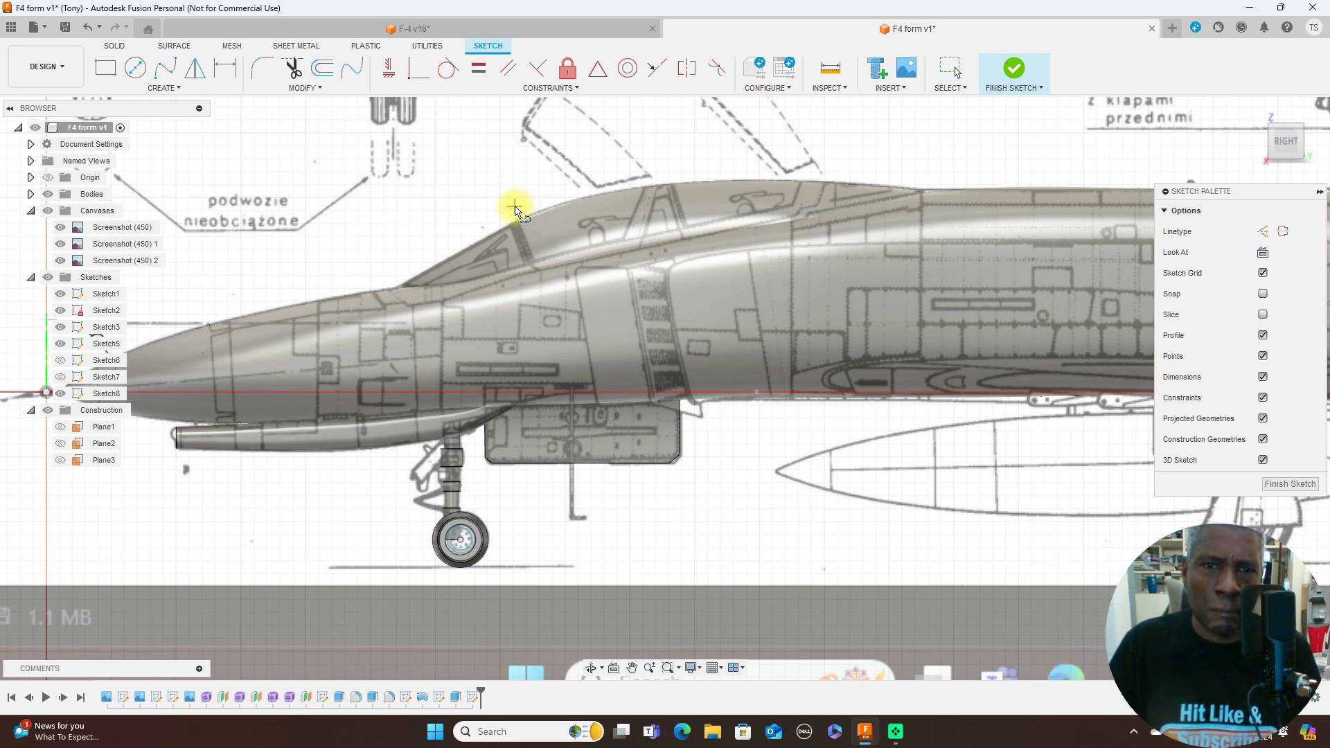
click(515, 206)
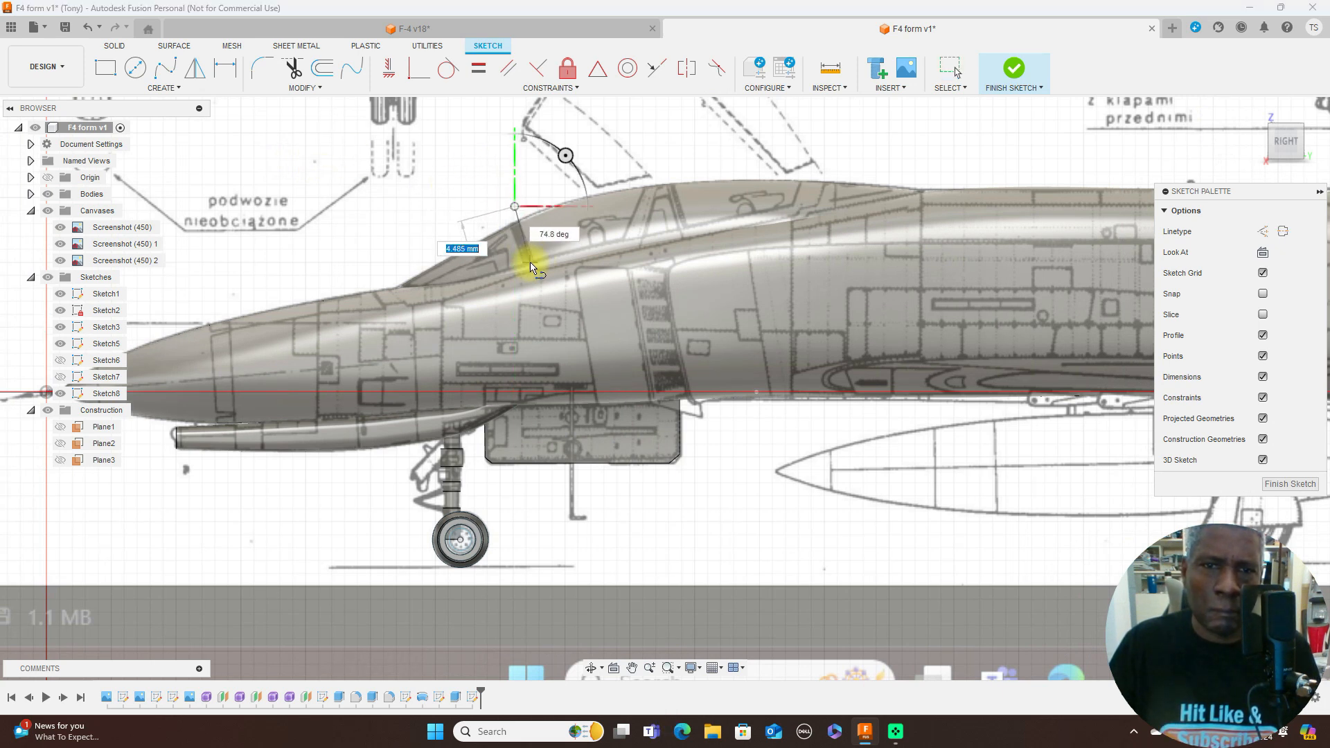
click(533, 262)
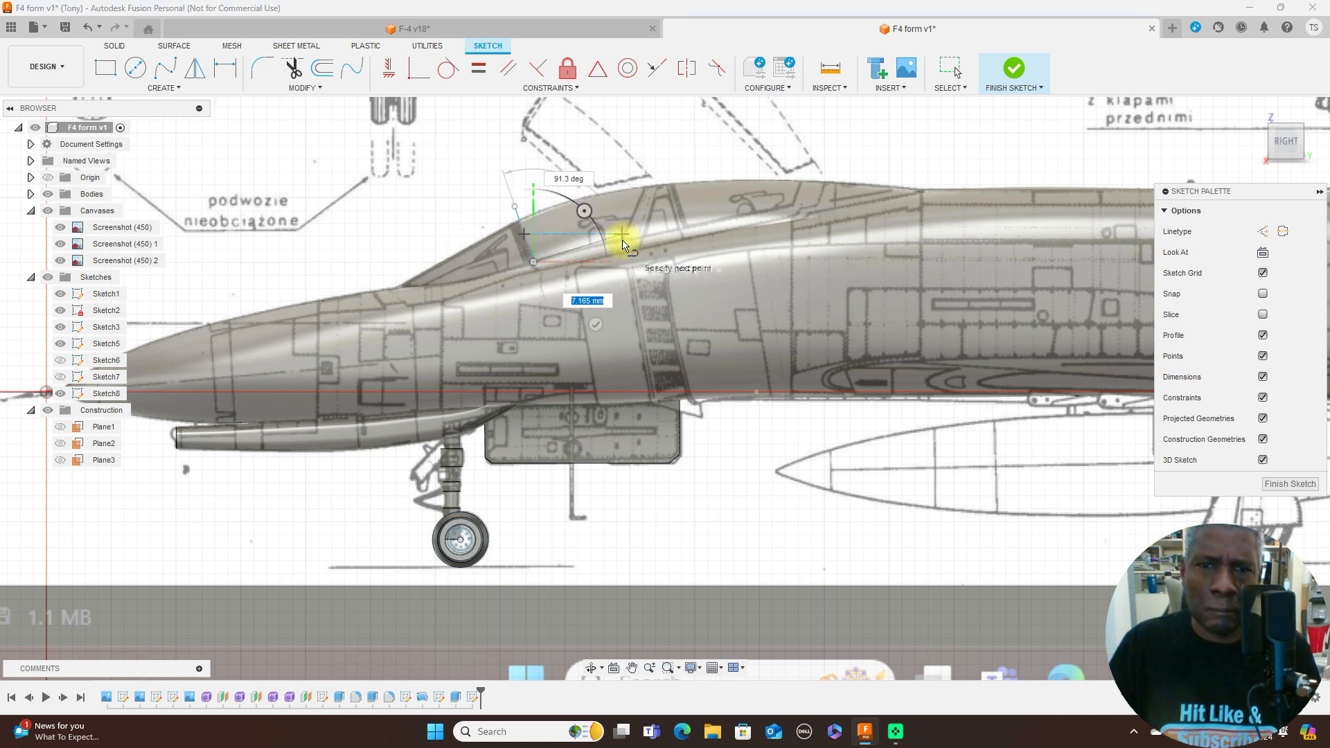
scroll(623, 244, up, 3)
click(623, 244)
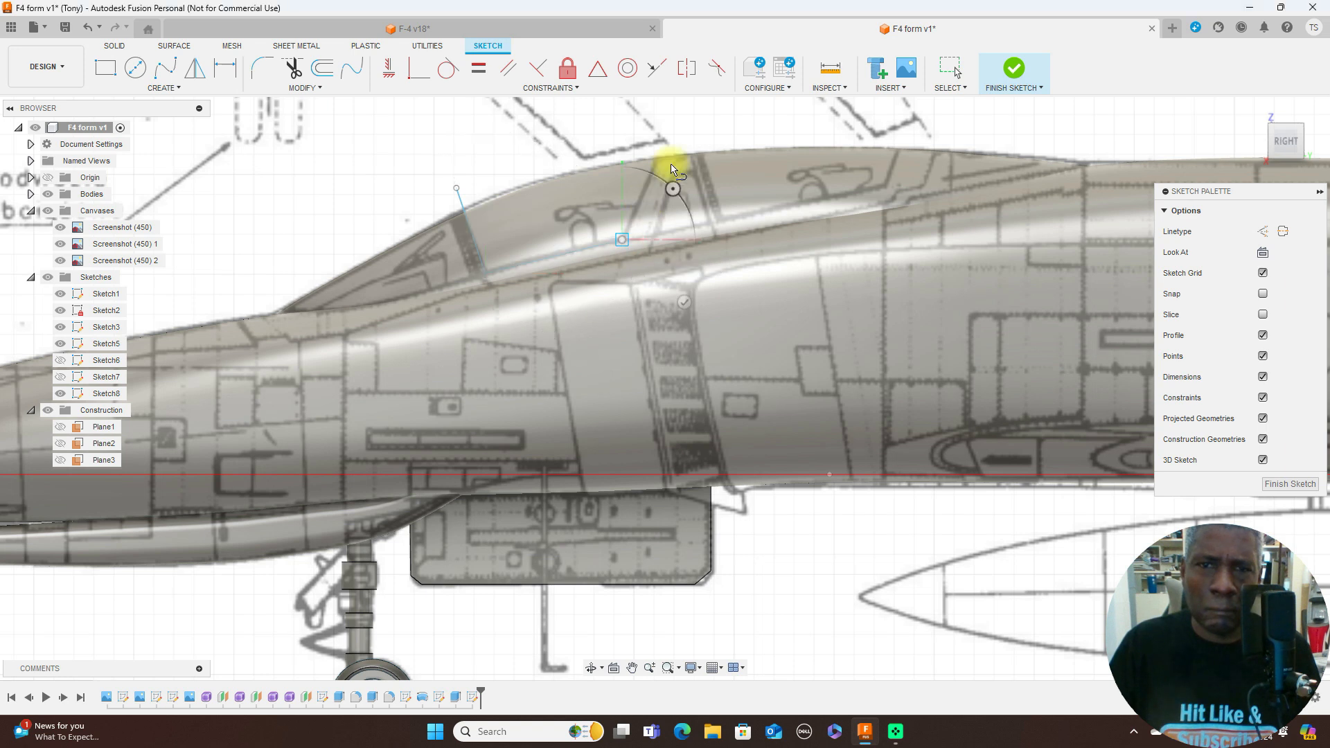
right_click(666, 130)
click(704, 127)
- Trace the open-topped rear canopy window with a rear edge about 2.7 mm and a bottom edge about 8 mm long
key(l)
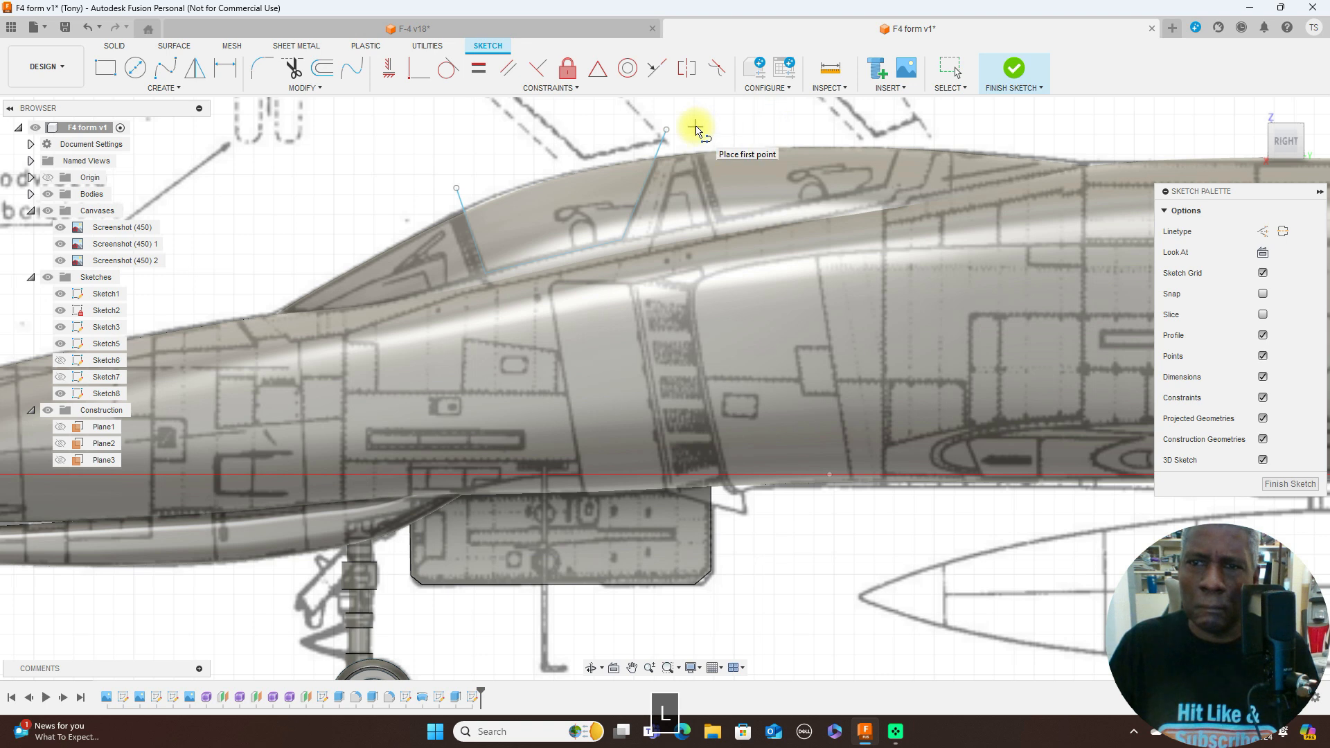
click(903, 134)
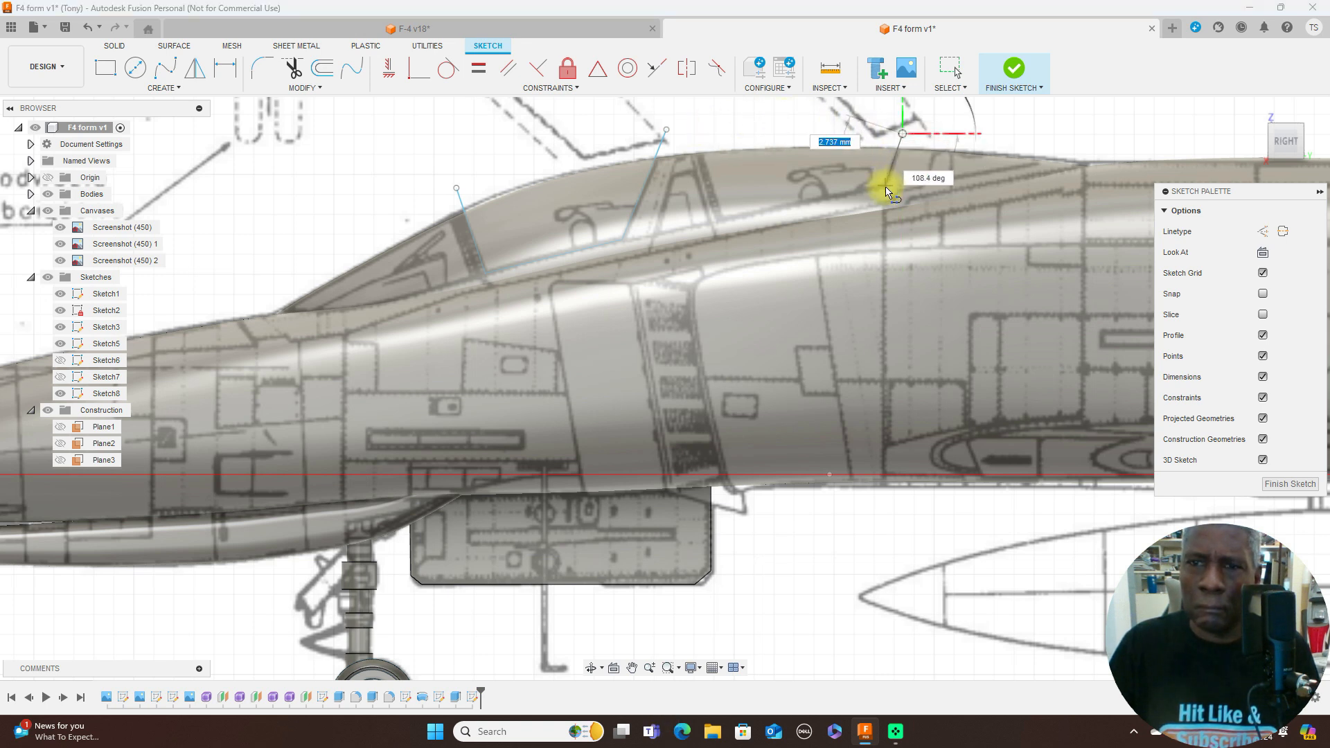
click(887, 189)
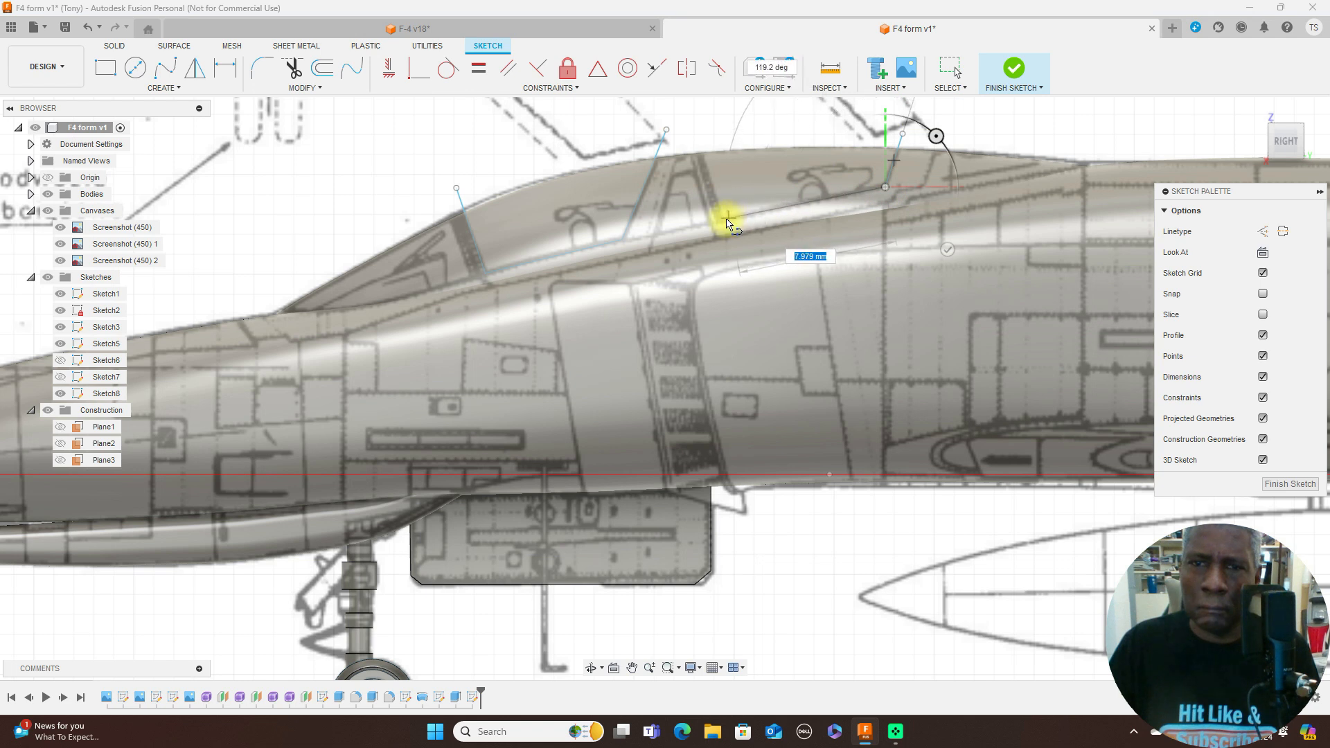
click(722, 221)
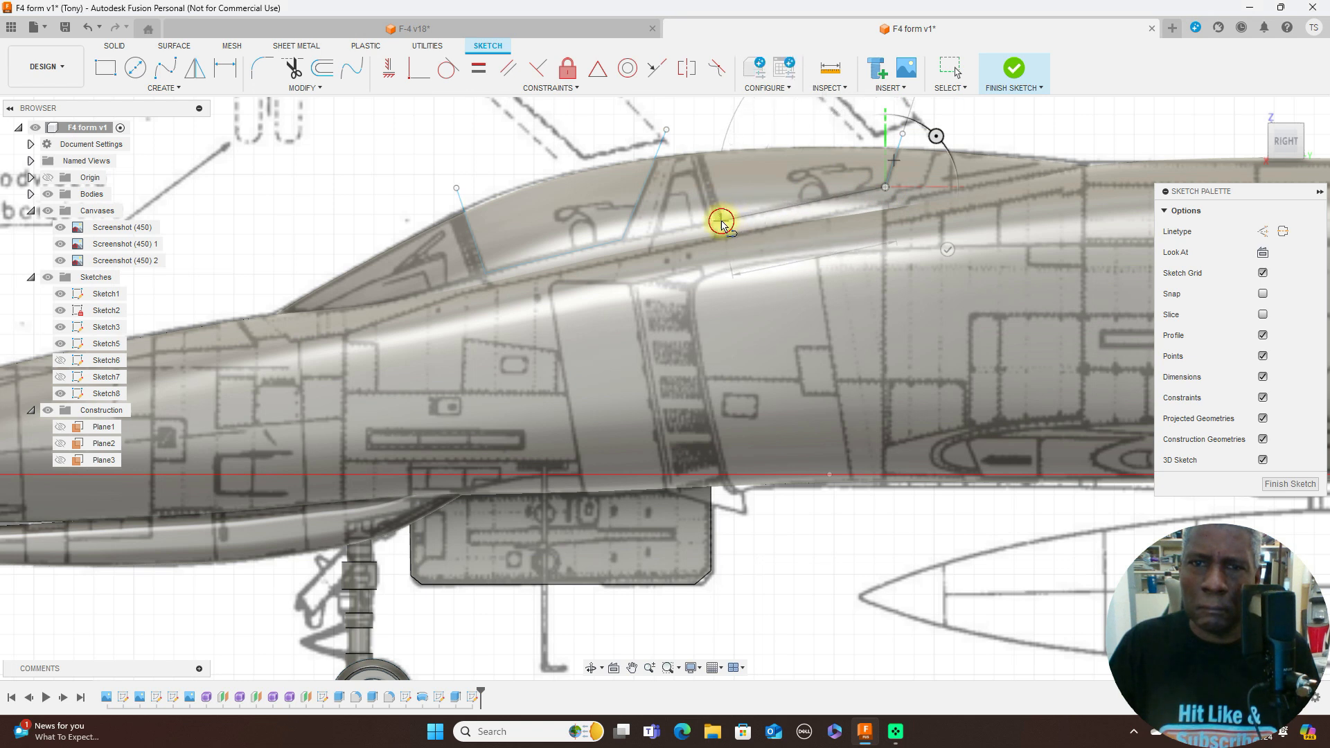
click(686, 125)
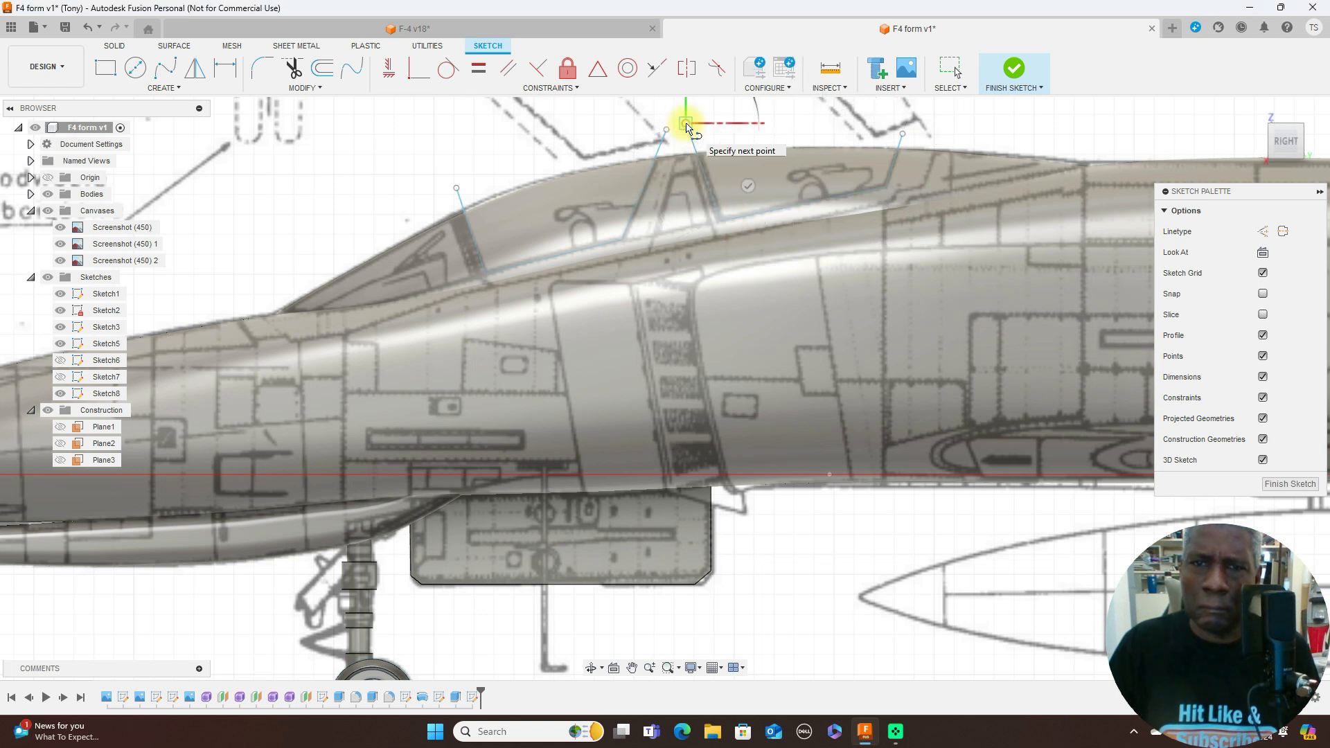
right_click(686, 124)
click(740, 124)
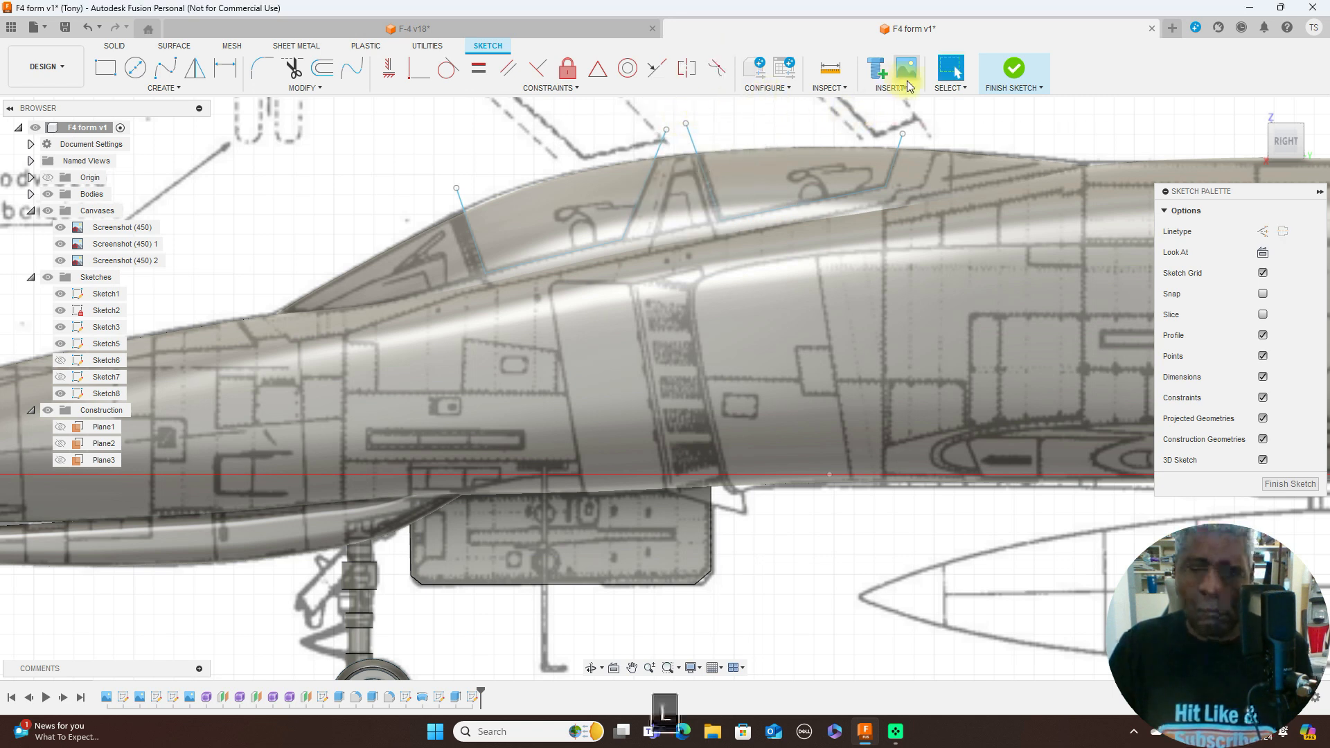
- Trace the closed four-sided middle window between both canopy windows, base about 2.7 mm and rear side about 2.8 mm, and finish the sketch
click(659, 237)
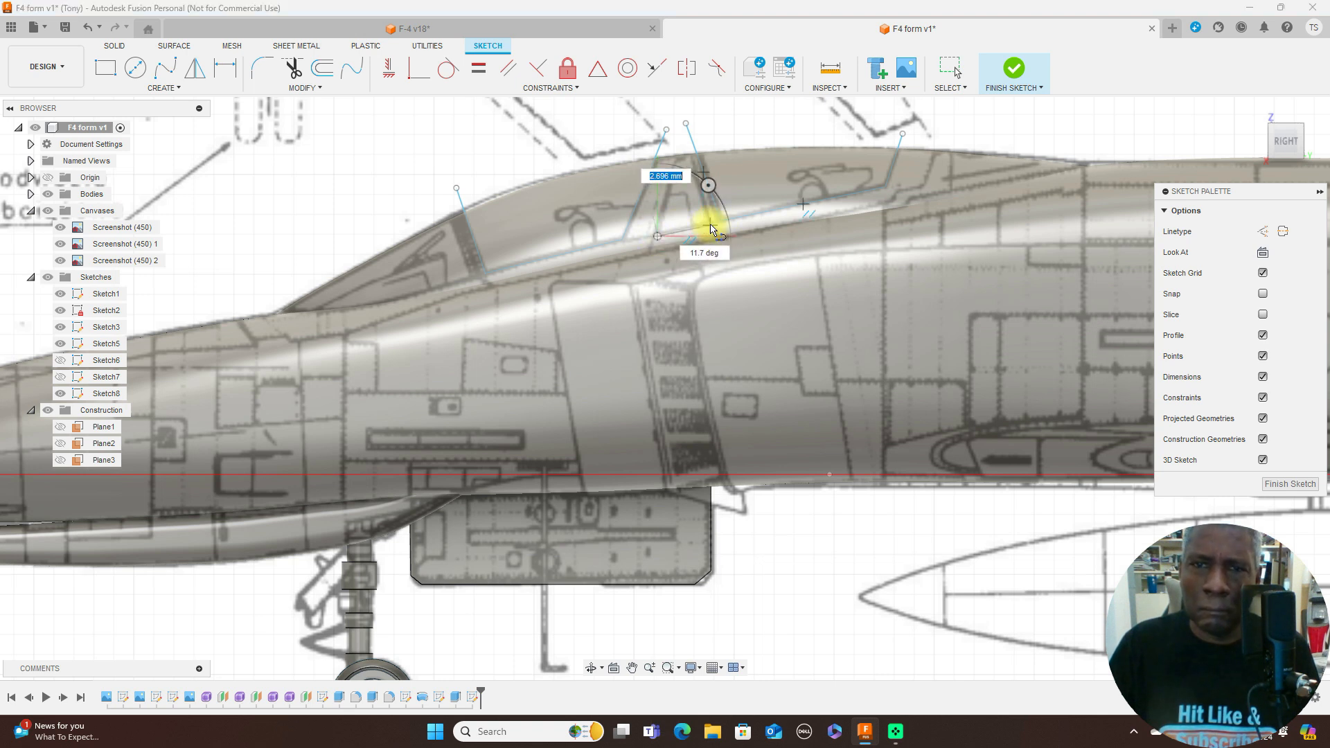
click(708, 198)
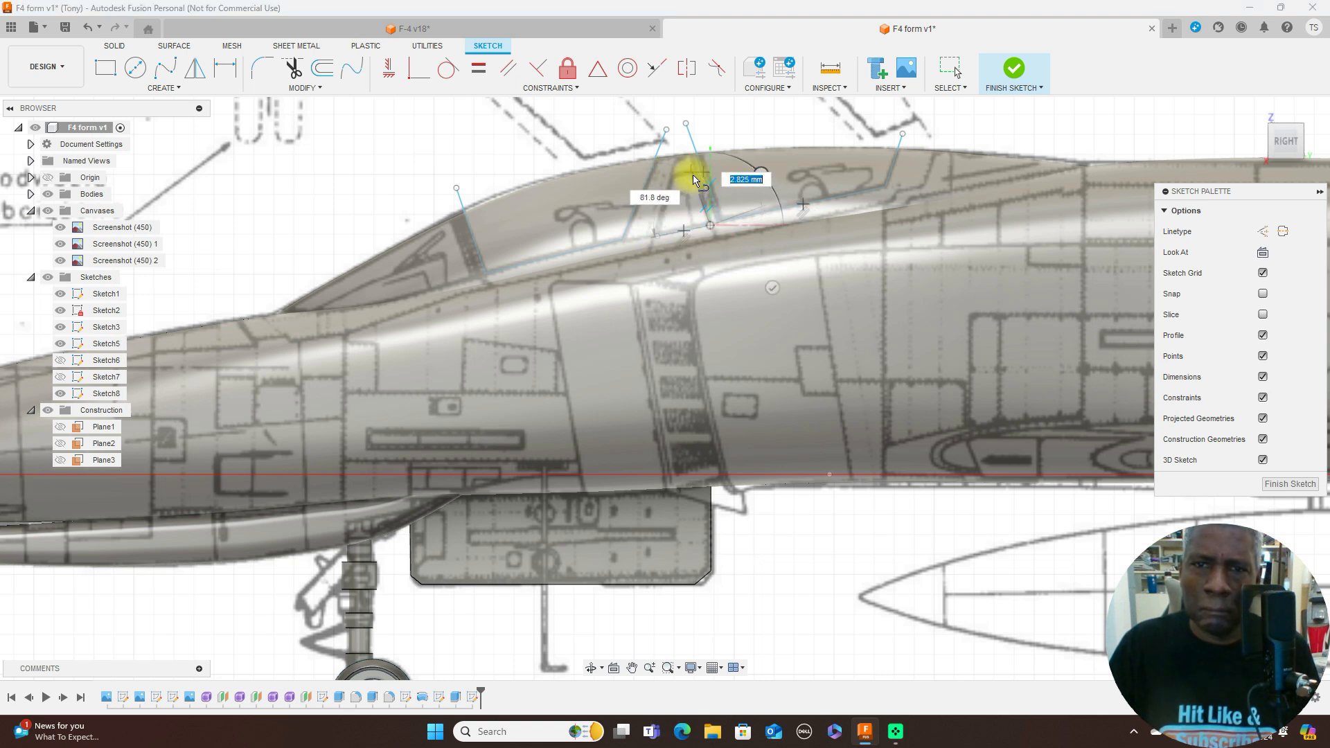
click(694, 177)
click(673, 181)
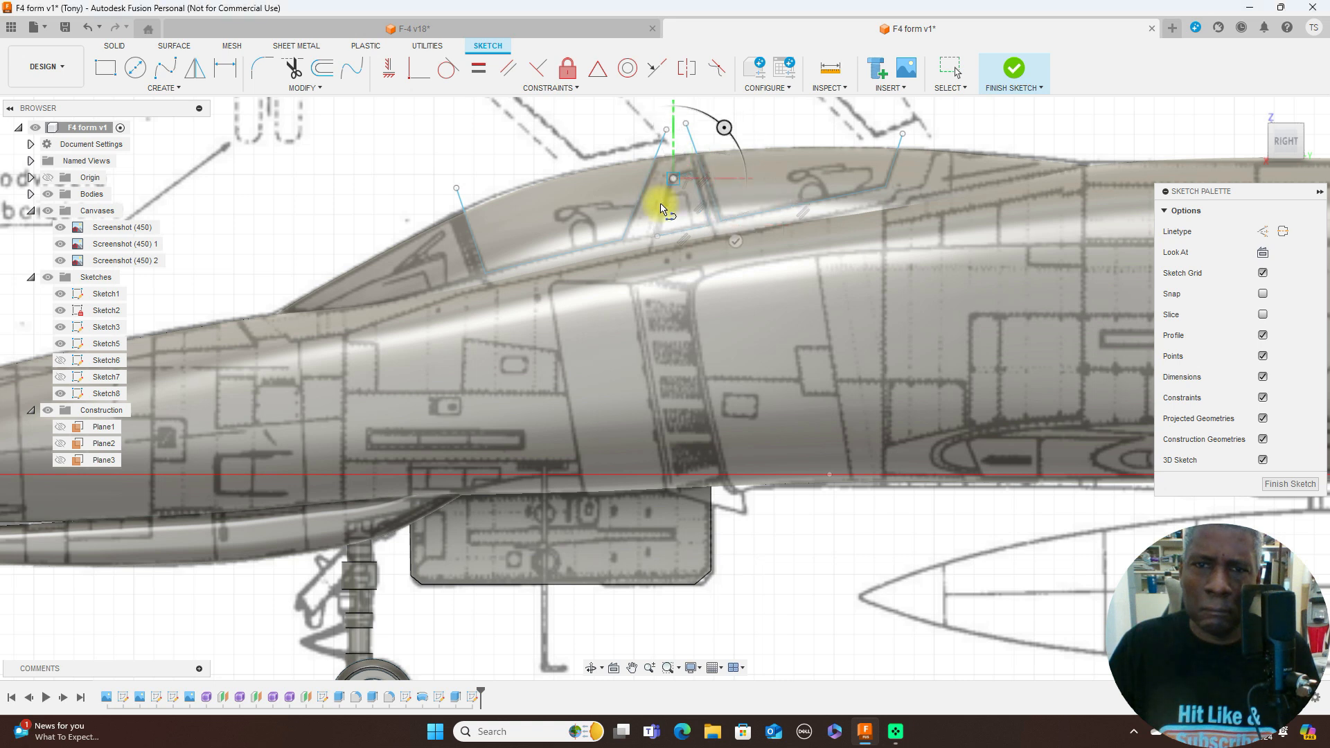
click(658, 237)
right_click(678, 224)
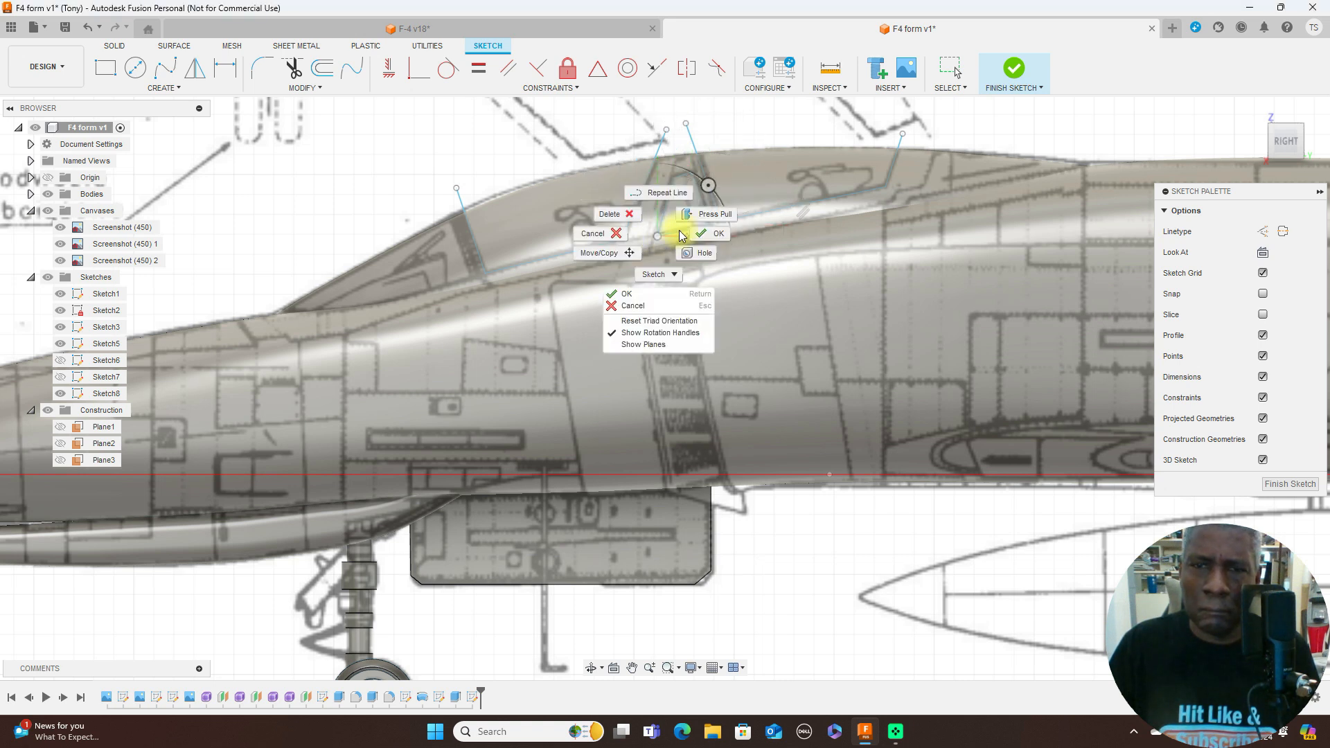
click(706, 226)
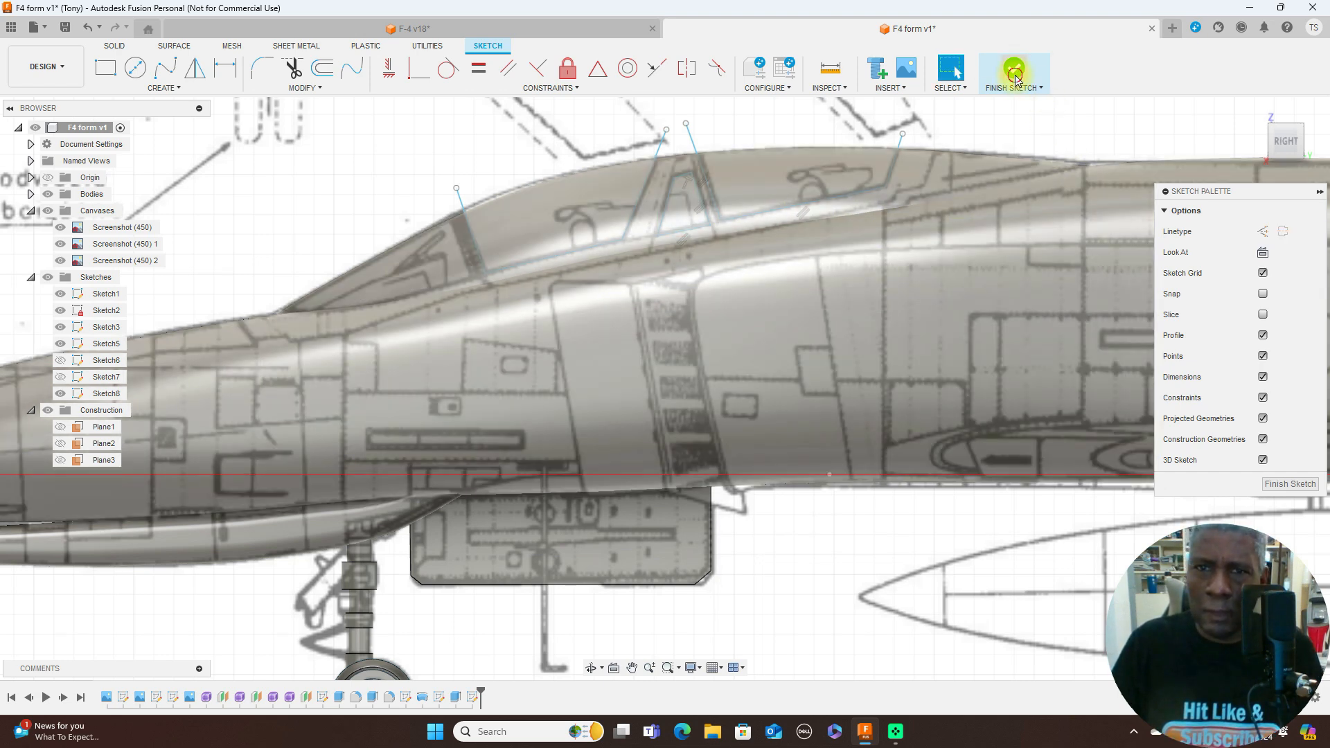
click(1015, 75)
- Split the canopy body using the front, middle and rear window outlines as splitting tools, with the tools extended
scroll(916, 208, down, 3)
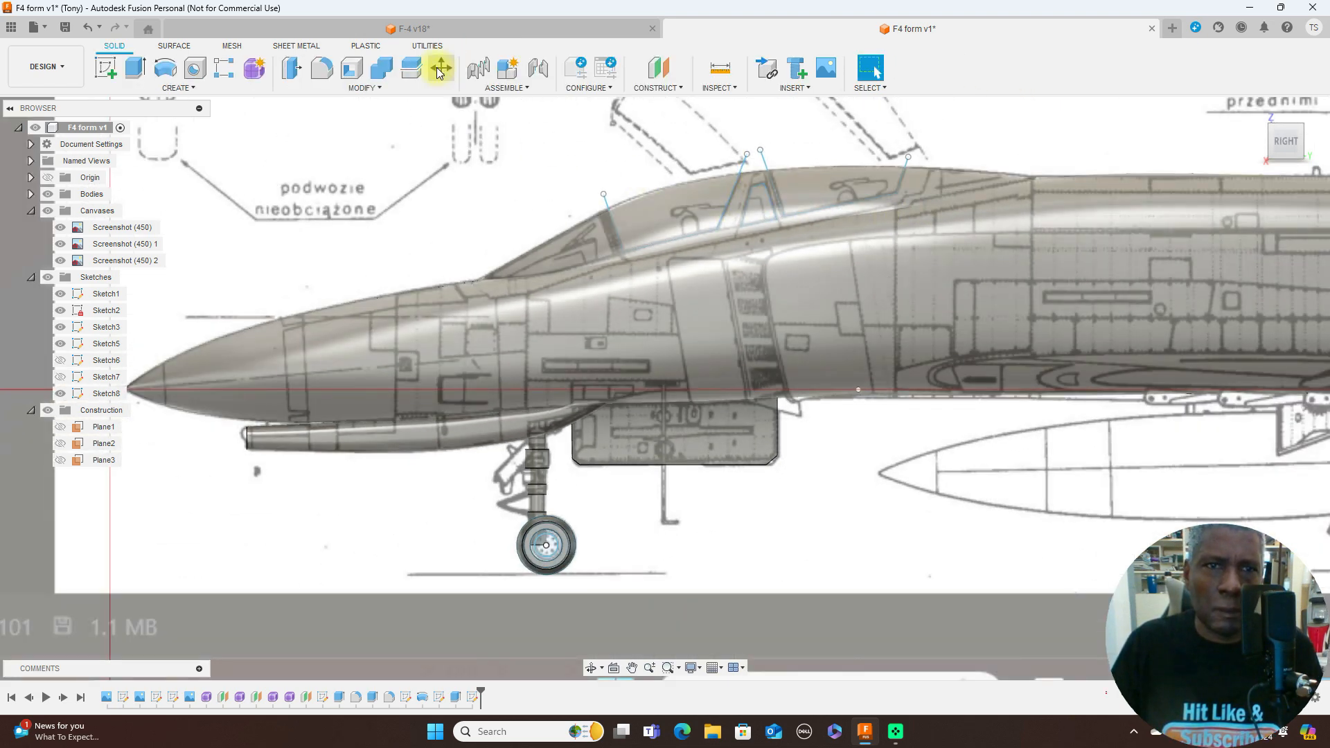
click(411, 69)
click(682, 201)
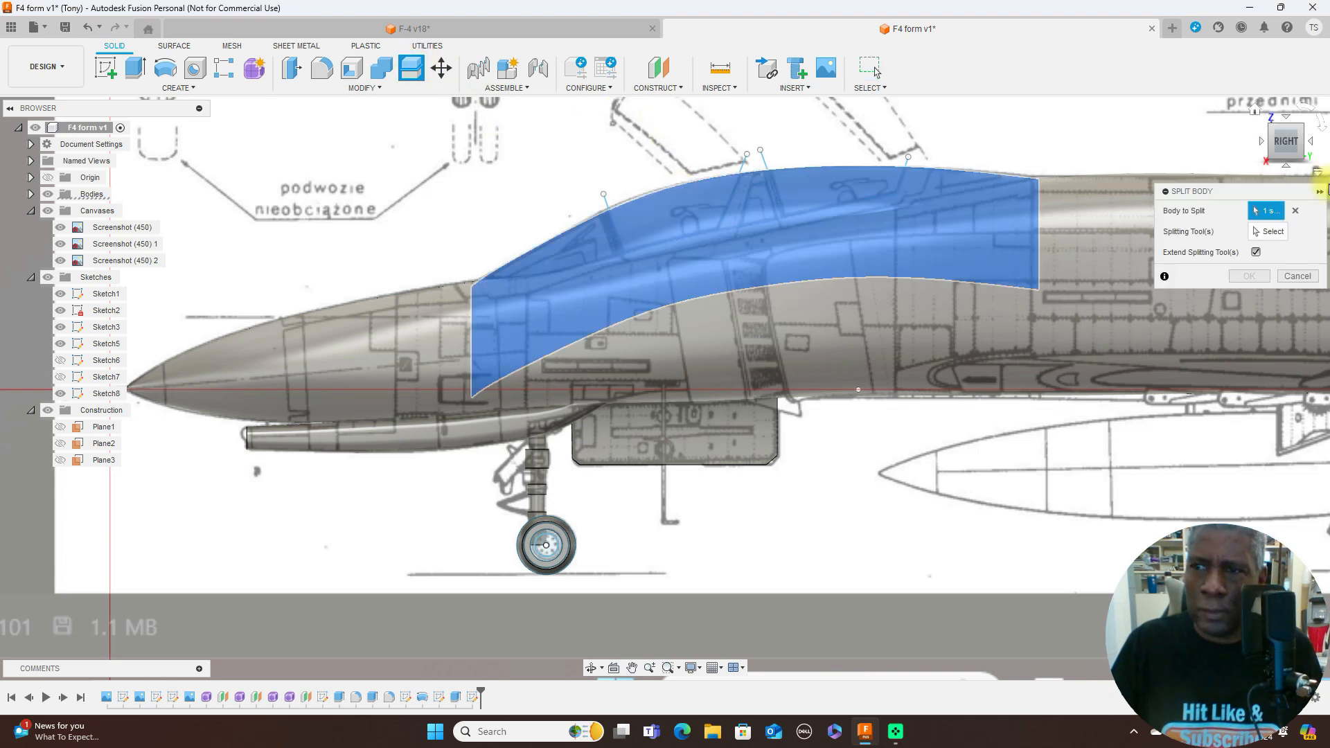
click(1281, 232)
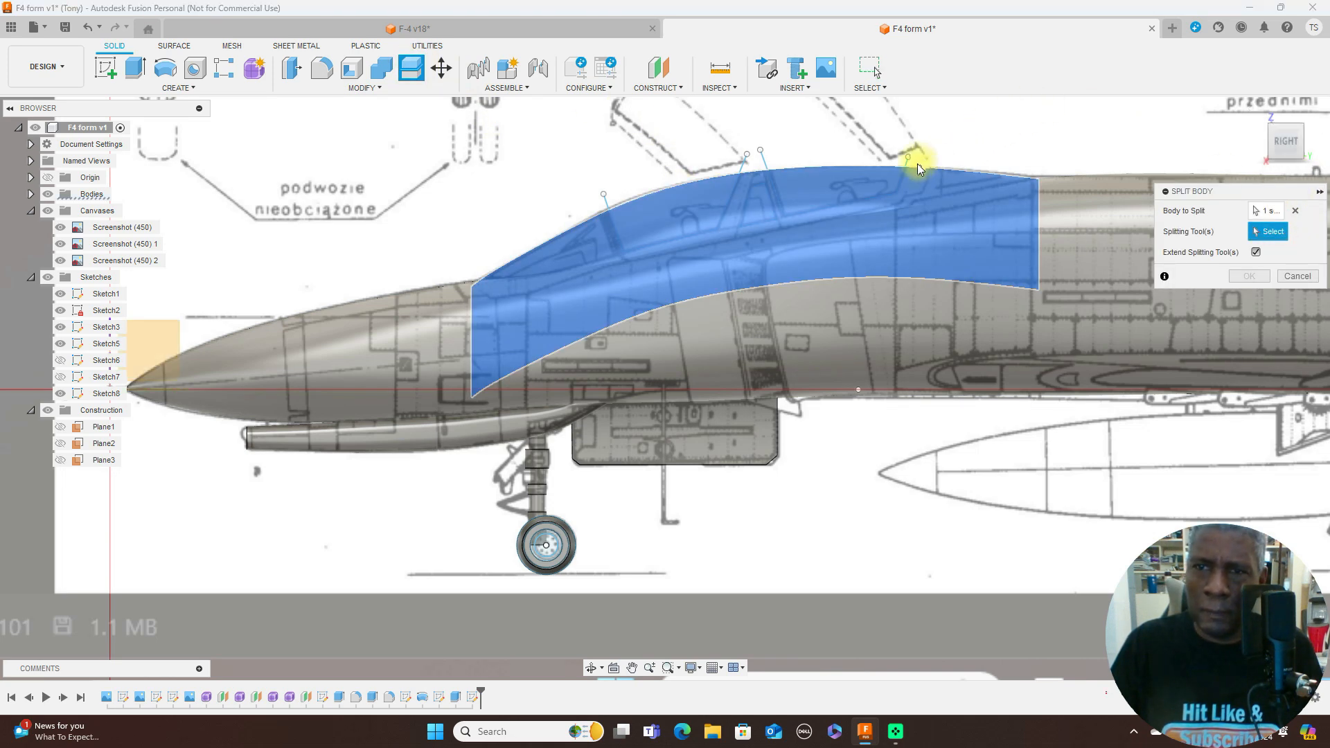
scroll(917, 163, up, 3)
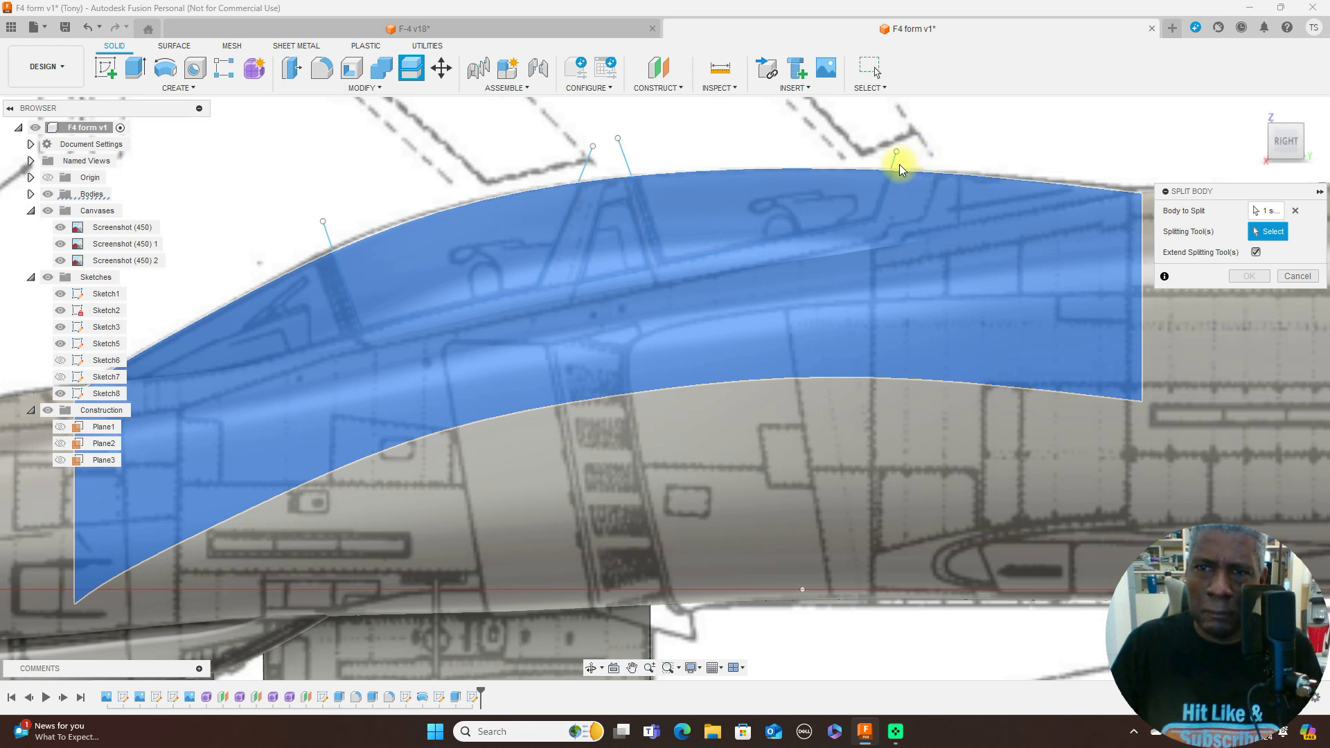
click(894, 164)
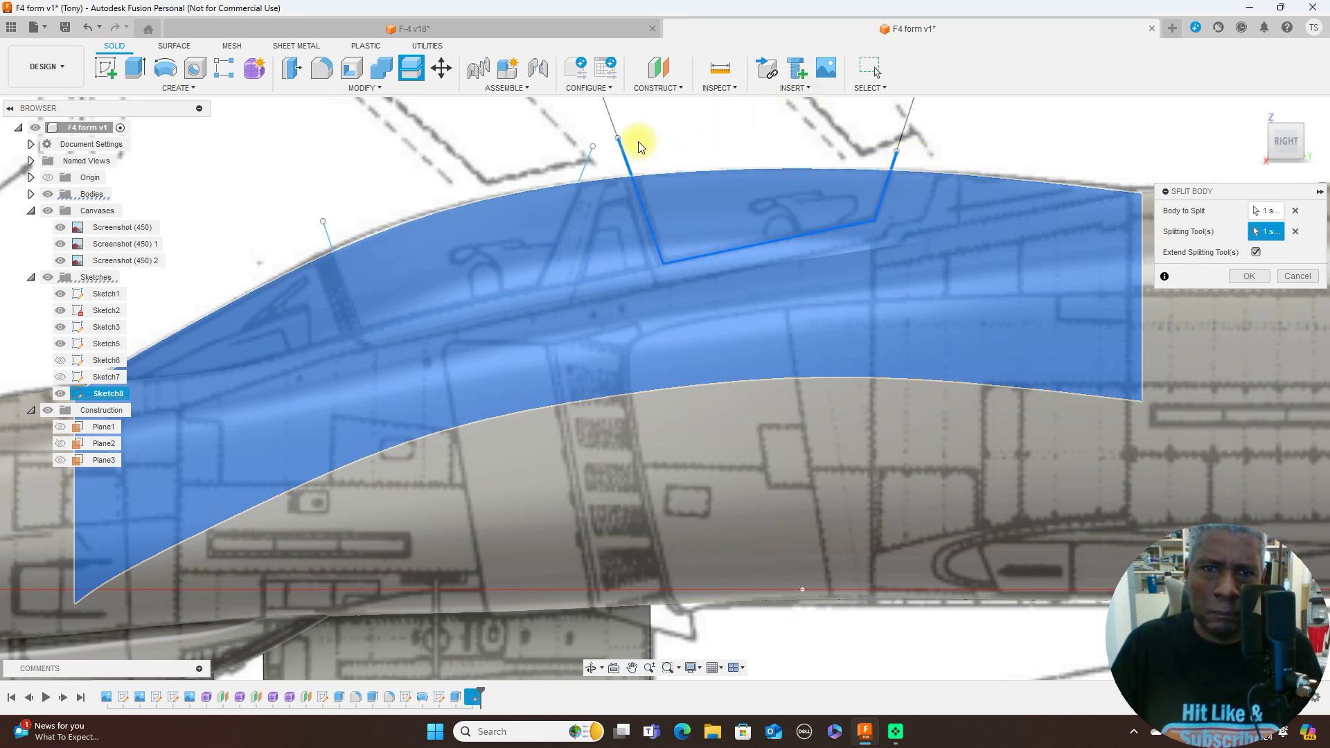
click(591, 167)
click(622, 201)
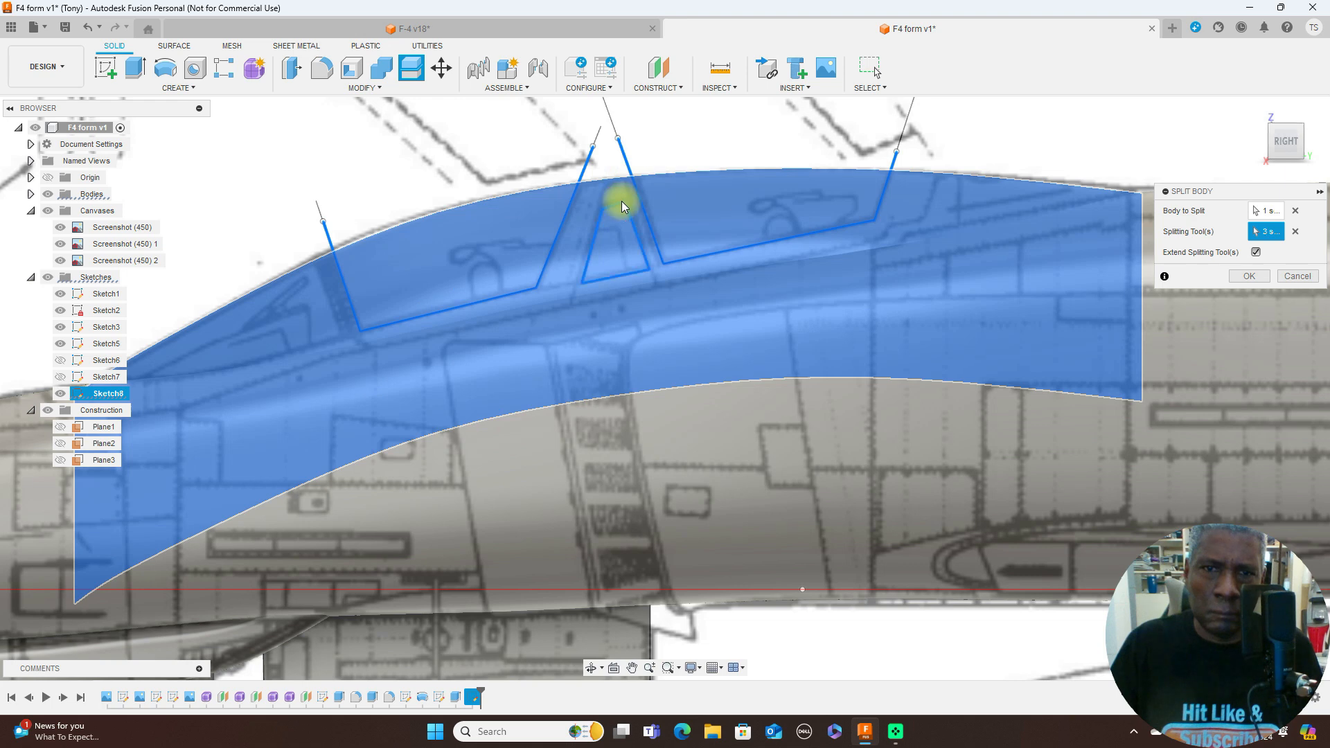
click(1244, 276)
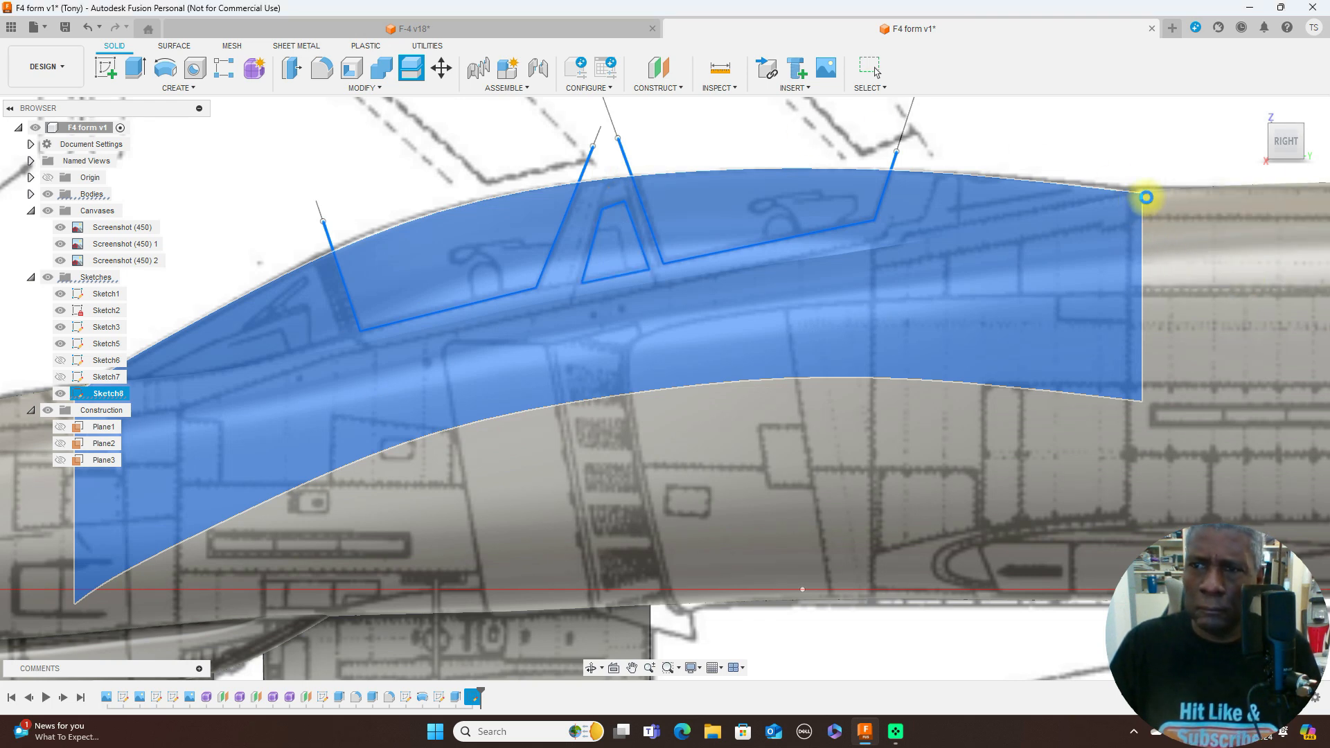
scroll(1146, 197, down, 5)
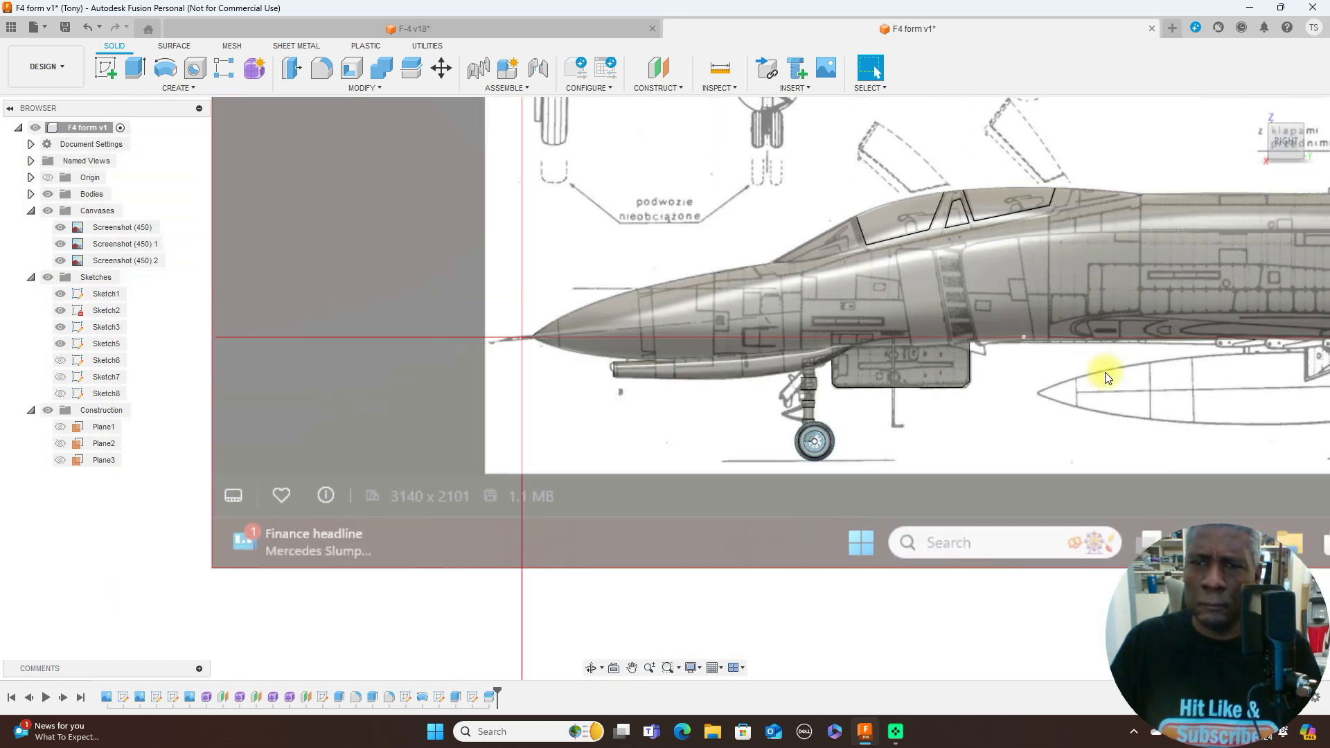
middle_drag(1100, 385, 984, 382)
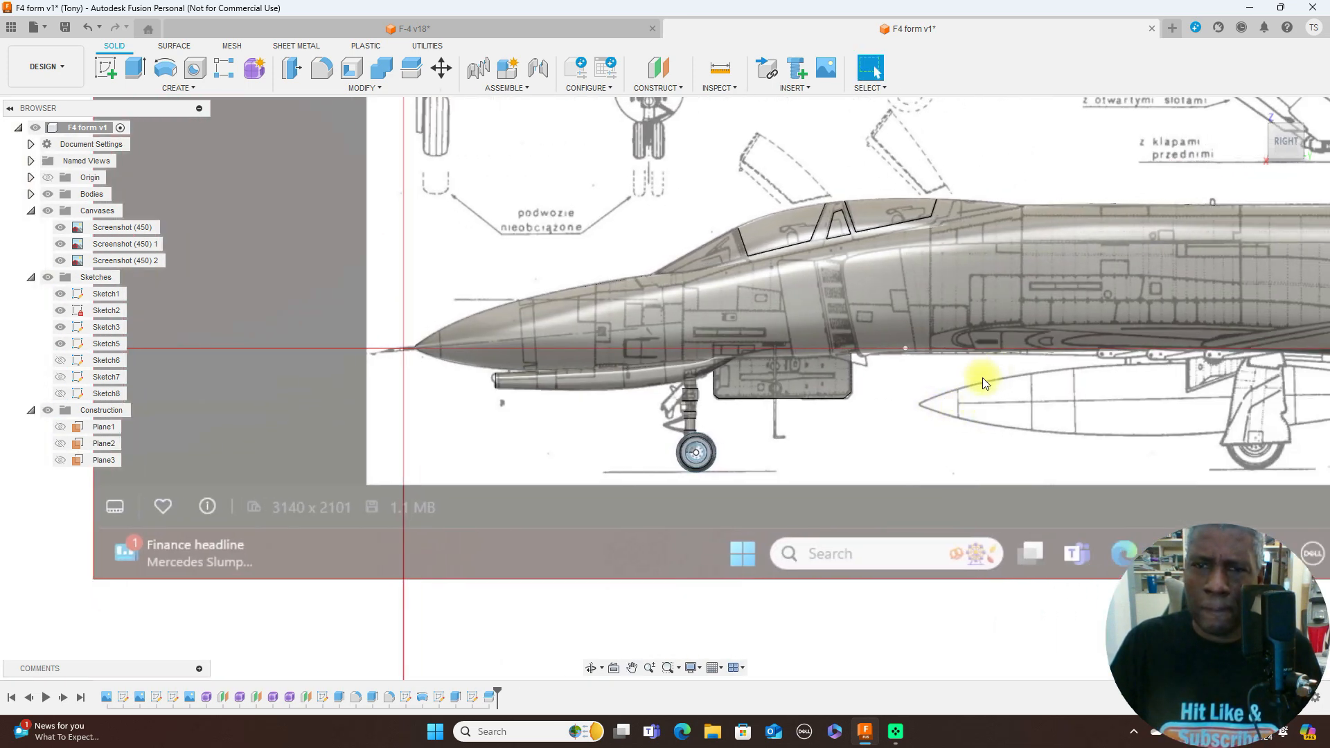
- Open the Appearance tool and expand the Glass category's Color Density materials in the Fusion appearance library
scroll(922, 209, up, 1)
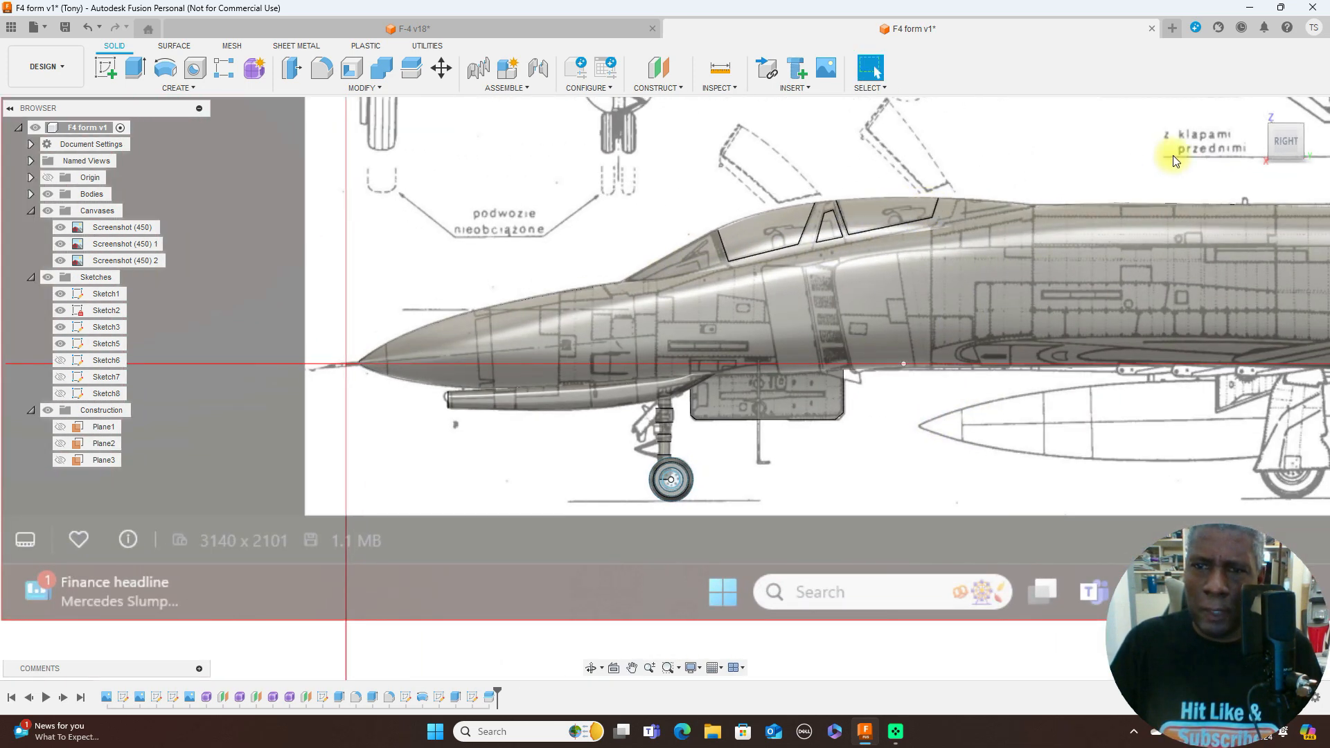
scroll(1045, 294, down, 3)
middle_drag(1095, 154, 900, 201)
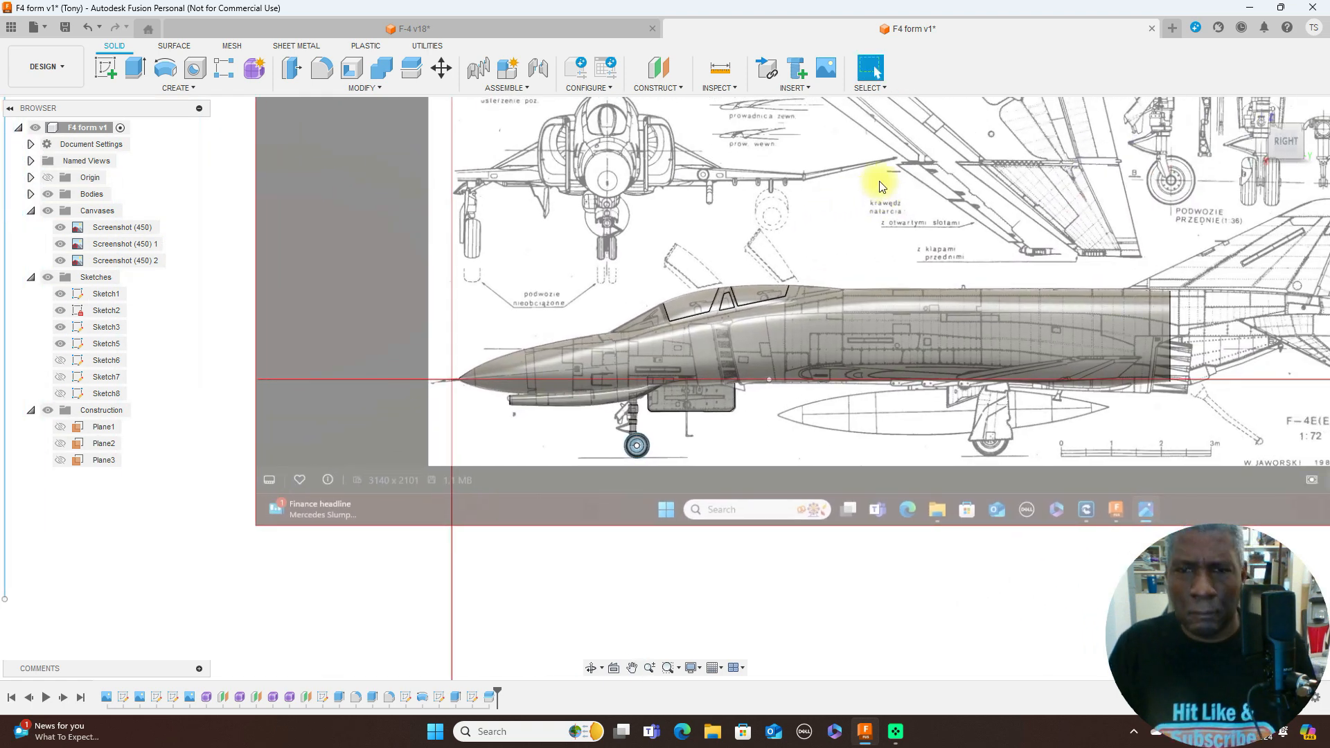
key(a)
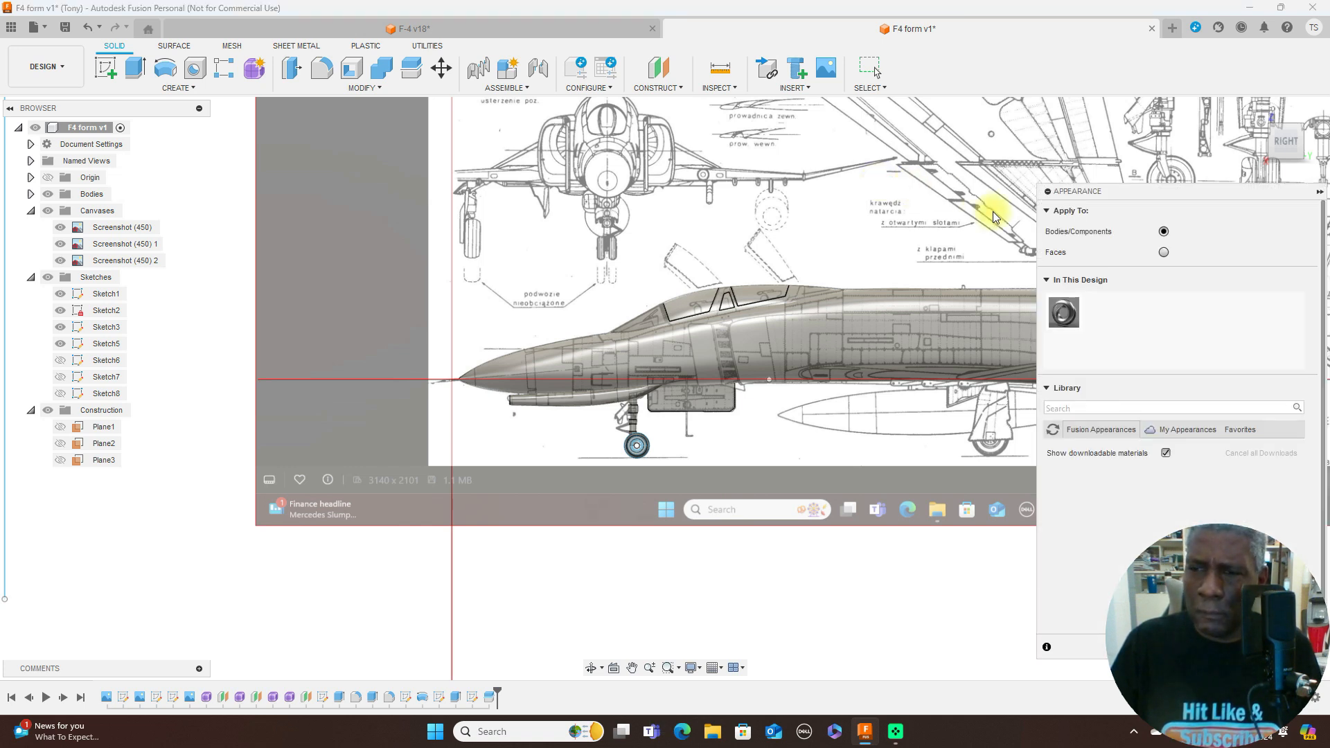
click(1120, 434)
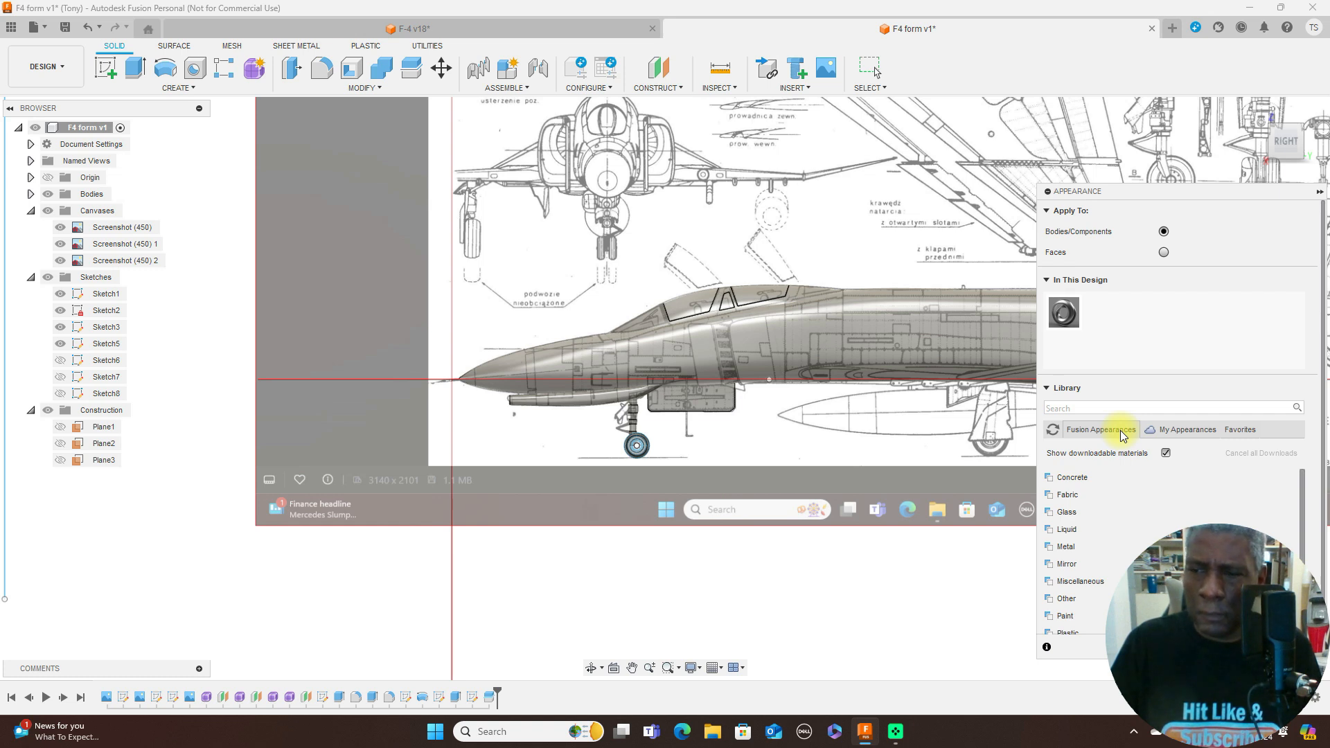
click(1085, 513)
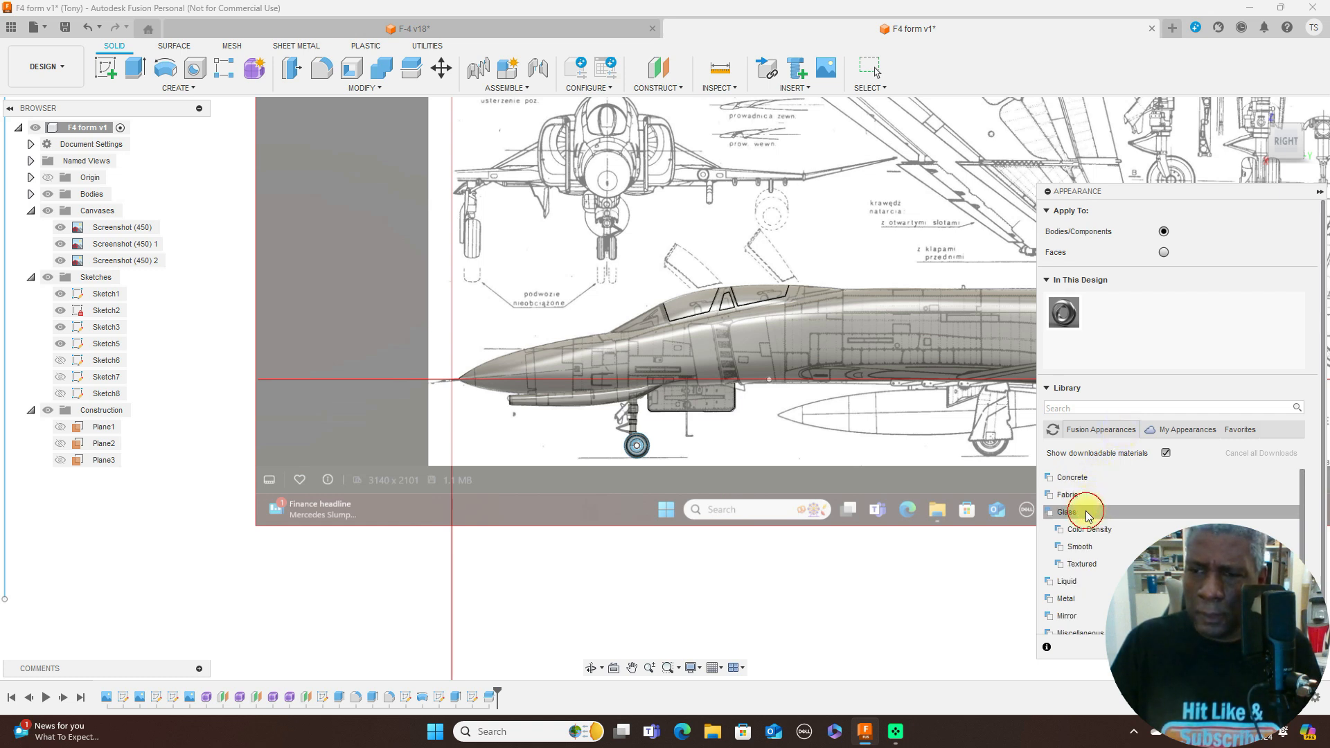
click(1091, 529)
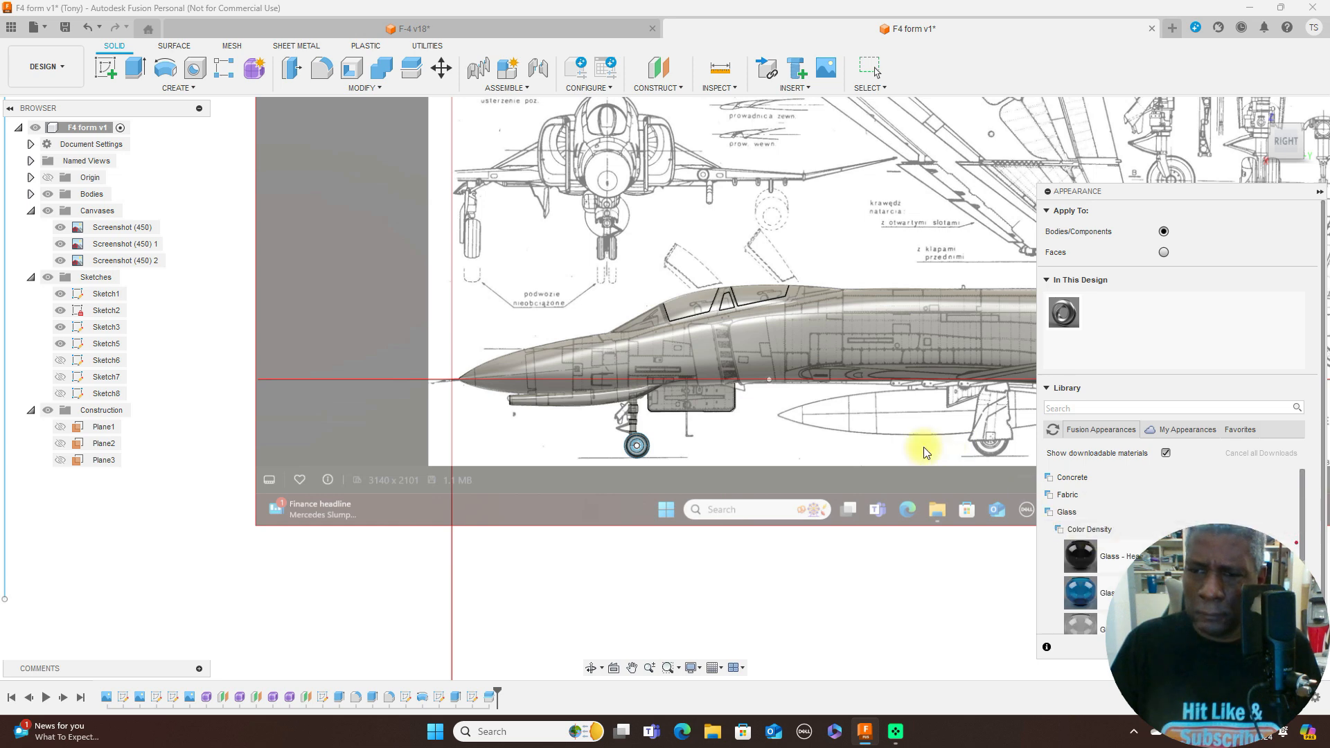
- Apply the Glass - Light Color (Blue) appearance to the rear, middle and front canopy windows and close the Appearance dialog
scroll(926, 451, up, 1)
scroll(1211, 511, down, 4)
drag(1081, 523, 738, 273)
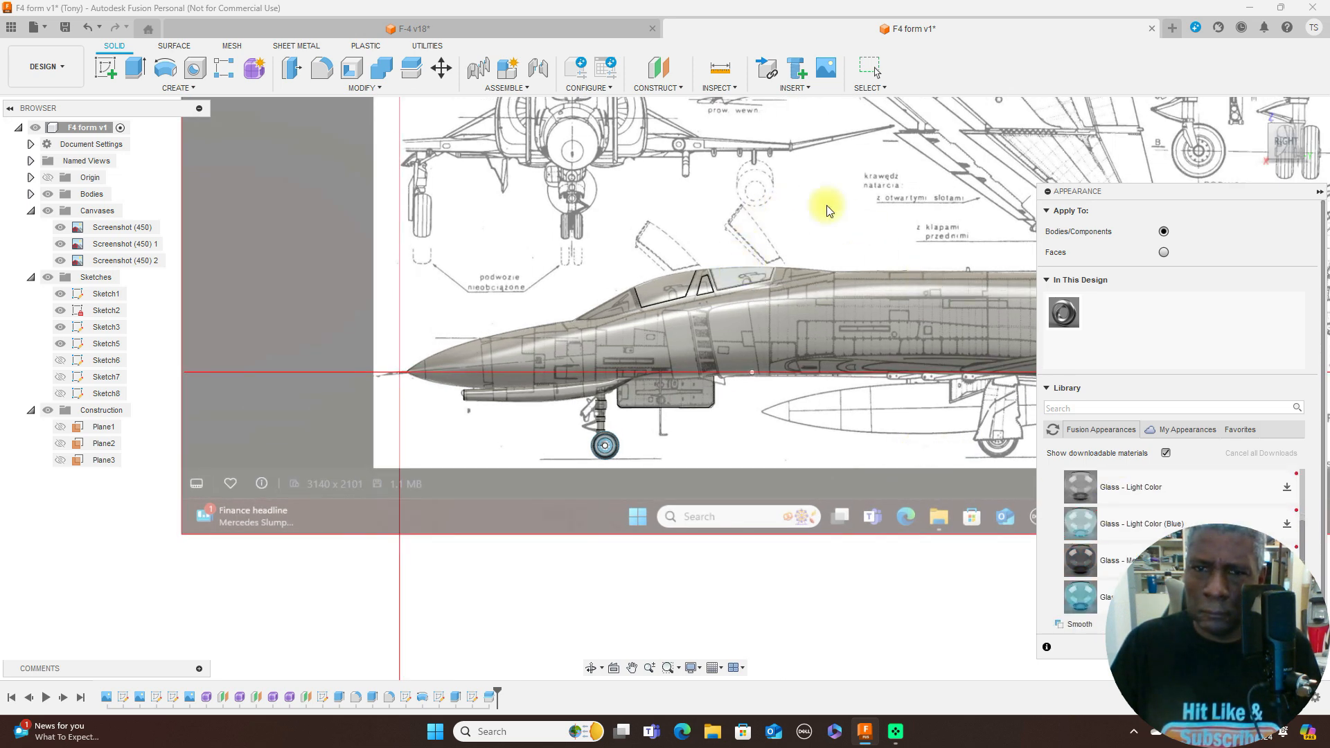
drag(1085, 531, 708, 280)
mouse_move(1082, 525)
mouse_down()
mouse_move(1026, 353)
mouse_move(794, 234)
mouse_move(686, 247)
mouse_move(664, 284)
mouse_up()
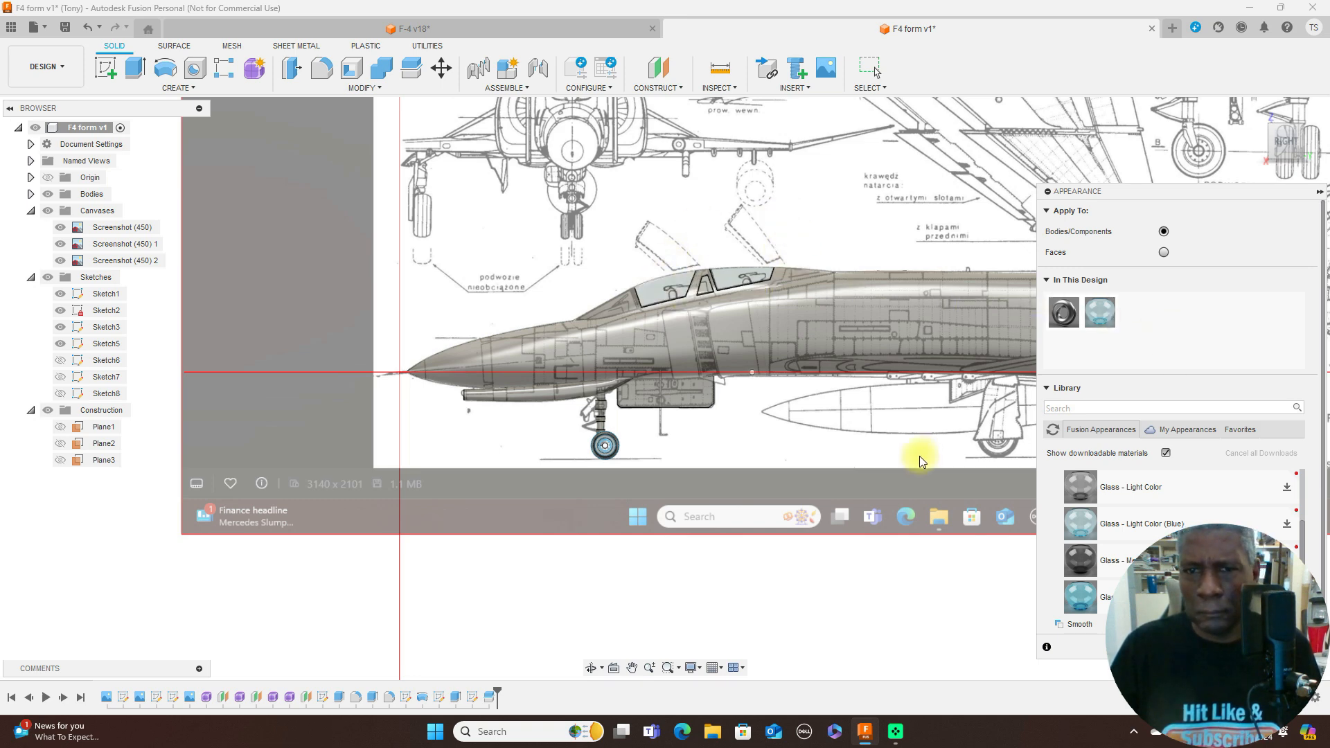
scroll(921, 456, down, 2)
scroll(920, 455, down, 1)
middle_drag(906, 460, 638, 422)
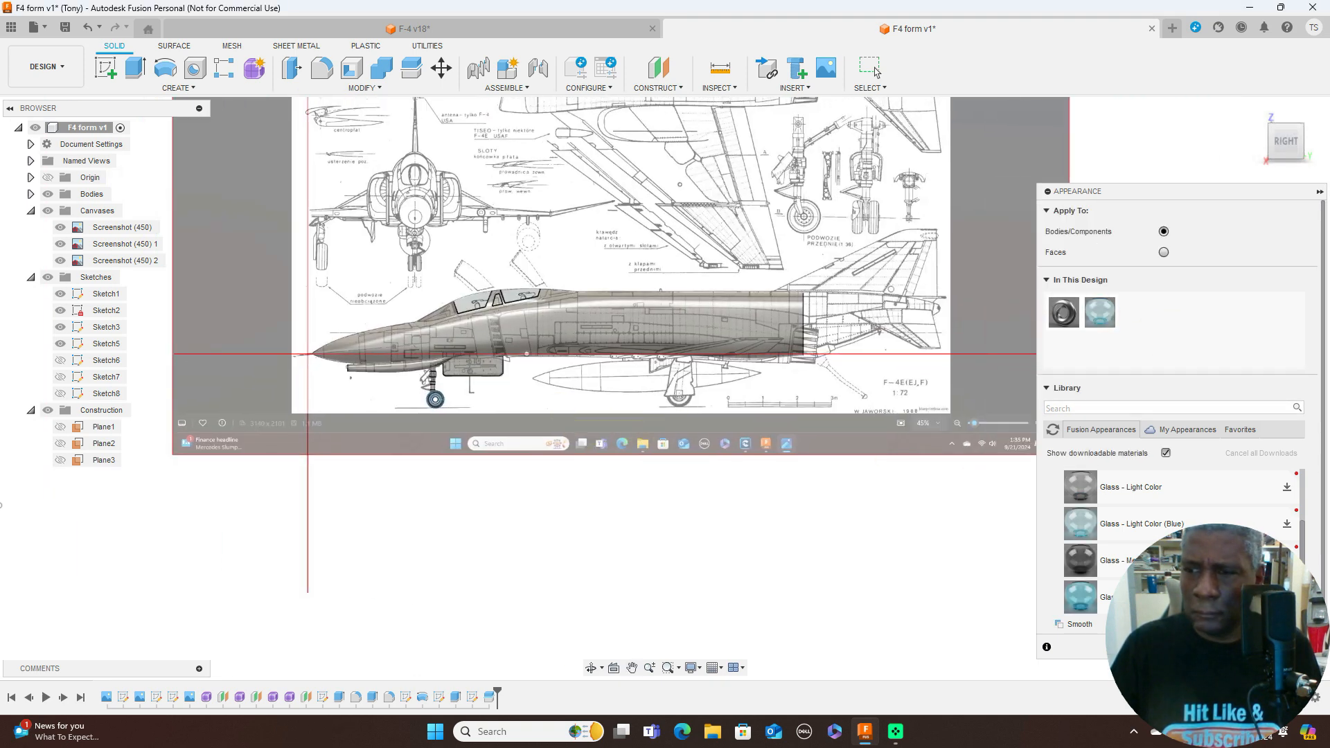
drag(1135, 204, 883, 200)
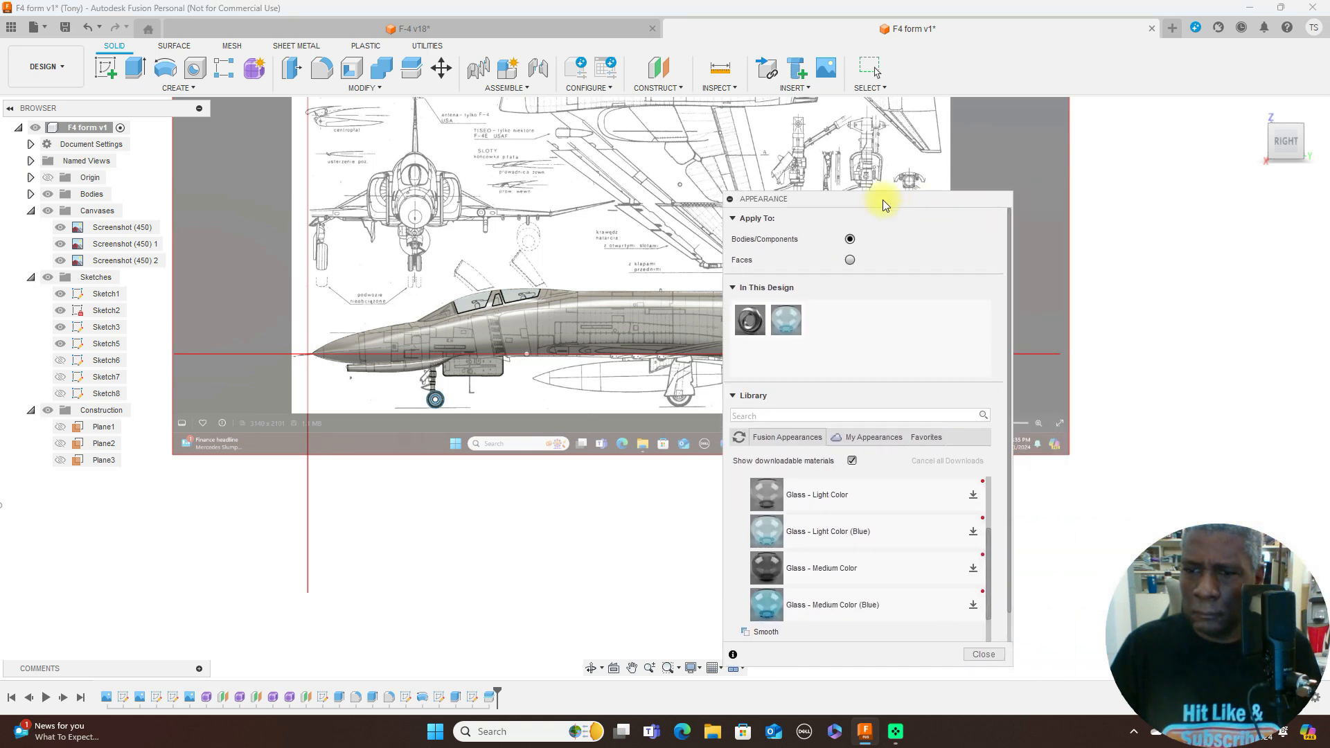
click(983, 651)
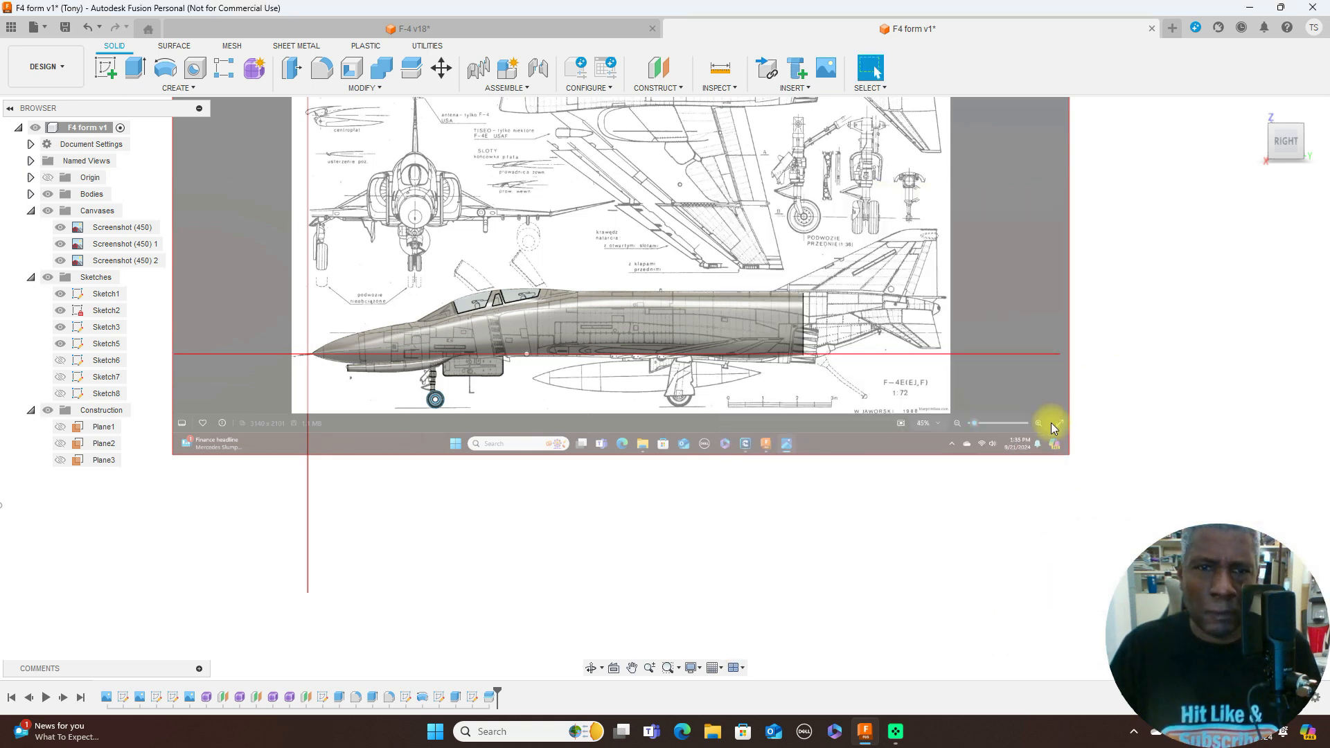
- Hide all blueprint canvases so that only the modelled aircraft is displayed
scroll(748, 534, up, 1)
middle_drag(704, 522, 965, 548)
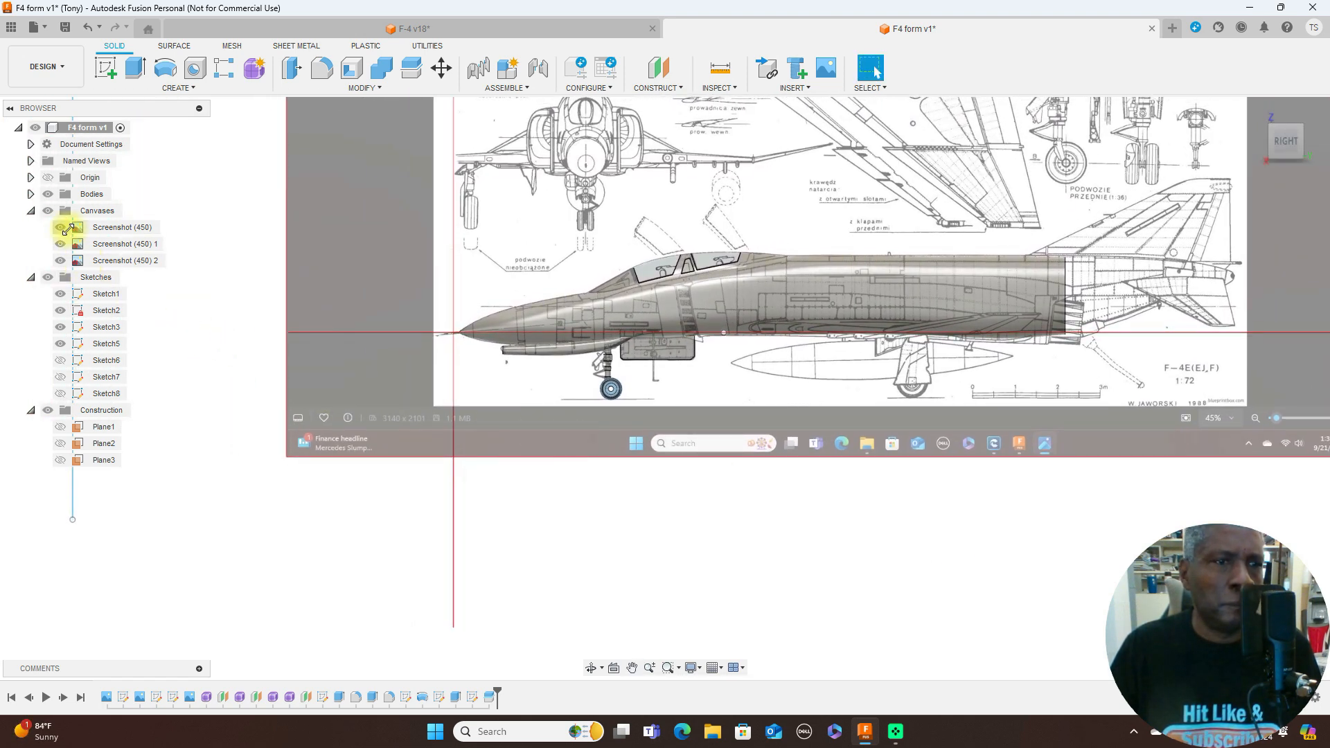
click(49, 210)
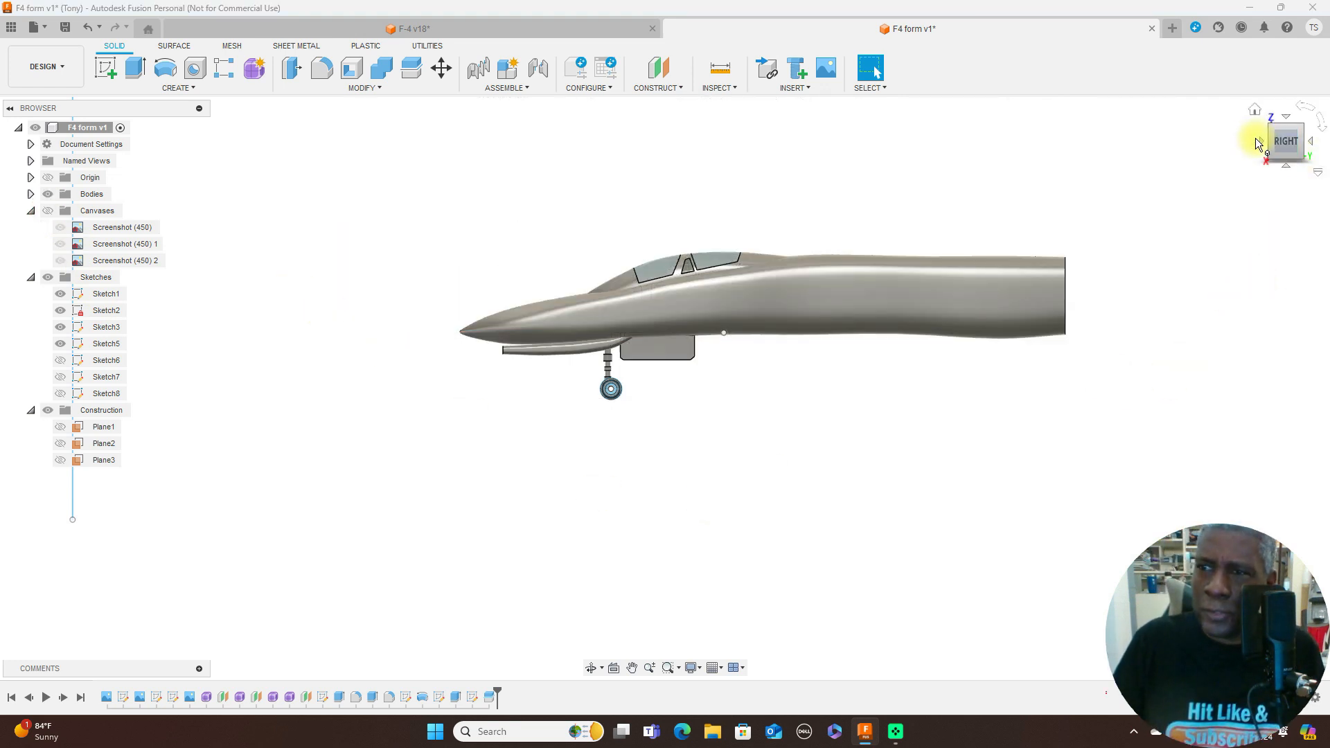
- Apply the design's light blue glass appearance to the middle canopy window on the aircraft's left side
click(1261, 145)
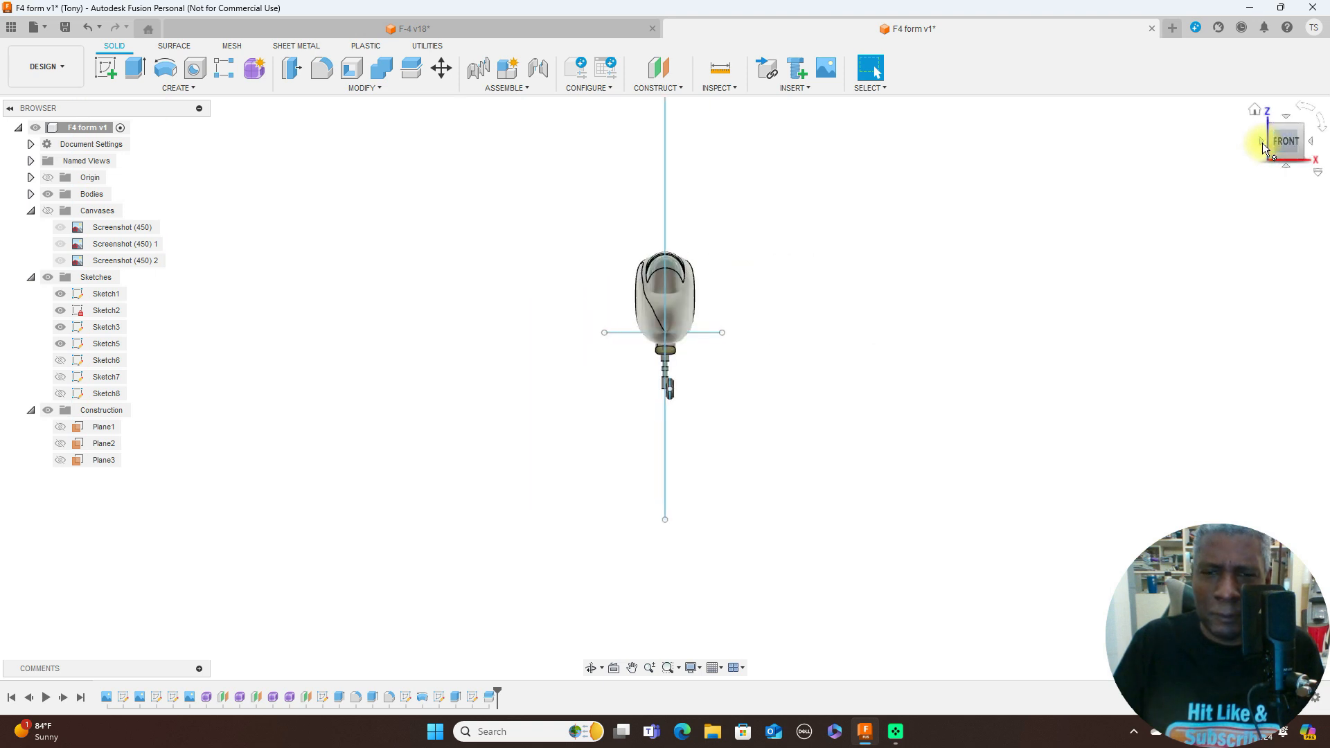
click(1311, 146)
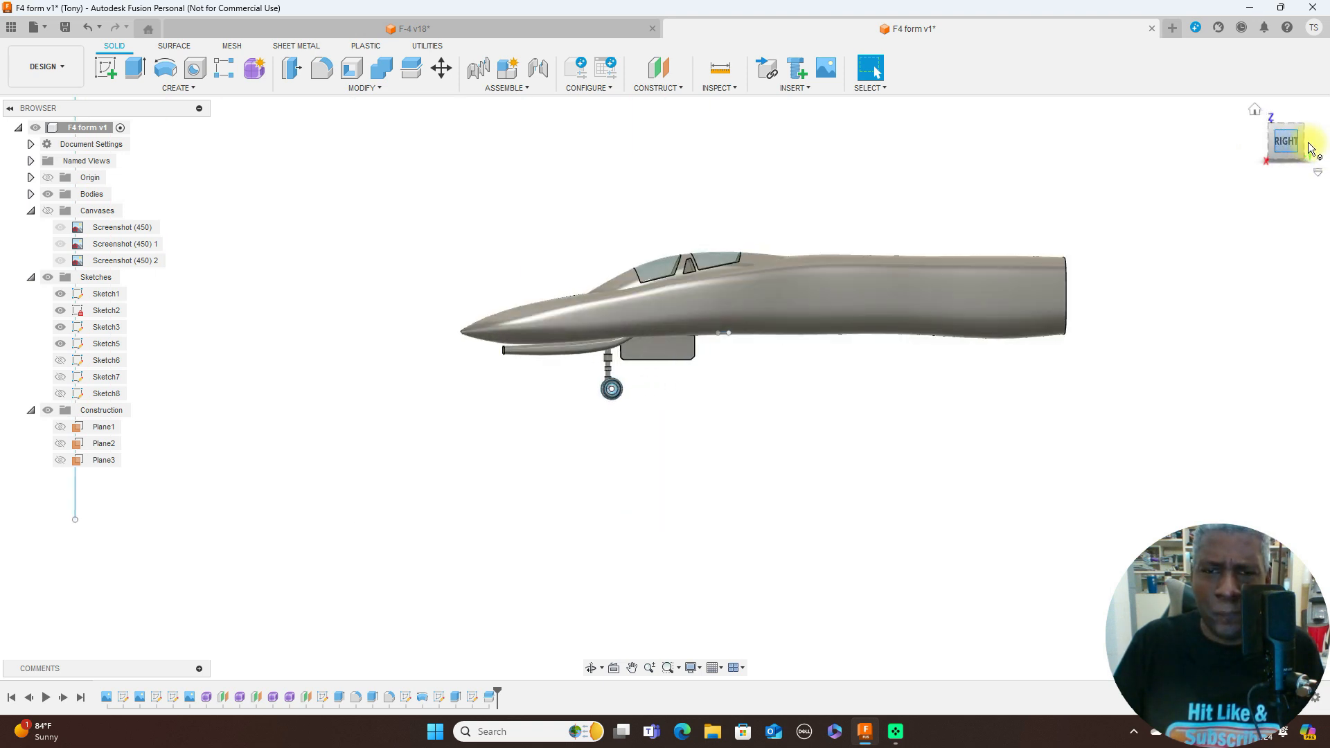
scroll(773, 384, up, 3)
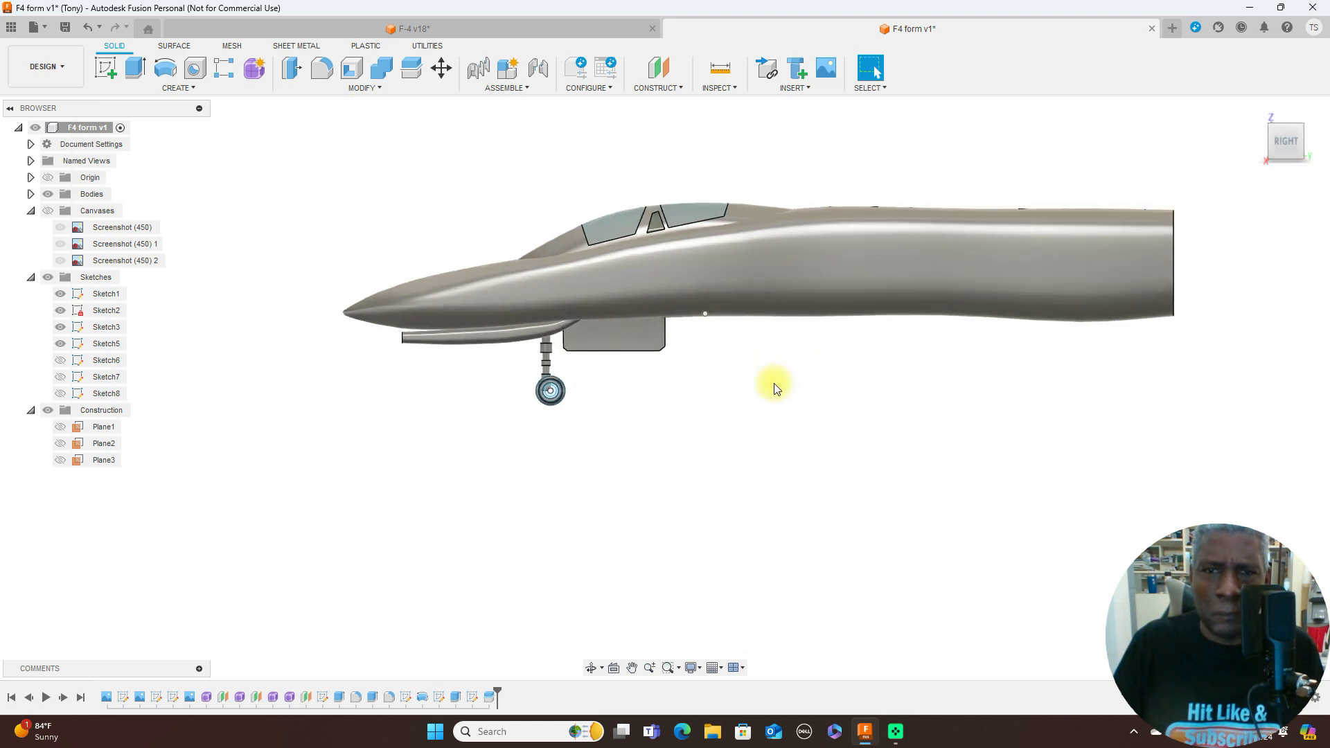
click(1262, 144)
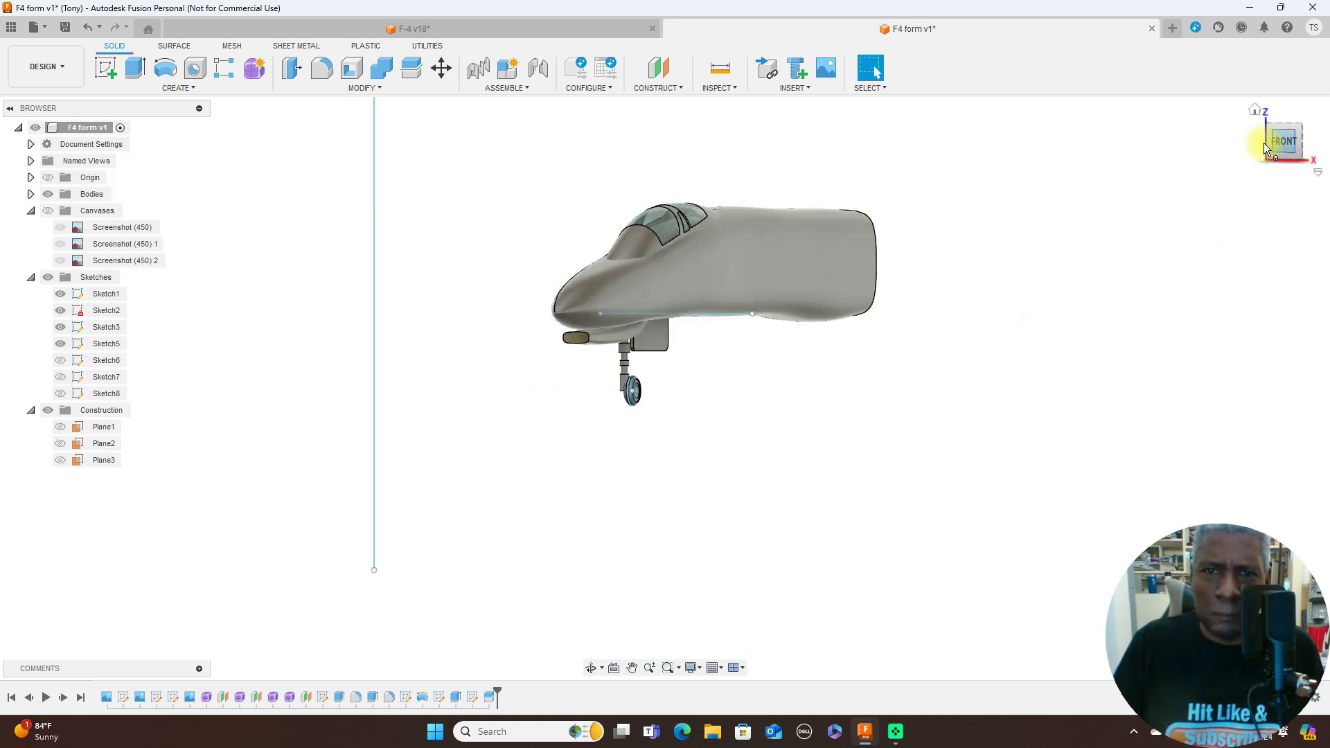
click(1262, 144)
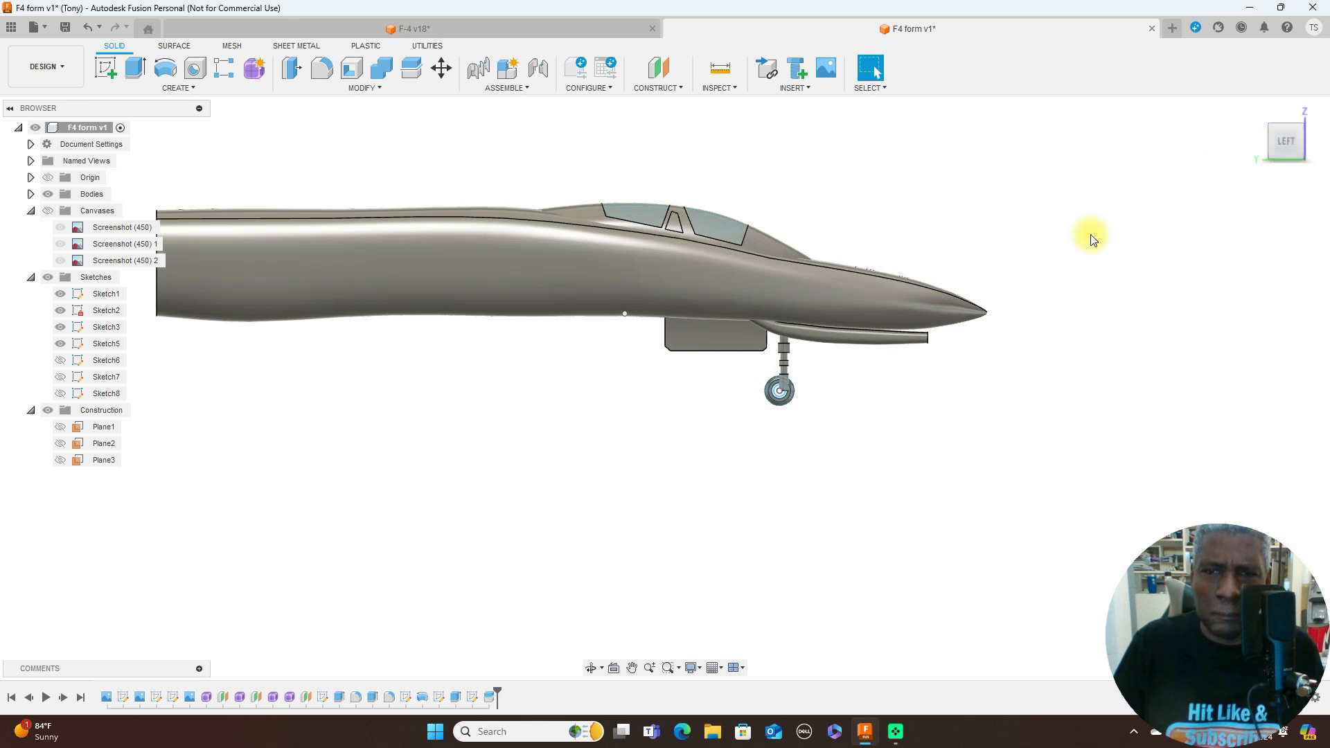
key(a)
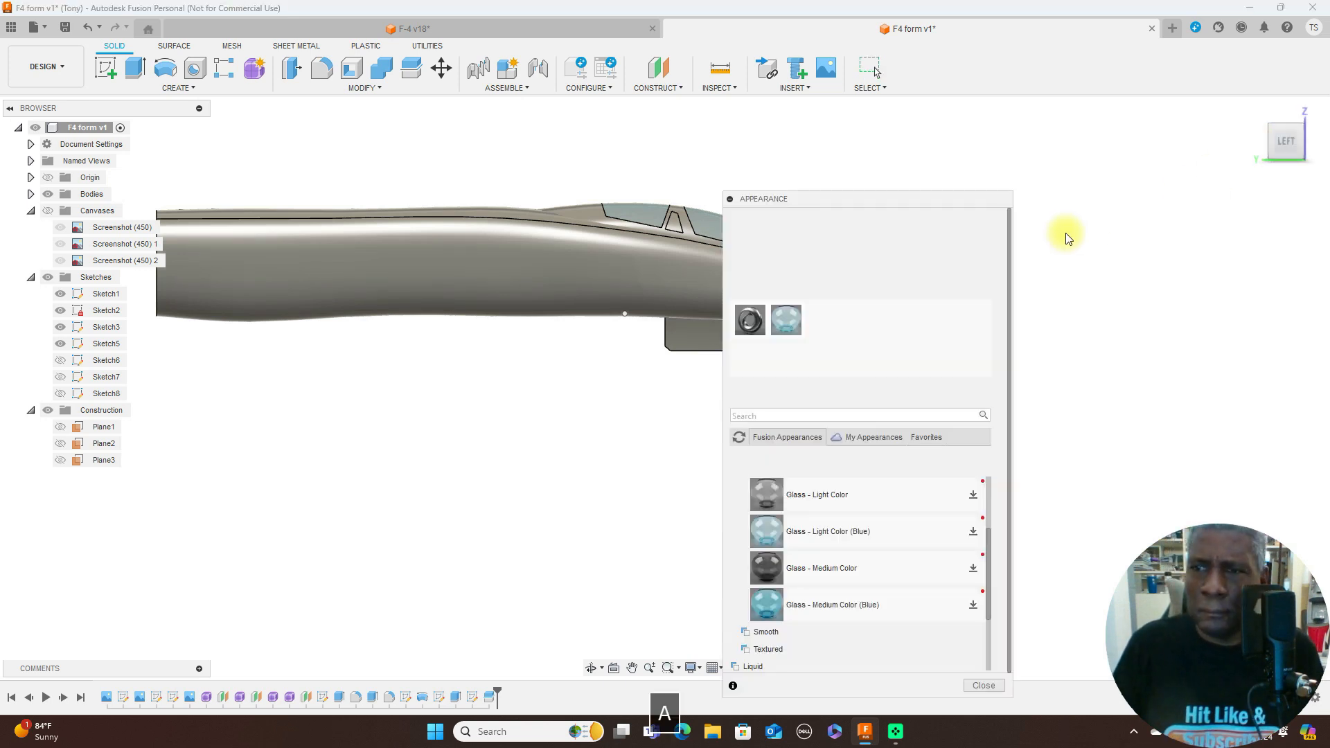
drag(786, 314, 673, 225)
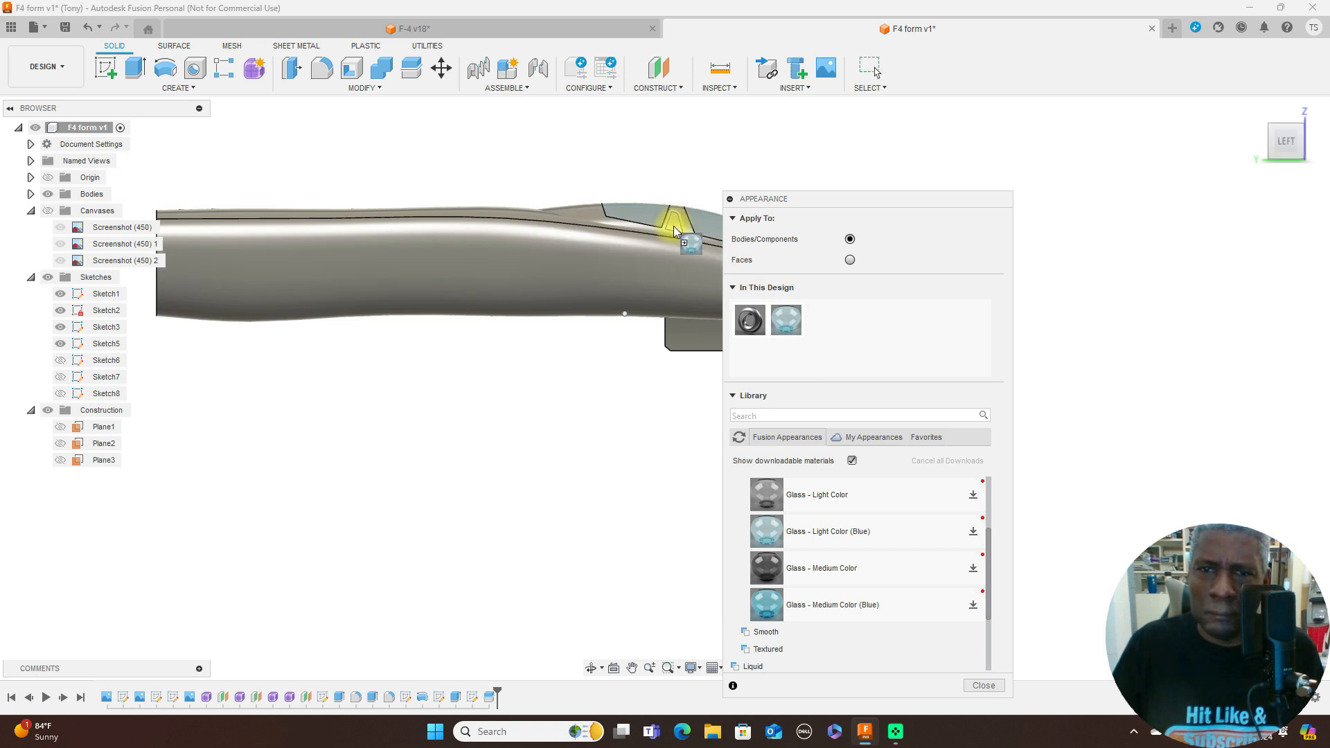
click(982, 685)
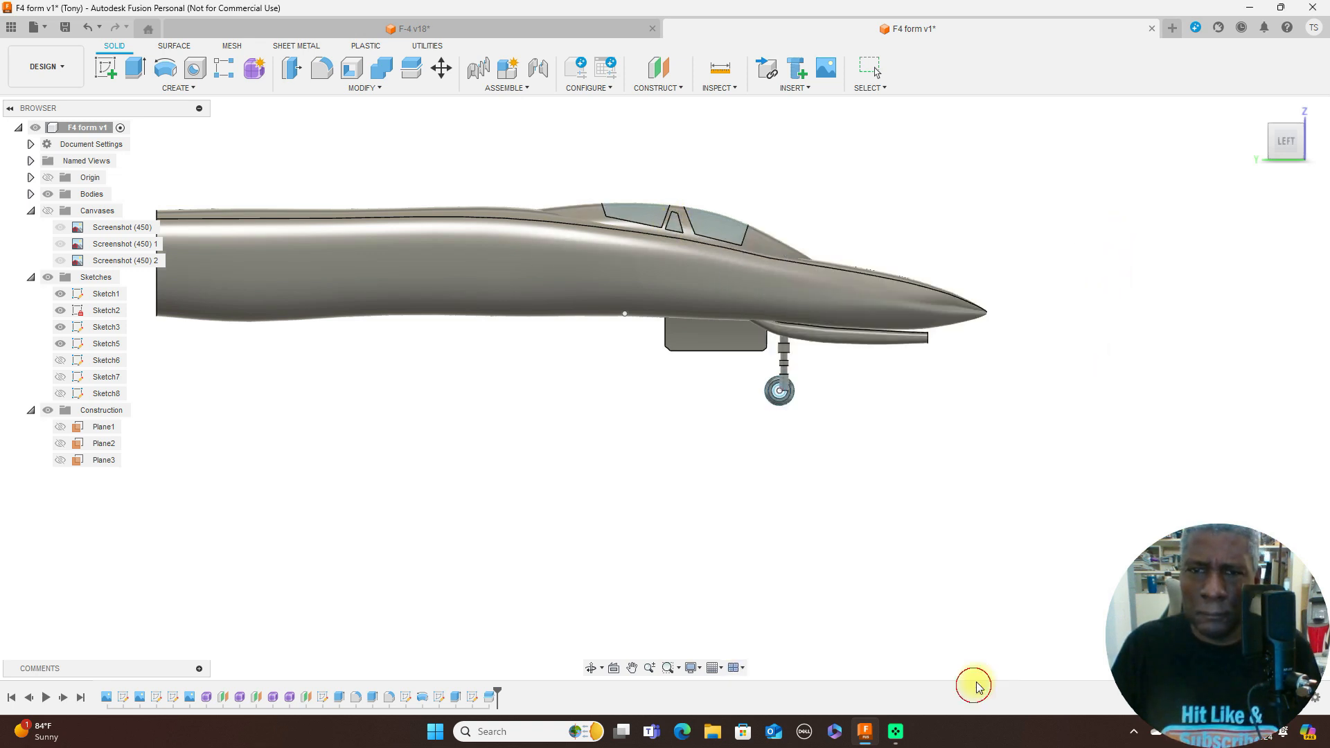
- Return to the right side view and switch the visual style to Shaded without edges
click(1310, 142)
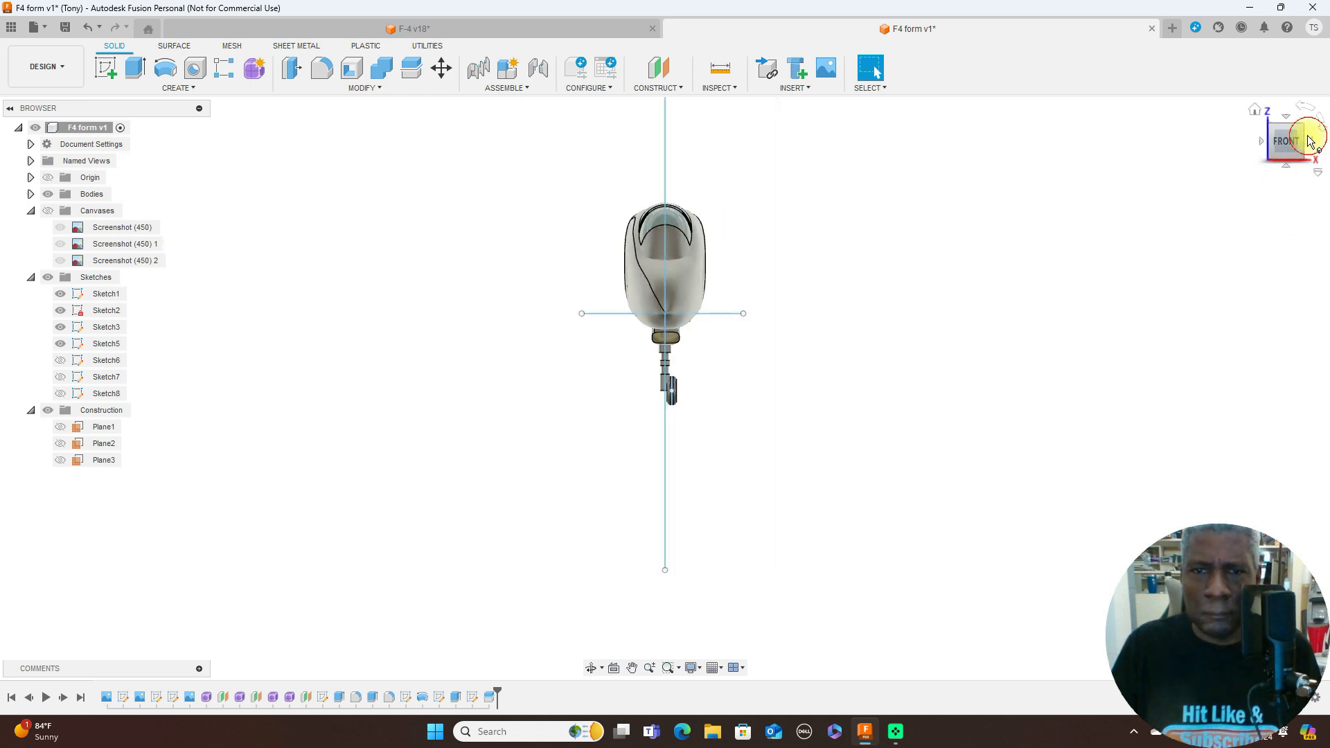
click(1310, 143)
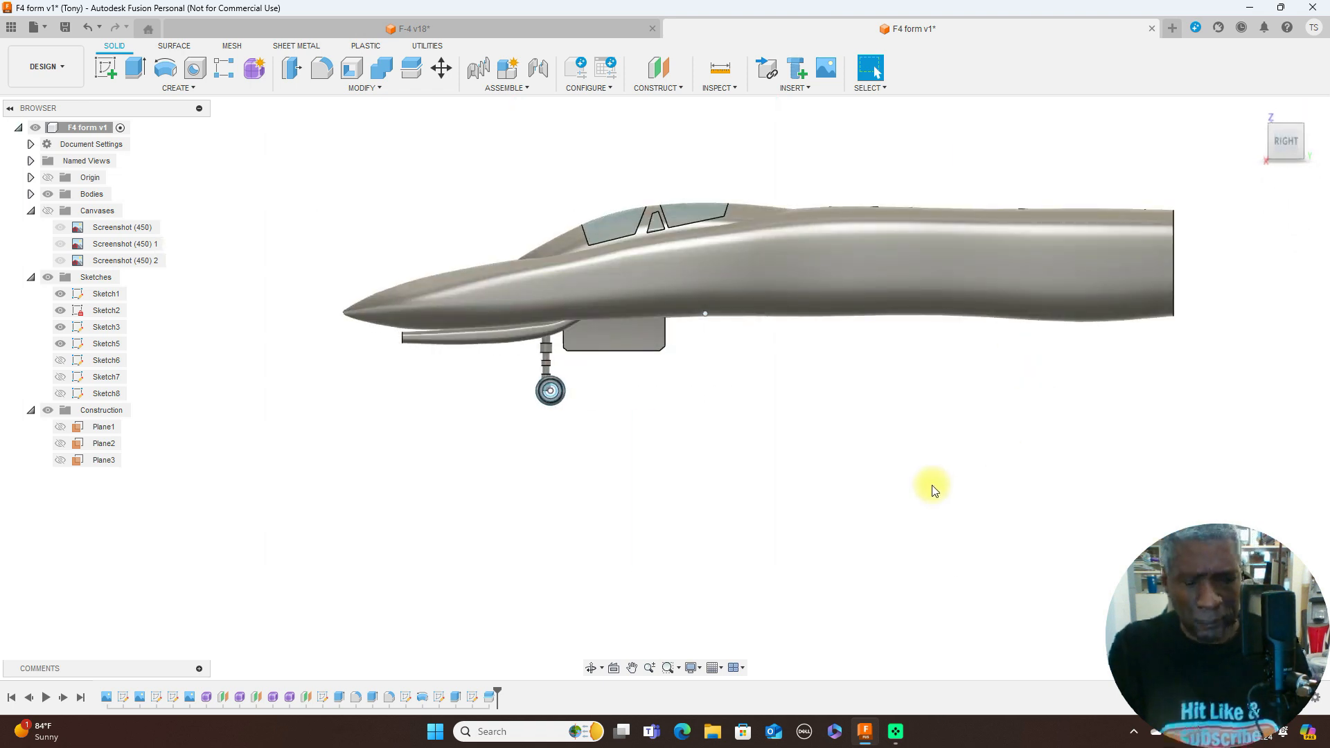
key(ctrl+4)
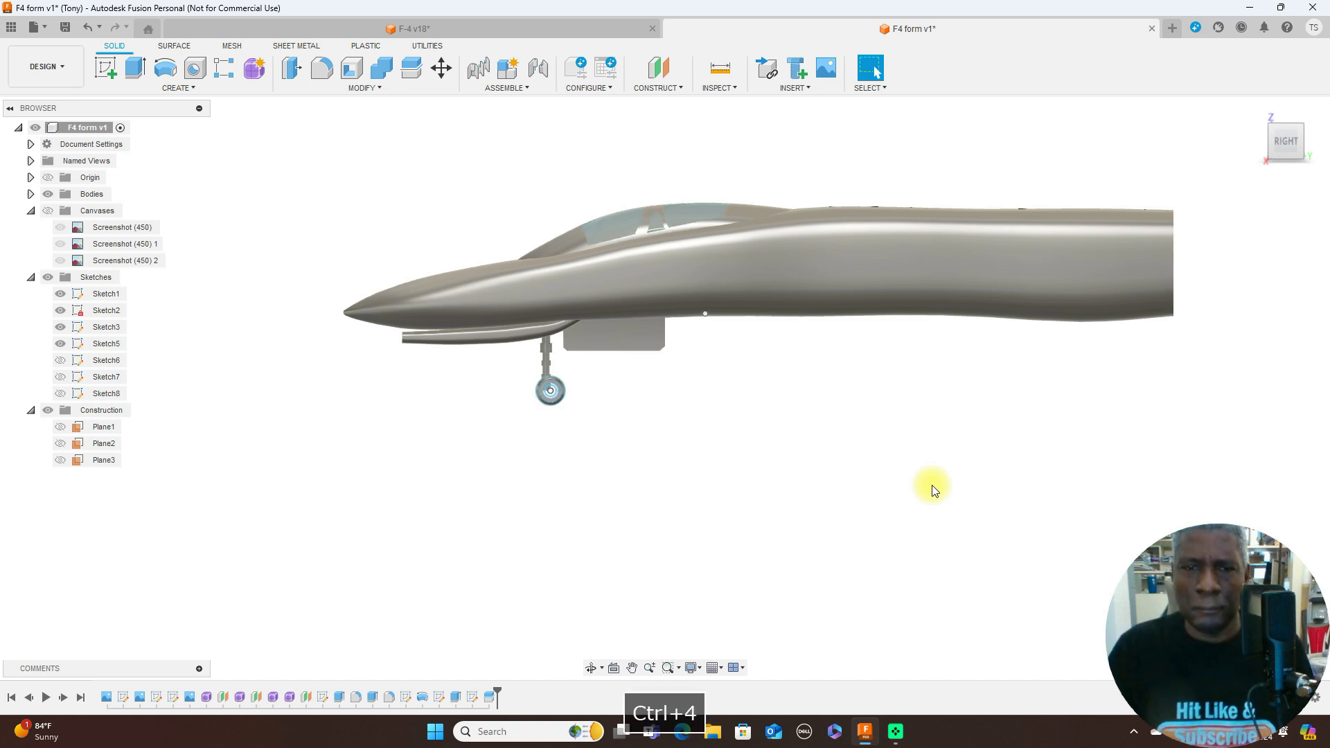
- Find the Rubber materials under Miscellaneous in the appearance library and try to apply Rubber - Soft to the nose wheel
scroll(849, 463, up, 2)
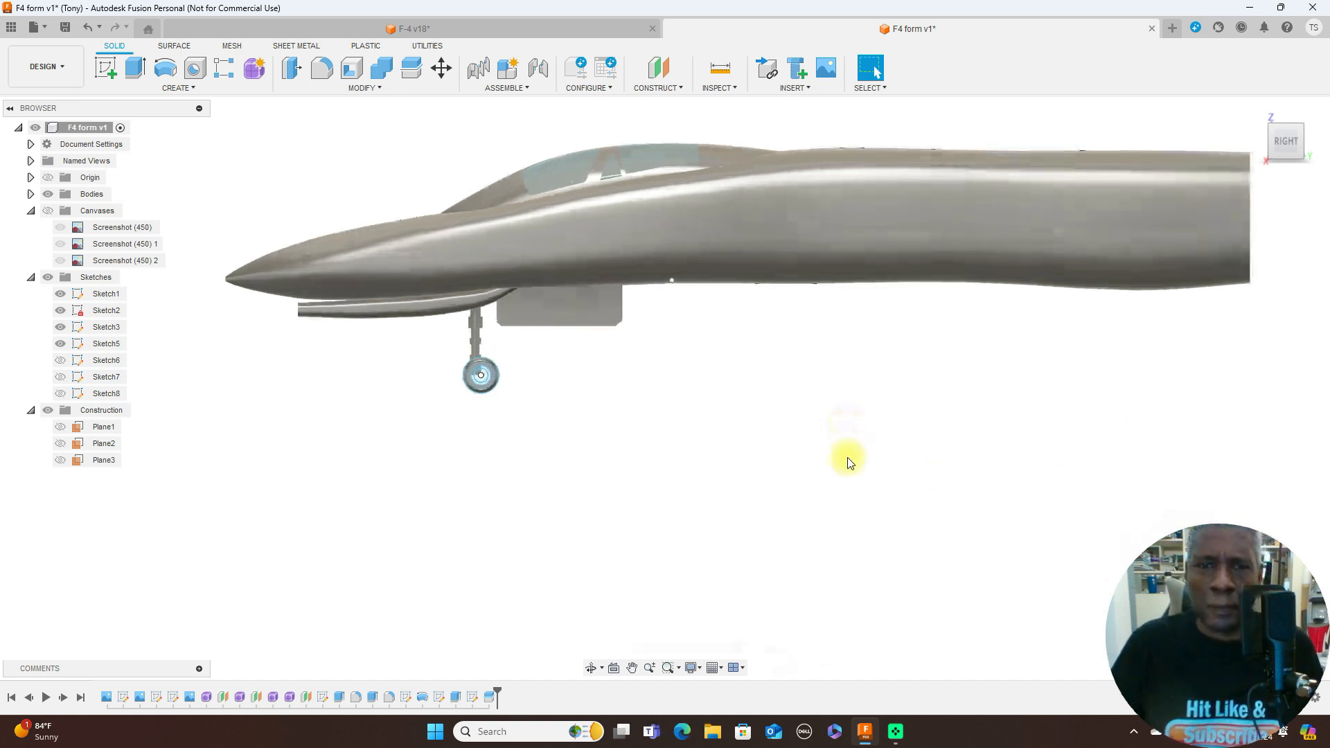
scroll(850, 463, down, 1)
key(a)
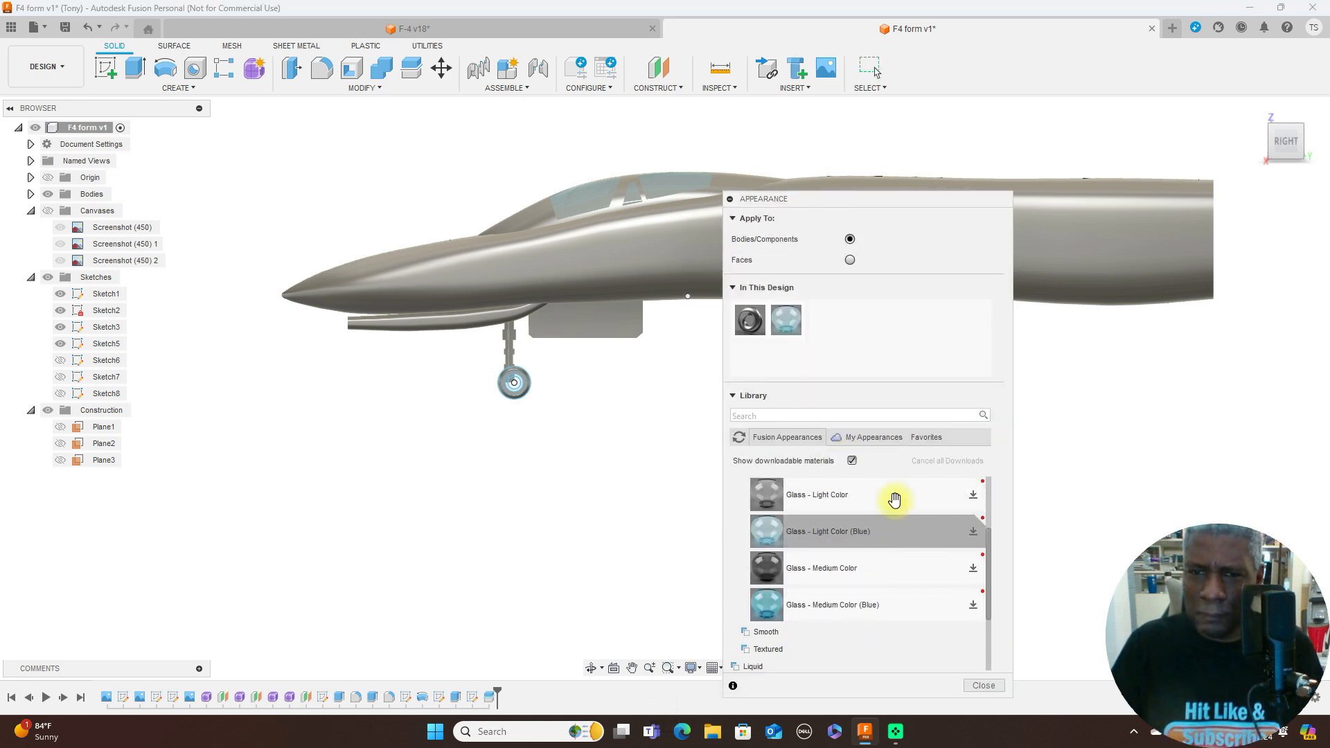
scroll(885, 498, down, 3)
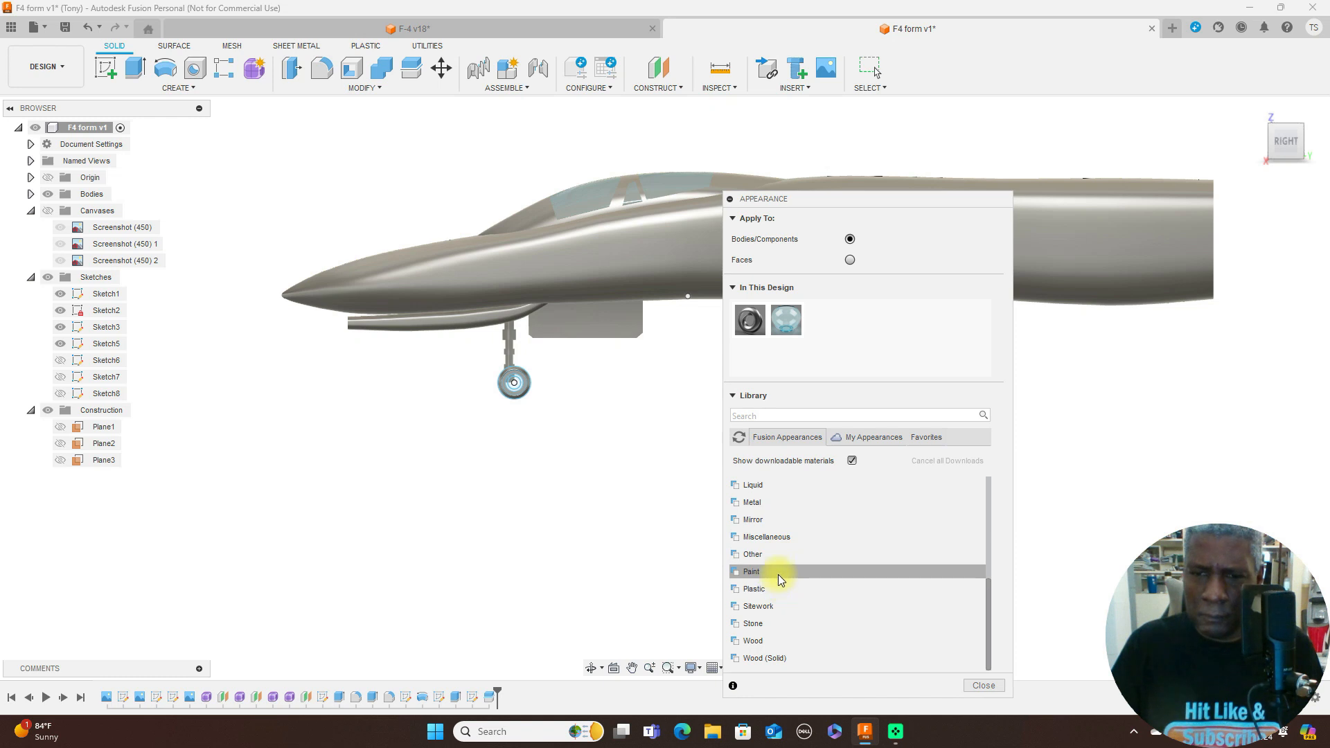
scroll(778, 575, up, 4)
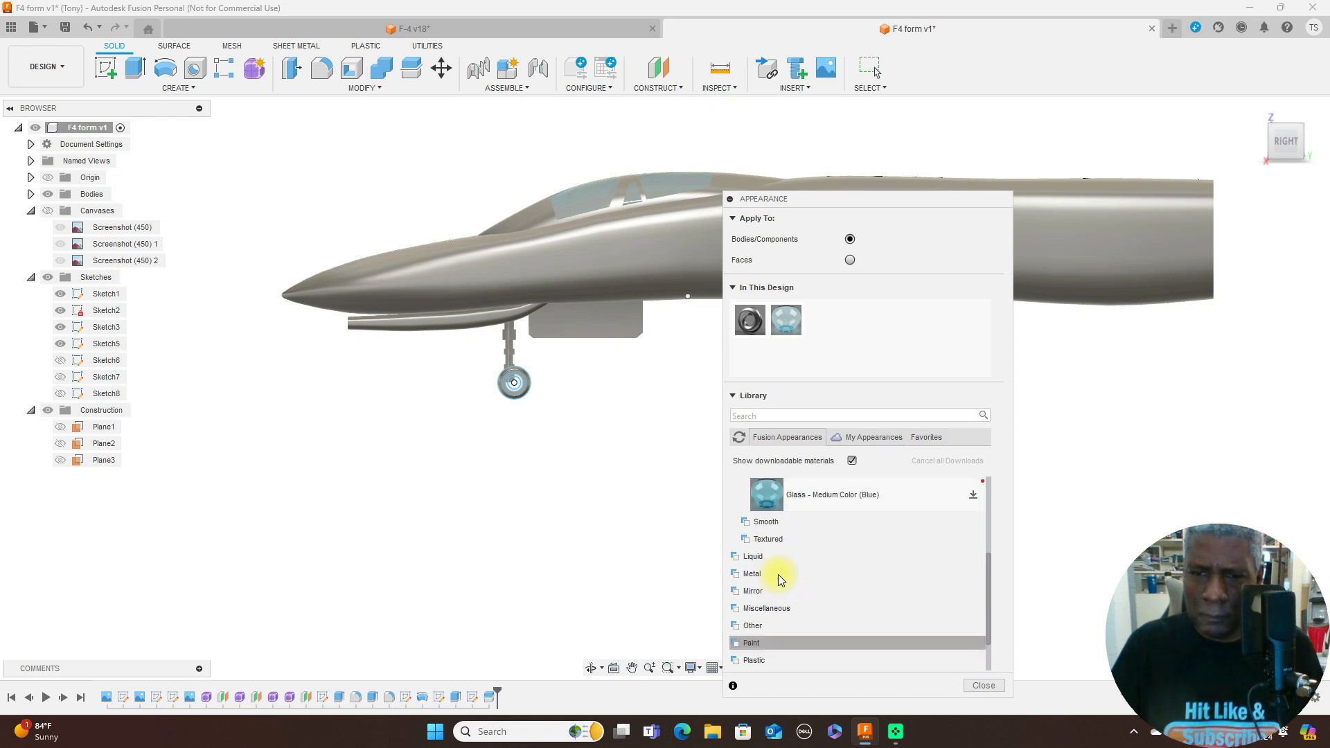
scroll(779, 579, down, 4)
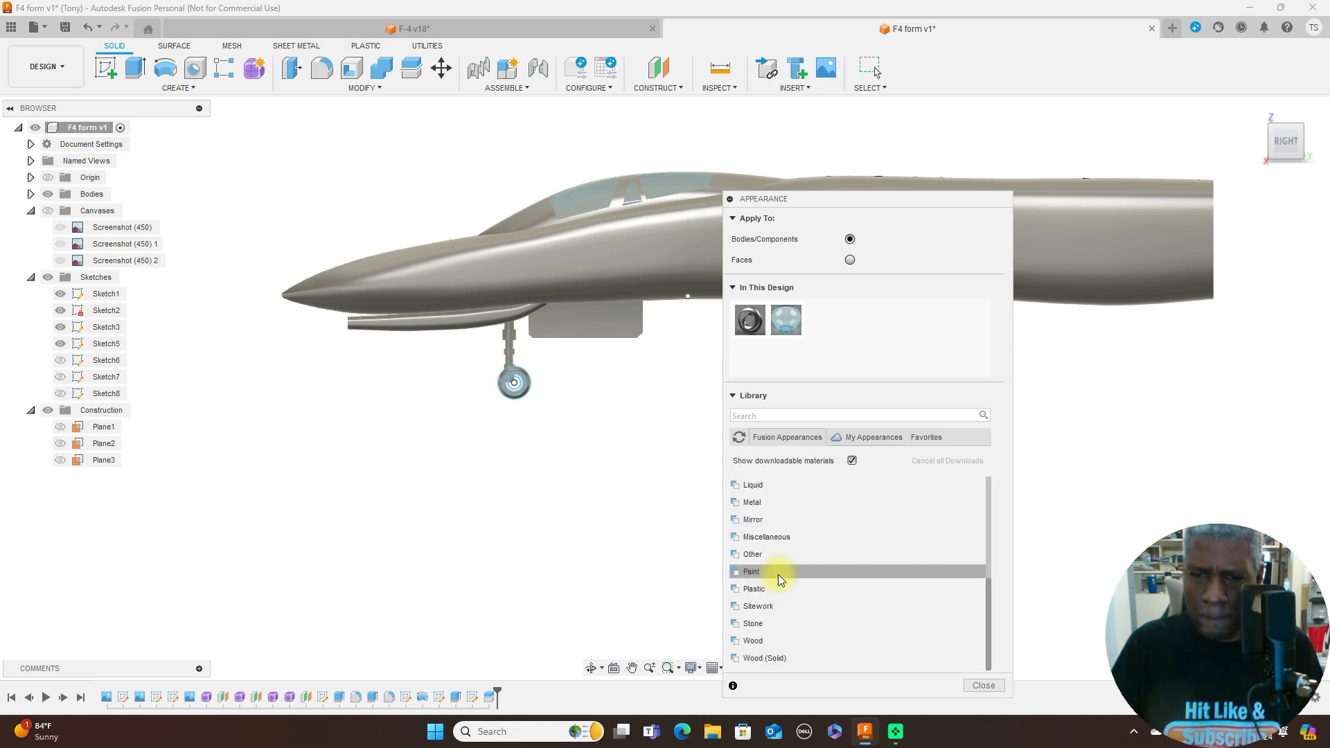
click(792, 540)
scroll(814, 559, down, 2)
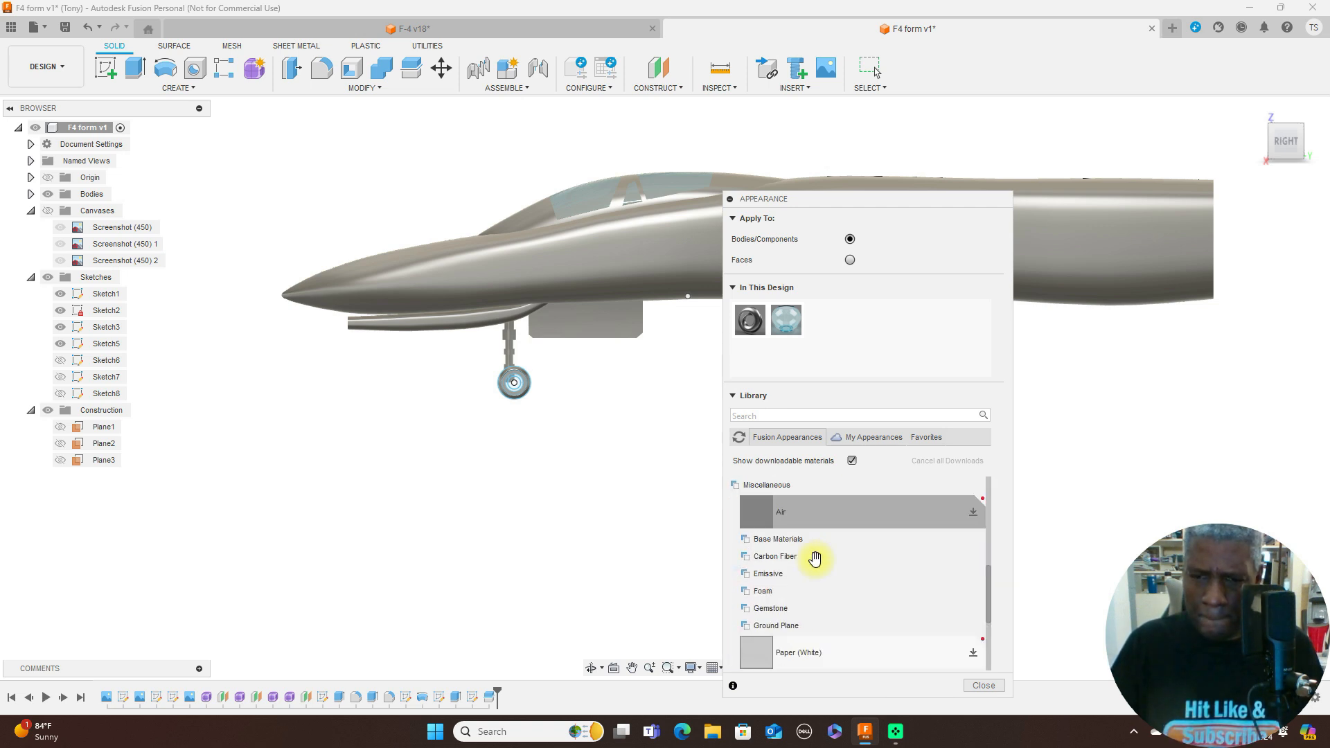
scroll(815, 558, down, 3)
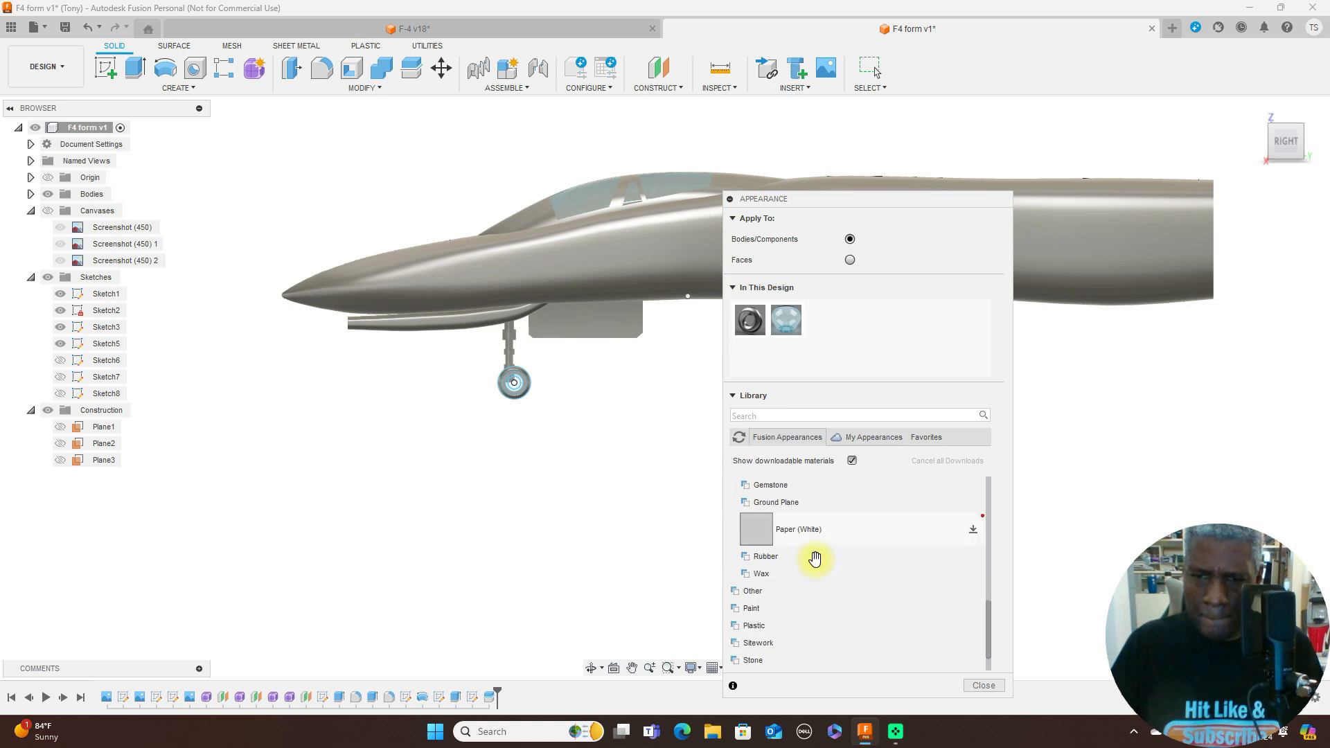
click(790, 561)
scroll(792, 567, down, 2)
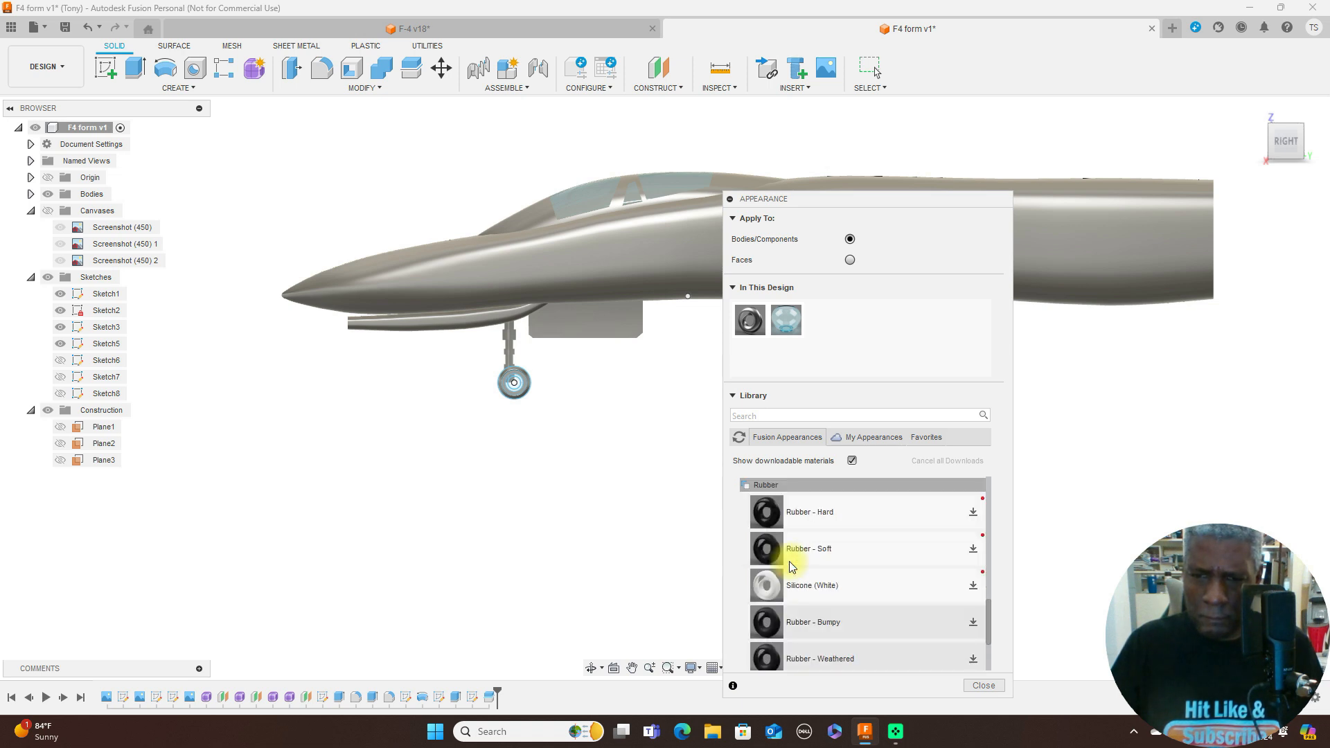
drag(762, 549, 600, 425)
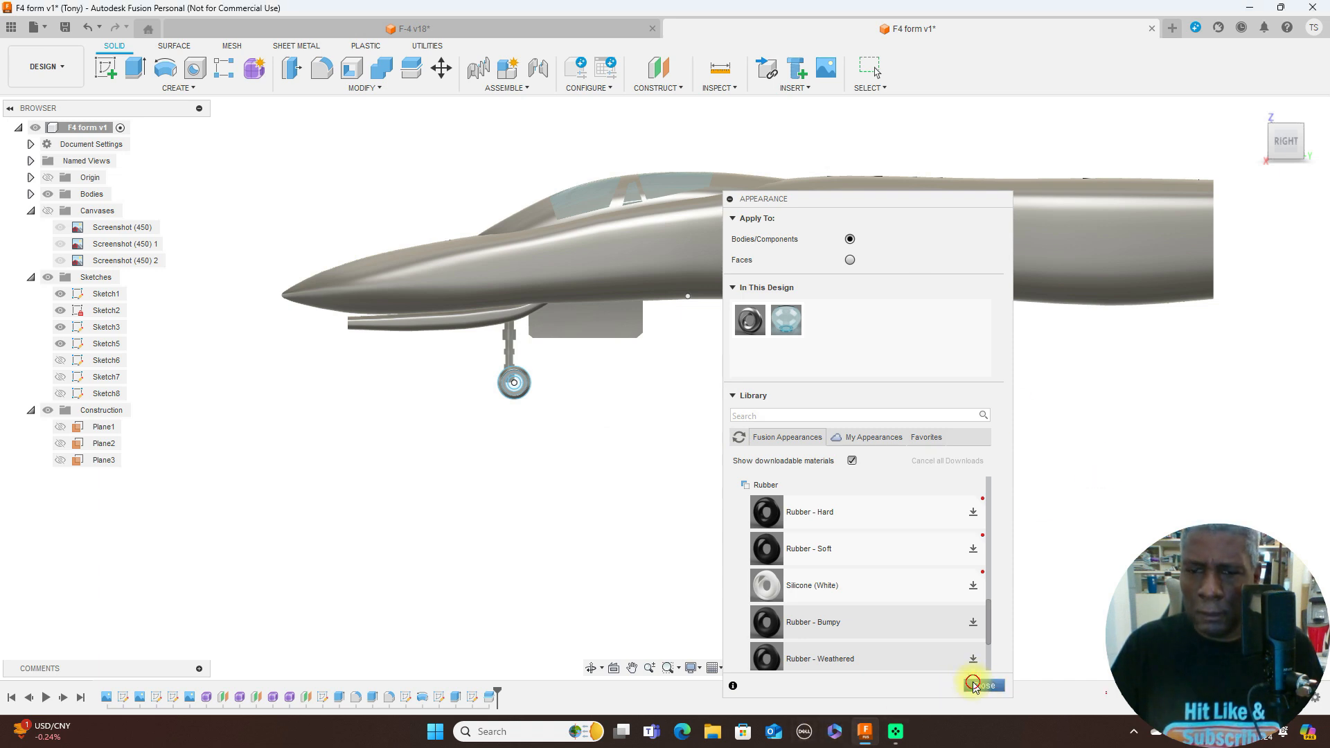
click(983, 684)
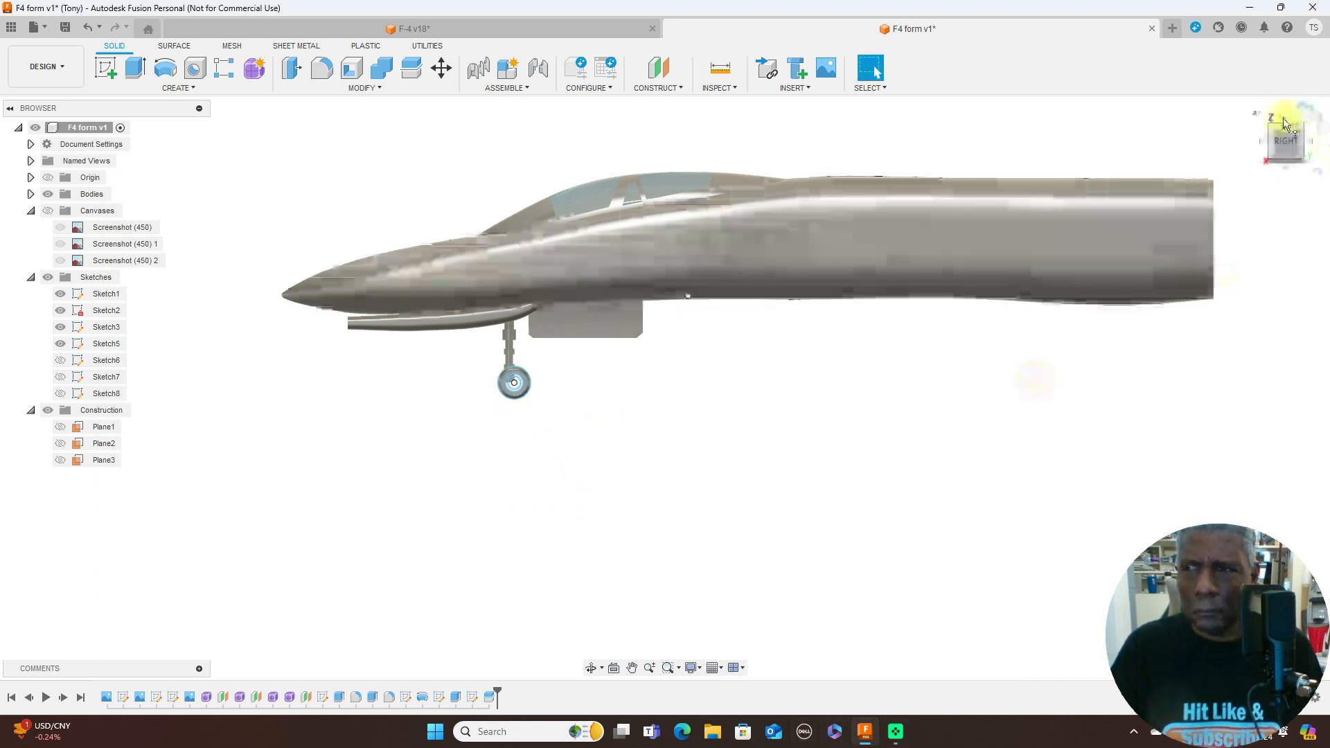
- Hide all sketches in the F4 form design so the nose wheel shows without sketch lines
click(1267, 112)
scroll(731, 466, up, 5)
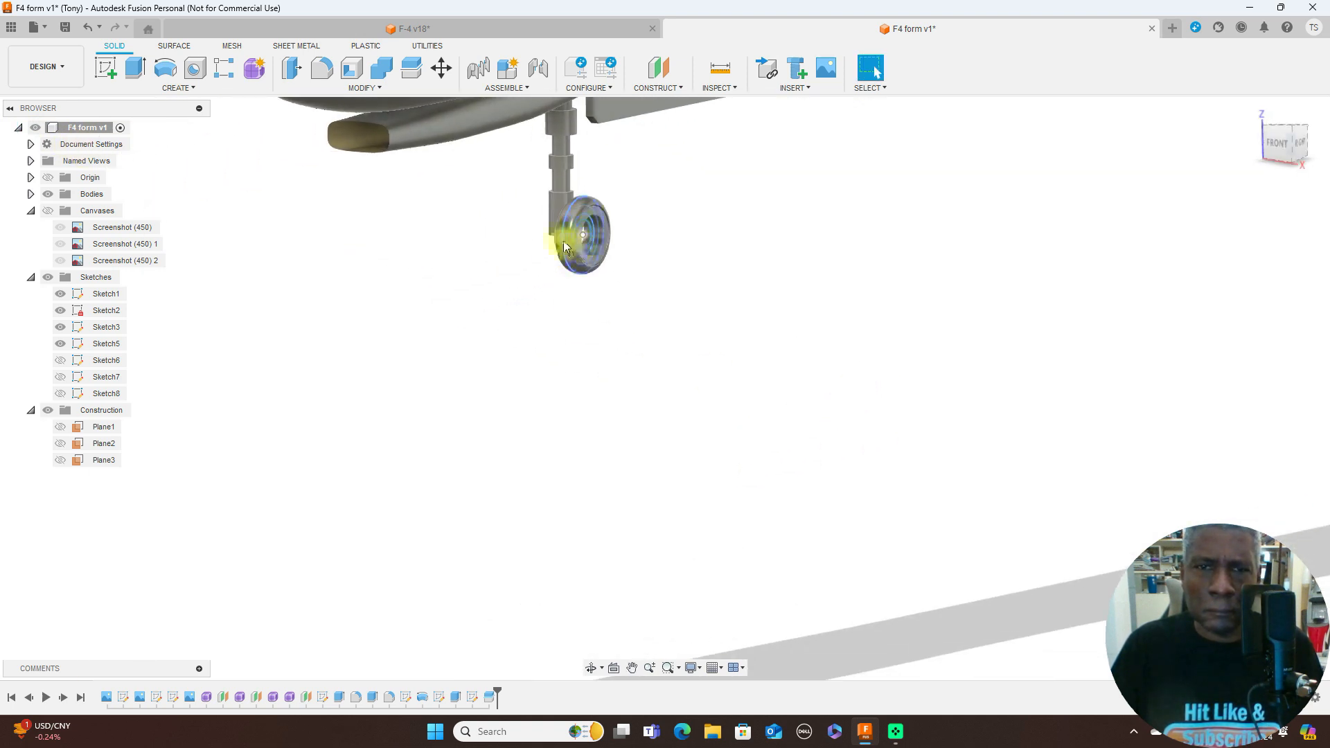
scroll(564, 236, up, 5)
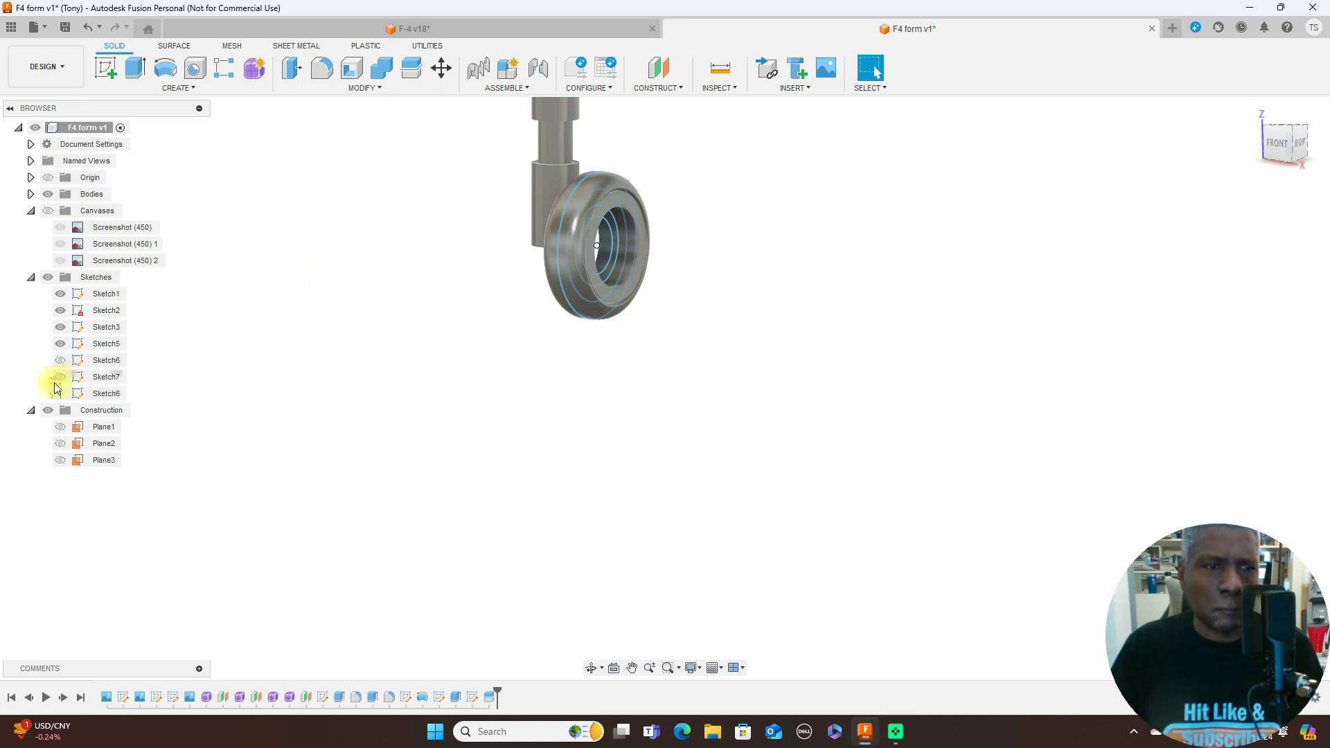
click(49, 277)
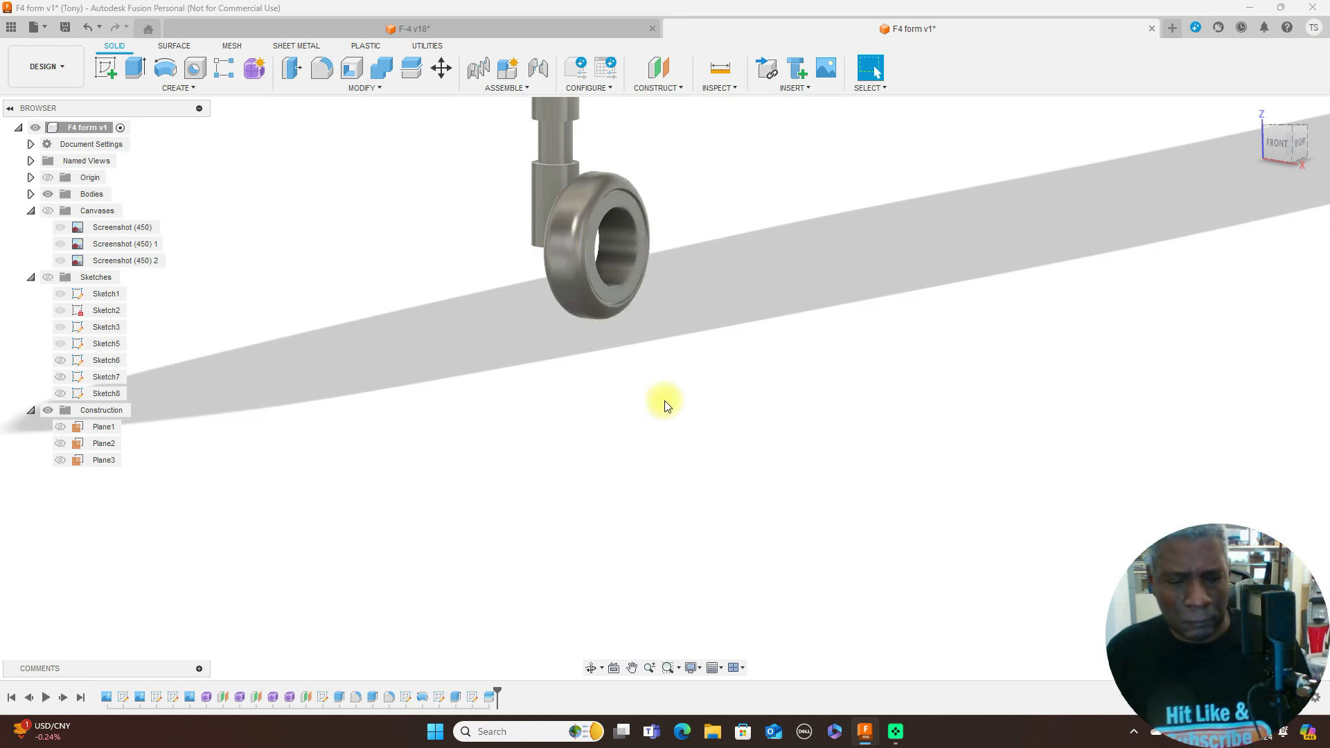
- Apply the Rubber - Hard appearance from the library to the nose wheel tyre body
key(a)
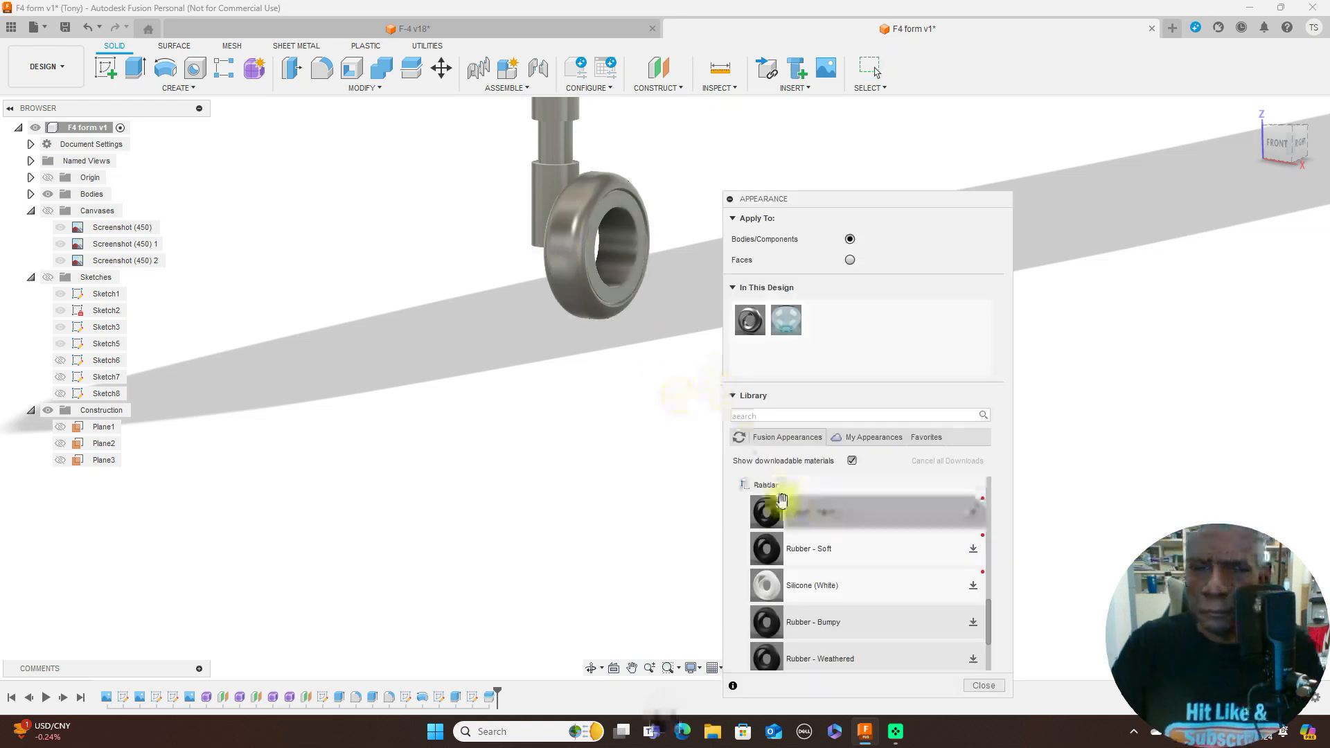
drag(775, 516, 938, 539)
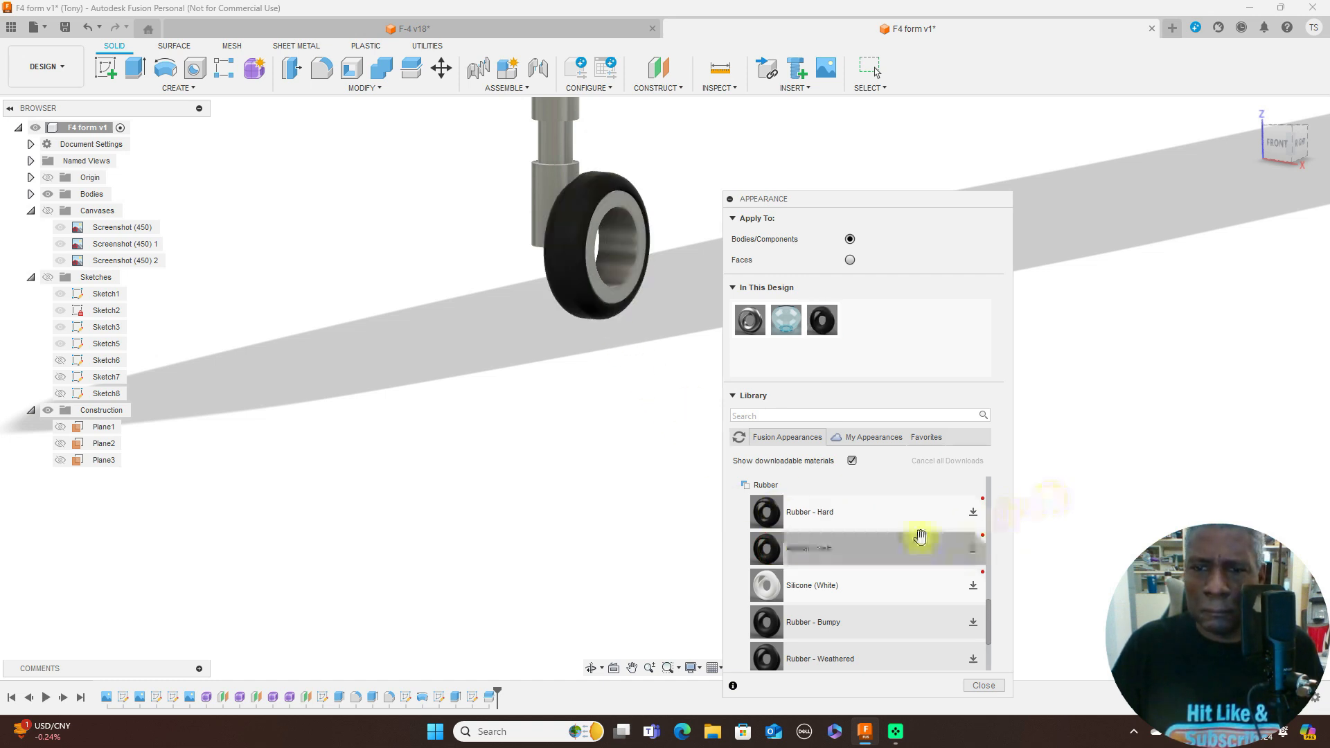
scroll(1019, 532, down, 3)
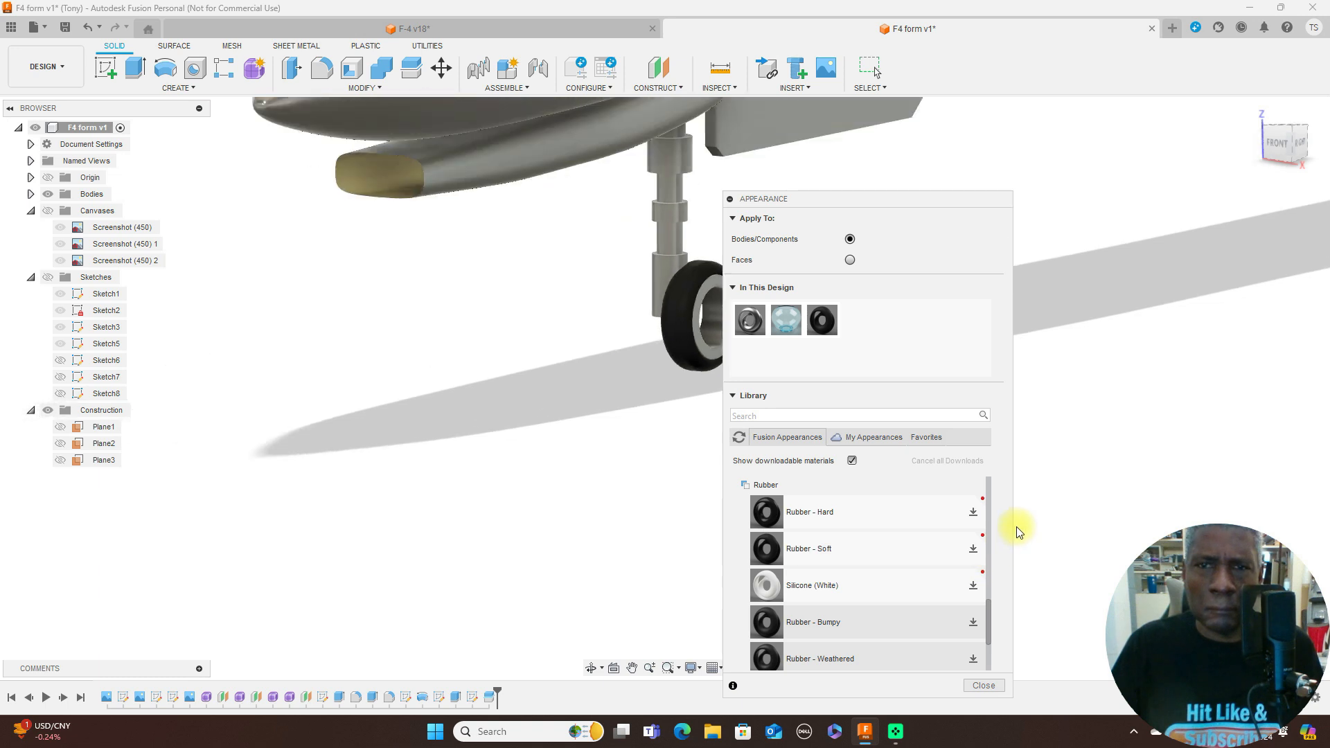
scroll(1017, 527, down, 2)
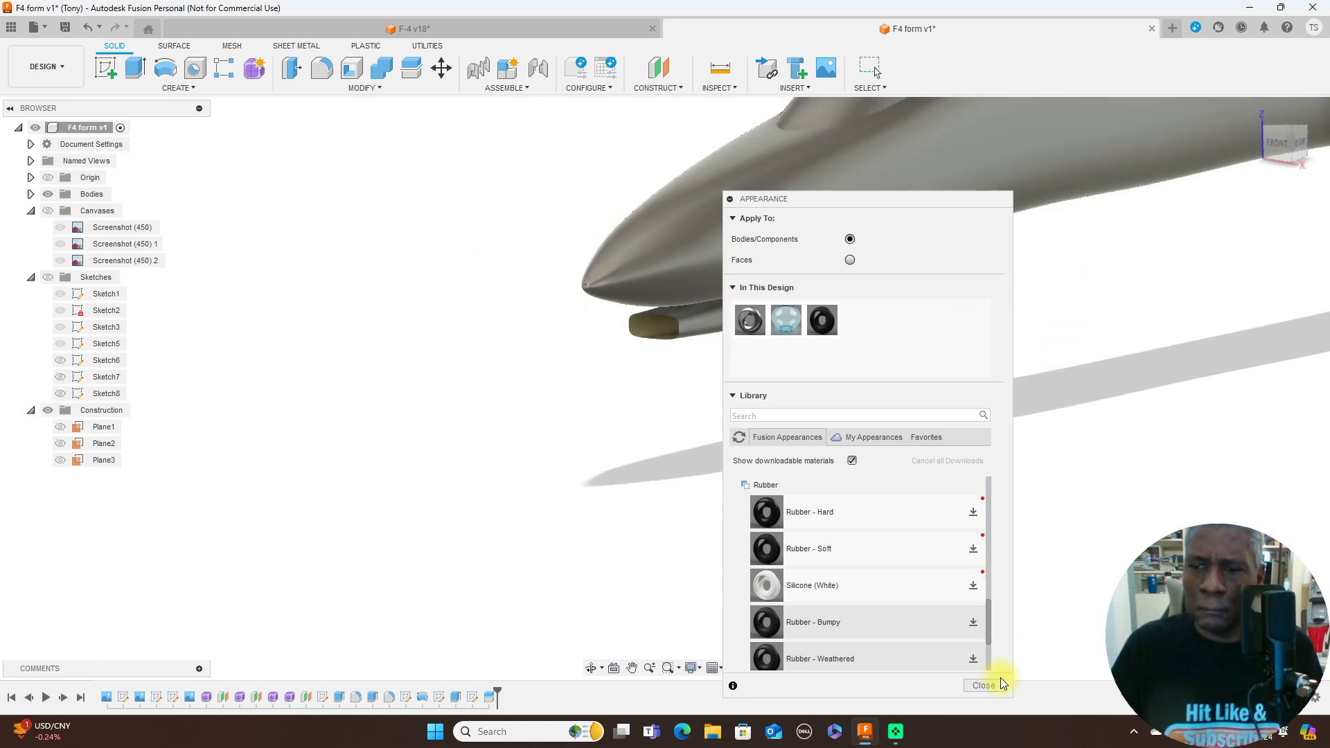
click(983, 686)
scroll(970, 527, down, 3)
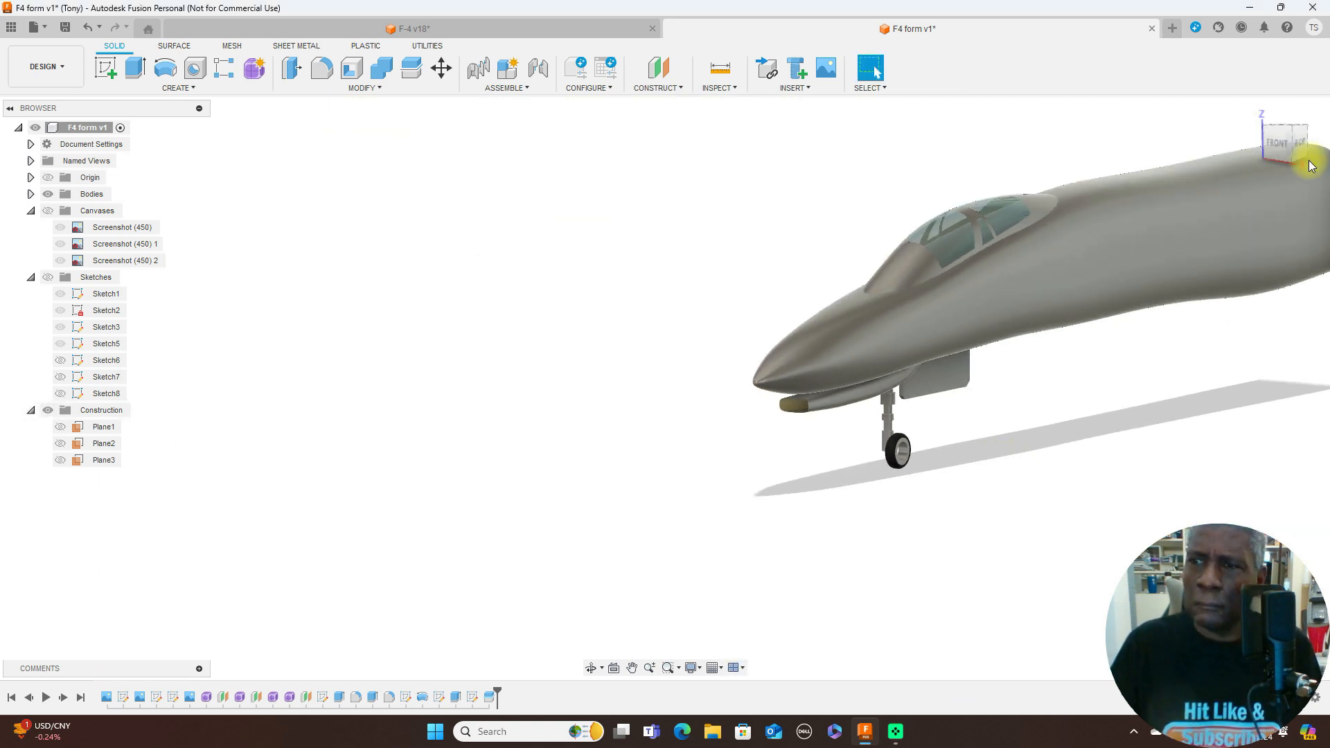
- Compare the model with the blueprint in the right side view by temporarily showing the canvases
click(1302, 139)
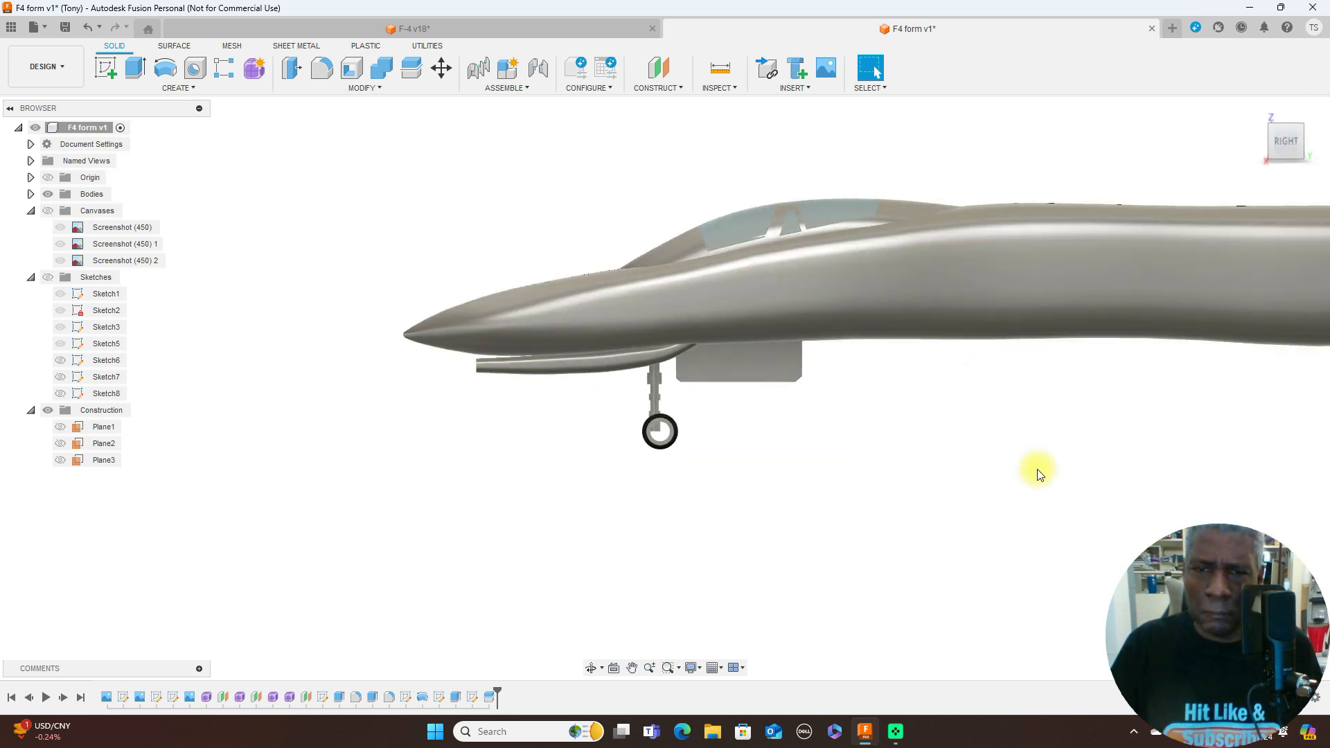
scroll(1038, 467, down, 4)
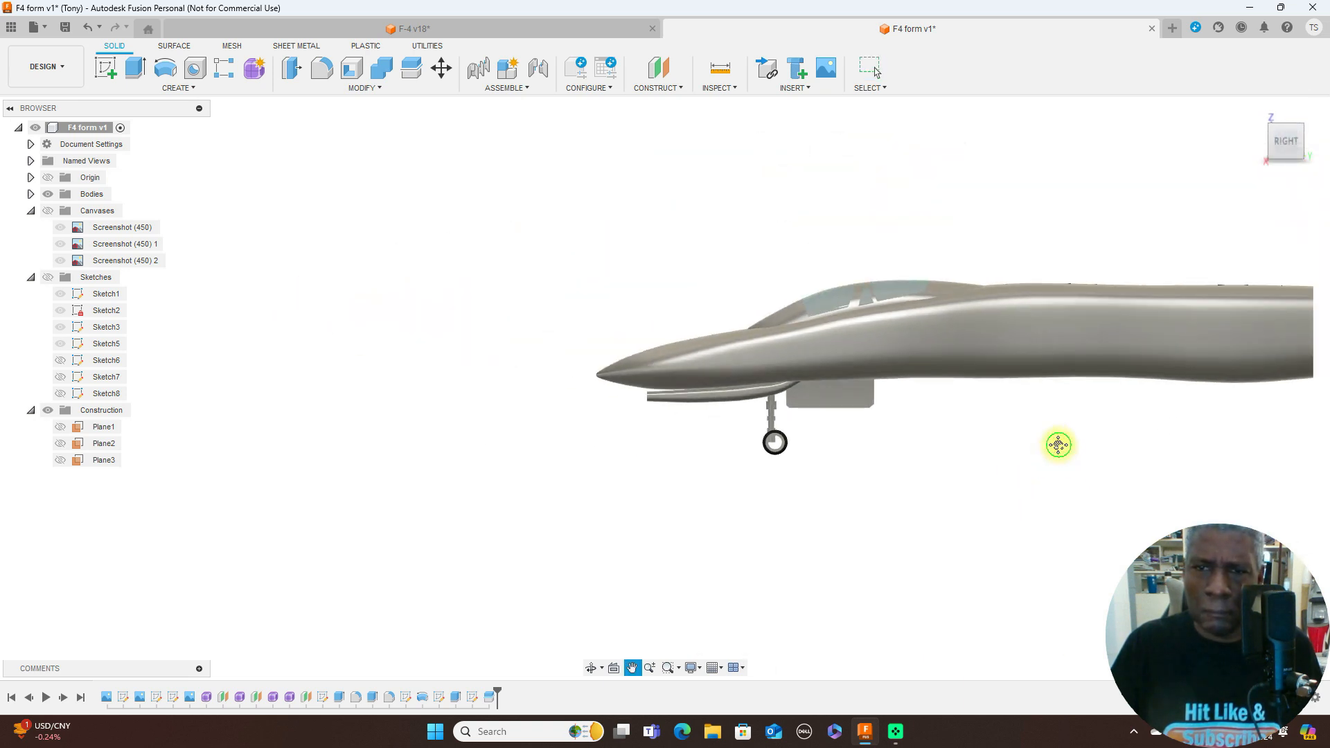
middle_drag(1057, 442, 795, 429)
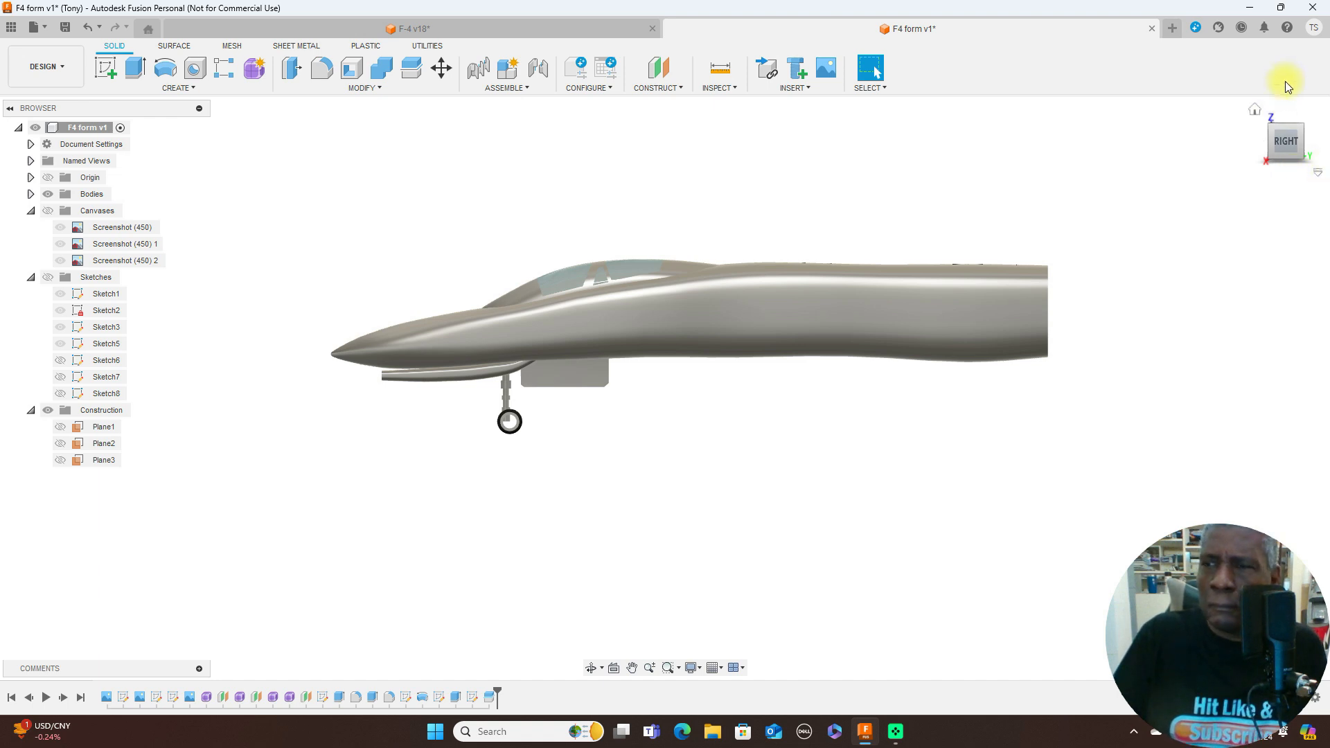
drag(1274, 153, 979, 330)
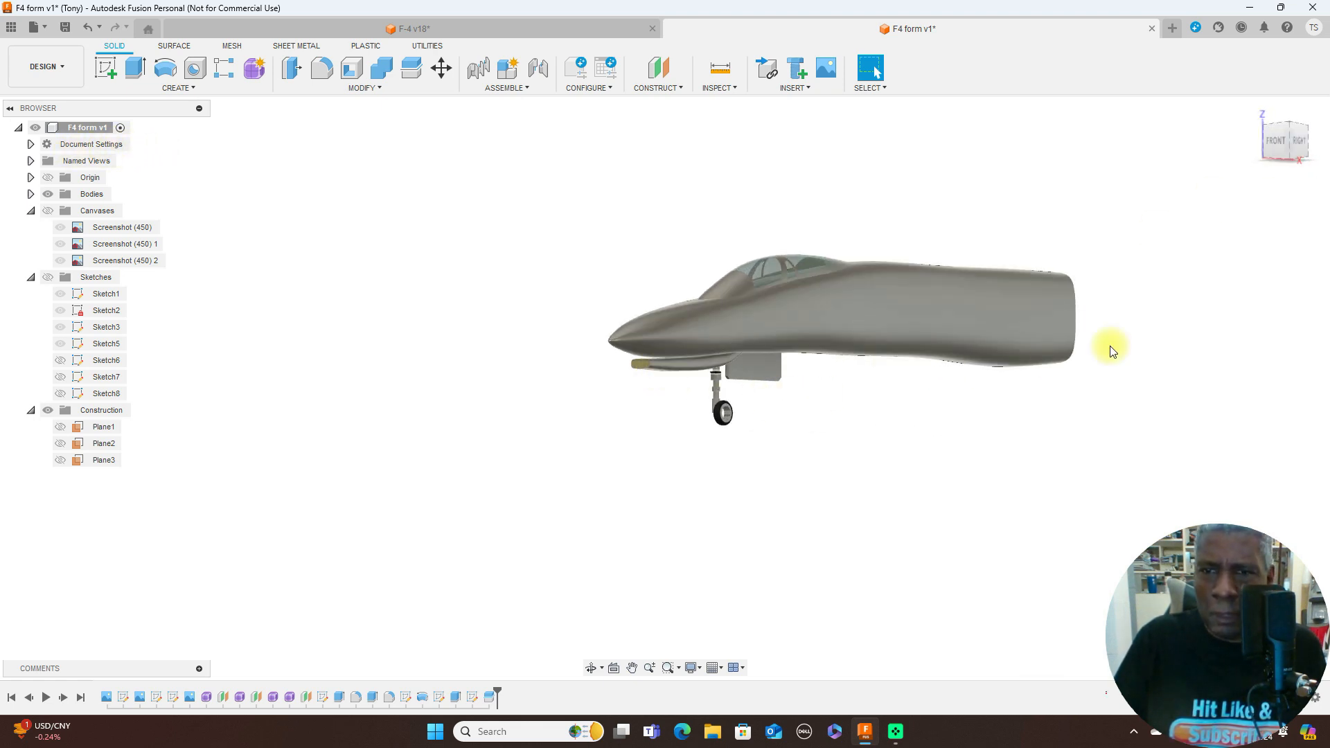
click(48, 211)
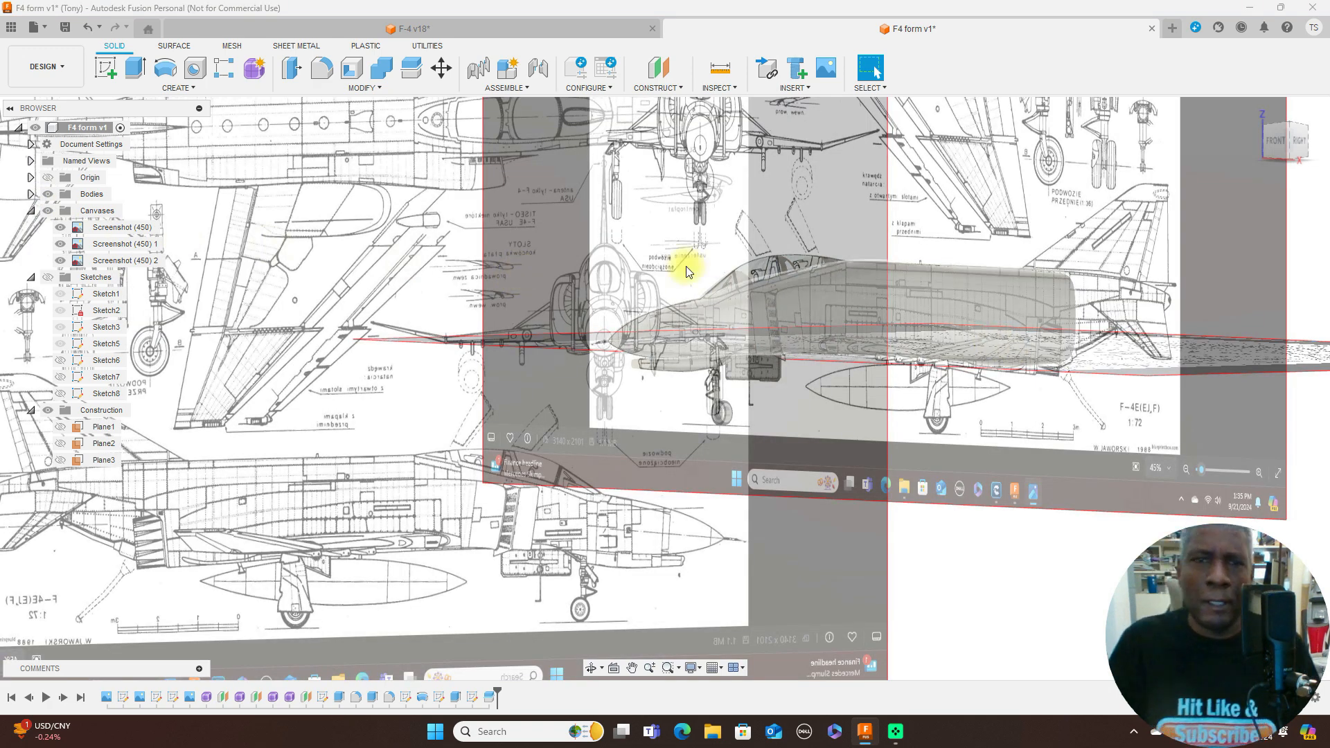
click(1302, 141)
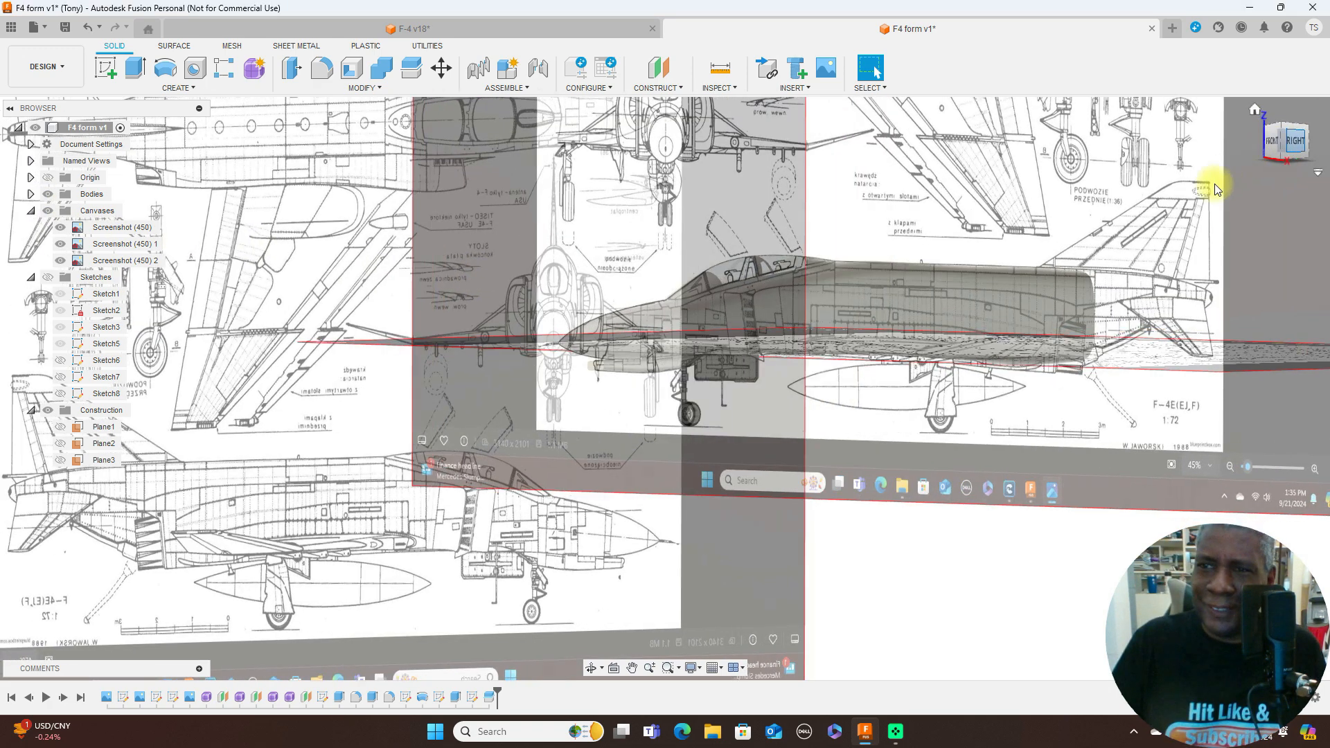
scroll(1079, 268, up, 5)
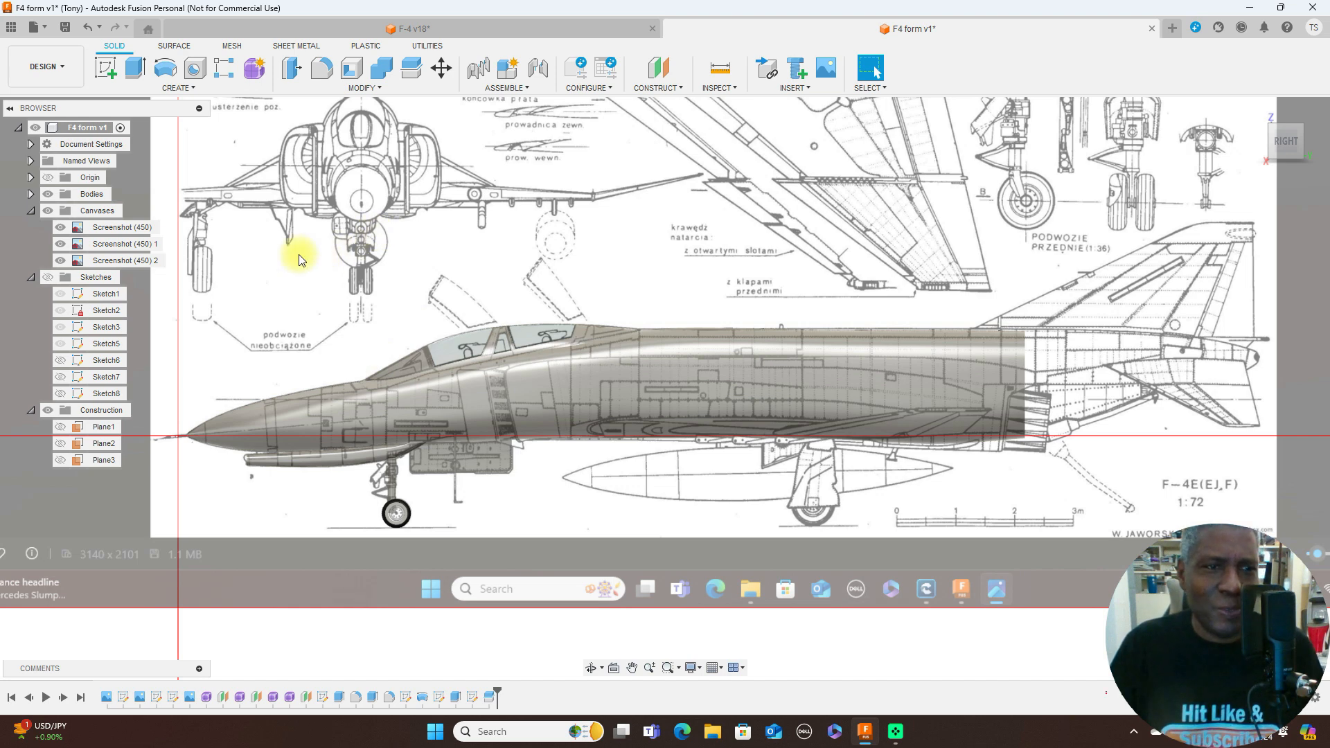
click(48, 211)
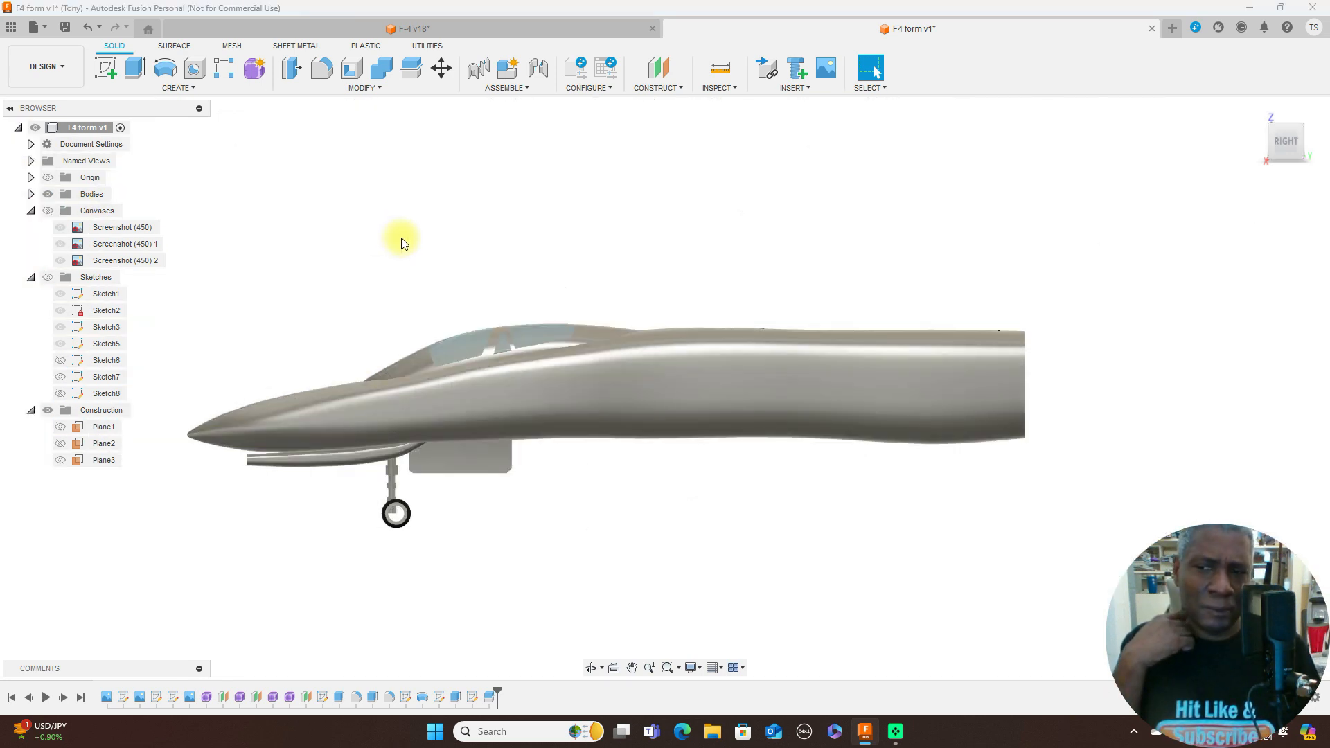
- Examine the fuselage, canopy and nose gear from the right side, front, rear quarter and slightly above
scroll(781, 217, up, 2)
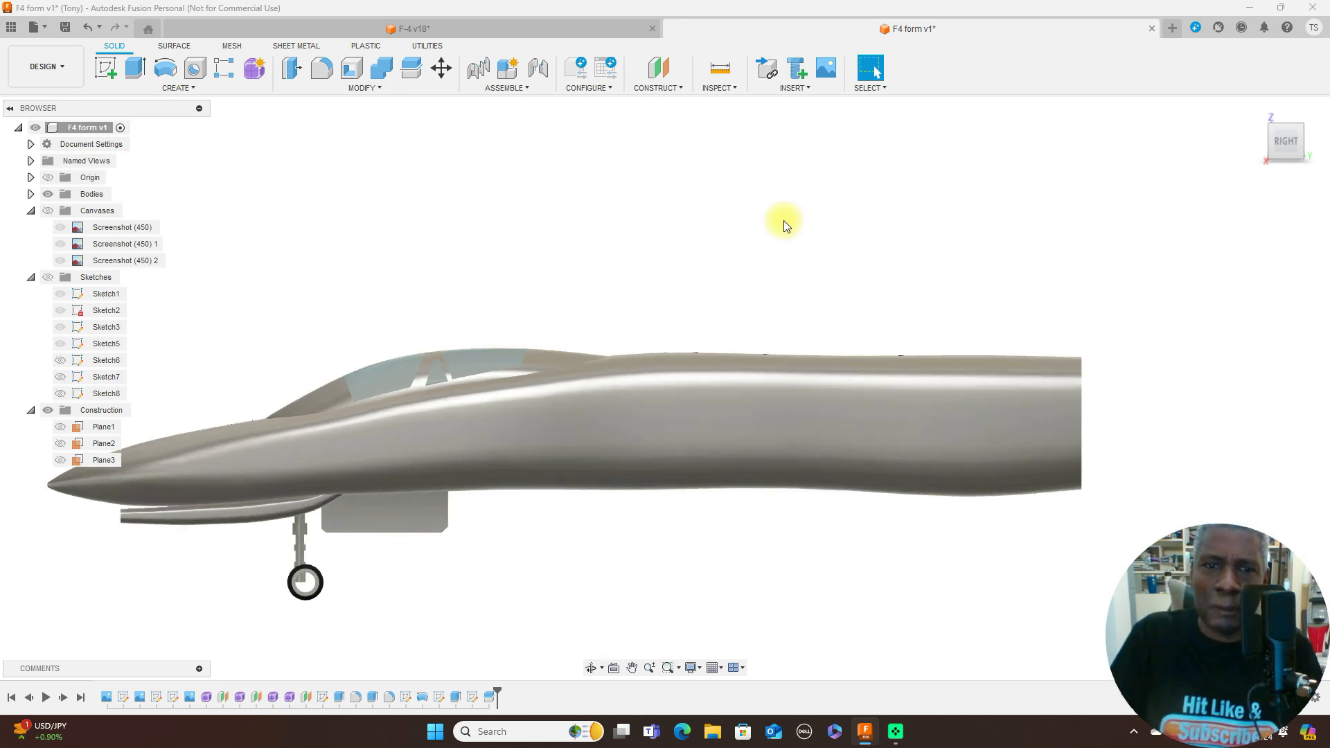
middle_drag(821, 217, 975, 206)
scroll(978, 206, down, 1)
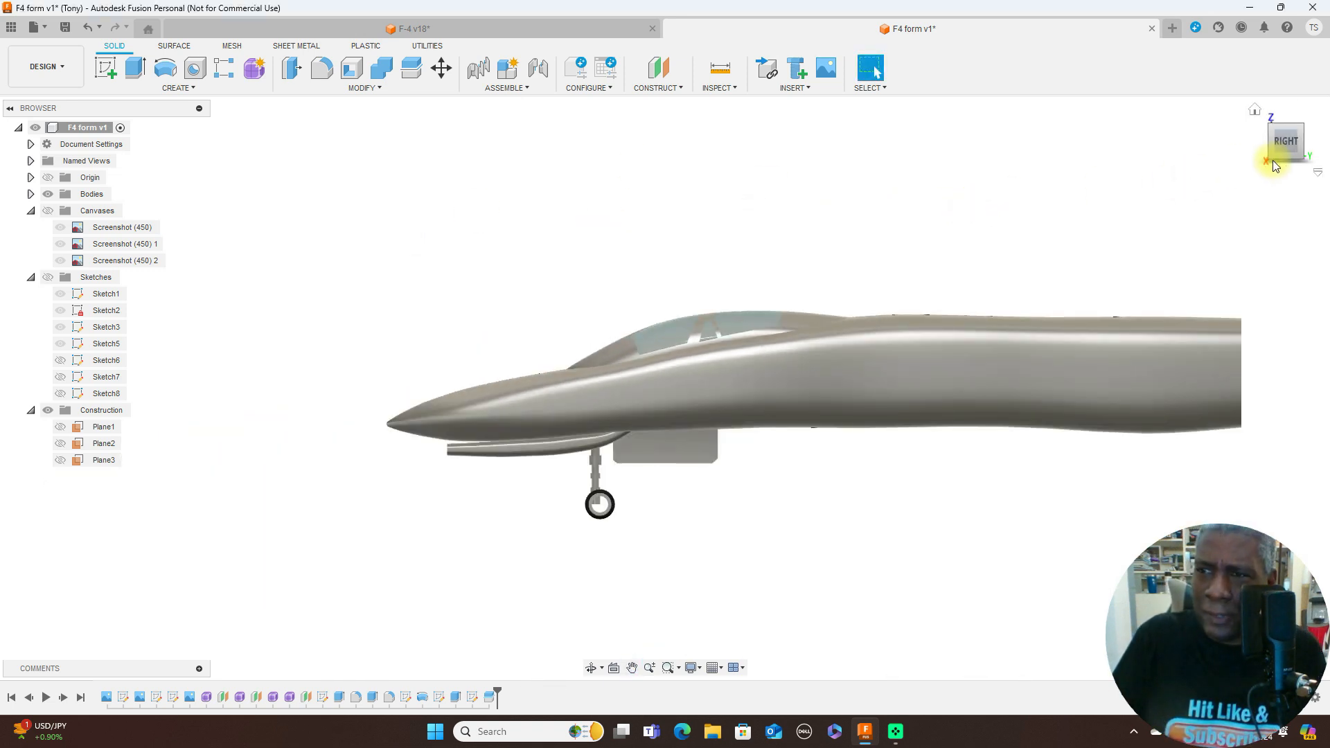
click(1272, 144)
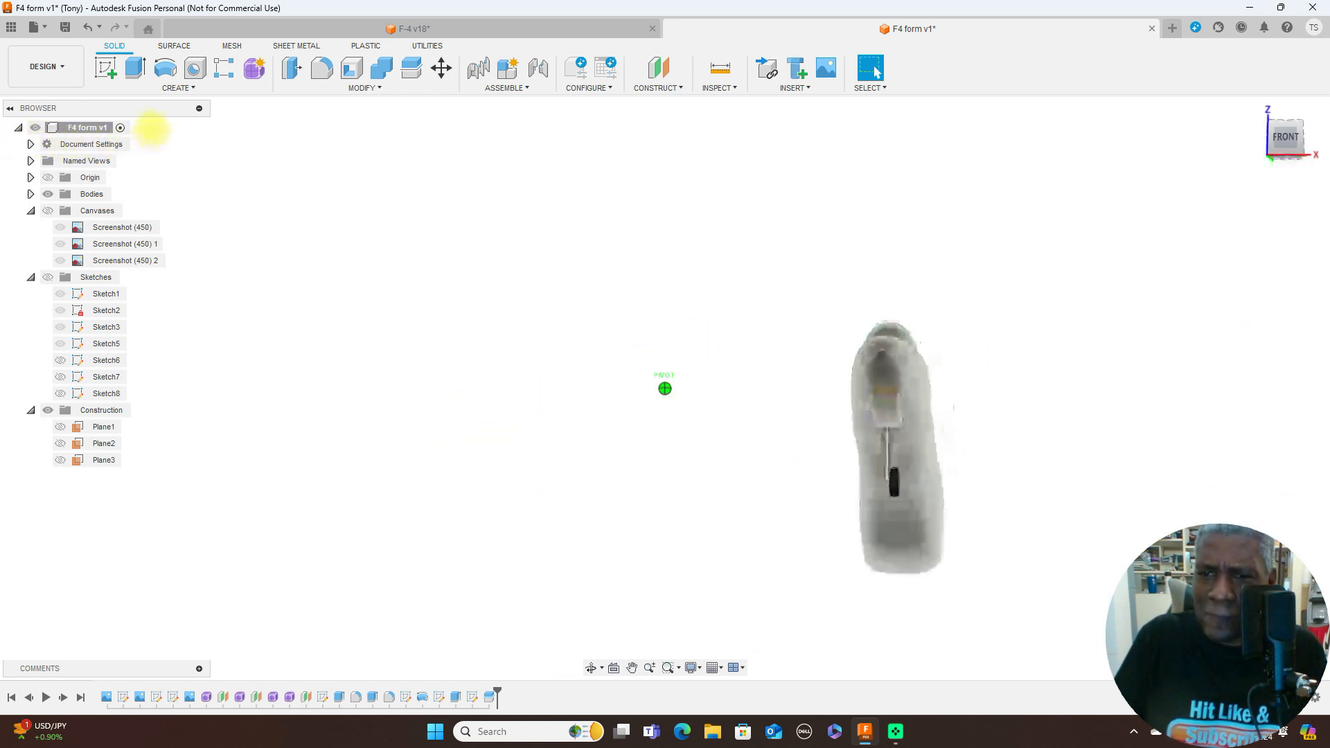
click(1302, 143)
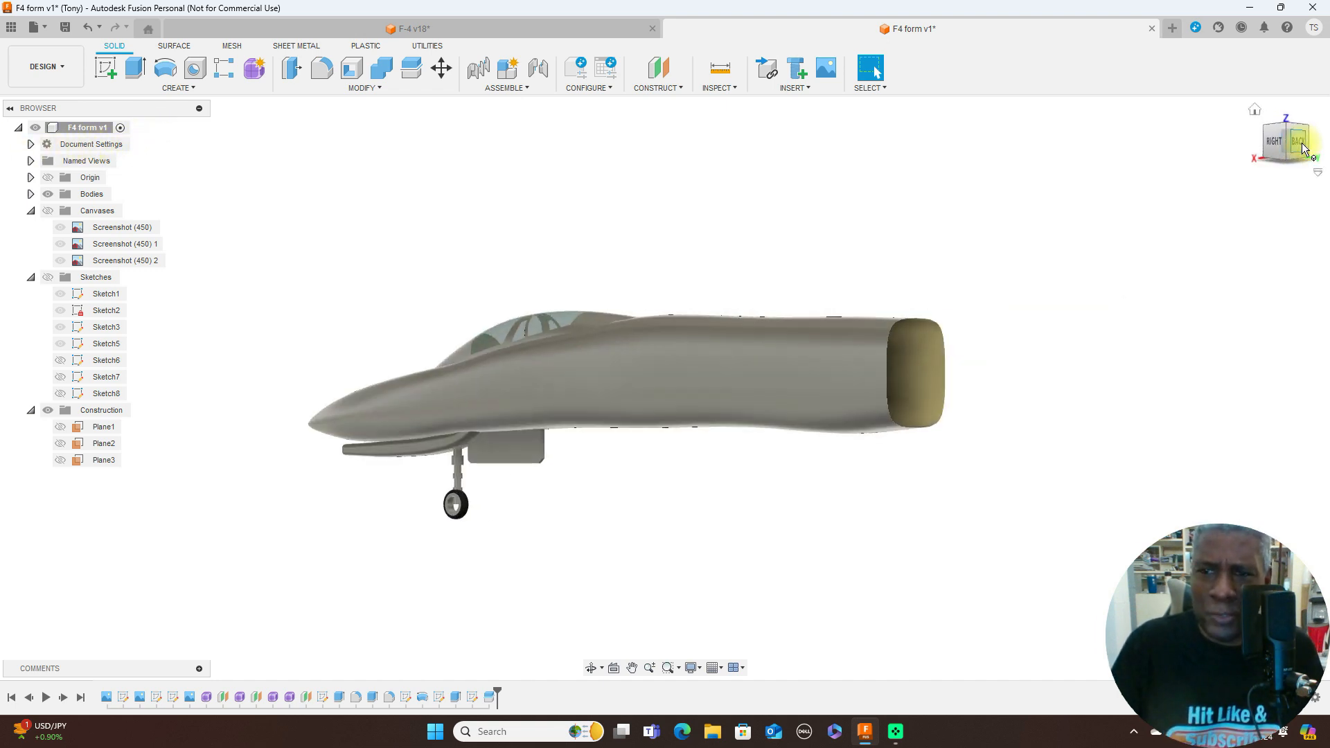
click(1278, 141)
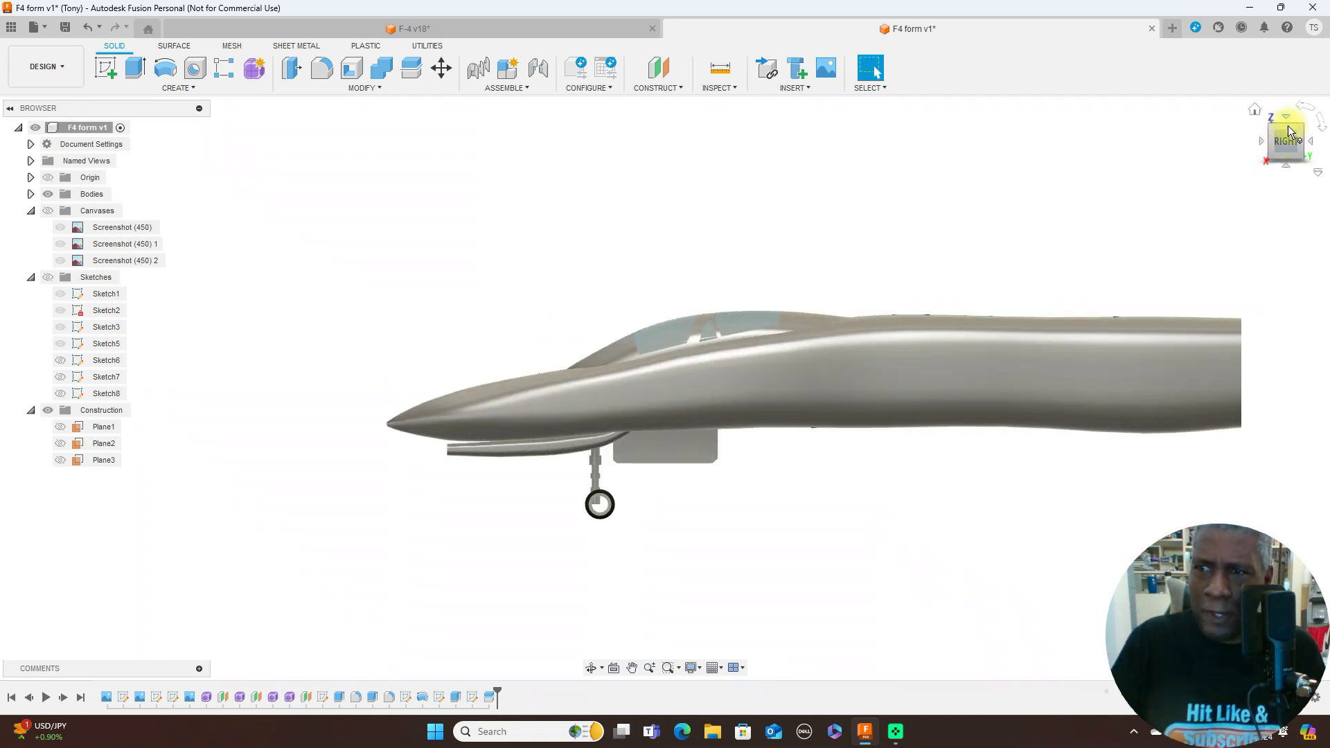
drag(1290, 132, 1302, 149)
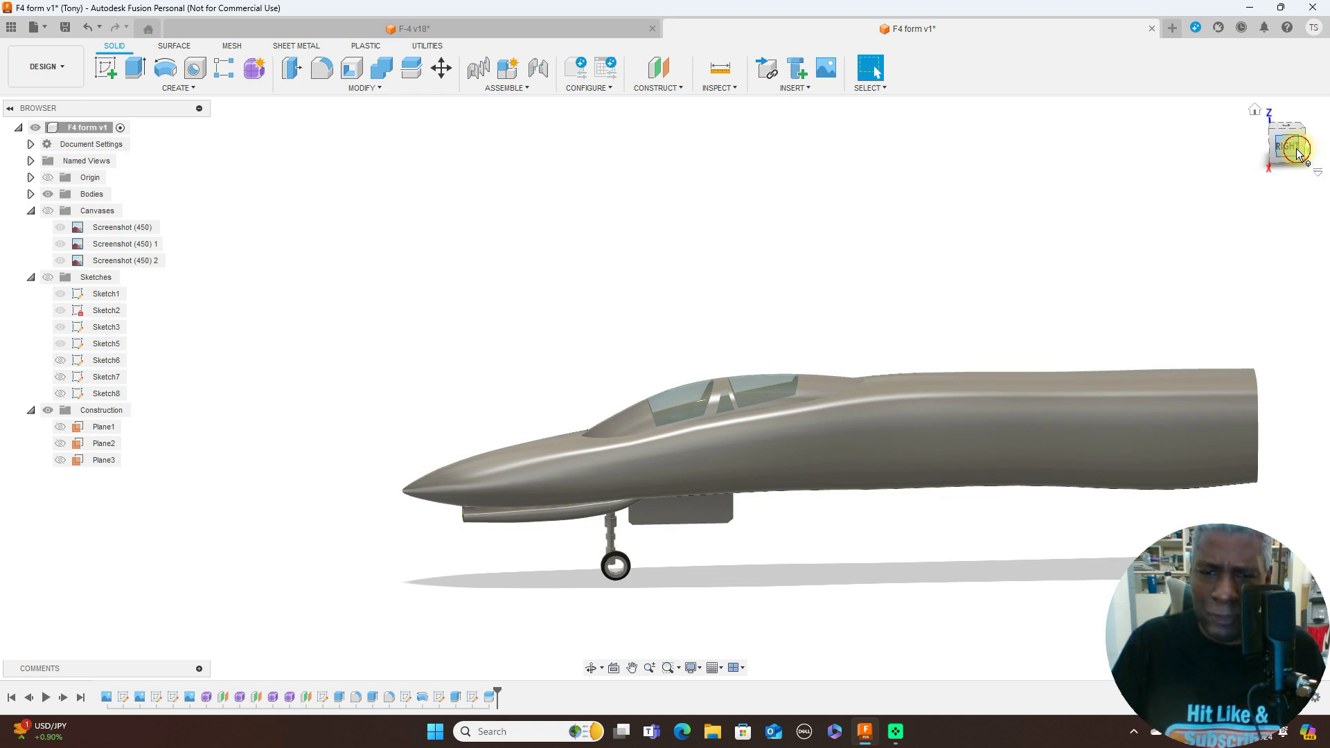
click(1293, 147)
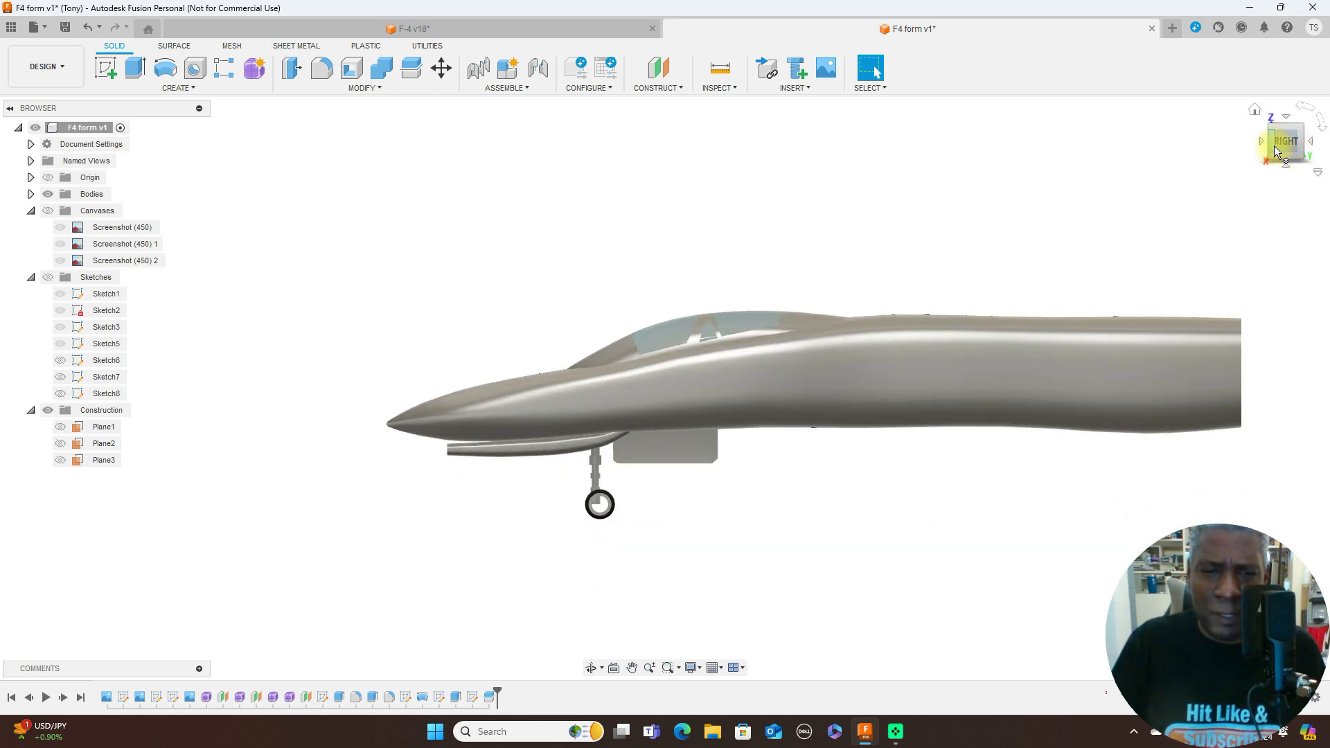
mouse_move(1275, 147)
mouse_down()
mouse_move(1303, 150)
mouse_move(35, 151)
mouse_move(65, 141)
mouse_up()
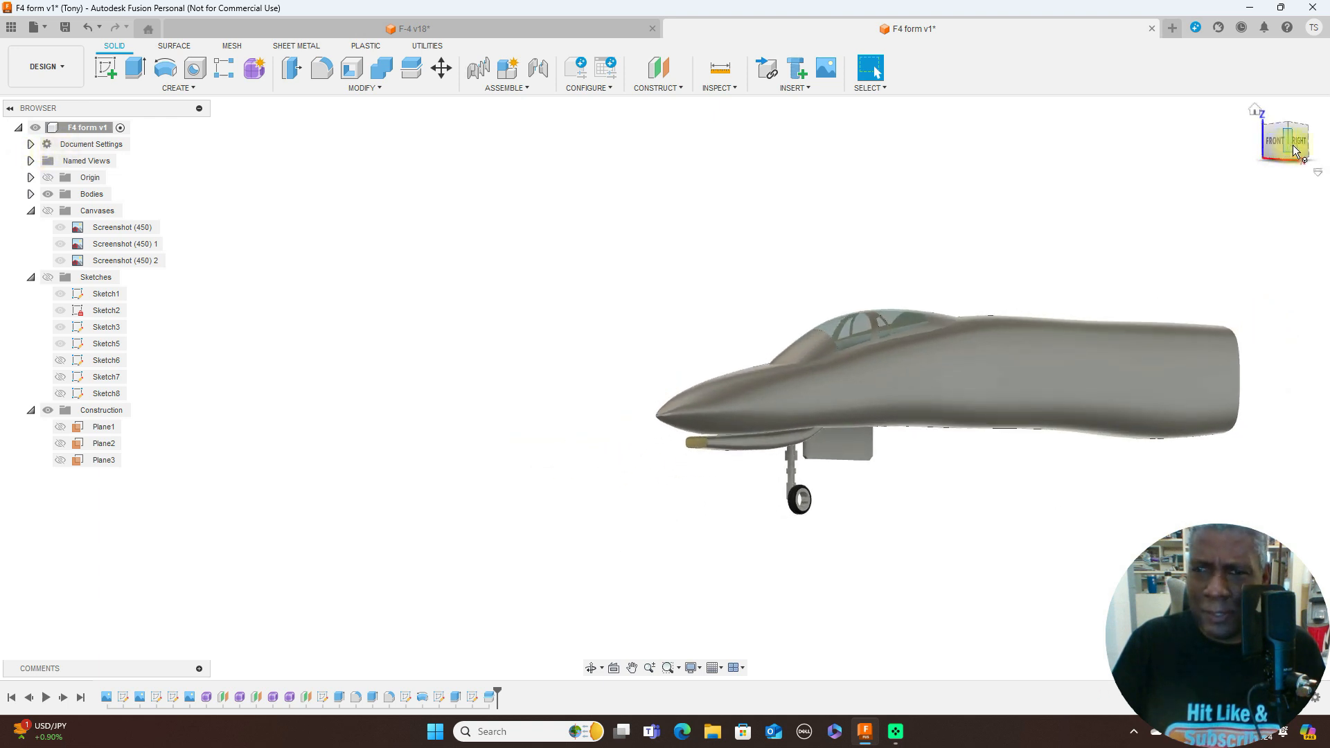
mouse_move(1290, 152)
mouse_down()
mouse_move(1313, 151)
mouse_move(13, 147)
mouse_move(51, 143)
mouse_move(29, 178)
mouse_move(1303, 173)
mouse_move(1220, 169)
mouse_move(1196, 139)
mouse_move(1301, 144)
mouse_up()
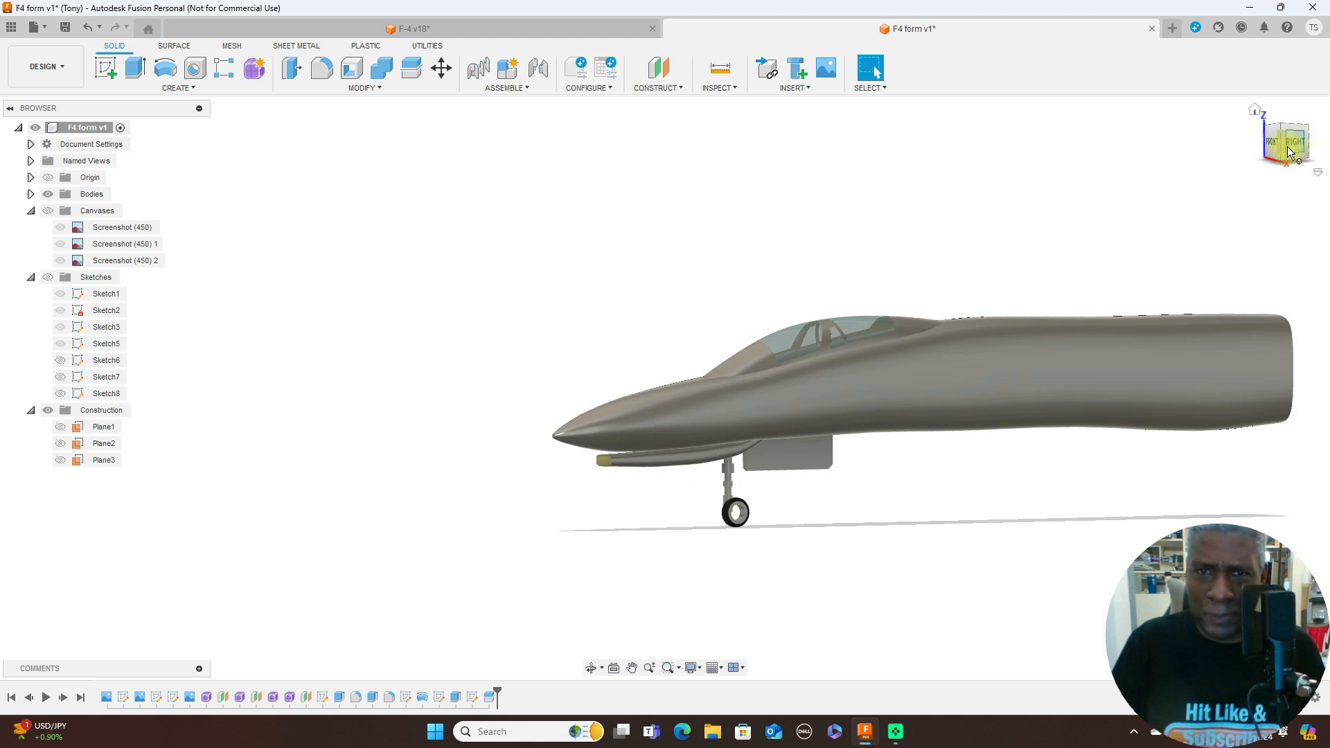
mouse_move(1284, 152)
mouse_down()
mouse_move(1318, 161)
mouse_move(1288, 142)
mouse_move(1008, 152)
mouse_move(1284, 143)
mouse_up()
click(1286, 143)
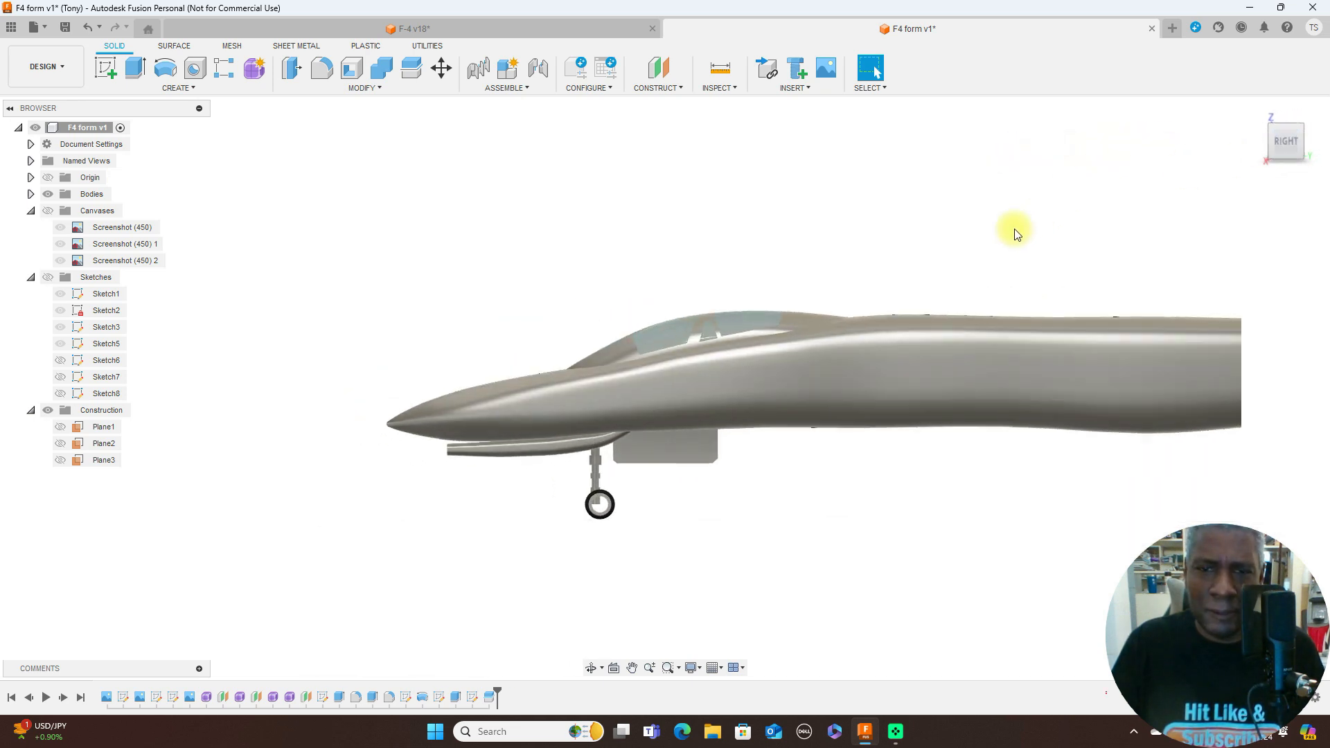
middle_drag(1017, 233, 947, 229)
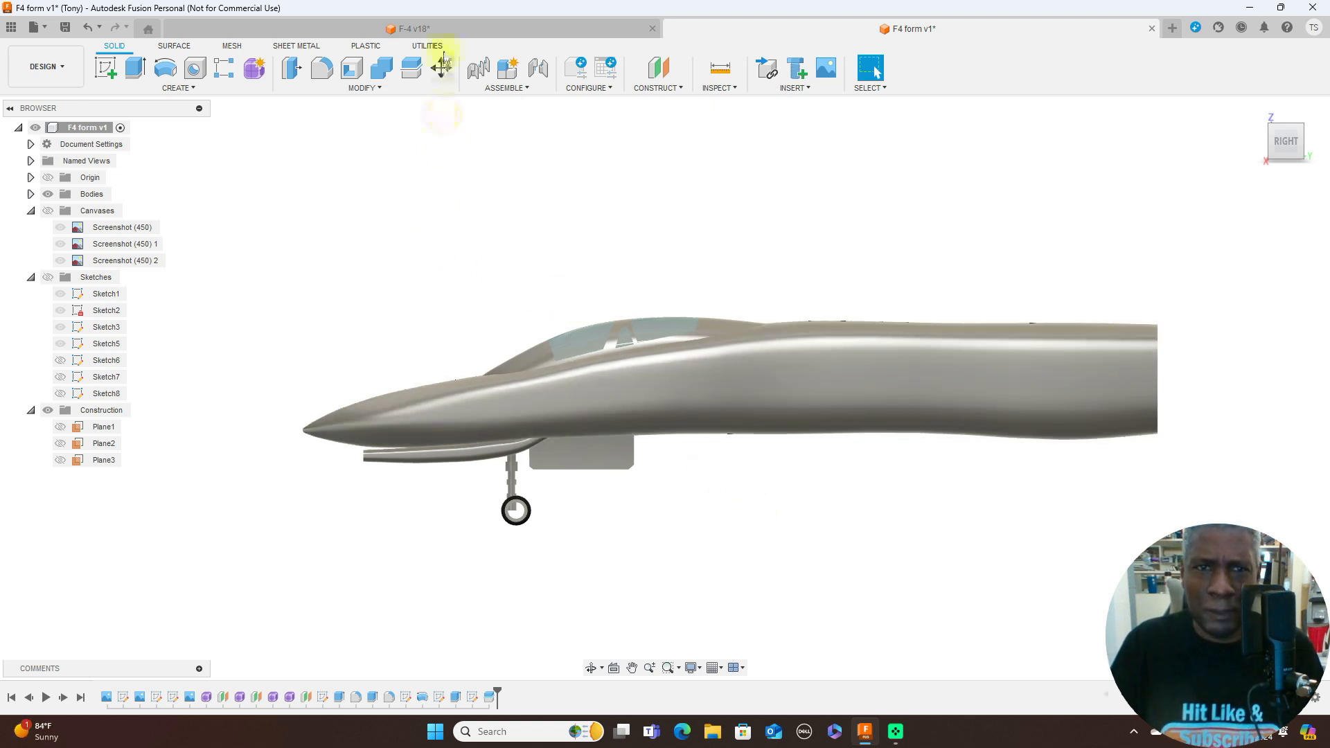
- Switch to the F-4 v18 design and hide its sketches and construction geometry
click(461, 29)
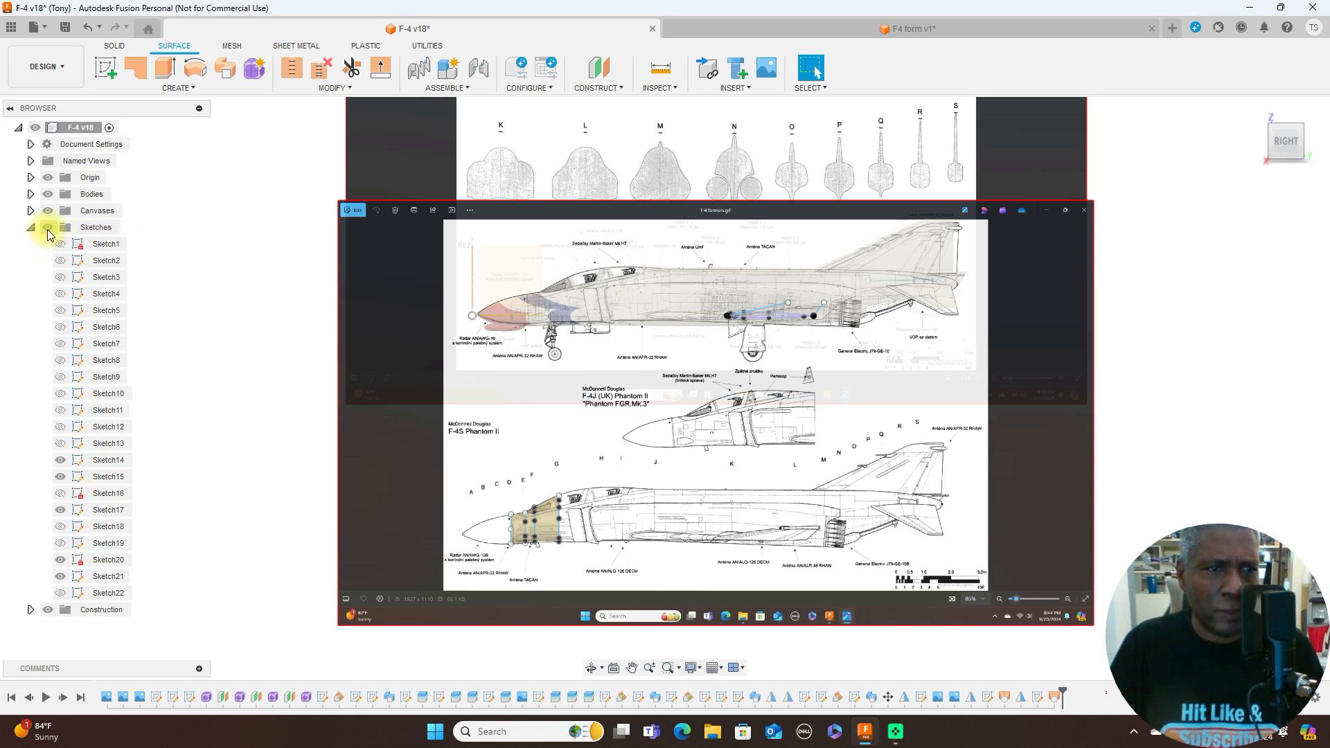
click(45, 228)
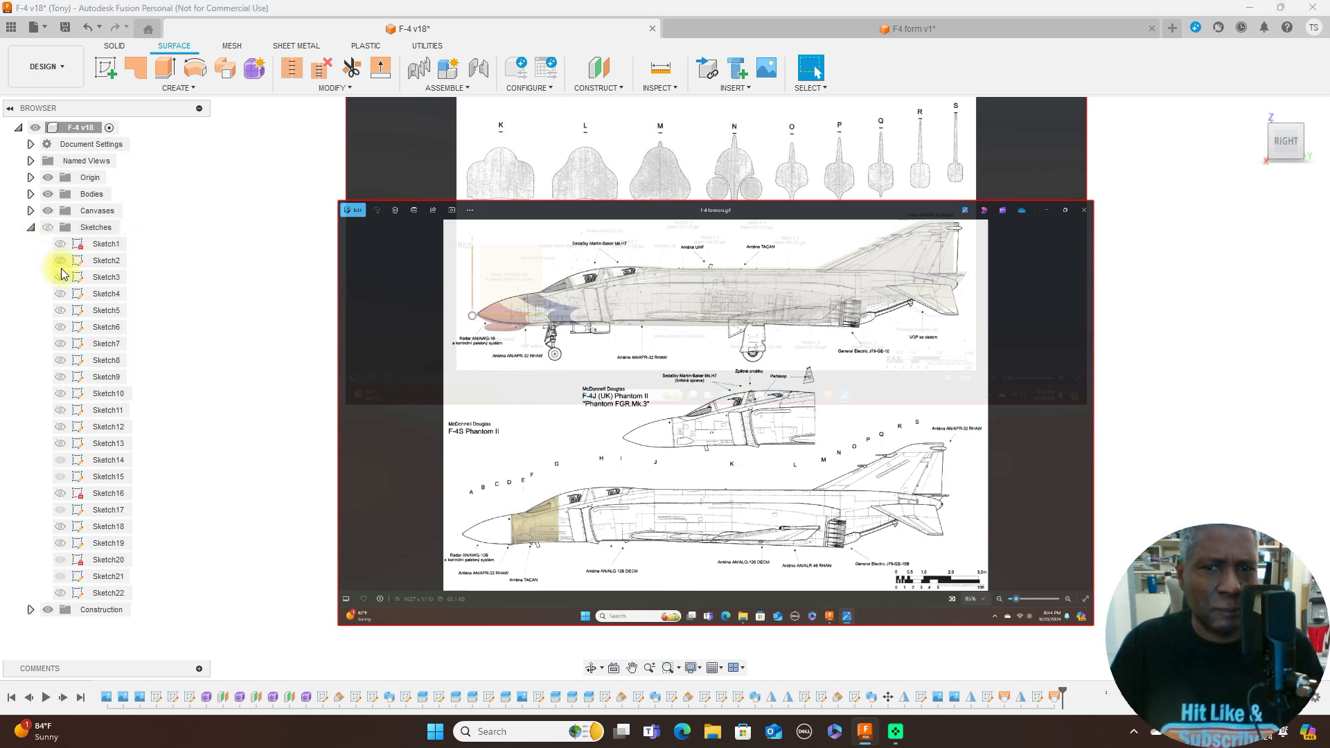
click(31, 609)
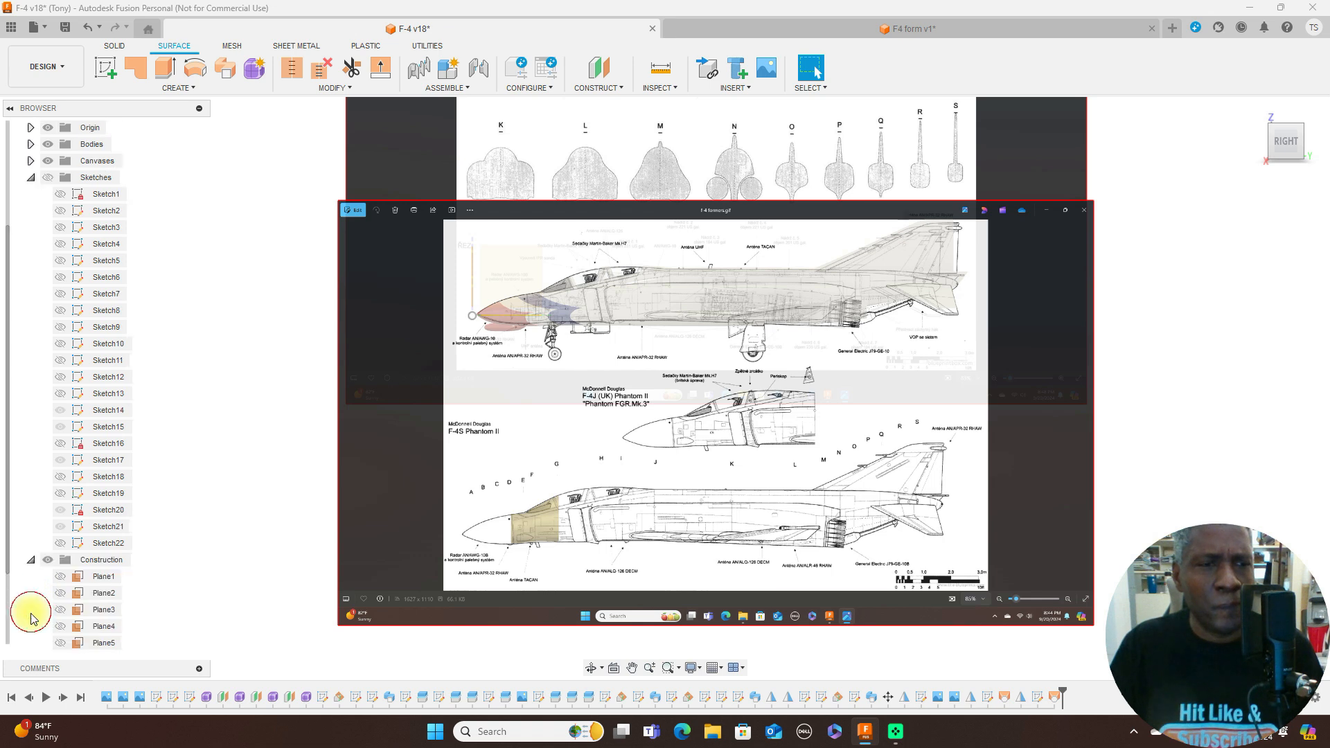
click(30, 178)
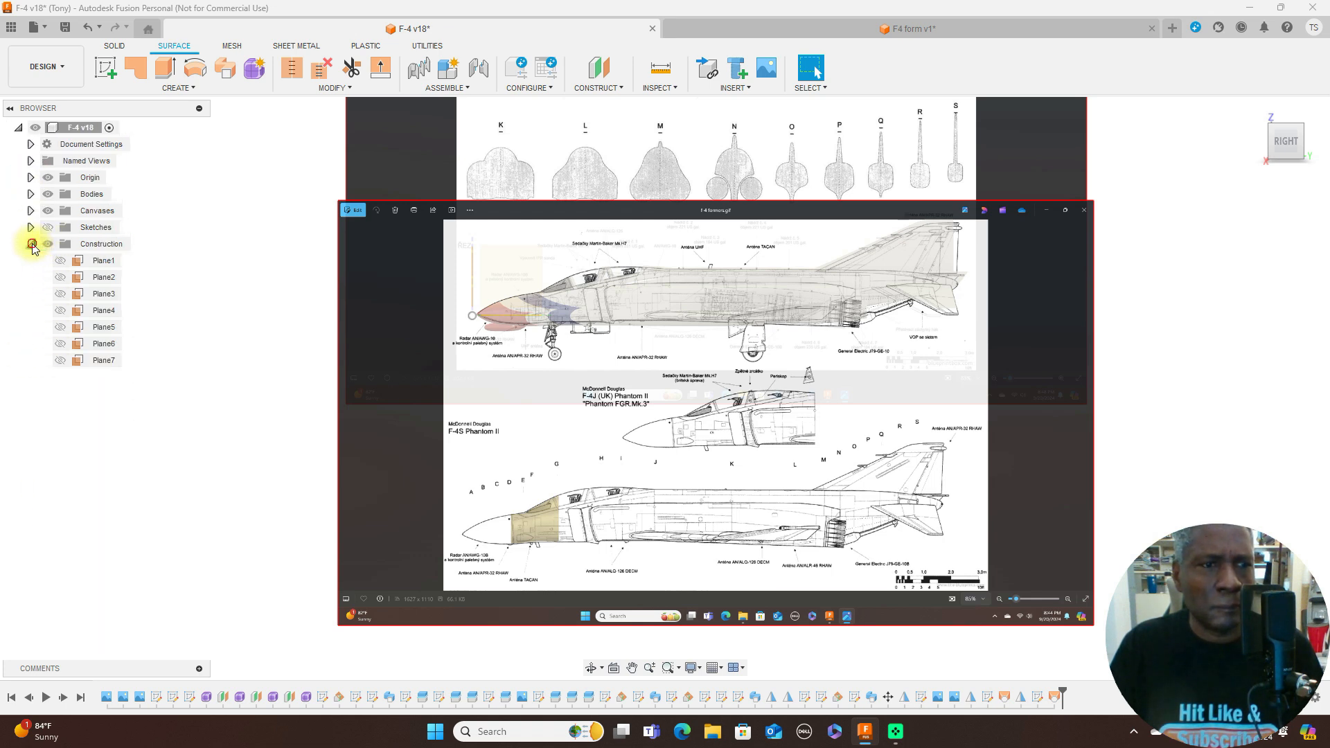
click(30, 244)
click(44, 245)
click(46, 245)
- Hide the canvases and origin of the F-4 v18 design and compare its aircraft with the F4 form v1 model
click(45, 211)
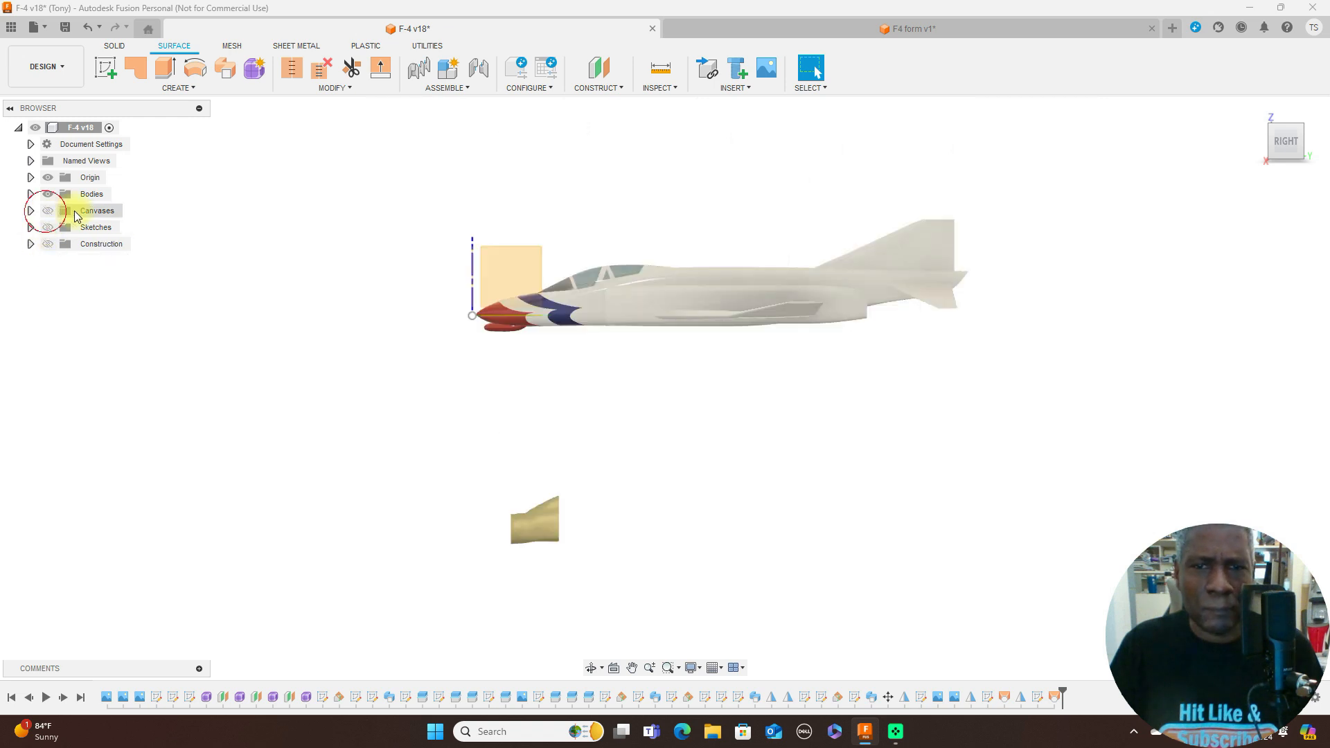
scroll(646, 331, up, 1)
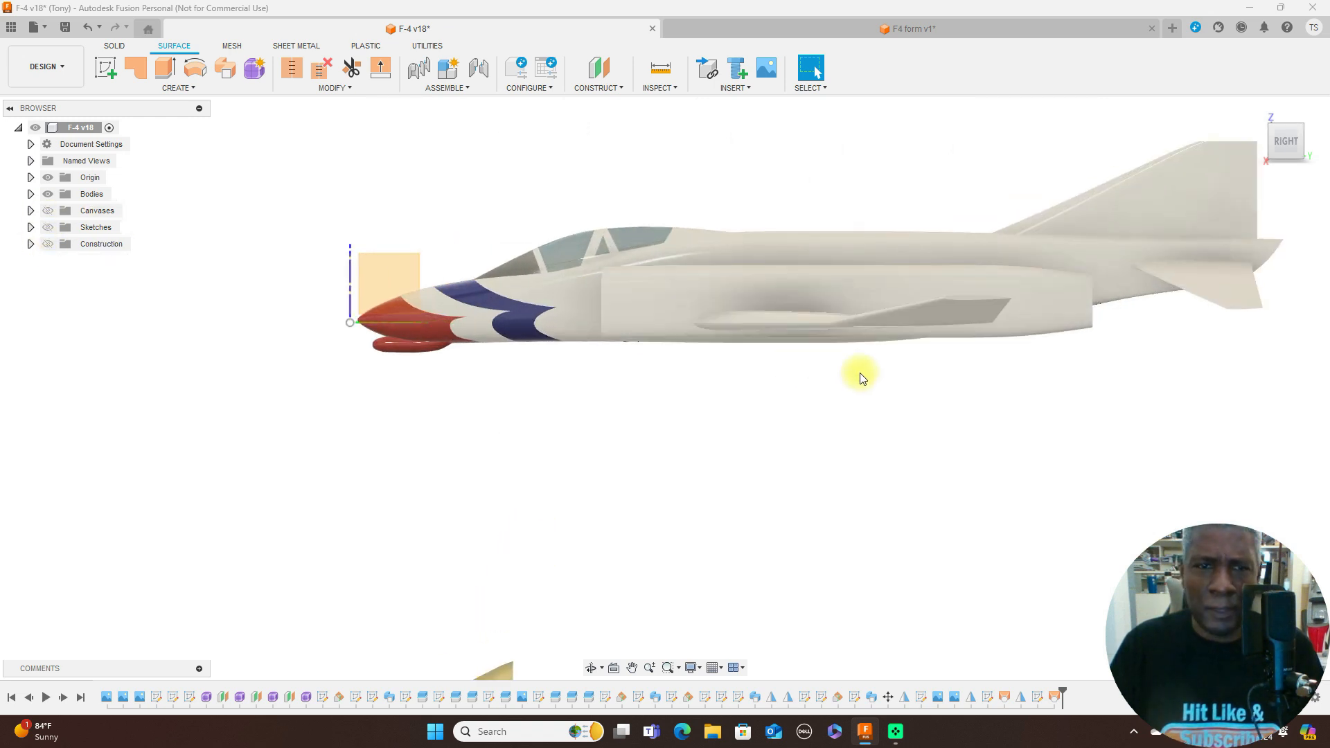
click(48, 178)
click(984, 31)
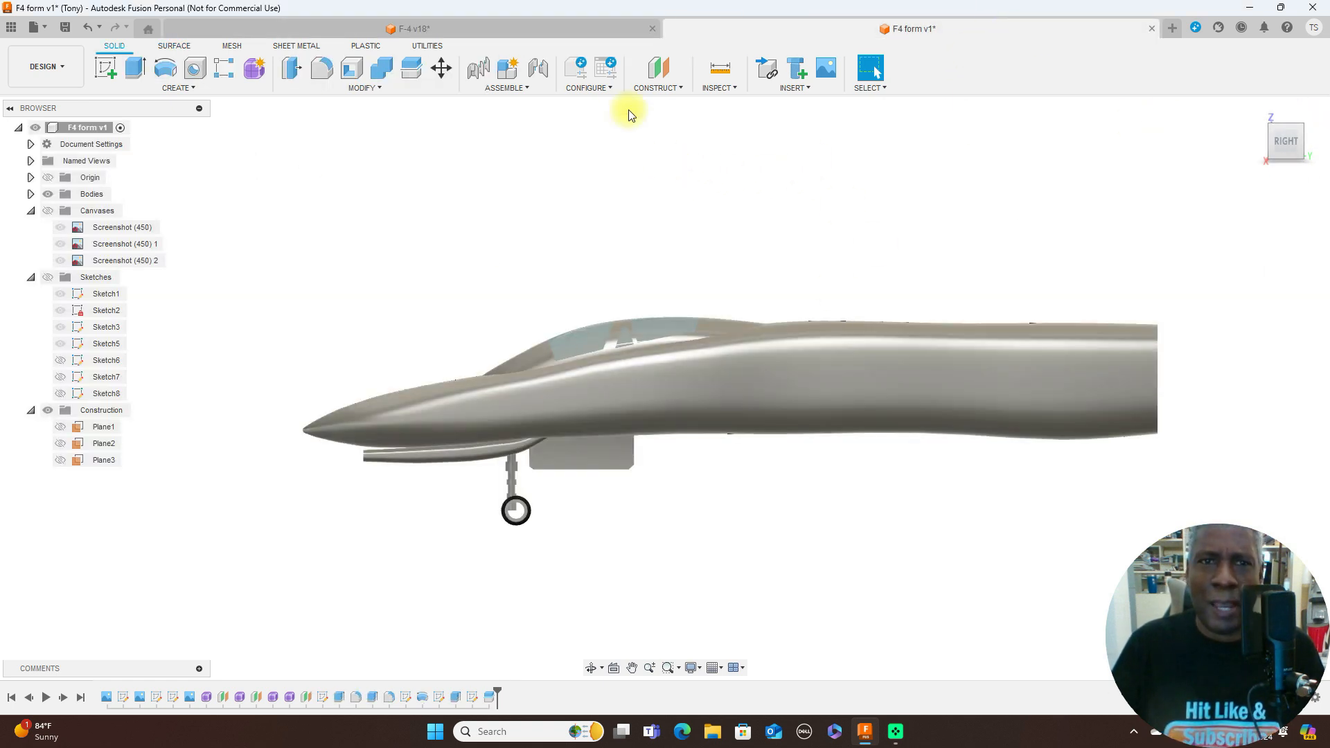
click(563, 31)
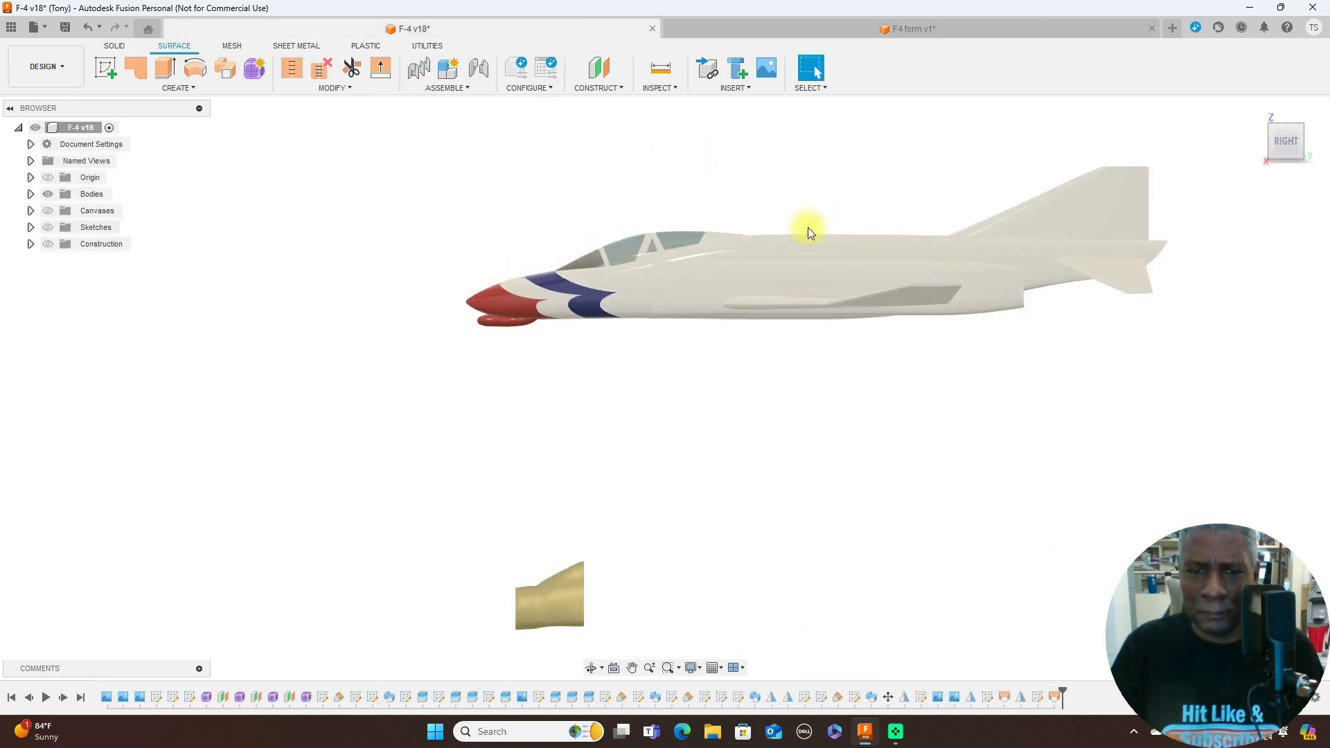
- Switch back to the F4 form v1 design and show its blueprint canvases behind the model in the right side view
middle_drag(806, 205, 766, 296)
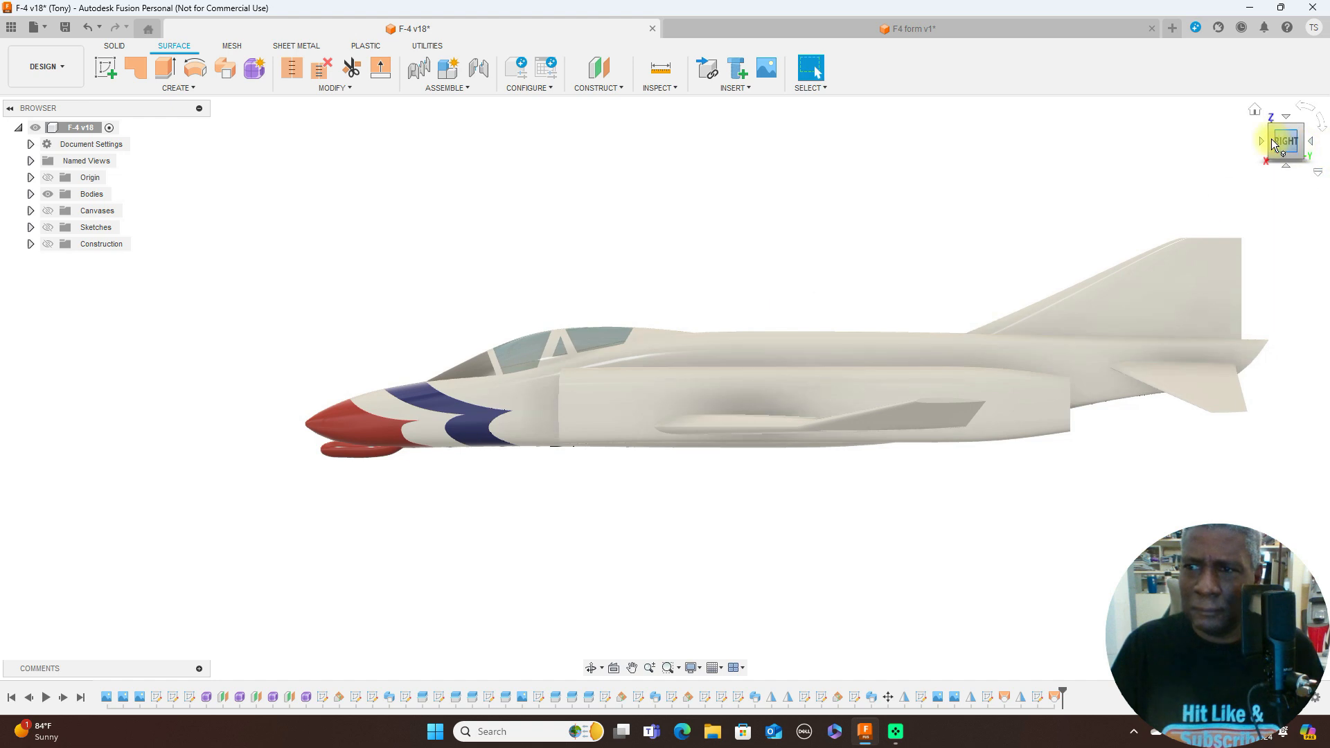
mouse_move(1284, 145)
mouse_down()
mouse_move(104, 149)
mouse_move(94, 173)
mouse_move(108, 133)
mouse_move(162, 138)
mouse_move(98, 131)
mouse_move(14, 154)
mouse_move(65, 25)
mouse_move(193, 61)
mouse_move(187, 138)
mouse_move(9, 132)
mouse_move(14, 164)
mouse_up()
click(855, 31)
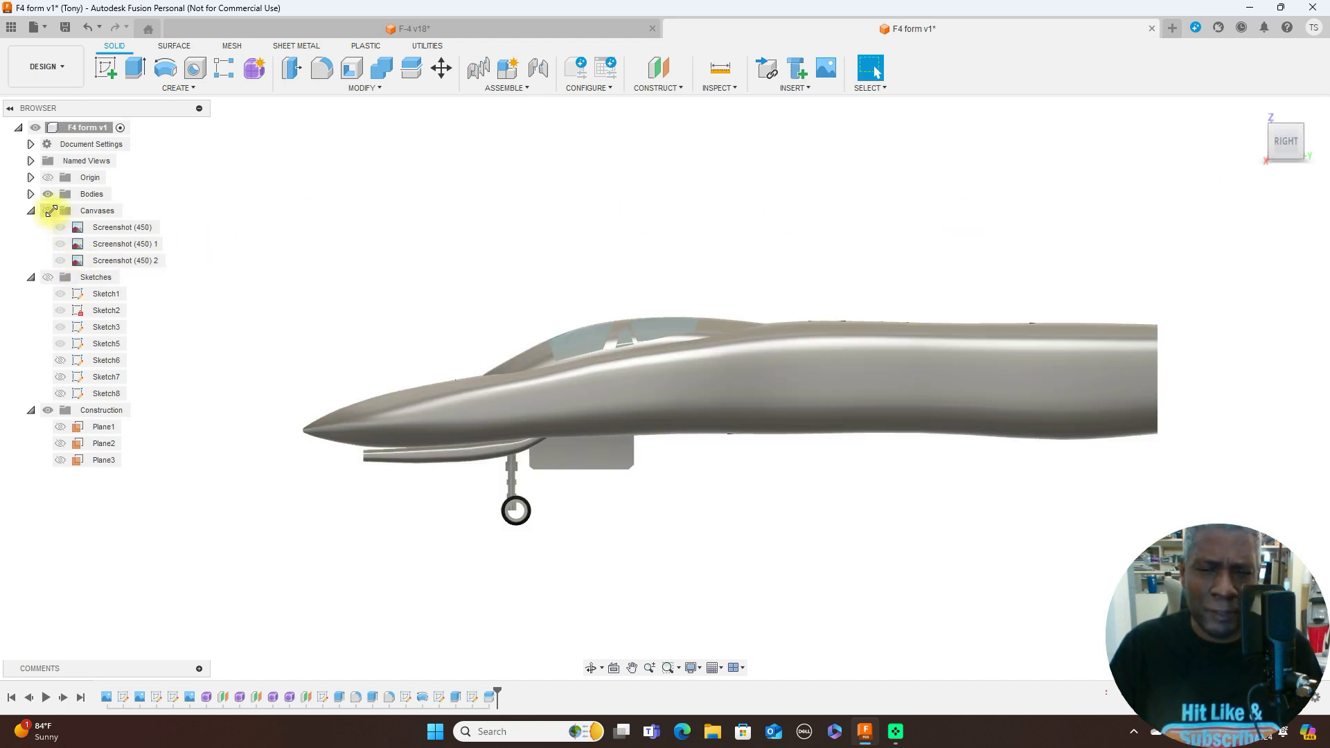
click(48, 210)
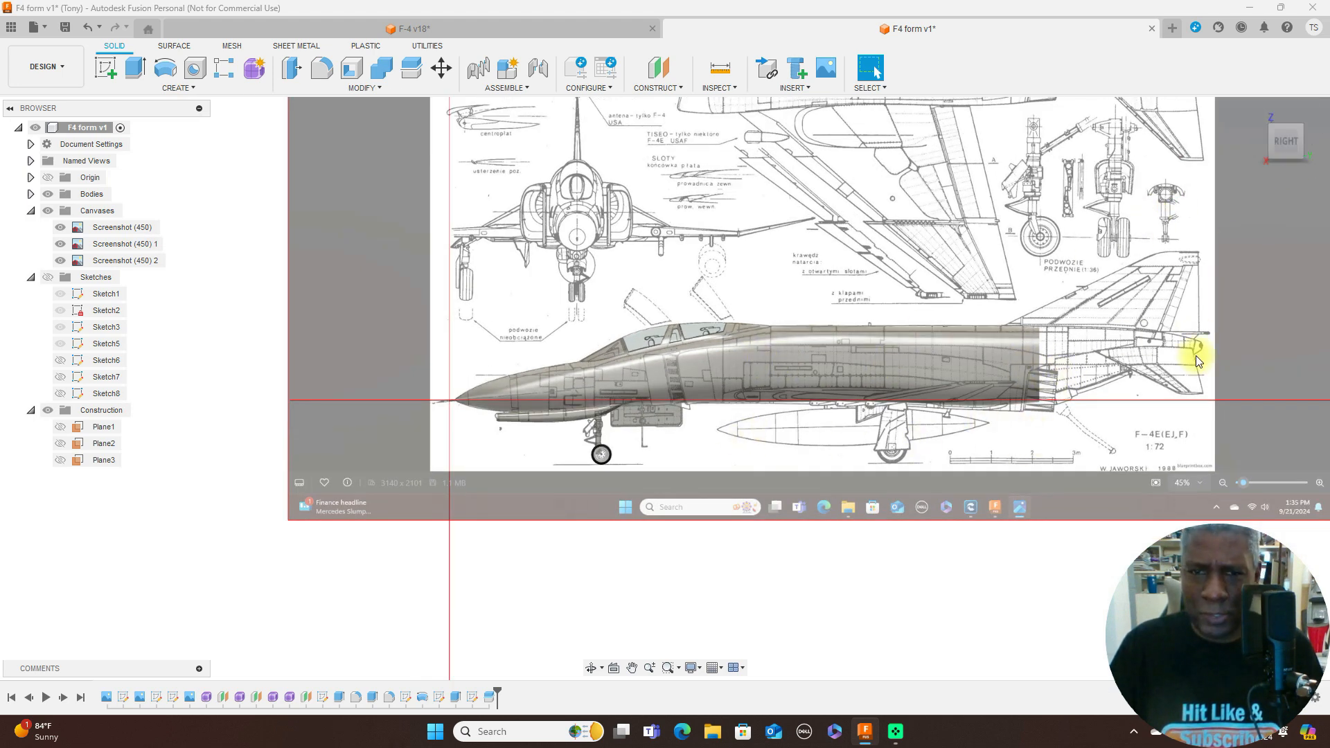
scroll(1031, 364, up, 3)
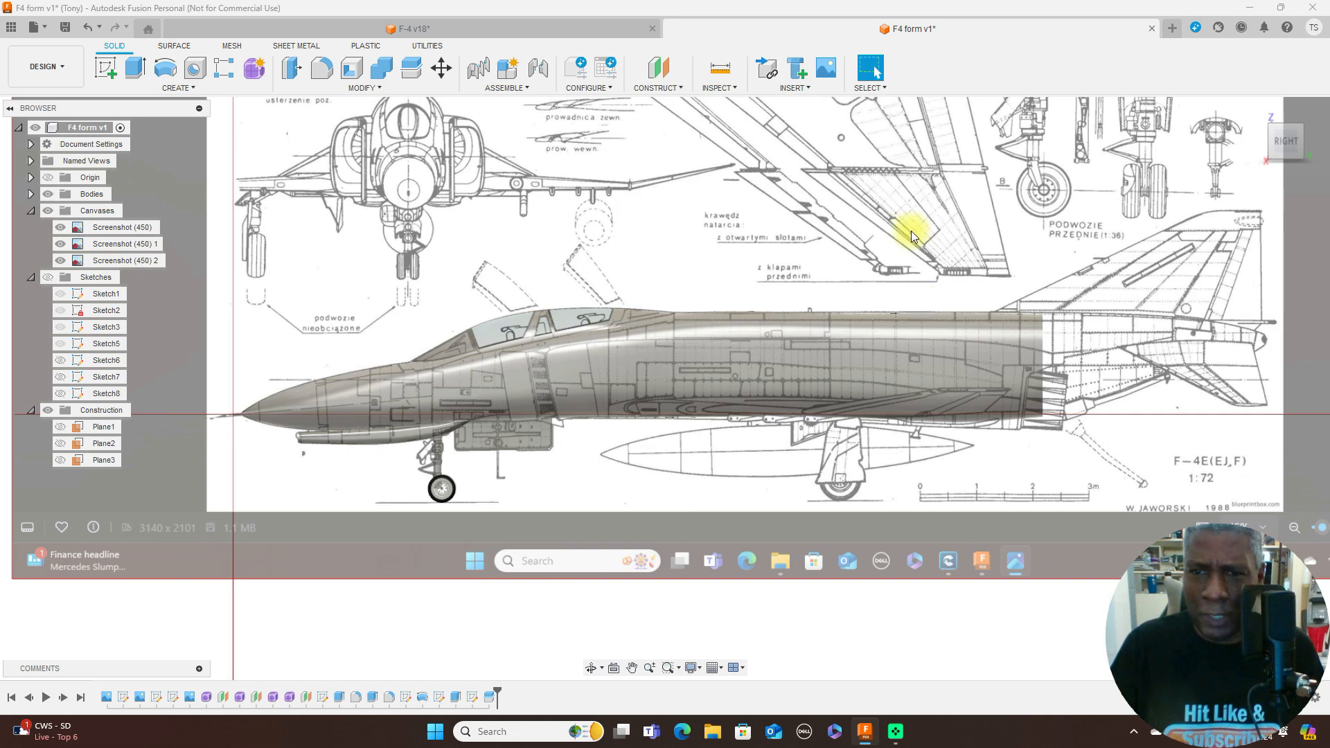
scroll(907, 236, down, 1)
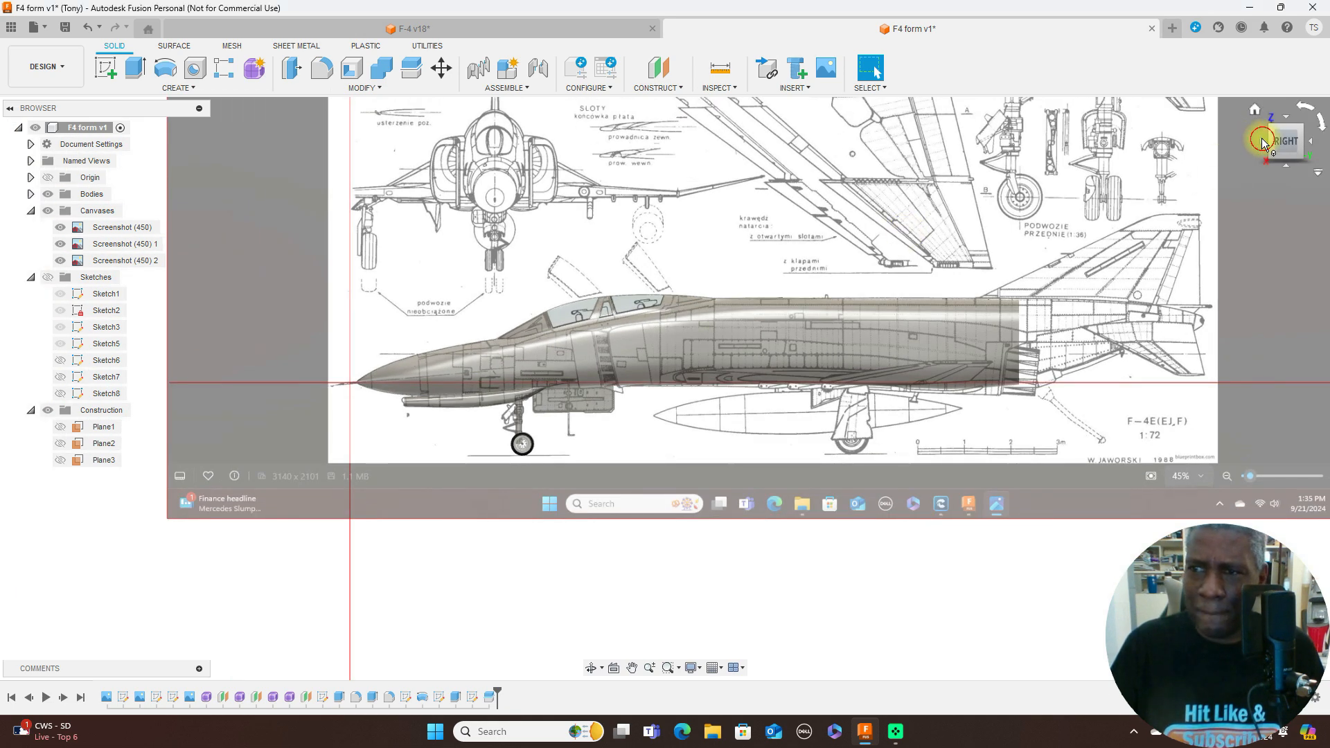
- Compare the fuselage, canopy and nose gear with the blueprint canvases, alternating between the front and right side views
click(1261, 140)
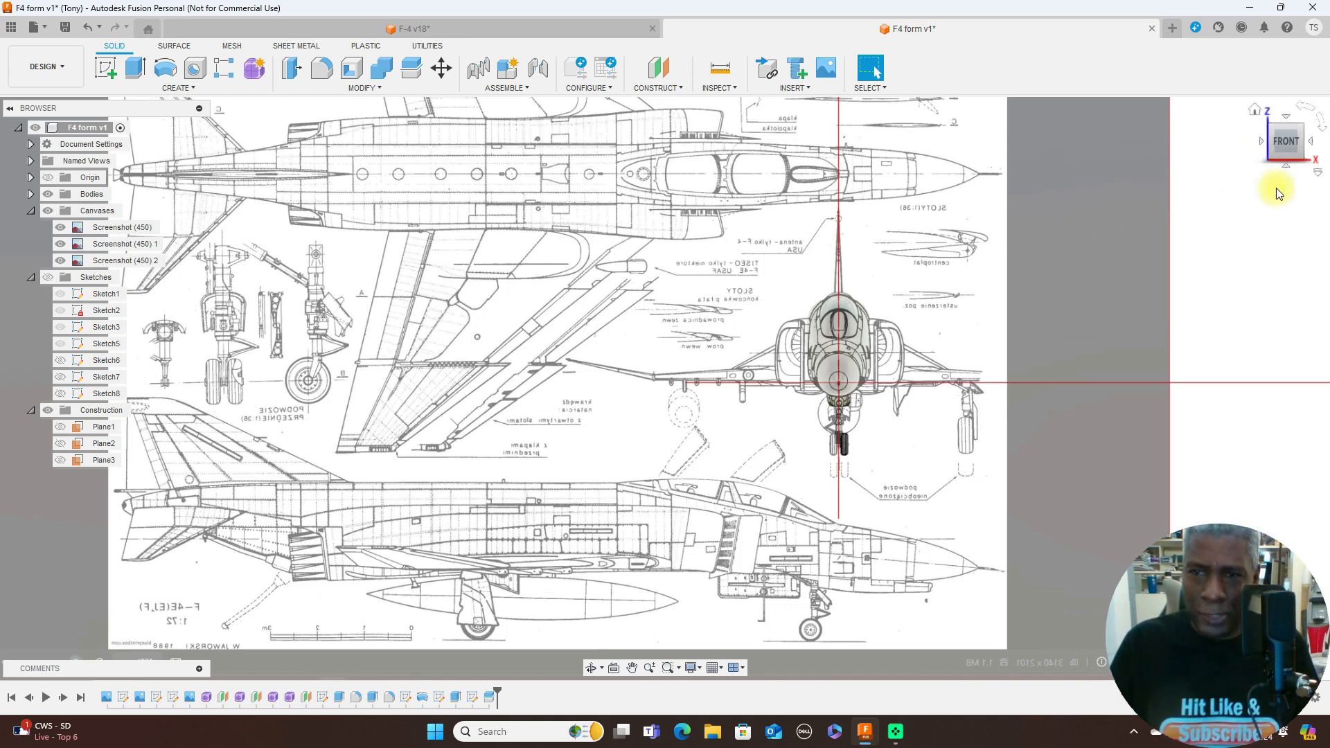
click(1309, 140)
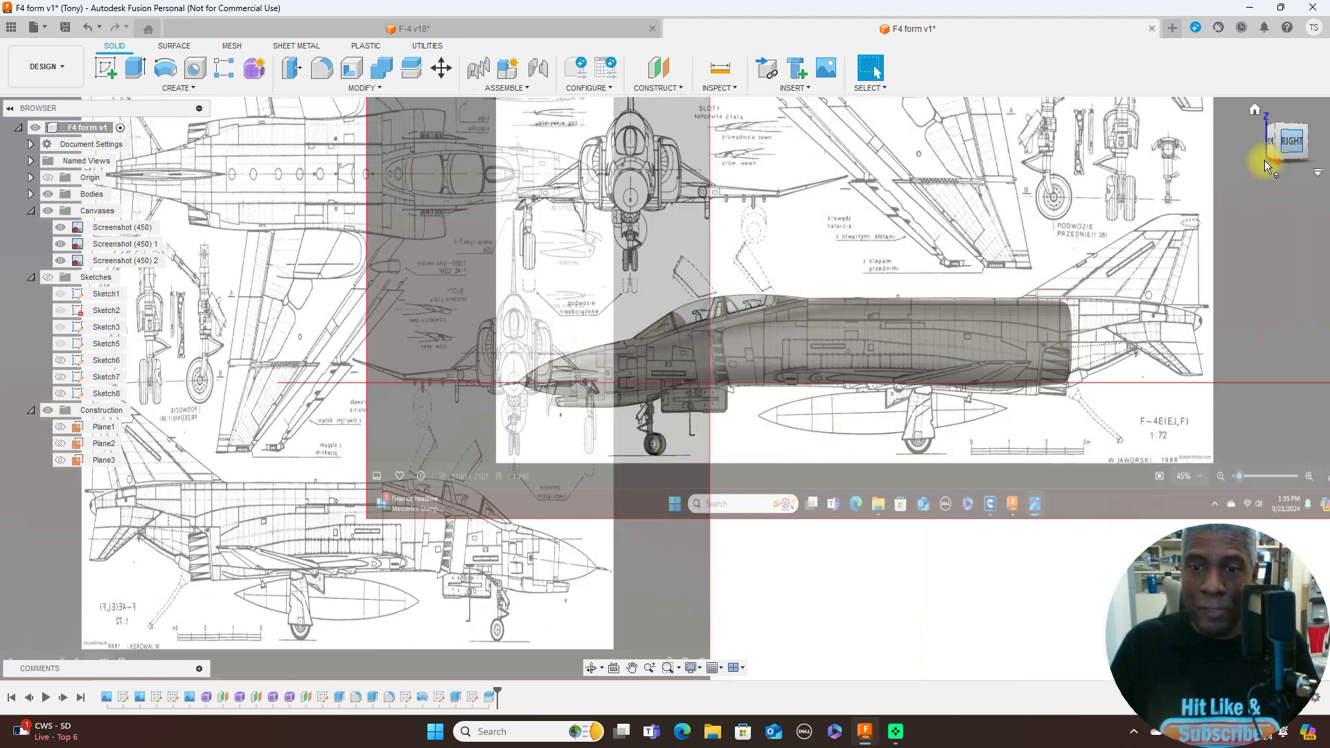
scroll(967, 310, up, 3)
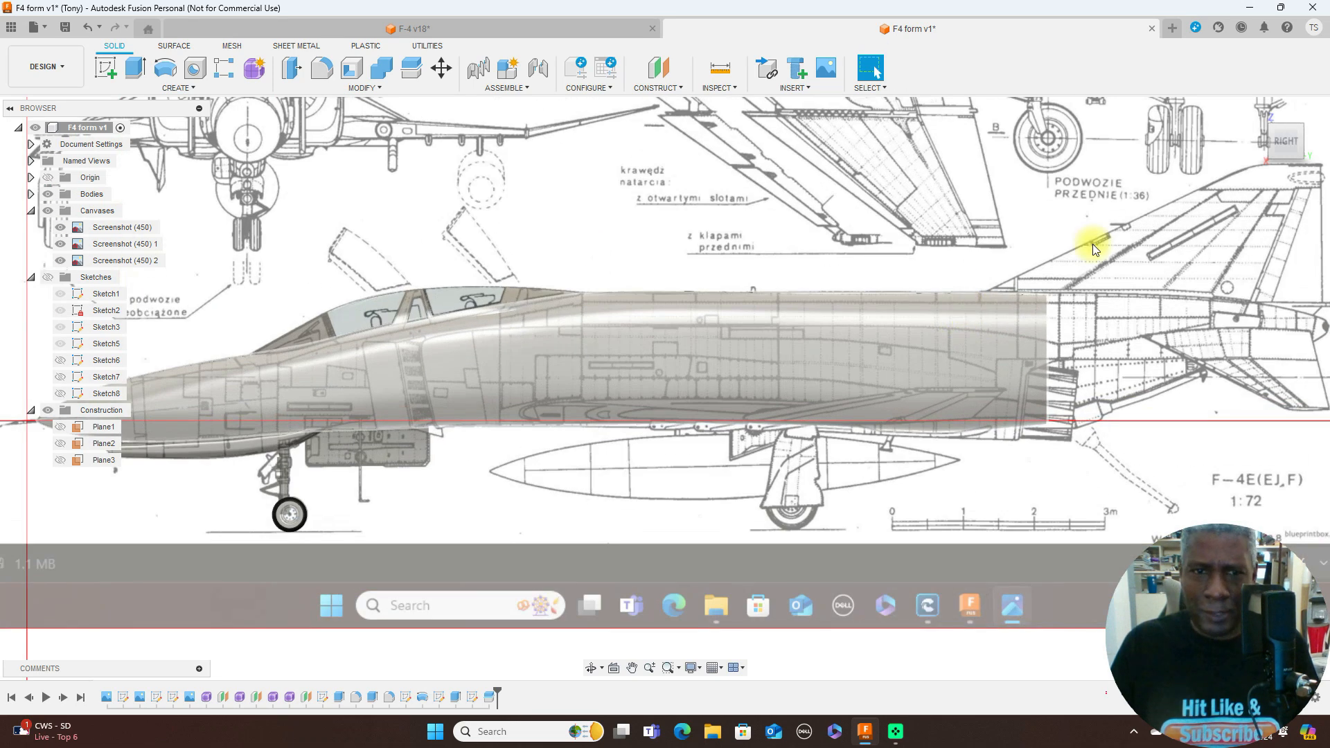
scroll(873, 295, down, 1)
scroll(876, 293, down, 2)
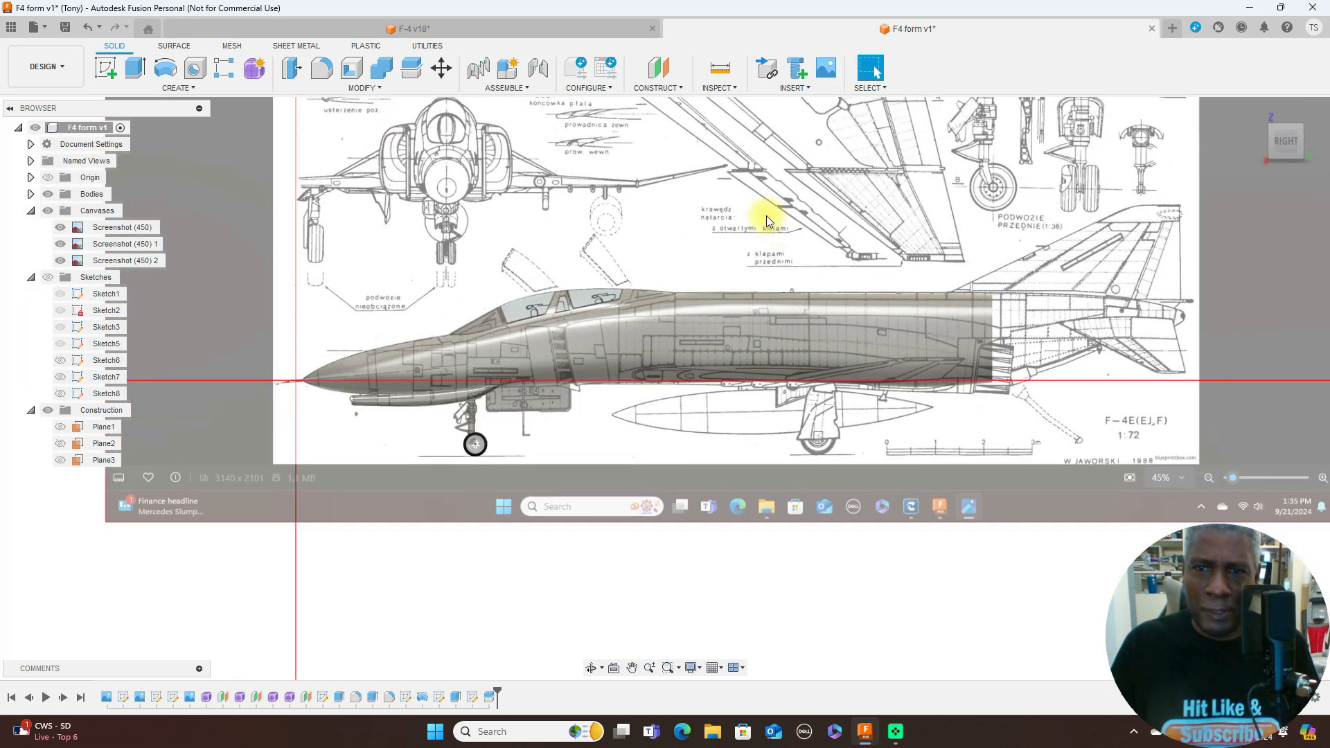
middle_drag(766, 215, 850, 233)
scroll(834, 220, up, 2)
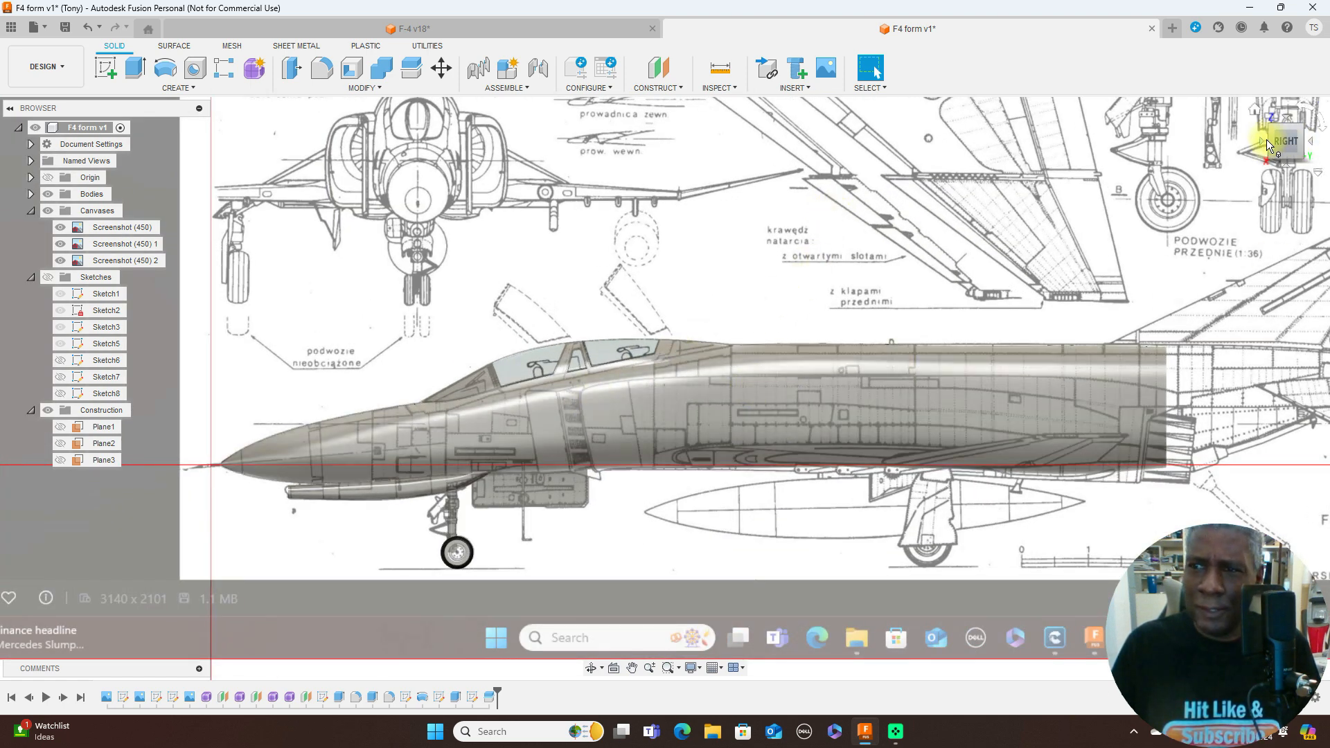
click(1261, 139)
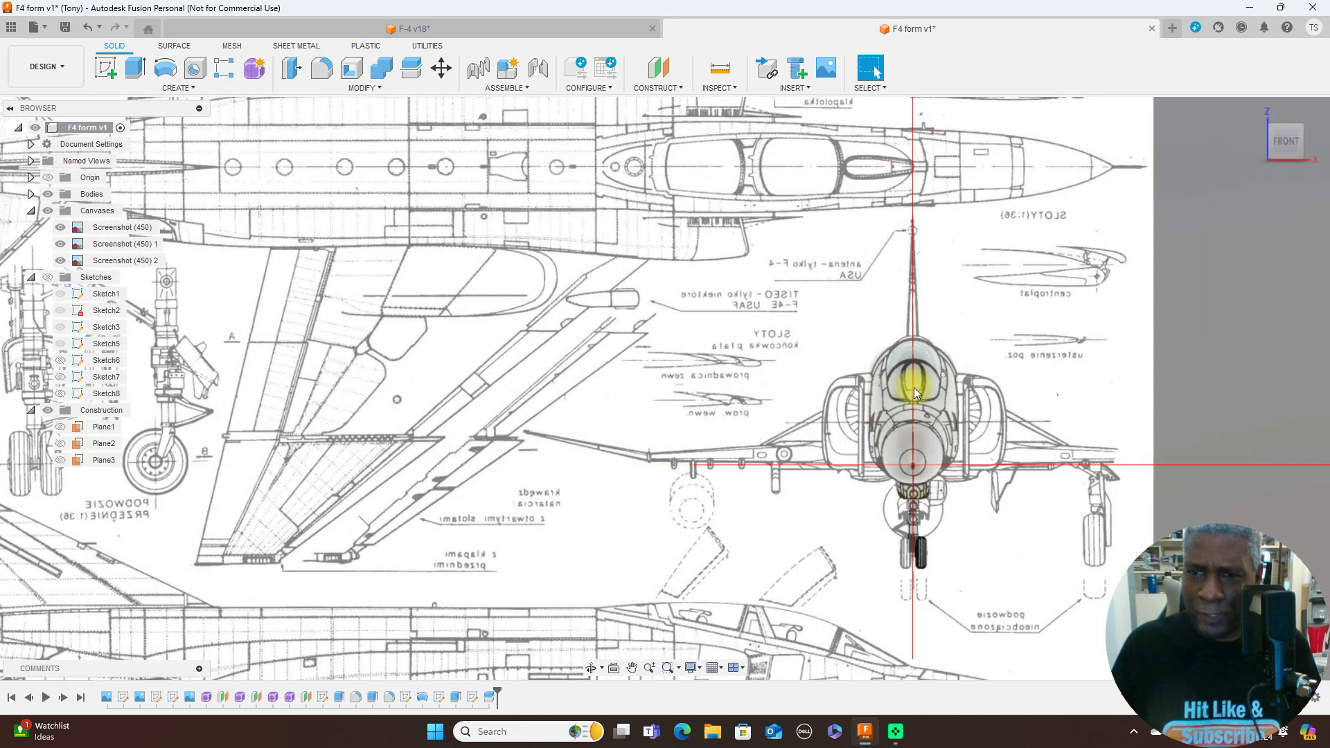
click(1309, 143)
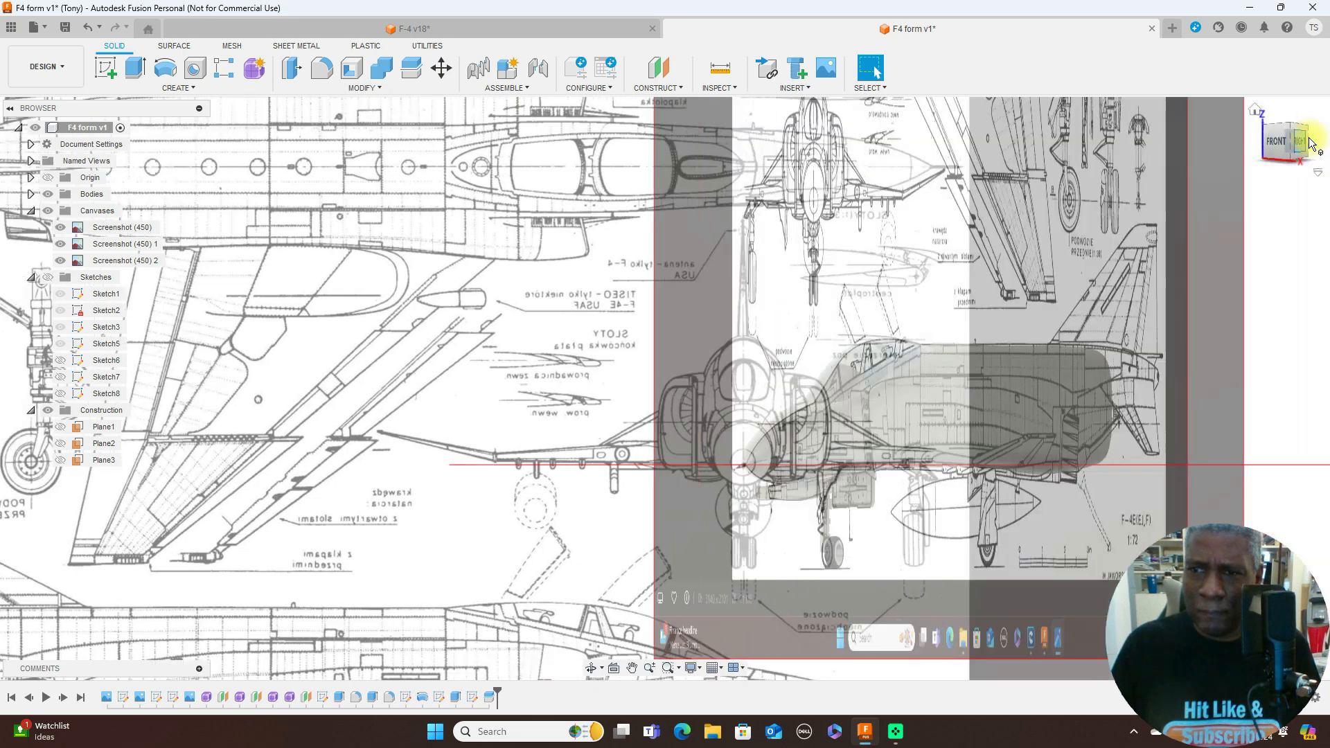
- Examine the fuselage and canopy against the blueprint from the top, including the wing and tail areas still without geometry
click(1286, 118)
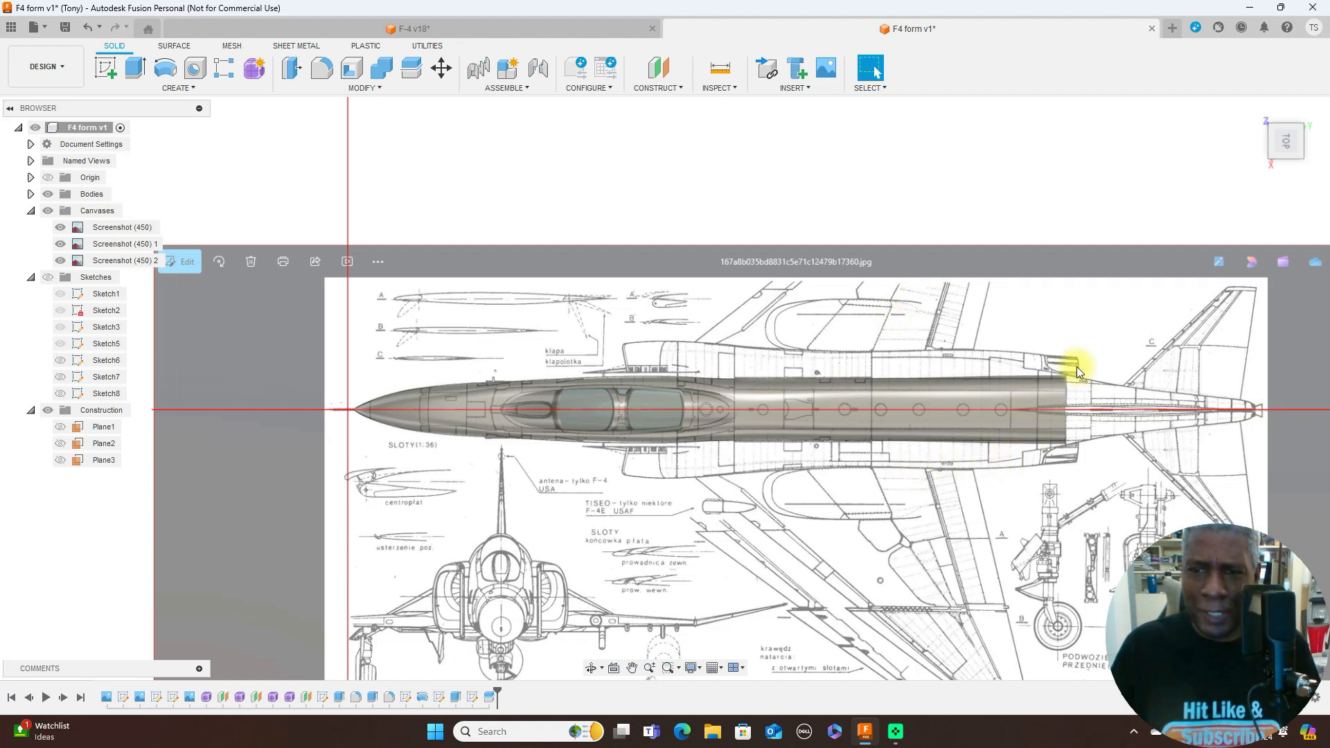
scroll(630, 550, up, 1)
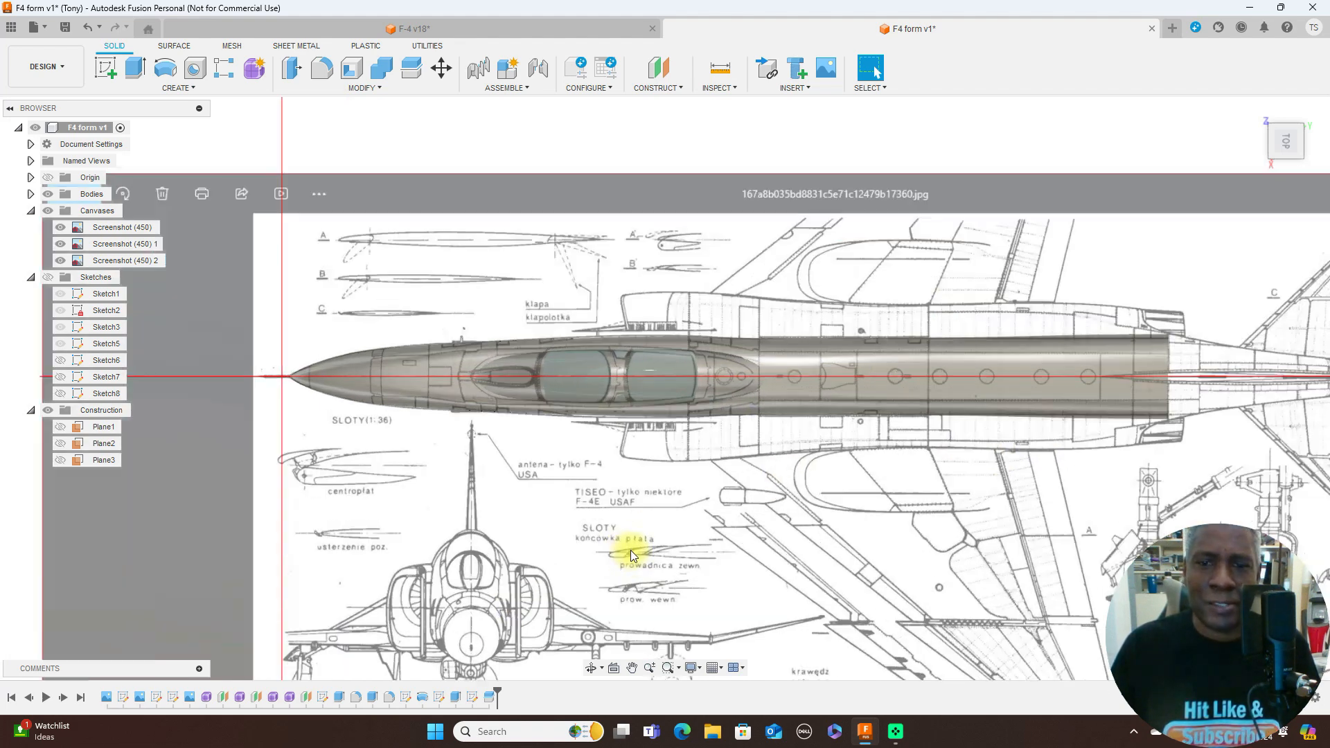
scroll(637, 548, down, 2)
middle_drag(773, 430, 748, 169)
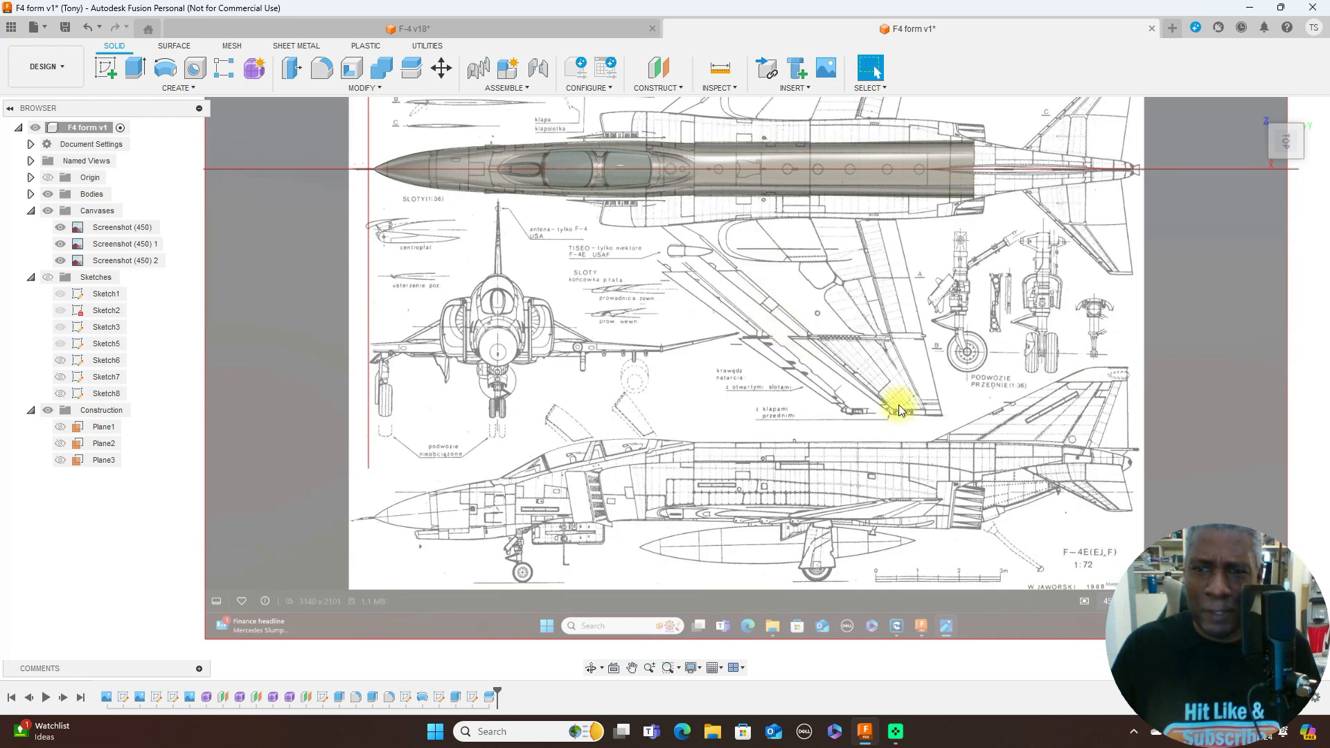
scroll(842, 421, down, 1)
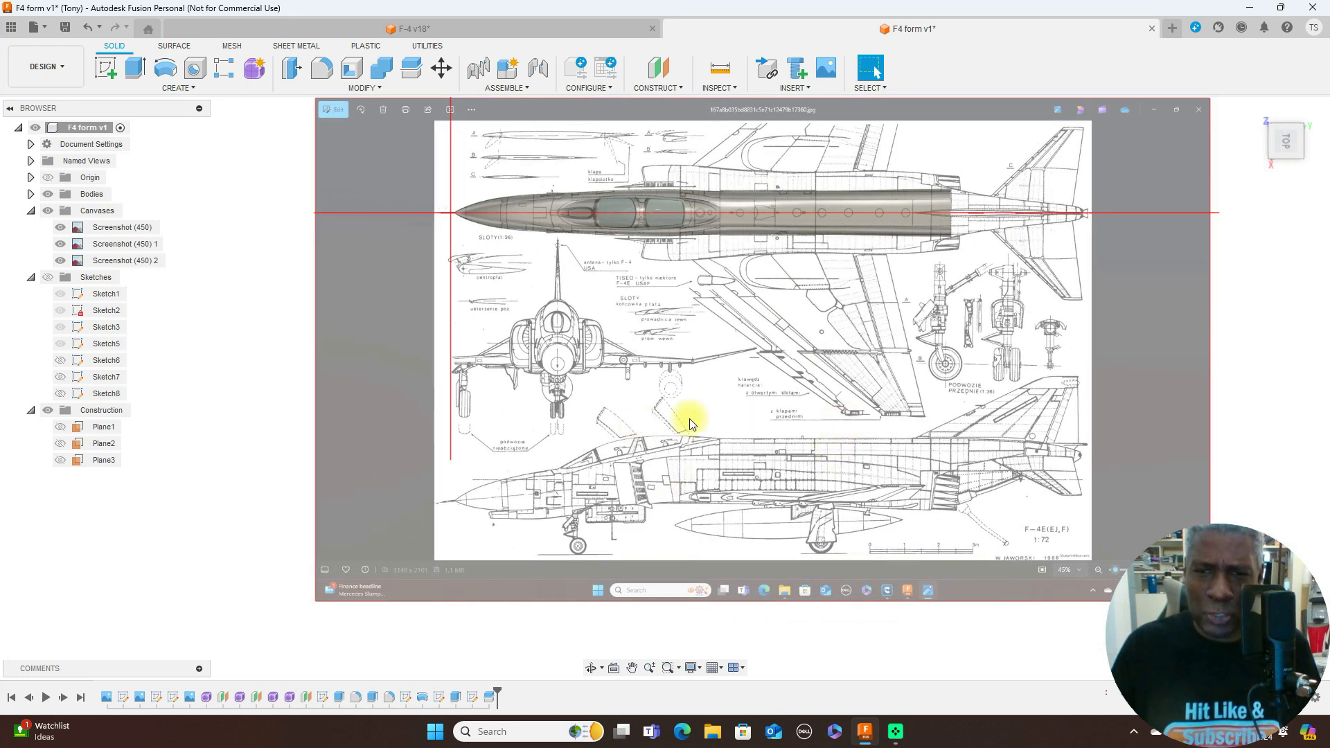